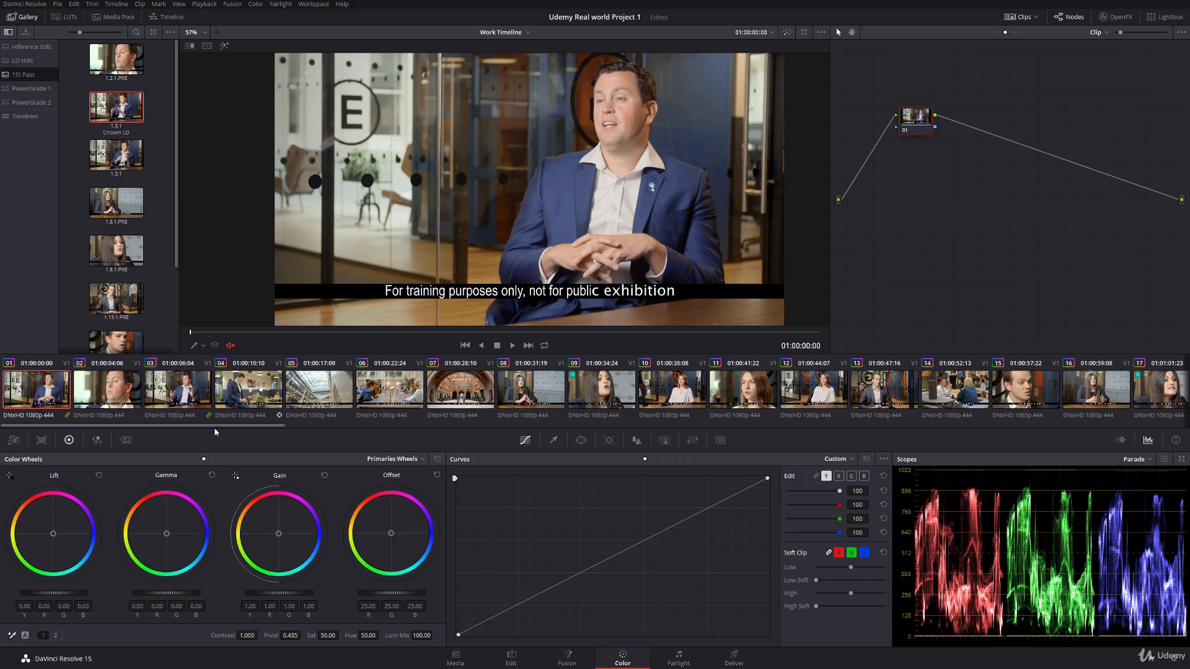
Step: Review the interview clips near the end of the timeline, comparing shots 66 to 69, and return to the first clips
drag(287, 425, 1170, 405)
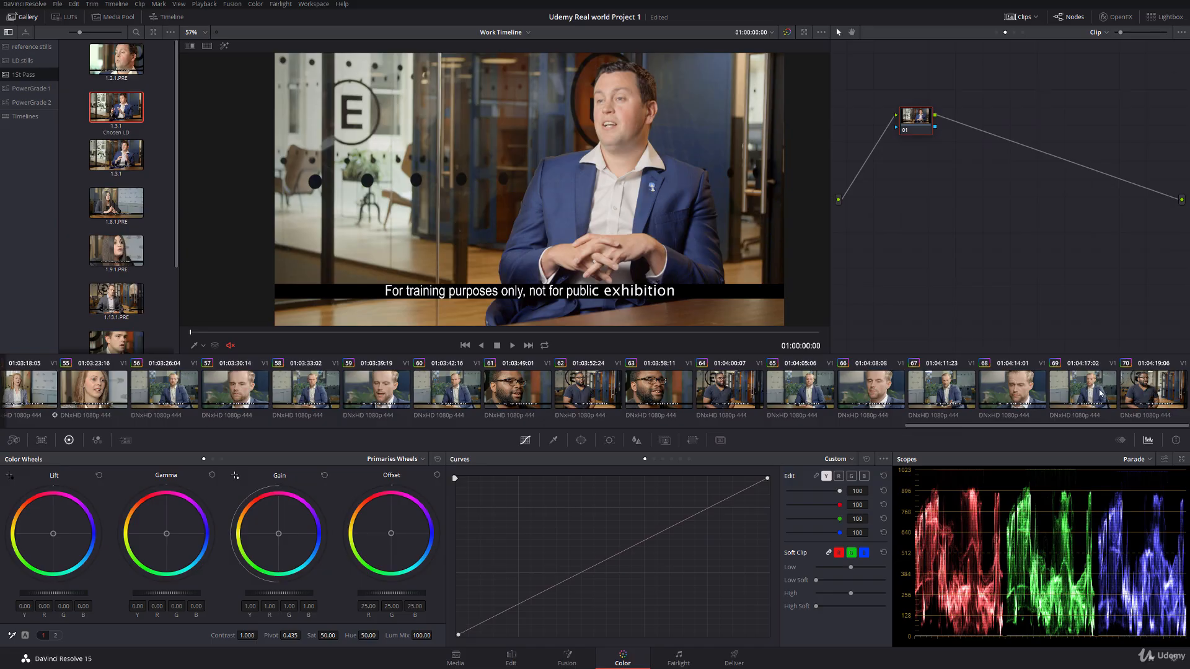
click(1101, 393)
click(1019, 394)
click(953, 395)
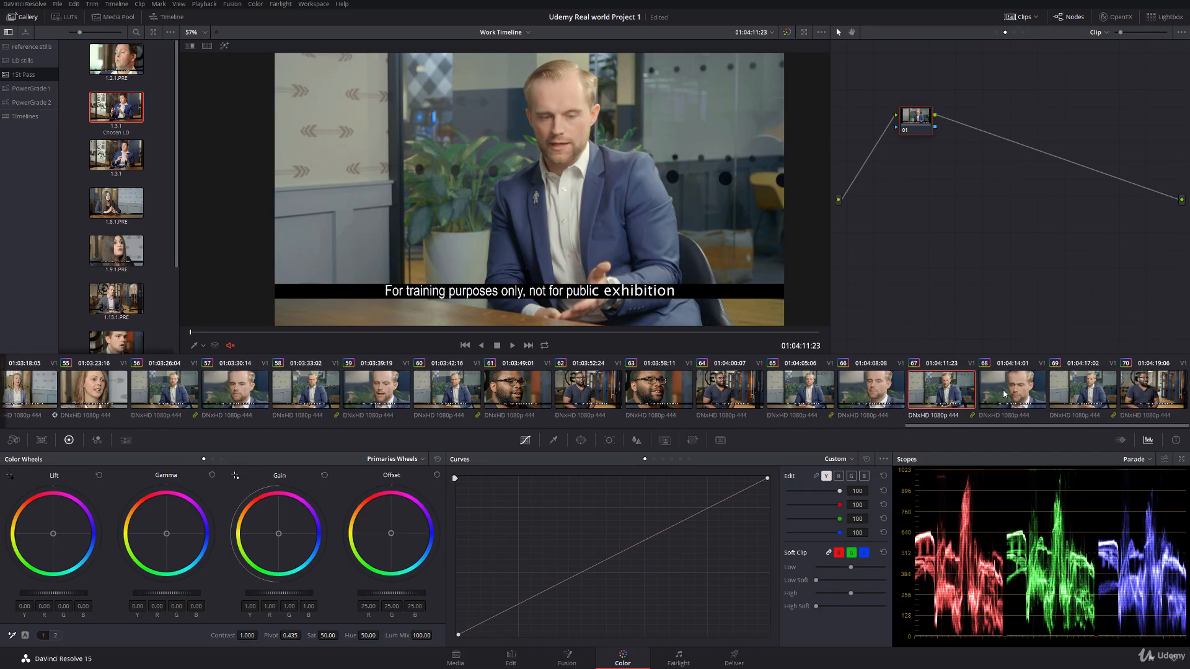
click(1004, 394)
click(923, 398)
click(891, 396)
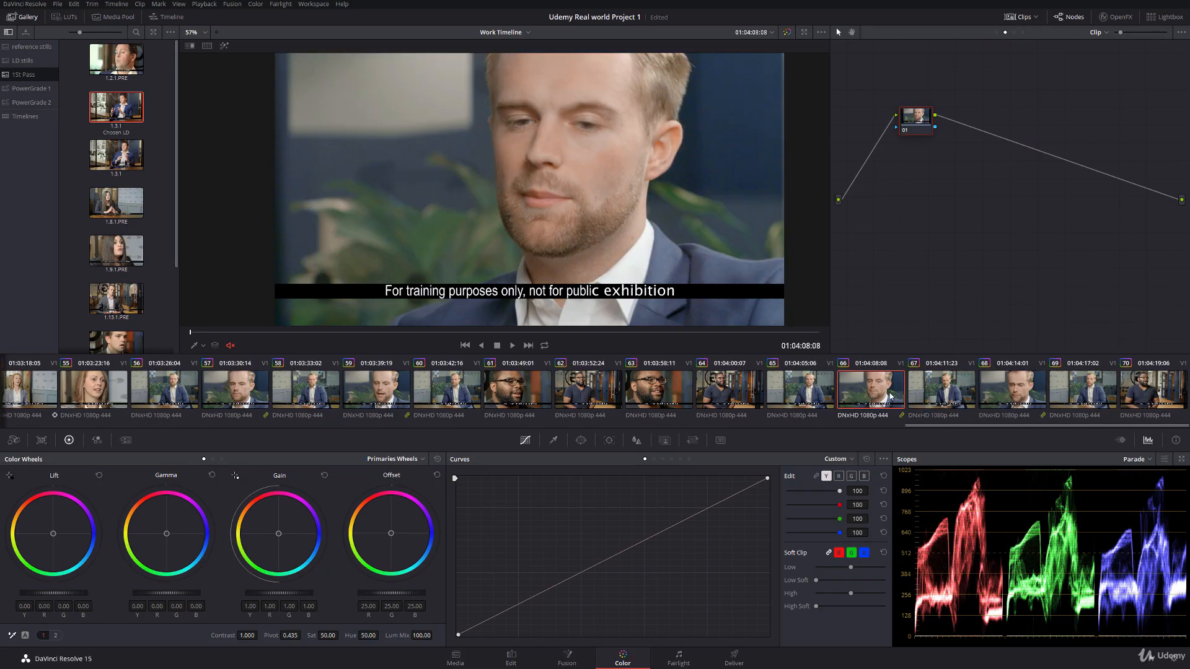
click(943, 395)
drag(1032, 428, 18, 428)
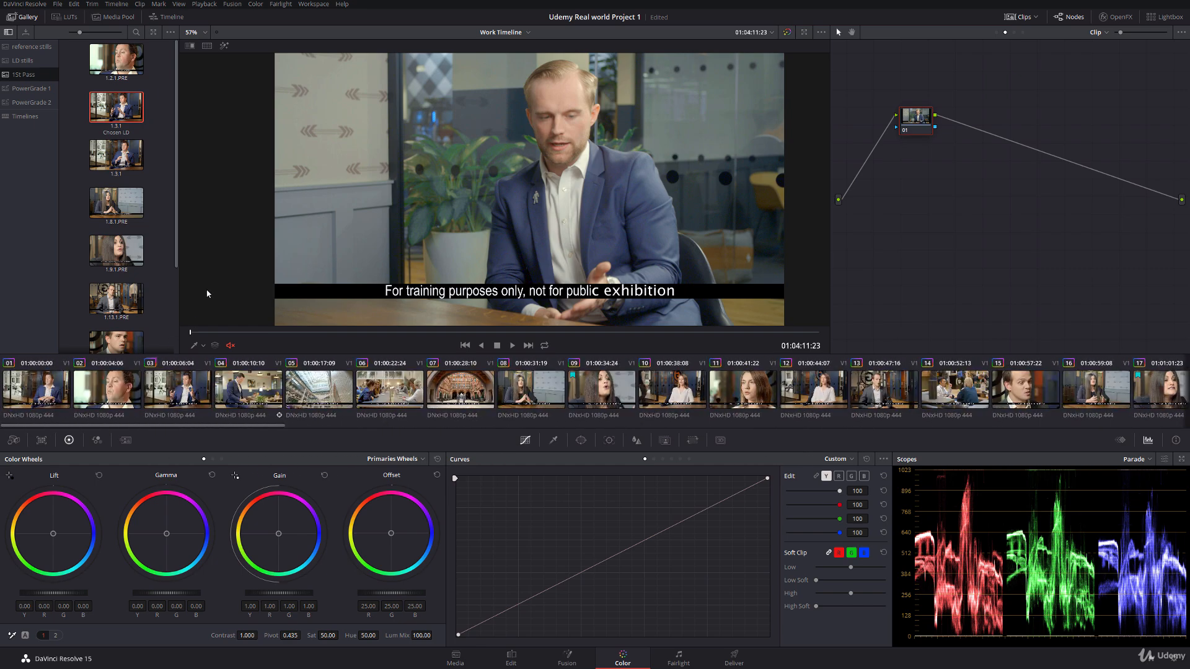
drag(919, 128, 906, 128)
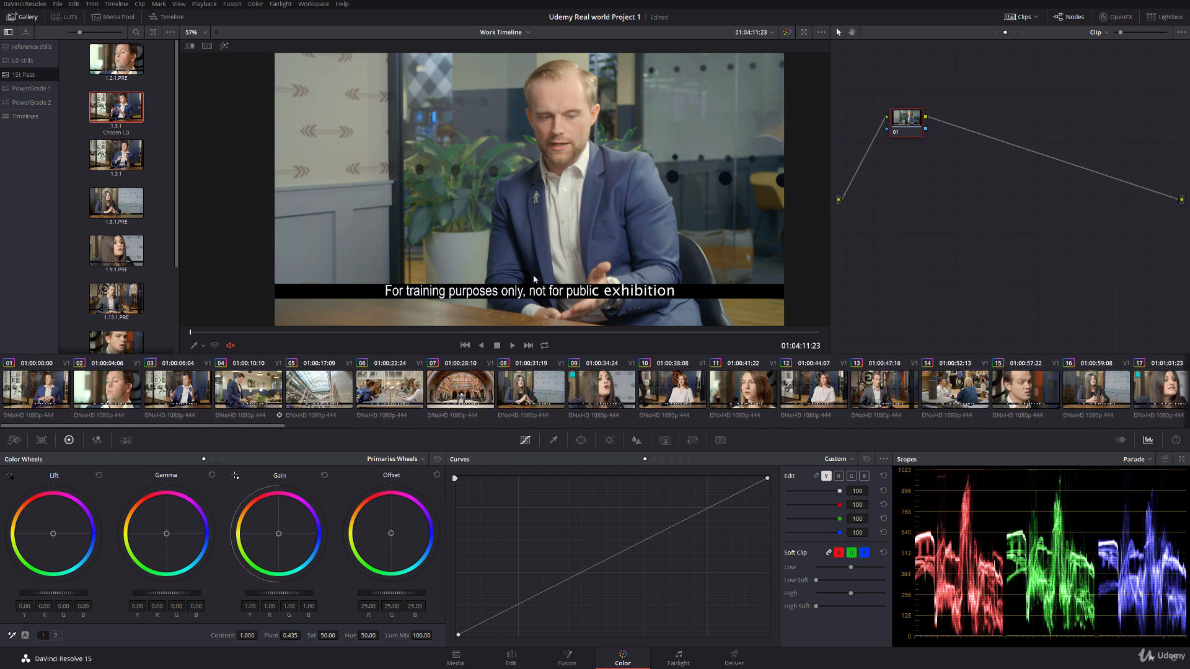
Step: Add a circular window to clip 01 and fit it over the man's face, with size about 14.55, aspect 27.96 and softness 5.60
click(52, 401)
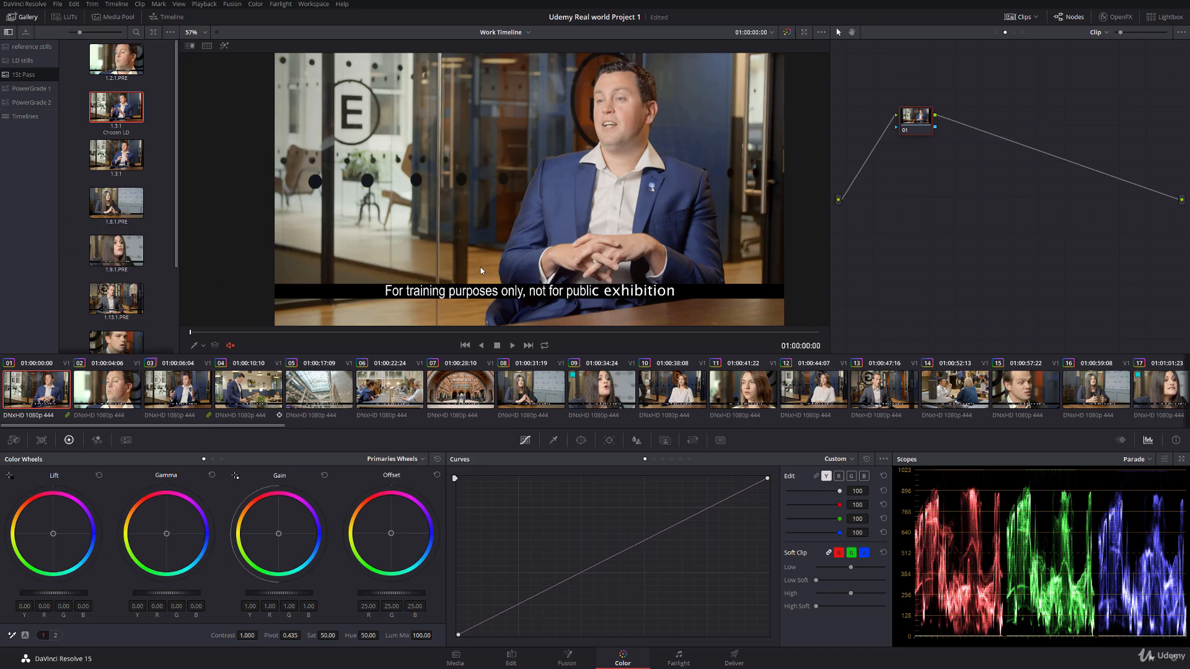
click(581, 441)
click(467, 527)
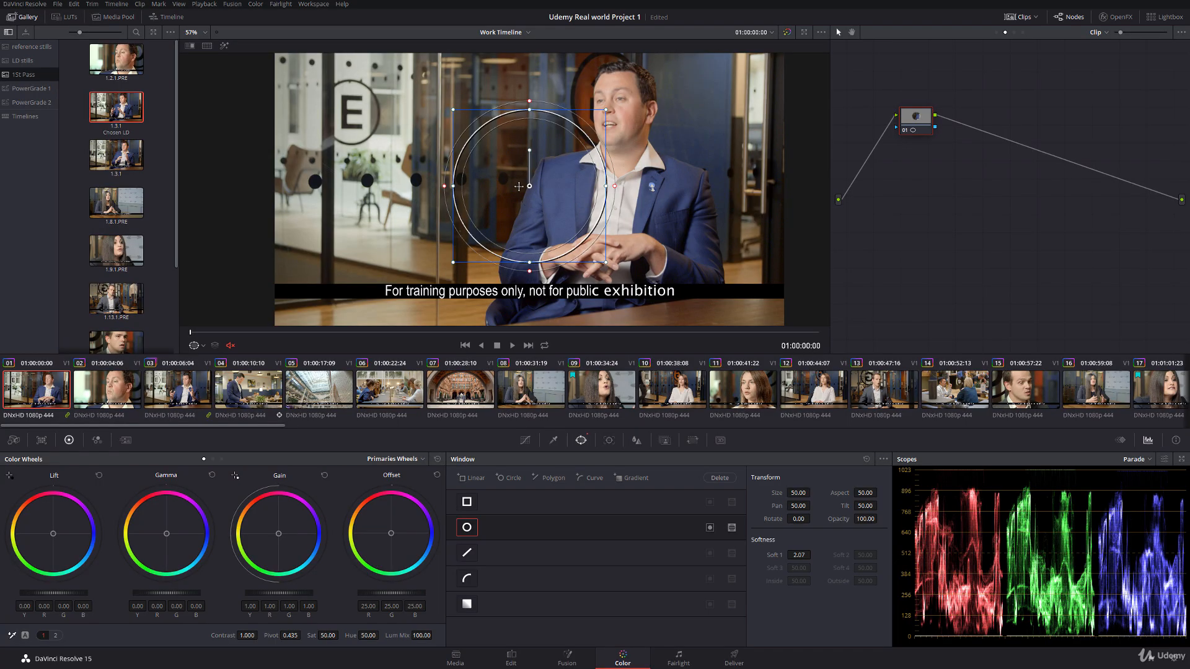
drag(505, 155, 611, 109)
drag(540, 86, 550, 142)
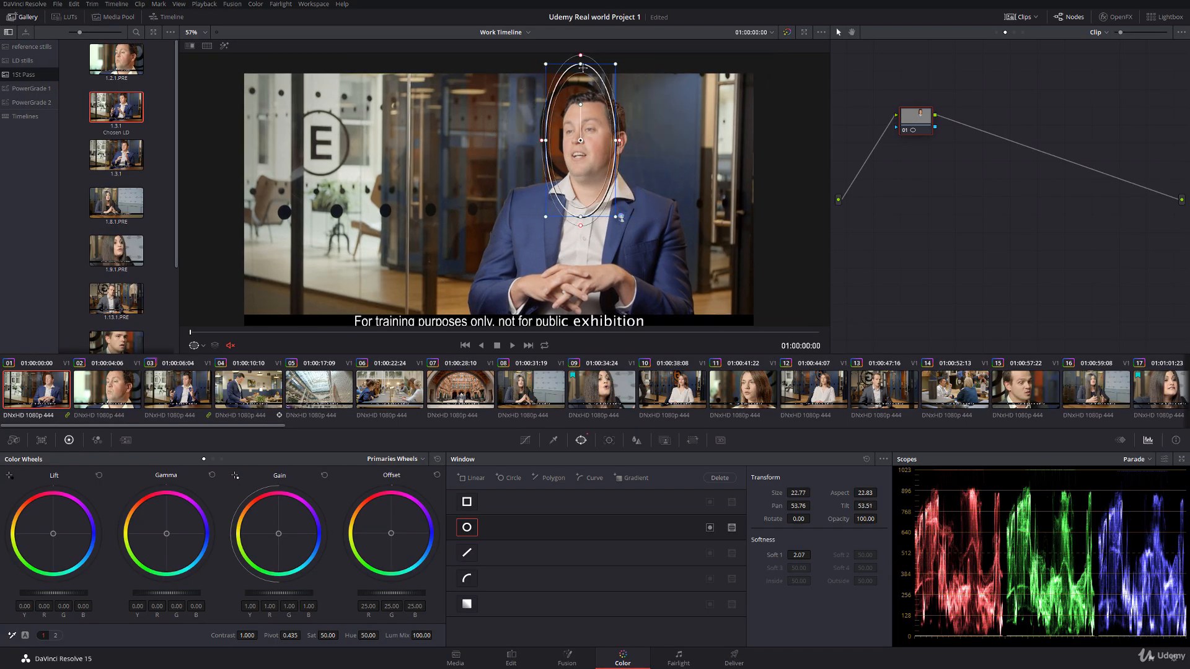
drag(581, 65, 581, 101)
mouse_move(546, 140)
mouse_down()
mouse_move(588, 141)
mouse_move(558, 142)
mouse_up()
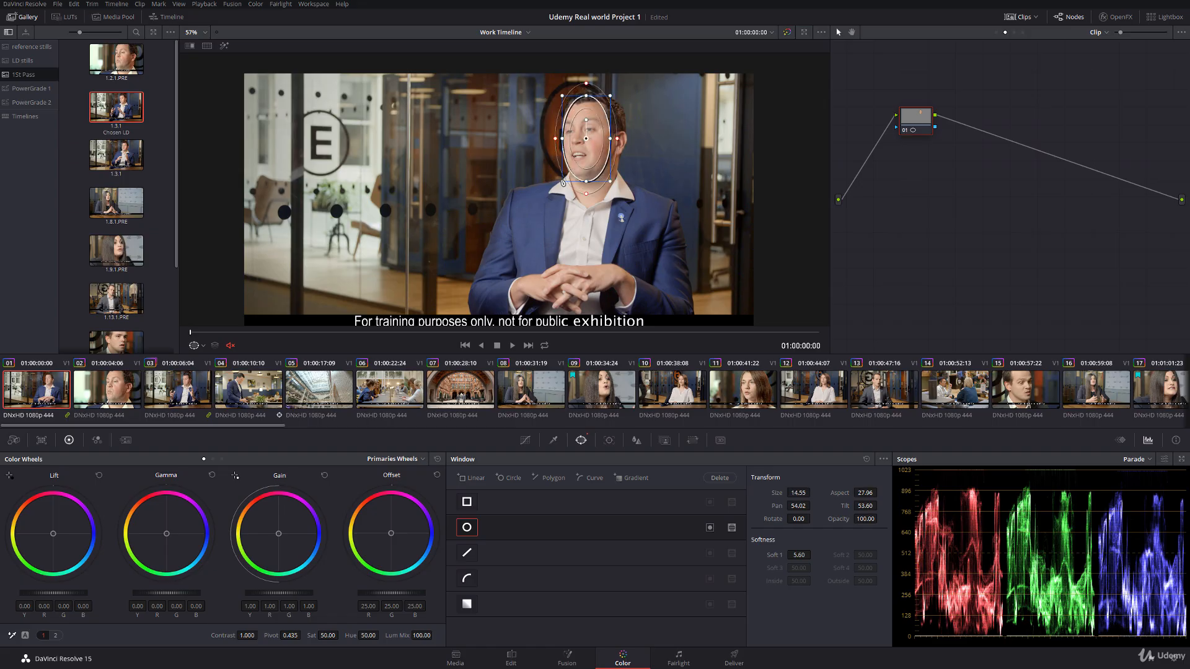
Step: Create a new still album in the gallery and name it "2nd pass"
right_click(16, 74)
click(28, 102)
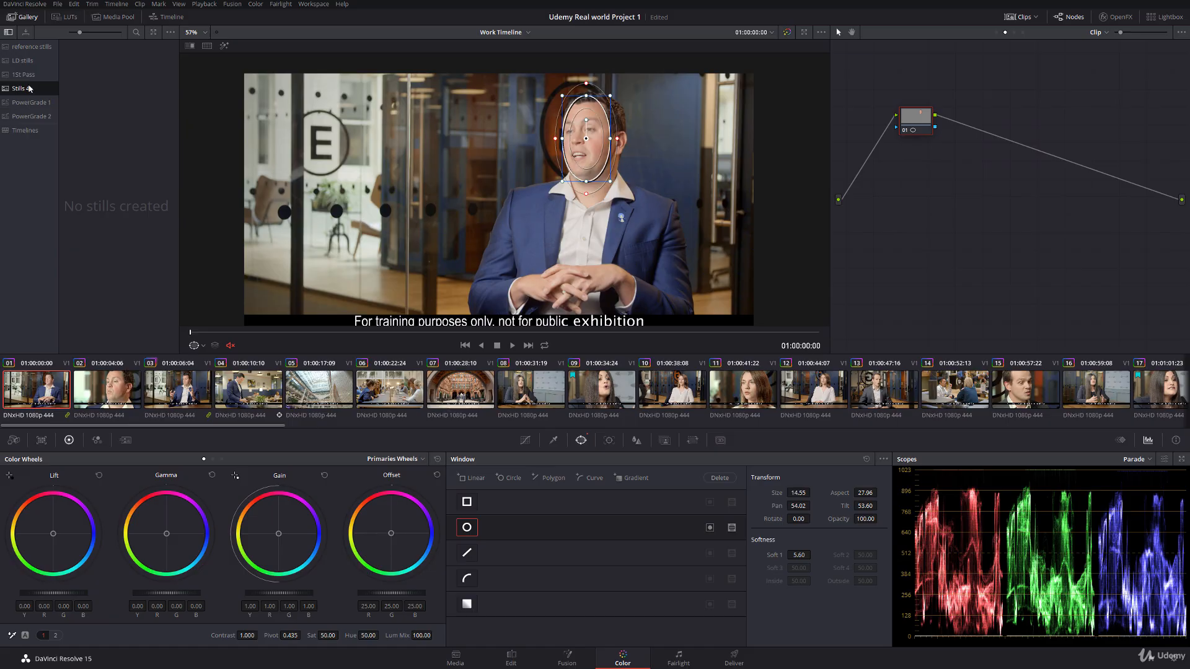
double_click(27, 88)
text(2nd pass)
key(Return)
Step: Track the face window forward to the end of clip 01 and turn off the window overlay
click(609, 440)
click(501, 478)
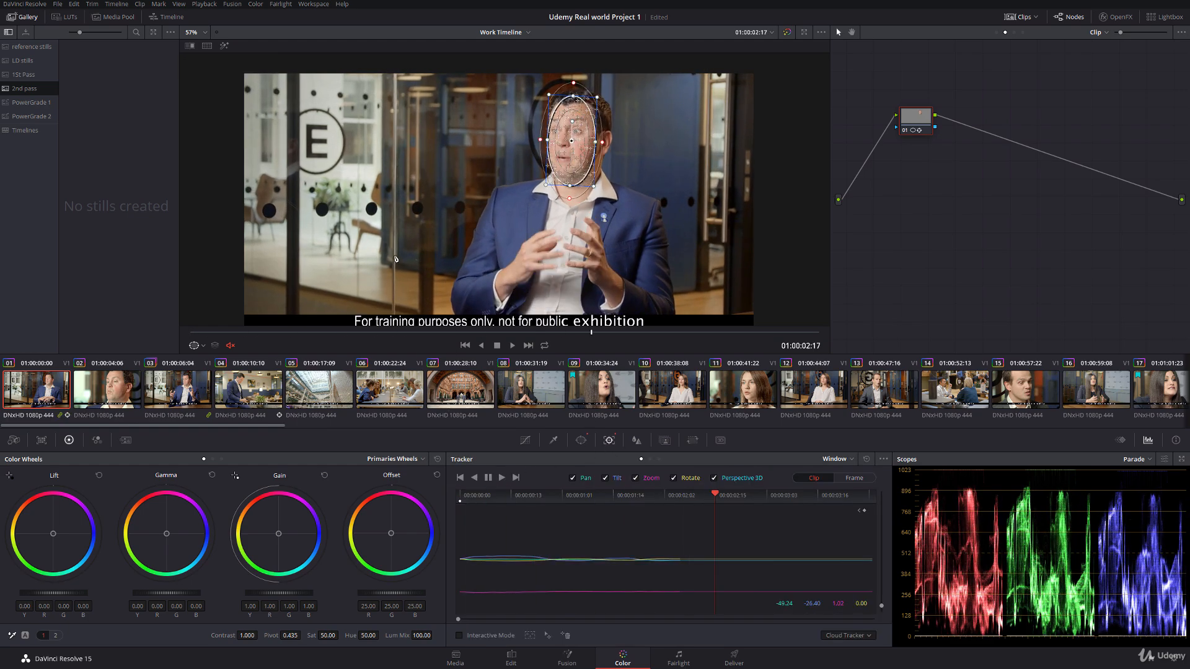
click(198, 345)
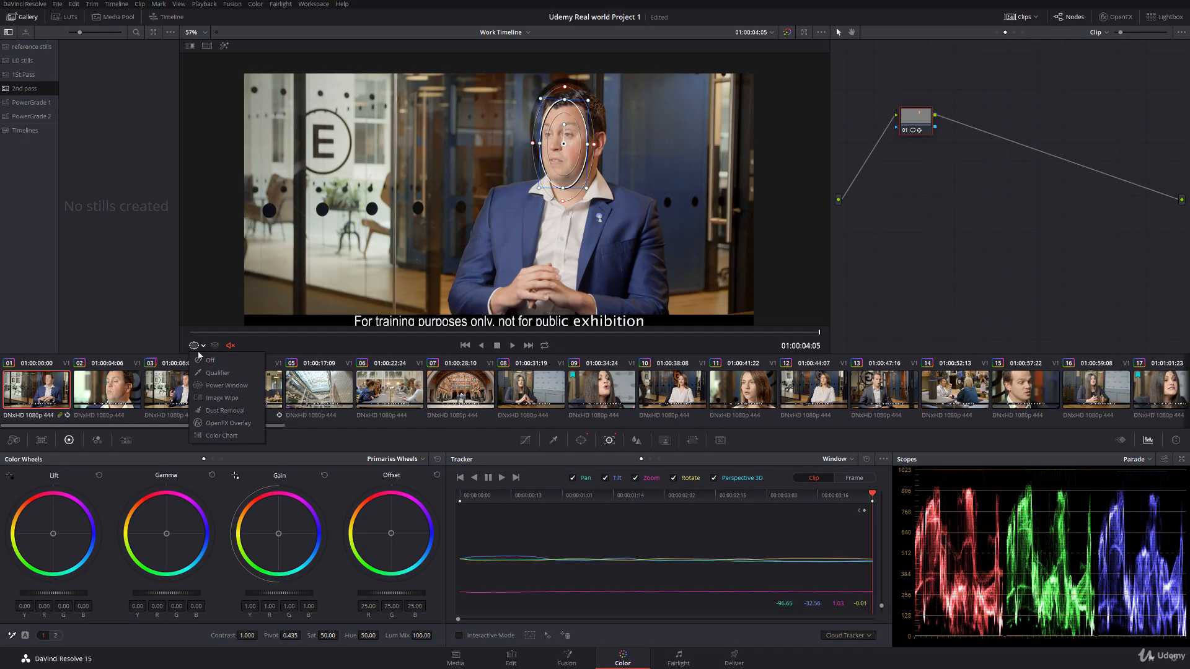
click(210, 360)
Step: Set clip 01's face correction to lift -0.05, gamma -0.02, gain 1.05 and saturation 46, checking it across the clip
scroll(492, 201, up, 3)
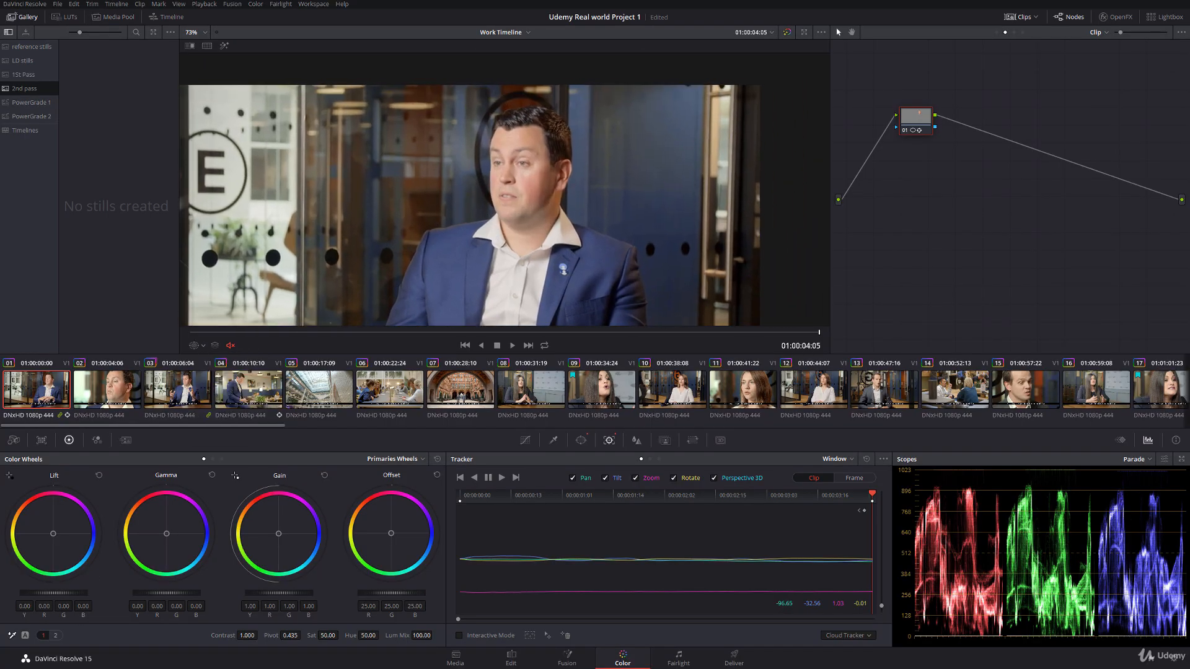
drag(53, 593, 48, 594)
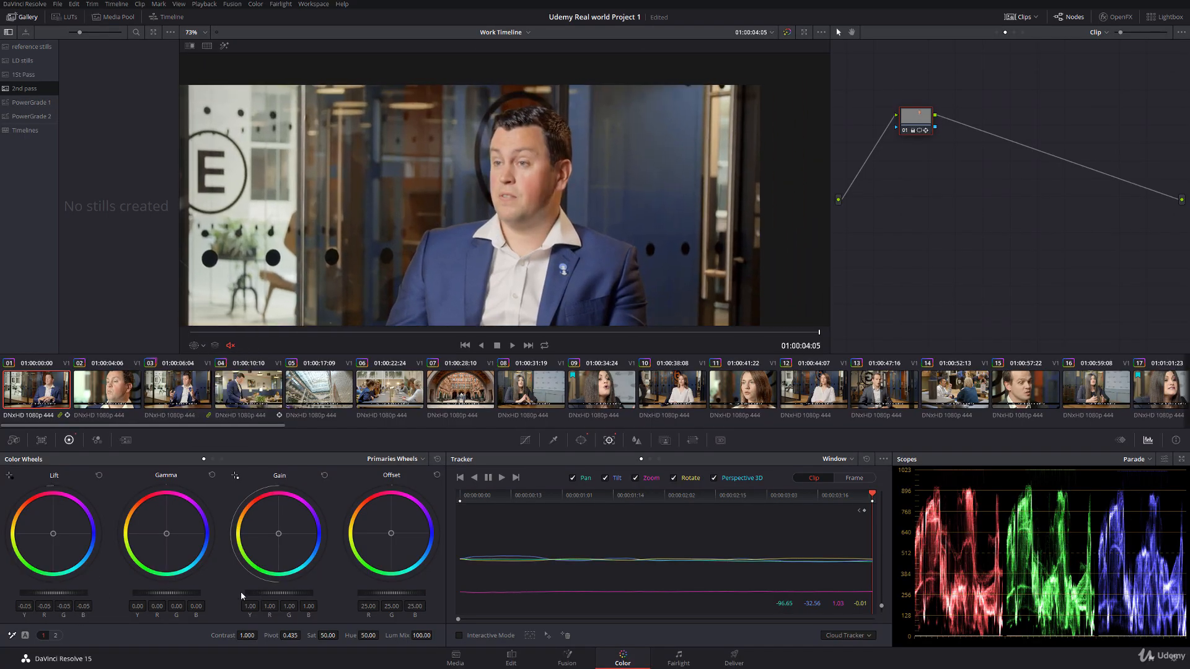
drag(194, 595, 189, 595)
drag(278, 593, 287, 594)
drag(328, 636, 316, 635)
drag(332, 636, 328, 635)
drag(277, 333, 651, 315)
scroll(461, 228, down, 5)
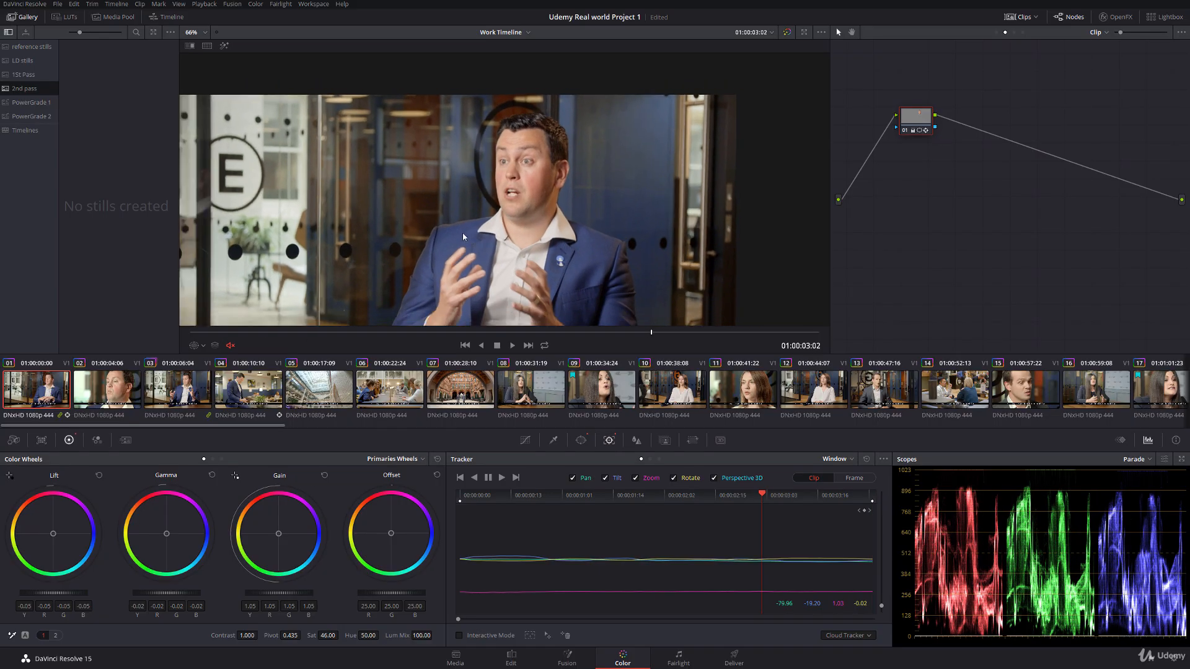
drag(460, 212, 495, 184)
click(904, 130)
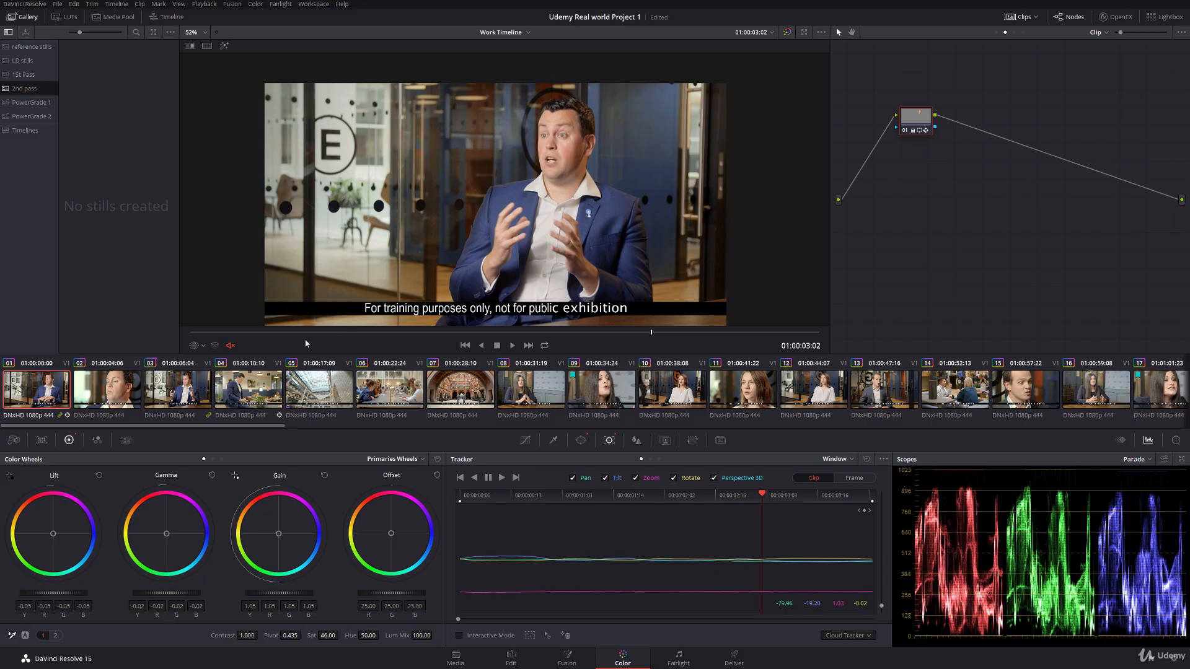
drag(231, 334, 598, 276)
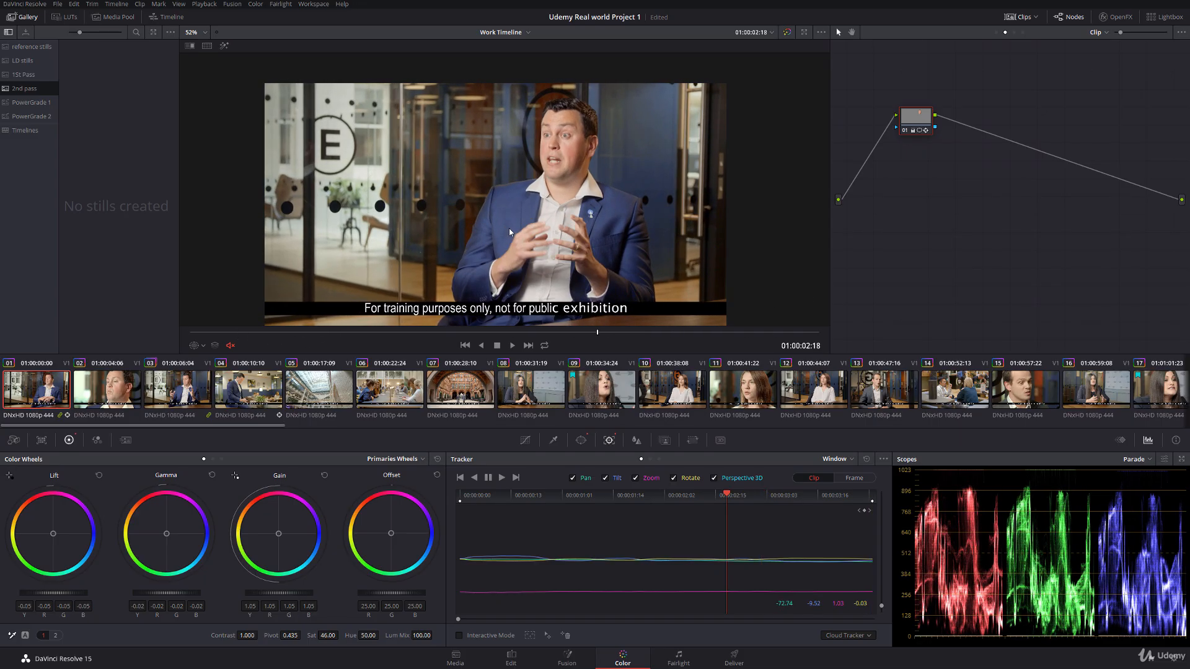
Step: Copy the grade from clip 01 to clip 03 and shift its node slightly in the graph
click(177, 389)
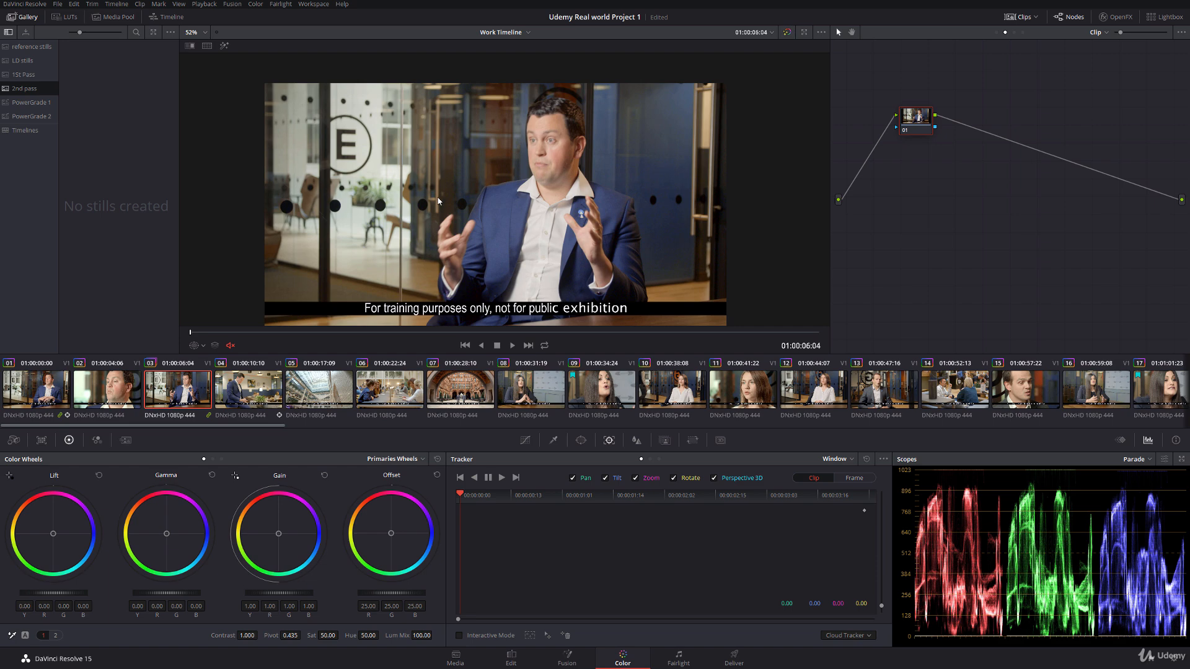
middle_click(48, 392)
drag(920, 120, 891, 116)
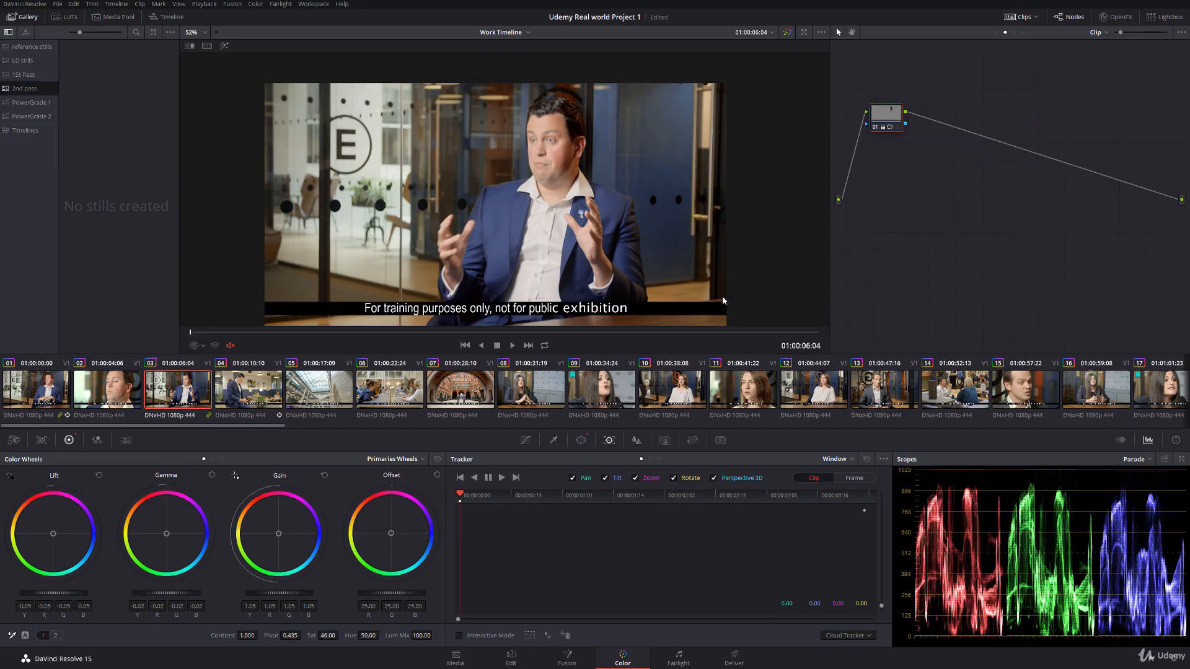
Step: Show the power window overlay on clip 03 and reposition the copied window over the man's face at the first frame
click(199, 345)
click(217, 385)
key(space)
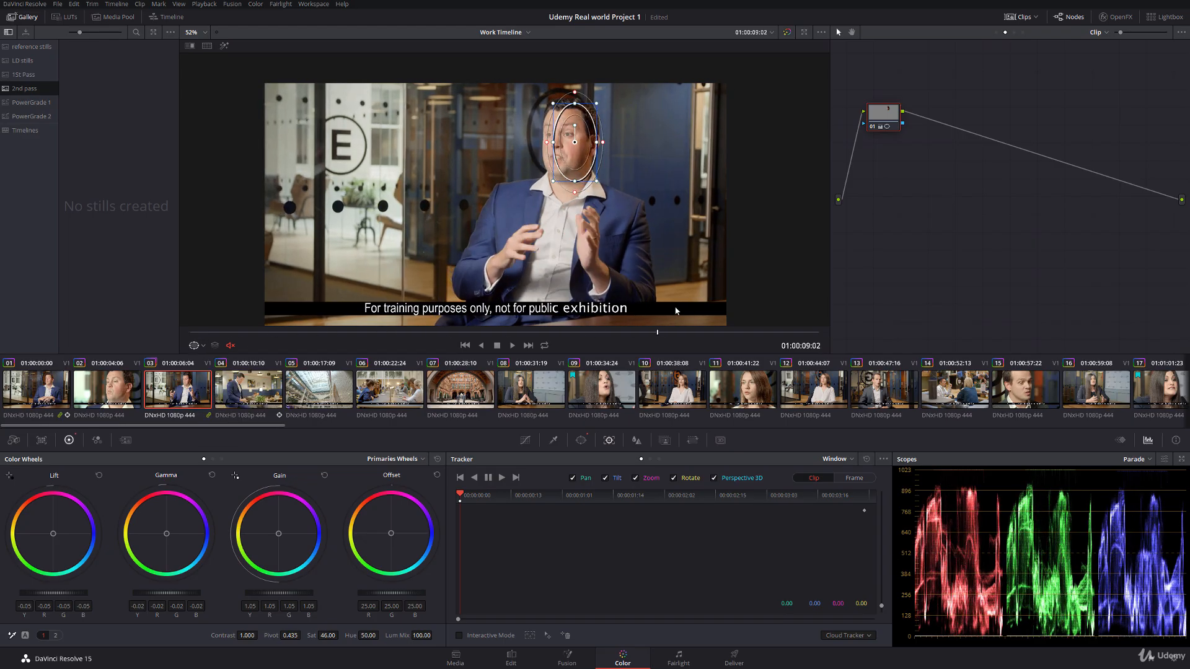
key(Home)
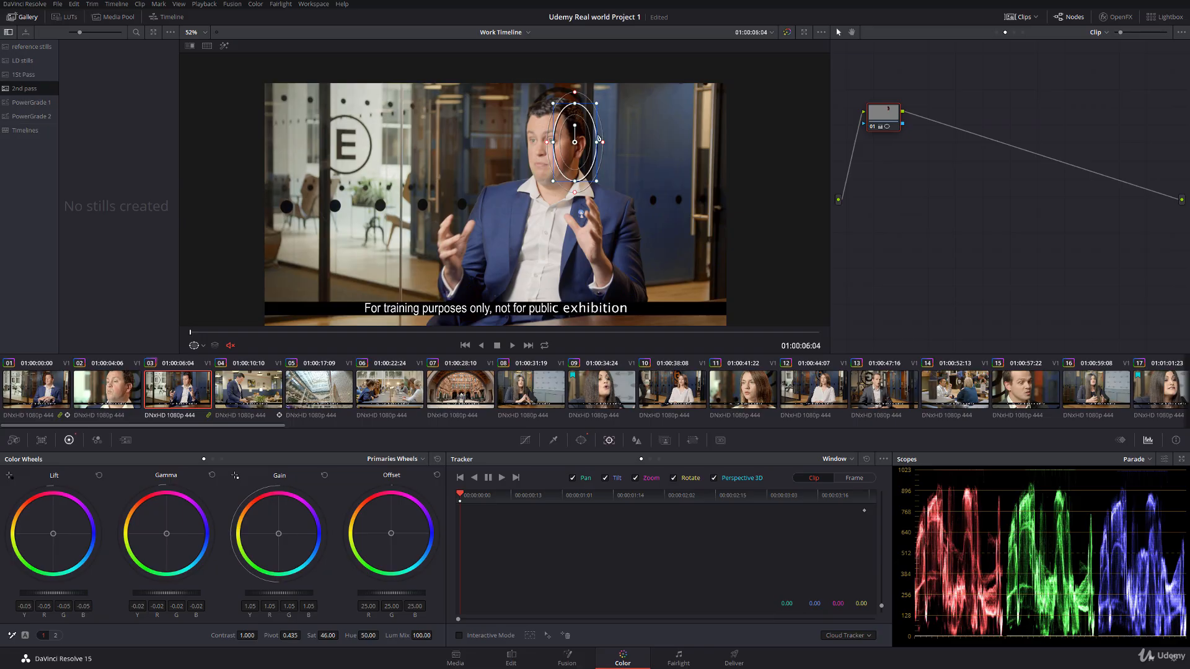
drag(575, 142, 550, 142)
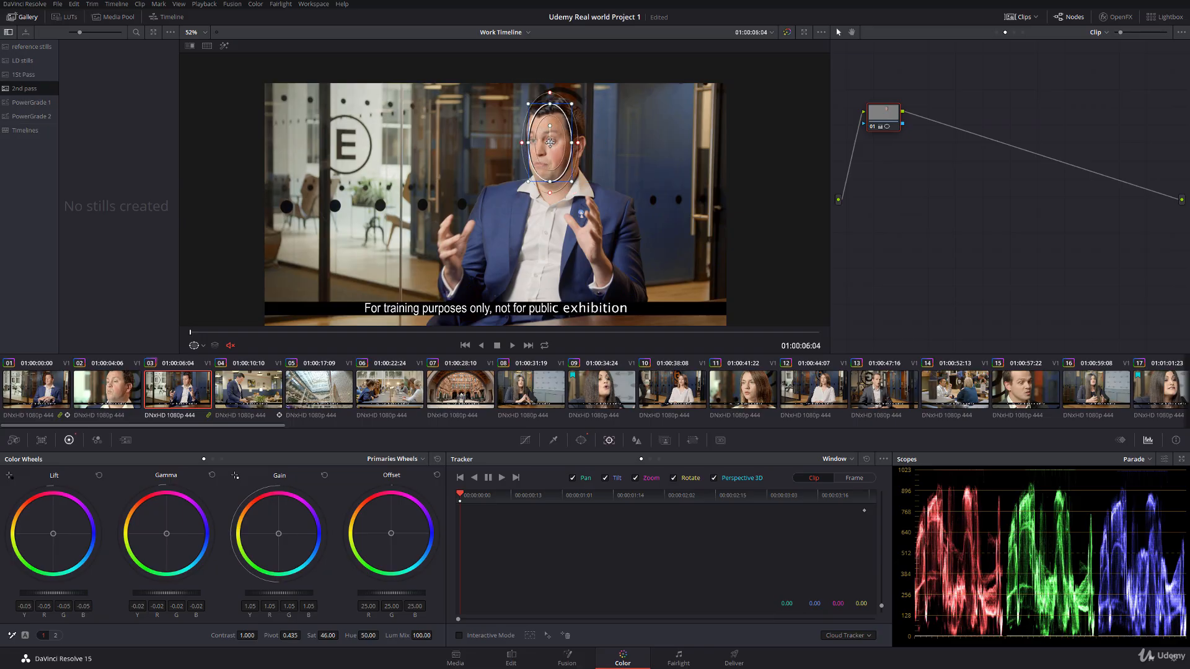
Step: Track the repositioned window forward through clip 03 and turn off the window overlay
click(502, 478)
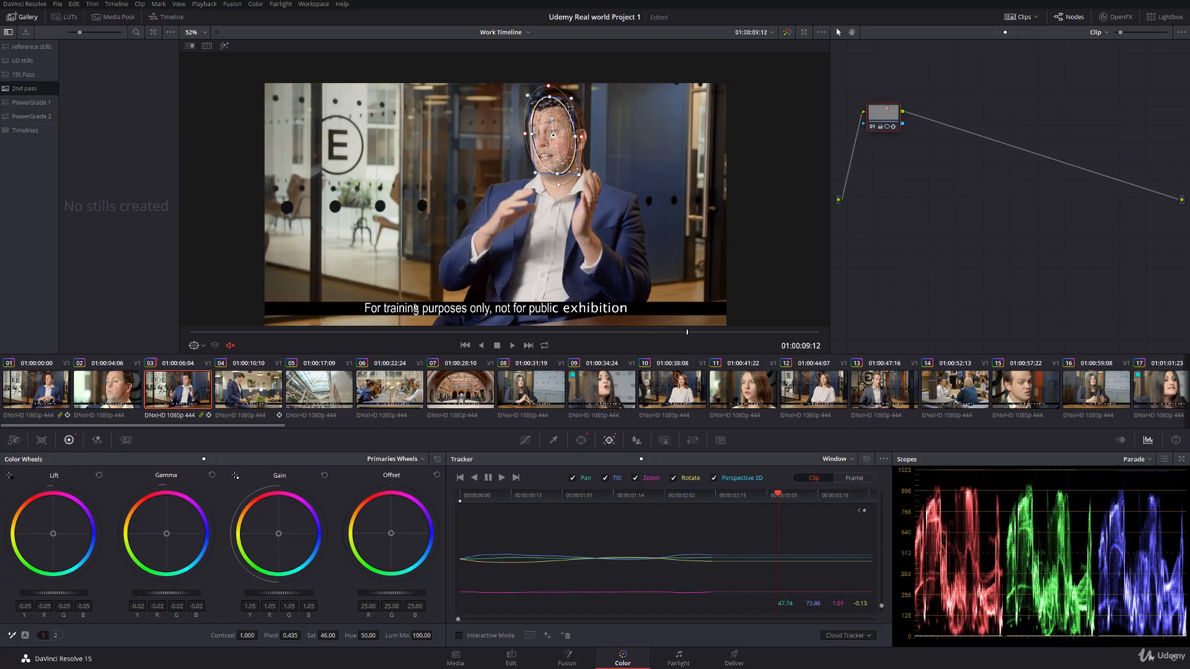
click(198, 349)
click(206, 364)
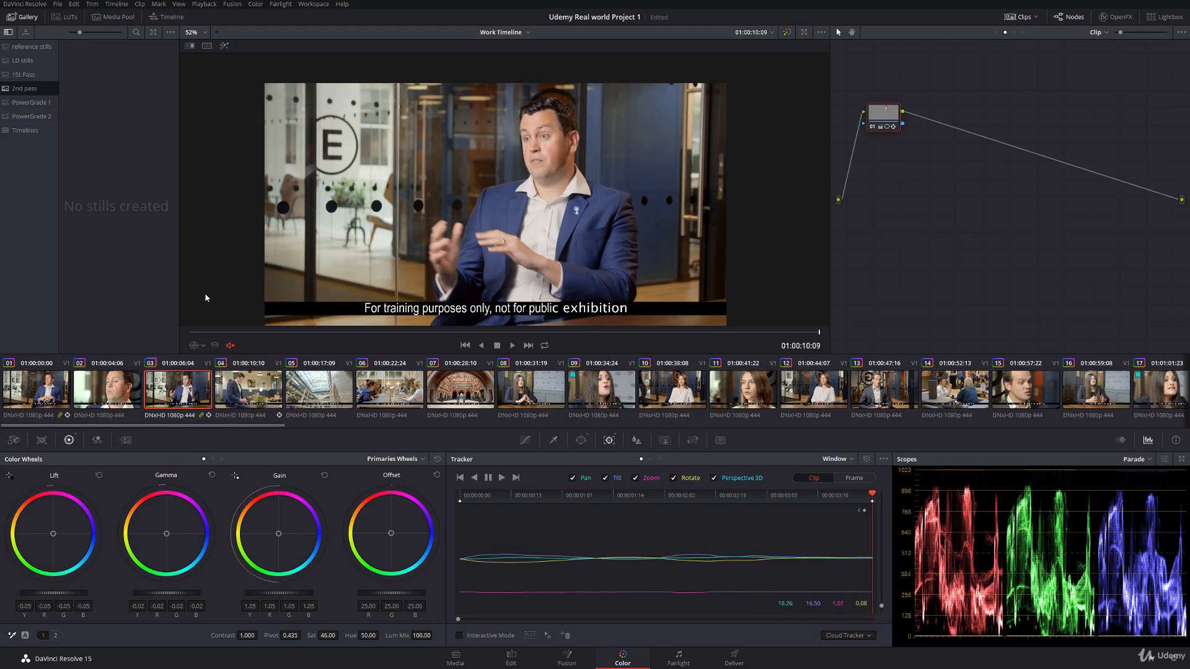
Step: Add a circular window over the man's face in clip 02 at 01:00:04:10
click(106, 397)
drag(218, 335, 321, 317)
click(581, 440)
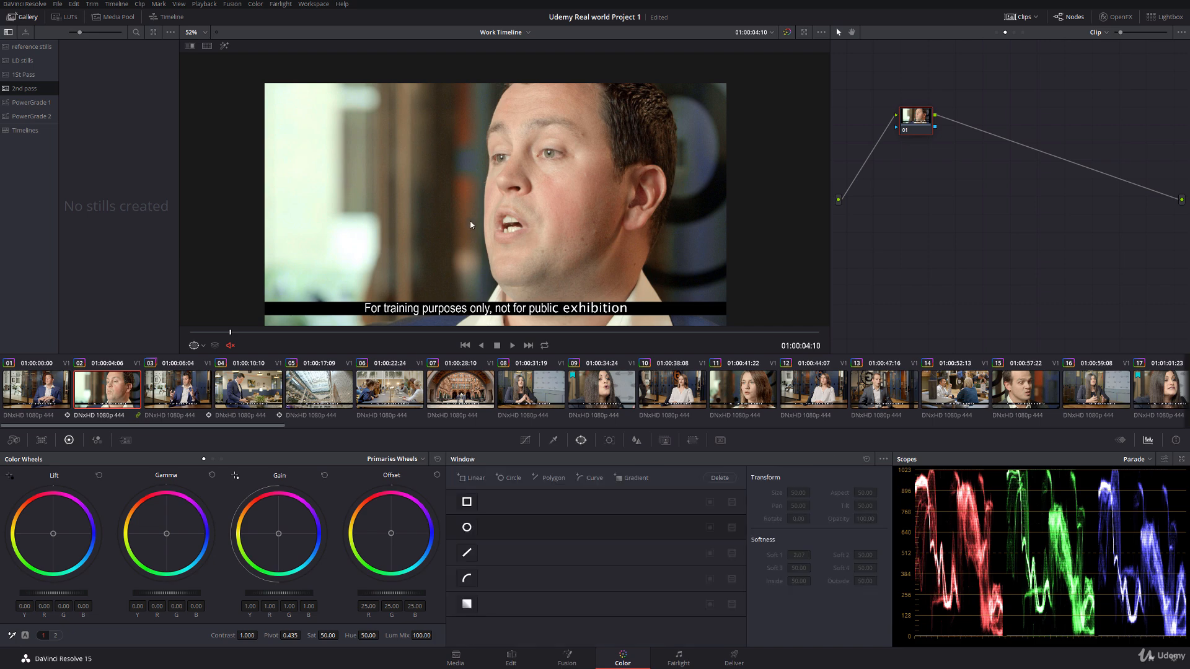
click(467, 528)
drag(547, 186, 563, 171)
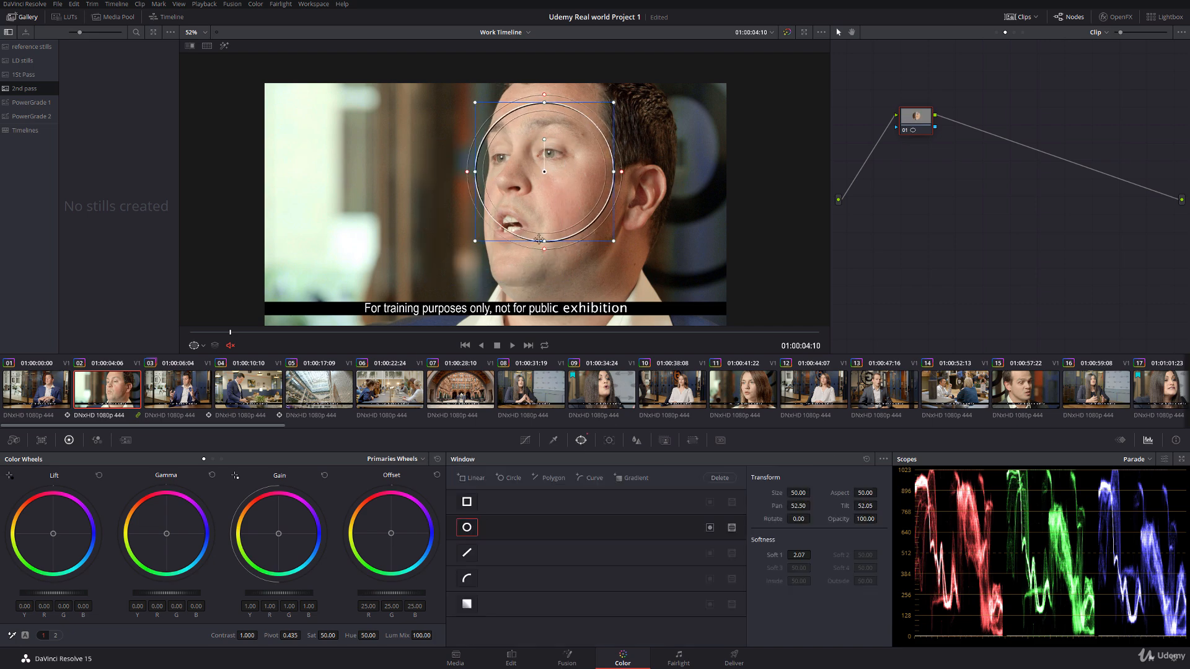
Step: Reshape clip 02's window into a slightly tilted oval fitting the face, with aspect about 29.18 and softness 2.89
drag(544, 117, 544, 87)
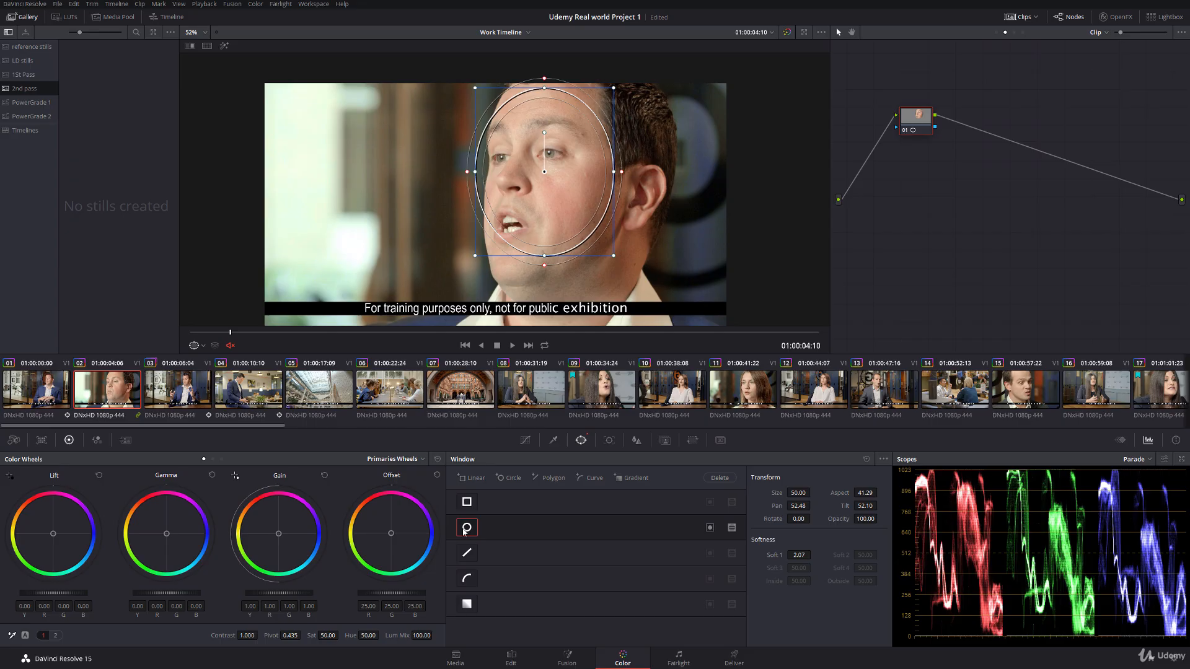
drag(546, 256, 545, 292)
drag(544, 173, 563, 193)
drag(486, 189, 482, 193)
drag(562, 132, 571, 134)
drag(562, 189, 558, 177)
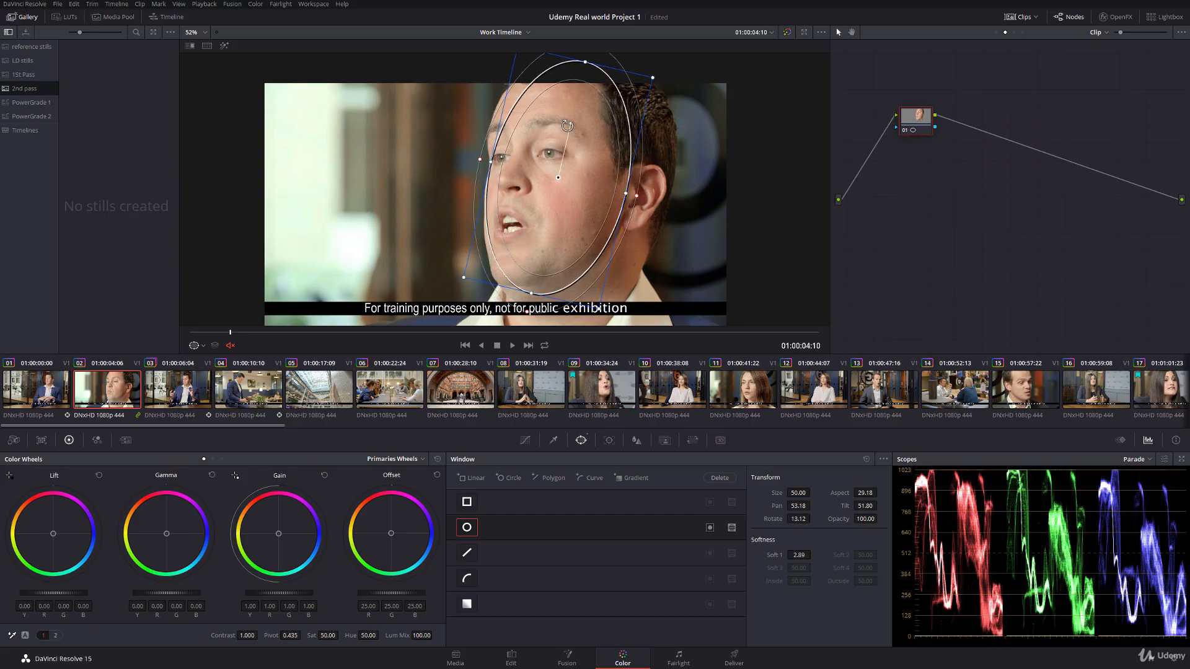
drag(567, 126, 566, 126)
Step: Track clip 02's face window forward and then in reverse from 01:00:04:10, and hide the window overlay
click(608, 440)
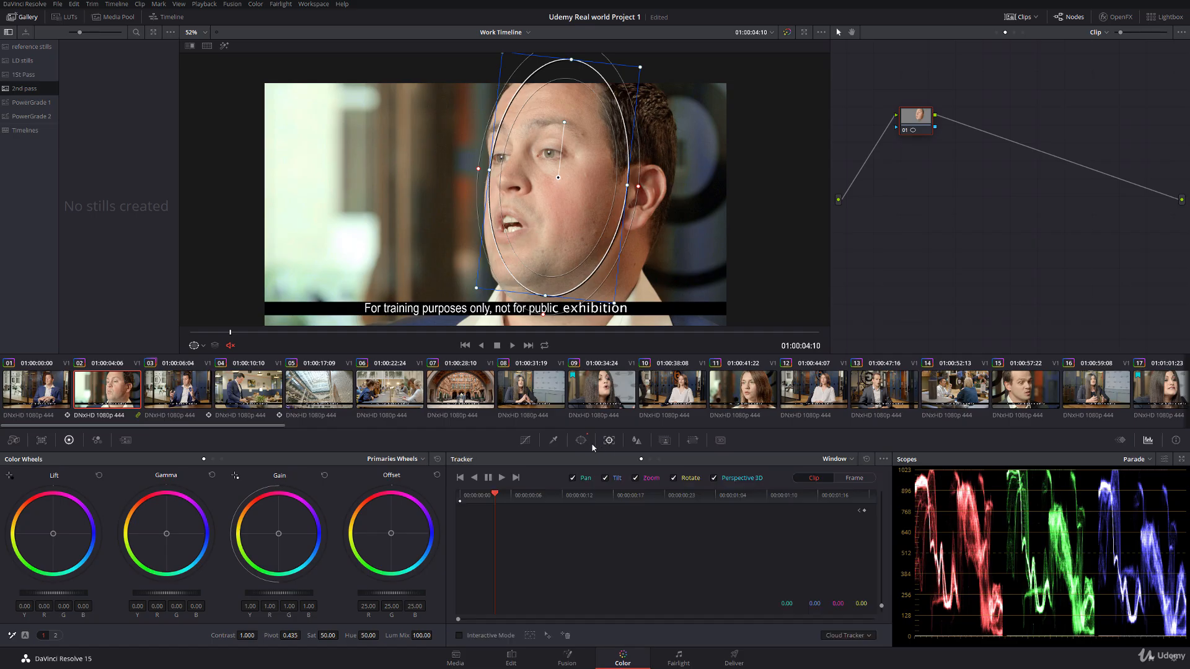
click(502, 478)
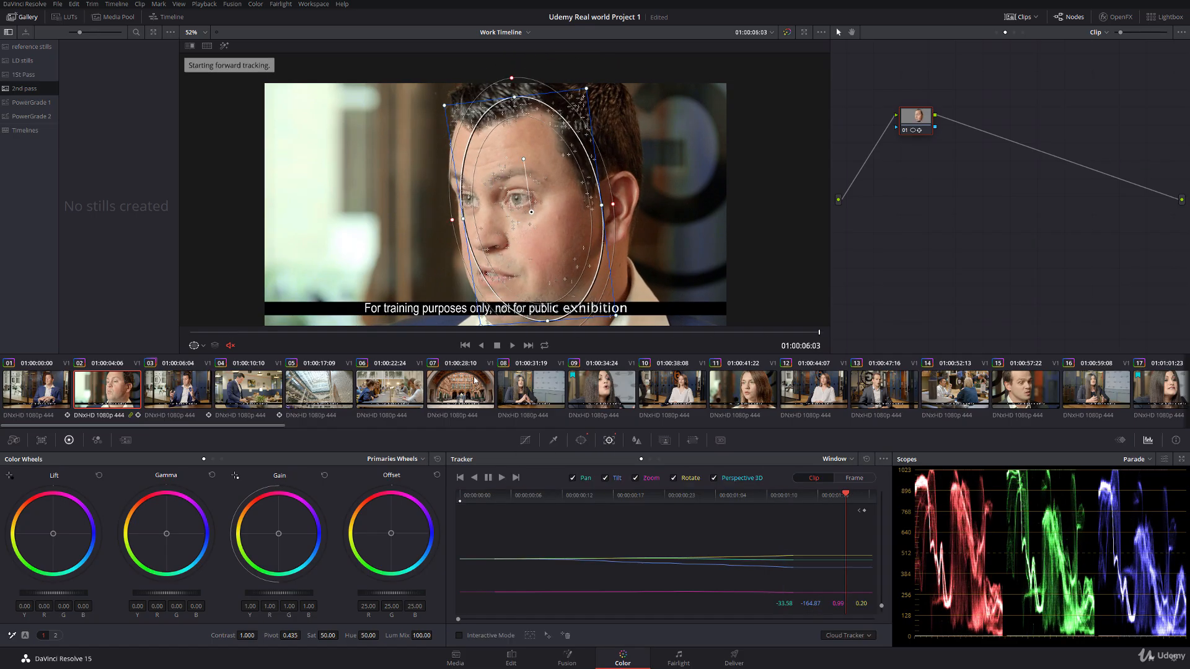
click(497, 494)
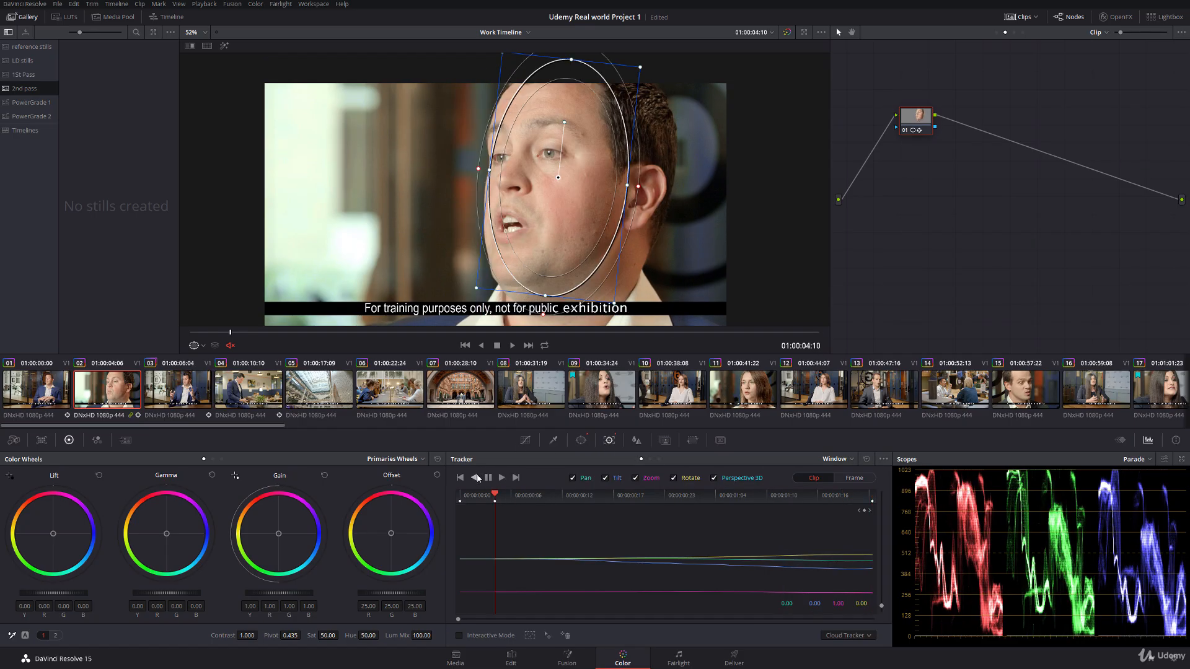
click(475, 478)
click(203, 346)
click(214, 362)
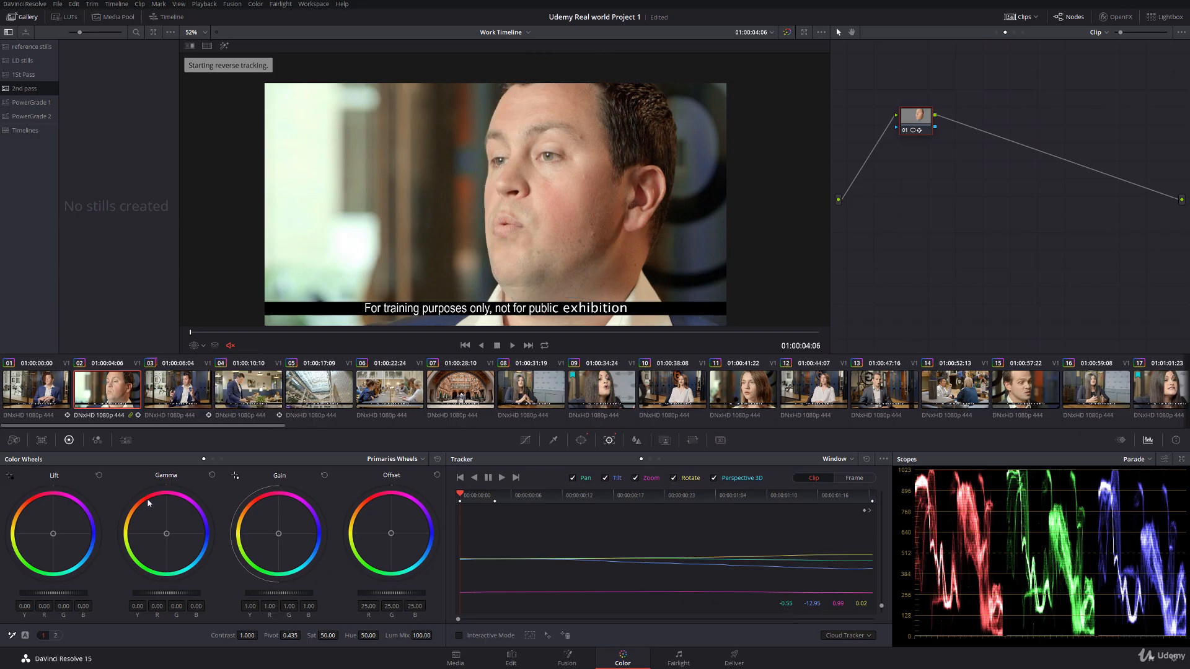
Step: Set clip 02's face correction to lift -0.03, gamma -0.02, gain 1.03 and saturation 44, comparing it with clip 01
drag(77, 595, 72, 596)
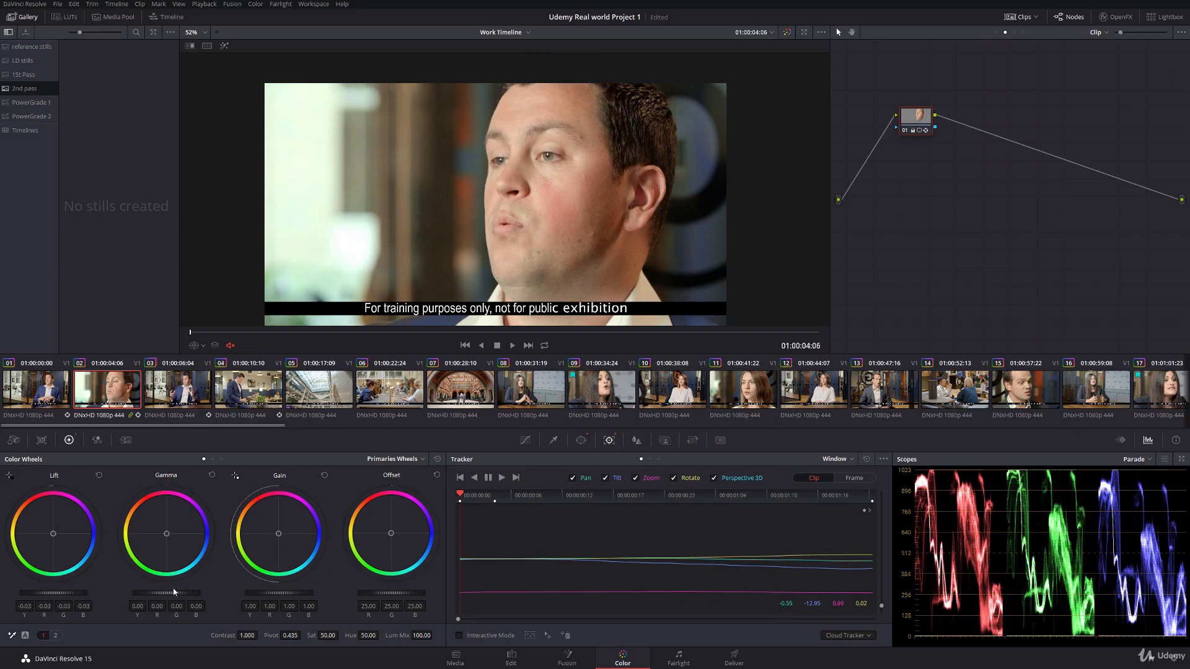
drag(174, 593, 172, 597)
drag(287, 596, 290, 596)
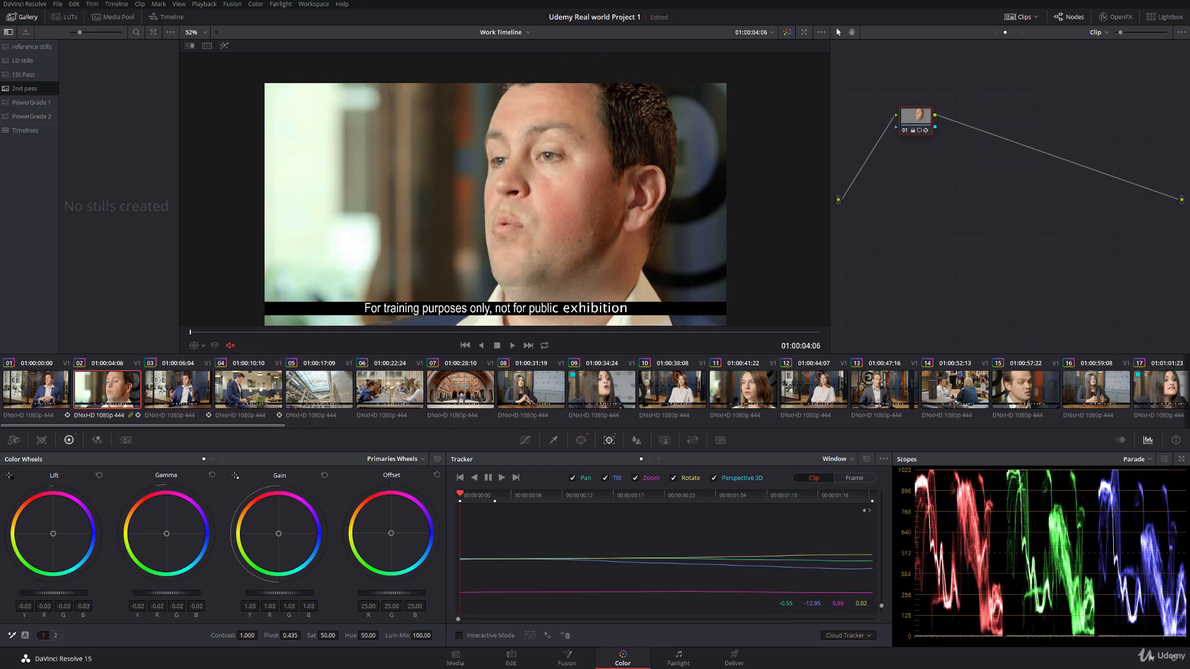
click(49, 388)
click(106, 394)
drag(333, 636, 340, 636)
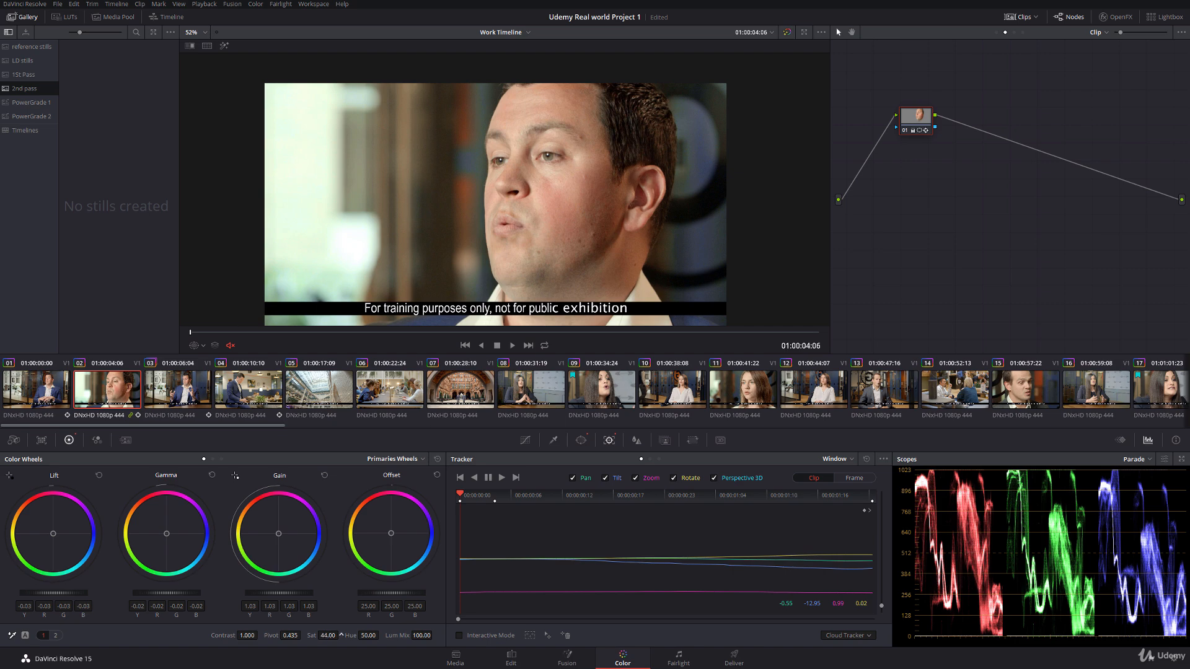
Step: Grab a still of clip 01 at 01:00:00:00 into the 2nd pass gallery album
click(24, 75)
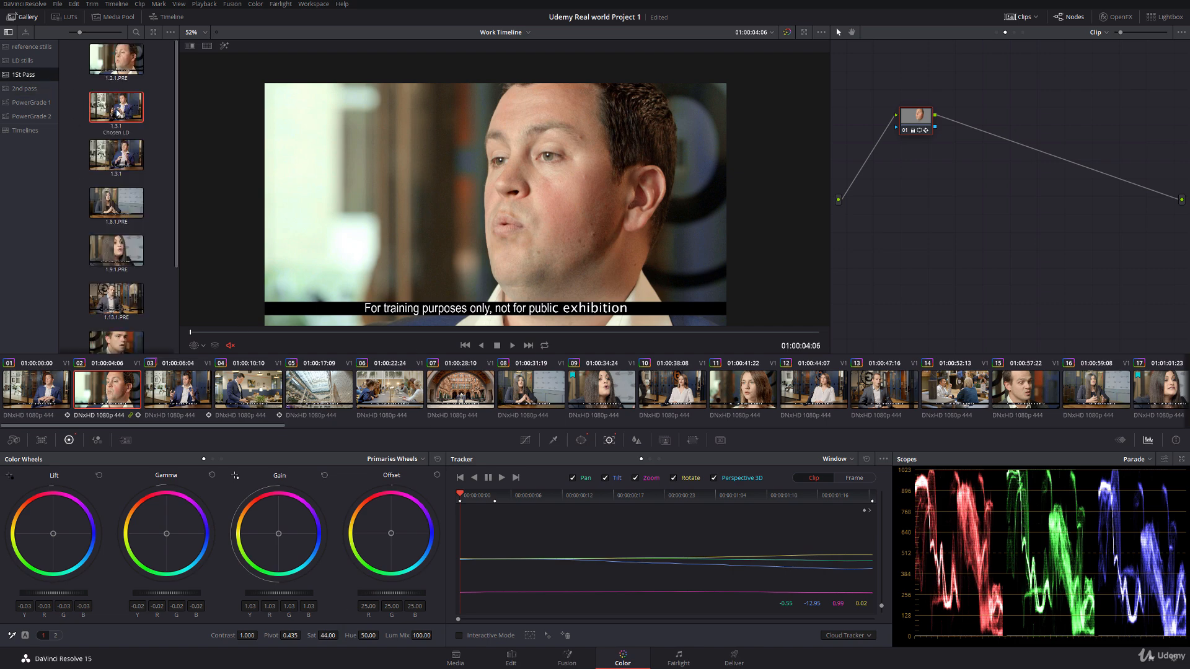
click(52, 406)
right_click(486, 133)
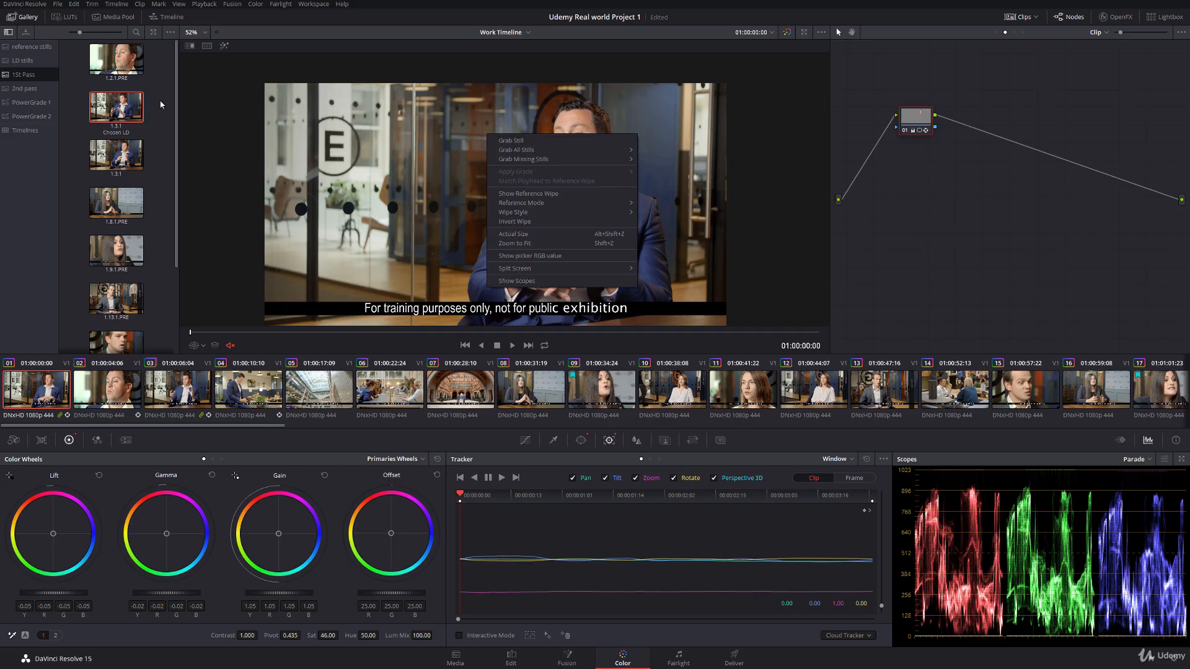
click(25, 91)
right_click(403, 152)
click(431, 160)
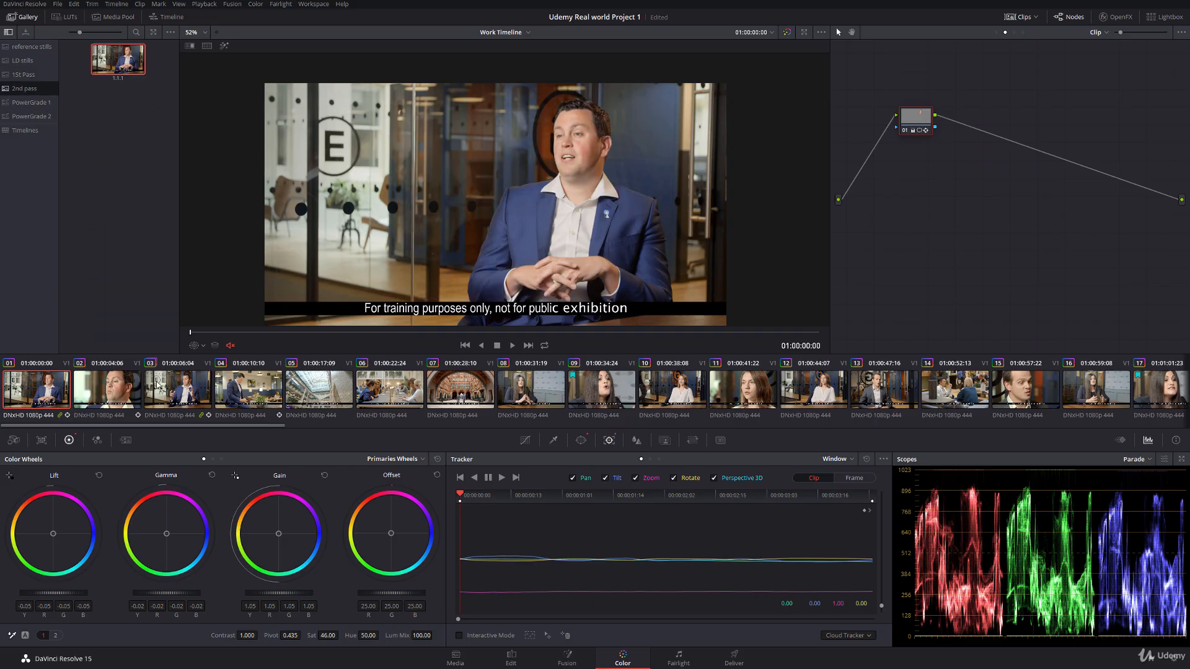
Step: Compare clip 02 with the clip 01 still using a vertical image wipe placed across the man's face
key(Down)
double_click(124, 63)
drag(505, 168, 576, 165)
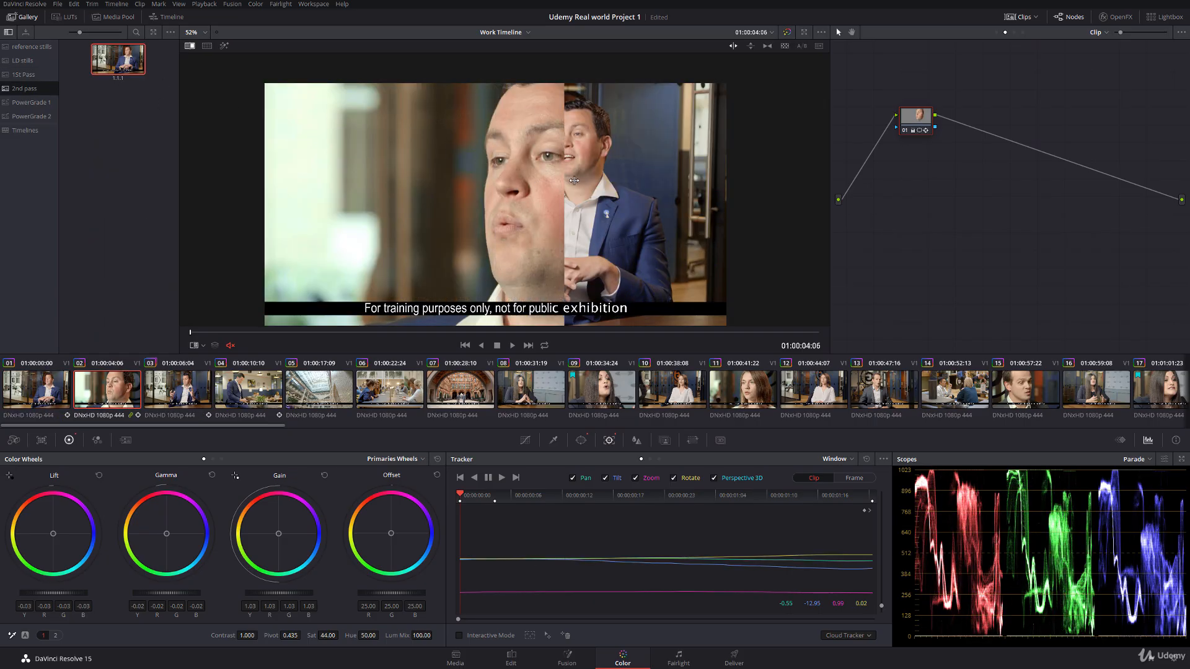
scroll(576, 165, up, 1)
scroll(577, 167, up, 1)
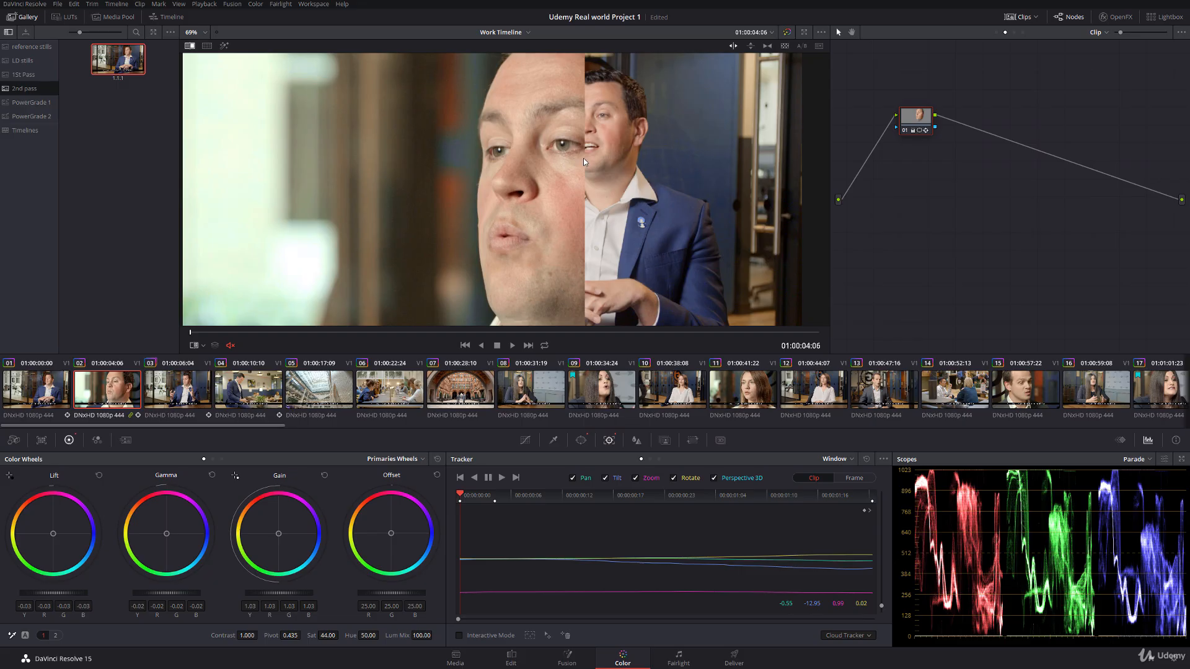
Step: Set clip 02's face gamma to -0.06 against the wiped reference still, then turn the reference wipe off
drag(181, 596, 163, 596)
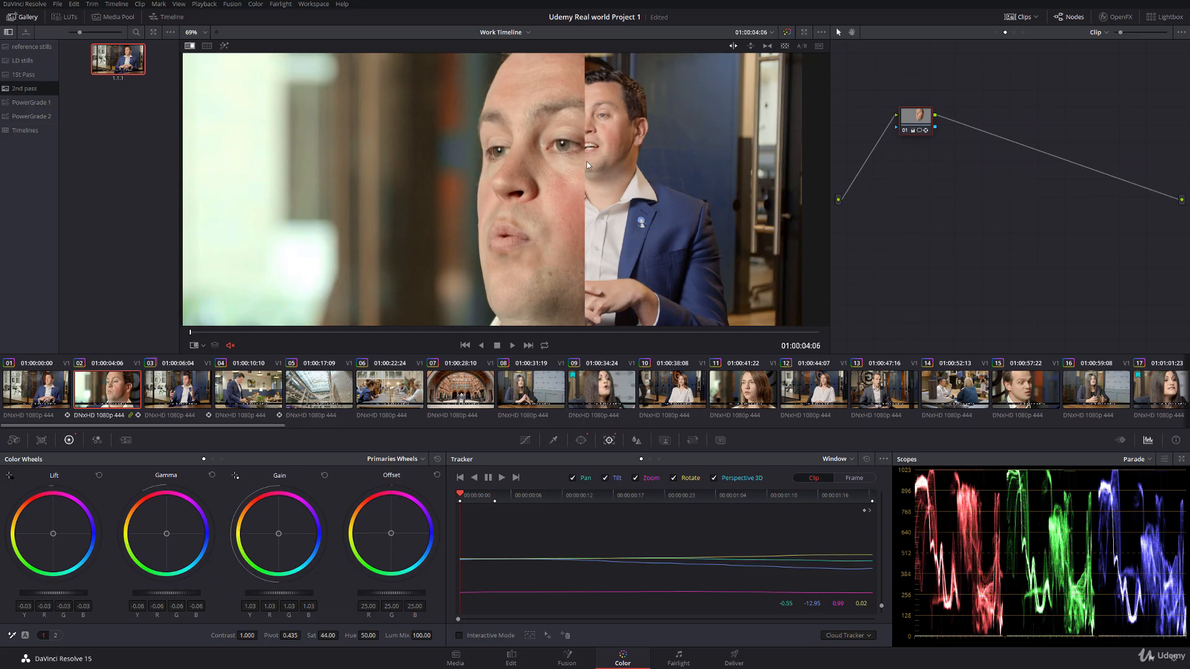
mouse_move(587, 164)
mouse_down()
mouse_move(566, 161)
mouse_move(670, 165)
mouse_move(558, 168)
mouse_move(577, 165)
mouse_up()
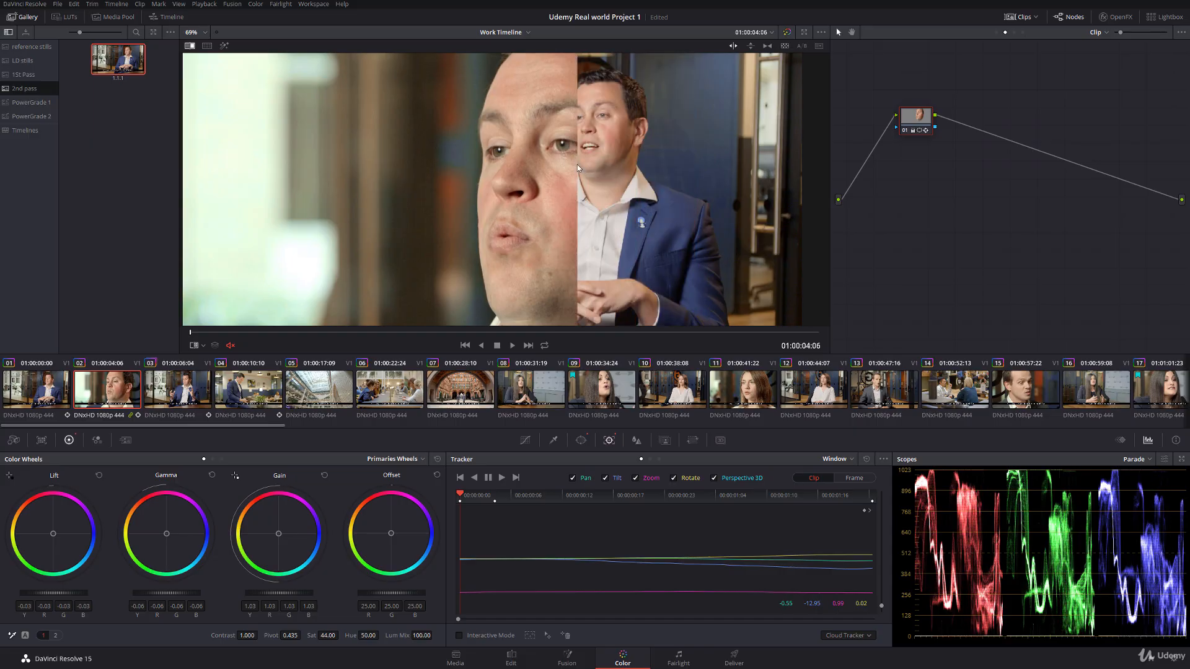
right_click(578, 165)
click(605, 225)
scroll(456, 206, down, 2)
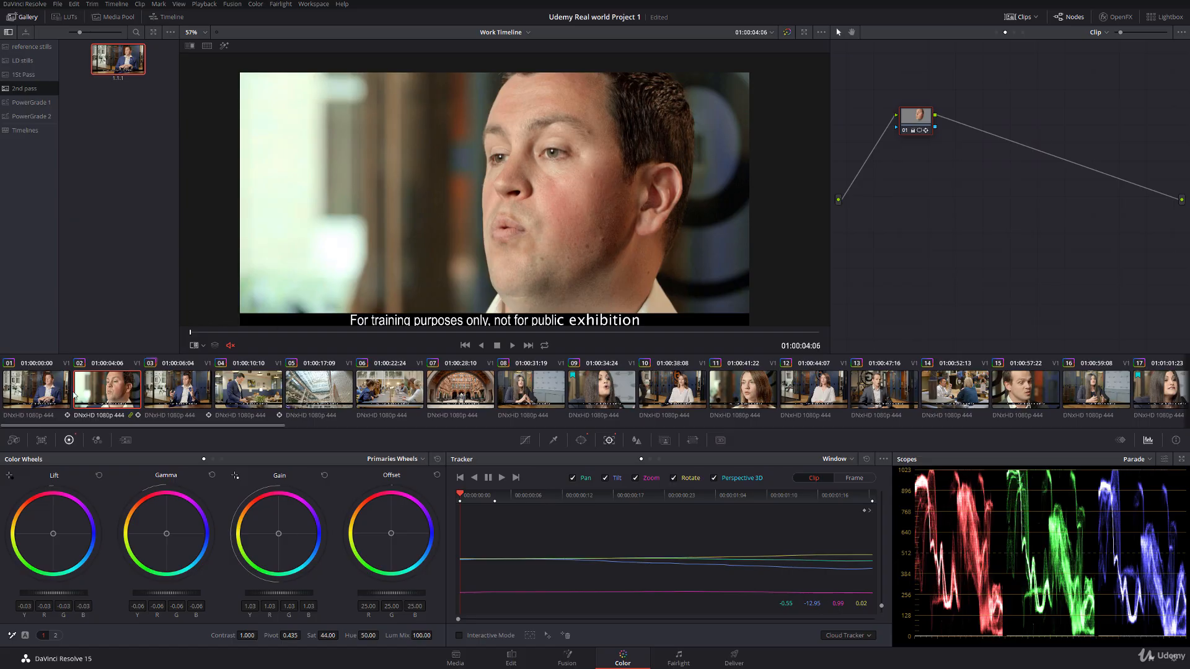
Step: Play clip 01 through clip 03 to examine how the skin tones match across the cuts, and return to clip 02
click(56, 394)
key(space)
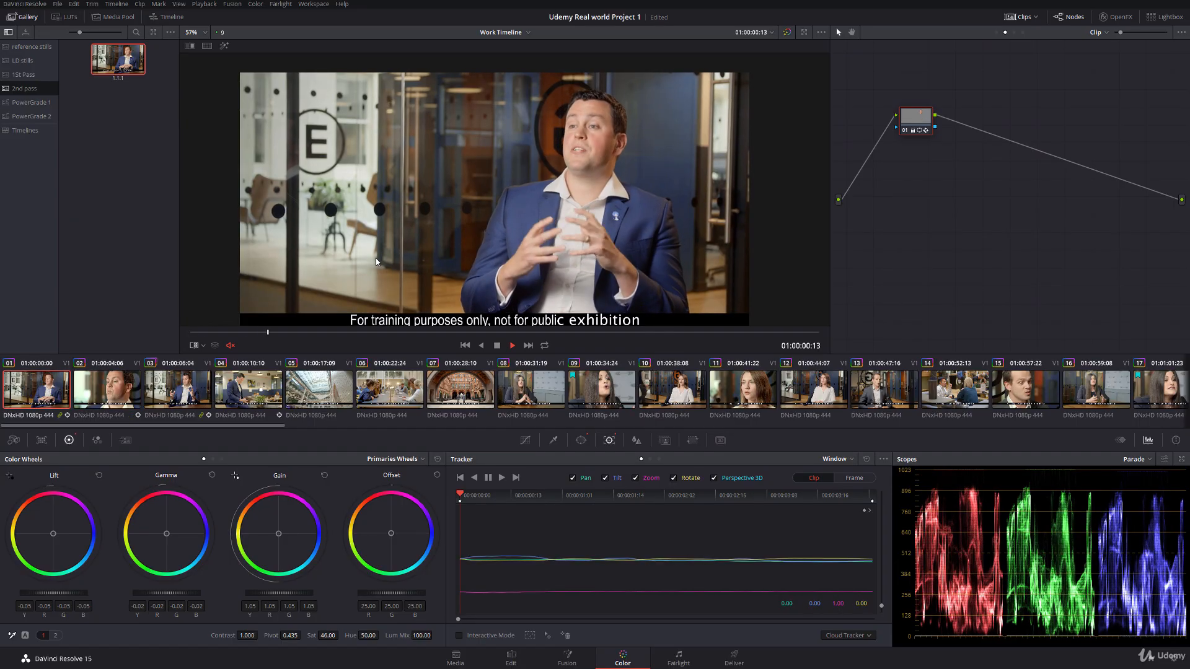
scroll(450, 198, up, 1)
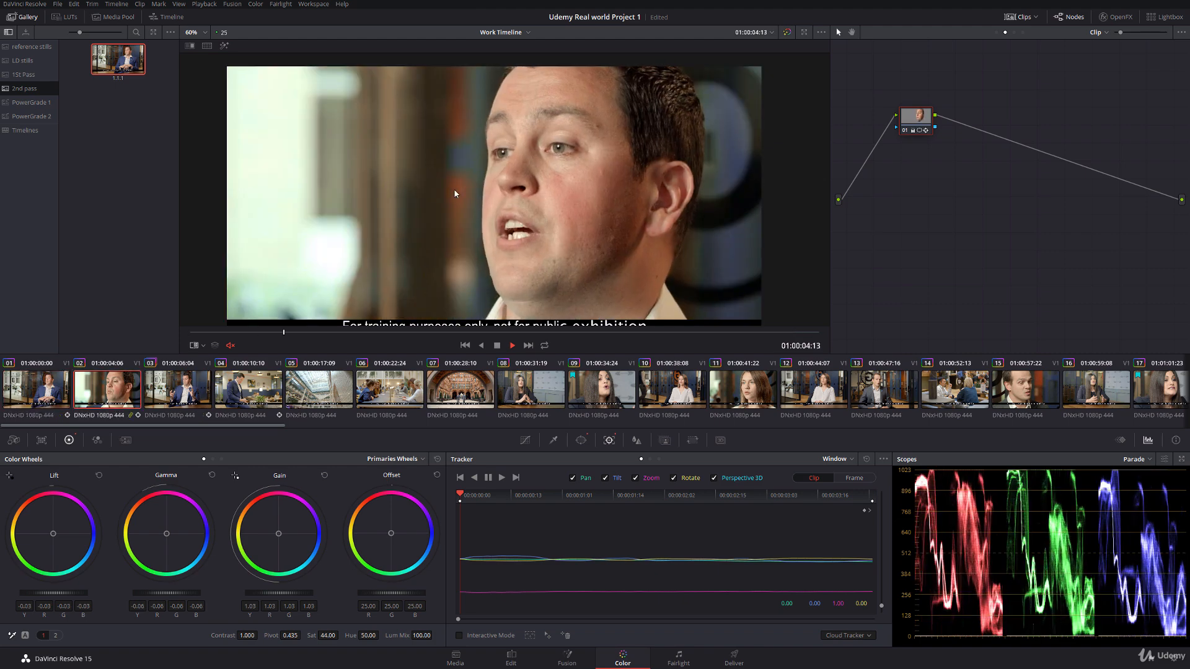
key(space)
scroll(455, 195, down, 1)
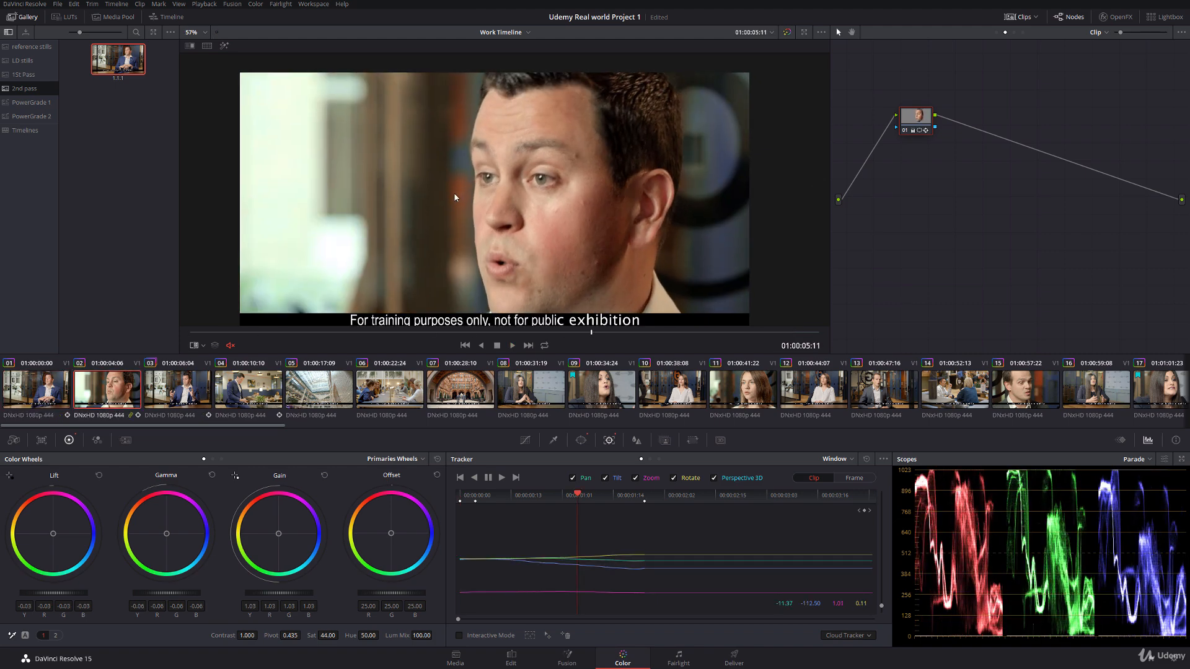
key(space)
key(space)
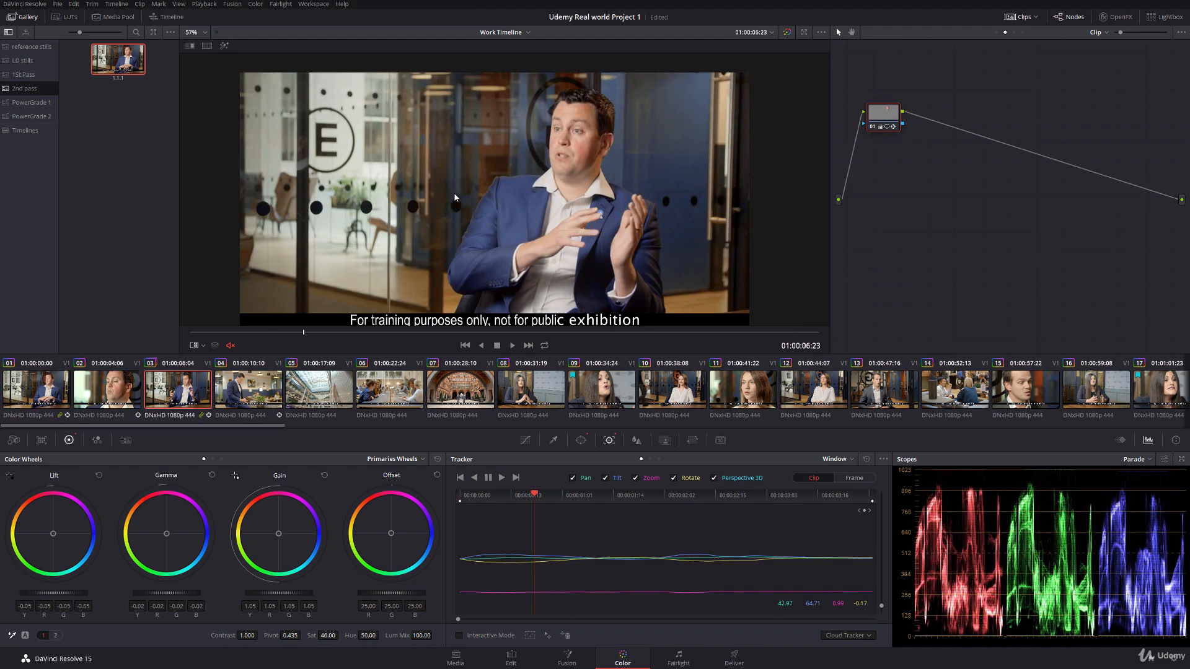
key(Up)
key(Down)
key(Up)
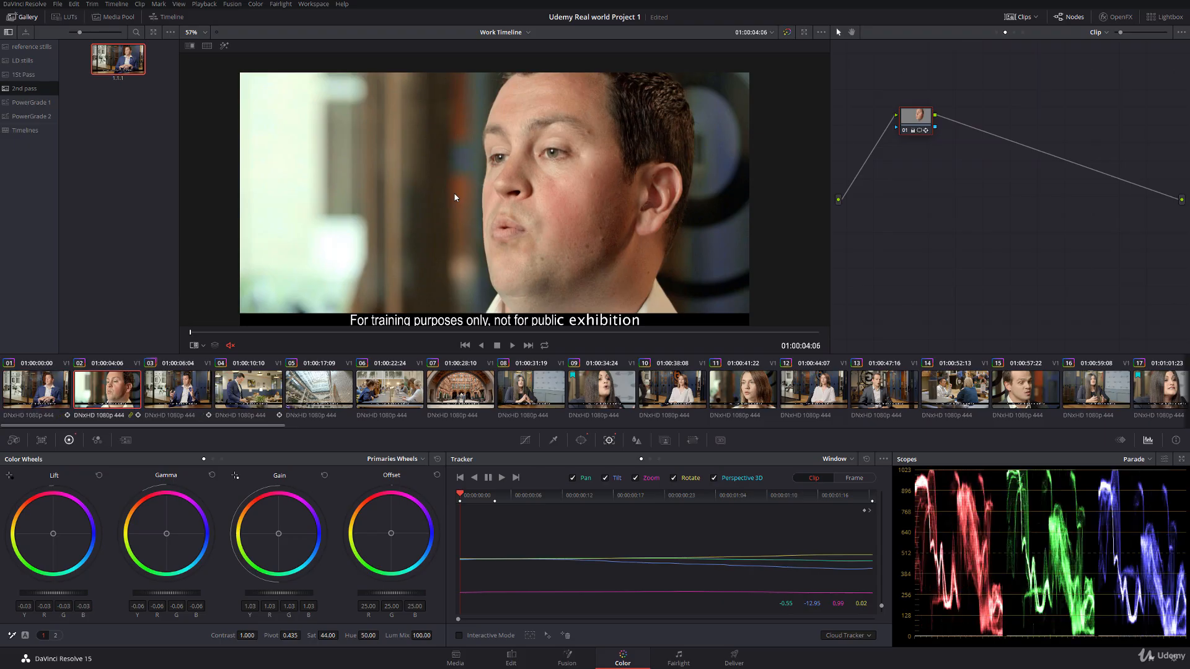
Step: Set clip 02's face correction to lift -0.04, gamma -0.07, gain 1.12 and saturation 43, with the viewer overlay off
drag(271, 599, 297, 597)
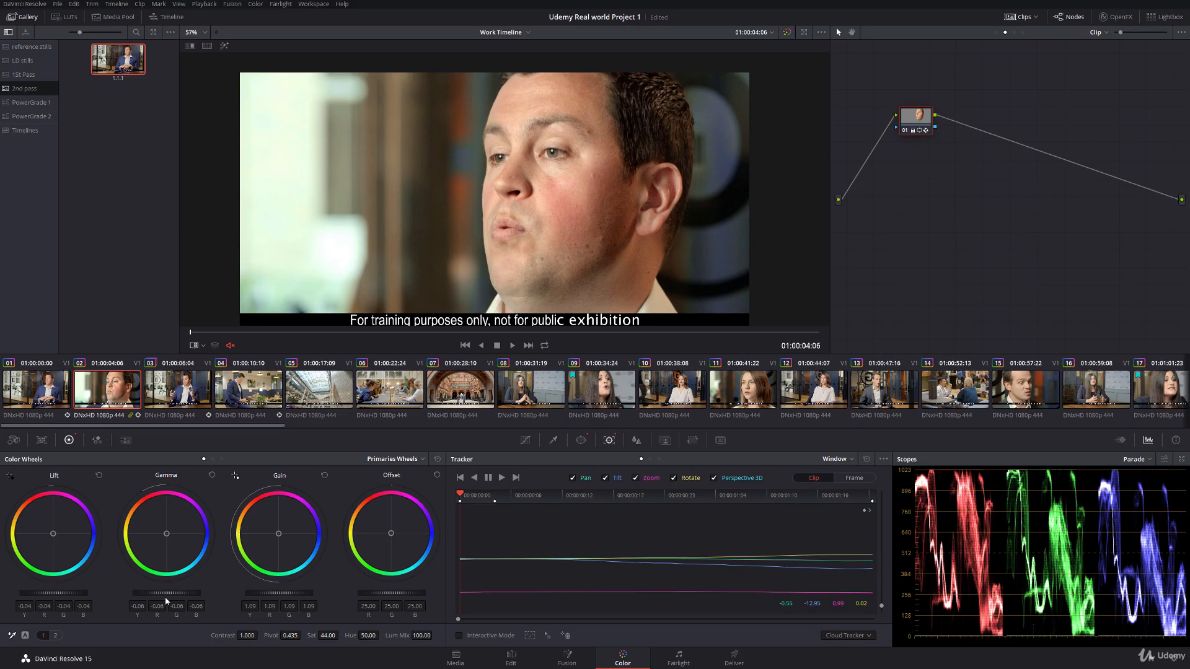
drag(285, 593, 289, 594)
click(203, 346)
click(207, 360)
drag(191, 333, 270, 333)
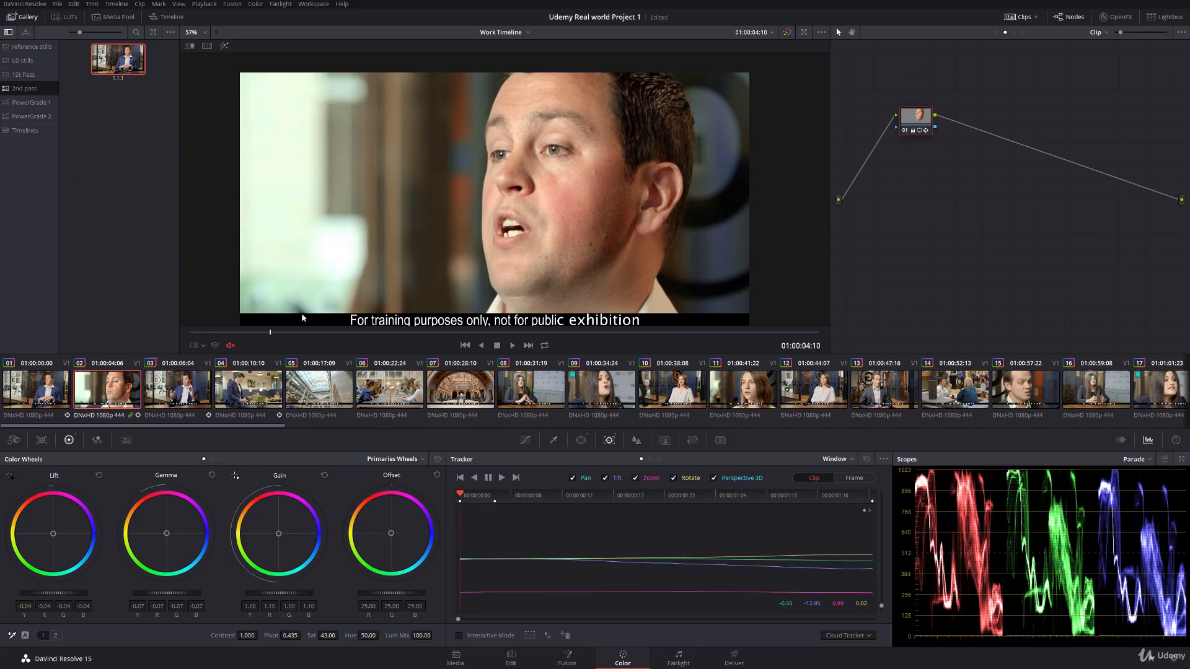
key(space)
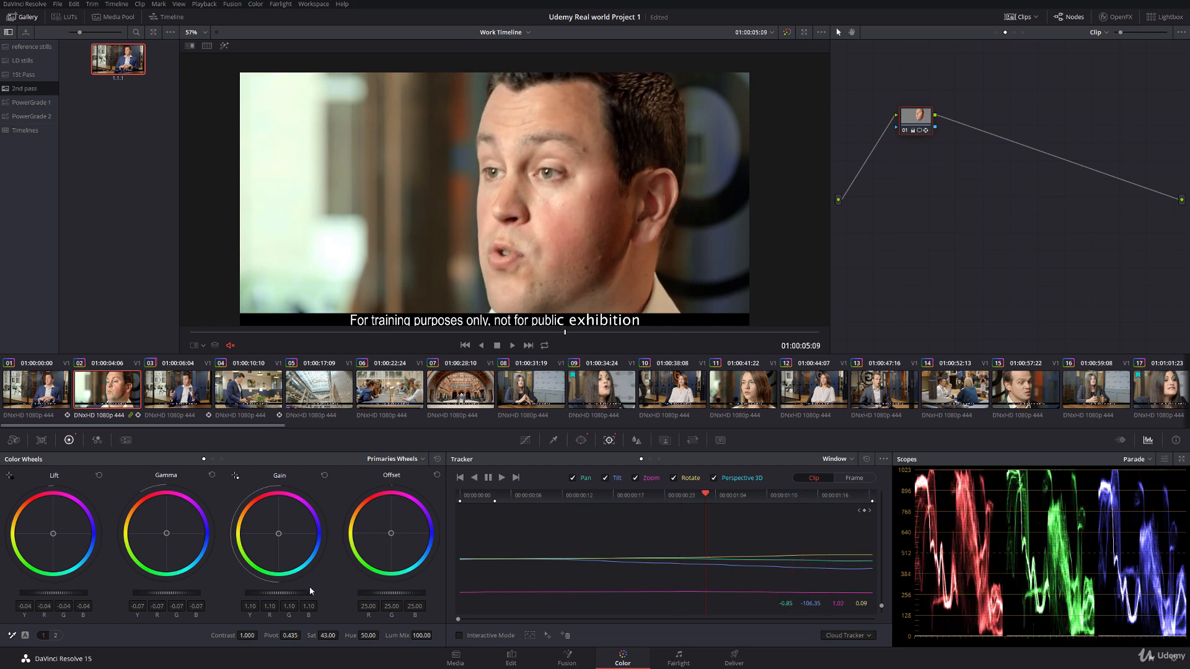
drag(279, 593, 287, 593)
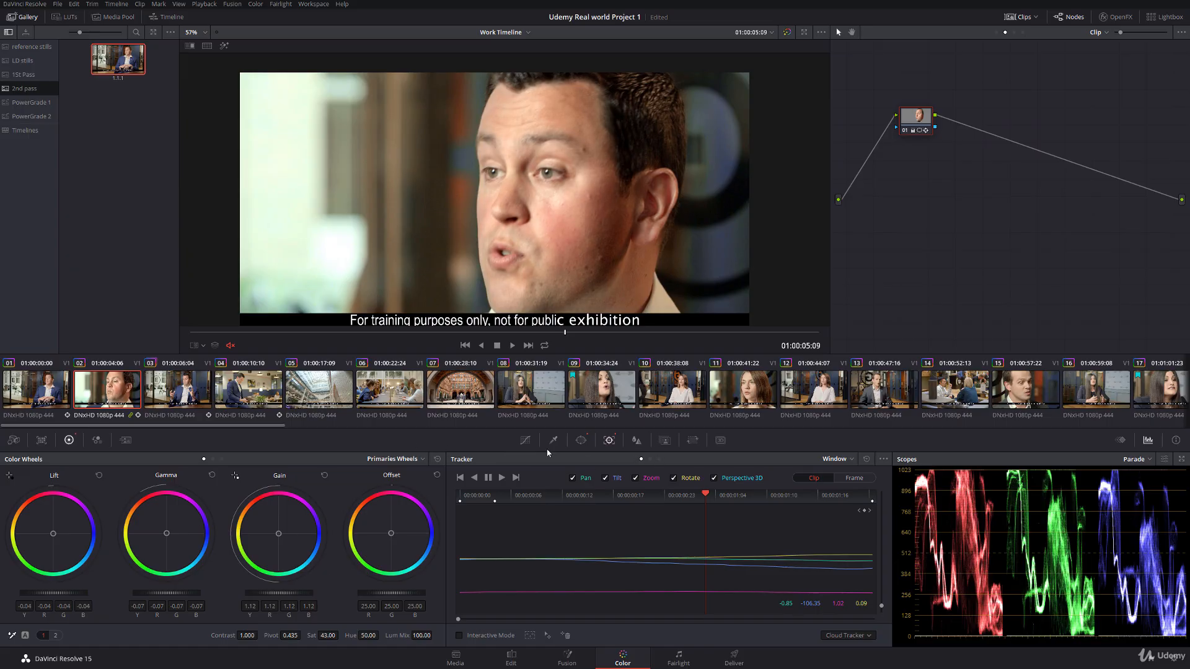
Step: Add a point to clip 02's red custom curve, lower its highlight end slightly, and set the gain to 1.09
click(524, 440)
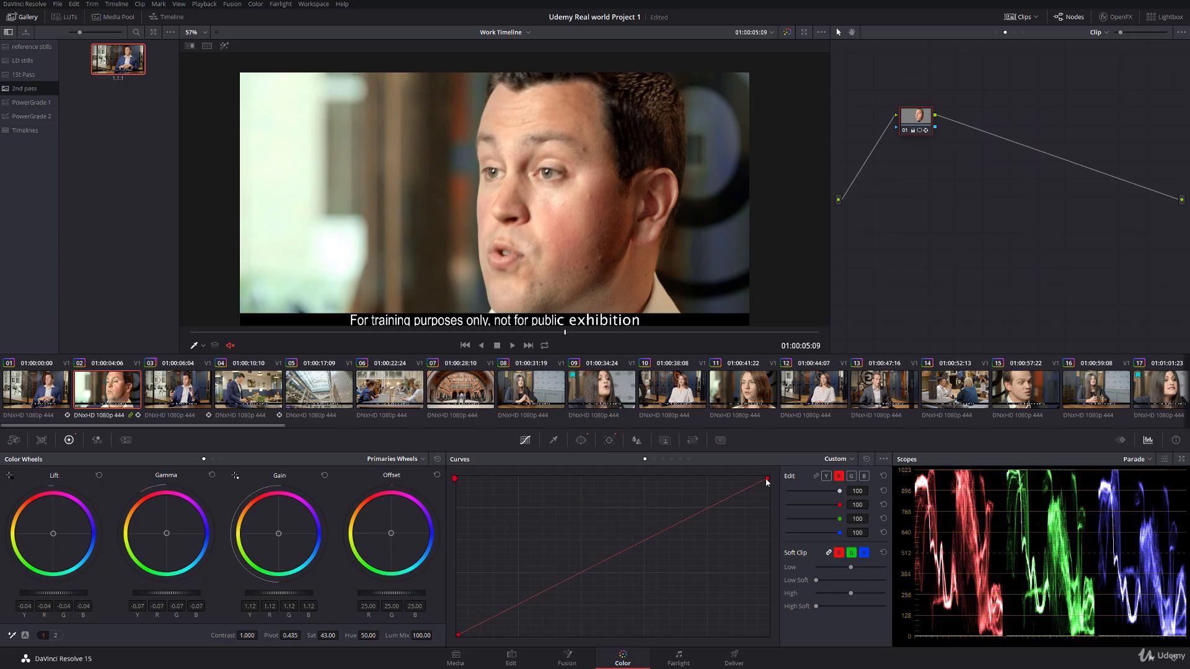
drag(767, 479, 693, 517)
click(707, 510)
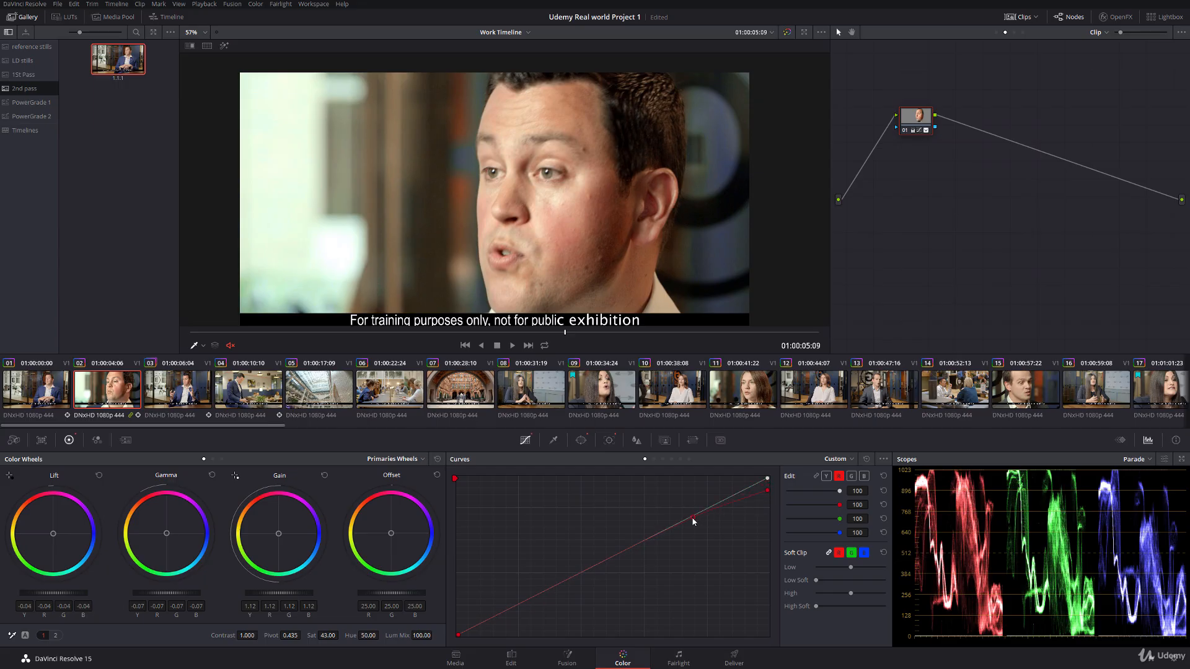
click(203, 347)
click(207, 358)
drag(289, 333, 565, 346)
drag(770, 493, 769, 489)
drag(287, 600, 270, 600)
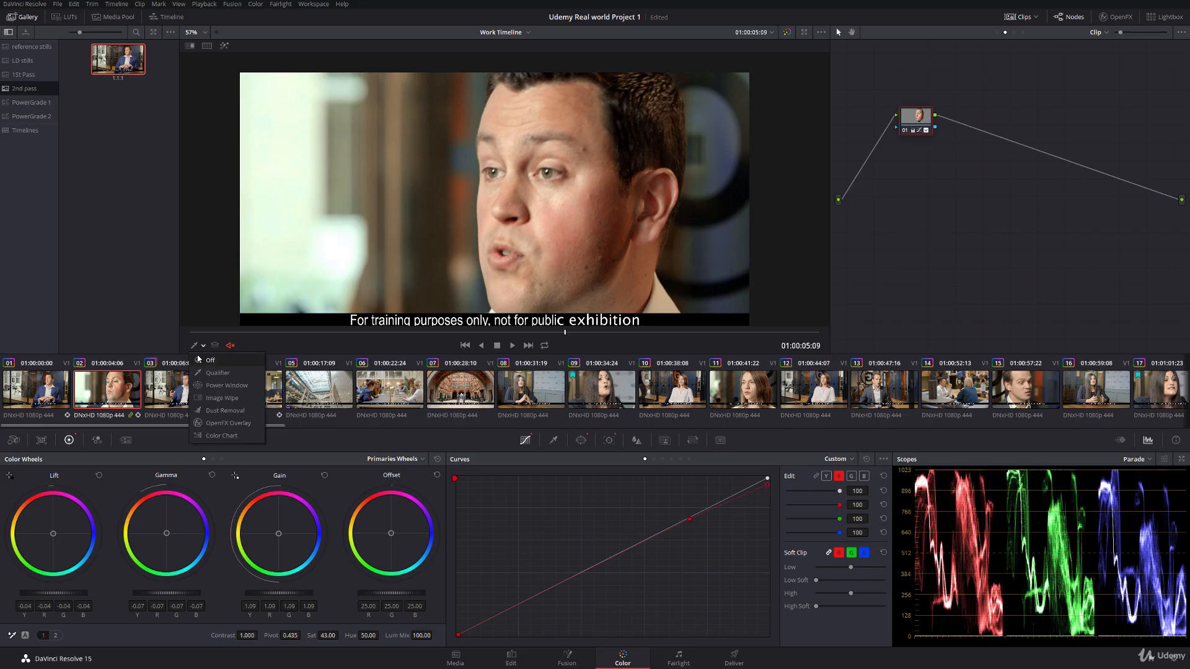
Step: Play the cut from clip 01 into clip 02 to check the corrected face
click(45, 397)
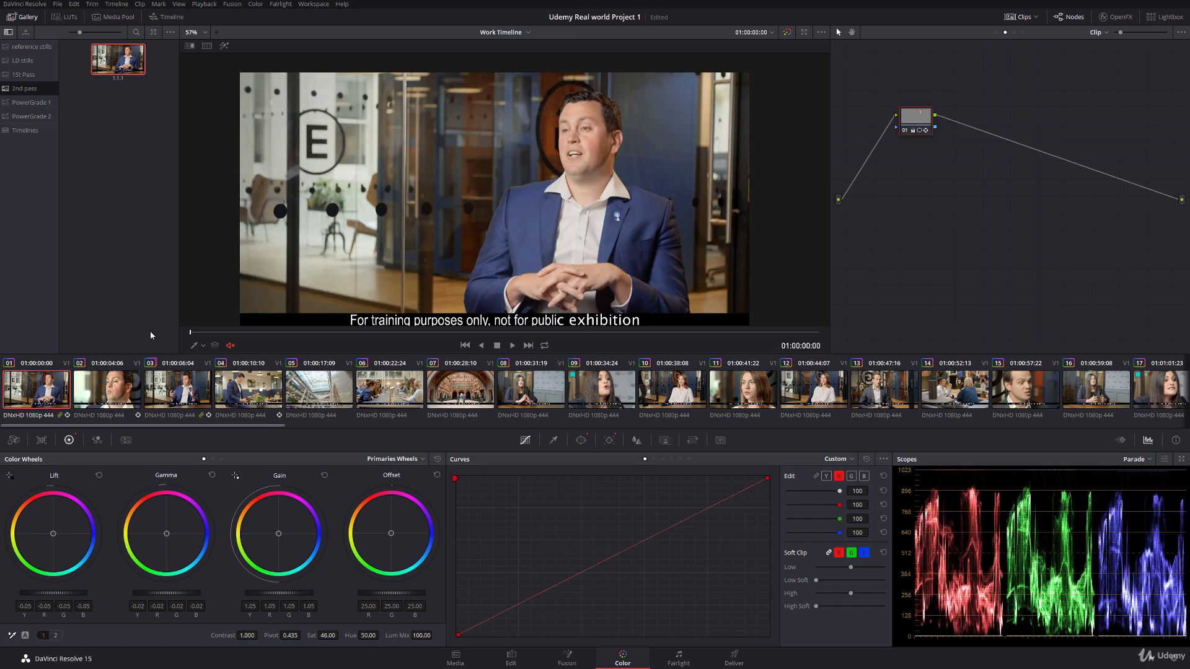
key(space)
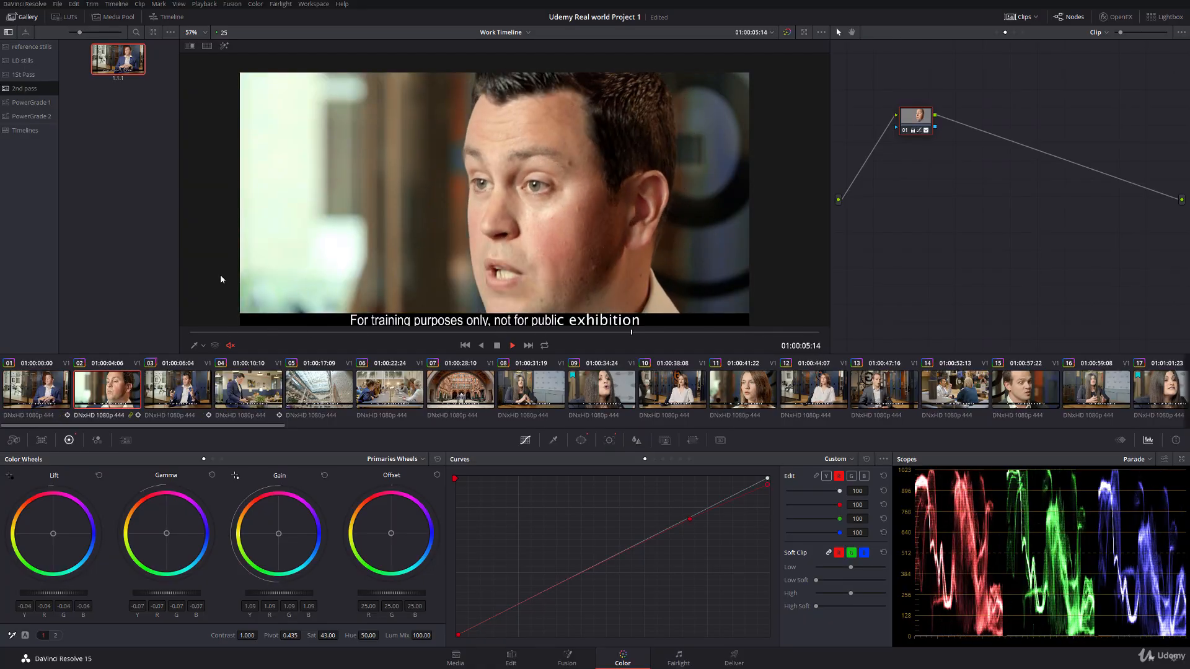
key(space)
Step: Reshape the Hue Vs Hue curve on node 03 of clip 02's Group Pre-Clip grade, deepening the yellow-green dip to hue rotate -83.30
drag(338, 333, 284, 333)
click(996, 32)
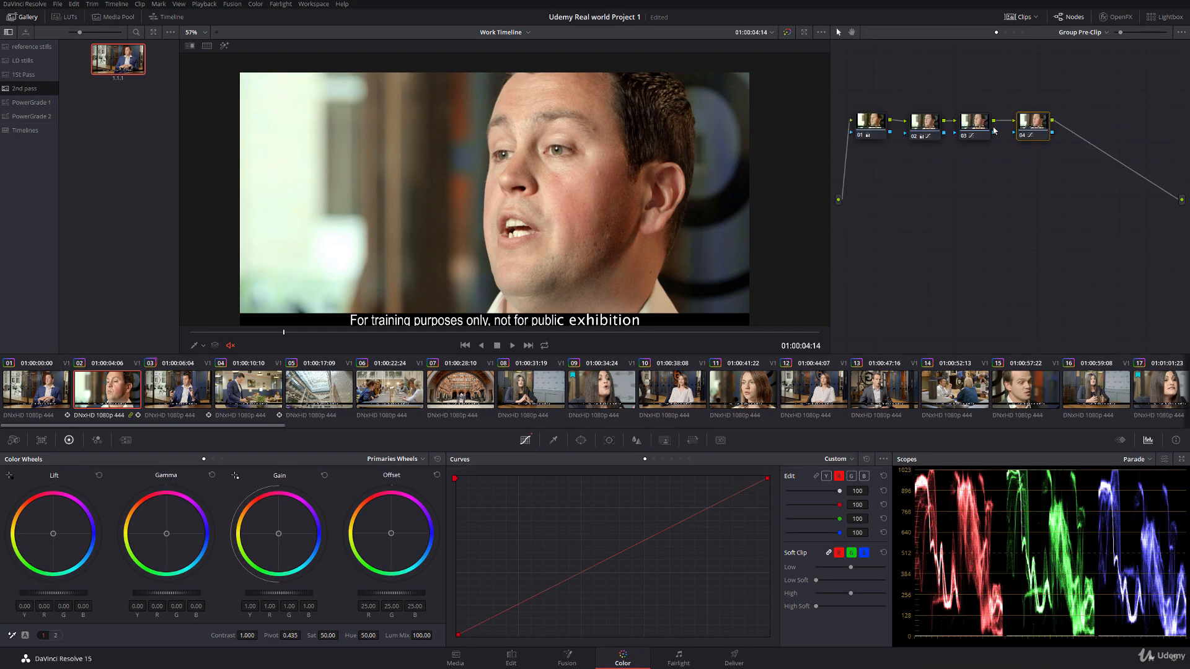
click(972, 127)
click(662, 459)
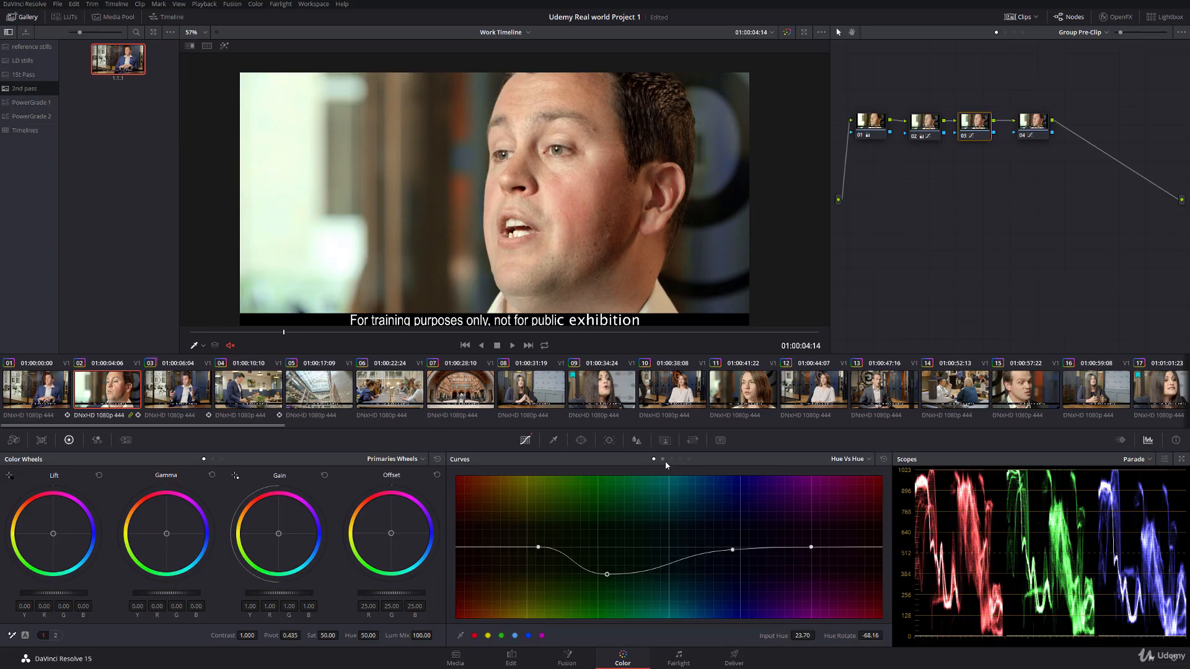
drag(538, 548, 614, 575)
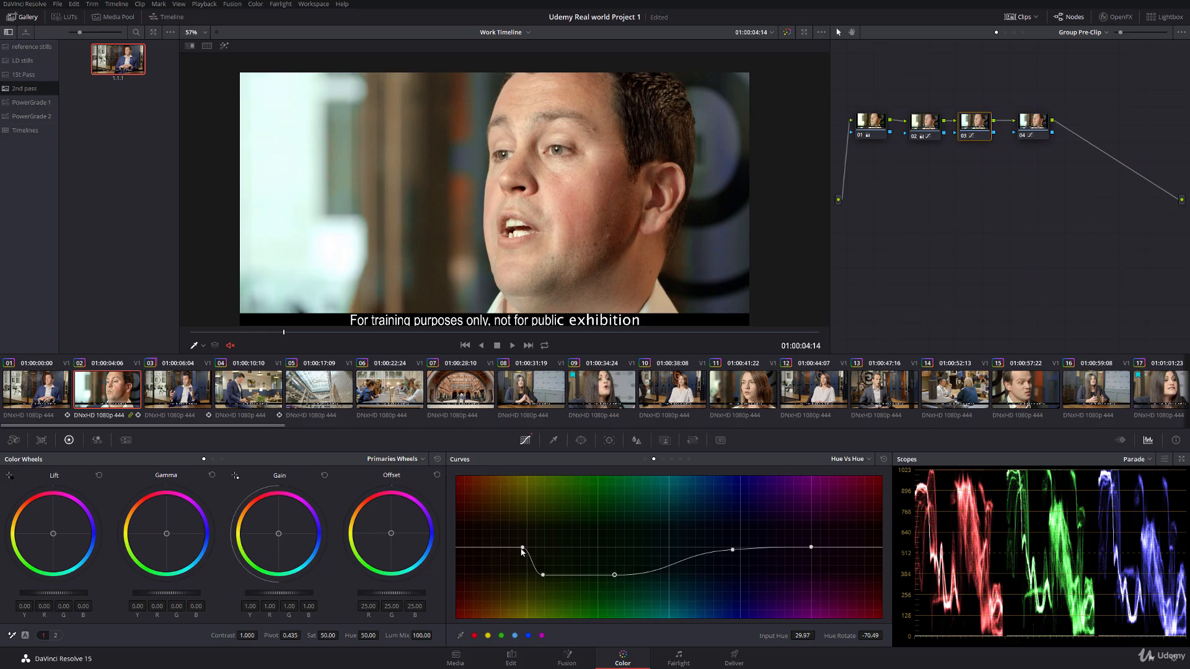
drag(522, 547, 554, 580)
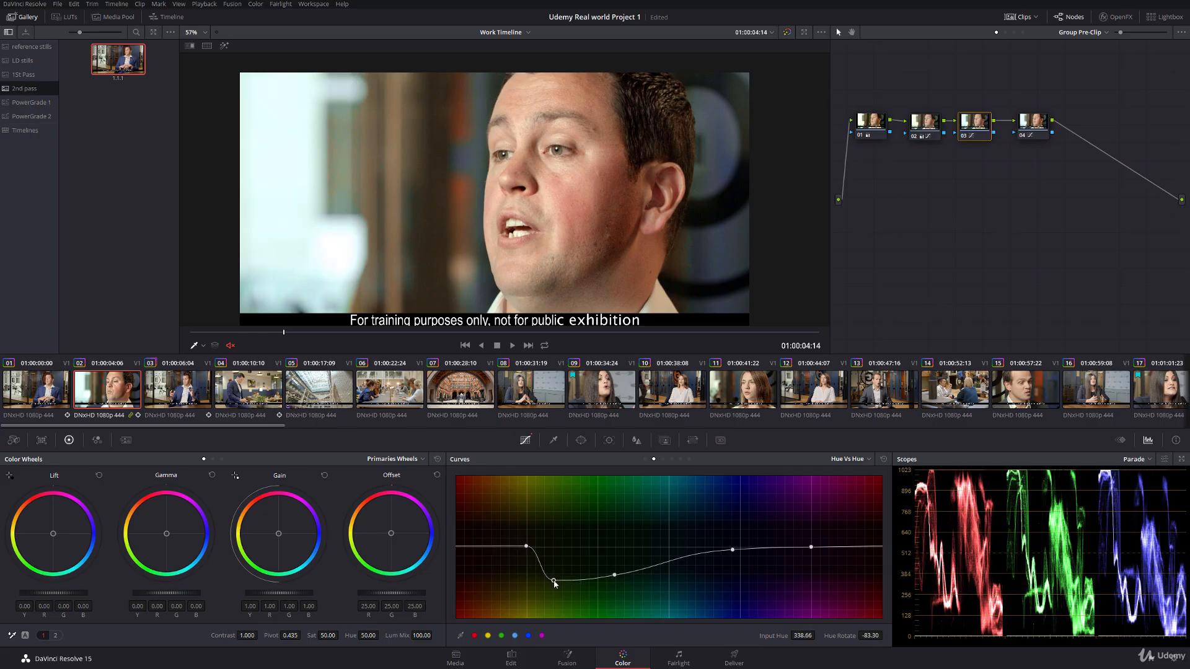
Step: Play from clip 01 into clip 03 in full screen to examine how clip 02 matches its neighbours
click(36, 389)
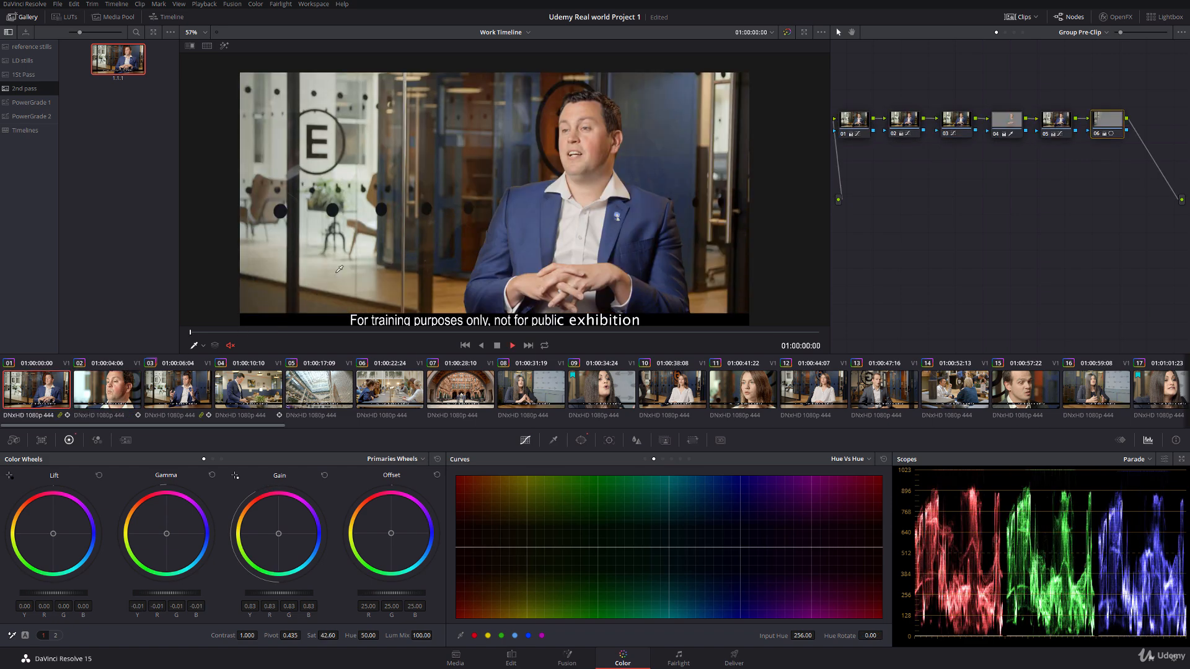
key(space)
key(space)
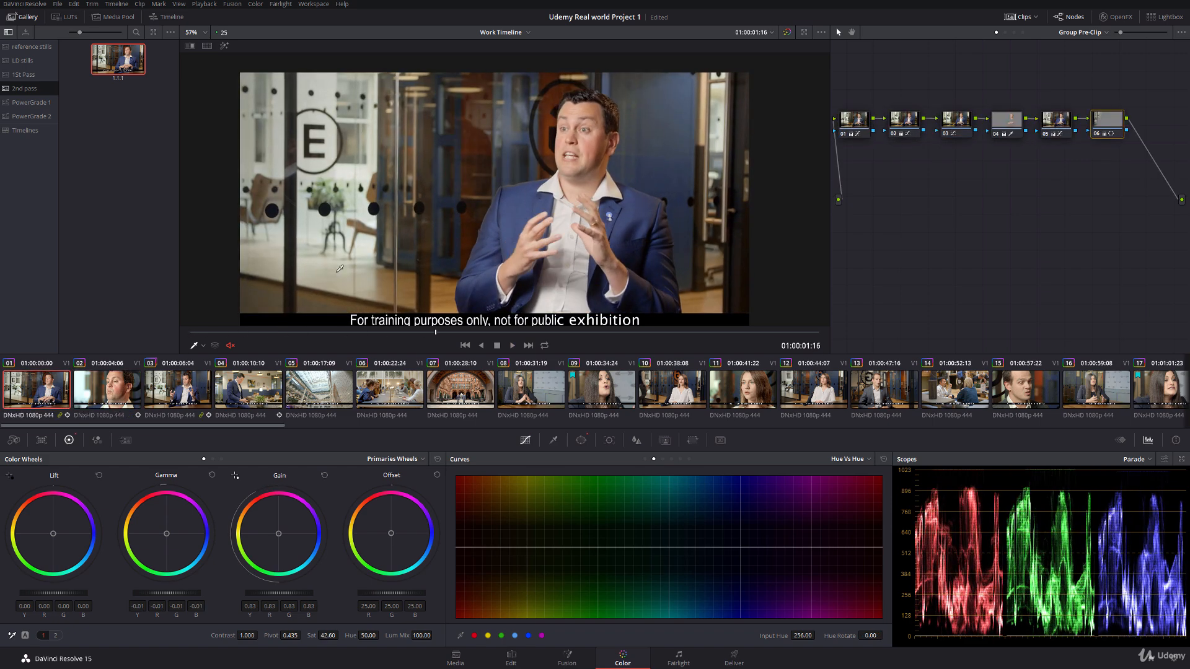
key(ctrl+s)
key(ctrl+f)
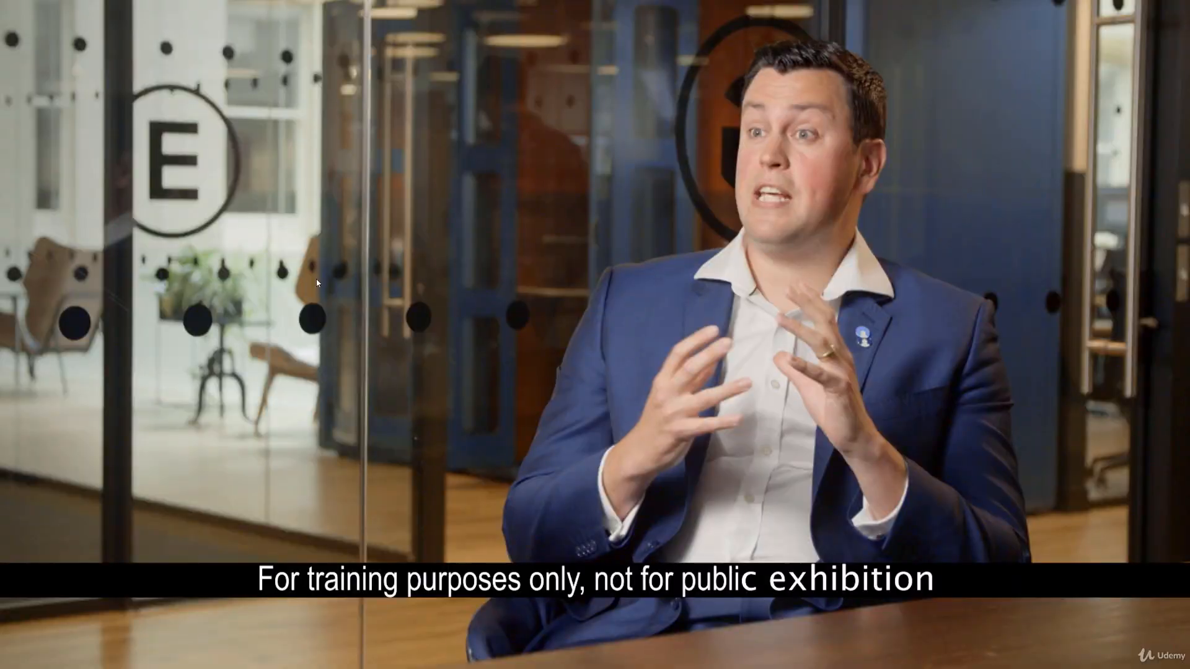
key(space)
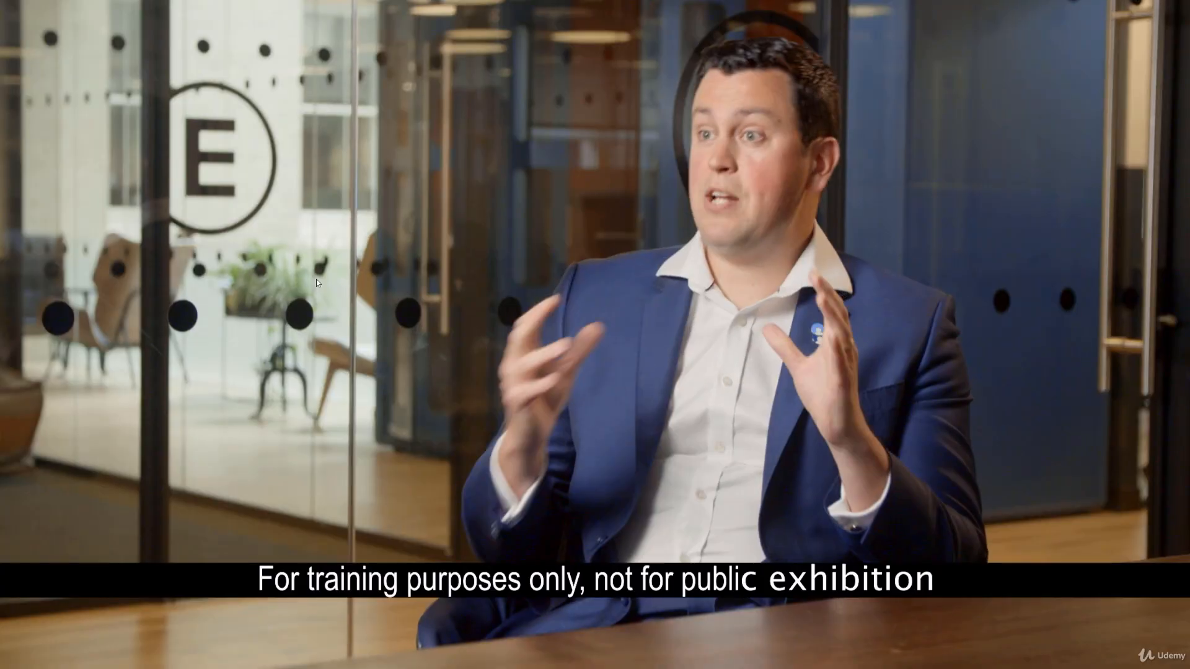
key(Escape)
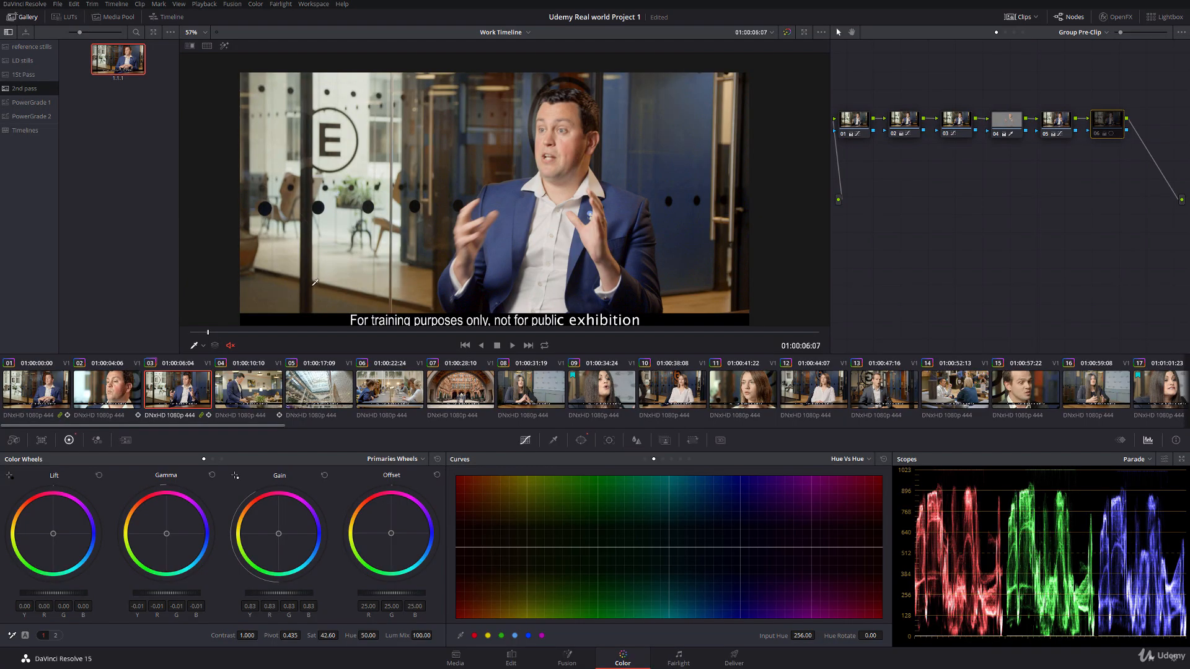
Step: Set the gain to 0.96 on node 04 of clip 02's Group Pre-Clip grade
click(101, 379)
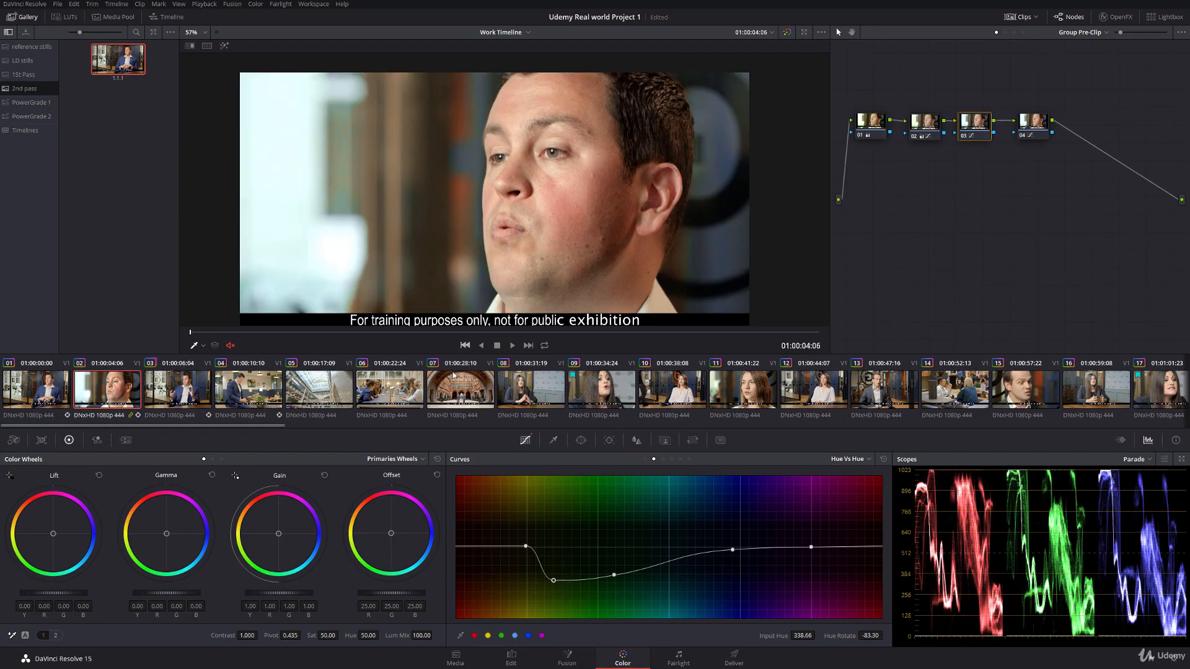
click(1032, 125)
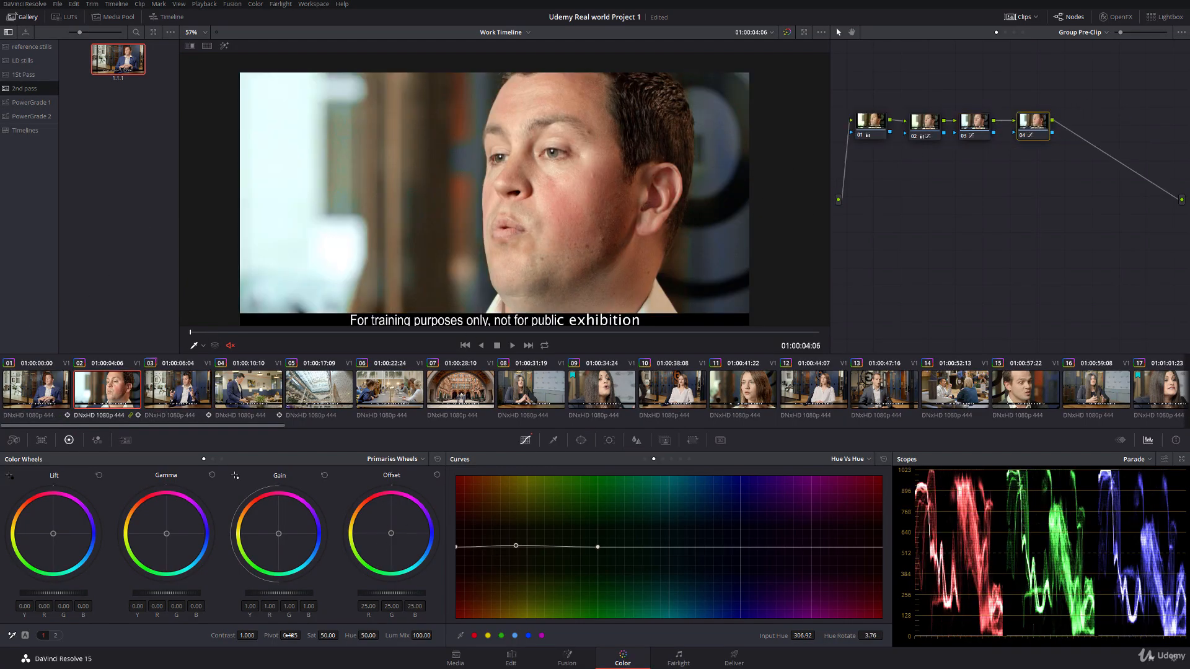
drag(311, 594, 291, 594)
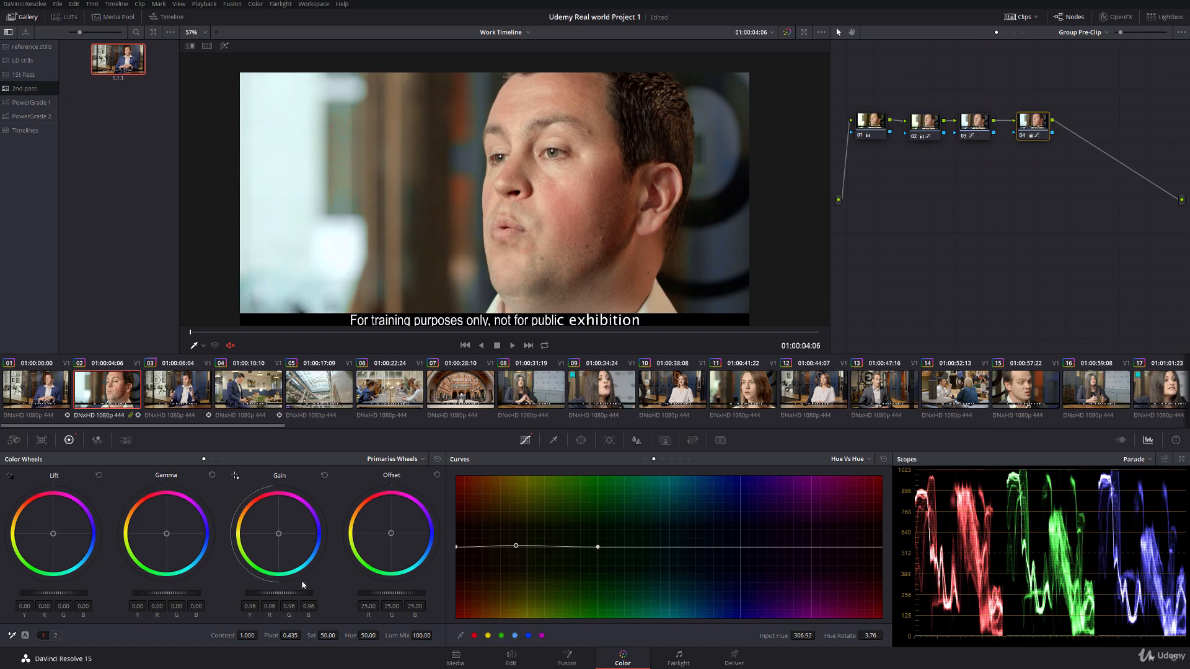
Step: Review the cuts from clip 01 onward in full screen with clip 02's reduced gain
click(48, 396)
key(ctrl+f)
key(space)
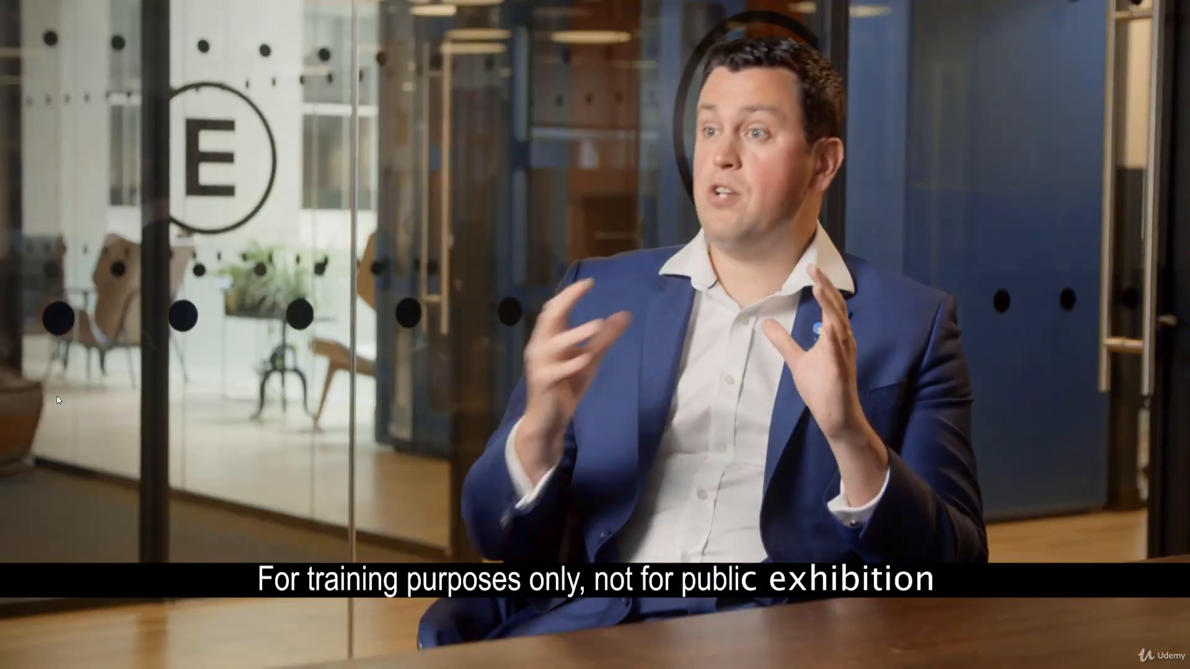
Step: Set the gain to 0.91 and the gamma to 0.02 on node 04 of clip 02's Group Pre-Clip grade
key(space)
key(Escape)
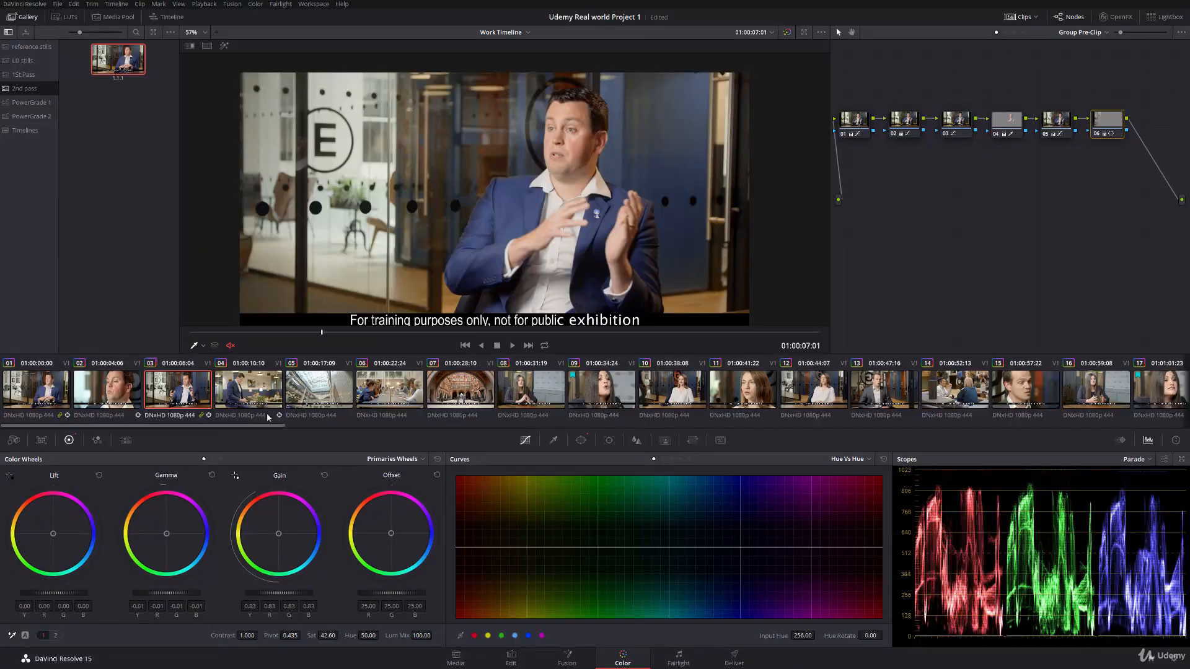
click(114, 390)
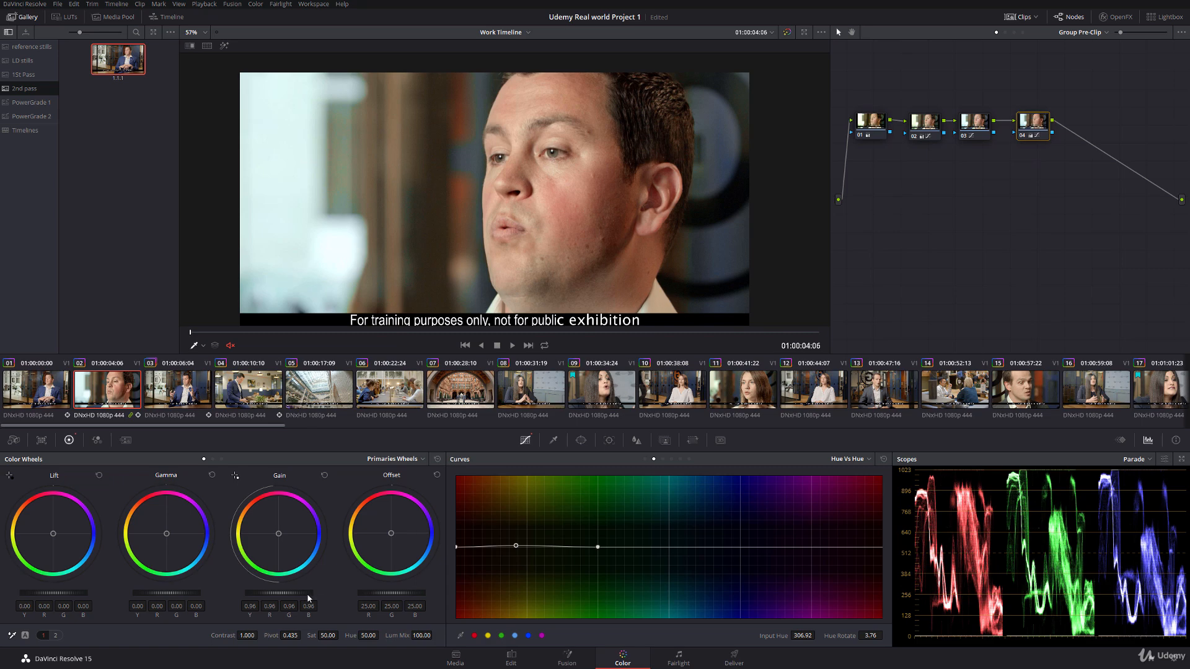
drag(309, 594, 279, 594)
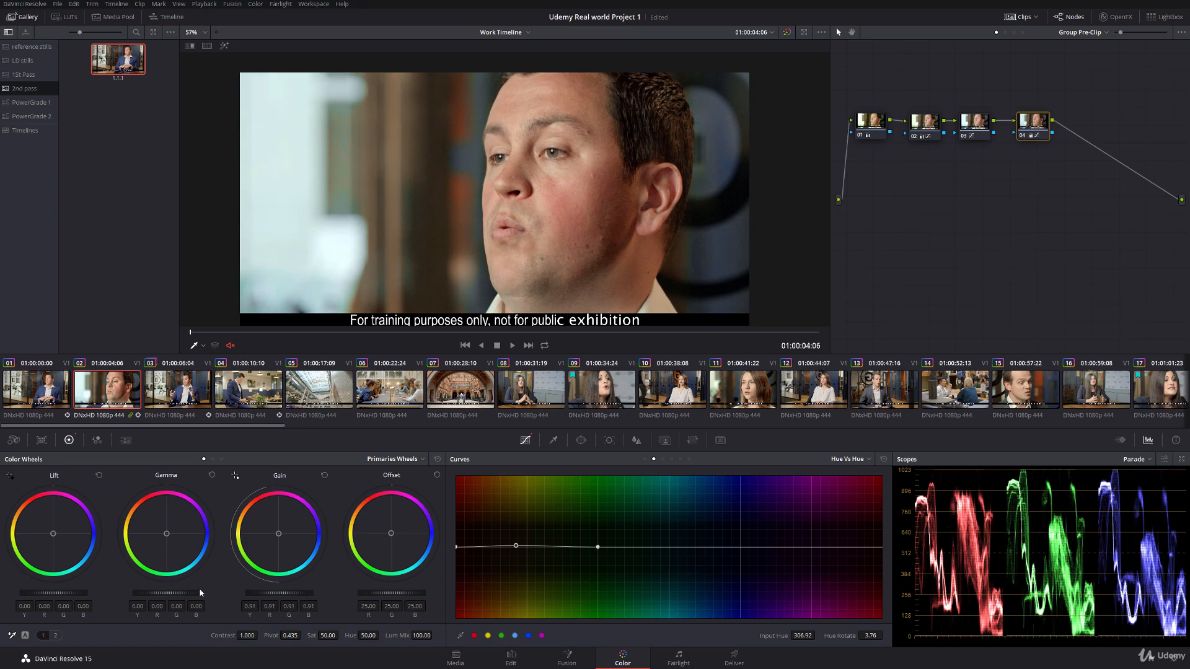
drag(200, 593, 214, 593)
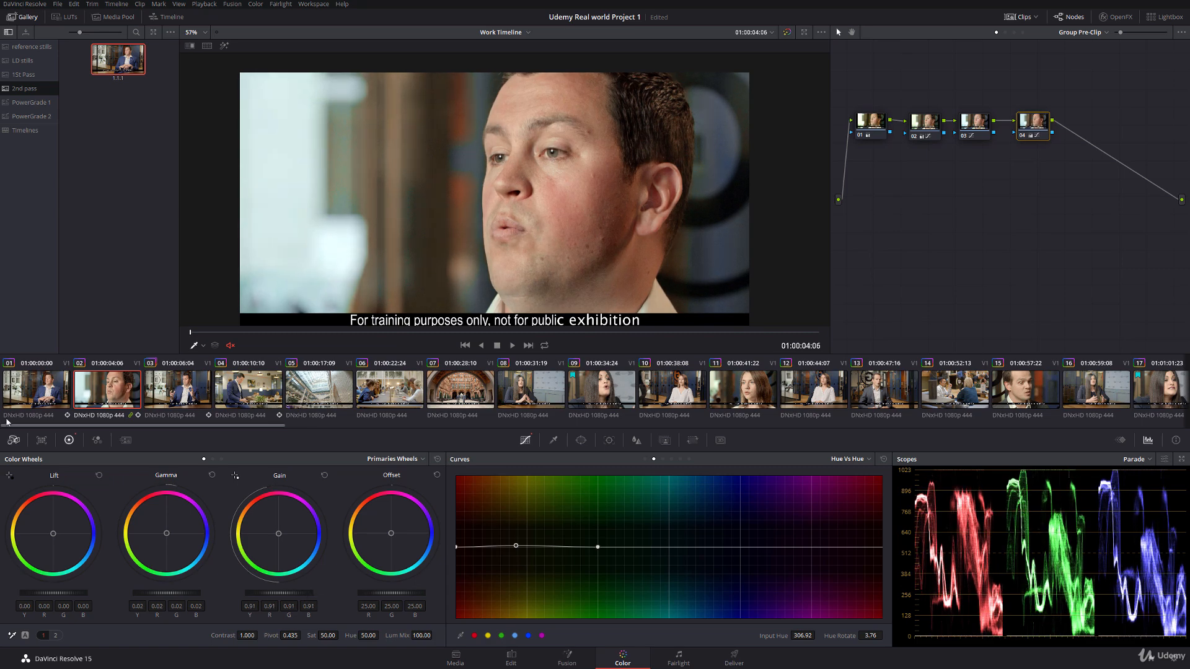
Step: Play from clip 01 into clip 03 in full screen to check the match with clip 02's new gain and gamma
click(44, 390)
key(ctrl+f)
key(space)
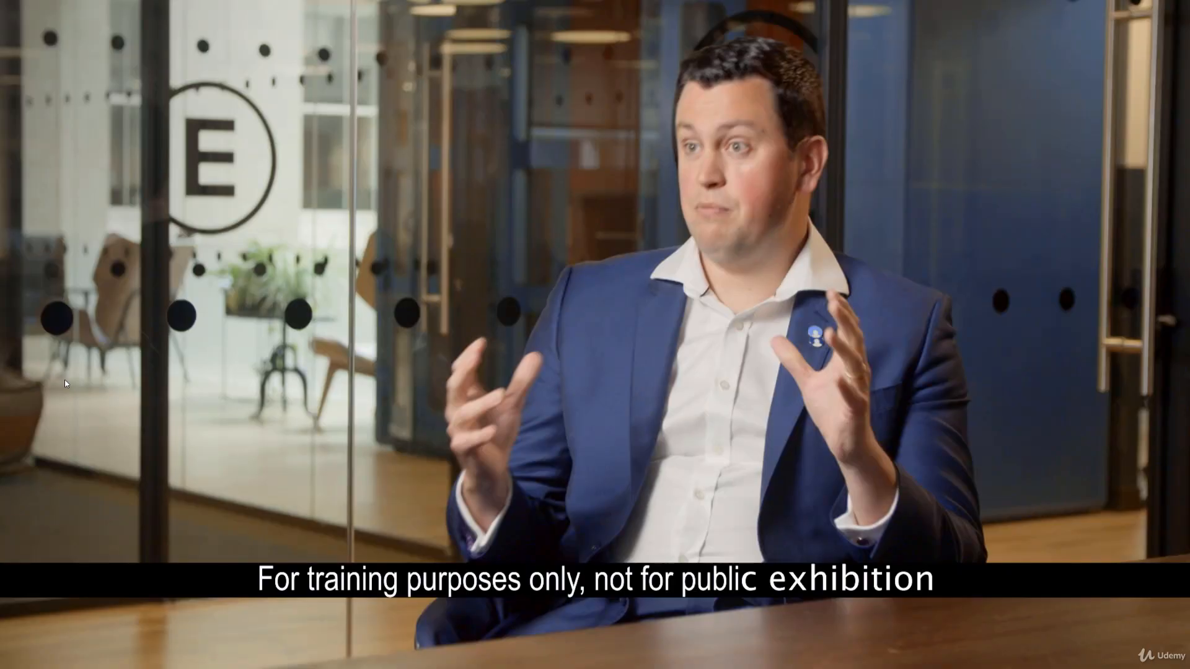
key(Escape)
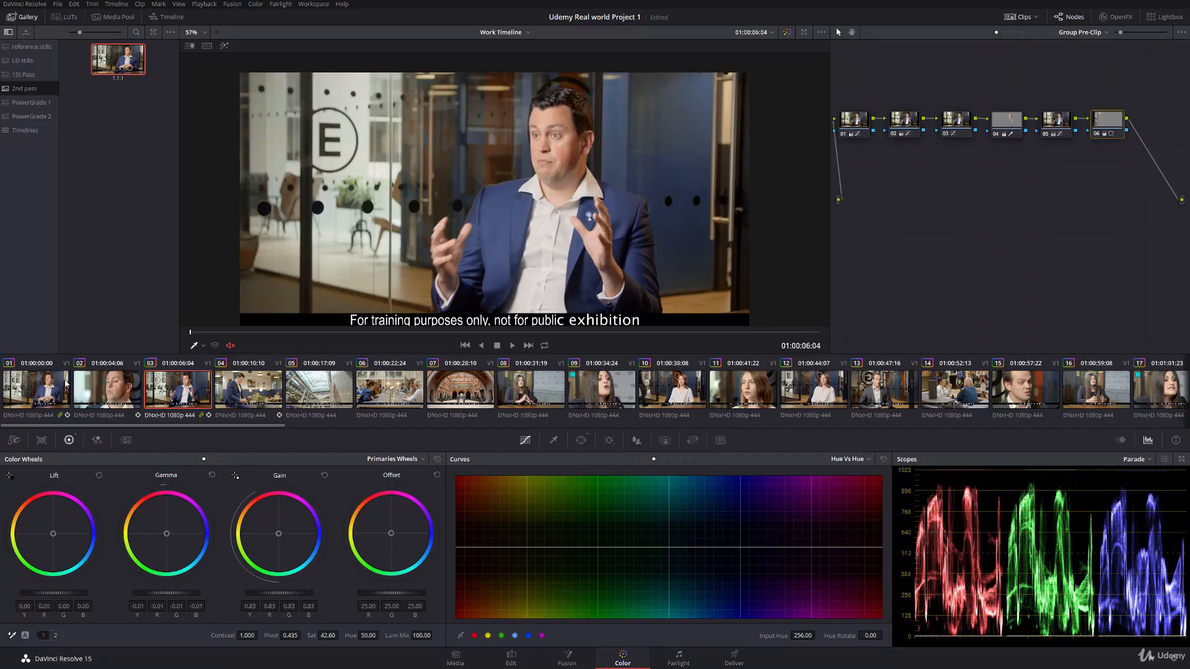
Step: Mark clips 01 to 03 with a green flag
click(52, 390)
shift+click(163, 391)
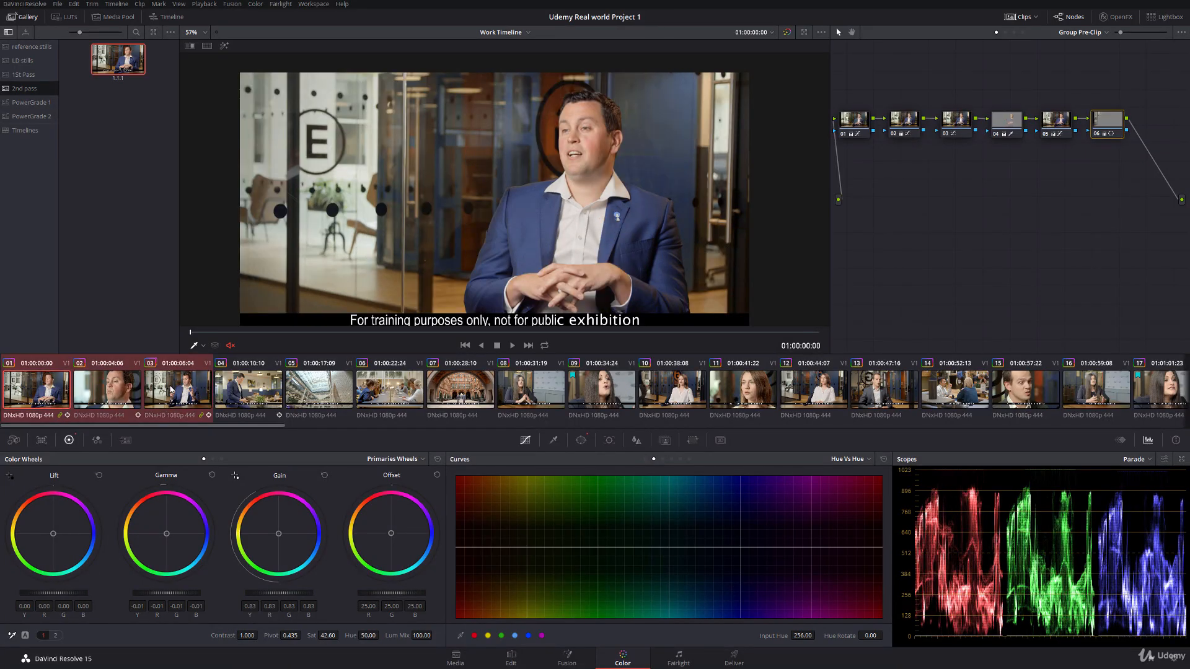
right_click(172, 386)
click(325, 496)
Step: Examine the face selection of node 03 on clip 04 at 01:00:13:12 using the viewer highlight
click(240, 397)
drag(267, 333, 470, 332)
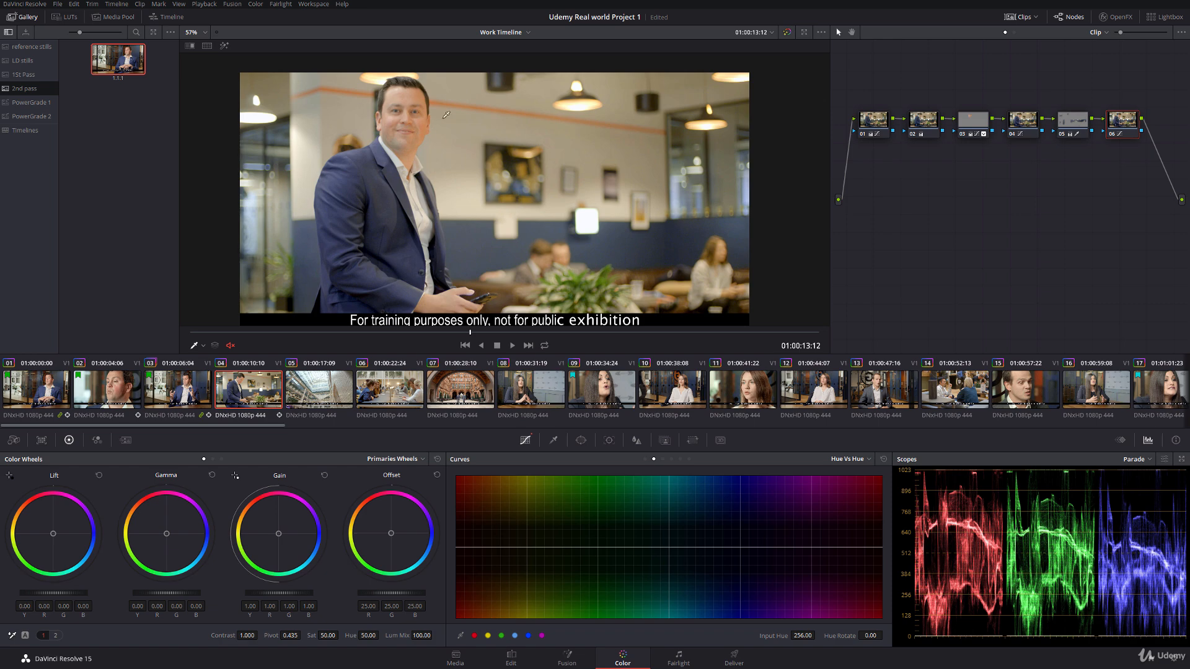
click(973, 121)
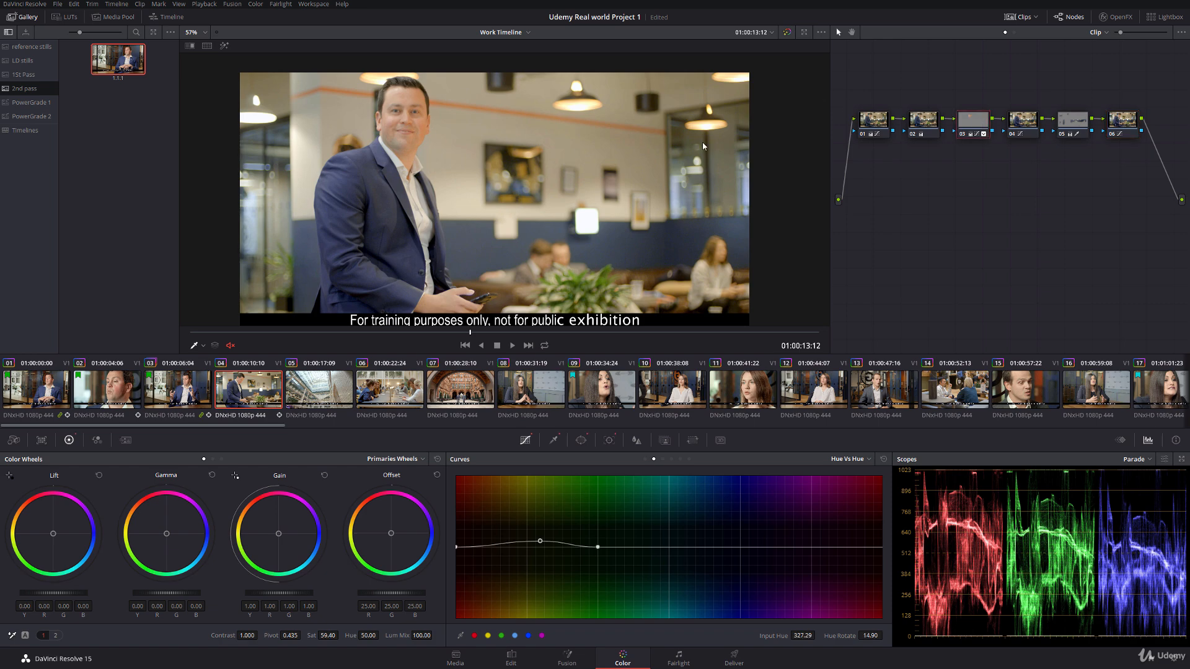
click(224, 45)
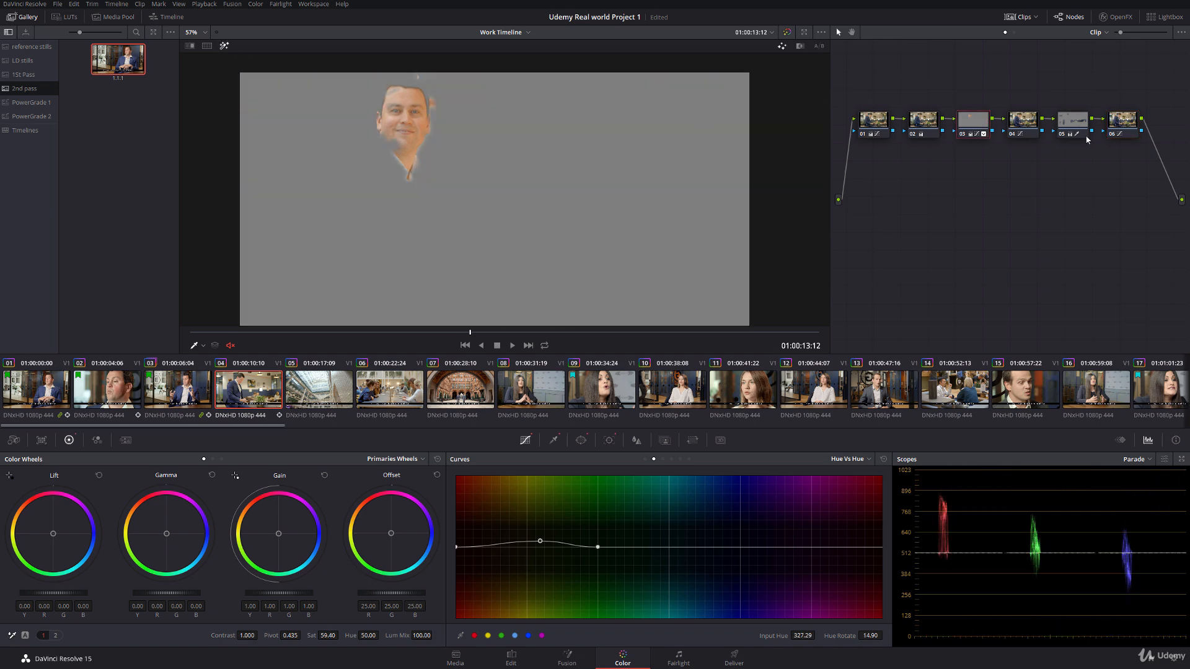
Step: Add a corrector node at the end of clip 04's node chain, after node 06, and raise nodes 03 and 07 above the row
right_click(983, 217)
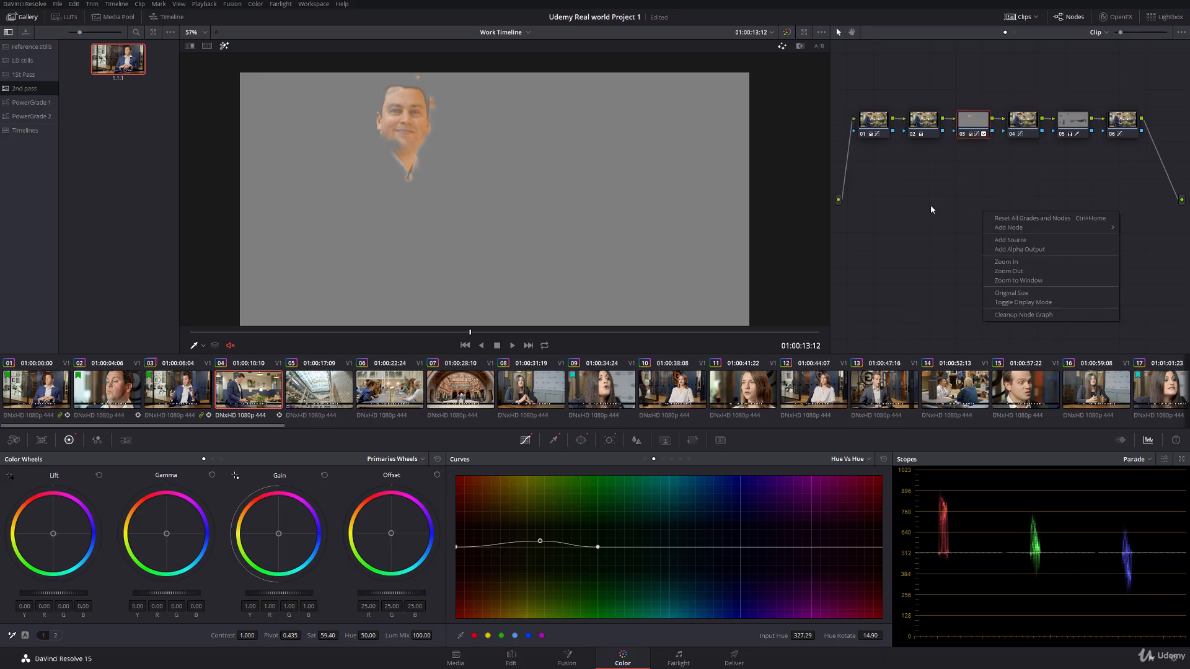
right_click(941, 207)
mouse_move(992, 222)
click(1104, 224)
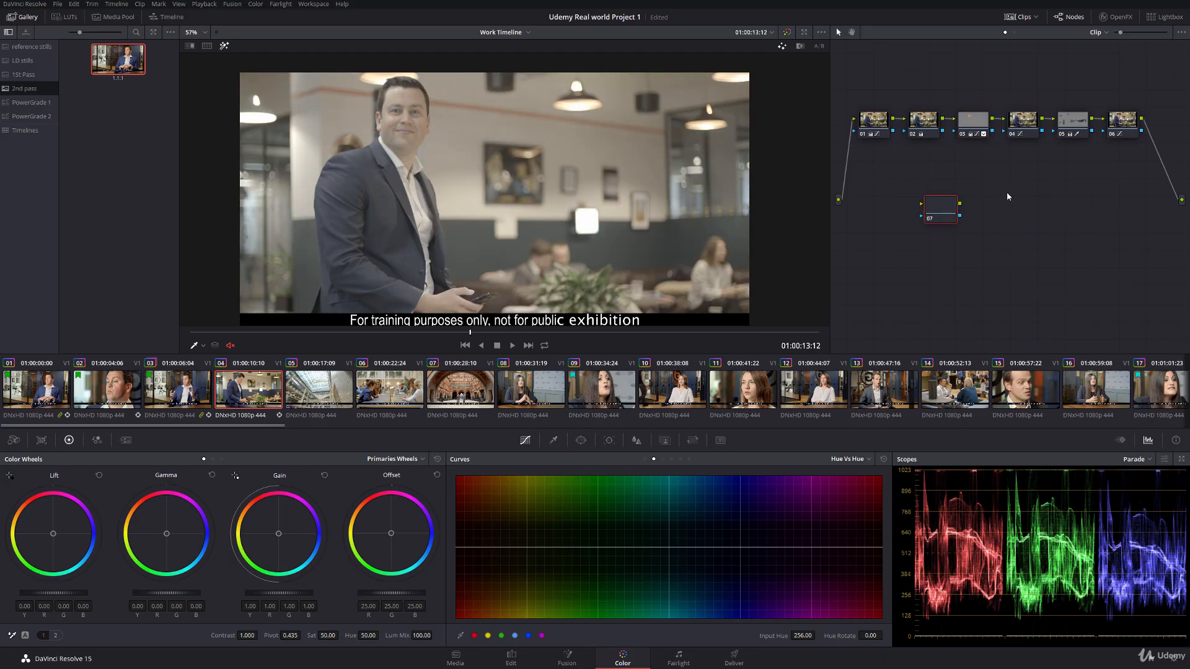
drag(955, 210, 1171, 128)
drag(968, 115, 966, 90)
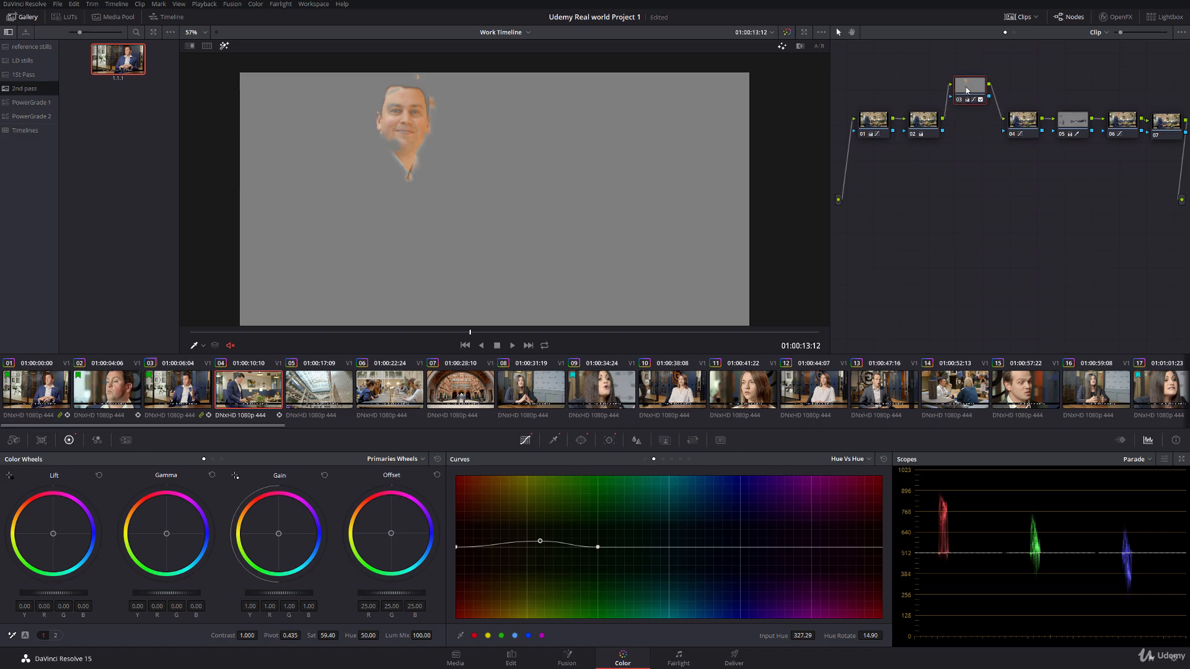
drag(1169, 124, 1169, 94)
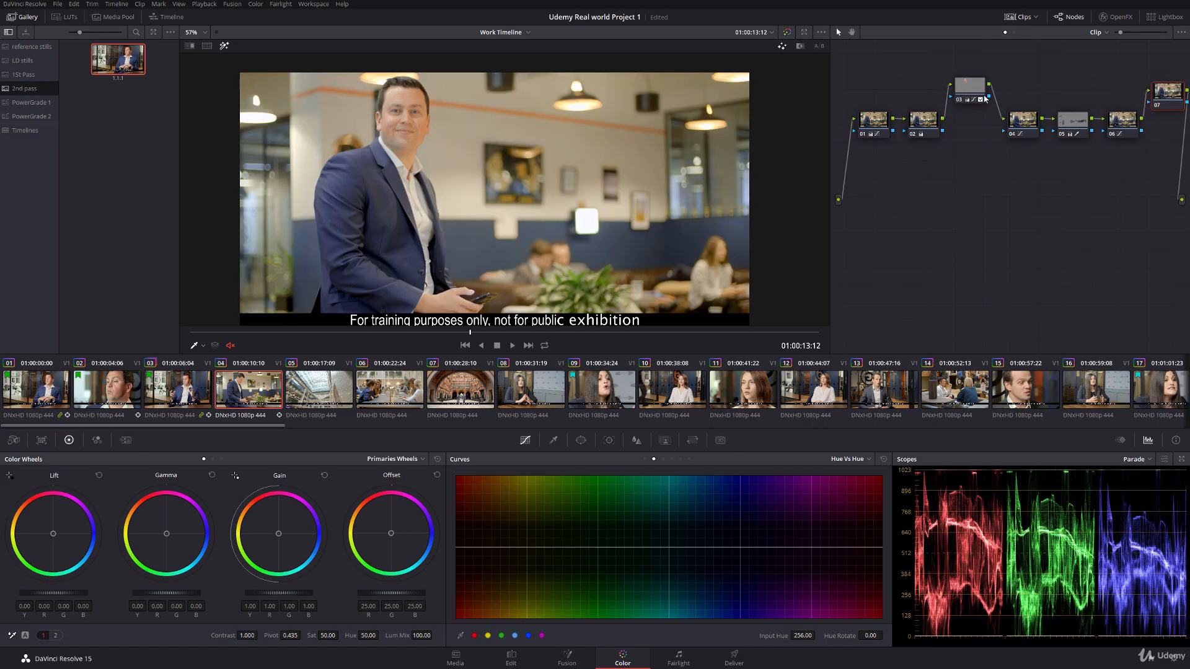
Step: Feed node 03's key output into node 07 and invert its key input so that only the face is selected
drag(989, 97, 1149, 102)
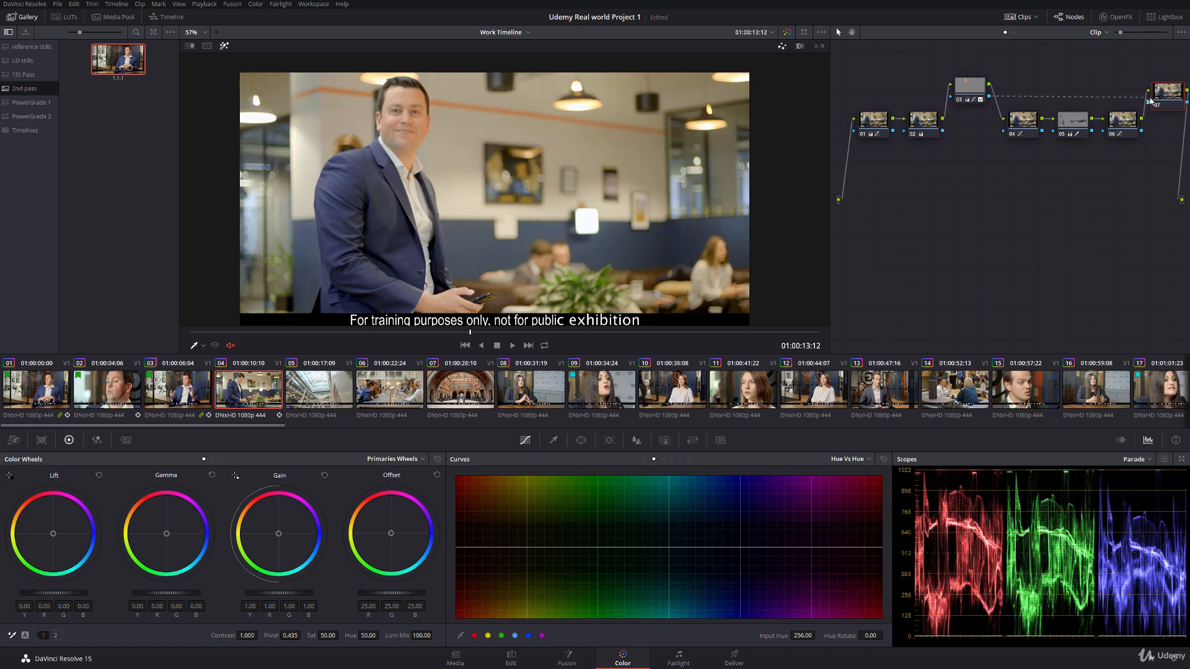
click(976, 92)
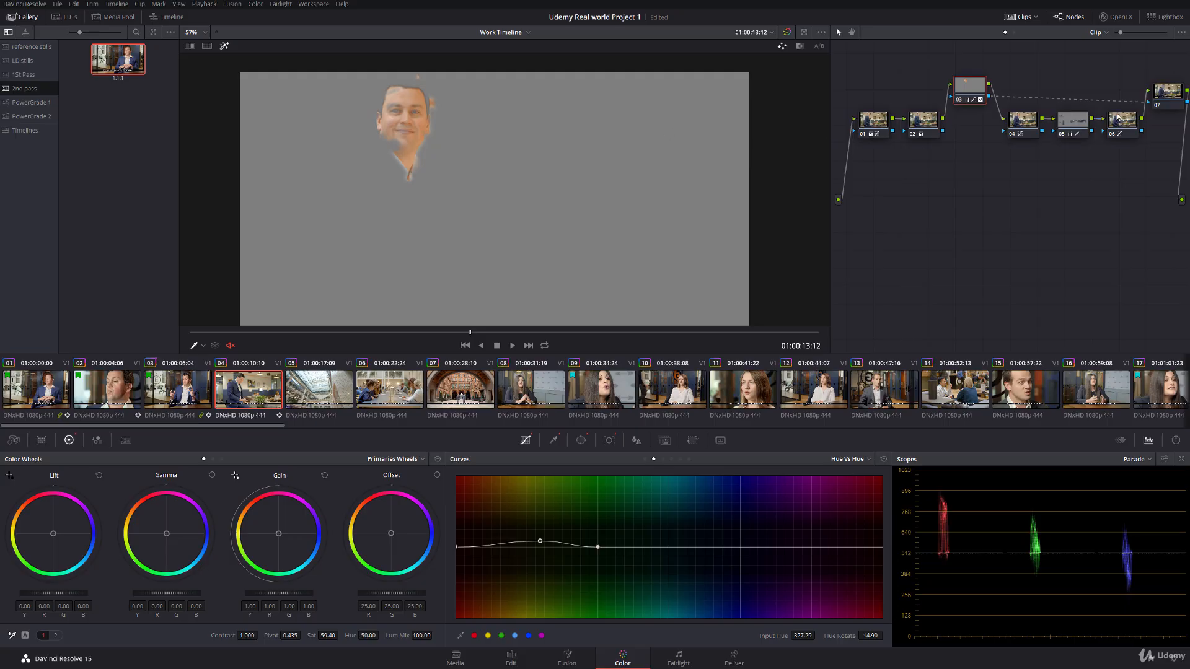
click(1167, 93)
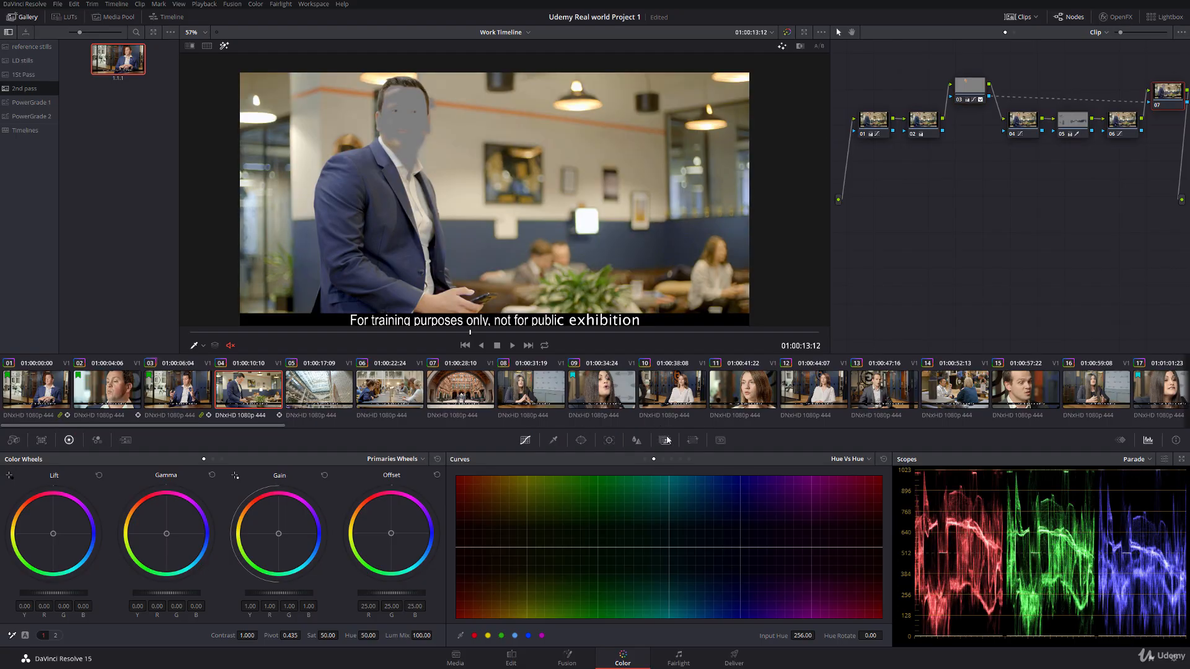
click(664, 440)
click(863, 477)
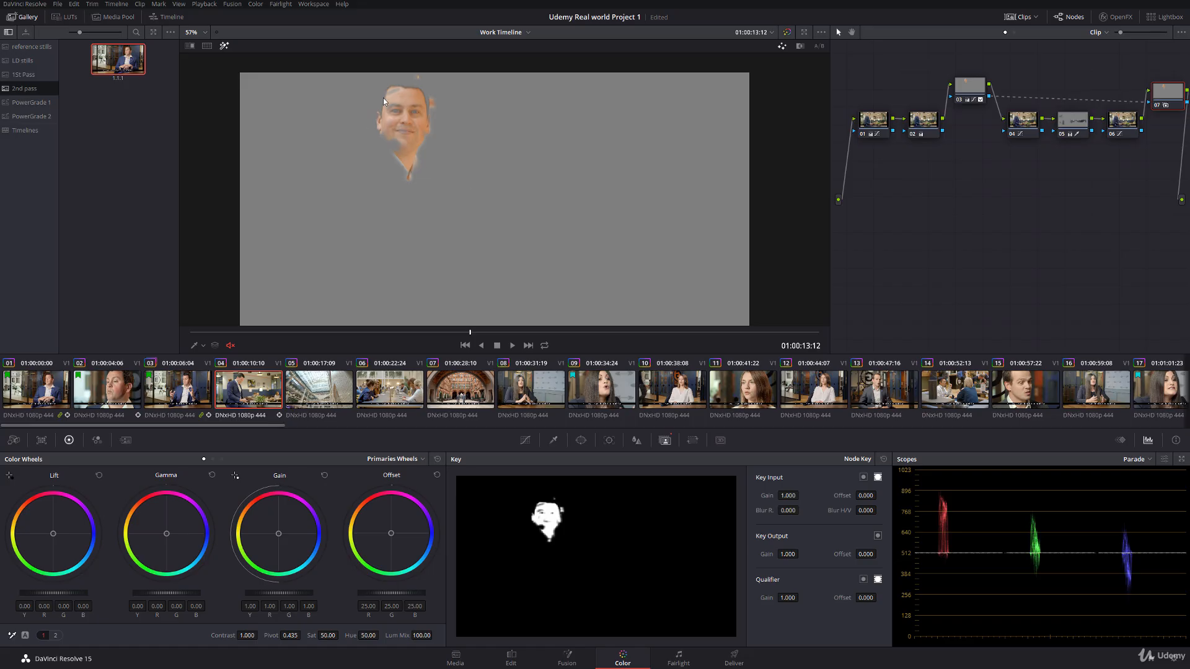
click(224, 45)
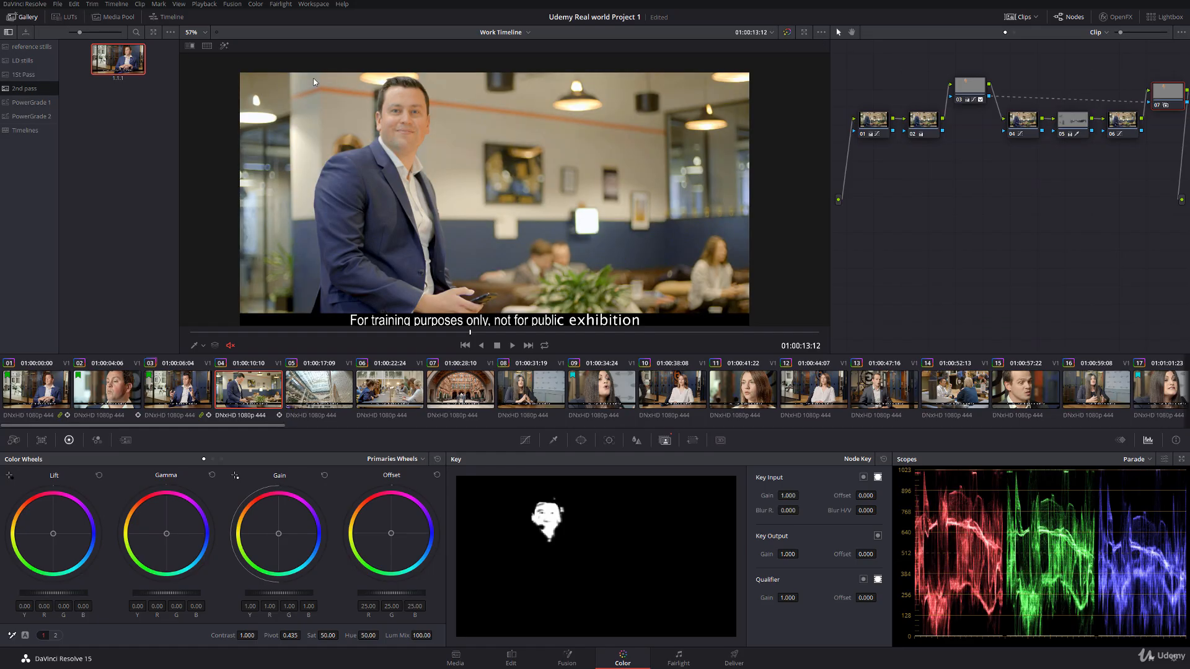
Step: Refine node 07's HSL qualifier with saturation low 6.5, low softness 4.2 and blur radius 22.4
click(553, 440)
drag(661, 562, 602, 527)
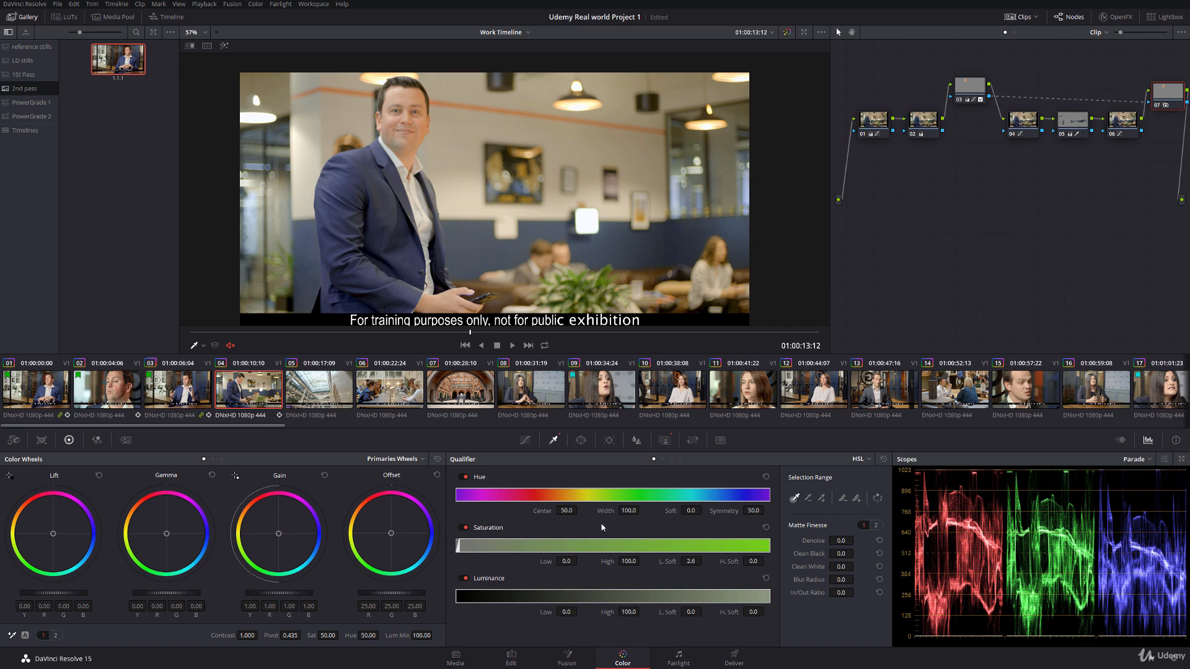
click(223, 45)
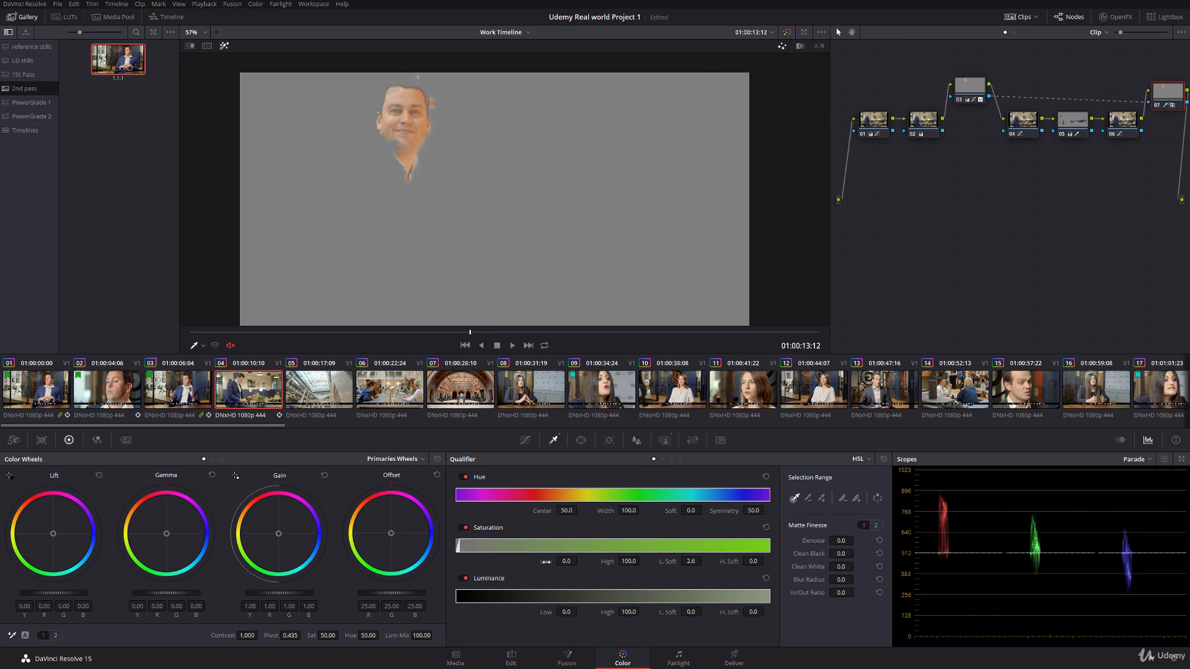
drag(546, 562, 580, 562)
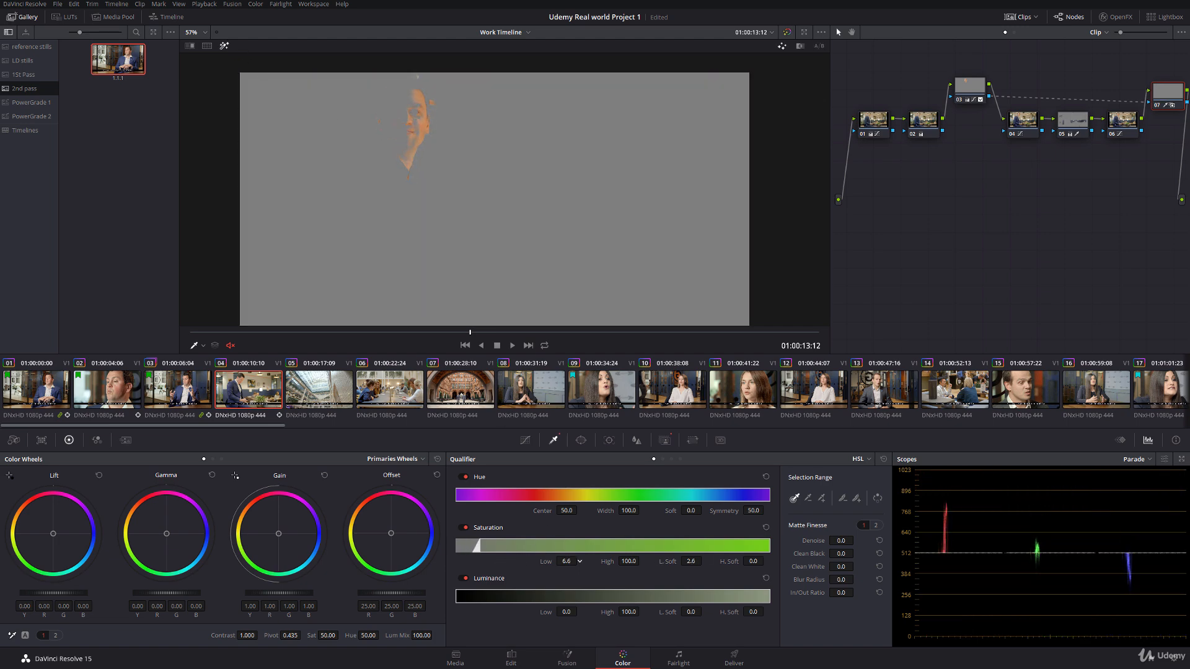
drag(667, 562, 704, 561)
drag(807, 581, 857, 579)
click(225, 45)
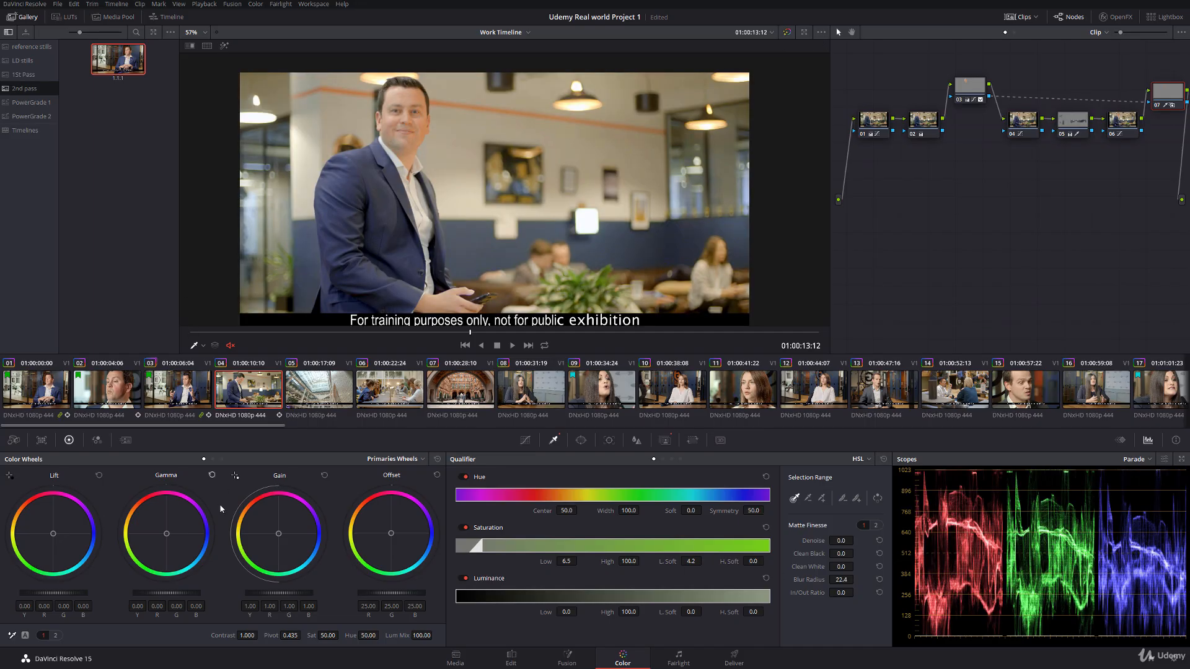
Step: Set node 07's saturation to 42.80 and hue to 51.00, and compare the face with the node off and on
drag(328, 636, 319, 636)
scroll(397, 165, up, 5)
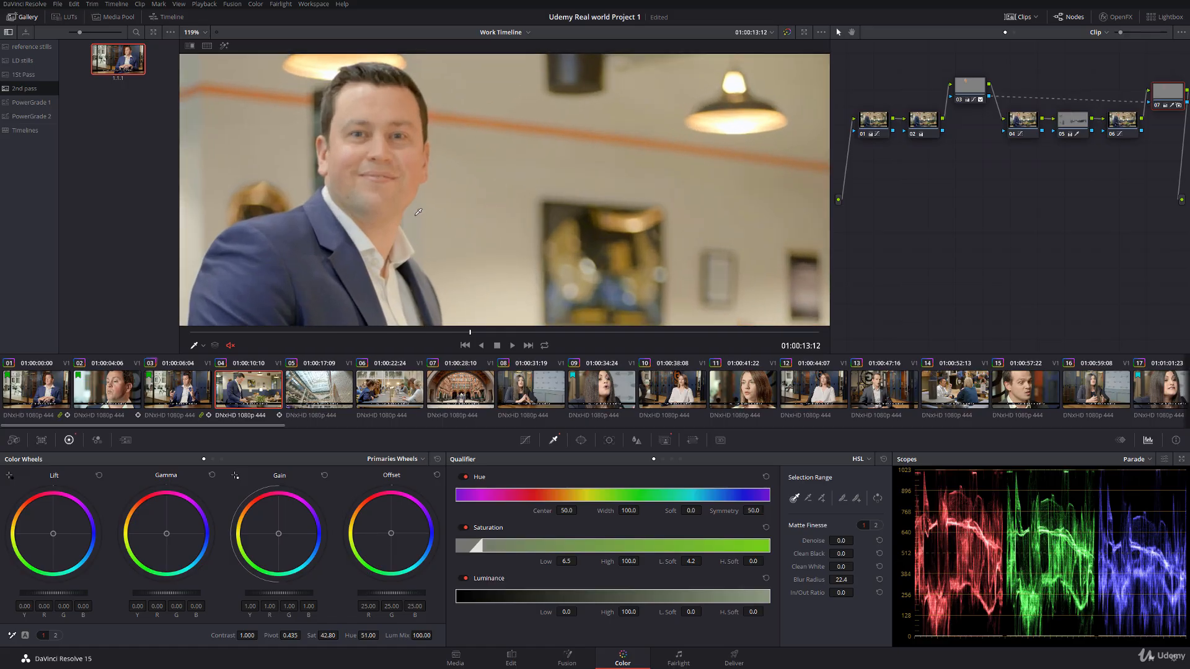
key(ctrl+d)
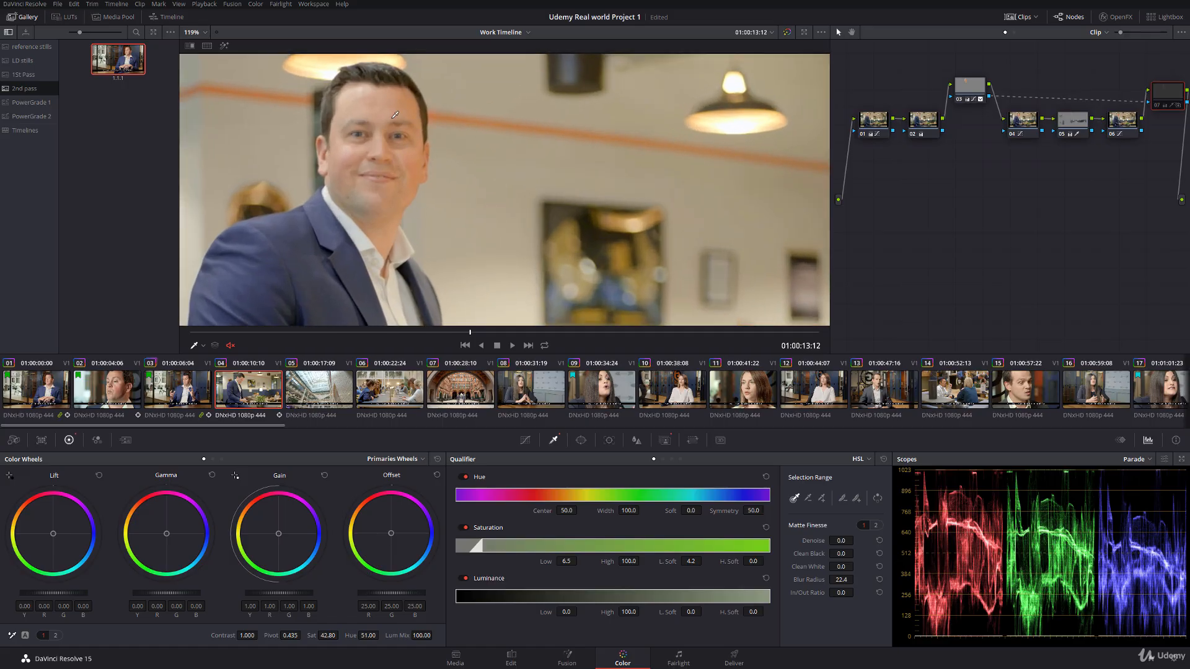
key(ctrl+d)
scroll(421, 184, down, 5)
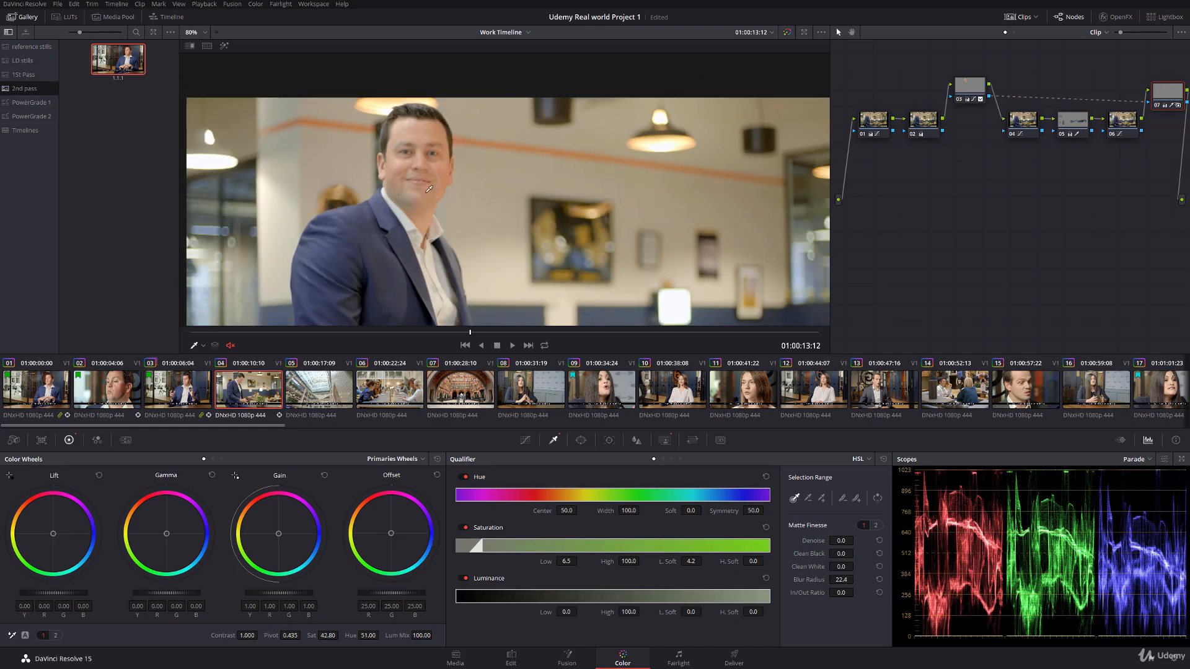
Step: Add serial node 08 after node 07 with clip 04 at 01:00:15:21, and place it below the node row
drag(231, 332, 684, 320)
scroll(399, 243, down, 3)
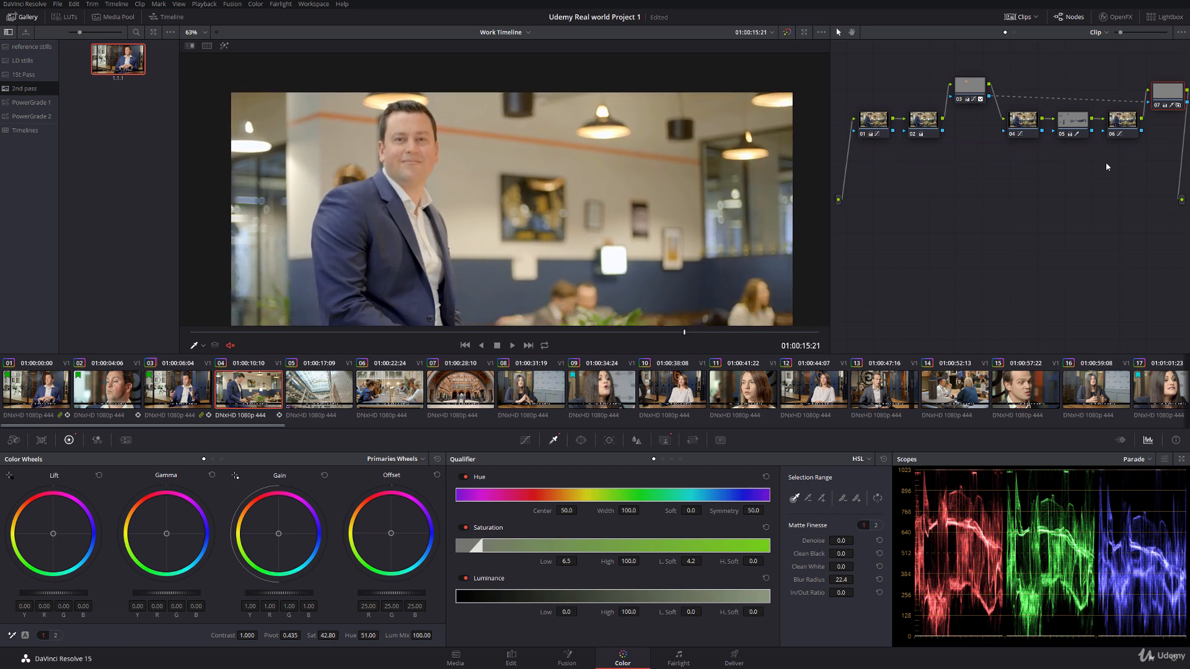
key(alt+s)
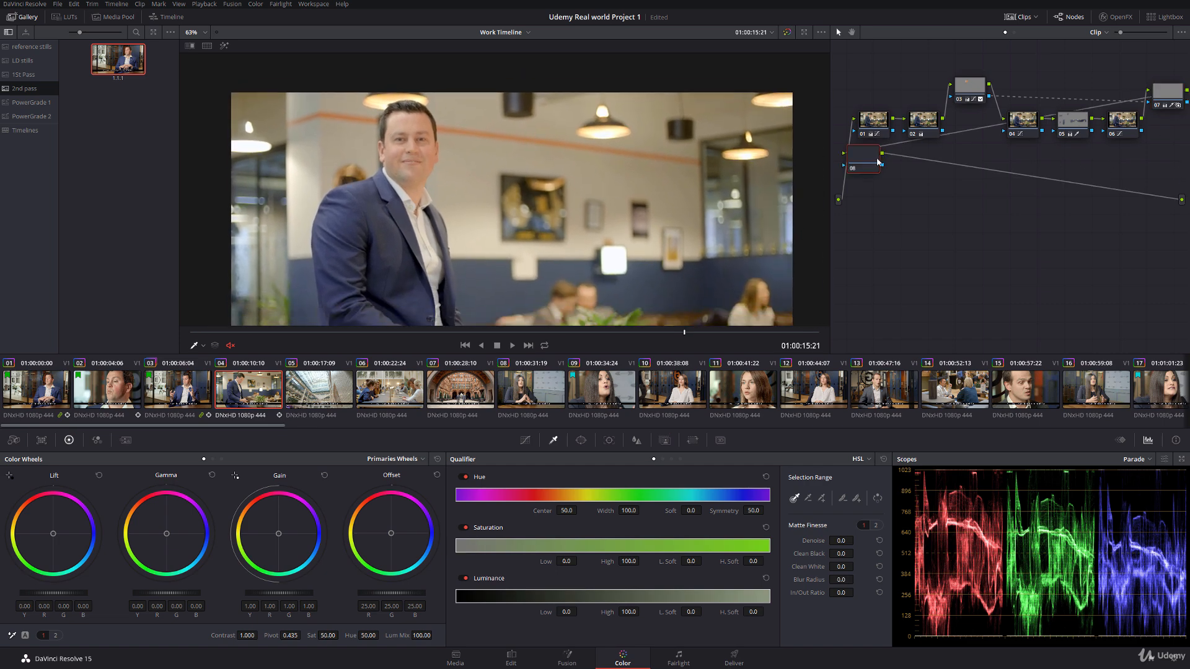
drag(865, 164, 896, 195)
Step: Add a circular window to node 08 and centre it on the standing man's face
scroll(475, 202, down, 2)
scroll(475, 203, down, 1)
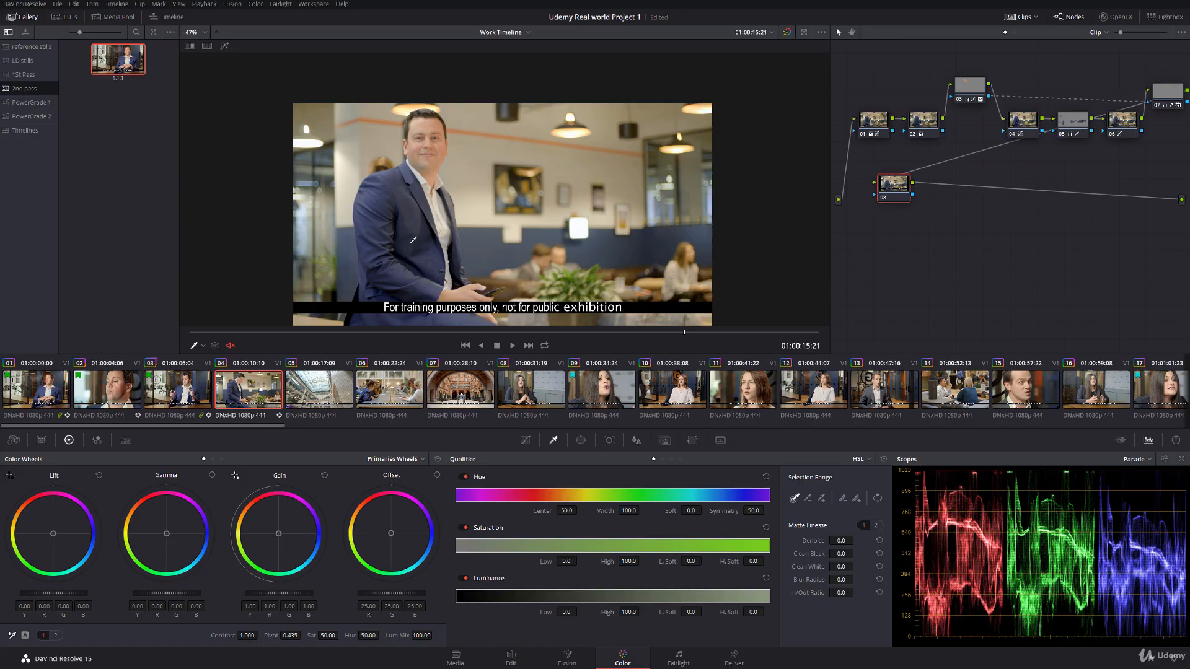
click(581, 440)
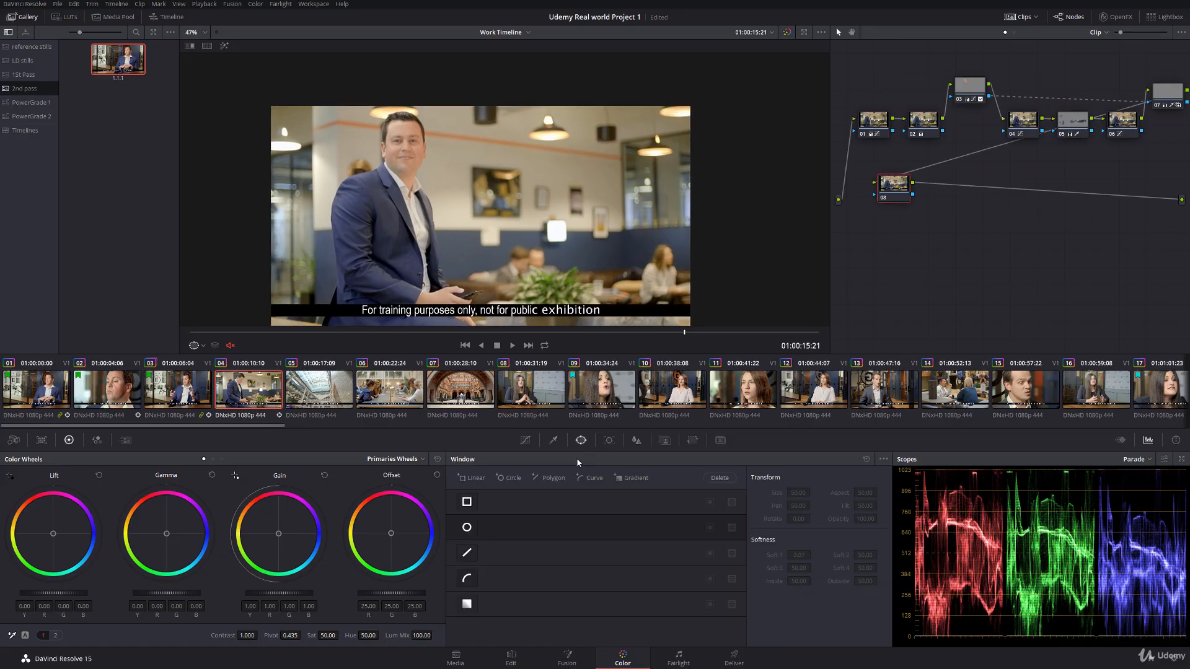
click(468, 528)
drag(493, 214, 430, 170)
scroll(430, 170, up, 5)
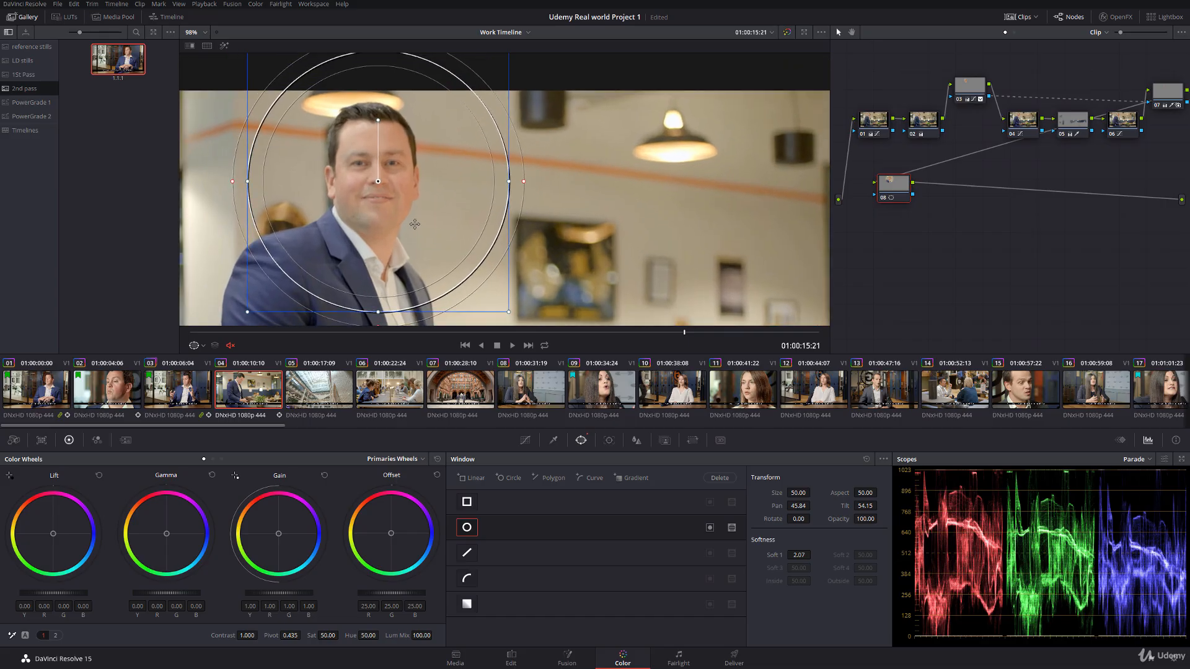
drag(387, 186, 386, 187)
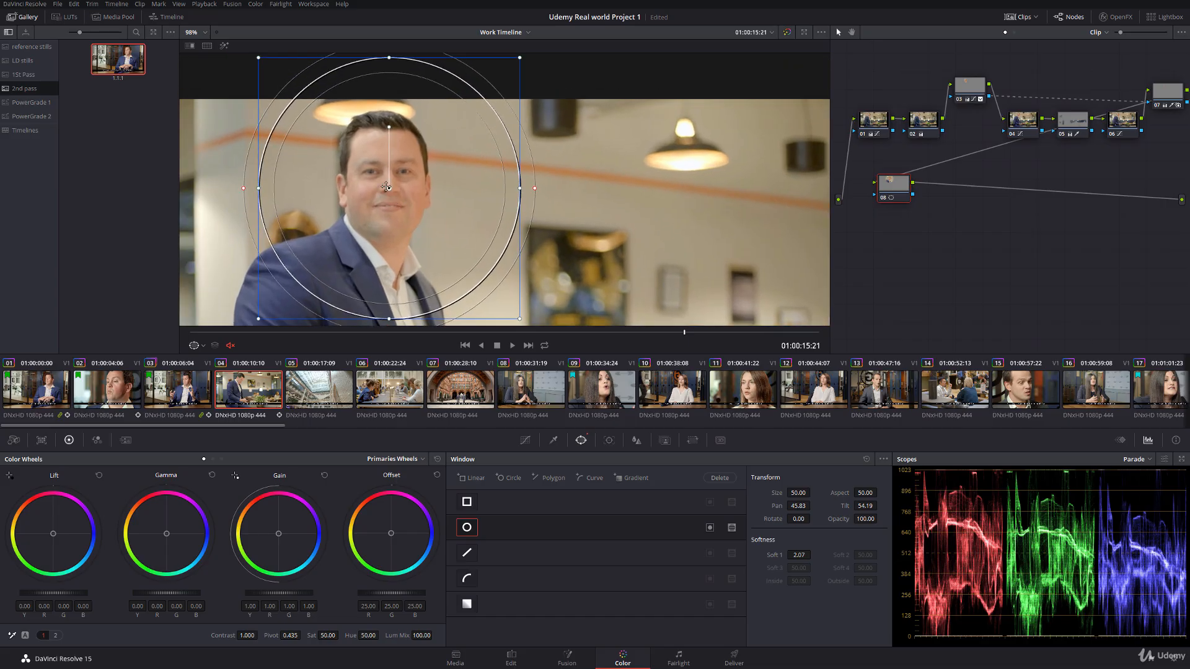
Step: Shrink node 08's circular window into an oval around the face, with size about 15 and aspect about 38, and widen its soft edge
drag(271, 189, 336, 189)
drag(385, 81, 387, 124)
drag(447, 189, 433, 189)
drag(391, 263, 390, 249)
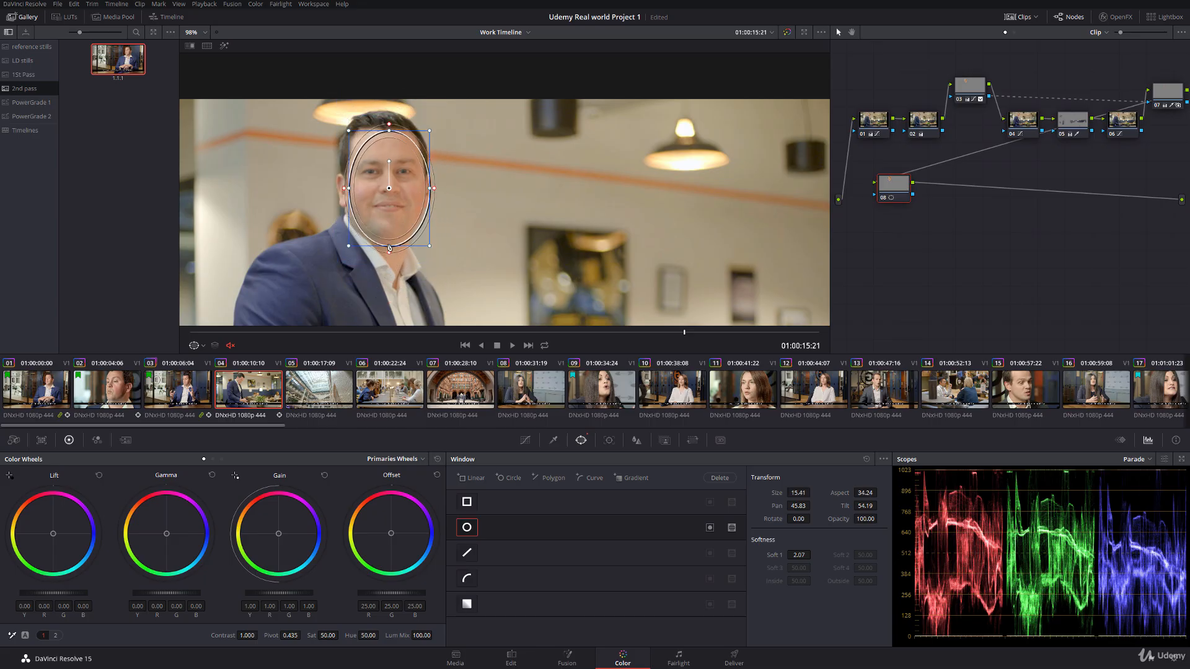
drag(385, 187, 382, 180)
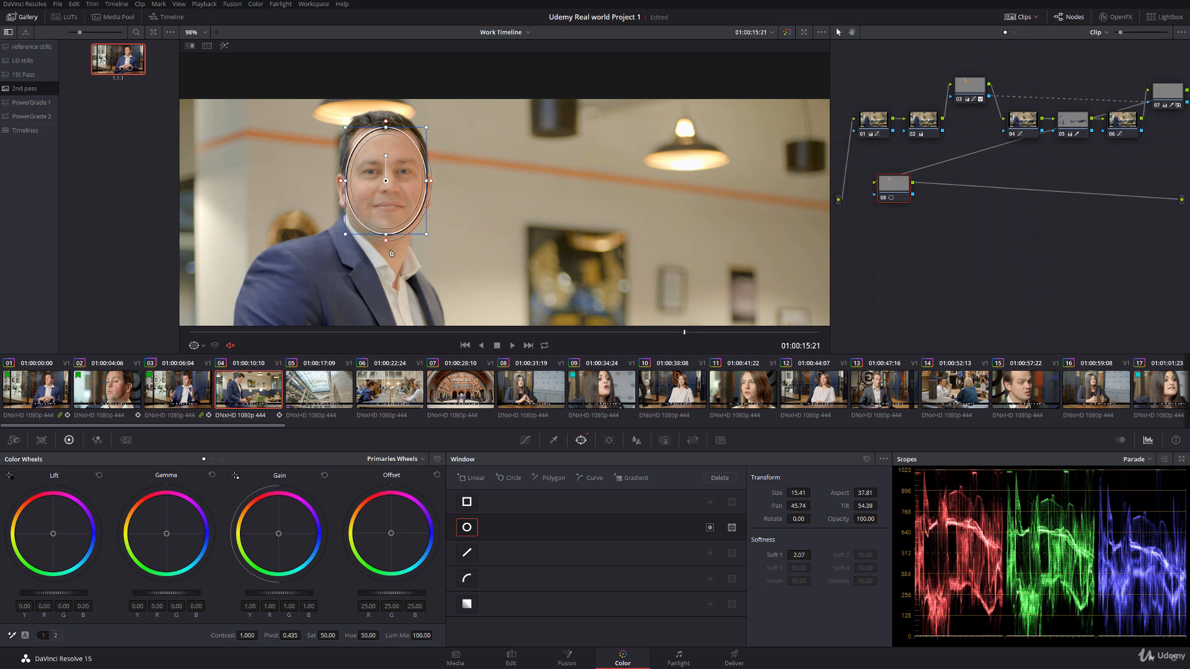
drag(387, 249, 388, 251)
Step: Track node 08's oval window forward to the clip's end and in reverse to its start, and check the track
click(610, 439)
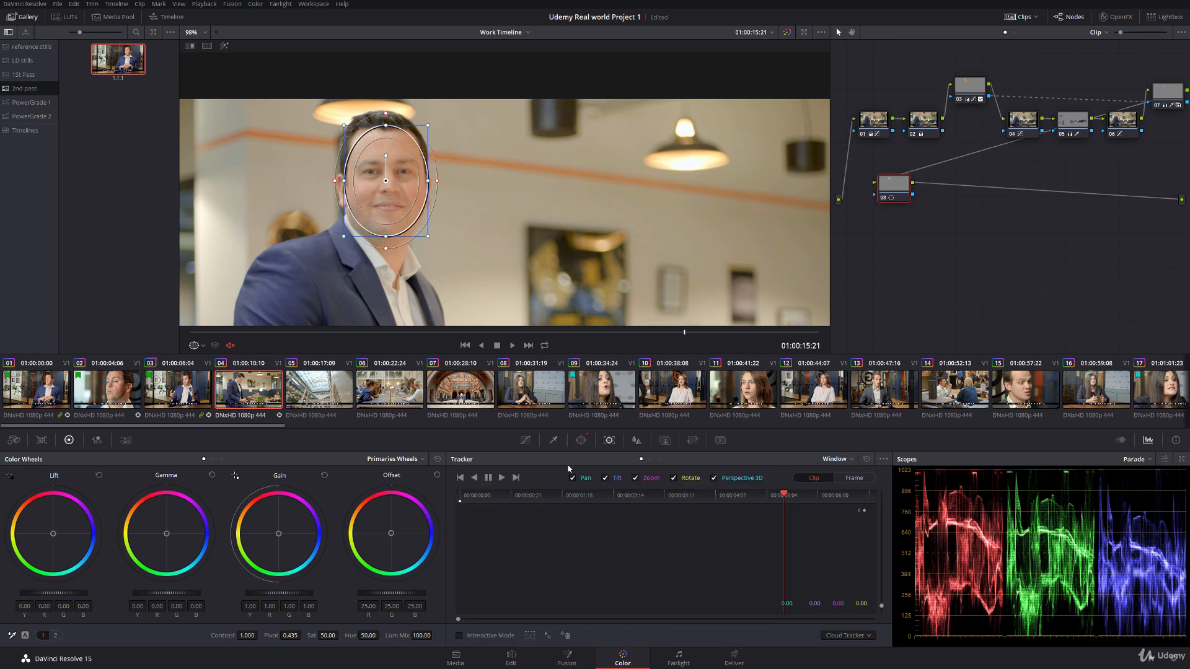
click(502, 478)
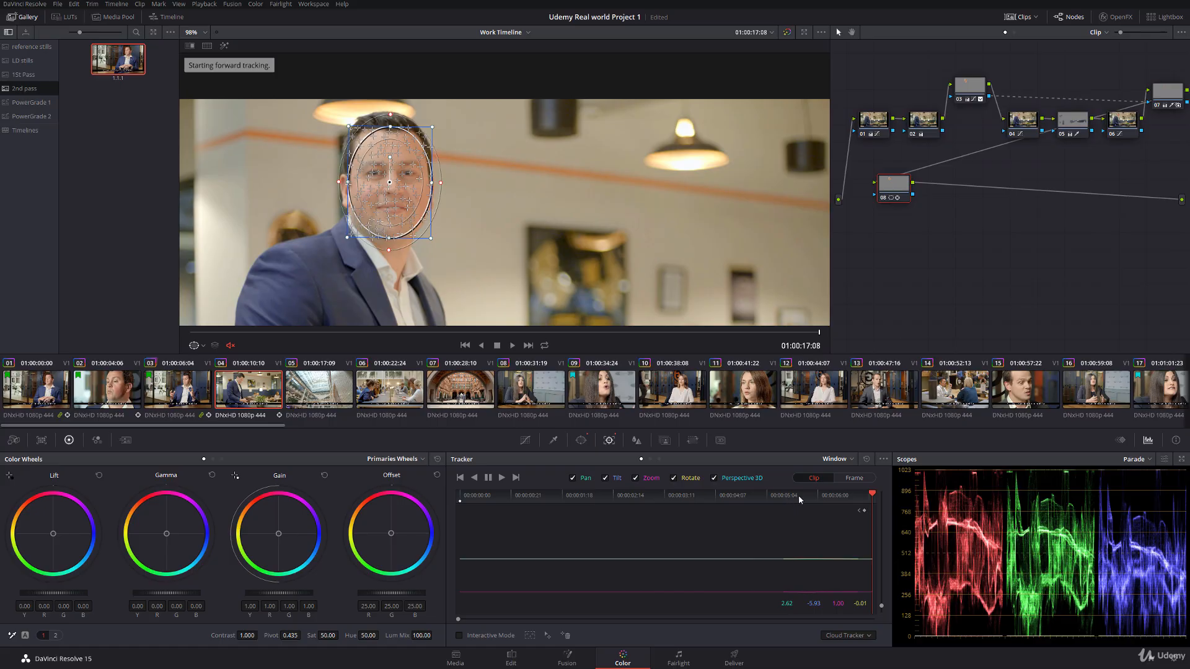
click(783, 495)
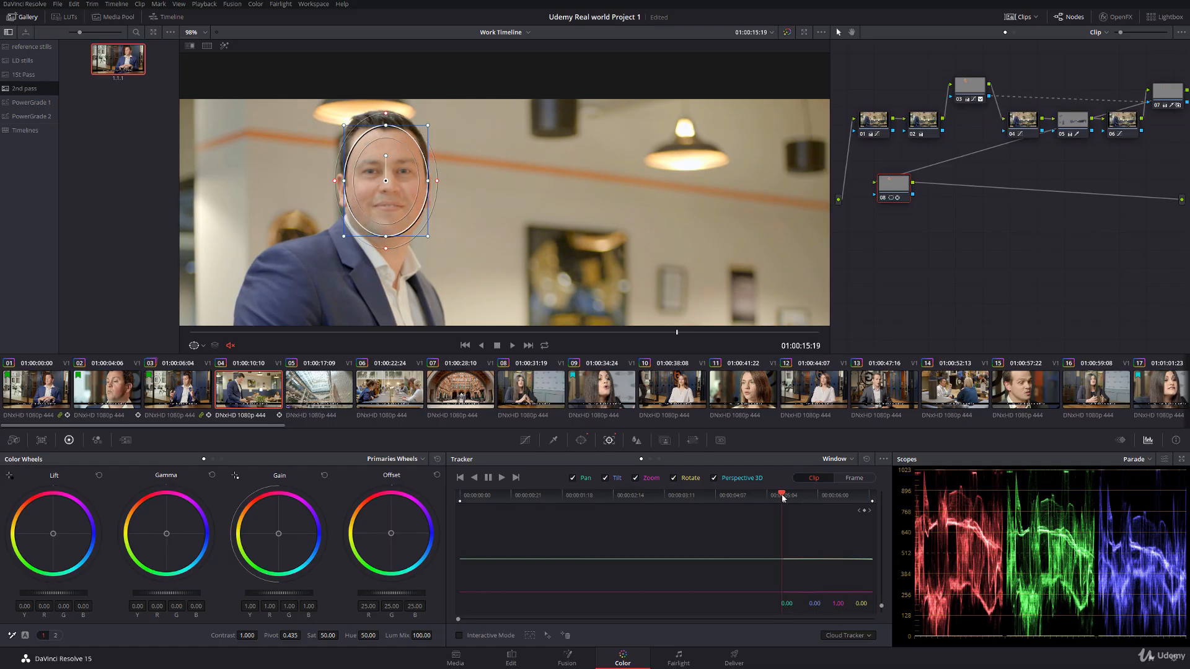
drag(782, 497, 787, 498)
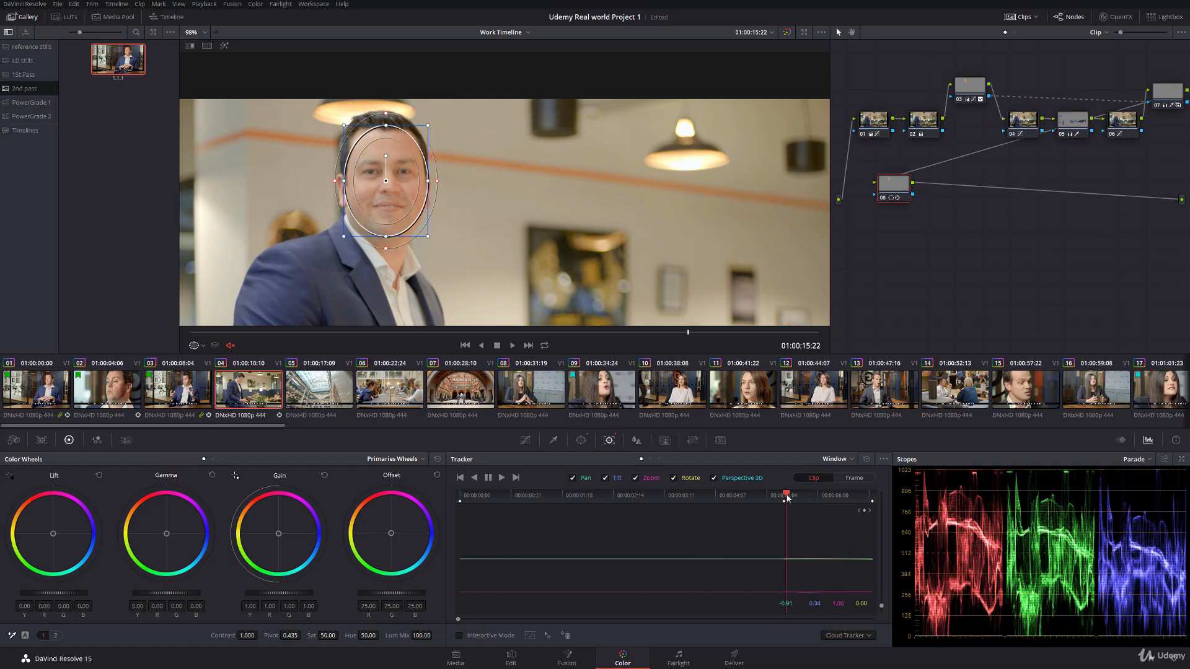
click(475, 478)
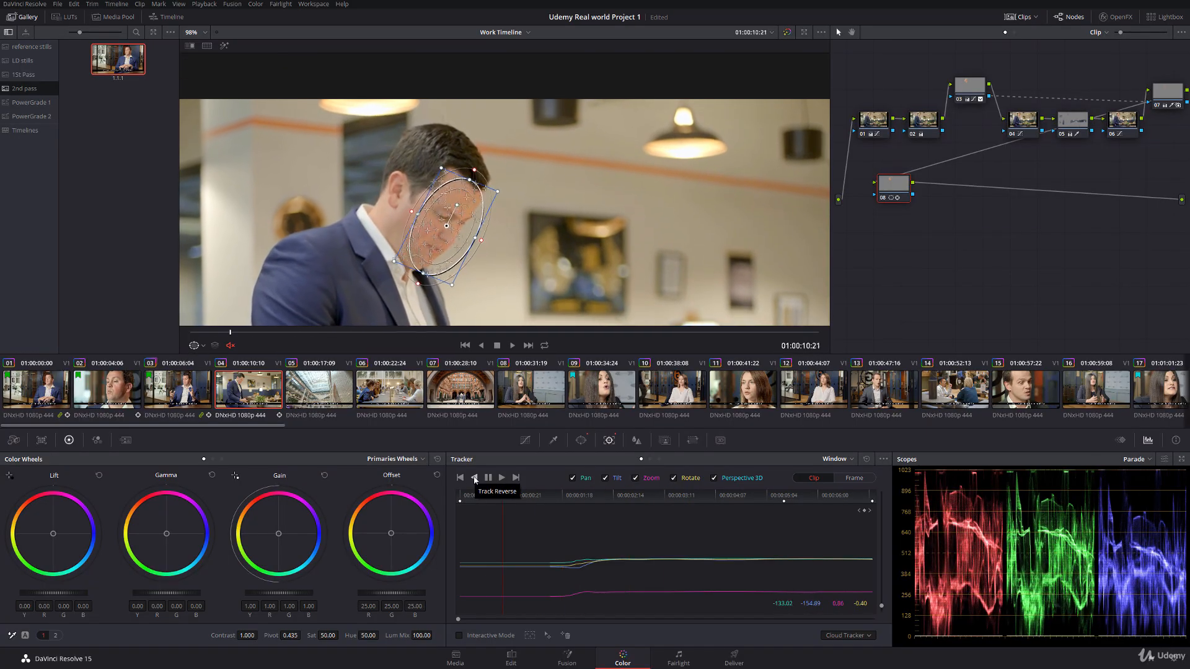
drag(594, 496, 620, 500)
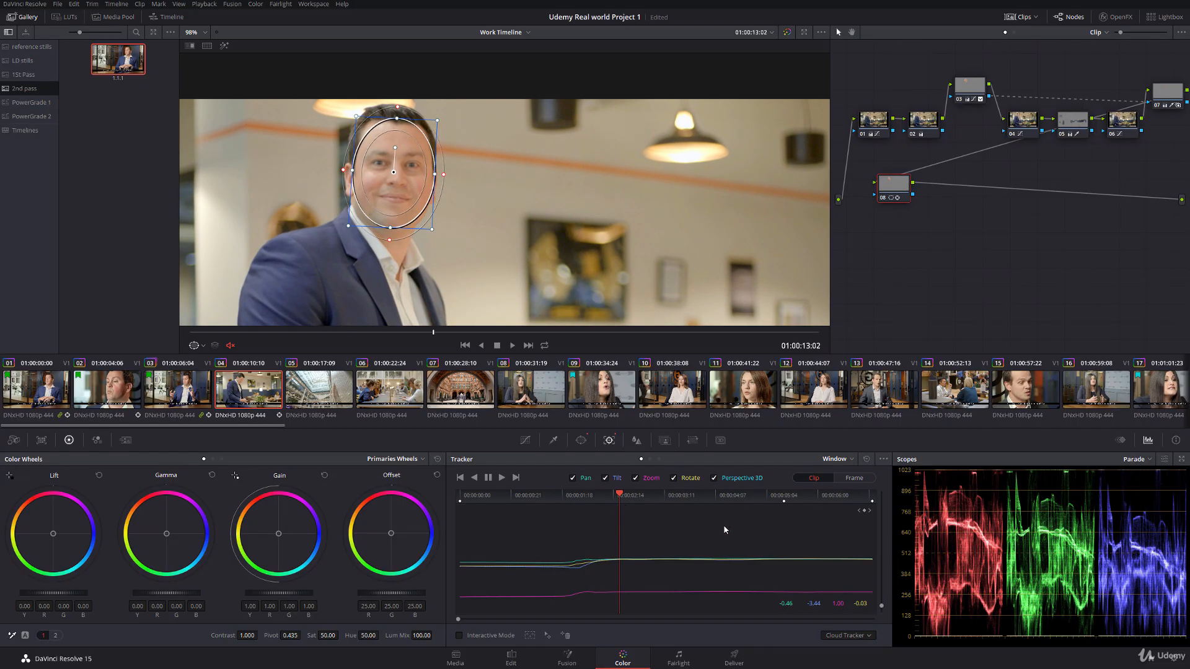
Step: Add a dynamic keyframe to node 08's circular window at 01:00:12:17, where the man has raised his head
click(1121, 440)
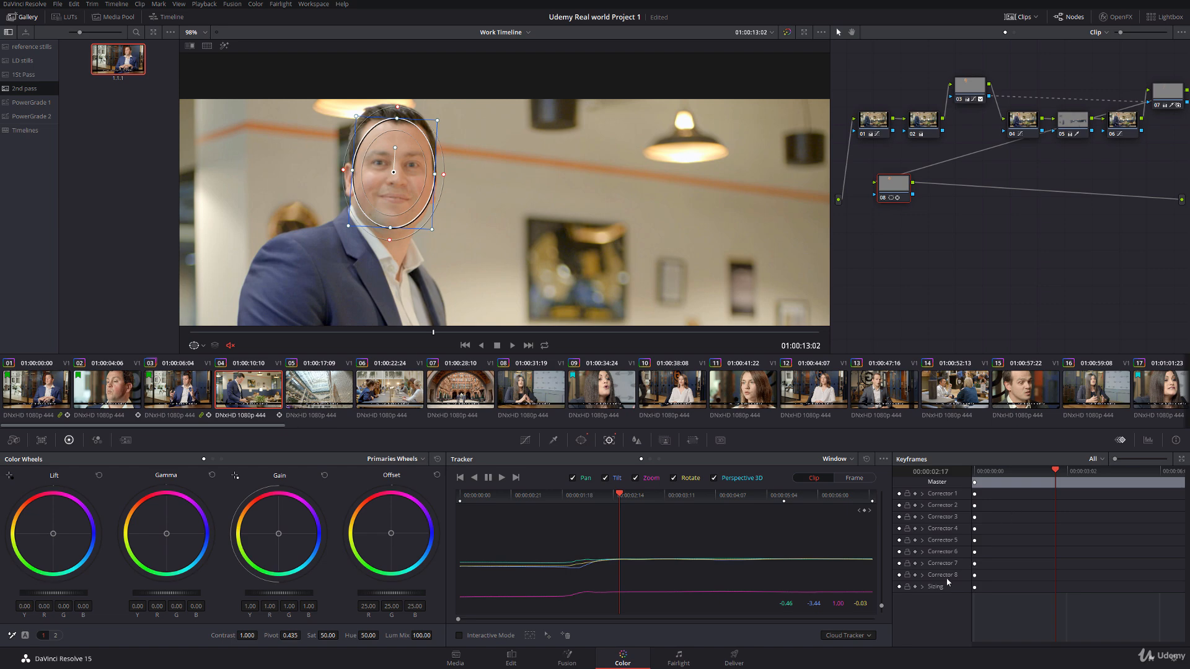
click(922, 575)
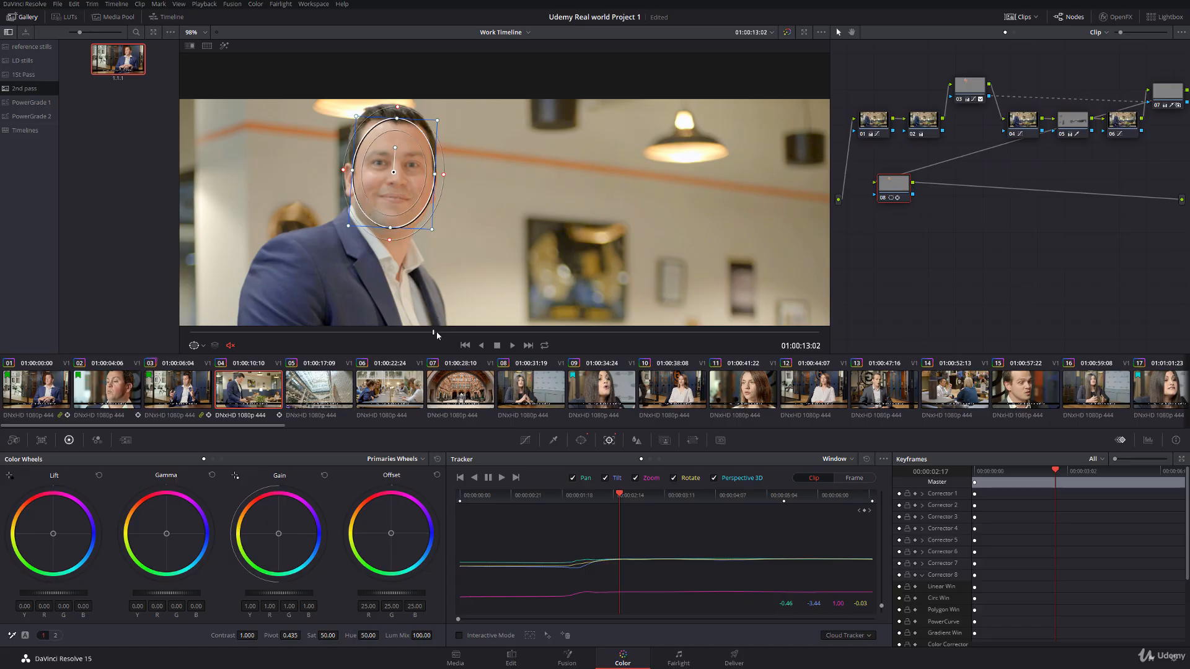
drag(436, 332, 405, 352)
drag(602, 497, 598, 497)
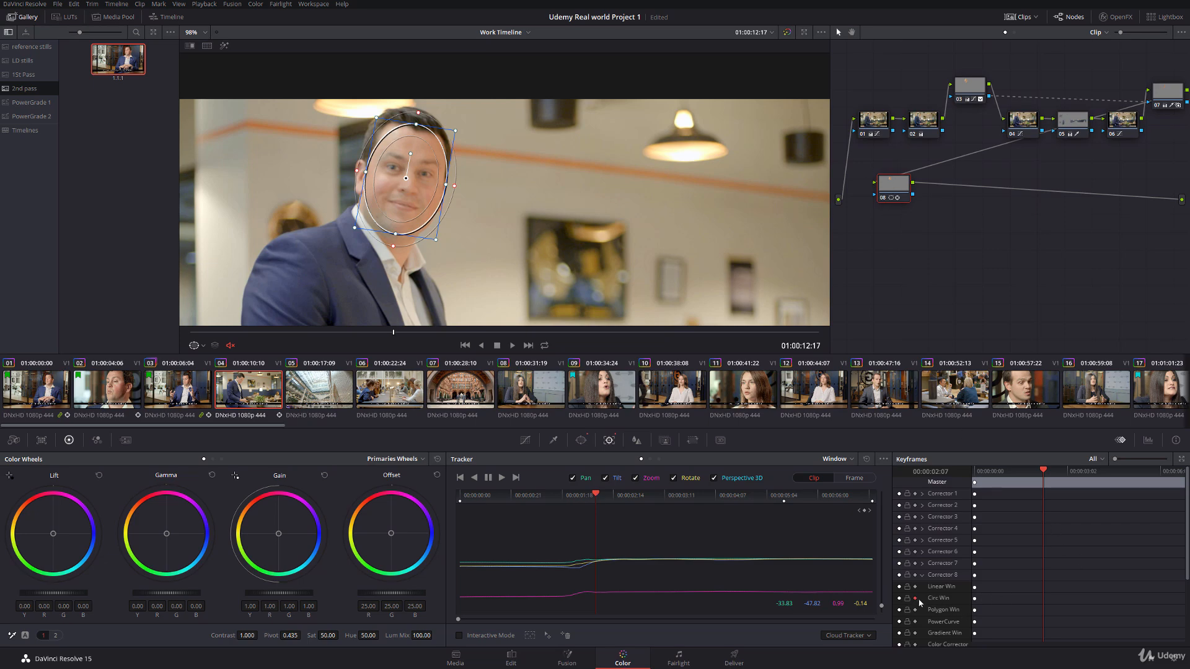
right_click(1043, 599)
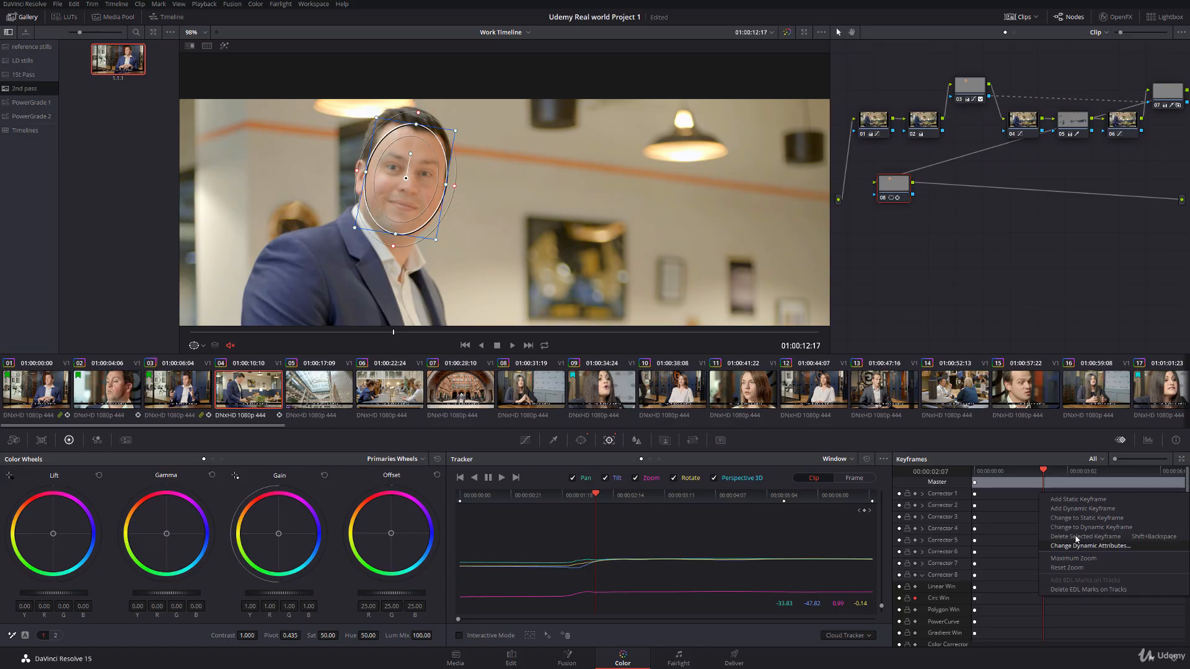
click(1082, 511)
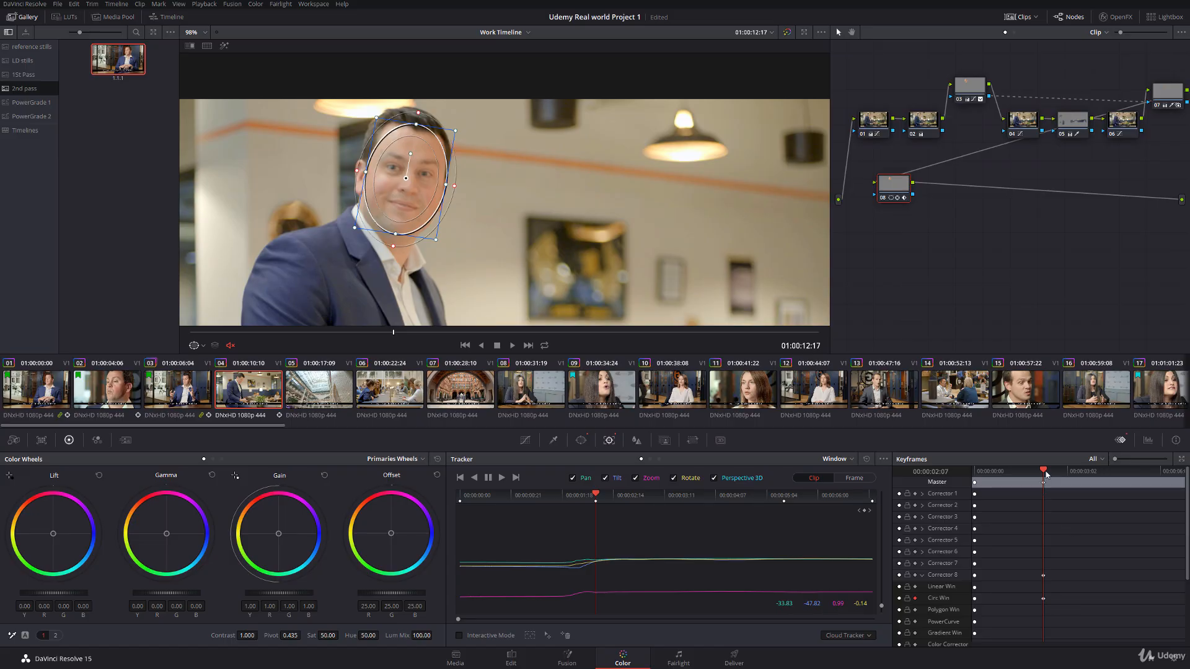
Step: Add a dynamic keyframe to node 08's circular window at 01:00:12:04 and recentre the window on the lowered face
drag(573, 497, 565, 501)
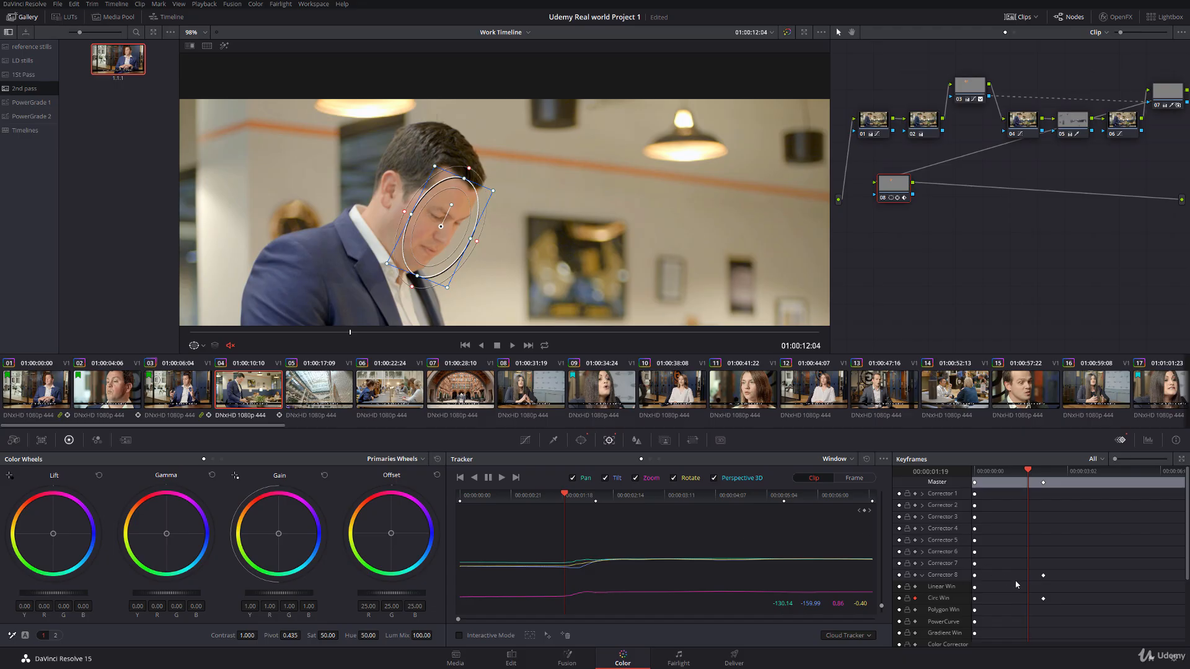
right_click(1014, 601)
click(1055, 521)
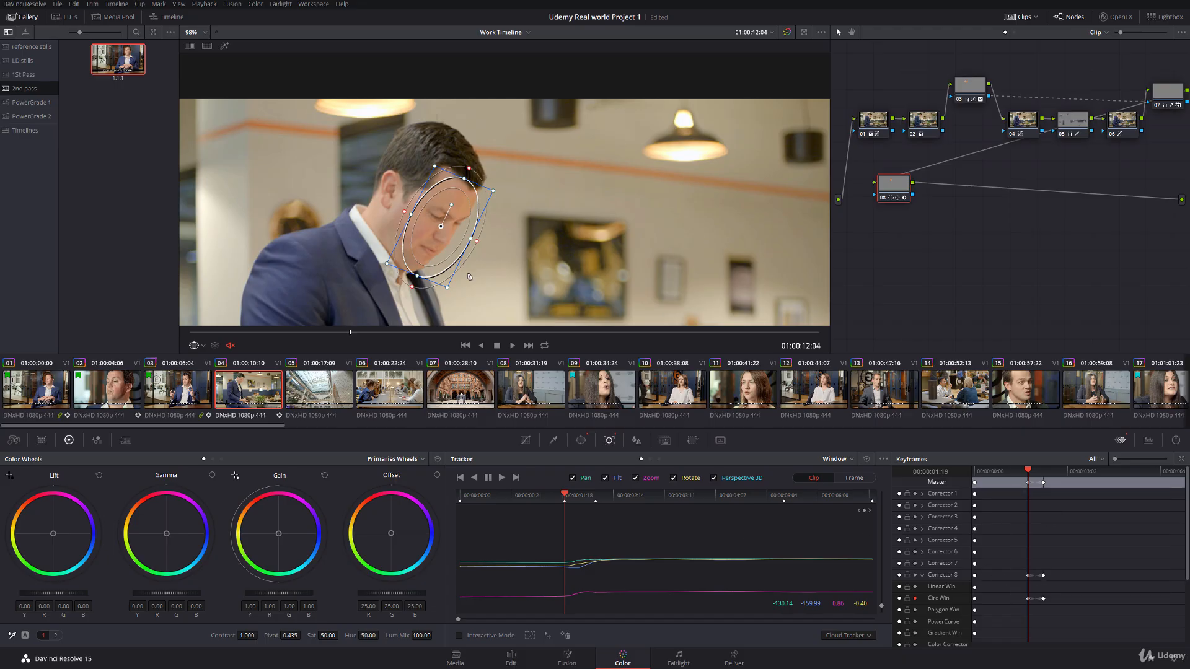
drag(441, 226, 432, 218)
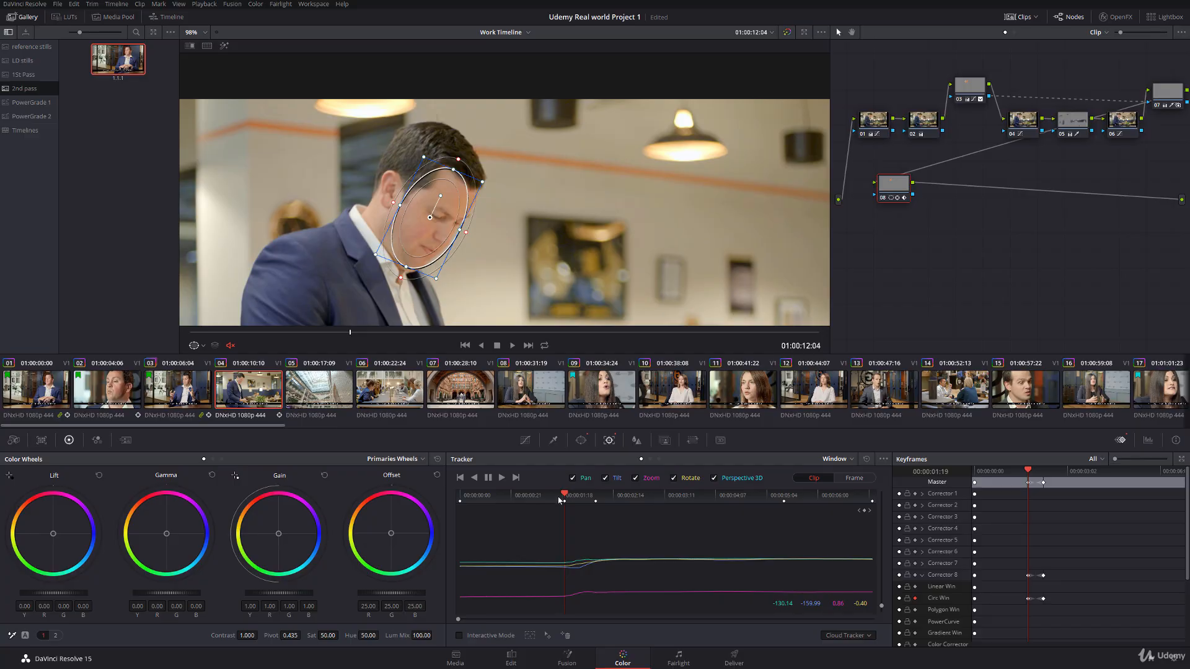
Step: Shift node 08's window slightly to fit the lowered face at the clip's first frame, 01:00:10:10
key(Left)
drag(542, 498, 457, 498)
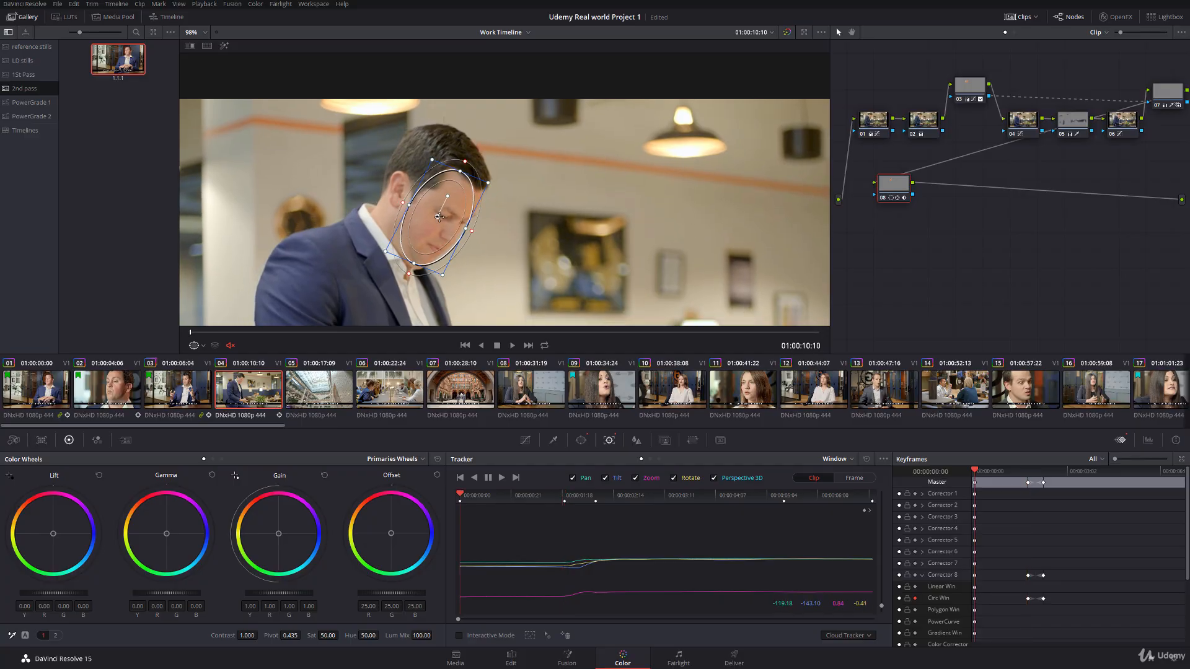
drag(441, 220, 435, 214)
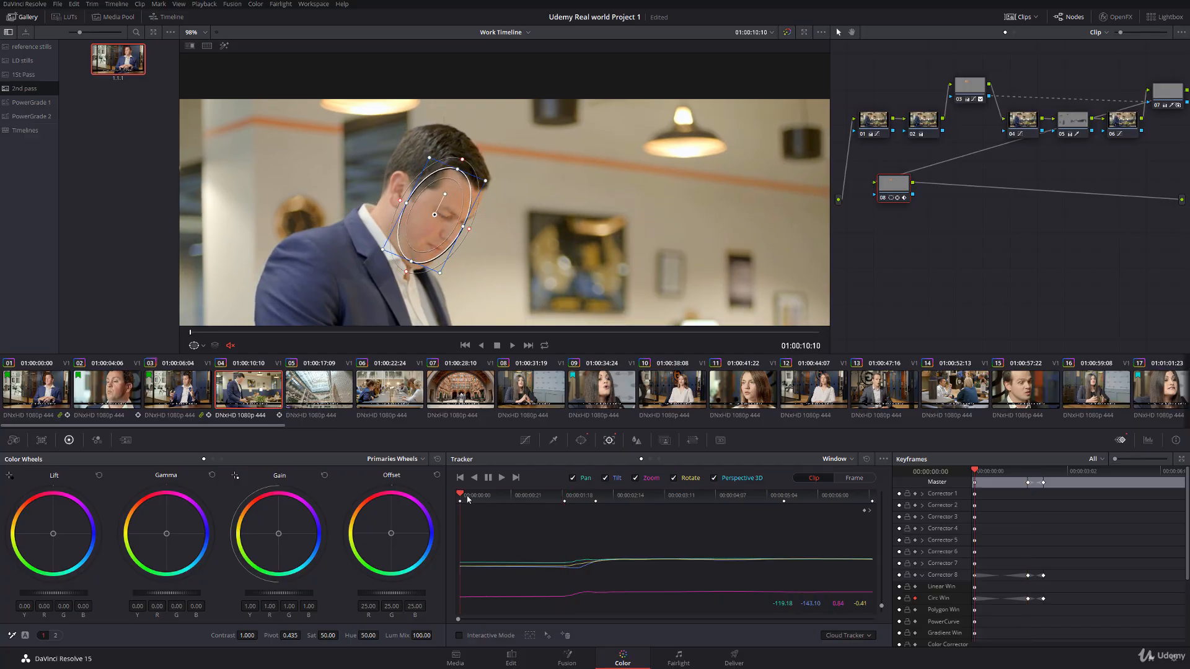
Step: Play and scrub through clip 04 to check how the window follows the face, and collapse Corrector 8's keyframe rows
key(space)
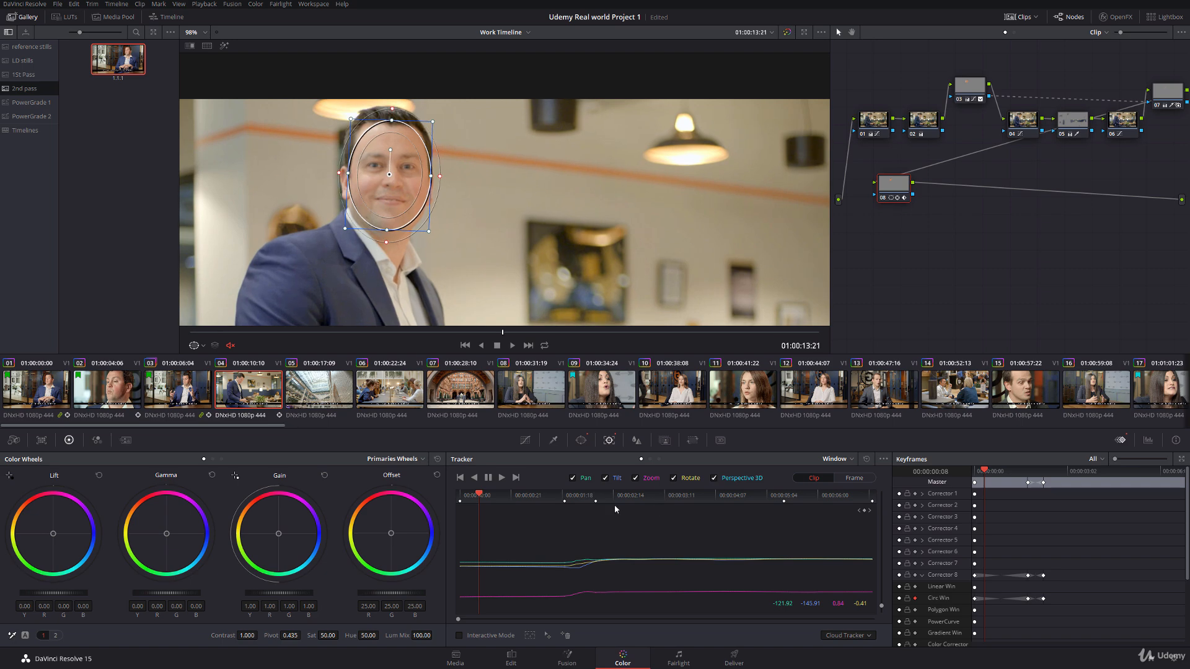
click(553, 498)
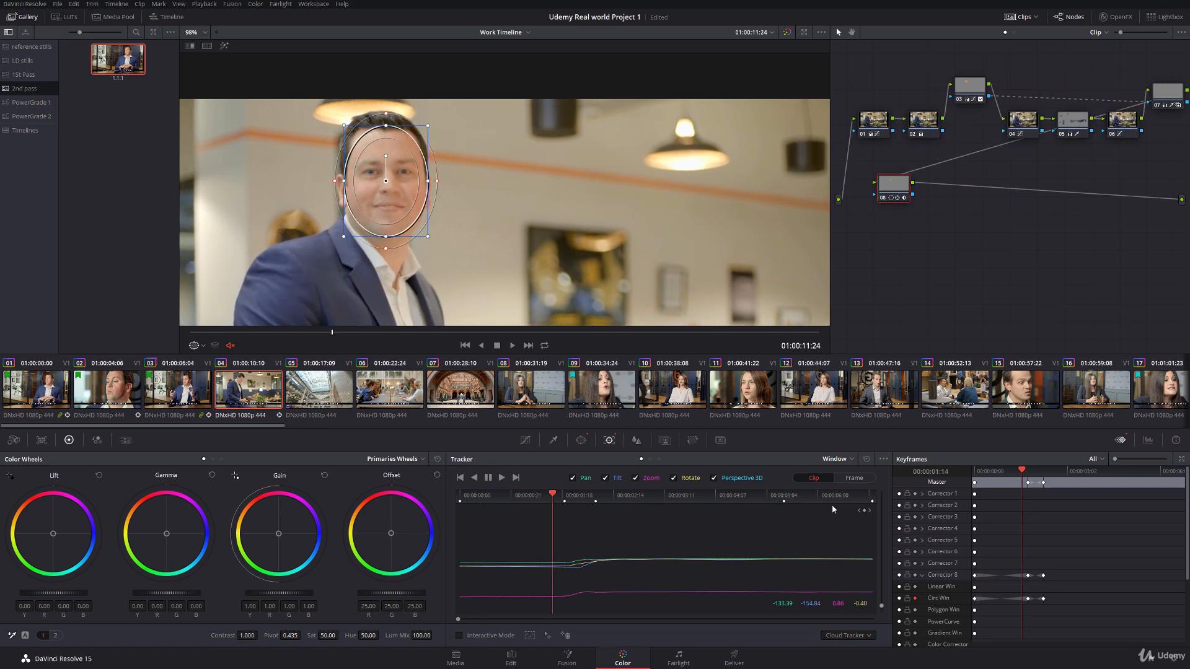
drag(832, 509, 782, 509)
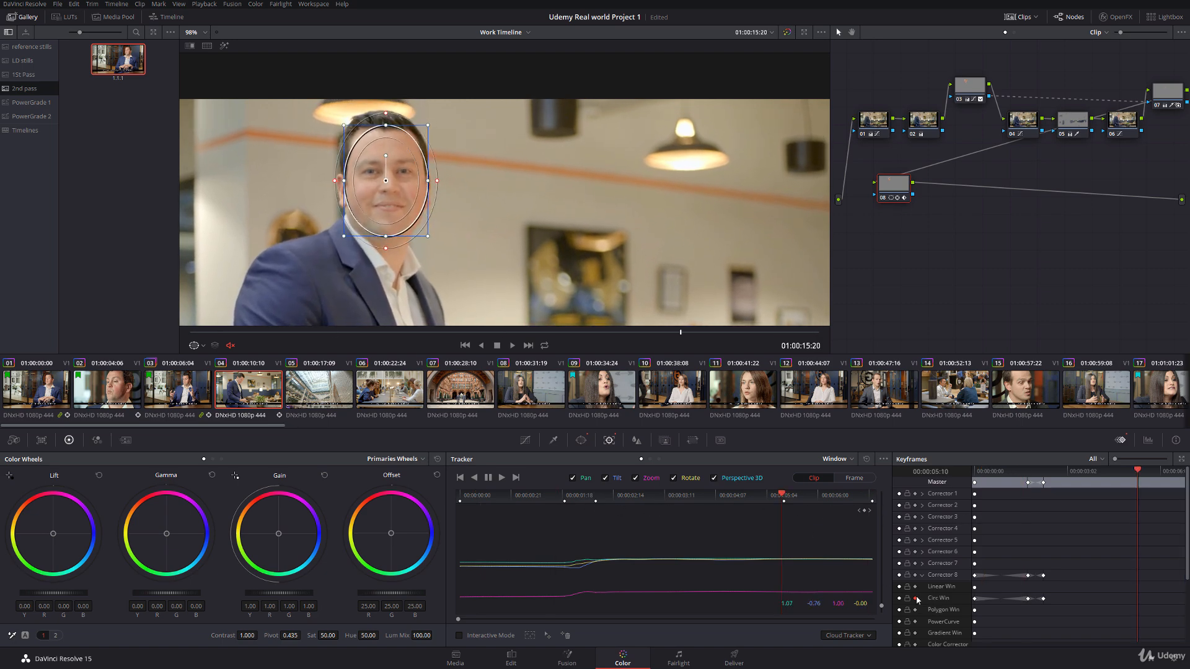
click(923, 575)
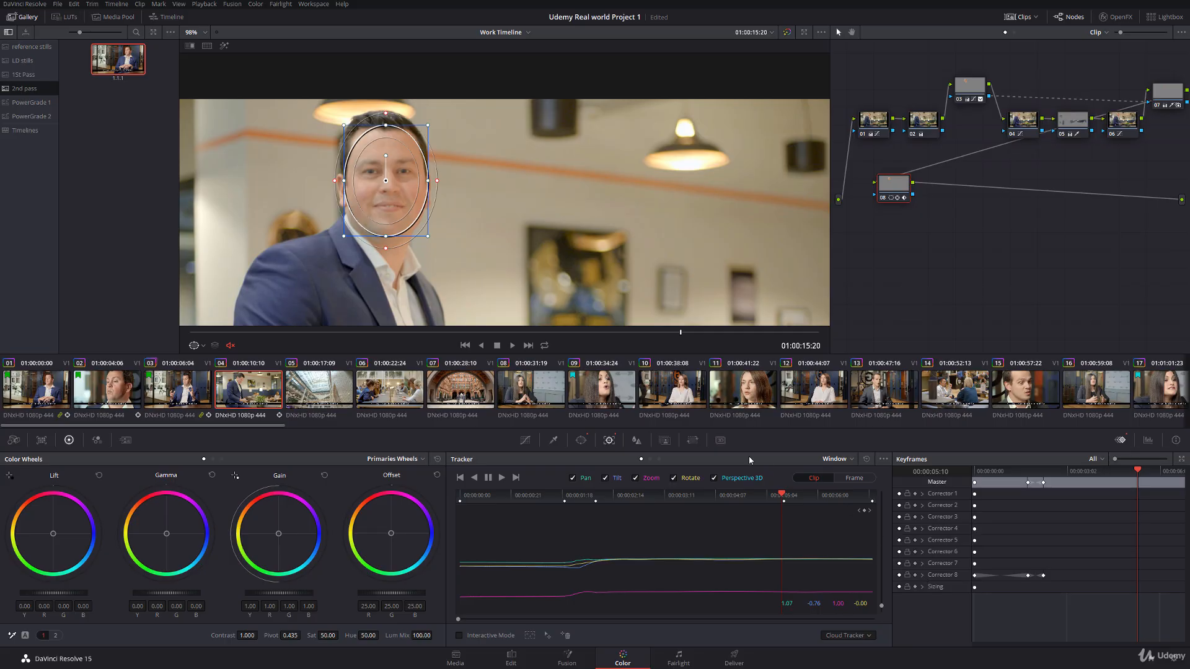
Step: At 01:00:17:00, lower node 08's lift to -0.08 and raise its gain to 1.04, with the window outline hidden
drag(678, 333, 789, 331)
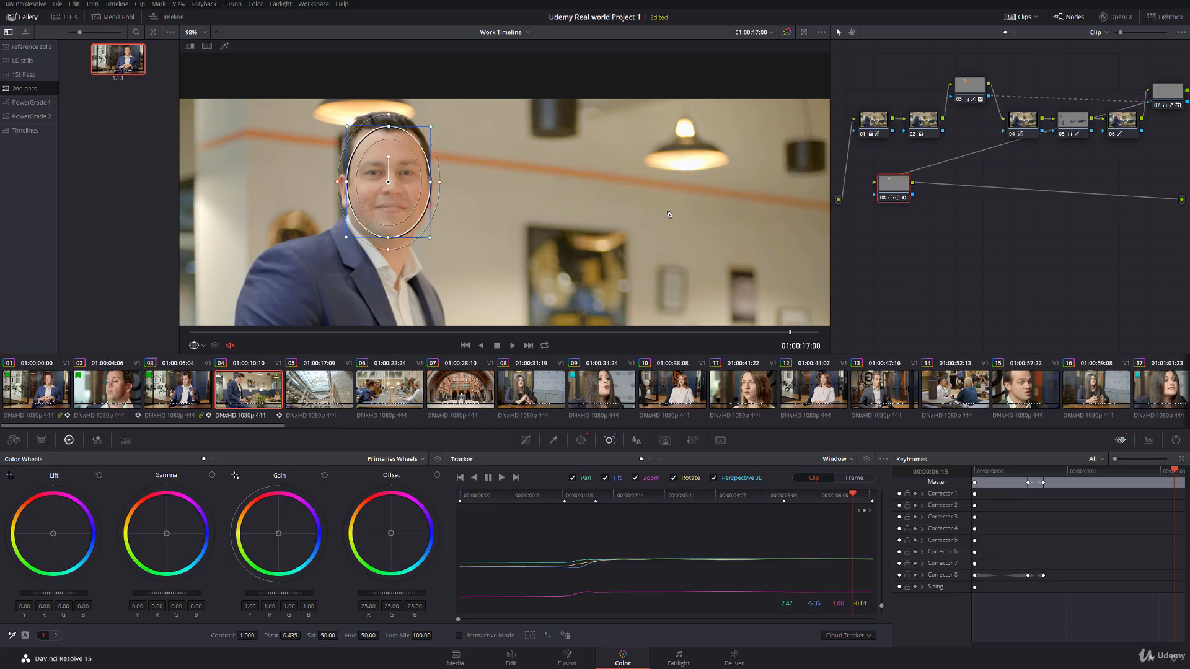
drag(79, 595, 68, 595)
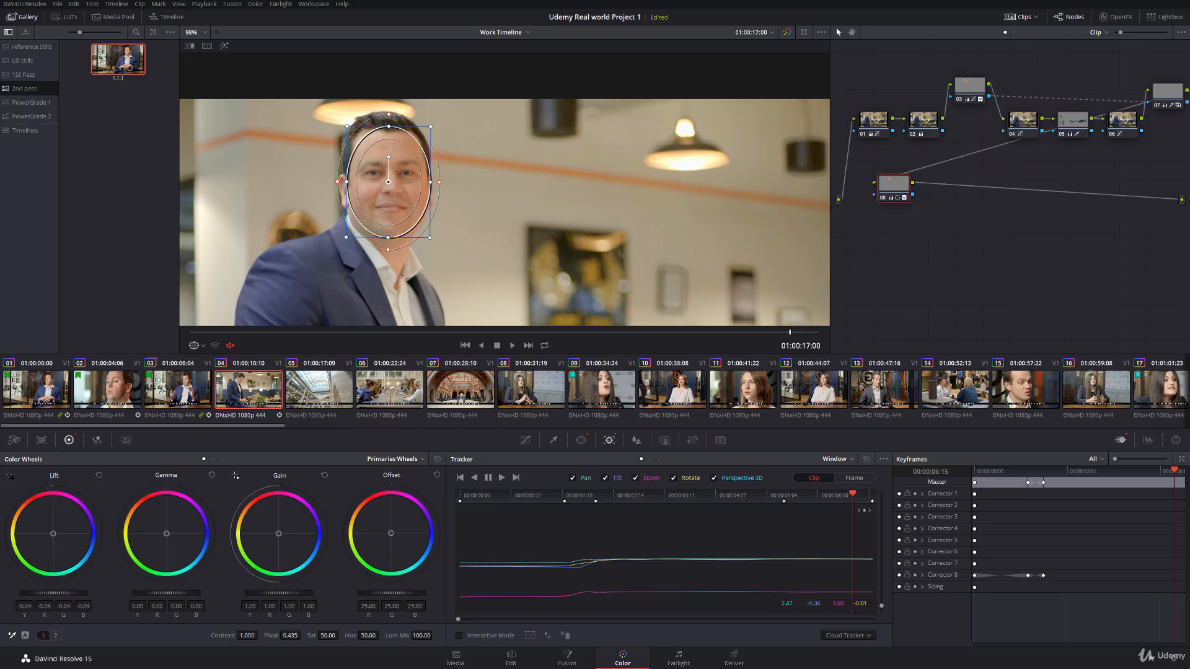
click(198, 345)
click(207, 369)
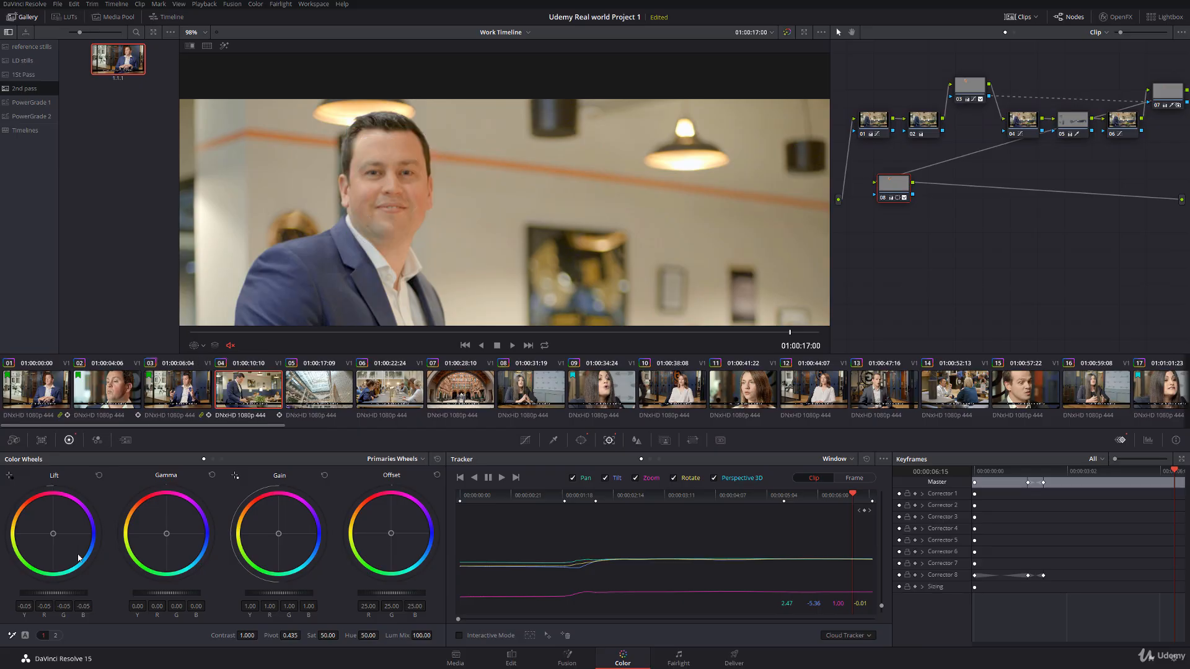
drag(47, 595, 49, 594)
drag(274, 595, 282, 595)
Step: Wipe the 2nd pass reference still against clip 04, and set node 08's hue to 51.00
double_click(122, 53)
drag(372, 184, 346, 184)
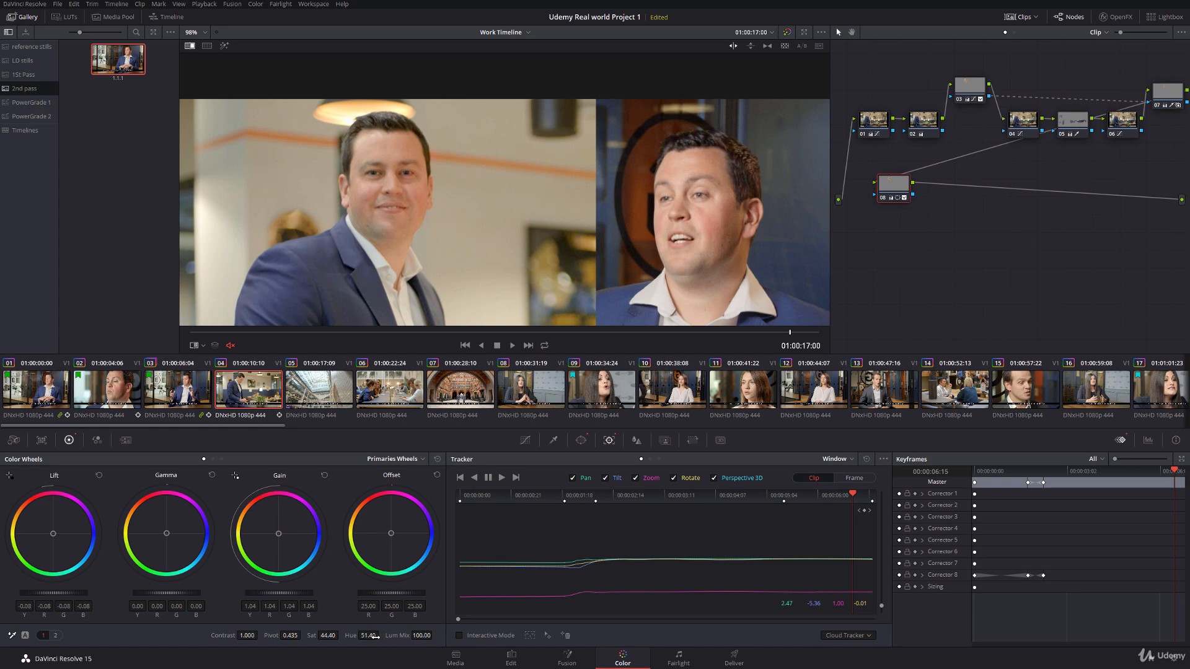
click(374, 636)
text(51)
key(Return)
Step: Set node 08's gain to 1.19, gamma to -0.01 and saturation to 42.80 to match the reference face
drag(258, 596, 272, 596)
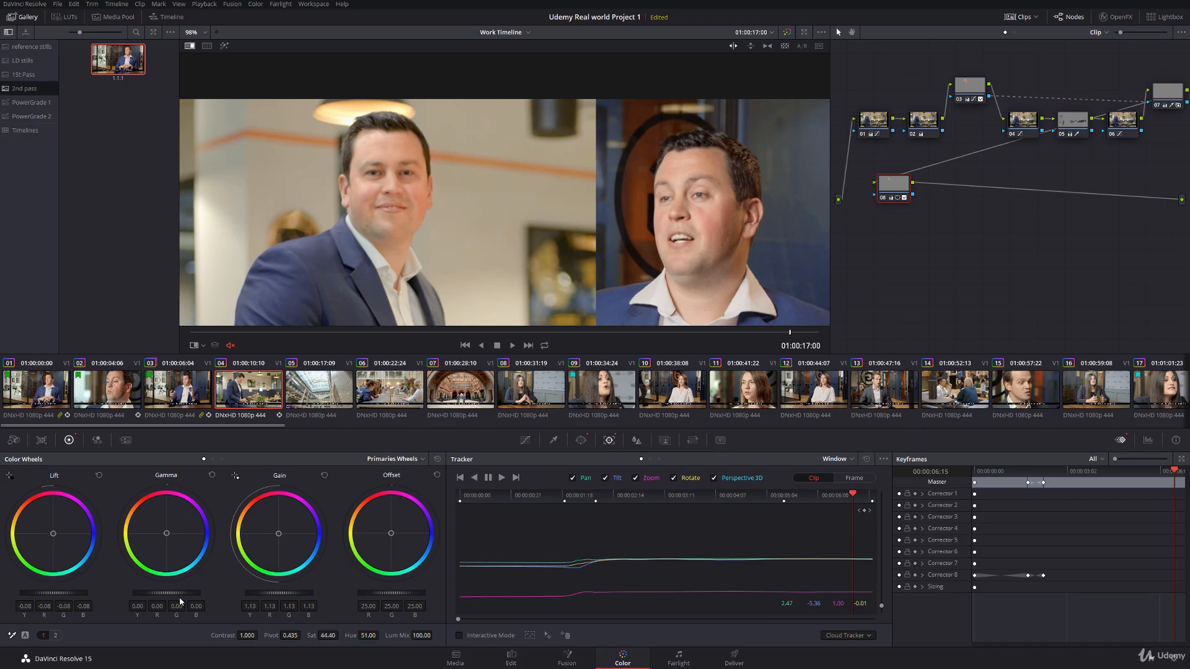
drag(166, 594, 165, 594)
drag(345, 636, 342, 624)
Step: Turn off the reference still wipe and zoom the viewer out to 66% on clip 04
scroll(456, 199, down, 1)
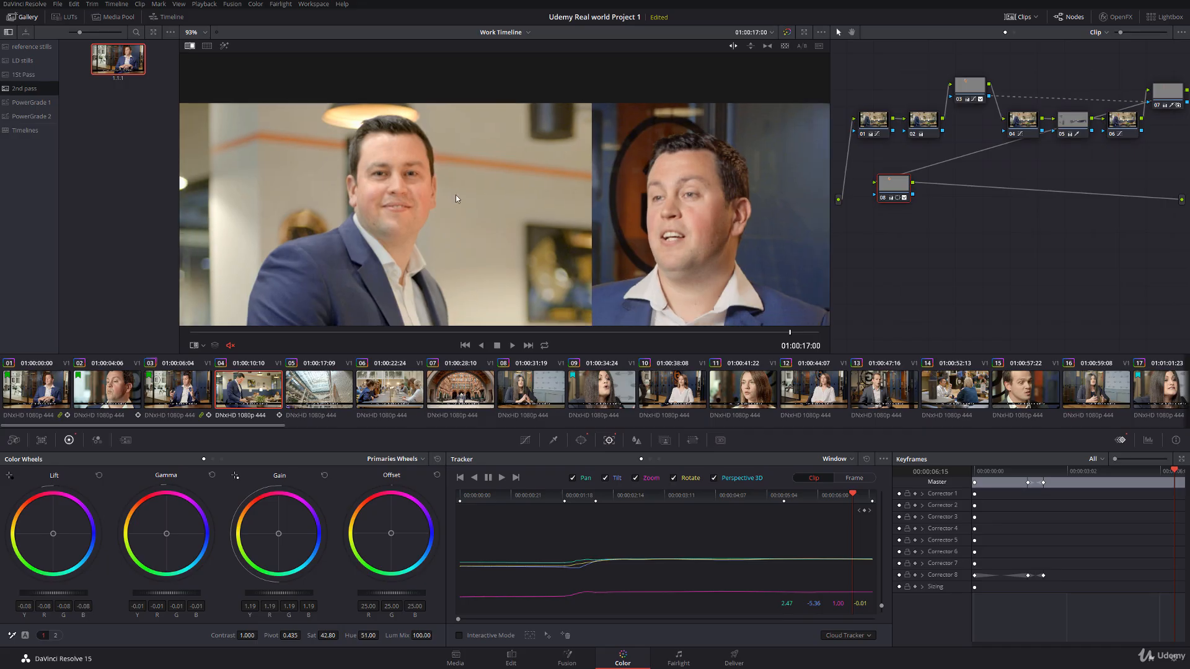
right_click(509, 198)
click(534, 257)
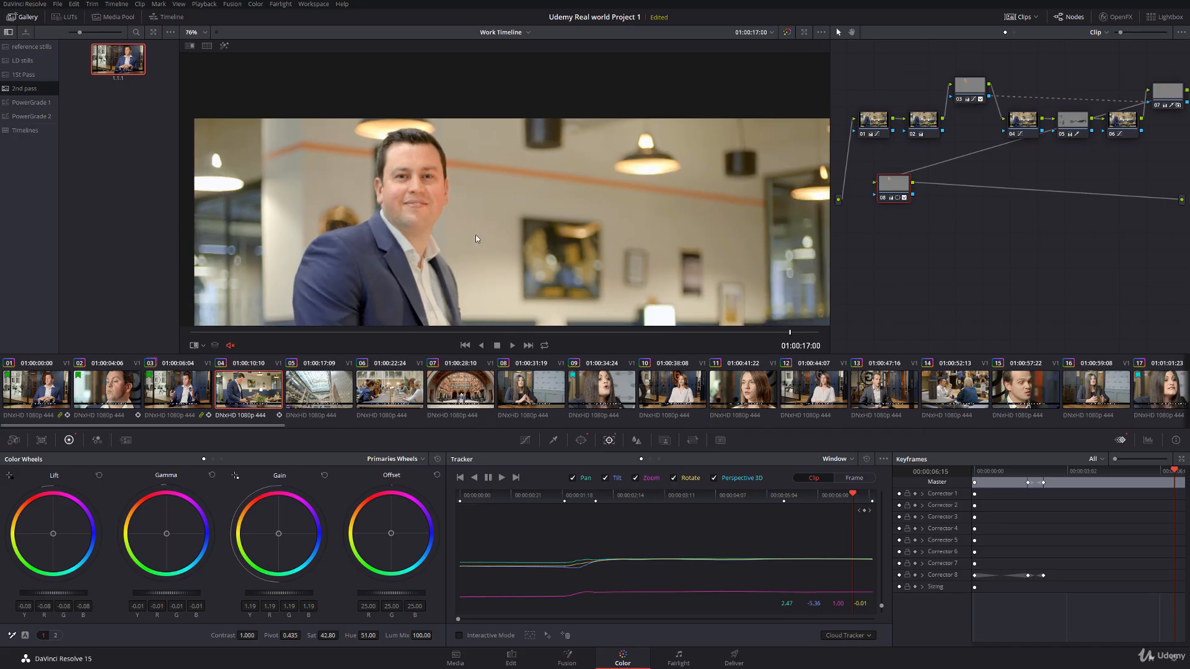
mouse_move(463, 182)
mouse_down()
mouse_move(409, 97)
mouse_move(451, 188)
mouse_up()
scroll(454, 176, down, 1)
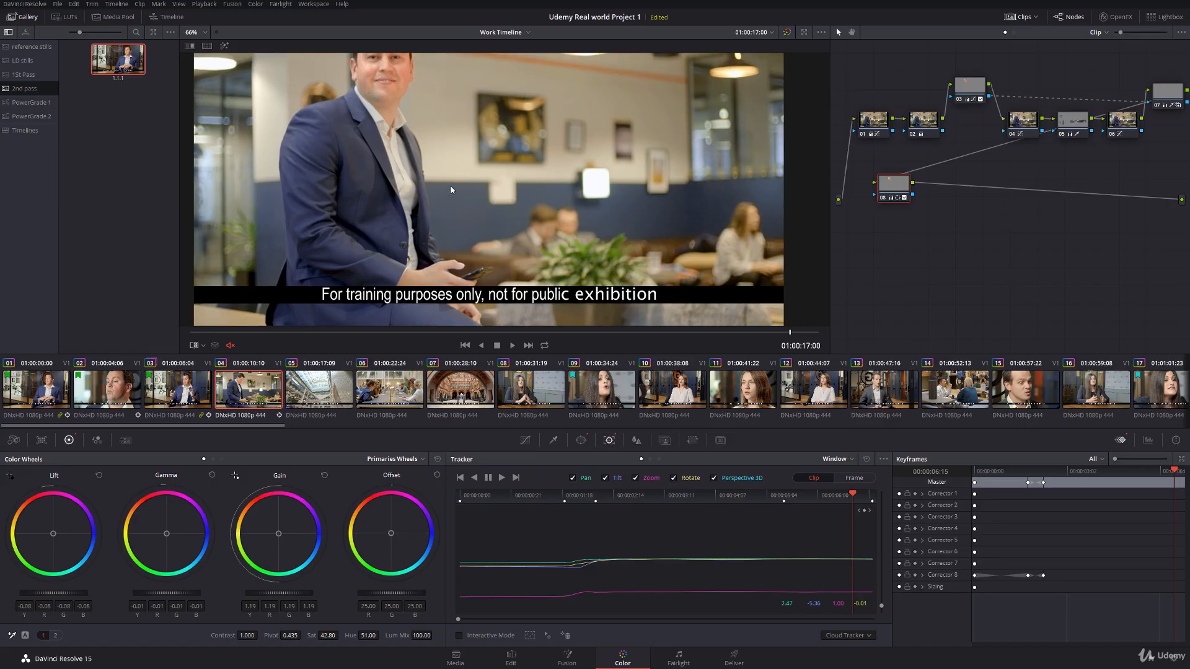
Step: Play from clip 03 into clip 04 full screen to compare the man's skin tone between the shots
click(169, 399)
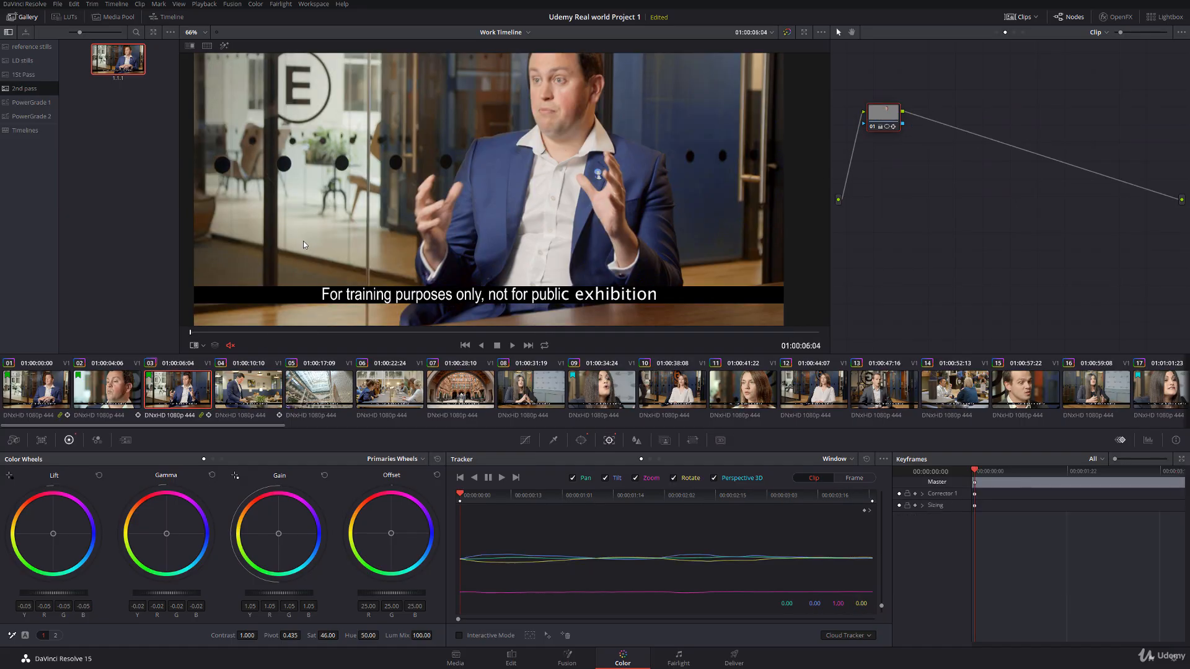
key(ctrl+f)
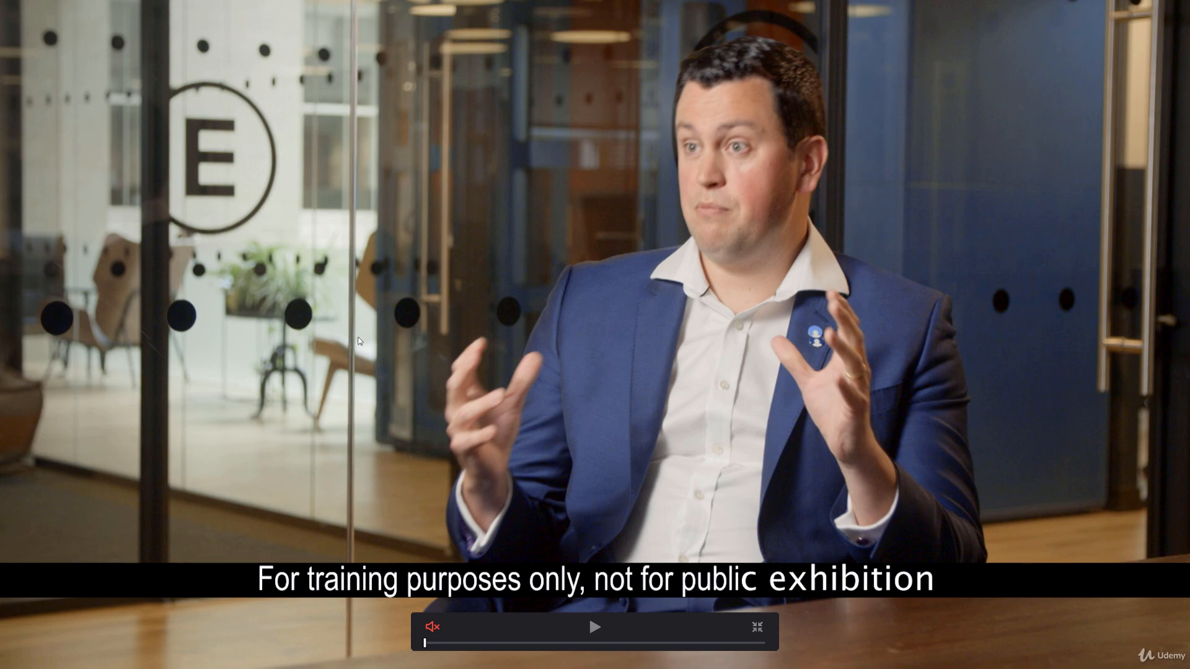
key(space)
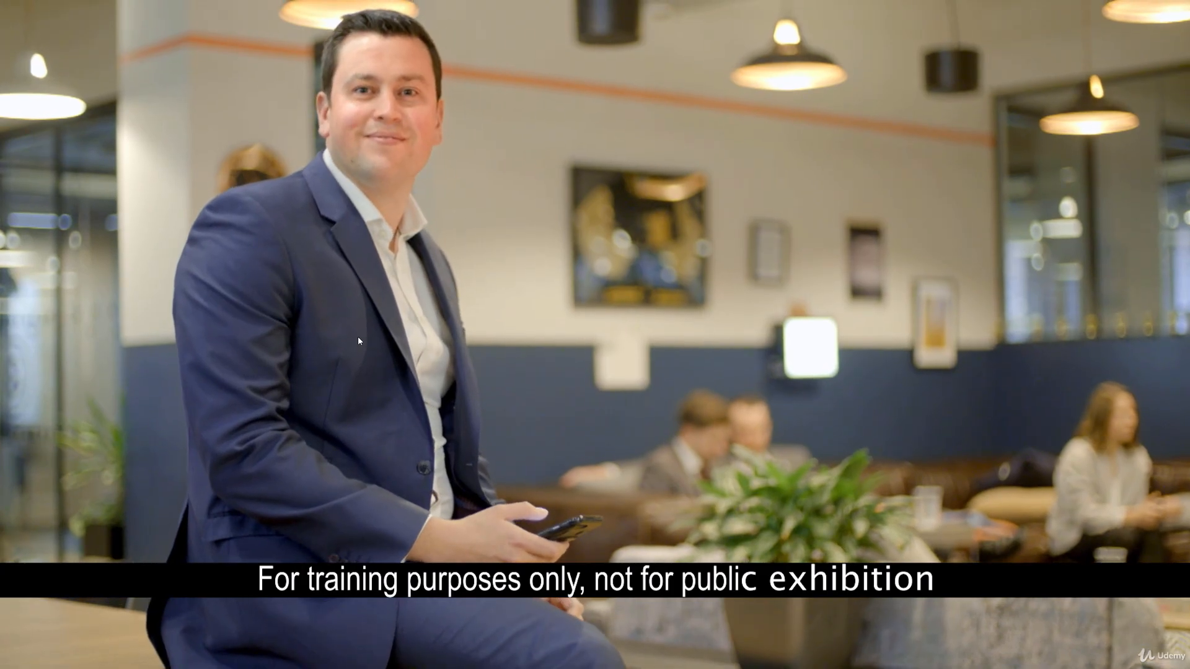
key(Escape)
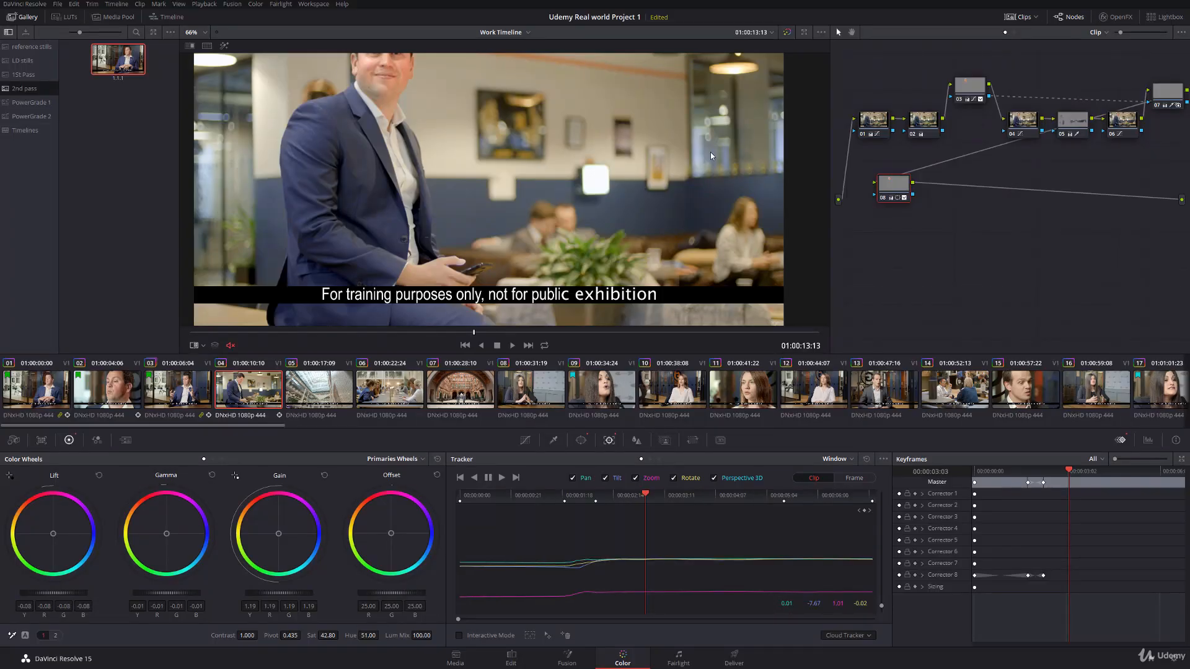
Step: Compare clip 04 full screen with its grades bypassed and enabled, and return to the viewer with the whole frame fitted
key(ctrl+f)
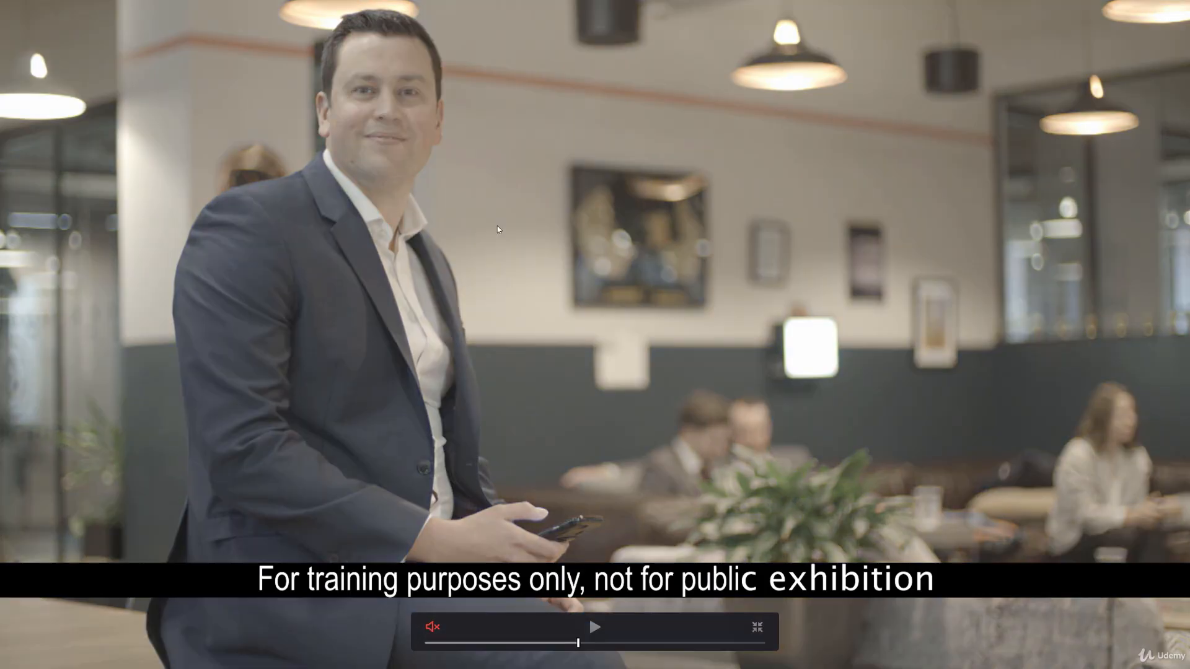
key(space)
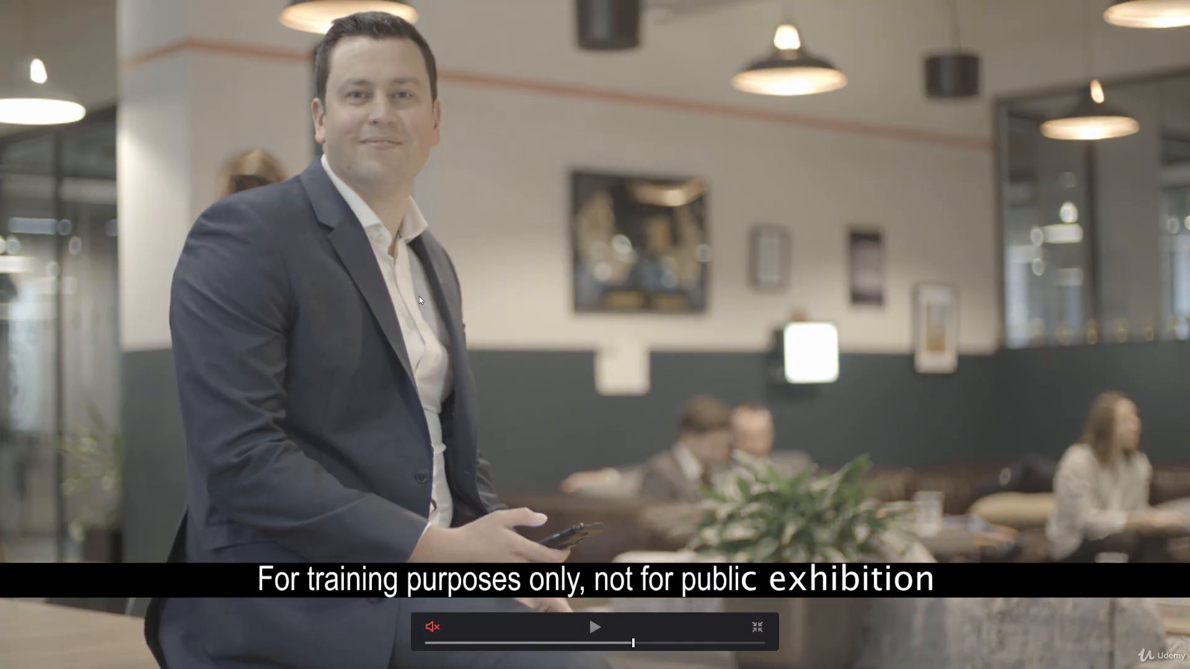
key(shift+d)
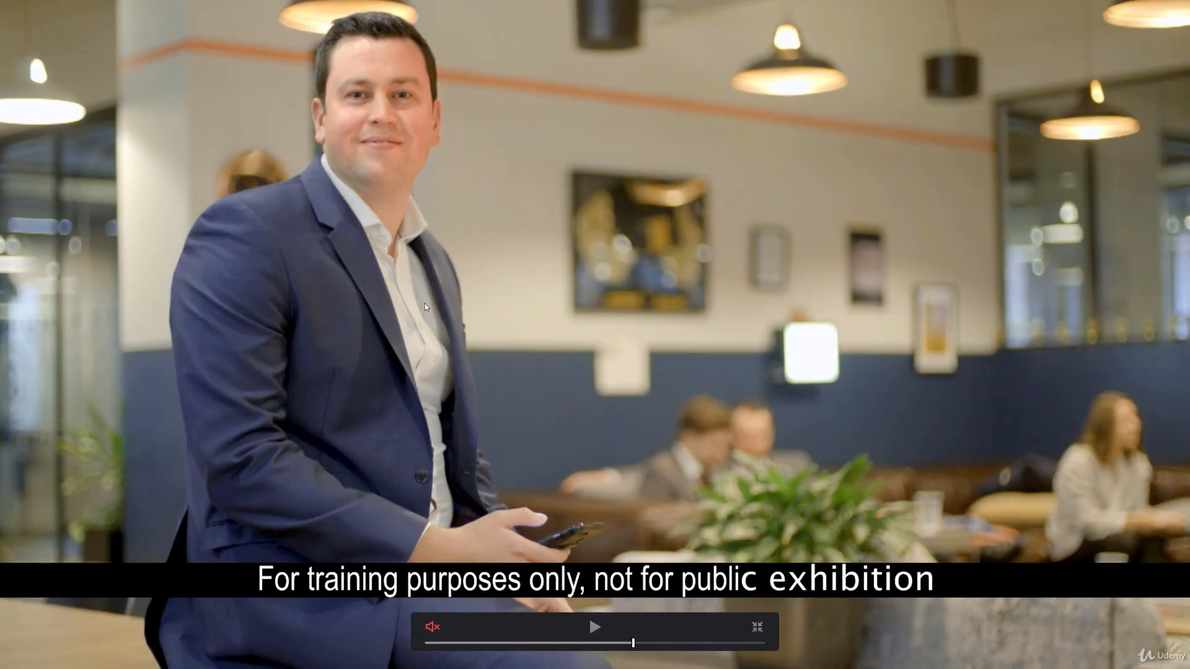
key(ctrl+f)
key(alt+f)
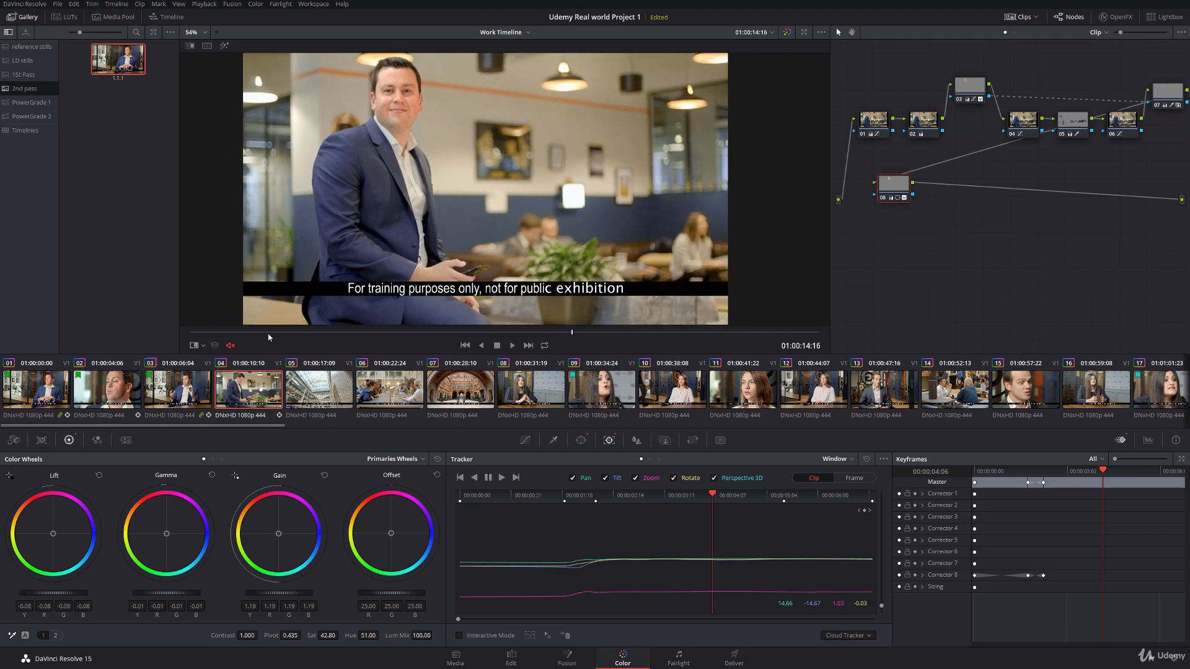
Step: Flag clip 04 green and scrub through it to its last frame
right_click(257, 393)
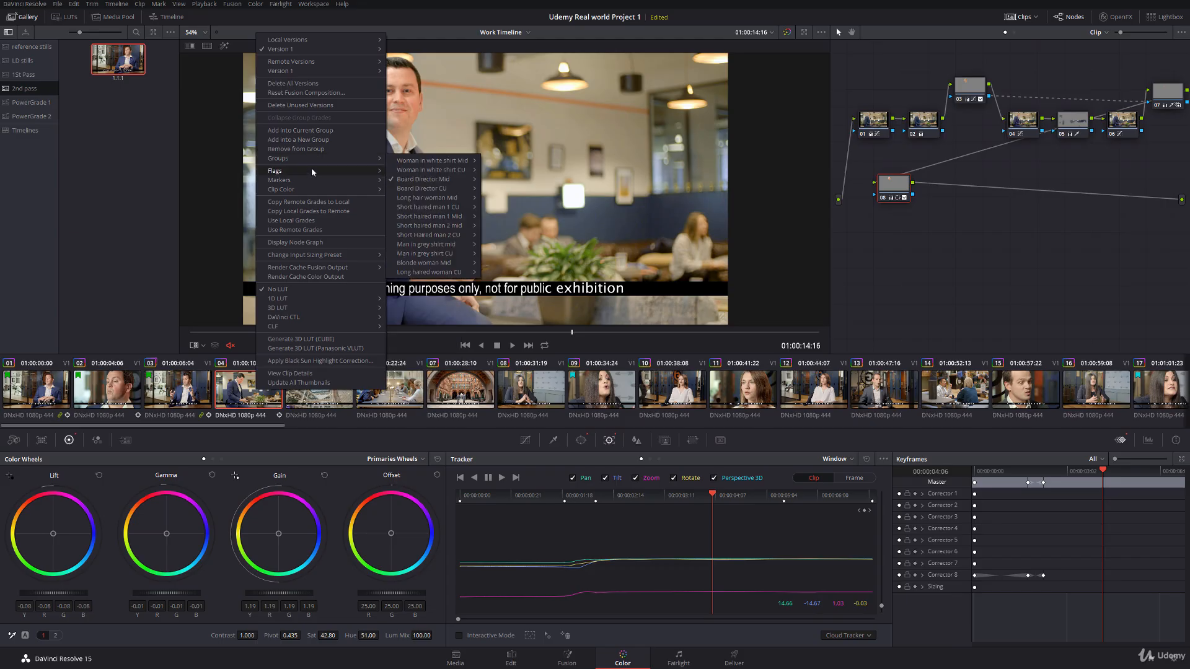
click(422, 211)
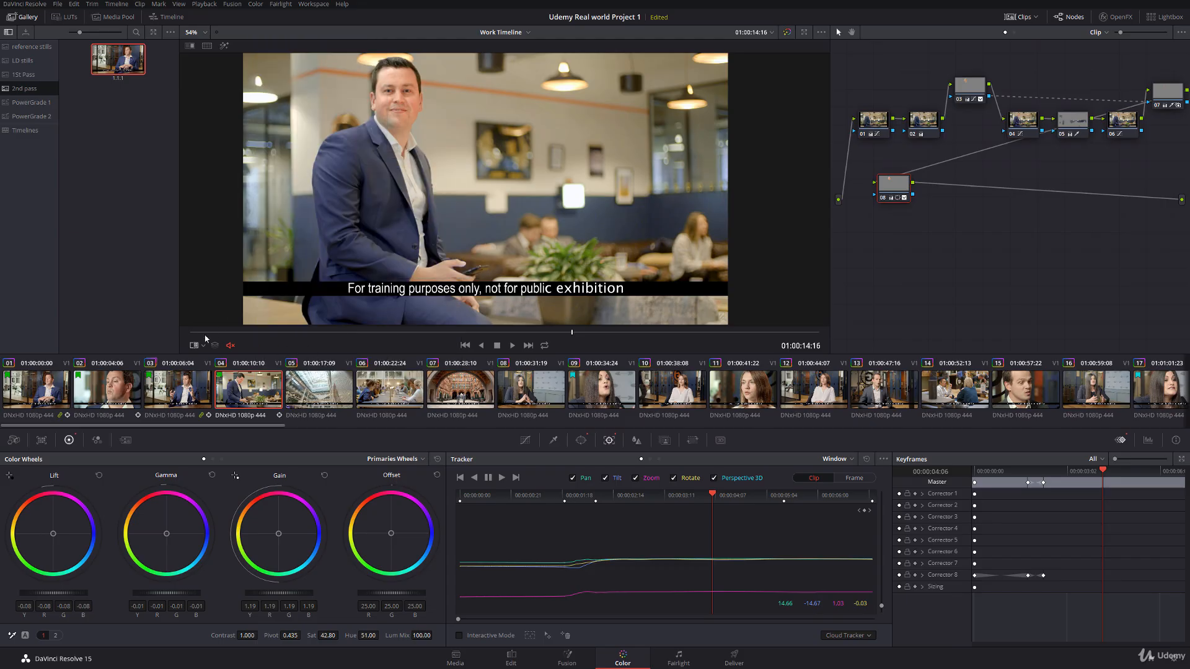
drag(206, 333, 503, 333)
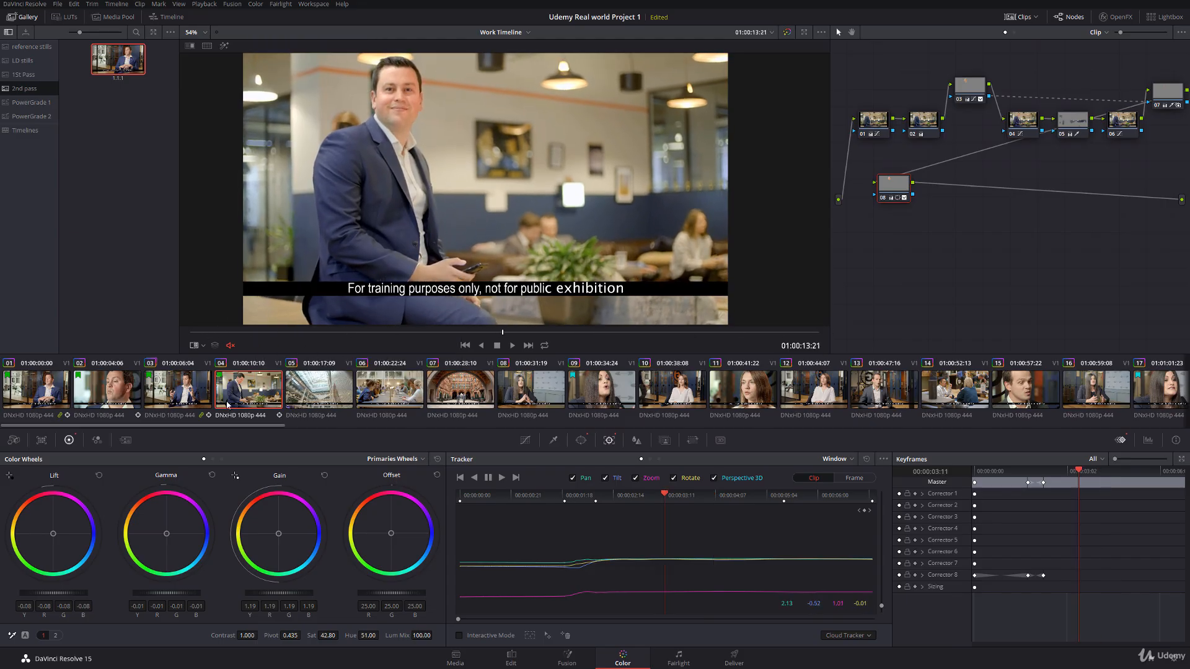
click(202, 401)
click(233, 396)
drag(191, 333, 816, 333)
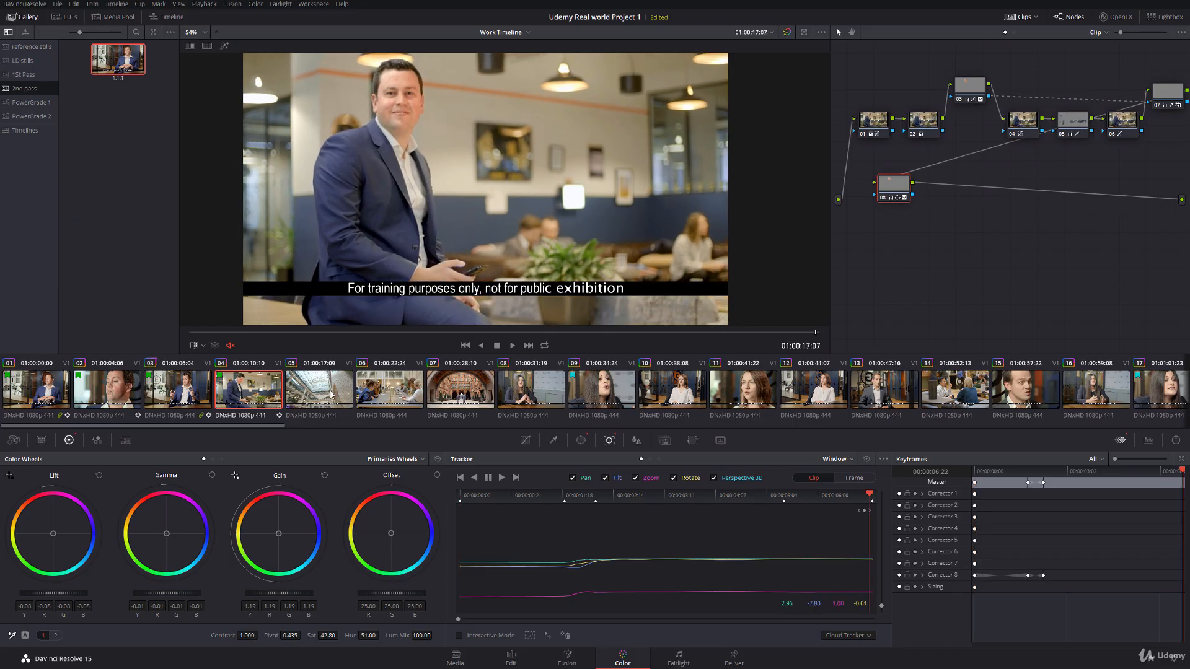
Step: Park clip 05 at 01:00:21:24 and isolate the luma channel of node 01's custom curve for editing
click(330, 395)
click(511, 334)
drag(532, 335, 711, 332)
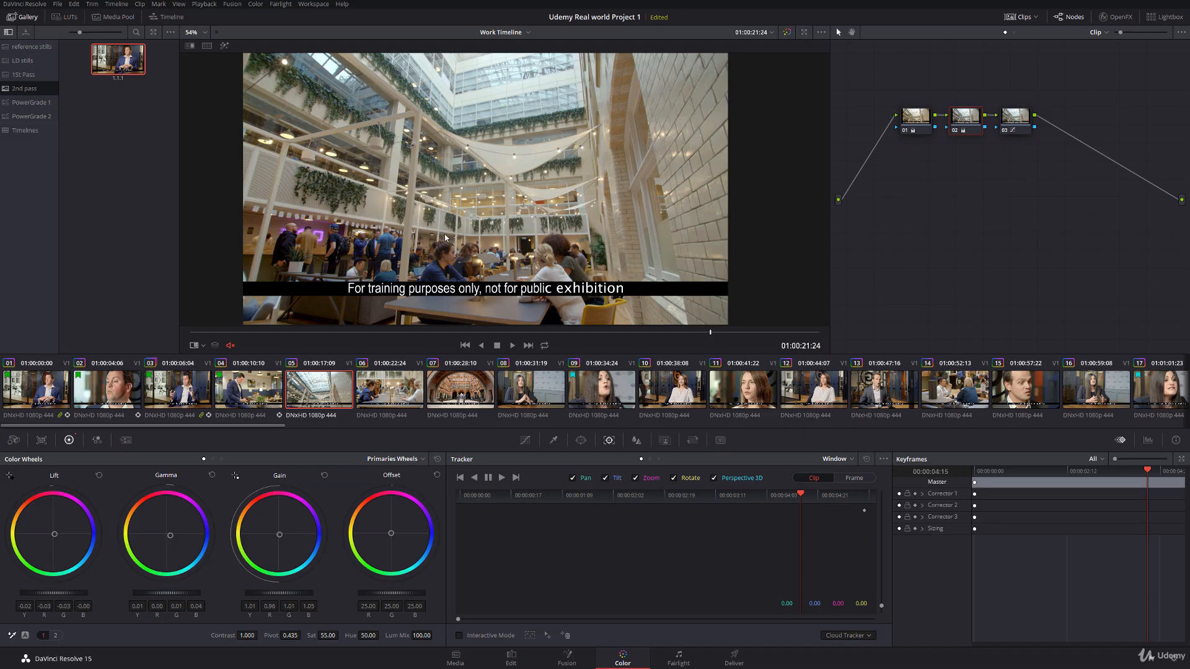
scroll(444, 233, up, 2)
scroll(392, 223, down, 1)
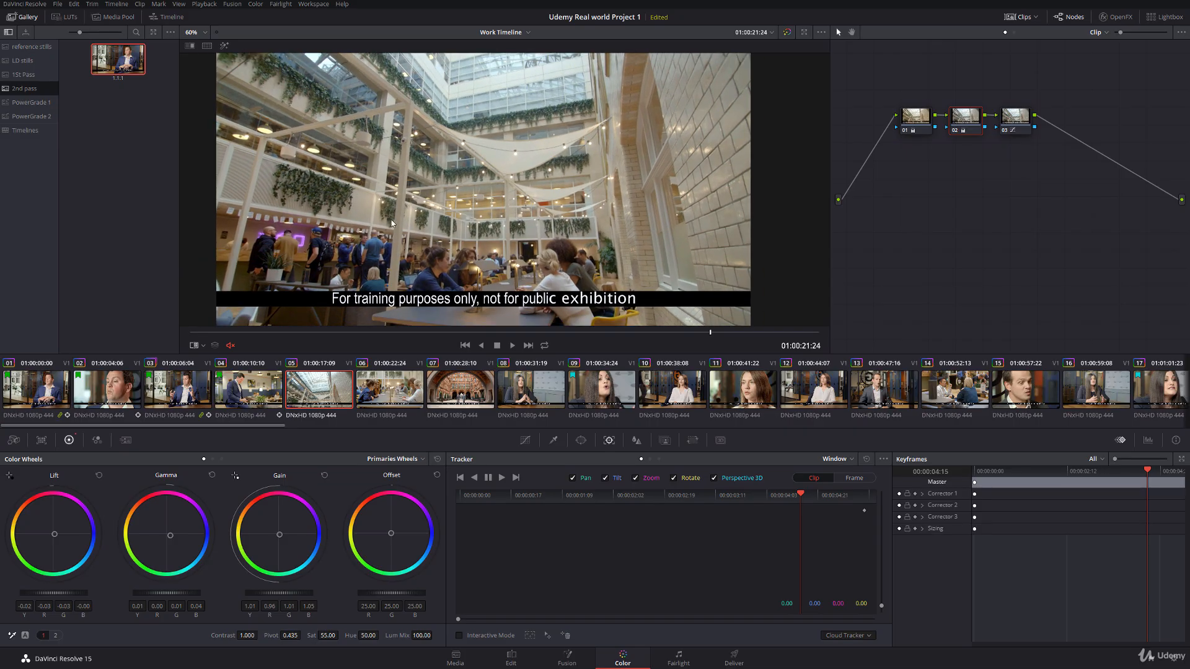
click(525, 440)
click(915, 114)
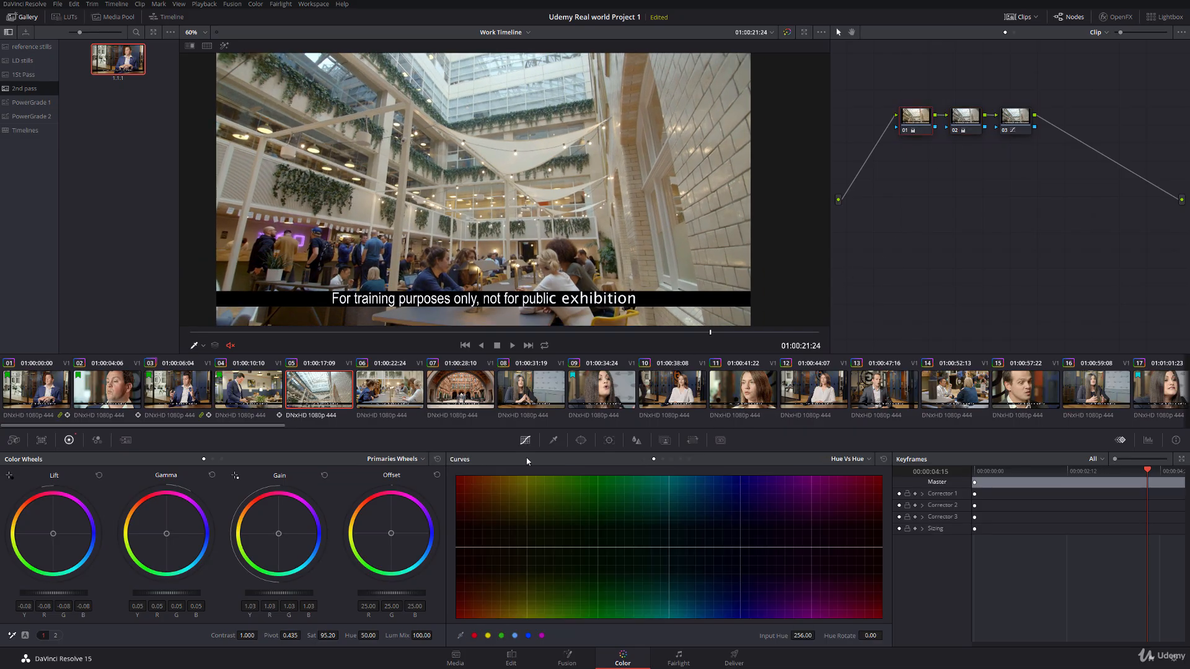
click(646, 459)
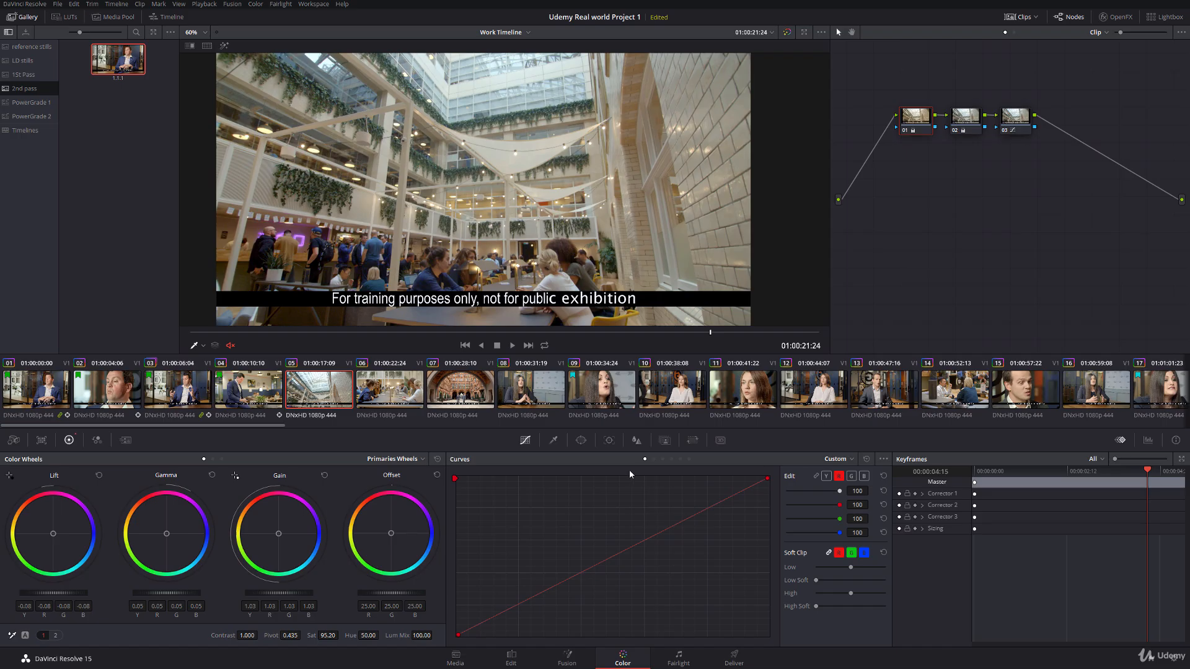
click(826, 476)
Step: Try deepening clip 05's shadows with a low control point on the luma curve, using the RGB parade scope as reference
click(489, 623)
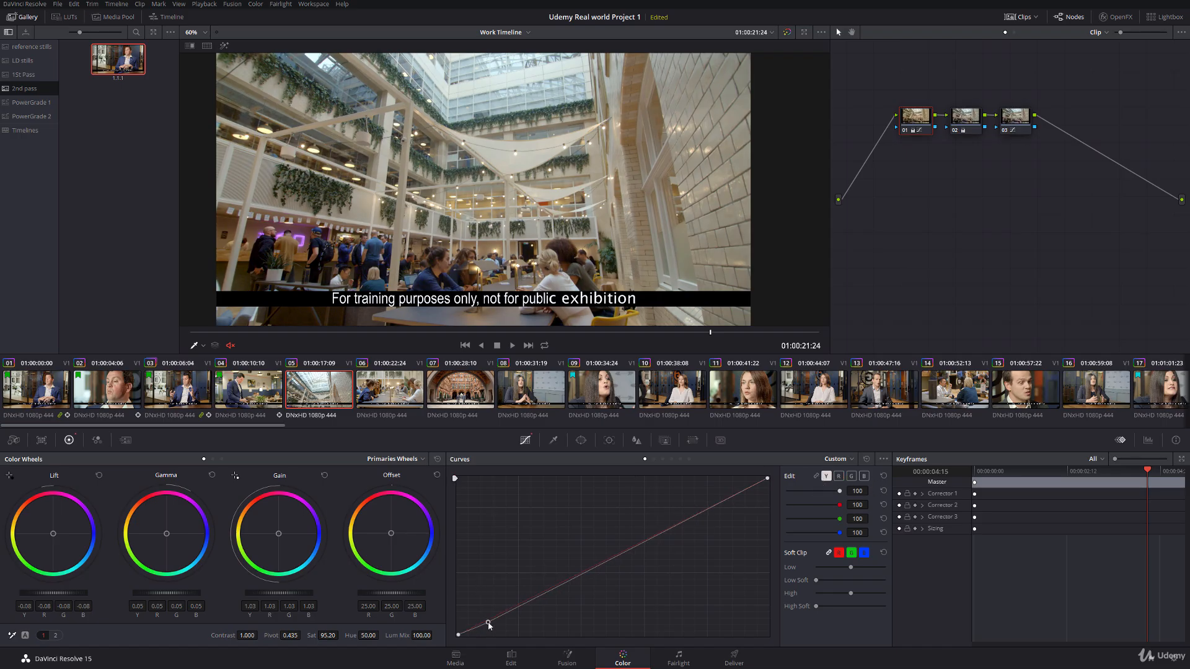
click(1148, 440)
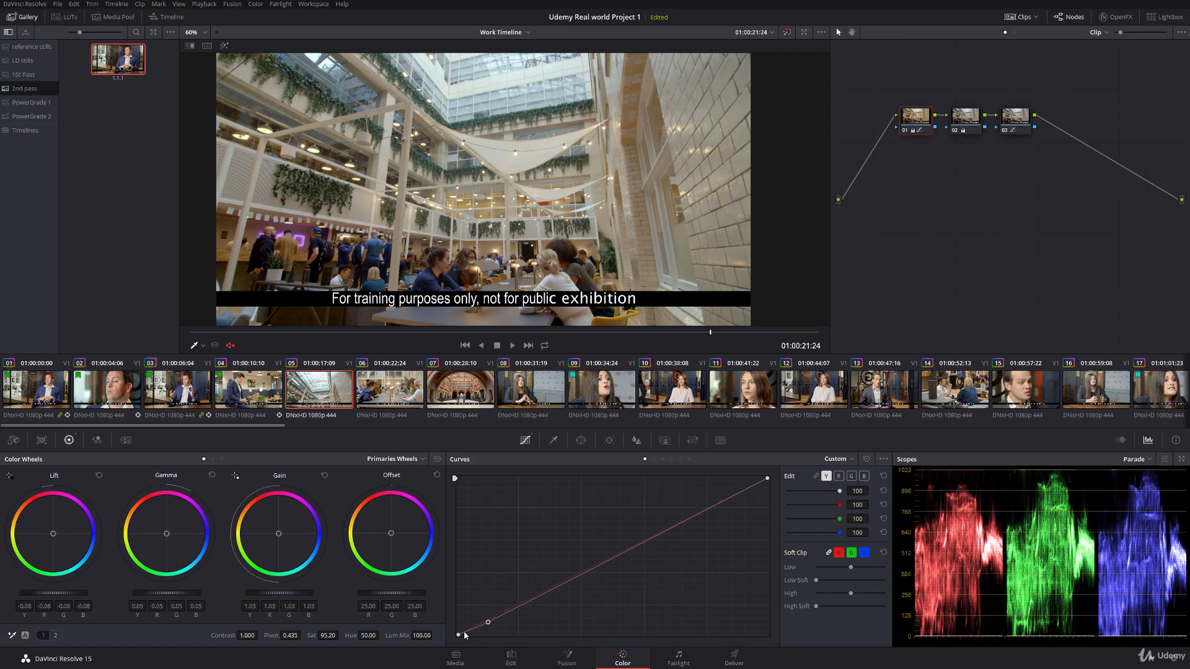
drag(490, 624, 497, 627)
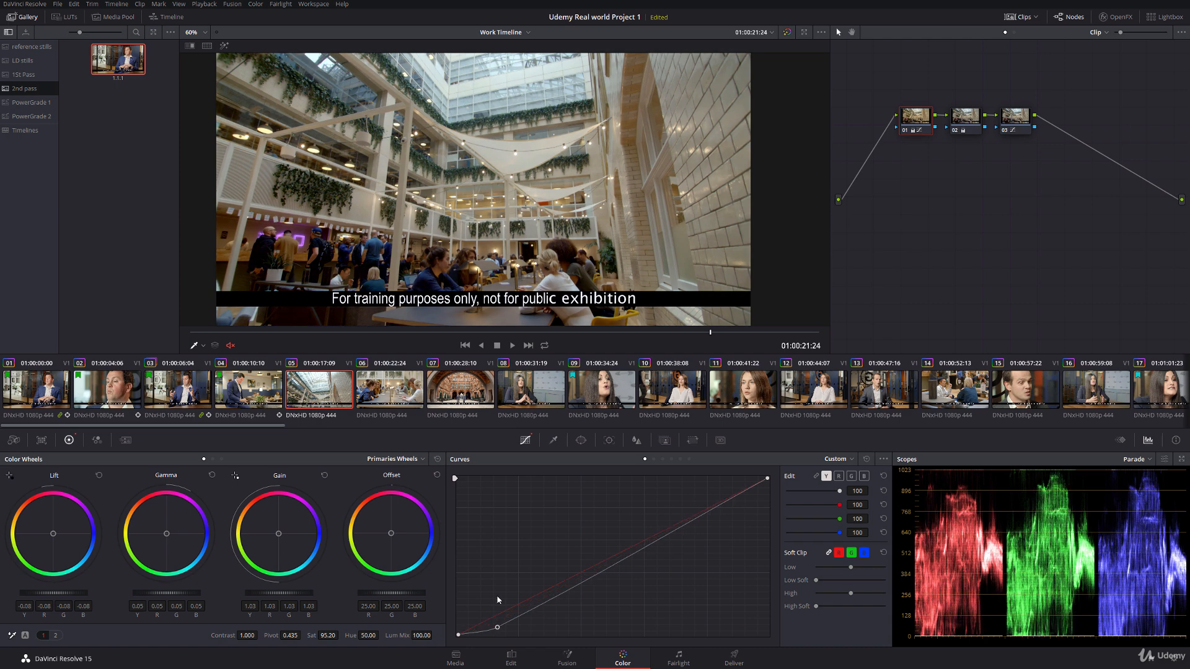
right_click(498, 627)
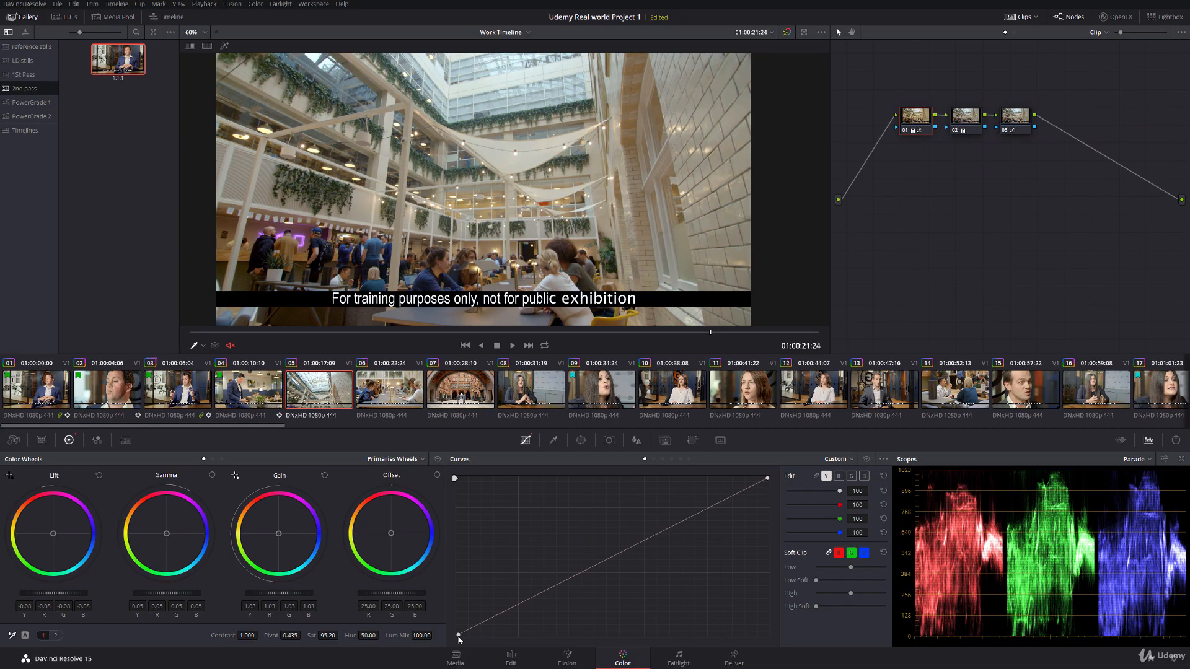
Step: Shift the luma curve's black point slightly inward along the base and add a control point at the middle of the curve
drag(458, 635, 468, 641)
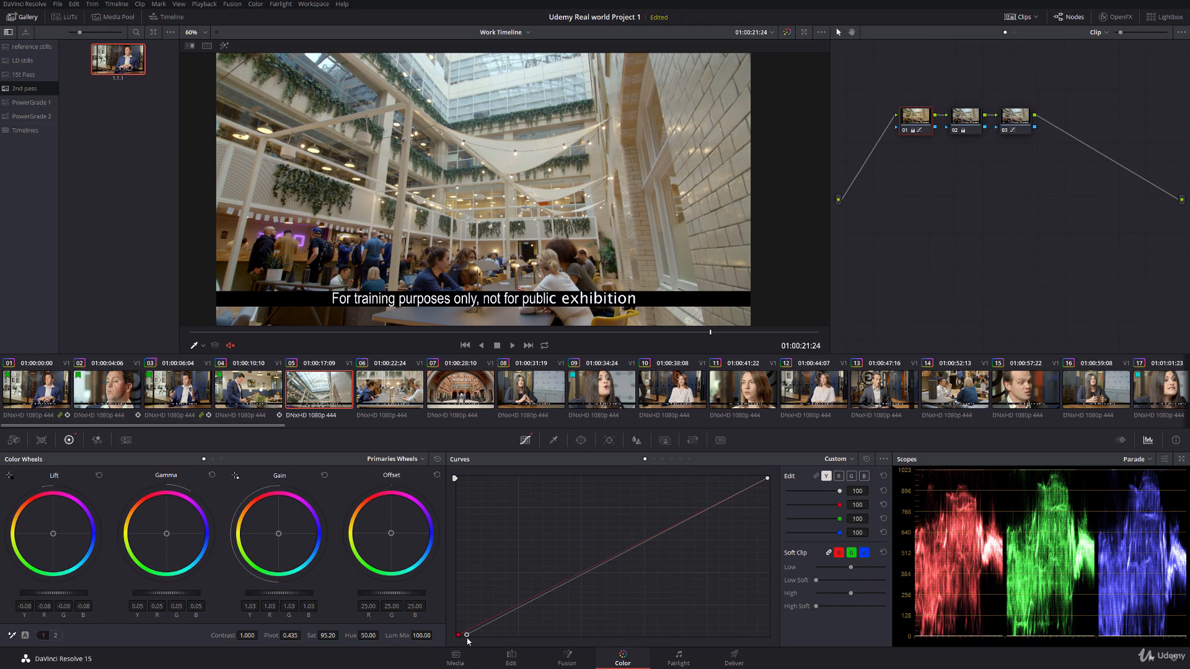
click(612, 557)
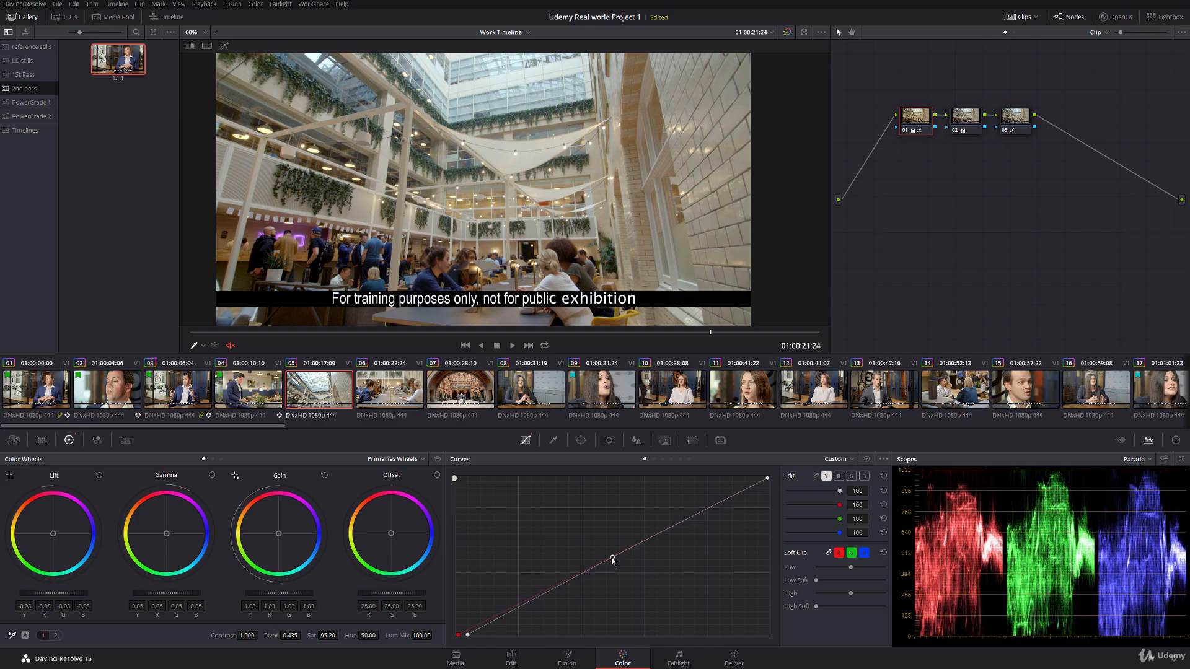
Step: Return to clip 04 and set node 08's saturation to 39.00
click(255, 390)
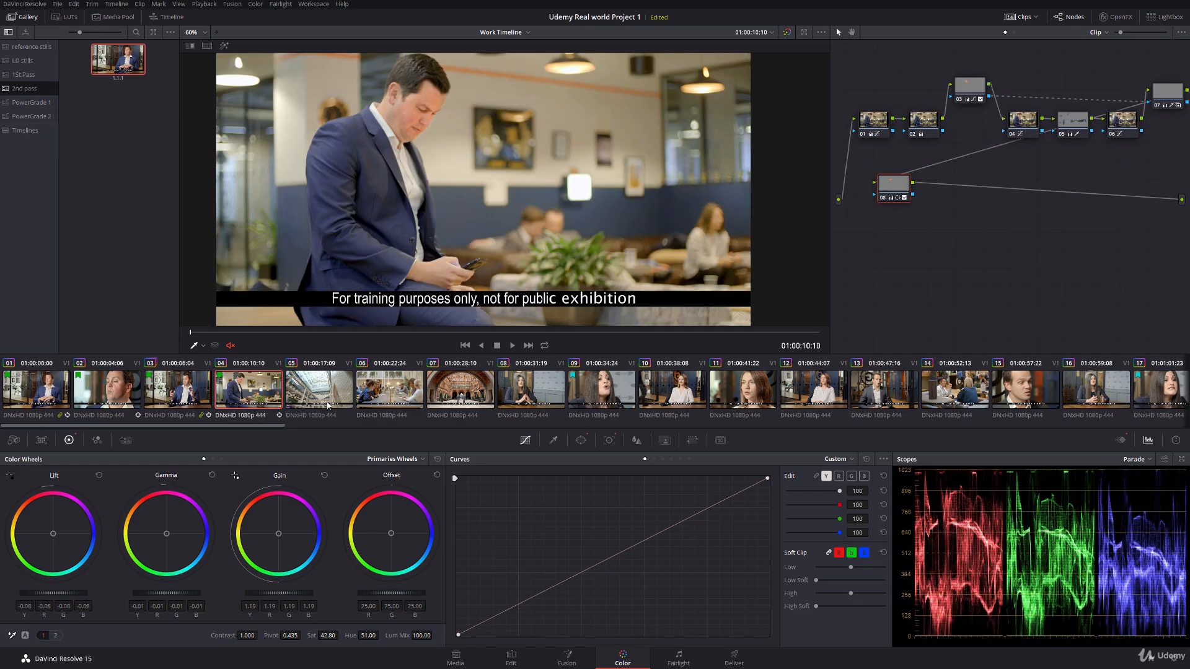
key(space)
key(space)
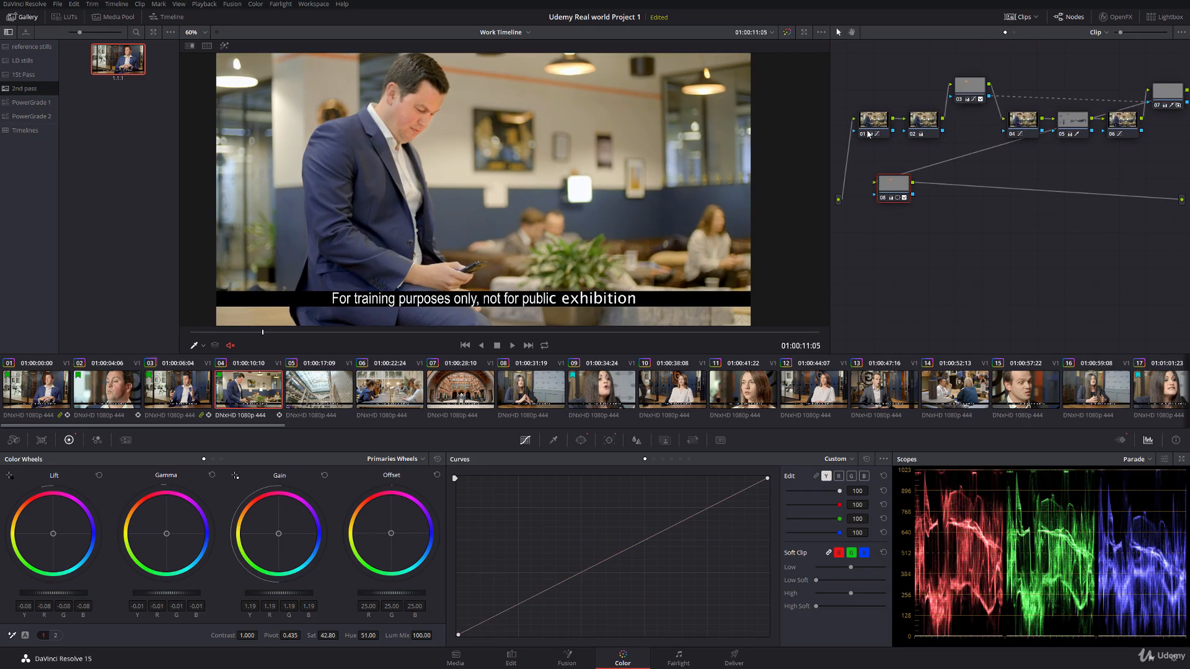
drag(905, 191, 906, 193)
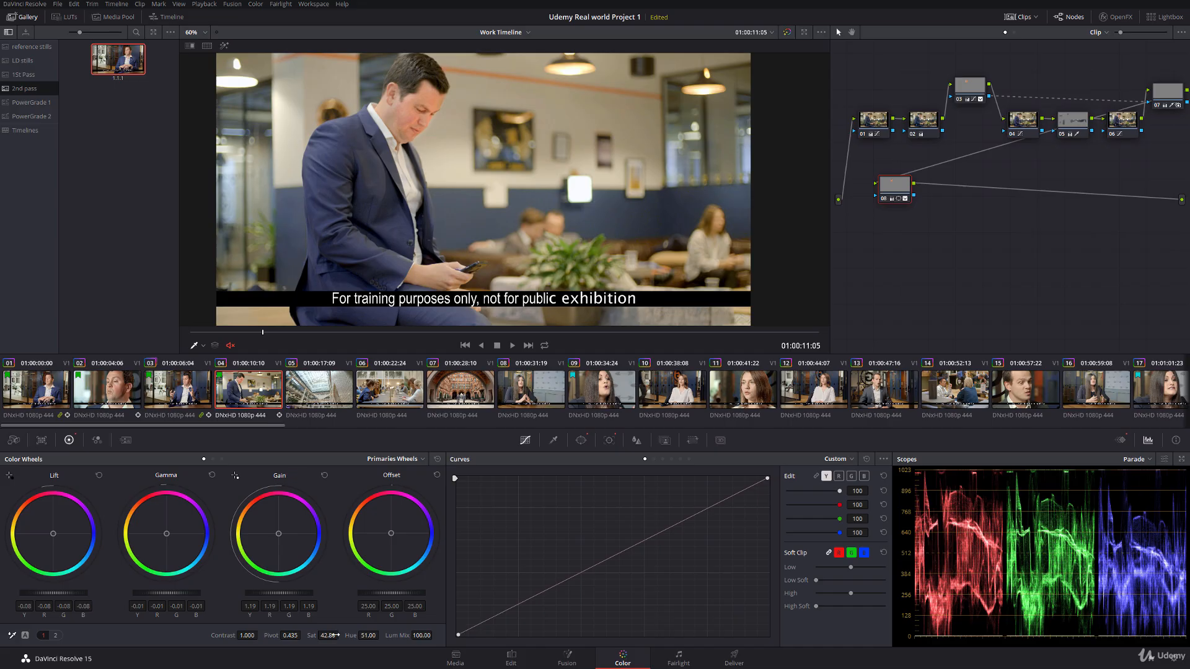
Step: Play clip 04 from its start to review the face correction, and park it at 01:00:12:11
drag(261, 332, 130, 312)
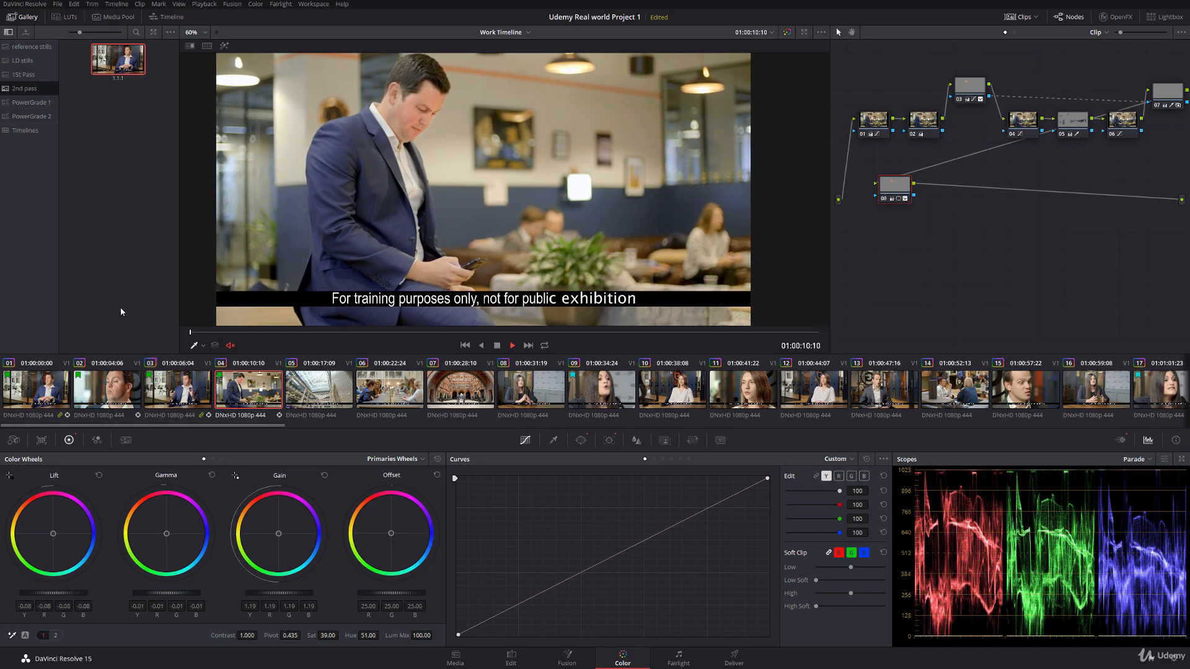
key(space)
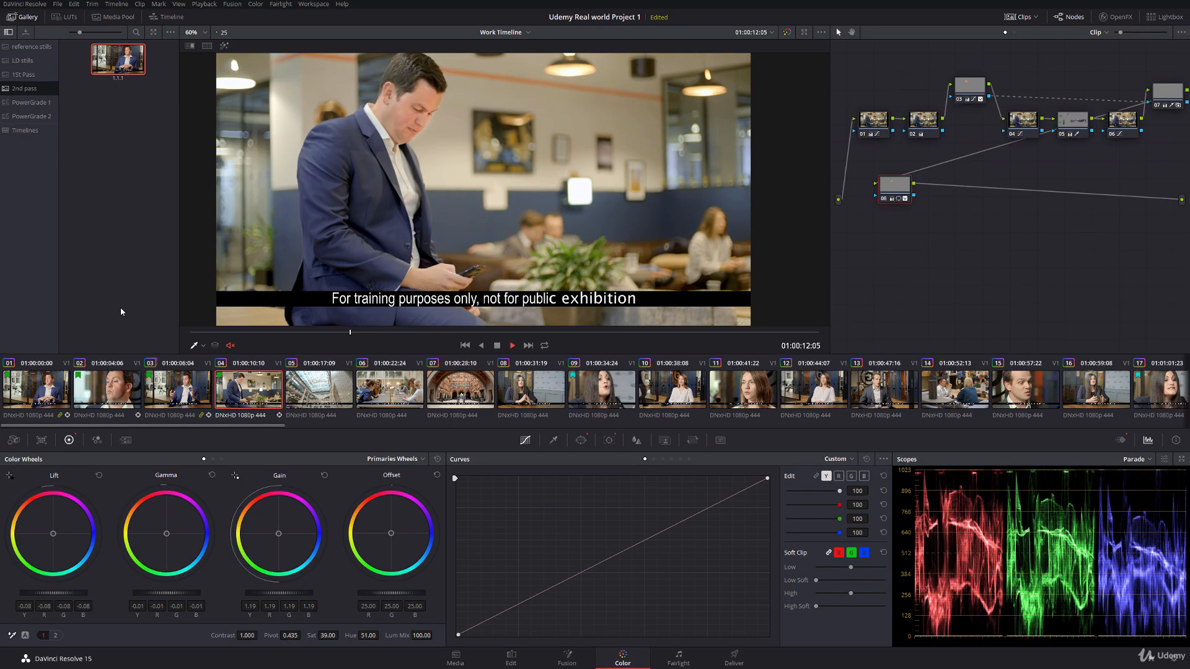
key(space)
drag(429, 333, 377, 333)
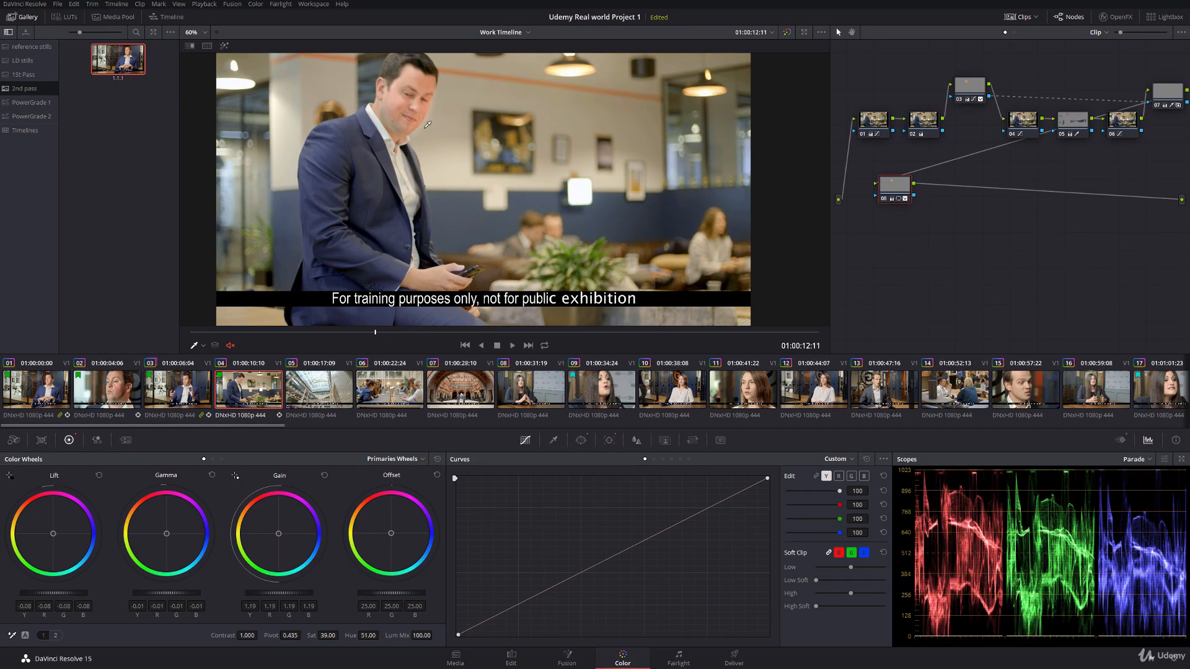
Step: Show node 08's keyframes and Power Window overlay, and recentre the circular window on the man's face at 01:00:12:11
scroll(428, 124, up, 6)
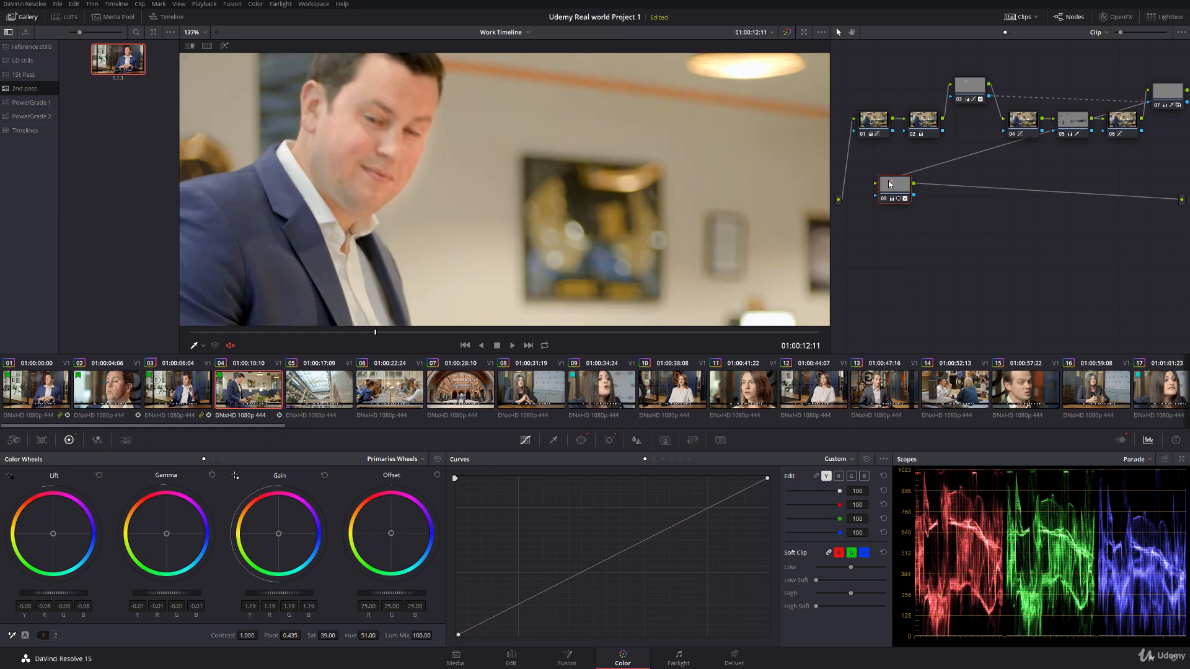
drag(890, 184, 879, 185)
click(1121, 440)
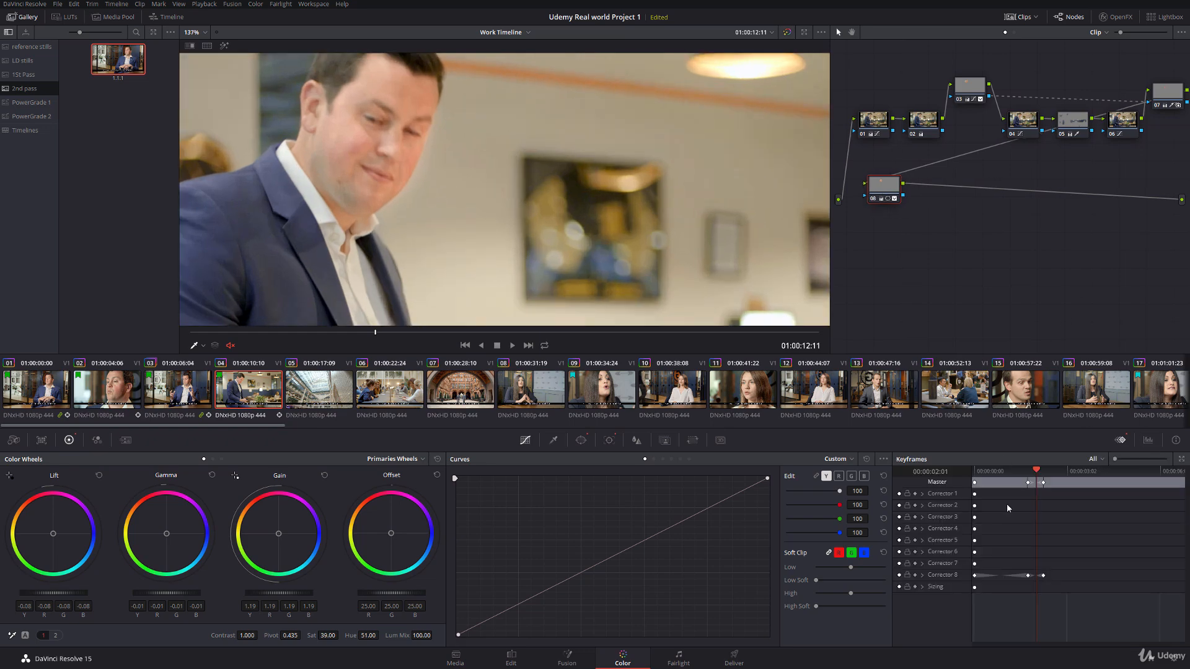
click(922, 575)
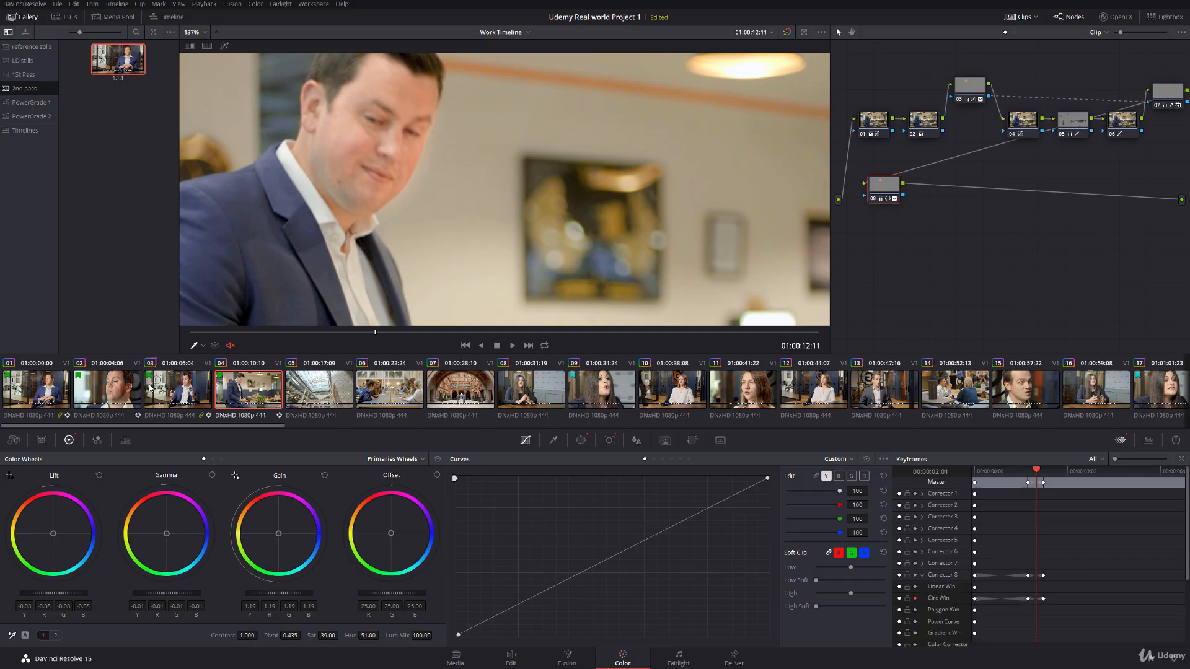
click(196, 348)
click(223, 375)
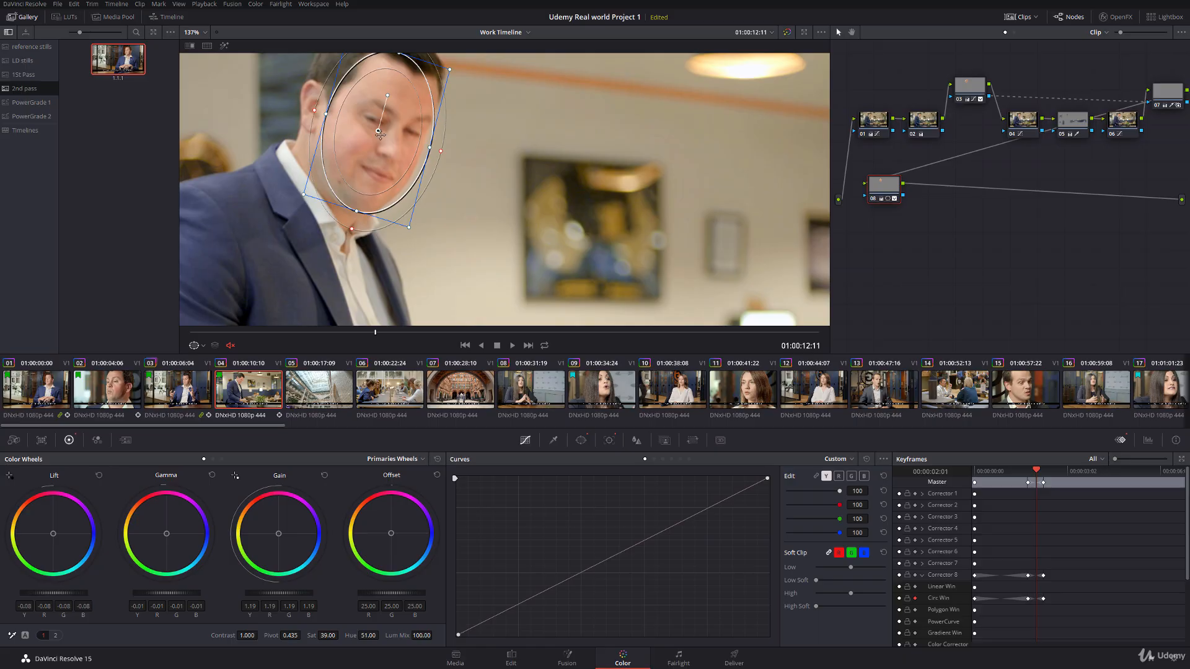
drag(377, 130, 370, 126)
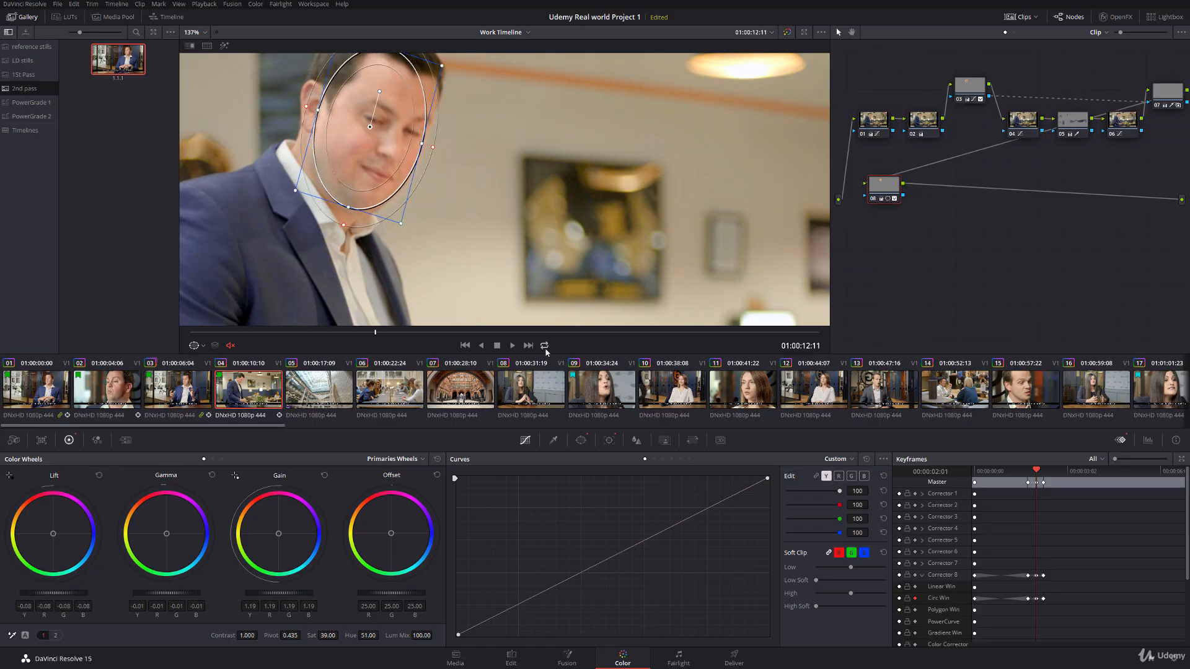
Step: Step back through the head turn and recentre node 08's window on the face around 01:00:12:06 and 01:00:12:04
key(Left)
key(Left)
key(Left)
key(Left)
key(Left)
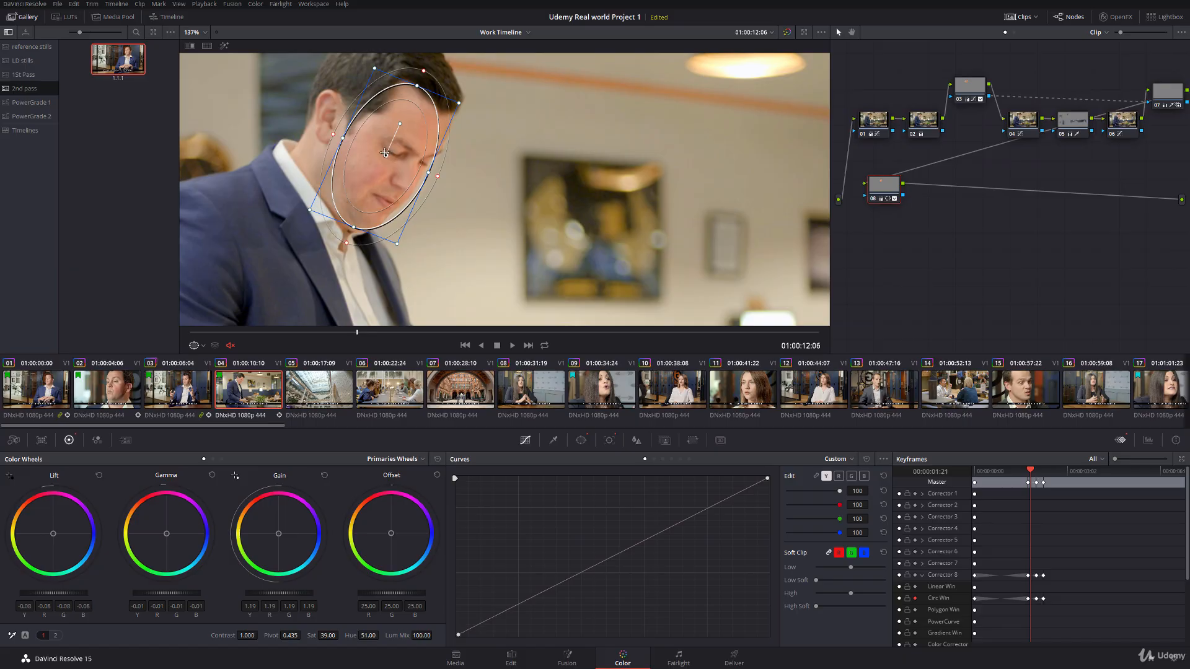
drag(385, 155, 380, 149)
key(Left)
key(Left)
key(Left)
key(Left)
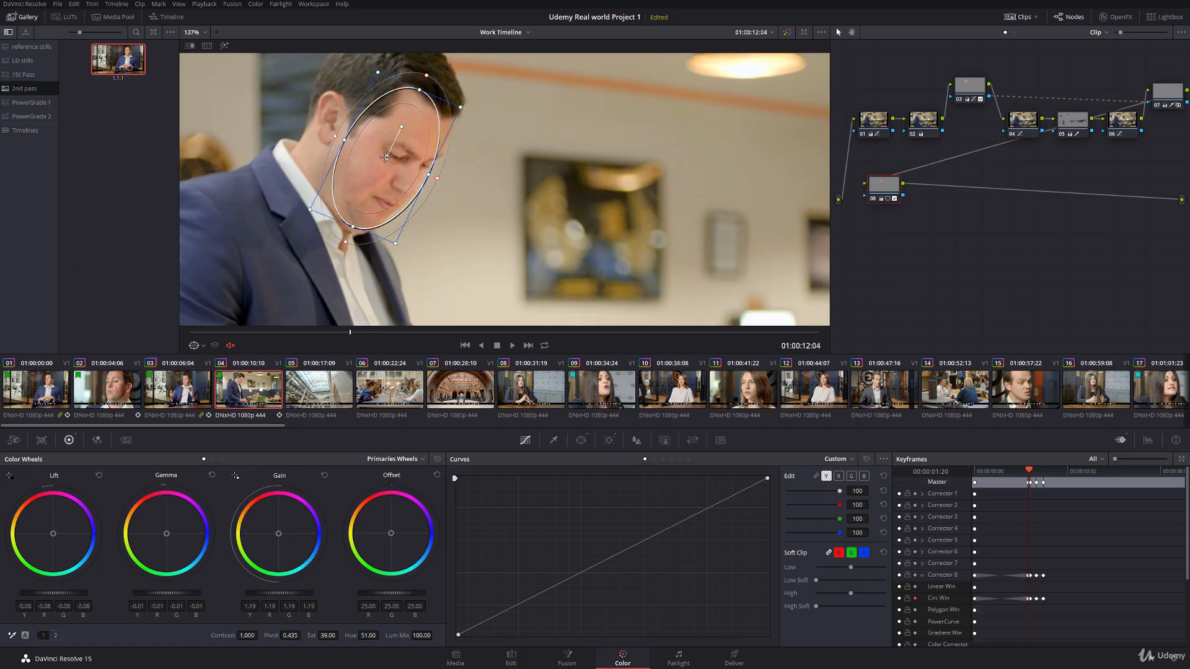
key(Right)
key(Right)
drag(388, 156, 385, 151)
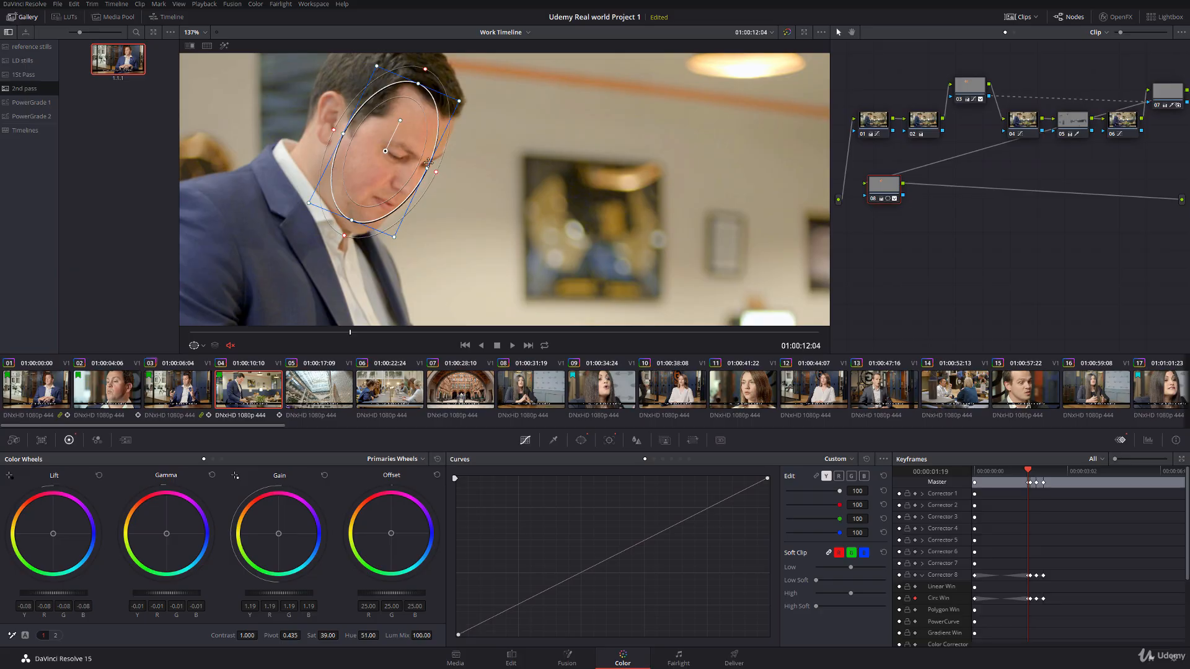
Step: Hide the window overlay, play clip 04 from near its start to check the face correction, and park it at 01:00:12:14
mouse_move(1029, 473)
mouse_down()
mouse_move(972, 474)
mouse_move(1044, 480)
mouse_up()
click(203, 346)
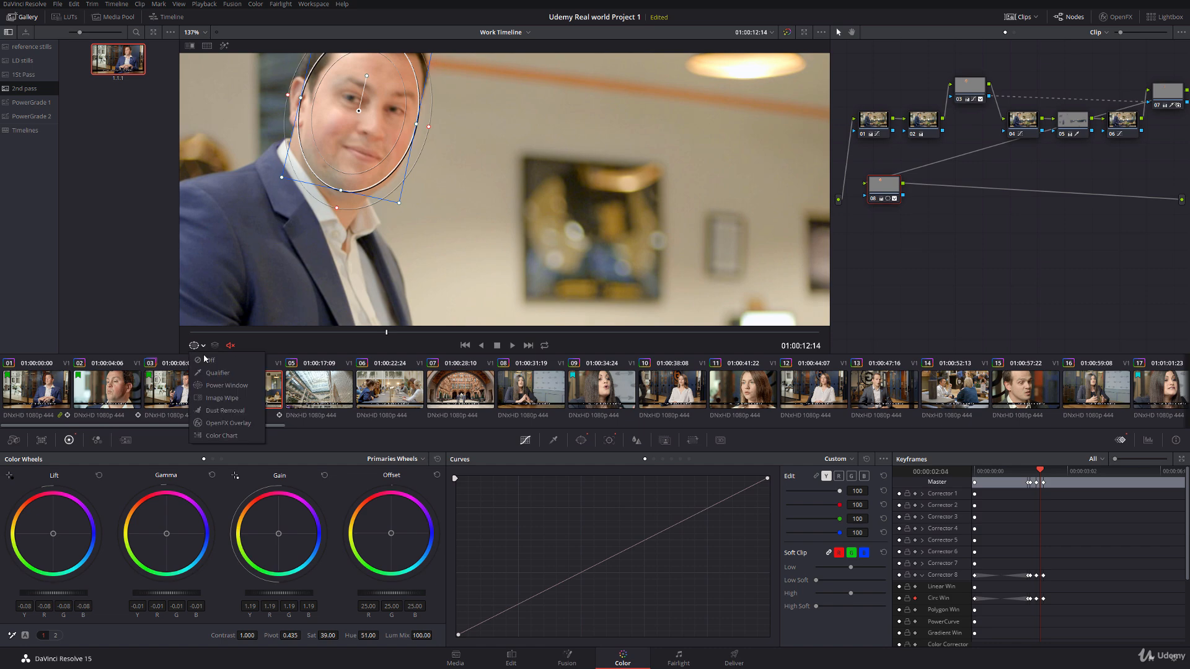
click(212, 359)
drag(262, 233, 300, 265)
click(199, 333)
key(space)
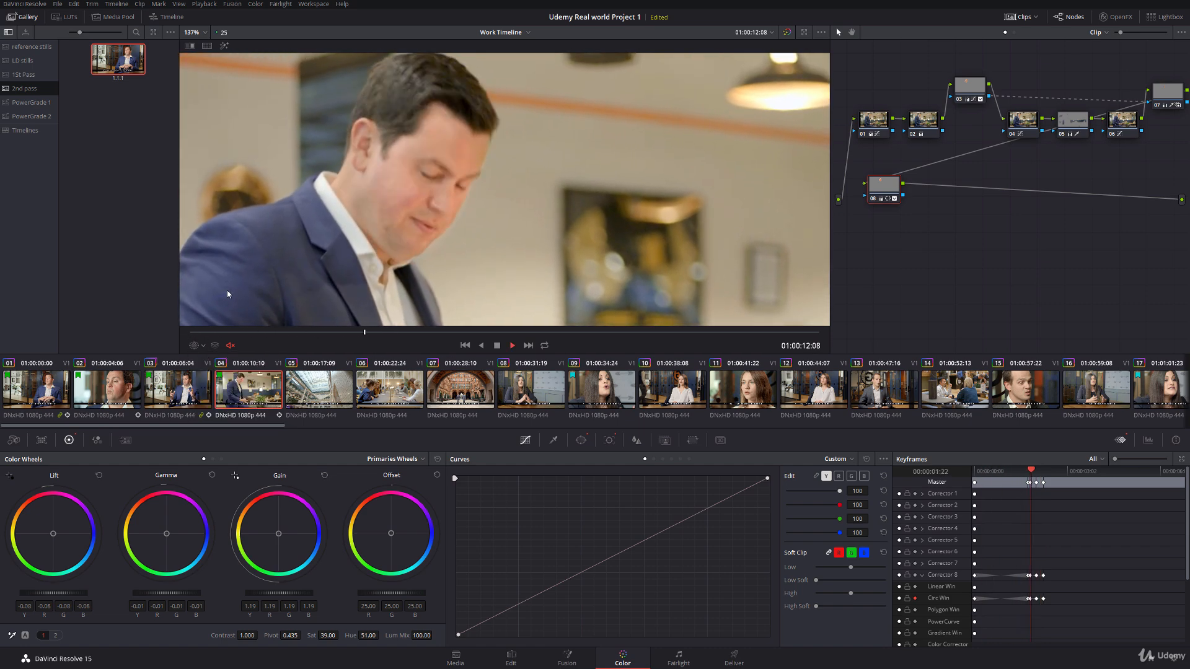
click(419, 333)
drag(419, 333, 387, 333)
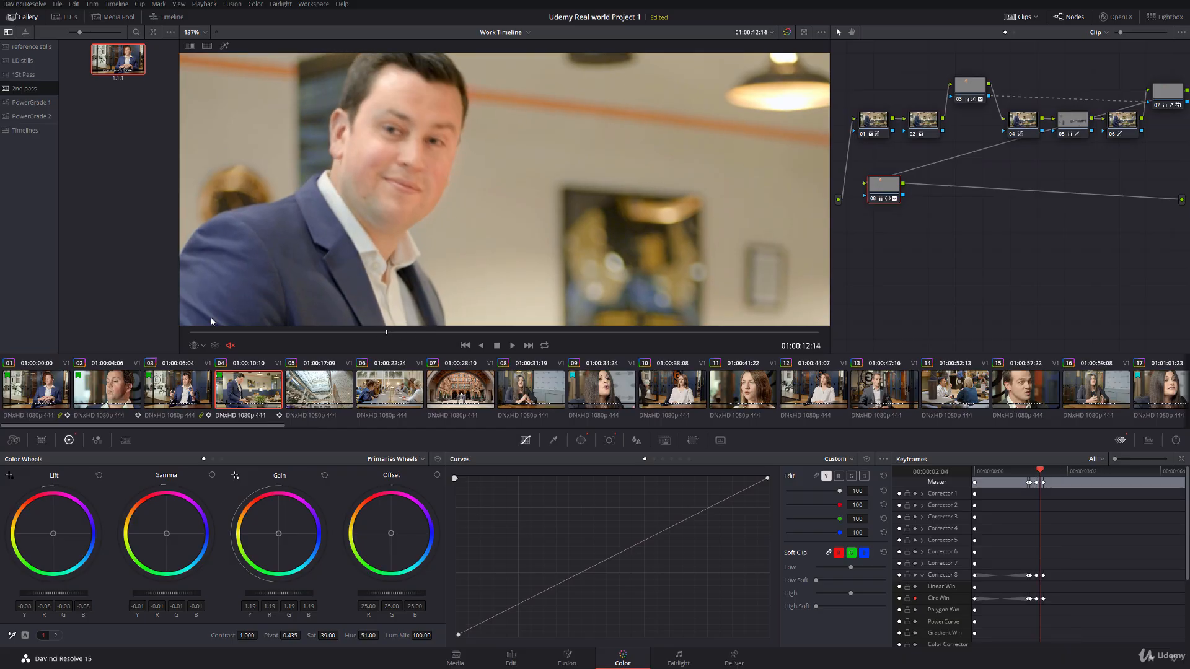
Step: Recentre node 08's circular window on the face at 01:00:12:13, and hide the overlay again at 01:00:12:14
click(202, 346)
click(222, 386)
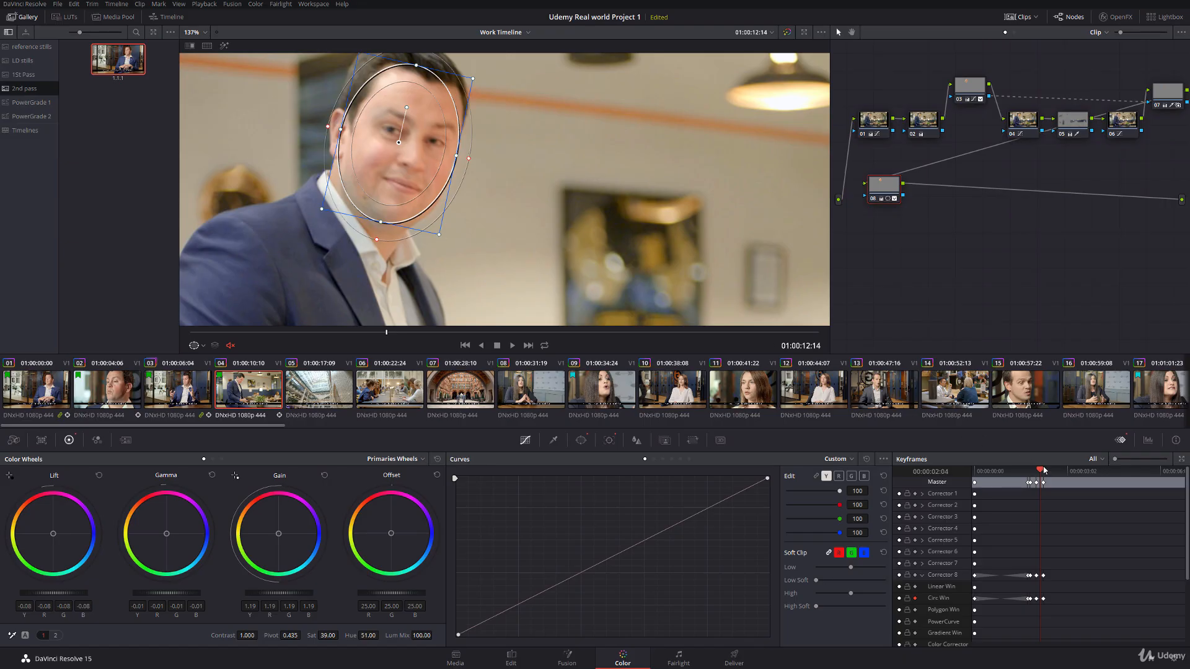
drag(1043, 472, 1042, 472)
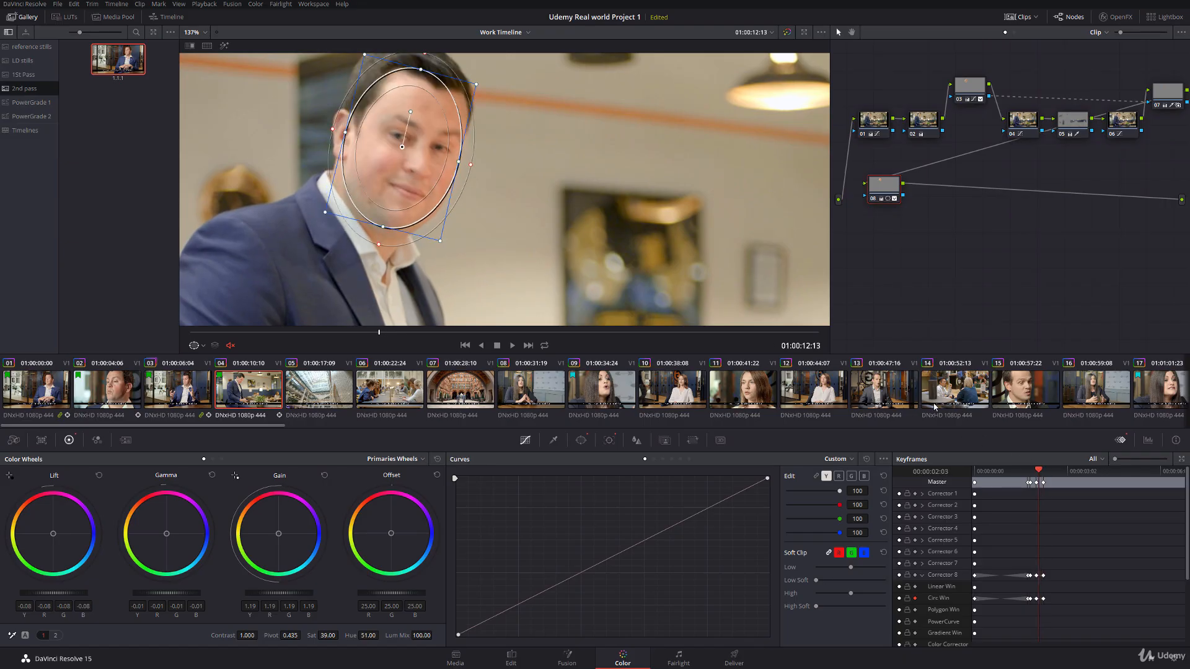
drag(403, 148, 398, 147)
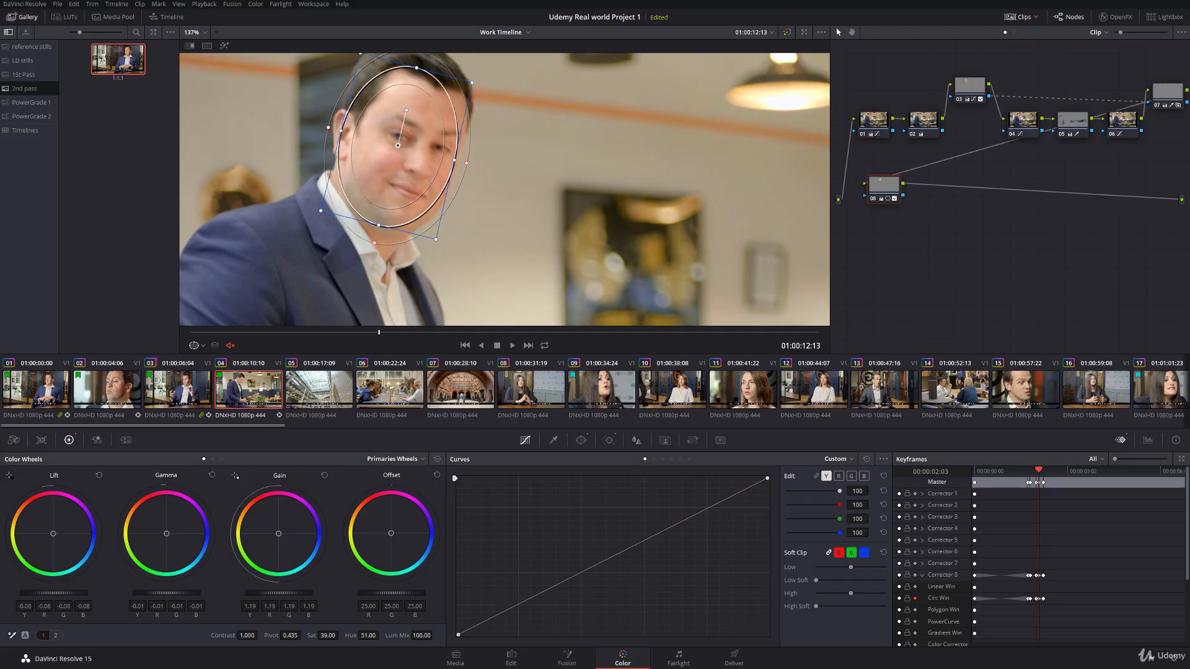
click(384, 332)
click(202, 346)
click(206, 362)
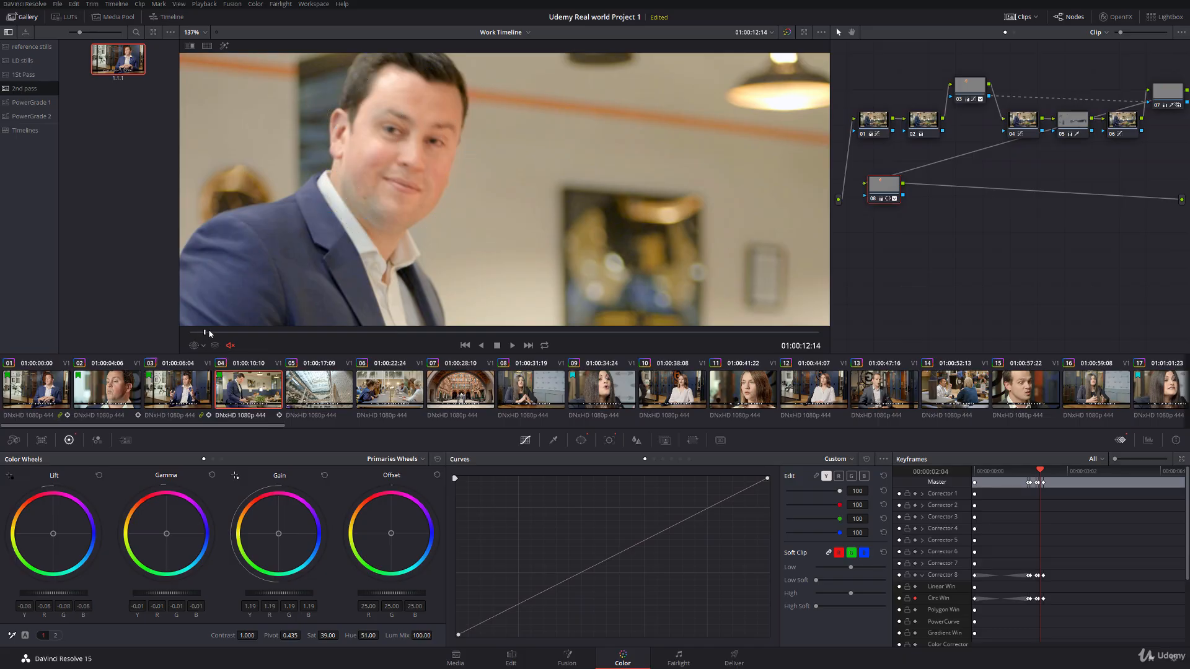
Step: Play clip 04 from near its start to check the face correction, and park it at 01:00:12:11
click(252, 332)
key(space)
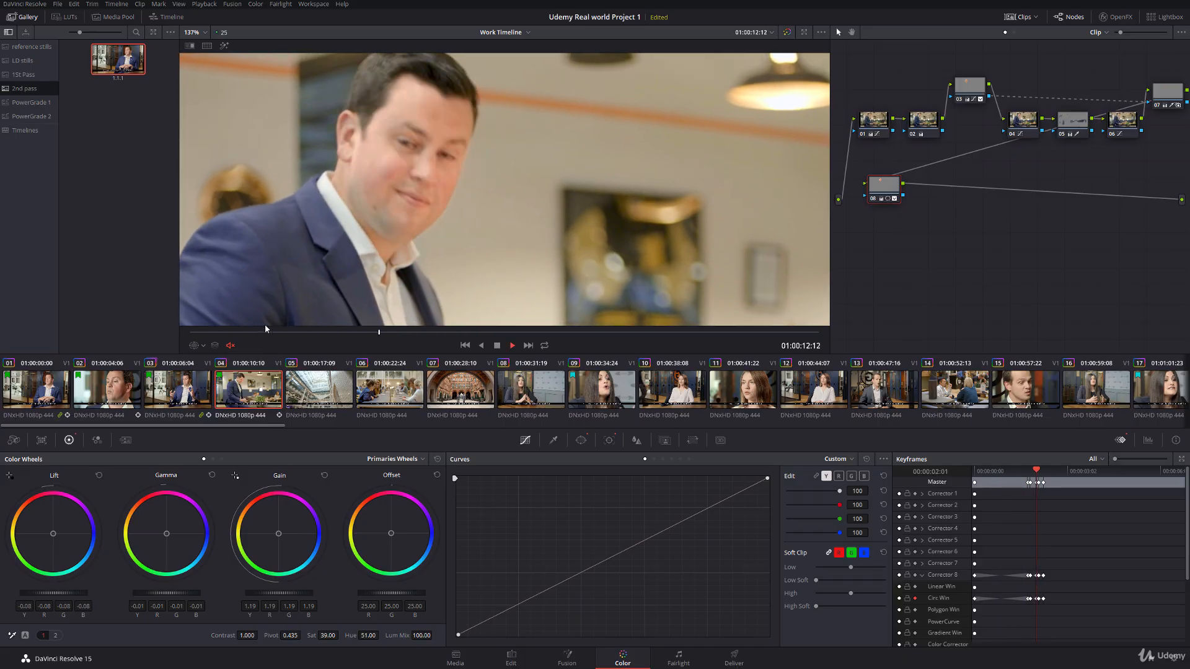
click(432, 336)
drag(432, 337, 374, 334)
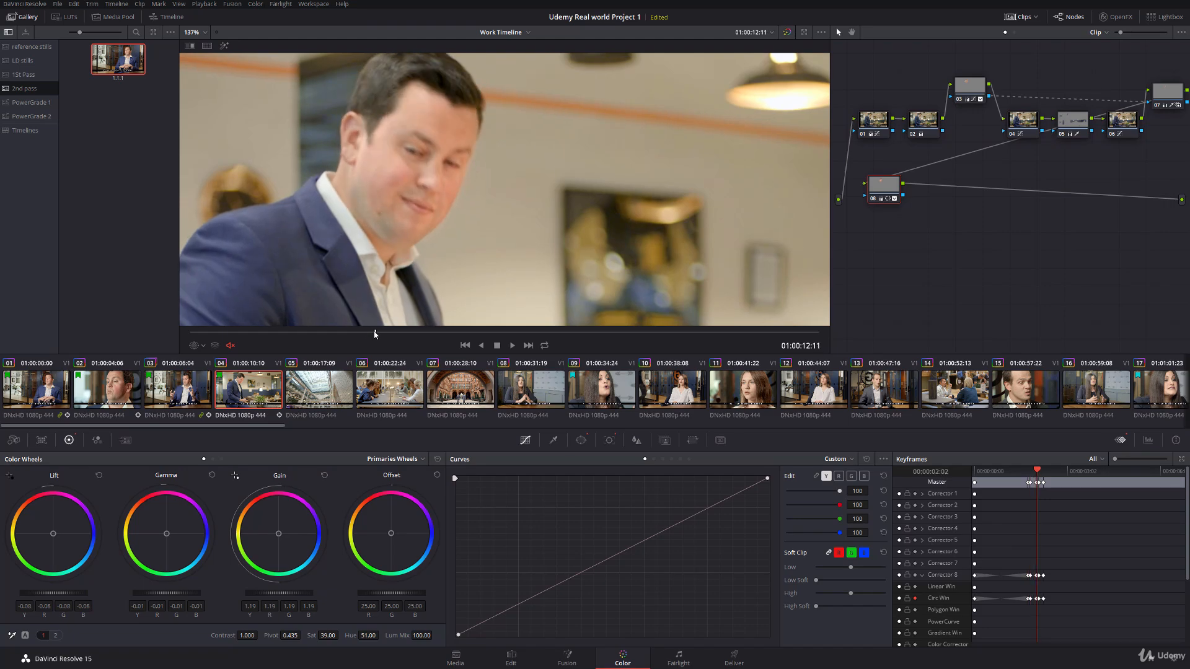
Step: Show the Power Window overlay, enlarge the keyframe timeline, and fine-tune node 08's circular window position on the face at 01:00:12:11
click(195, 349)
click(223, 387)
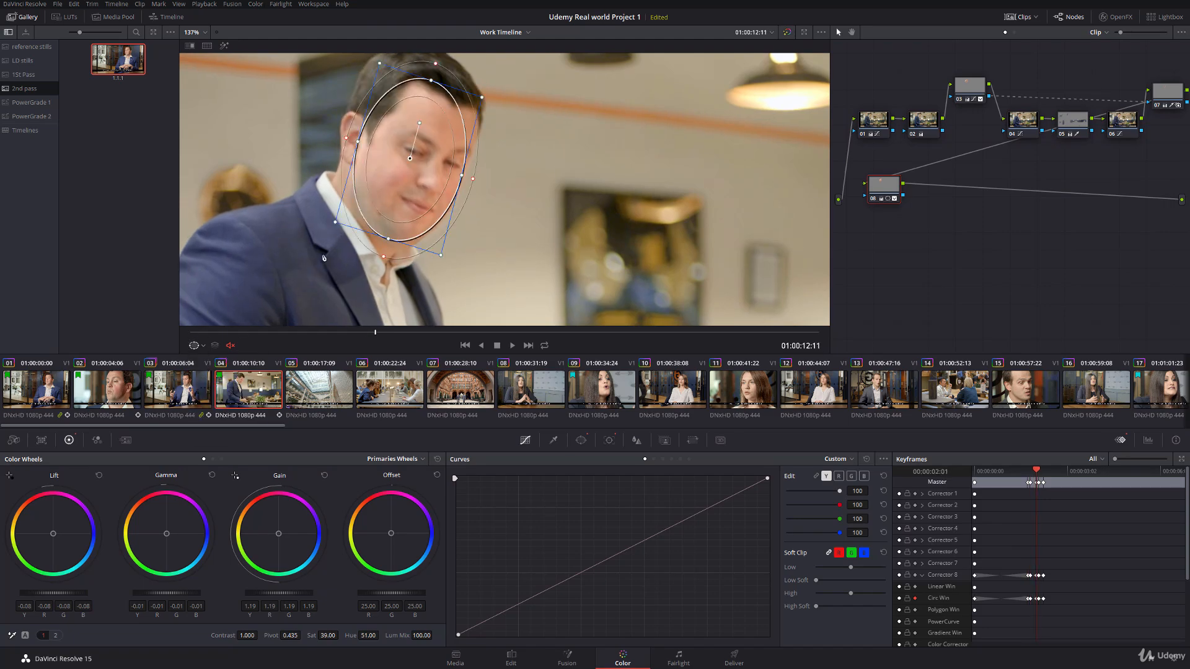
click(1037, 601)
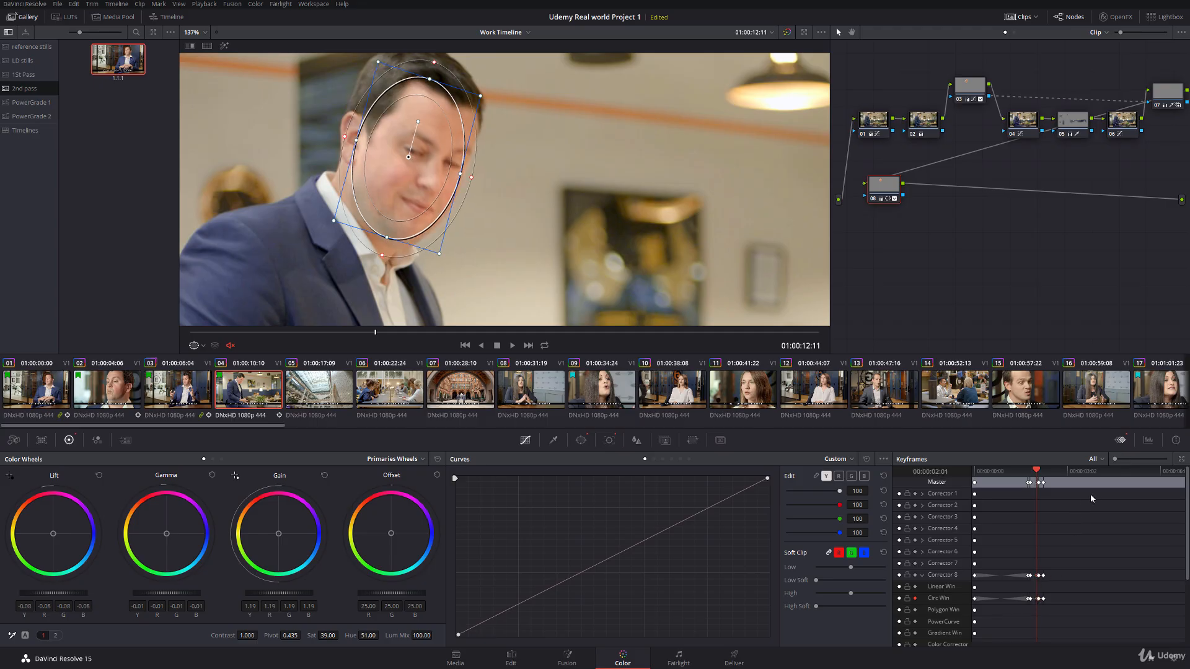
click(1128, 459)
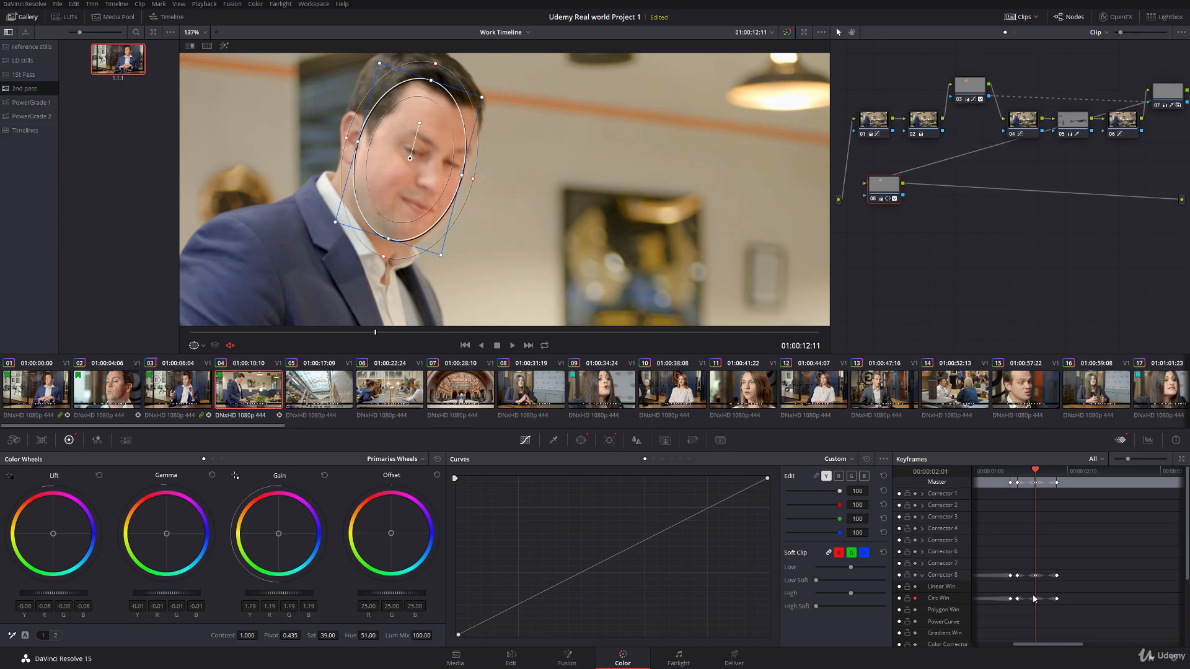
drag(1034, 600, 1039, 603)
drag(413, 160, 408, 156)
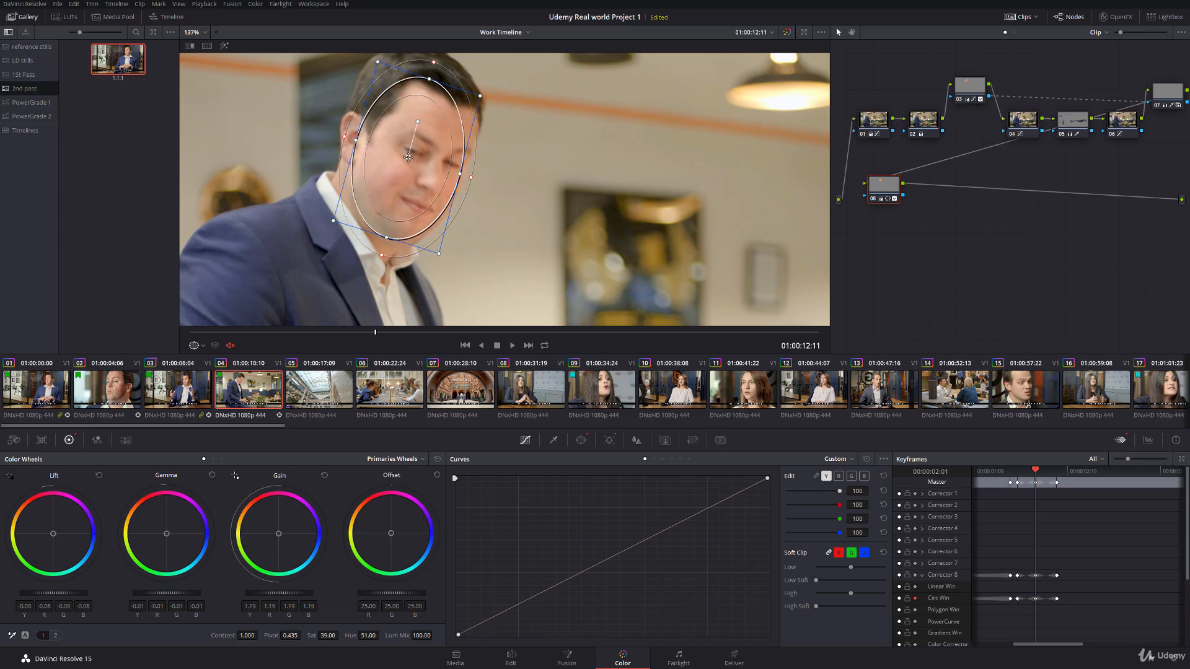
Step: Recentre node 08's window on the man's face at 01:00:12:17 and at the clip's last frame, 01:00:17:08
click(1054, 479)
drag(1054, 479, 1059, 480)
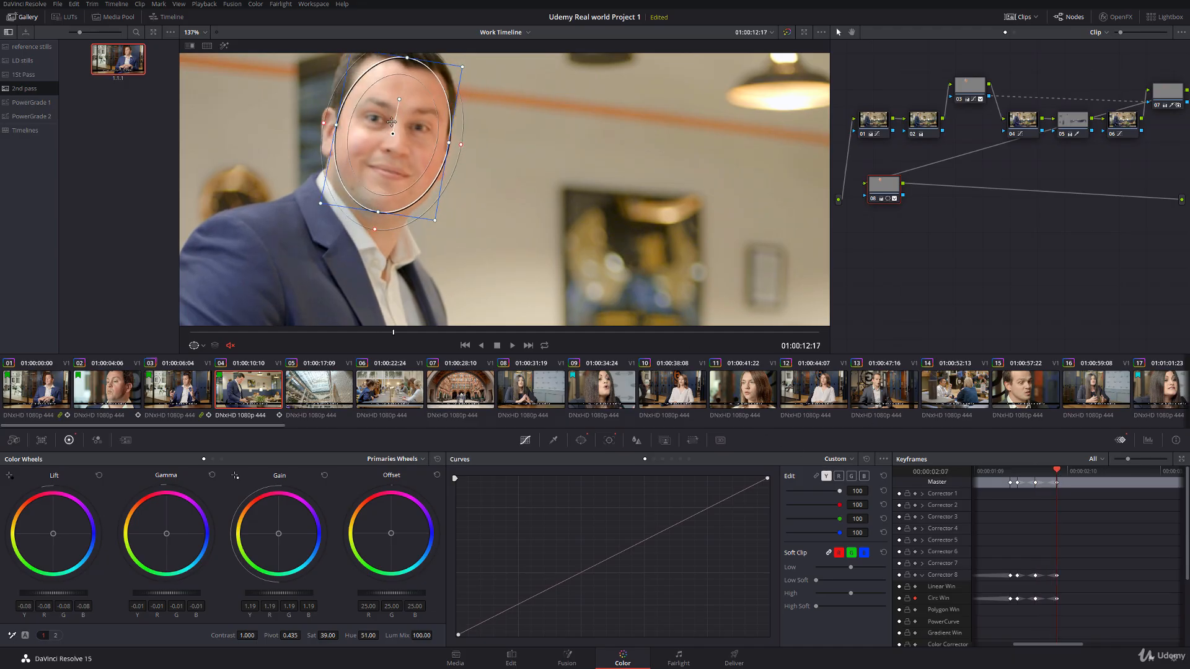
drag(391, 134, 387, 132)
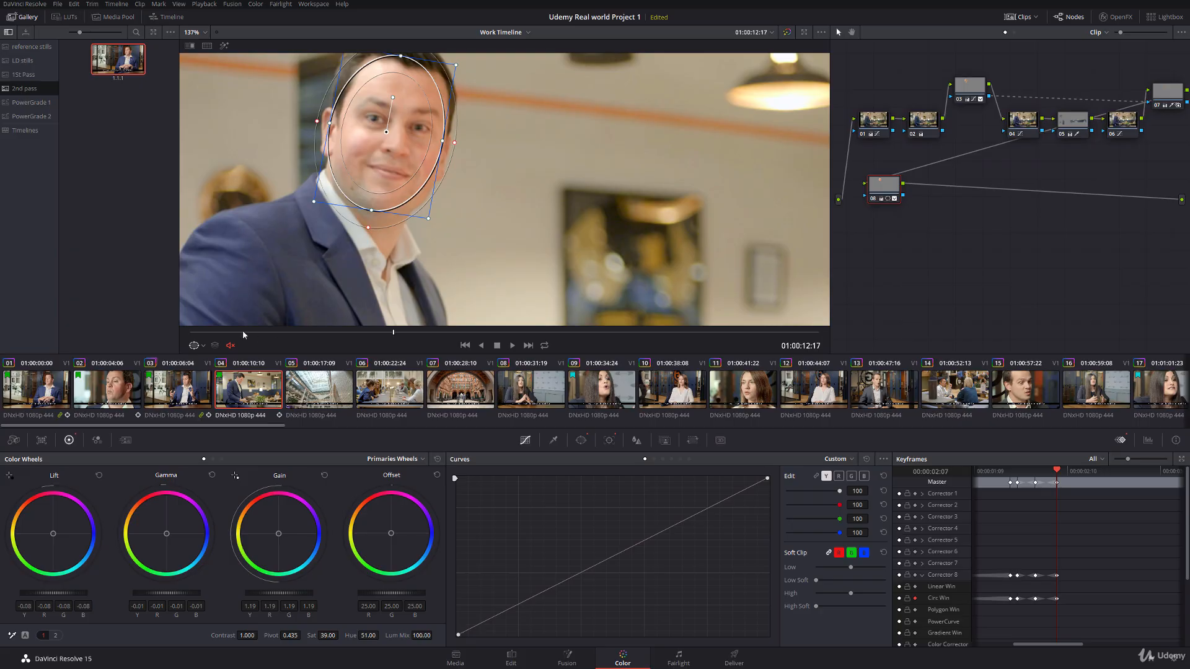
drag(222, 333, 916, 344)
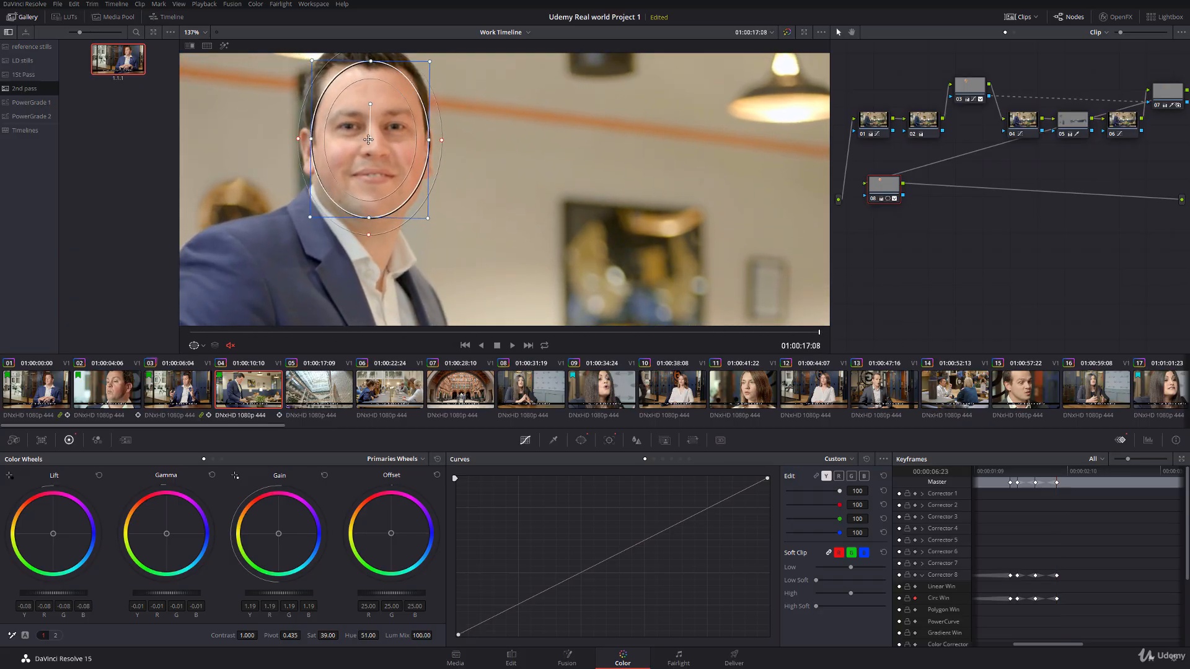
drag(370, 139, 366, 139)
Step: Hide the window overlay and play clip 04 from its start through the head turn, stopping at 01:00:14:00
click(202, 345)
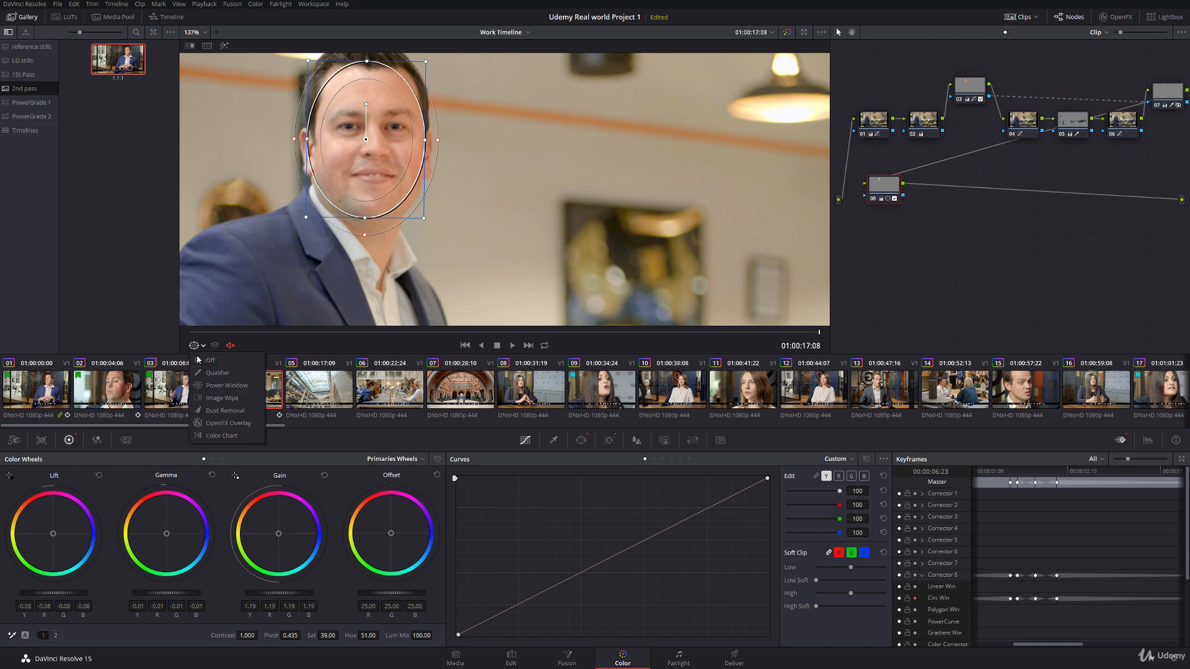
click(209, 362)
drag(196, 333, 181, 333)
key(space)
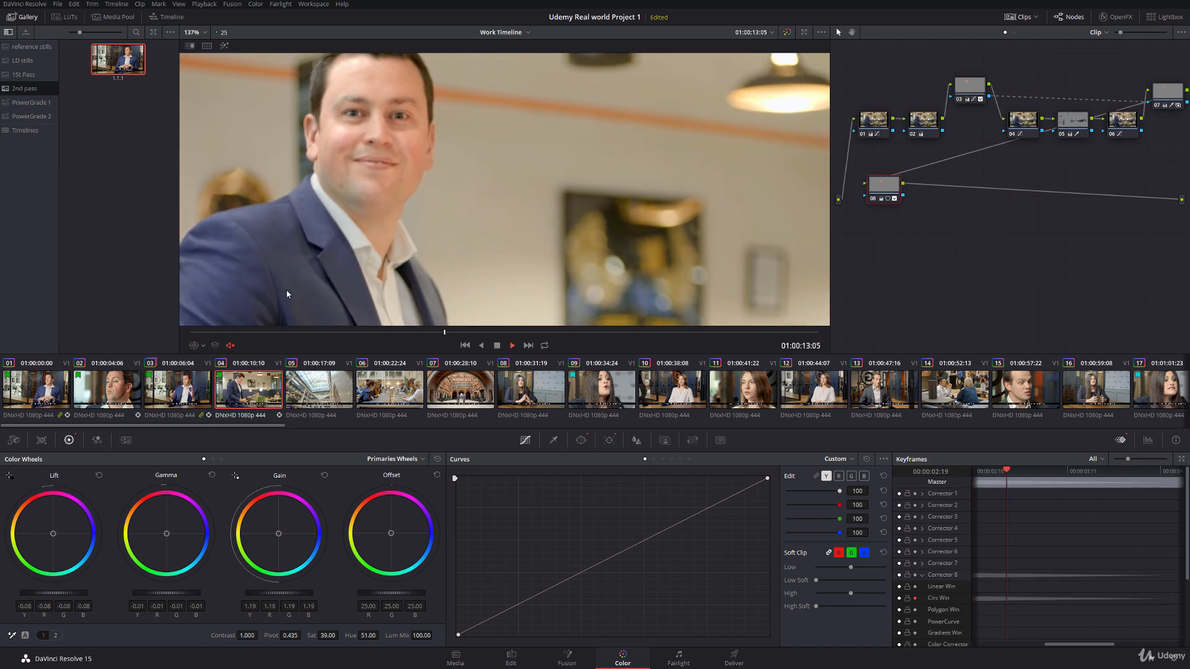
key(space)
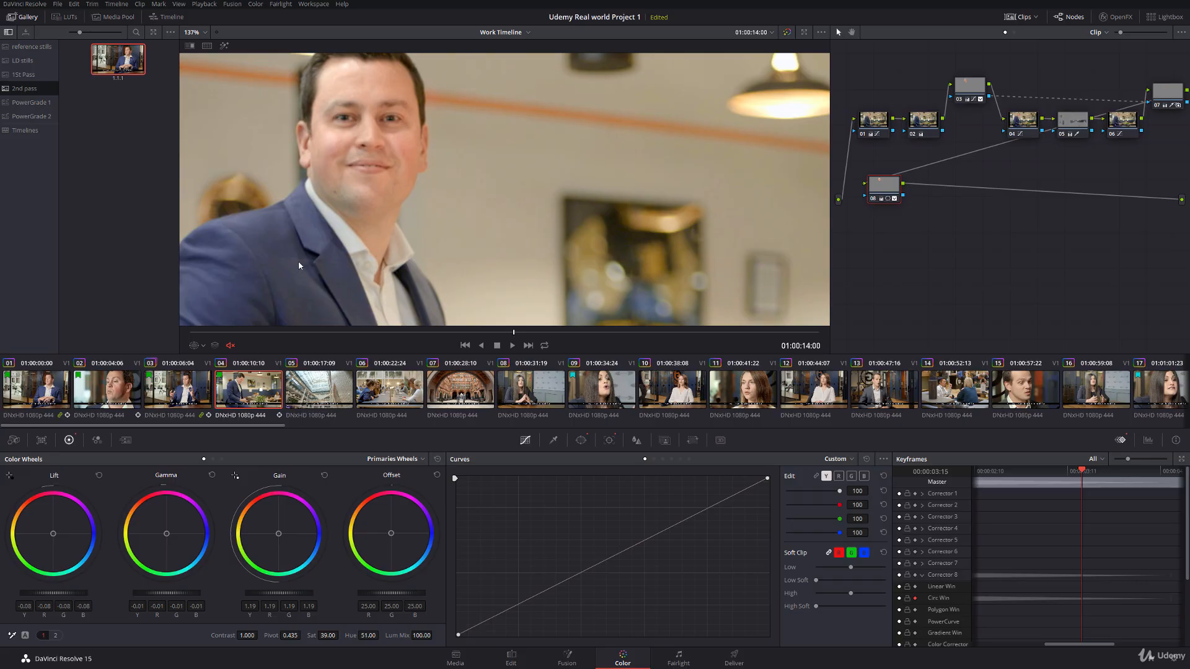
Step: Save the project, and scrub clip 04 from its start to 01:00:12:22 to review the correction in the wider frame
key(ctrl+s)
click(202, 347)
click(205, 360)
scroll(367, 225, down, 1)
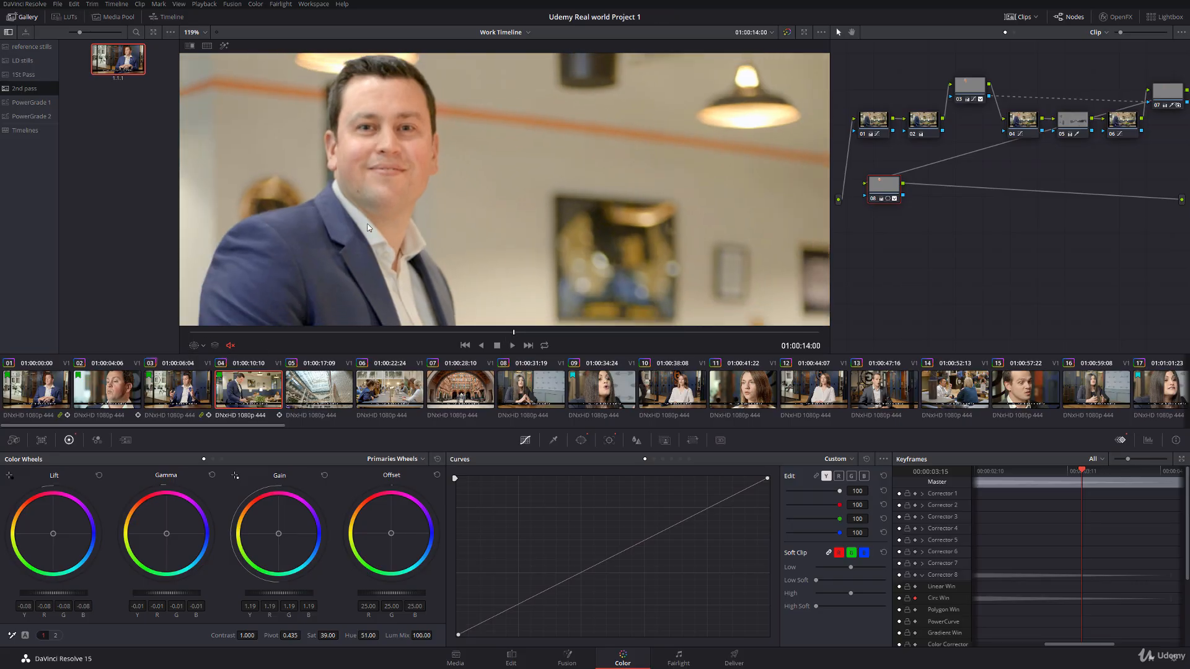
scroll(368, 232, down, 4)
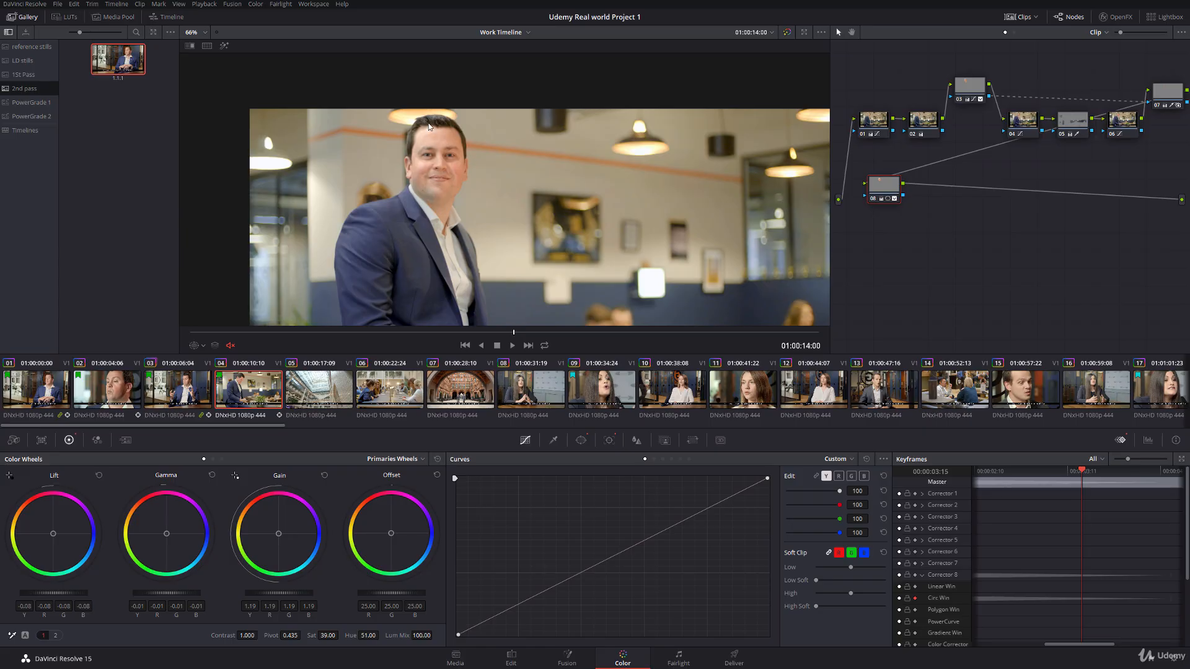
drag(205, 333, 415, 309)
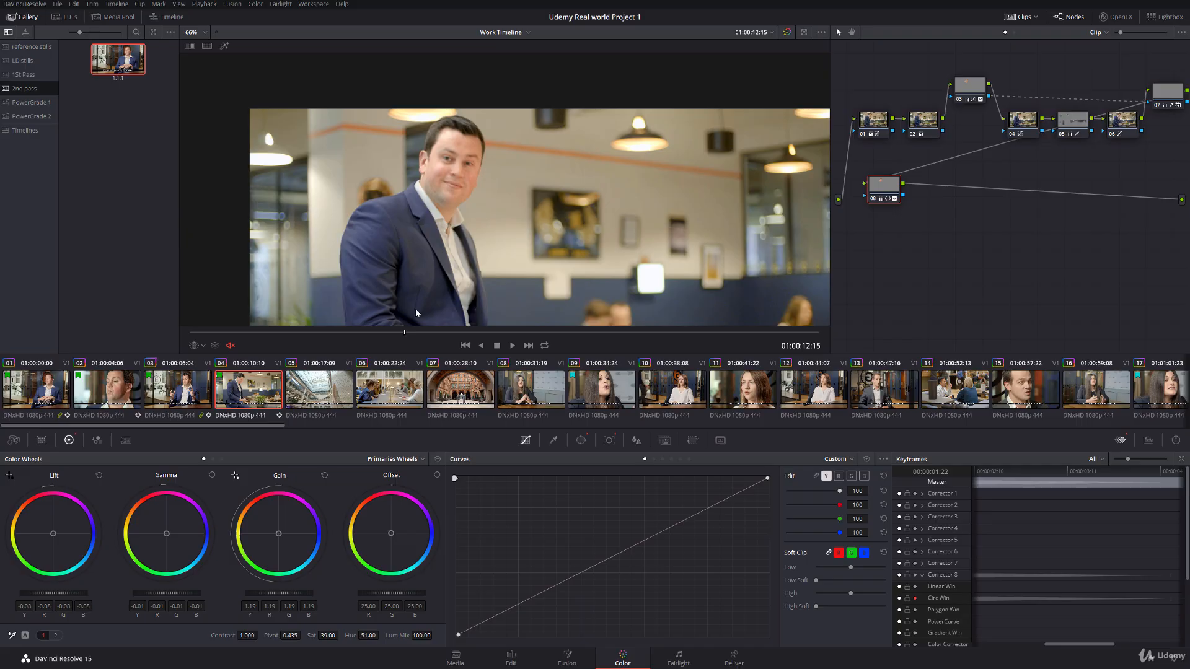
Step: Select clip 05, show the Parade scope in place of the keyframes, and scrub through the atrium shot to its last frame
click(320, 396)
drag(214, 333, 412, 321)
click(1149, 441)
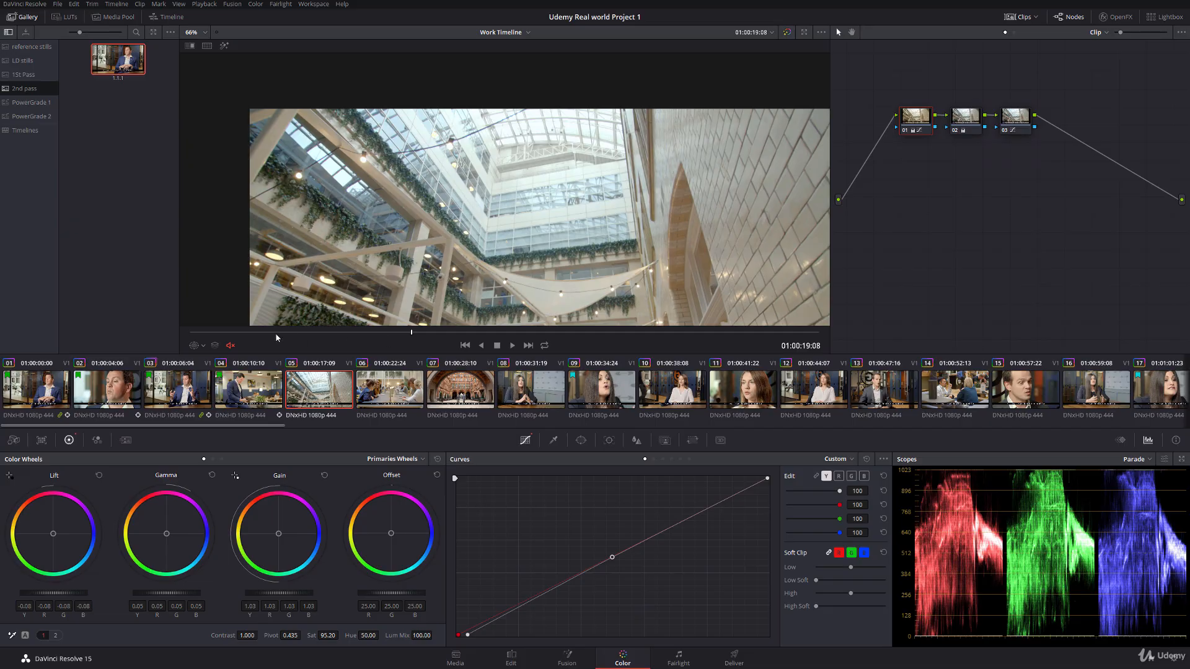
drag(246, 335, 847, 334)
drag(530, 257, 459, 148)
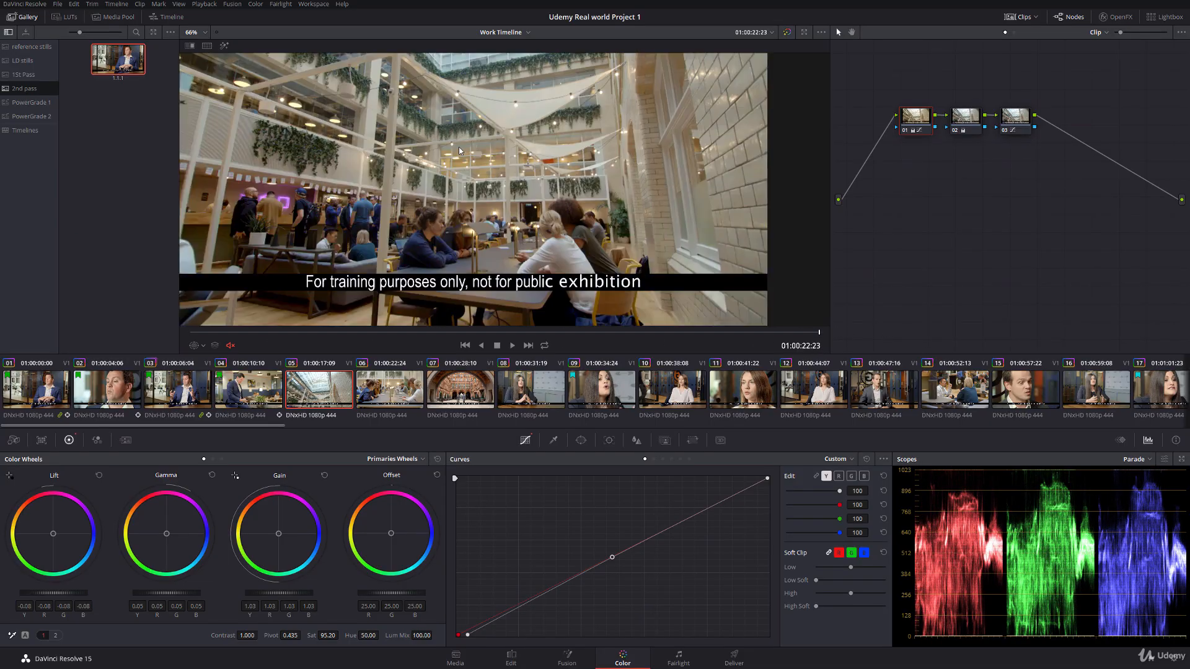
scroll(459, 150, down, 2)
Step: Park clip 05 at 01:00:20:08, and reset node 01's custom curve to a straight line
click(524, 333)
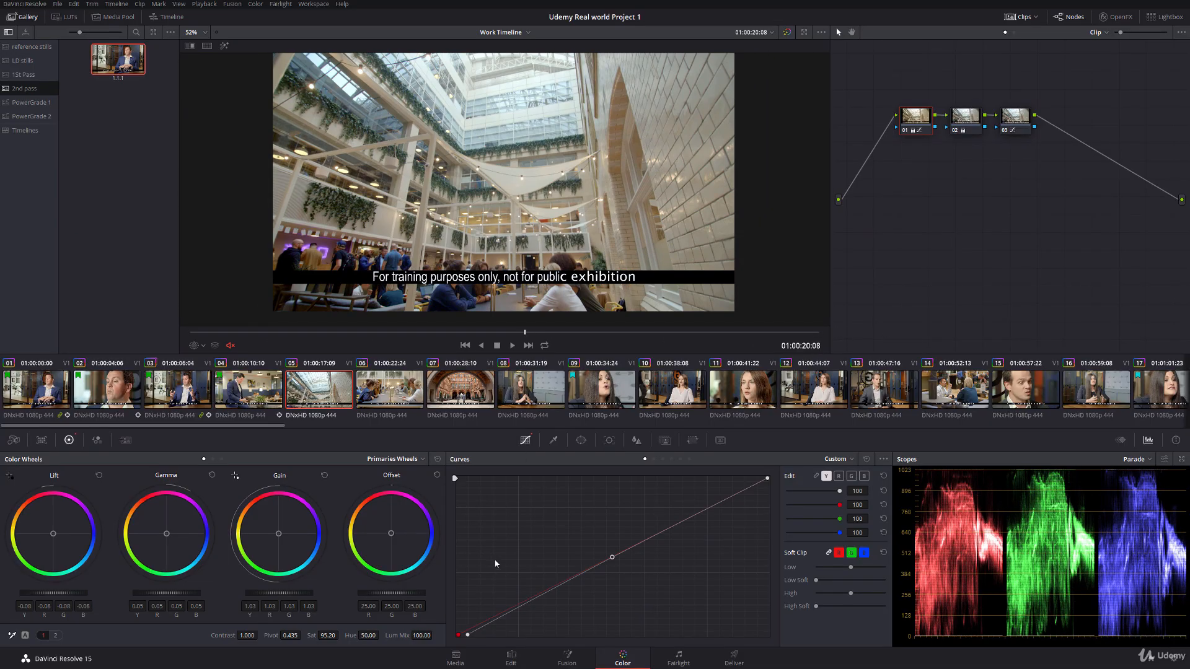
right_click(467, 635)
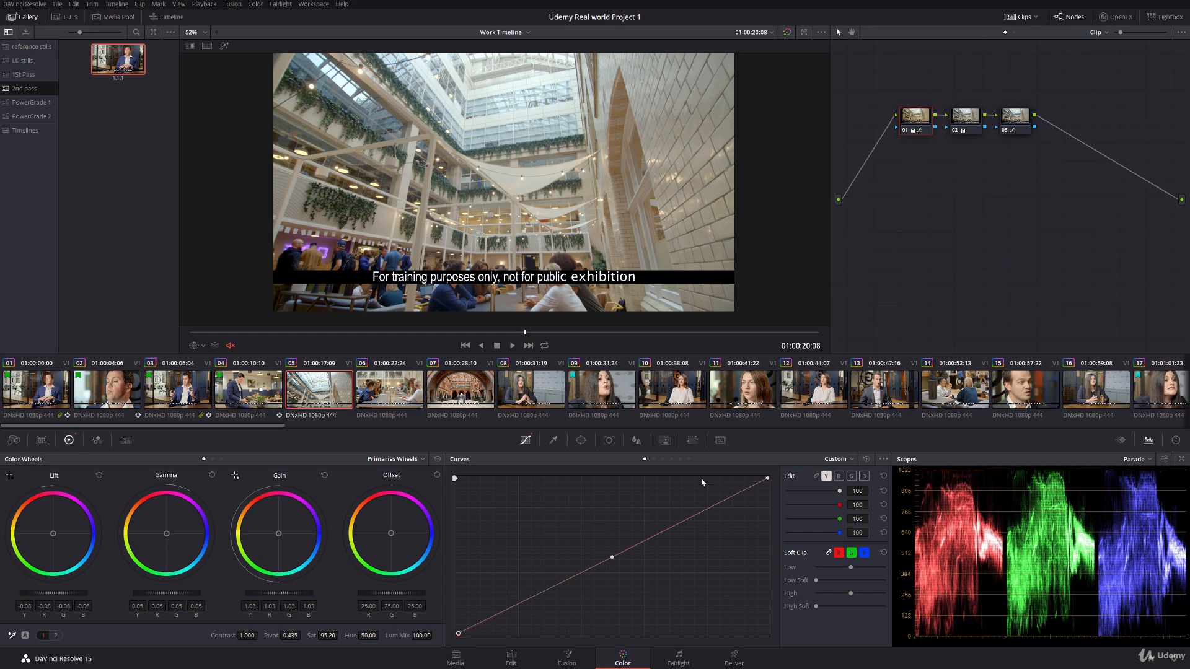
click(866, 459)
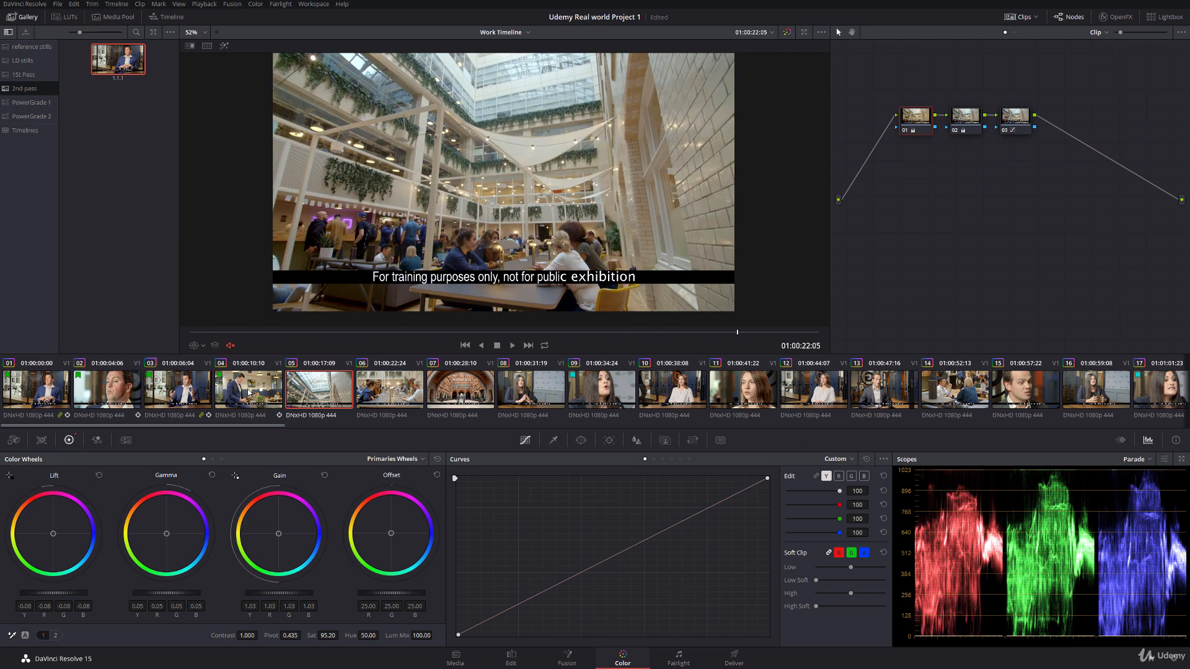
Step: Review the grade full screen from clip 04 into clip 06, and return to the Color page at 01:00:24:11
click(277, 396)
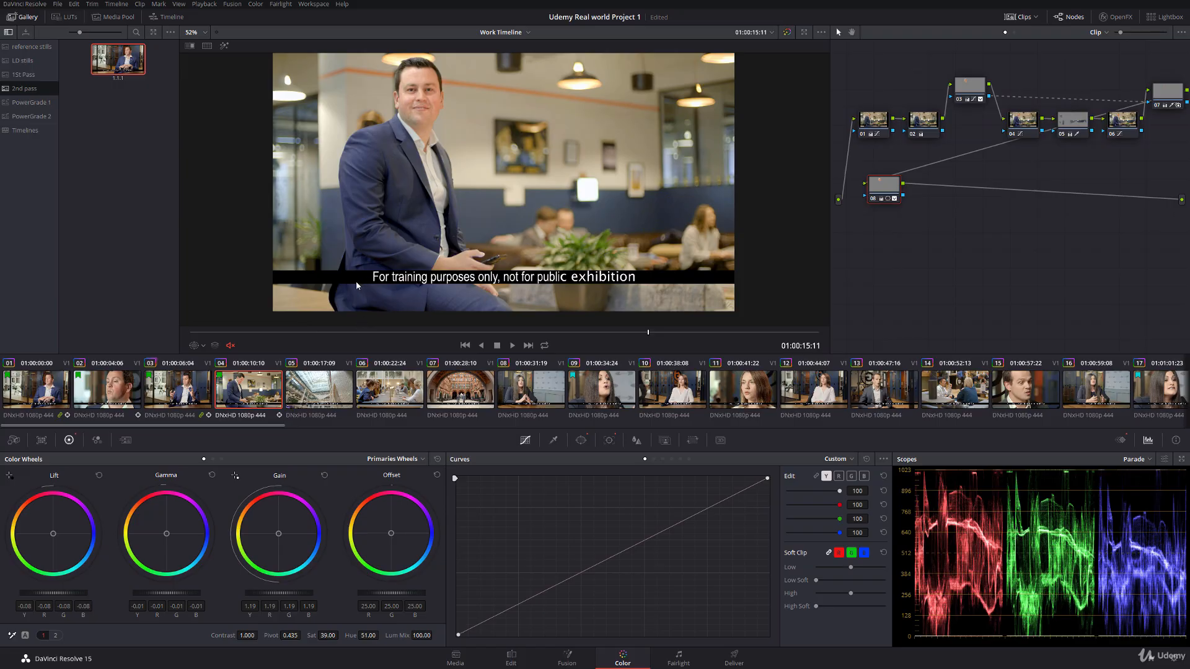
key(ctrl+f)
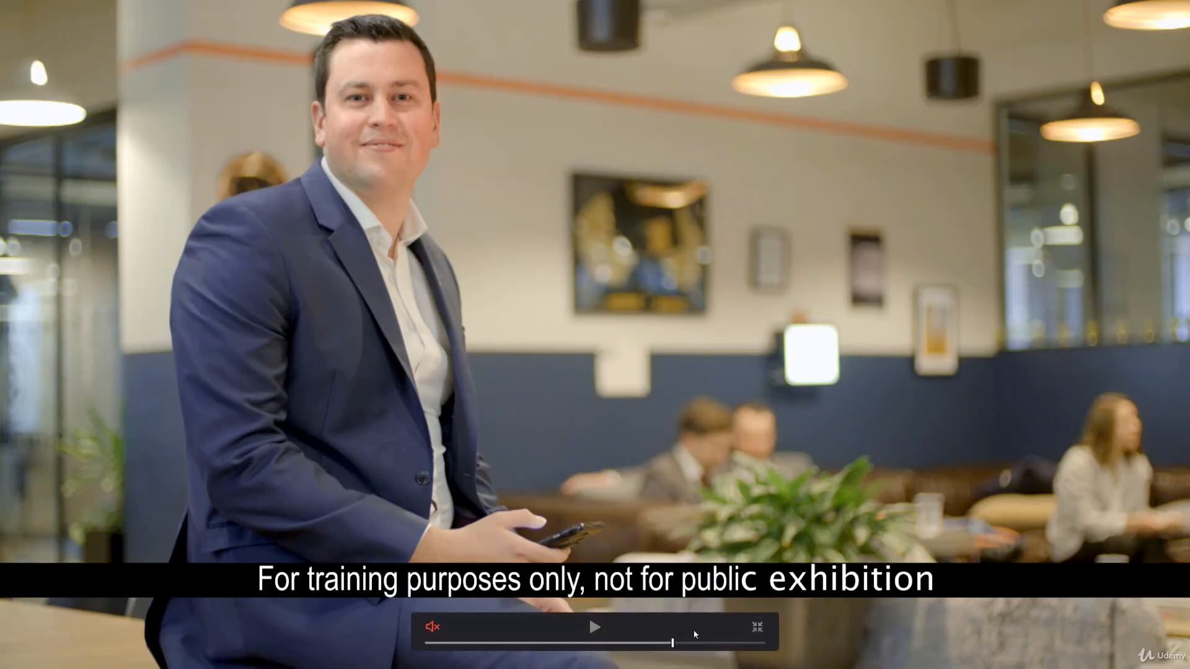
key(space)
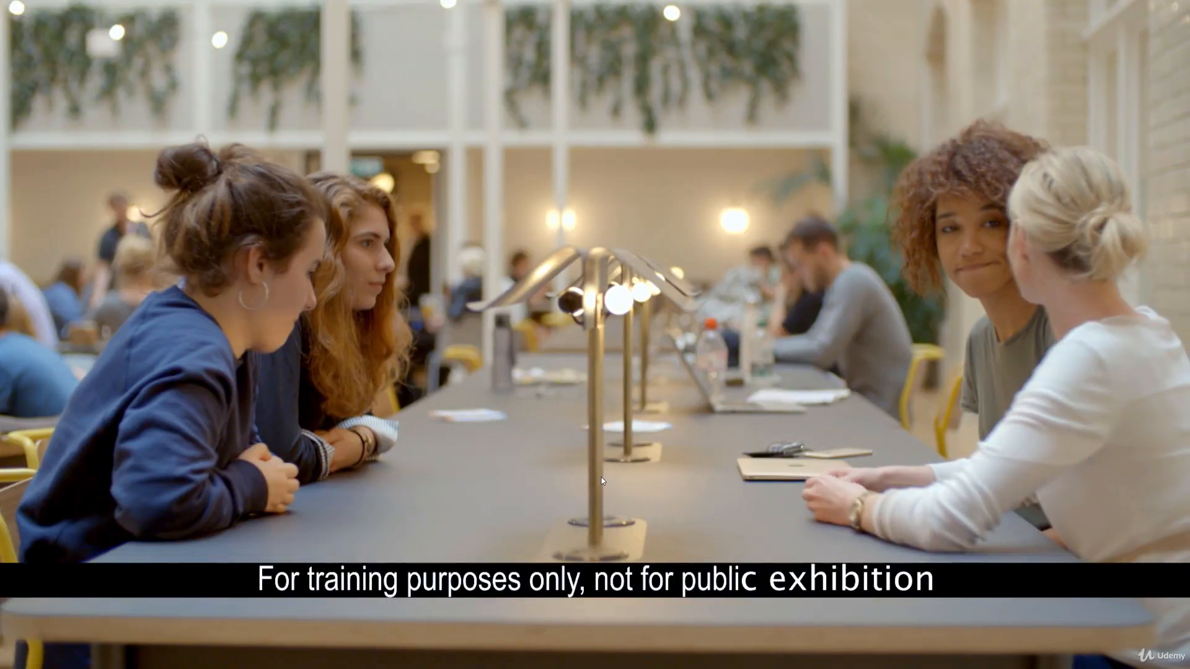
key(space)
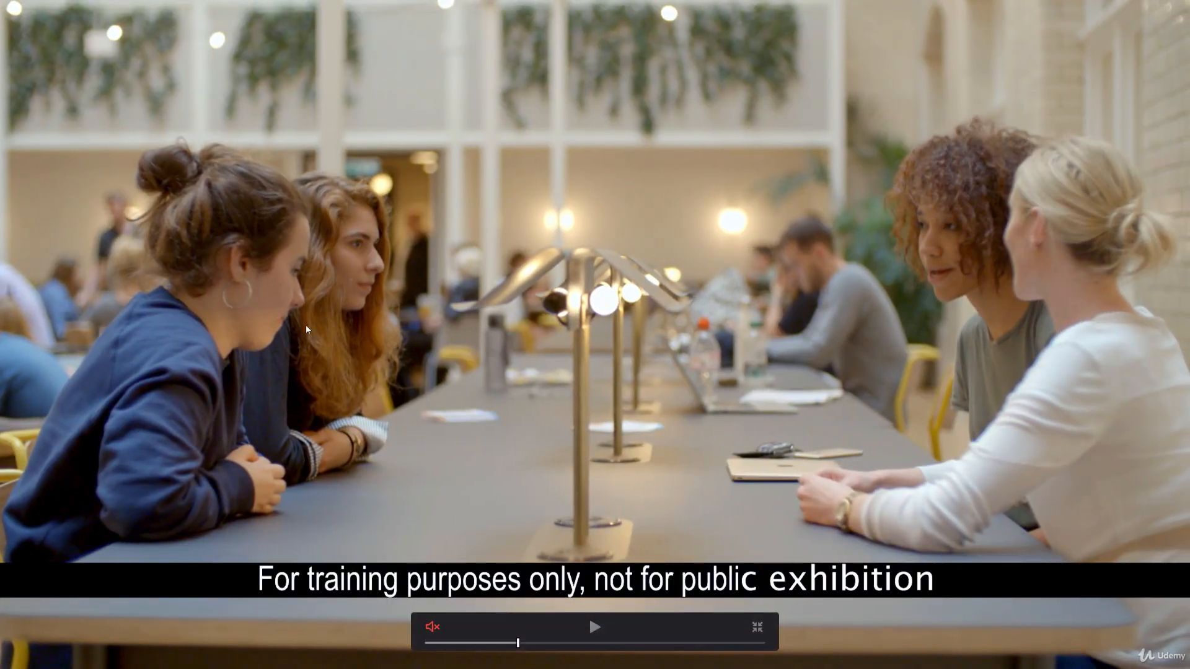
key(Escape)
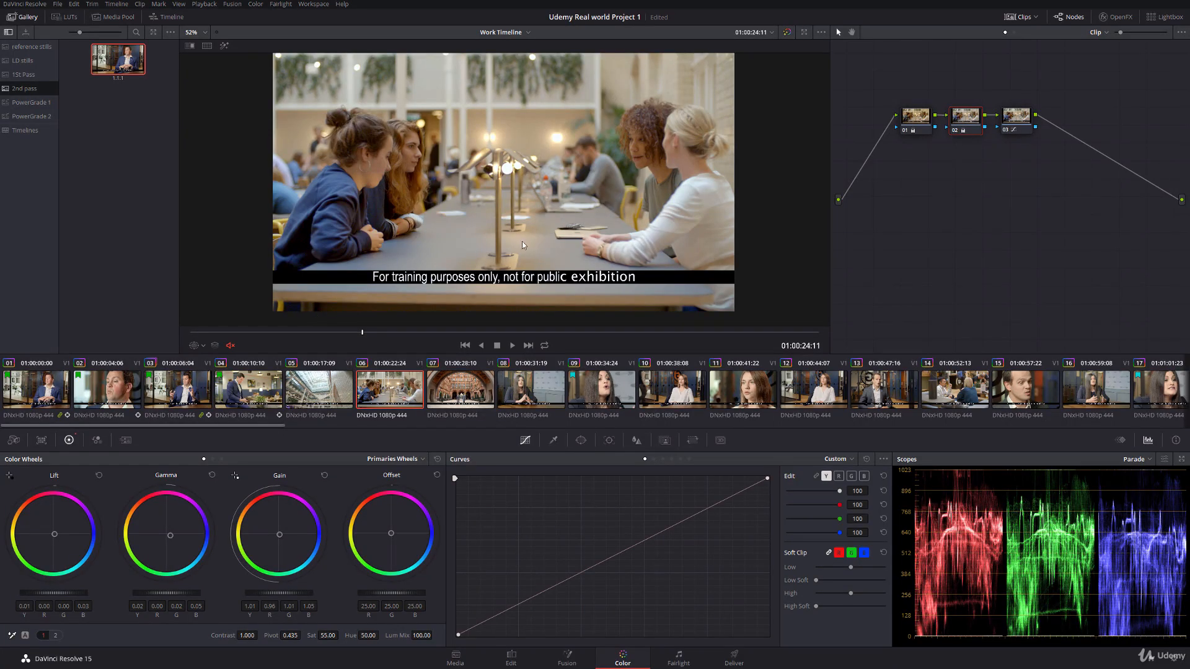
Step: Add a serial node after node 03 on clip 06, and place a control point at input 0.24 on its Sat Vs Sat curve
click(1016, 125)
key(alt+s)
scroll(561, 187, up, 3)
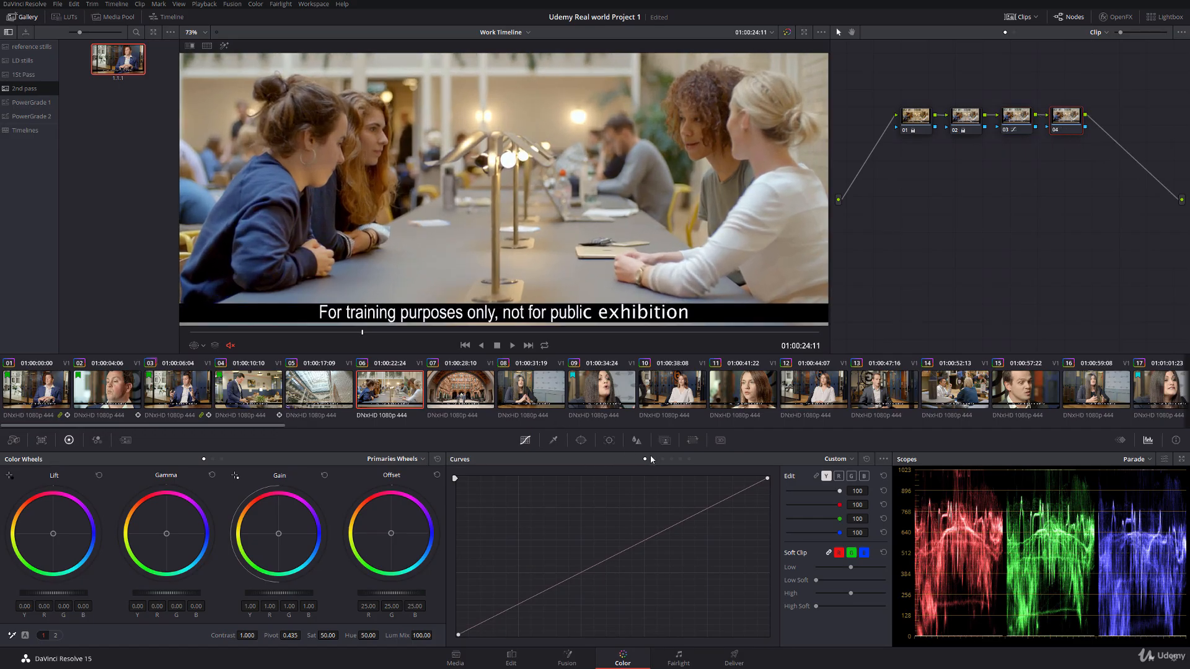
click(689, 460)
click(659, 548)
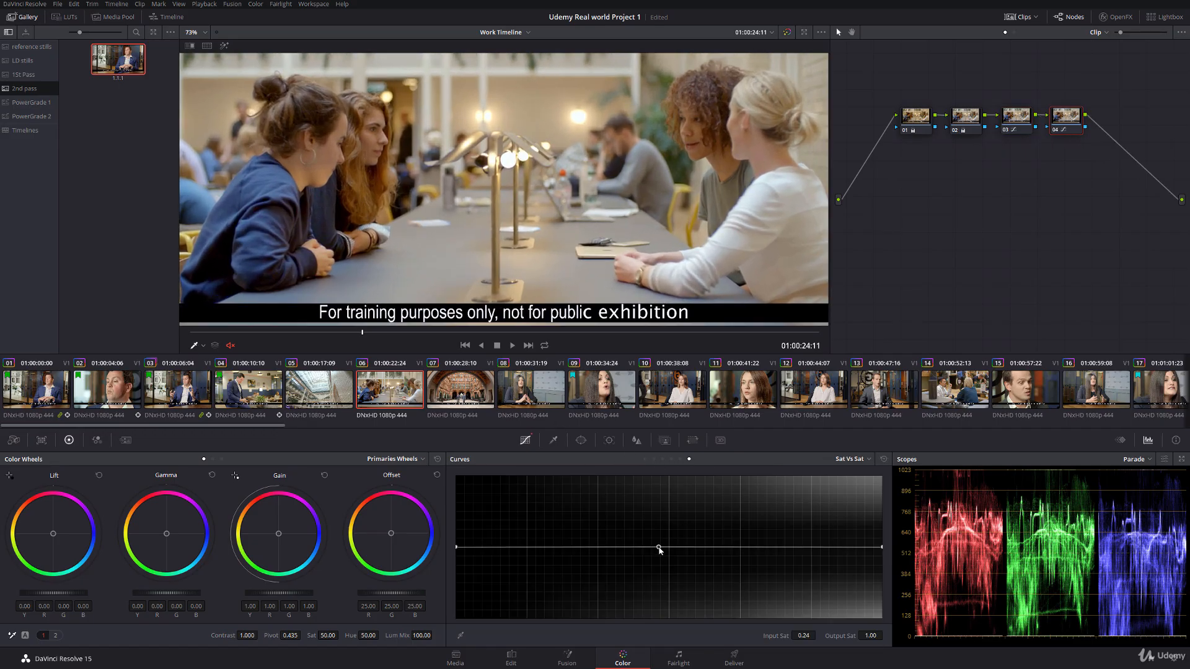
Step: Shape node 04's Sat Vs Sat curve: anchor input 0.12 at 1.00, lower input 0.19 to 0.75, and the high-saturation end to about 0.63
drag(881, 552, 883, 593)
drag(726, 559, 578, 547)
drag(704, 576, 558, 547)
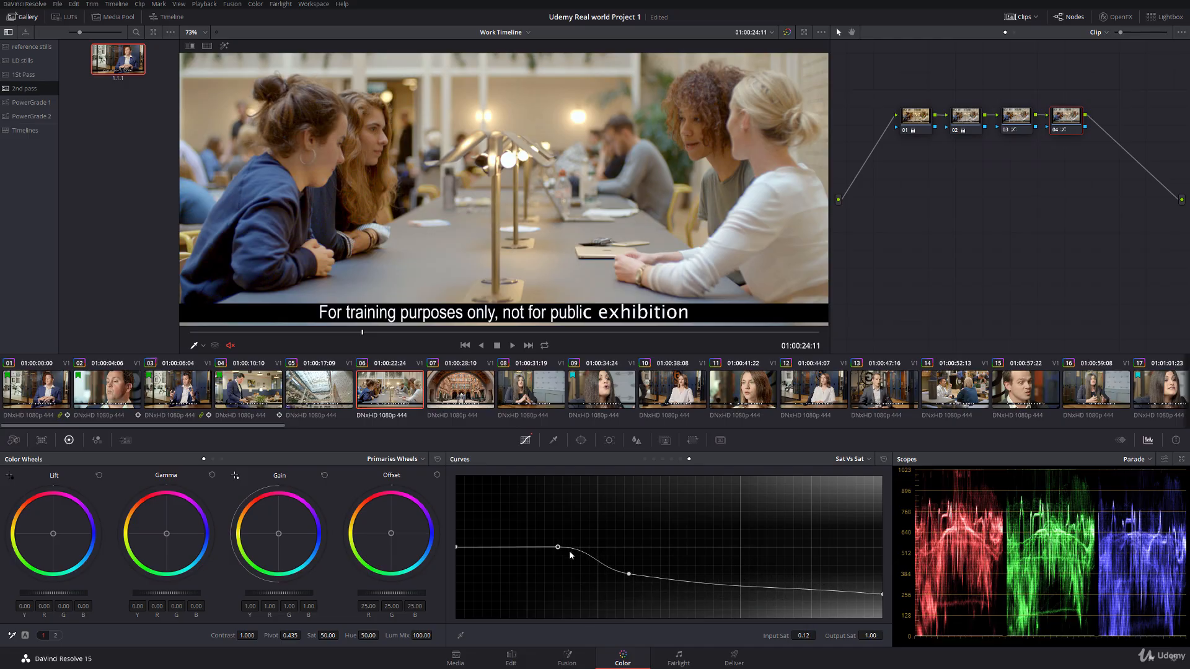
drag(629, 574, 629, 572)
drag(881, 592, 881, 574)
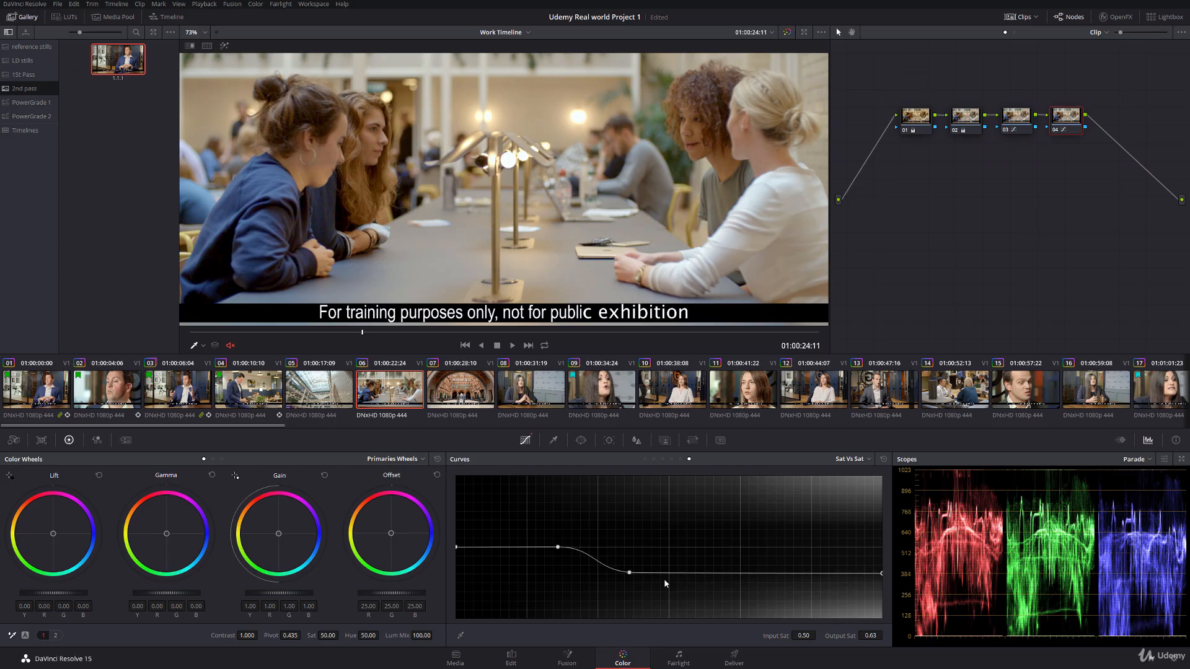
mouse_move(630, 572)
mouse_down()
mouse_move(617, 575)
mouse_move(624, 558)
mouse_move(617, 567)
mouse_up()
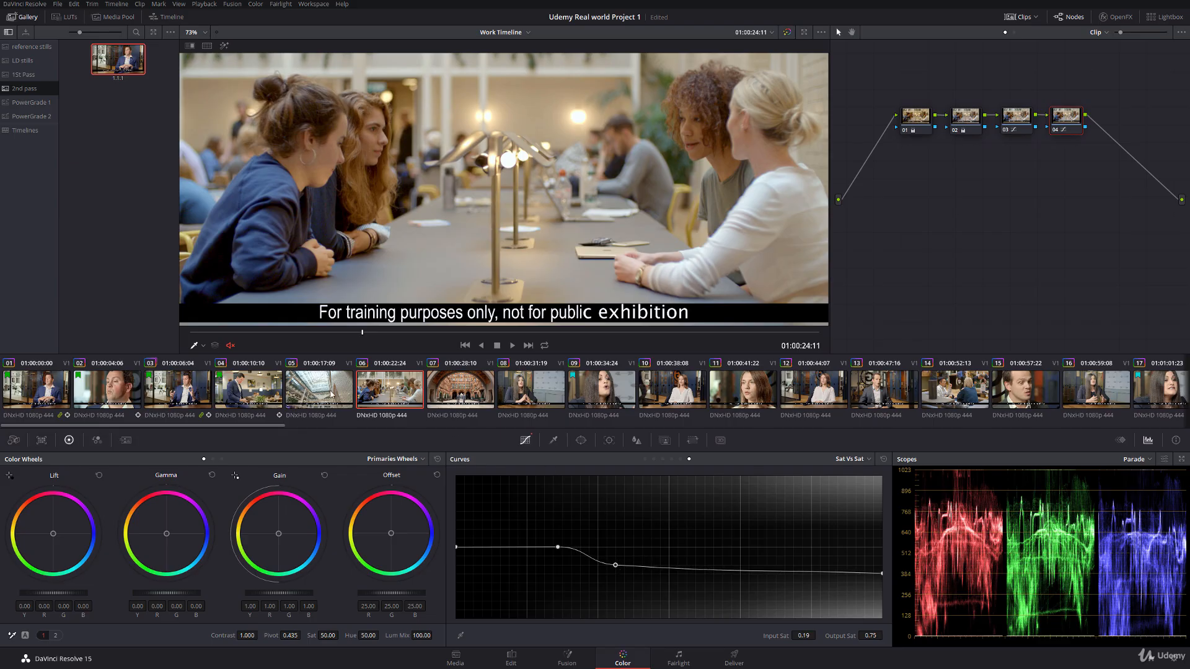
Step: Set node 01's master Lift to -0.07 and Gamma to 0.03 on clip 06
drag(264, 219, 275, 205)
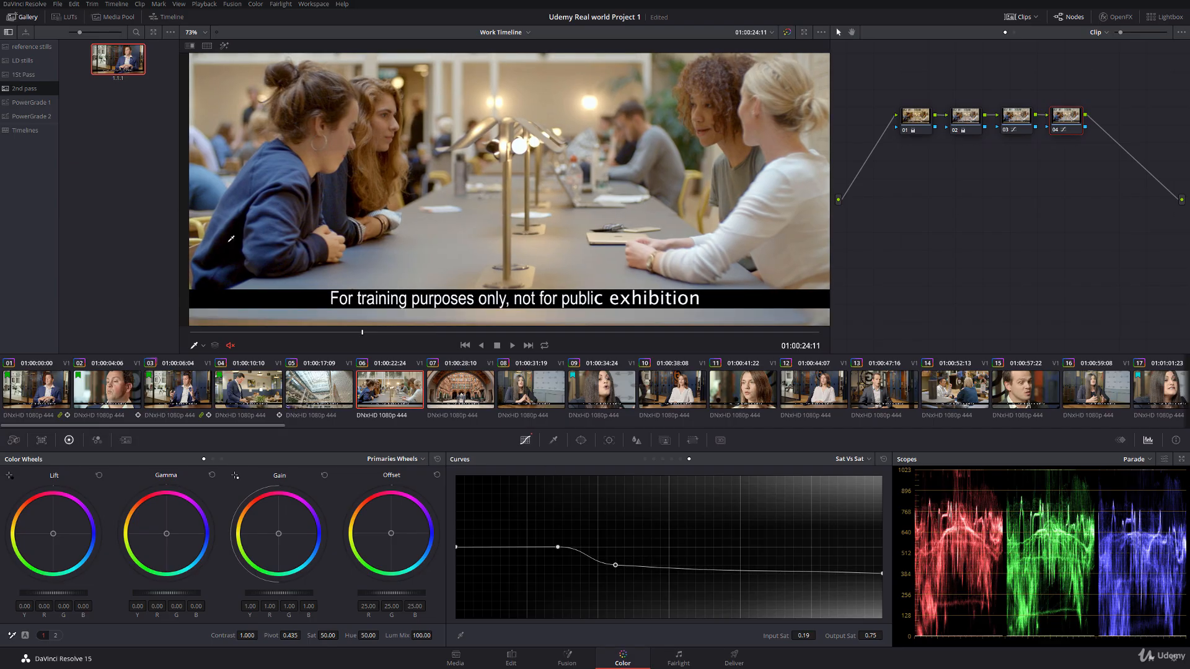
click(910, 127)
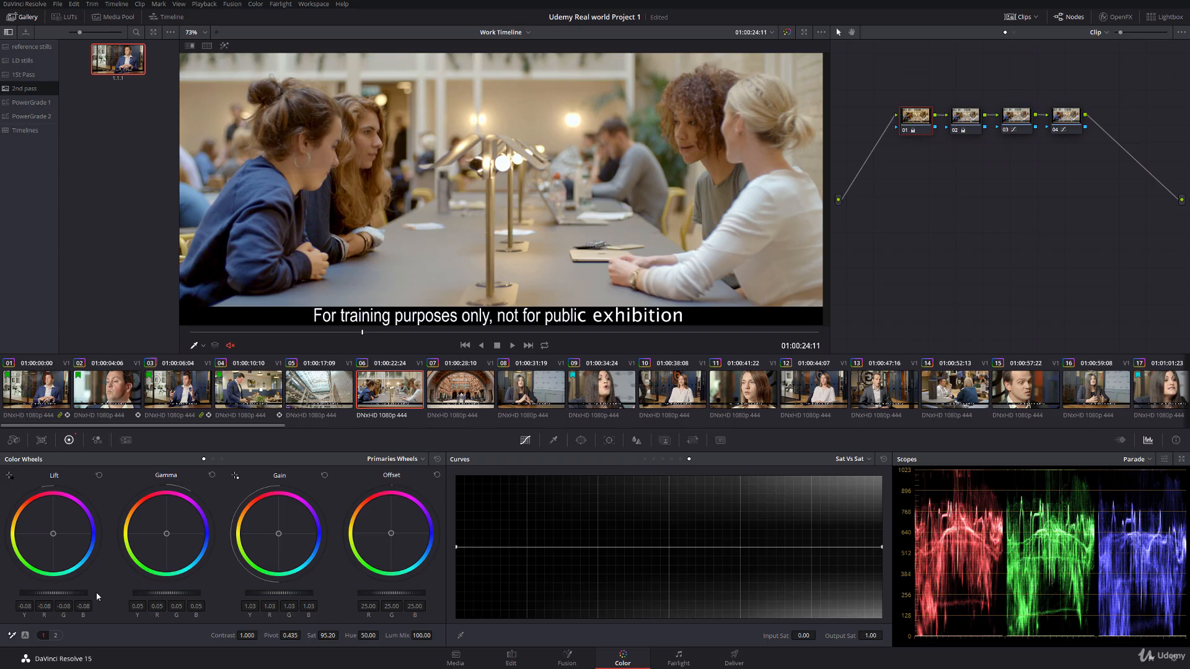
drag(53, 593, 60, 593)
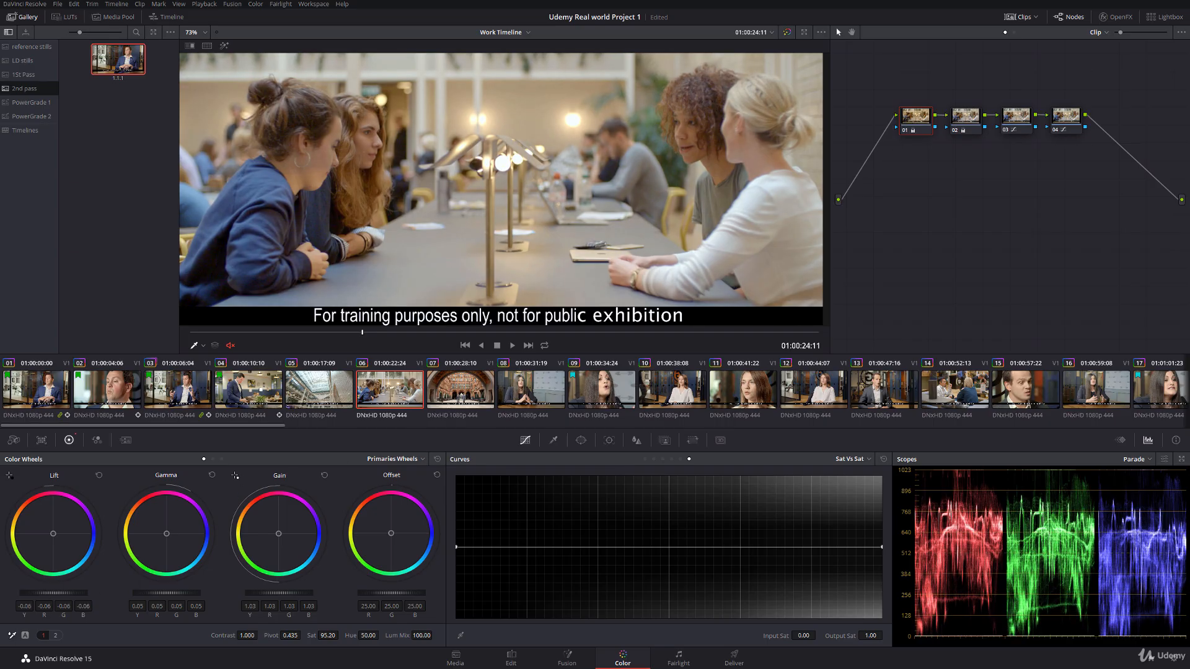
drag(168, 595, 50, 593)
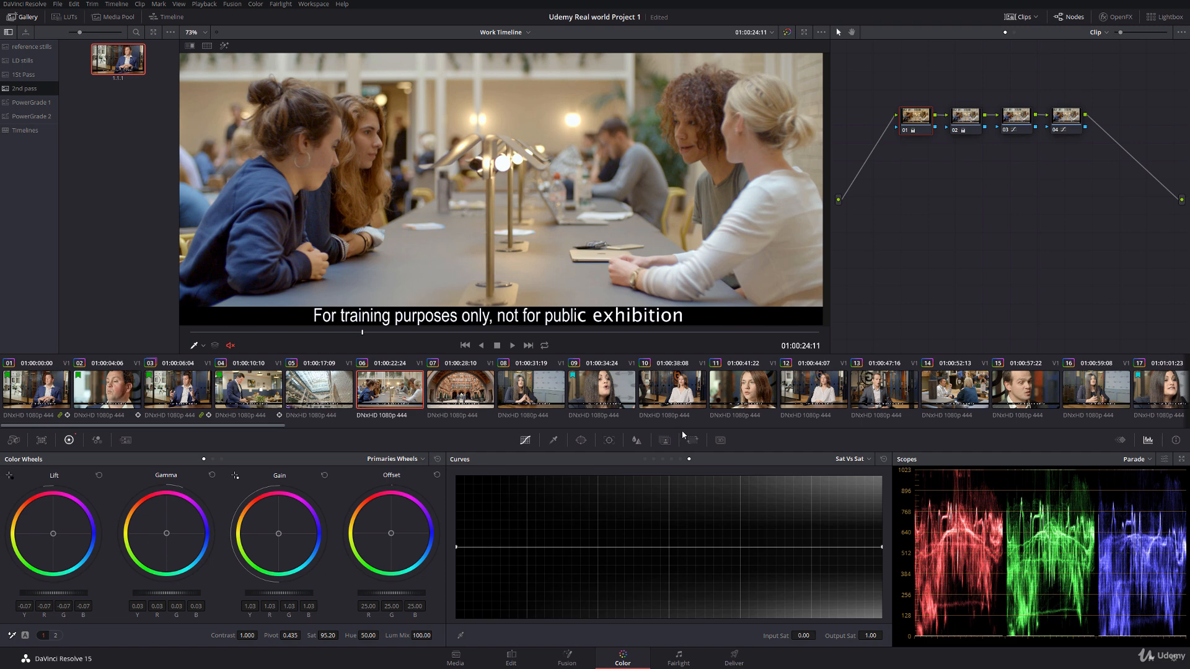
Step: On node 04's Lum Vs Sat curve, anchor the lower midtones at neutral saturation and lower the black end to 0.71
click(681, 459)
click(1076, 116)
click(565, 547)
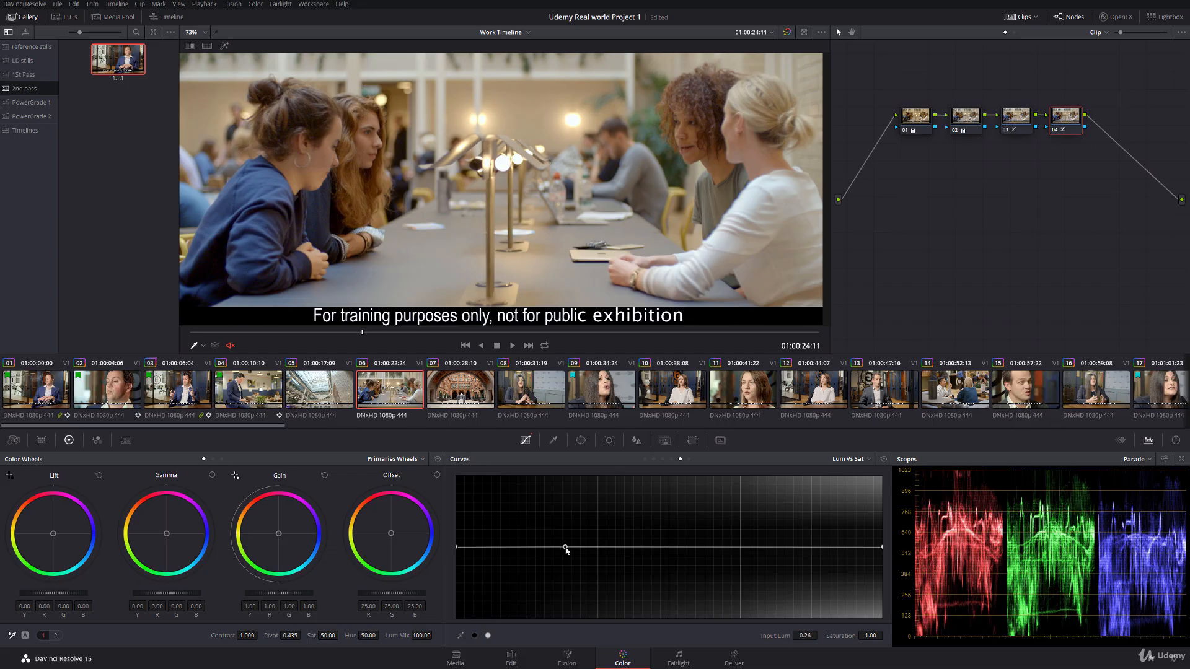
drag(457, 547, 458, 568)
drag(566, 548, 573, 547)
drag(457, 566, 457, 568)
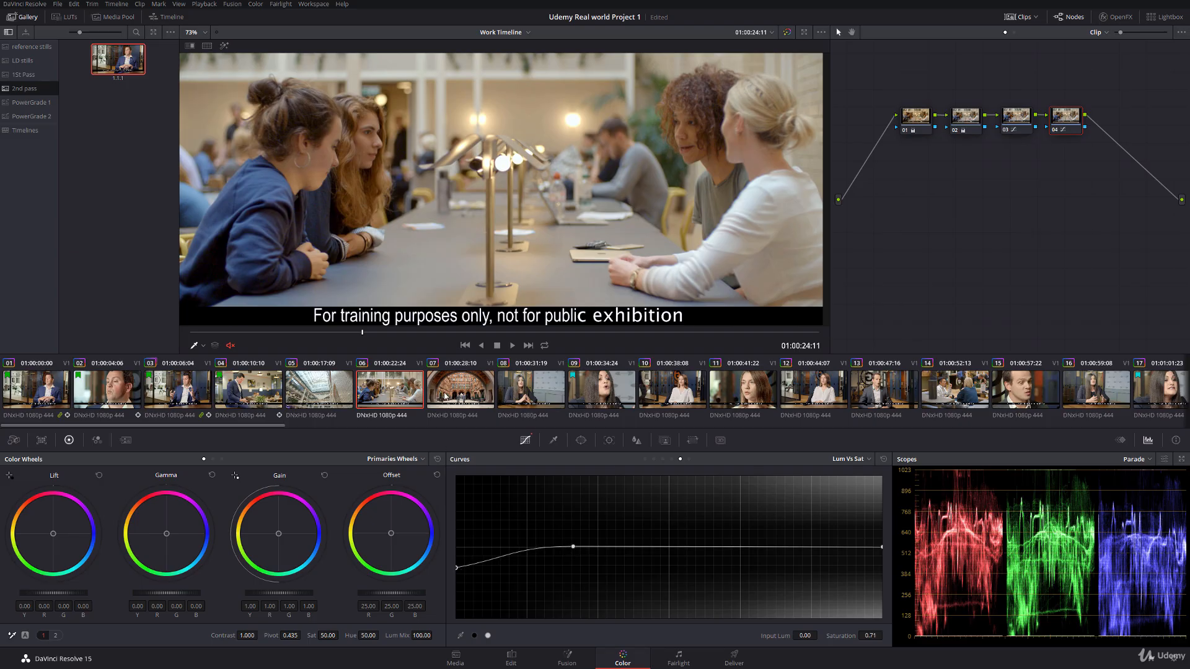
Step: Scrub through clips 05 and 06 and play the cut between them to compare their grades
drag(200, 332, 539, 332)
click(336, 396)
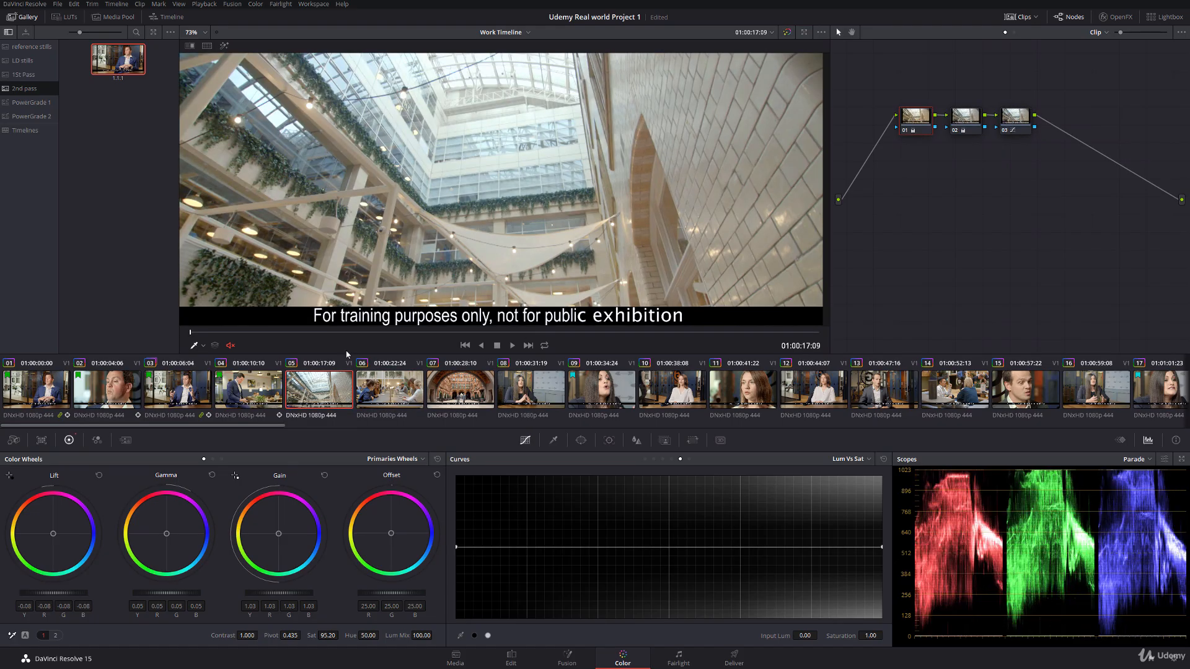
drag(372, 331, 741, 328)
key(space)
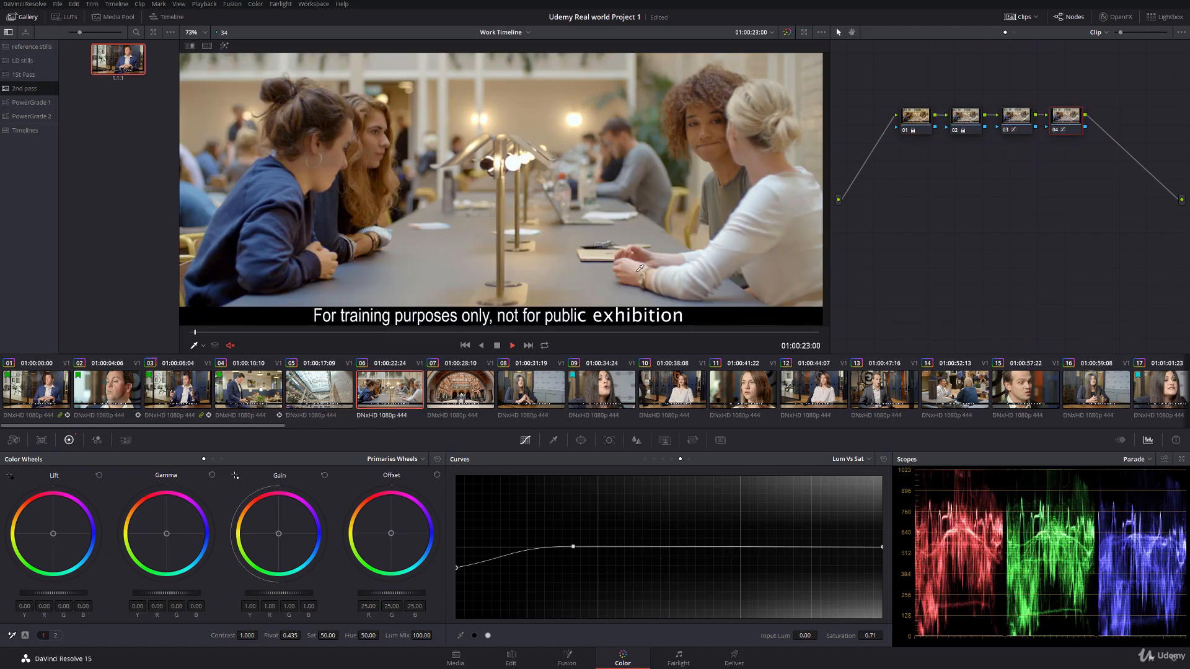
click(325, 391)
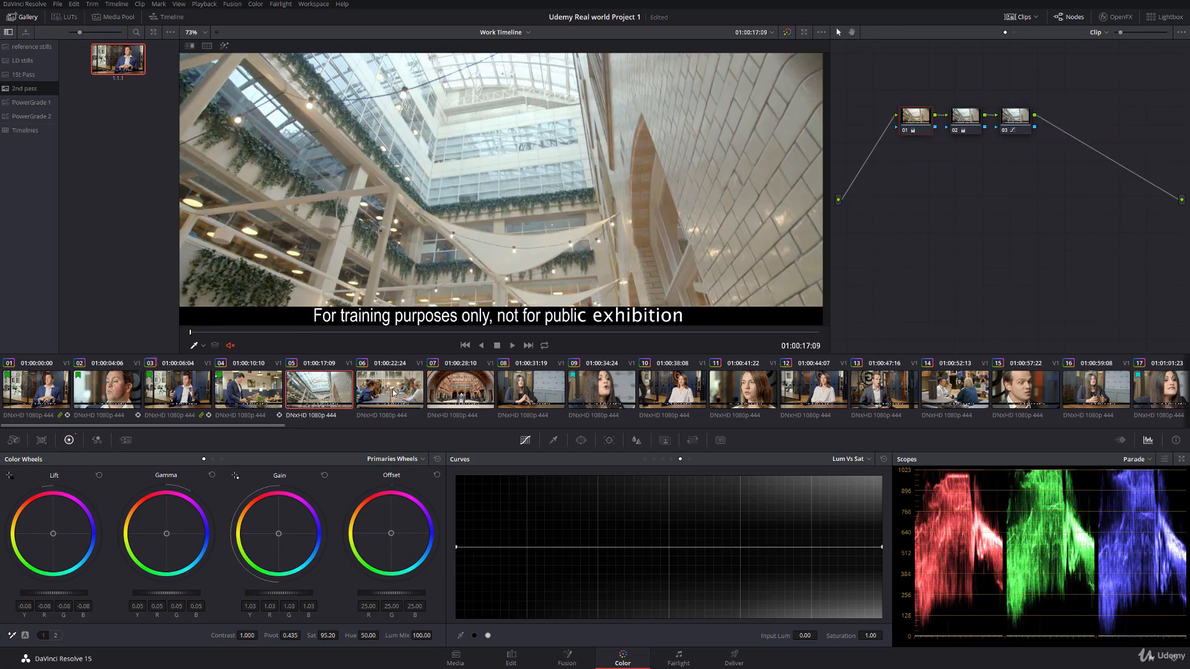
Step: Add a flag to clip 06 in the timeline
right_click(396, 389)
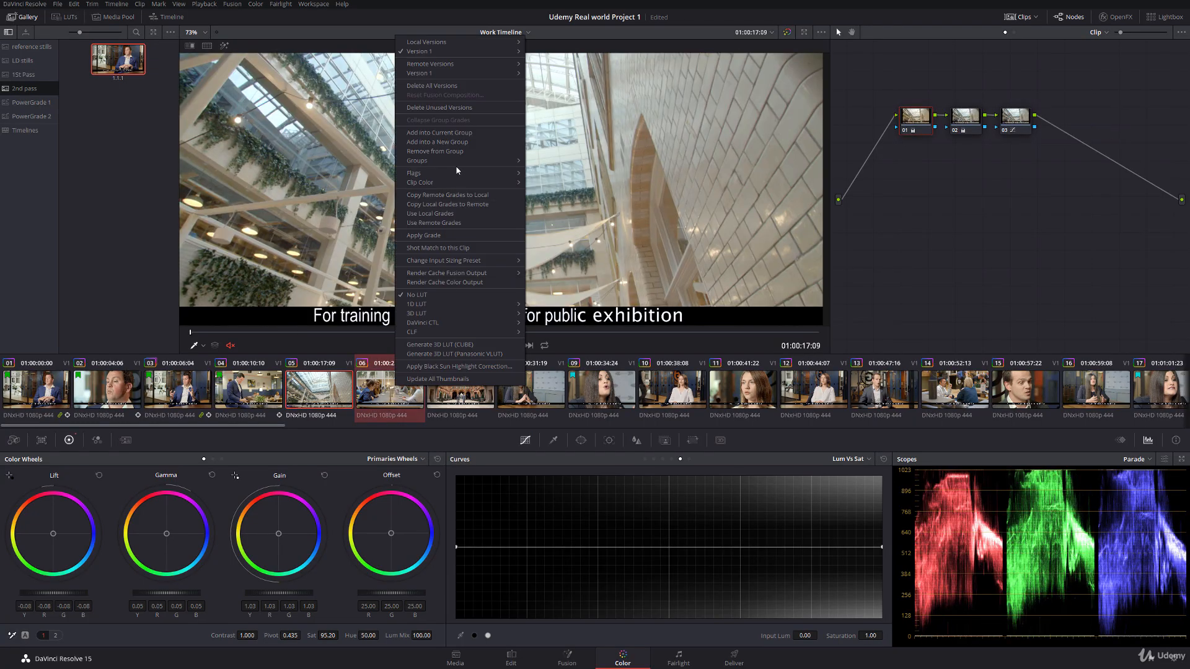
mouse_move(465, 174)
click(545, 210)
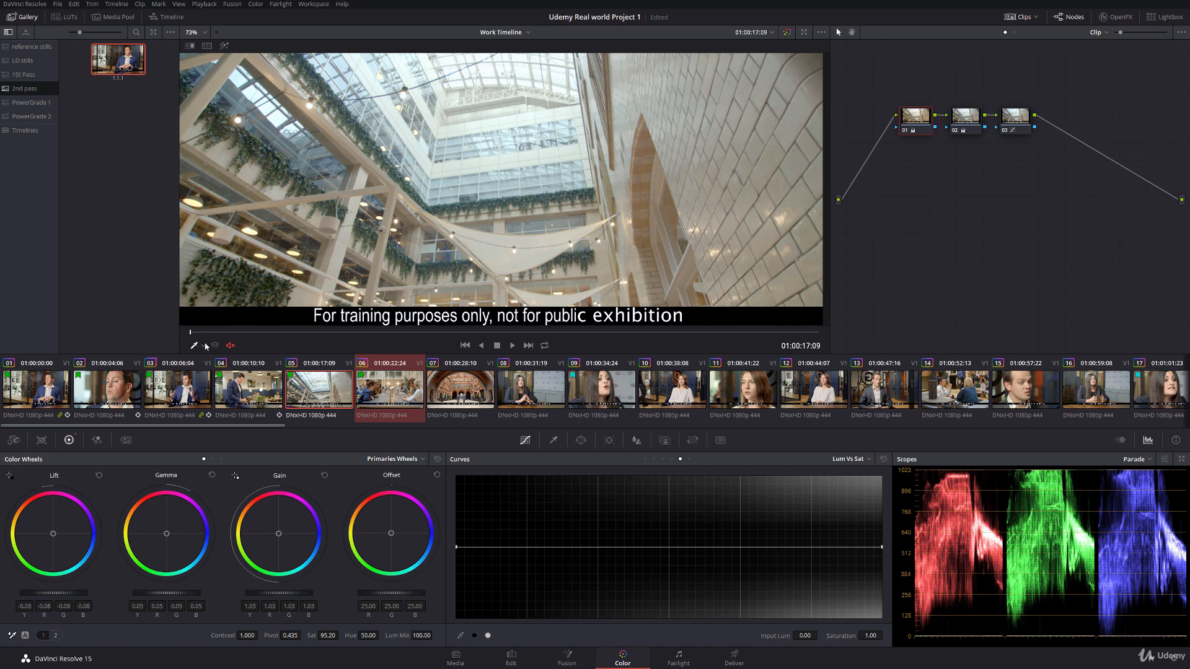
Step: Scrub through clip 01 and examine its image detail at close and wide magnification
click(117, 404)
click(53, 394)
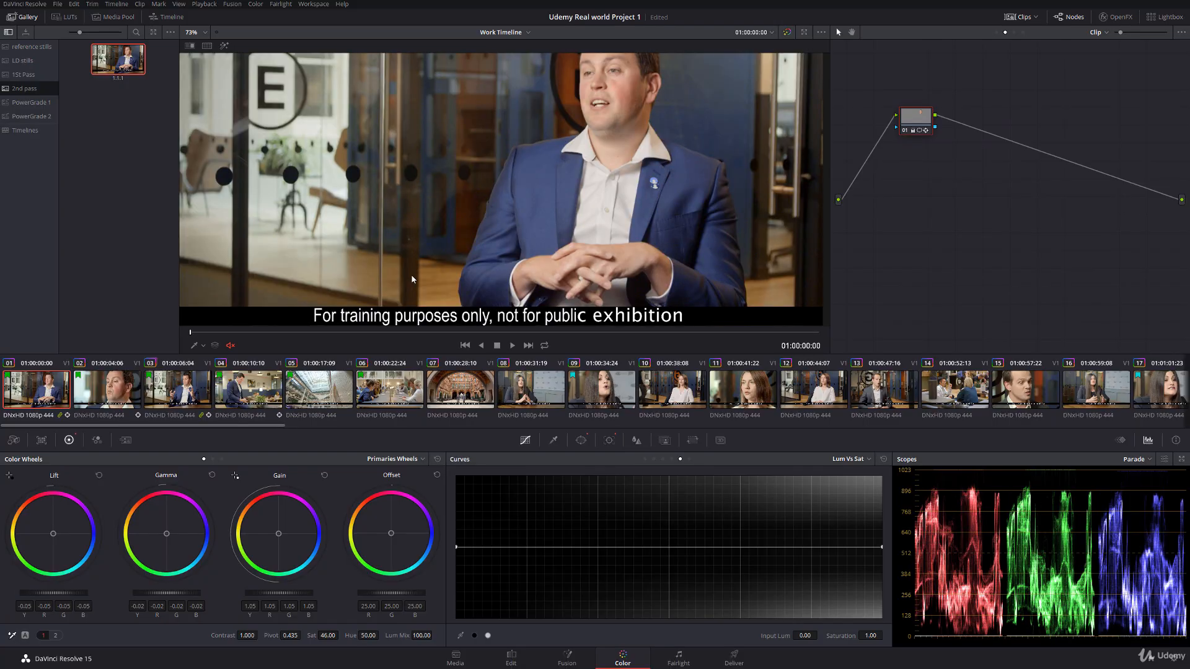
scroll(409, 268, down, 1)
drag(485, 314, 453, 264)
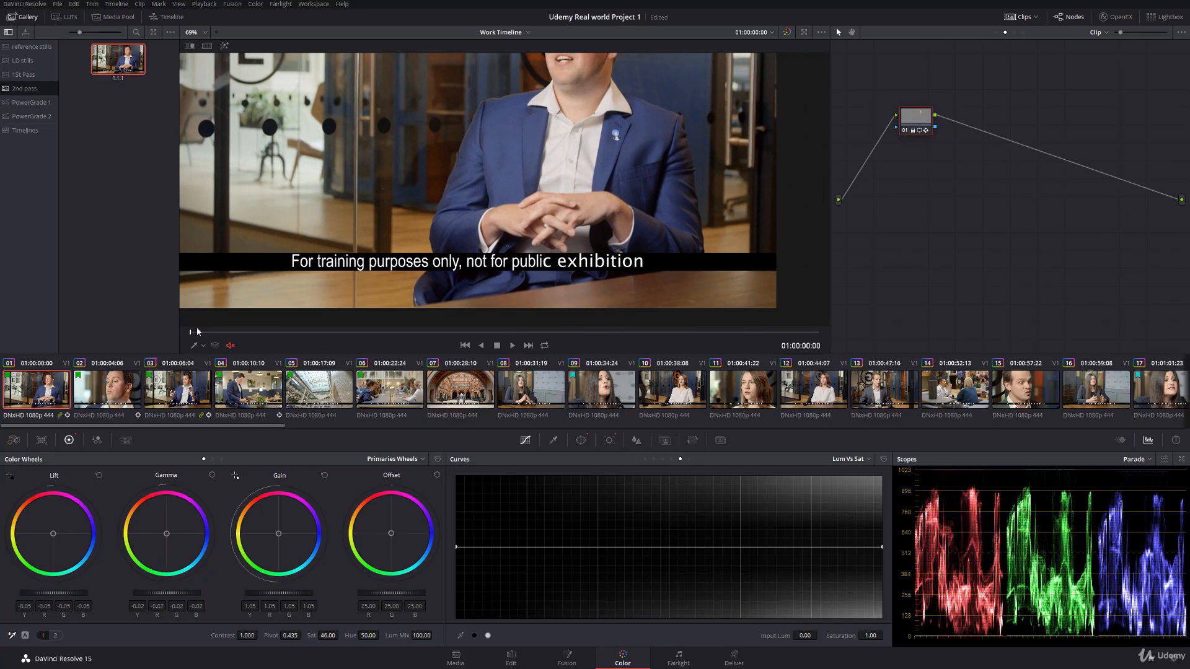
drag(197, 332, 394, 333)
scroll(439, 290, up, 8)
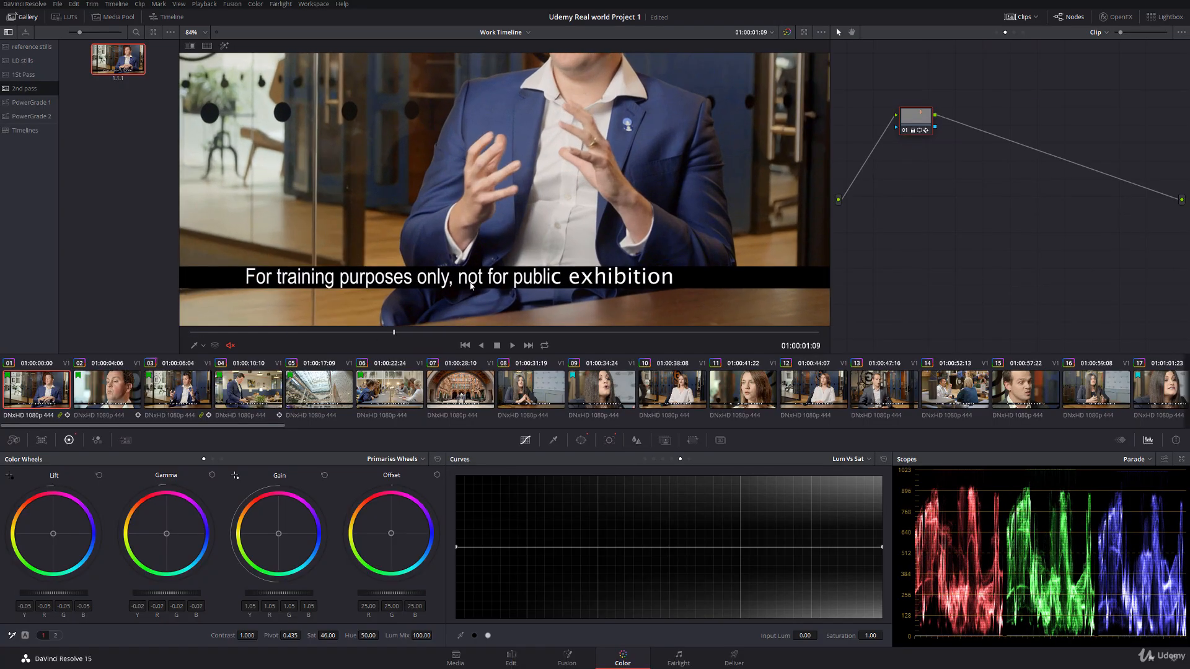
scroll(309, 296, up, 4)
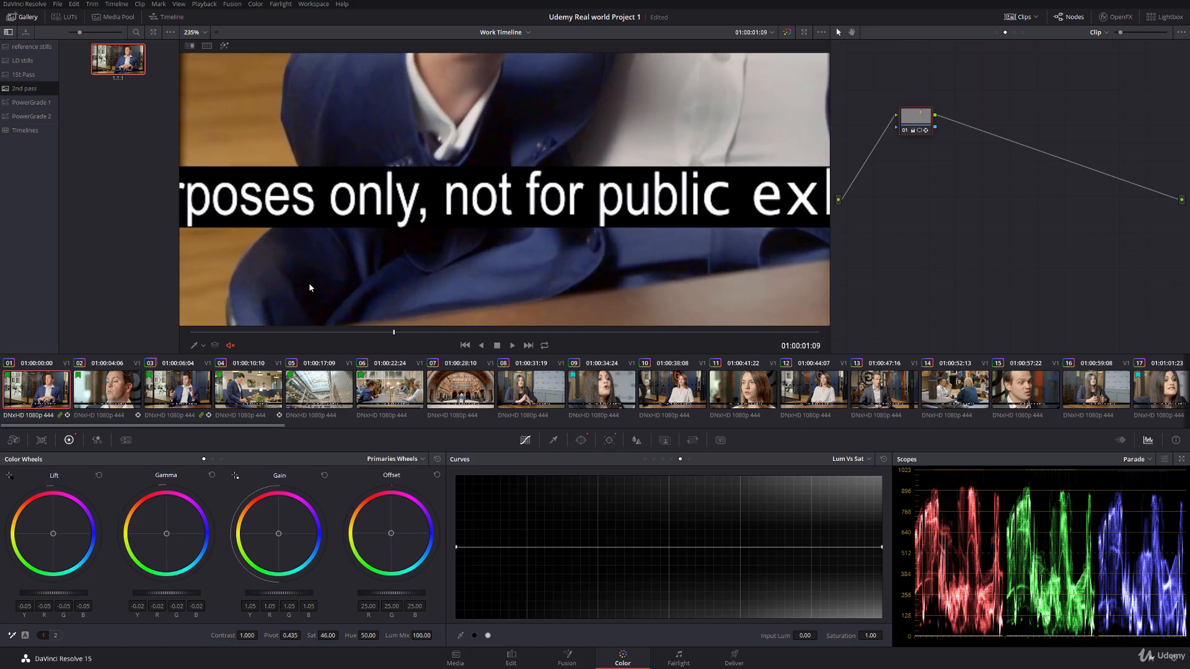
scroll(315, 294, down, 3)
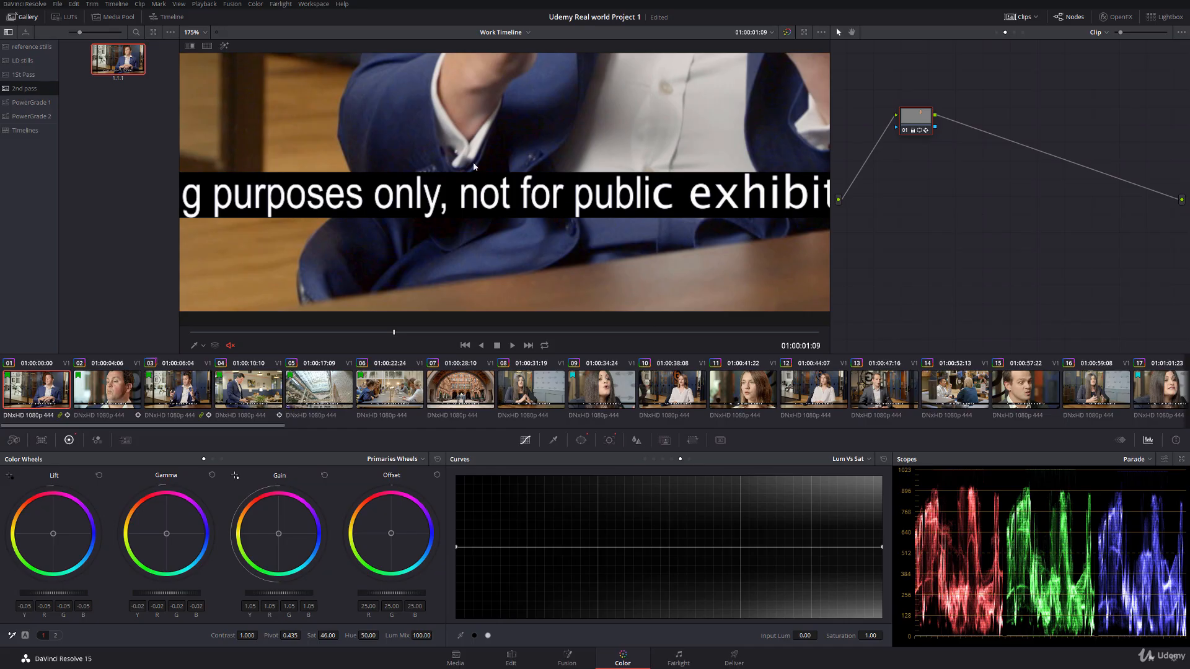
scroll(336, 246, down, 1)
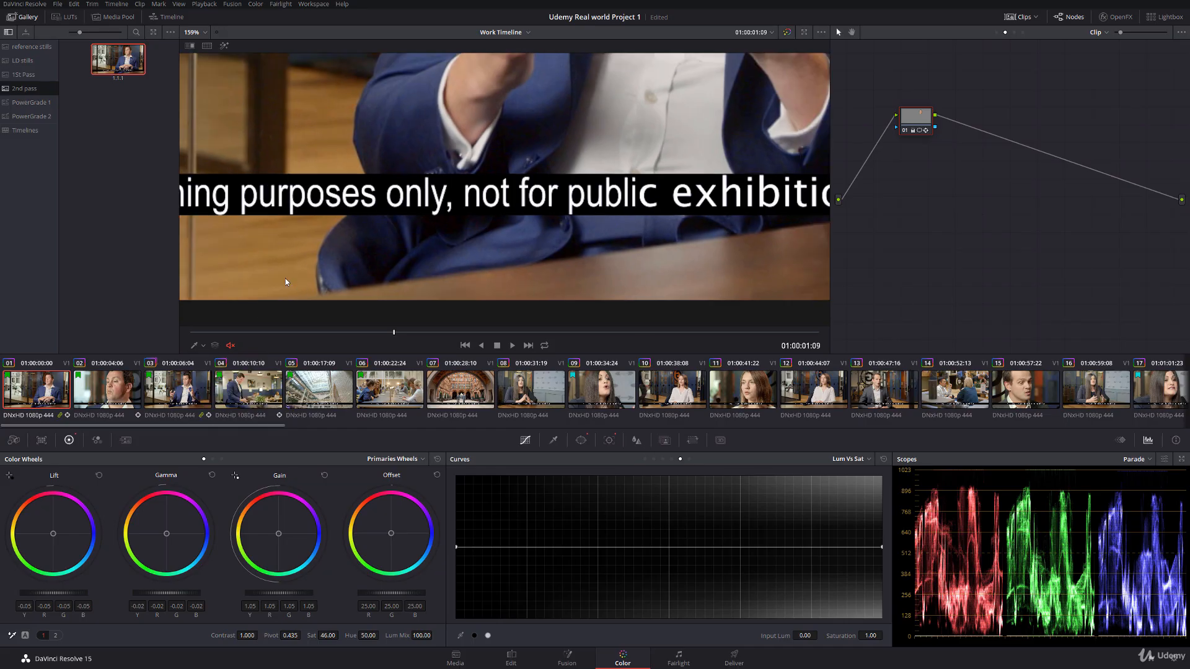
scroll(286, 278, down, 4)
scroll(448, 215, down, 2)
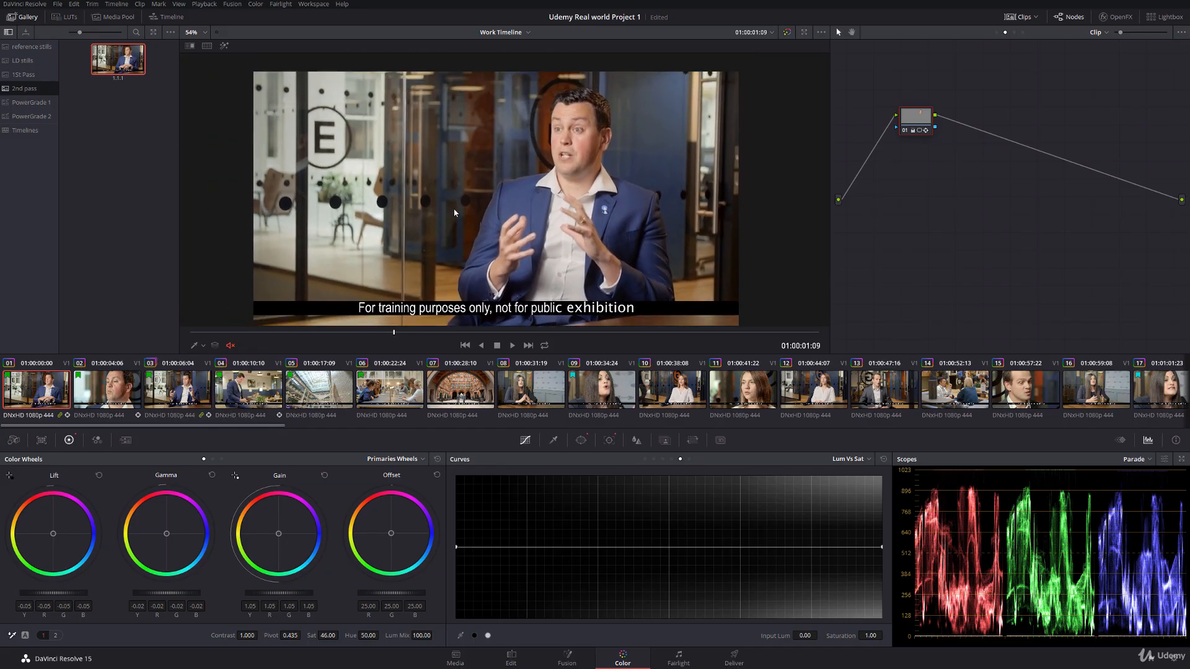
drag(461, 193, 461, 200)
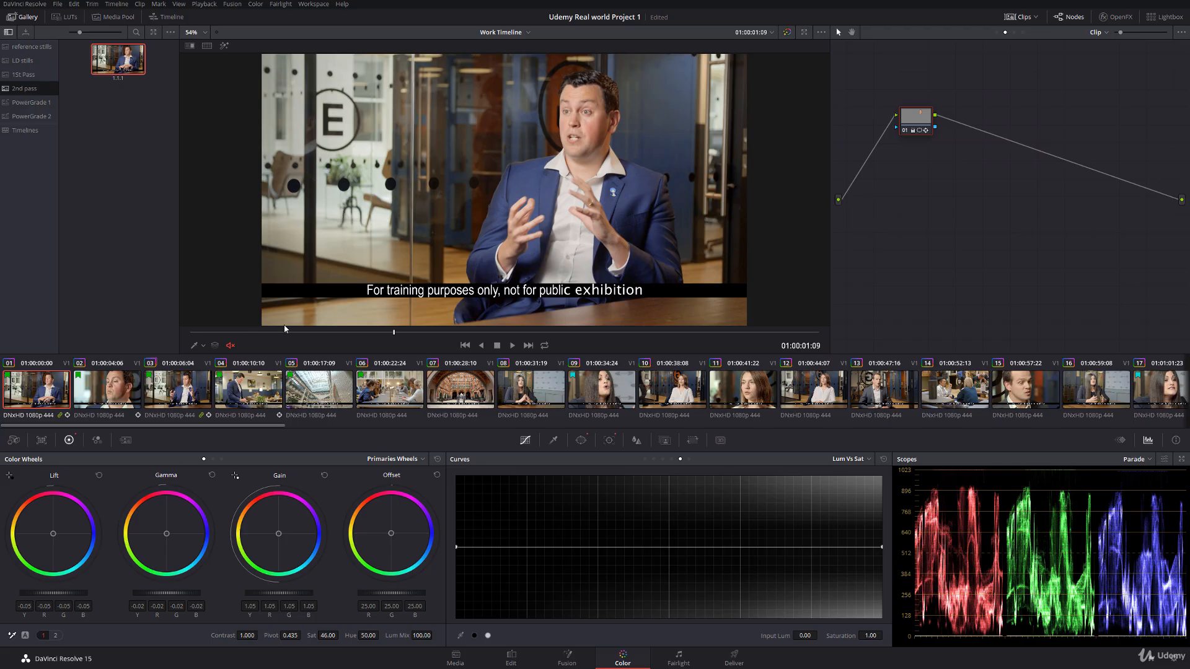
Step: Scrub through clip 07 and compare its grade with clips 05 and 06
click(329, 390)
click(411, 393)
click(437, 389)
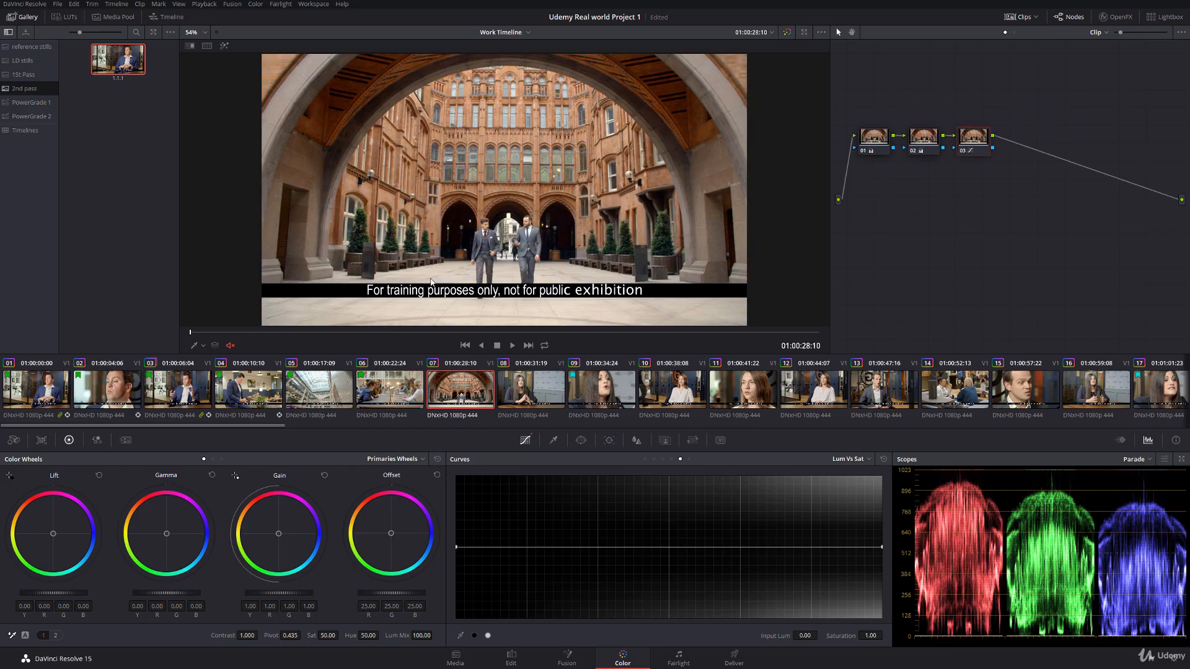
drag(261, 333, 438, 291)
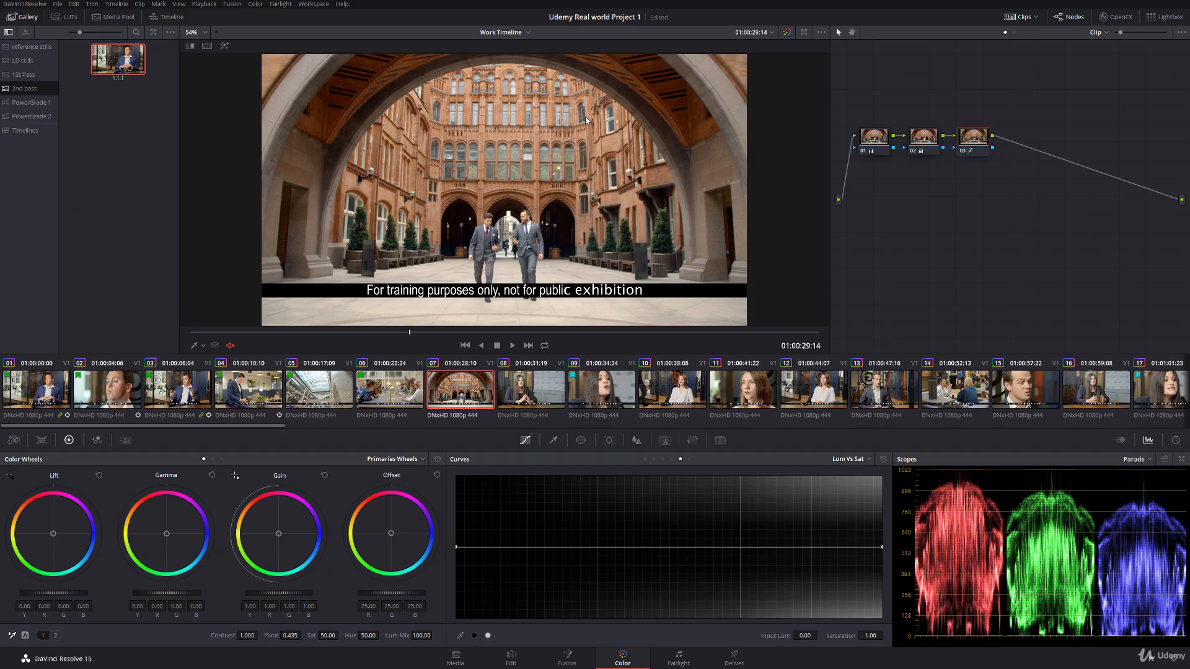
click(364, 362)
click(461, 381)
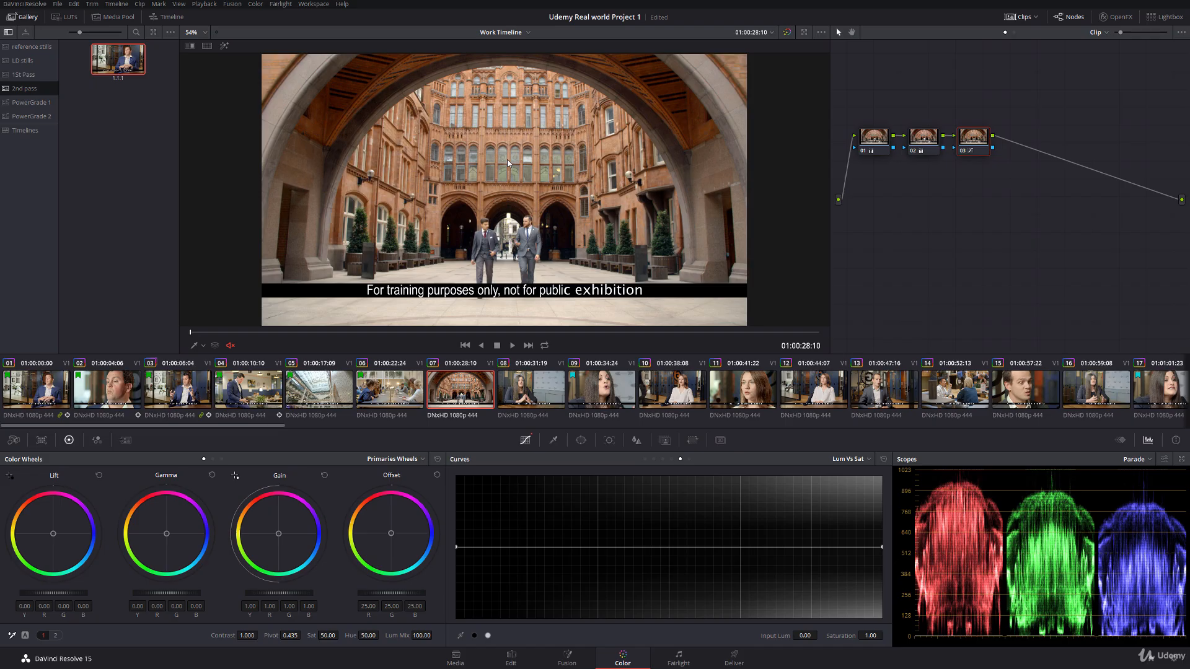
Step: Add a circular window to node 01 of clip 08 and centre it on the woman's face at Pan 46.39, Tilt 52.73
click(540, 384)
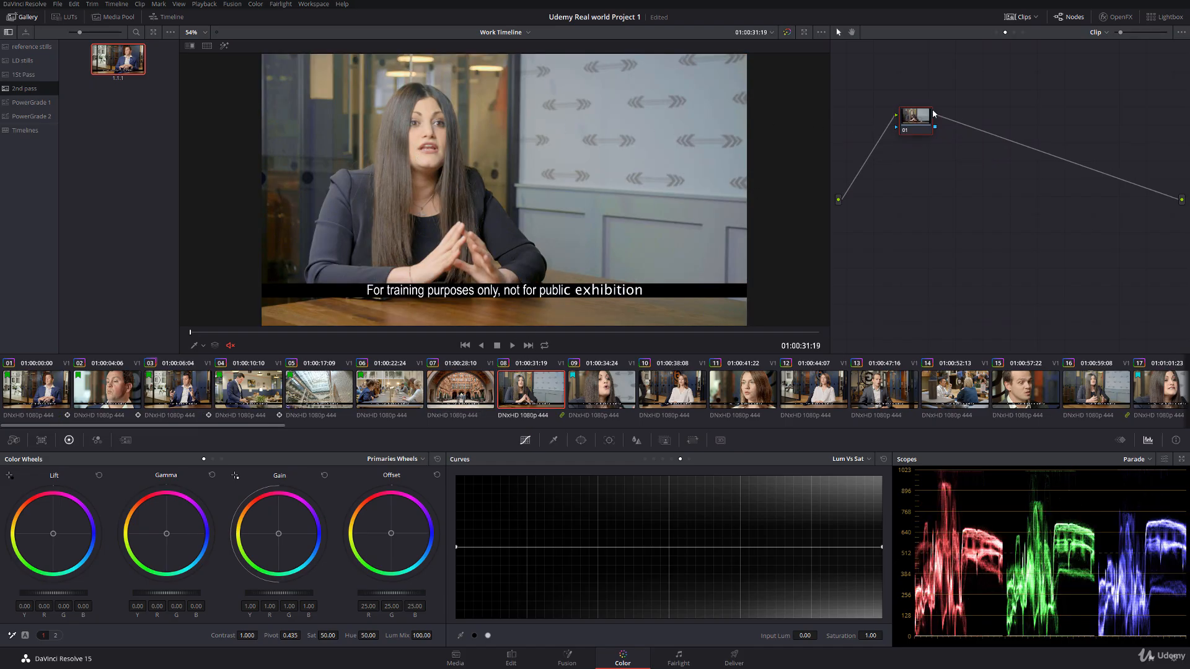
drag(922, 123, 885, 128)
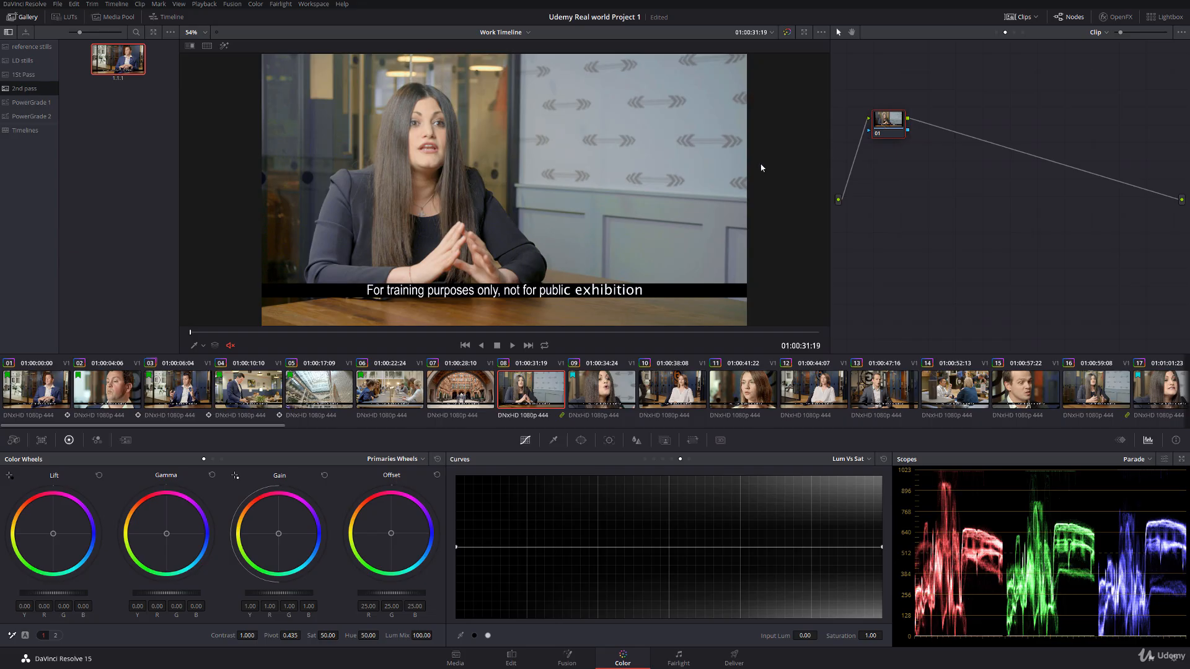
click(581, 440)
click(467, 527)
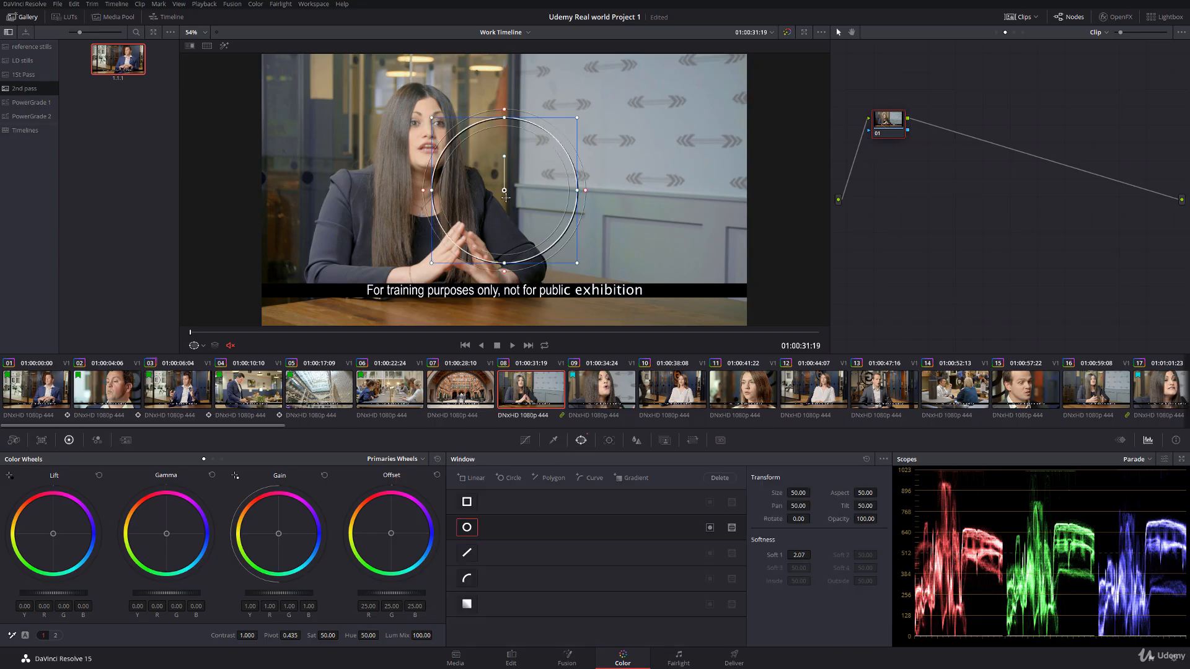
drag(505, 190, 428, 136)
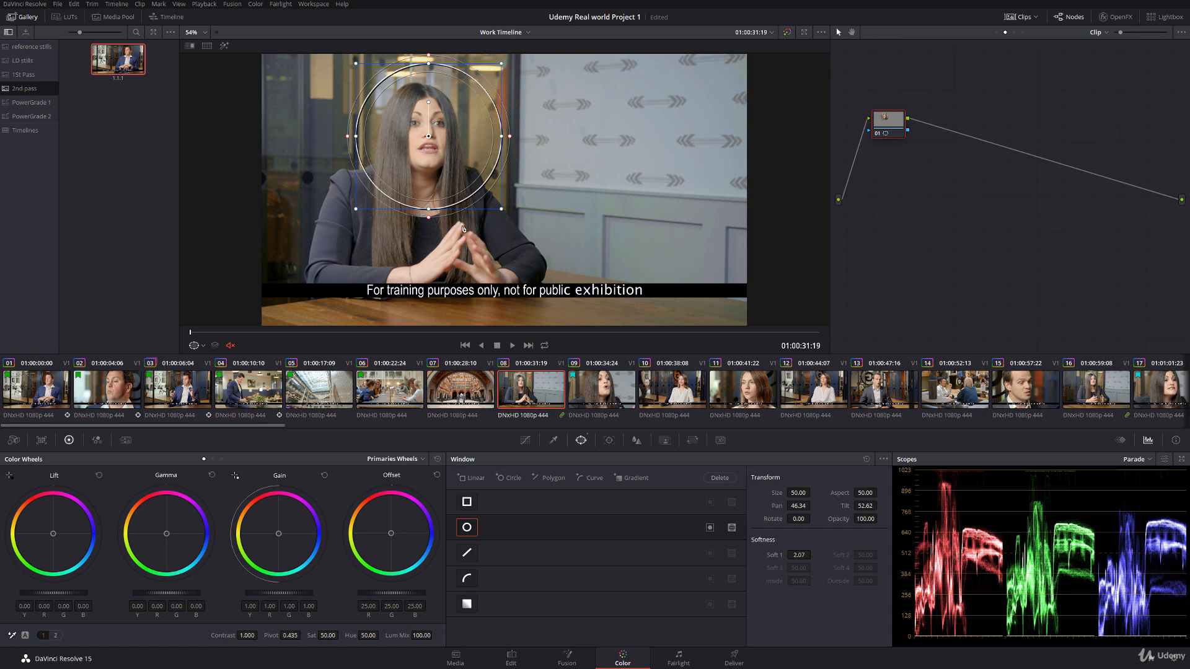
drag(428, 137, 430, 134)
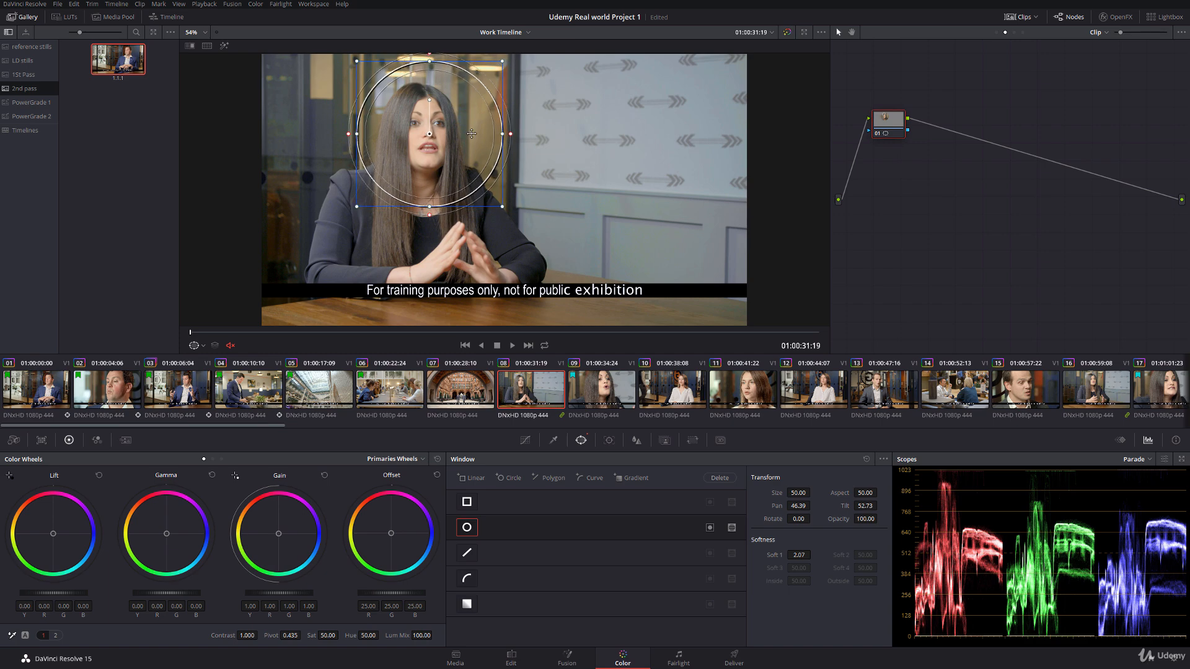
Step: Shrink the window to a narrow oval fitted to the woman's face, with Size 27.75, Aspect 29.81, Pan 46.19 and Tilt 52.77
drag(502, 135, 469, 135)
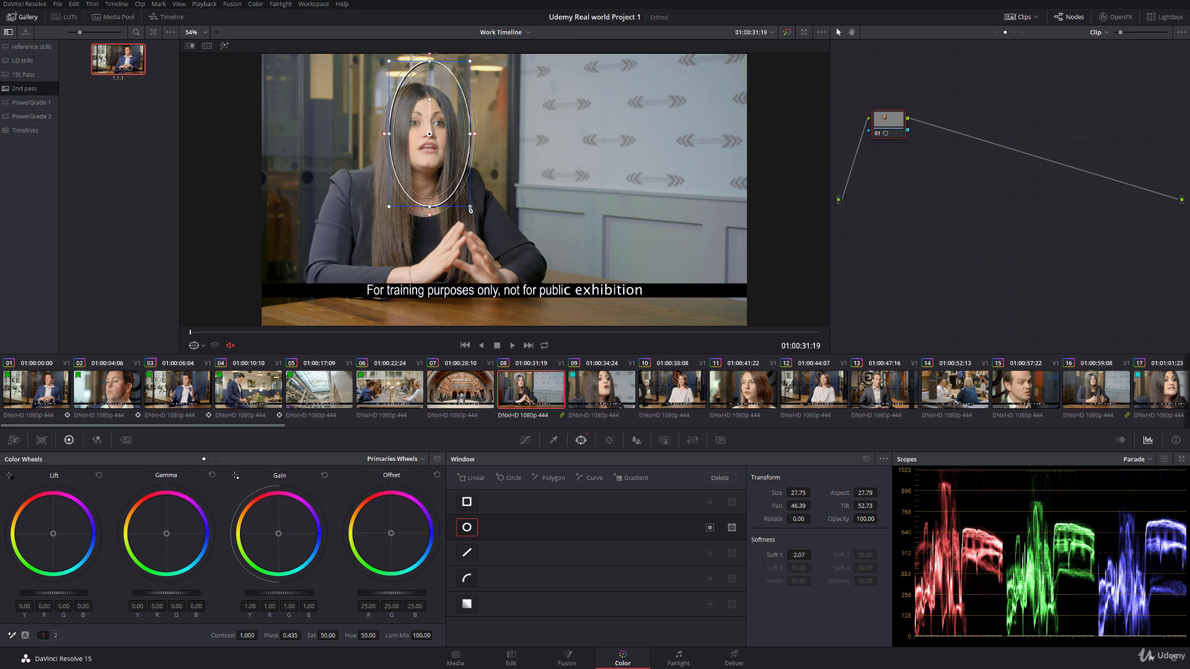
drag(469, 208, 455, 178)
drag(428, 134, 425, 135)
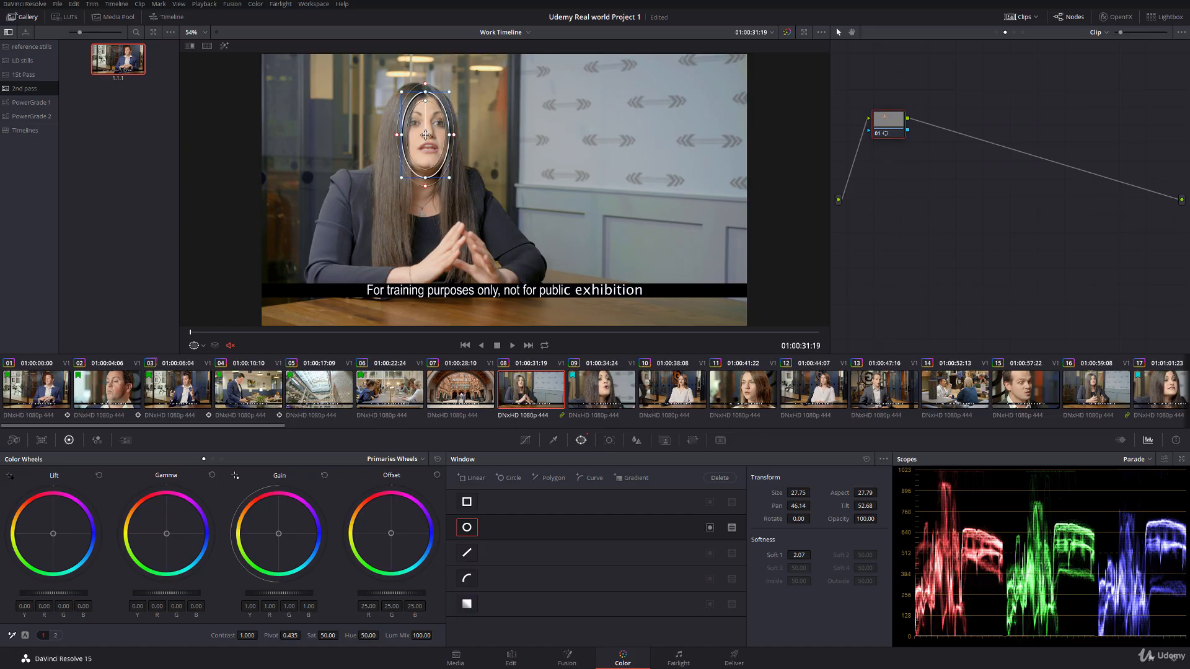
drag(428, 93, 427, 133)
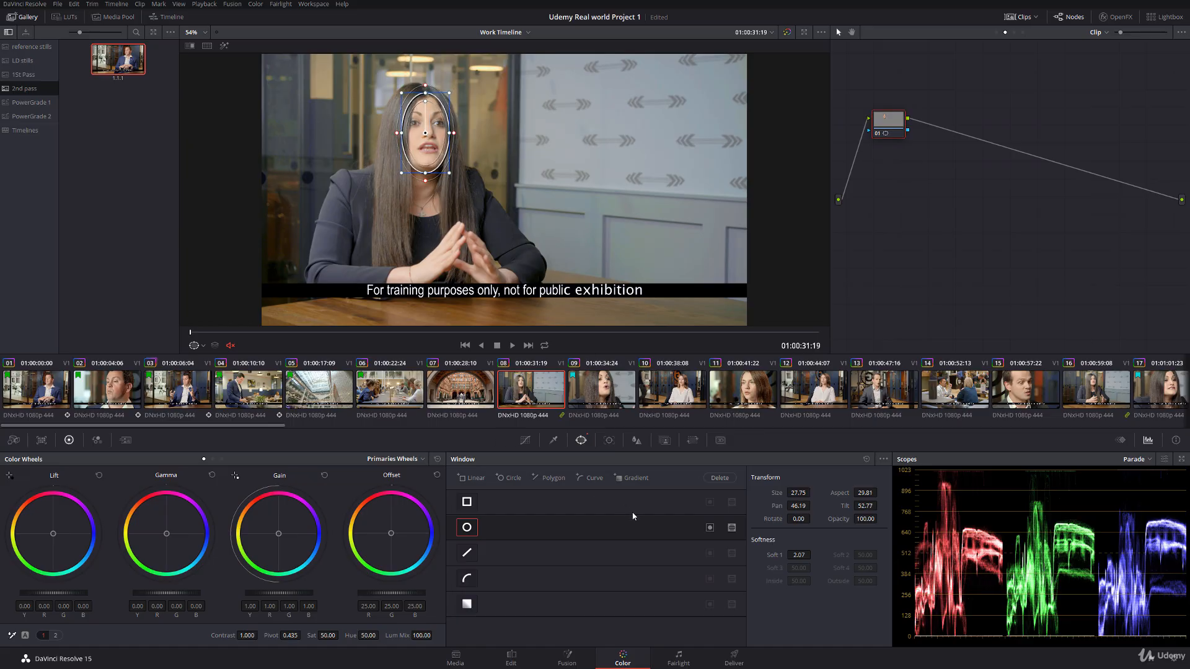
Step: Track the face window forward through clip 08 and turn off the window overlay in the viewer
click(609, 440)
click(501, 478)
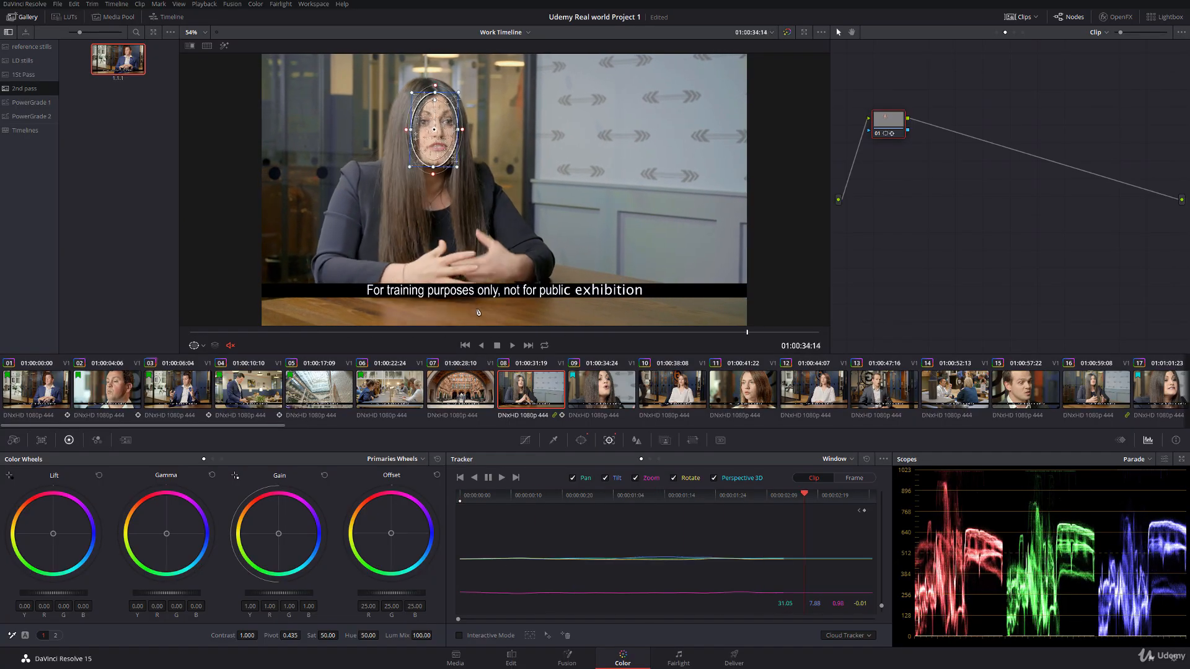
click(199, 346)
click(199, 360)
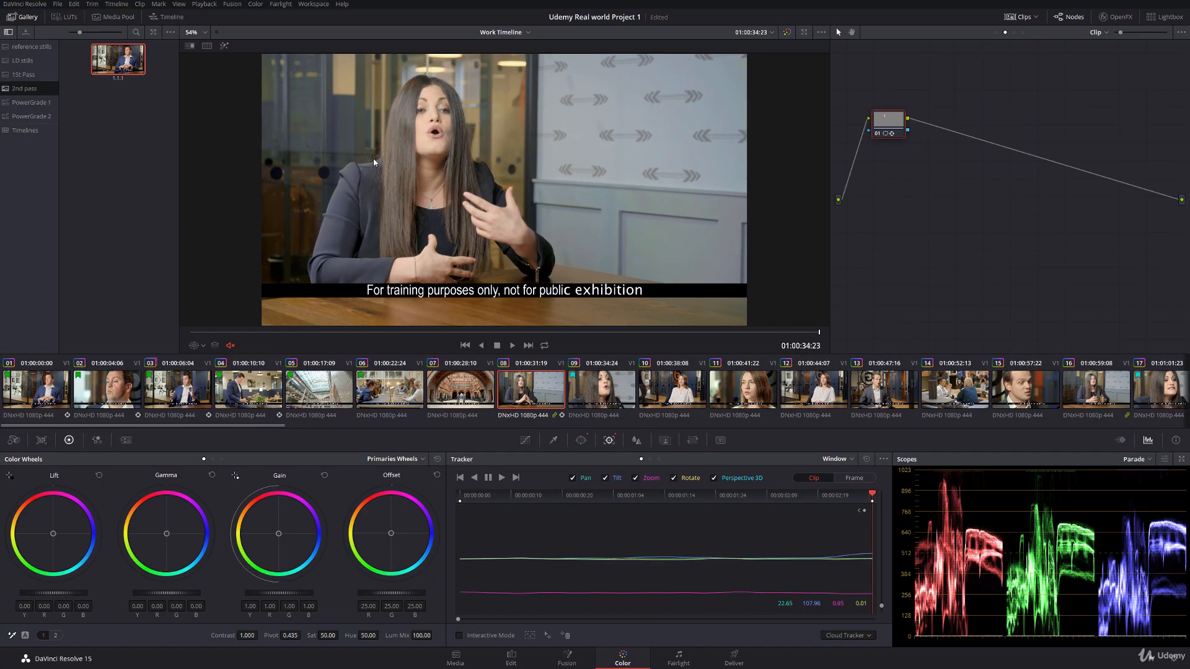
Step: Grade the face window on clip 08 with Lift -0.03, Gamma -0.02, Gain 1.08 and Saturation 47
scroll(373, 158, up, 4)
scroll(374, 219, up, 2)
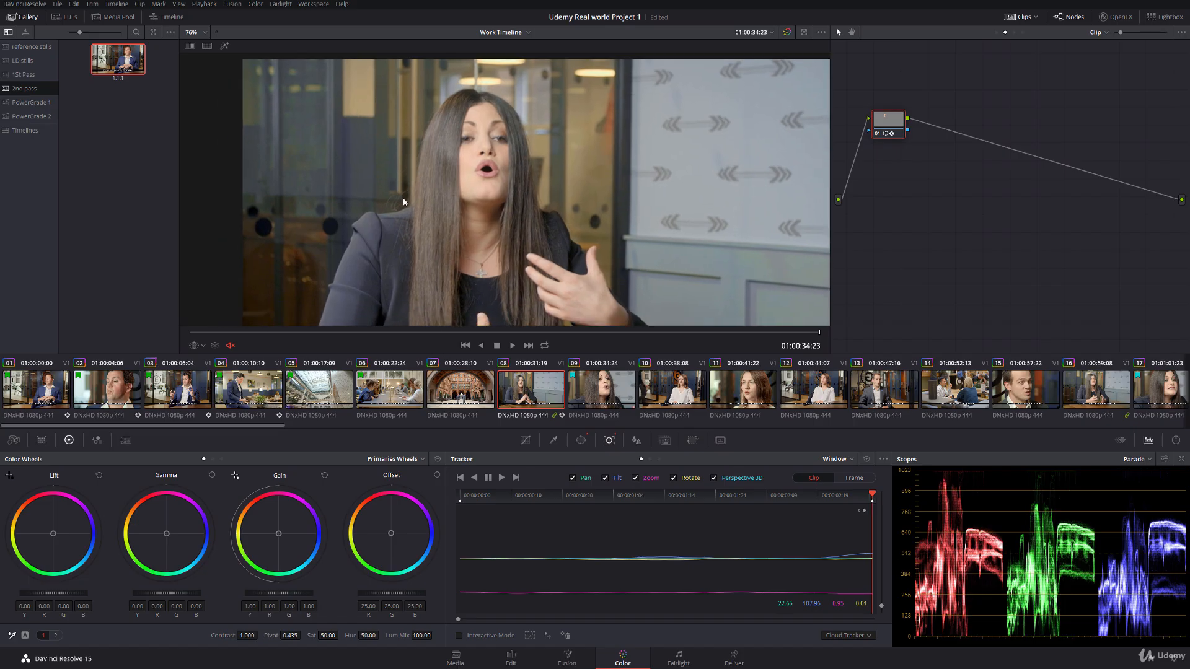
drag(53, 593, 50, 593)
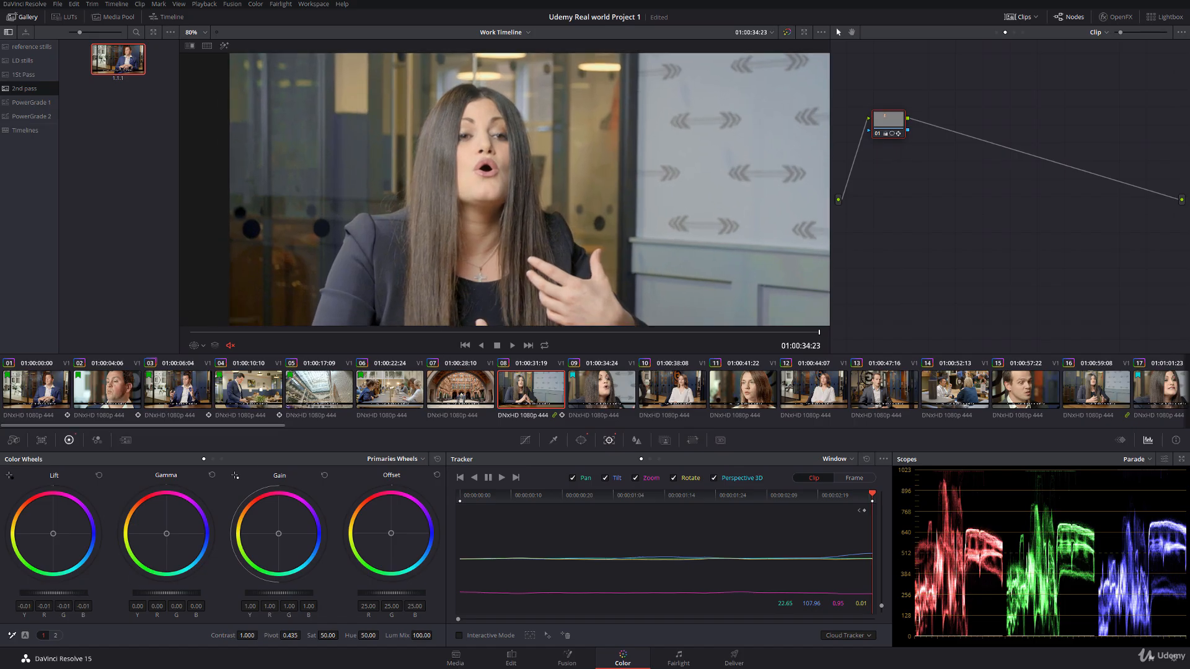
drag(281, 593, 295, 593)
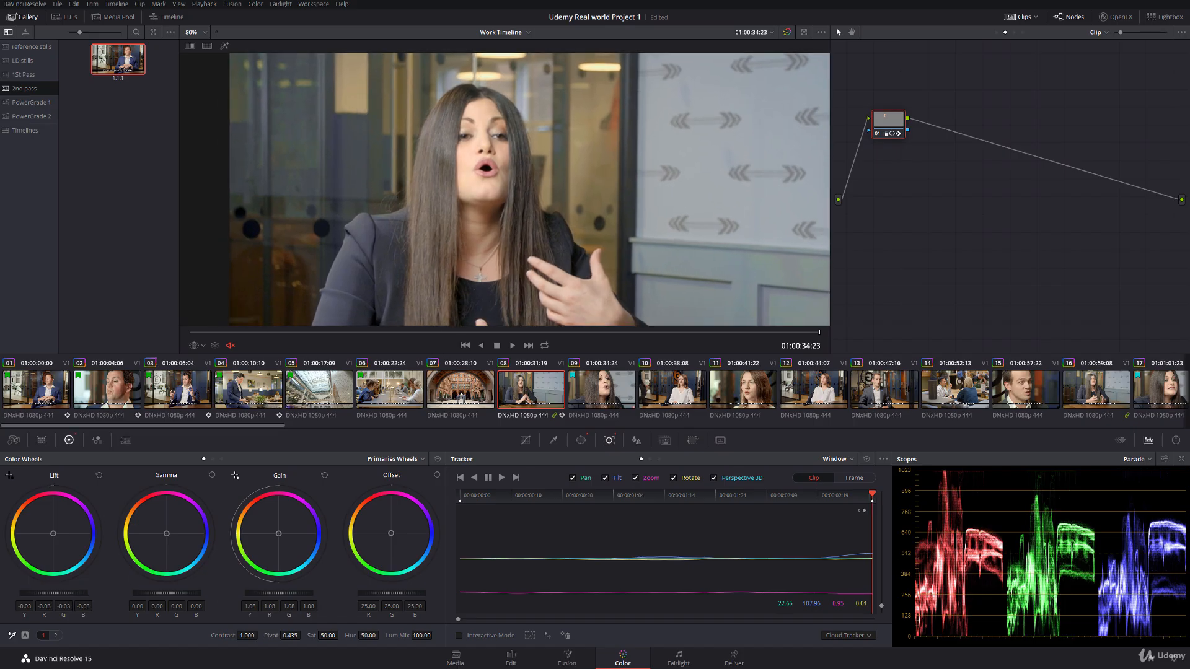
drag(187, 593, 185, 593)
drag(326, 635, 319, 635)
Step: Check node 01's face correction from the start of clip 08 and compare the shot with clip 03
click(877, 134)
click(206, 333)
drag(257, 336, 196, 337)
scroll(396, 226, down, 4)
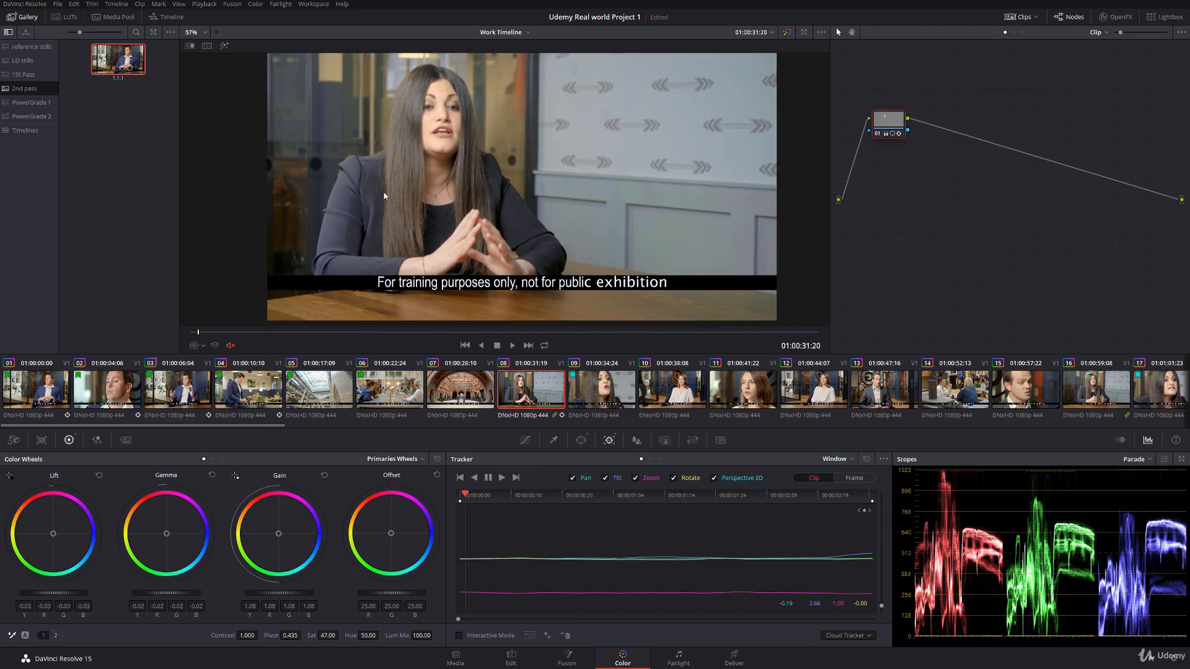
click(107, 385)
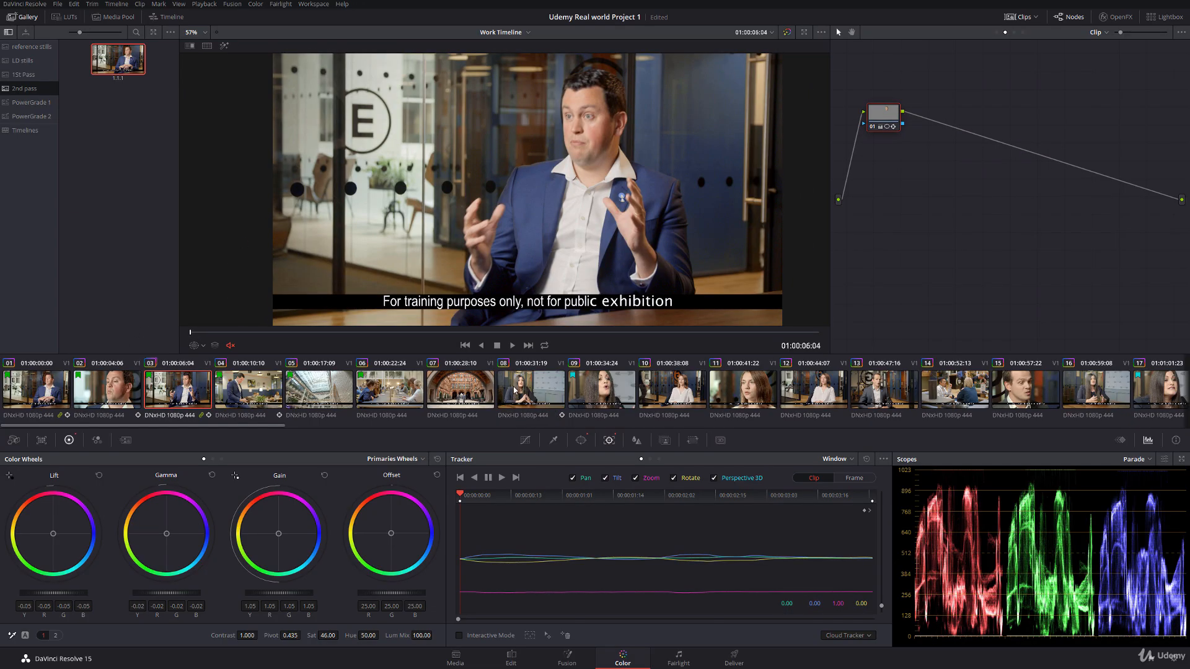
click(542, 390)
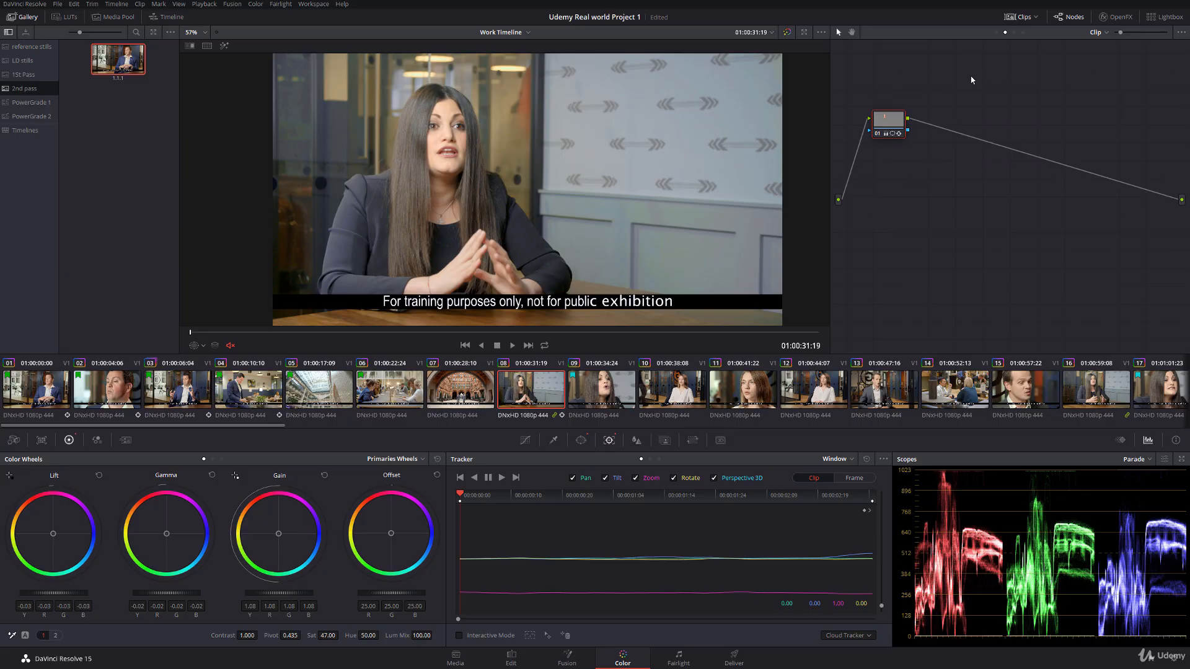
Step: On Group Pre-Clip node 06, lower the Lum Vs Sat curve's black end and set the point at input 0.16 to 0.67
click(997, 32)
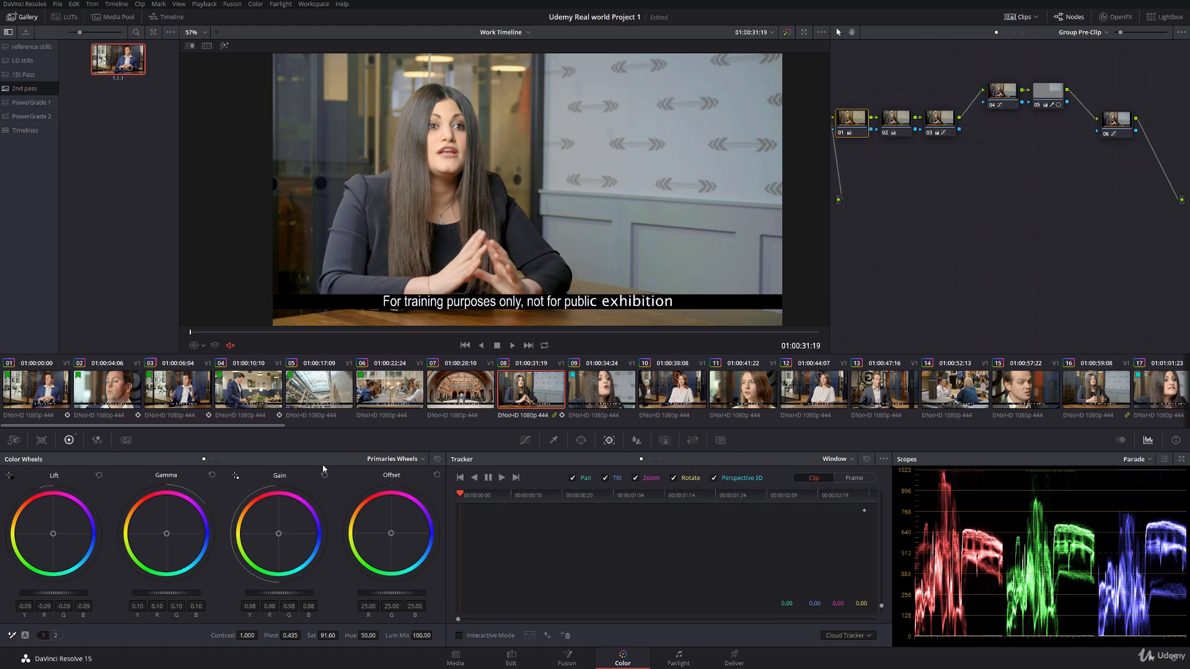
click(528, 441)
click(1119, 121)
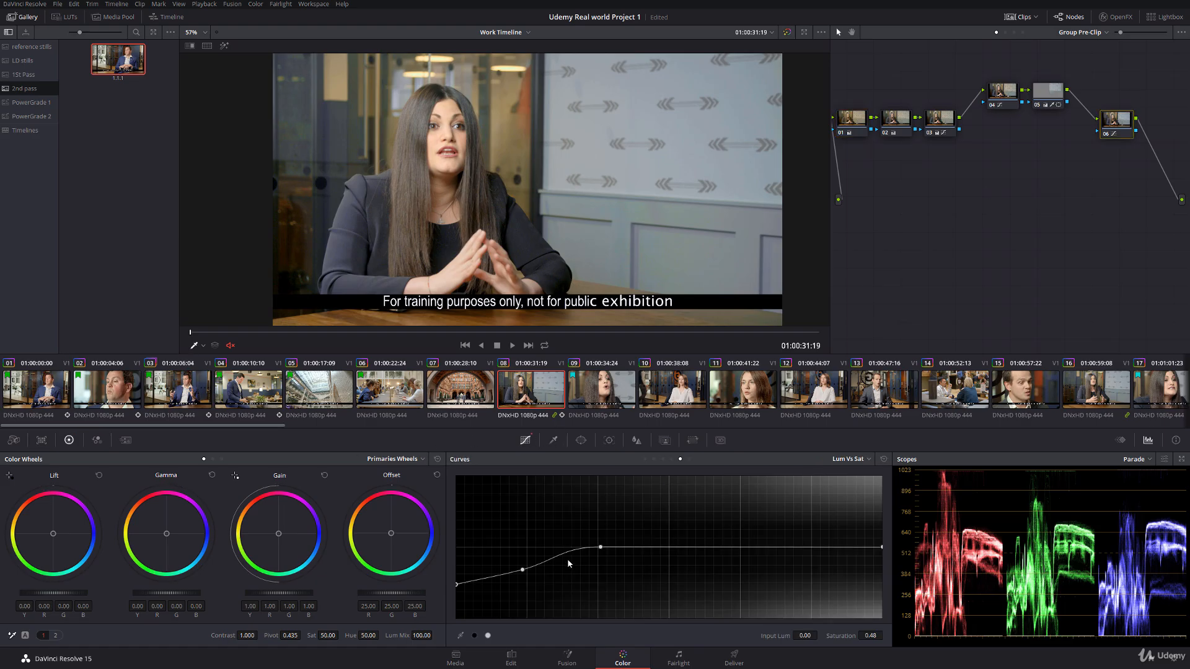
drag(457, 585, 456, 591)
click(523, 571)
Step: Compare clip 08 with clips 01 and 03, with the viewer overlay off, and scrub through clip 08
click(46, 402)
click(541, 393)
click(203, 346)
click(213, 361)
click(197, 389)
click(521, 391)
drag(234, 333, 732, 333)
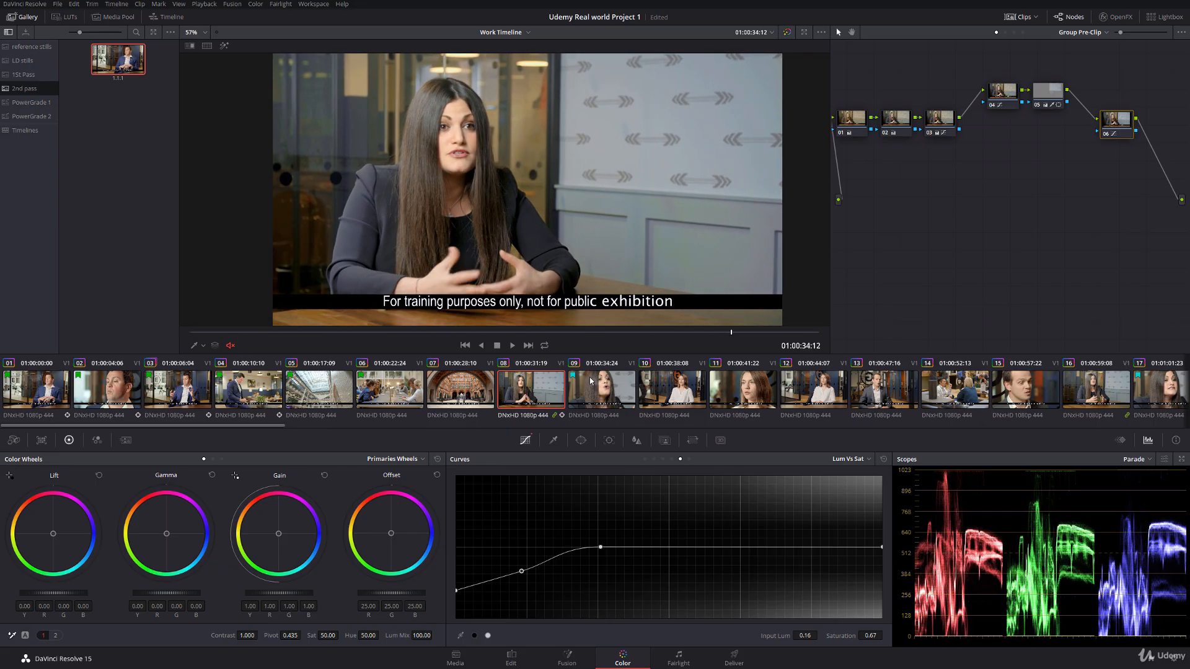
Step: Play clip 09, open node 03 of its clip-level grade and show the power window outline in the viewer
key(Down)
key(space)
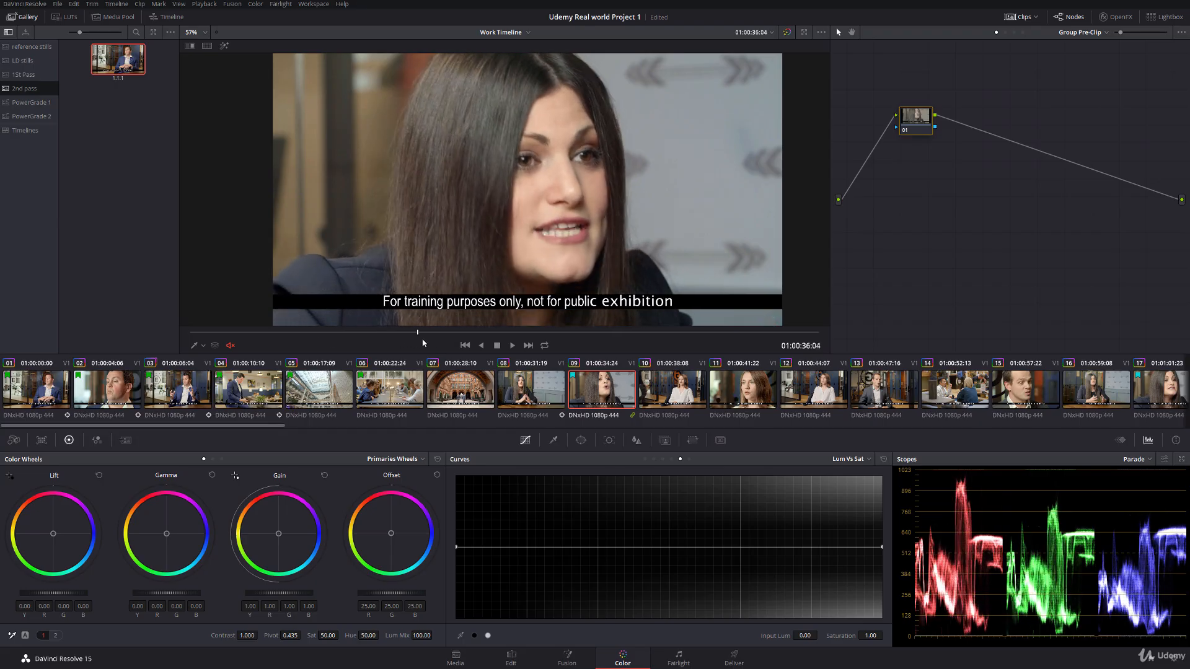
click(1006, 33)
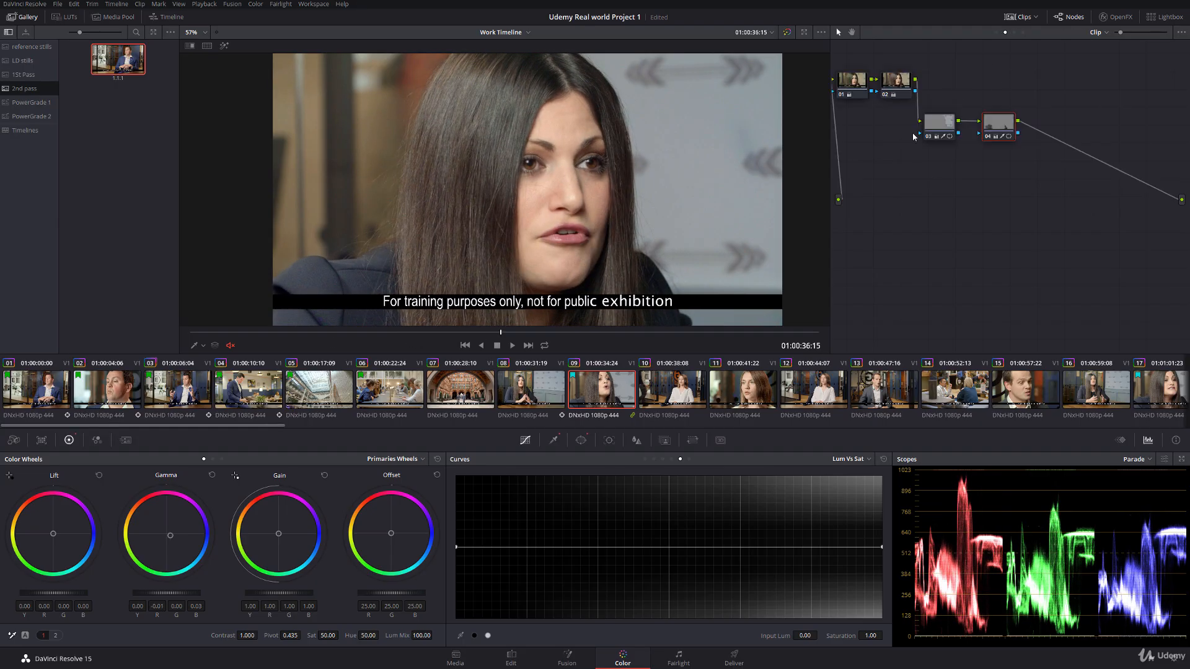
click(945, 128)
click(425, 333)
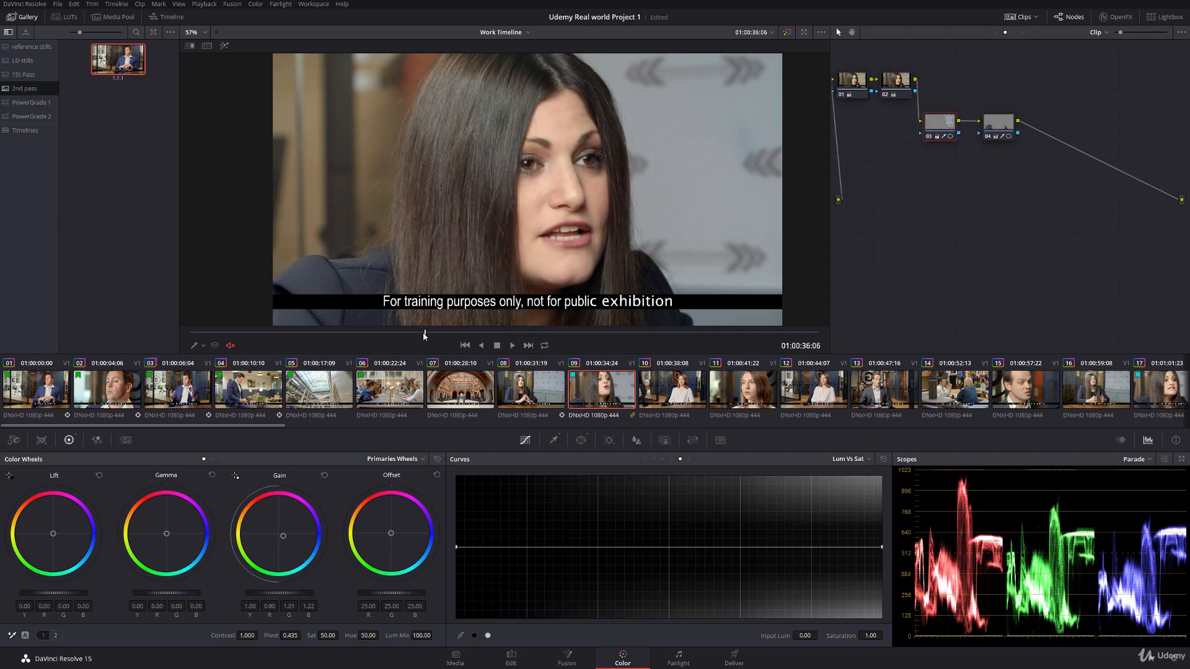
click(203, 346)
click(217, 383)
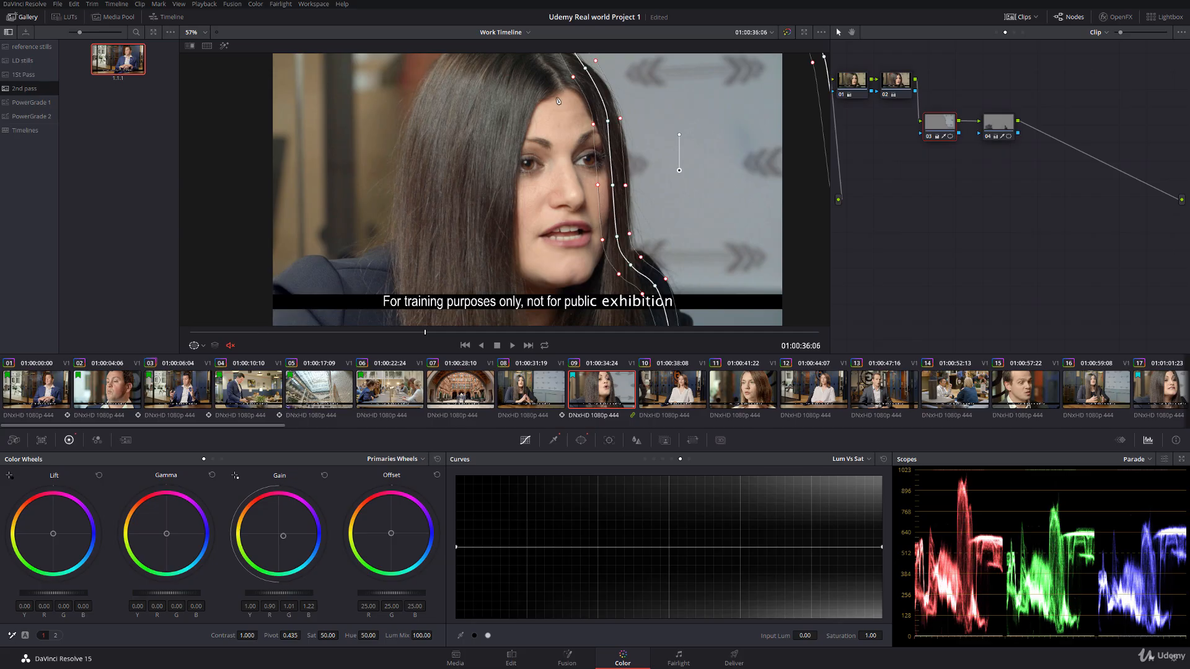
Step: Enable automatic keyframing for Corrector 3's PowerCurve from clip 09's first frame and make its first keyframe dynamic
click(1120, 440)
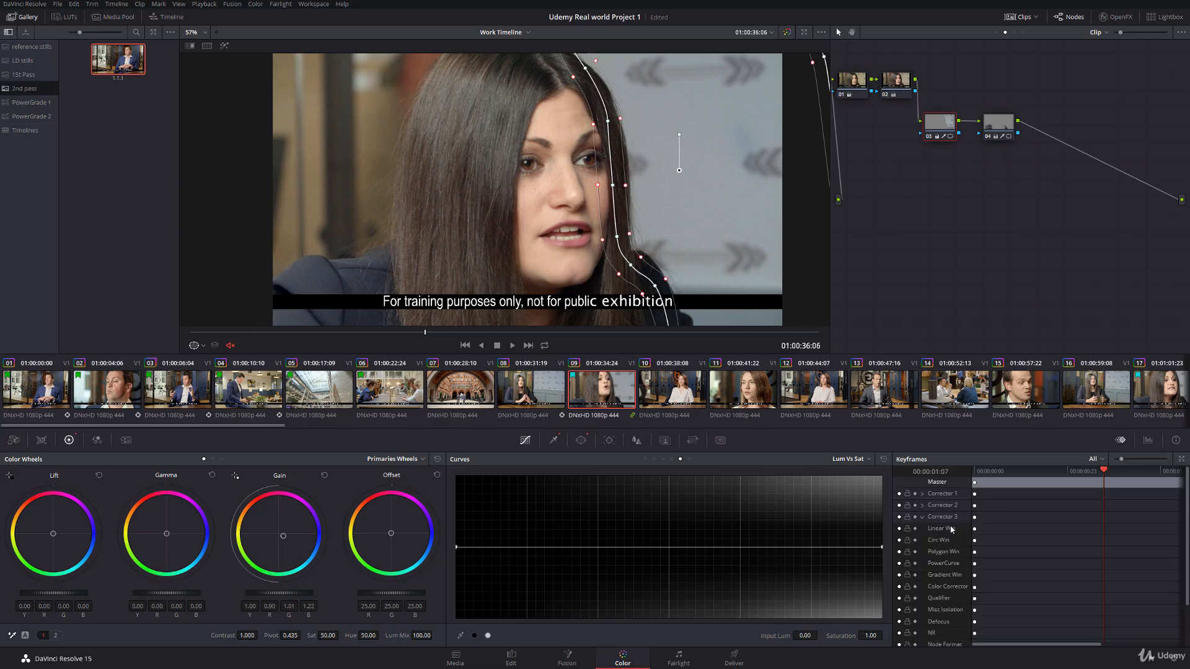
drag(1008, 472, 971, 475)
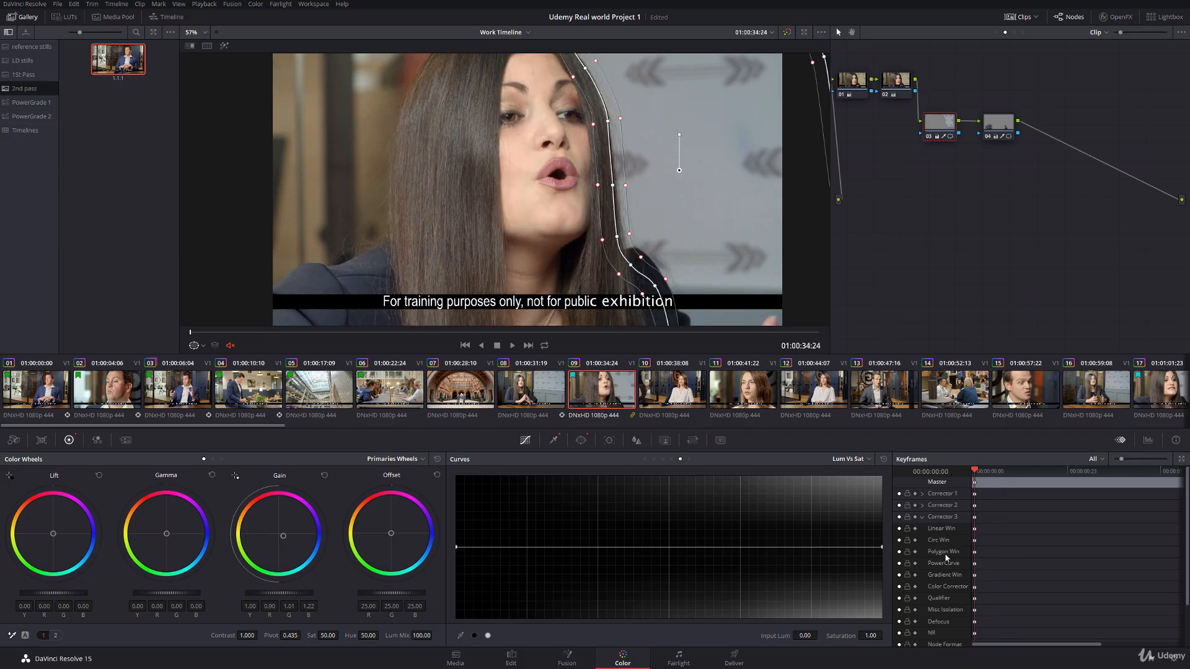
click(915, 564)
click(582, 441)
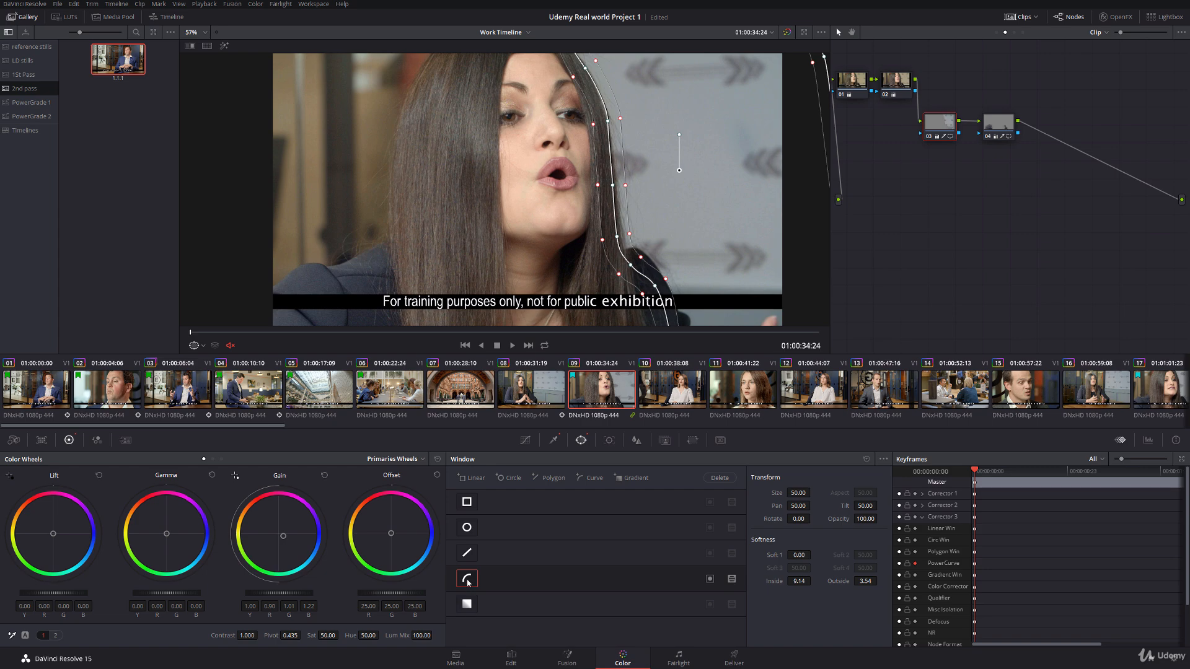
drag(551, 133, 547, 159)
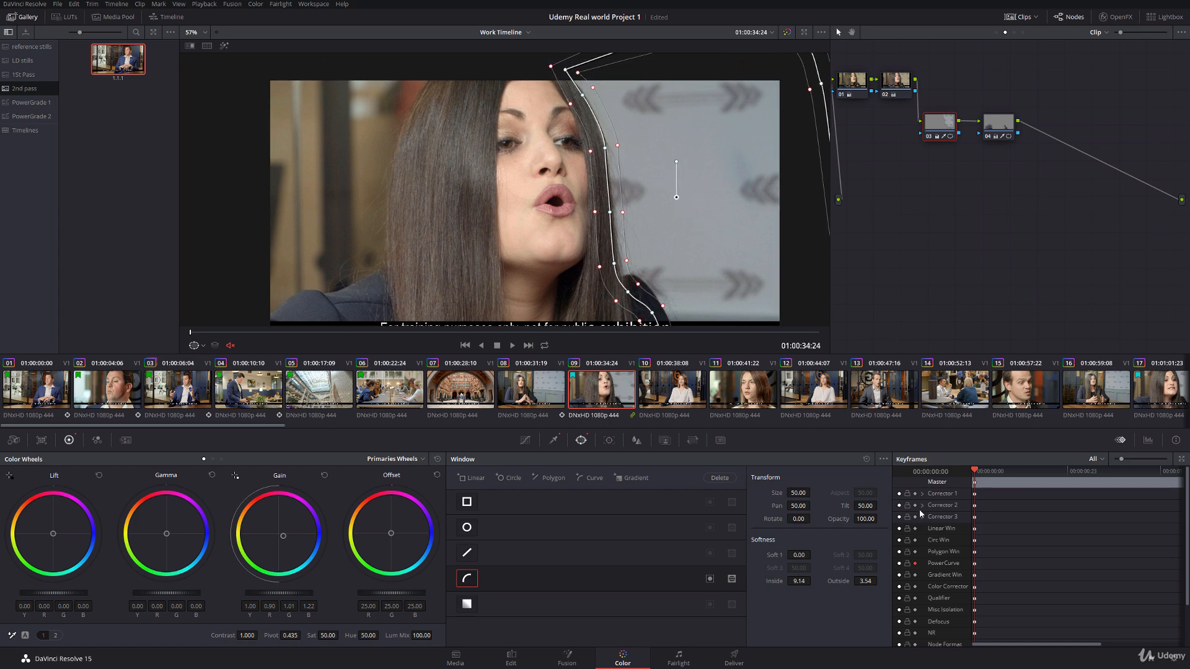
right_click(986, 564)
click(1024, 581)
Step: Fit node 03's curve window to the woman's hair edge at clip 09's first frame and again at 01:00:37:20
scroll(489, 185, up, 1)
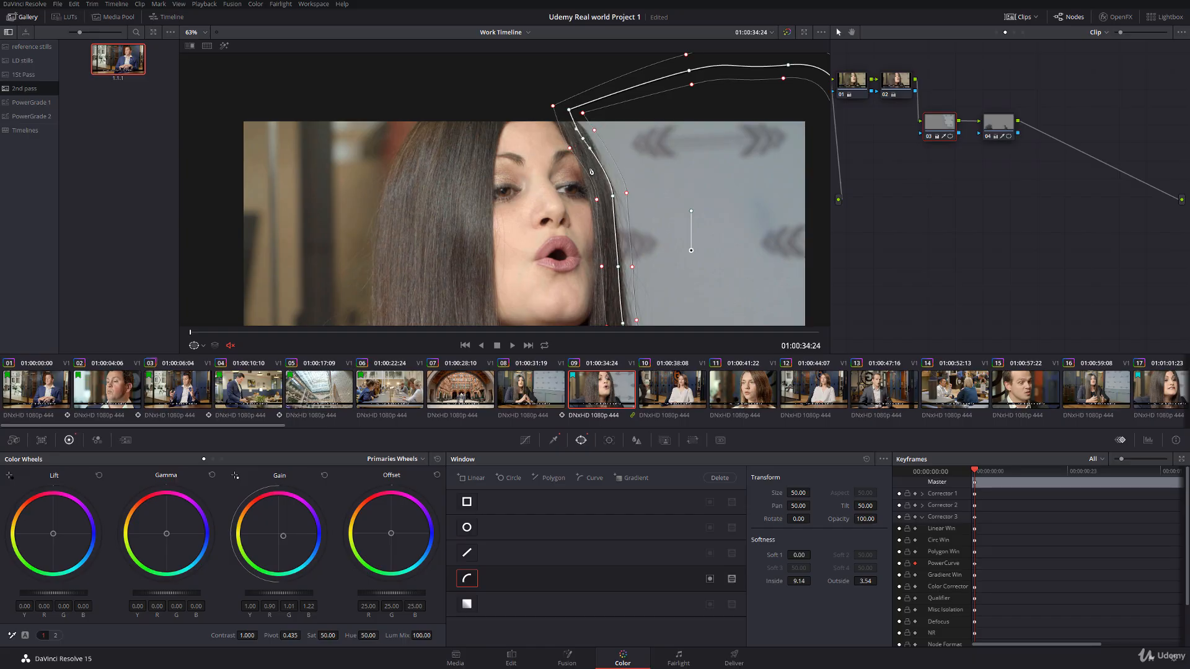
drag(613, 197, 605, 202)
drag(618, 267, 615, 268)
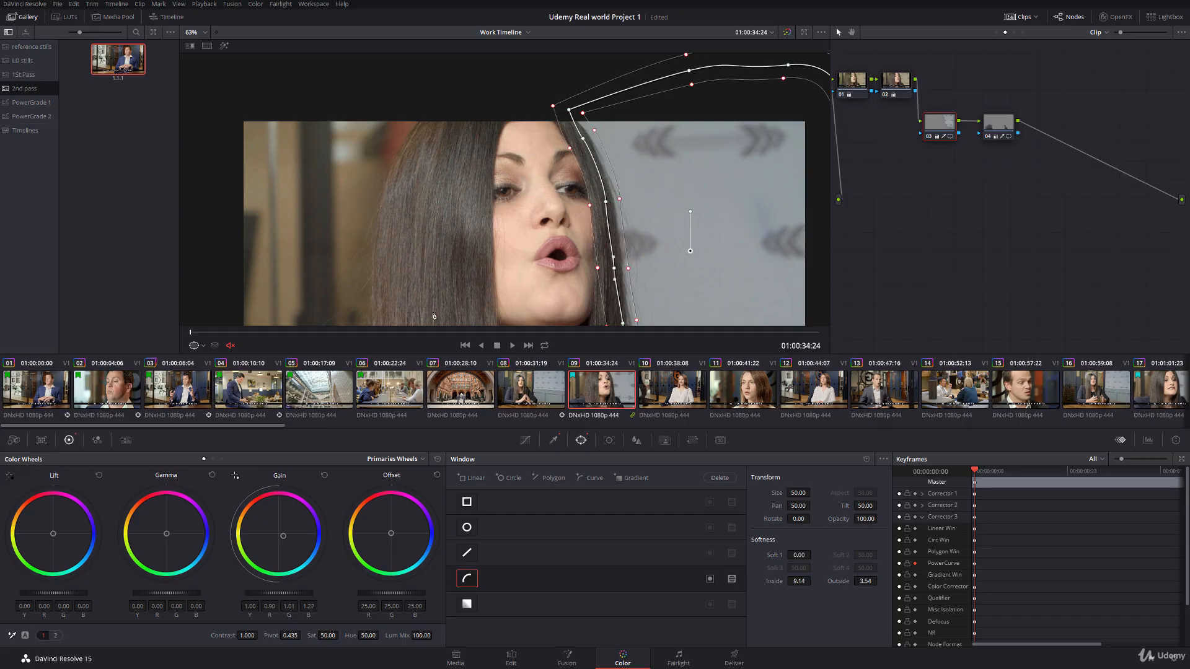
drag(225, 334, 728, 344)
drag(605, 201, 629, 202)
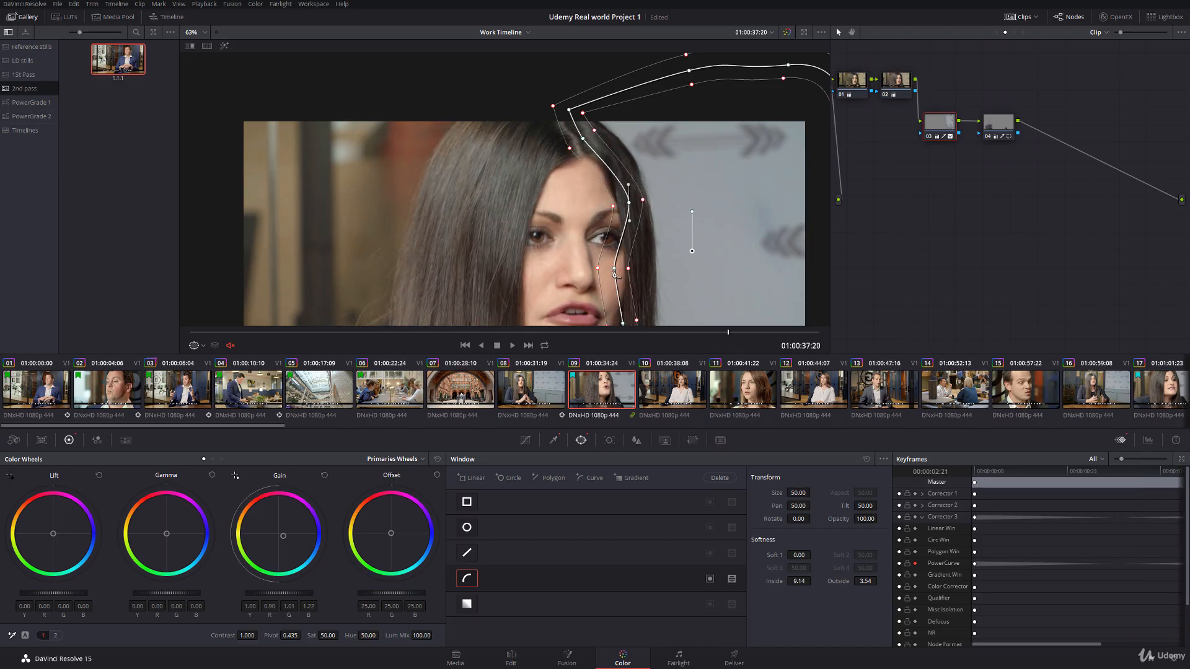
mouse_move(614, 268)
mouse_down()
mouse_move(639, 270)
mouse_move(585, 196)
mouse_move(622, 248)
mouse_move(628, 280)
mouse_up()
drag(576, 99, 527, 111)
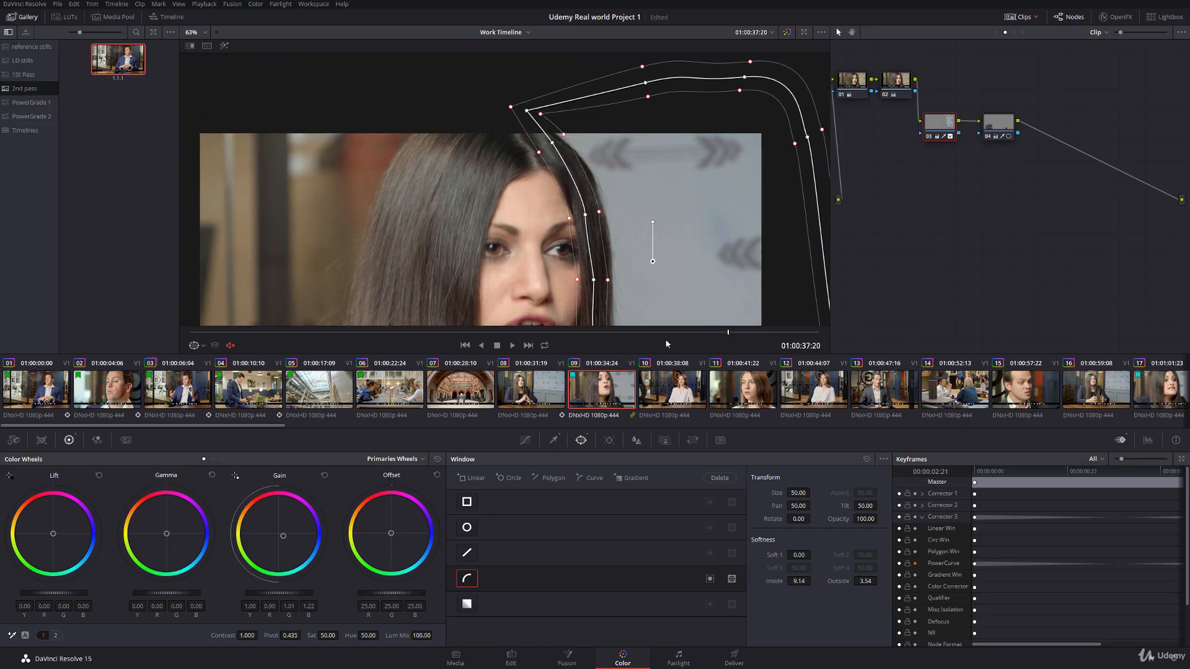
Step: Reshape the curve window's points along the woman's hair edge at 01:00:35:17
drag(728, 336, 327, 332)
drag(568, 214, 561, 216)
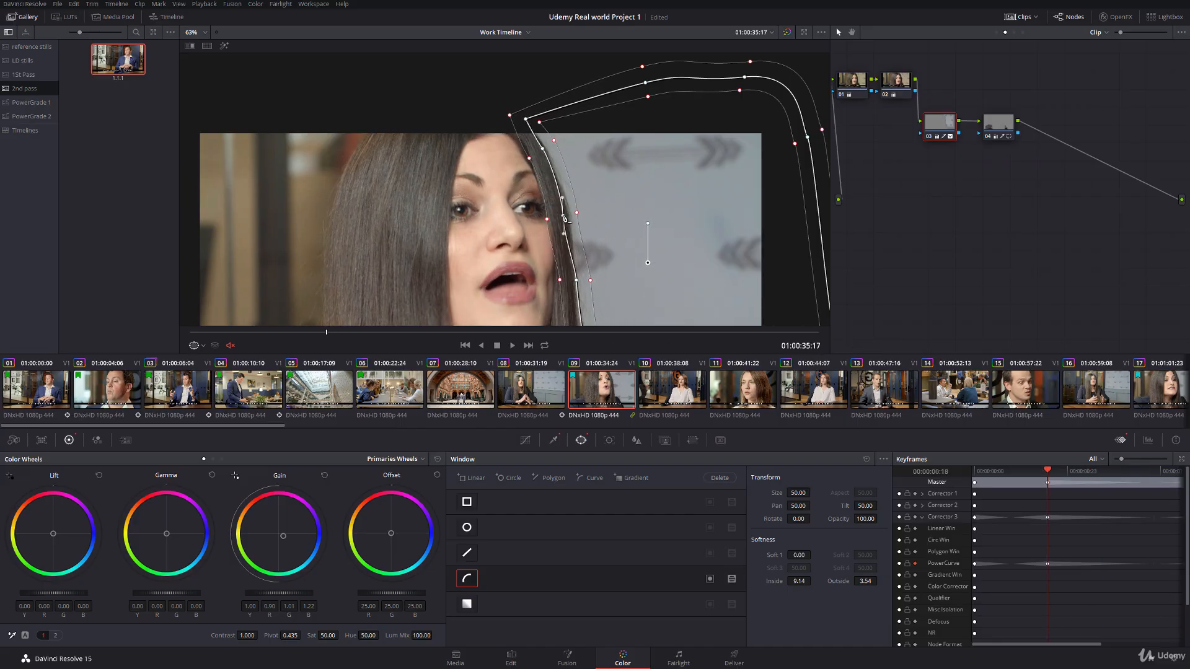
mouse_move(542, 150)
mouse_down()
mouse_move(658, 165)
mouse_move(538, 161)
mouse_up()
mouse_move(594, 204)
mouse_down()
mouse_move(600, 192)
mouse_move(584, 208)
mouse_up()
drag(634, 250, 600, 260)
Step: Hide the window outline and play clip 09 from its start, looped and full screen, to check the animated window
drag(348, 335, 159, 349)
click(198, 345)
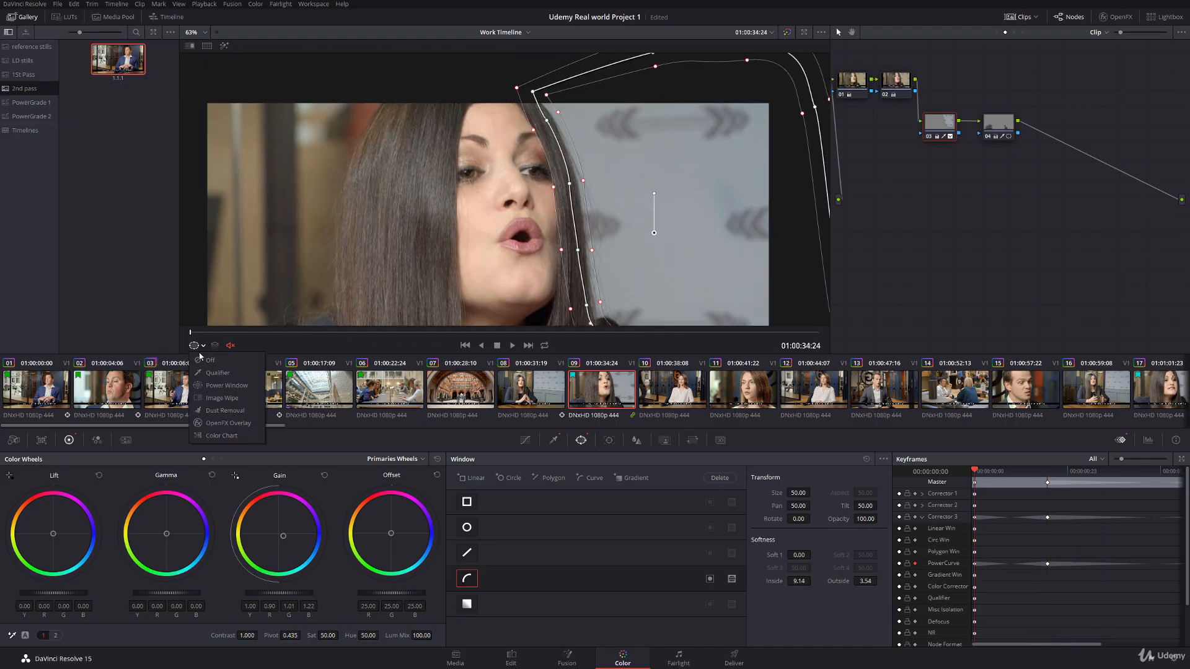
click(217, 361)
click(544, 345)
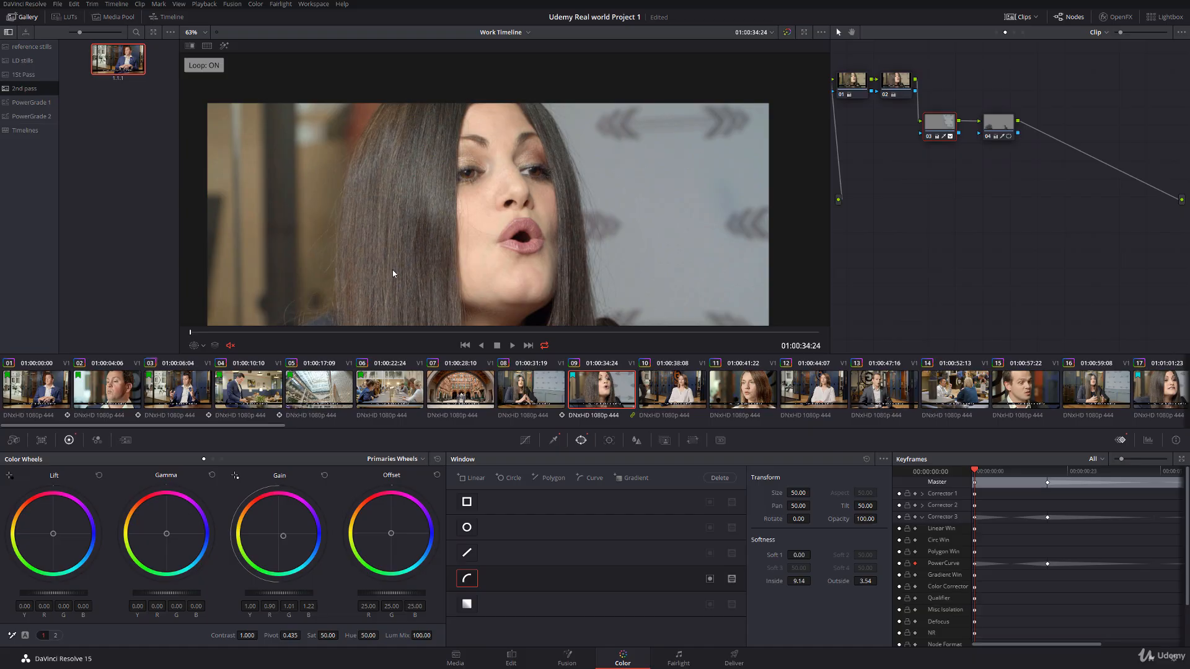
key(ctrl+f)
key(space)
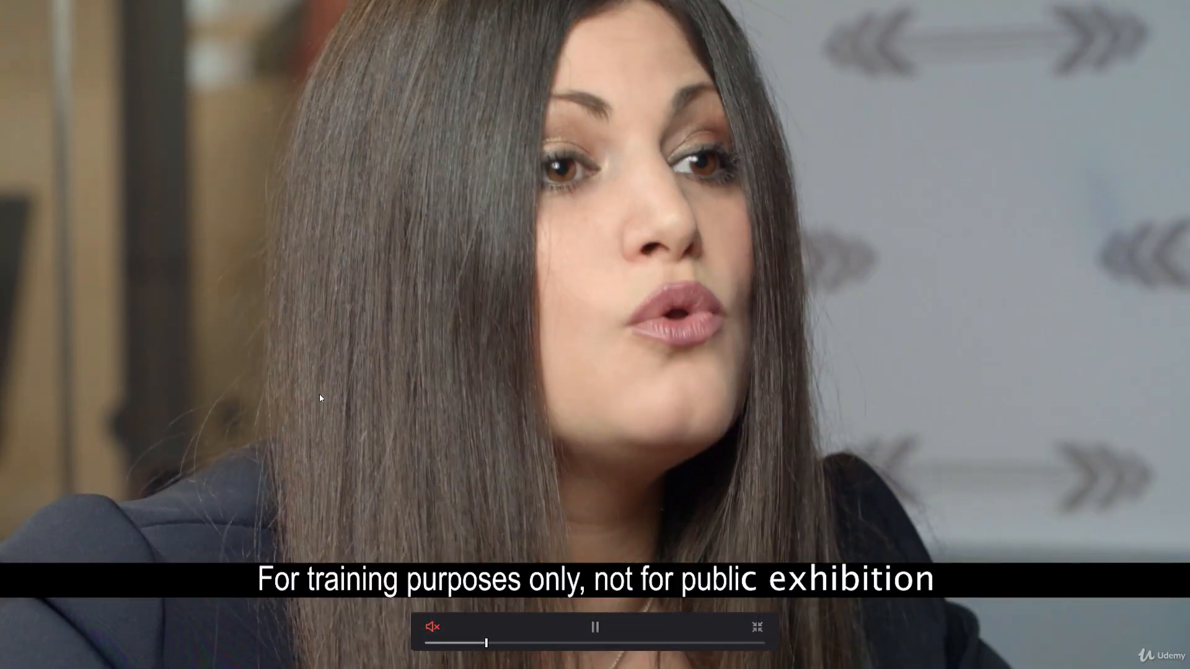
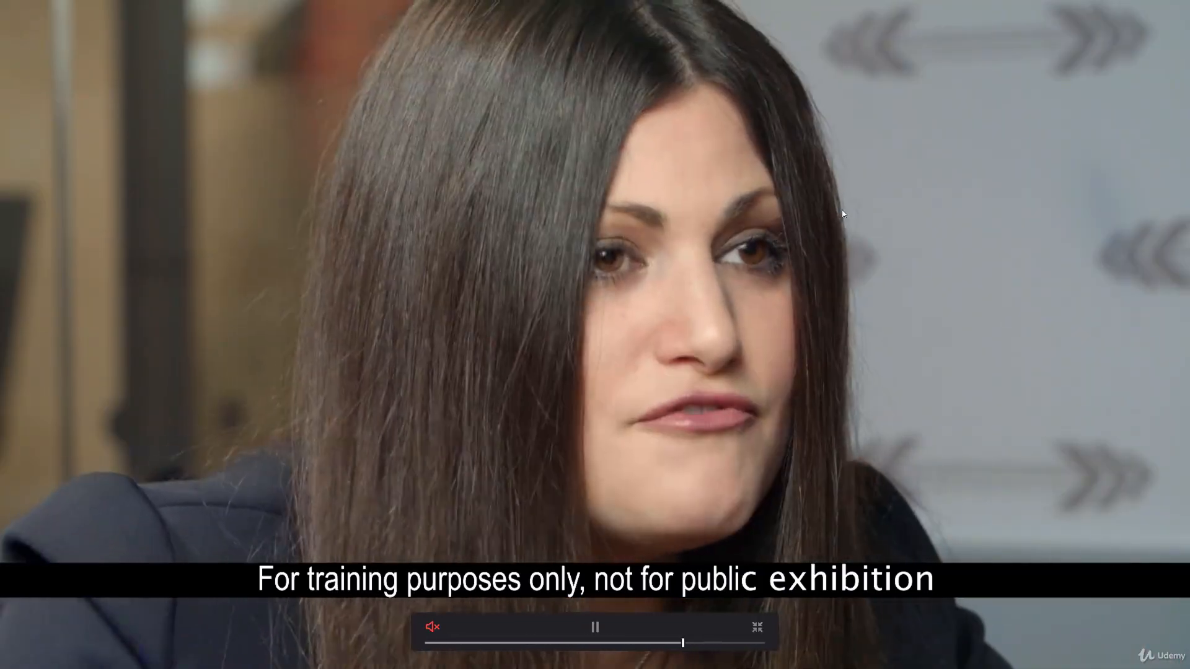
Step: Stop the full-screen playback and add a serial node after node 04
key(space)
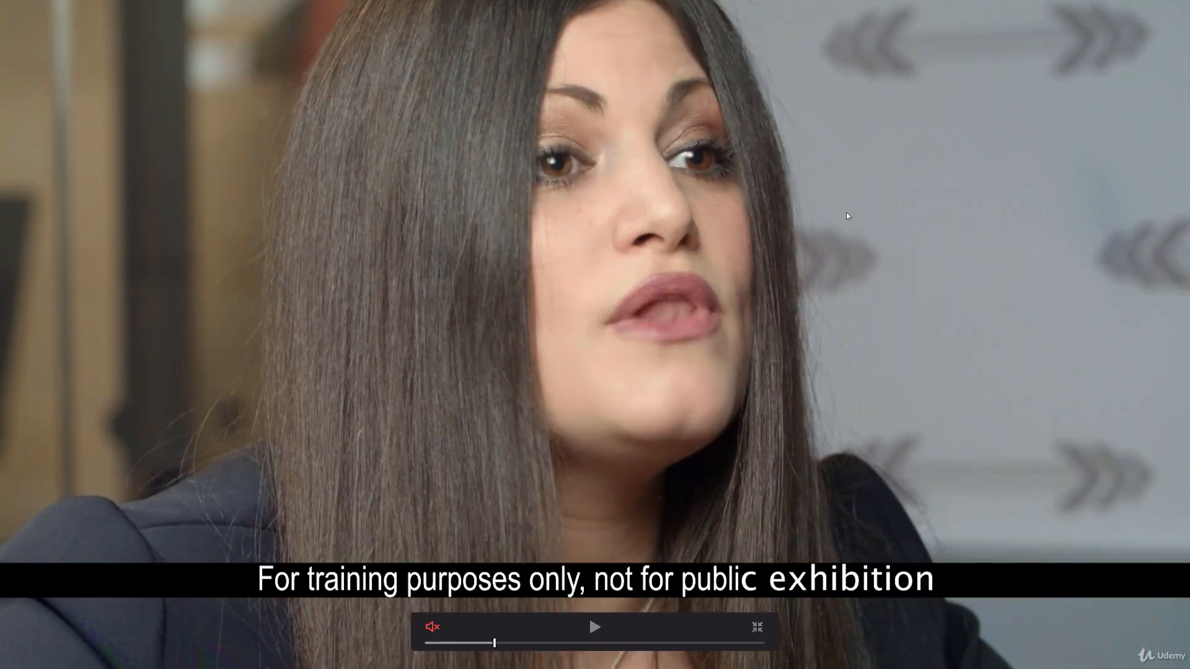
key(Escape)
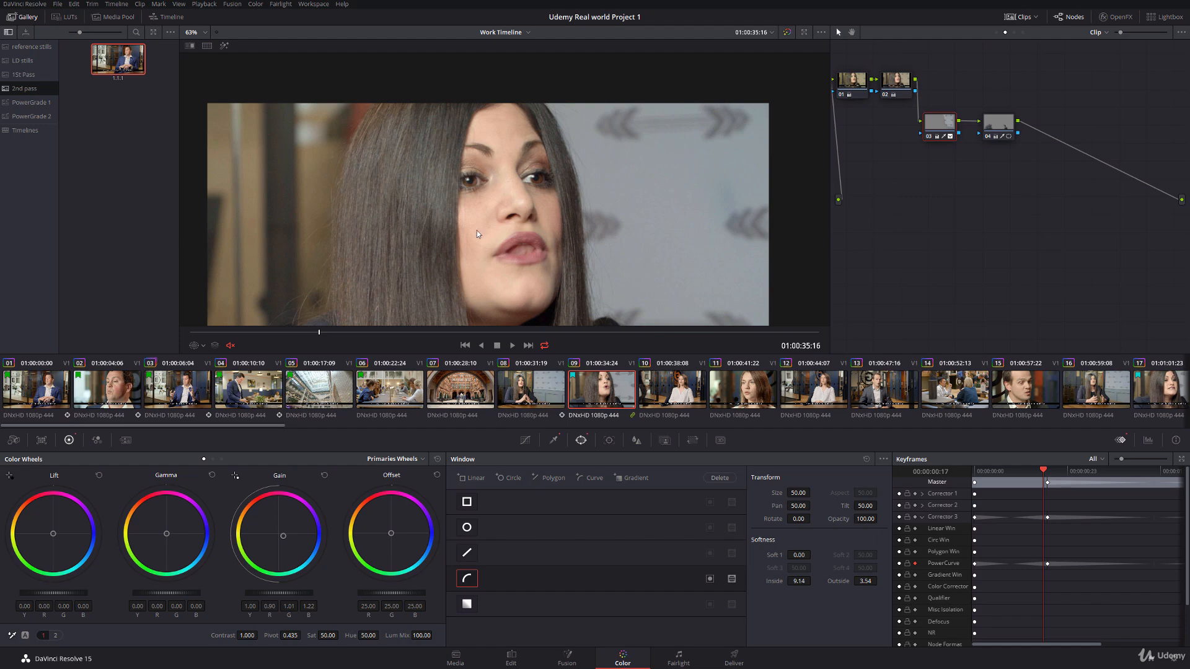
click(1012, 127)
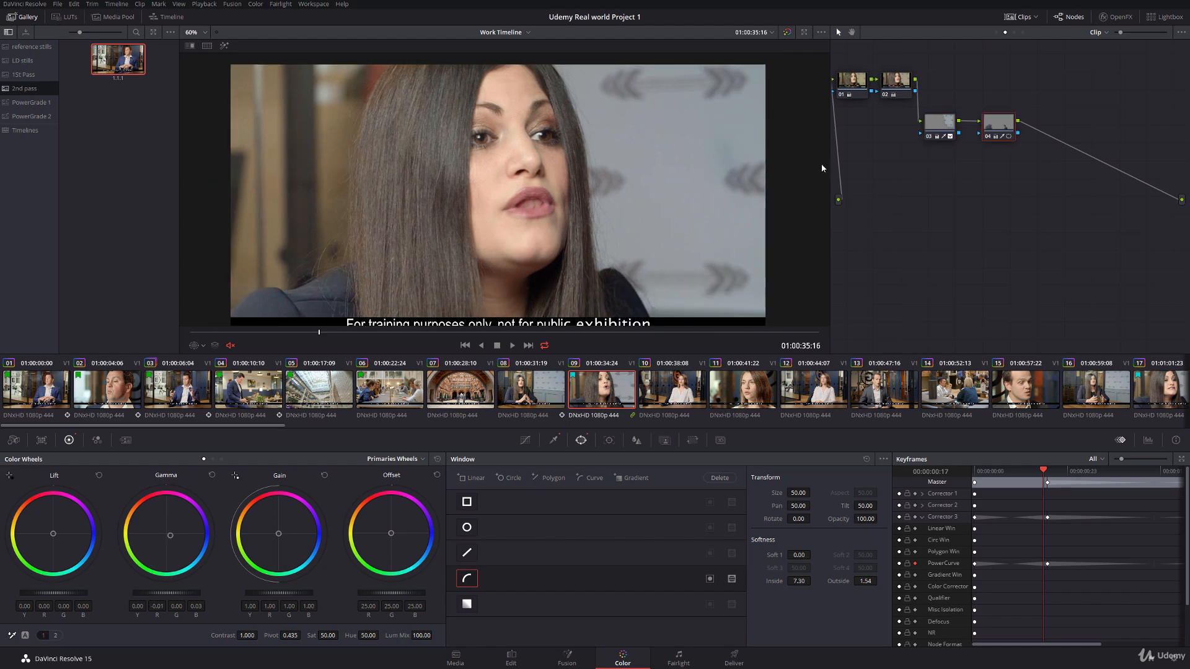
key(alt+s)
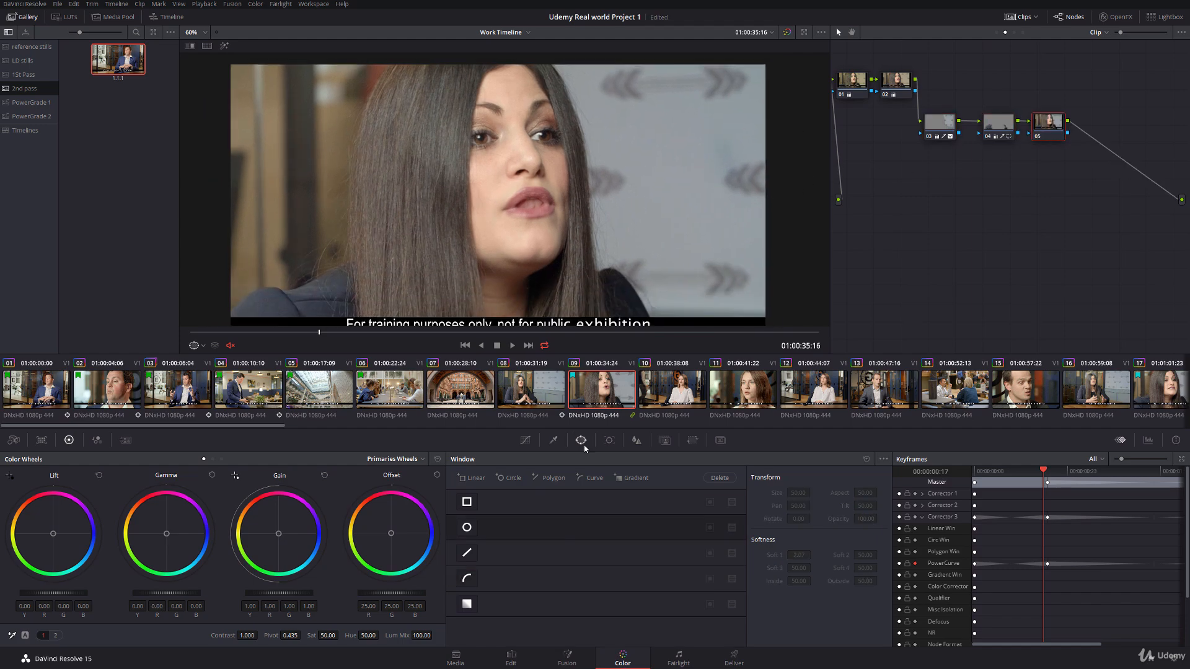
Step: Fit a circle window around the woman's face on node 05, size about 39, rotated about -9.5, with softness about 3.5
click(469, 532)
scroll(499, 216, down, 1)
drag(499, 218, 511, 194)
drag(517, 266, 517, 292)
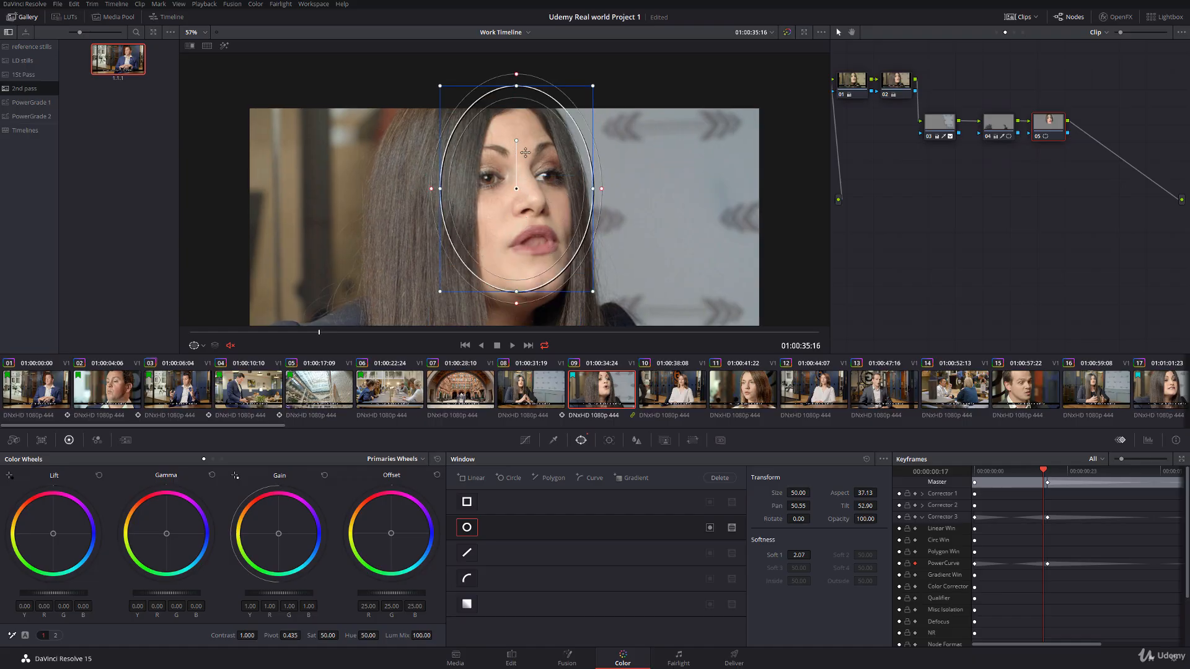
drag(440, 190, 524, 206)
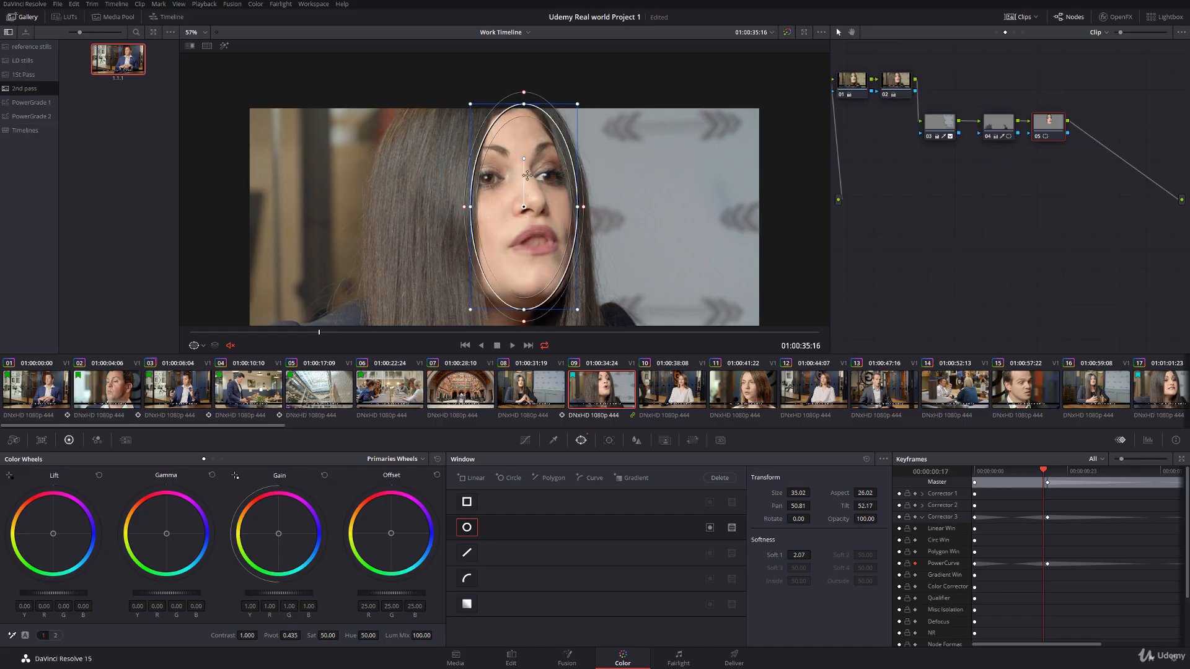
drag(519, 159, 504, 166)
drag(465, 220, 465, 218)
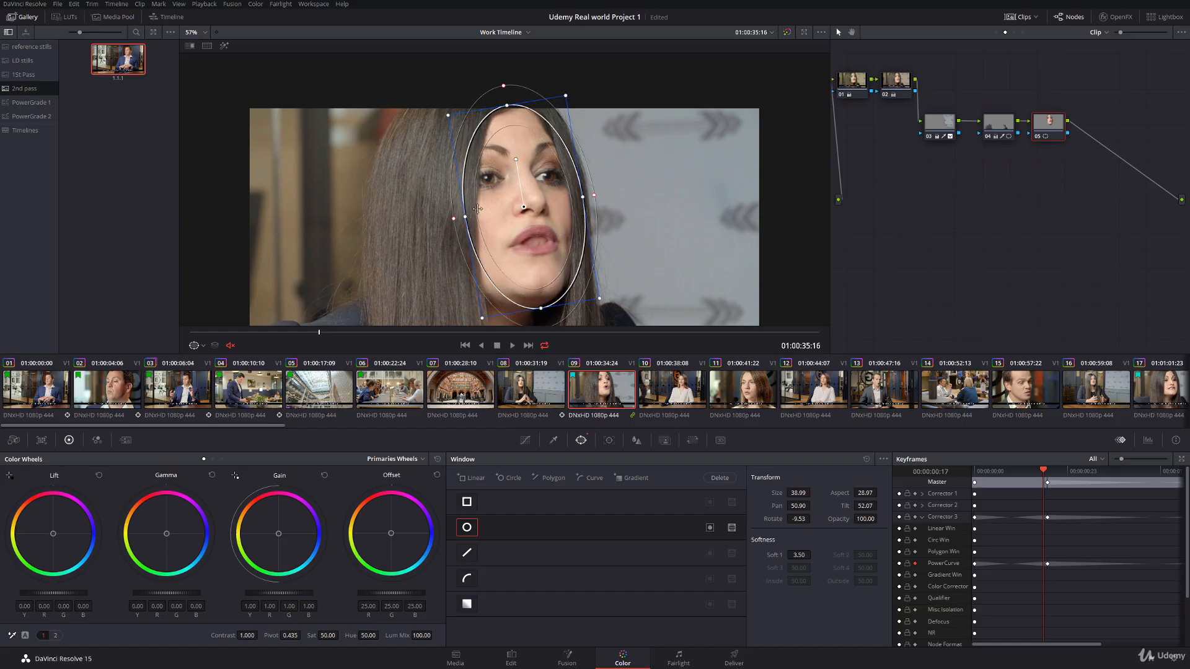
Step: Track the face window backward and forward through clip 09 and hide the window outline
click(608, 440)
click(474, 477)
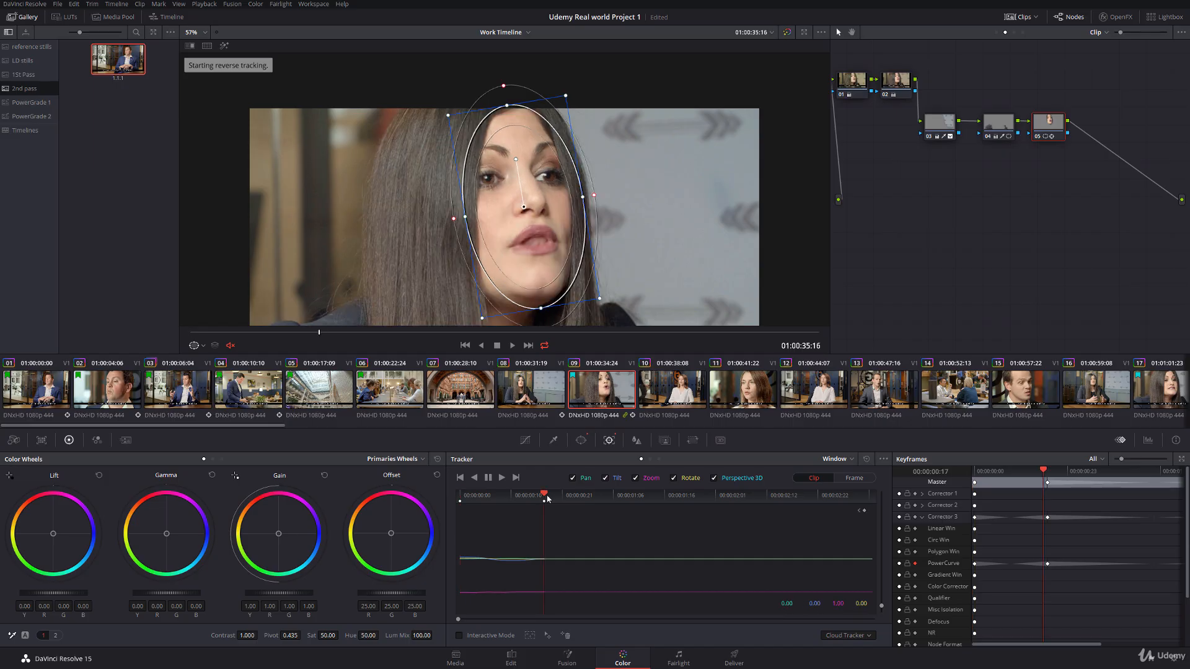
click(507, 479)
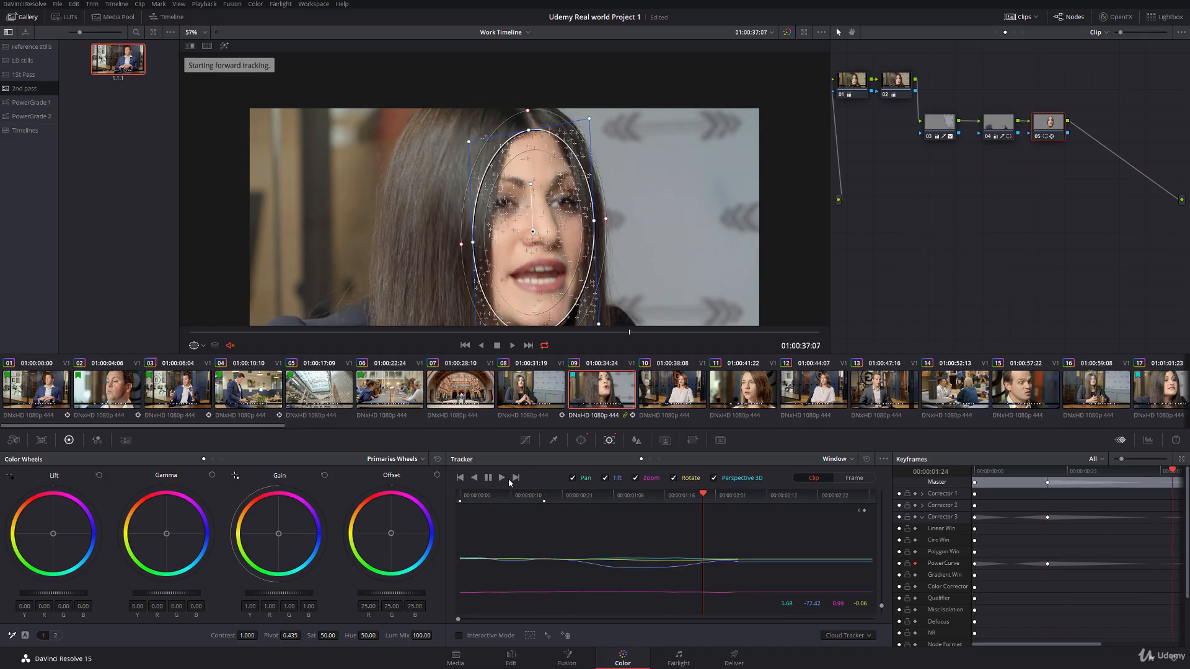
click(198, 349)
click(205, 363)
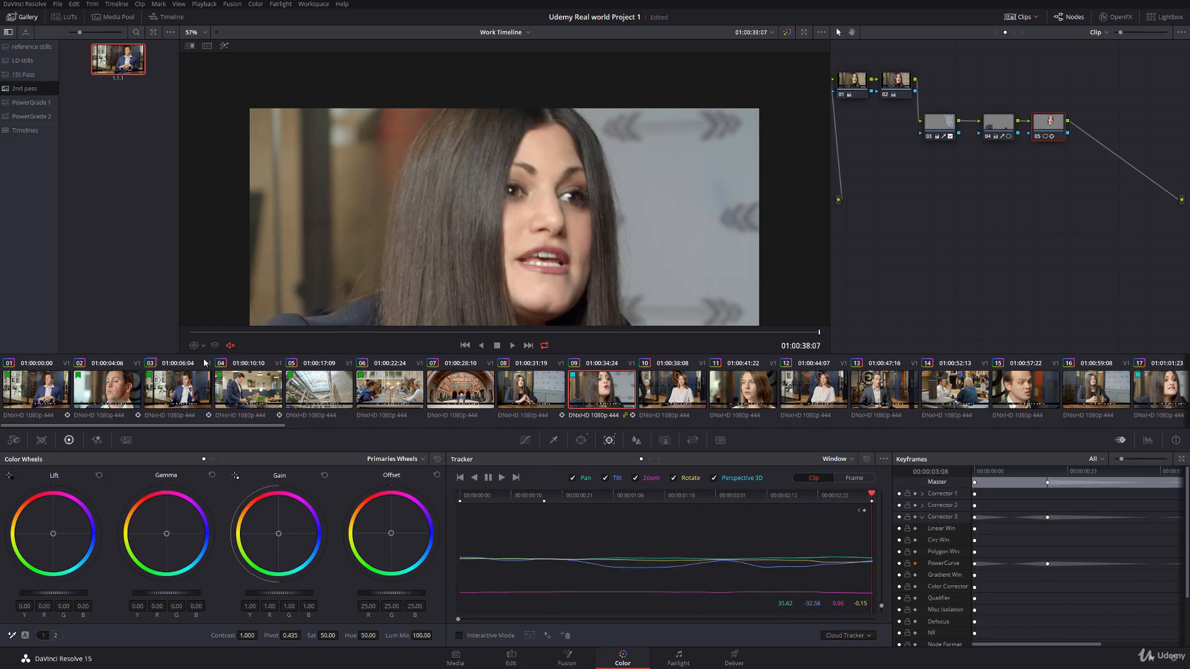
Step: With the parade scopes shown, set node 05's lift to -0.02, gamma to 0.01, gain to 1.05 and saturation to 47.20
drag(428, 240, 422, 220)
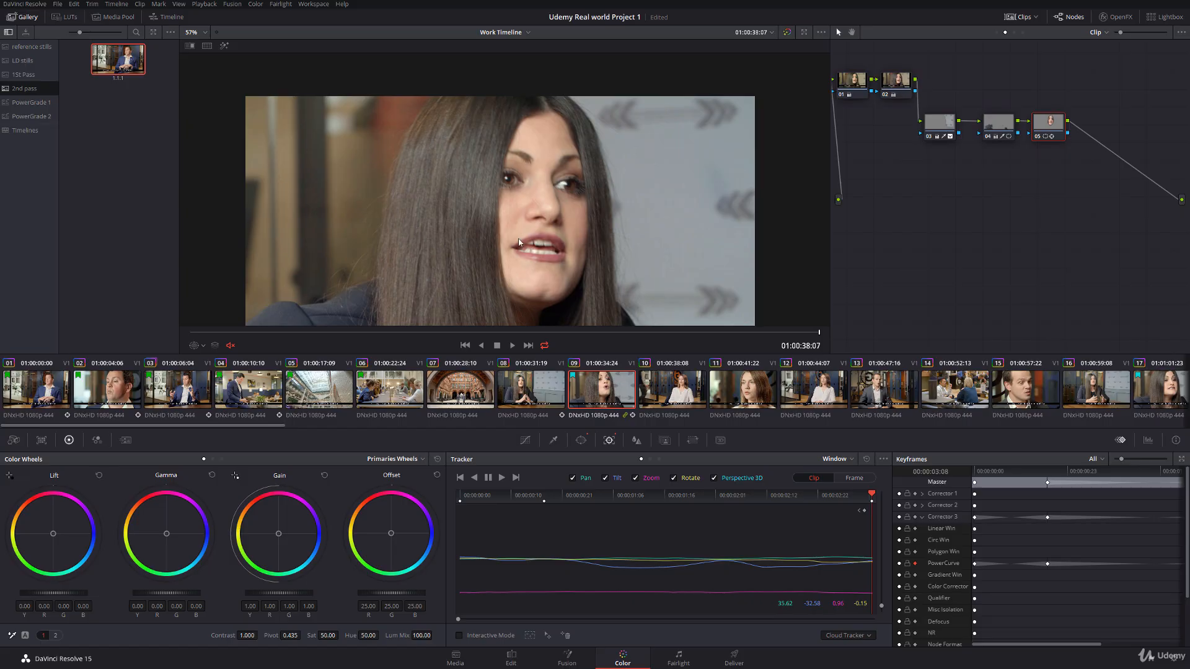
click(1148, 441)
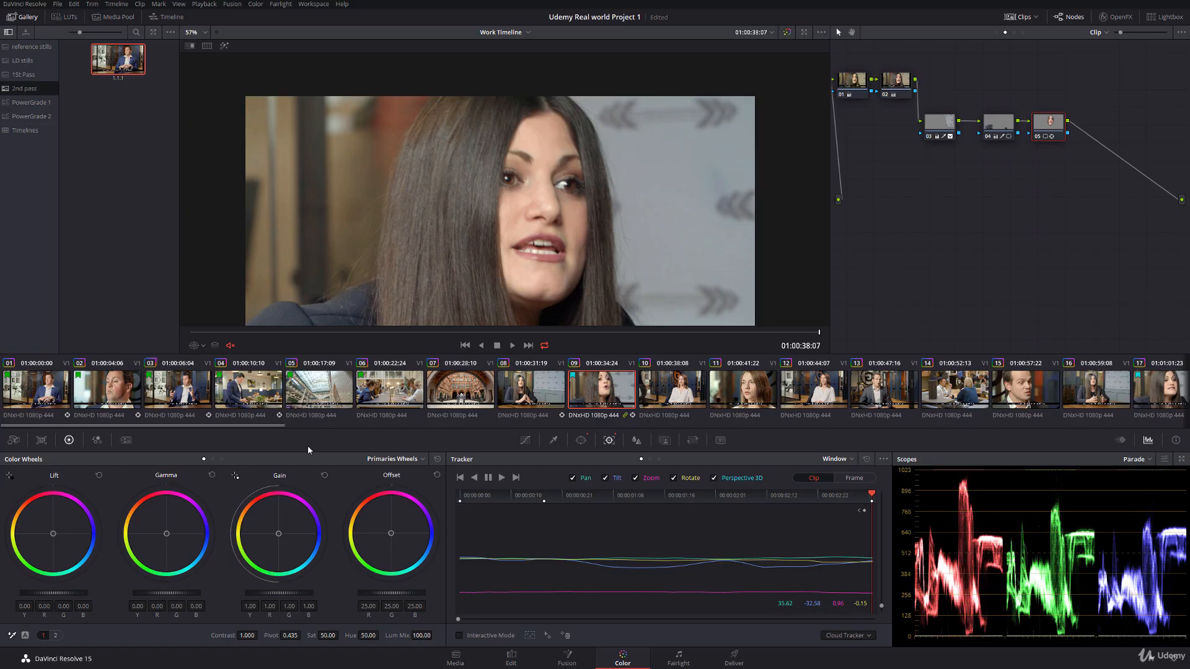
drag(53, 593, 49, 593)
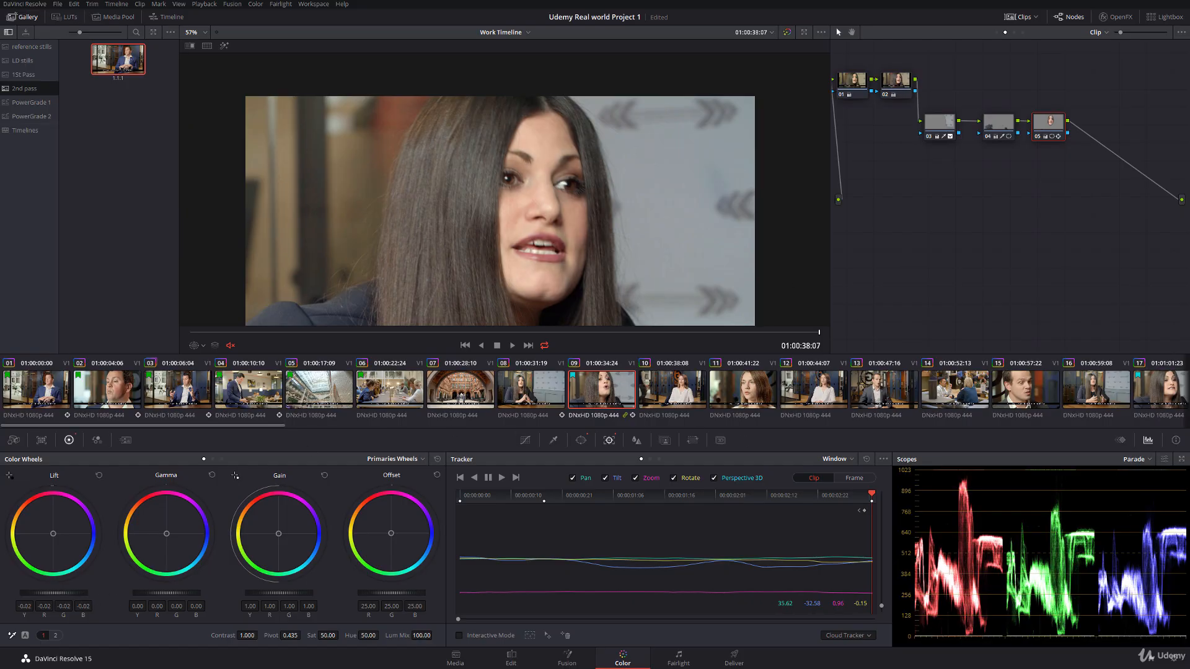
drag(274, 598, 252, 599)
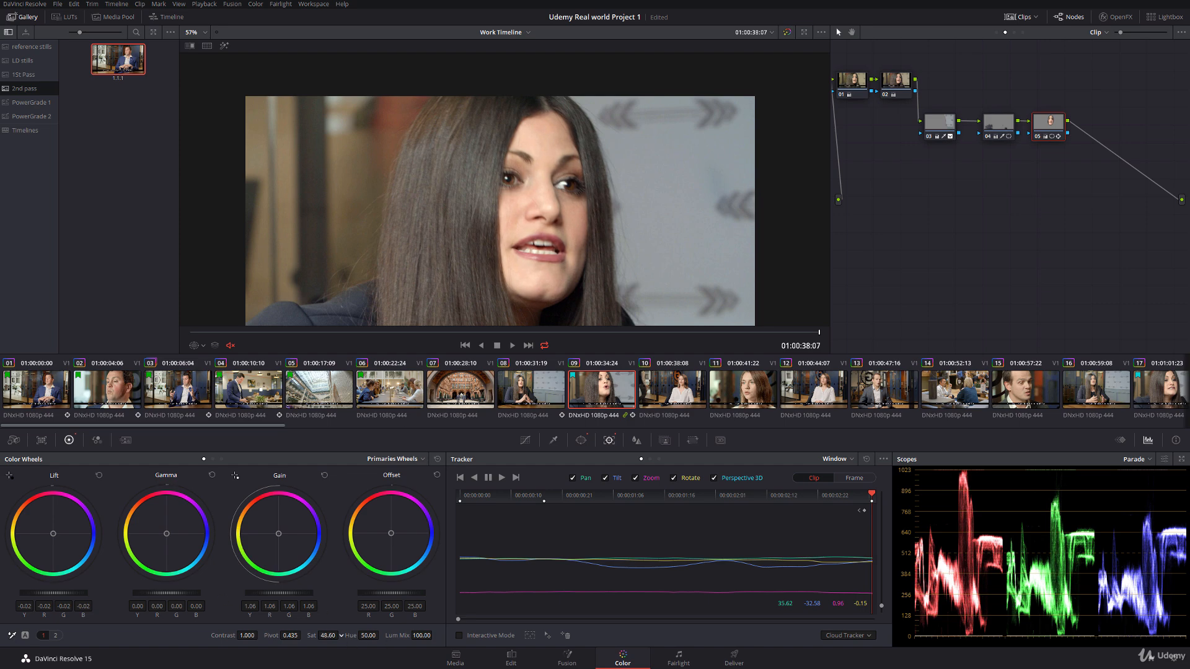
drag(341, 635, 261, 593)
drag(157, 594, 160, 594)
Step: Compare clip 09 with clip 08 and reduce the face node's gain to 1.02
click(545, 392)
click(591, 387)
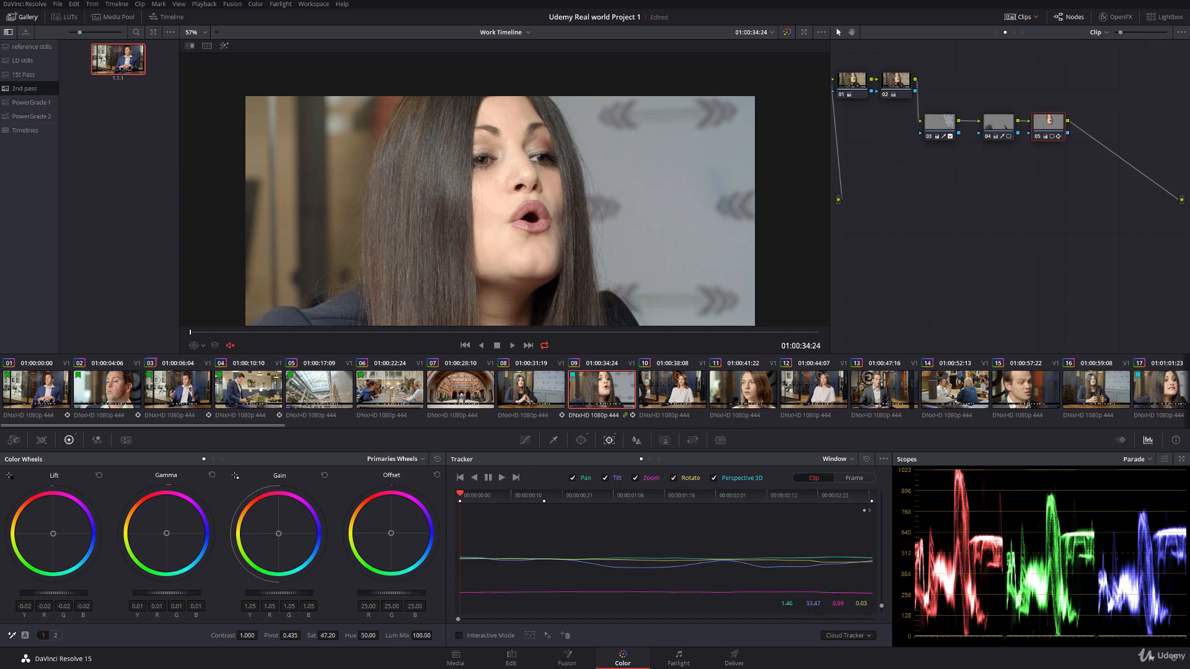
drag(254, 594, 246, 598)
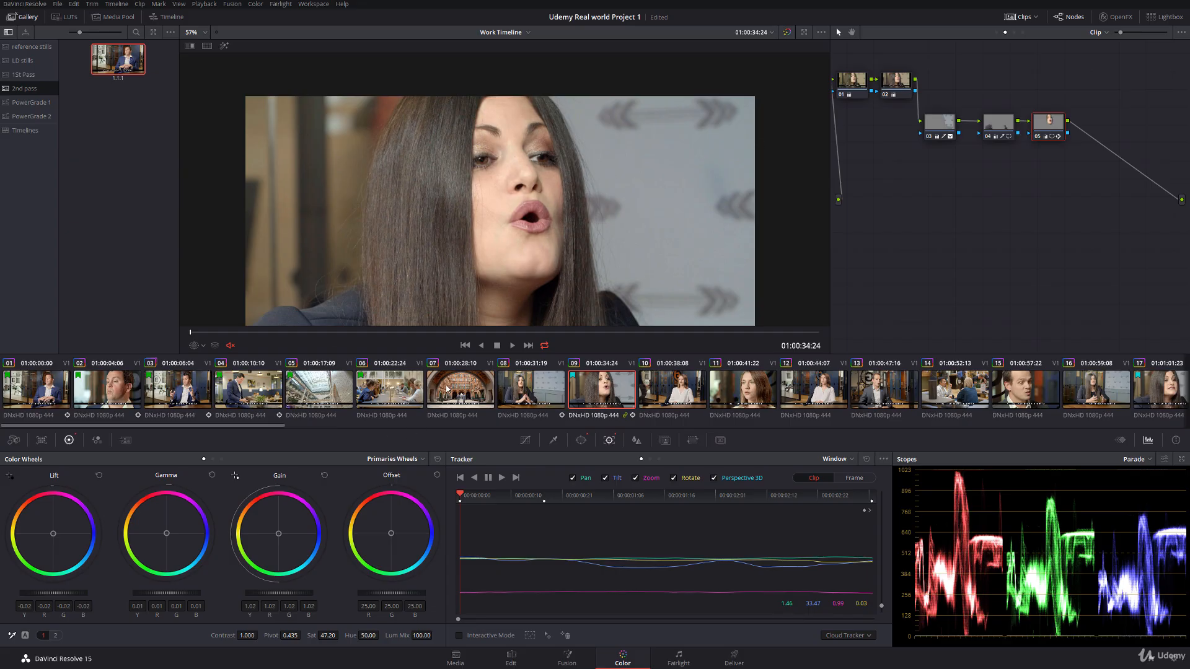
click(521, 383)
click(583, 391)
Step: Add a serial node after node 05 and adjust the red hue rotation on its Hue Vs Hue curve
click(526, 441)
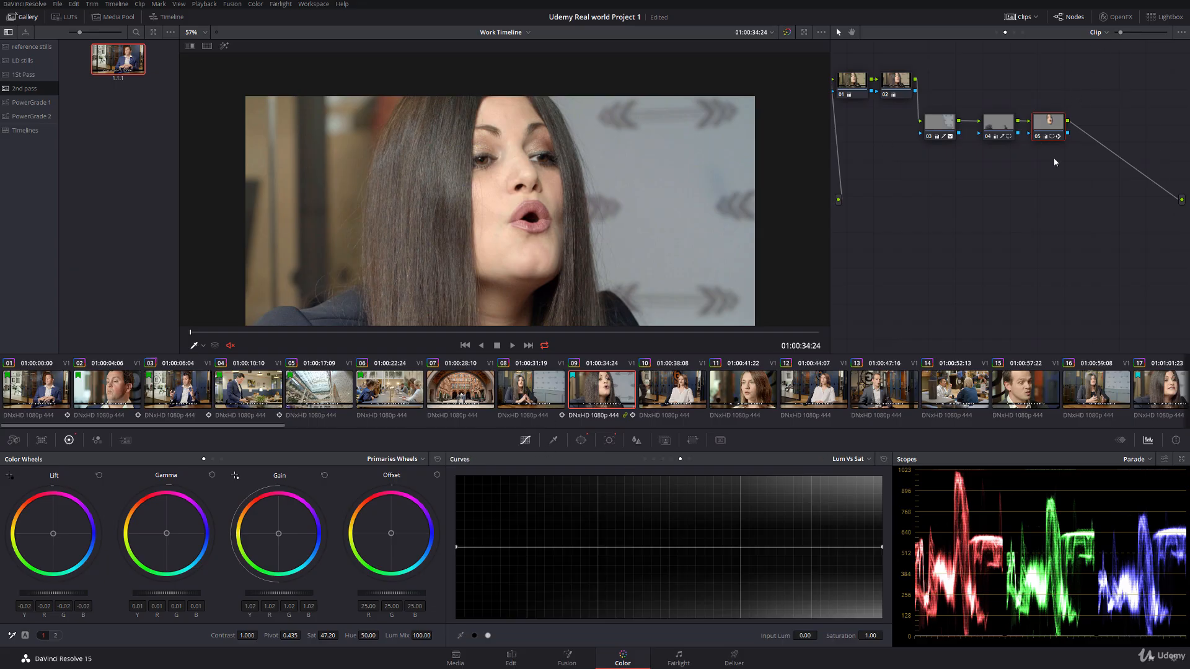
key(alt+s)
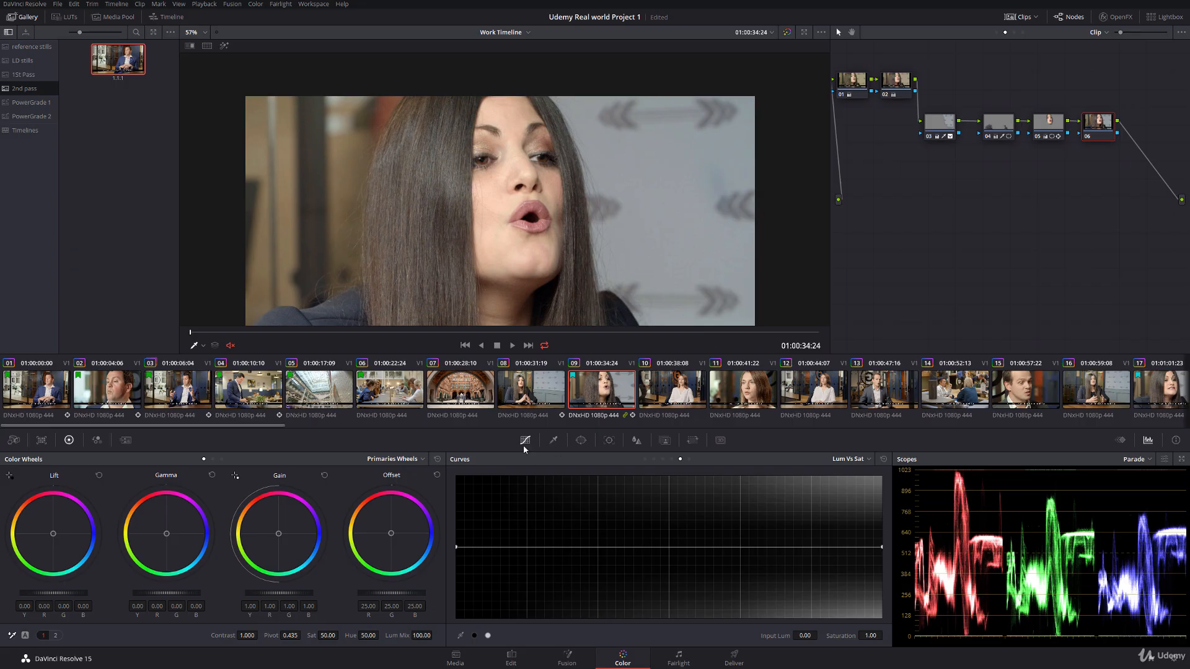
click(645, 460)
click(654, 459)
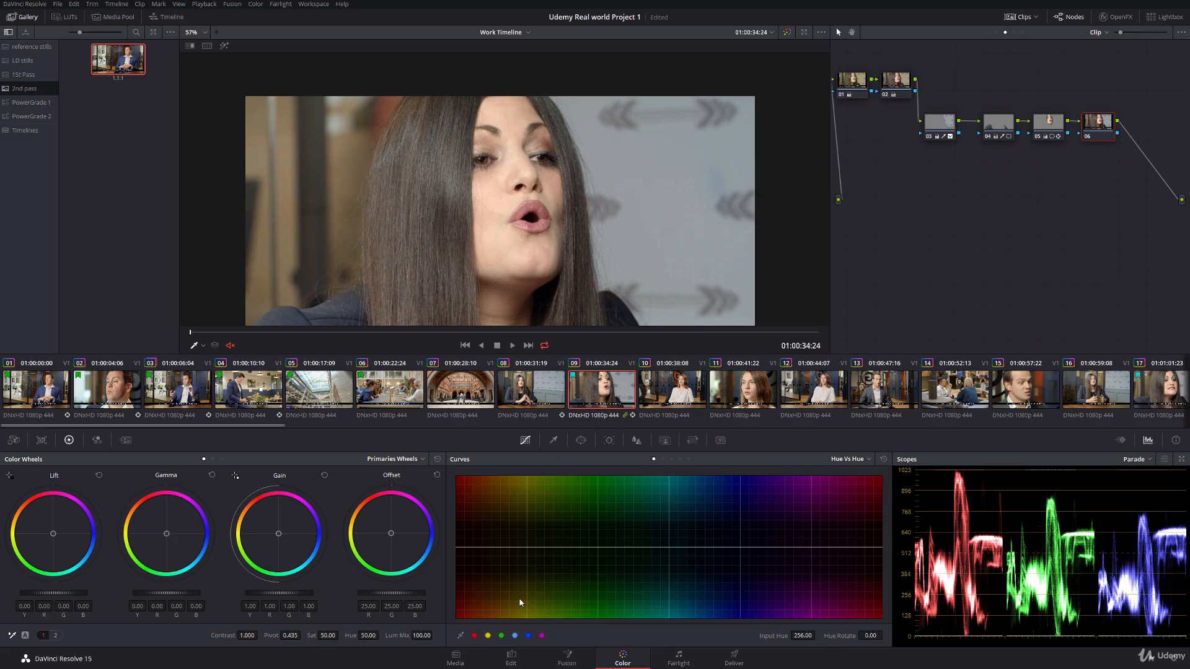
click(897, 84)
click(1089, 120)
click(474, 636)
drag(456, 549, 459, 551)
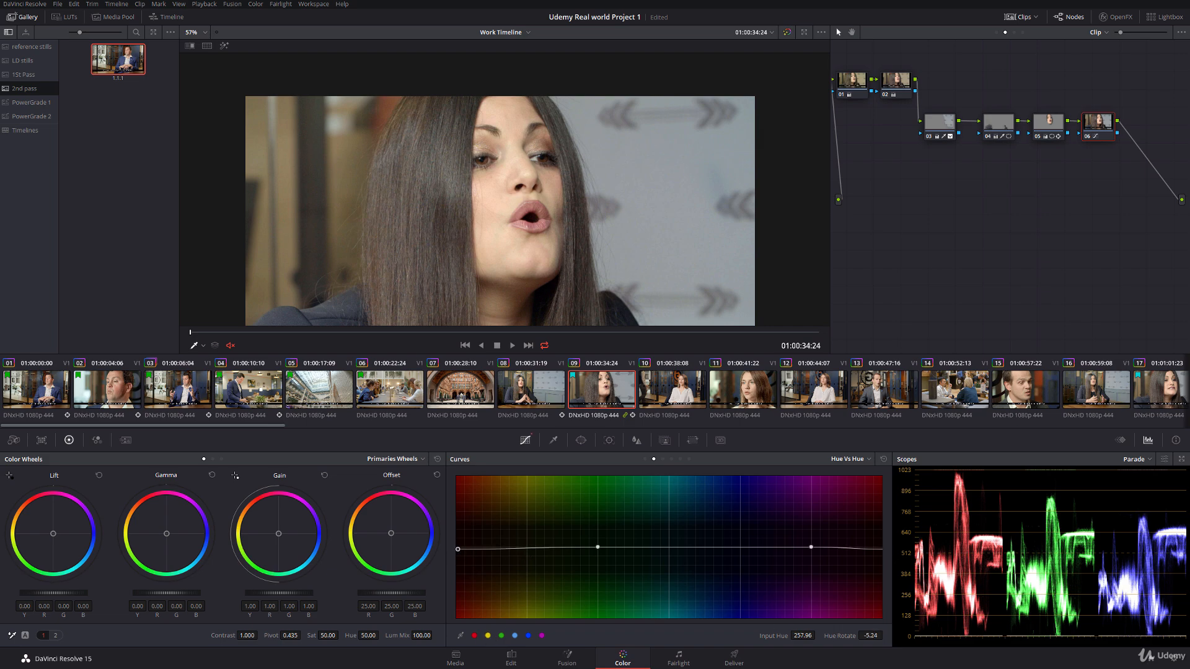
drag(871, 635, 886, 636)
Step: Raise the reds' saturation to 1.12 on node 06's Hue Vs Sat curve and check clip 09 against clip 08
click(663, 459)
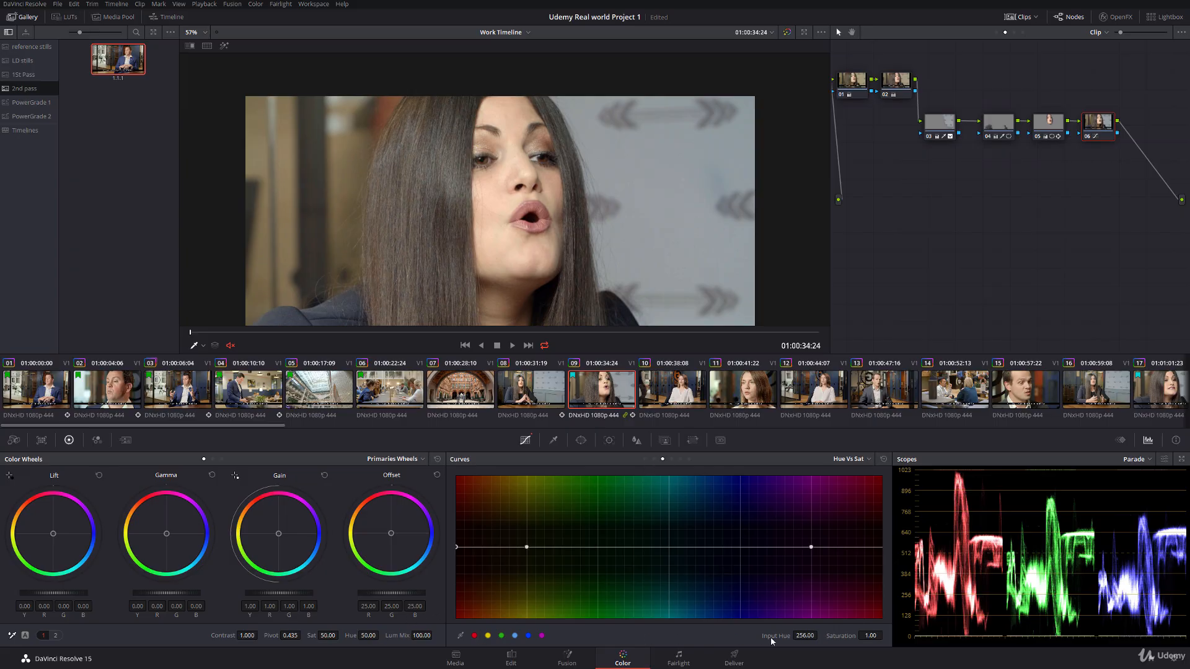
drag(843, 640, 859, 640)
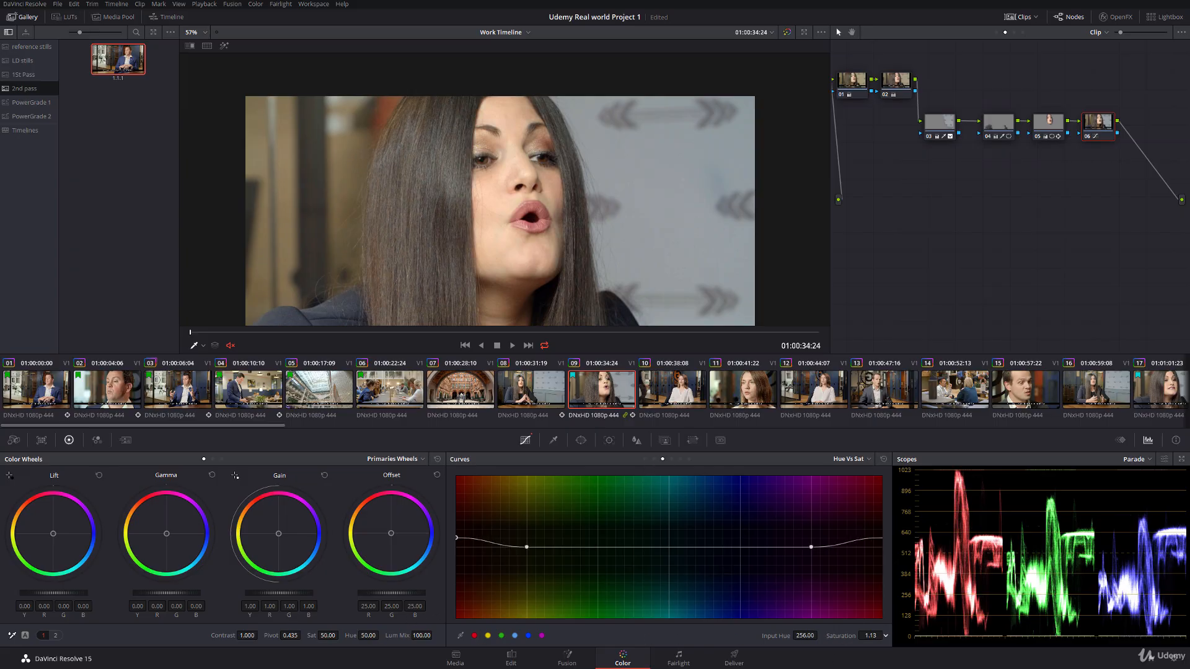
click(530, 397)
click(587, 399)
Step: Grab a still of clip 08 into the 2nd pass gallery and return to clip 09
click(499, 389)
right_click(455, 217)
click(475, 221)
click(583, 379)
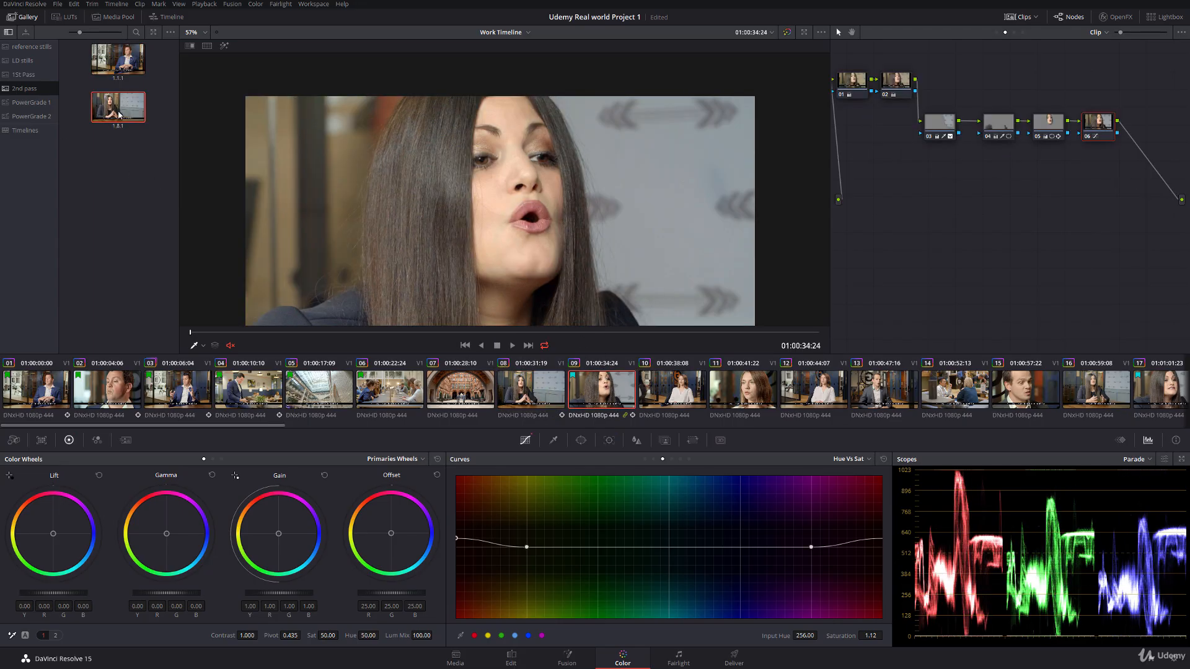
Step: Wipe the clip 08 still across clip 09 to compare skin tones, then turn the wipe off
key(ctrl+w)
drag(361, 234, 628, 228)
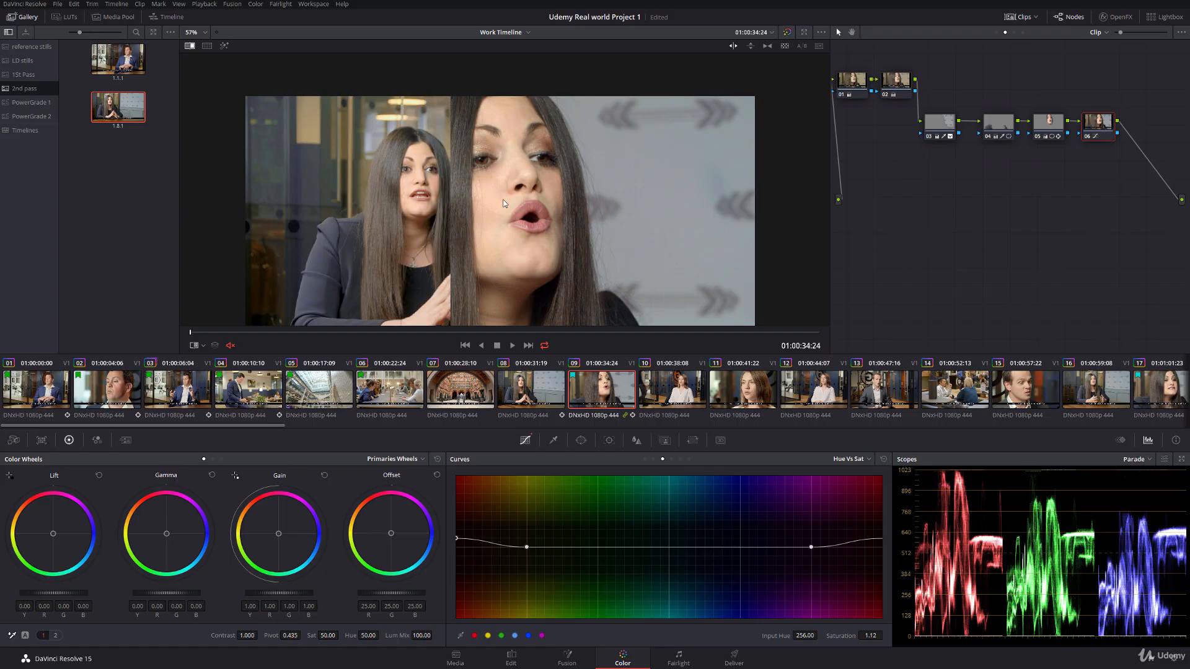
right_click(460, 222)
click(478, 283)
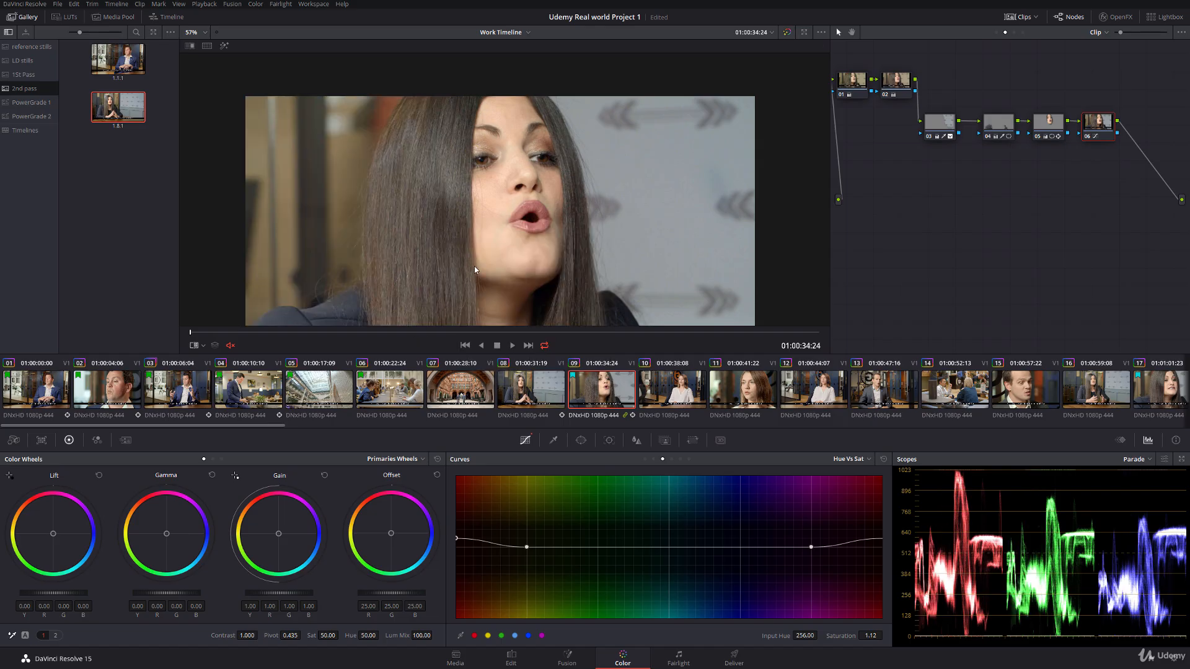
scroll(474, 267, down, 2)
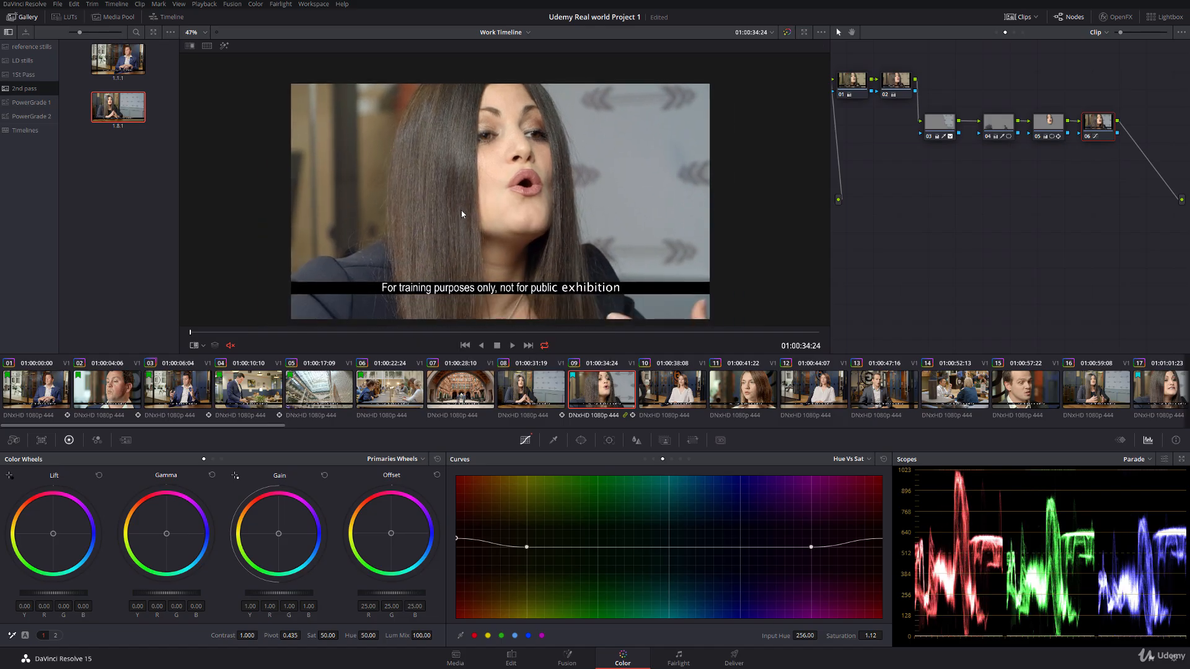
Step: Try different flag colours on clip 09, including purple and blue
right_click(594, 391)
mouse_move(695, 173)
click(748, 185)
click(540, 401)
right_click(600, 390)
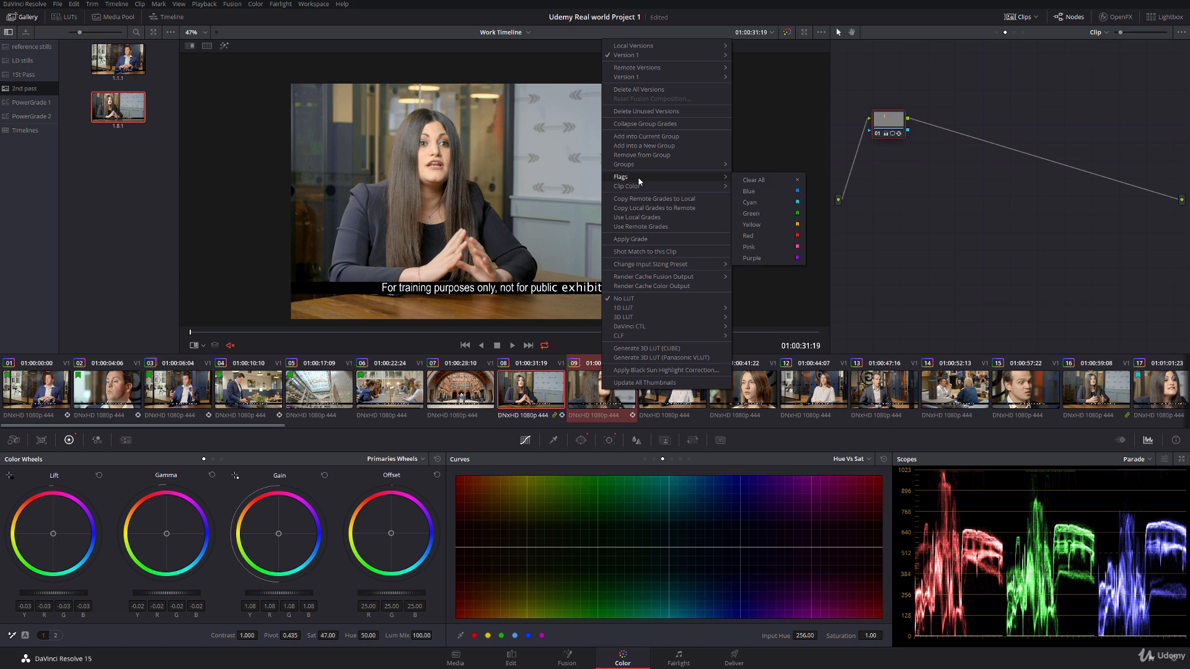
click(774, 219)
click(610, 390)
right_click(610, 391)
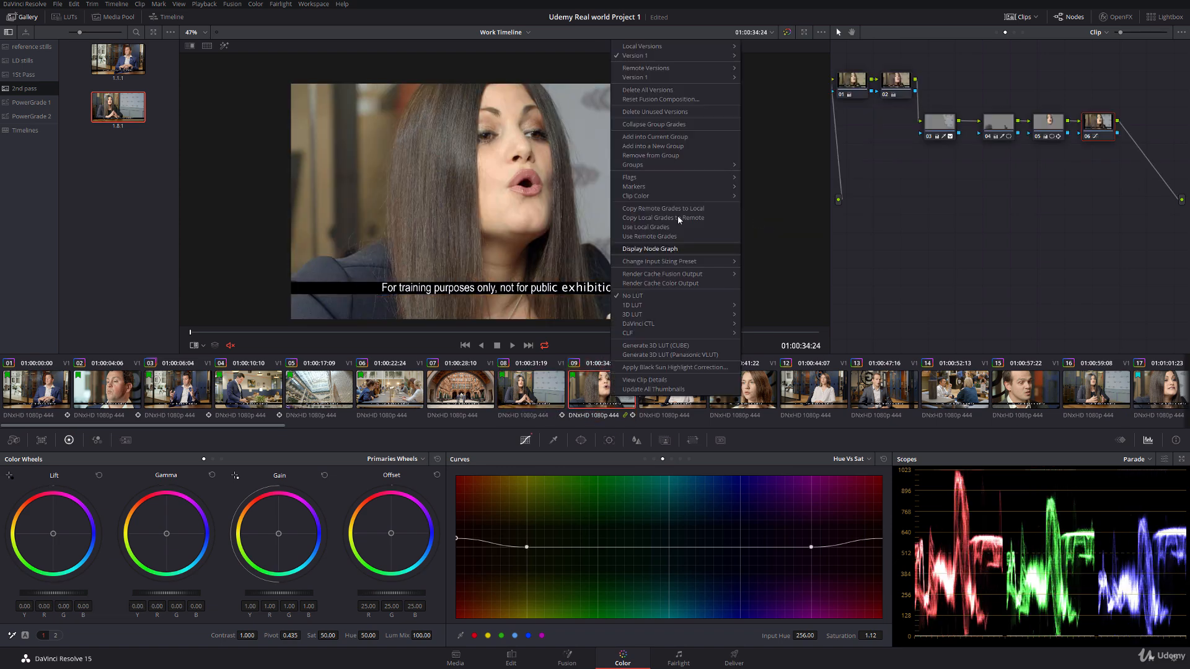
mouse_move(724, 177)
click(775, 259)
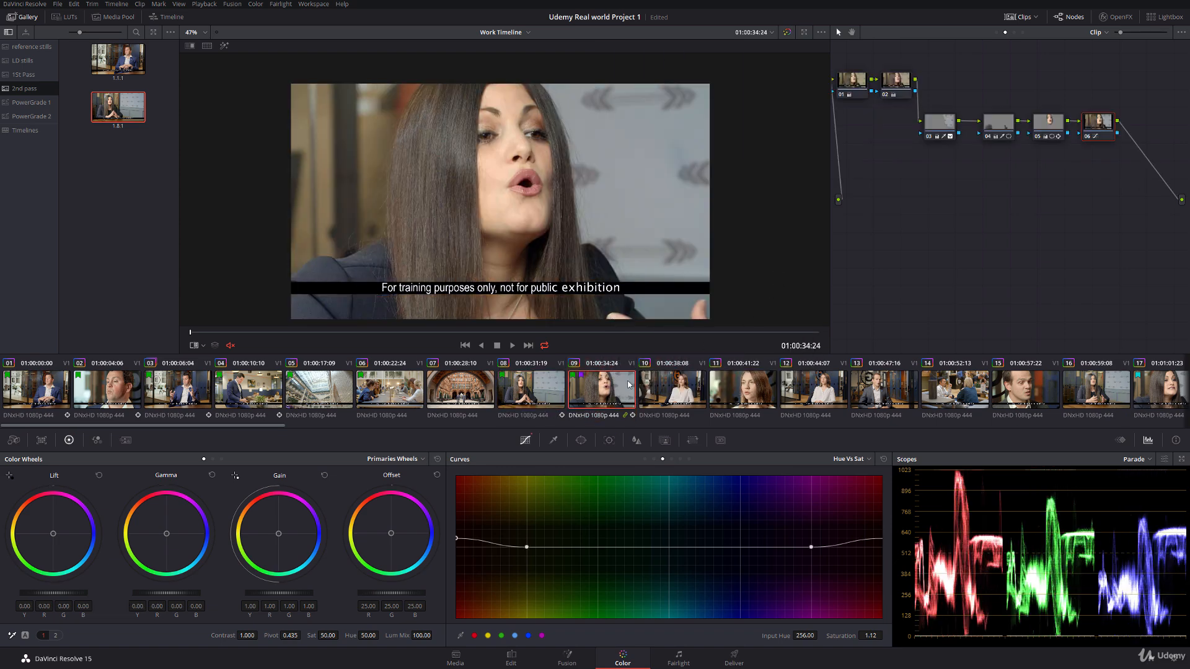
right_click(614, 379)
mouse_move(713, 160)
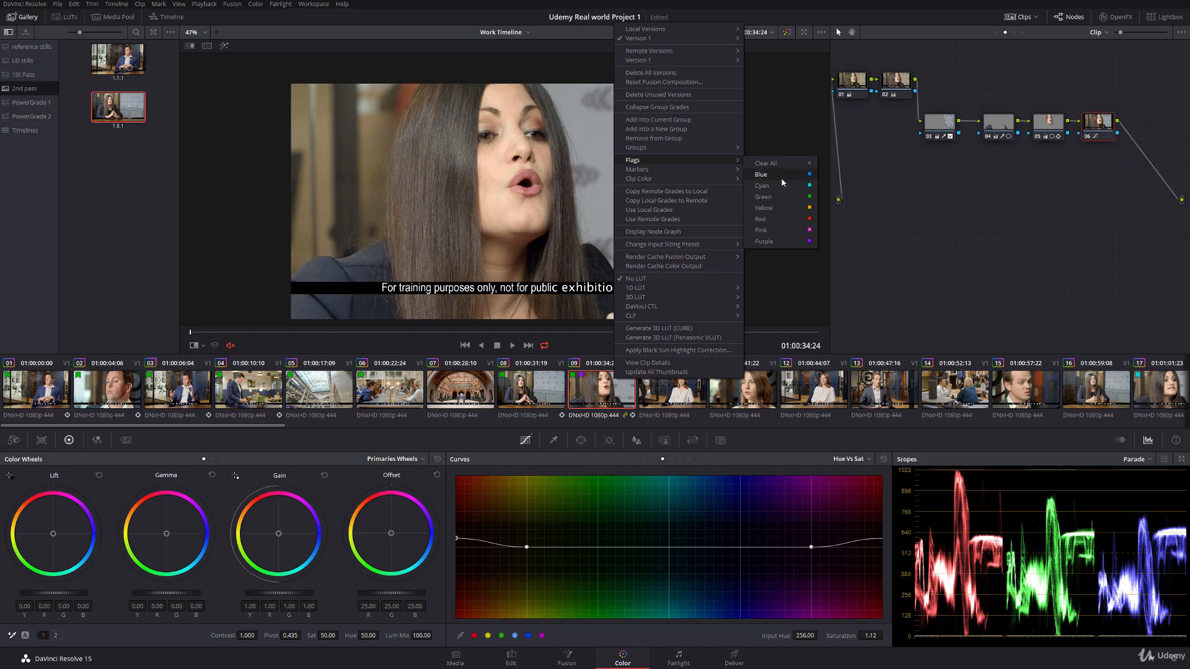
click(781, 177)
Step: Clear all flags from clip 09 and flag it green
right_click(599, 386)
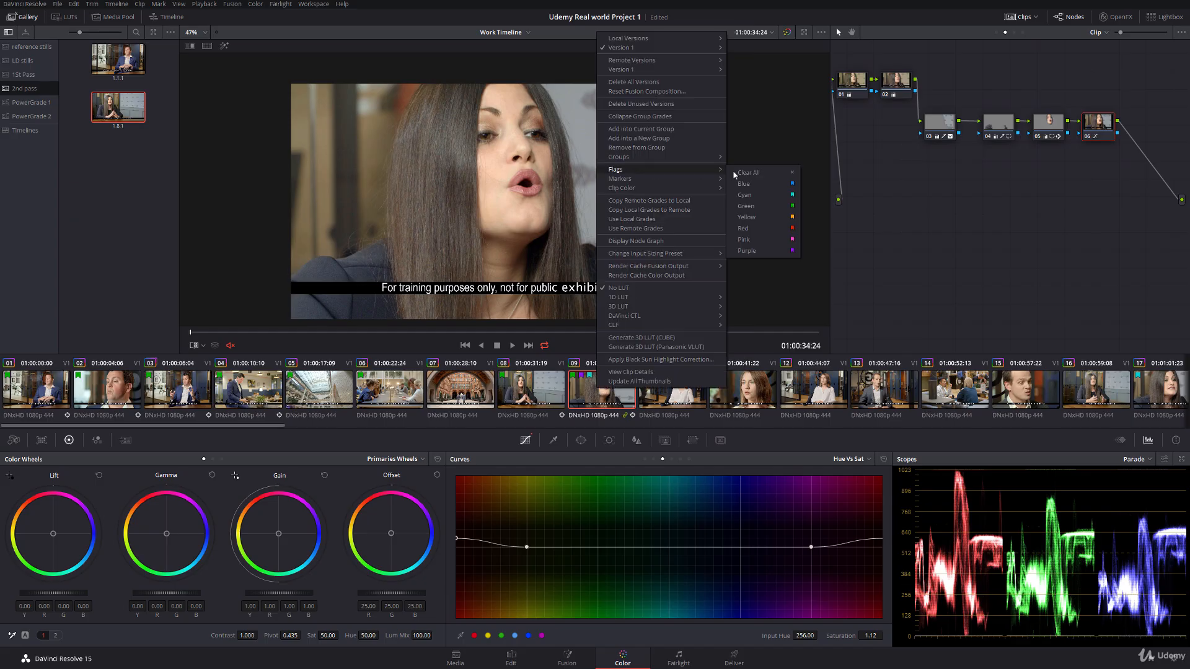
click(774, 174)
right_click(614, 381)
mouse_move(653, 170)
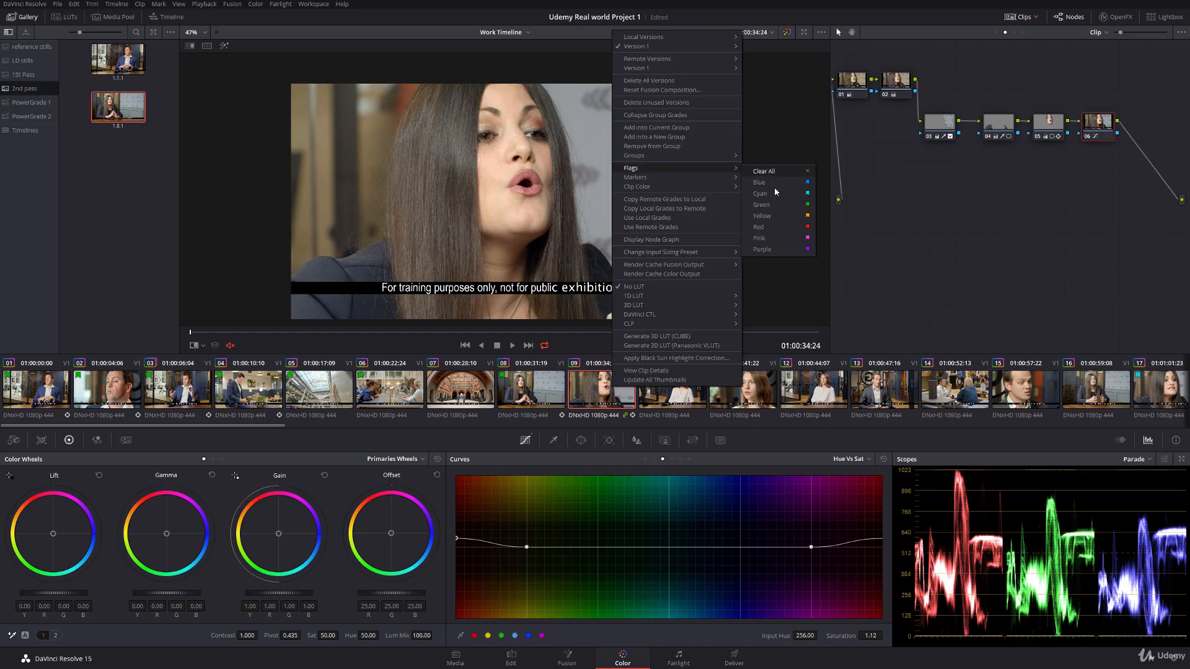
click(775, 207)
Step: Flag clip 07 green
click(460, 388)
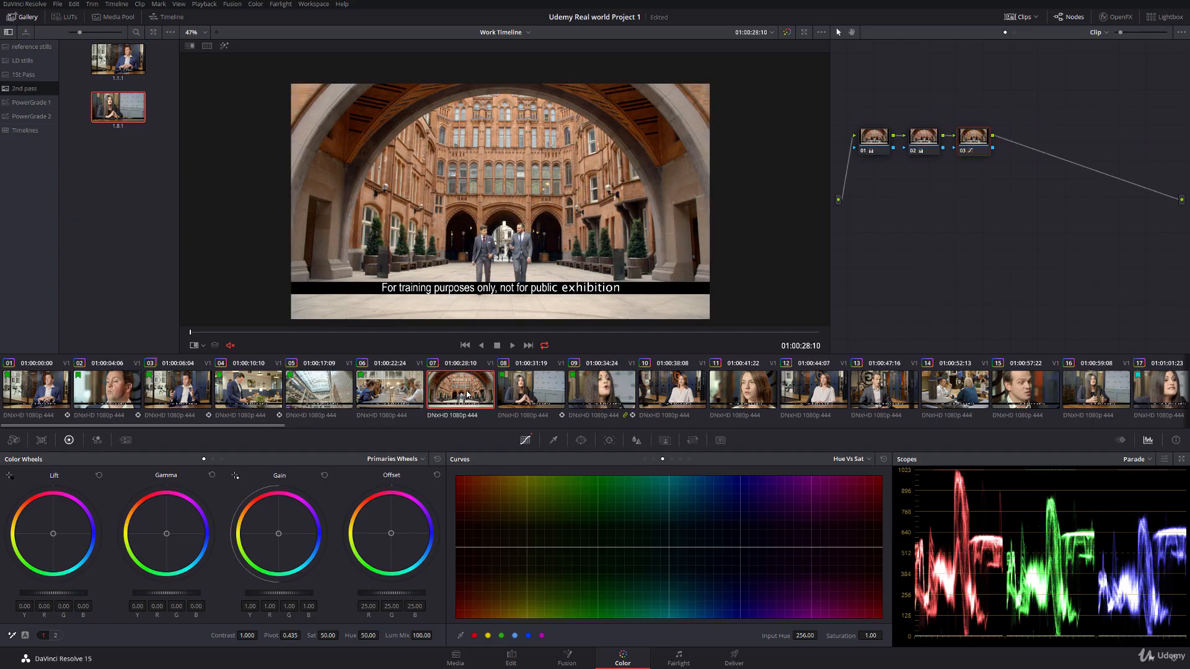
right_click(466, 389)
mouse_move(529, 173)
click(632, 199)
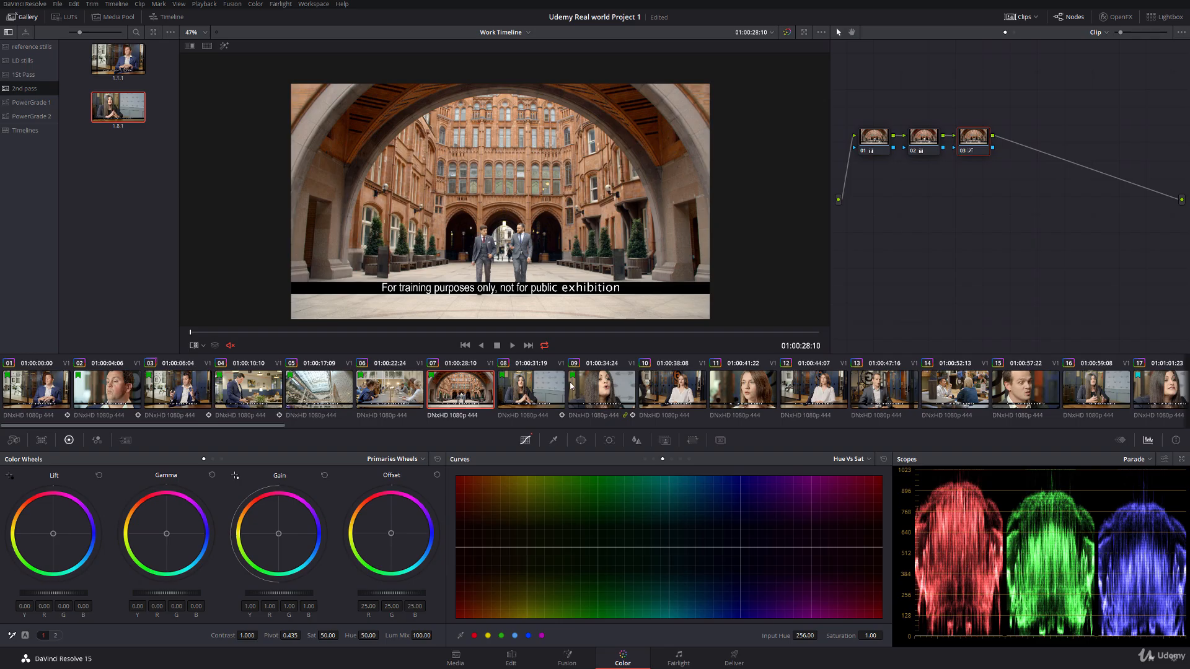
Step: Return to clip 09 and scrub to 01:00:36:02 to review its grade
drag(241, 426, 211, 371)
click(599, 393)
drag(233, 330, 395, 333)
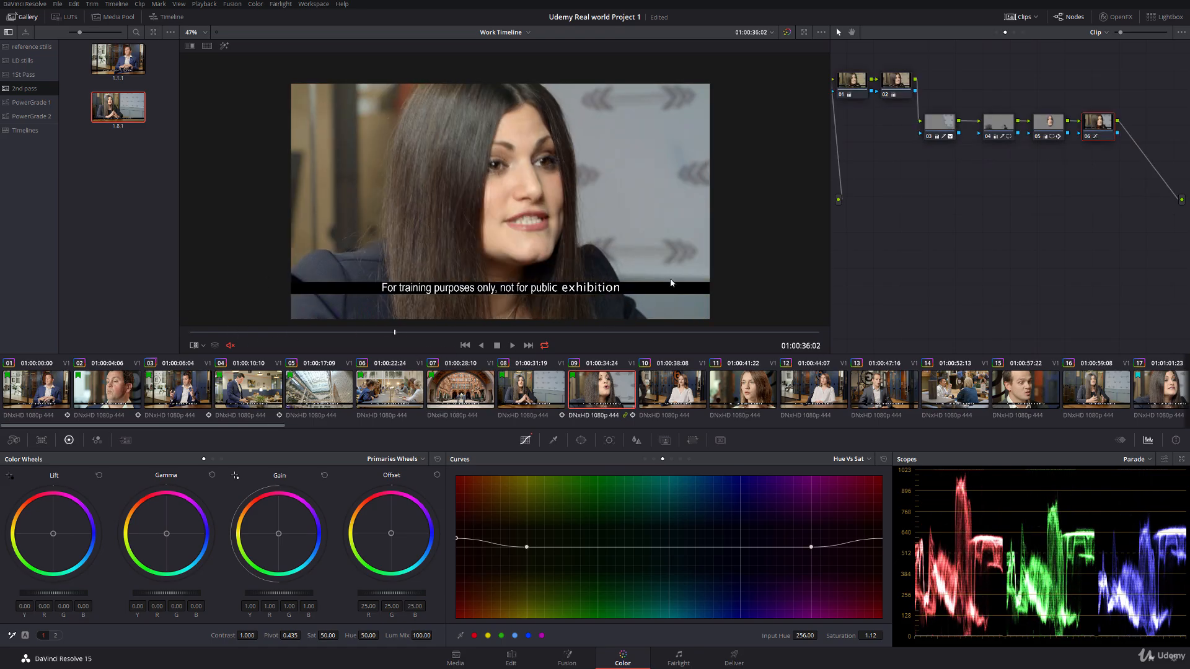
Step: Add a circular window to clip 10's node and shape it into a narrow oval around the woman's face
key(Down)
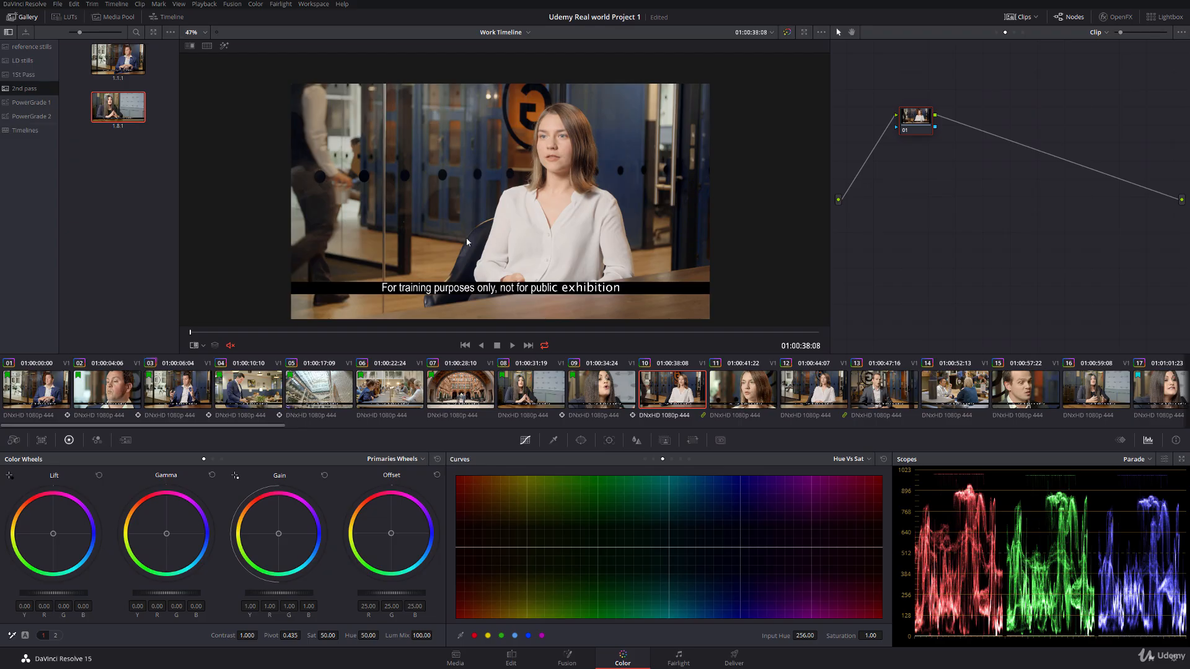
scroll(467, 241, up, 1)
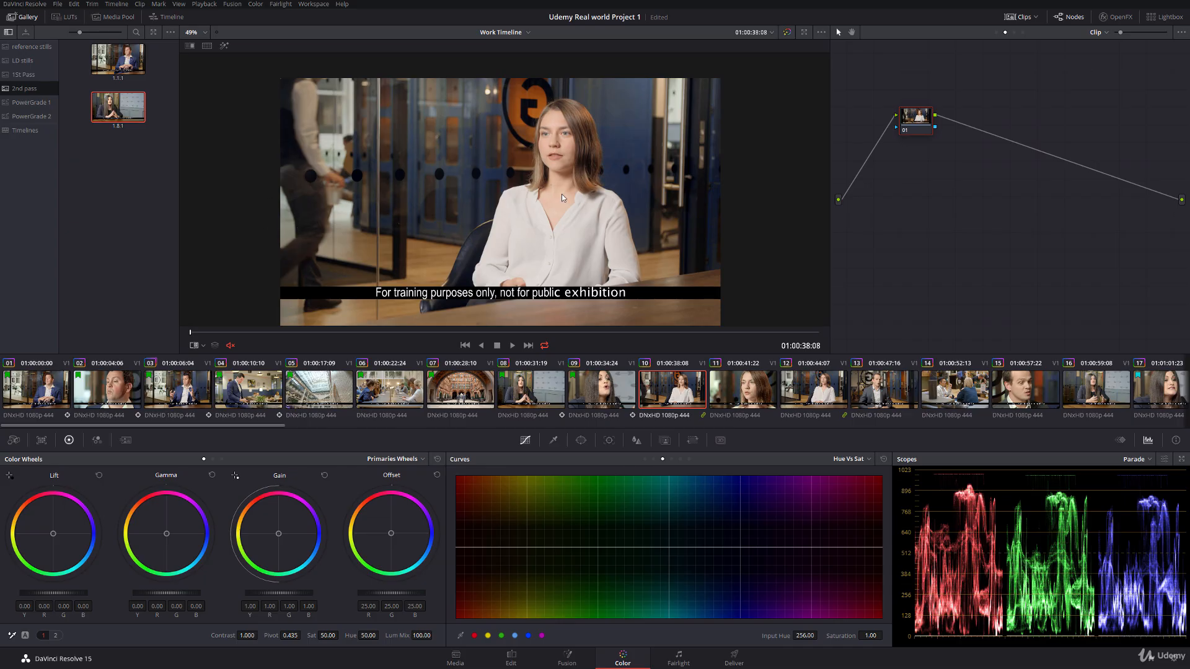
click(580, 440)
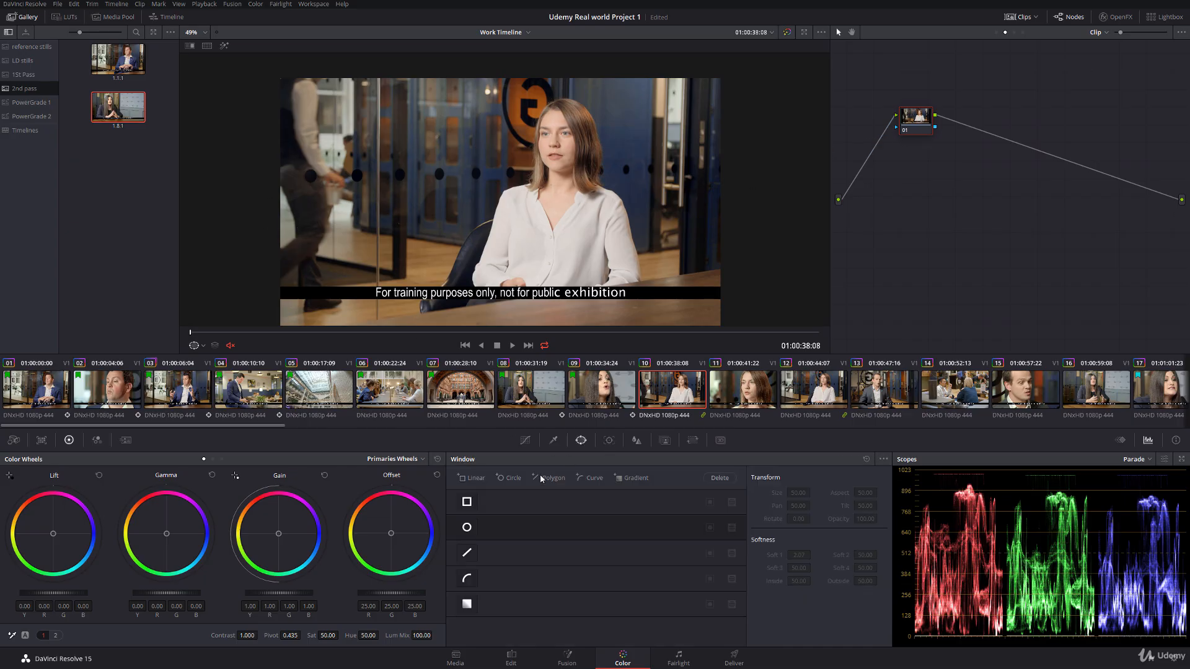
click(467, 528)
drag(501, 199, 556, 150)
scroll(451, 315, up, 5)
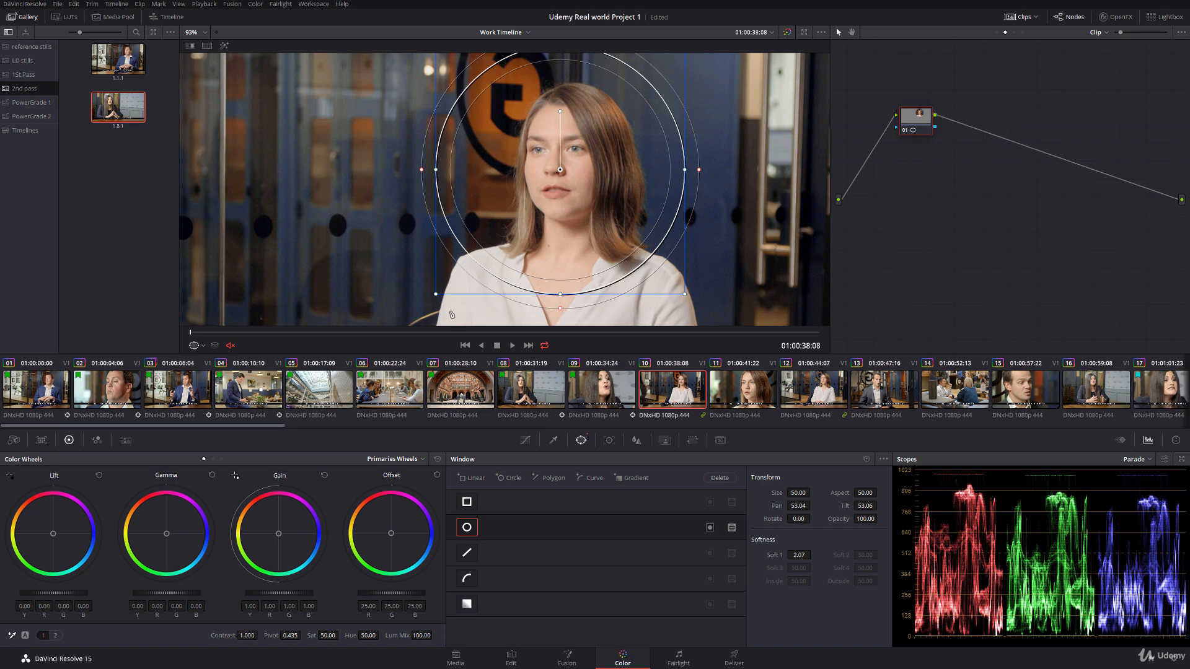
drag(436, 294, 504, 246)
drag(494, 174, 560, 154)
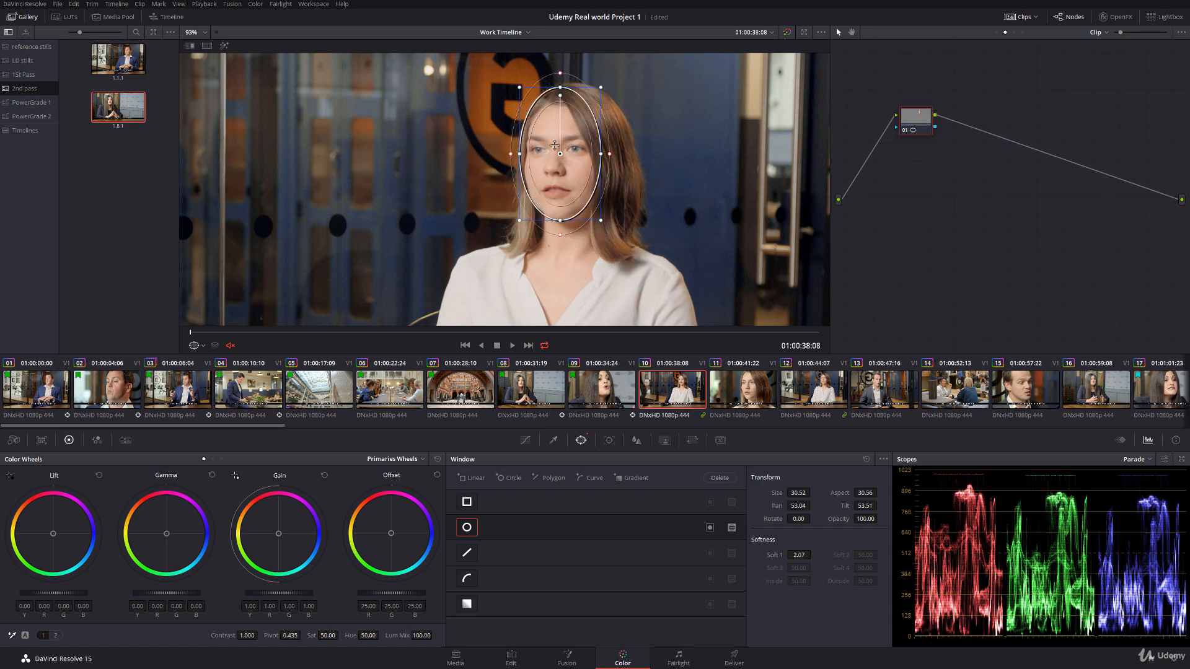
drag(522, 94, 529, 99)
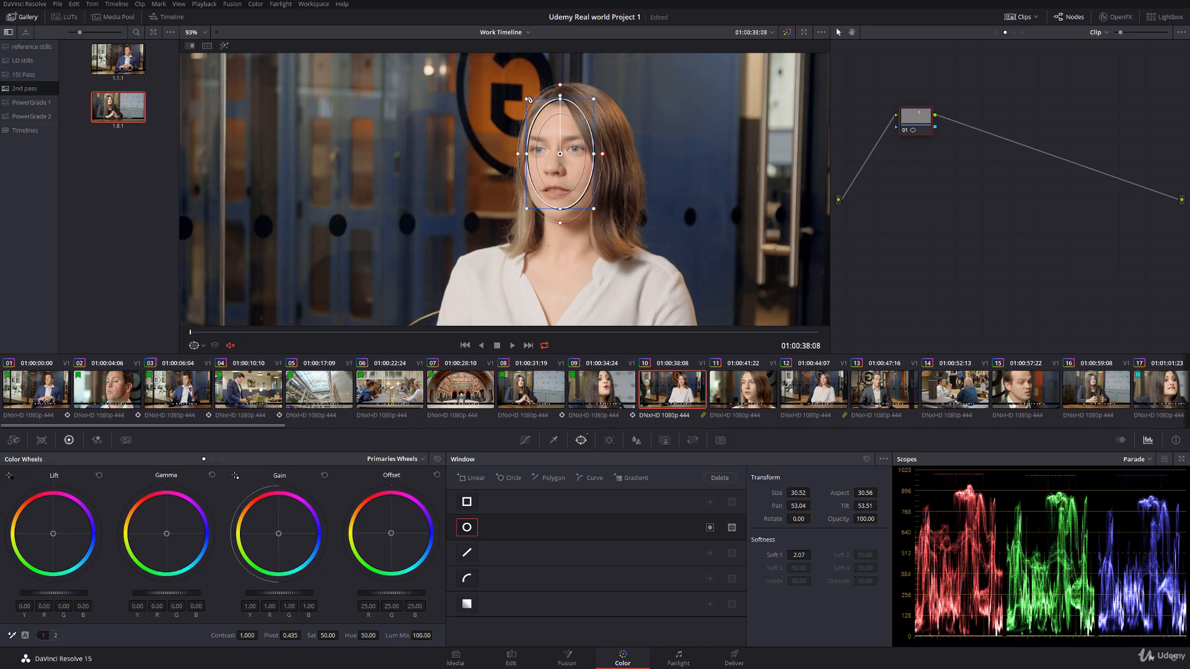
Step: Track the face window forward through clip 10 and turn off the window overlay
click(608, 440)
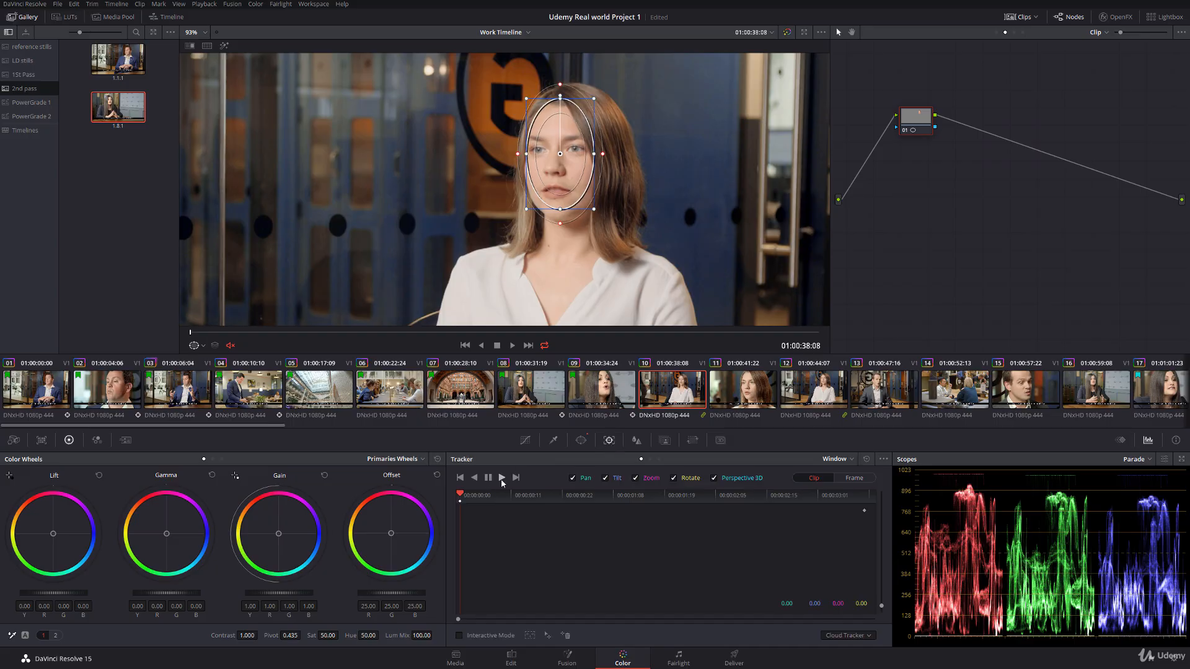
click(502, 479)
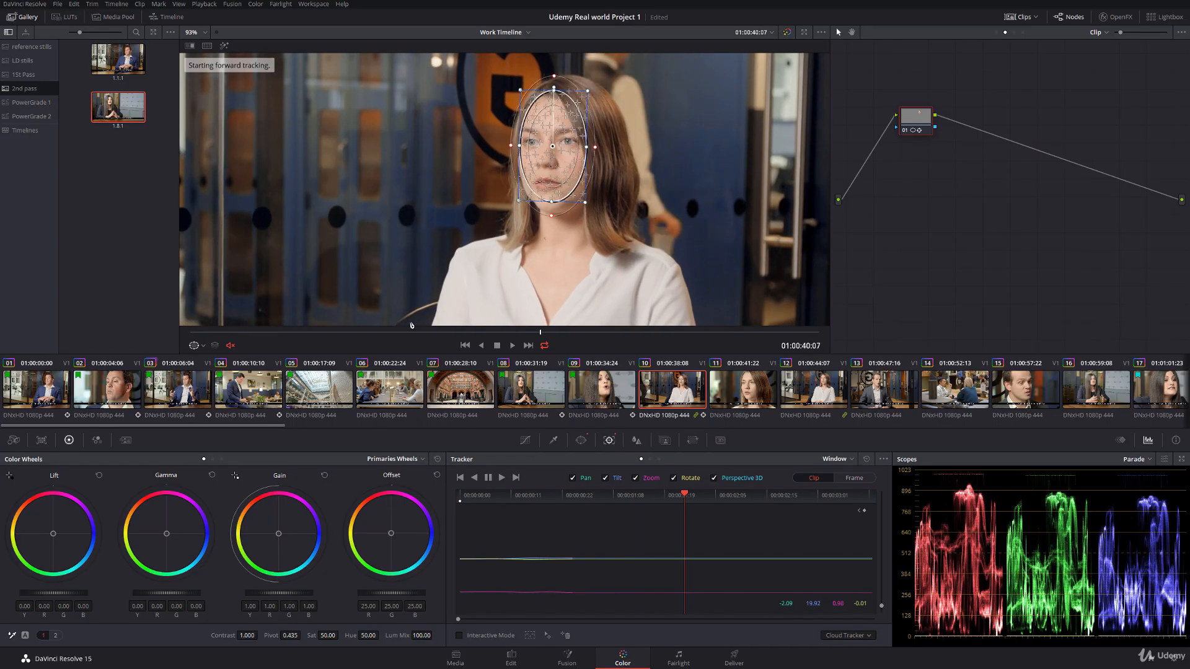
click(204, 348)
click(209, 363)
Step: Set the face node's lift to -0.03, gain to 1.05 and saturation to 48, and compare with the node off and on
drag(53, 593, 49, 594)
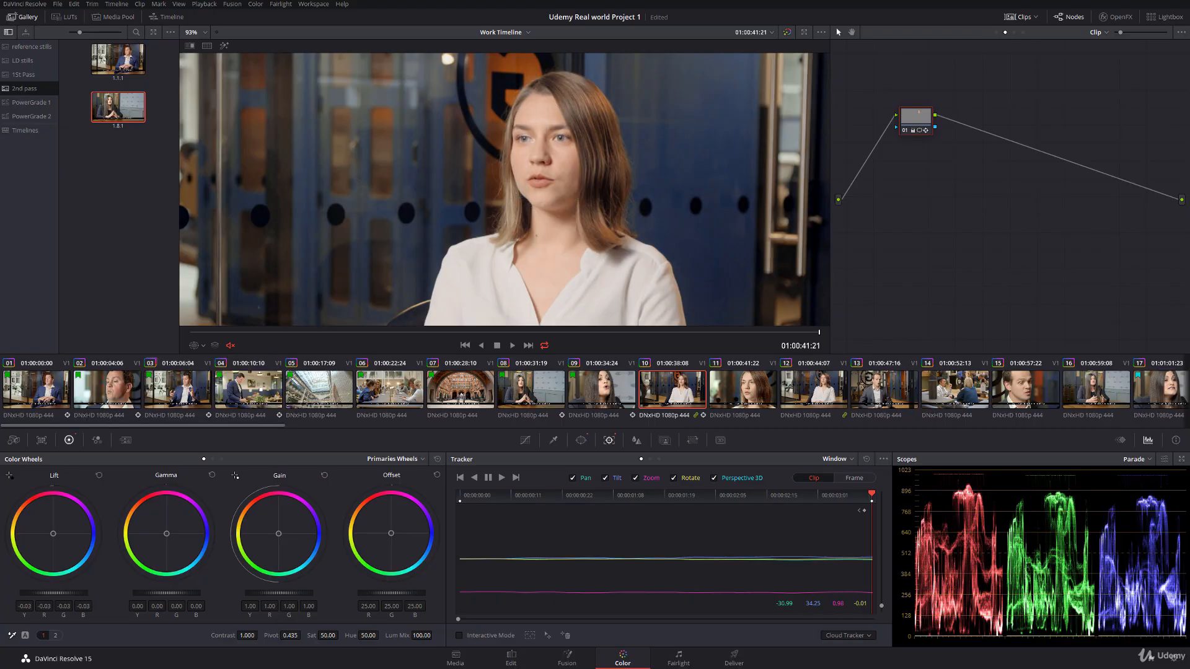
drag(279, 593, 283, 593)
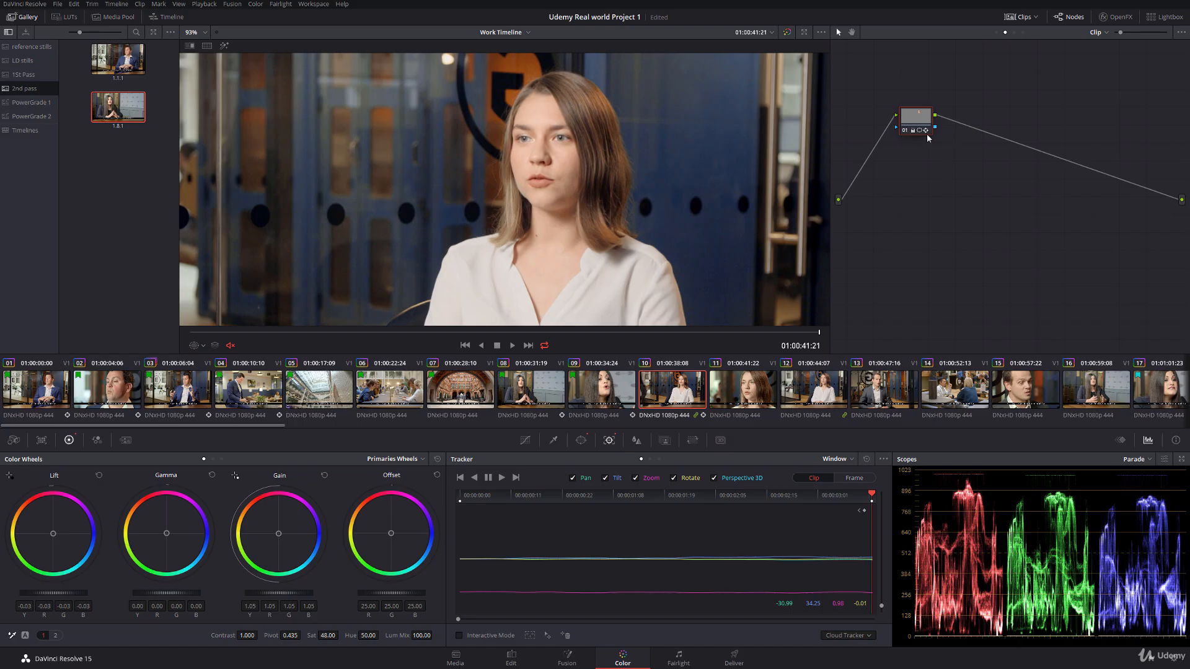
click(906, 131)
click(906, 129)
scroll(514, 166, down, 5)
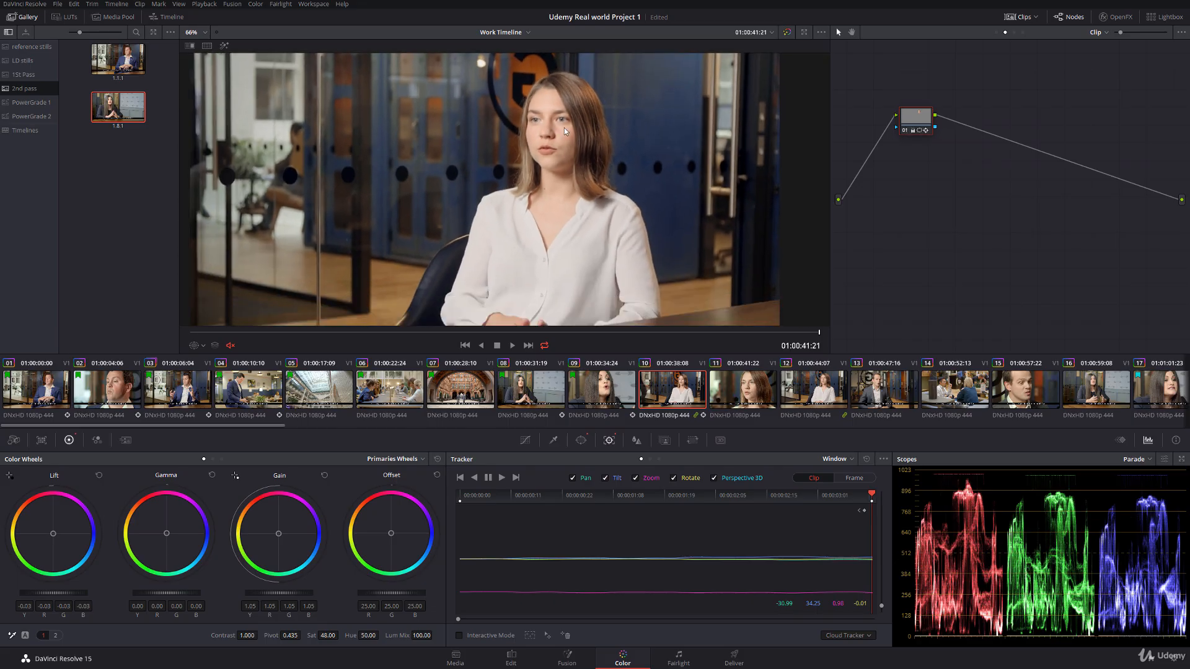
Step: Review the man's close-up in clip 02, scrubbing to 01:00:05:13
click(115, 403)
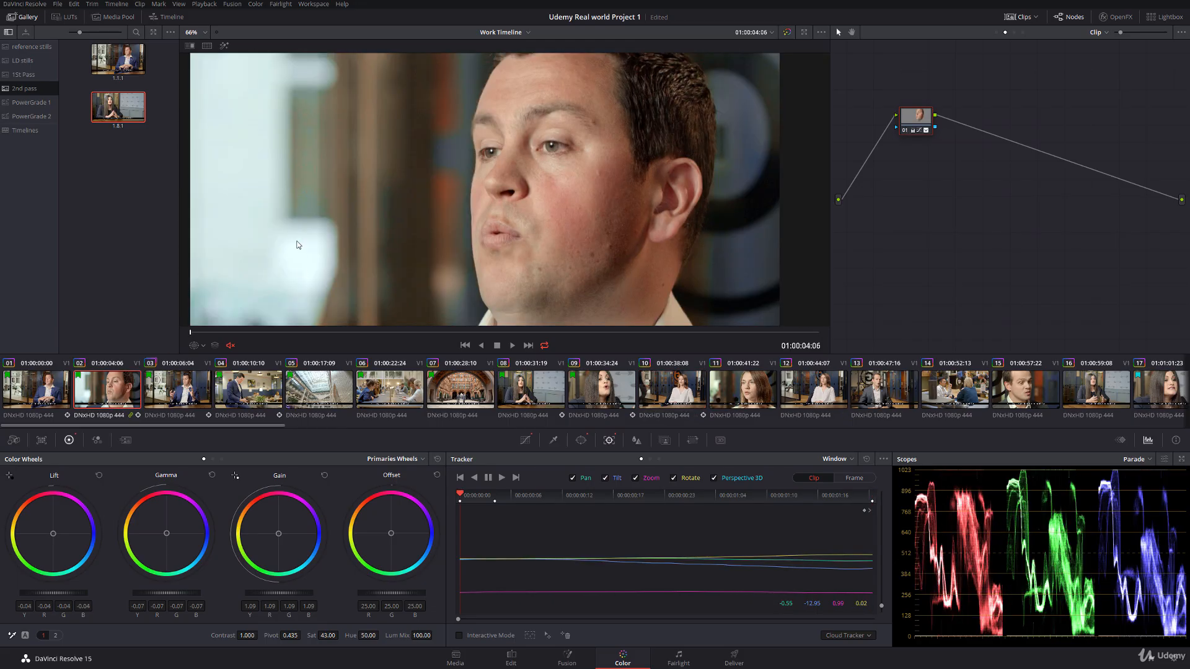
drag(225, 333, 608, 333)
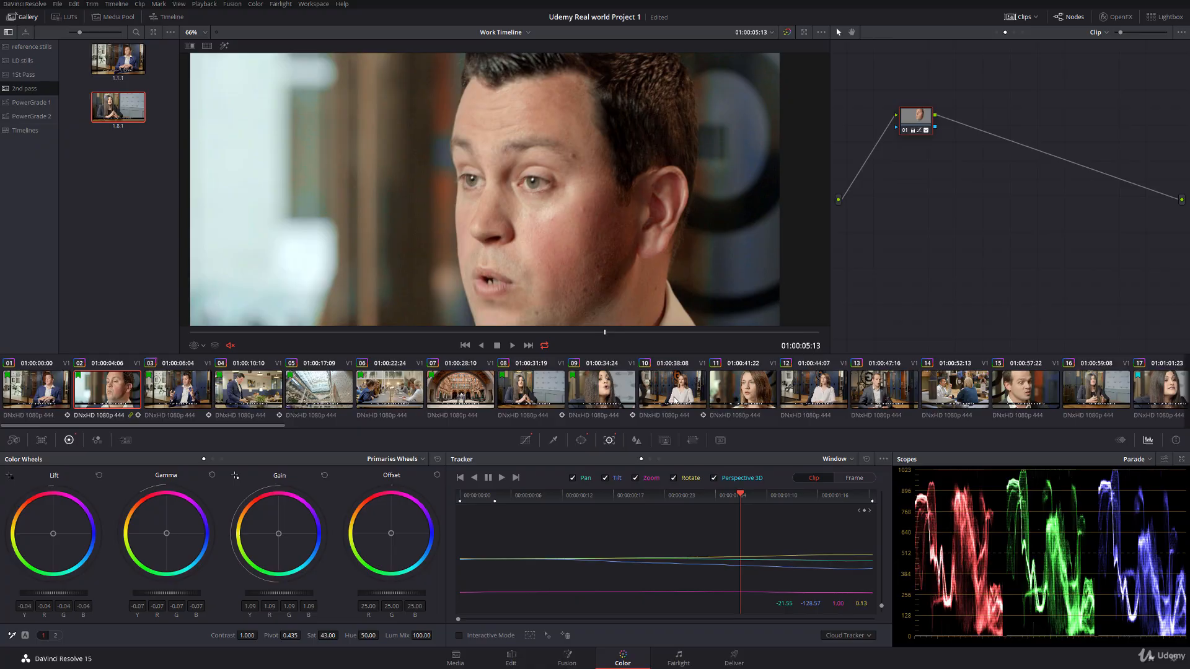
Step: On clip 11, reshape Group Pre-Clip node 03's Hue Vs Hue curve with points at input hue 308.68 (rotate -1.75) and 342.18 (rotate -89.13)
click(676, 398)
key(Down)
scroll(480, 210, down, 3)
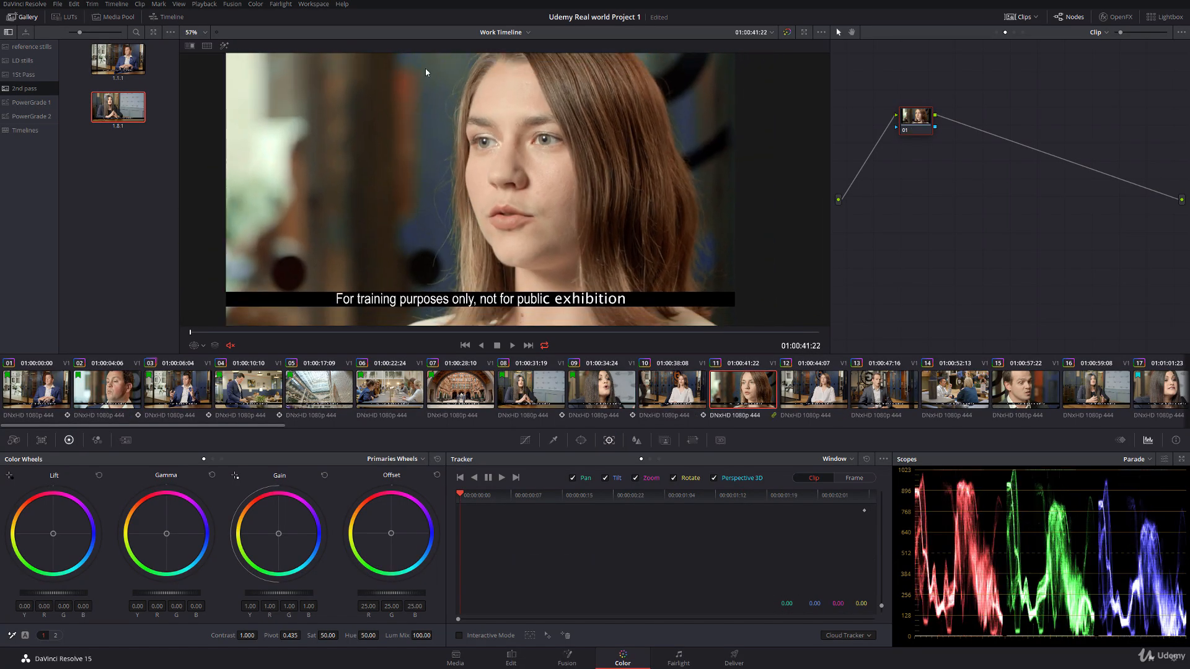
click(997, 32)
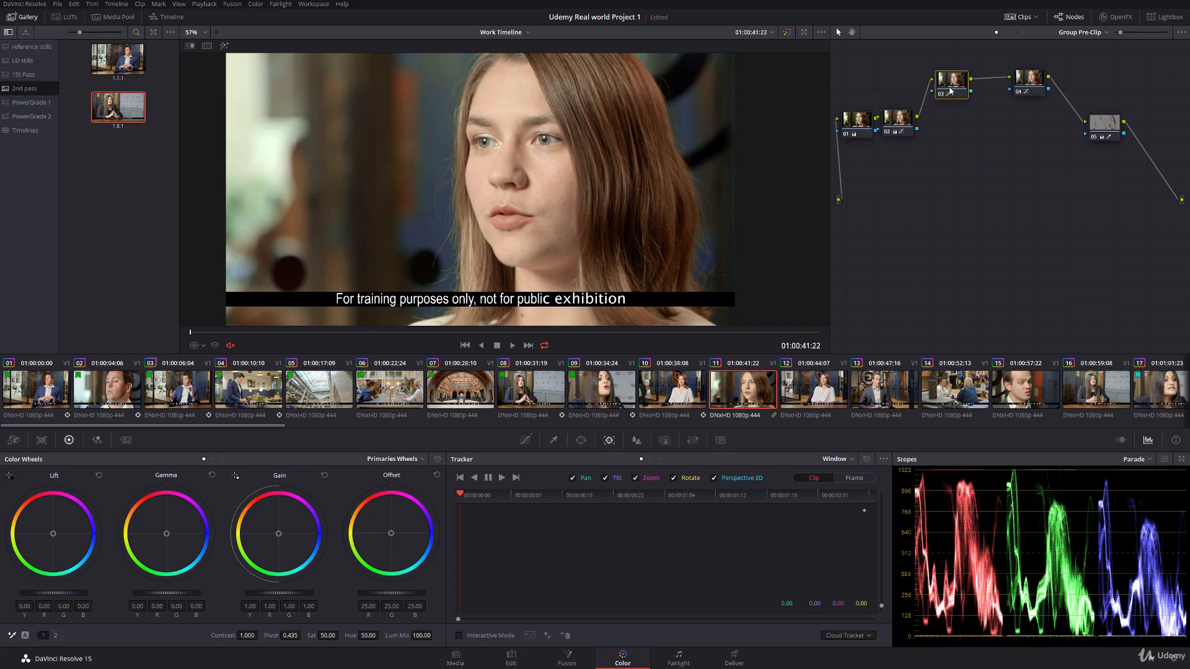
click(526, 440)
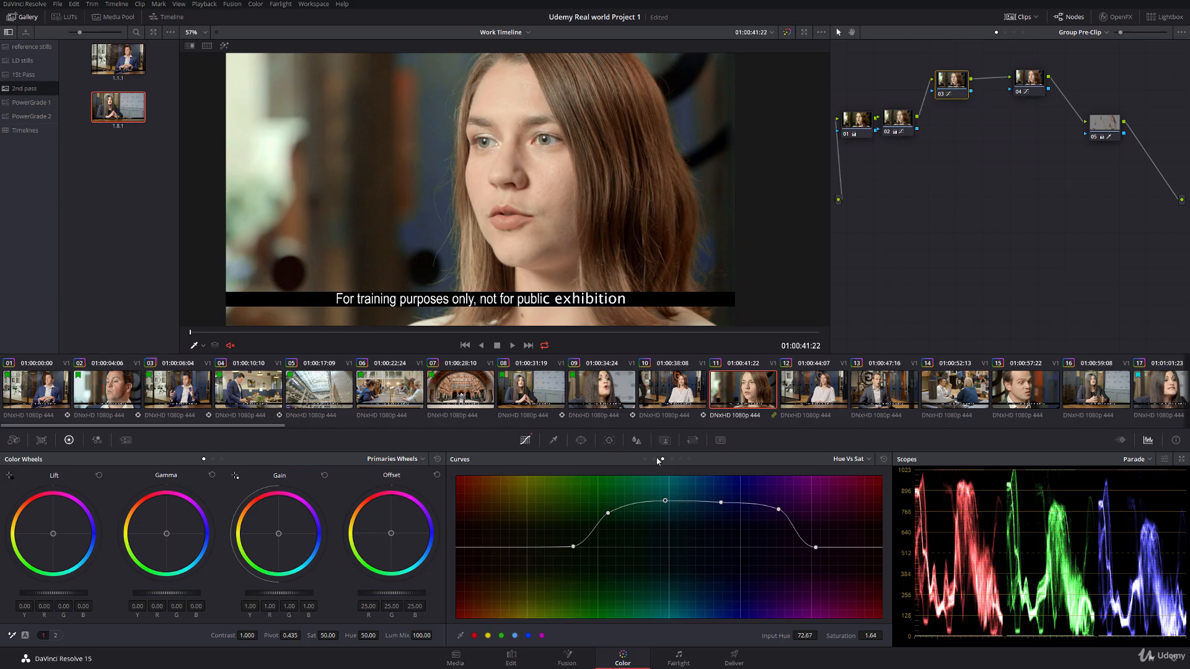
drag(538, 548, 518, 548)
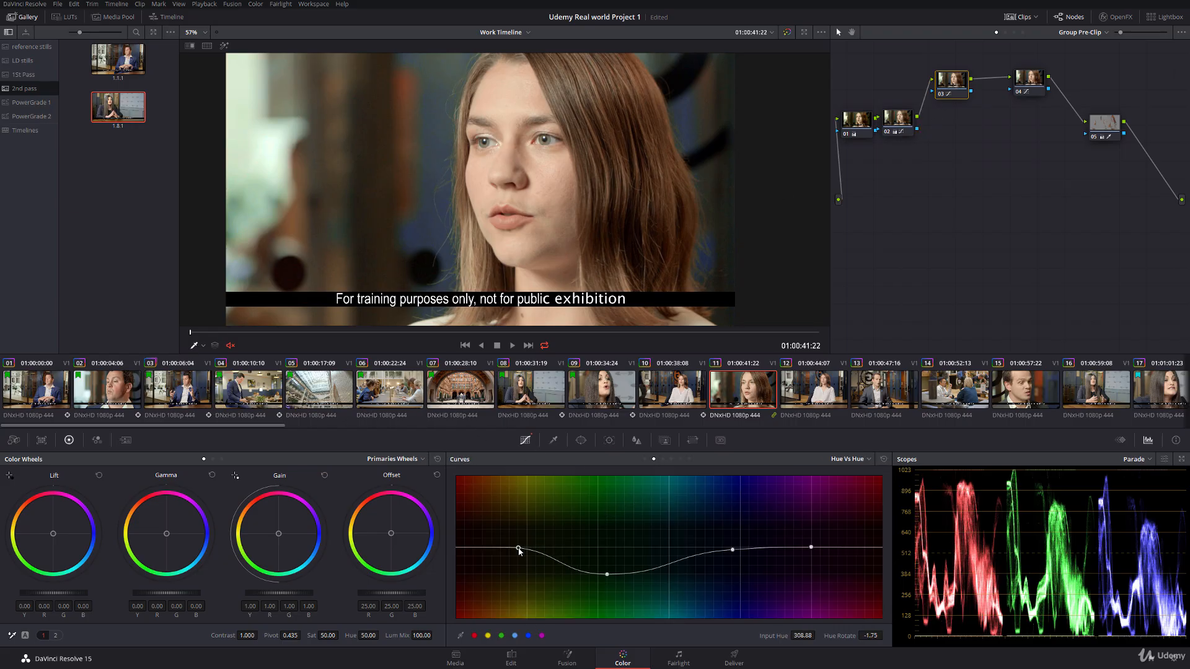
drag(607, 575, 559, 583)
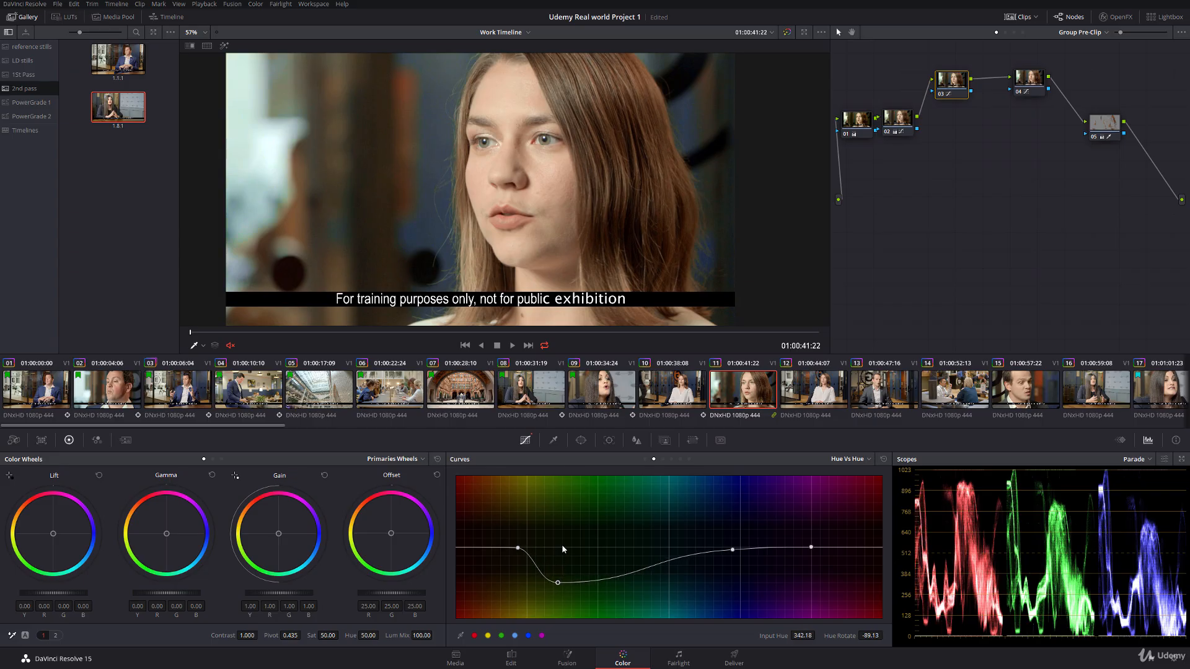
Step: Scrub clip 11 to 01:00:41:24 to check the hue change, and return to the clip-level nodes
scroll(411, 118, up, 2)
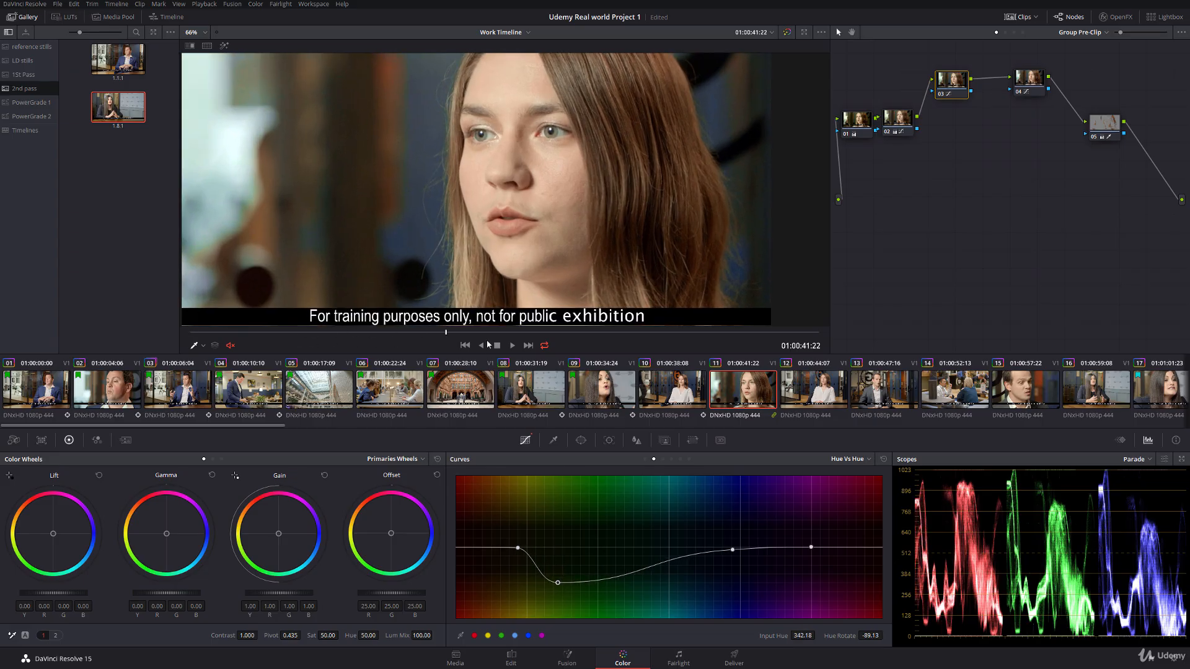
drag(488, 345, 213, 335)
click(1005, 33)
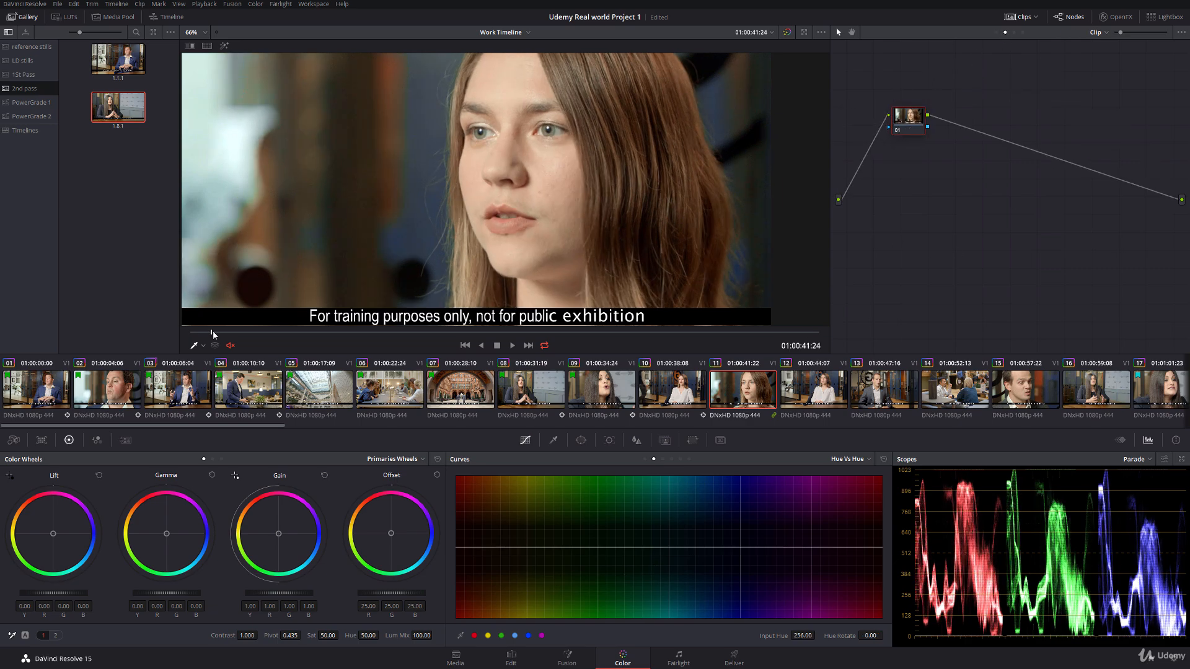
scroll(651, 179, down, 2)
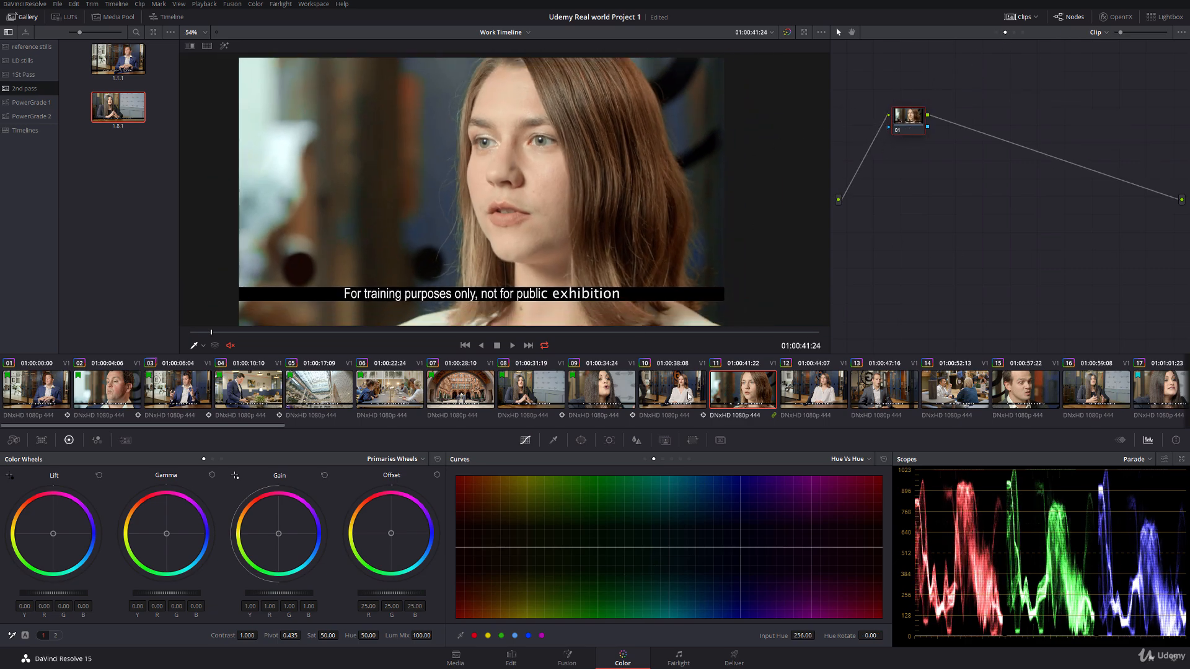
Step: Compare the woman's skin tone between clips 10 and 11, scrubbing through clip 10
click(689, 395)
click(733, 391)
click(676, 392)
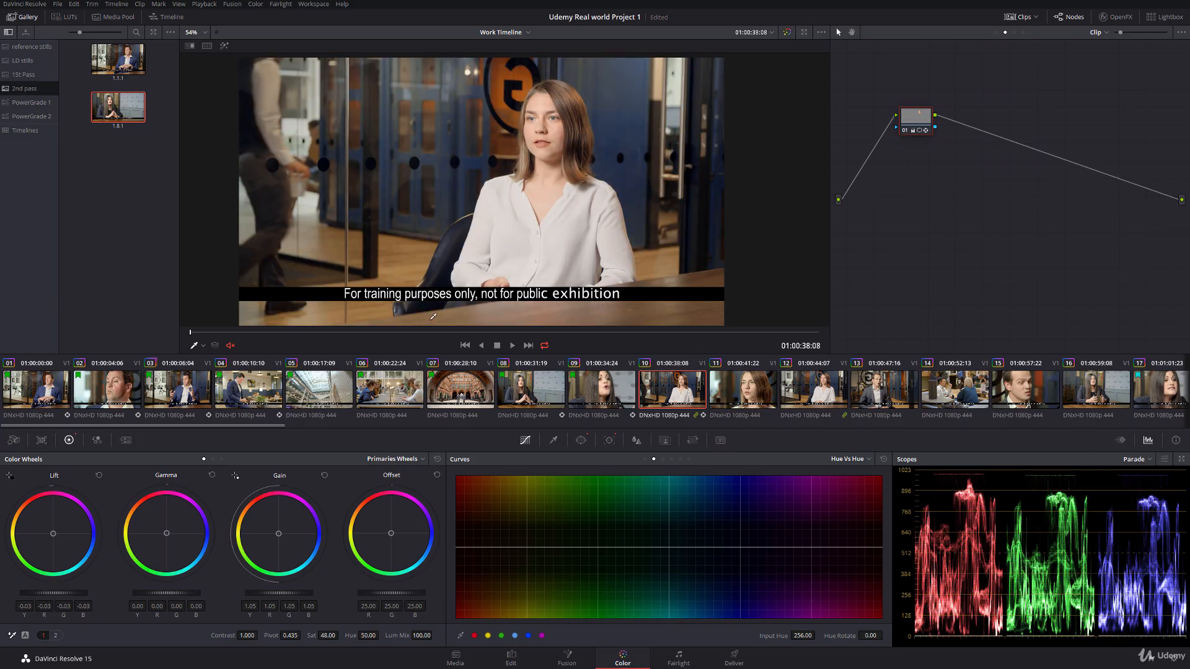
drag(192, 334, 509, 333)
click(754, 394)
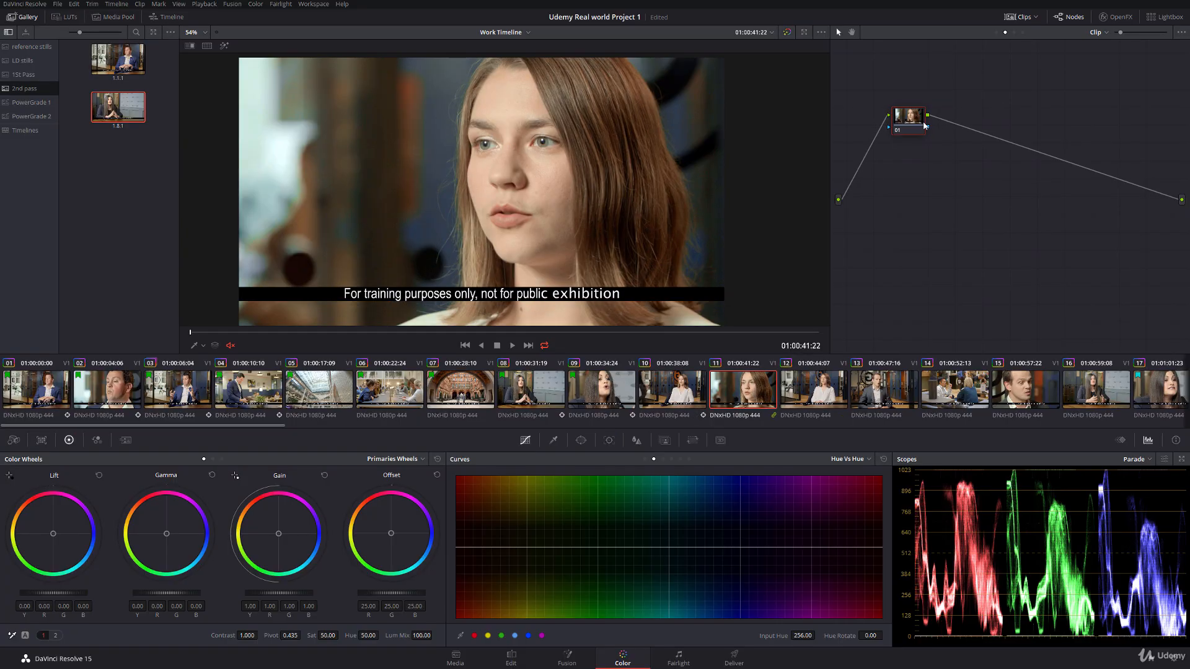
Step: In clip 11's Group Pre-Clip node 02, add red and yellow Hue Vs Hue points and set hue 342.18 to a 2.89 rotation
click(996, 33)
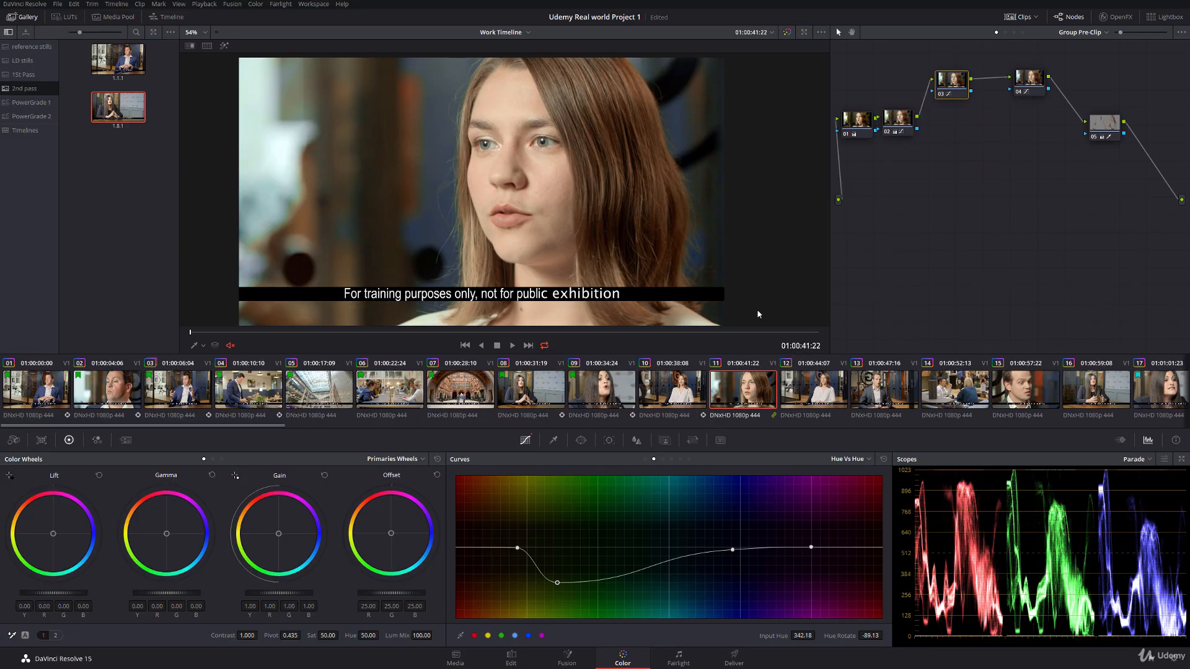
click(684, 392)
click(746, 392)
click(893, 123)
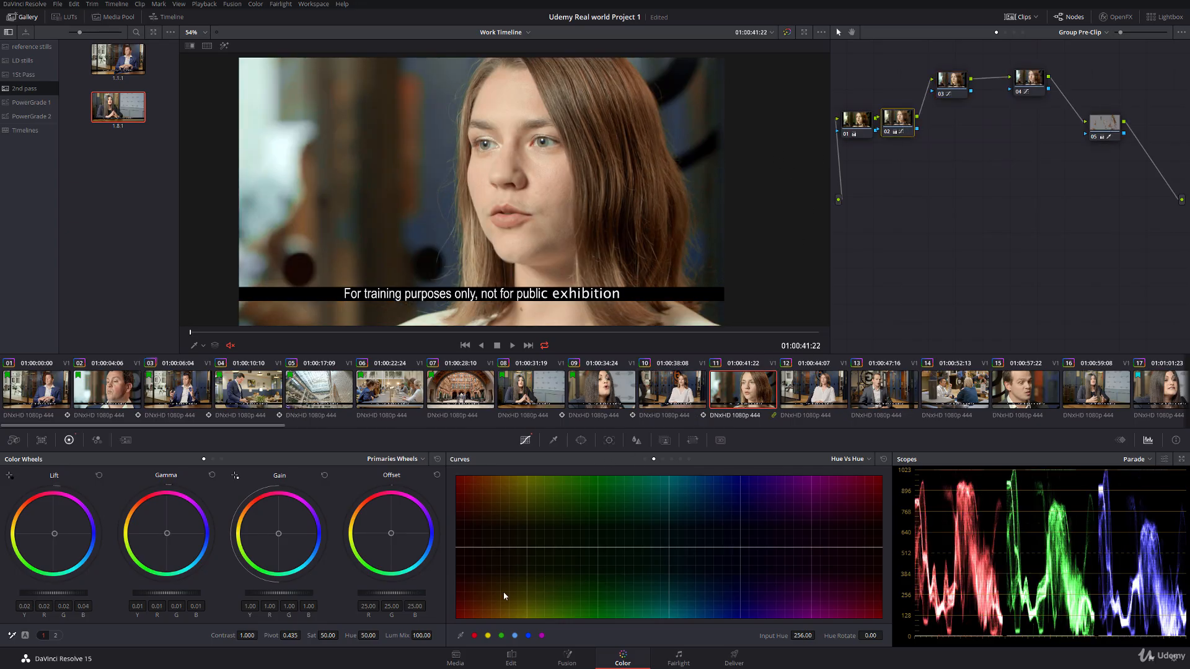
click(474, 635)
click(488, 635)
drag(527, 549, 558, 550)
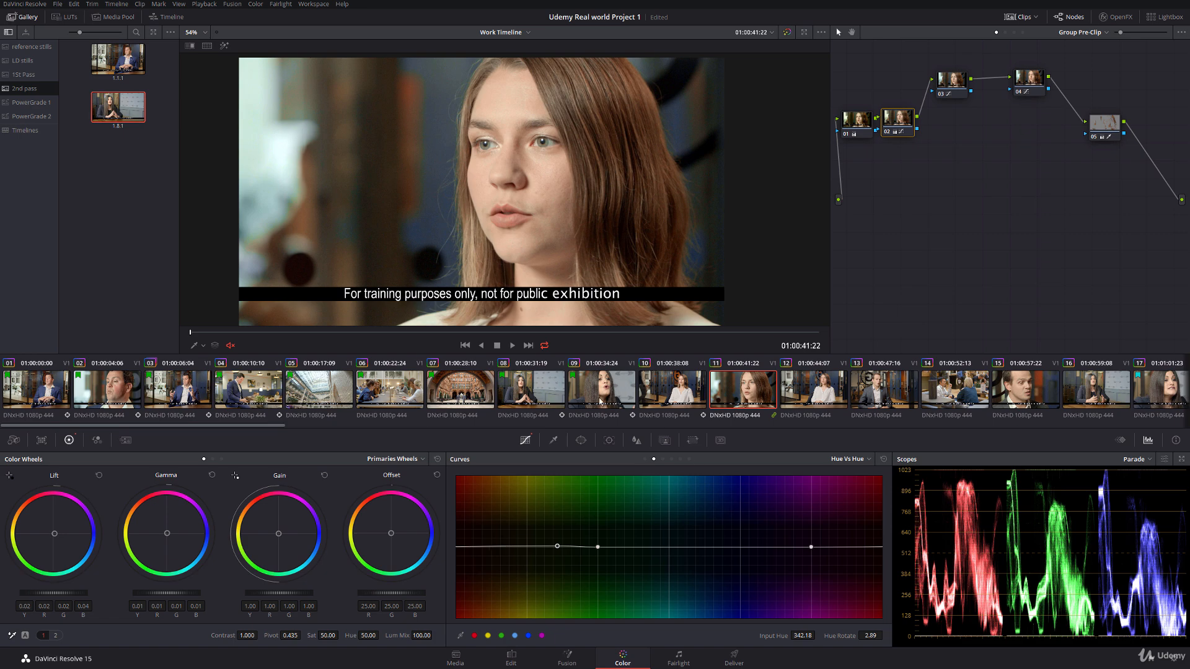
Step: Grab a still of clip 10 and display it as a reference wipe against clip 11, positioning the wipe edge across the woman's face
click(690, 395)
right_click(440, 164)
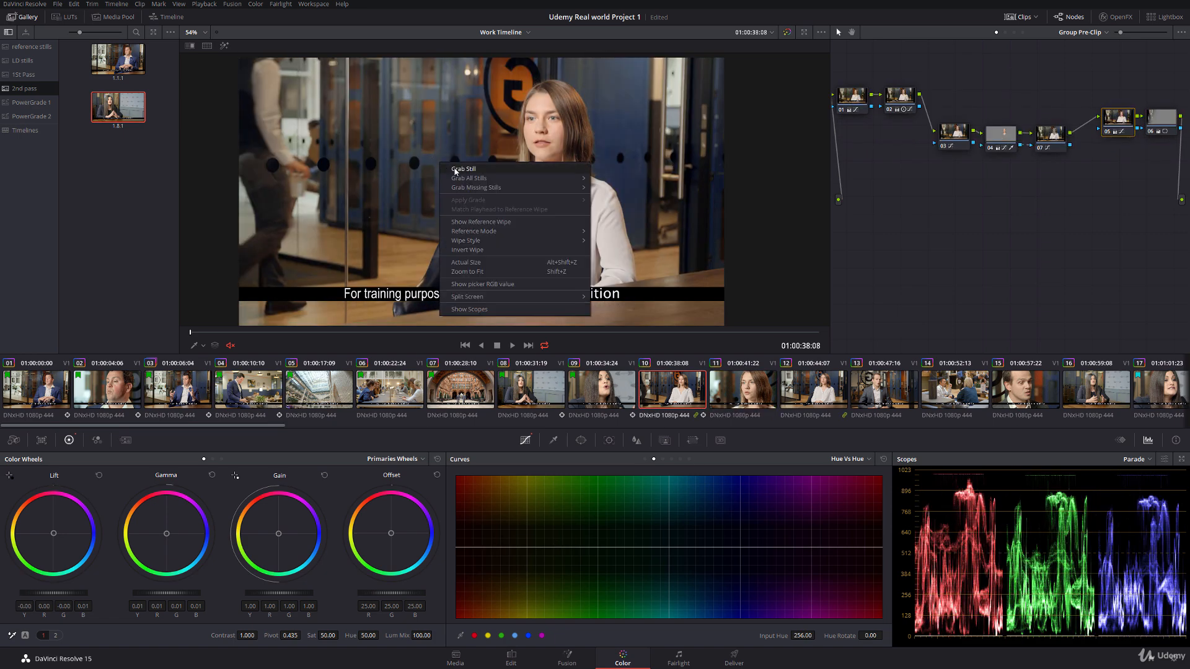
click(458, 171)
key(Down)
double_click(119, 155)
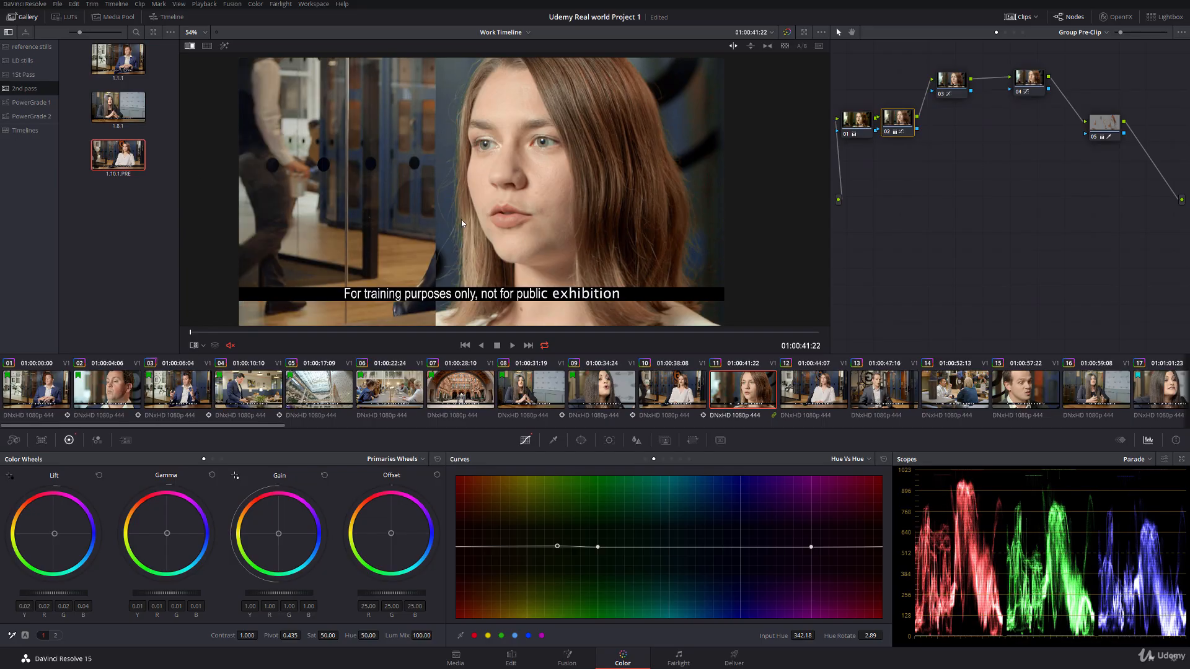
drag(463, 212, 371, 214)
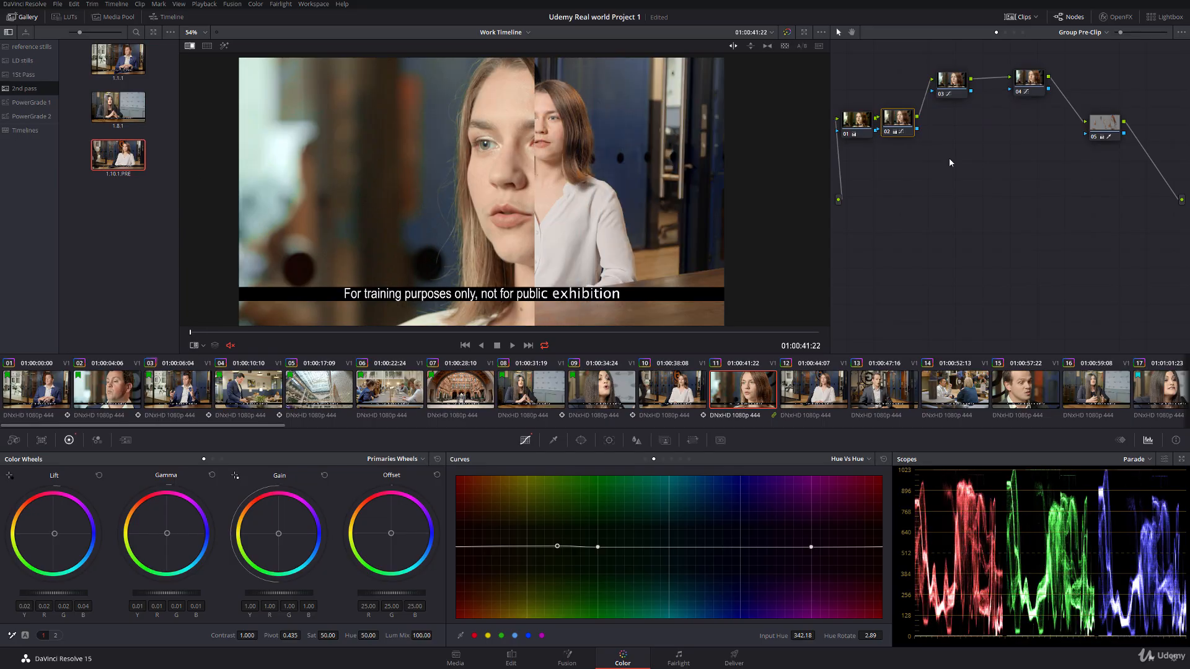
Step: In group node 02, raise the red saturation to 1.15 with Hue Vs Sat and set hue 343.11's rotation to 7.49 with Hue Vs Hue
click(663, 460)
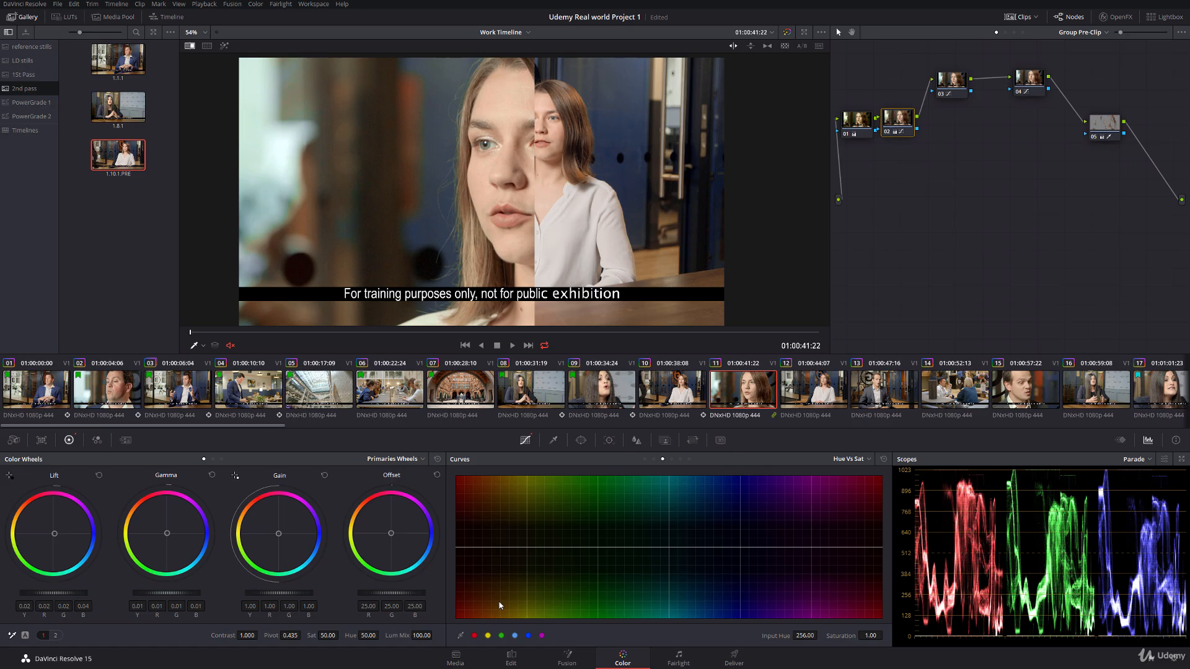
click(474, 635)
drag(458, 546, 455, 540)
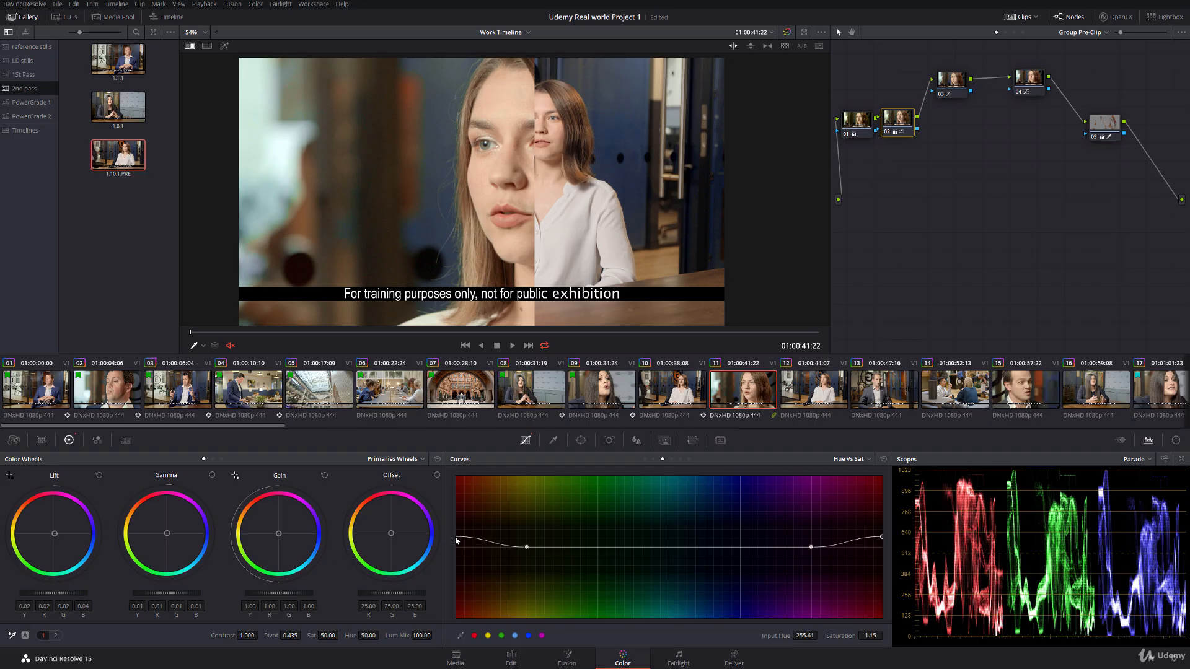
click(653, 460)
drag(817, 635, 844, 636)
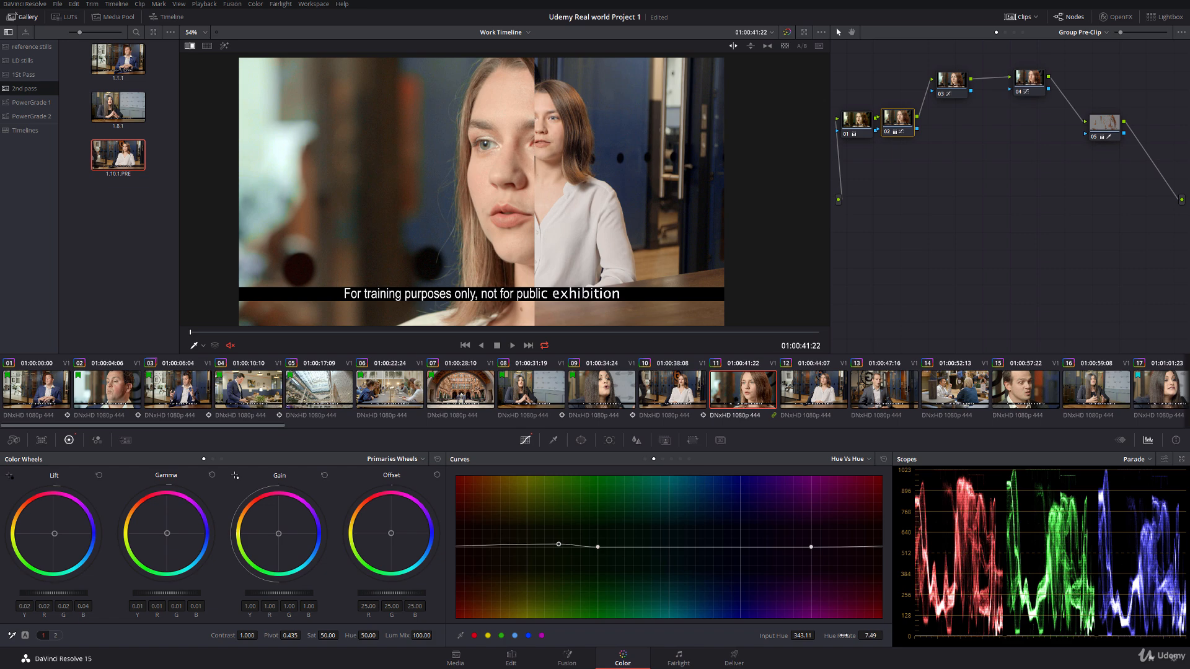
Step: Turn off the viewer's qualifier overlay and scrub clip 11 to 01:00:43:24 to check the match with the reference still
right_click(590, 185)
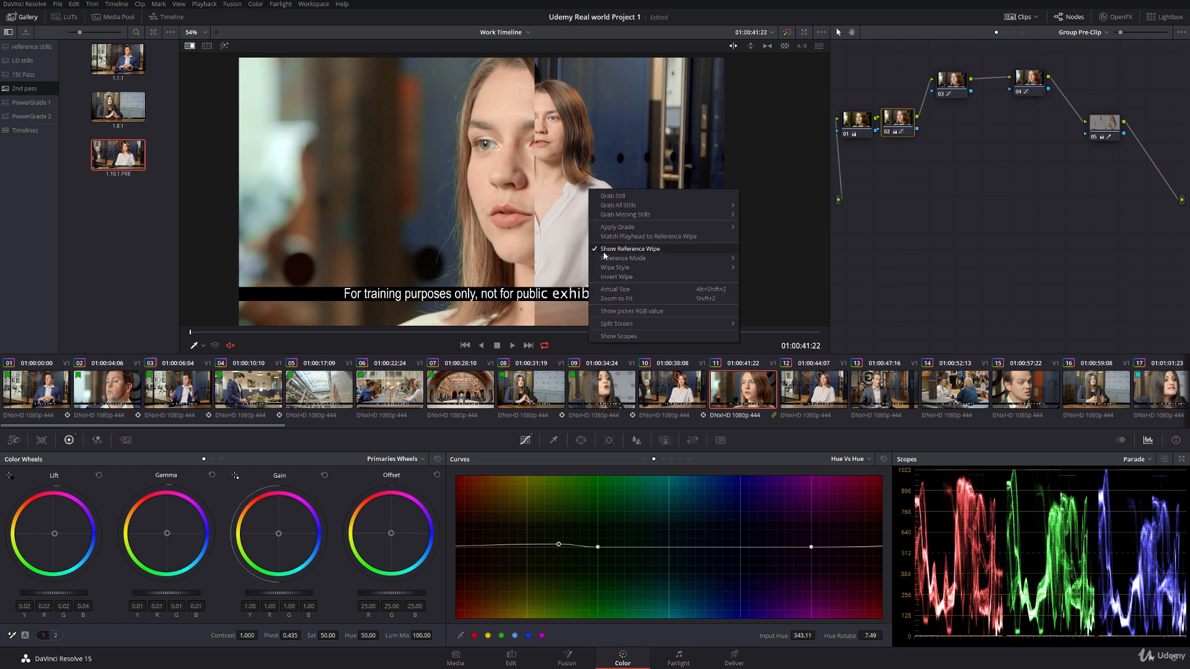
click(202, 346)
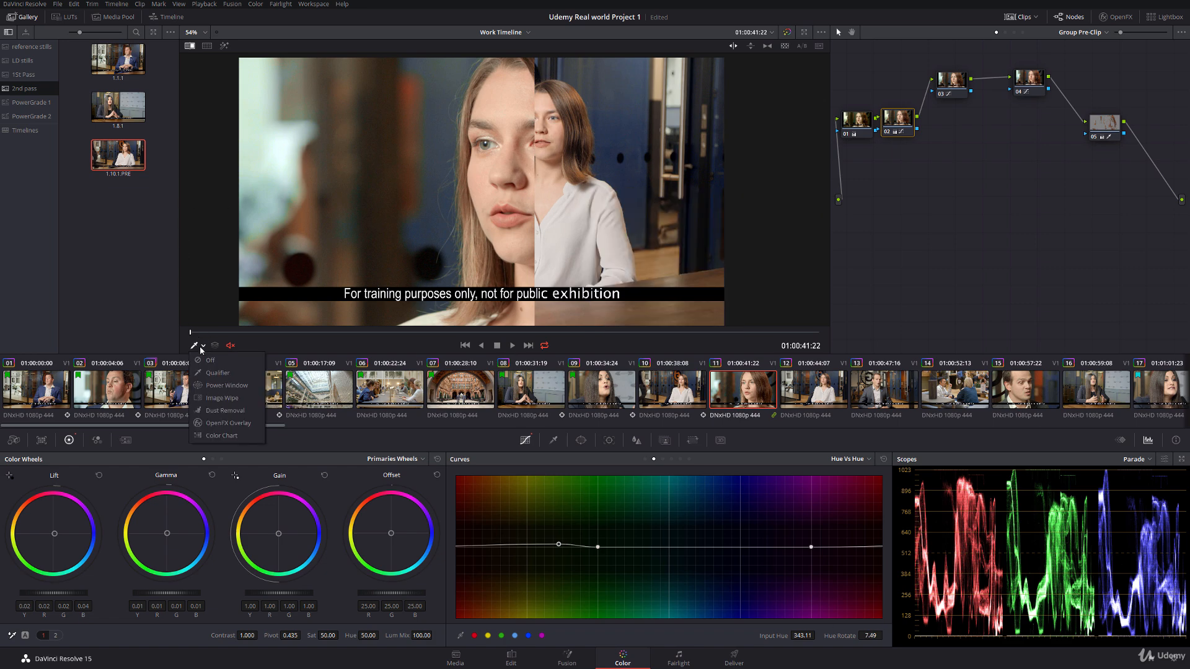
click(209, 360)
drag(208, 334, 748, 314)
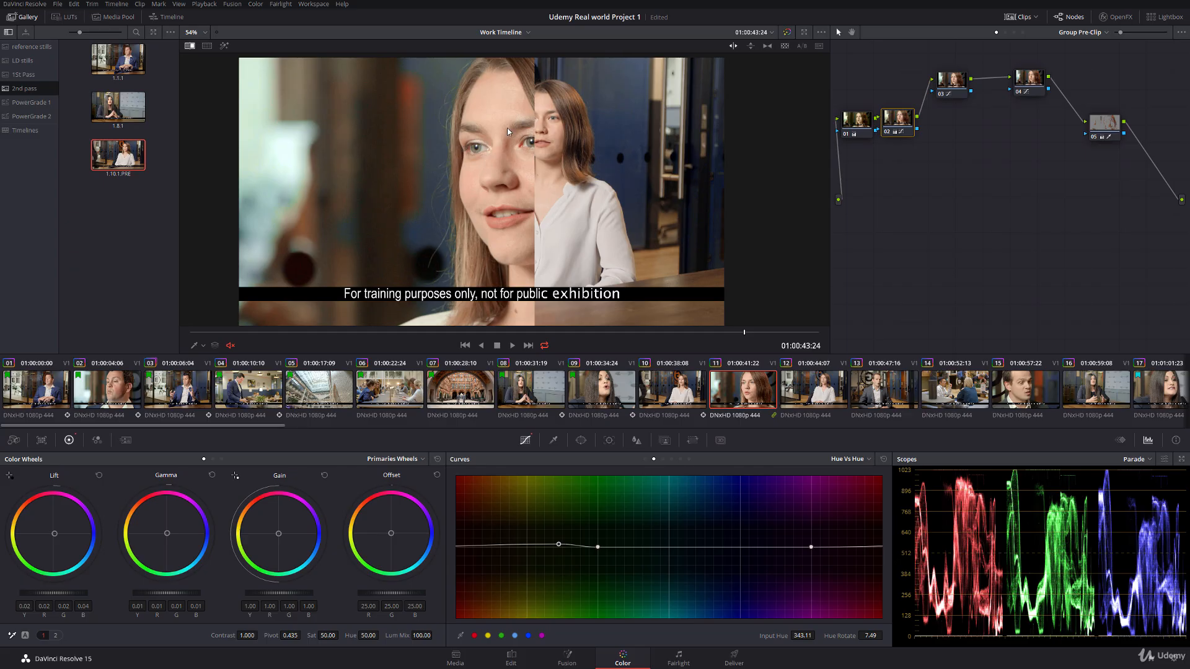
Step: Hide the reference wipe on clip 11 and add a serial node after Group Pre-Clip node 05
right_click(551, 171)
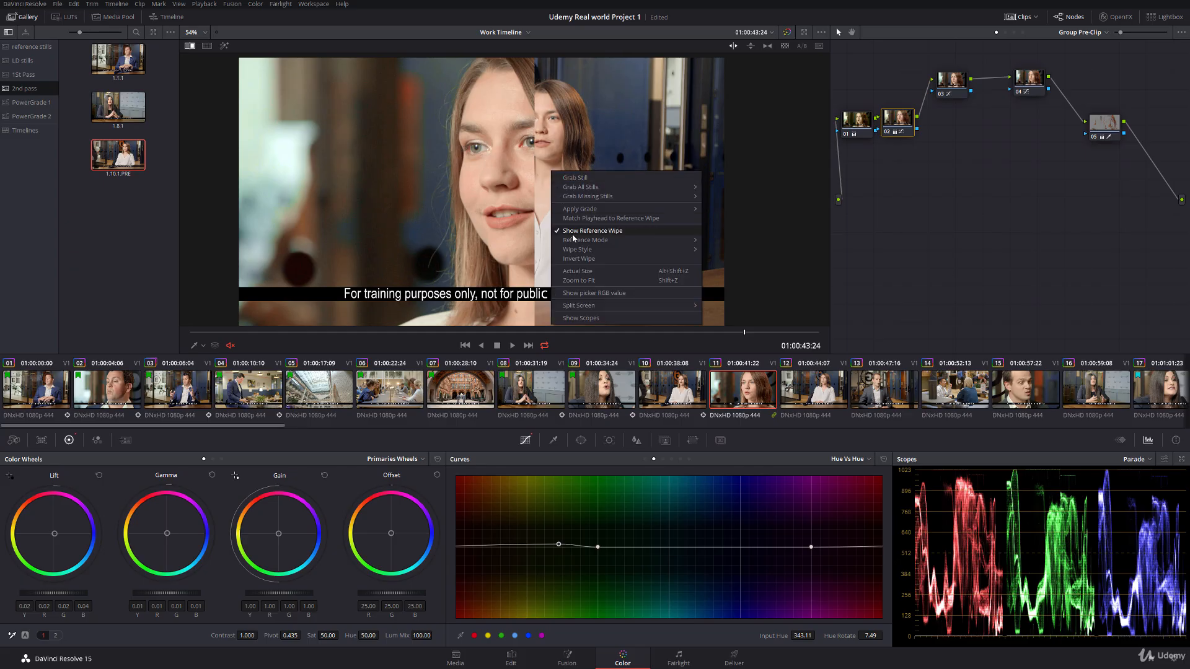
click(586, 233)
click(1107, 127)
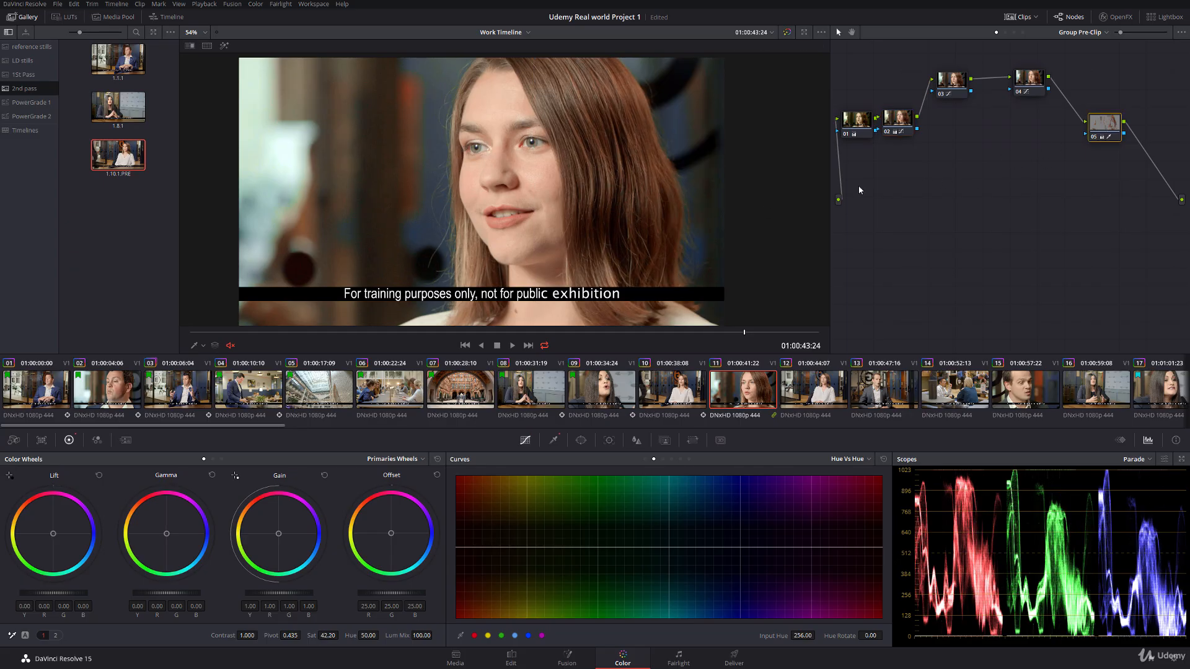
key(alt+s)
Step: Qualify the red inner eye corner in node 06, setting saturation low to 7.4, luminance high to 61.1 and clean white to 5.3
scroll(554, 166, up, 5)
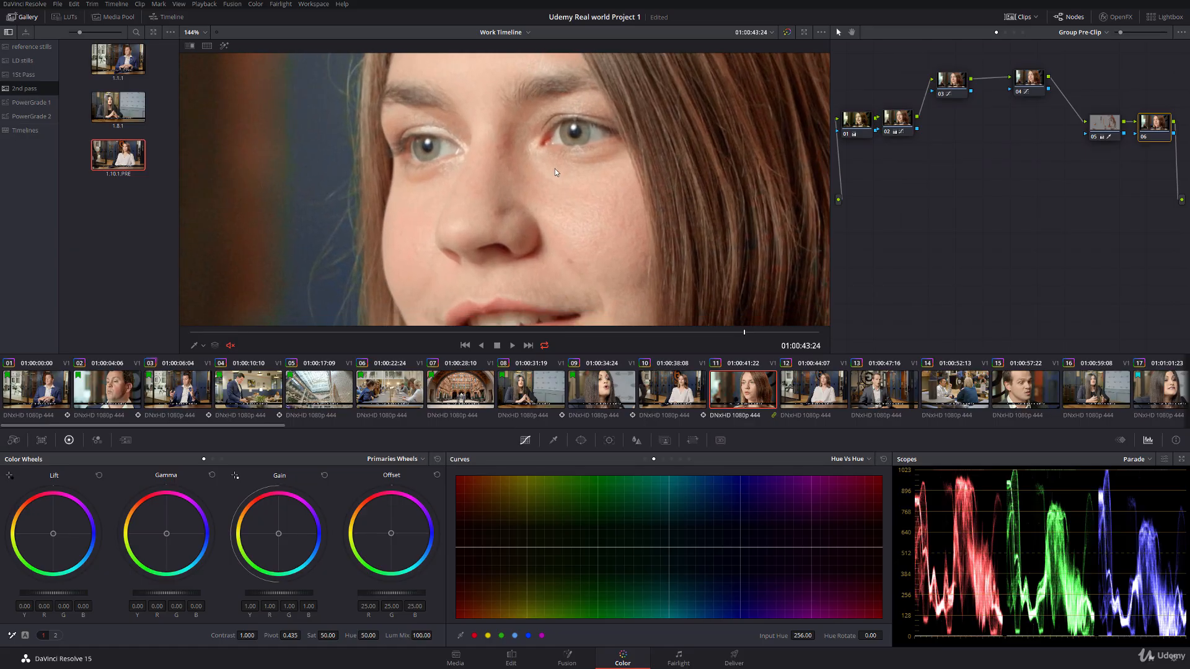
click(552, 441)
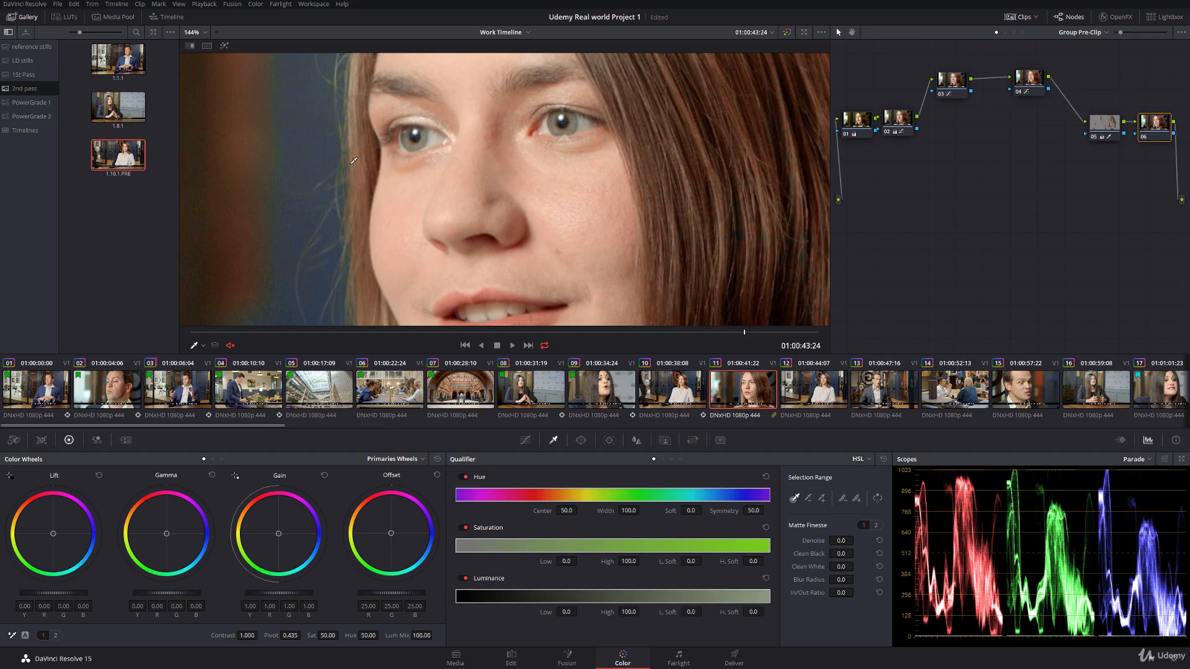
scroll(513, 175, up, 4)
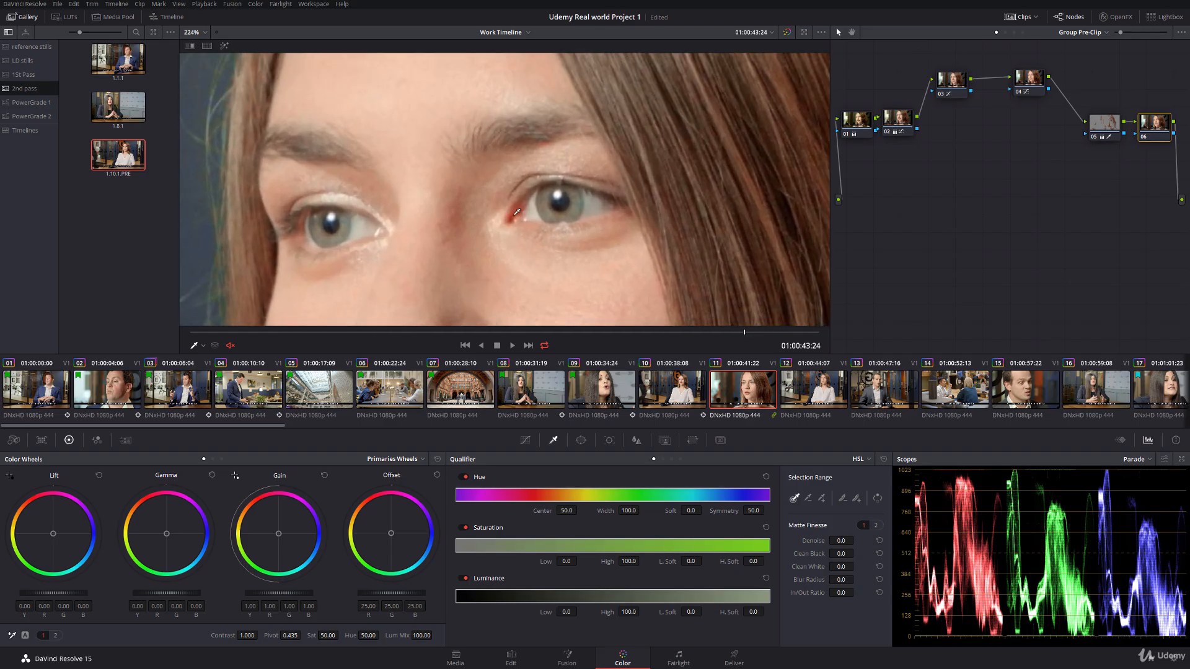
click(517, 212)
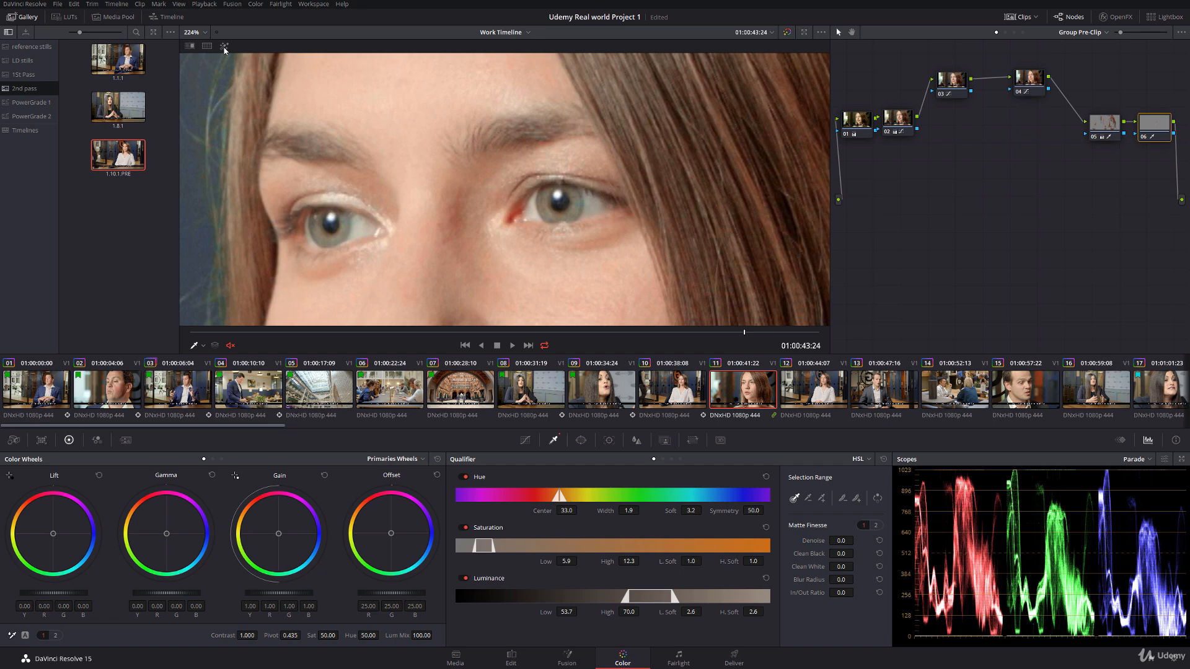
click(224, 46)
scroll(495, 211, down, 5)
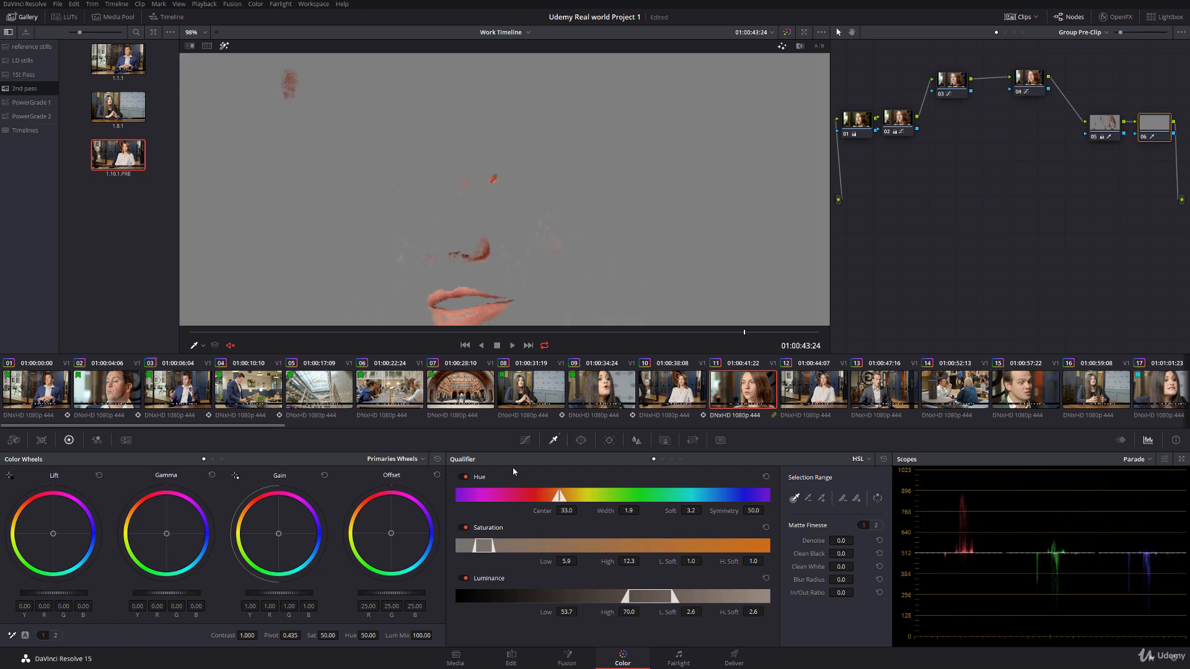
drag(546, 564, 642, 611)
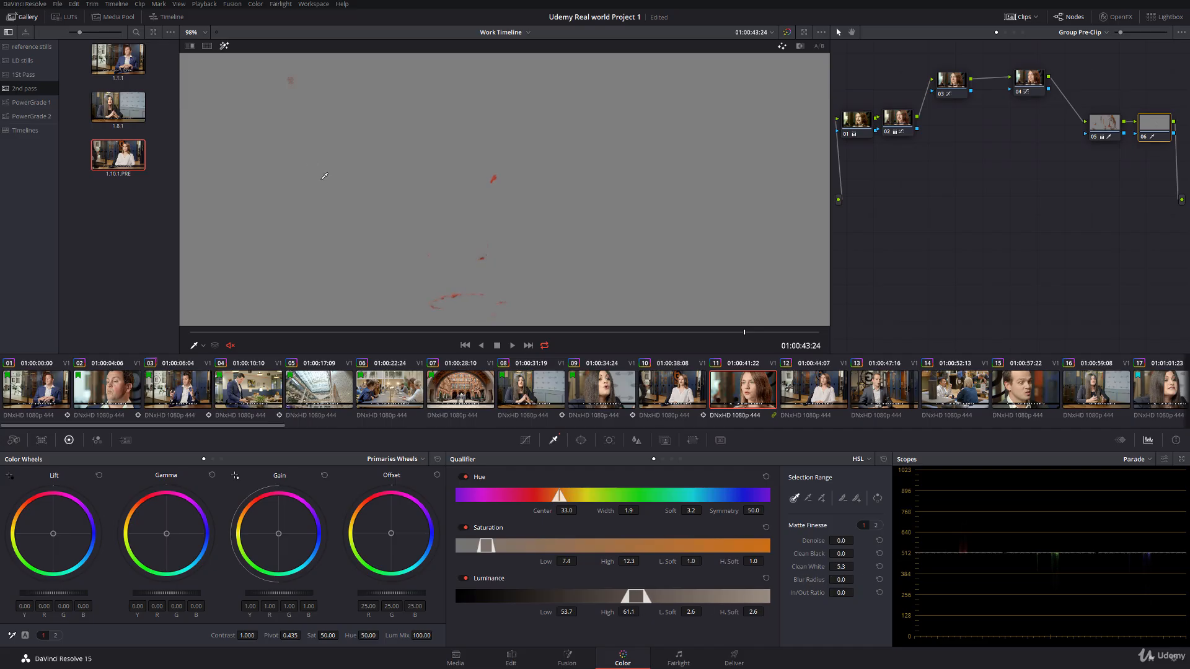
Step: Set node 06's saturation to 43.40 to reduce the eye redness and check the face with the highlight off
click(224, 47)
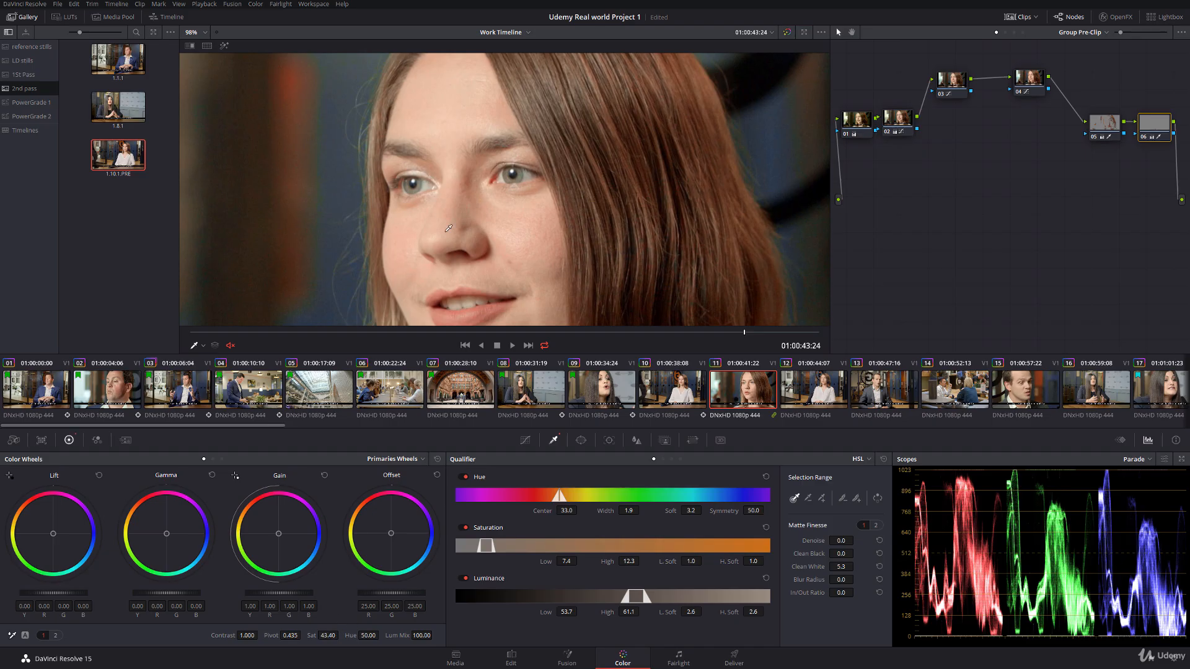
drag(493, 180, 555, 162)
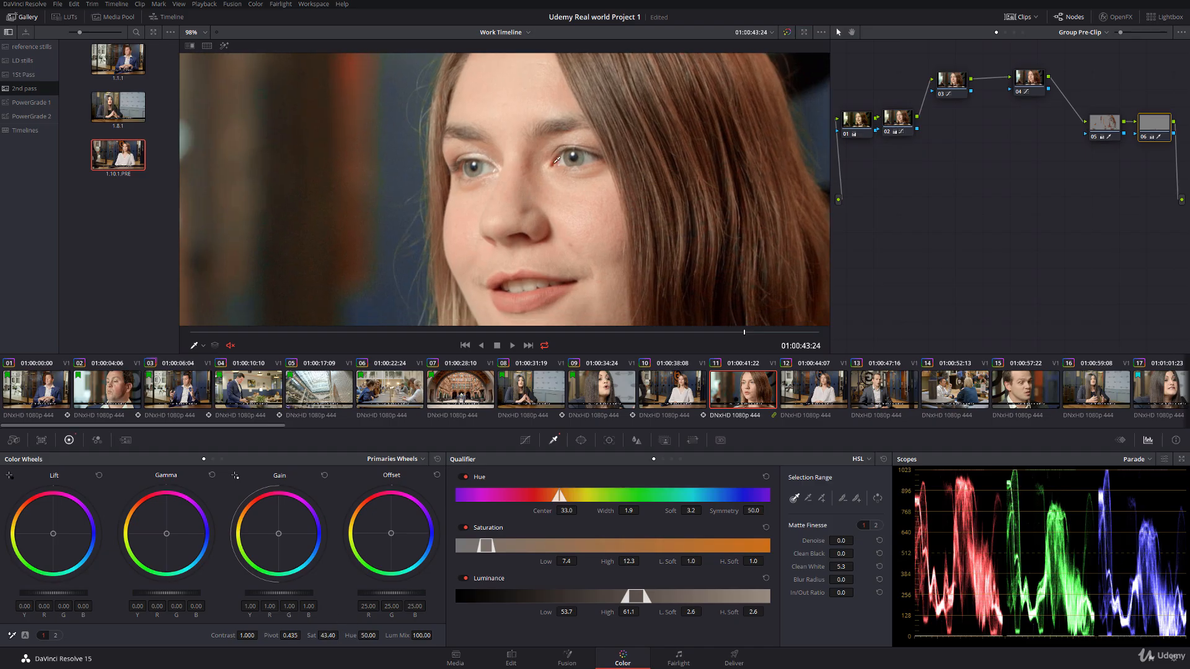
click(326, 636)
scroll(377, 140, down, 5)
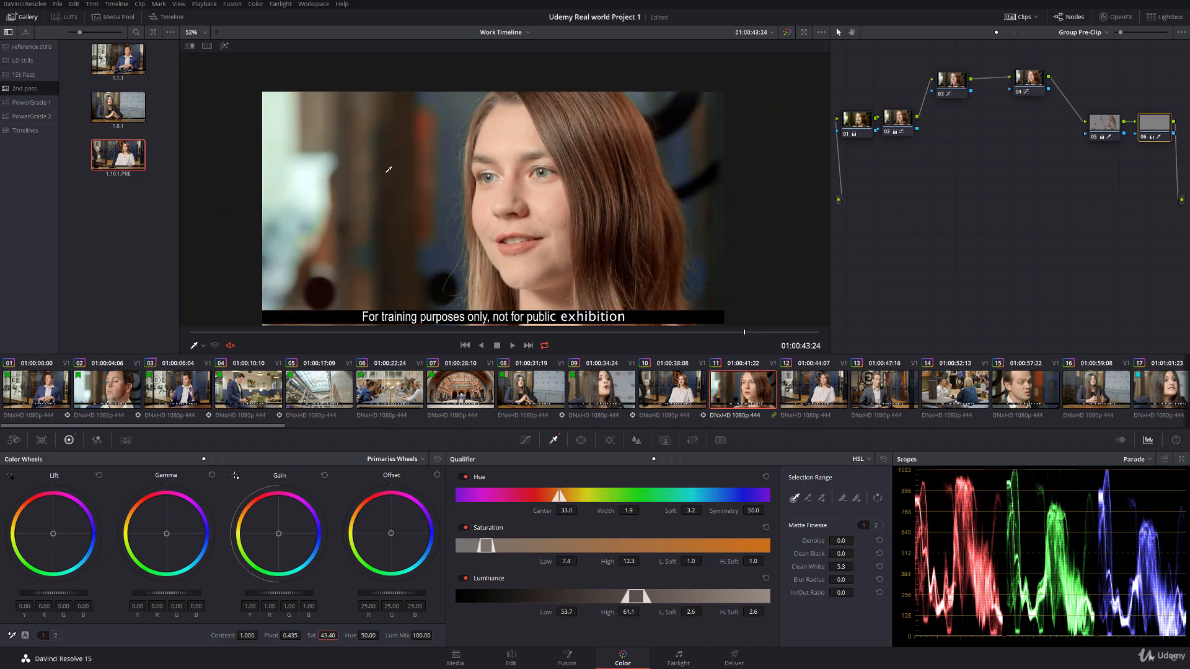
click(225, 48)
click(225, 48)
click(225, 48)
click(225, 48)
scroll(506, 232, up, 4)
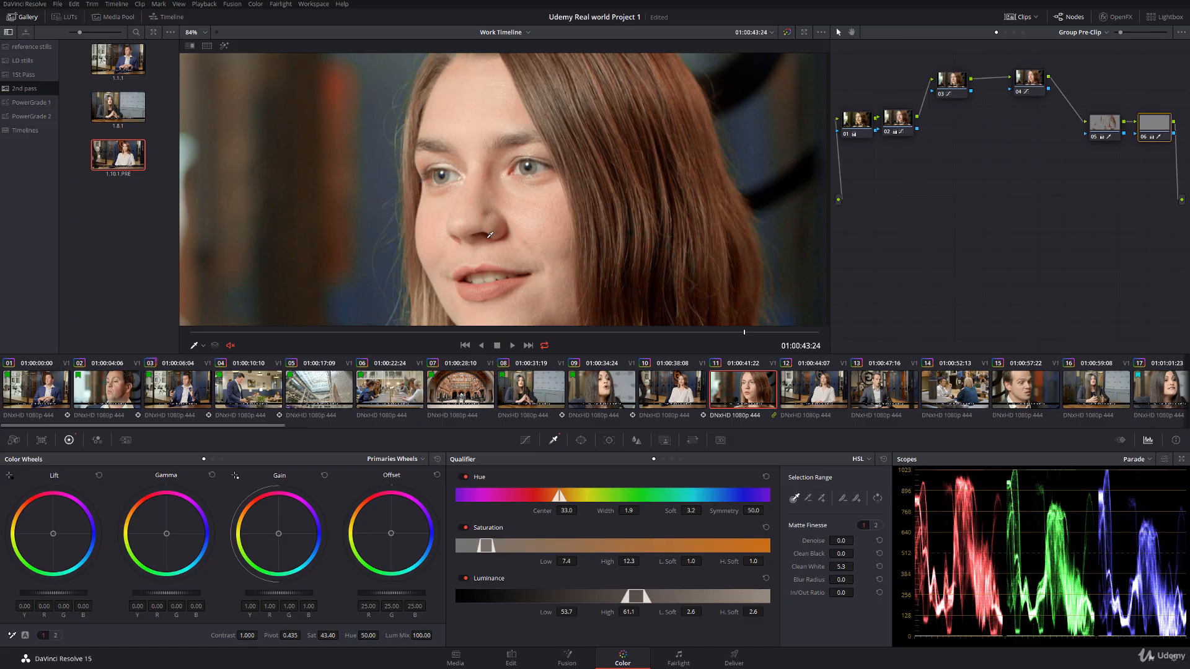
scroll(491, 235, down, 3)
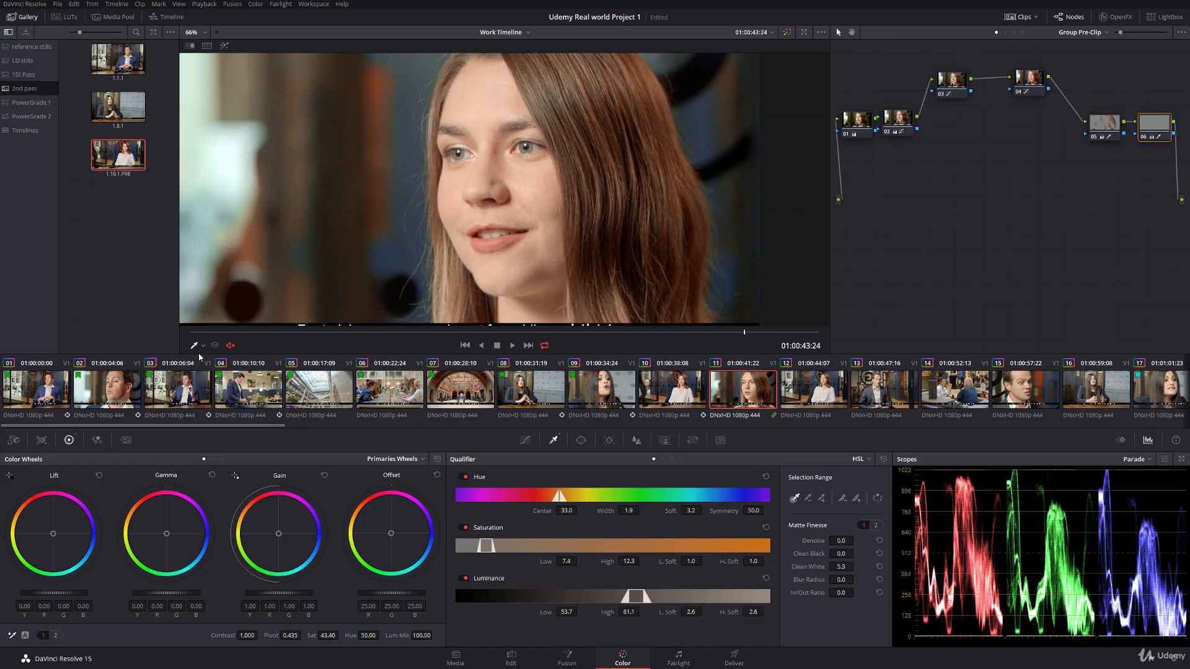
Step: Turn off the qualifier overlay and loop playback, and play from clip 10 into clip 11 full screen
click(203, 346)
click(204, 361)
click(670, 395)
click(544, 345)
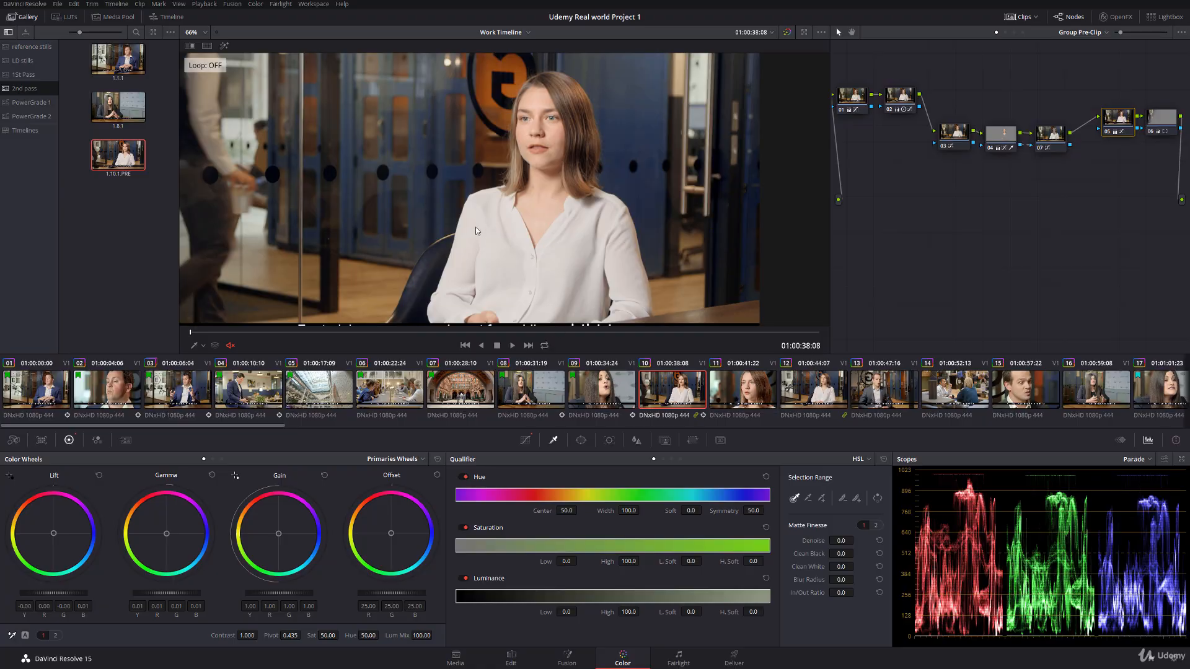
key(ctrl+f)
key(space)
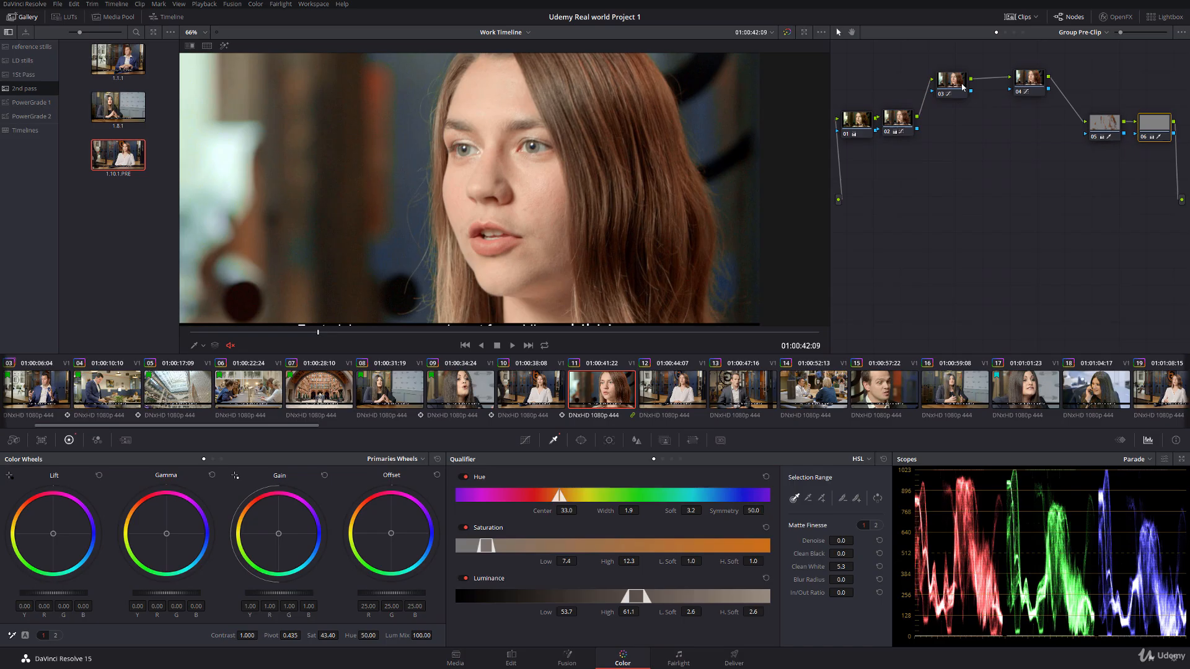
Step: In clip 11's group node 02, reduce the Hue Vs Hue rotation at input hue 343.11 to 2.39
click(897, 121)
click(525, 440)
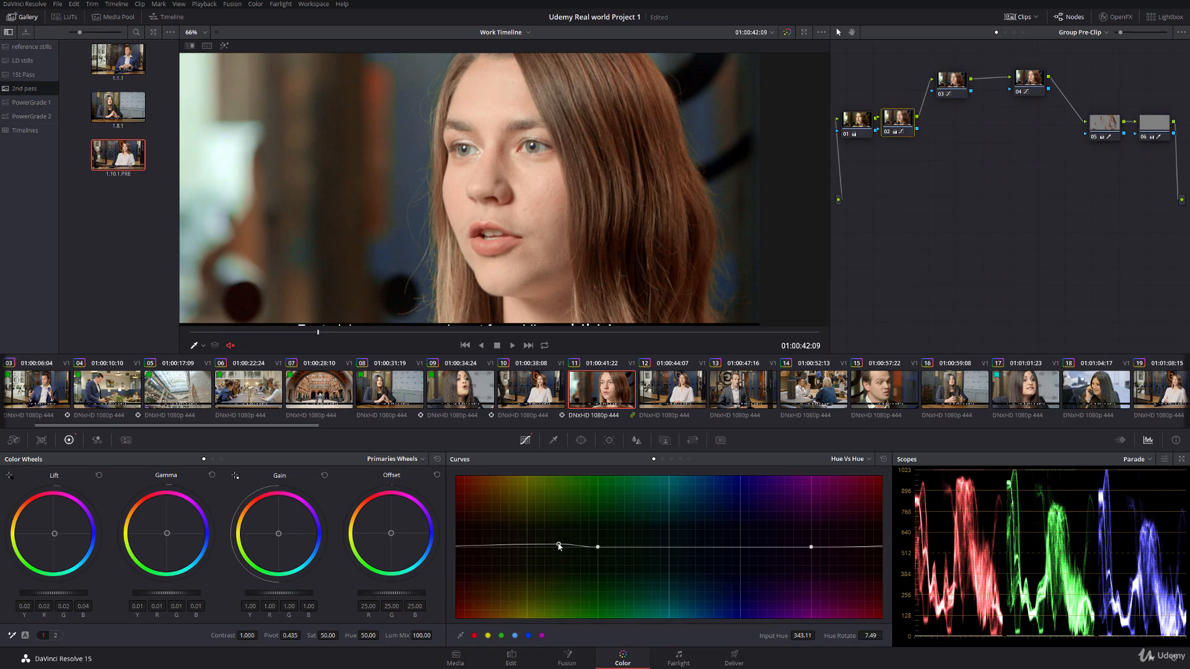
drag(848, 630, 822, 631)
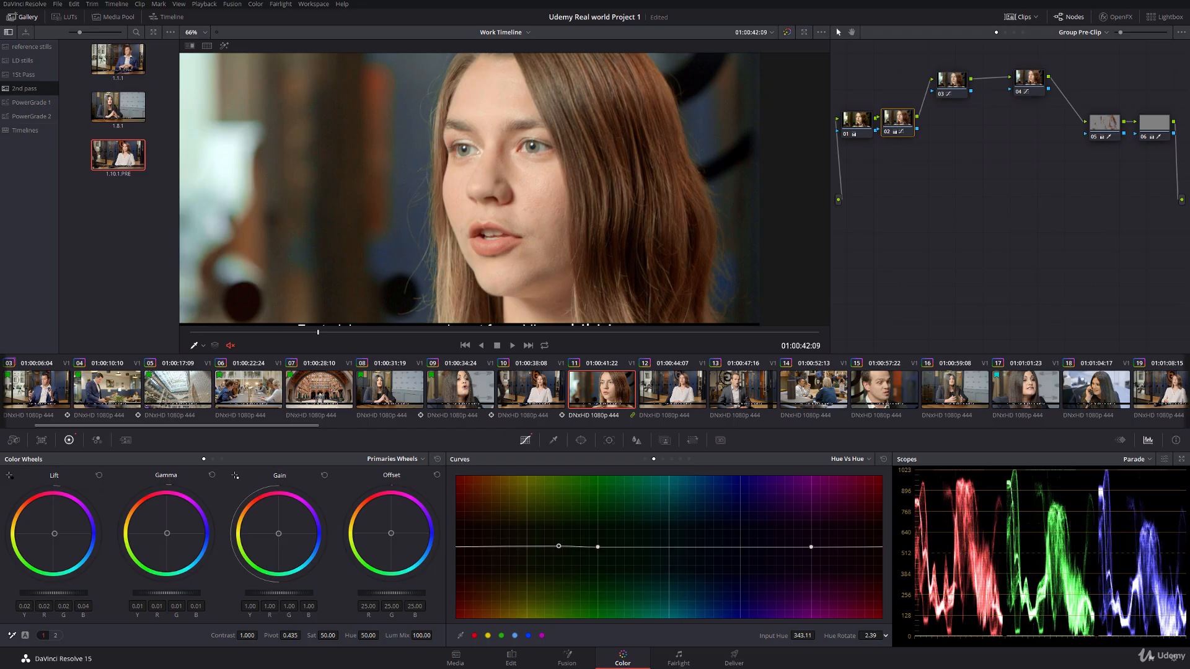
Step: Compare clips 10 and 11 full screen by switching back and forth between them
click(536, 392)
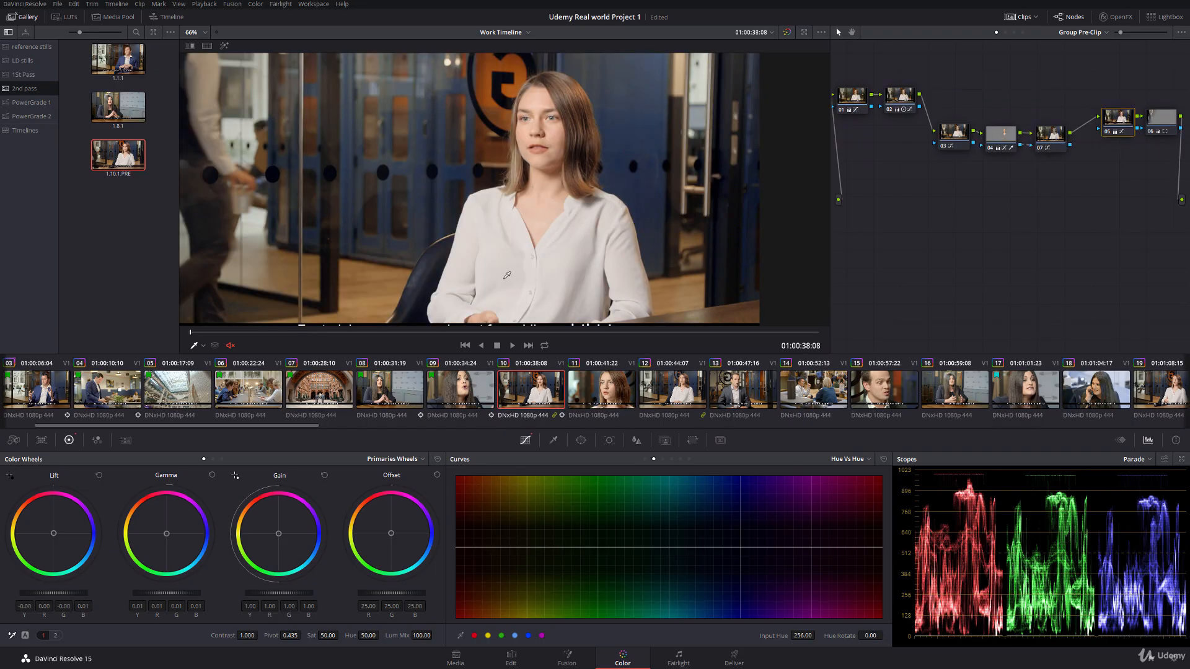
key(ctrl+f)
key(Down)
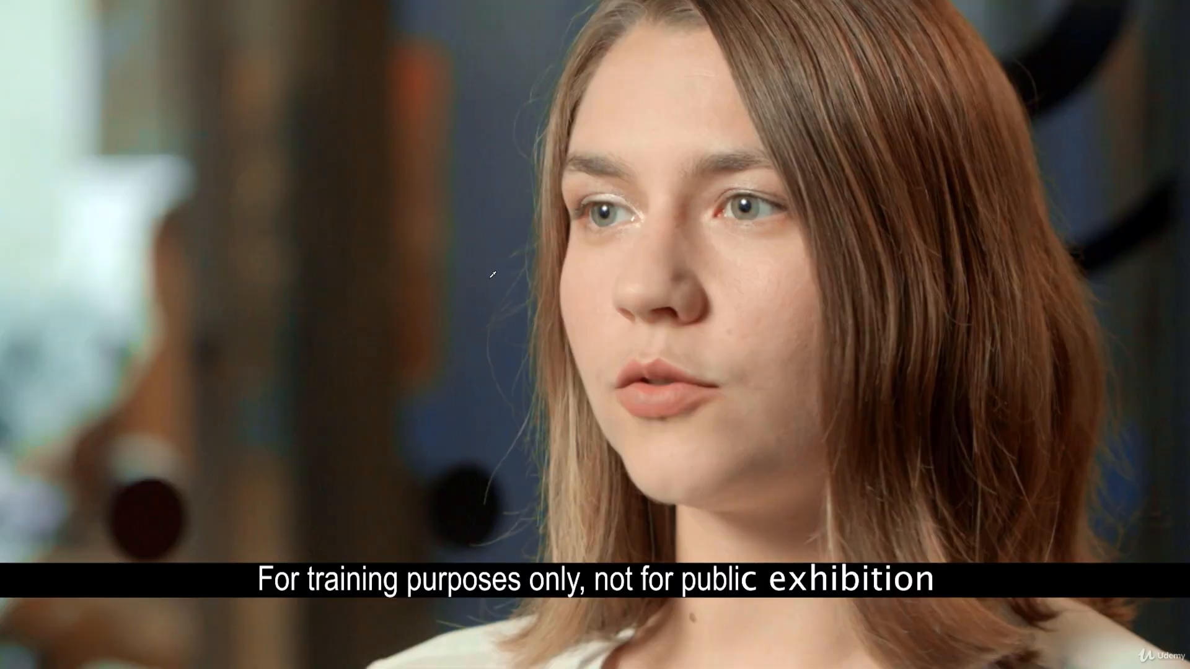
key(Up)
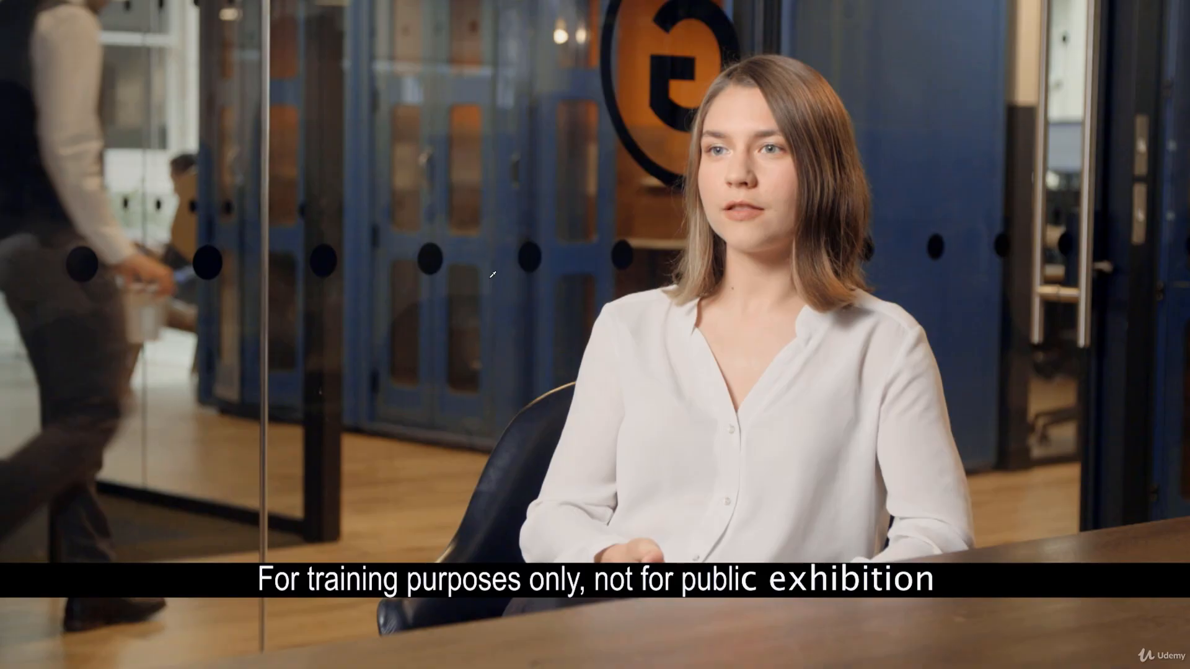
key(Down)
key(Up)
key(Escape)
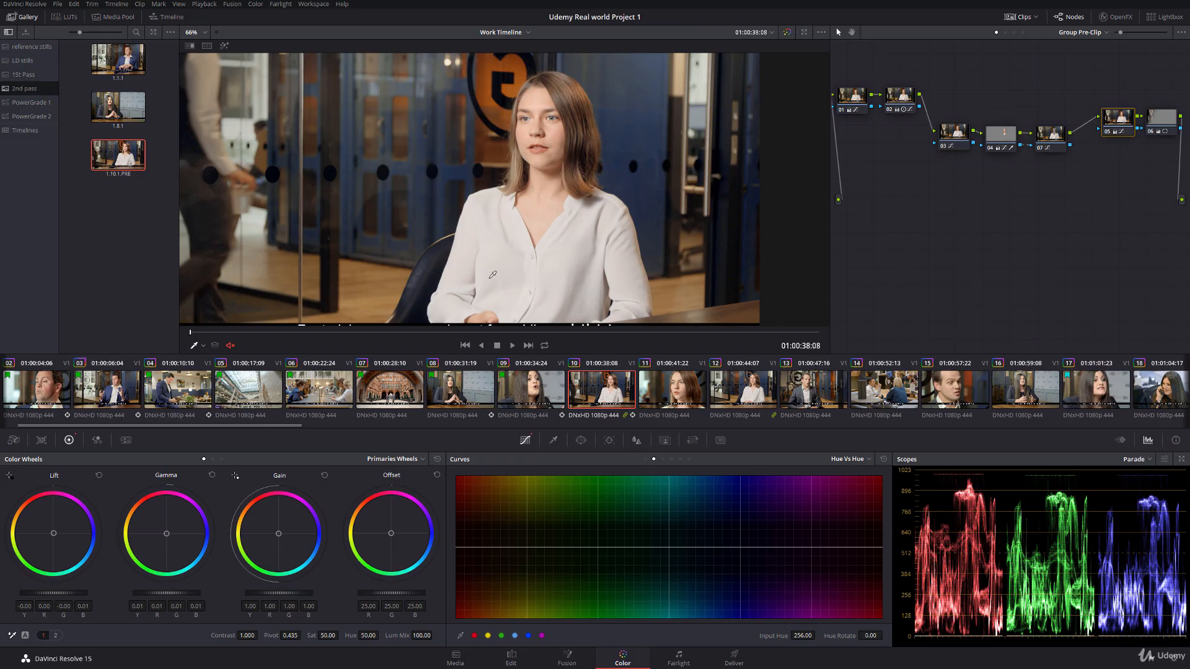
Step: Flag clip 11 green
right_click(691, 382)
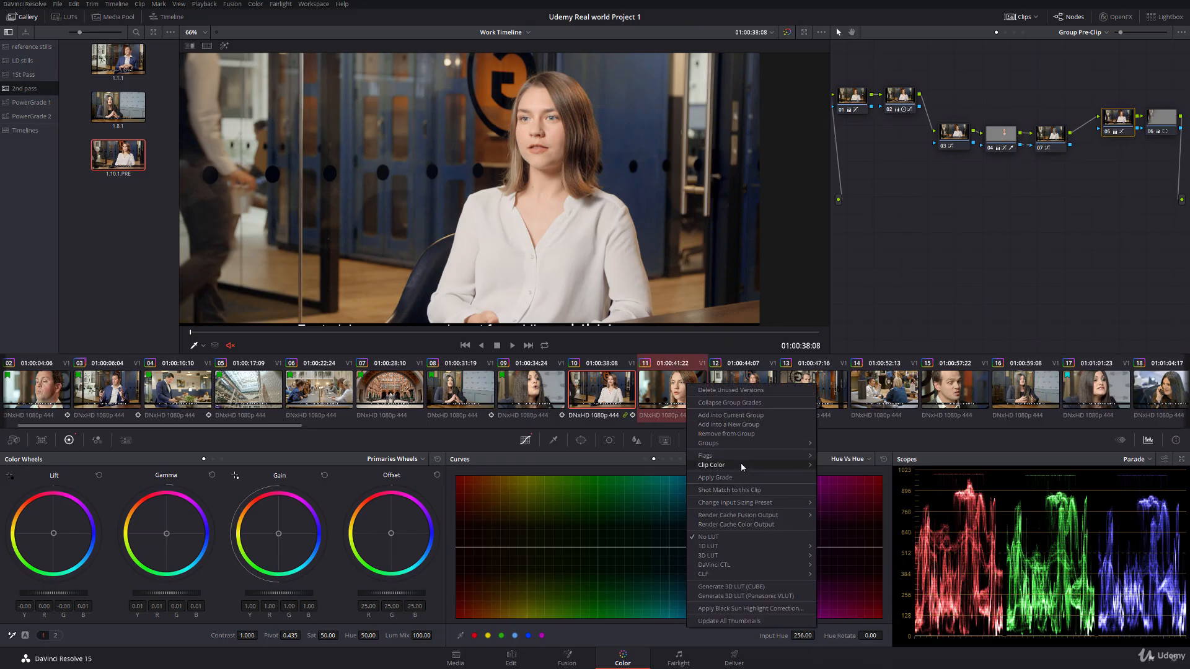
mouse_move(799, 459)
click(835, 492)
Step: In clip 12's Clip node 01, apply the face-window grade (lift -0.03, gain 1.05, saturation 48.00) and centre the window on the woman's face
click(749, 392)
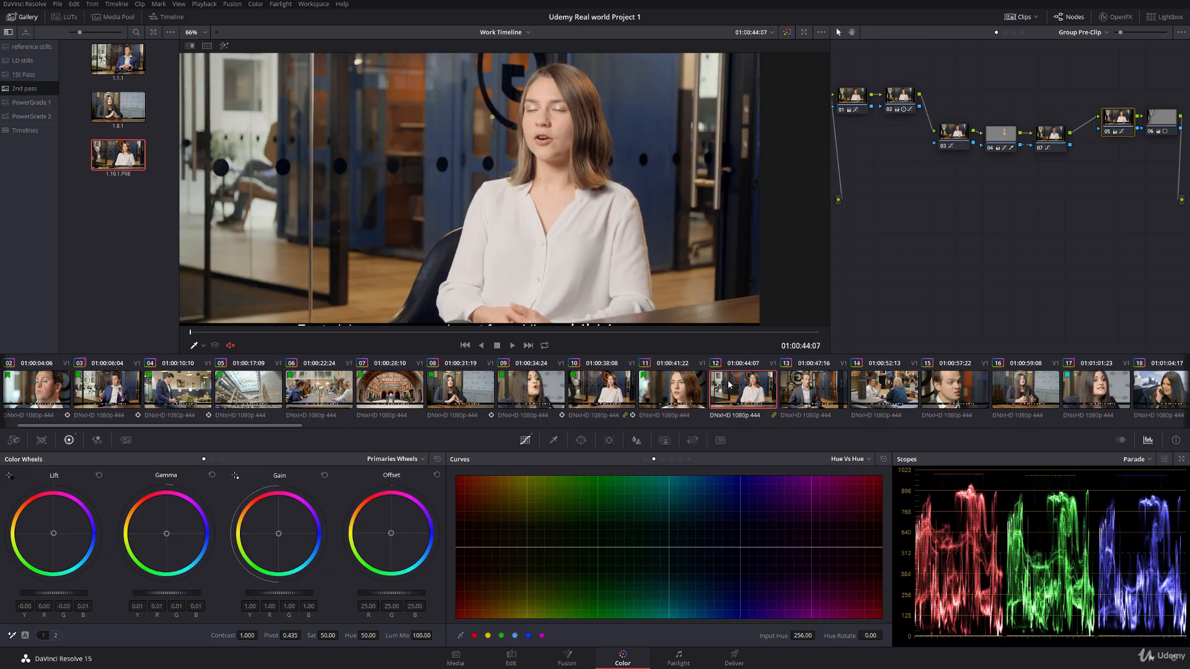
click(1006, 33)
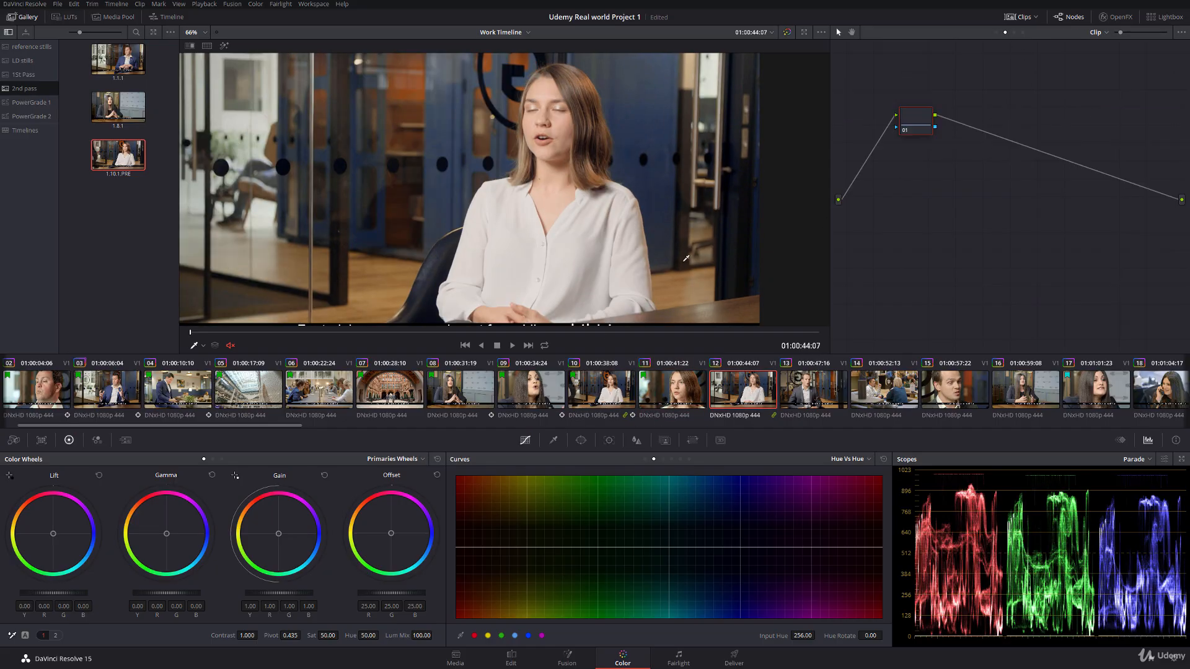
click(198, 346)
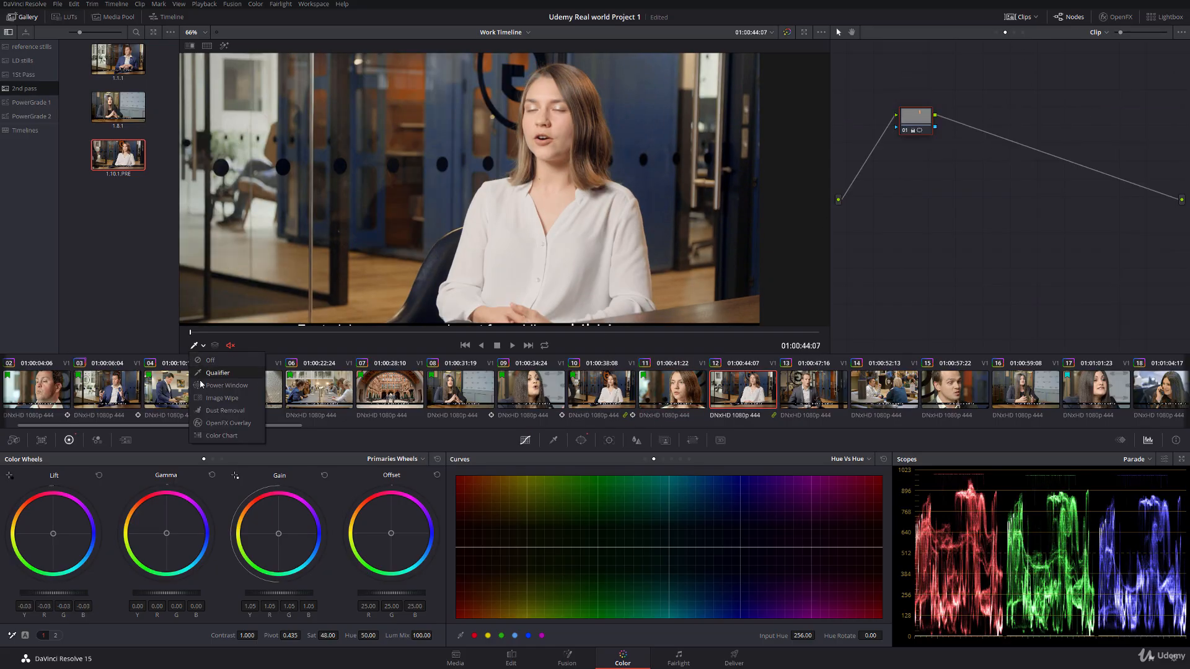
click(223, 387)
drag(546, 116, 545, 119)
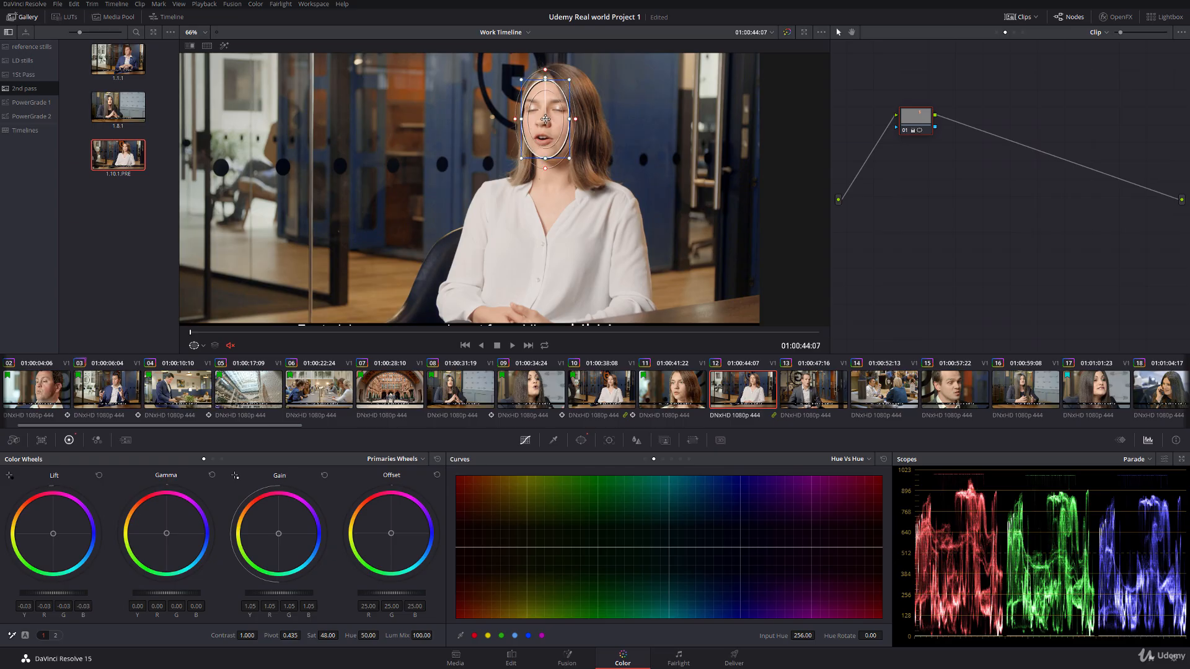
Step: Track clip 12's face window forward through the clip and turn off the on-screen window overlay
click(609, 440)
click(499, 477)
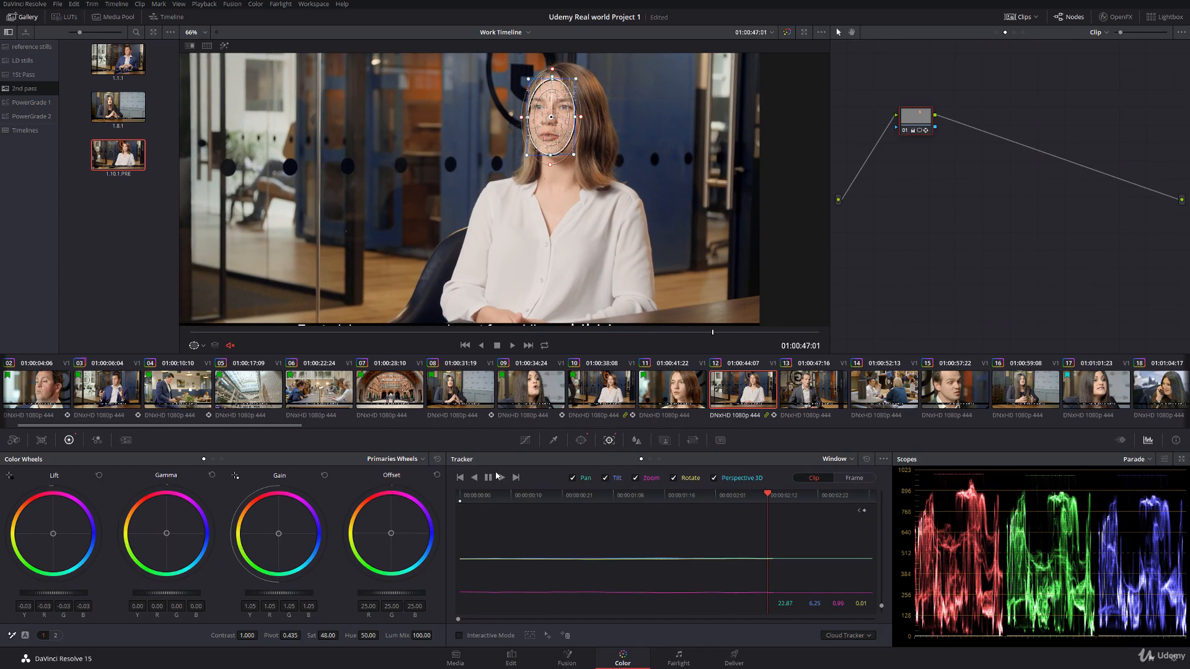
click(202, 347)
click(207, 358)
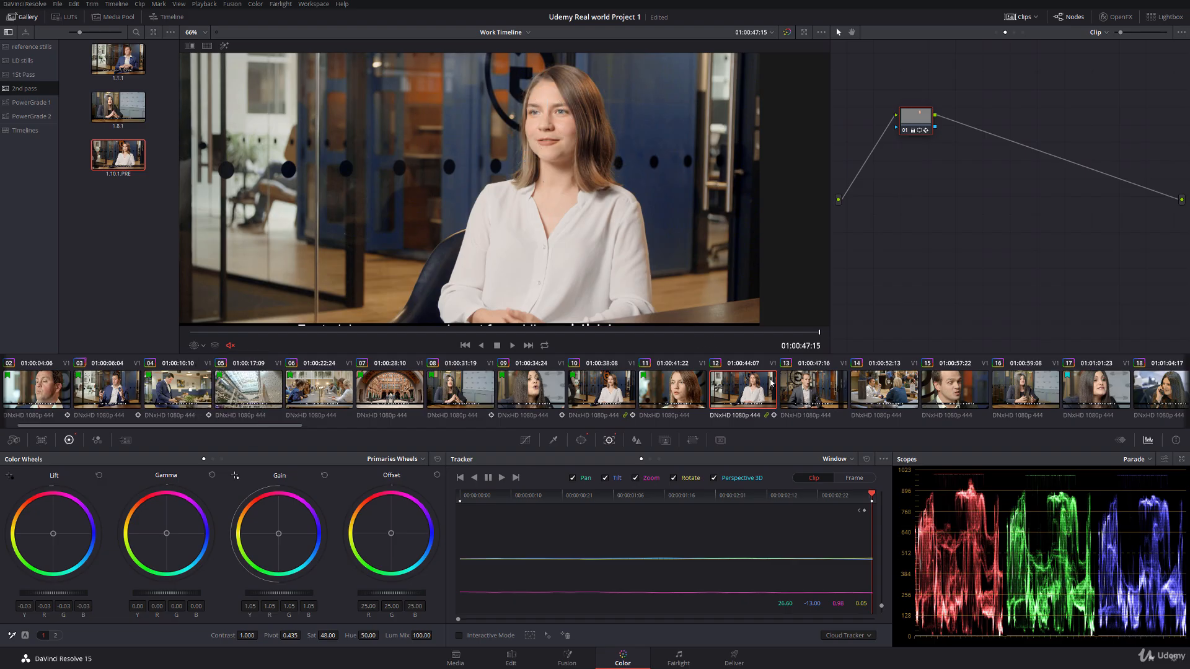
Step: Flag clip 12 green
right_click(727, 392)
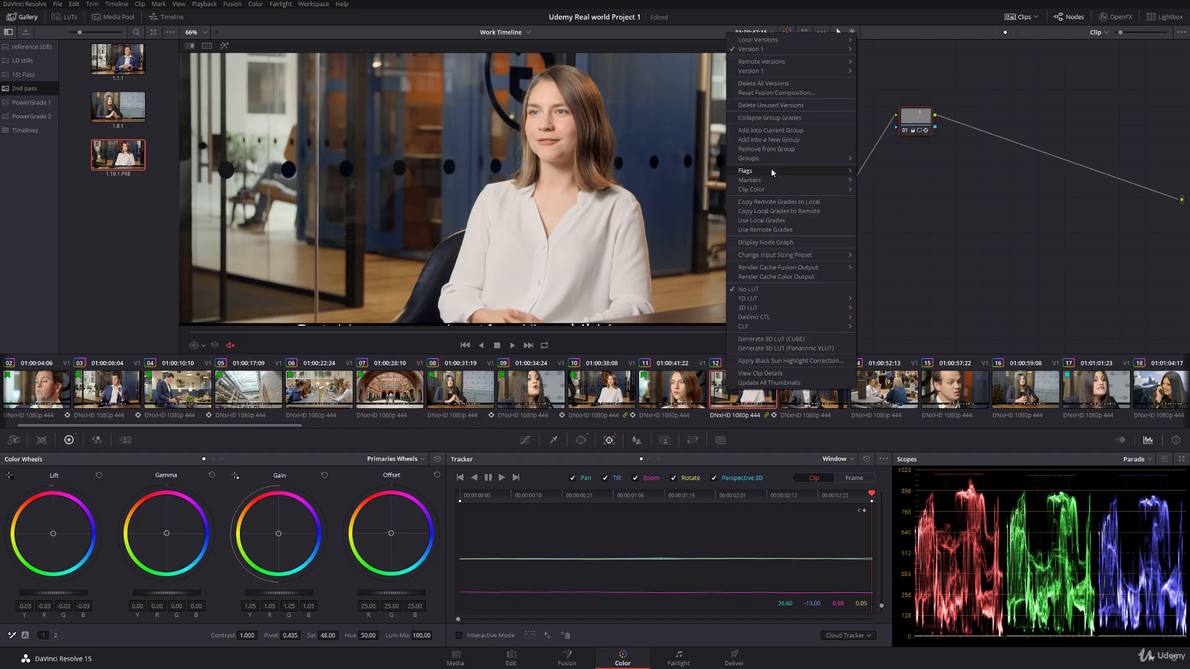
mouse_move(806, 171)
click(884, 207)
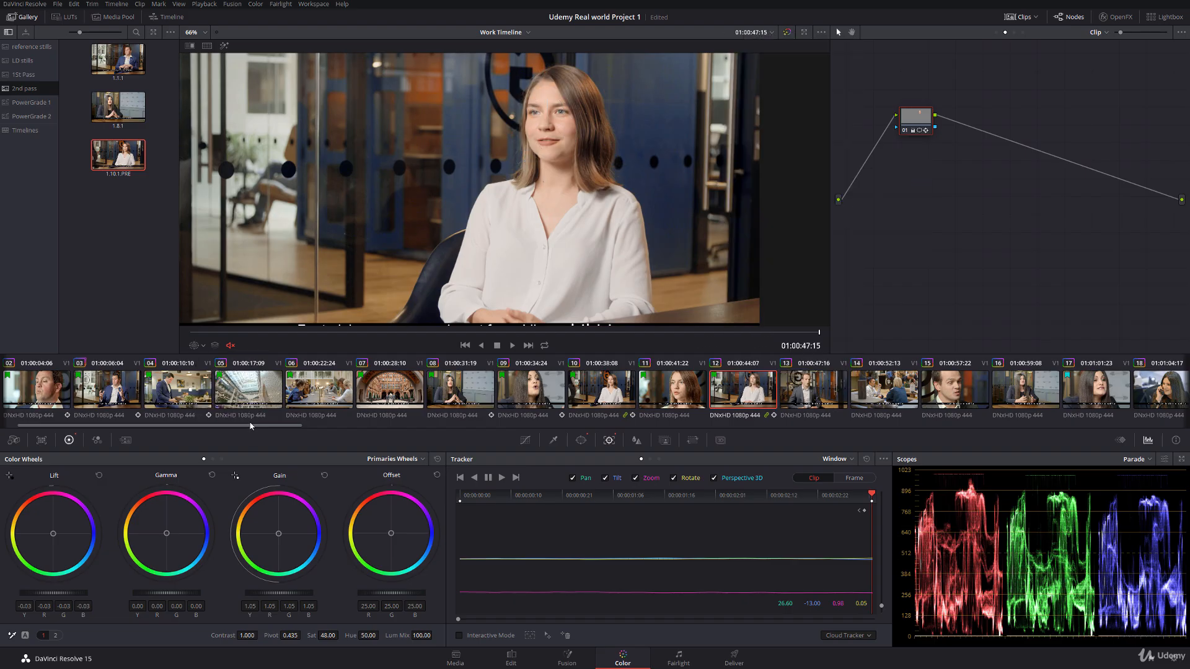
Step: Open clip 13, go to 01:00:50:02 and display its Group Pre-Clip node graph
drag(262, 430, 323, 411)
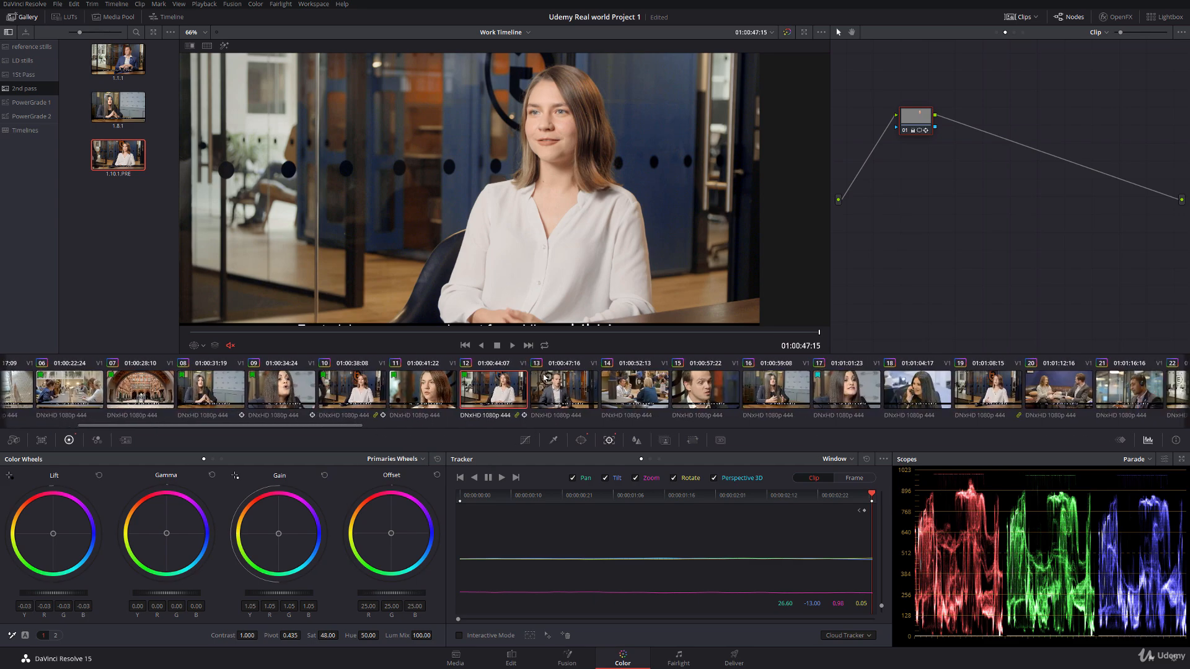
click(545, 379)
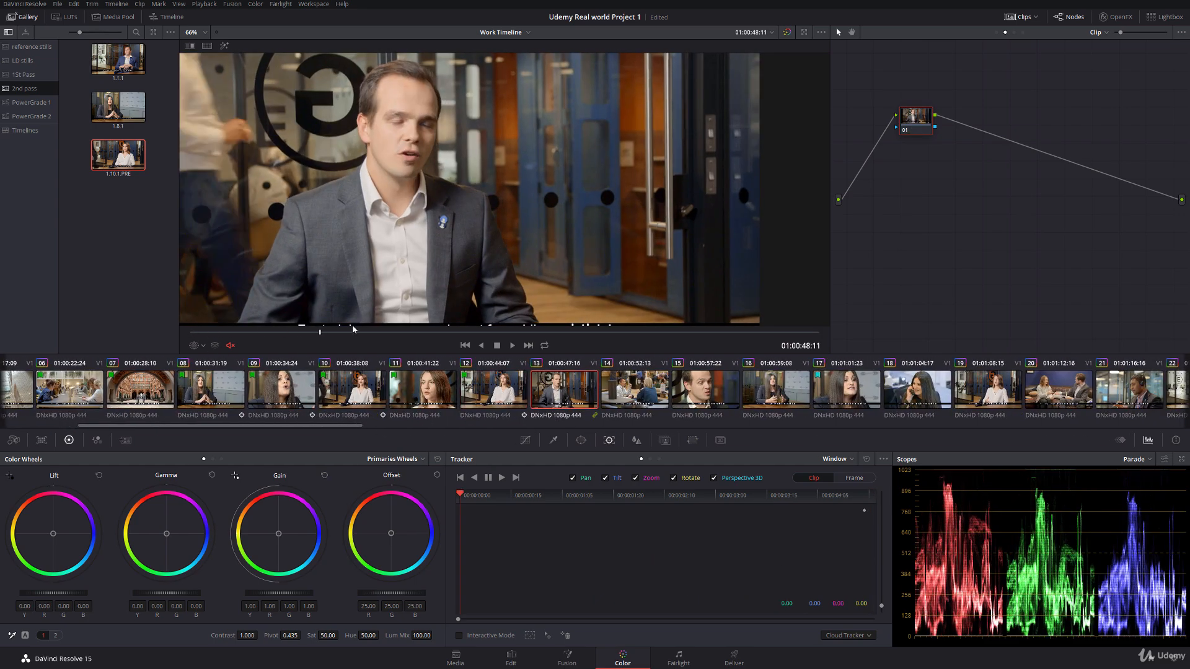
scroll(450, 224, down, 2)
drag(450, 220, 435, 192)
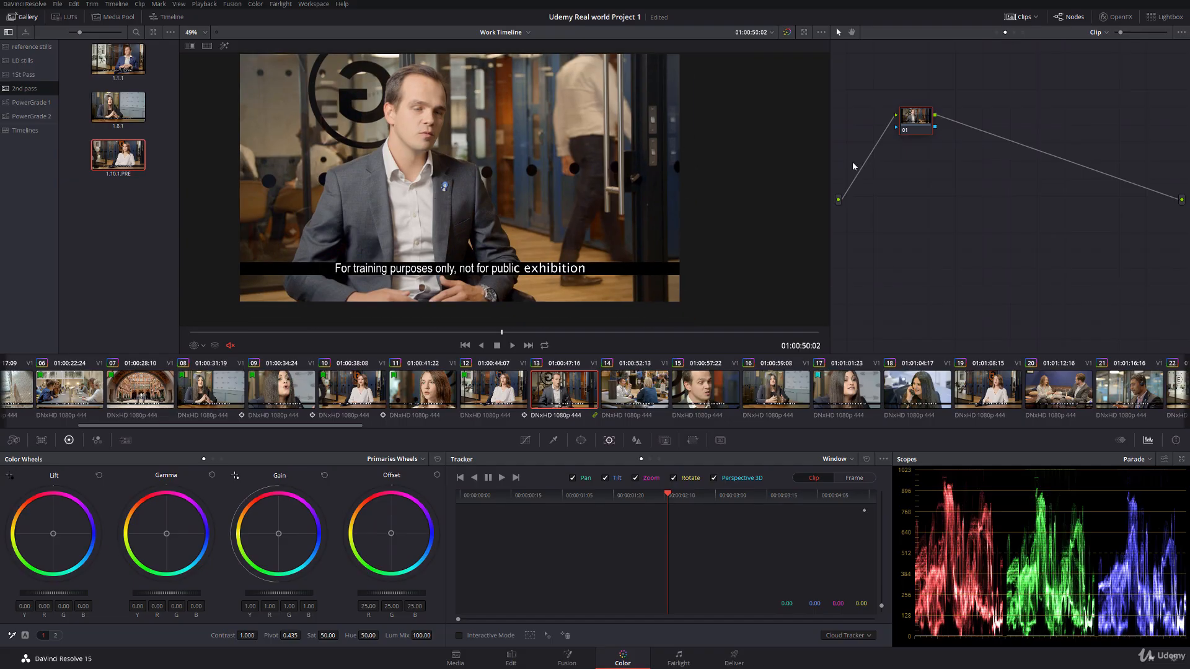
click(996, 32)
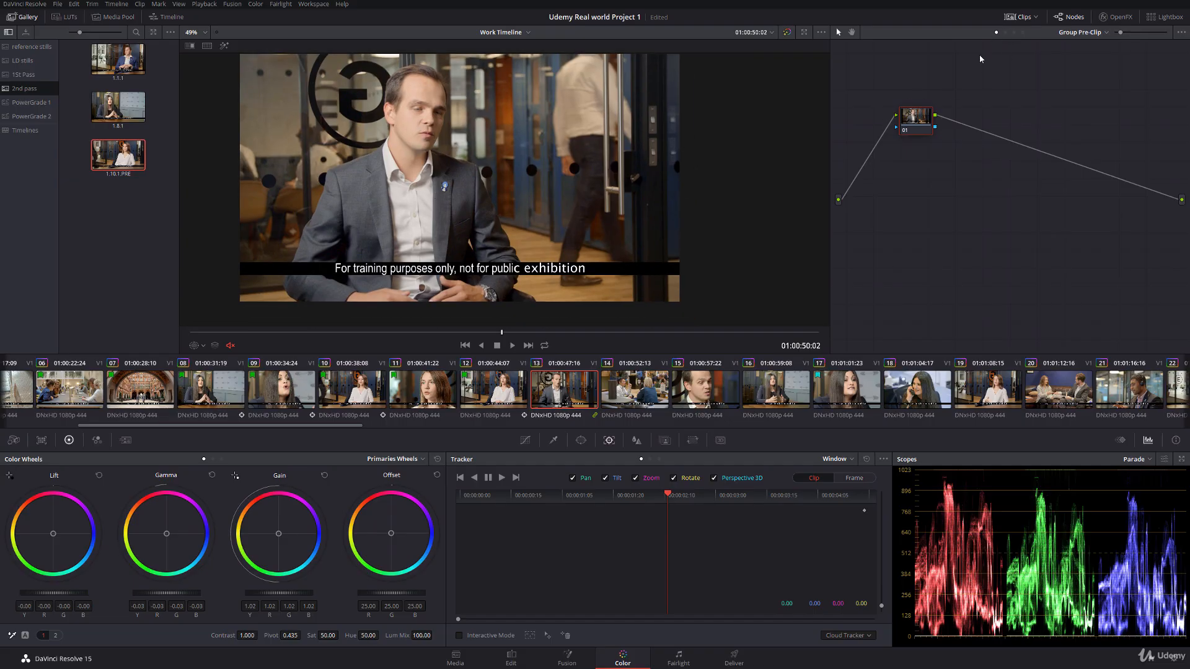
Step: Compare clip 13 with gallery still 1.1.1 in a split-screen wipe, and with neighbouring clip 12
double_click(109, 67)
drag(501, 170, 472, 165)
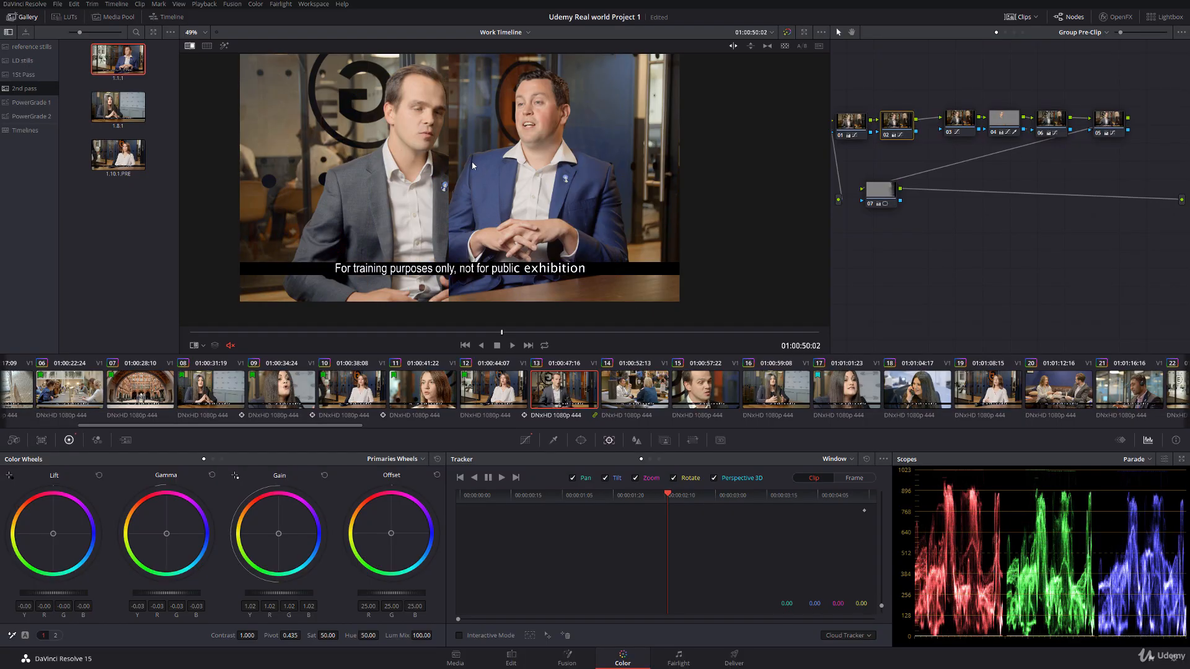
right_click(471, 161)
click(525, 154)
click(496, 389)
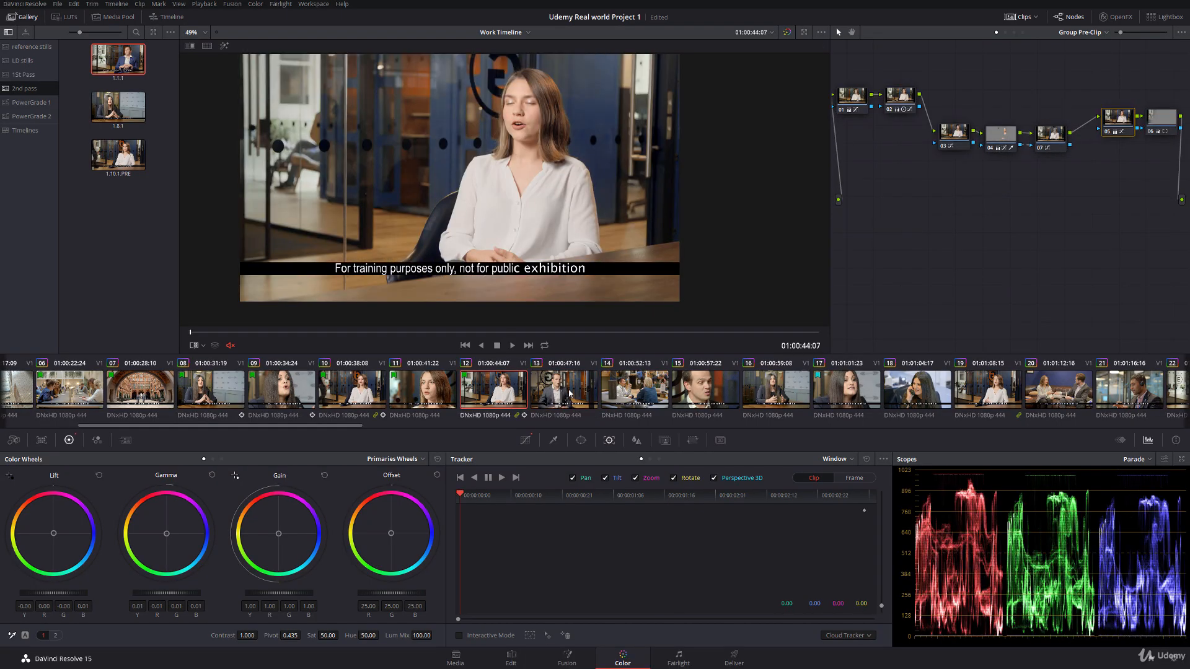
click(570, 393)
Step: At clip 13's last frame, 01:00:52:12, add a circular window over the man's face in Clip node 01
drag(233, 334, 575, 332)
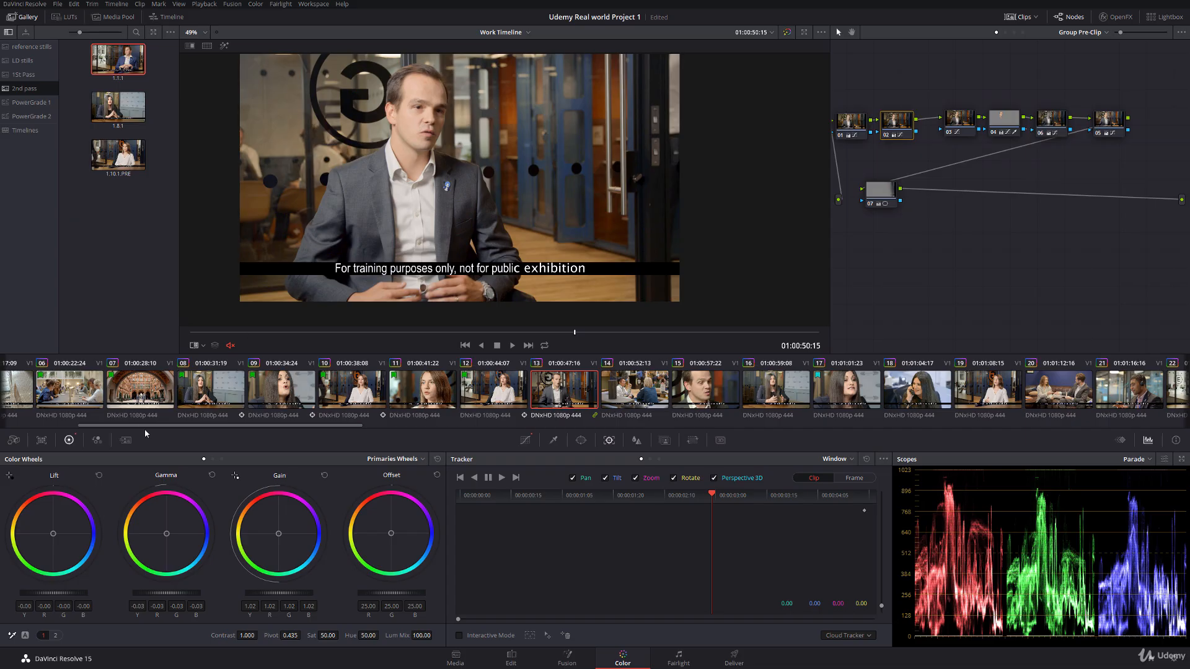
drag(141, 430, 196, 426)
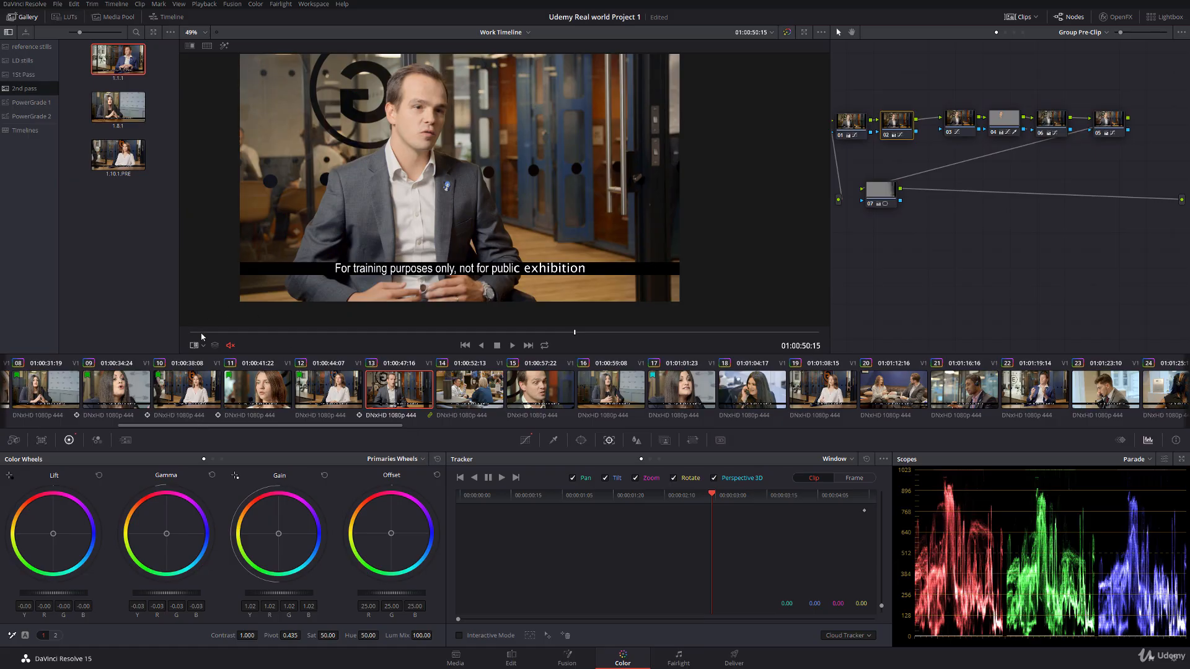
drag(202, 334, 842, 349)
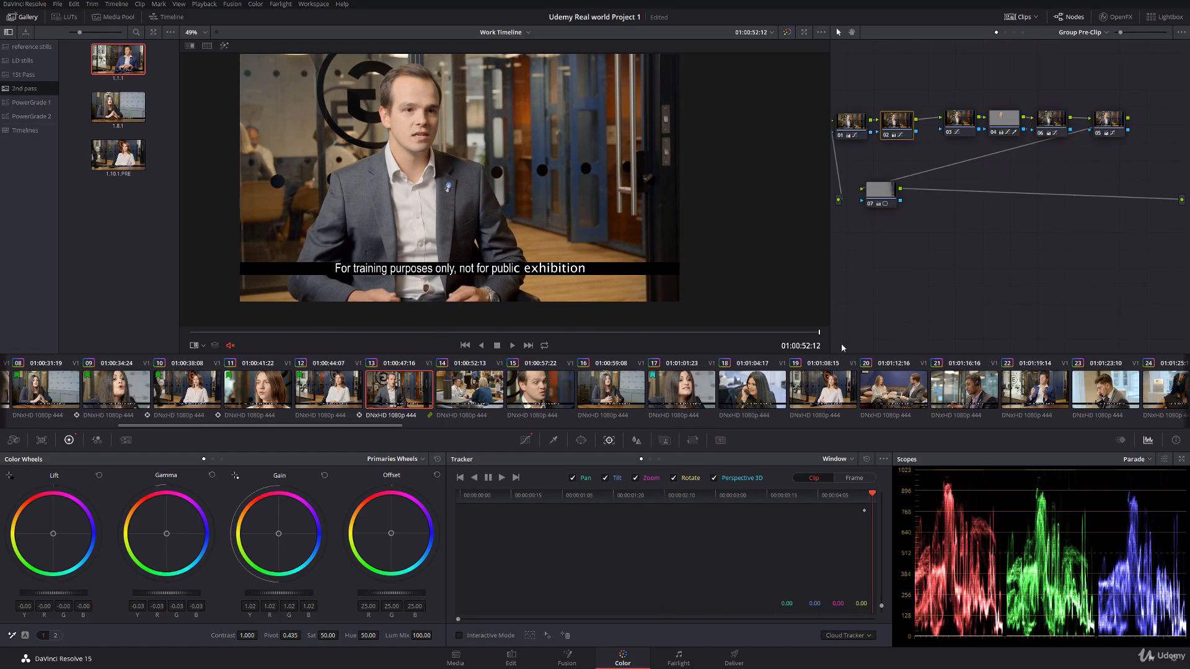
click(1006, 32)
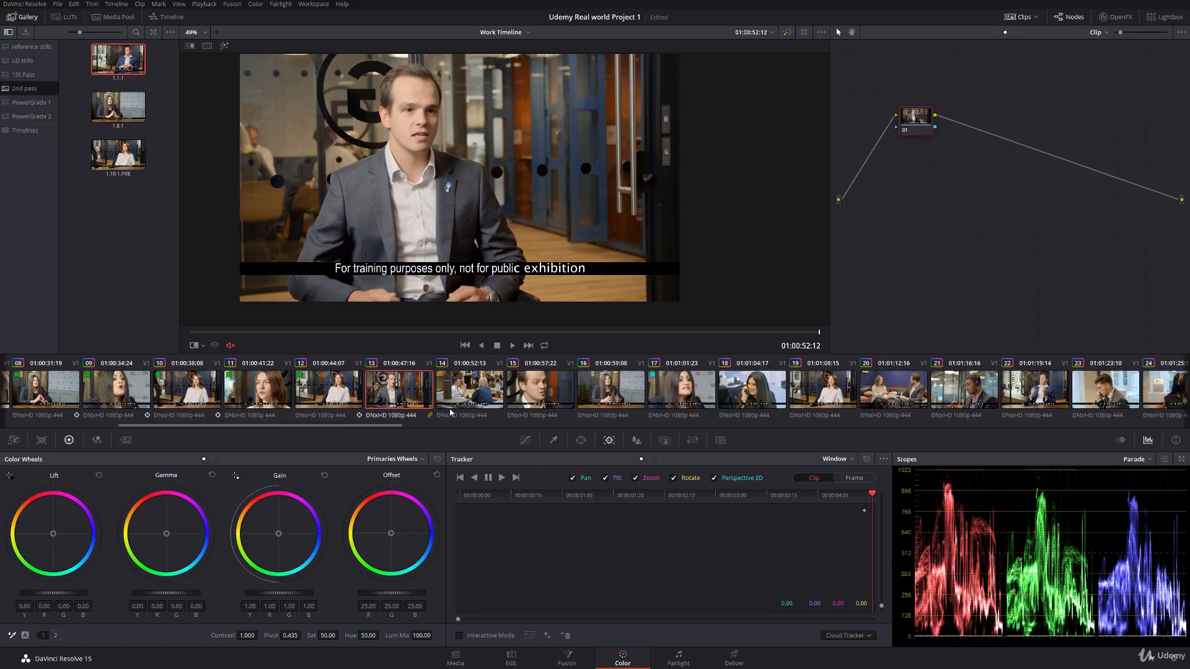
click(581, 440)
click(467, 528)
drag(465, 179, 423, 116)
scroll(332, 197, up, 4)
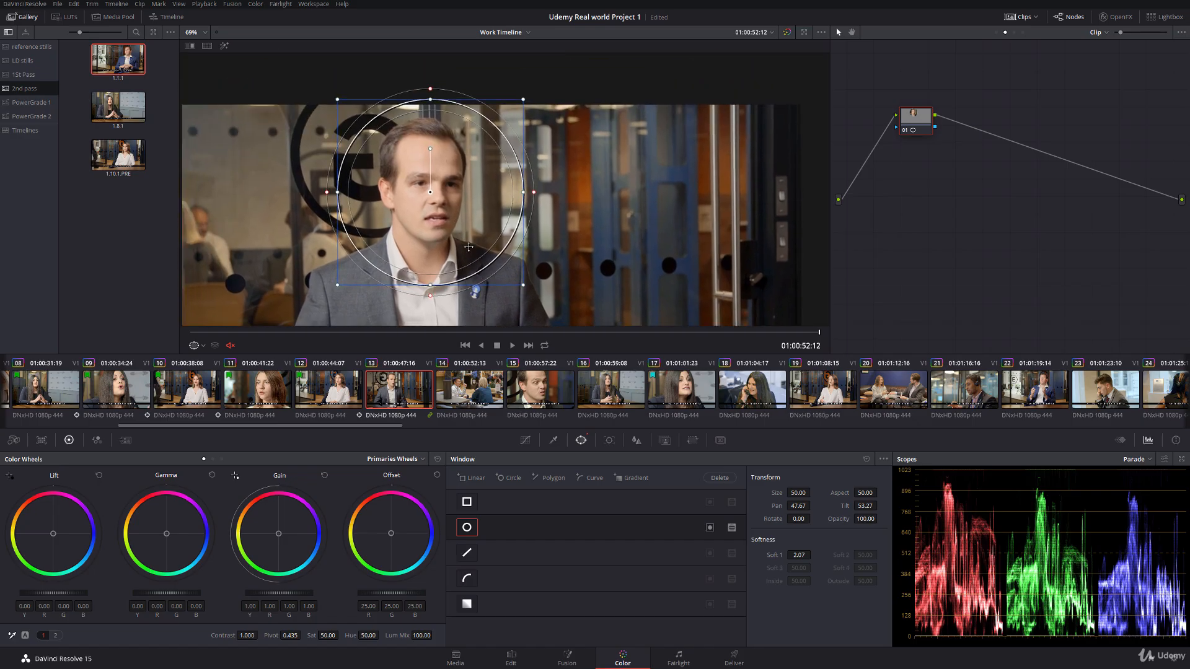
Step: Reshape clip 13's circular window into a narrow upright soft-edged oval fitted to the man's face
drag(322, 192, 371, 193)
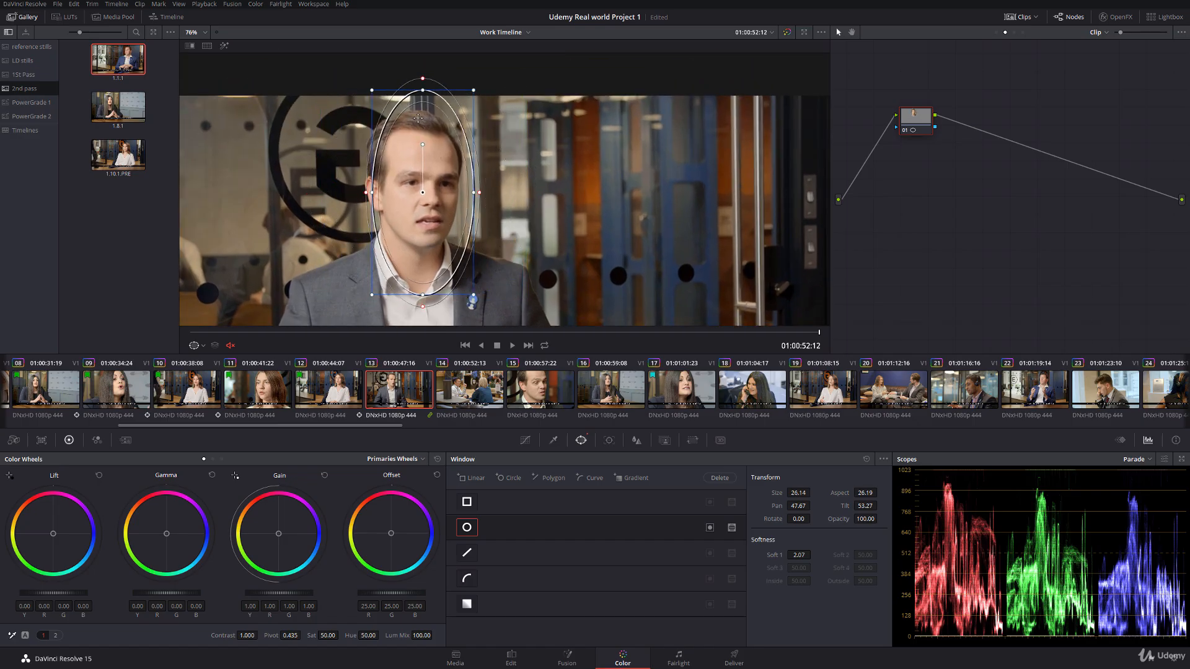
drag(422, 90, 422, 122)
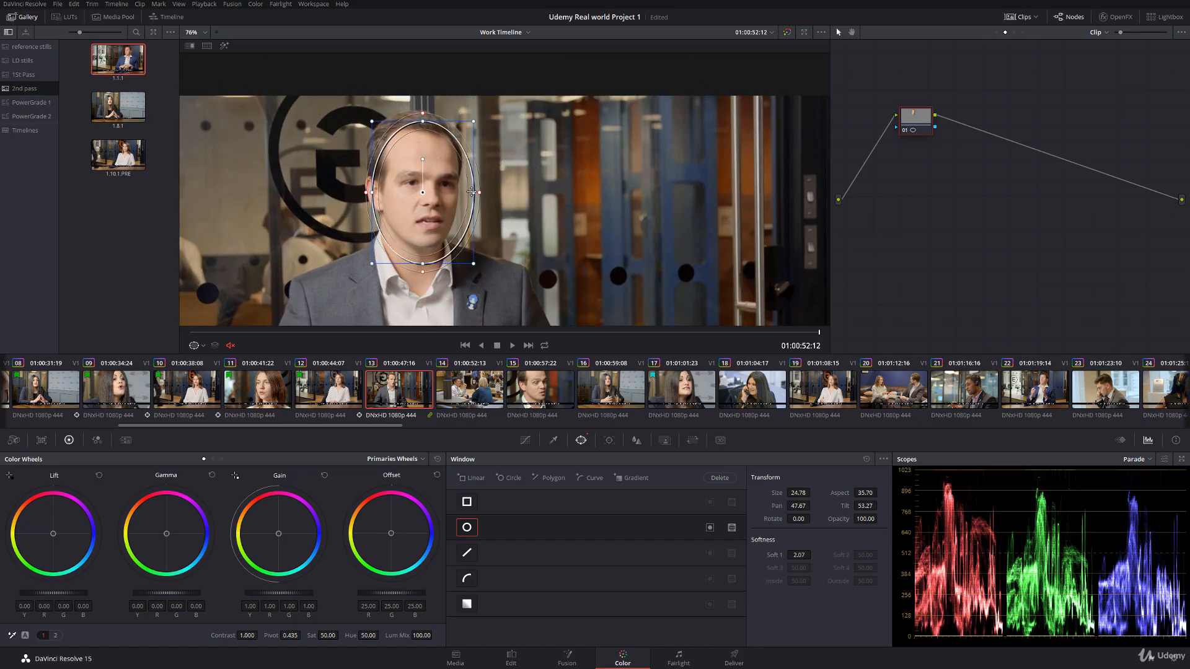
drag(473, 192, 416, 184)
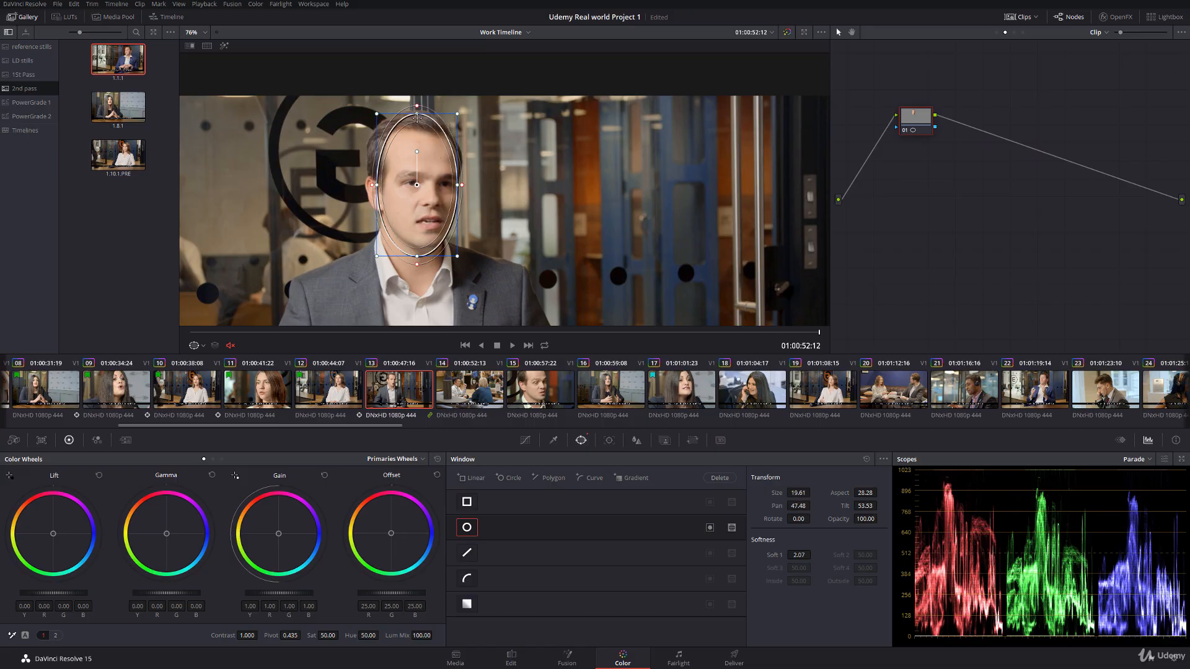
drag(417, 114, 417, 125)
mouse_move(417, 185)
mouse_down()
mouse_move(468, 190)
mouse_move(422, 185)
mouse_up()
Step: Track clip 13's face window forward and backward from the clip's last frame
click(608, 440)
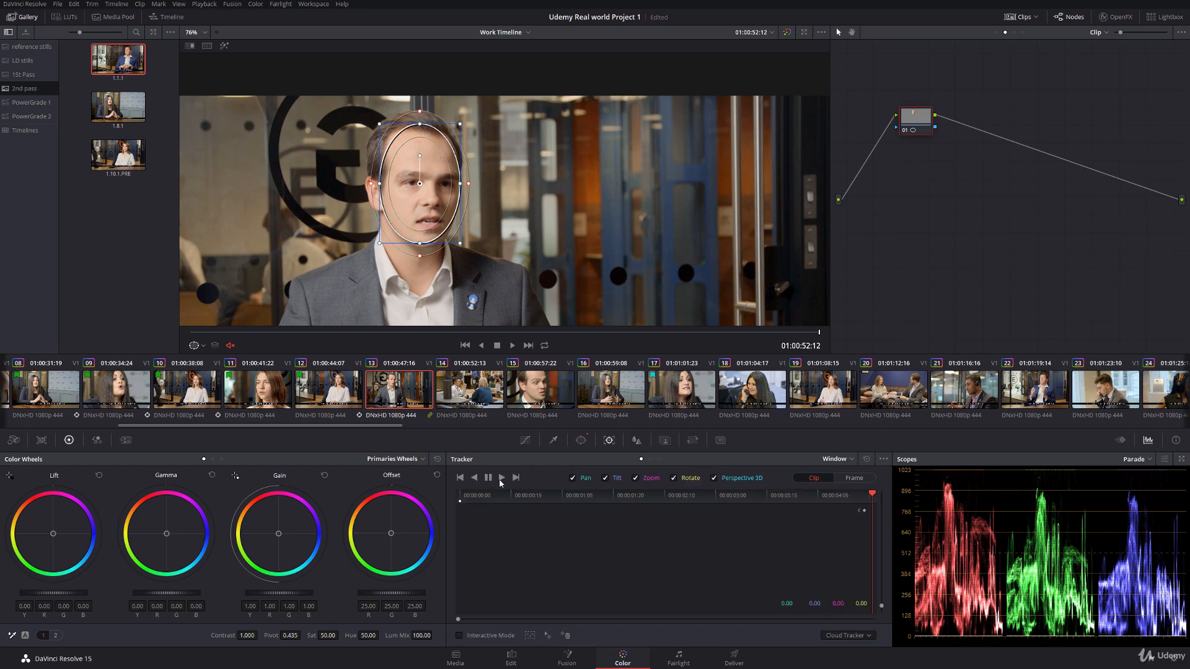
click(501, 479)
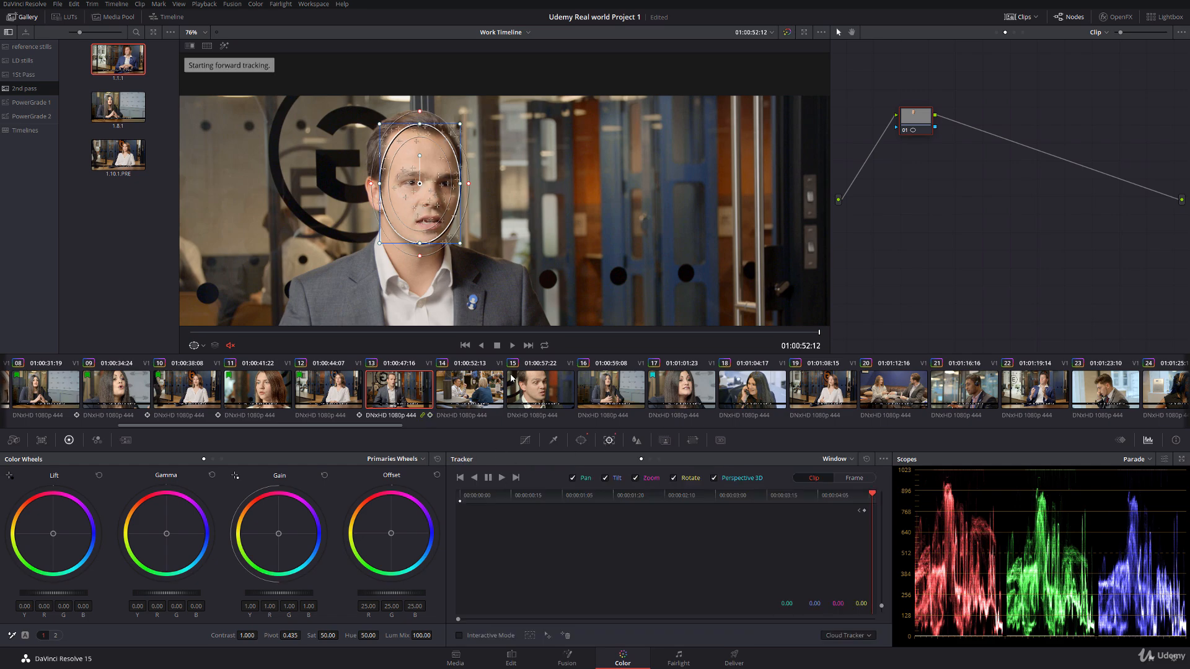
click(475, 478)
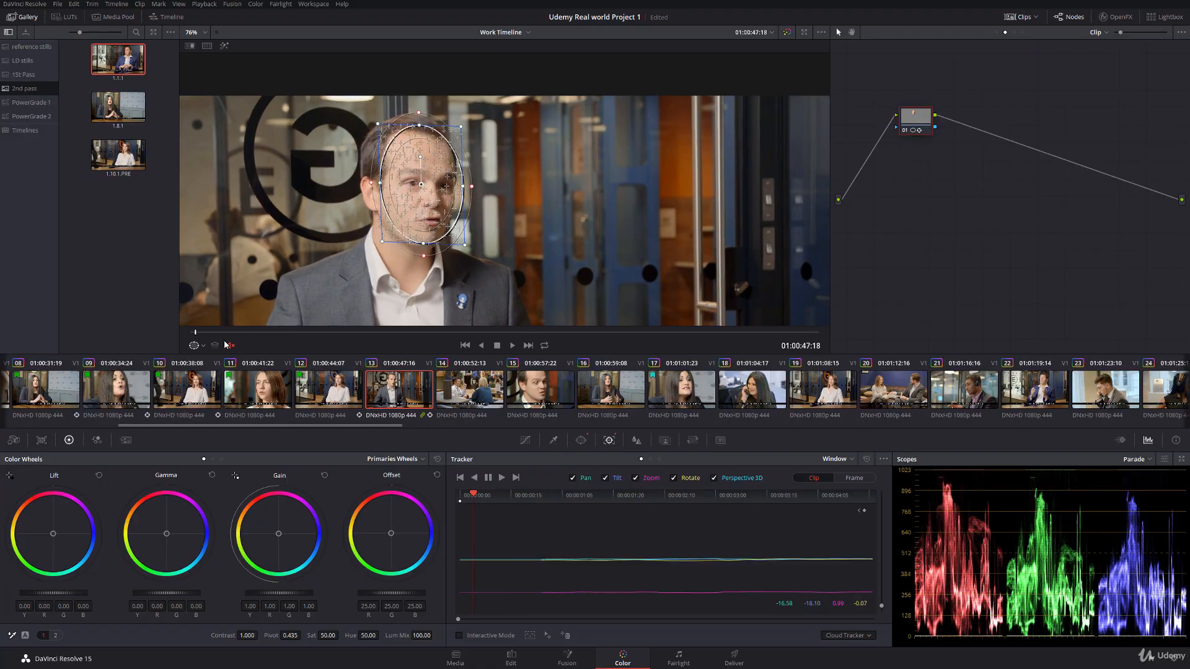
Step: Reposition the tracked window slightly on the man's face in clip 13 and turn off the on-screen window overlay
drag(202, 332, 253, 333)
click(203, 345)
click(198, 372)
drag(433, 194, 419, 186)
drag(197, 334, 823, 340)
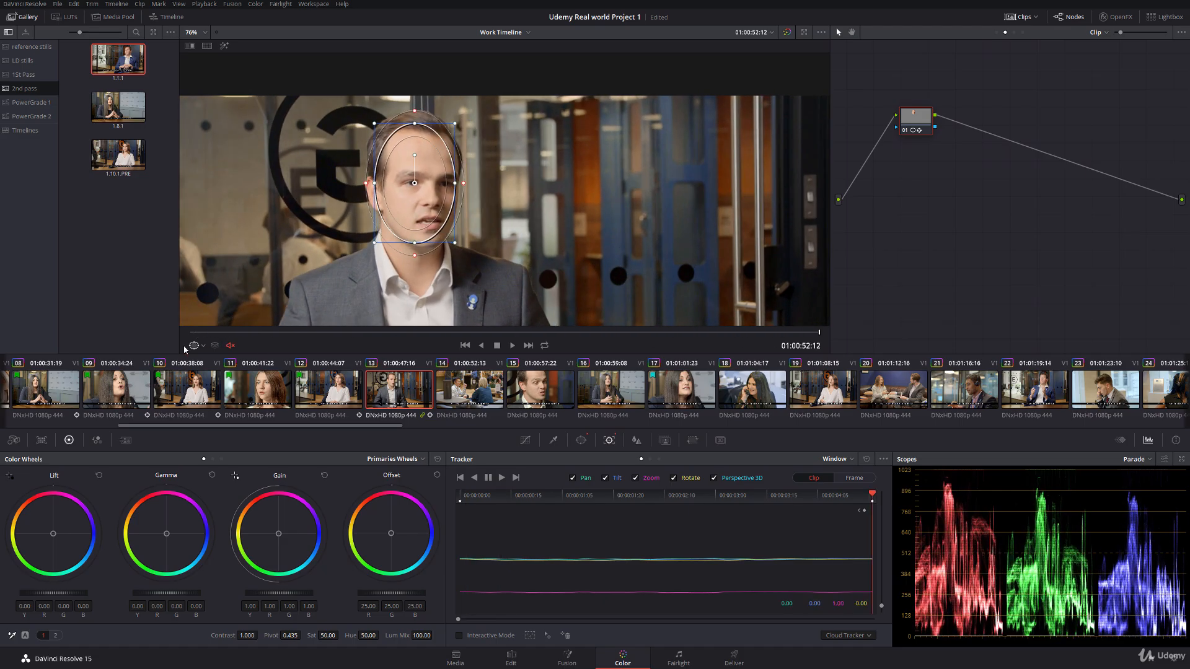
click(194, 346)
click(202, 362)
Step: Grade clip 13's face window with lift -0.02, gamma -0.01, gain 1.04 and saturation 47.80
drag(50, 594, 42, 597)
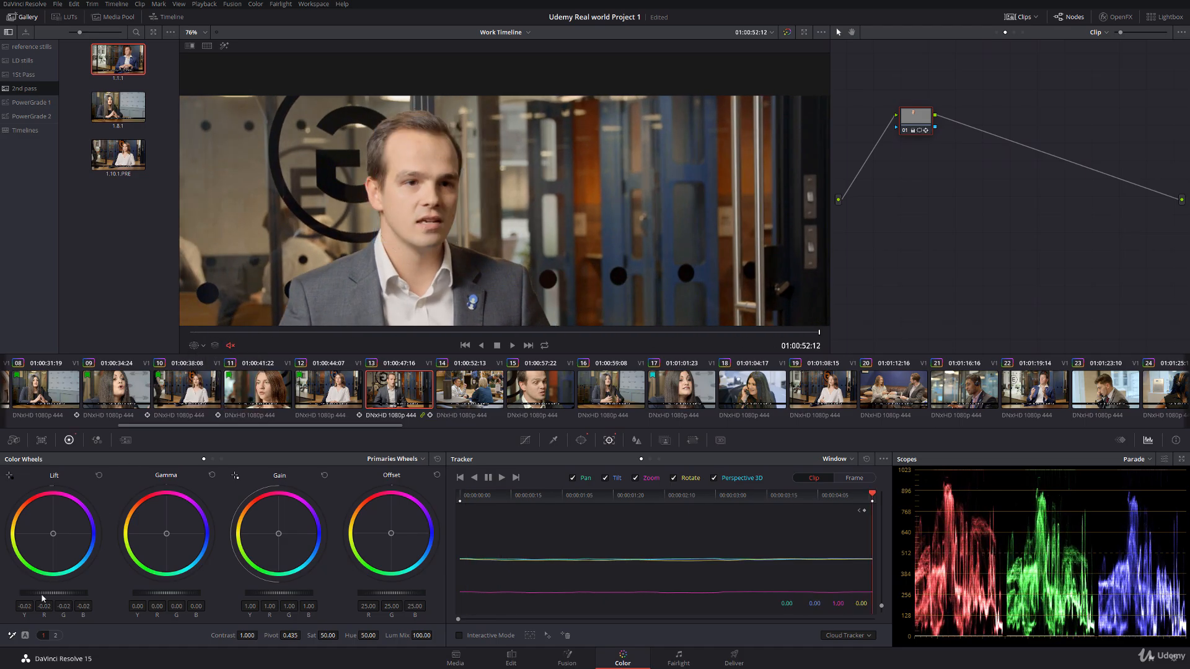
drag(270, 596, 232, 596)
click(197, 346)
click(196, 332)
drag(196, 332, 518, 333)
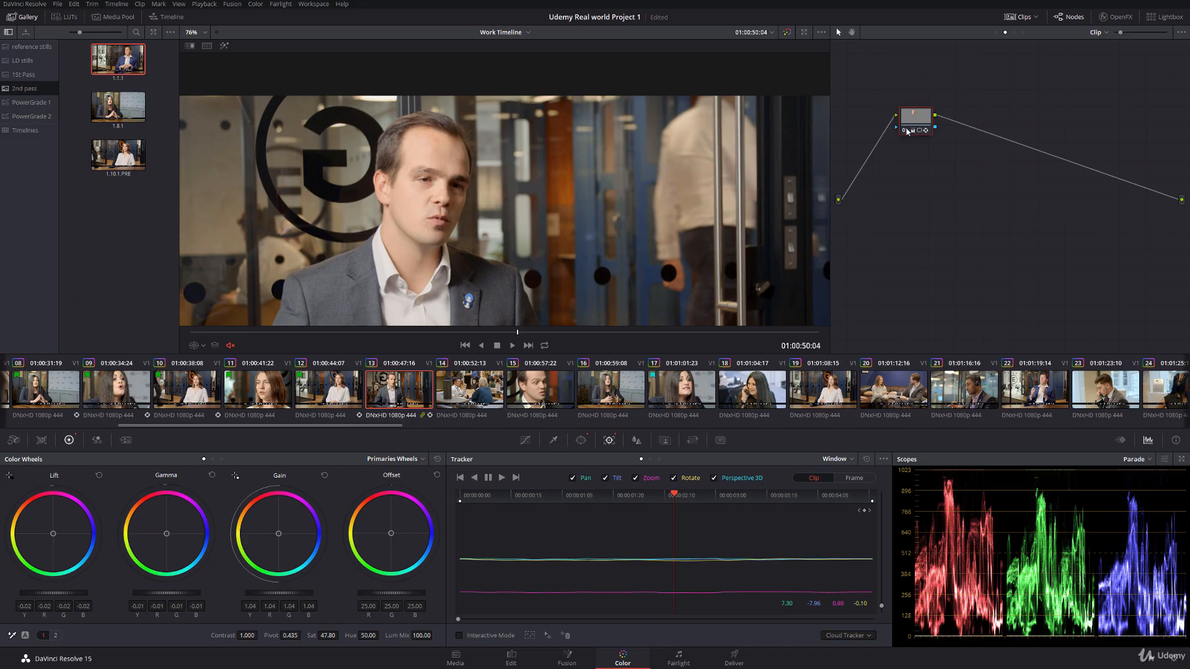
Step: Review the face grade through clip 13 and compare its look with clip 12
scroll(373, 235, down, 1)
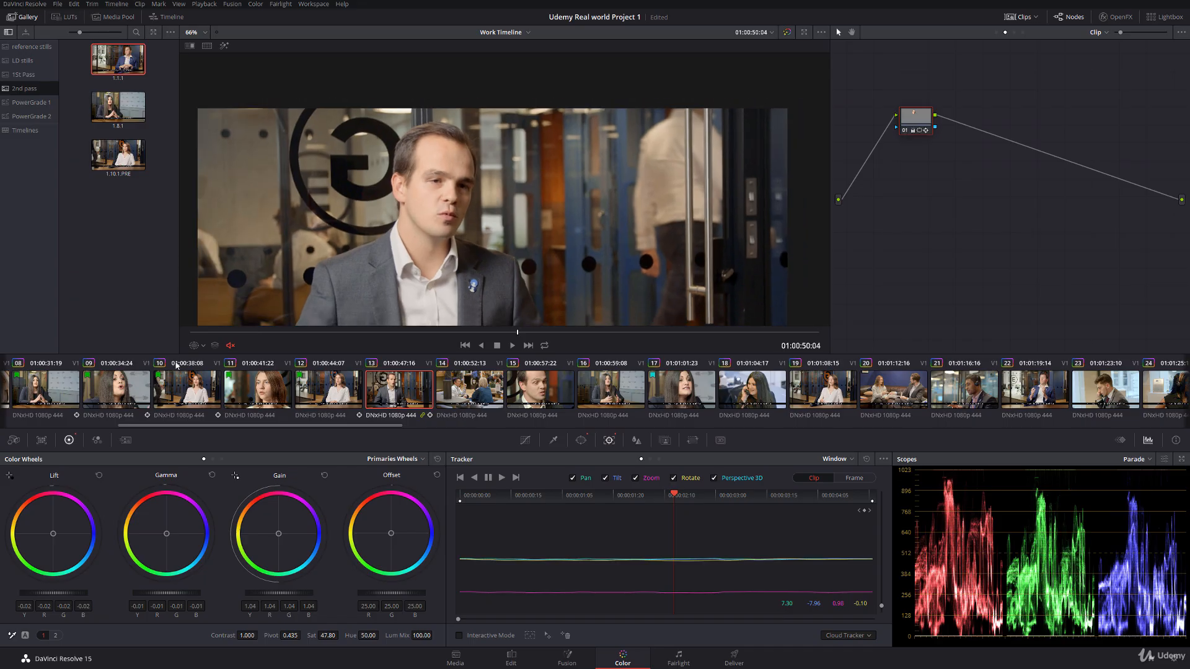
drag(221, 332, 679, 333)
scroll(506, 261, down, 5)
drag(507, 263, 435, 219)
scroll(421, 202, down, 1)
scroll(436, 218, up, 1)
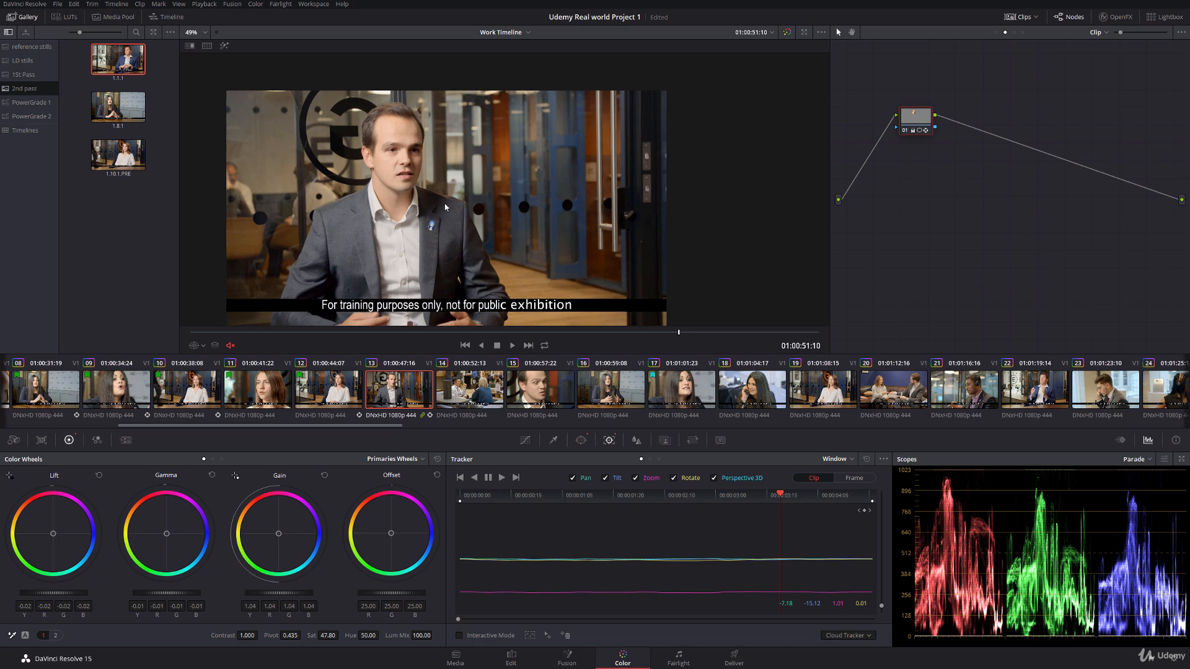
click(344, 391)
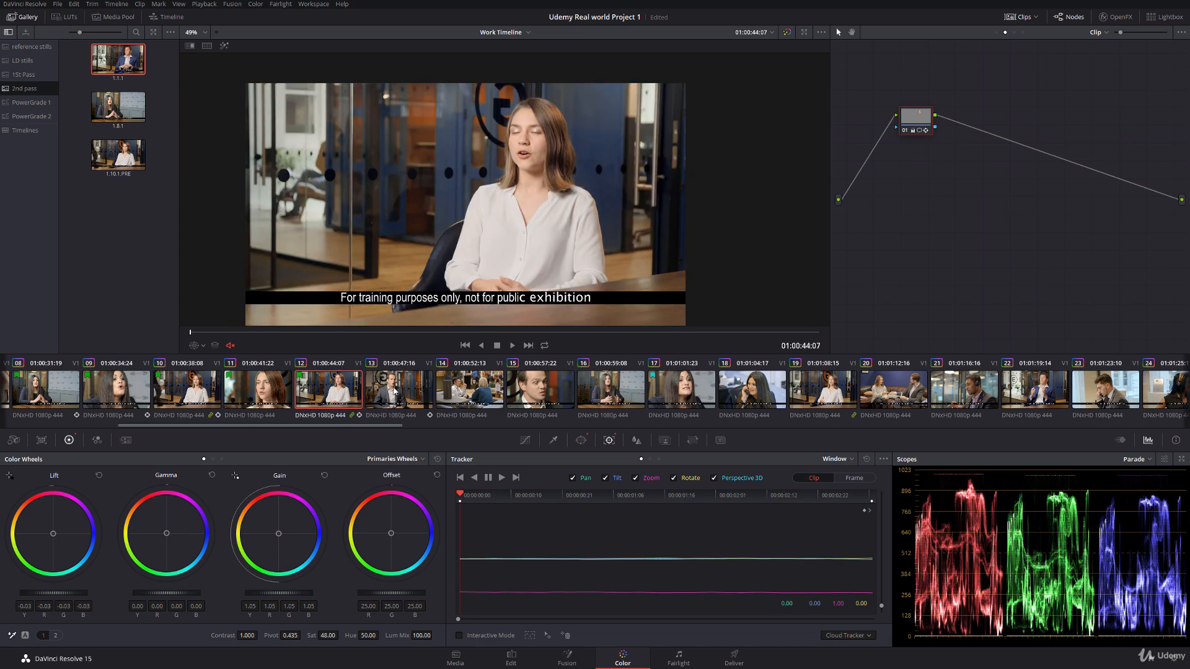
click(390, 389)
drag(193, 333, 793, 326)
Step: Flag clip 13 green
right_click(388, 391)
mouse_move(439, 169)
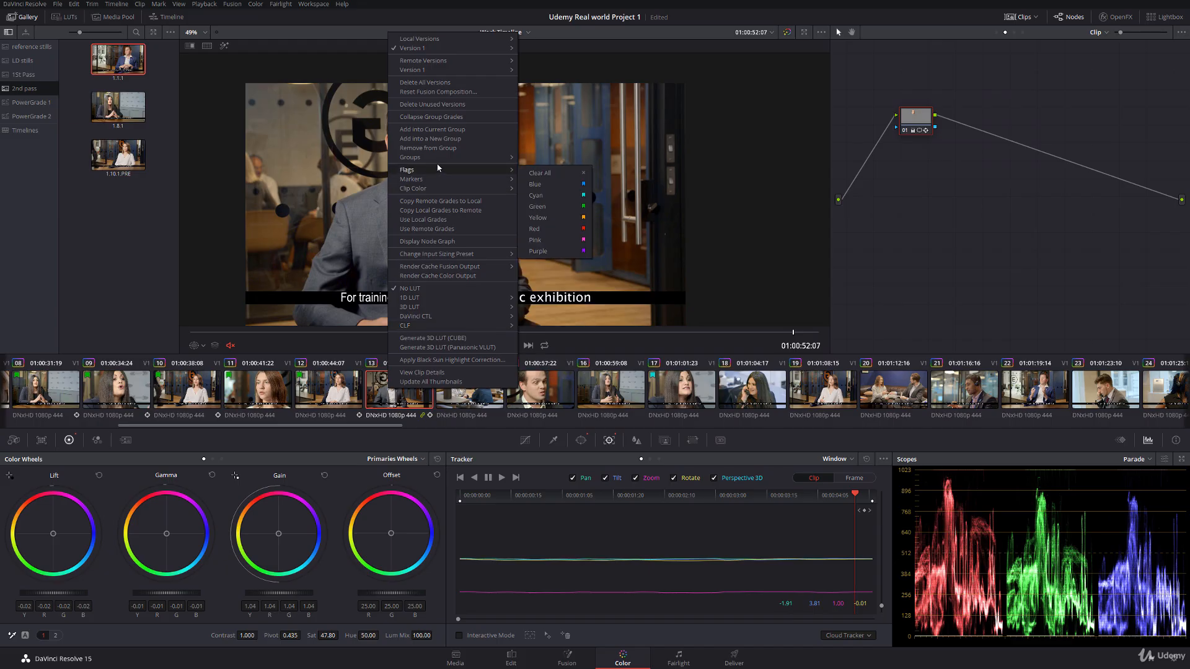
click(548, 205)
Step: In clip 14 at 01:00:55:15, append serial node 05 and add a circular window to it
key(Down)
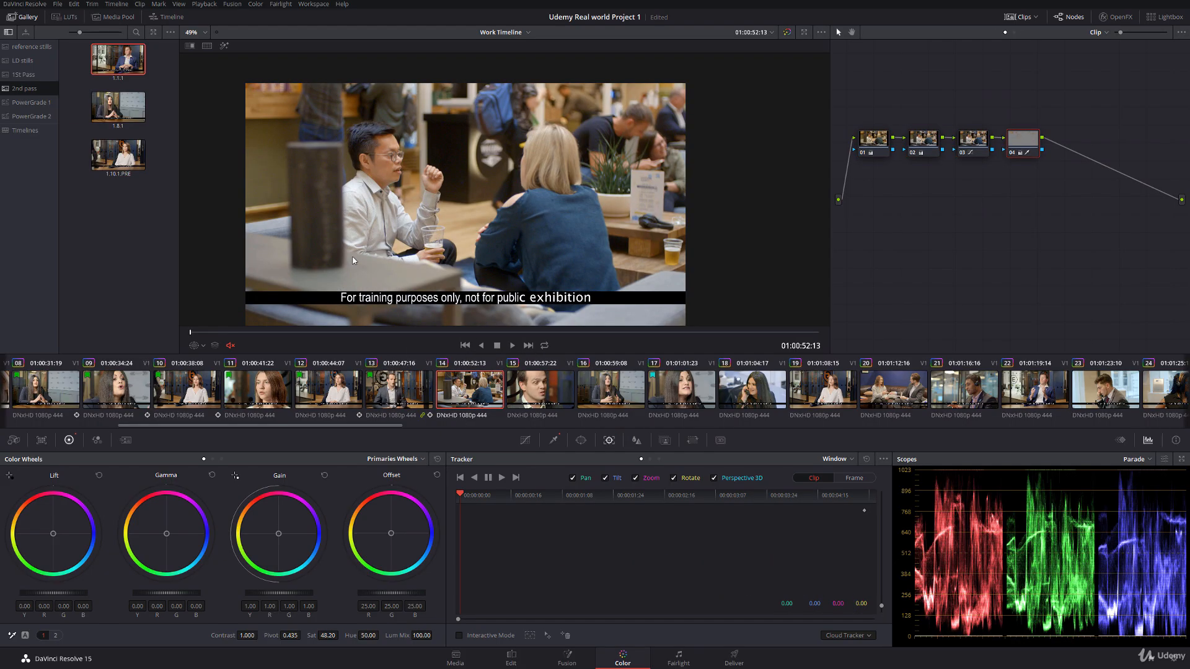
drag(222, 332, 554, 331)
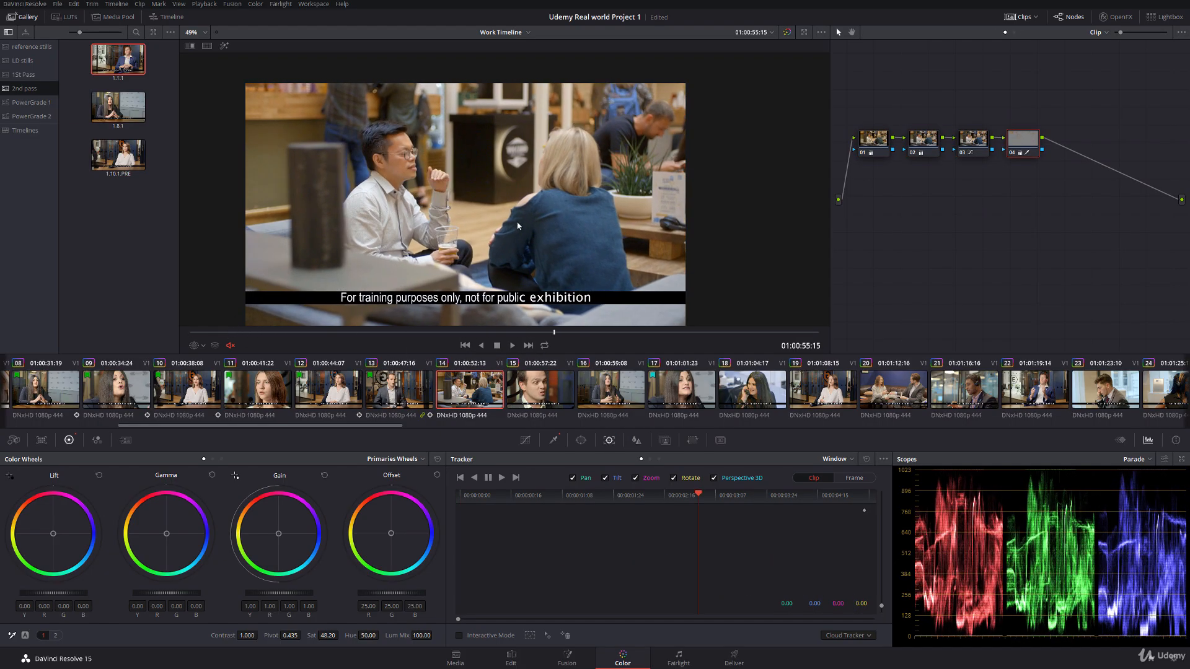
scroll(501, 221, up, 3)
scroll(493, 227, down, 1)
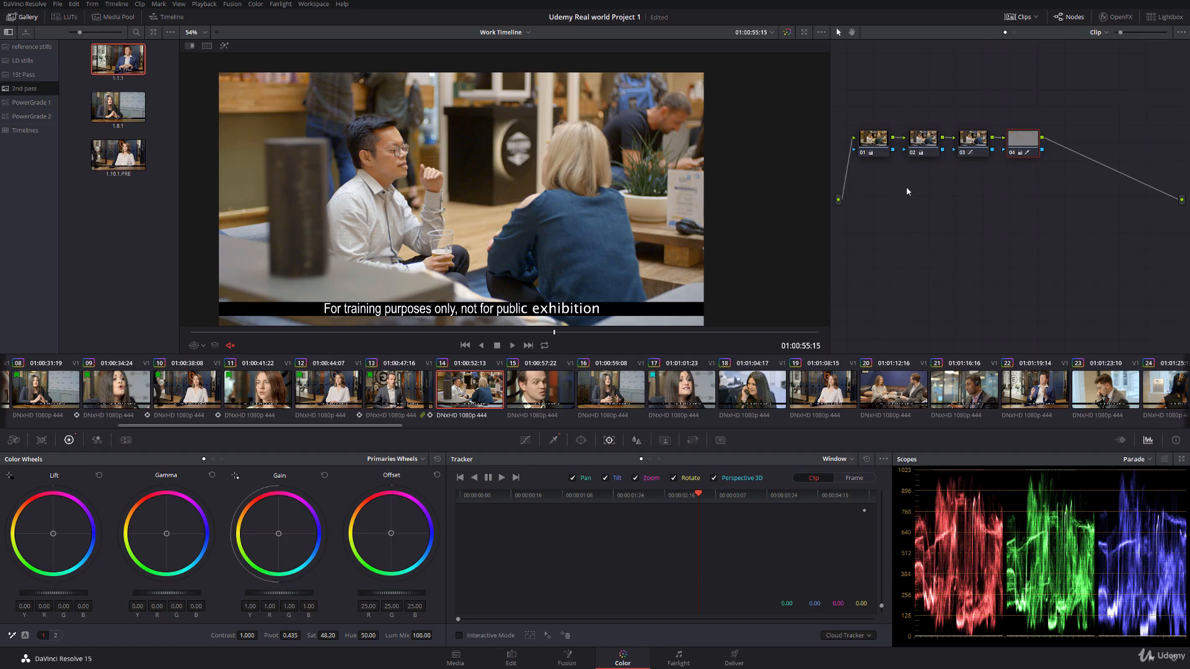
key(alt+s)
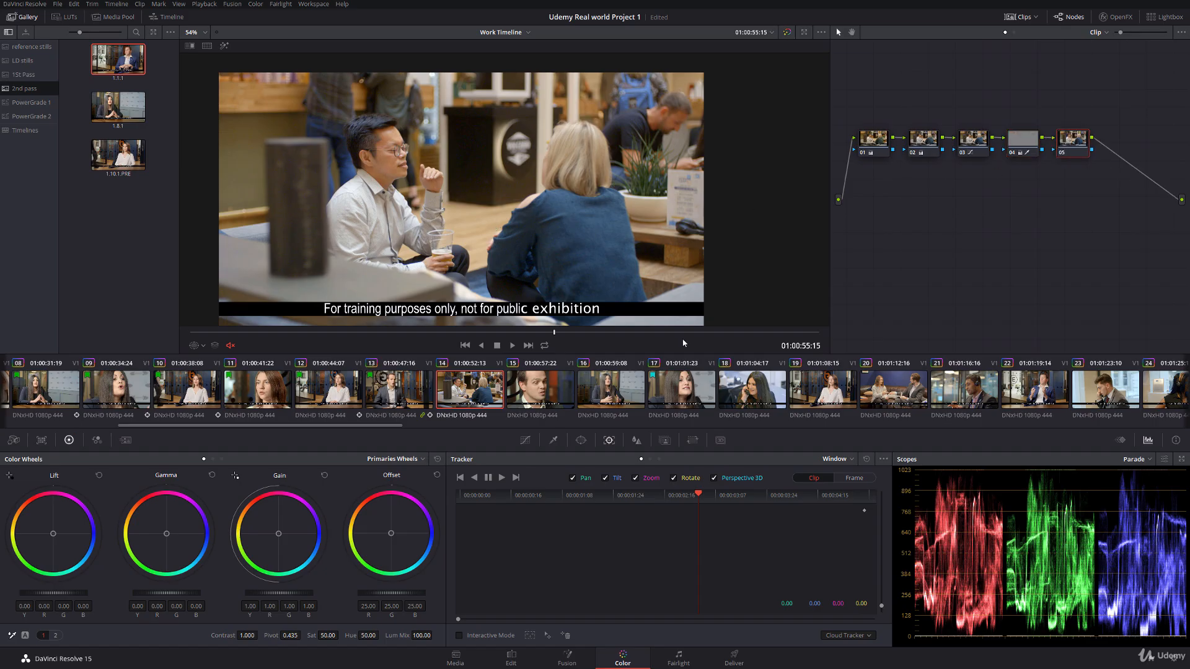
click(581, 440)
click(467, 527)
scroll(466, 212, down, 3)
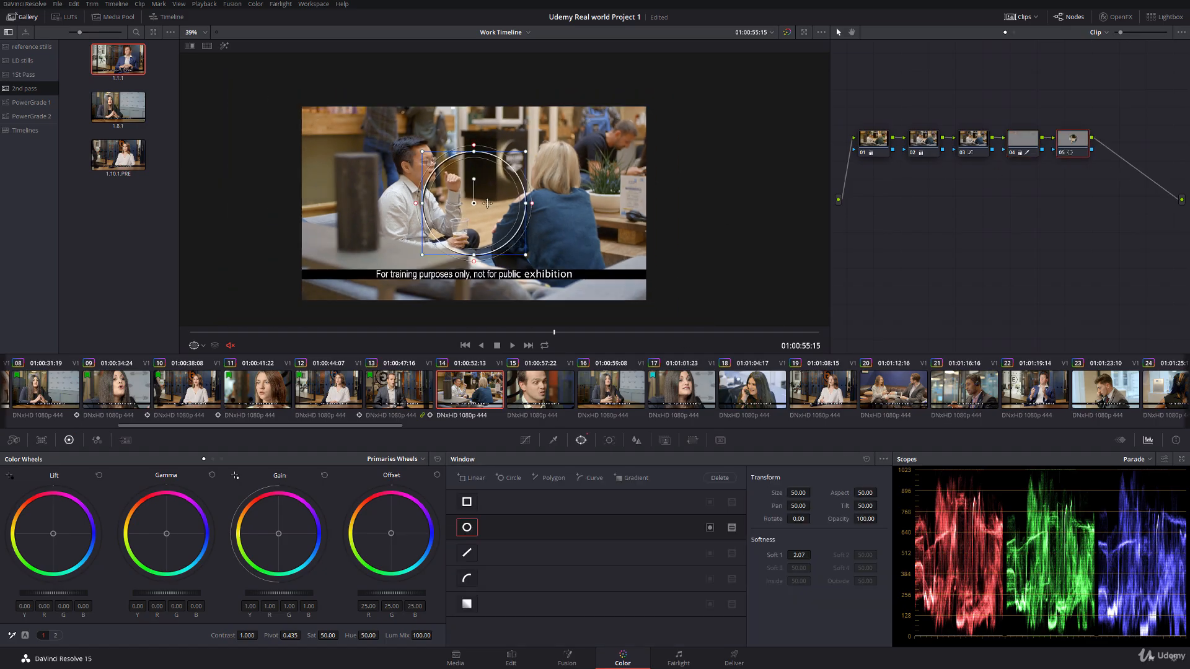
Step: Shape node 05's window into a wide tilted ellipse around both people: size 61.78, aspect 77.10, rotate 6.47, softness 12.15, pan 50.02, tilt 51.68
drag(420, 186, 254, 186)
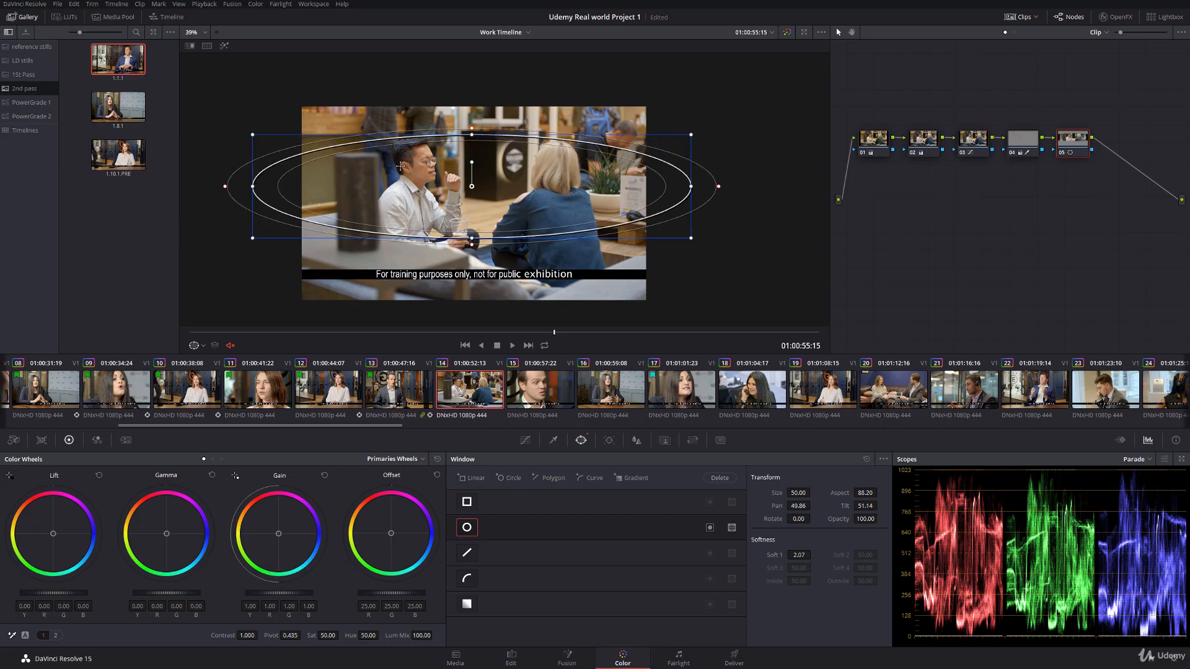
drag(472, 135, 471, 53)
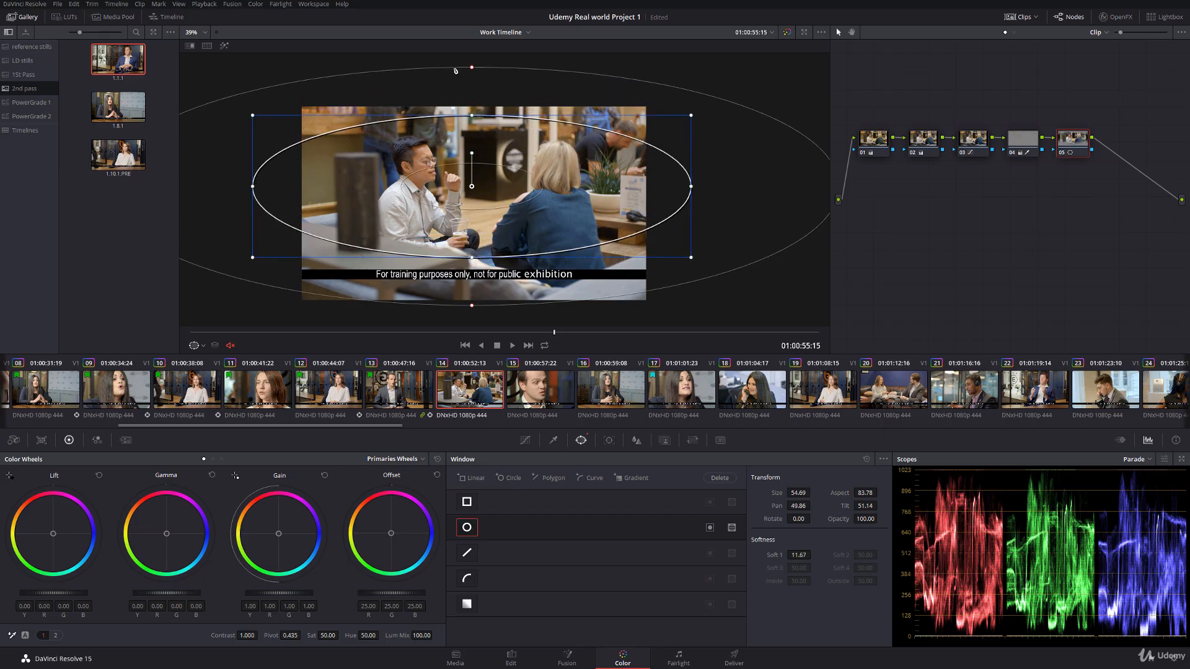
drag(472, 257, 471, 286)
drag(472, 142, 482, 138)
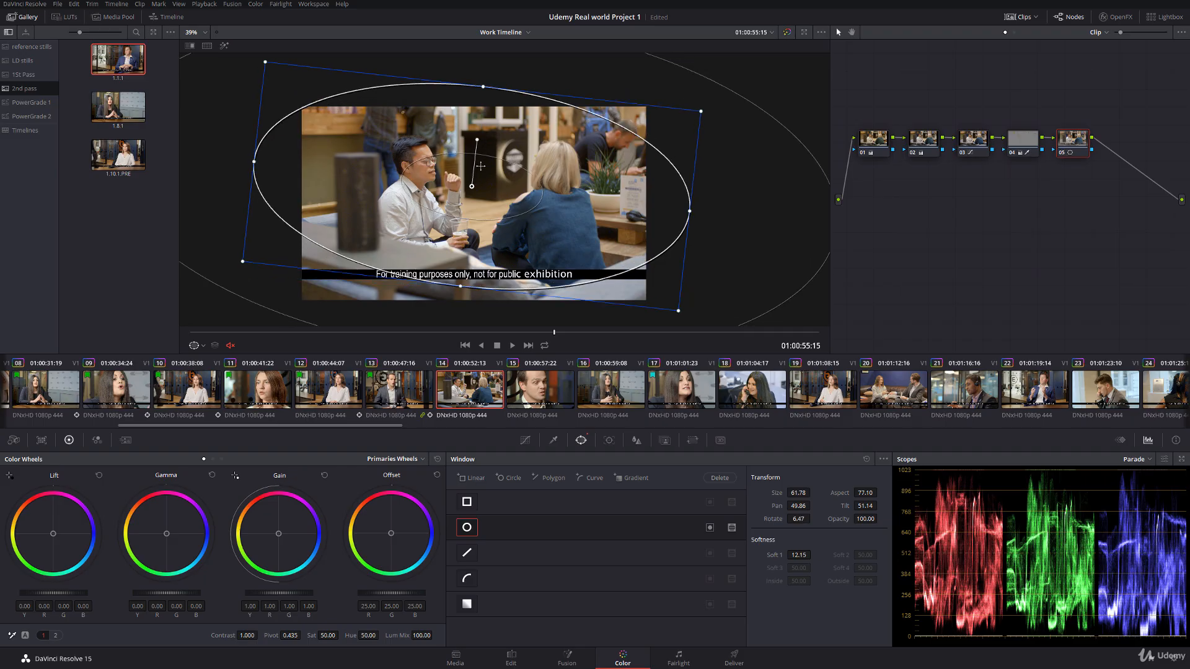
drag(471, 185, 474, 179)
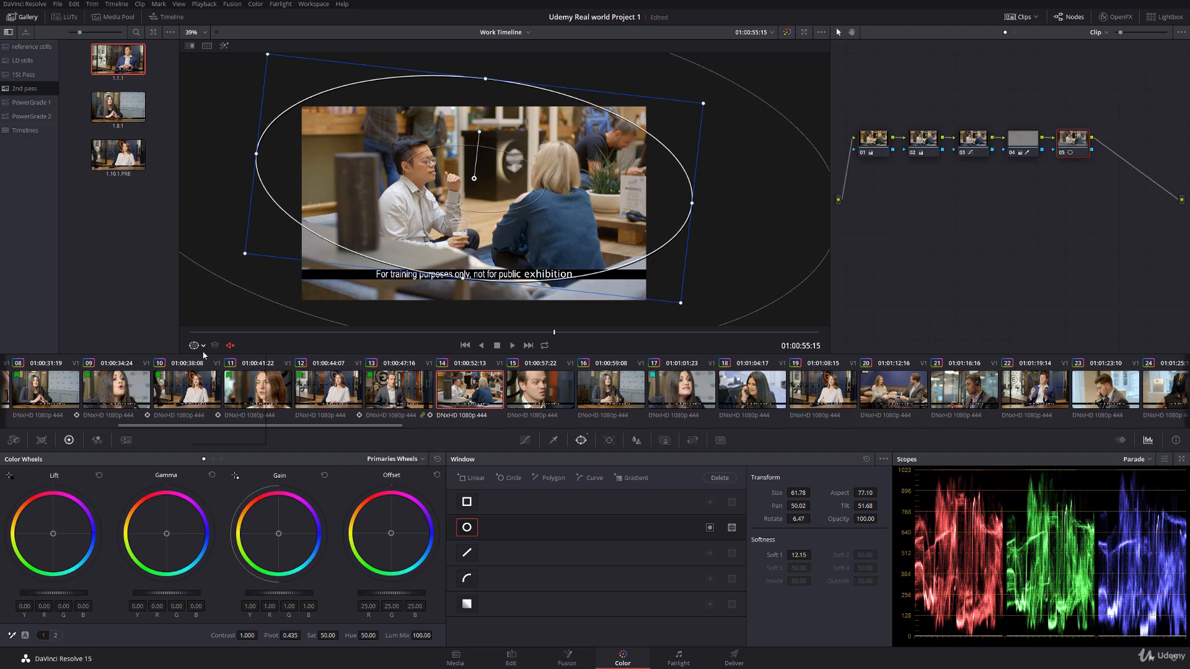
Step: Invert node 05's window to affect the area outside the ellipse, and turn off the on-screen window overlay
click(204, 348)
click(212, 359)
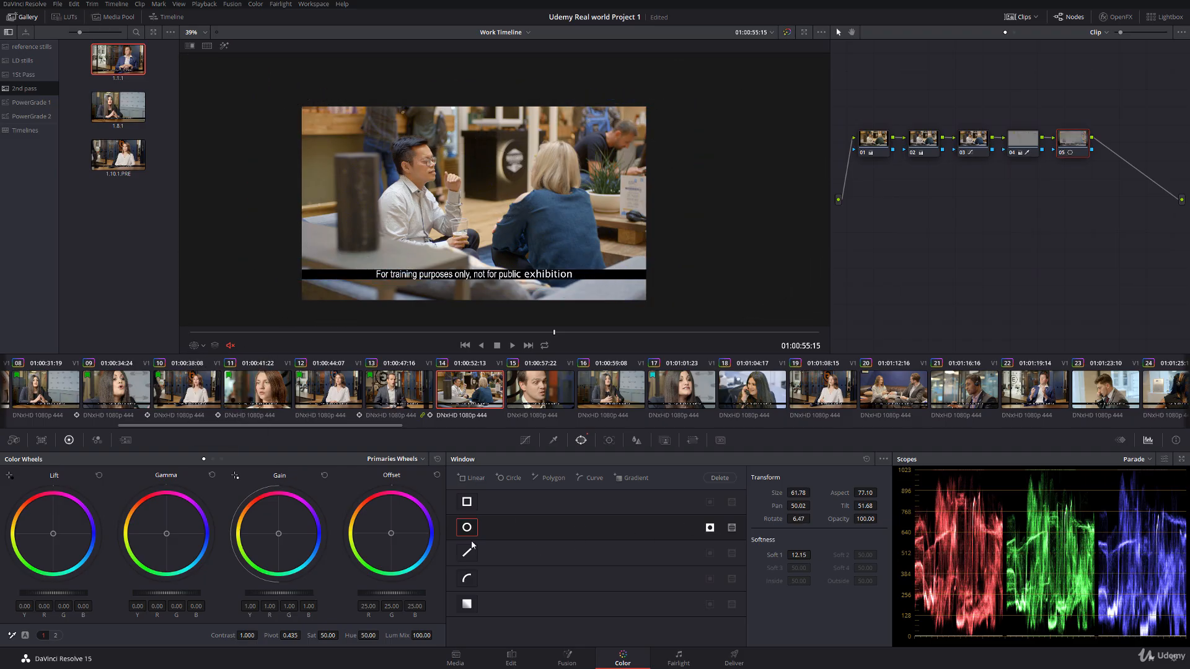
click(202, 347)
click(208, 385)
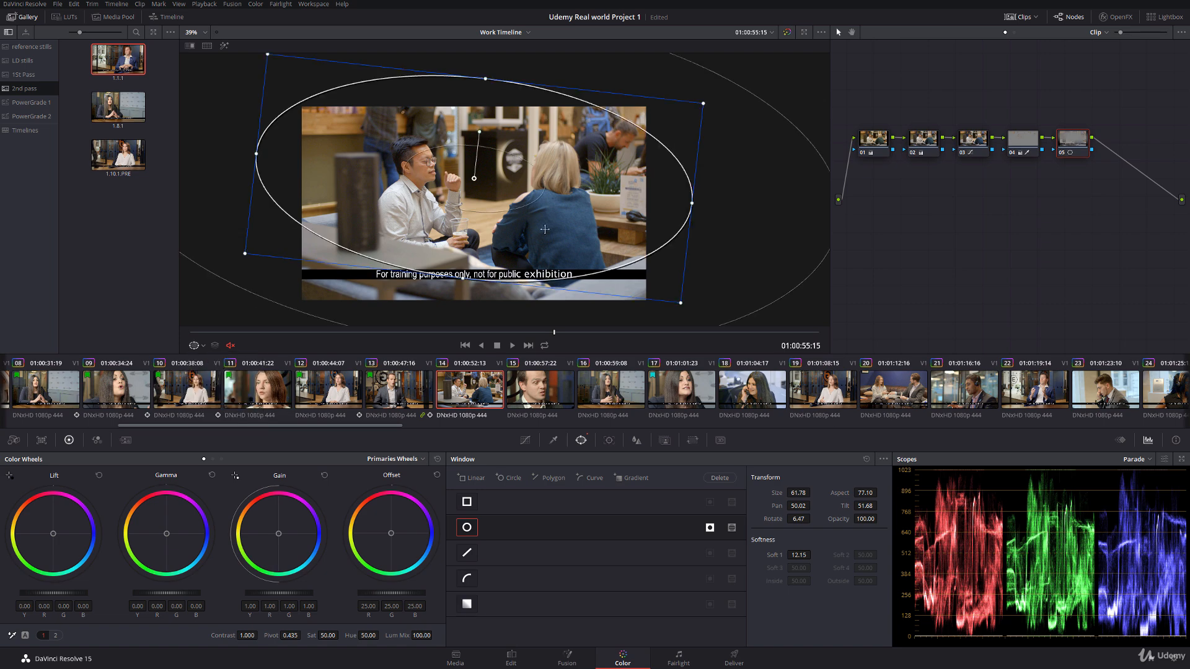
click(709, 529)
click(710, 529)
click(199, 346)
click(208, 372)
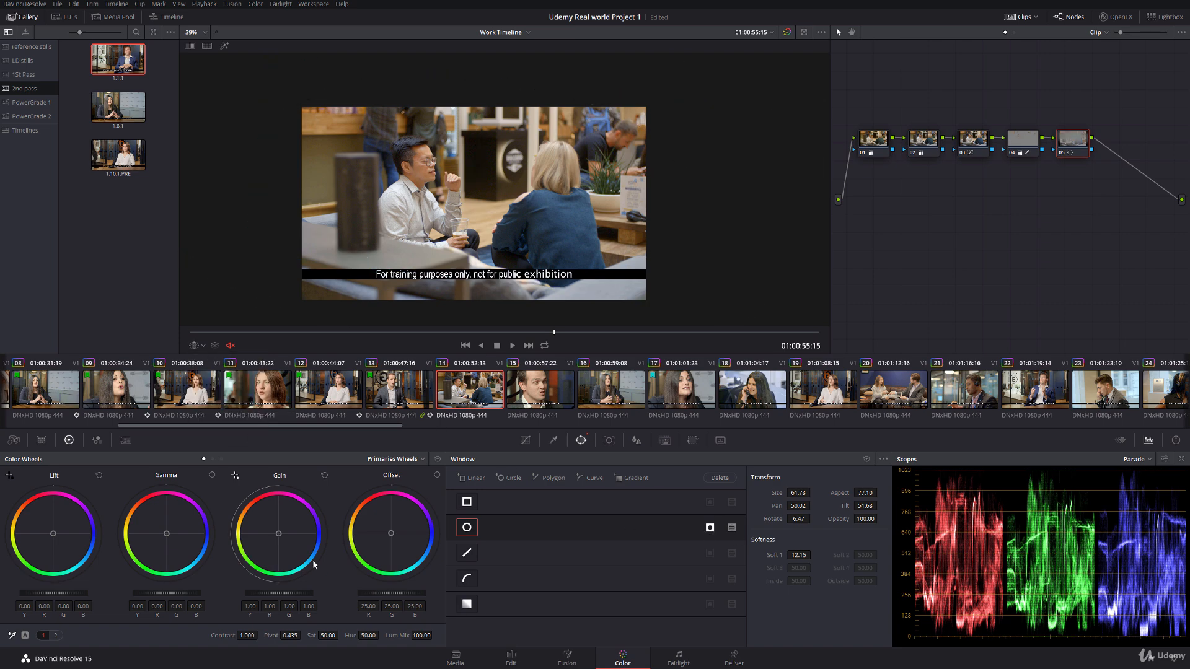
Step: Darken clip 14's surroundings in node 05 with gain 0.73 and saturation 45.20, and compare the node on and off
drag(296, 591, 199, 607)
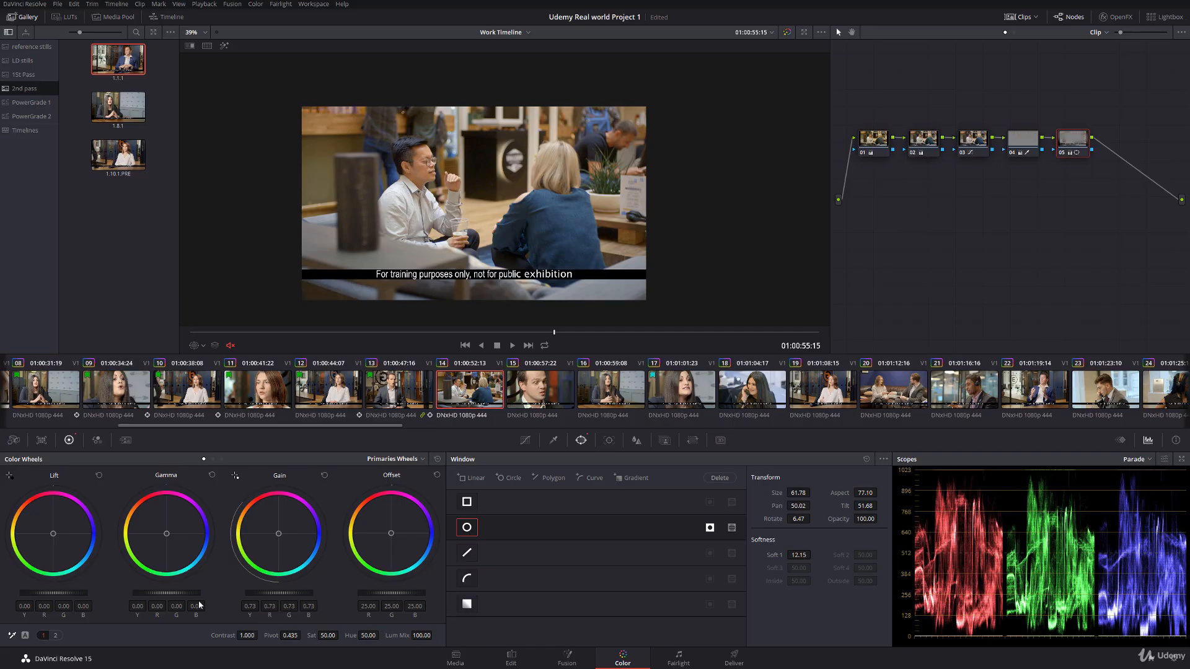
scroll(468, 165, up, 2)
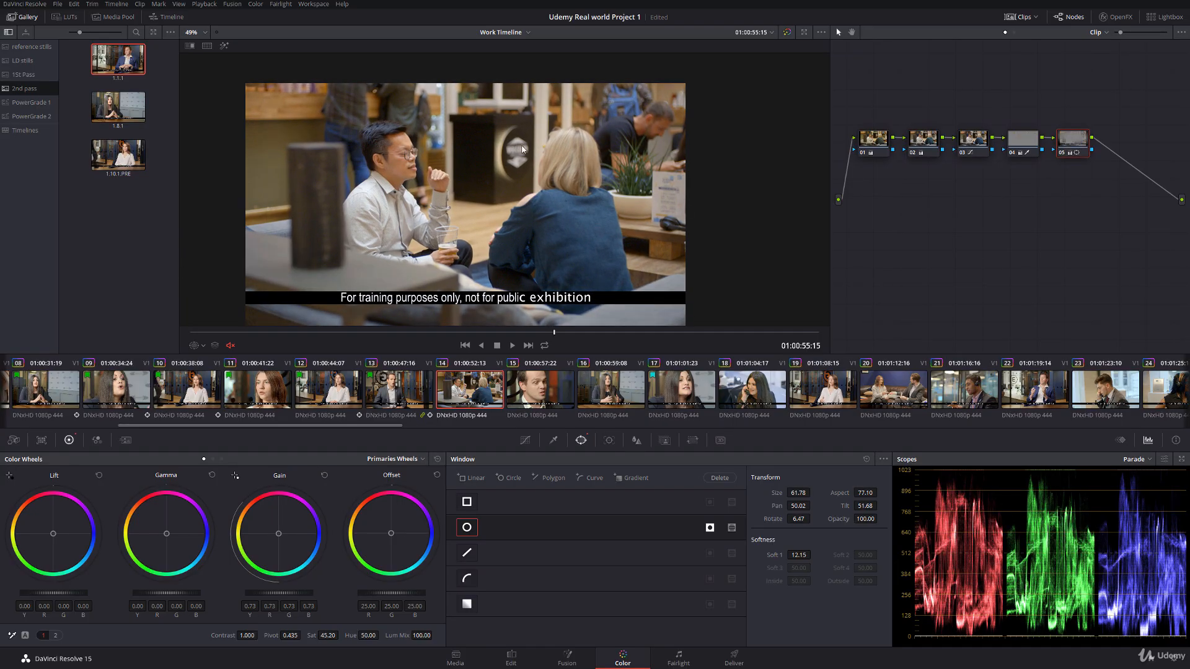
key(ctrl+d)
key(ctrl+d)
key(ctrl+d)
key(ctrl+d)
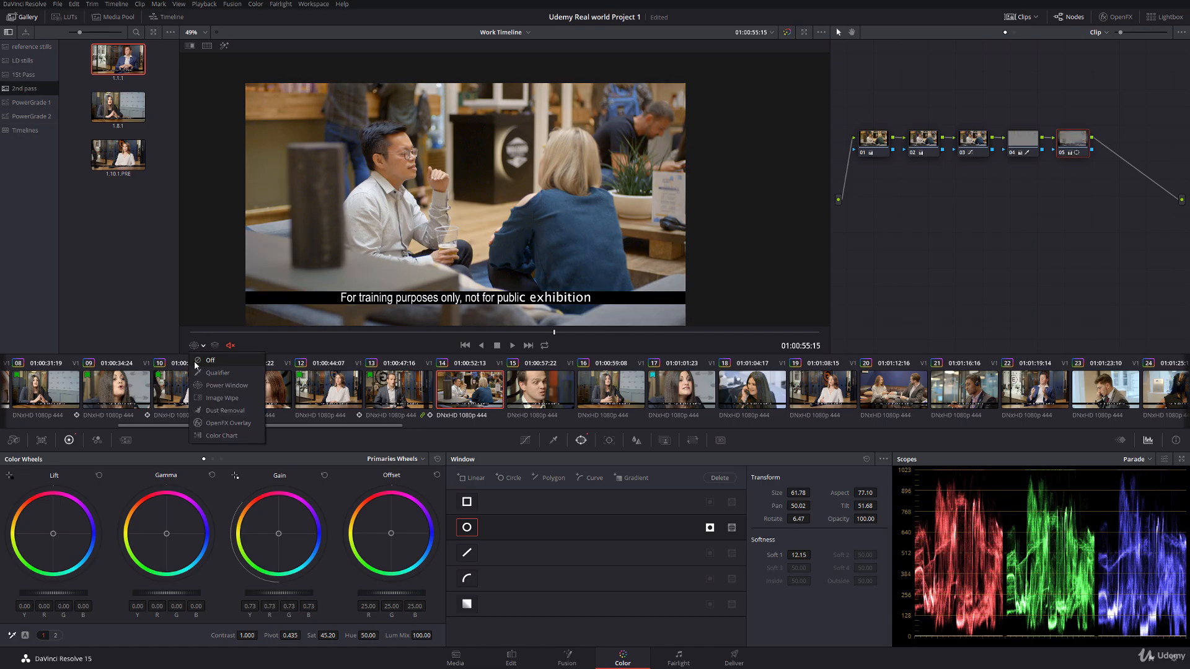
Step: Flag clip 14 green and scrub through its frames
right_click(468, 385)
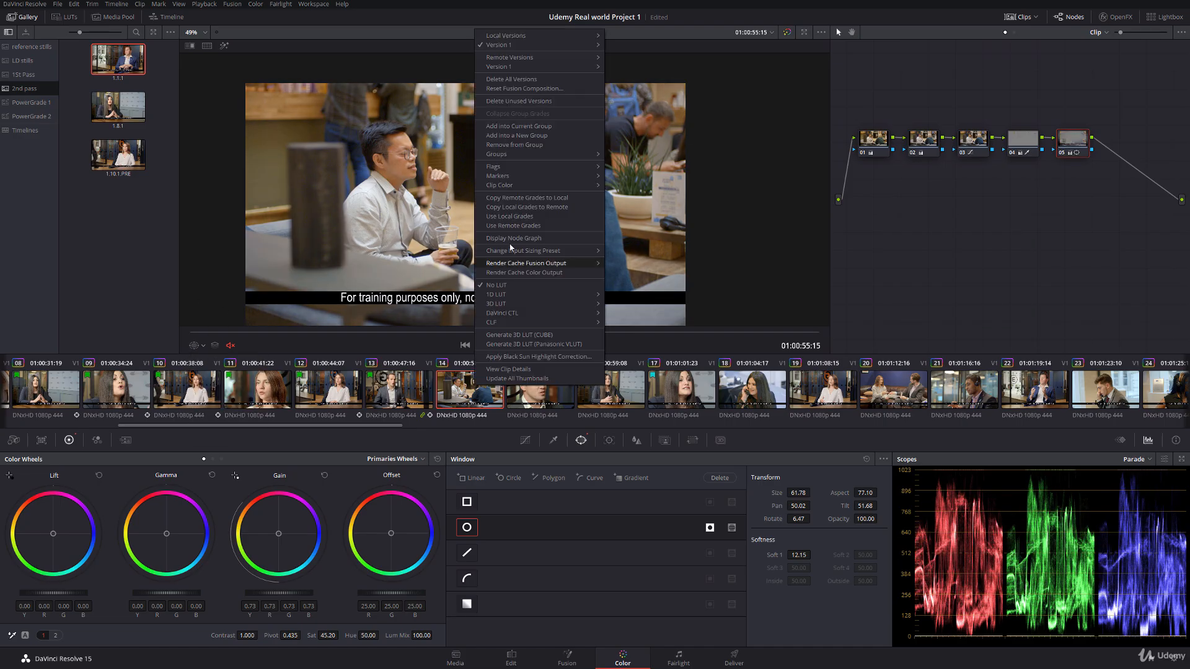
mouse_move(527, 165)
click(626, 202)
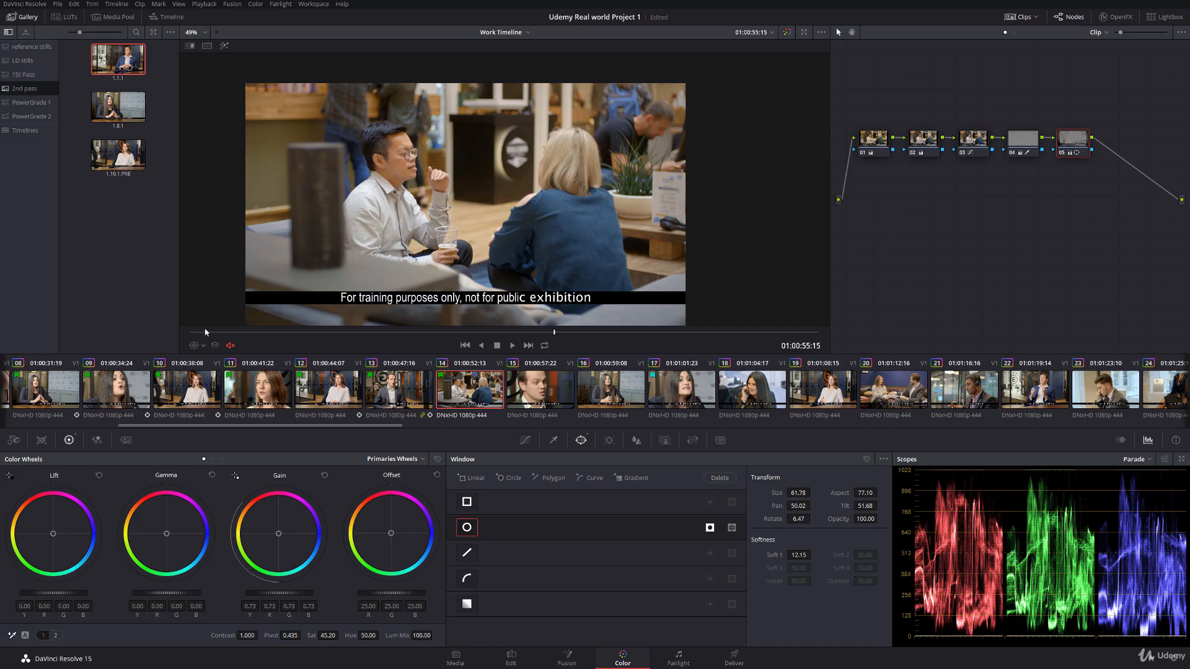
drag(205, 332, 779, 322)
Step: Compare clip 15's close-up of the man with the wider shot of him in clip 13
click(551, 390)
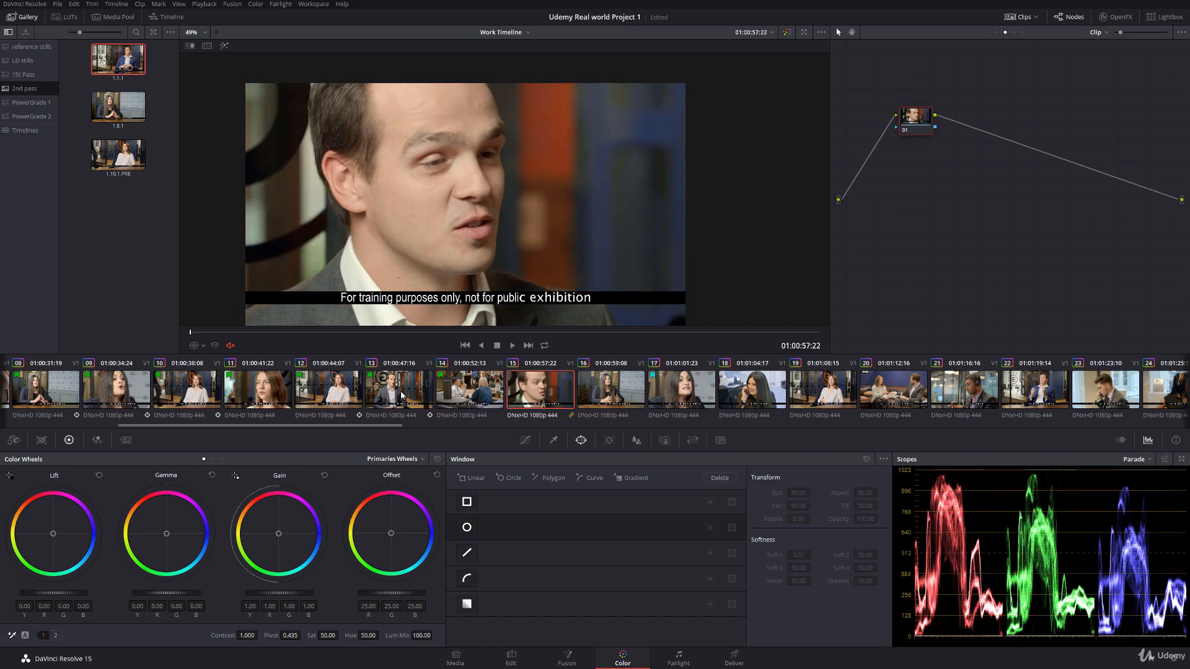
scroll(431, 254, down, 1)
click(383, 394)
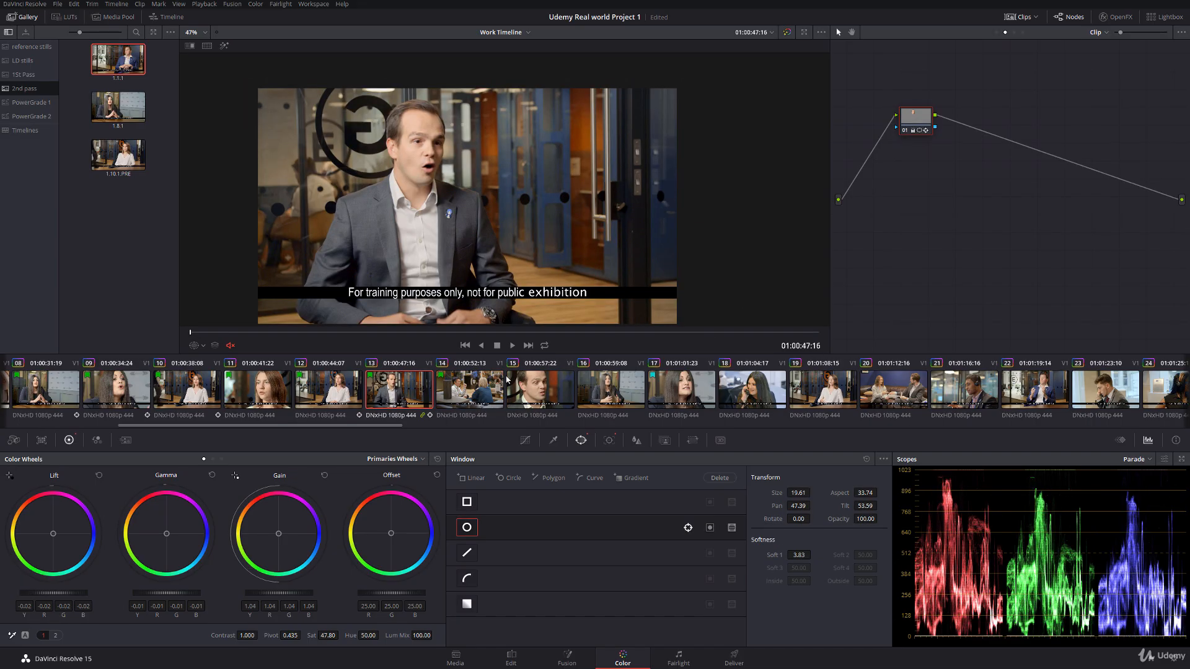
click(527, 388)
scroll(425, 234, up, 2)
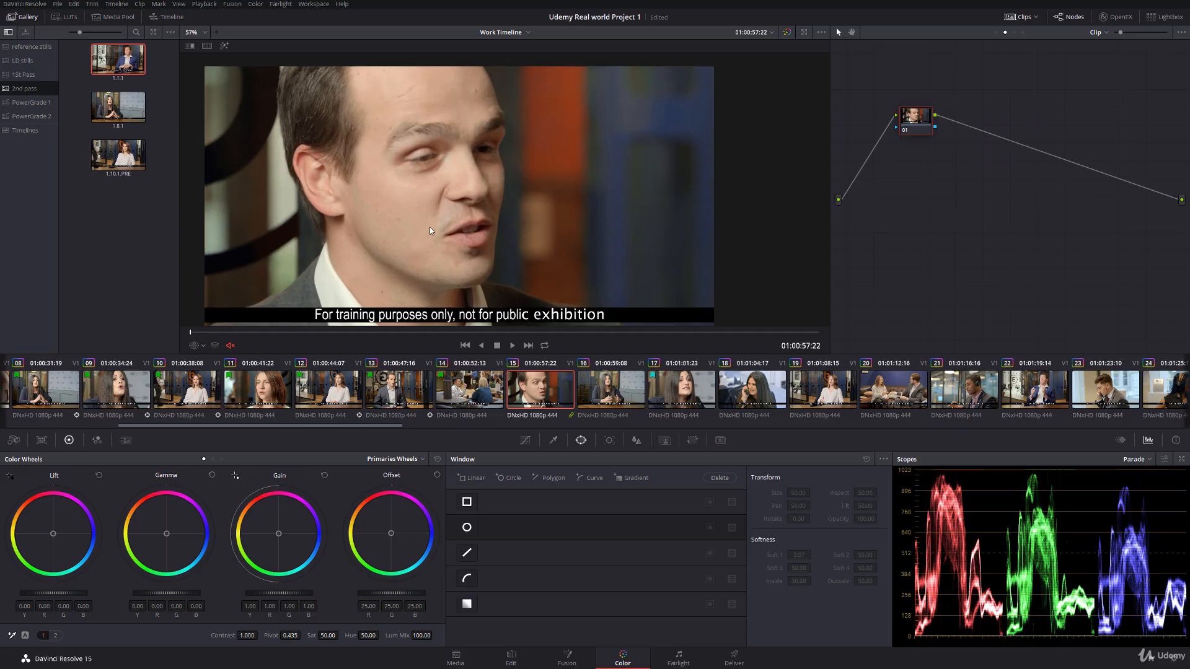
Step: In group pre-clip node 03, set Hue Vs Hue points at input hue 329.25 to -104.27 and 26.05 to -77.48, and scrub clip 15
click(996, 33)
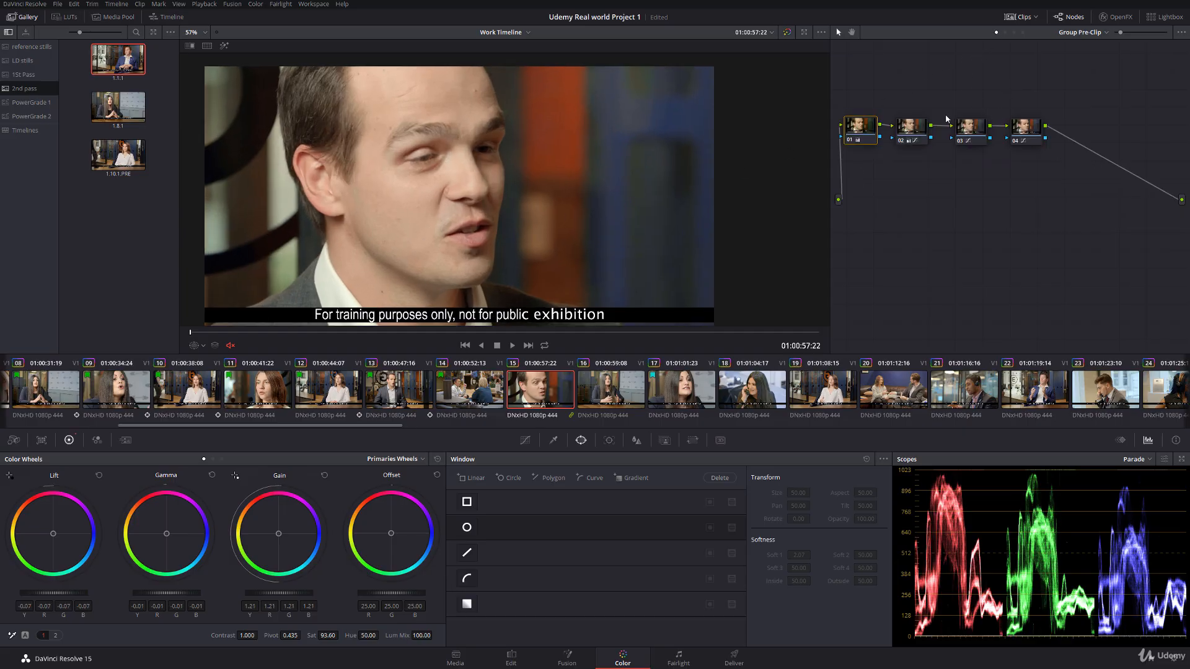
click(971, 132)
click(526, 440)
click(535, 548)
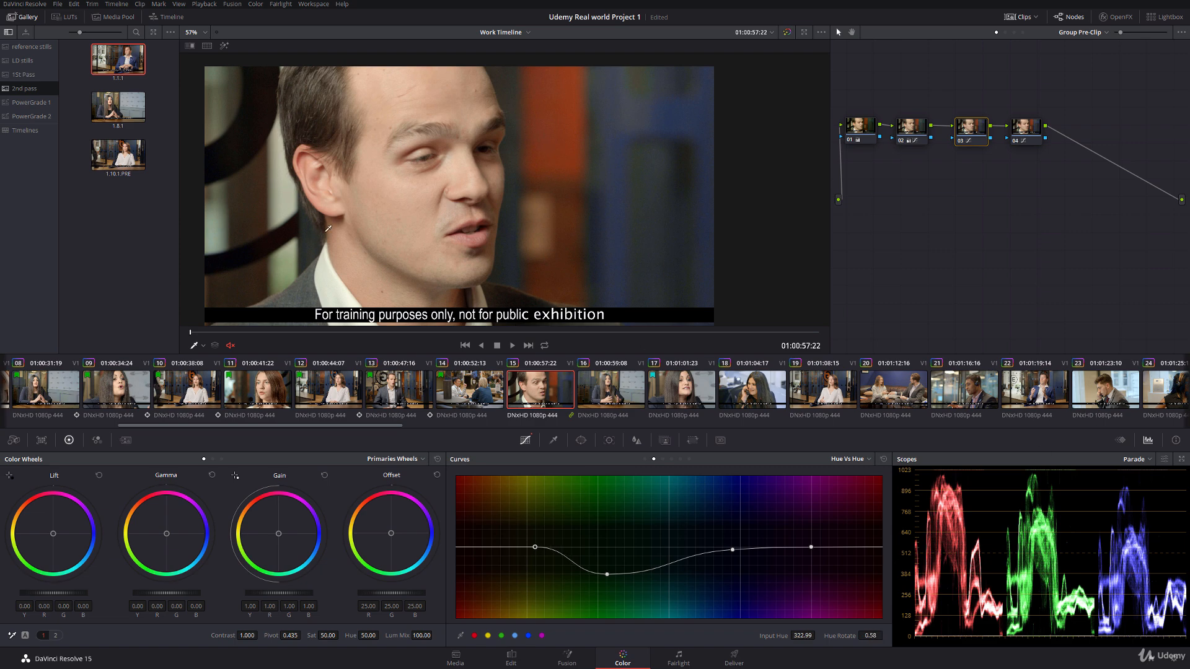
scroll(498, 248, up, 2)
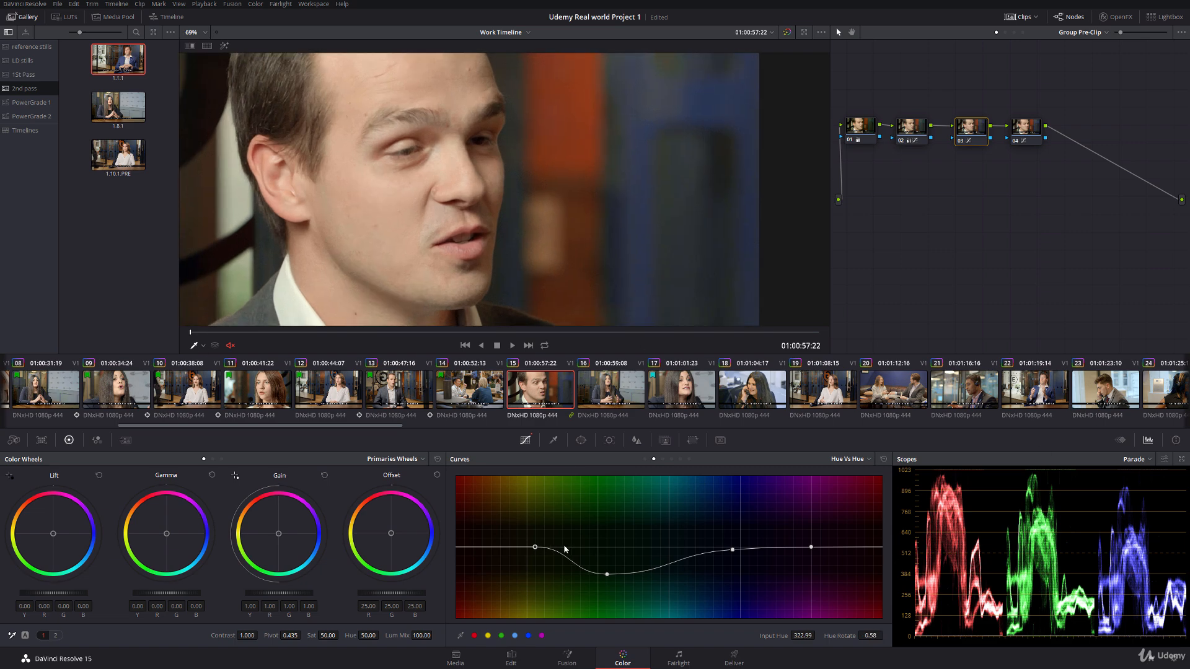
drag(538, 553, 543, 592)
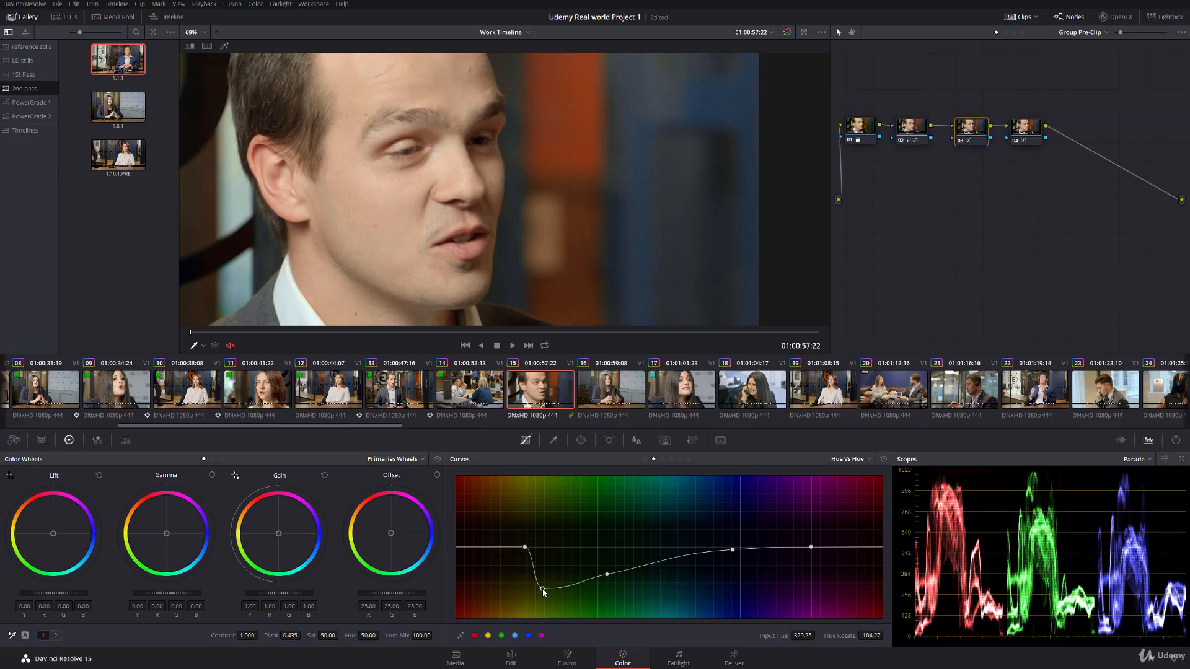
drag(608, 575, 611, 578)
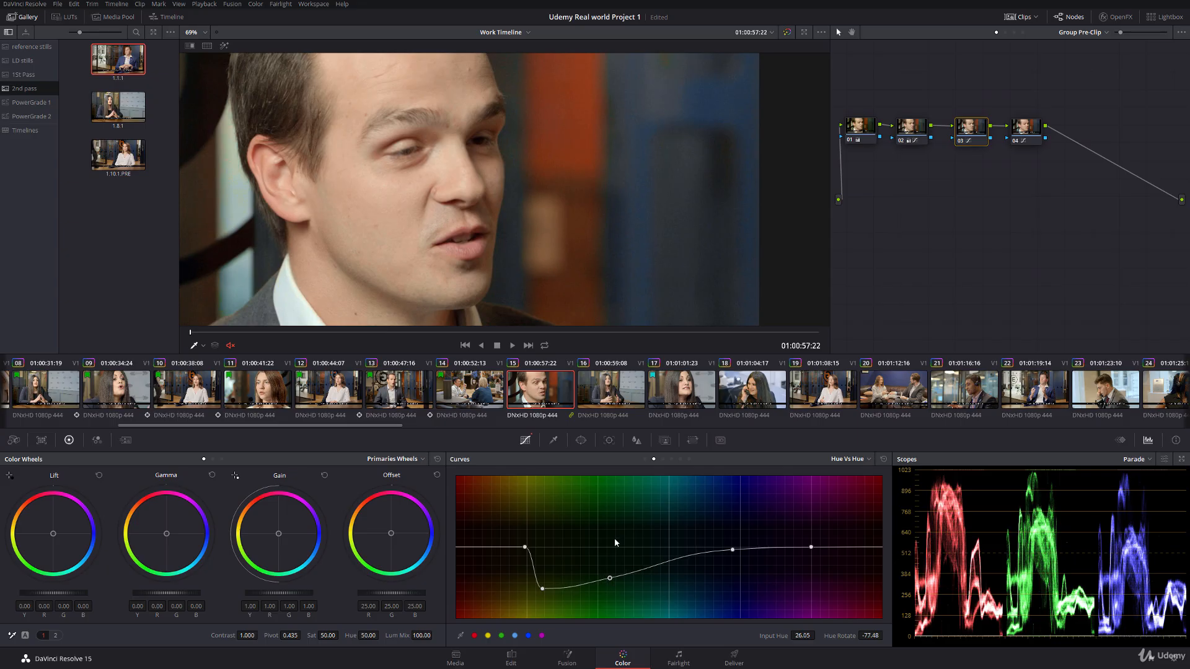
scroll(409, 259, down, 2)
click(202, 346)
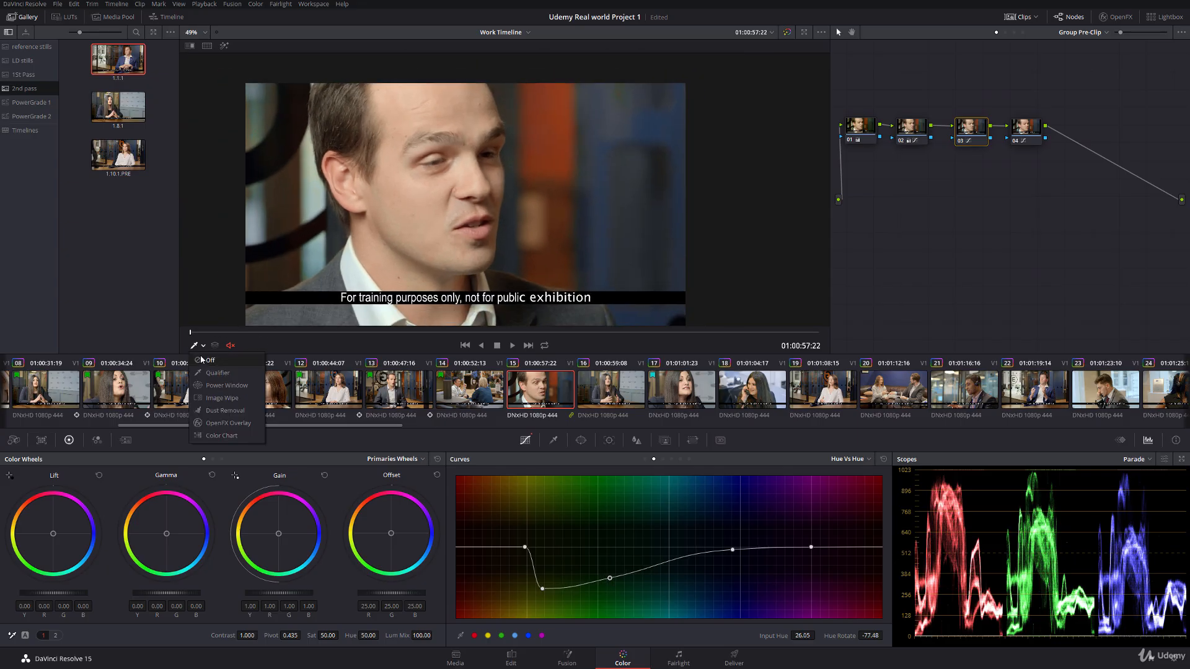
click(206, 359)
drag(197, 332, 351, 320)
Step: Switch back to the clip-level node graph, grab a still of clip 13, and return to clip 15
click(1004, 33)
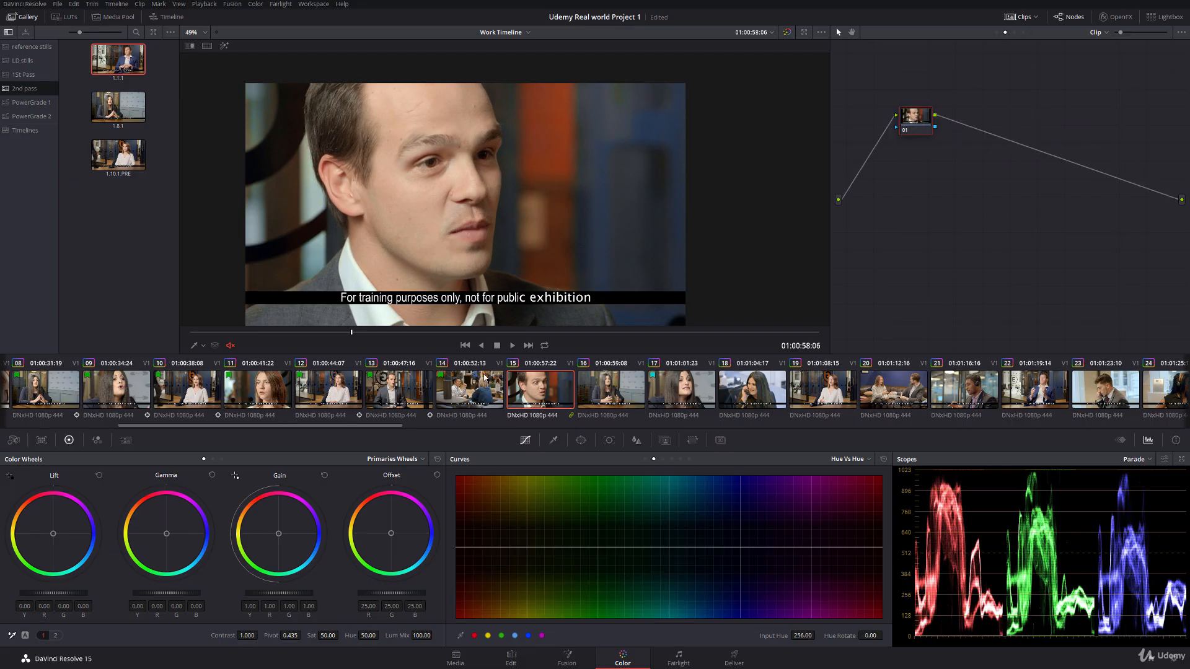
click(391, 390)
right_click(411, 224)
click(429, 230)
click(528, 392)
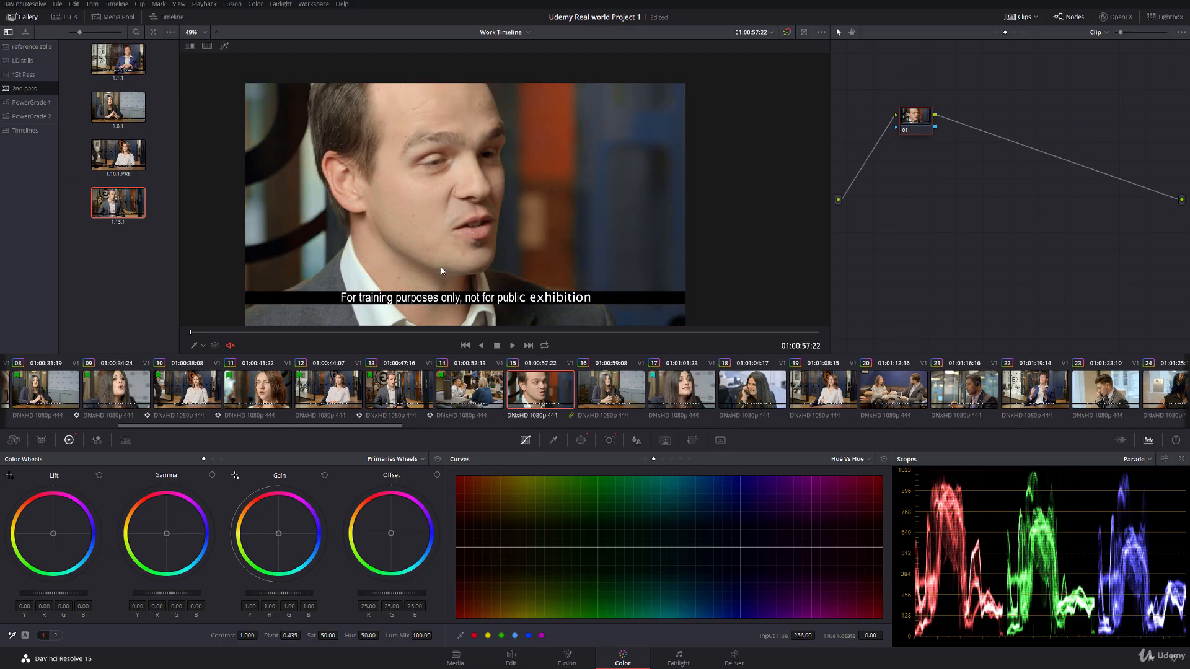
Step: Compare clip 15 with the clip 13 still in an image wipe, and turn the wipe off
scroll(428, 221, up, 2)
double_click(126, 207)
drag(214, 214, 693, 211)
drag(447, 199, 378, 205)
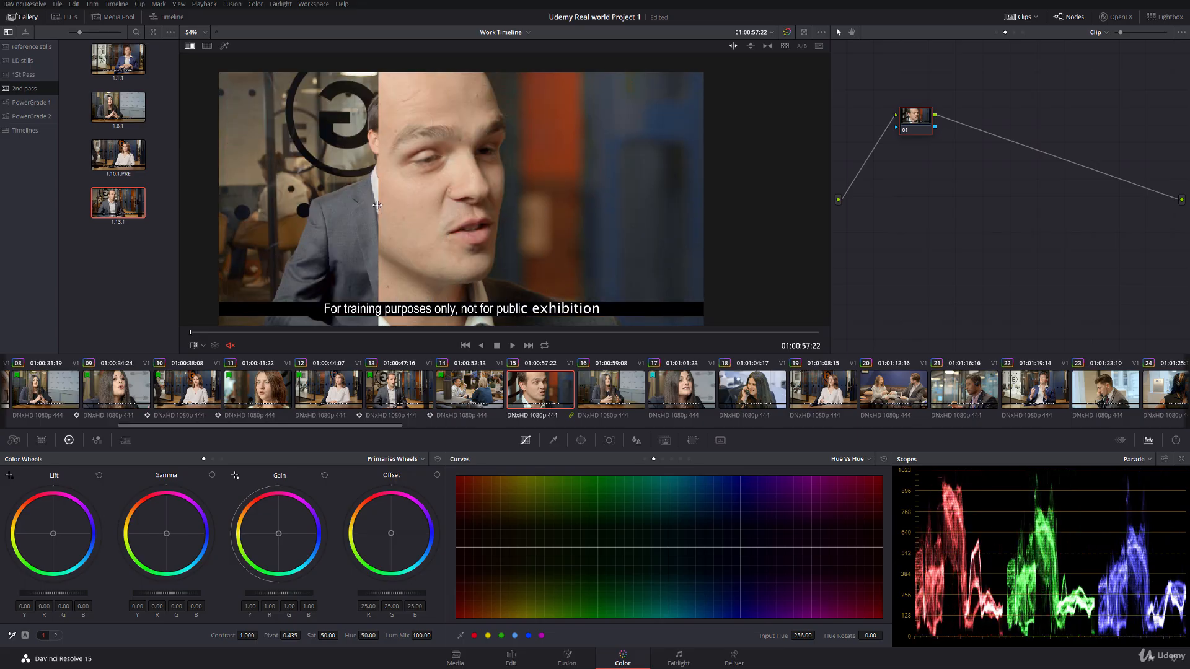
right_click(408, 203)
click(422, 262)
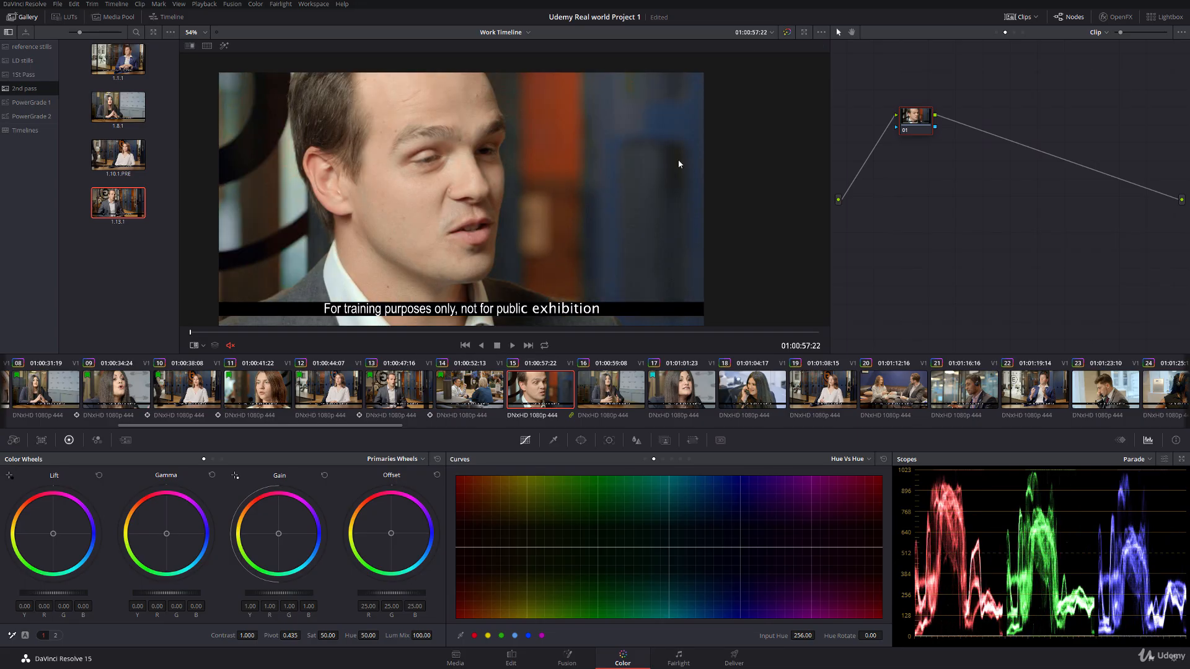
Step: Add a circular window around the man's face in clip 15: size 53.69, aspect 35.80, rotate -12.02, softness 3.66, pan 47.26, tilt 52.88
click(581, 441)
click(467, 528)
drag(469, 271, 434, 328)
scroll(440, 180, down, 2)
drag(451, 116, 439, 139)
scroll(440, 139, down, 2)
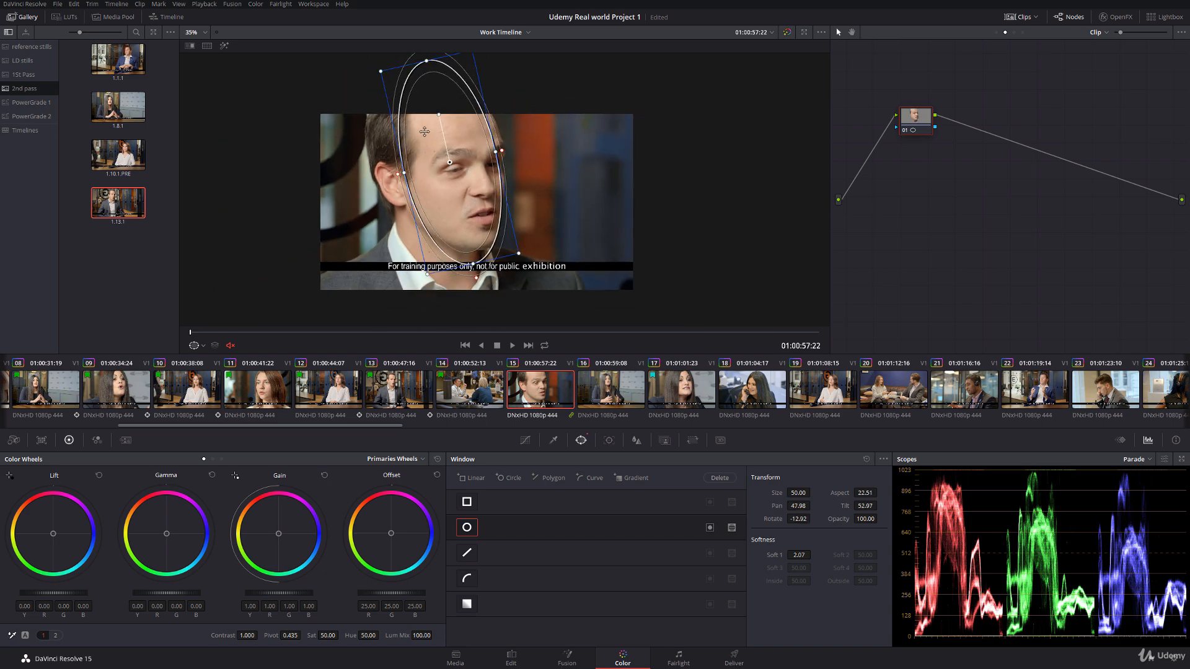
drag(434, 75, 413, 132)
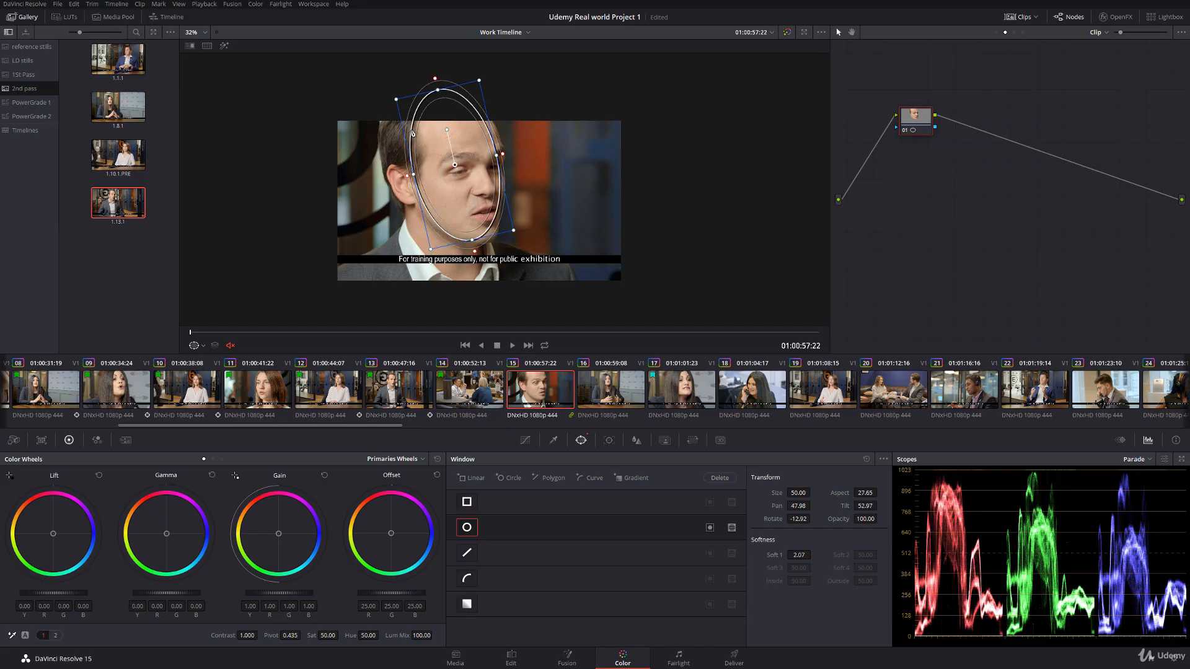
drag(414, 176, 385, 192)
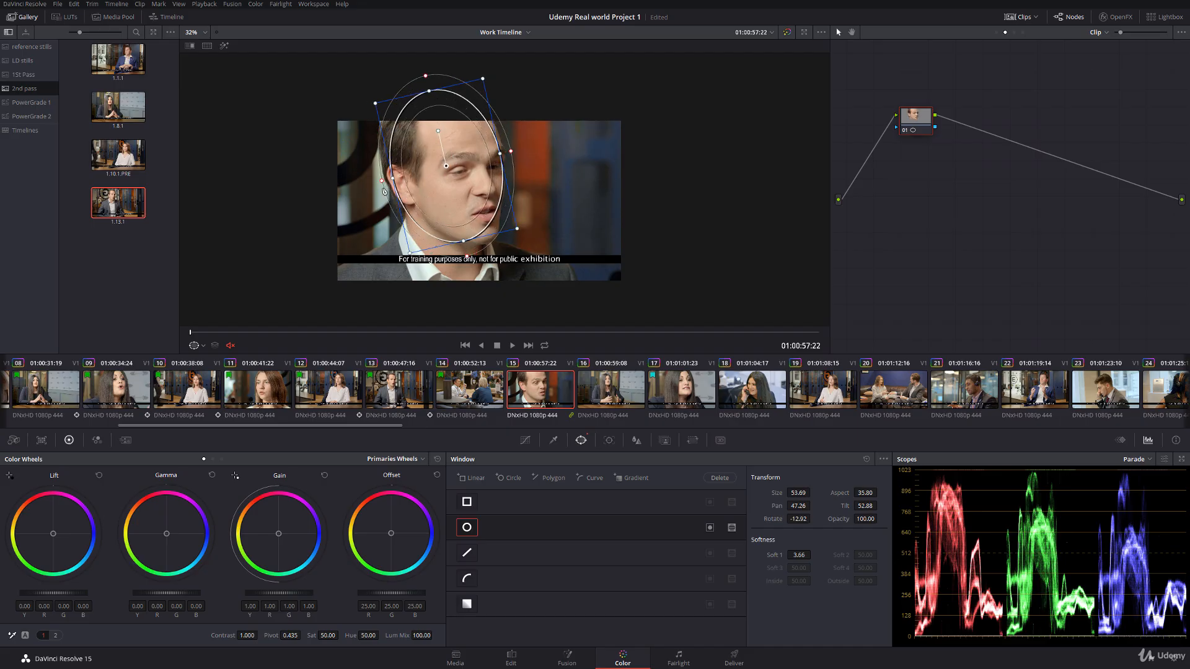
drag(410, 254, 412, 250)
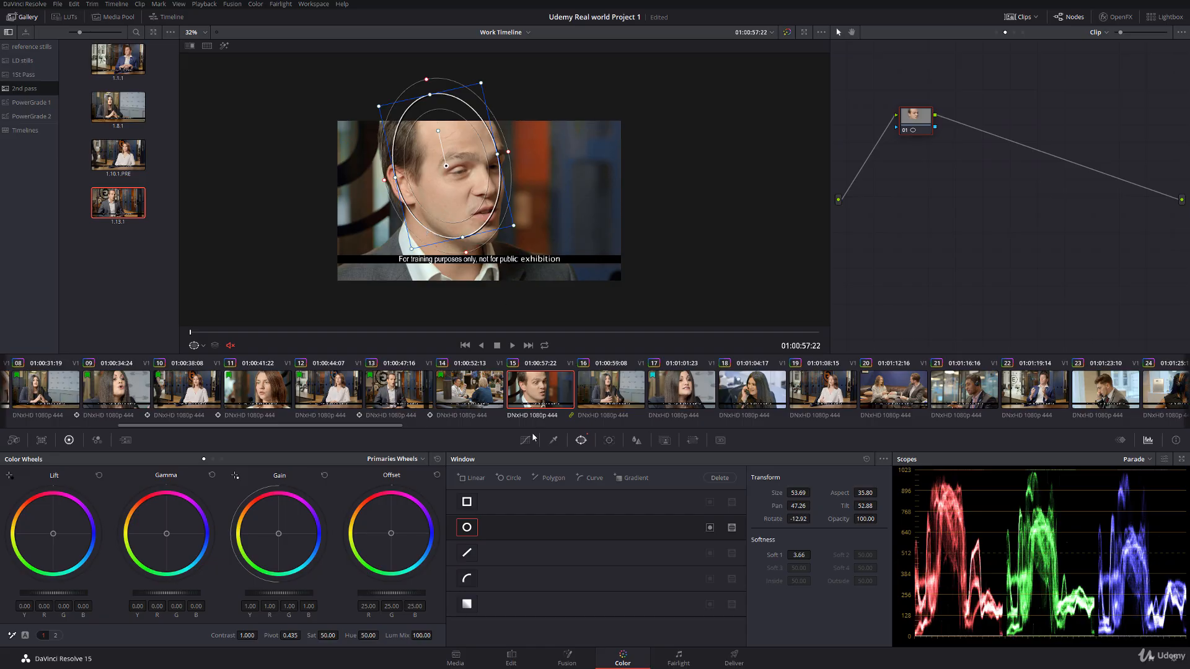
Step: Track clip 15's face window forward, nudge it to recentre on the face at the last frame, and hide the window overlay
click(608, 440)
click(502, 478)
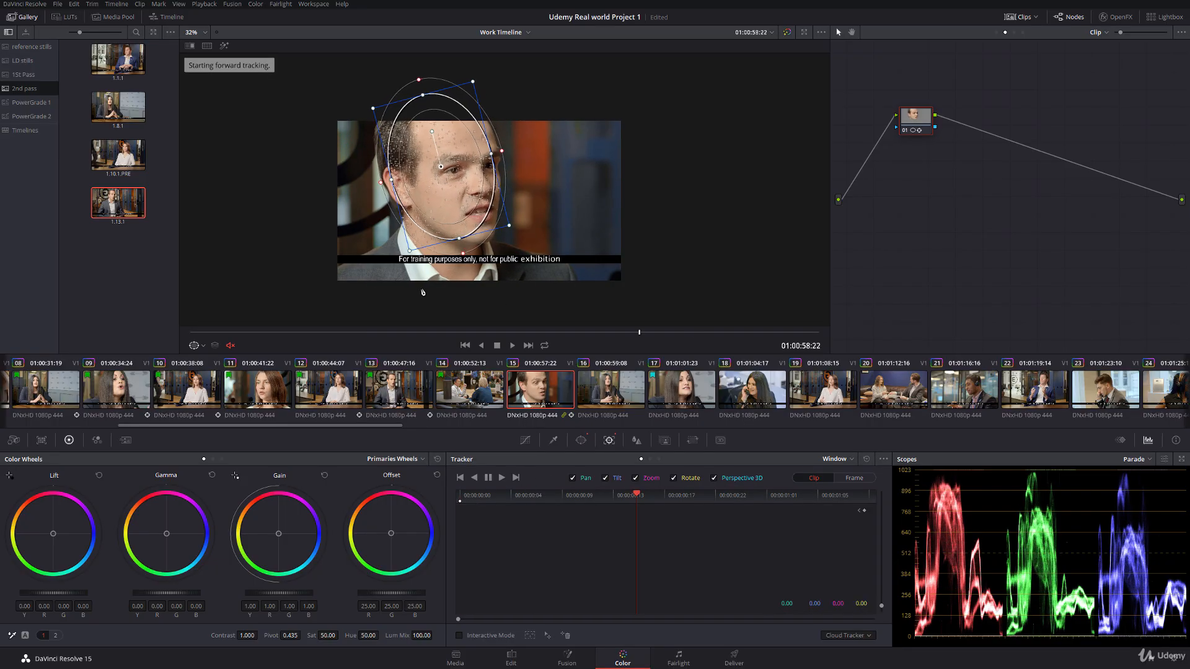
drag(442, 169, 444, 170)
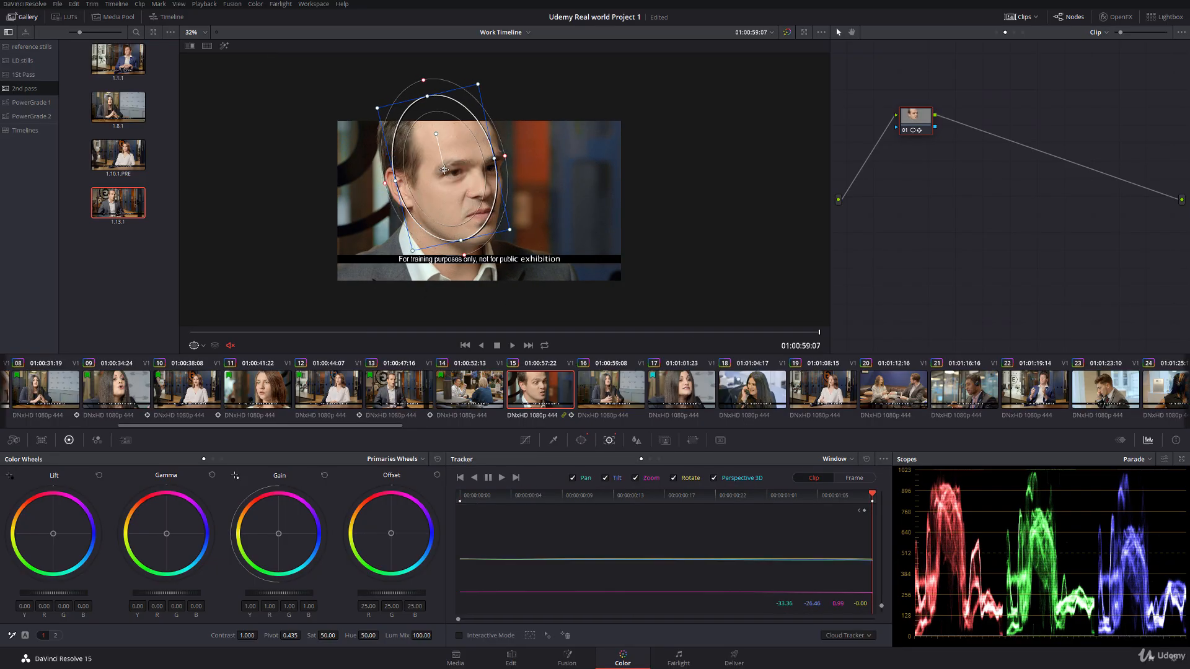
click(202, 346)
click(206, 358)
scroll(328, 219, up, 4)
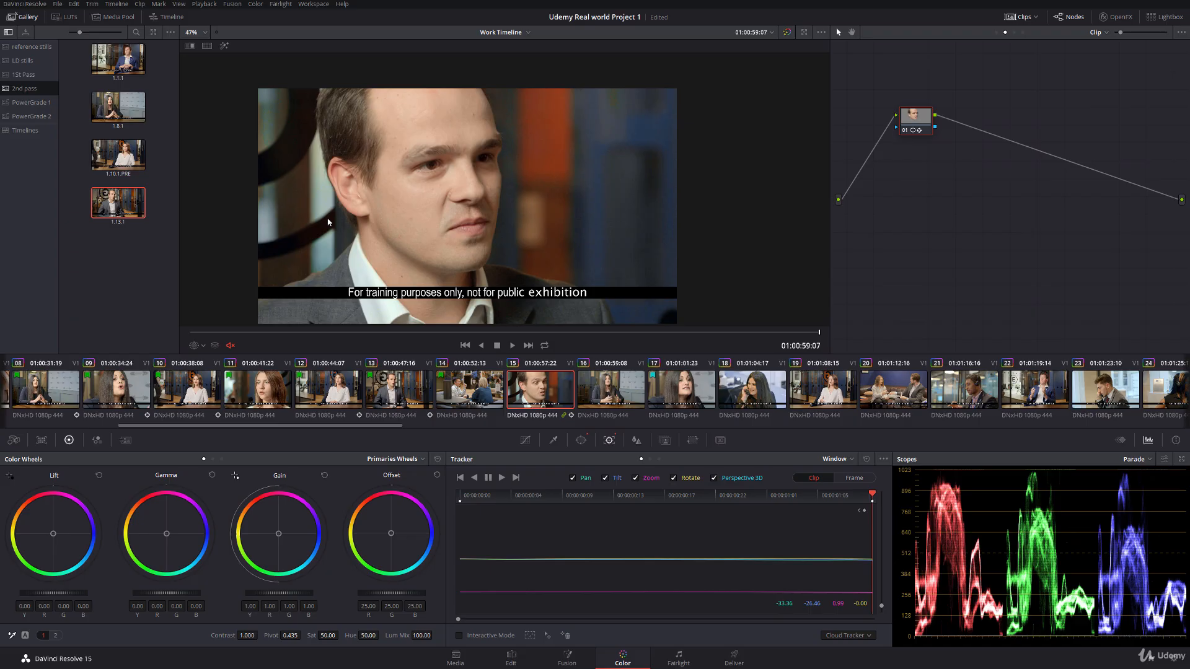
Step: Wipe clip 15 against the clip 13 still and set the face to lift -0.02, gamma -0.02, gain 1.12 and saturation 43.00
double_click(109, 206)
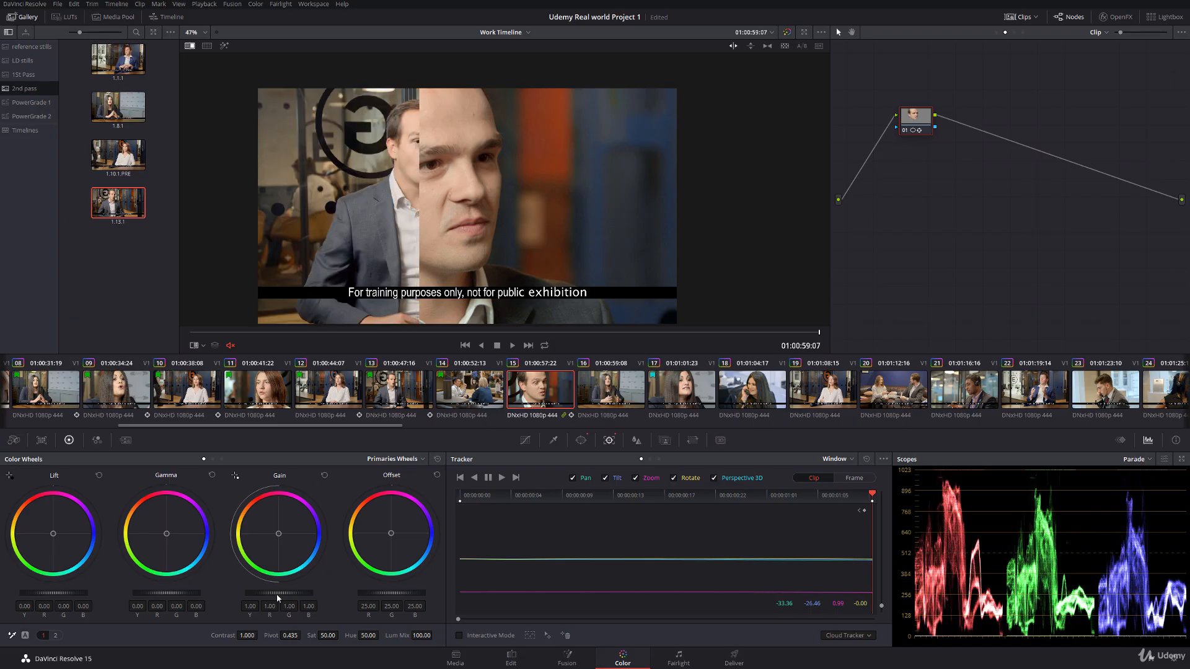
drag(279, 593, 301, 593)
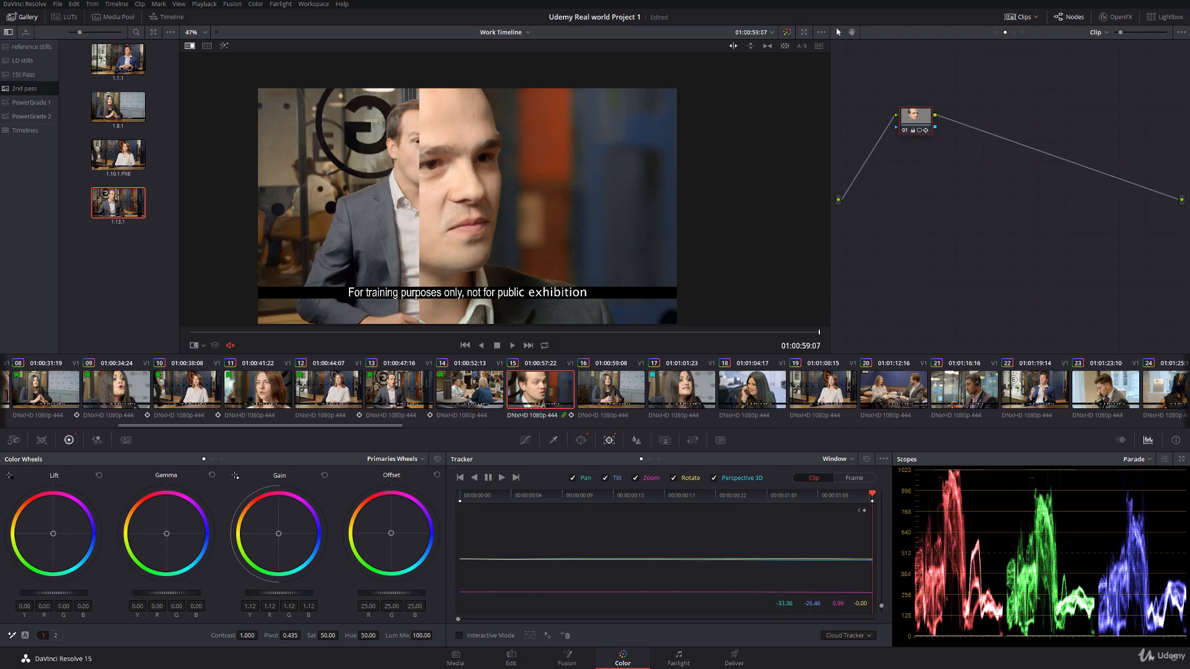
drag(166, 593, 161, 593)
drag(64, 593, 59, 593)
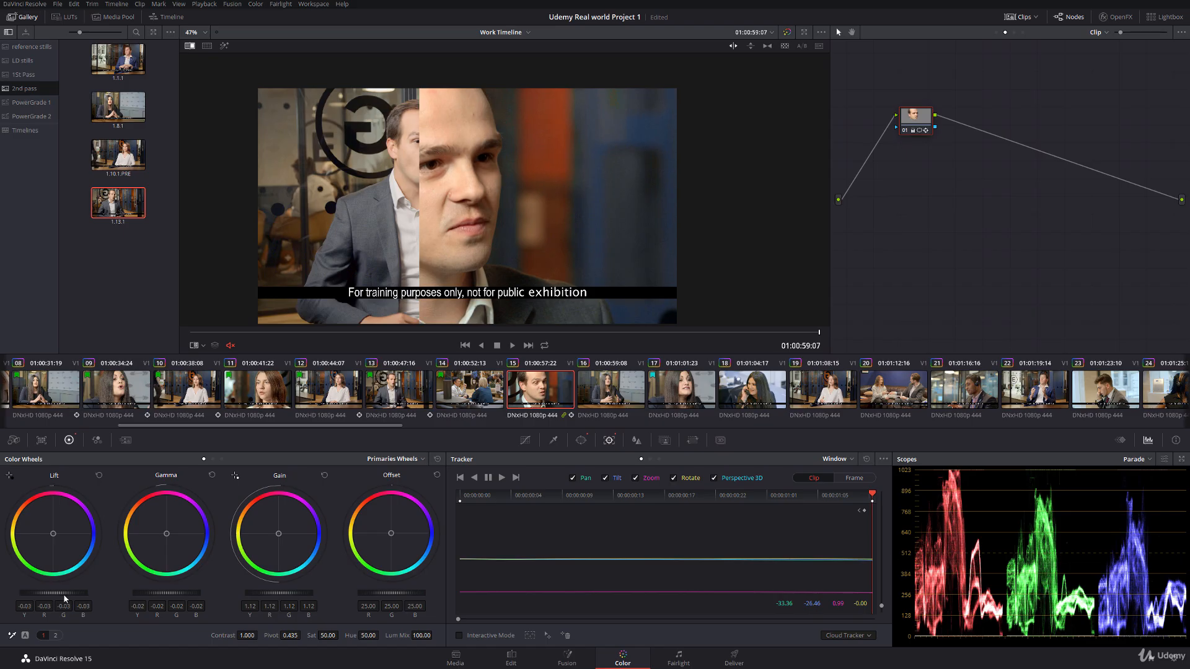
drag(328, 635, 253, 626)
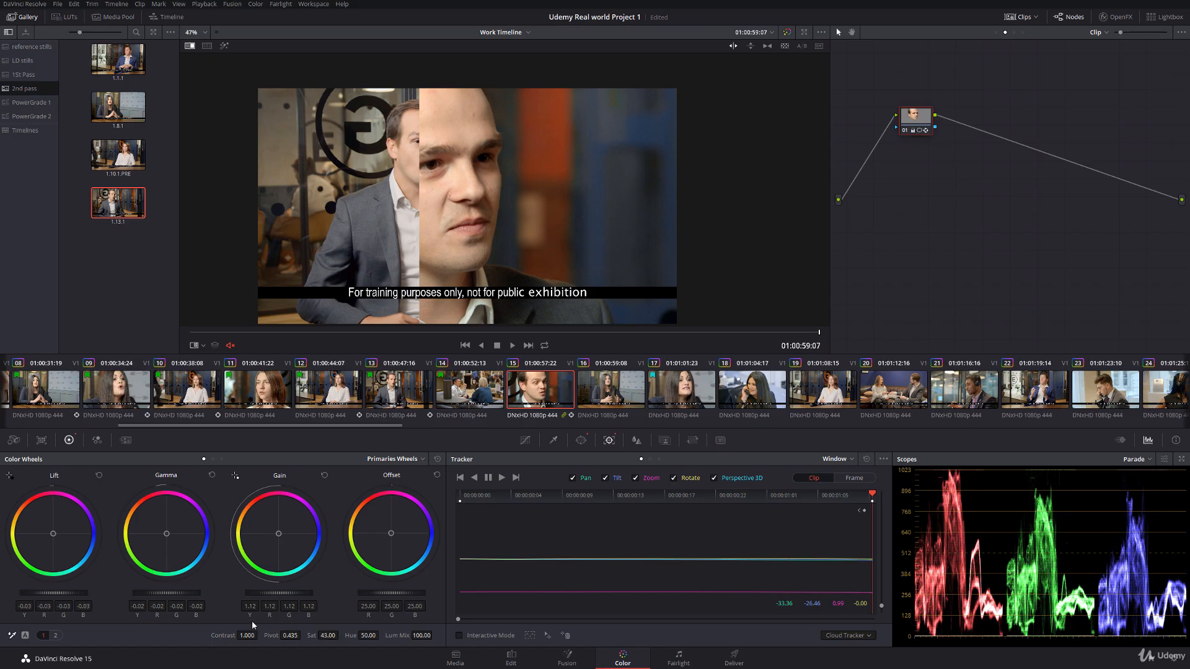
drag(58, 594, 64, 594)
Step: Move the wipe to check the skin match, set the face saturation to 45.80, and turn the wipe off
drag(421, 235, 333, 239)
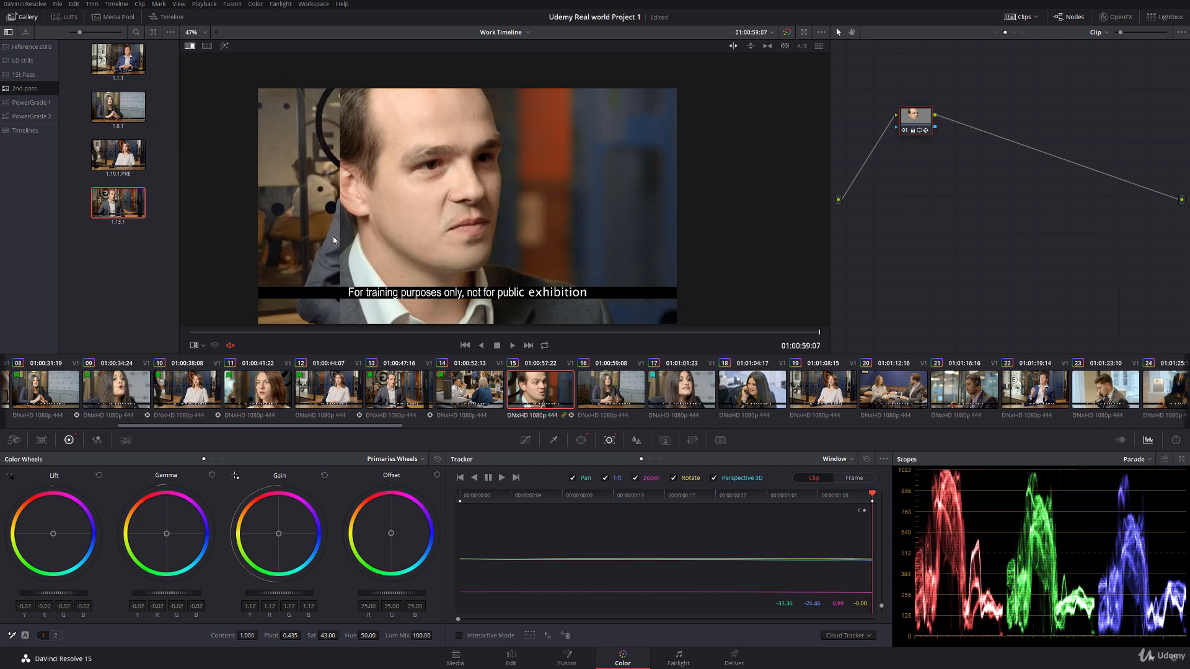
drag(329, 635, 337, 635)
drag(284, 198, 402, 172)
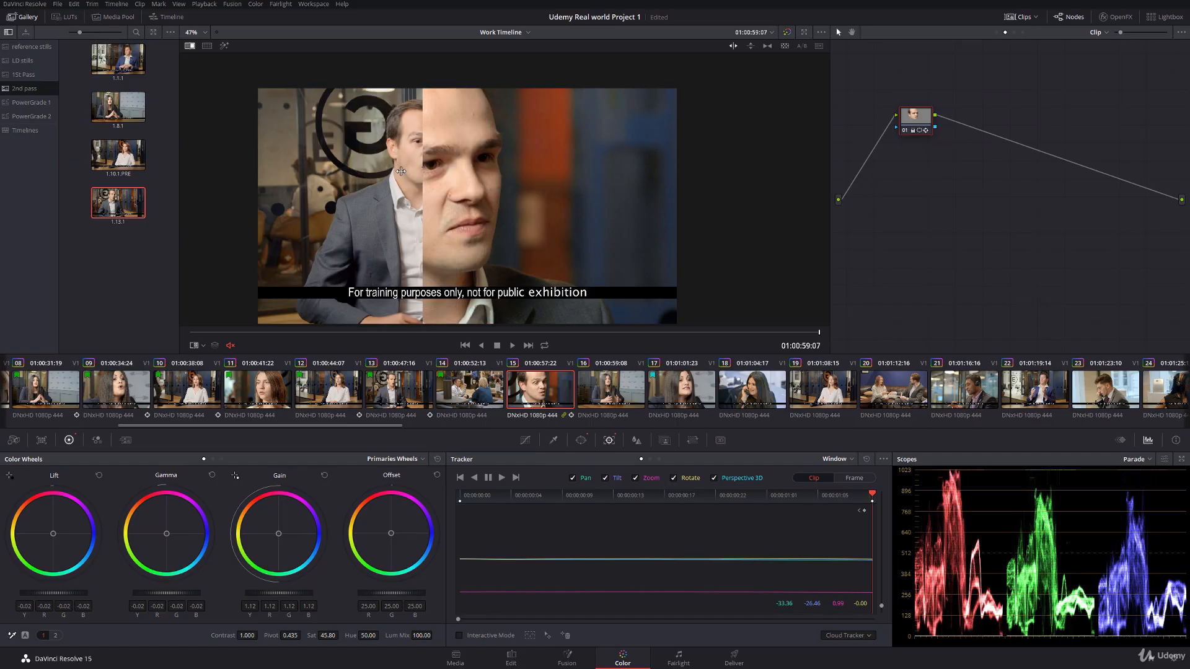
right_click(407, 166)
click(433, 226)
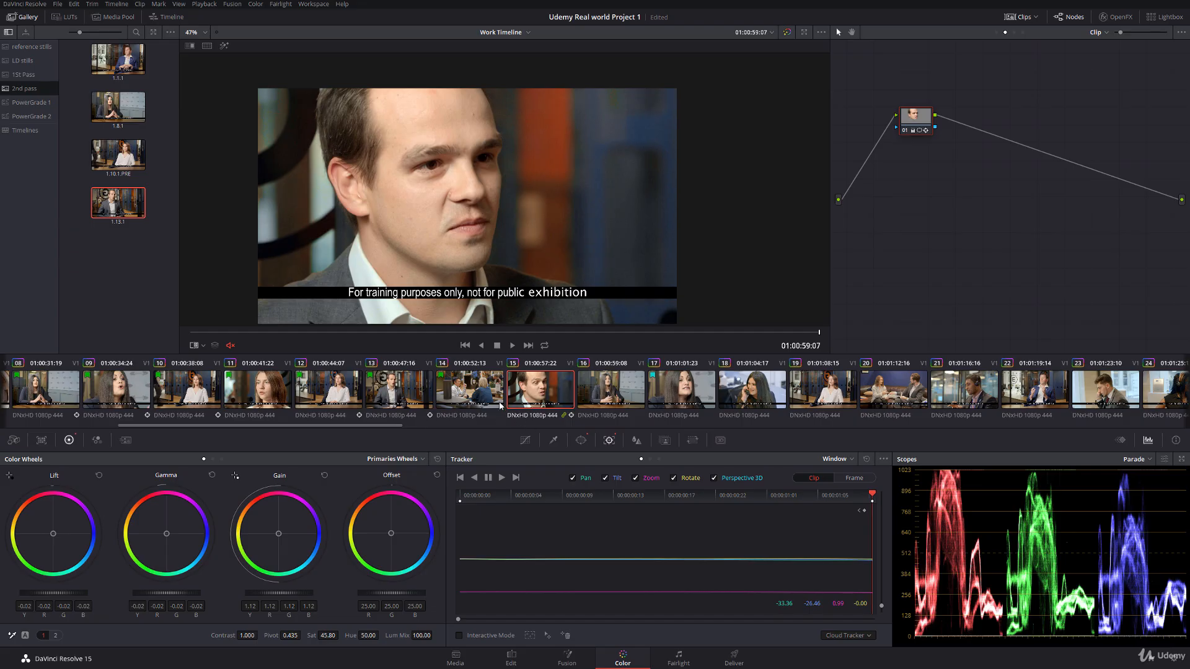
Step: Compare clip 15 with clip 13 by switching between them, and flag clip 15 green
click(406, 395)
click(537, 388)
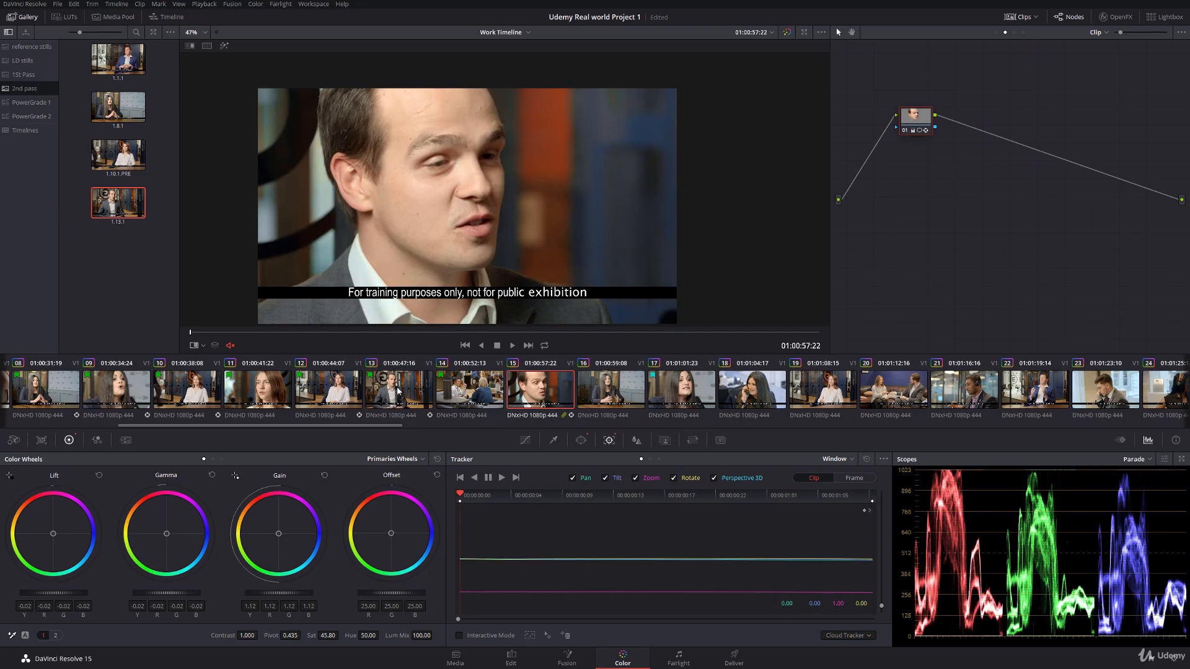
click(399, 392)
click(532, 386)
right_click(554, 379)
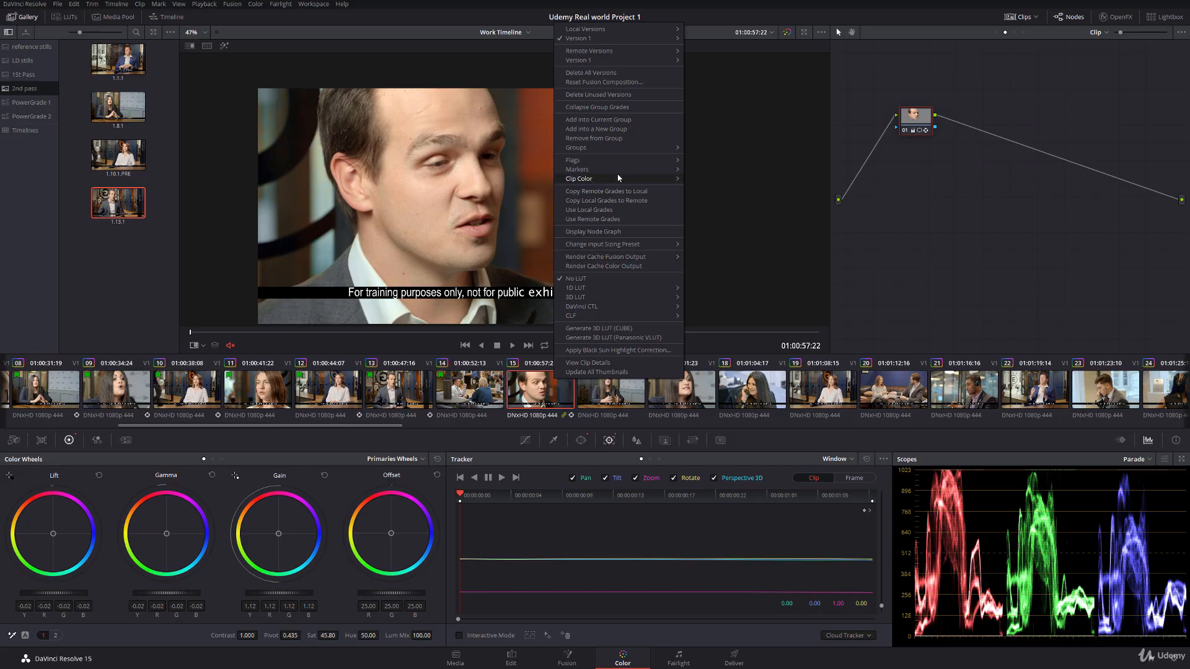
mouse_move(618, 178)
click(717, 196)
Step: Copy clip 08's grade to clip 16, display its power window, and move the window over the woman's face
key(Down)
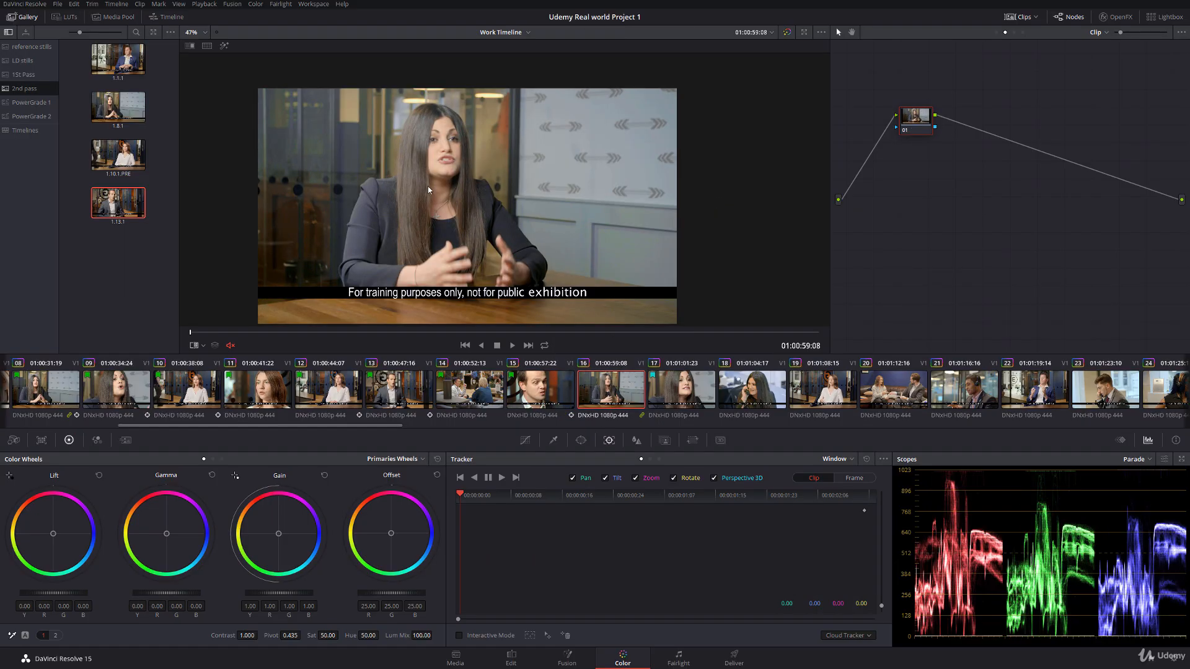
middle_click(34, 394)
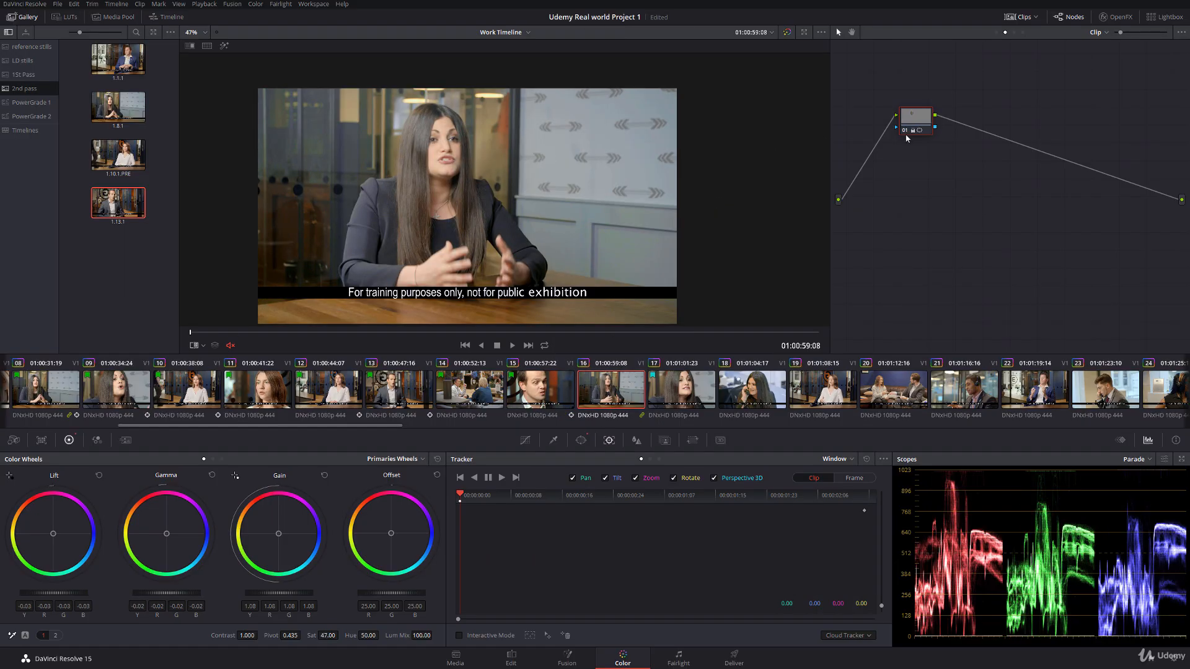
click(203, 346)
click(214, 385)
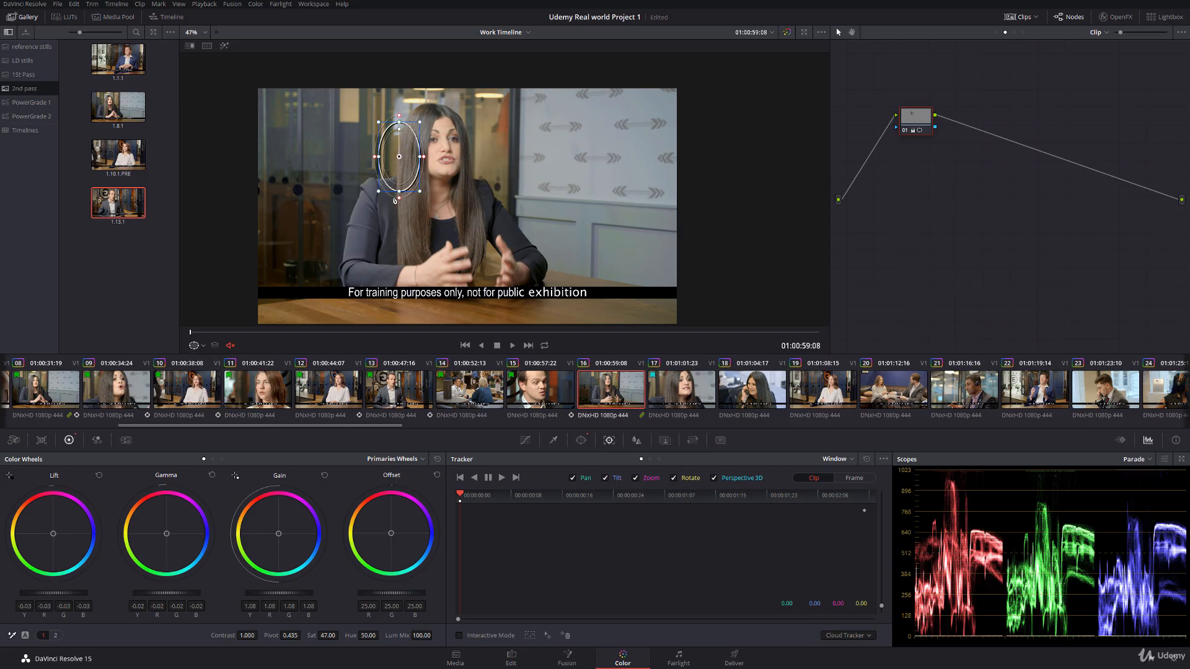
drag(404, 160, 446, 116)
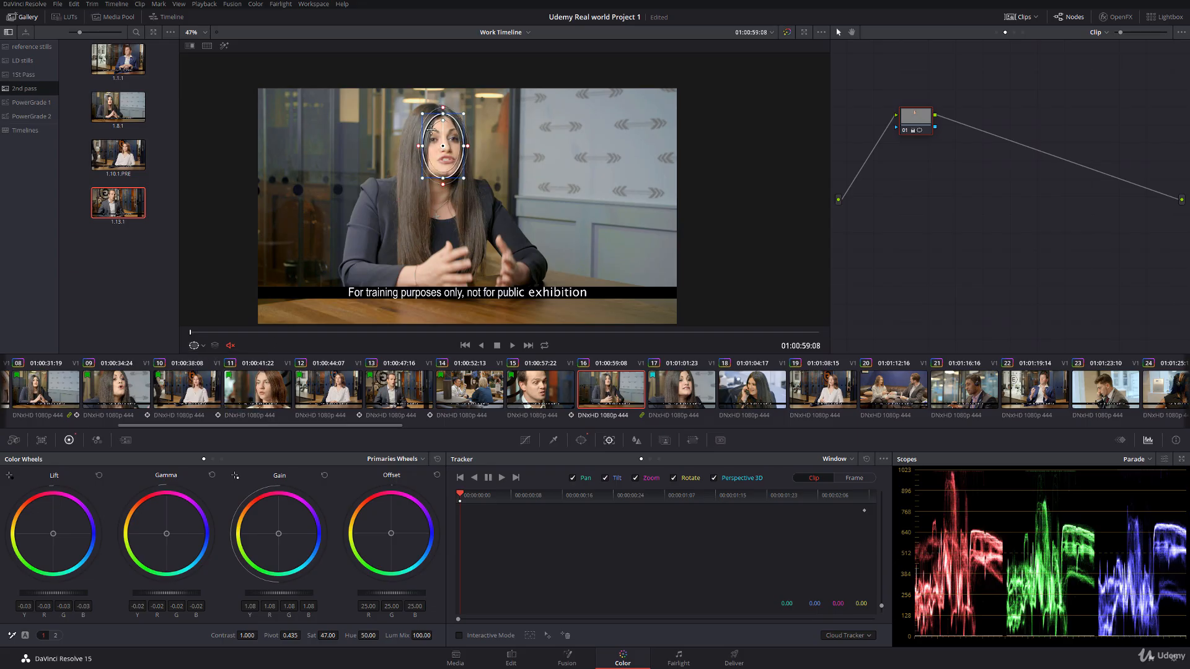
Step: Hide the power window outline and track the woman's face window forward through clip 16
scroll(424, 146, up, 4)
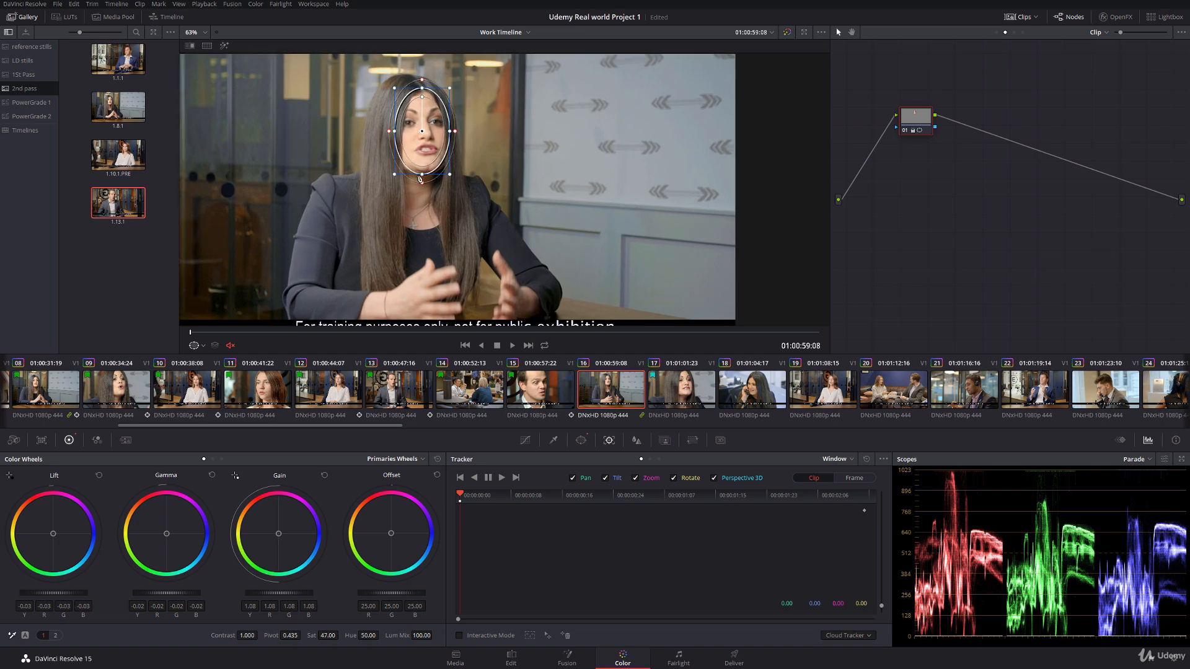
click(195, 346)
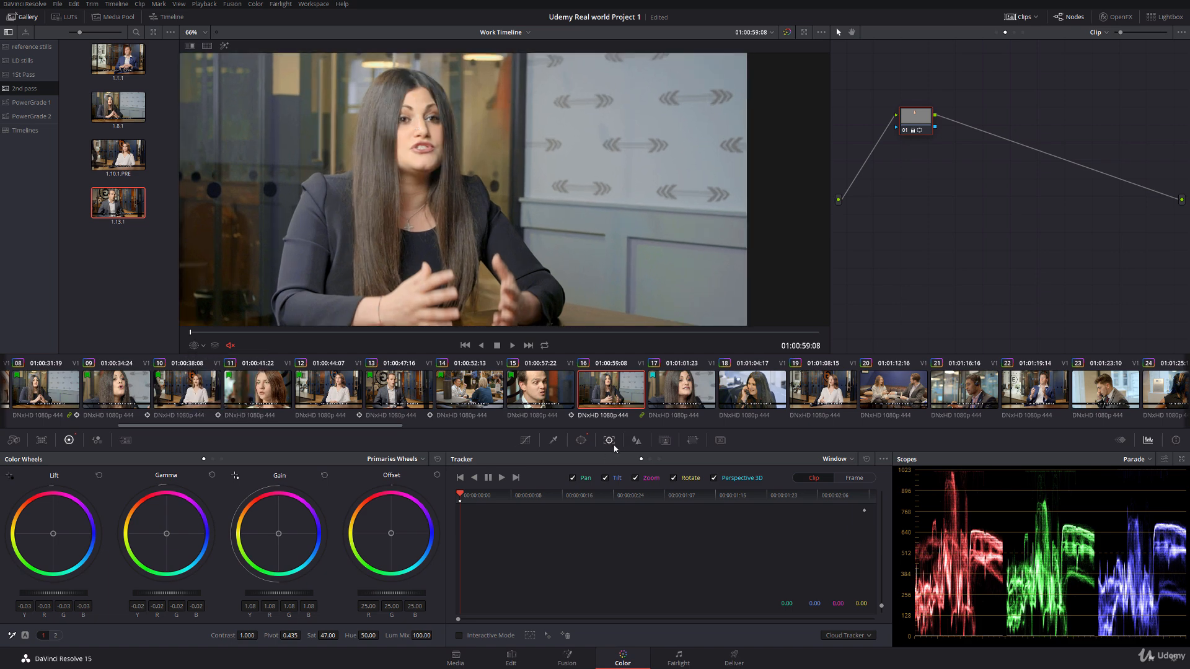
click(501, 478)
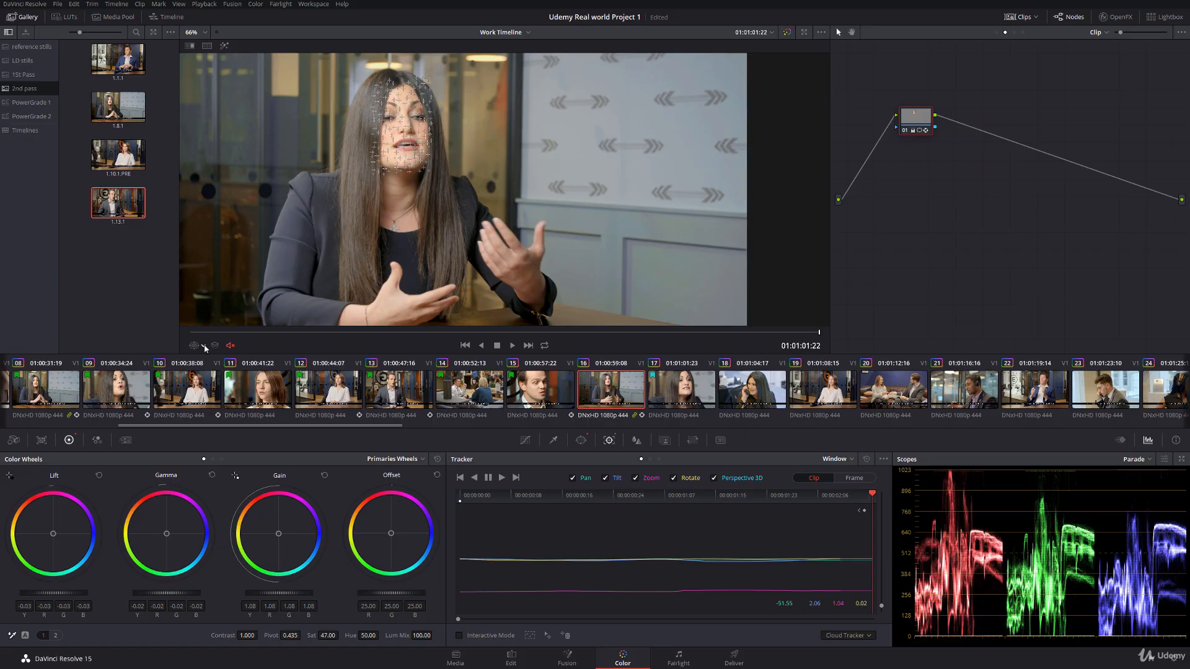
Step: Display the face window on node 05 of clip 17, rotate it to fit the woman's face, and track it forward
click(675, 393)
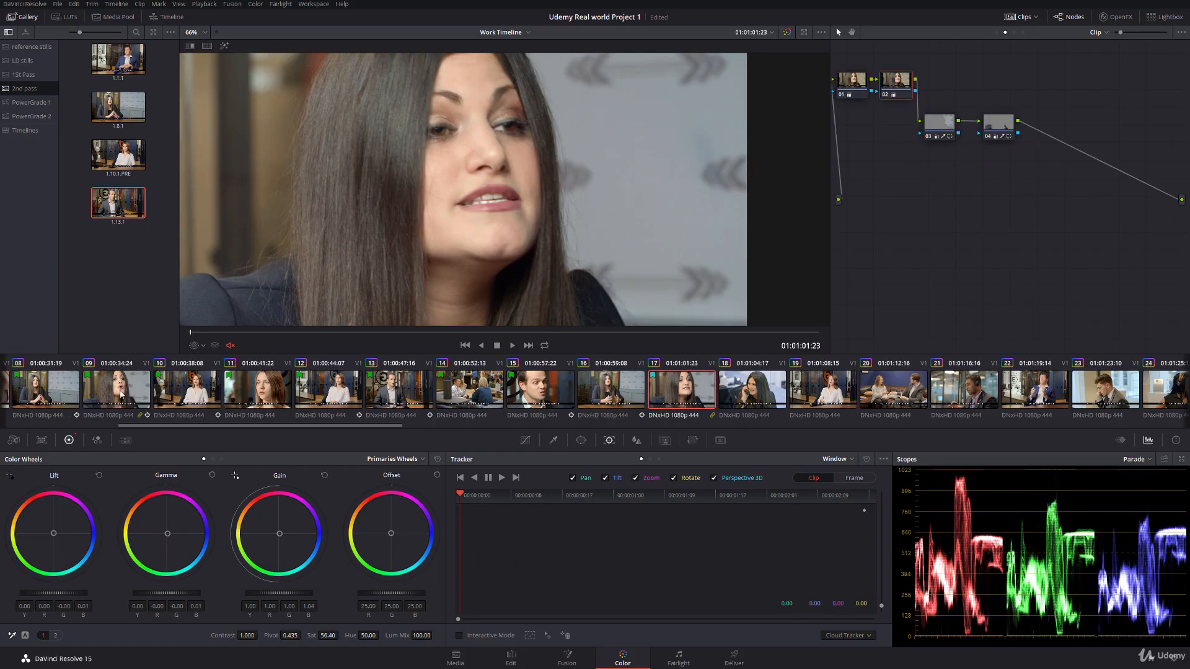
click(1047, 124)
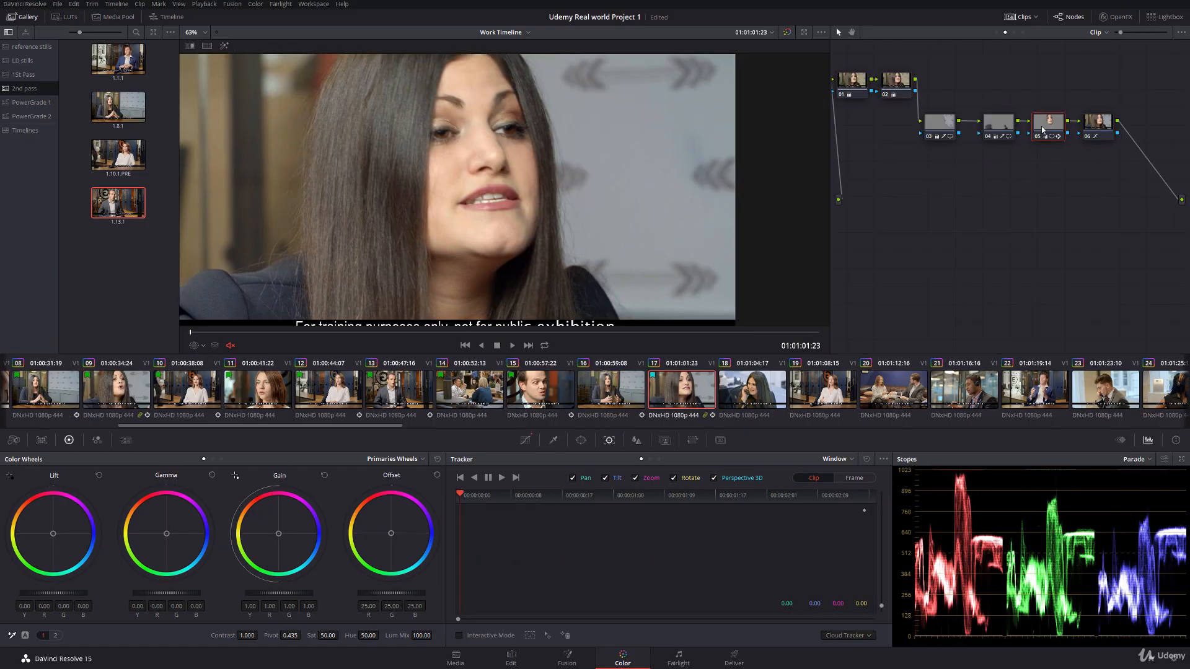
click(197, 345)
click(226, 389)
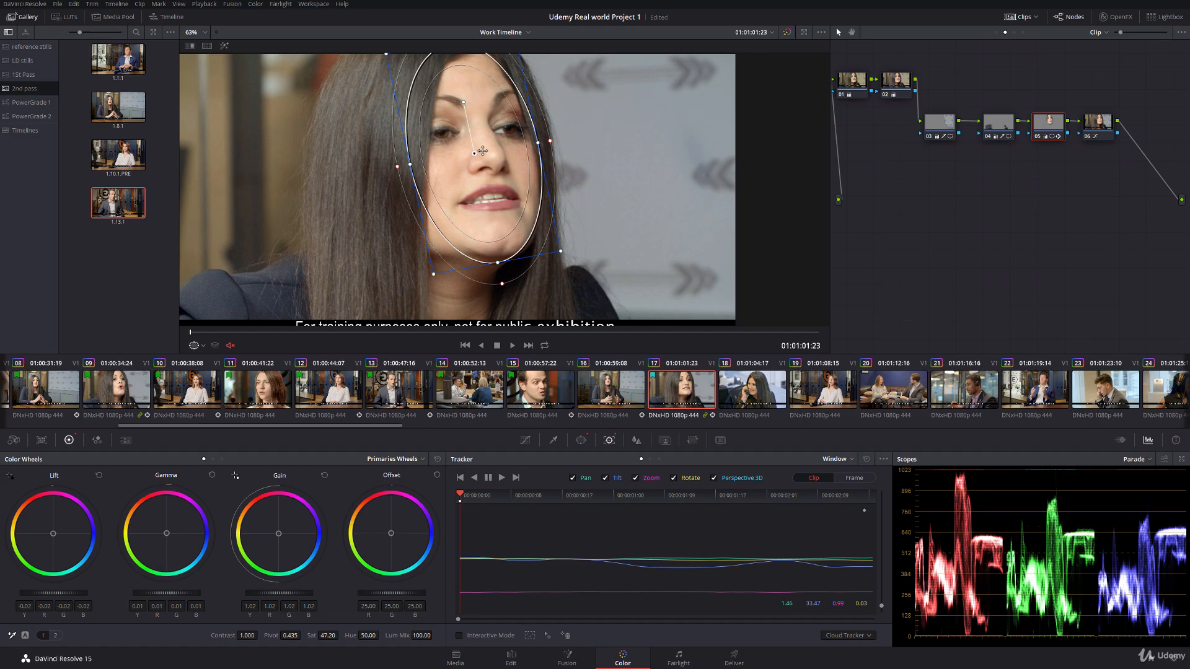
drag(475, 150, 454, 201)
drag(446, 152, 446, 152)
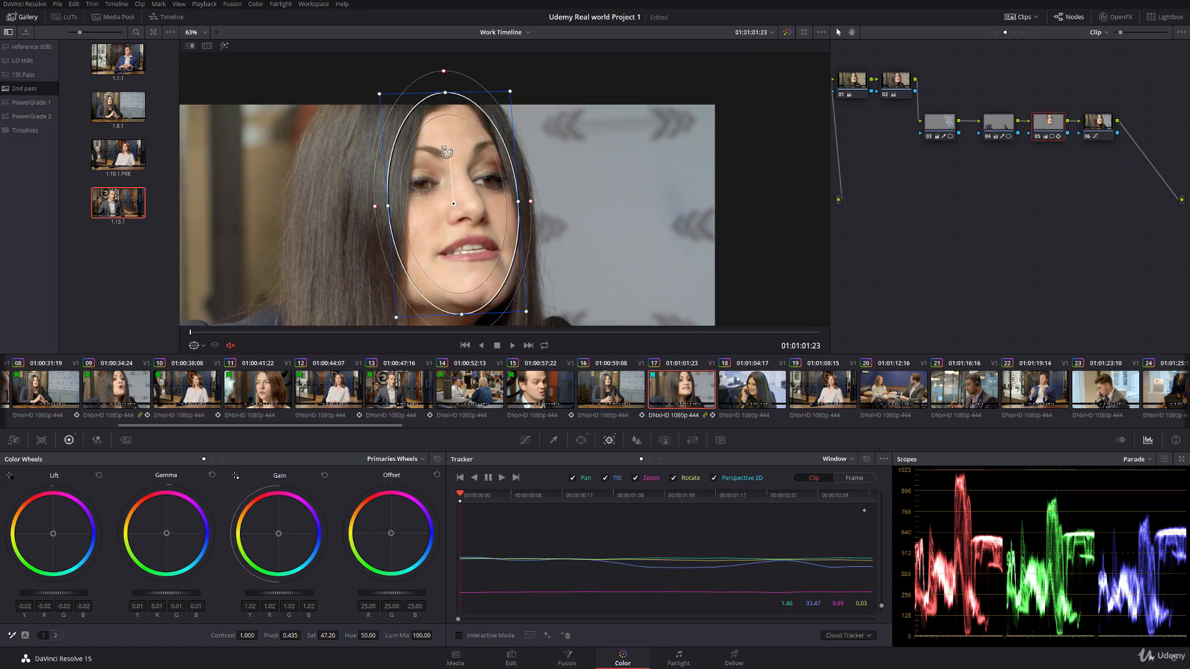
click(502, 479)
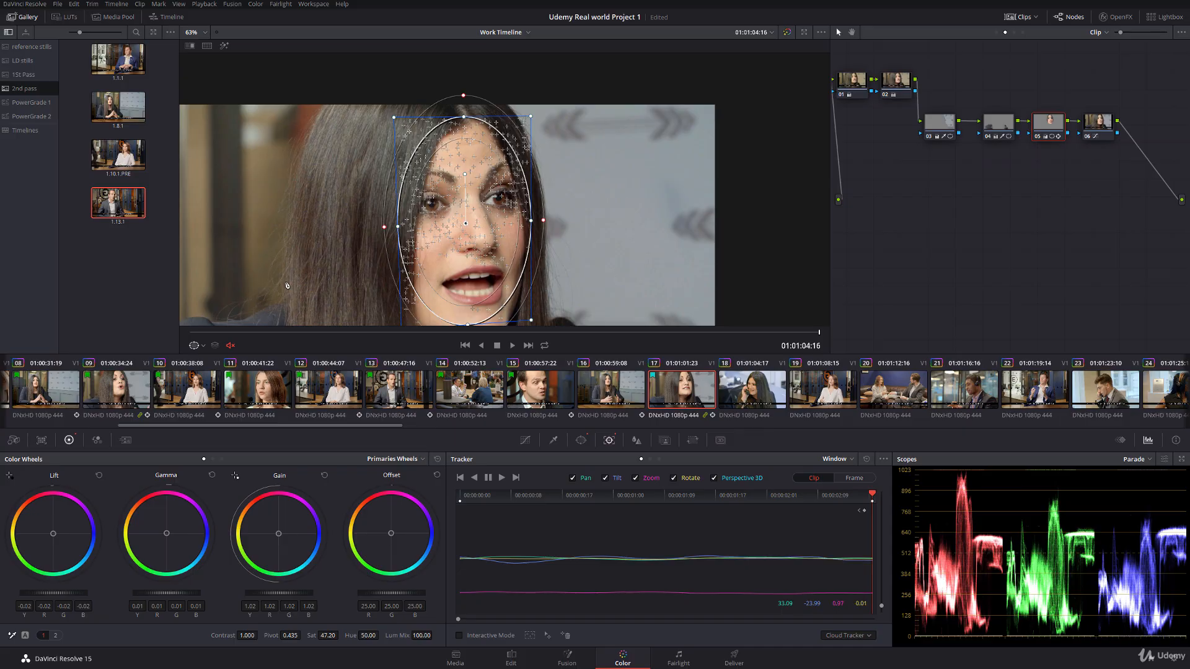
Step: Show the keyframes for node 03 of clip 17 and check the background window's mask through the clip with Highlight
click(947, 128)
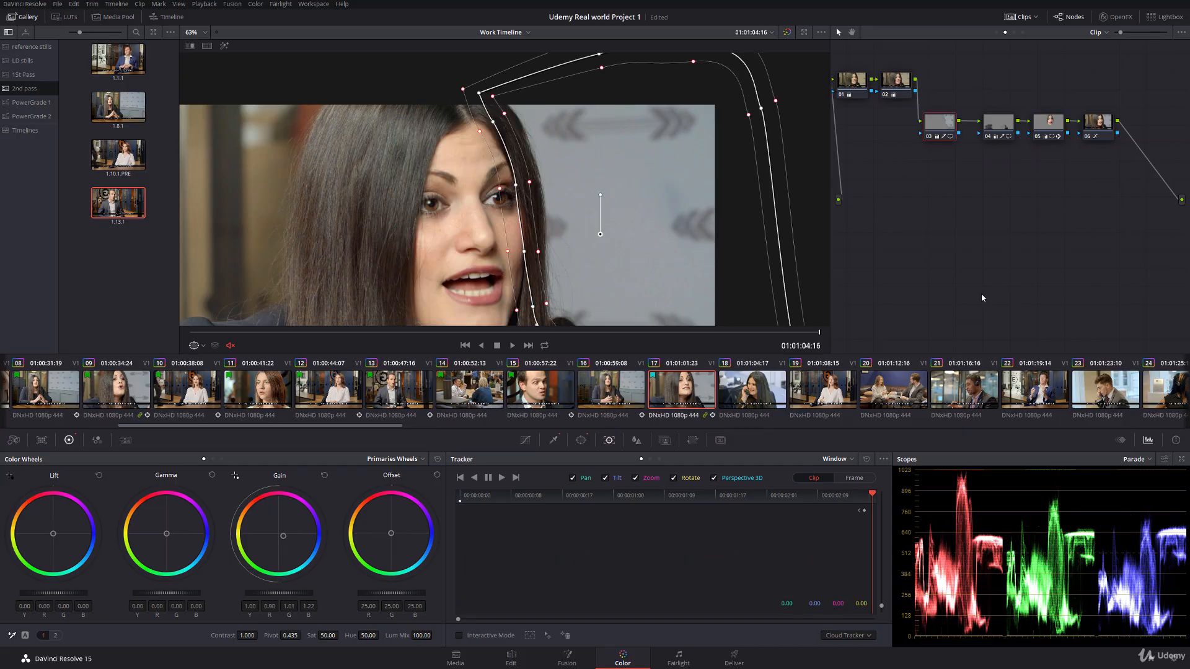
click(1122, 441)
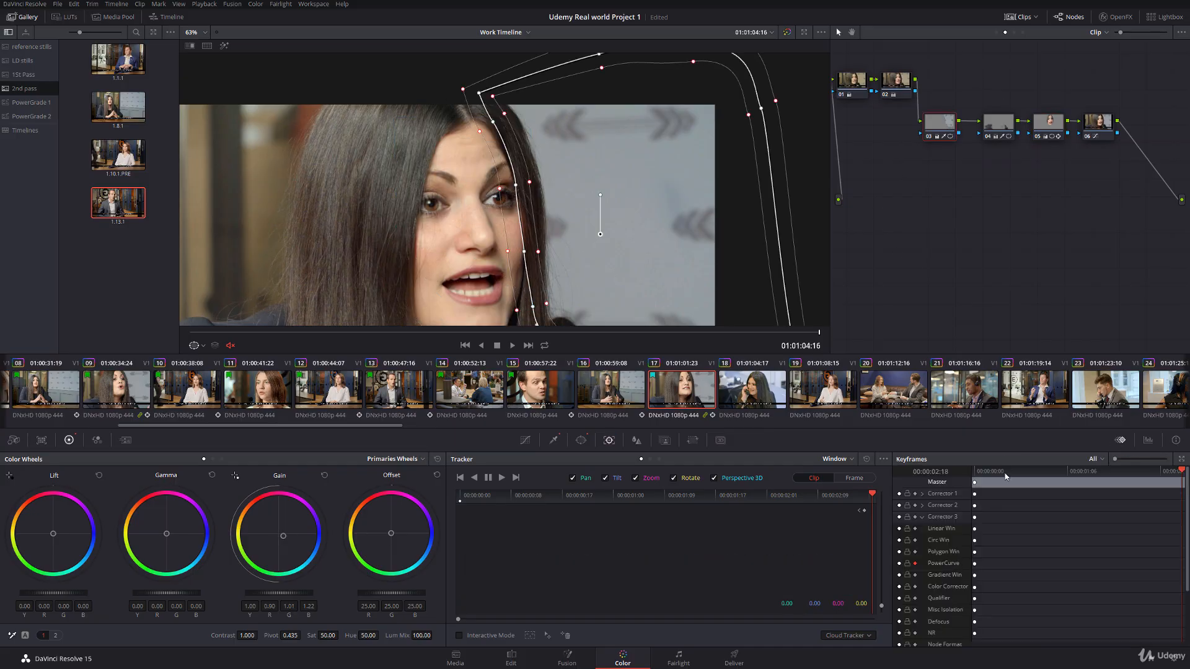
drag(1006, 473, 971, 476)
drag(495, 155, 492, 126)
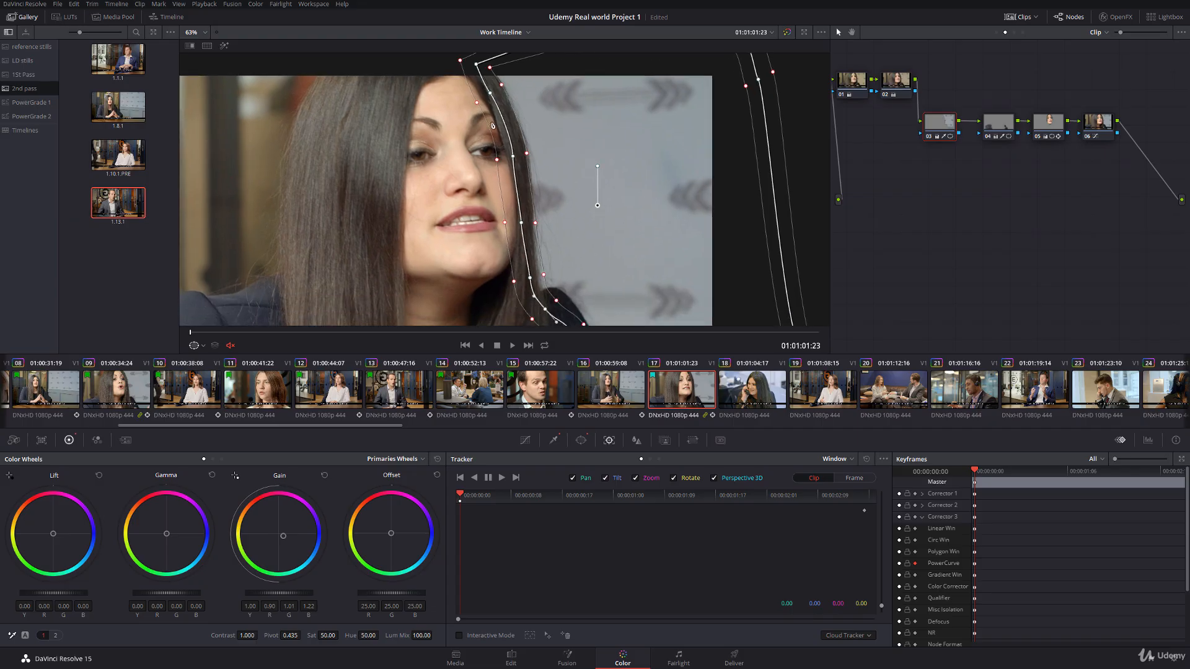
drag(434, 334, 300, 332)
key(space)
click(224, 47)
click(224, 47)
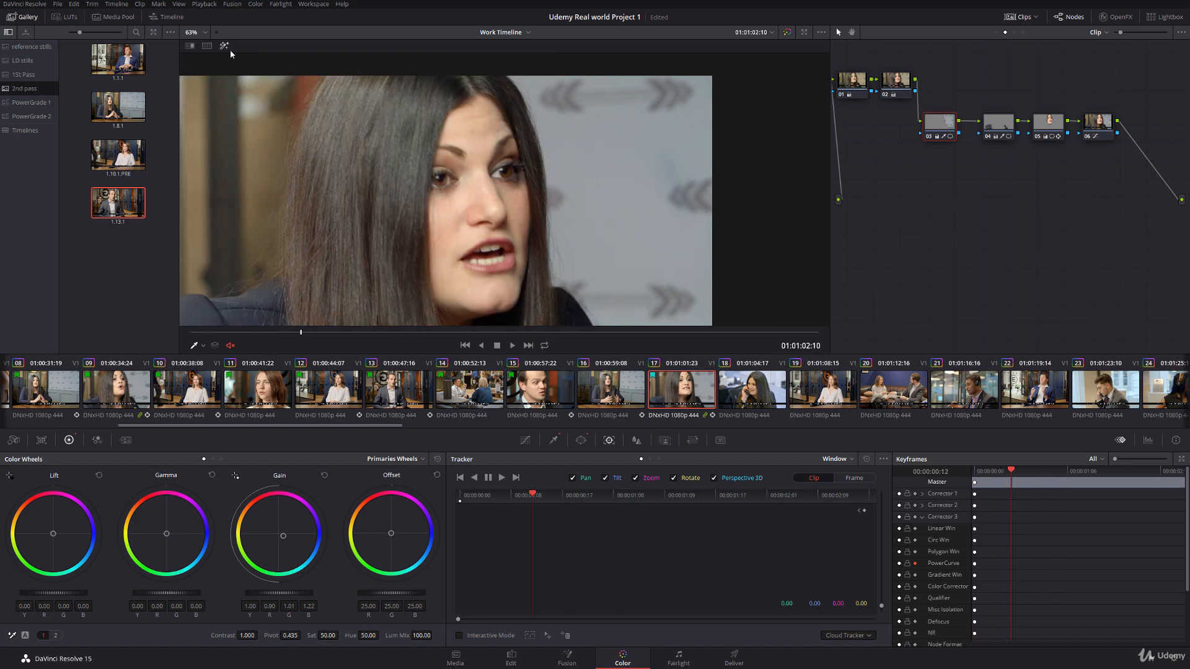
Step: Display node 03's power window and move its curve points outward to follow the woman's hair edge at 01:01:02:10
scroll(487, 137, up, 1)
click(203, 346)
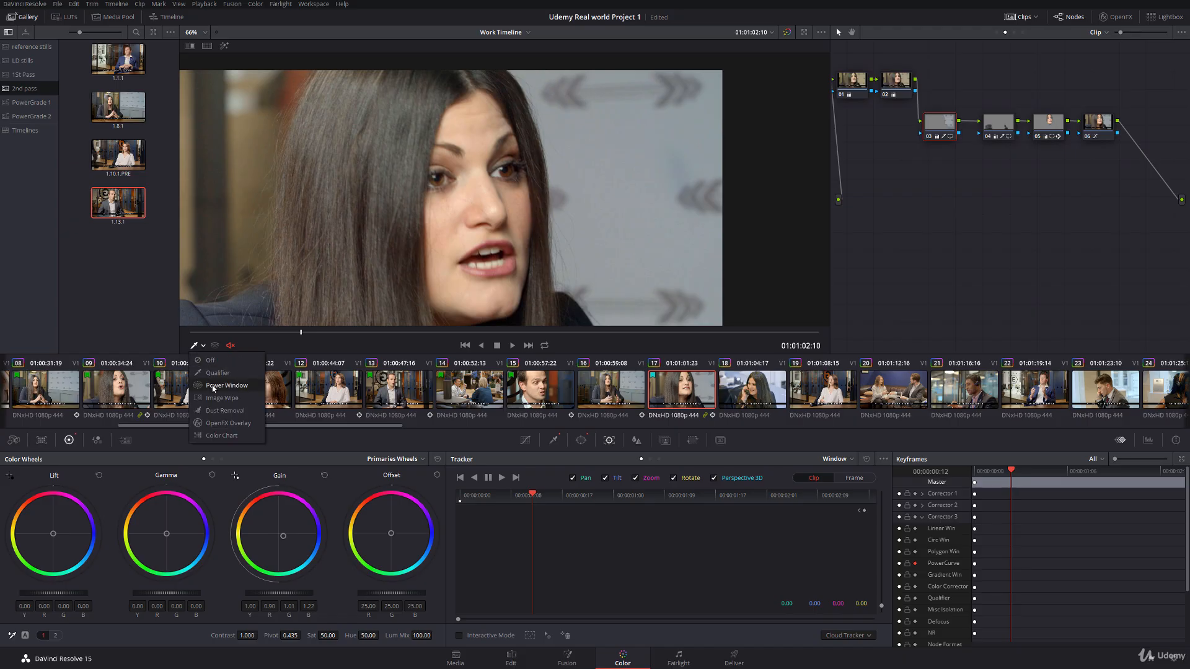
click(232, 390)
drag(490, 88, 502, 86)
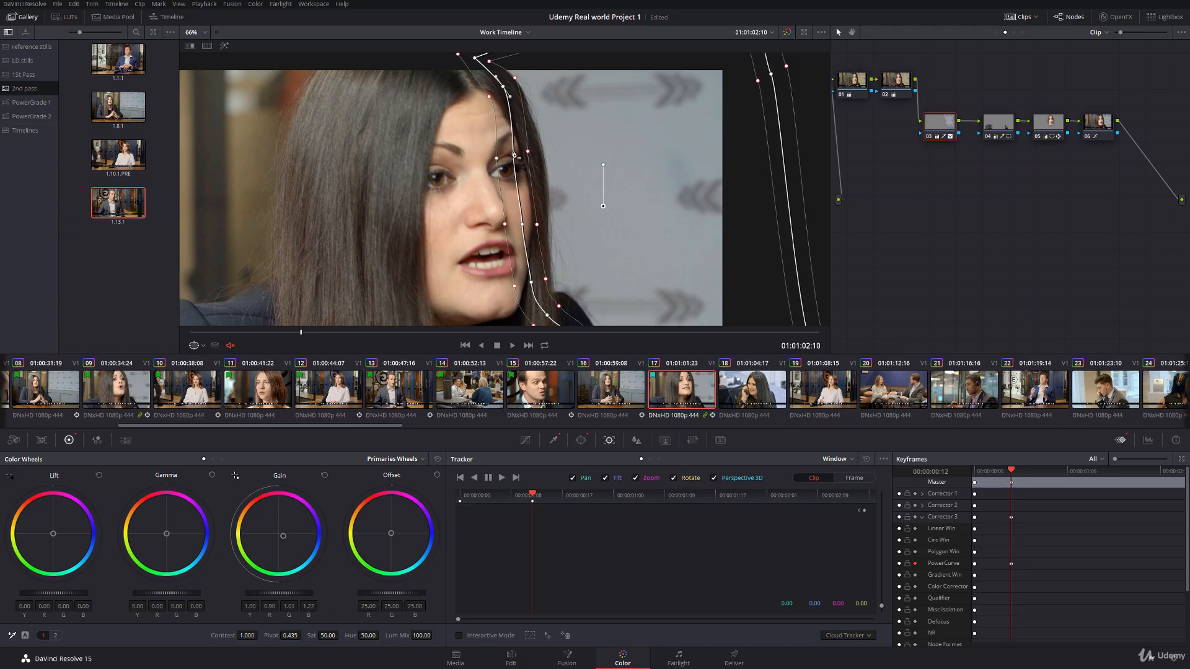
drag(513, 155, 530, 149)
drag(522, 226, 536, 224)
Step: Refit two curve points of node 03's window to the woman's hair edge at clip 17's first frame
drag(302, 334, 131, 334)
drag(532, 152, 521, 148)
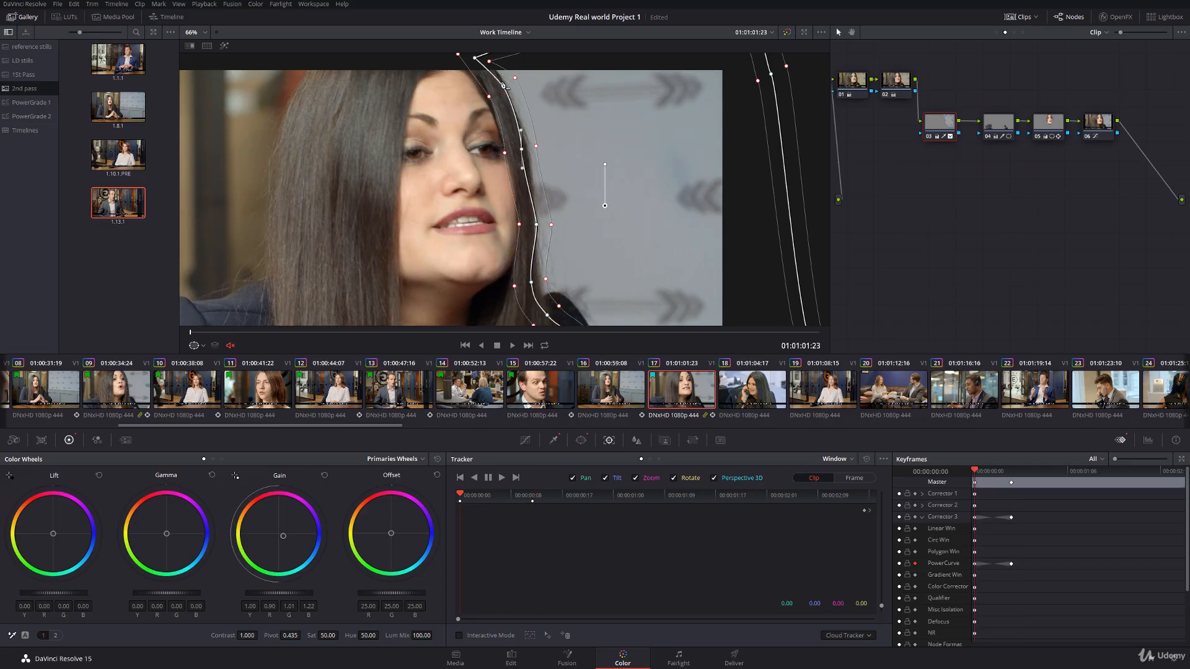
drag(536, 225, 530, 229)
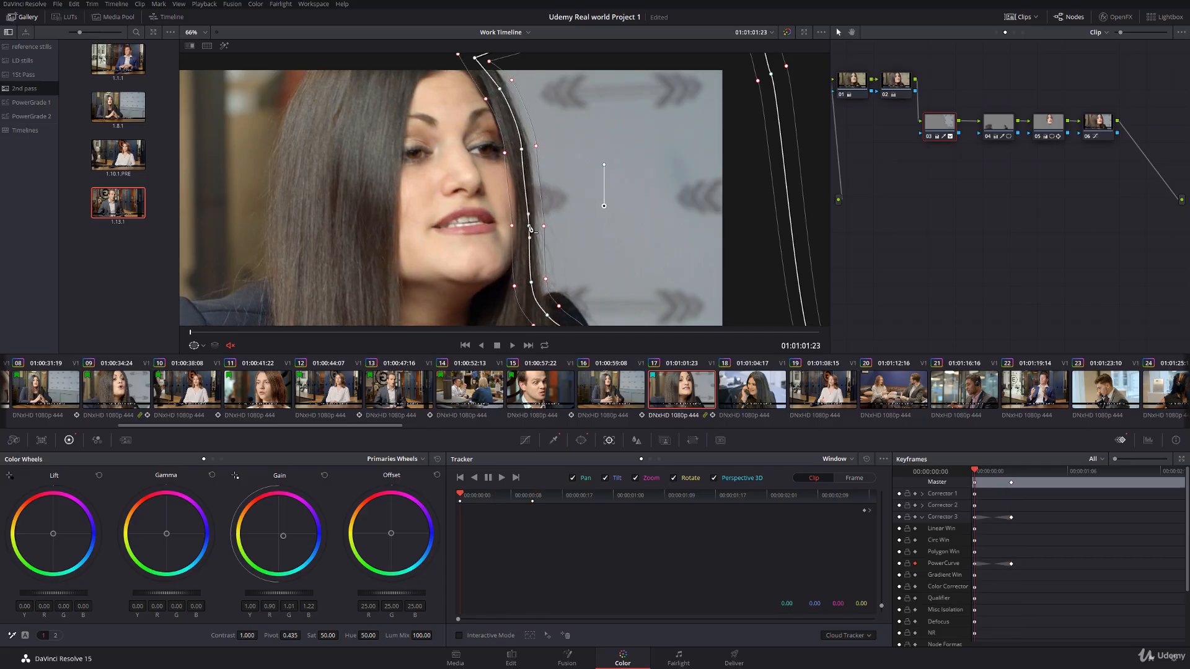
Step: Play clip 17 through, hide the window outline, and review the clip looped in full screen
key(space)
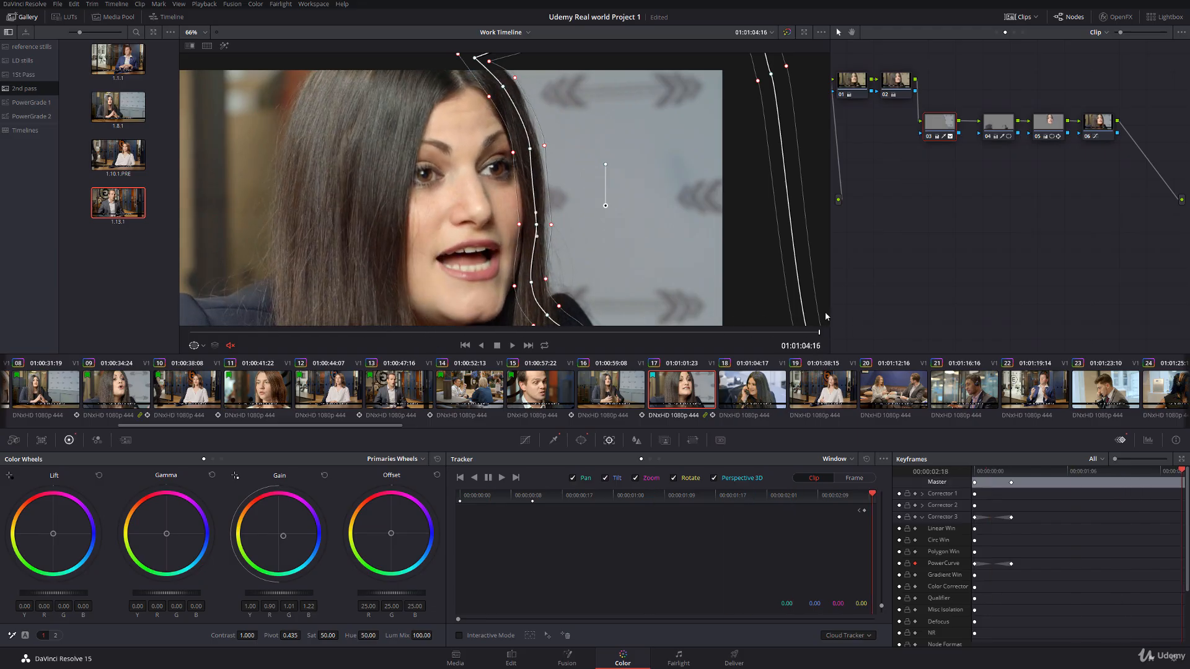
click(199, 346)
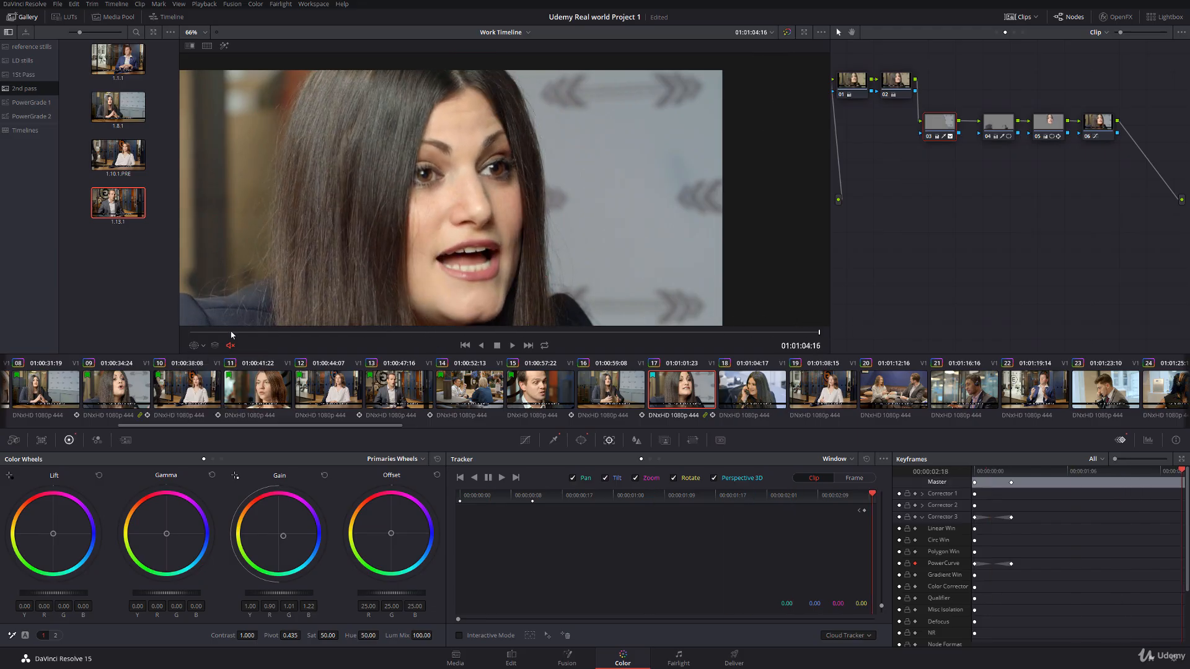
click(545, 346)
key(ctrl+f)
key(space)
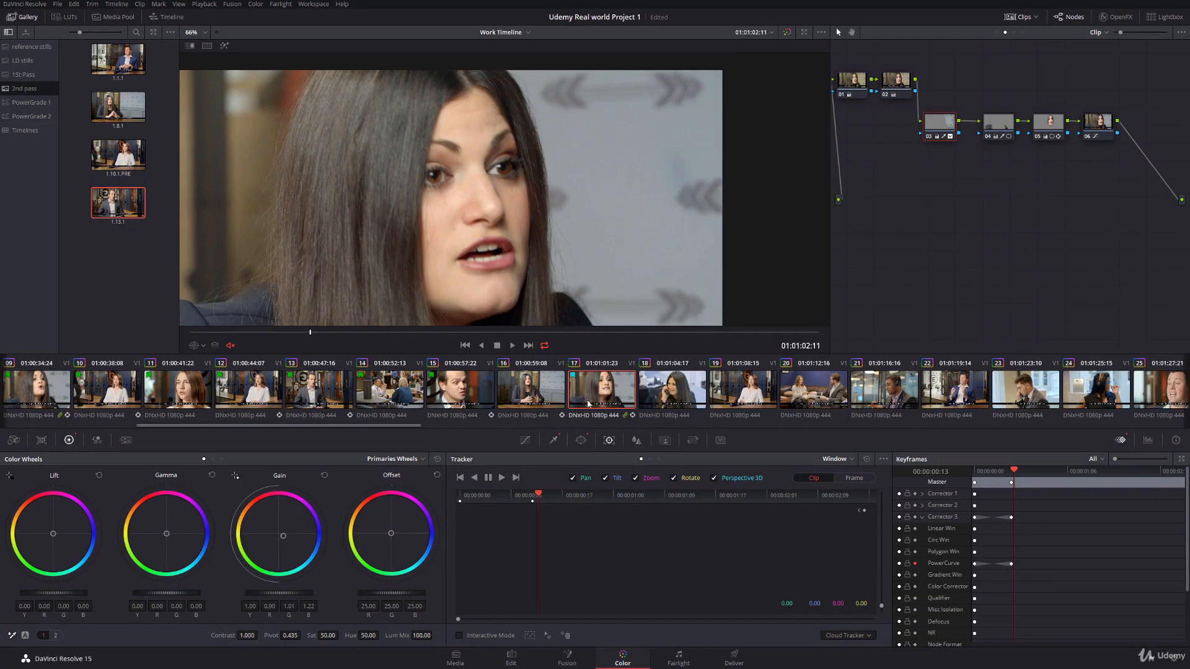
Step: Flag clip 17 green
right_click(597, 390)
click(745, 171)
click(545, 391)
right_click(605, 391)
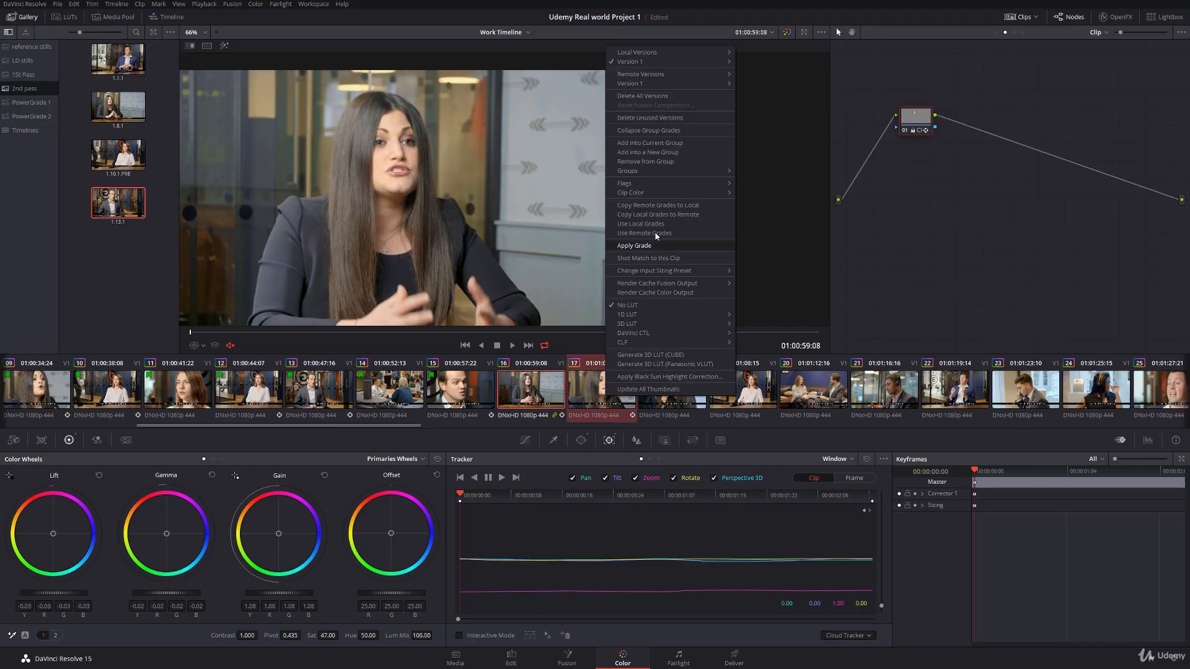
mouse_move(646, 184)
click(763, 222)
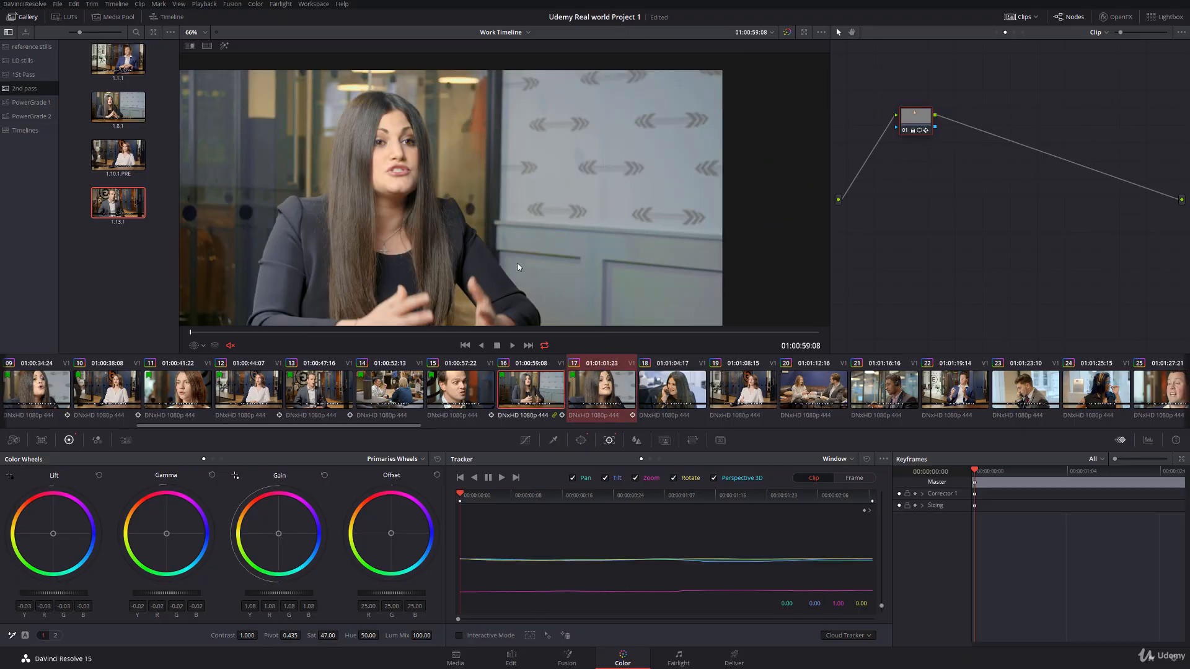
Step: Scrub through clip 16 to check its tracked face correction
click(196, 346)
click(197, 333)
drag(196, 333, 771, 330)
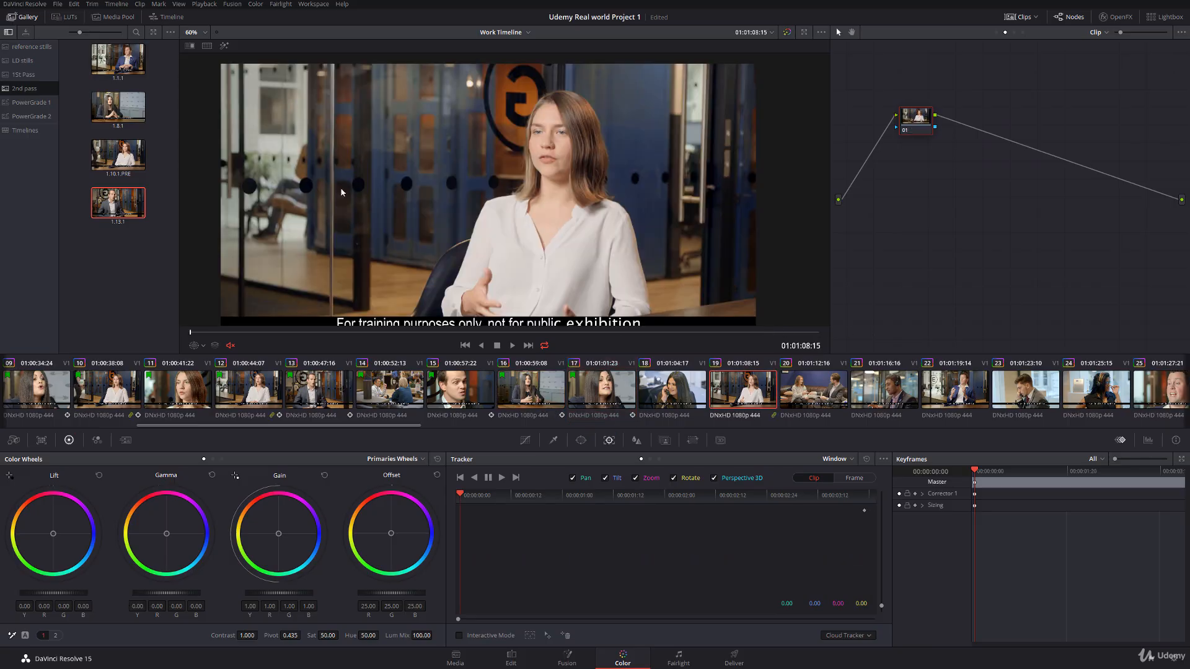
Step: Copy clip 10's grade to clip 19 and display its power window
click(204, 346)
click(248, 344)
middle_click(119, 393)
click(203, 348)
click(213, 385)
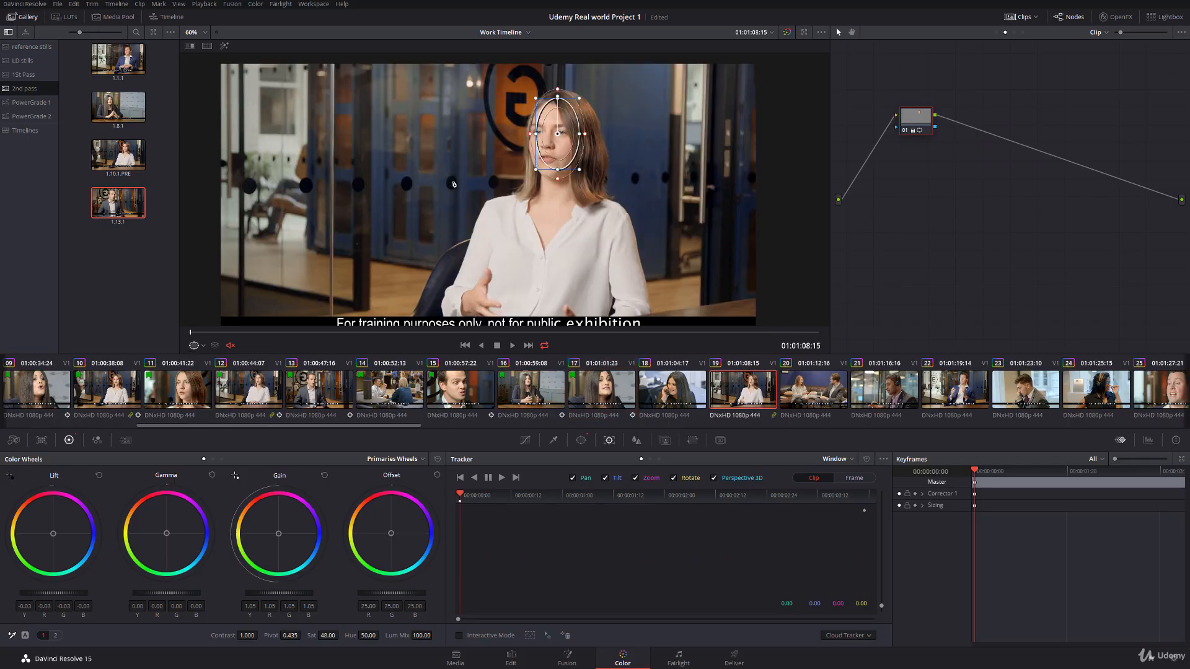
Step: Center the window on the woman's face in clip 19, track it forward, and play the clip with the outline hidden
drag(557, 136, 553, 149)
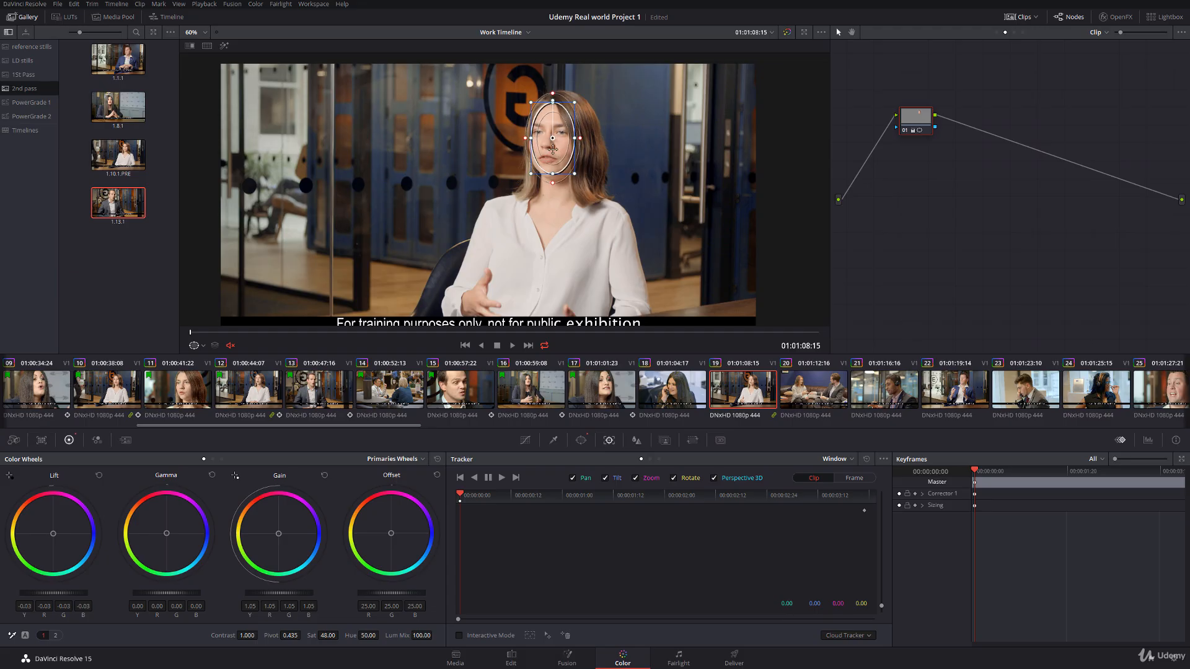
click(501, 478)
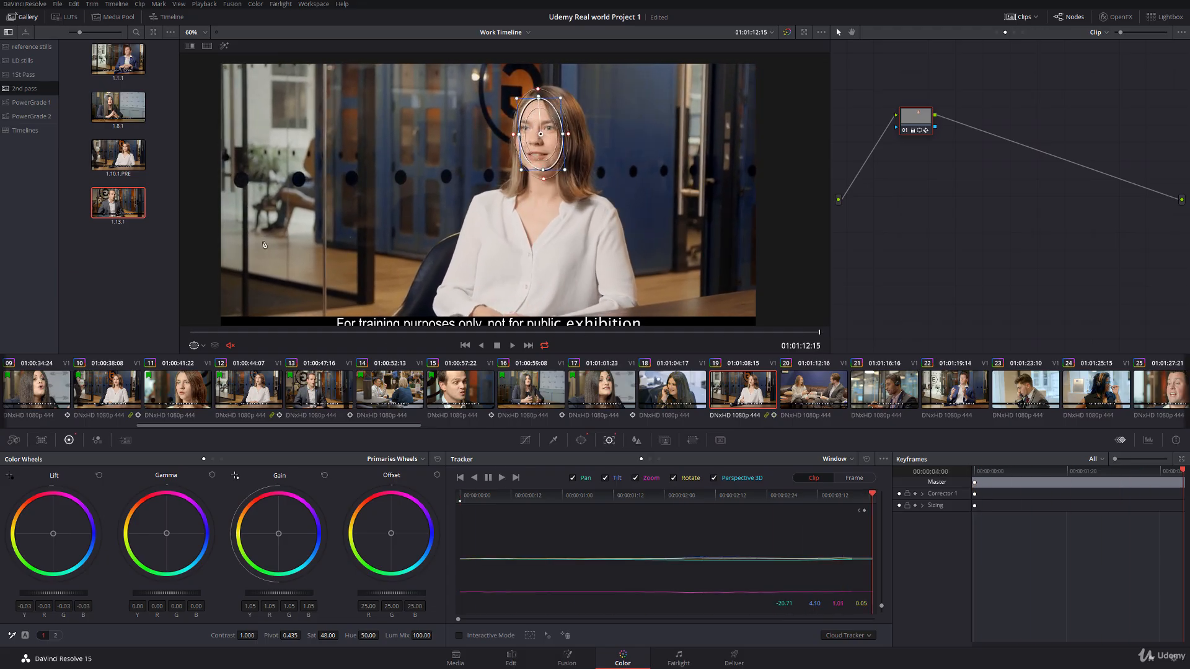
click(203, 346)
click(205, 359)
key(space)
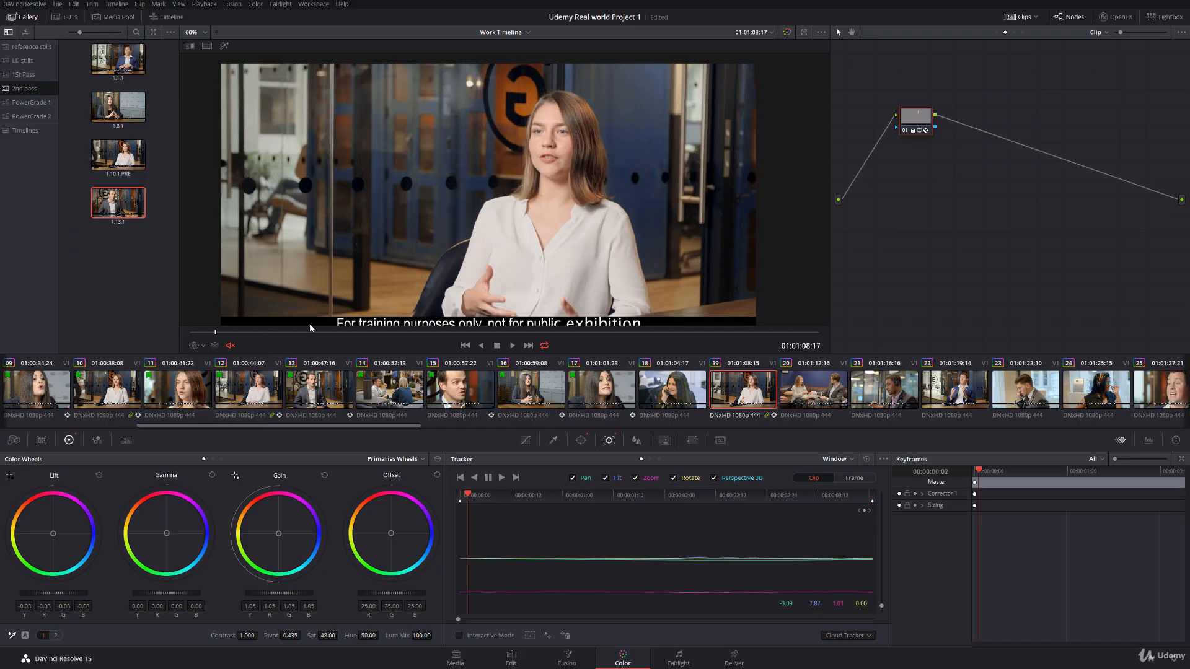
key(space)
Step: Check clip 19 against its neighbours, clips 20 and 18, flag clip 19 green, and return to clip 18
click(823, 399)
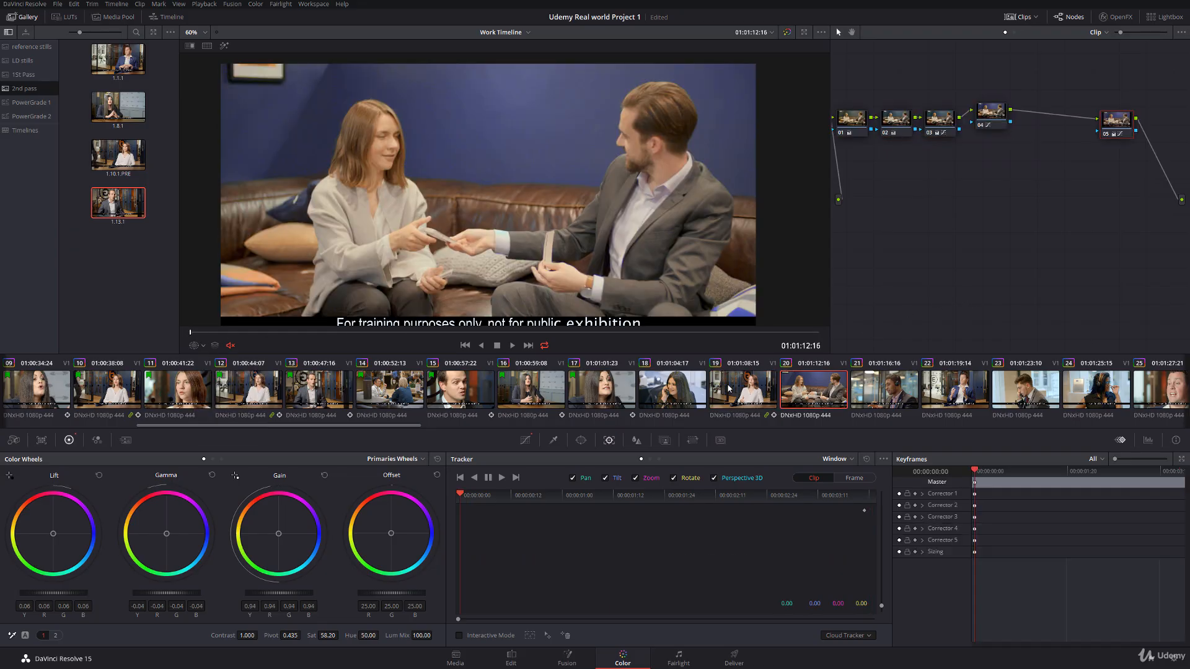
click(730, 388)
right_click(729, 388)
click(658, 395)
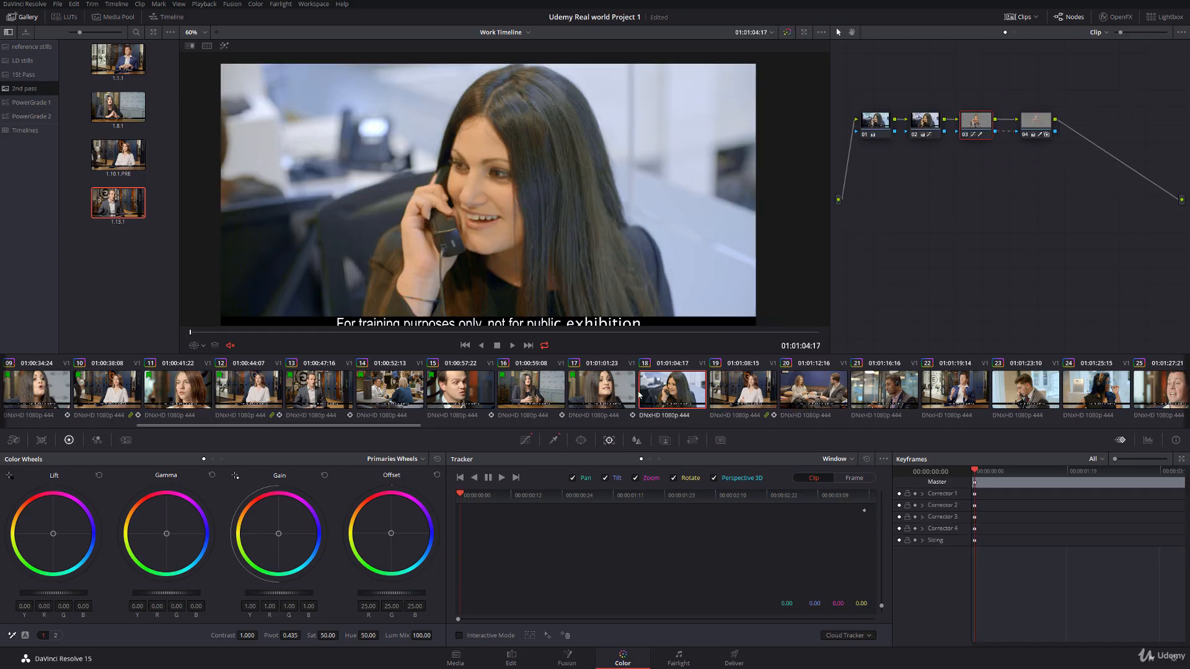
click(742, 389)
right_click(725, 388)
mouse_move(827, 163)
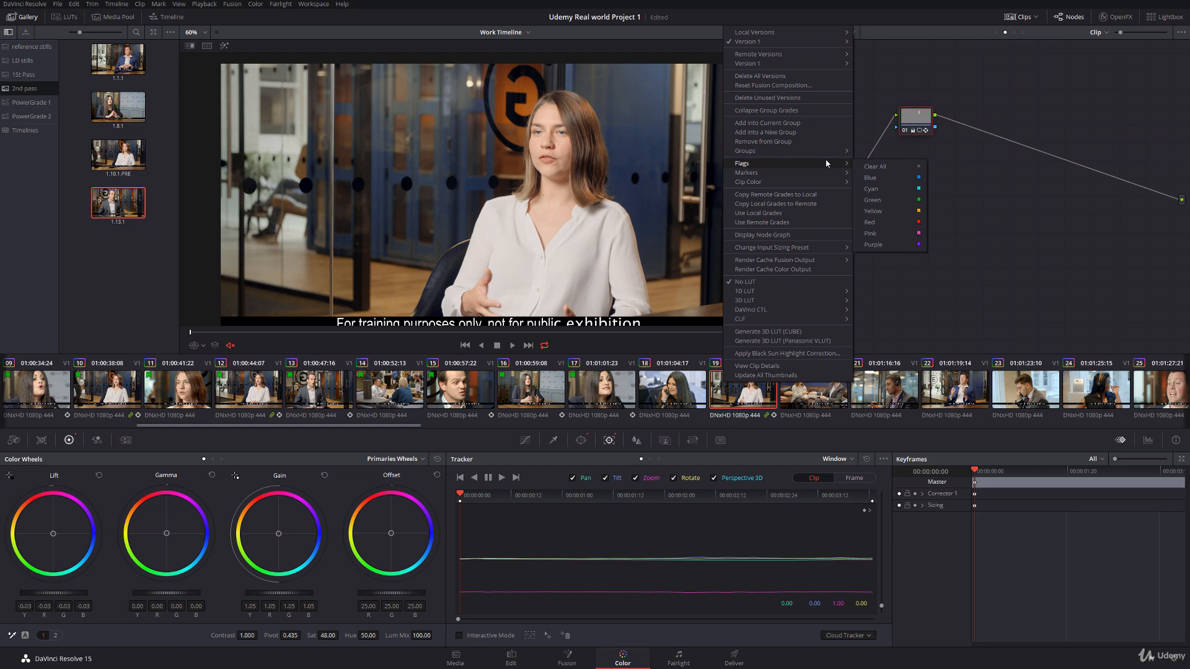
click(872, 200)
click(684, 384)
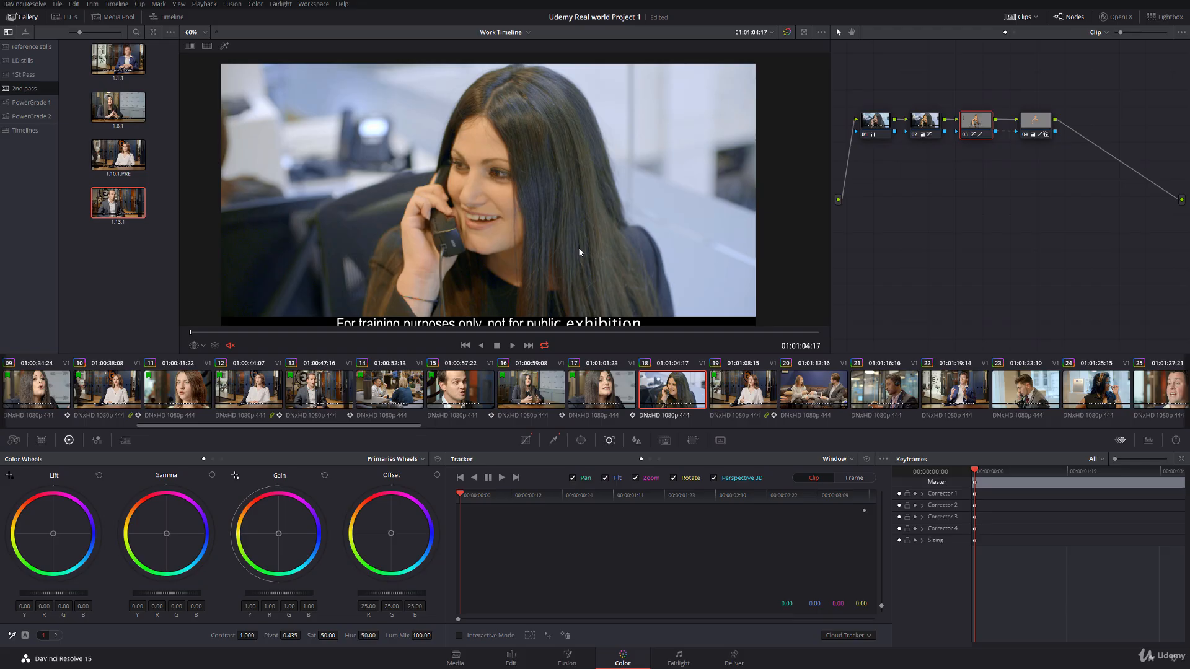
Step: Compare clip 18 with clip 17, and lower the saturation of clip 18's node 03 to about 41.6
click(608, 390)
click(662, 392)
drag(341, 636, 331, 636)
Step: Highlight the area isolated by node 04 in clip 18, and toggle the node off and on to compare
click(1036, 122)
click(224, 45)
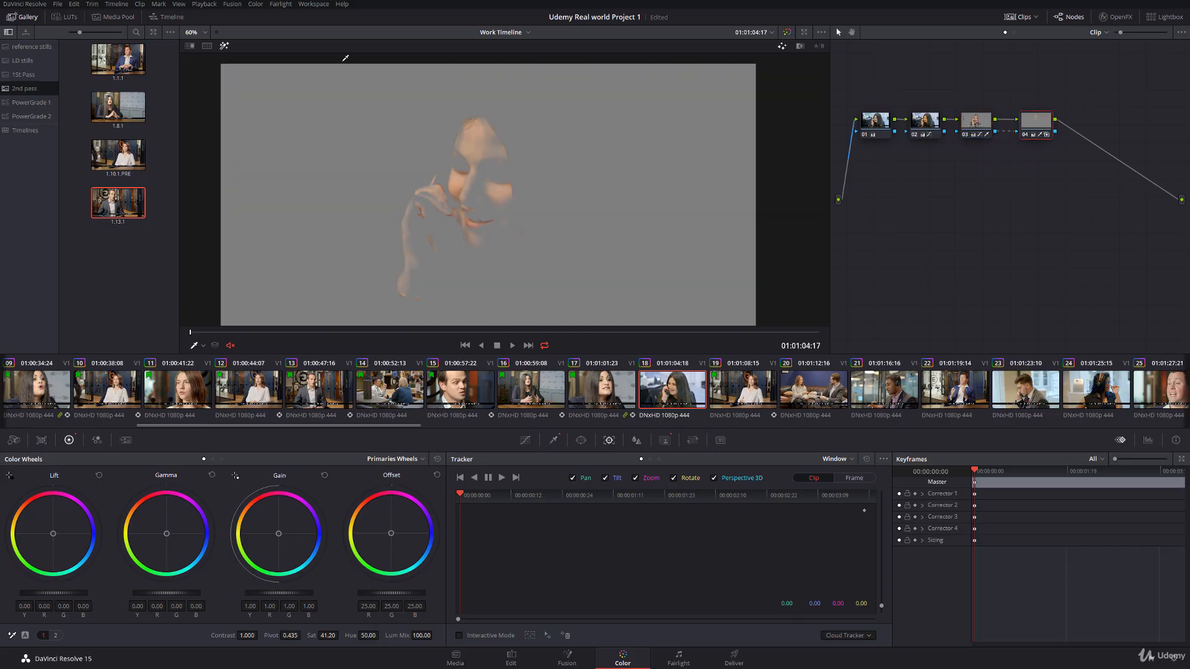
click(1026, 134)
click(224, 47)
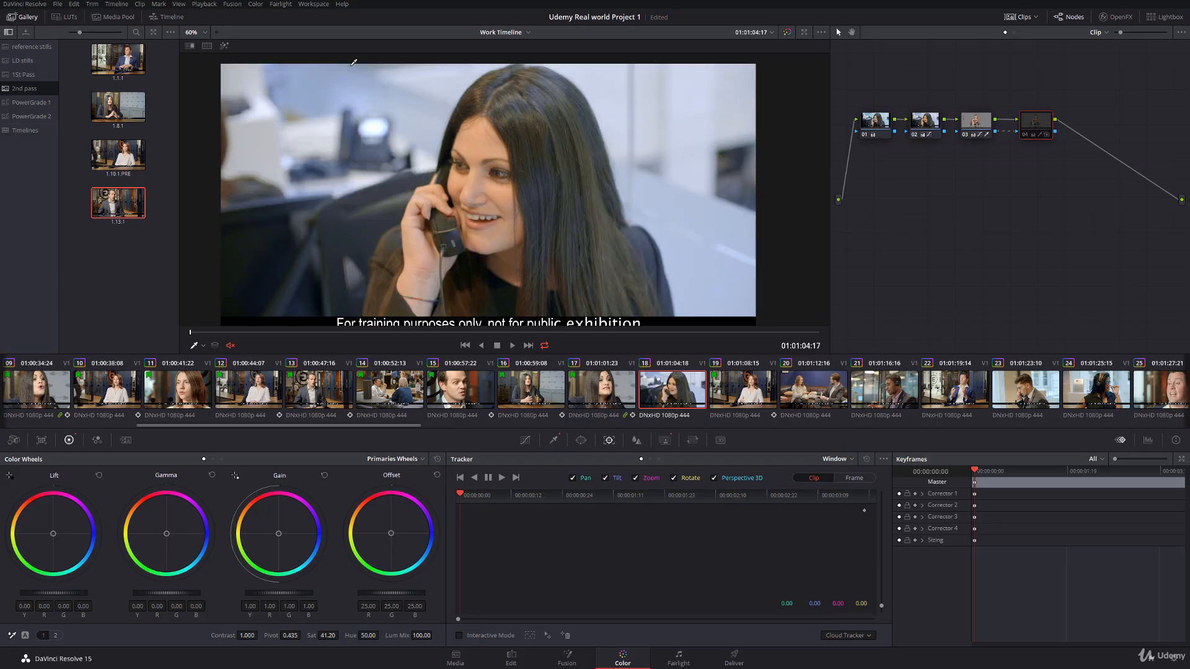
click(1027, 136)
click(1027, 136)
click(1027, 136)
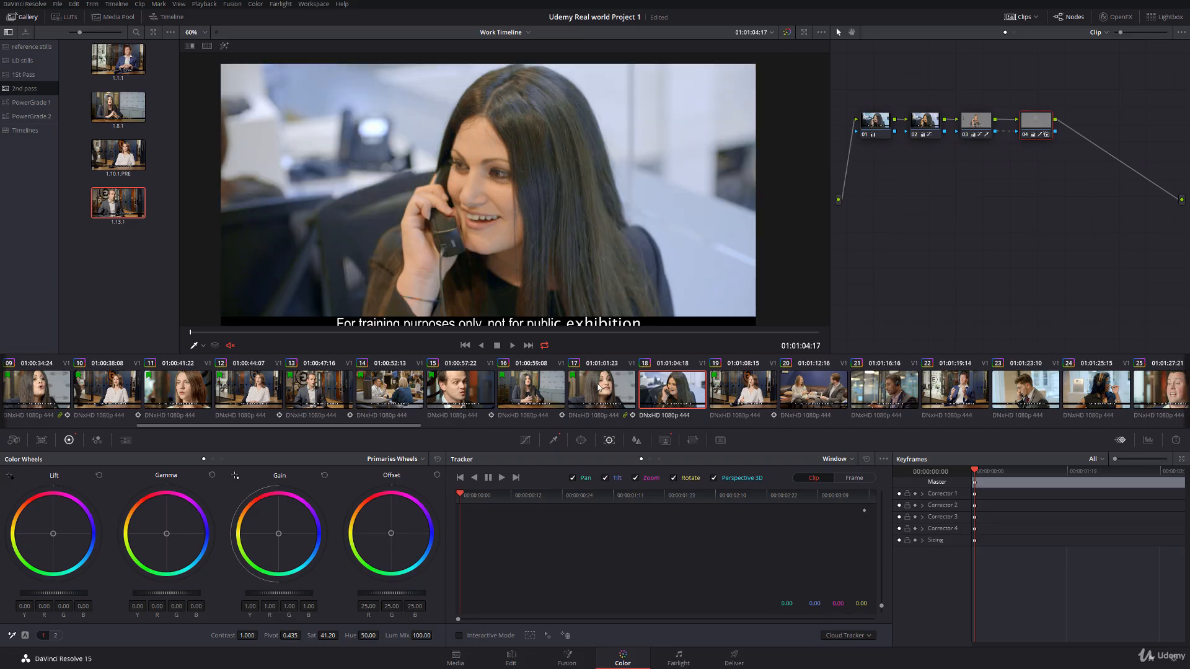
Step: Compare clips 17 and 18, scrub through clip 18, and check its vectorscope and parade scopes
click(619, 389)
click(664, 391)
drag(217, 332, 800, 323)
click(1149, 440)
click(1134, 459)
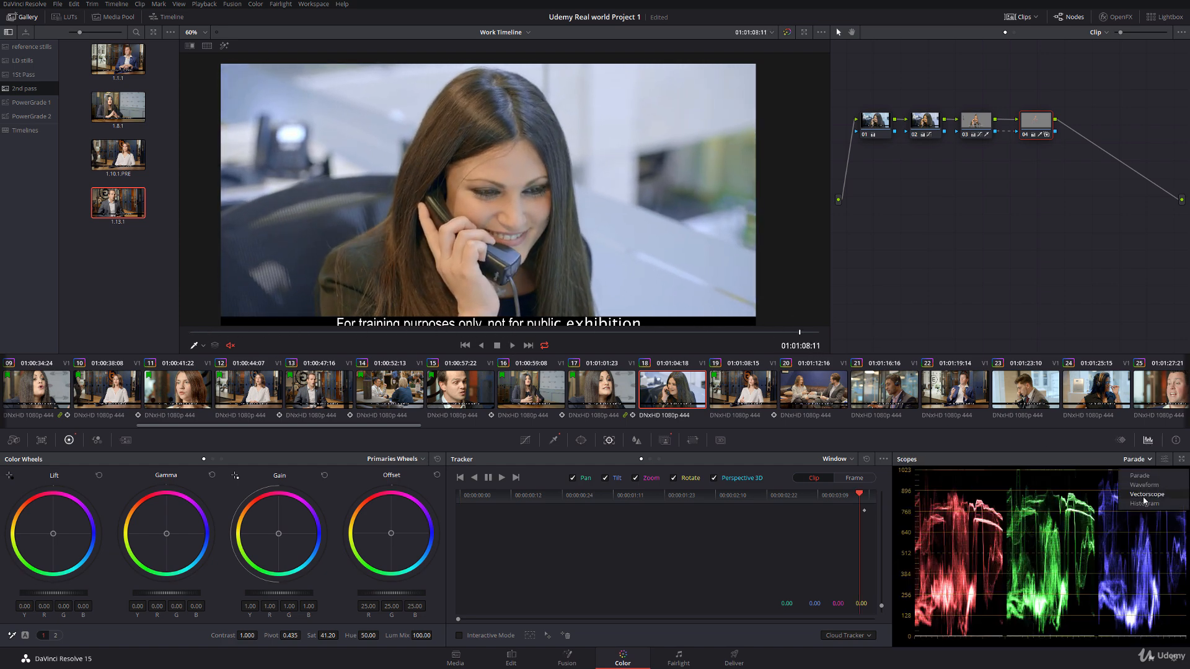
click(1131, 503)
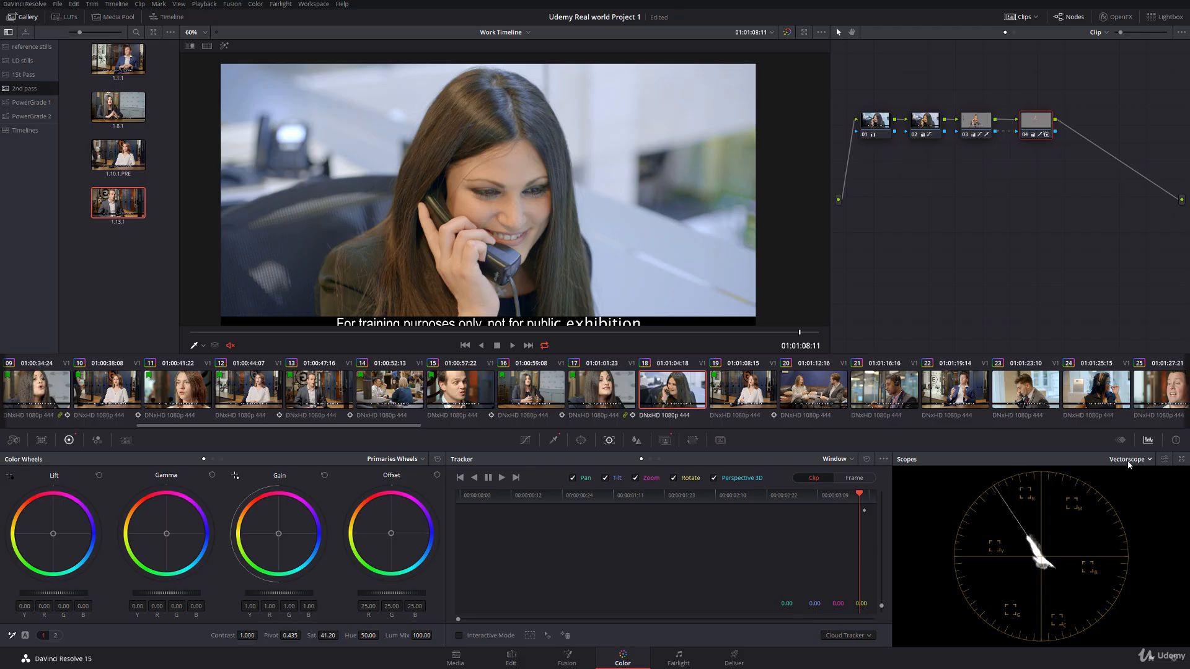
click(1128, 459)
click(1130, 484)
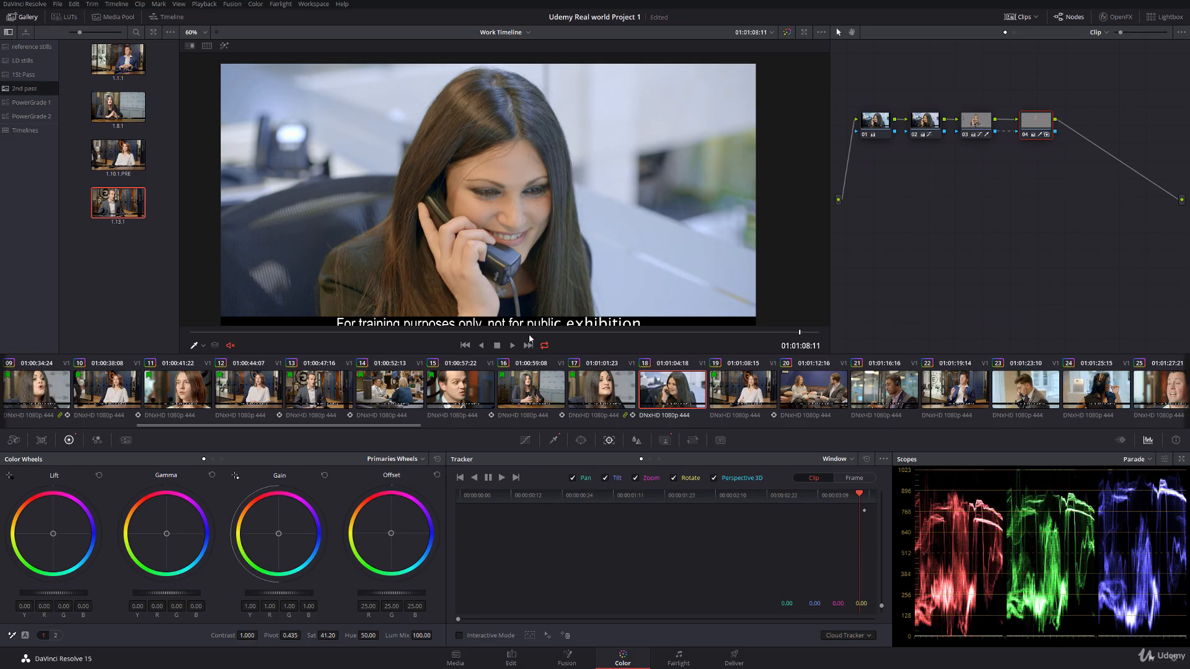
drag(214, 333, 474, 295)
Step: Turn off loop playback and play from clip 17 into clip 18 full screen
click(611, 367)
click(543, 348)
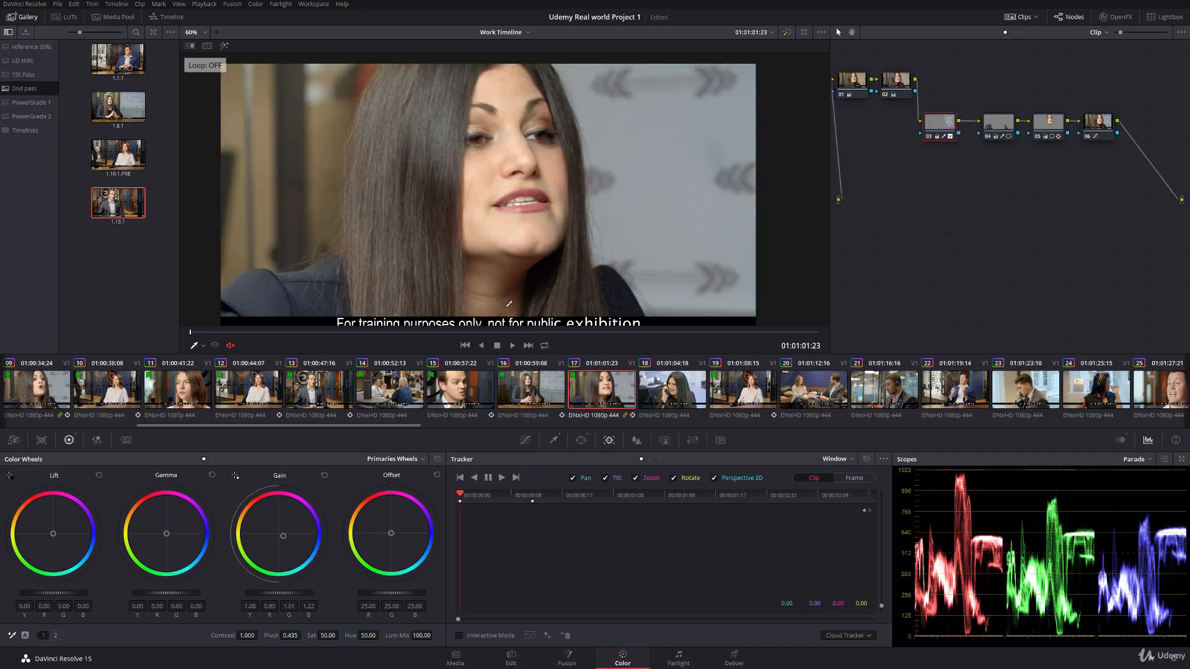
key(p)
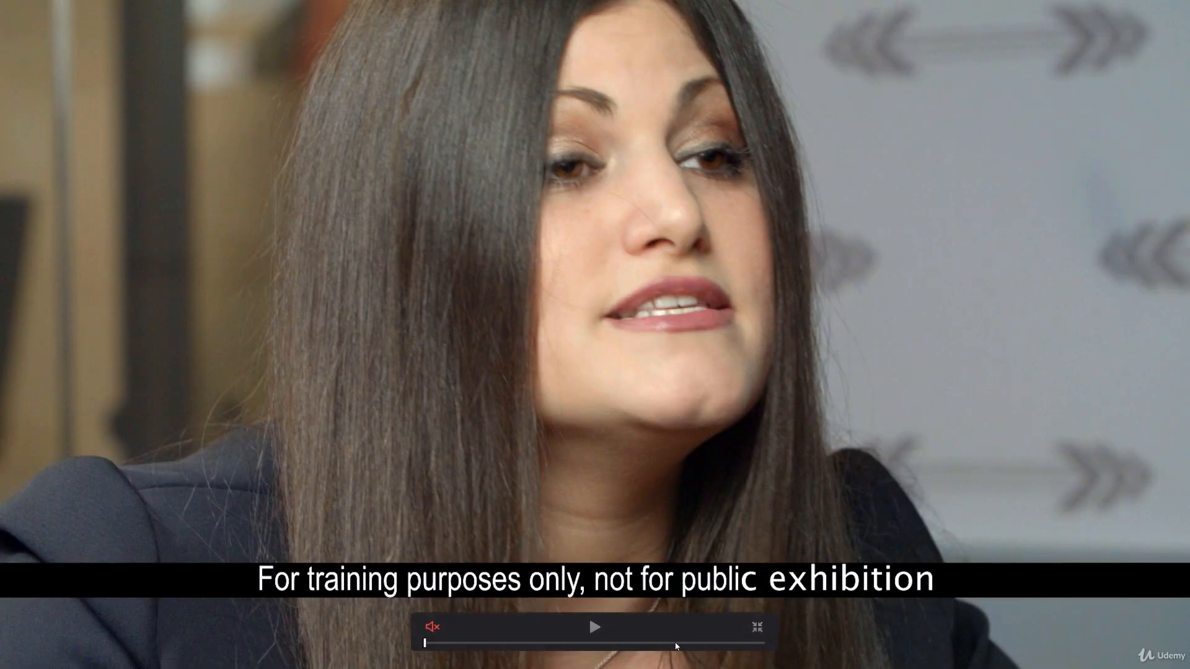
click(593, 626)
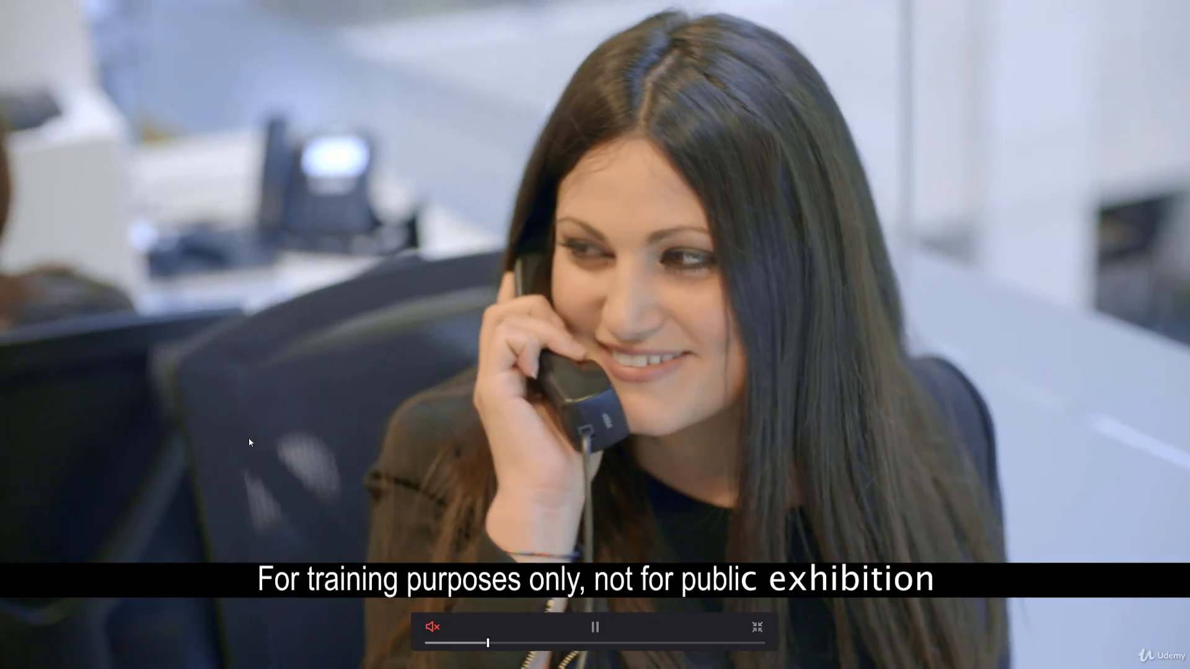
key(space)
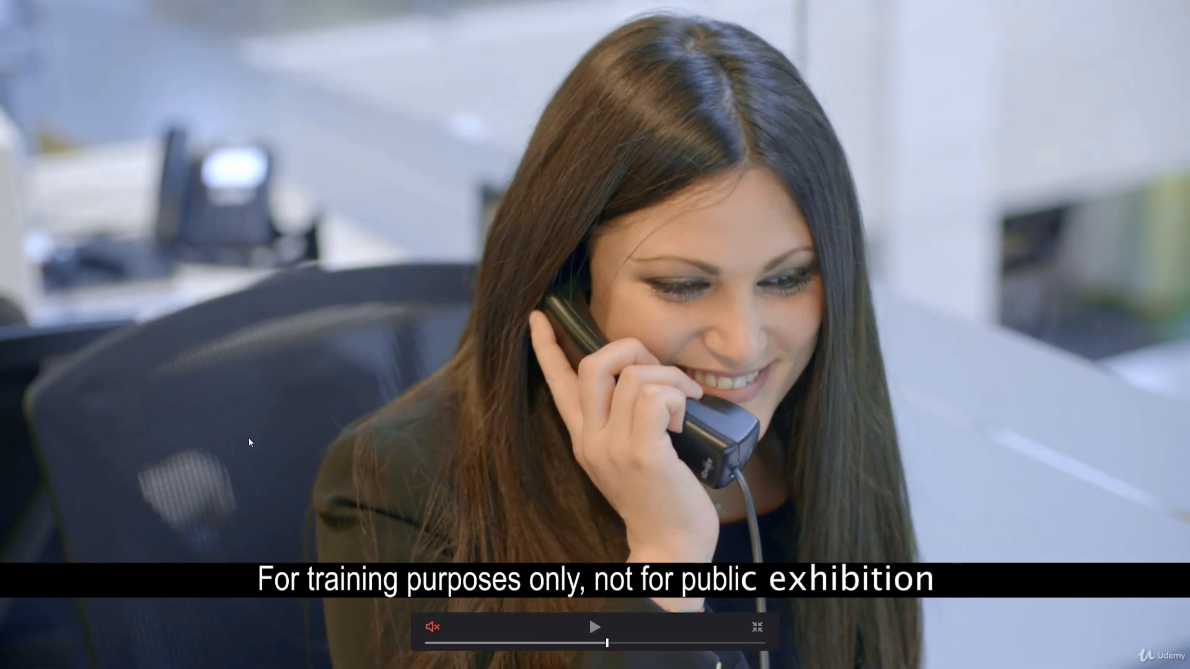
key(p)
Step: Add serial node 05 after node 04 in clip 18, with master gamma at -0.02 and gain at 0.99
click(931, 126)
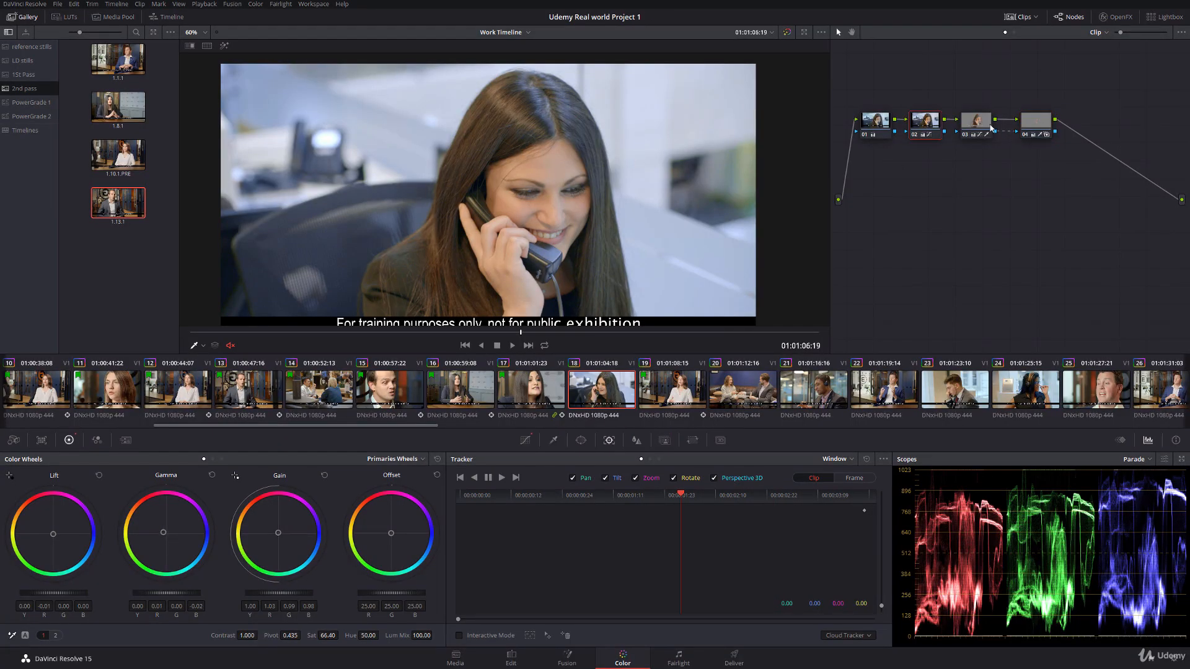
click(1027, 126)
key(alt+s)
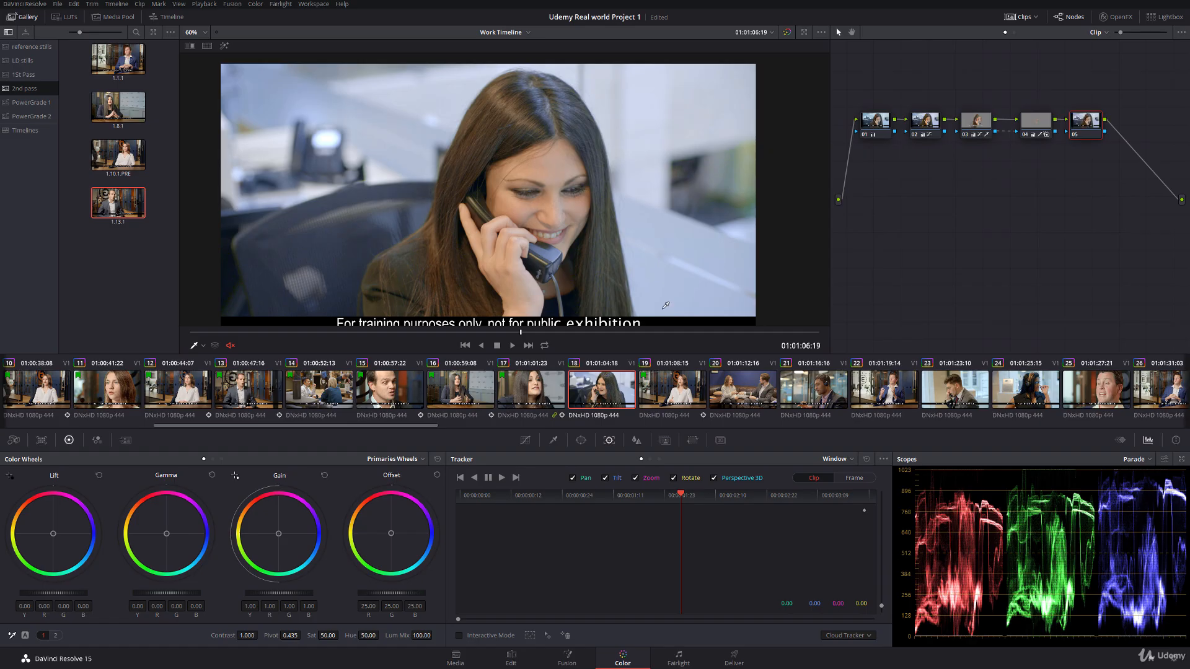
drag(177, 593, 165, 593)
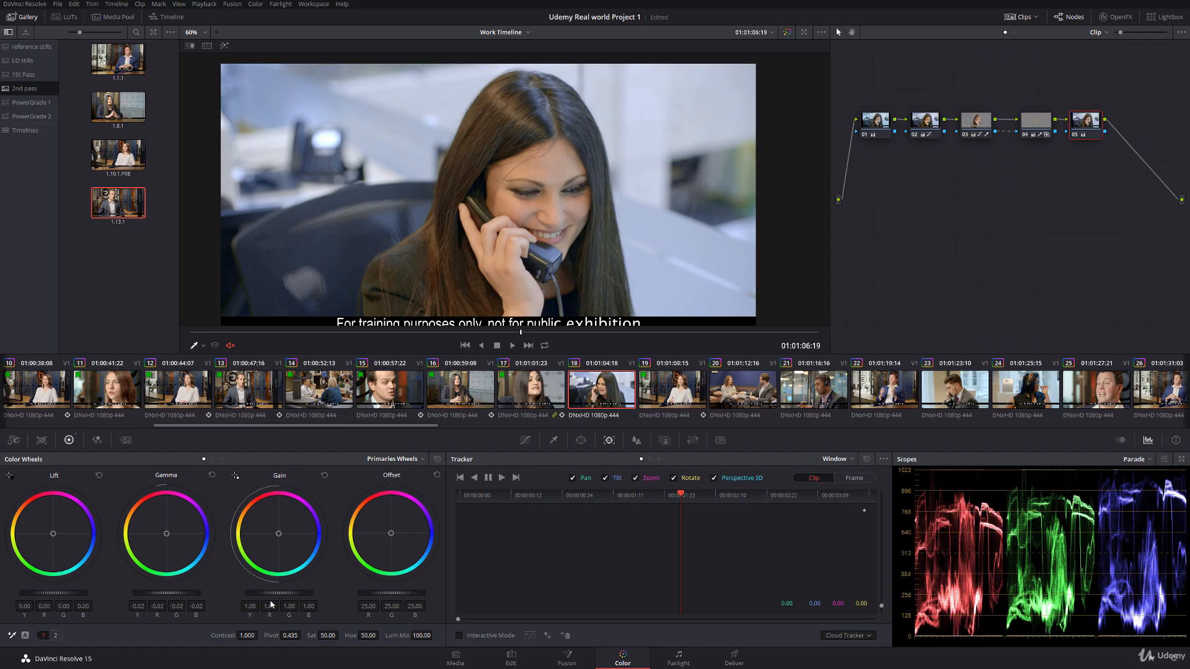
drag(292, 596, 285, 596)
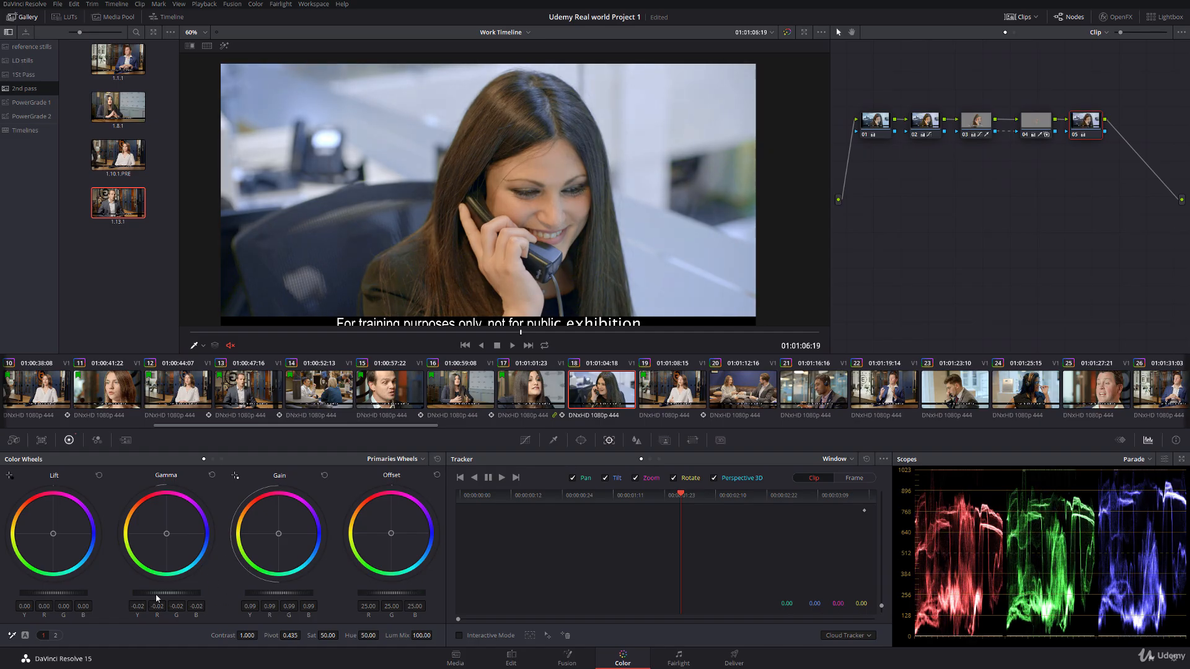
Step: Review the cut from clip 17 to the darkened clip 18 in full-screen playback
click(548, 400)
key(ctrl+f)
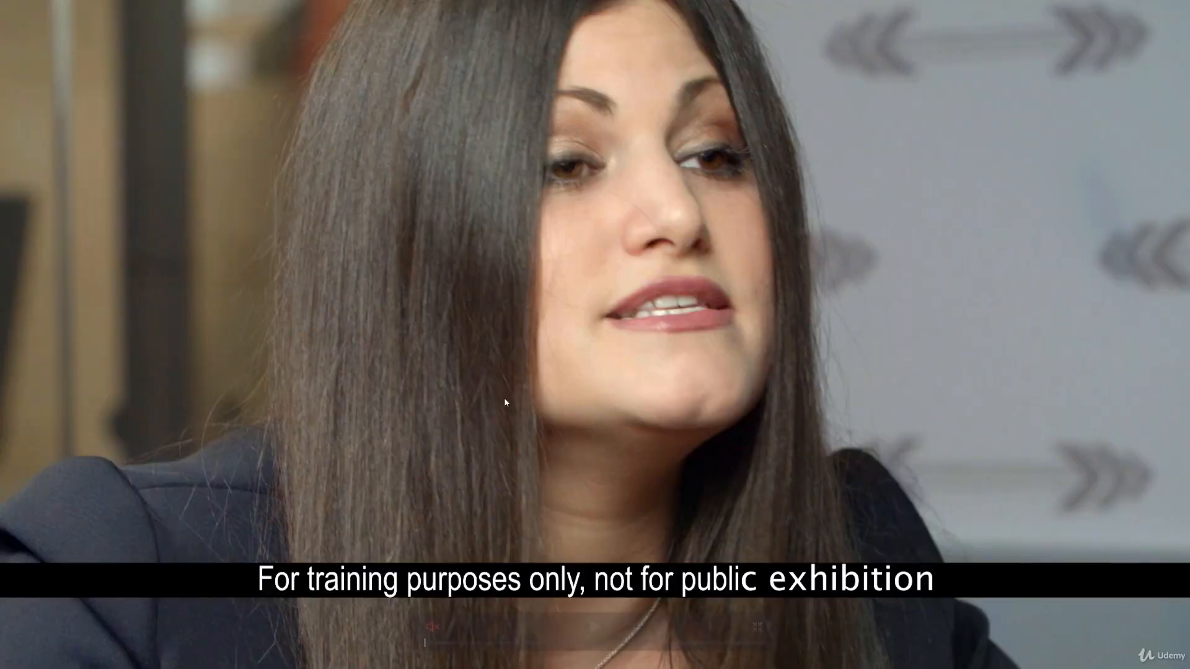
key(space)
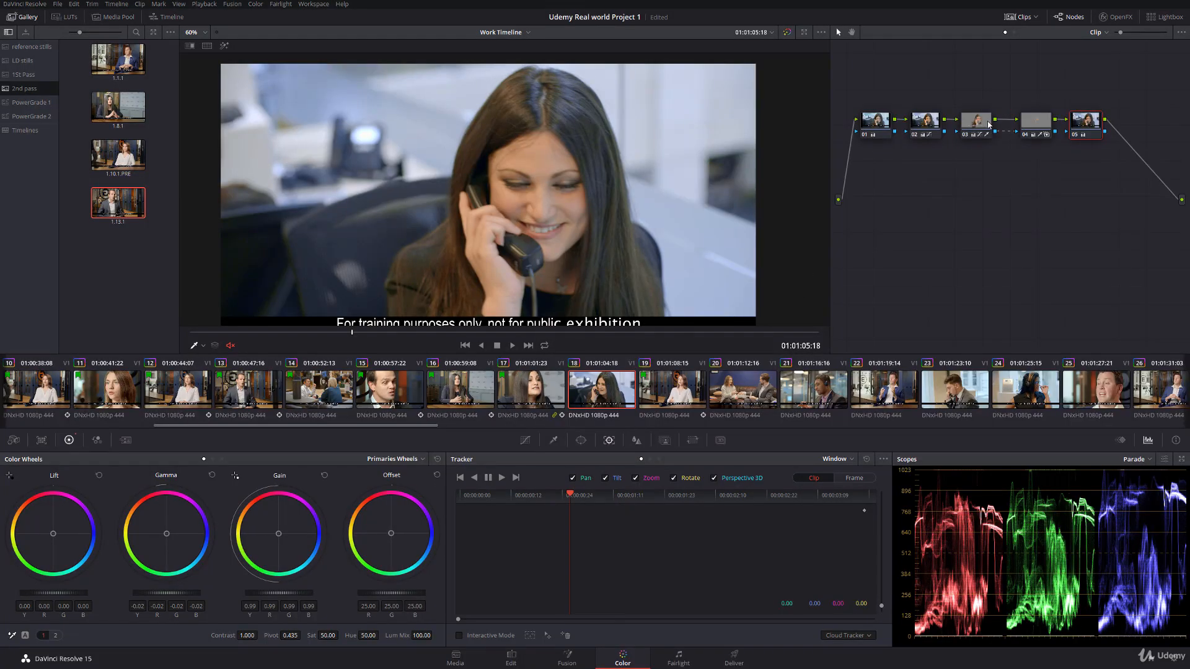
Step: Set the hue of clip 18's node 03 to 51.75
click(989, 124)
drag(370, 634, 382, 635)
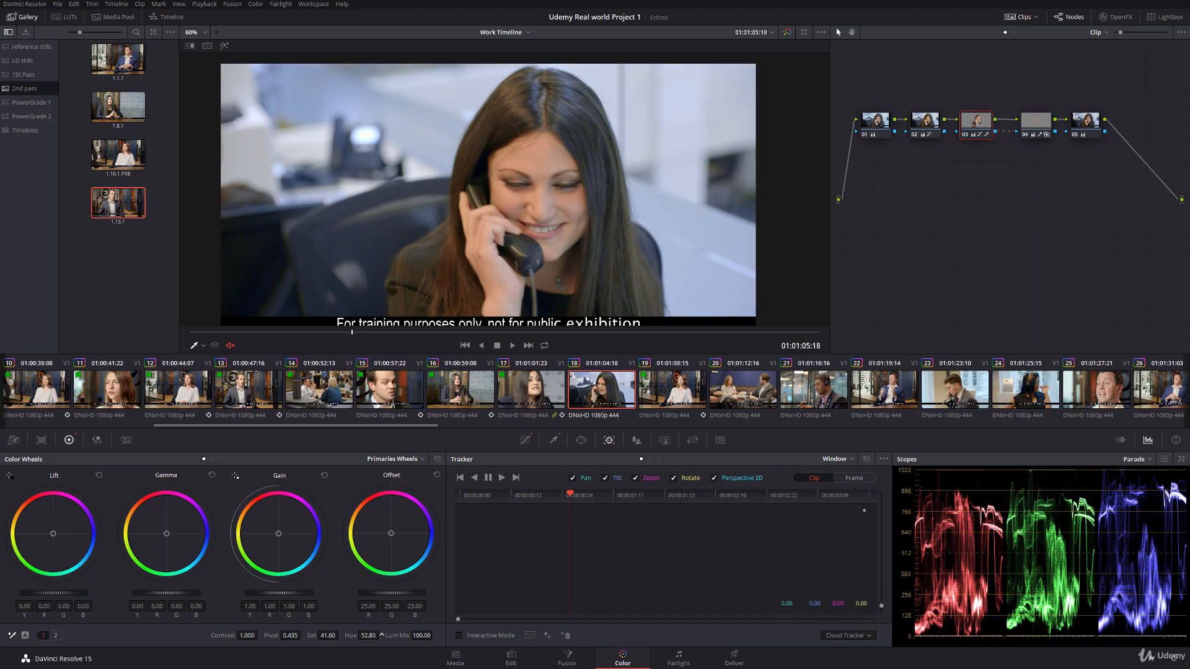
click(369, 635)
text(21.75)
key(Return)
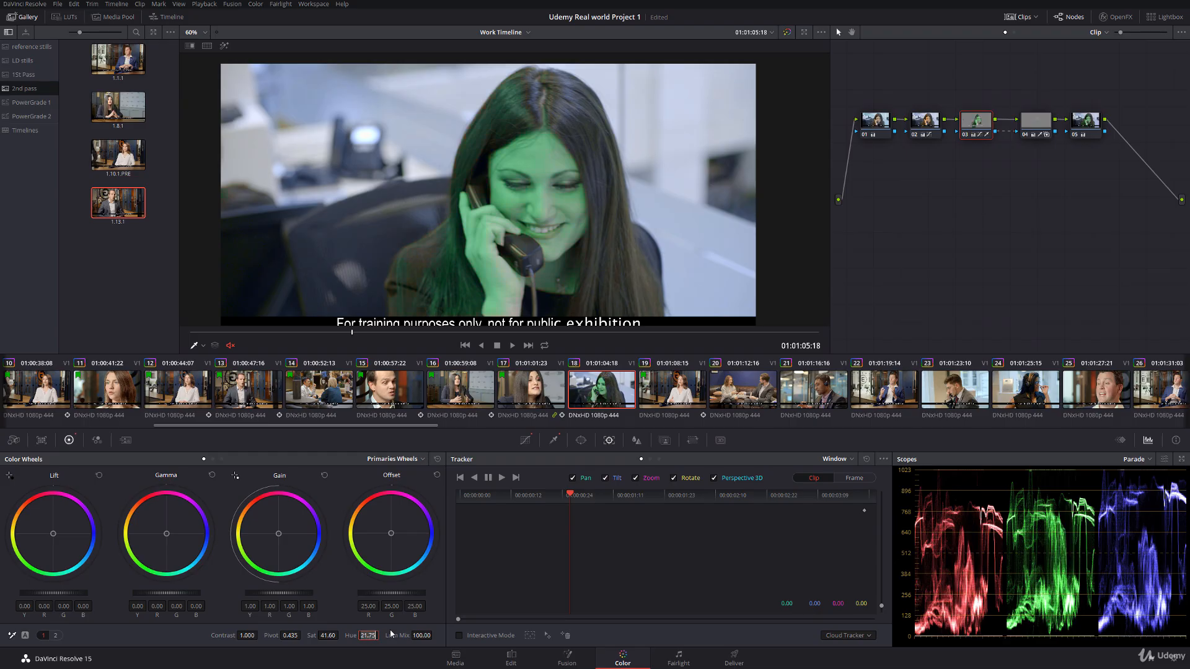
key(BackSpace)
text(51.75)
key(Return)
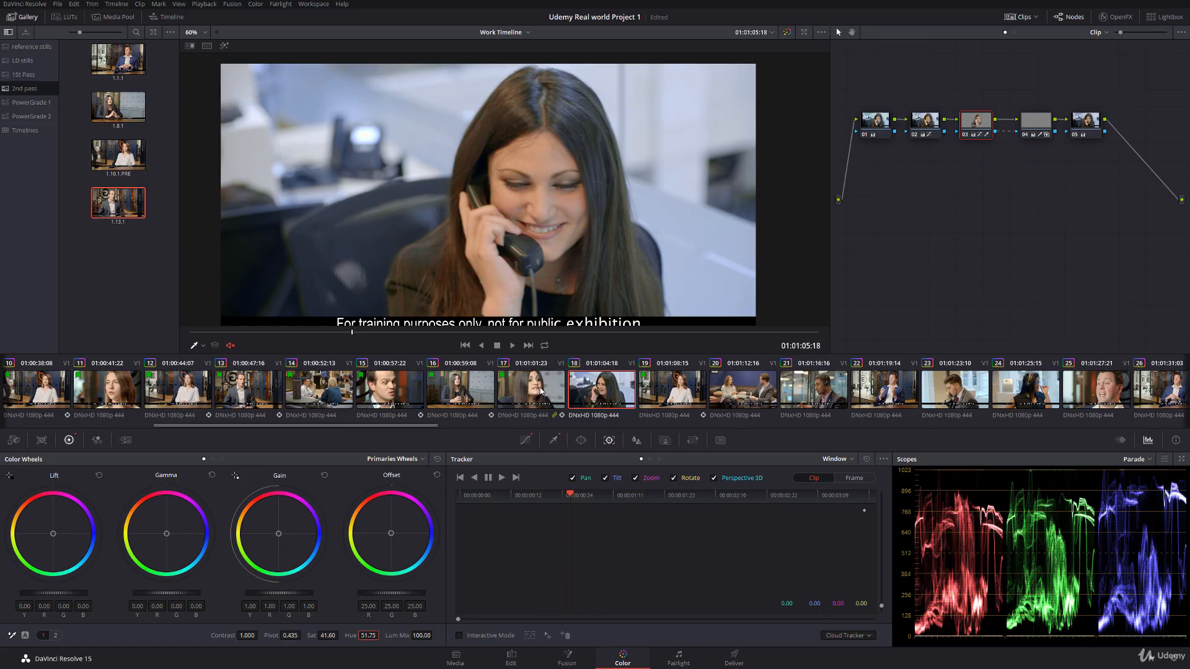
Step: Check the adjusted skin tone by playing full screen from late in clip 17 into clip 18
click(540, 391)
key(p)
drag(434, 644, 703, 644)
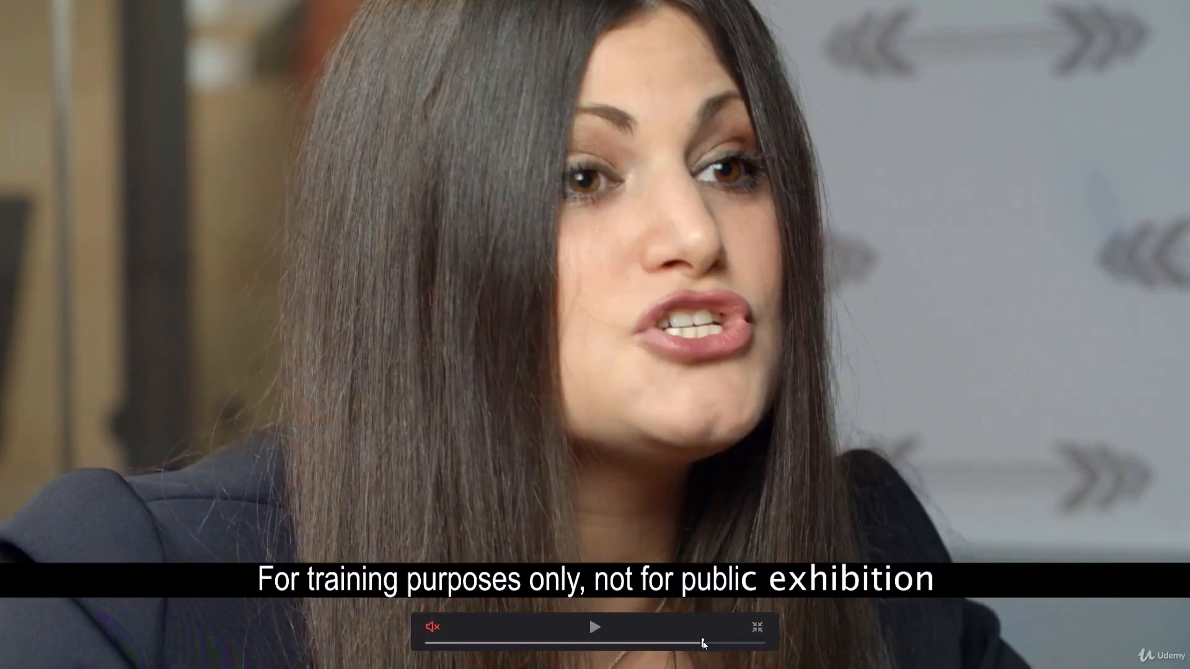
key(space)
key(space)
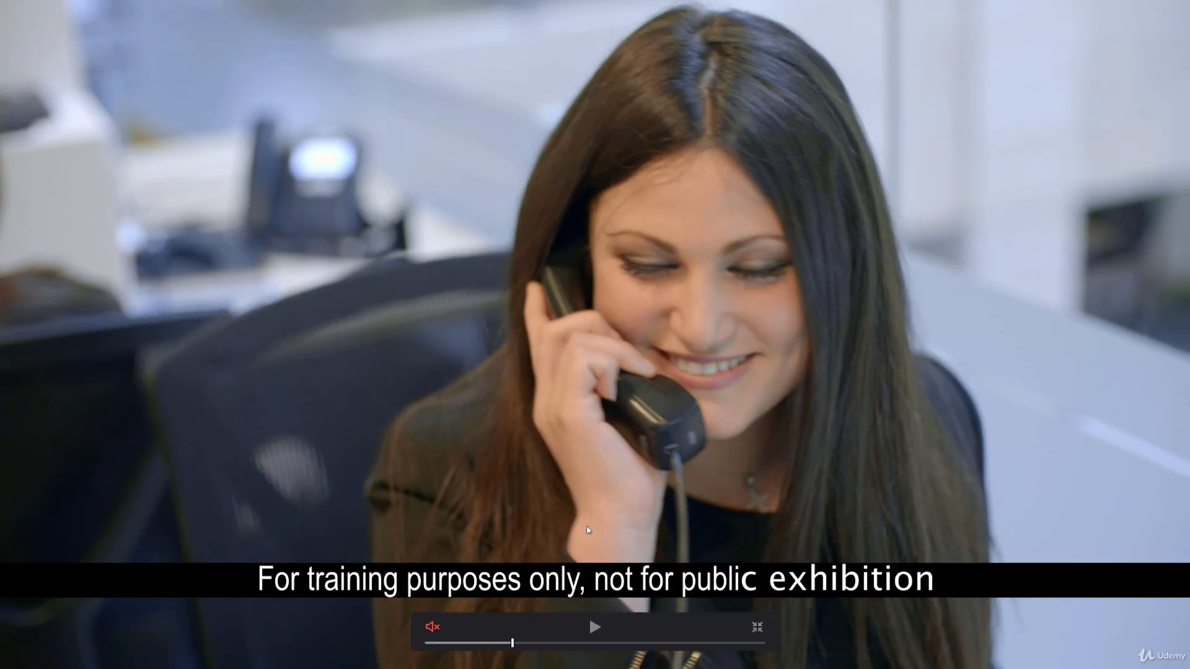
key(p)
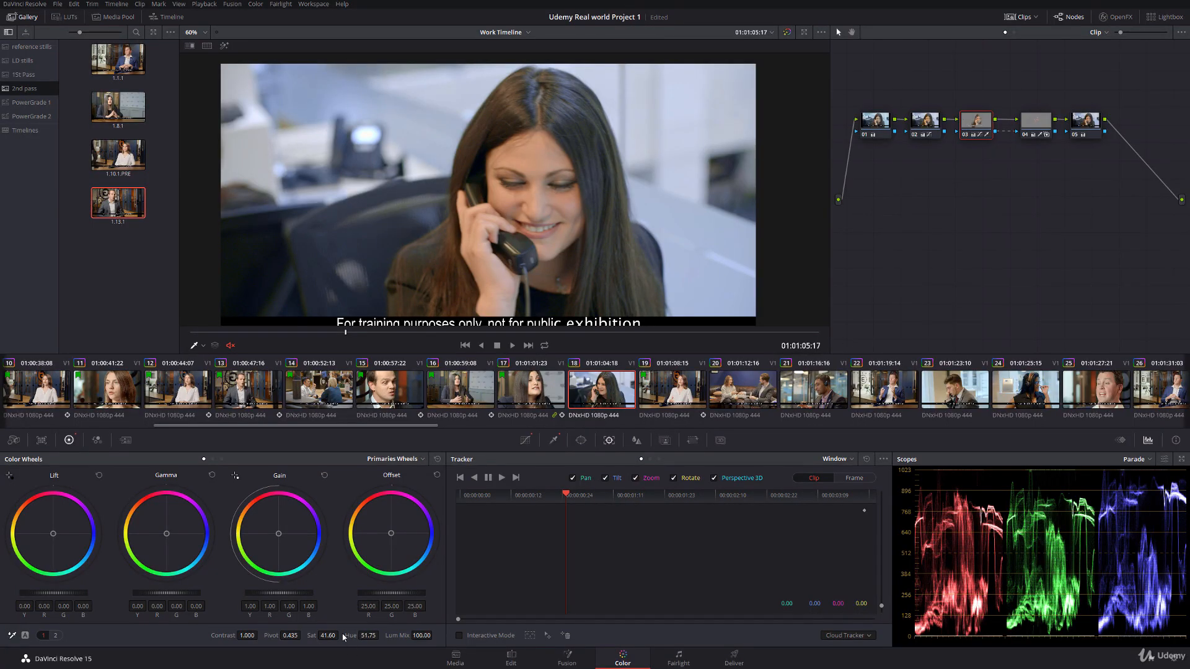
Step: Lower node 03's saturation to 39.00, and play full screen from the end of clip 17 through to clip 19
drag(343, 635, 338, 635)
key(p)
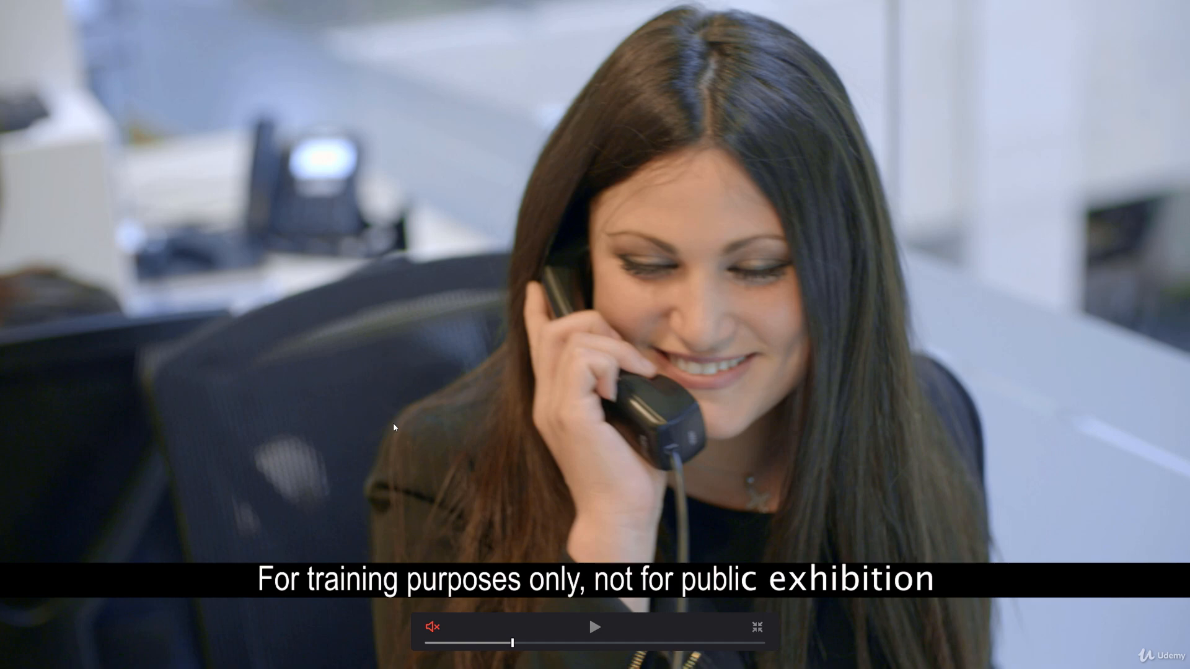
key(Up)
key(Down)
key(Left)
key(Left)
key(Left)
key(Left)
key(Left)
key(Left)
key(Left)
key(Left)
key(Left)
key(Left)
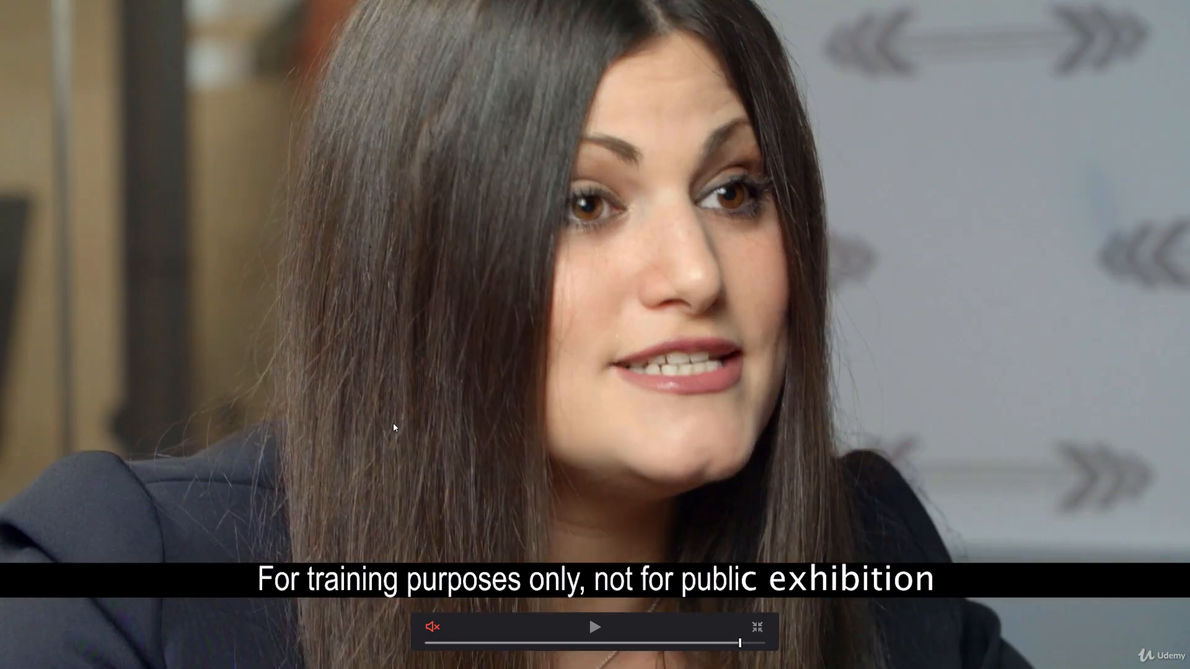
key(space)
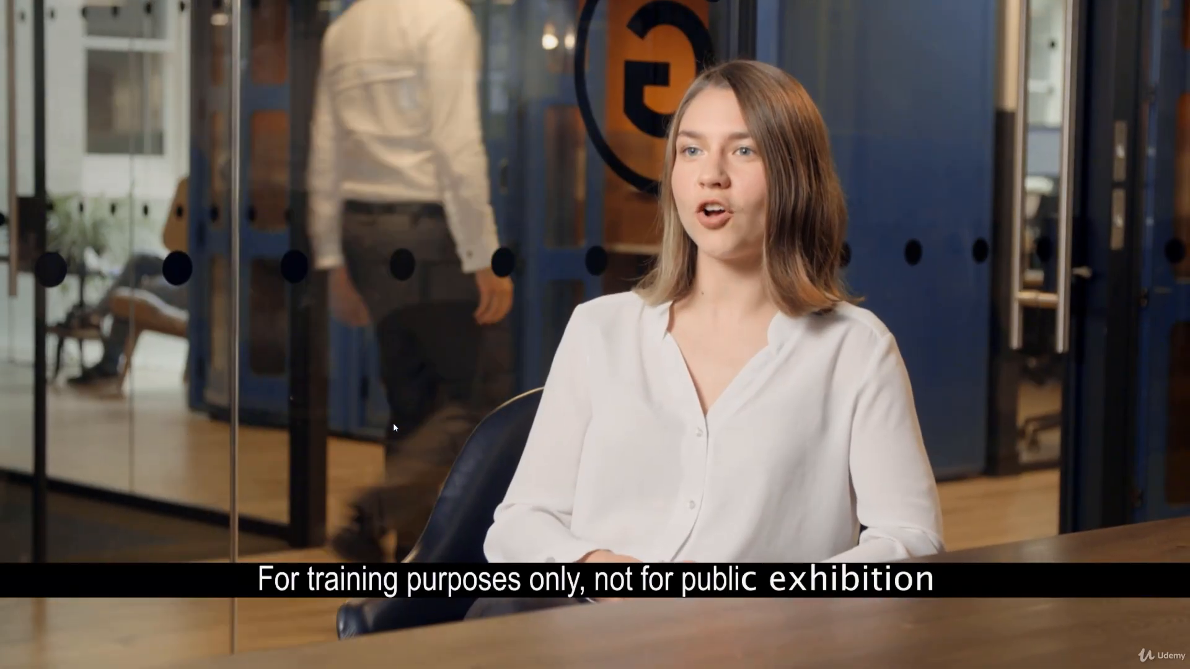
key(Escape)
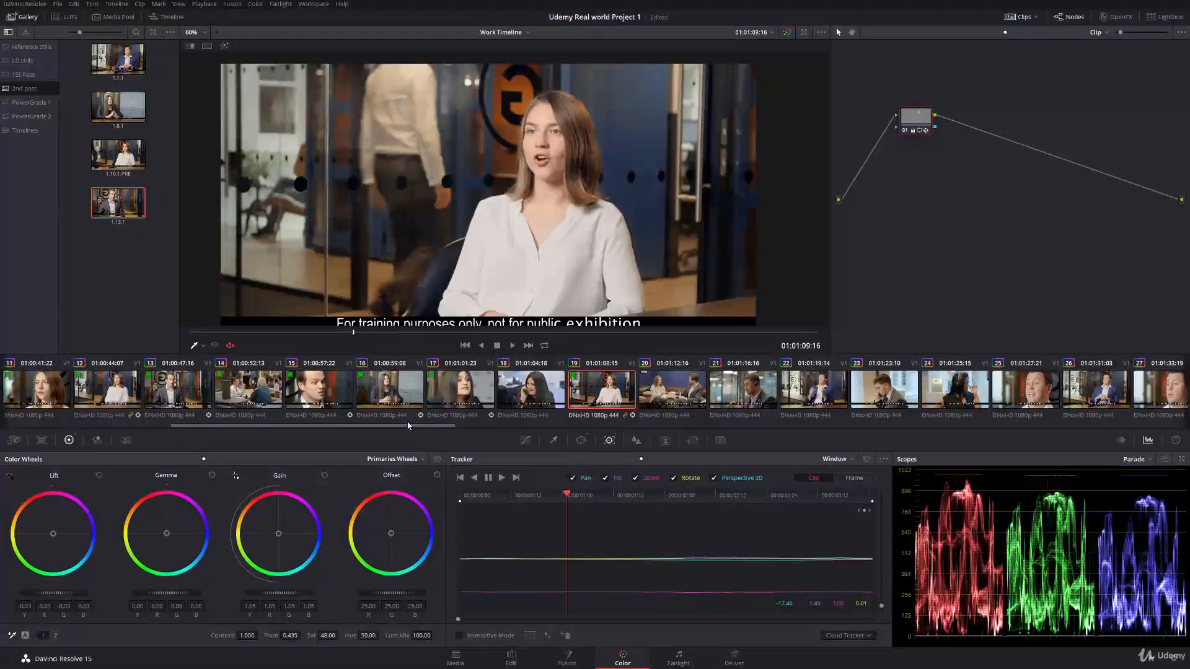
Step: Flag clip 18 green
click(527, 397)
right_click(527, 397)
mouse_move(584, 178)
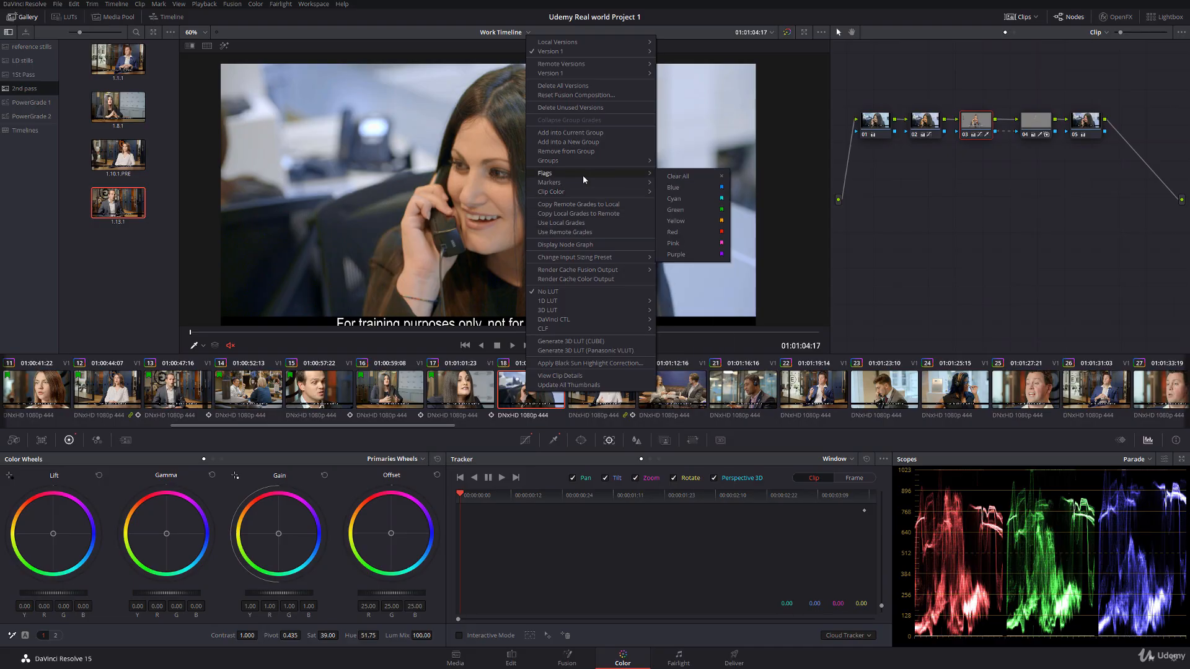
click(684, 213)
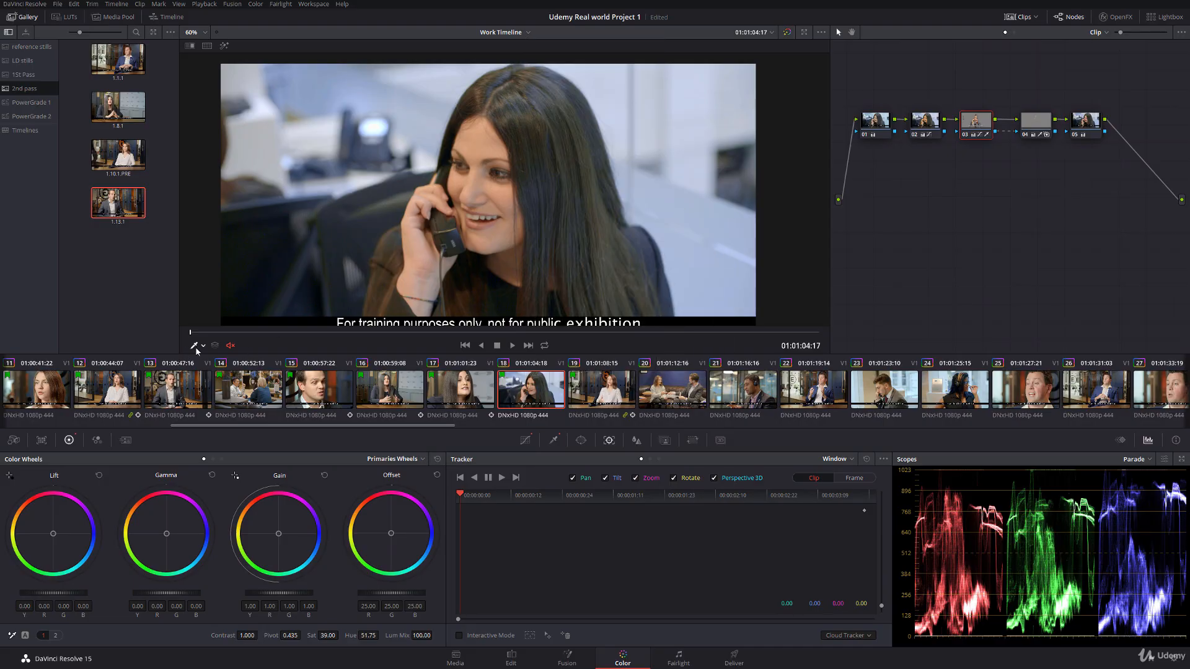
Step: Play and scrub clip 18 with the whole frame in view, and compare it with clips 17 and 16
key(space)
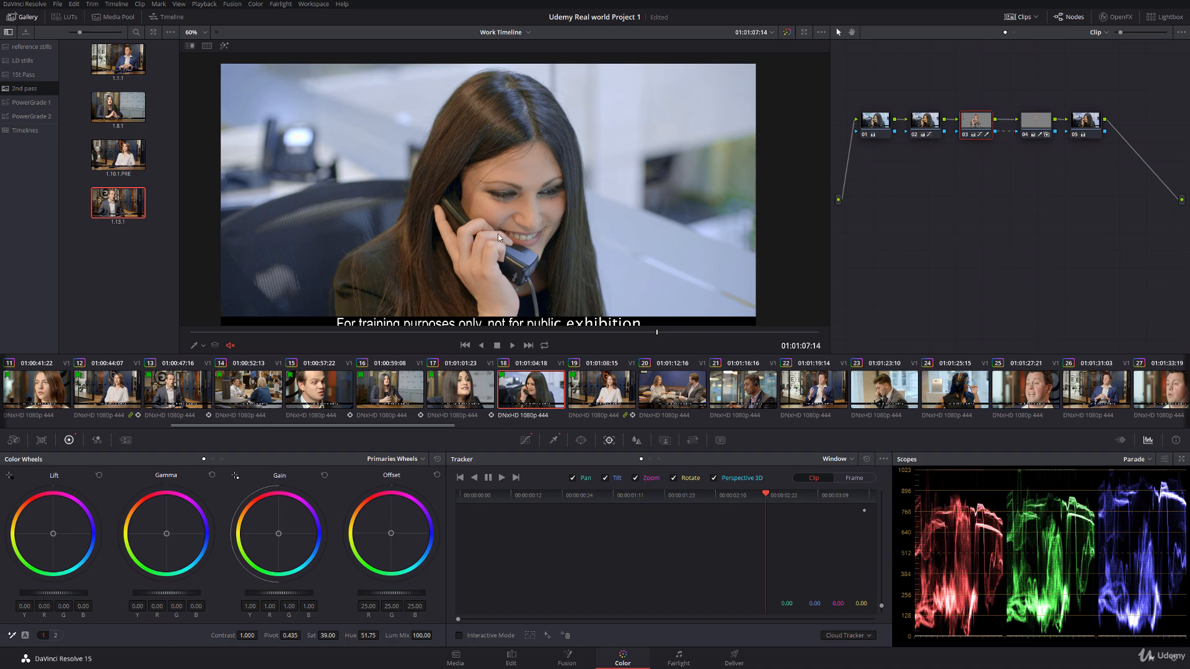
scroll(377, 198, down, 3)
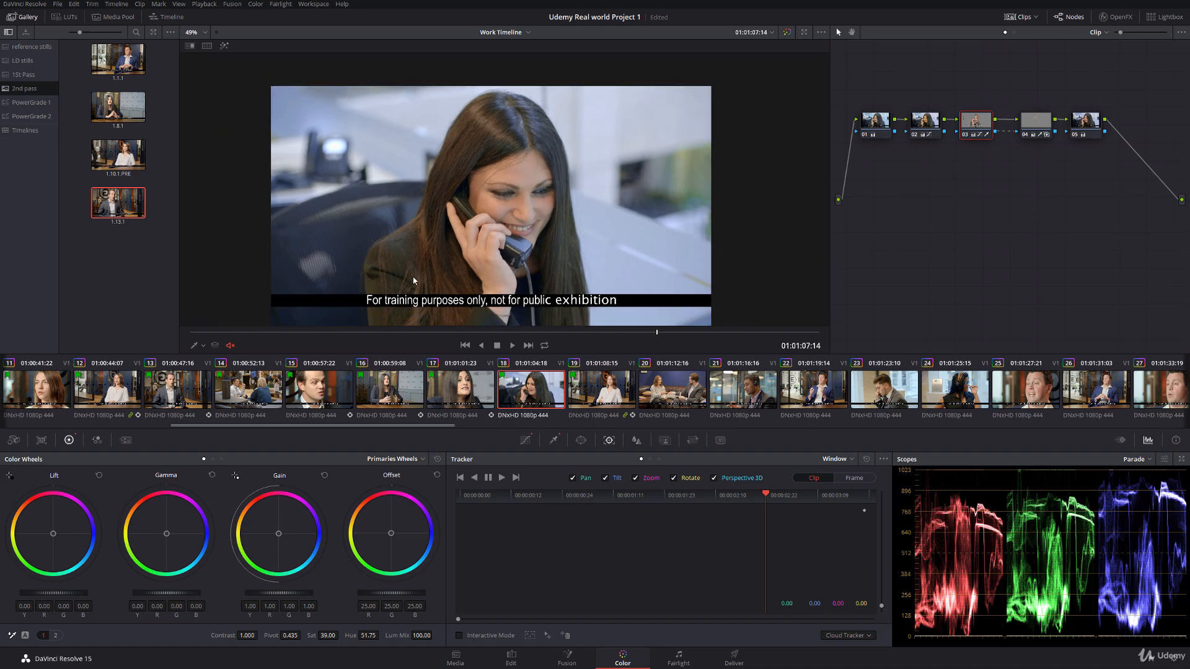
click(441, 400)
click(536, 395)
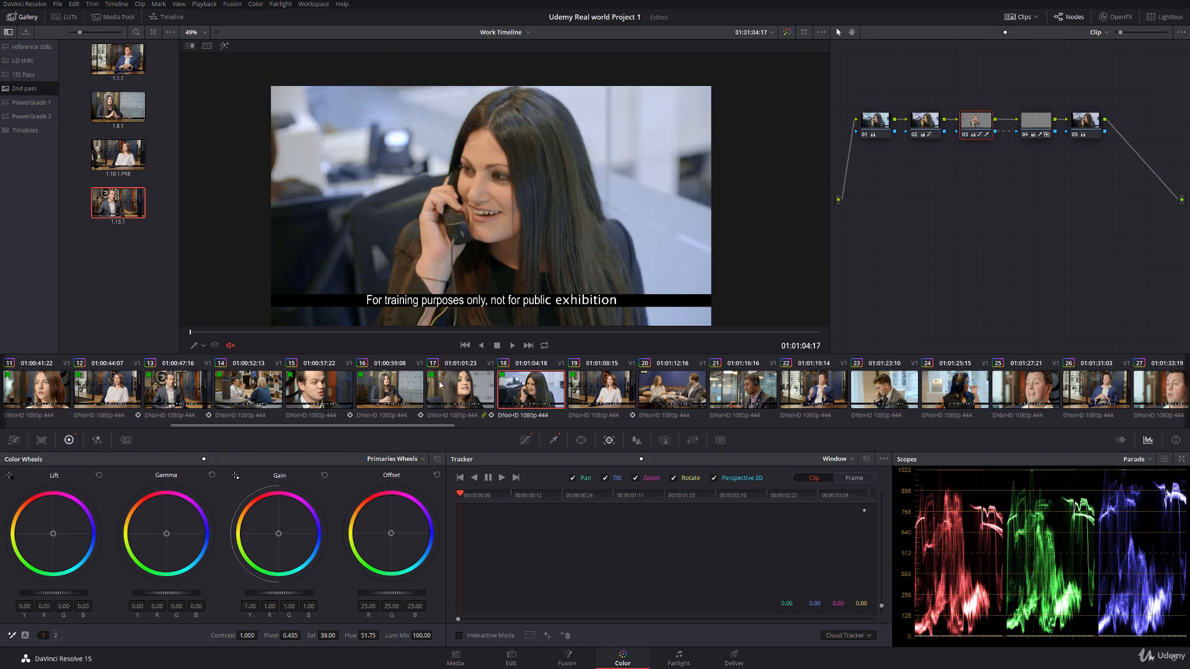
click(440, 385)
click(414, 386)
click(446, 388)
click(521, 390)
drag(209, 325, 682, 330)
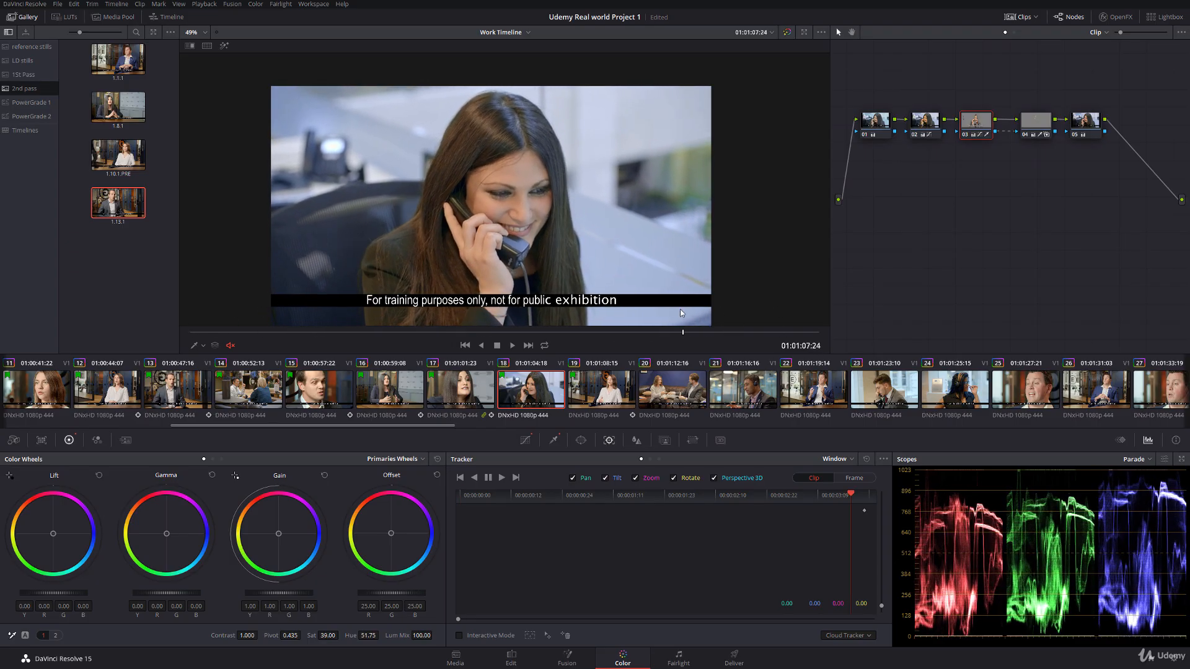
Step: Play full screen from clip 17 into clip 18 to recheck the match across the cut
click(481, 401)
key(ctrl+f)
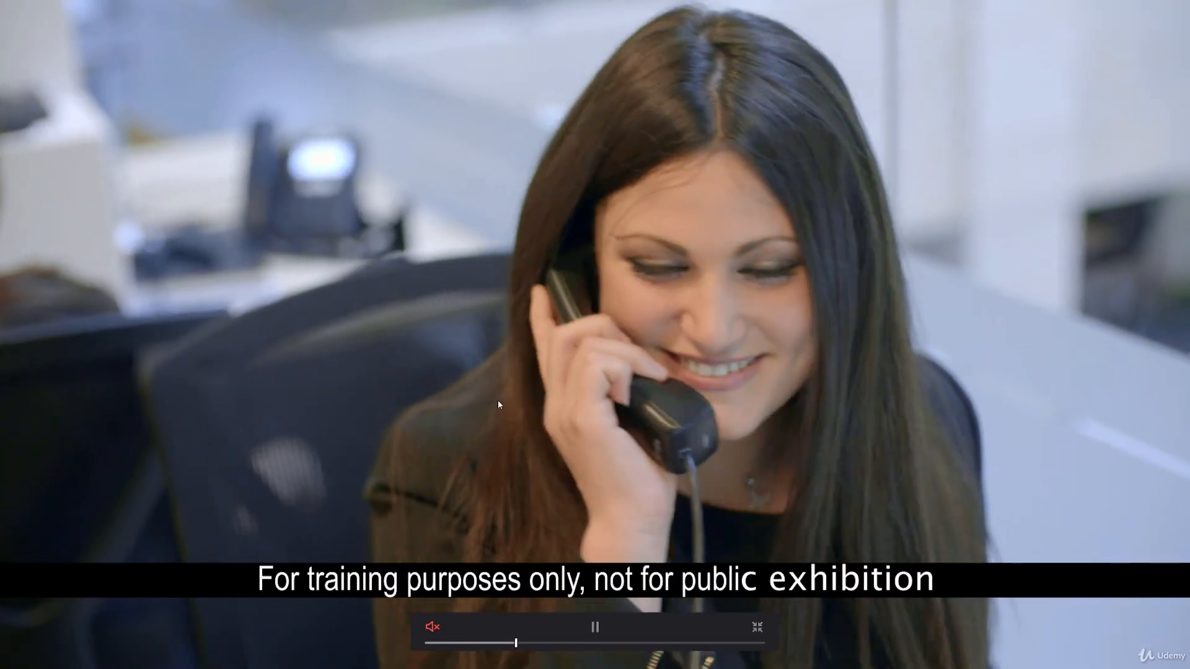
key(space)
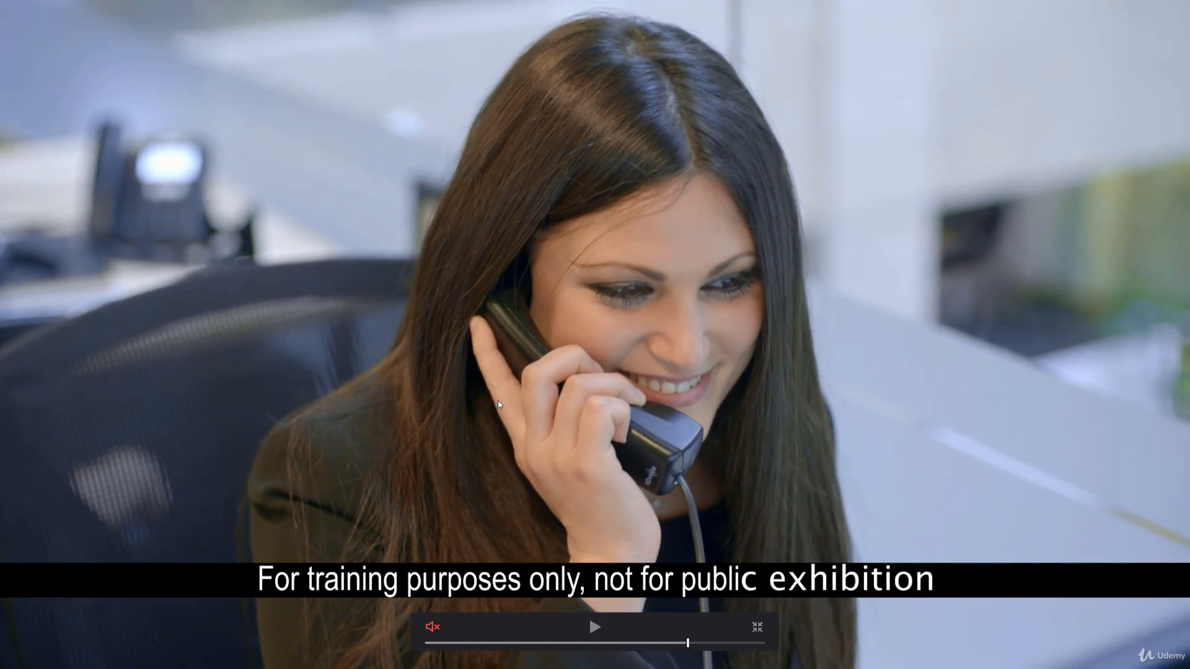
key(Escape)
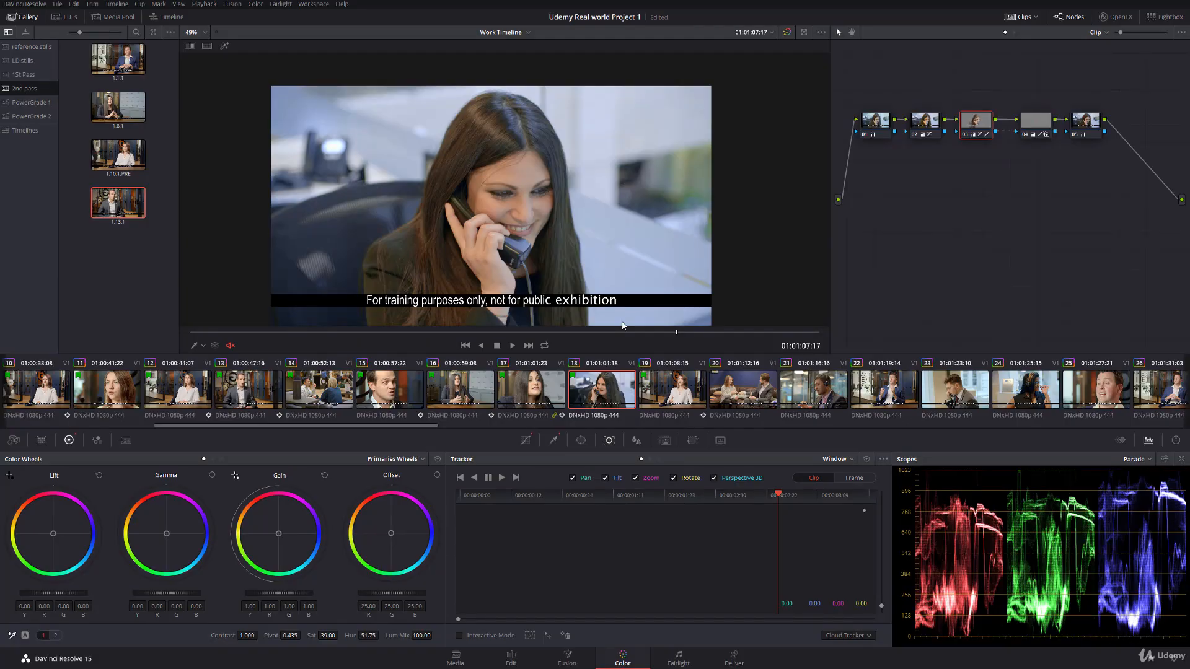
Step: On clip 20's node 05, pull the Hue Vs Hue curve's red endpoint inward and set the skin-tone point to hue 328.01, rotation 11.31
click(738, 395)
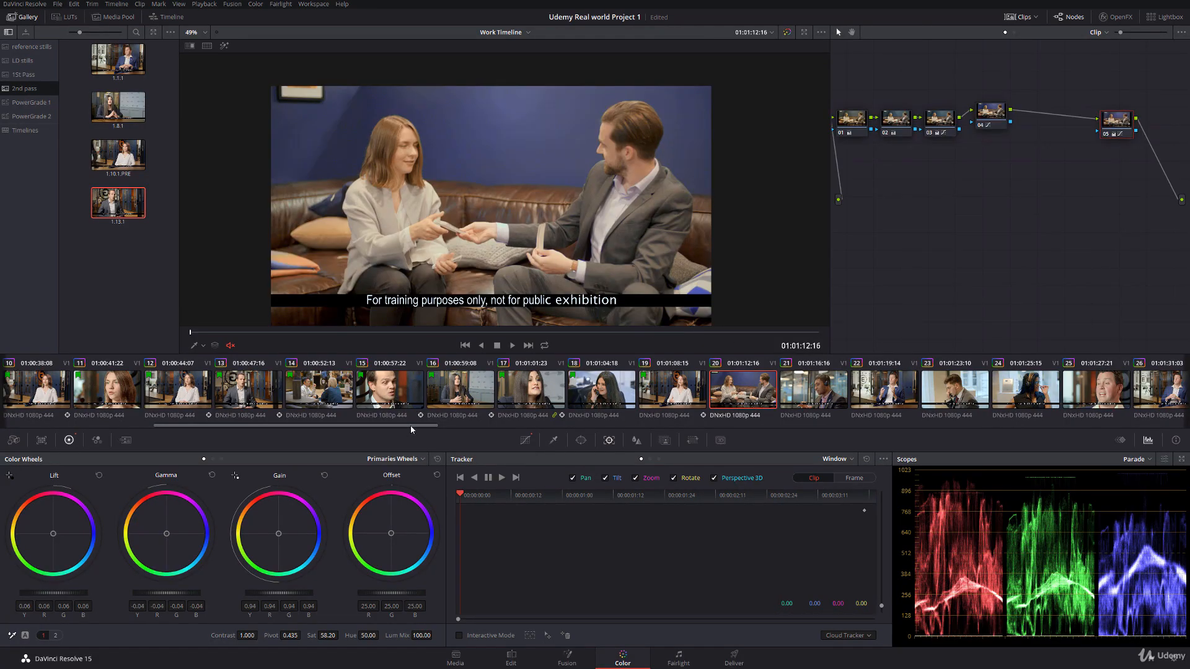
drag(411, 427, 448, 425)
scroll(432, 224, up, 1)
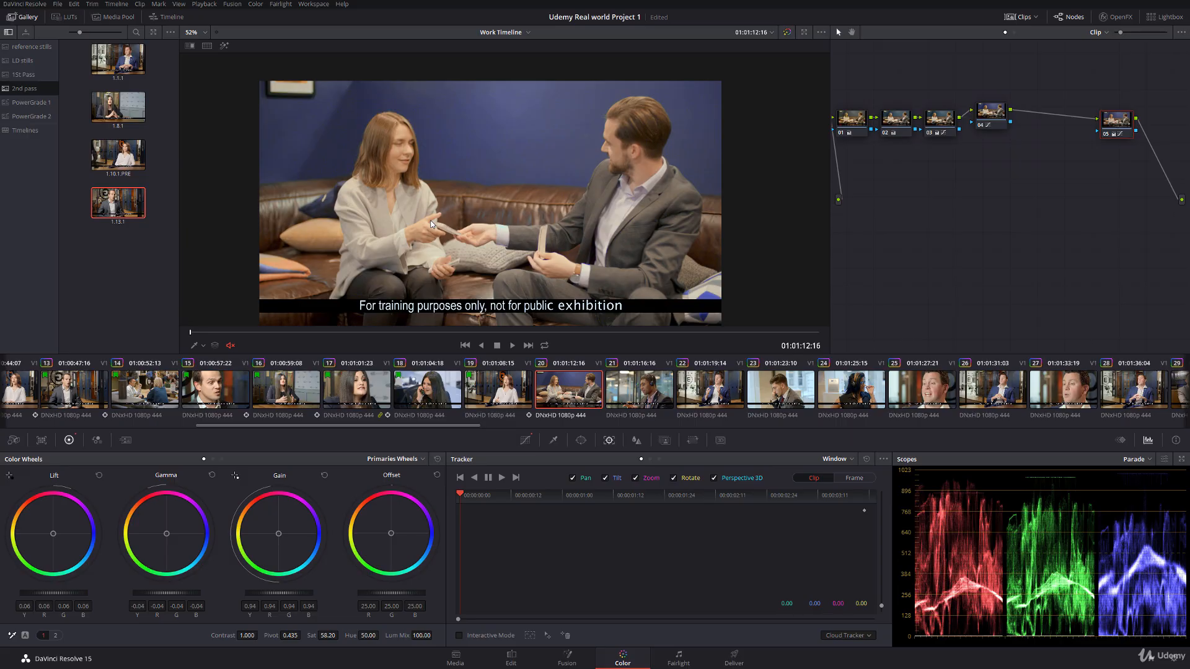
scroll(559, 178, up, 1)
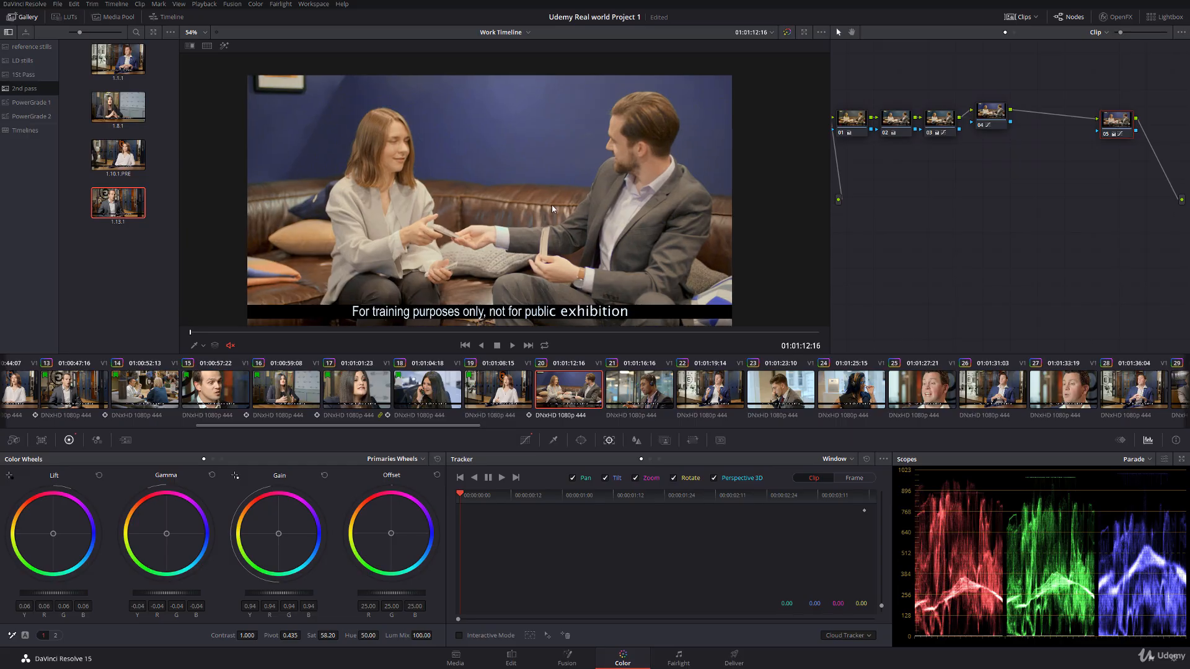
click(940, 121)
click(525, 439)
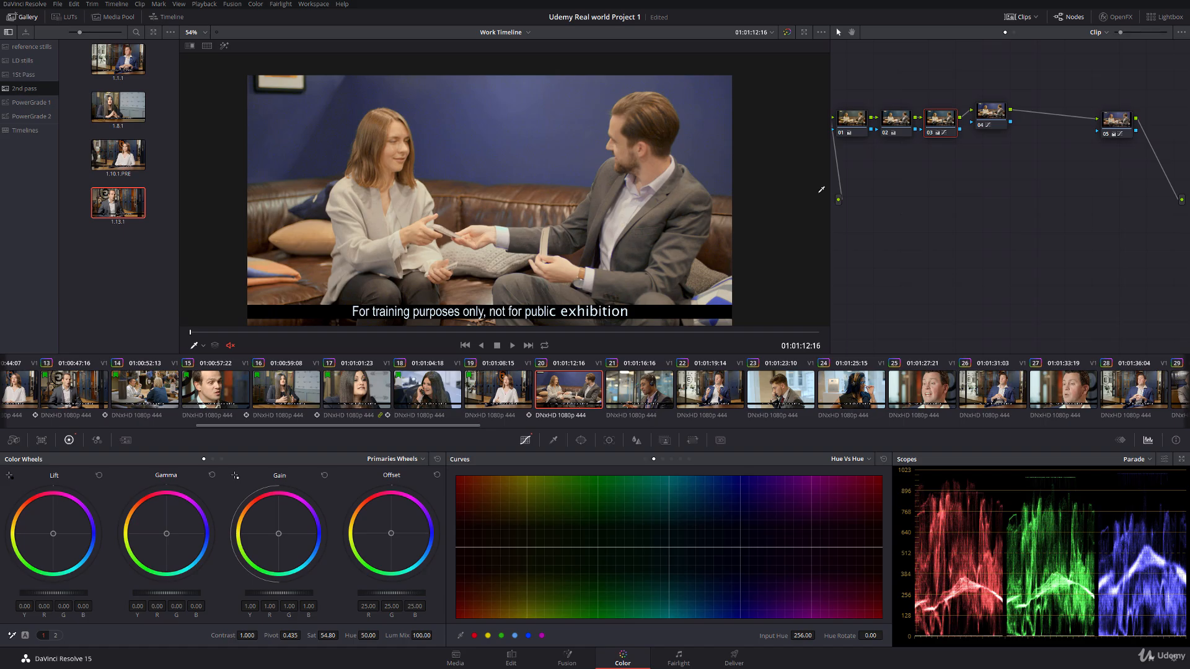
click(992, 116)
click(1109, 126)
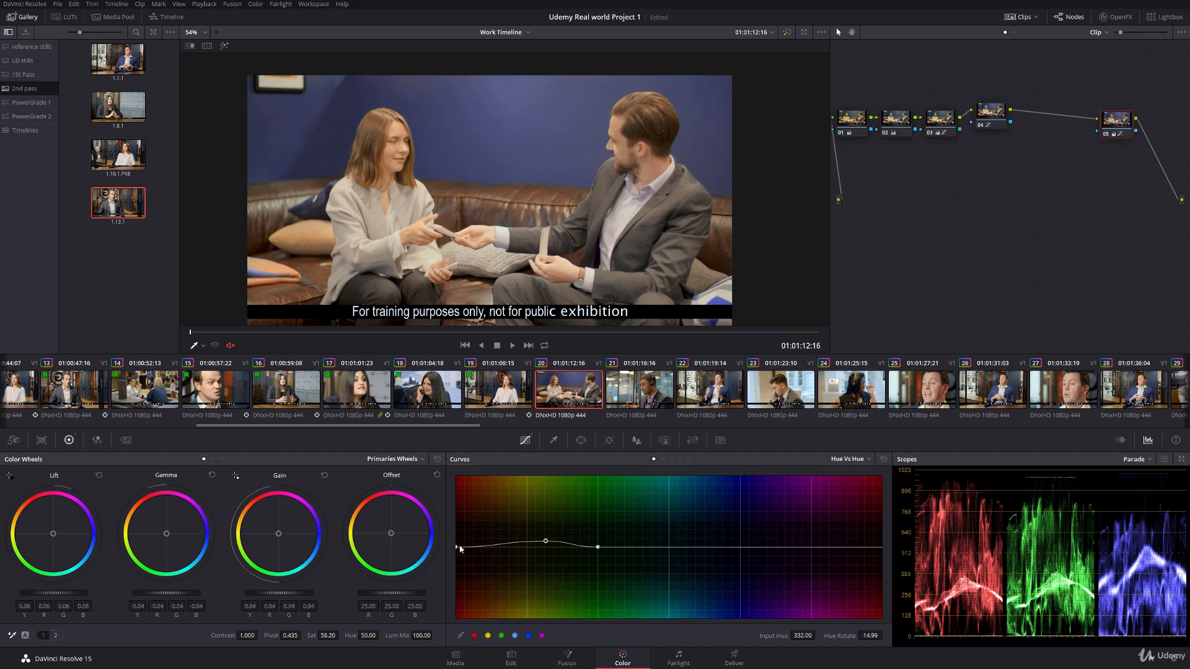
drag(880, 547, 864, 547)
drag(546, 542, 548, 540)
drag(871, 635, 830, 638)
drag(885, 634, 885, 636)
Step: Turn off the viewer overlay, move clip 20 to 01:01:14:22, and lower node 05's lift to 0.04
click(196, 346)
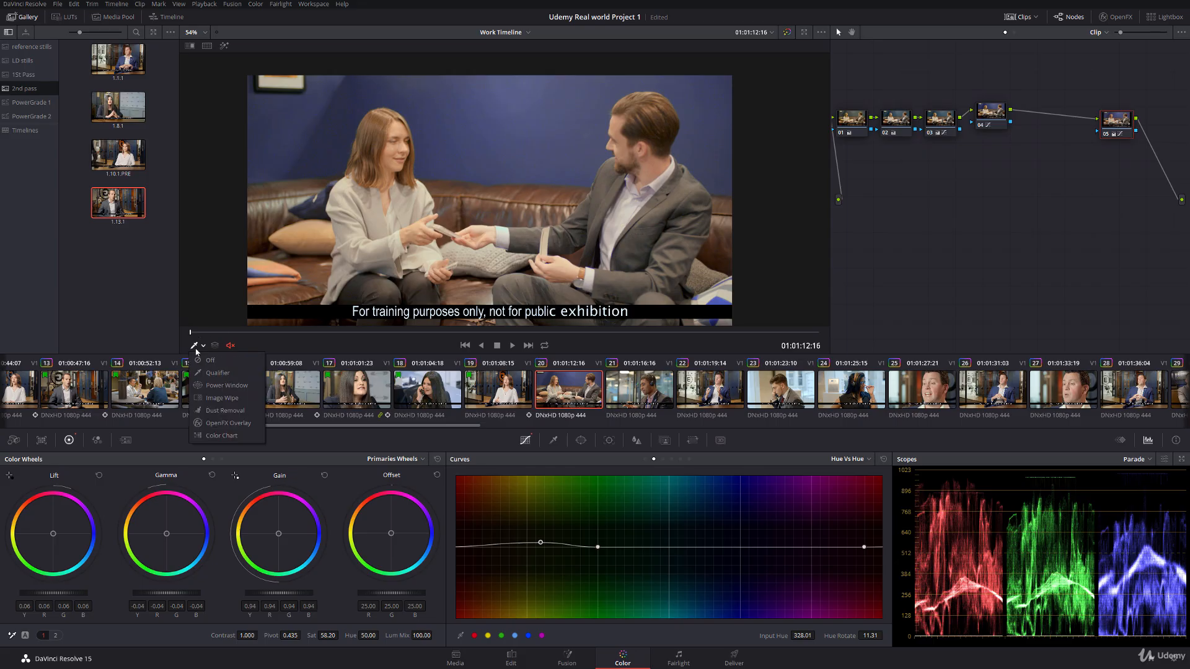
click(197, 360)
drag(191, 333, 539, 322)
scroll(487, 239, up, 3)
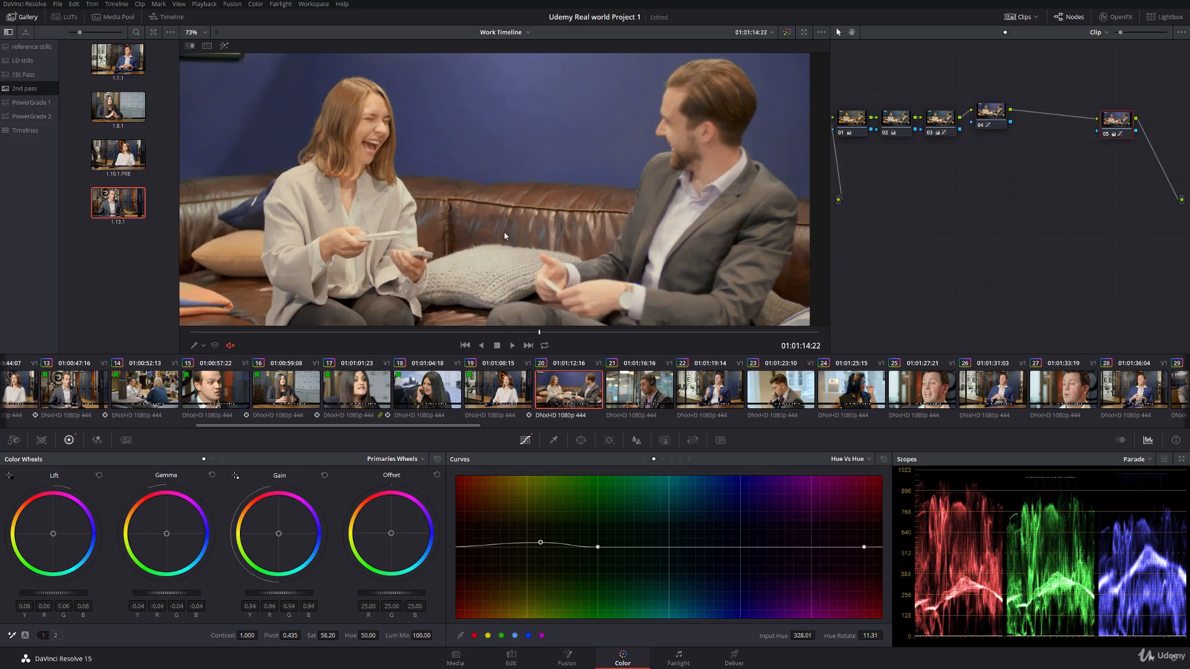
click(1107, 135)
click(1107, 135)
drag(78, 594, 66, 593)
key(shift+z)
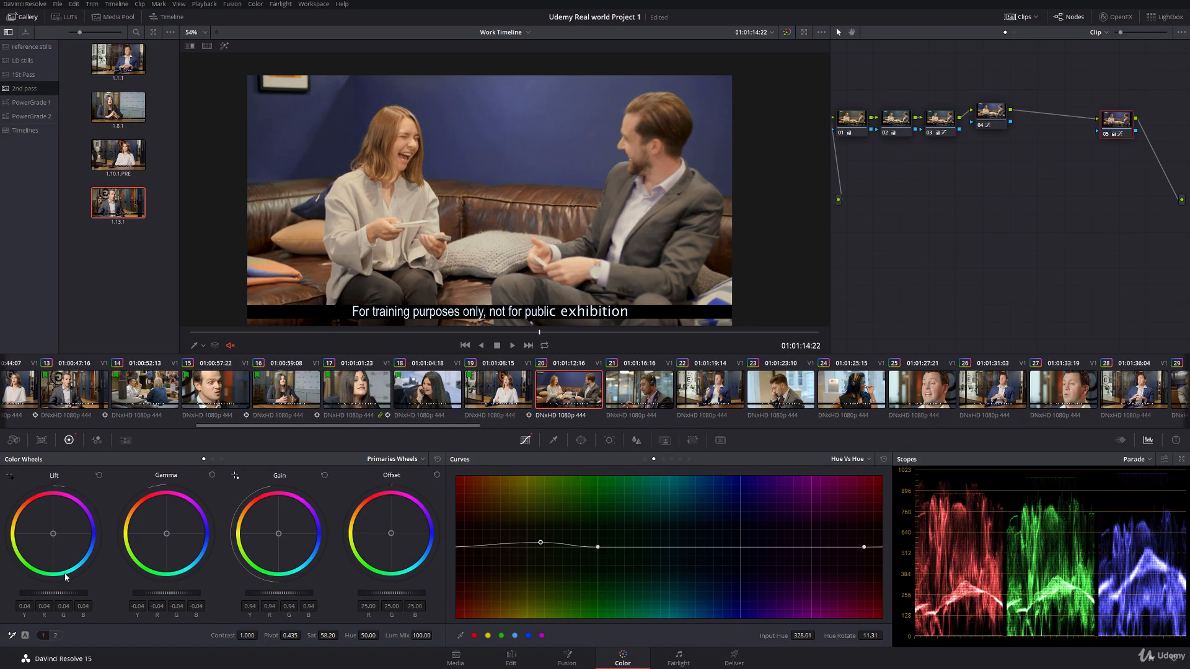
Step: Set clip 20's gamma to -0.05 and gain to 0.97 in node 05, comparing the shot with clip 19
drag(333, 324, 323, 280)
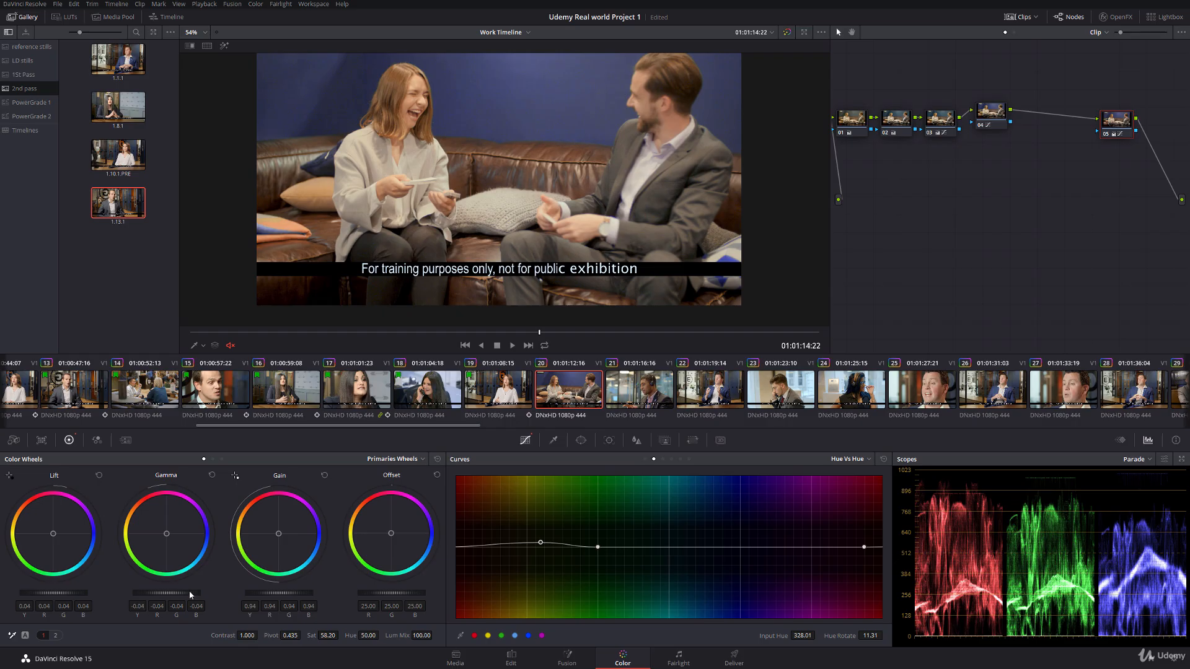
drag(188, 594, 184, 594)
click(501, 393)
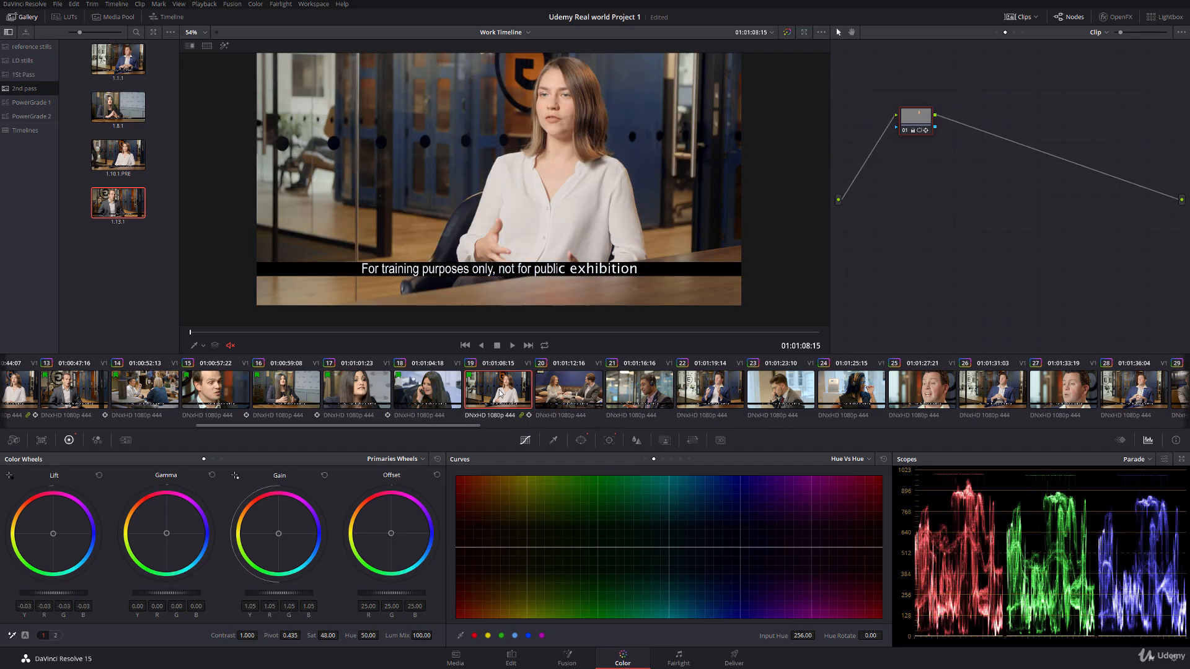
click(574, 386)
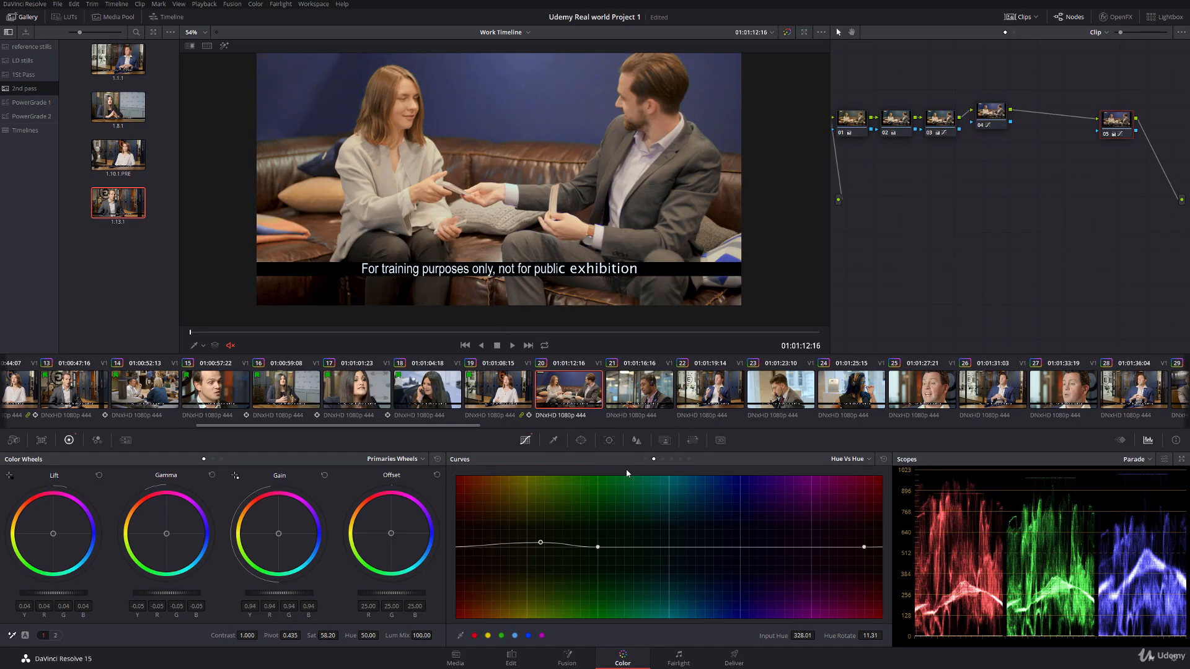
mouse_move(287, 596)
mouse_down()
mouse_move(322, 596)
mouse_move(304, 598)
mouse_up()
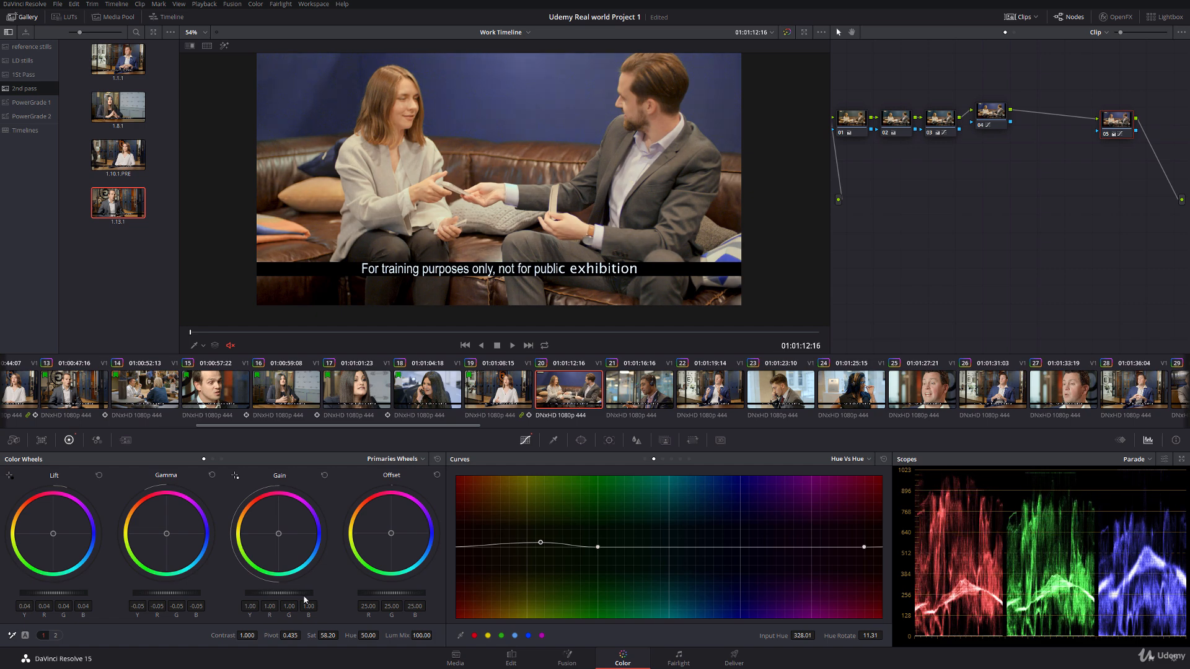
drag(517, 218, 531, 241)
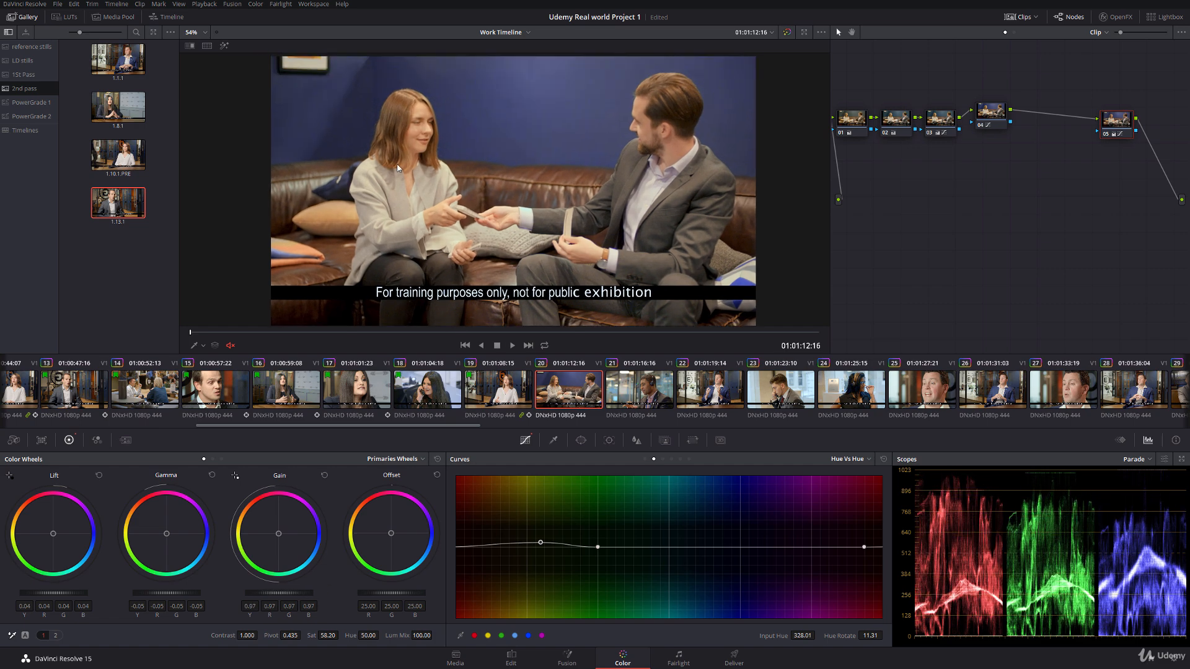
scroll(432, 161, up, 3)
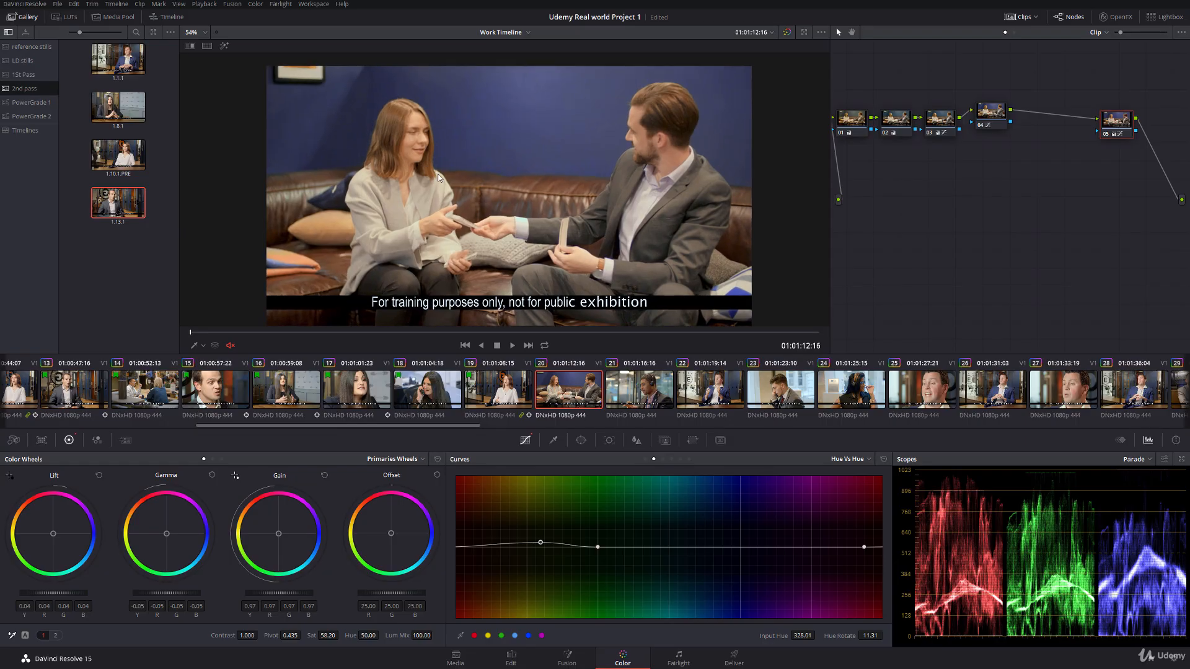
Step: Reshape node 05's Lum Vs Sat curve to roll off highlight saturation from about 0.62 luminance down to 0.45 at 1.00
click(681, 460)
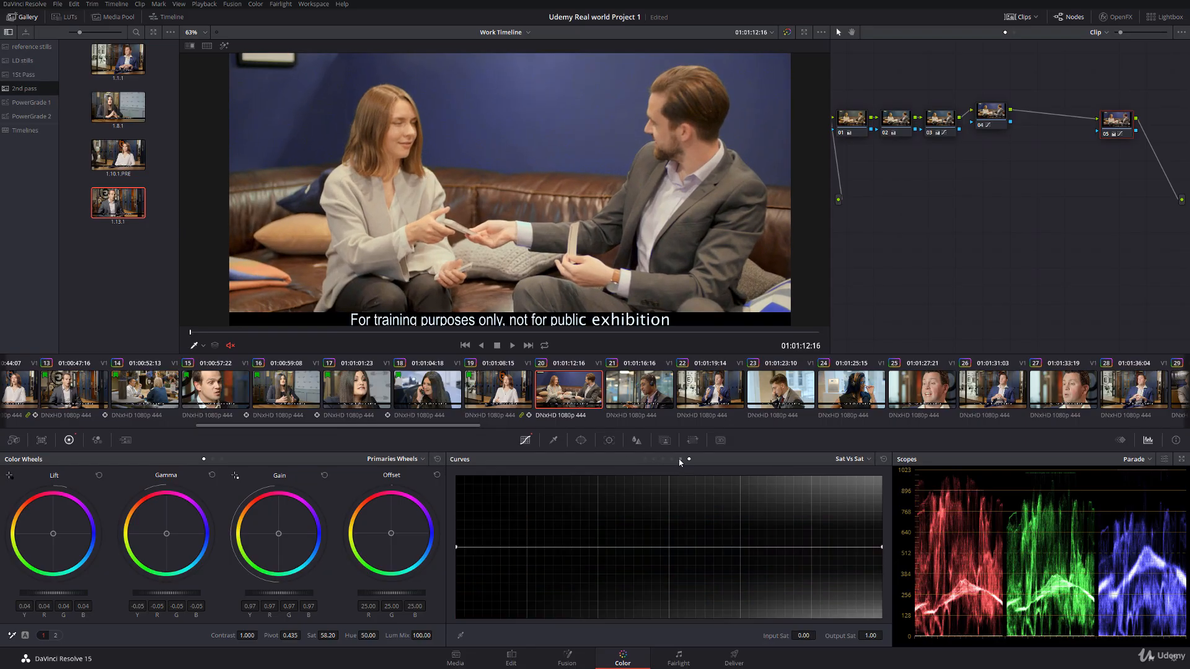
click(740, 548)
drag(883, 551, 872, 582)
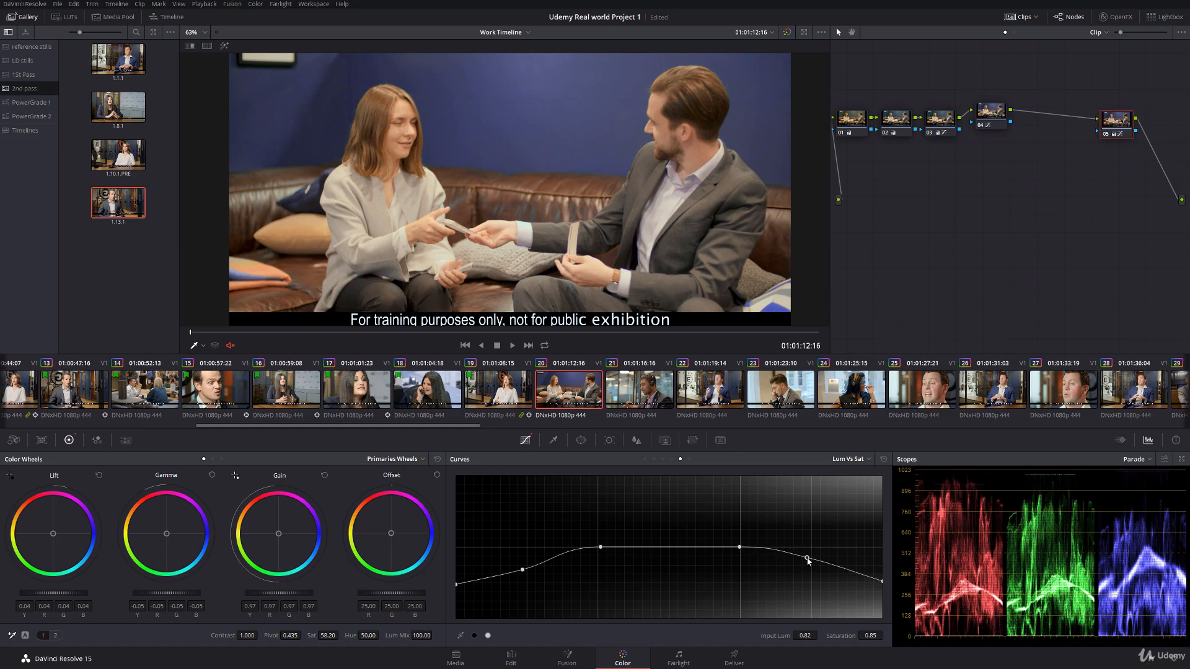
click(799, 565)
drag(741, 548, 721, 551)
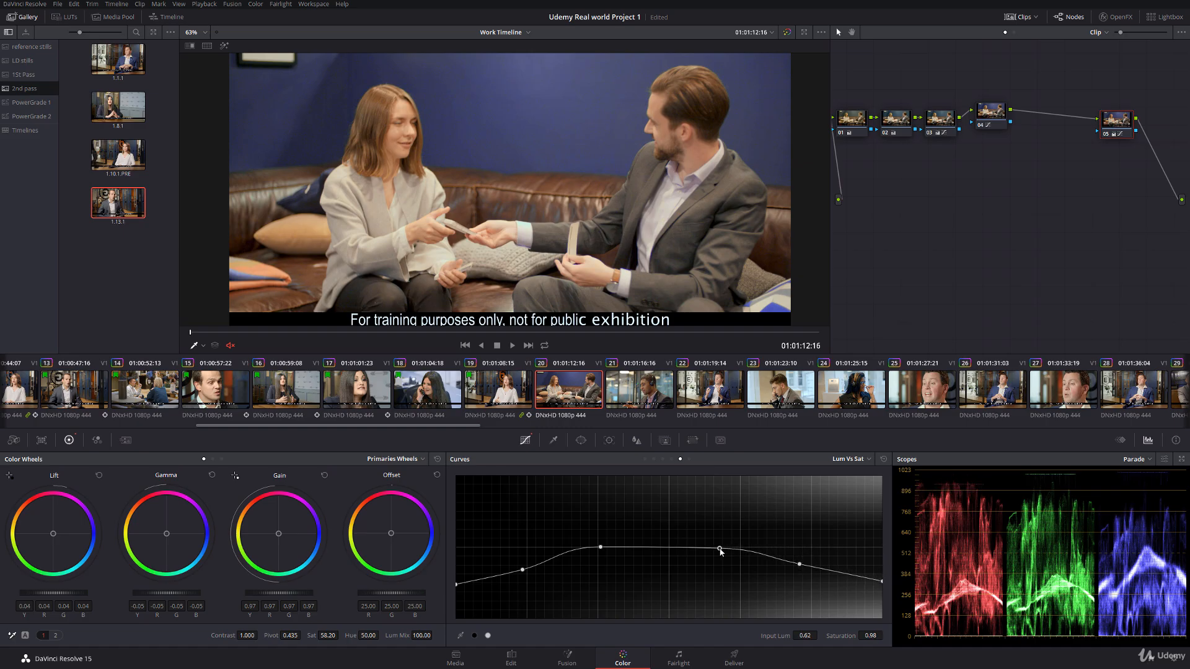
drag(800, 567, 796, 569)
drag(882, 581, 882, 586)
Step: Scrub clip 20 to 01:01:16:05 and set node 05's gain to 0.95 and gamma to -0.04
drag(191, 333, 758, 325)
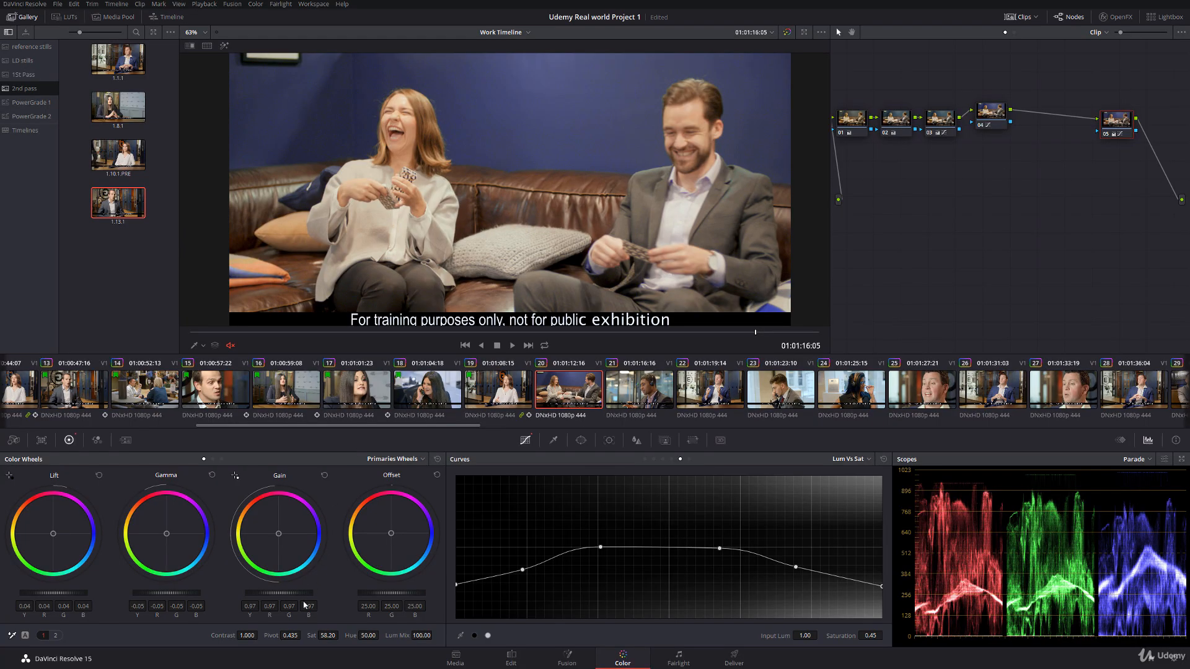
drag(299, 594, 289, 594)
drag(158, 596, 163, 597)
Step: Play full screen from clip 19 into clip 20 to check the match across the cut
click(518, 380)
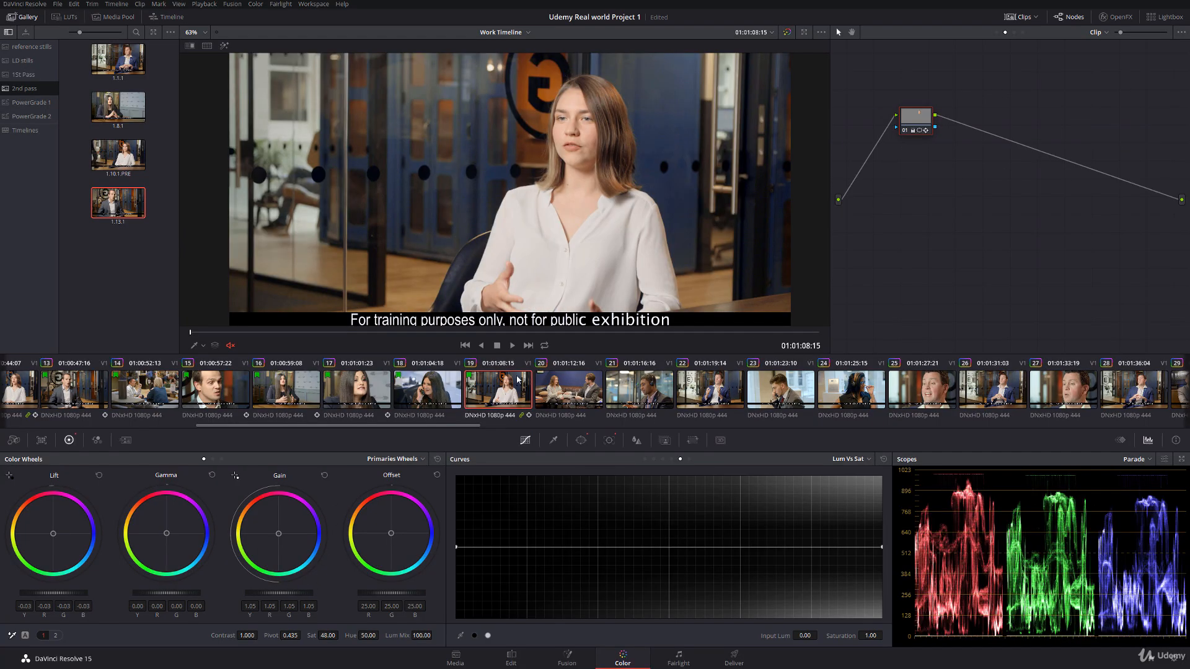
key(ctrl+f)
click(696, 643)
key(space)
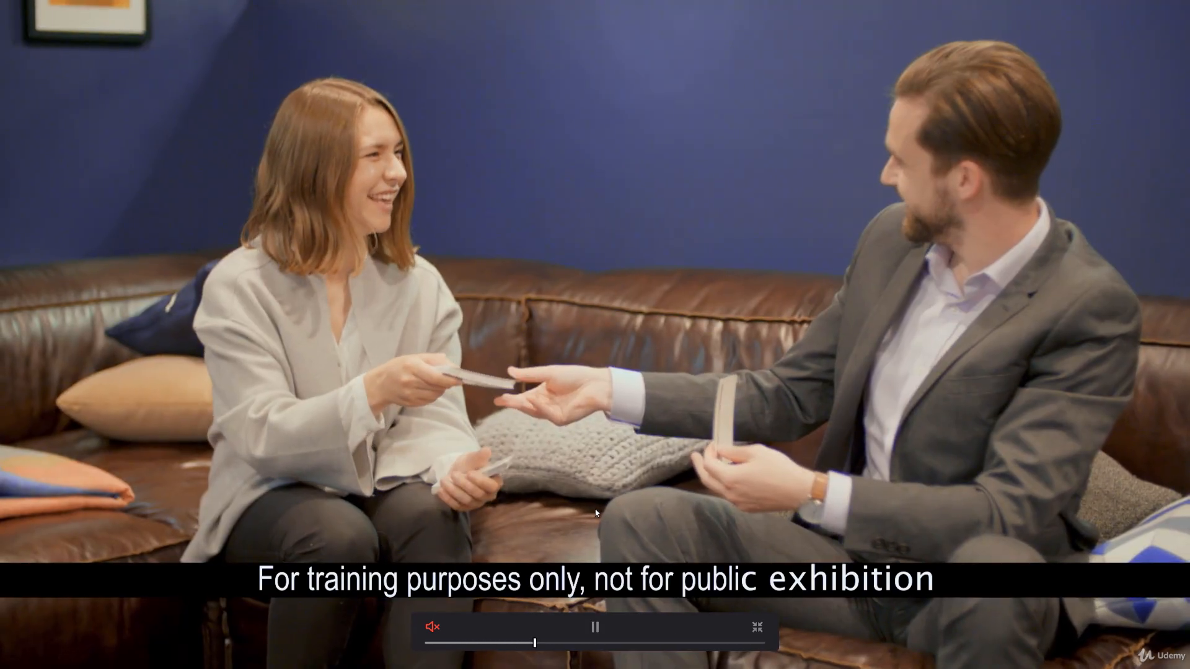
key(space)
key(Escape)
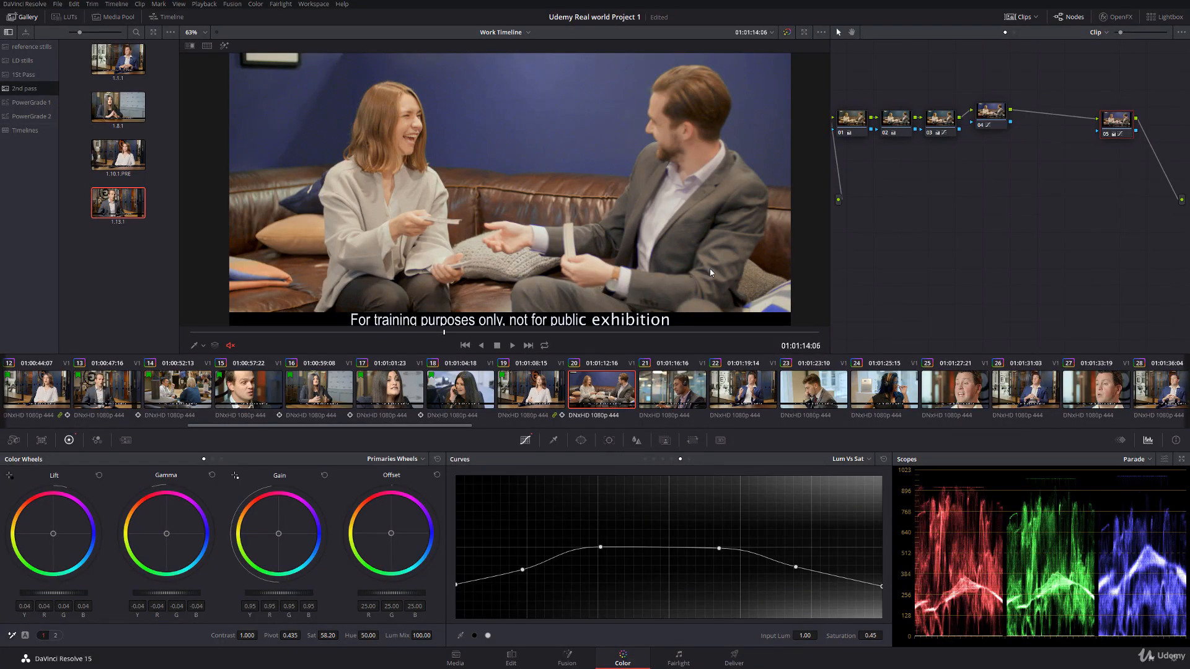
Step: Set the Hue Vs Hue skin-tone point's rotation to 15.26 in clip 20's node 05, and recheck the clip full screen and against clip 19
click(653, 459)
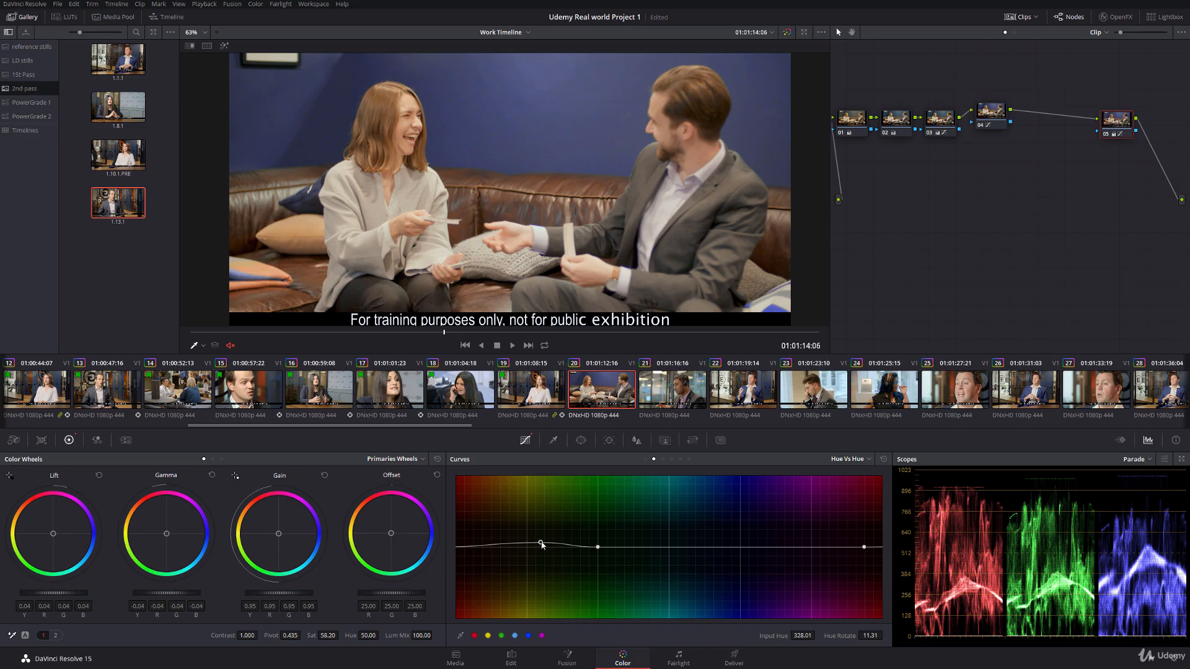
drag(871, 636, 886, 635)
key(ctrl+f)
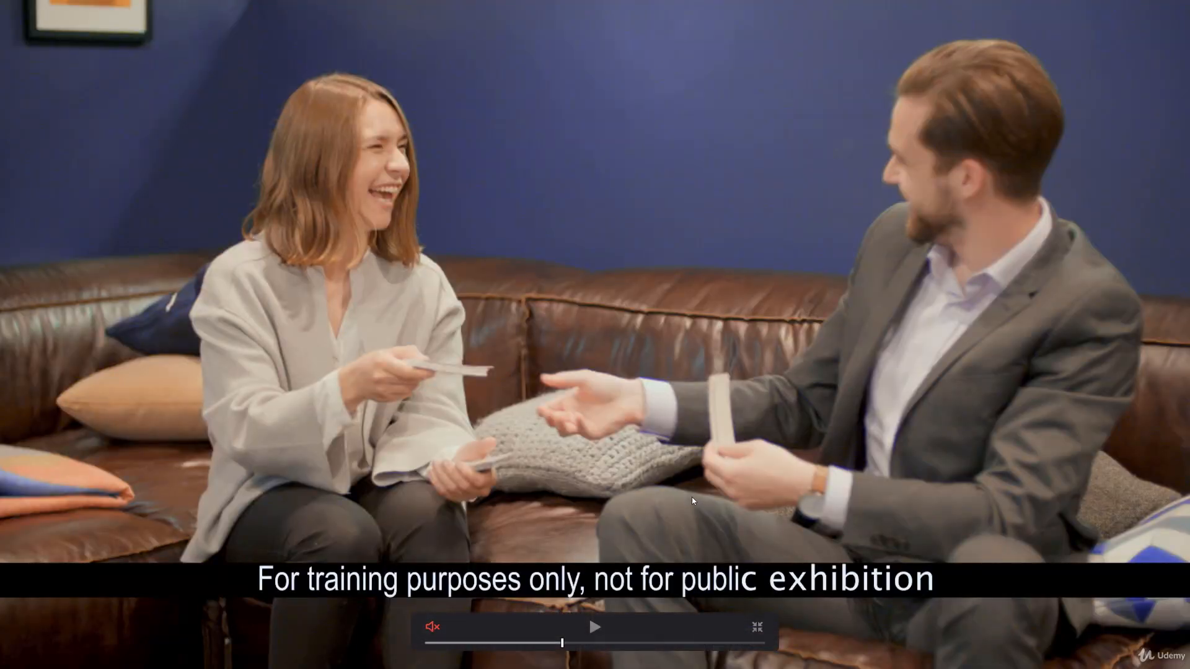
key(Up)
key(space)
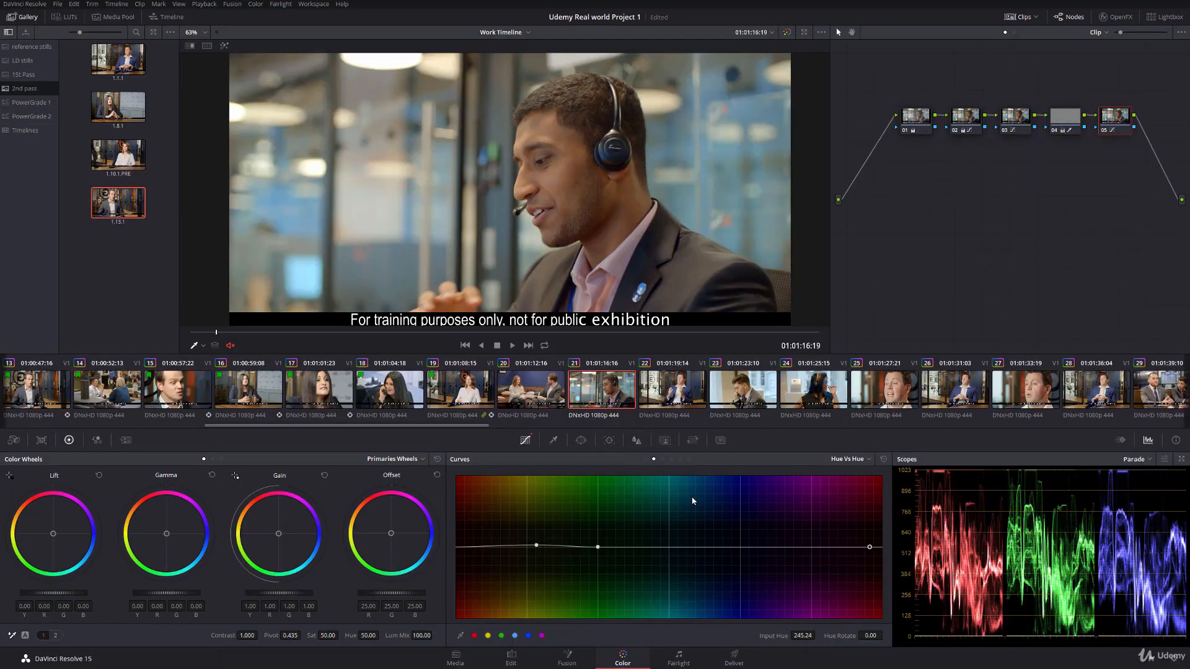
key(Up)
key(Up)
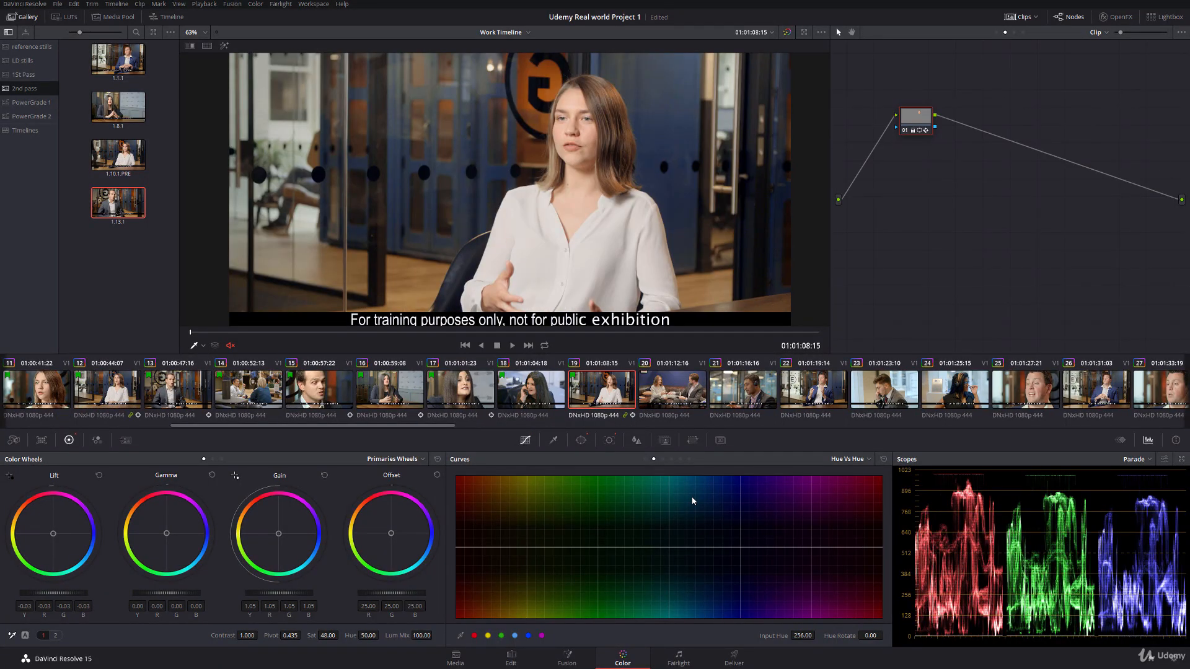
key(Down)
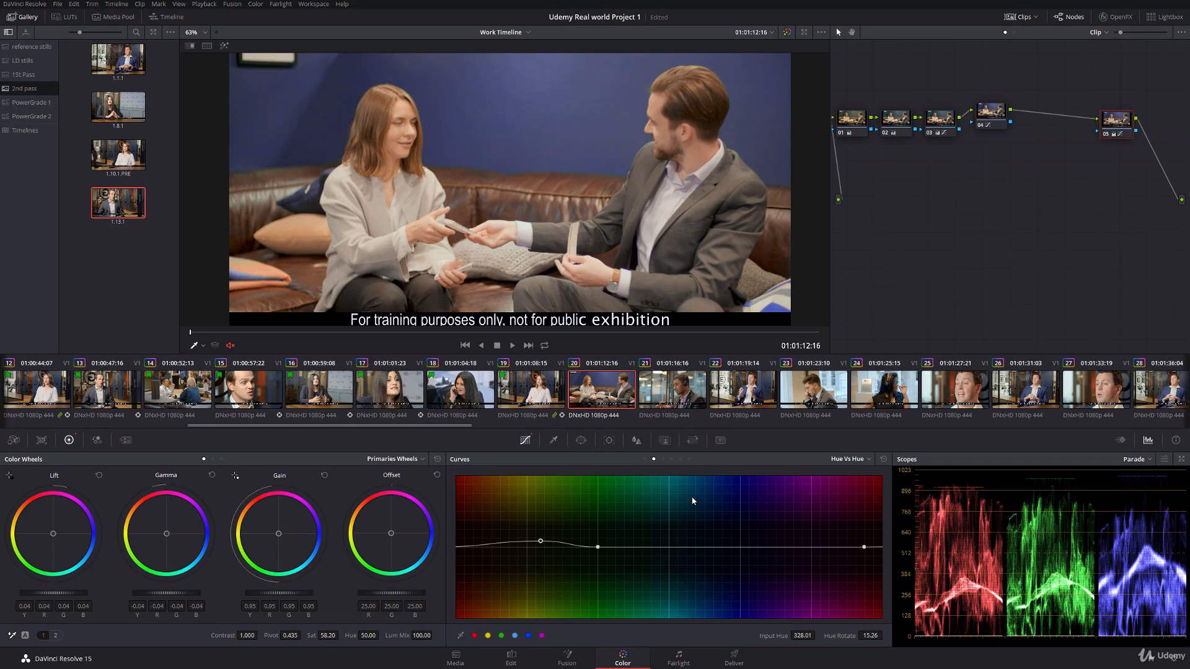
Step: On clip 21's node 05, raise the gain to 1.12 and lower the gamma to -0.01
key(Down)
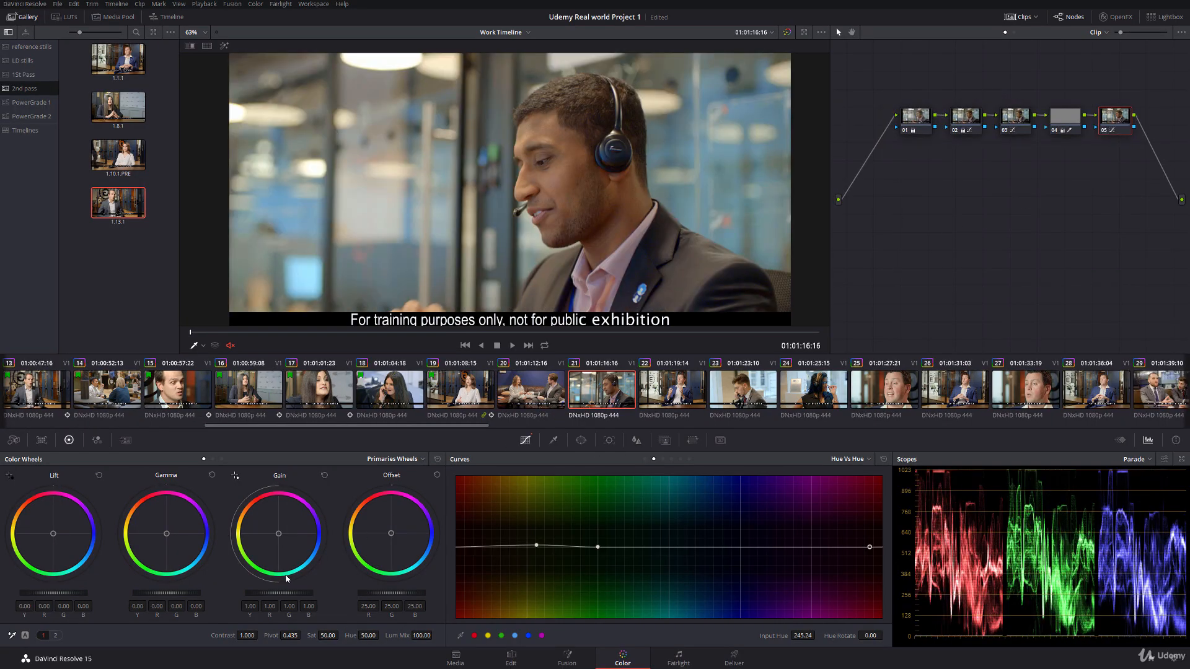
drag(279, 593, 304, 594)
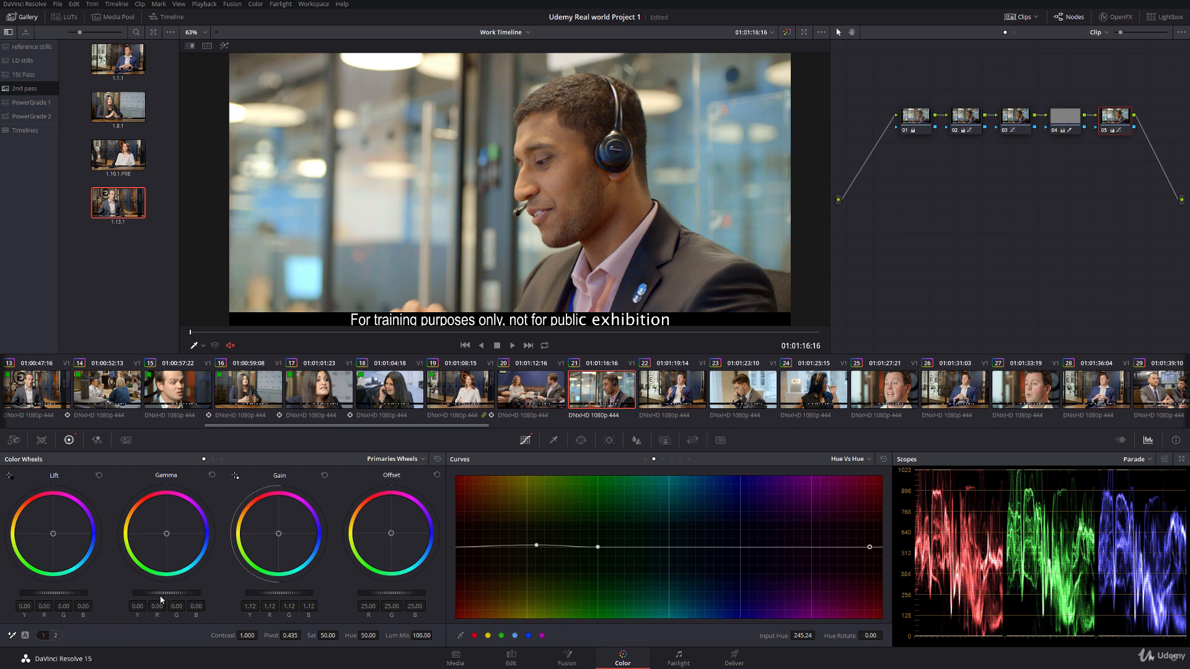
drag(161, 595, 156, 595)
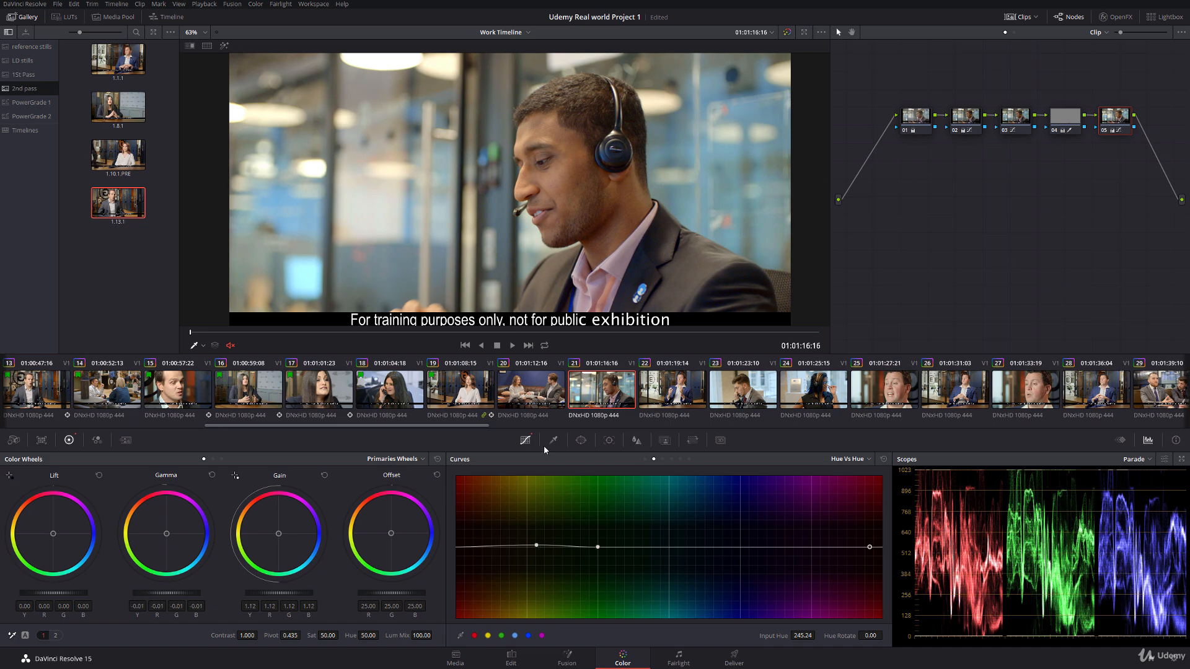
Step: Roll off clip 21's highlights with the Custom luma curve, anchoring two upper-midtone points and lowering the white point
click(645, 459)
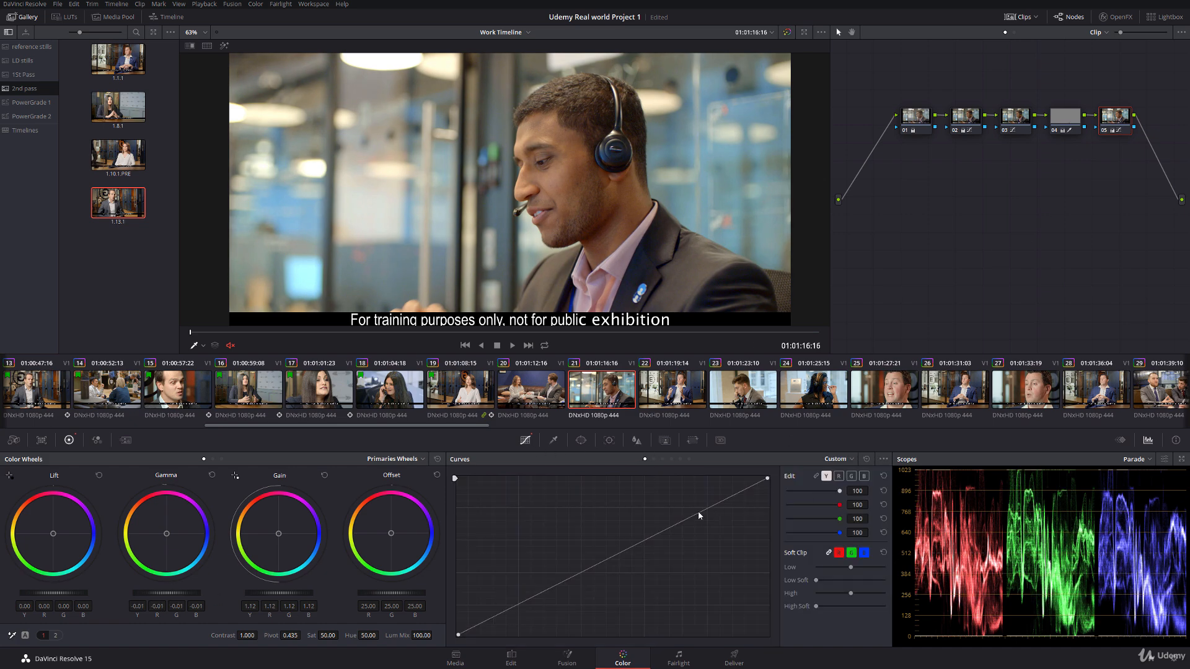
click(695, 515)
drag(766, 479, 773, 498)
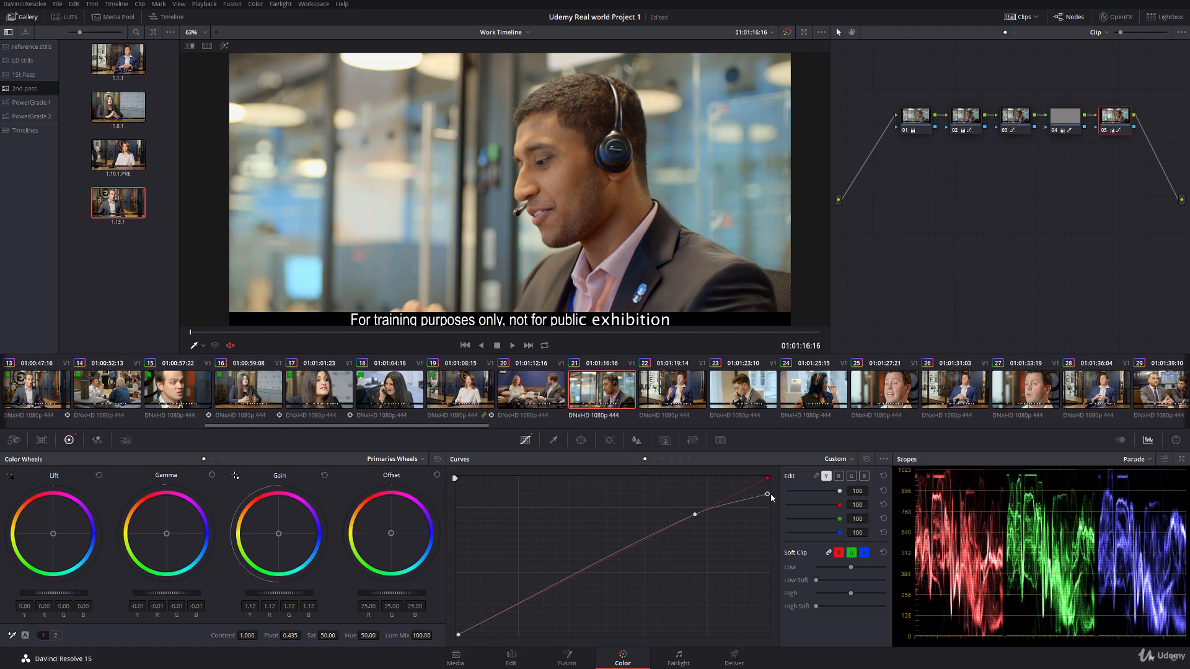
click(674, 524)
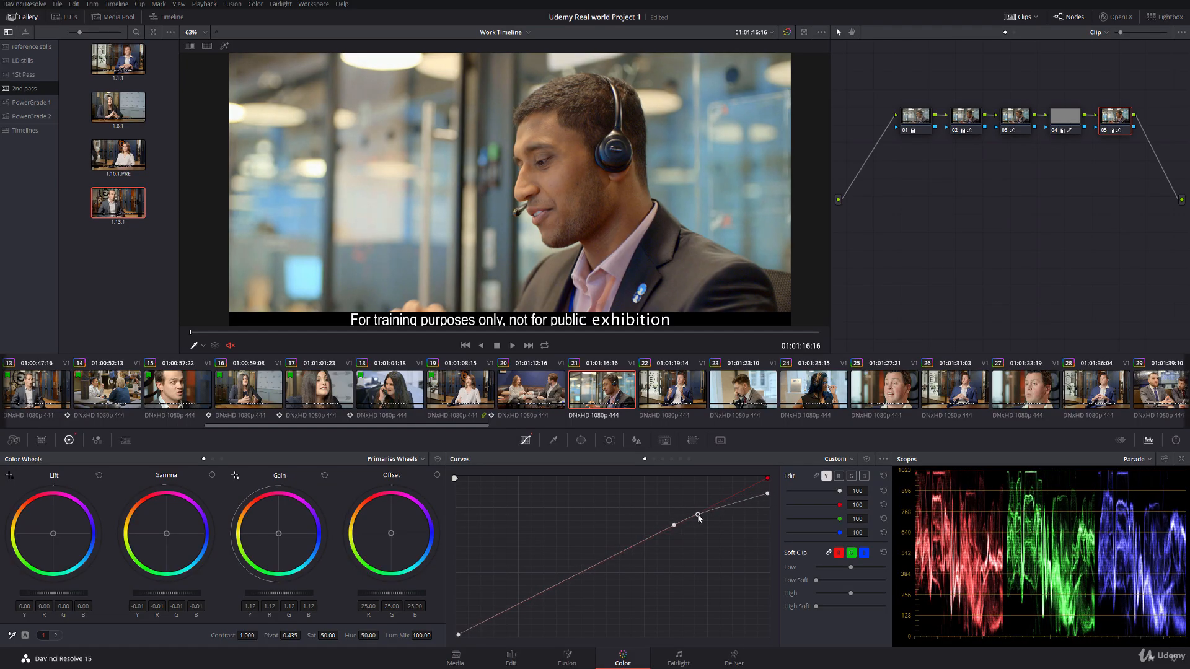
Step: Scrub through clip 21 and compare it with clip 20
click(382, 333)
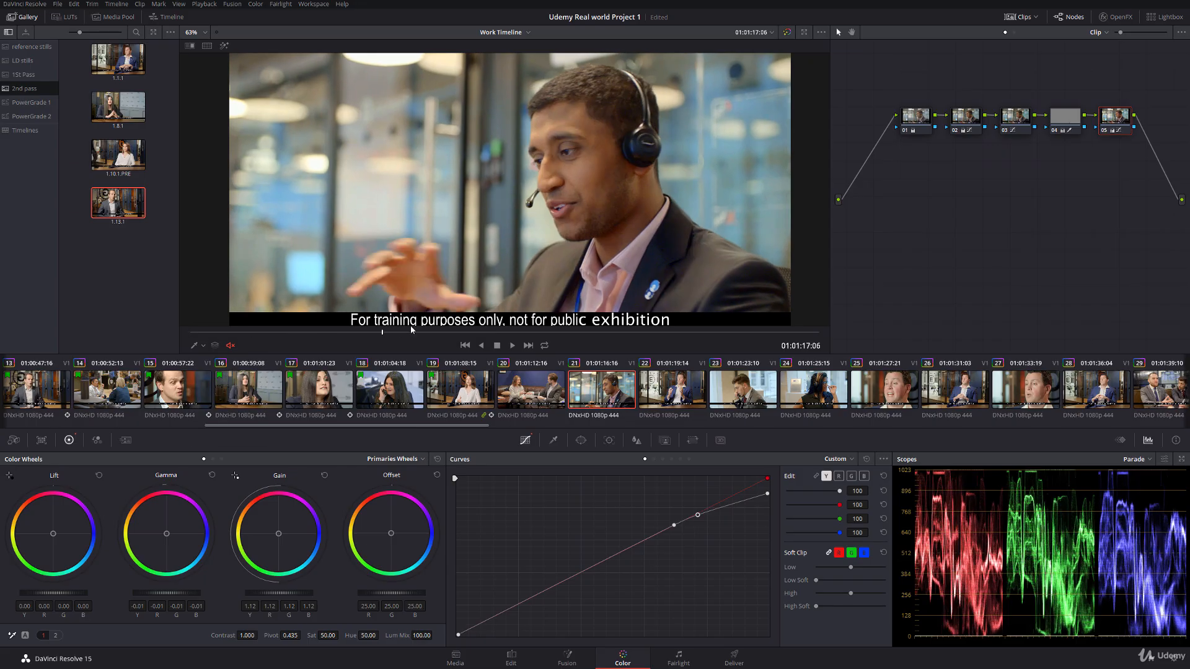
drag(411, 327, 425, 329)
click(527, 390)
click(601, 393)
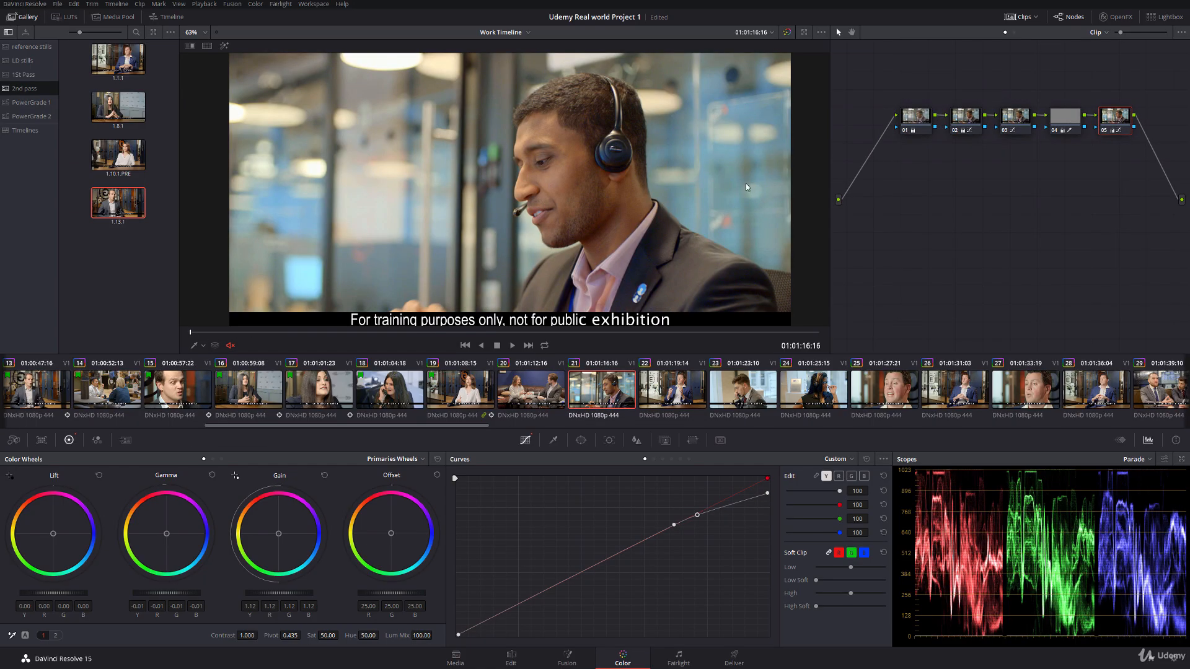
Step: Switch the scopes to the vectorscope and display the Hue Vs Hue curve for clip 21
click(1135, 459)
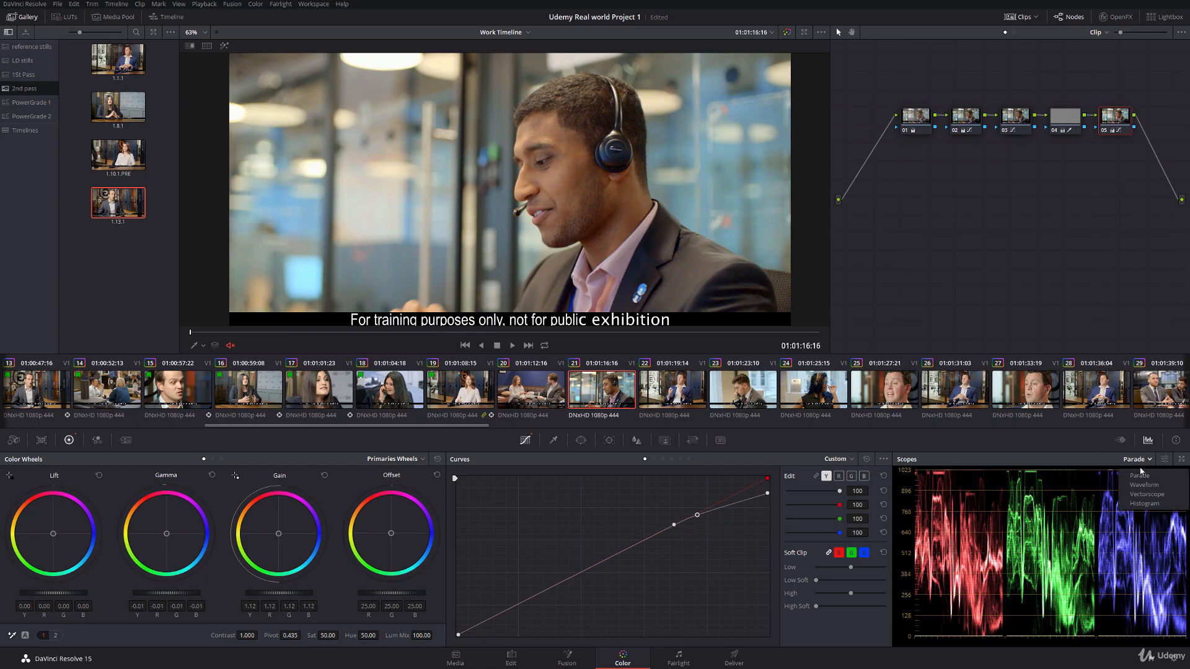
click(1142, 497)
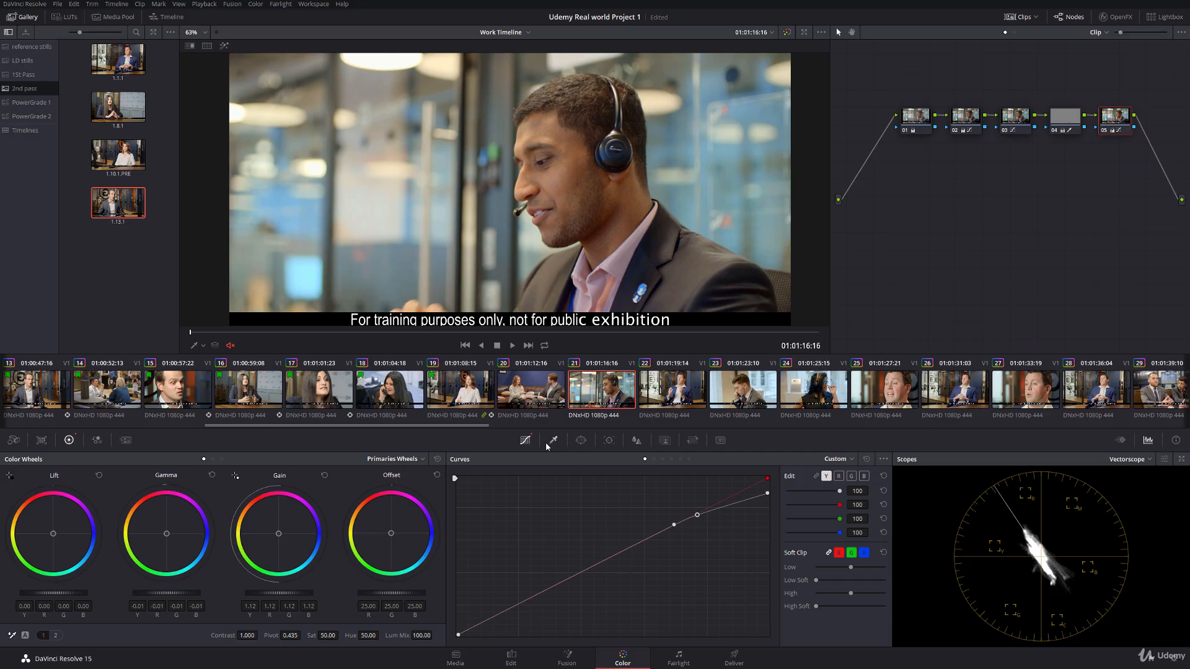
click(654, 460)
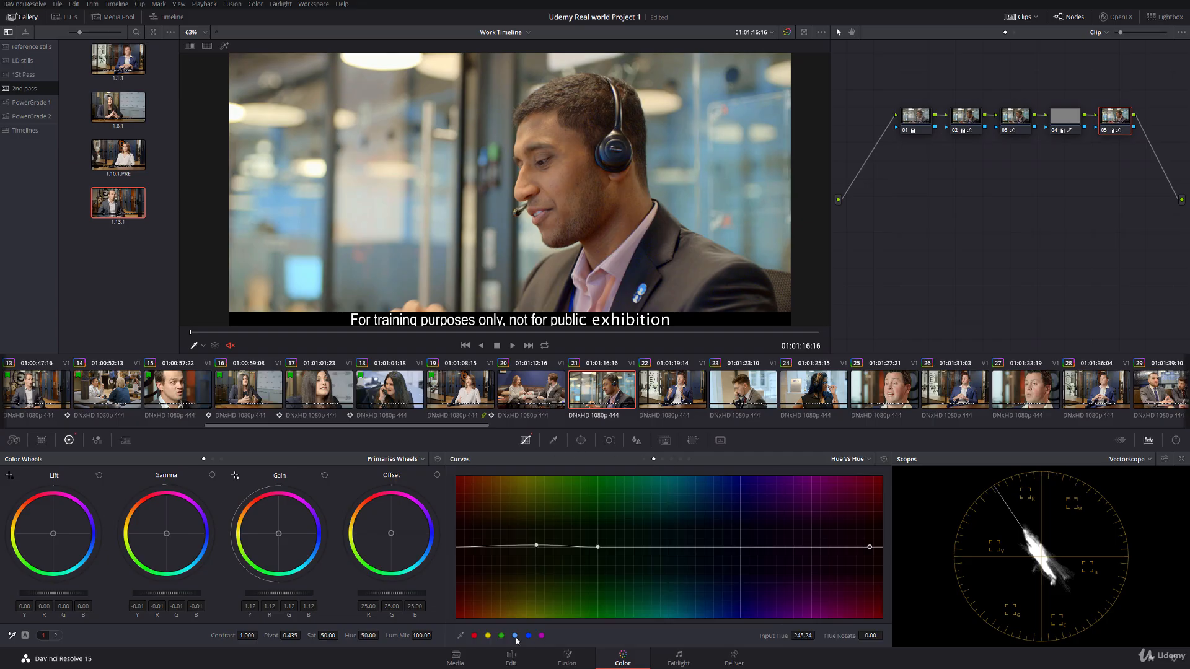
Step: Add a node 06 after clip 21's node 05 and shift its Hue Vs Hue cyan point to input hue 37.81, rotation -21.55
click(1023, 121)
key(alt+o)
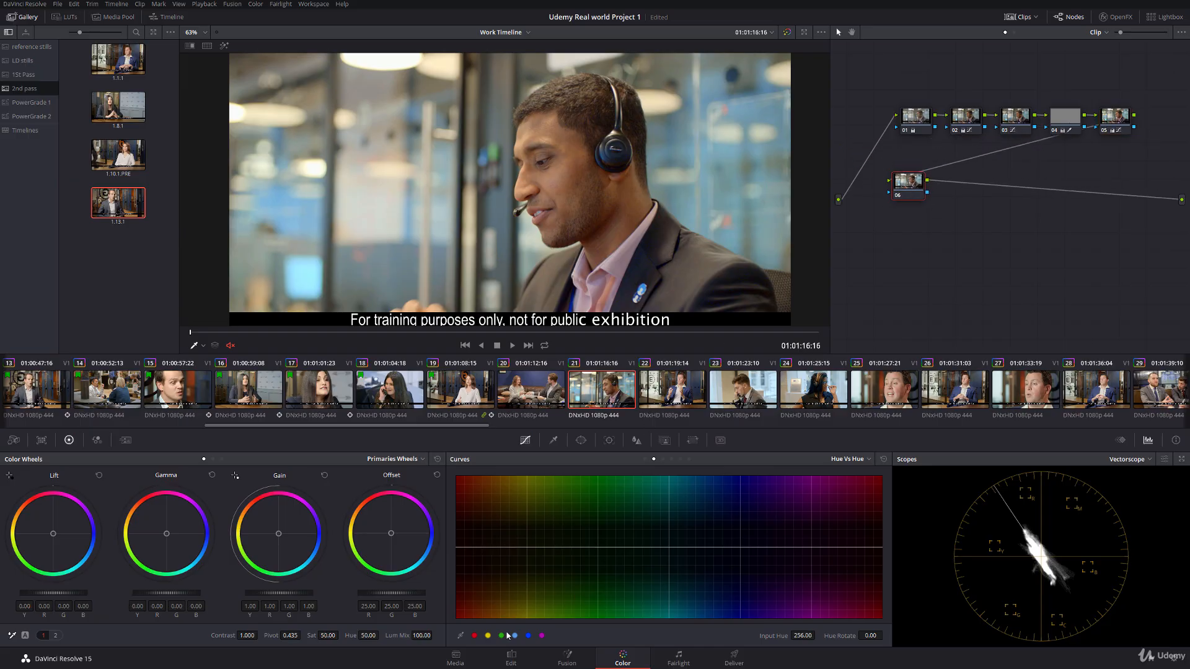
click(515, 636)
drag(669, 547, 625, 559)
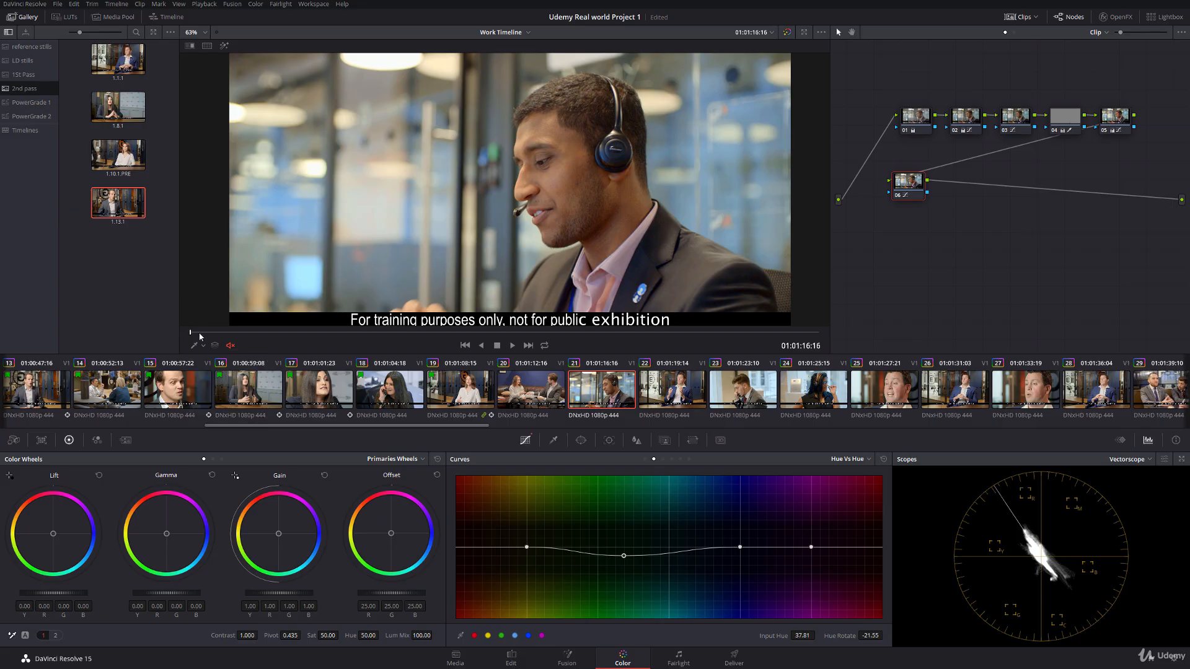
key(space)
Step: On clip 20's node 04, move the Hue Vs Hue point in the cyan range to input hue 79.33, rotation -34.37
click(563, 394)
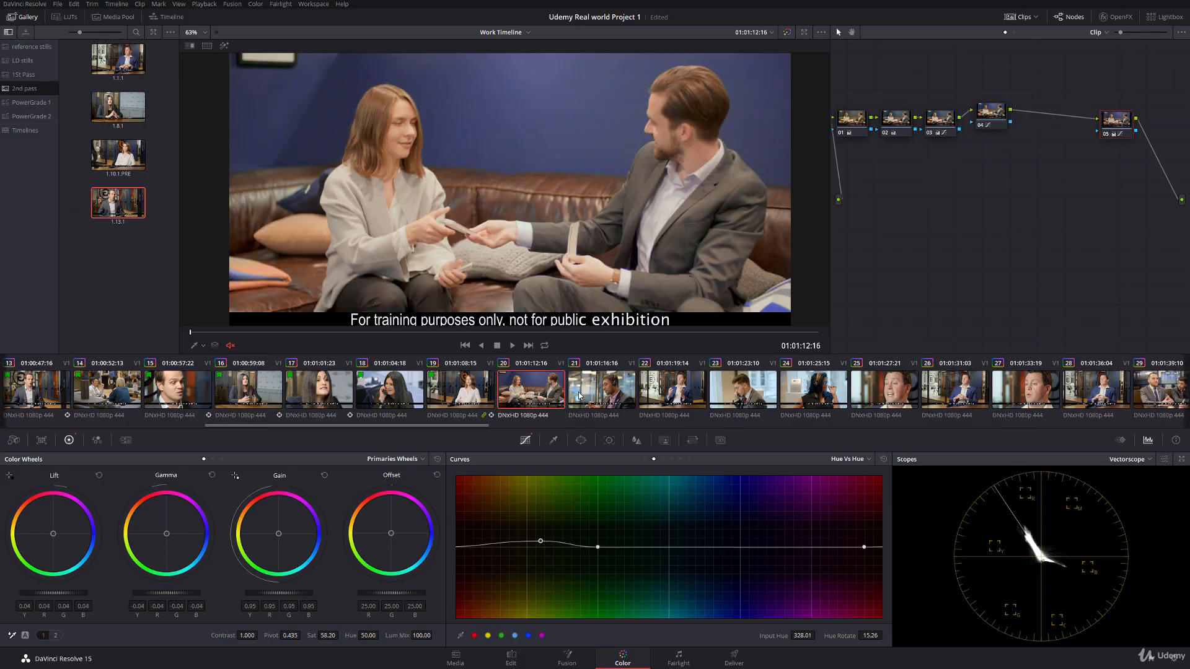
click(997, 120)
drag(682, 564, 666, 579)
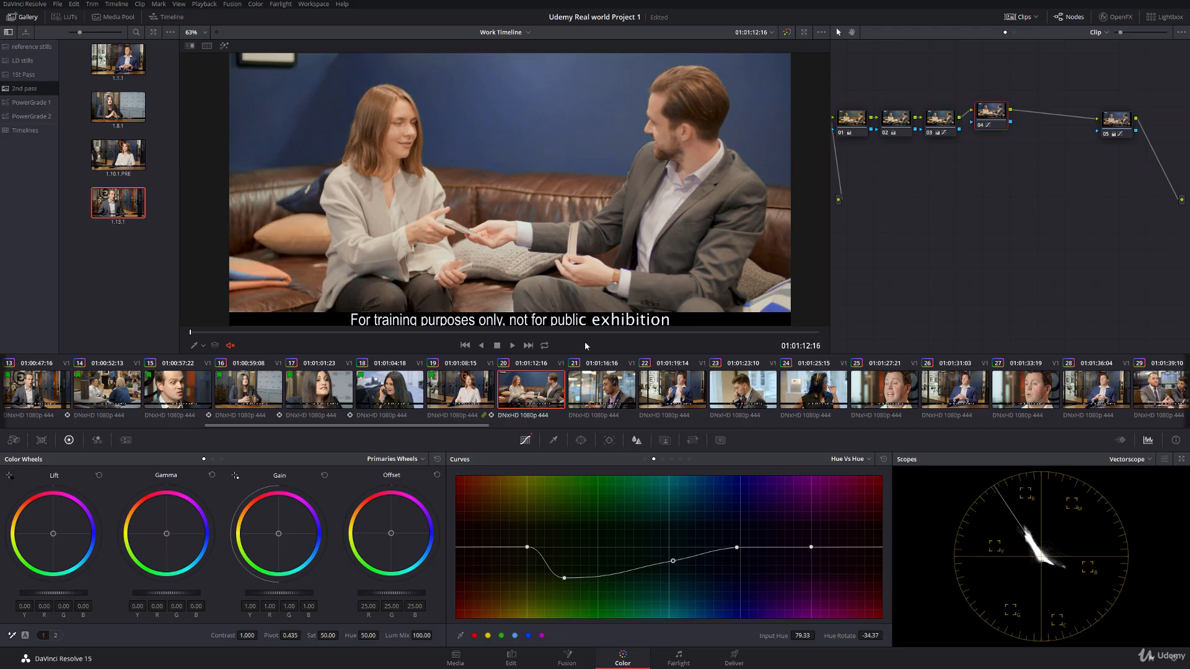
Step: Compare clip 20 with clip 19 and scrub through clip 20 to its end
click(470, 392)
click(512, 390)
click(198, 347)
click(198, 342)
drag(192, 333, 833, 322)
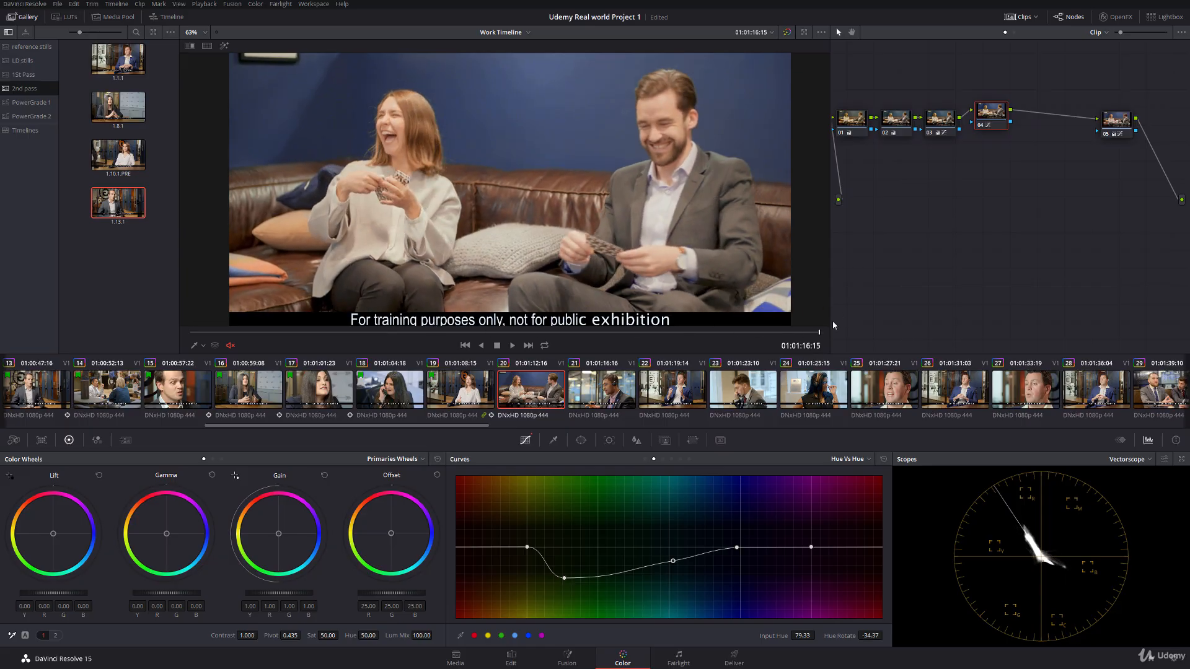
Step: Apply the grade of gallery still 1.1.1 to clip 22
click(613, 392)
click(681, 388)
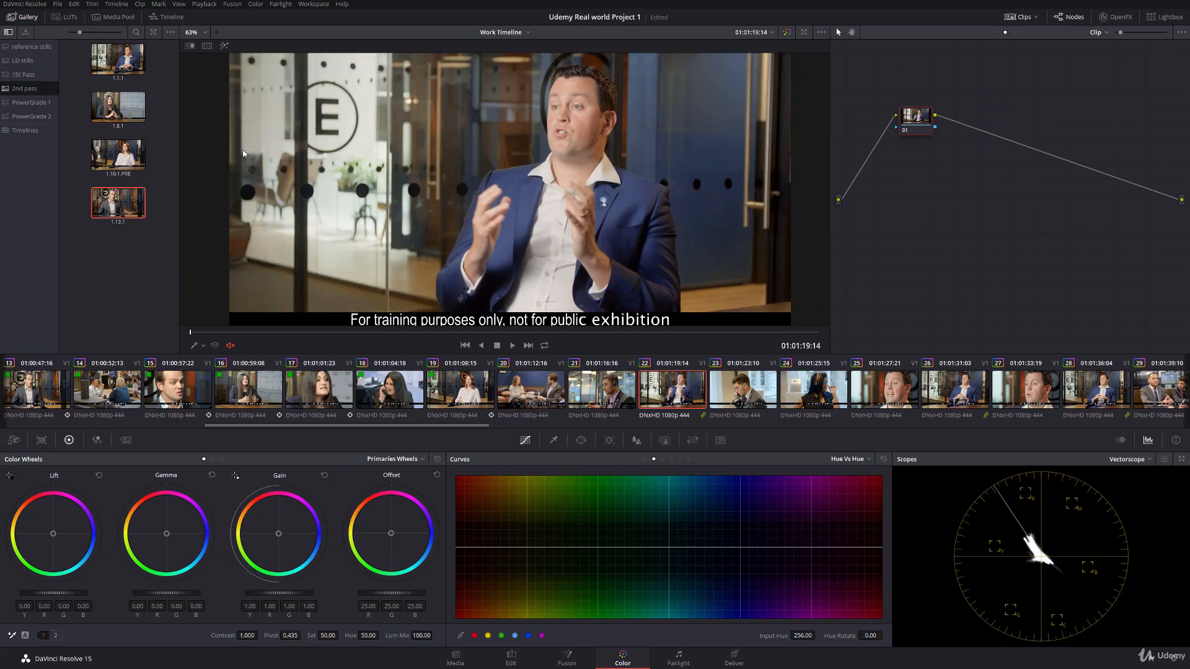
double_click(118, 59)
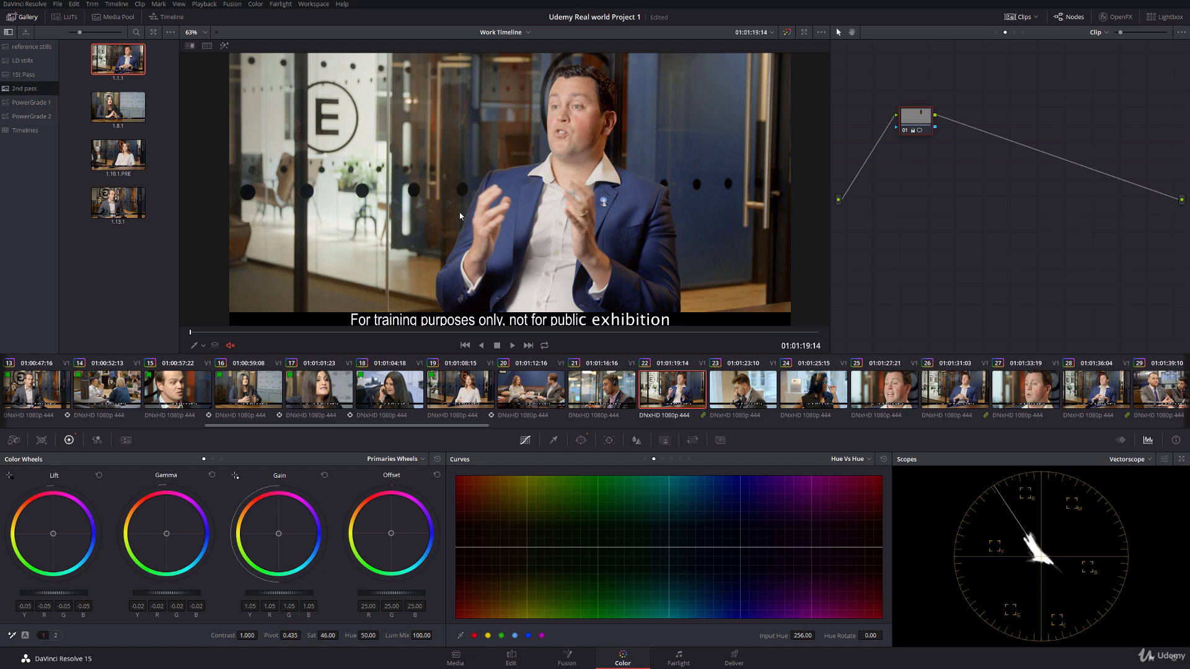
Step: Show the Power Window overlay on clip 22 and reposition and rotate the oval to fit the man's face
click(203, 345)
click(229, 385)
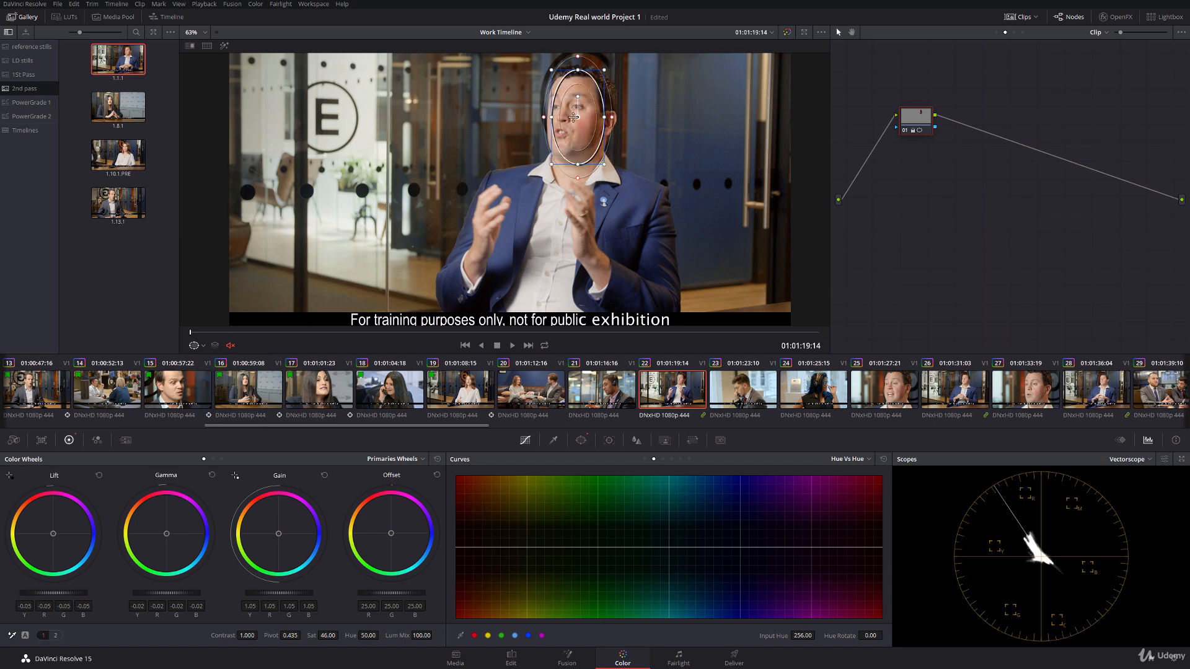
drag(577, 118, 574, 117)
drag(573, 96, 577, 97)
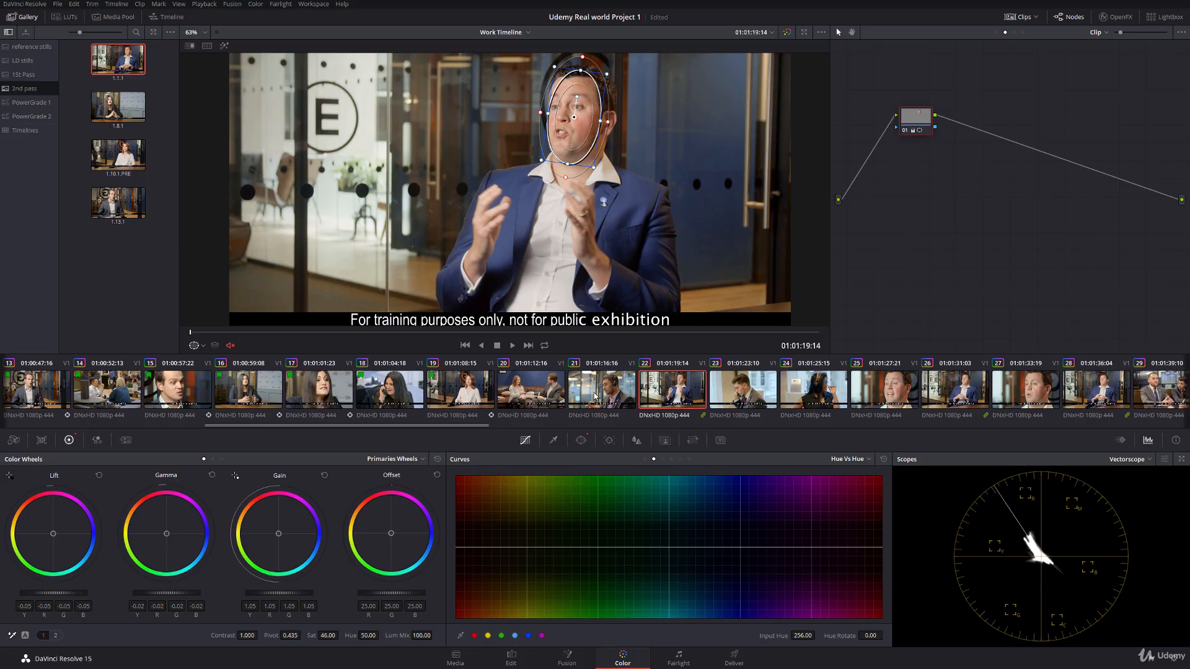
Step: Track the face window forward through clip 22, hide the overlay and scrub through the clip
click(610, 440)
click(502, 478)
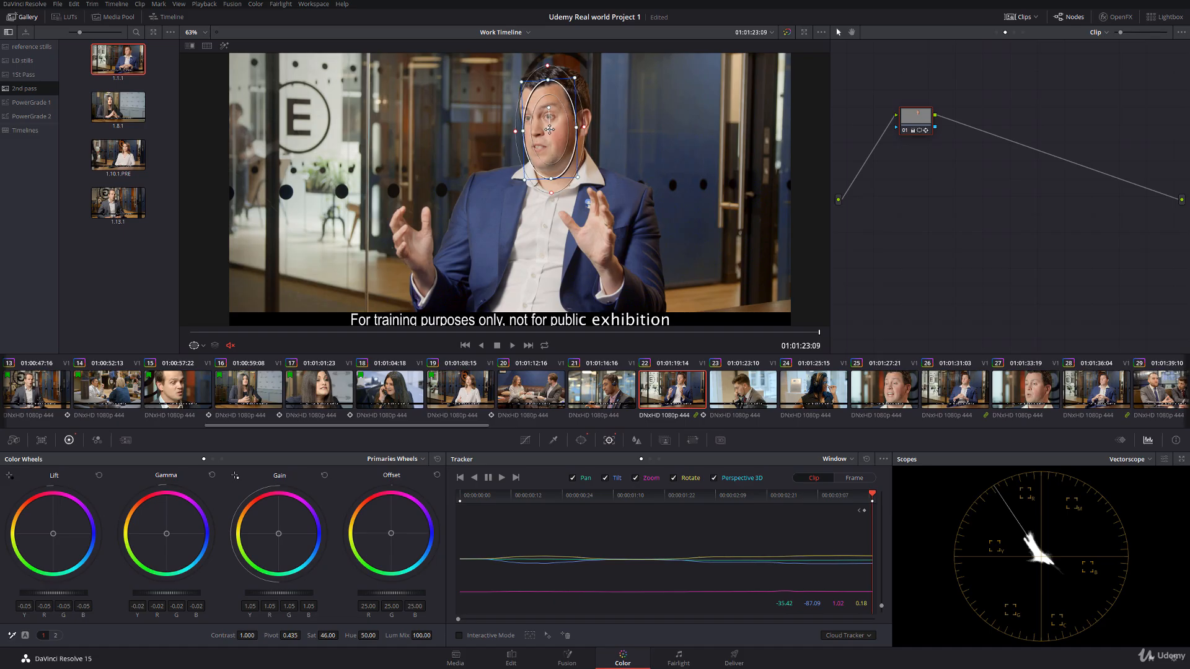
click(194, 345)
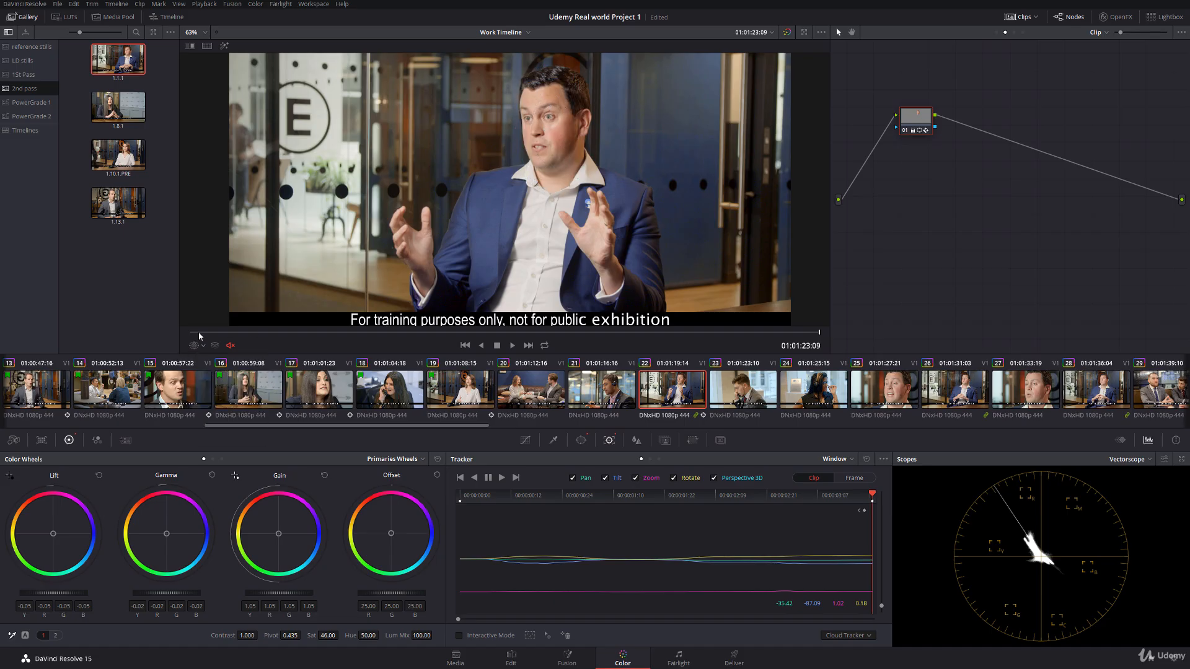
drag(199, 334, 860, 316)
Step: Try copying clip 21's grade onto clip 23 and undo it
click(753, 397)
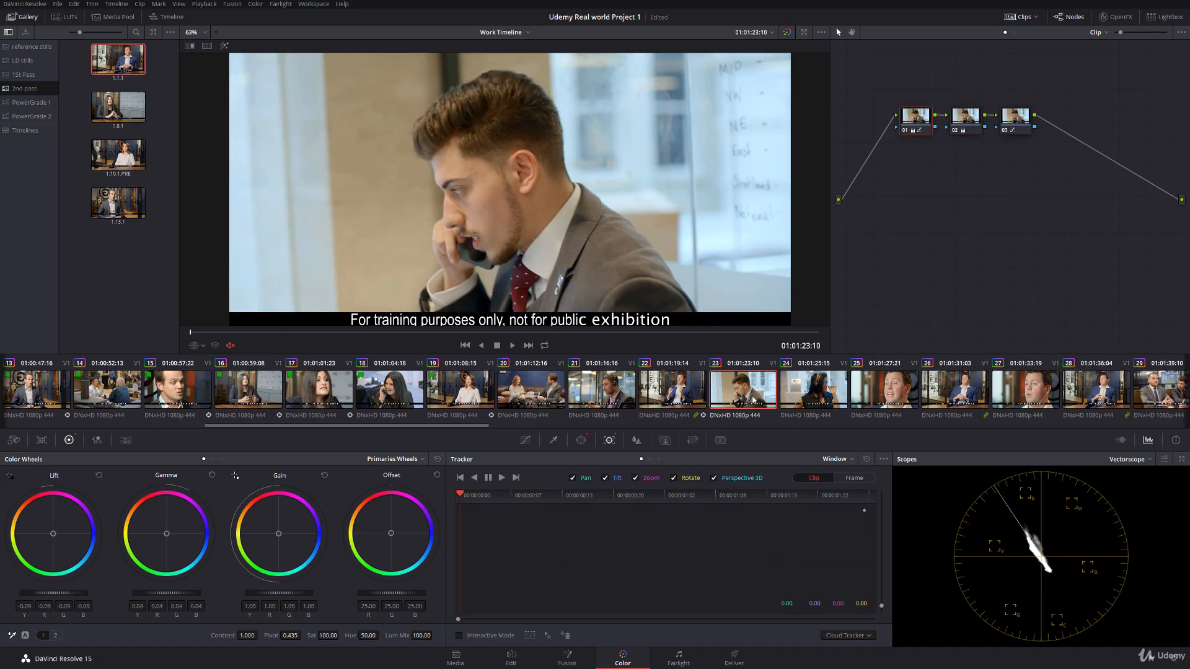
middle_click(616, 393)
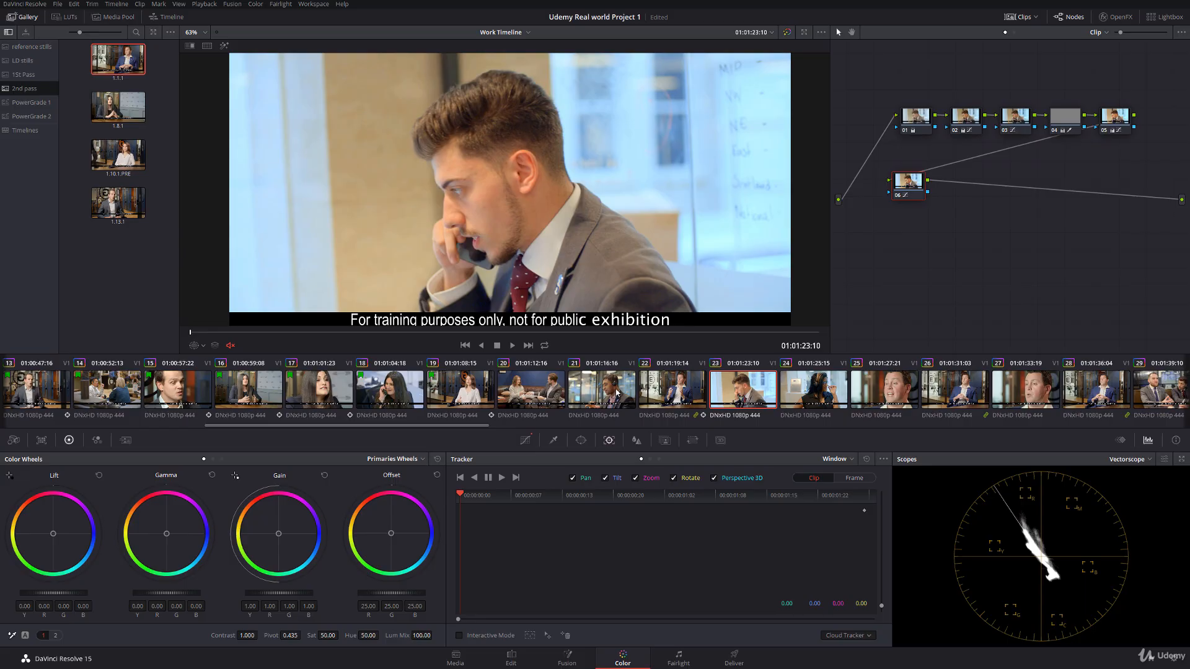
key(ctrl+z)
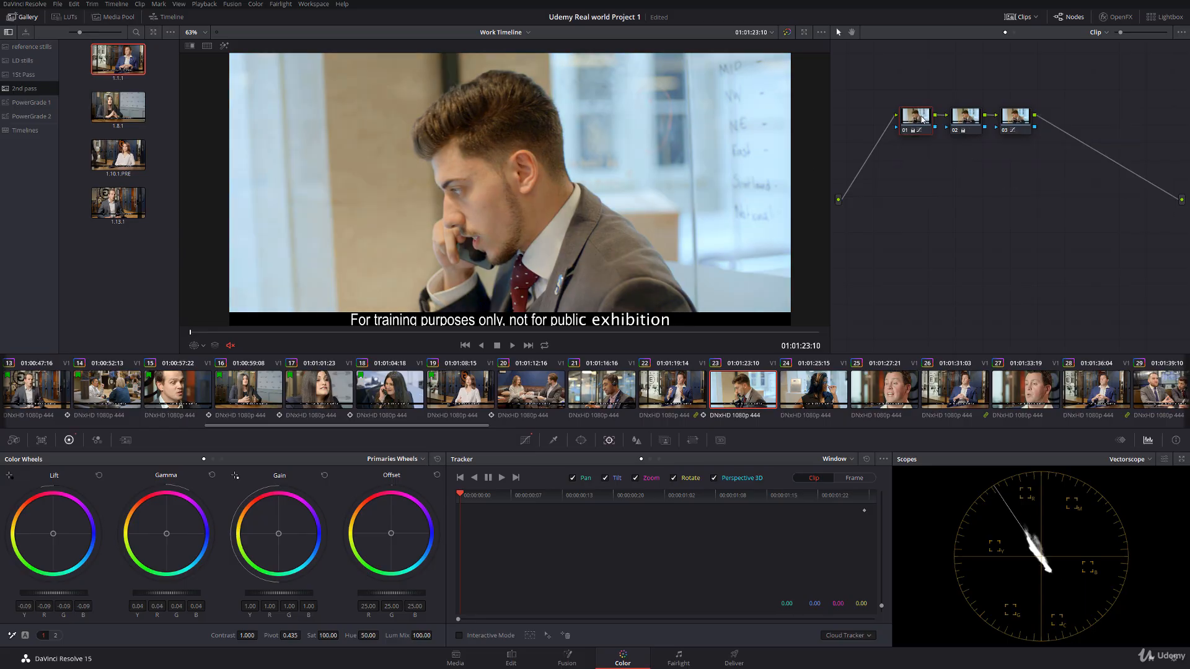
Step: Reposition nodes 01 and 02 in clip 23's node graph to space them further apart
drag(923, 118, 882, 122)
click(954, 117)
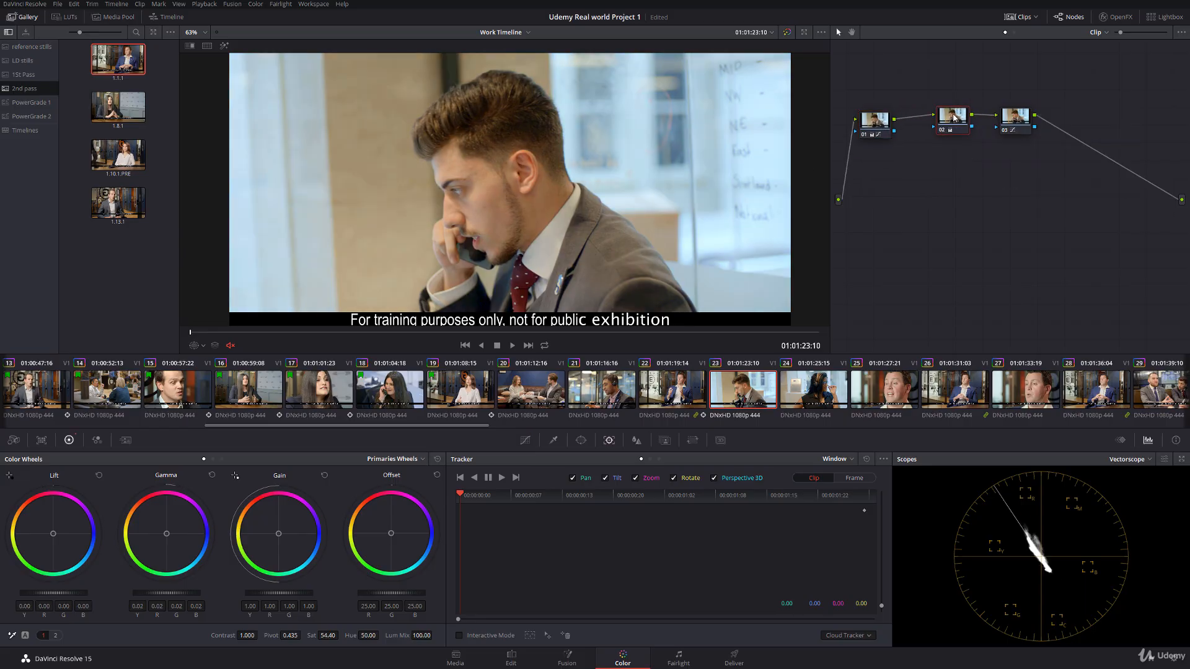
drag(954, 117, 956, 123)
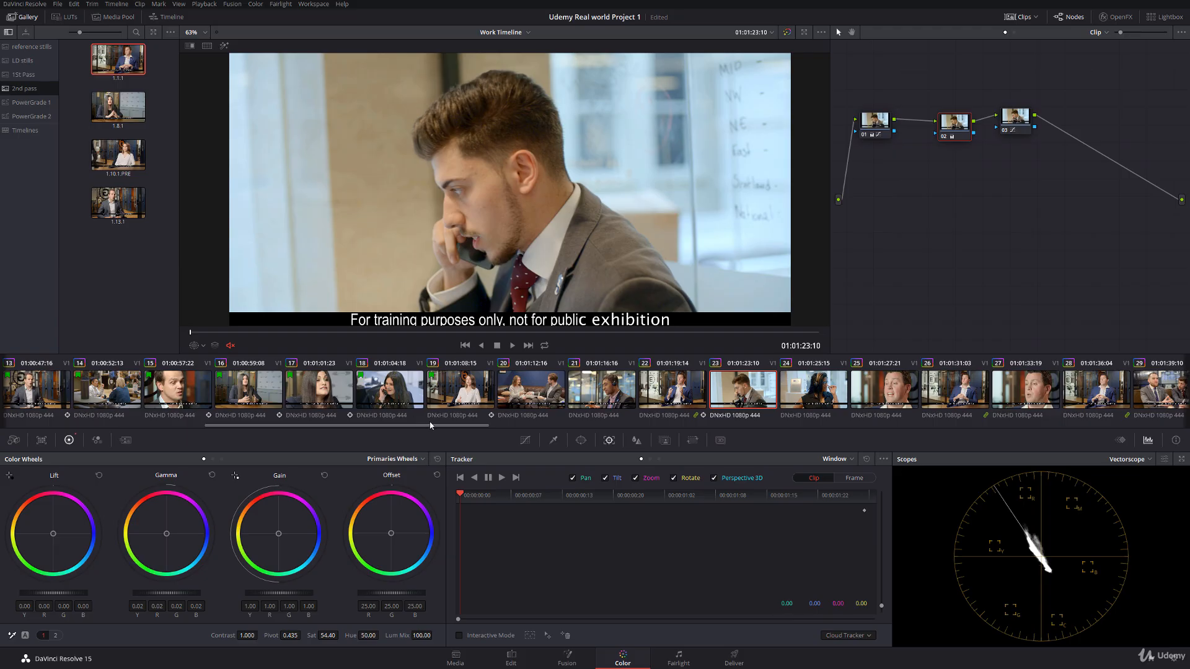
Step: Flag clip 20 yellow
click(536, 400)
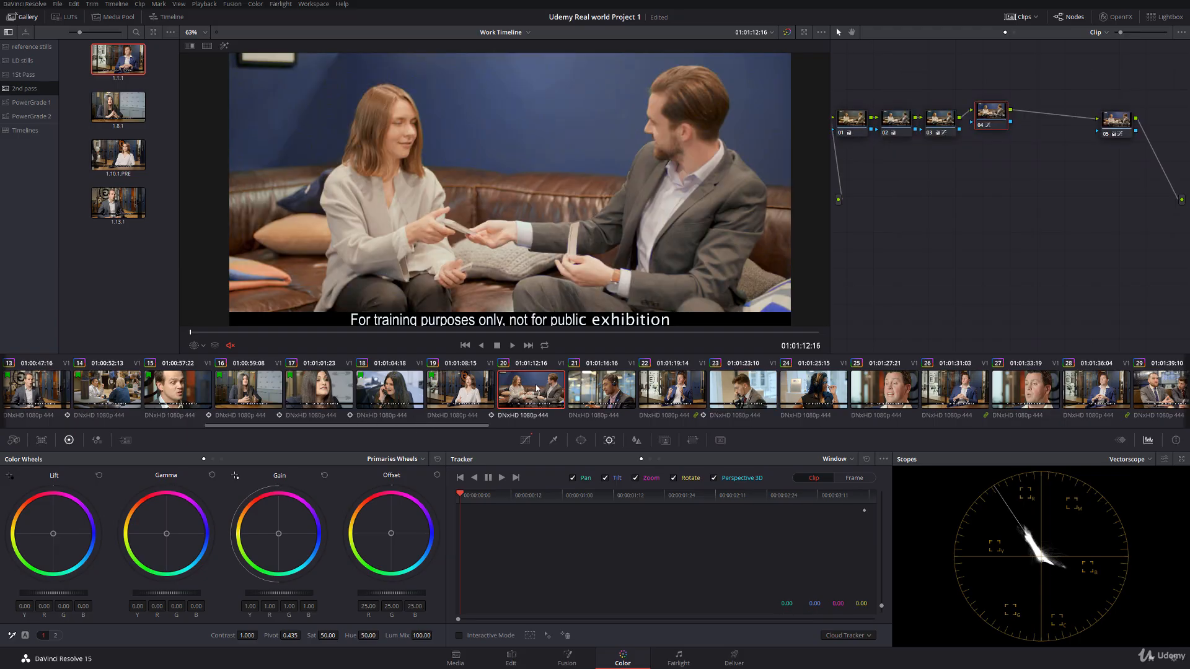
right_click(536, 389)
mouse_move(619, 166)
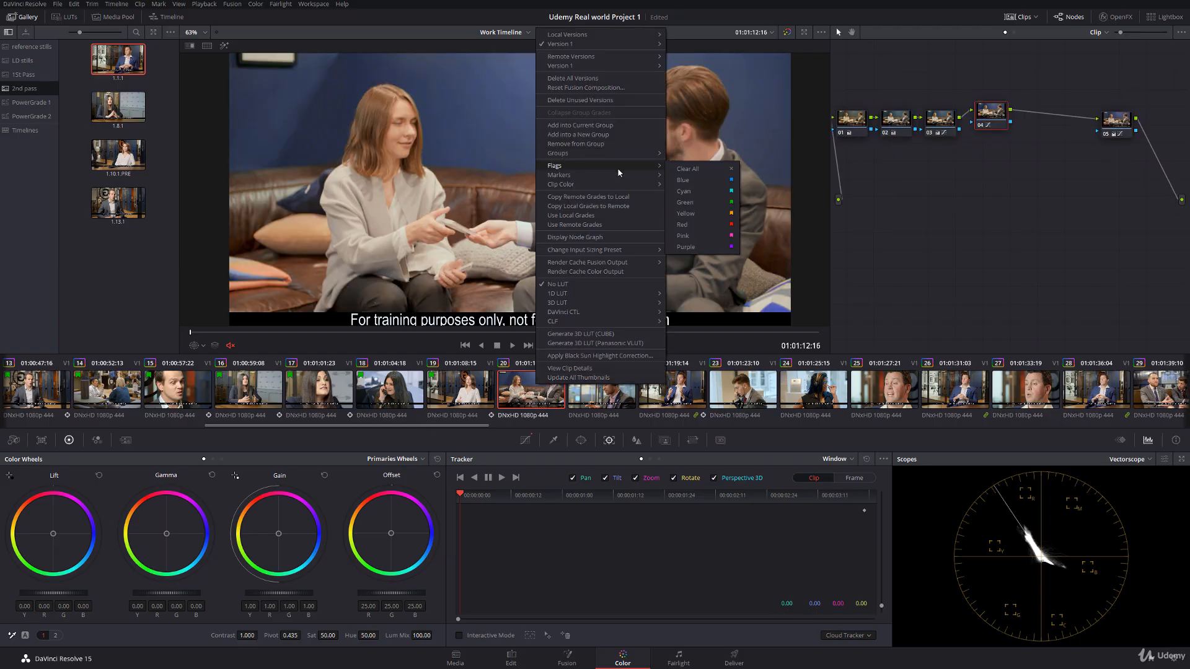
click(701, 213)
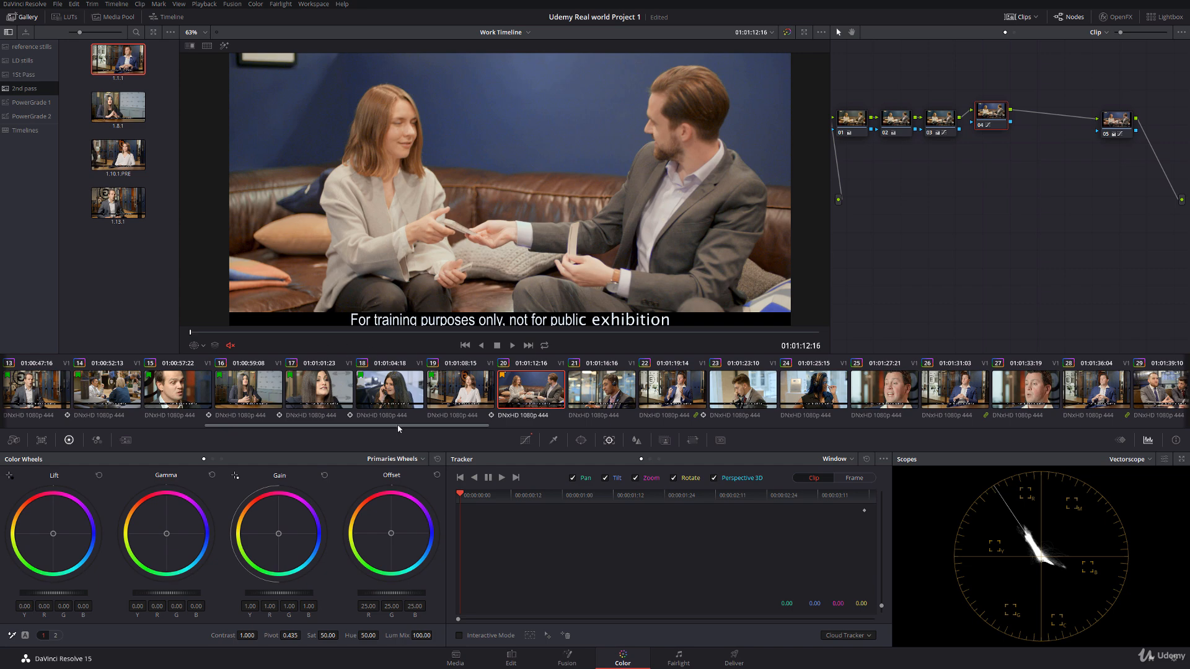
Step: Flag clip 21 green
drag(399, 428, 425, 417)
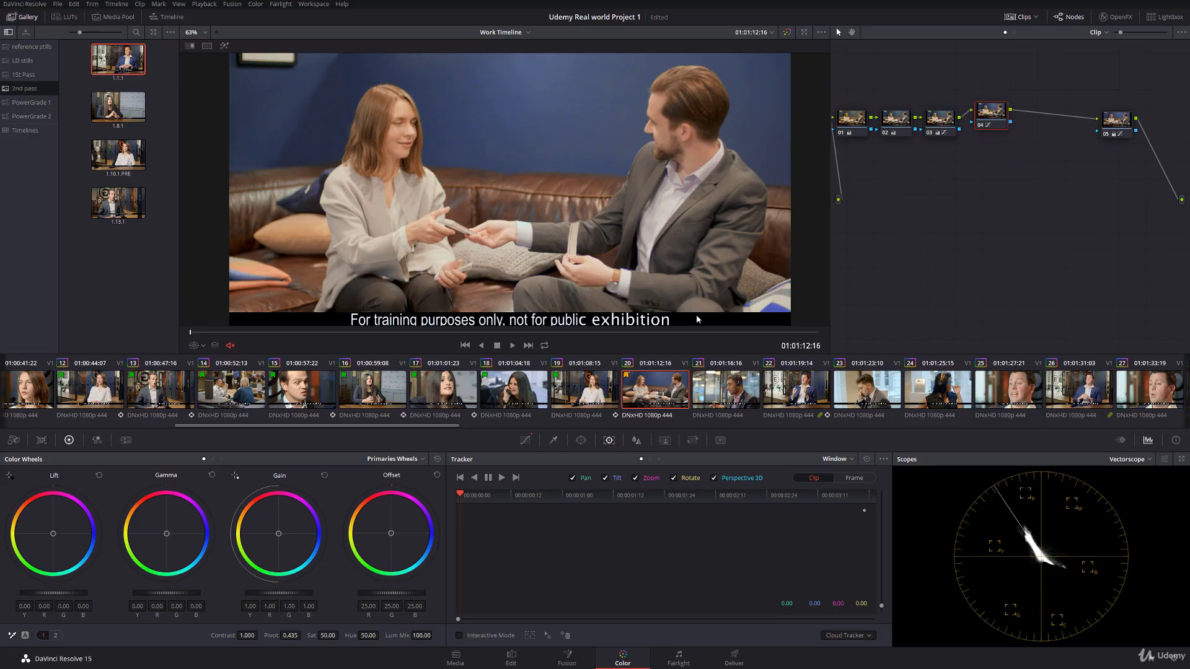
click(732, 389)
right_click(733, 395)
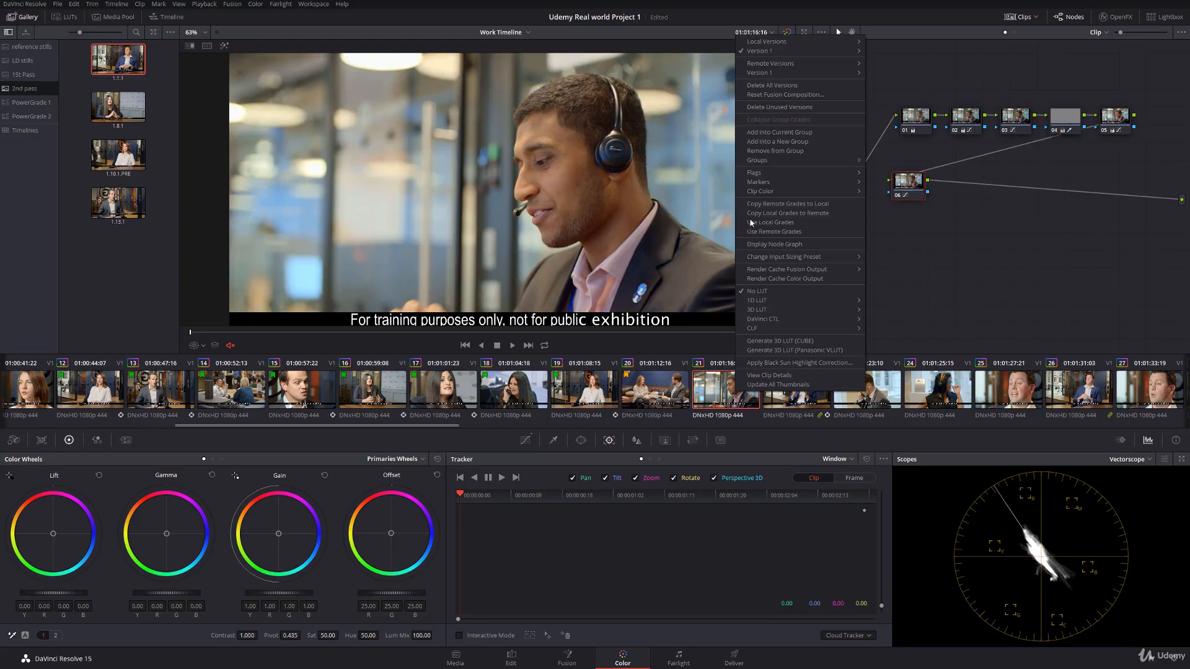
mouse_move(826, 170)
click(900, 211)
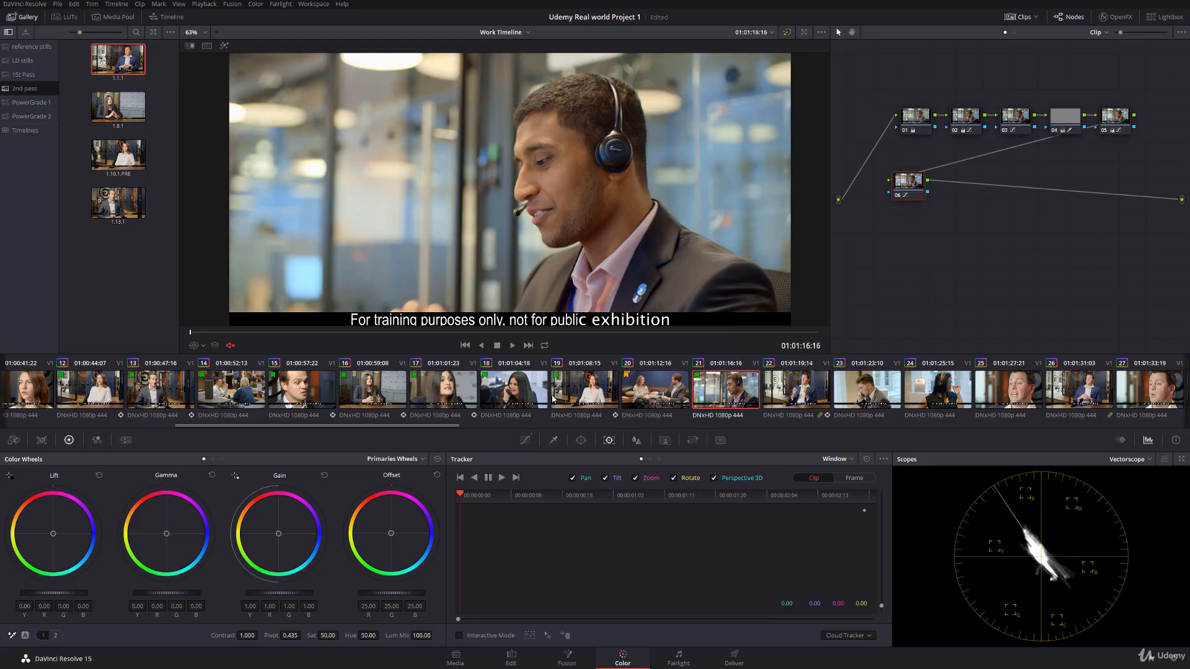
Step: Play clip 22 full screen and compare it with clip 19
click(799, 396)
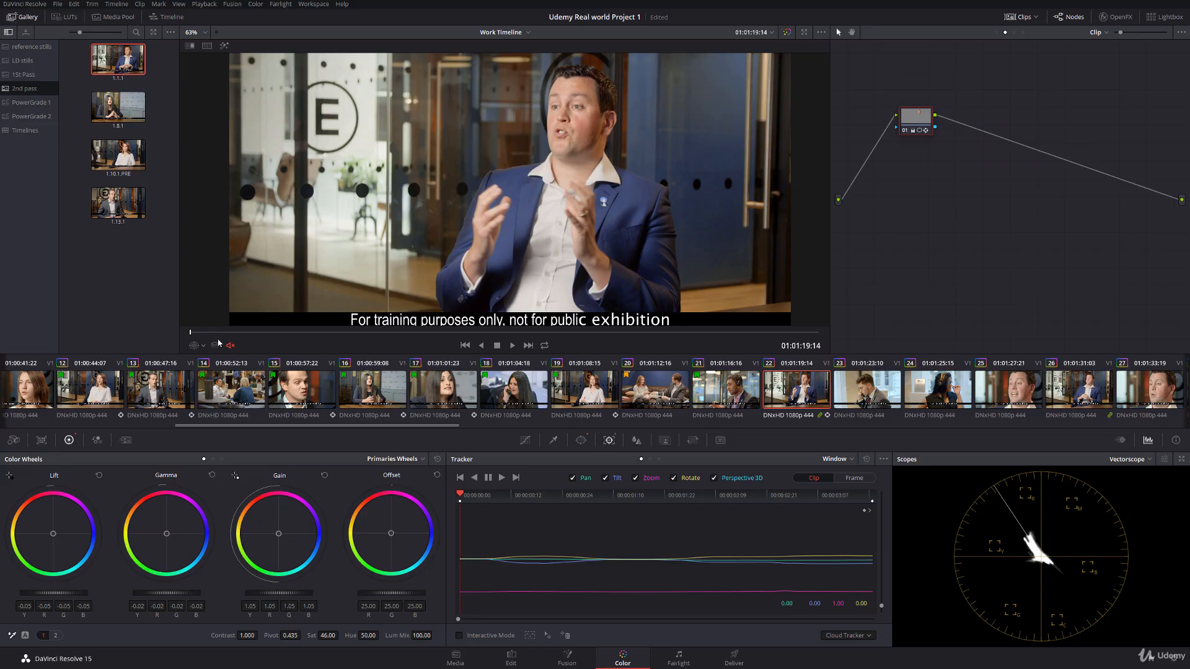
key(ctrl+f)
key(space)
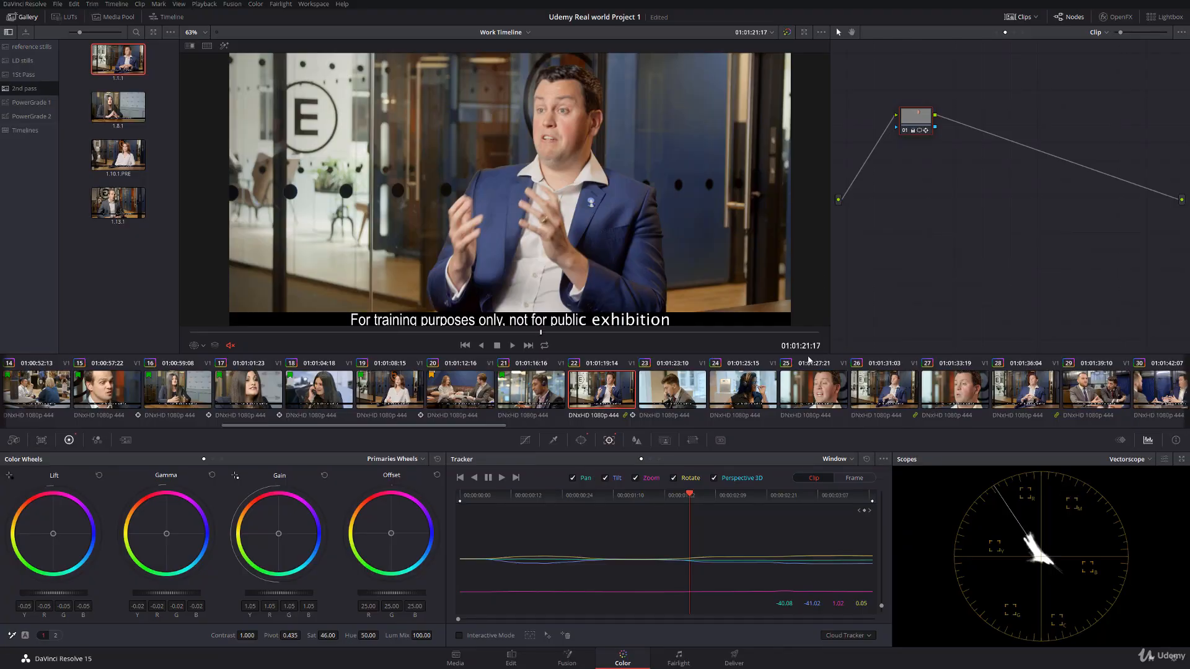
click(397, 390)
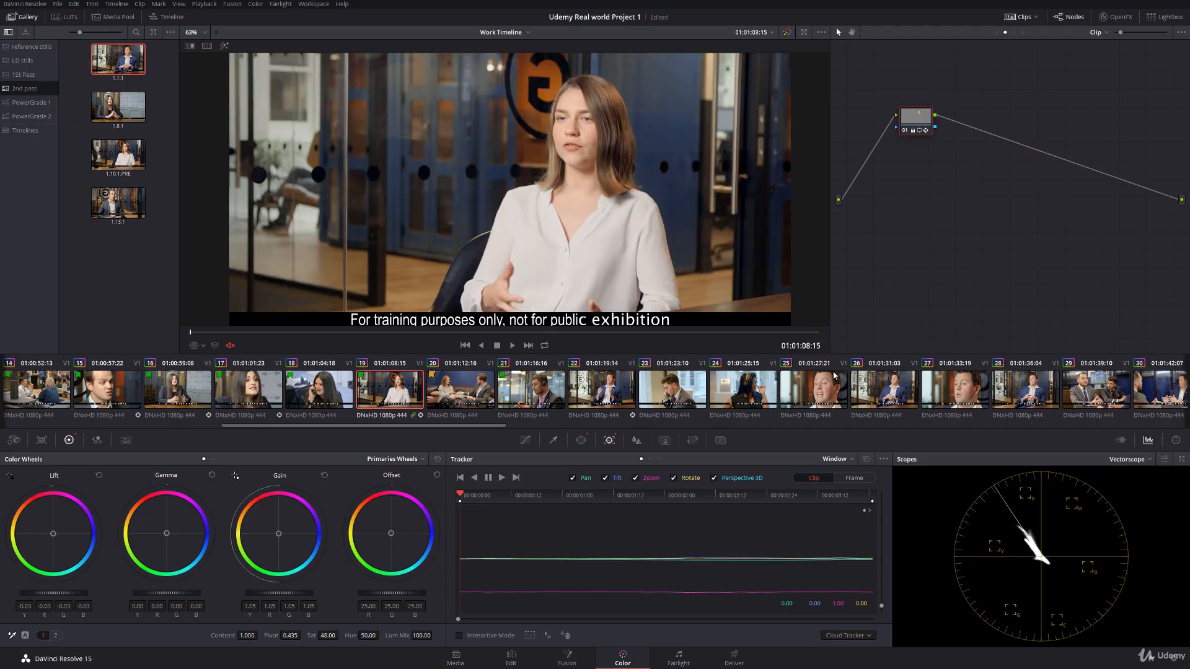
click(607, 388)
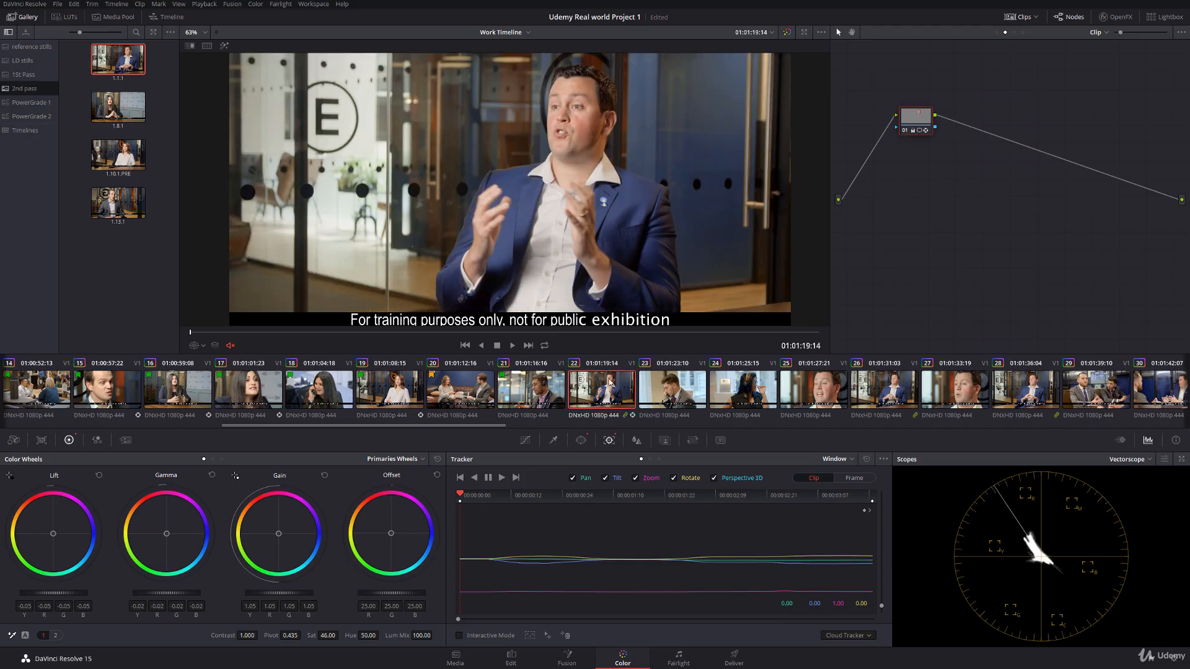
Step: Lower the lift to -0.02 on clip 21's node 05
click(547, 393)
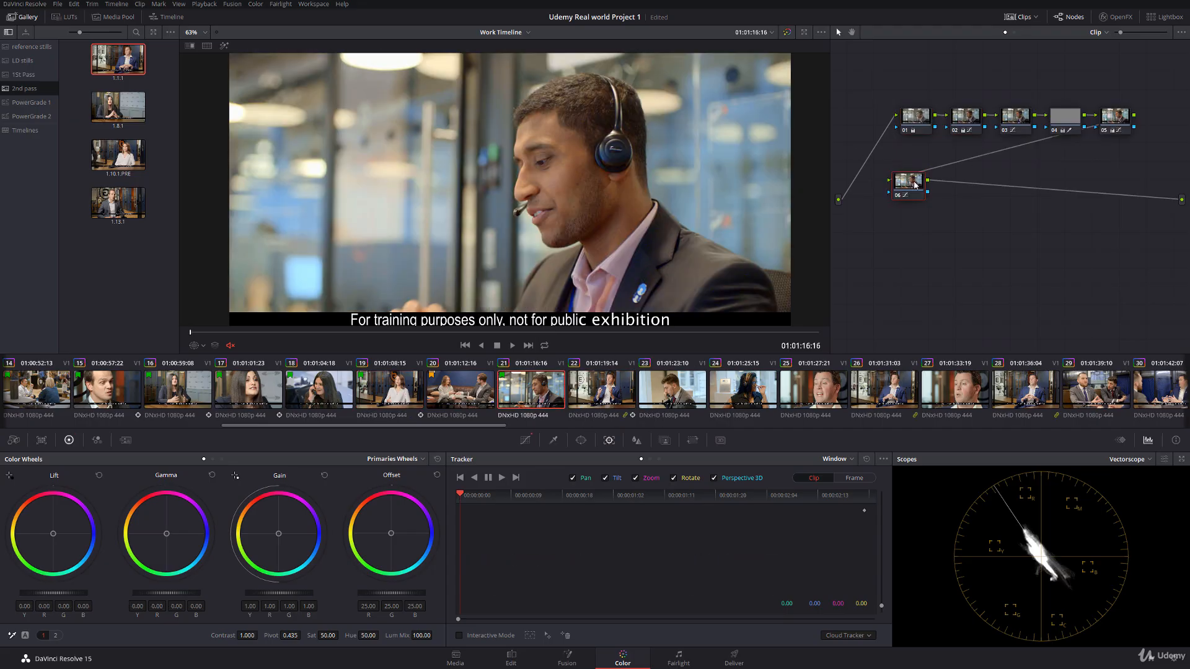
click(1117, 126)
drag(82, 597, 76, 597)
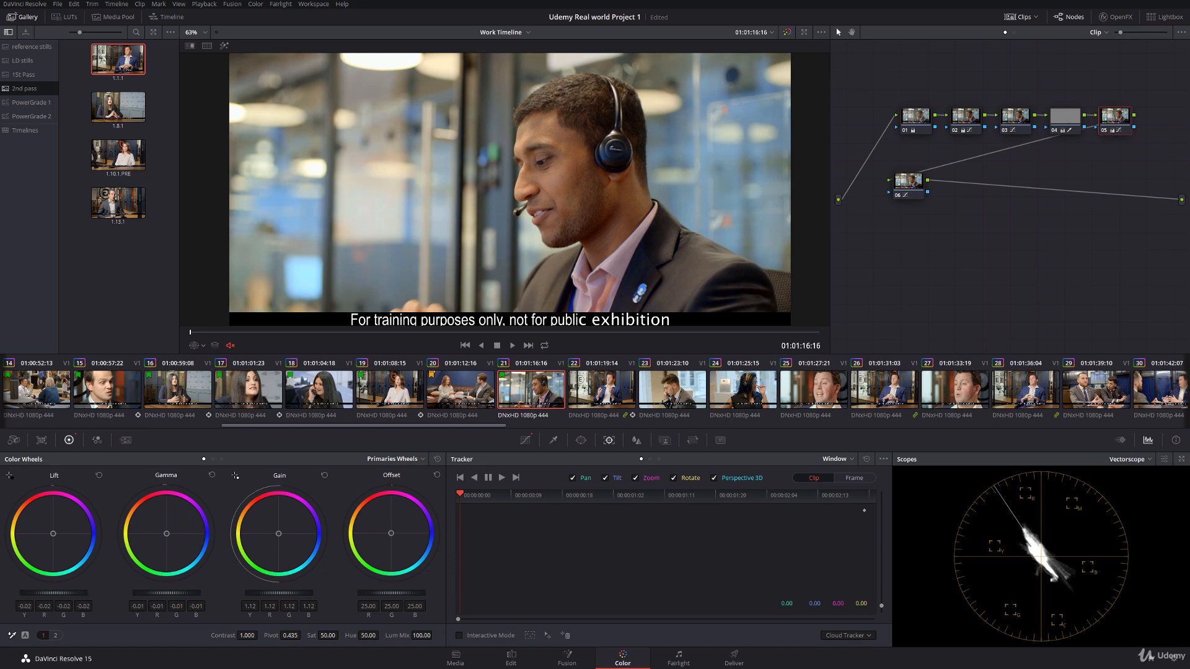
Step: Switch between clips 20, 21 and 22 to compare their contrast and colour
click(599, 391)
click(554, 391)
key(Up)
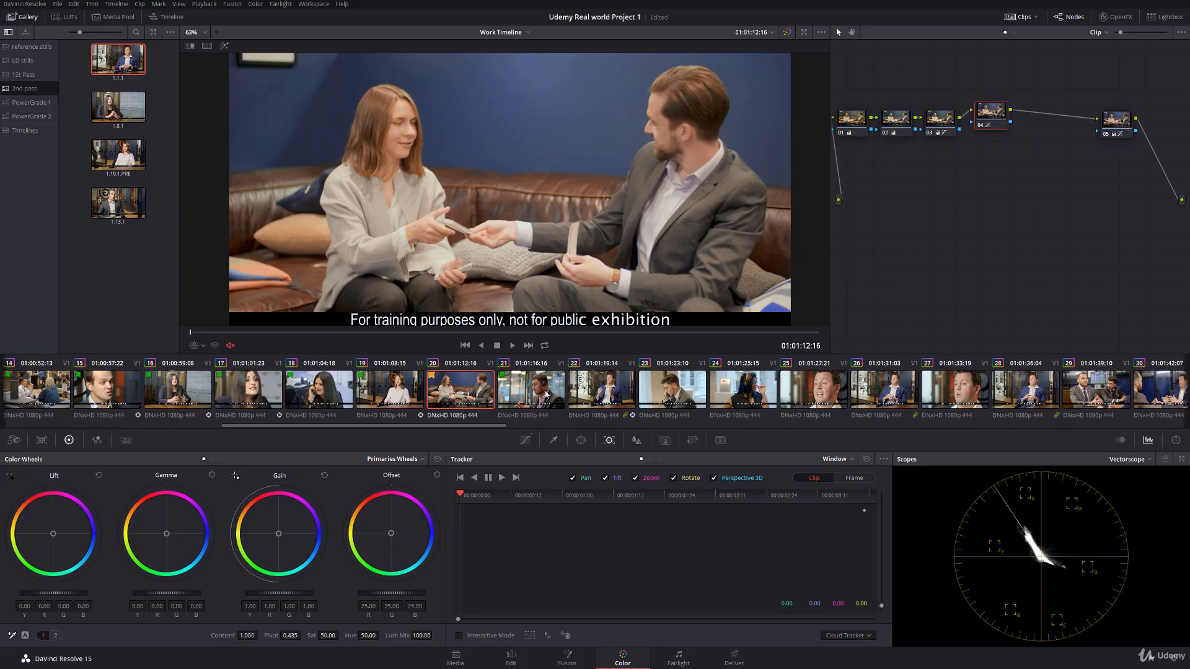
click(554, 394)
click(598, 395)
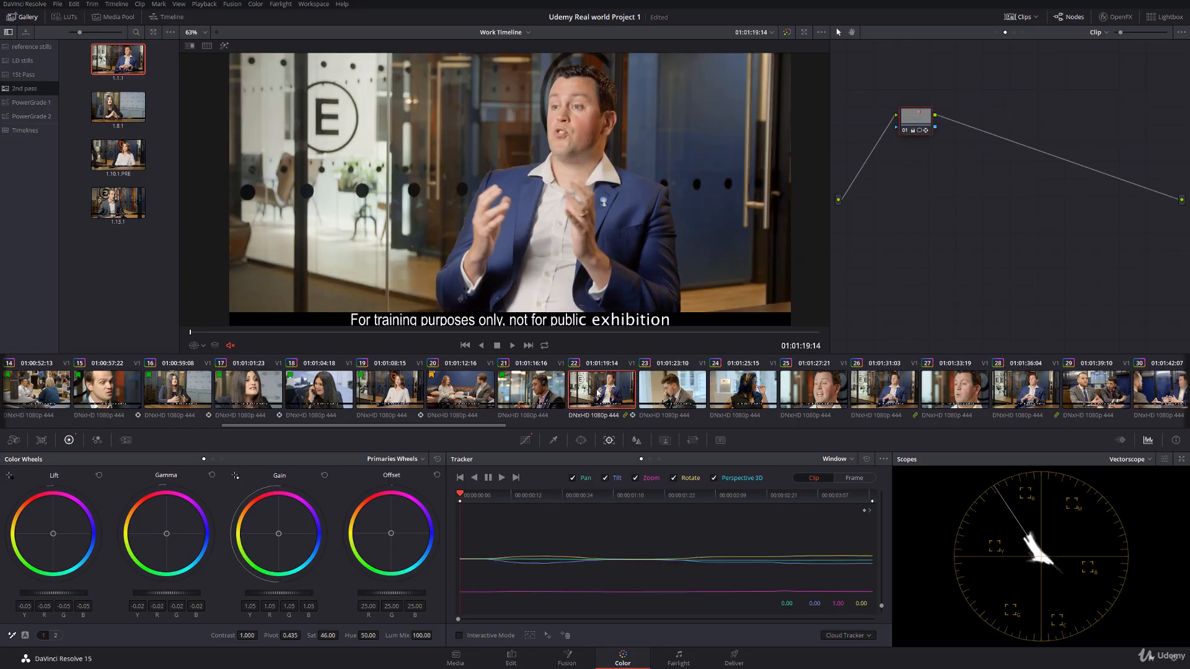
click(463, 392)
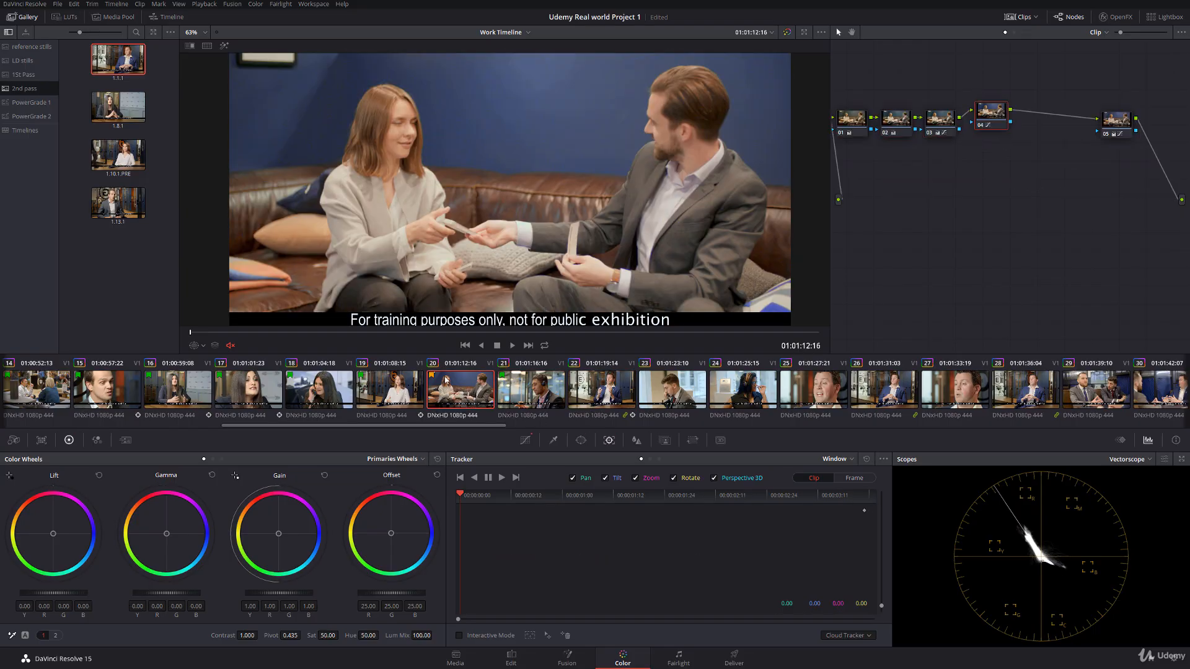
Step: Flag clip 22 green in the timeline
click(578, 393)
right_click(595, 392)
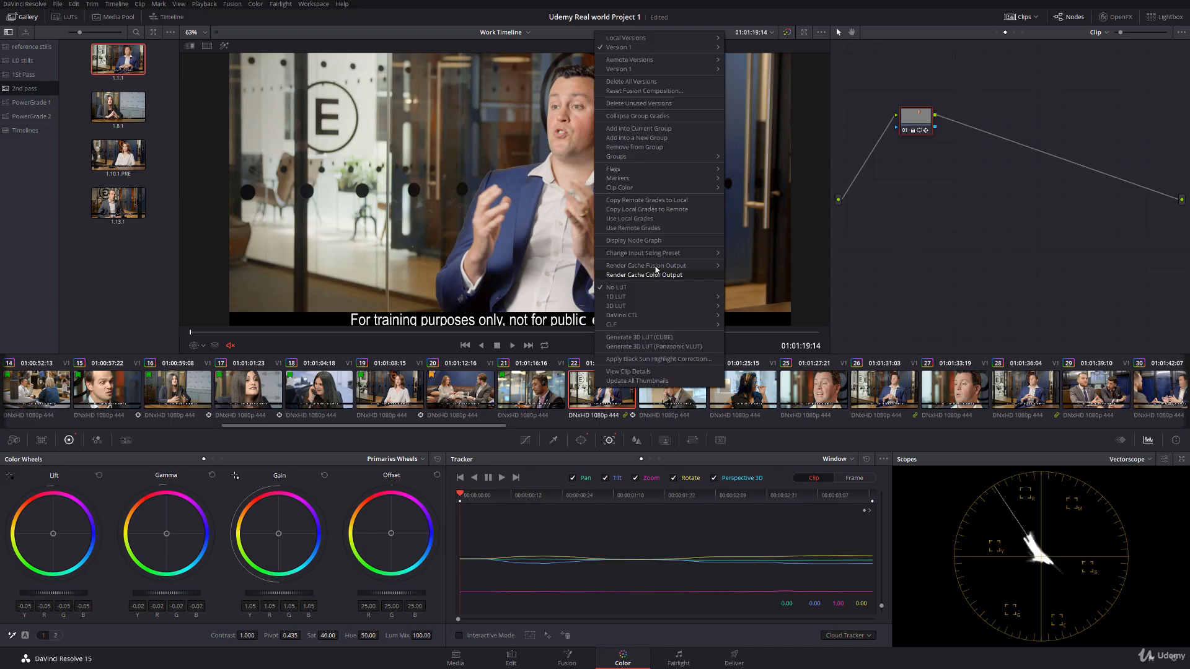
mouse_move(706, 171)
click(737, 243)
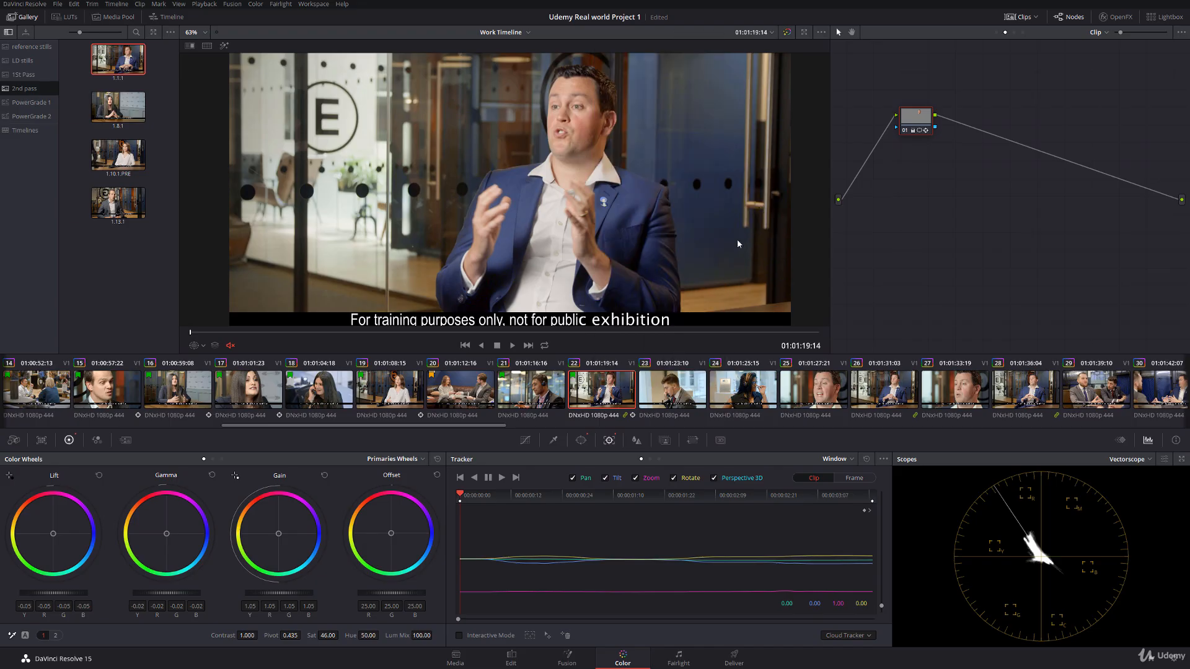
Step: On clip 23's node 02, lower the lift to -0.02 and rotate the yellow hues by 7.50 with the Hue Vs Hue curve
click(681, 397)
drag(54, 593, 48, 593)
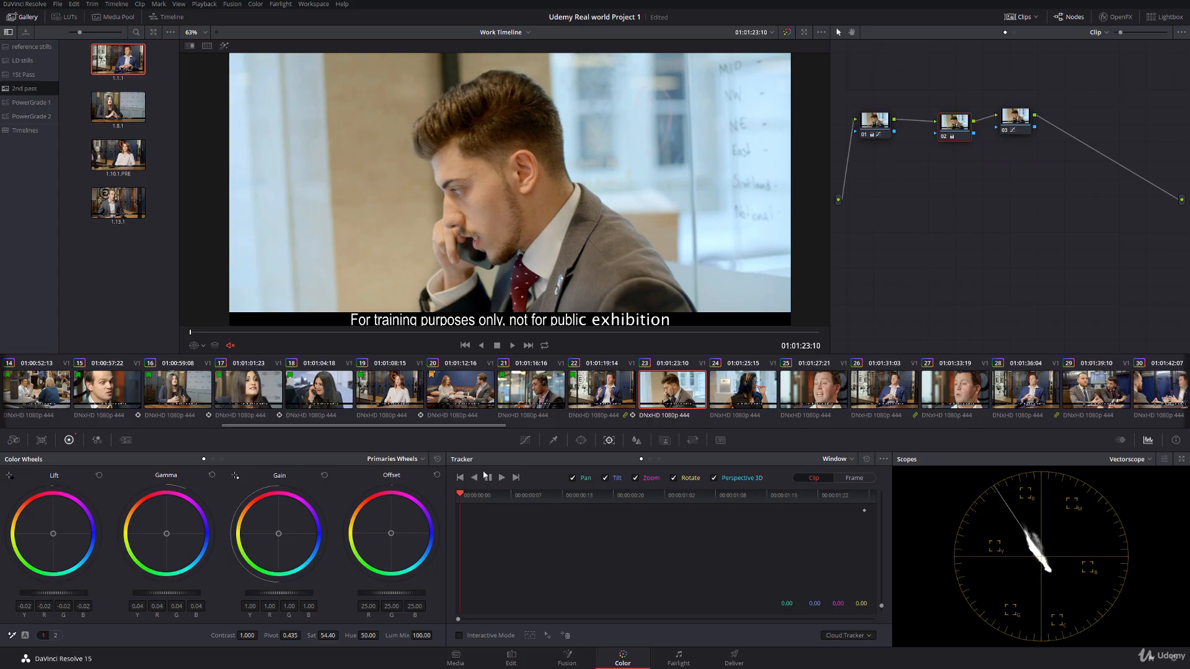
click(525, 440)
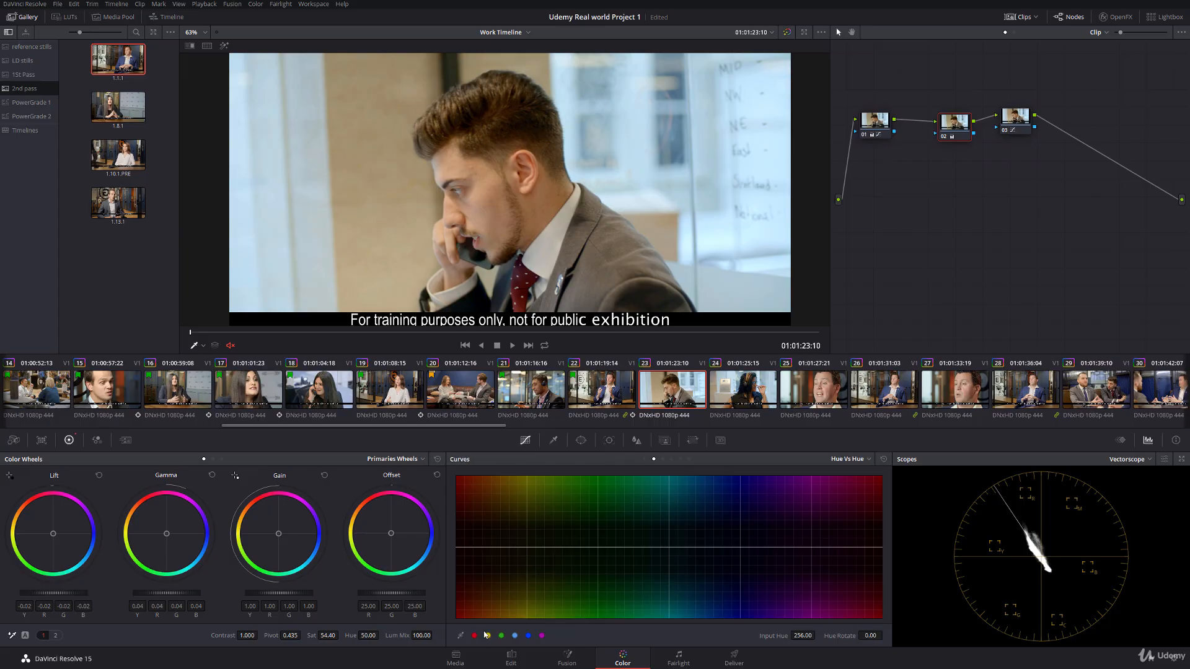
click(528, 545)
drag(456, 548, 440, 547)
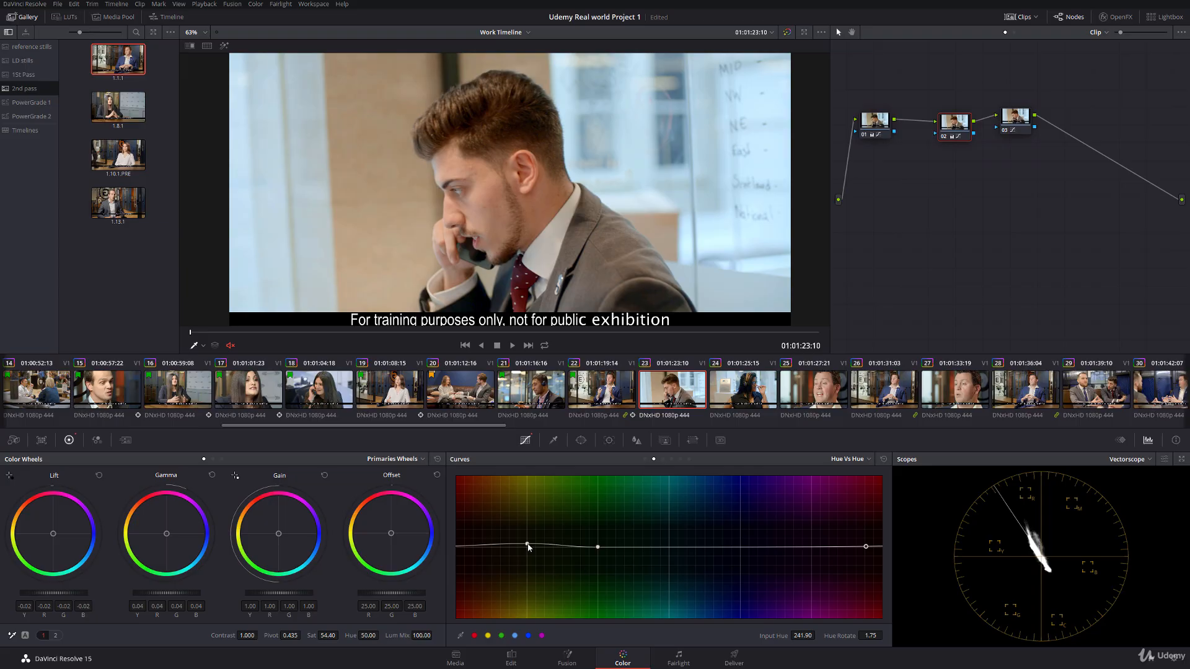
click(527, 545)
drag(872, 635, 858, 634)
key(space)
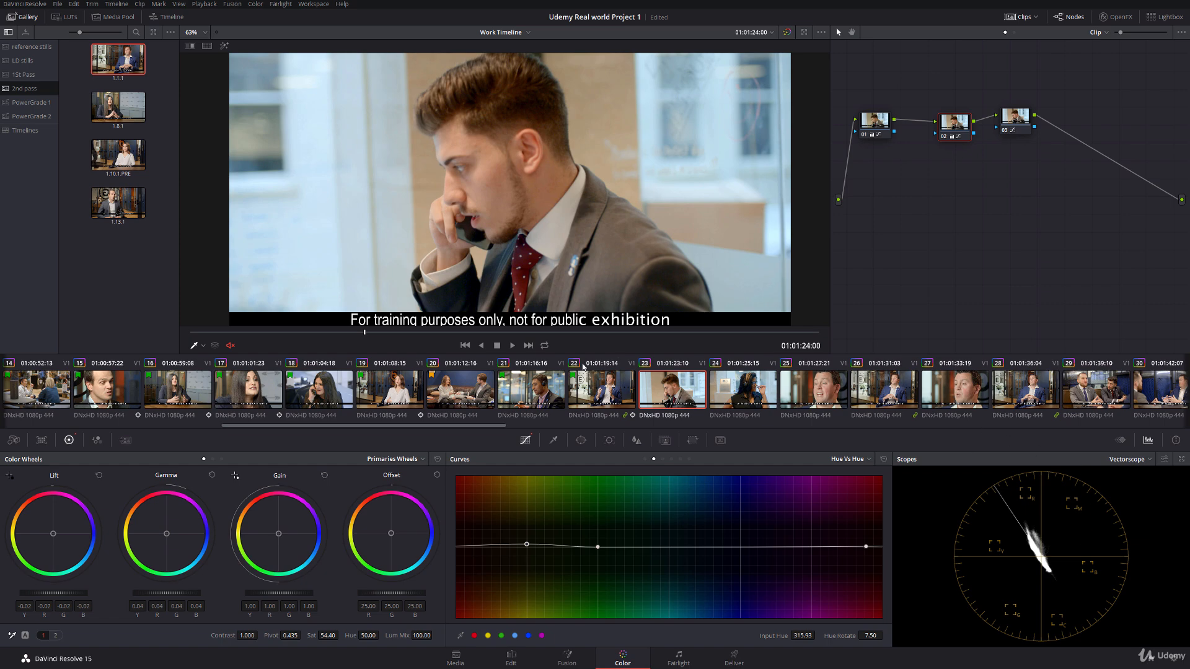
click(1016, 111)
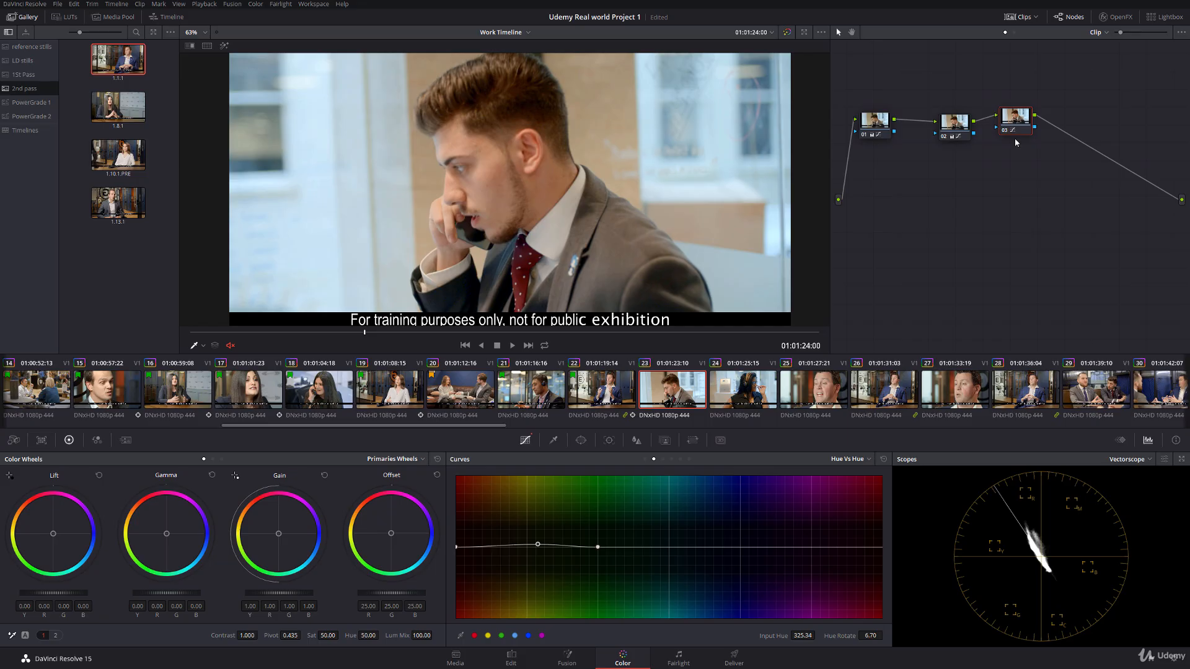
click(959, 128)
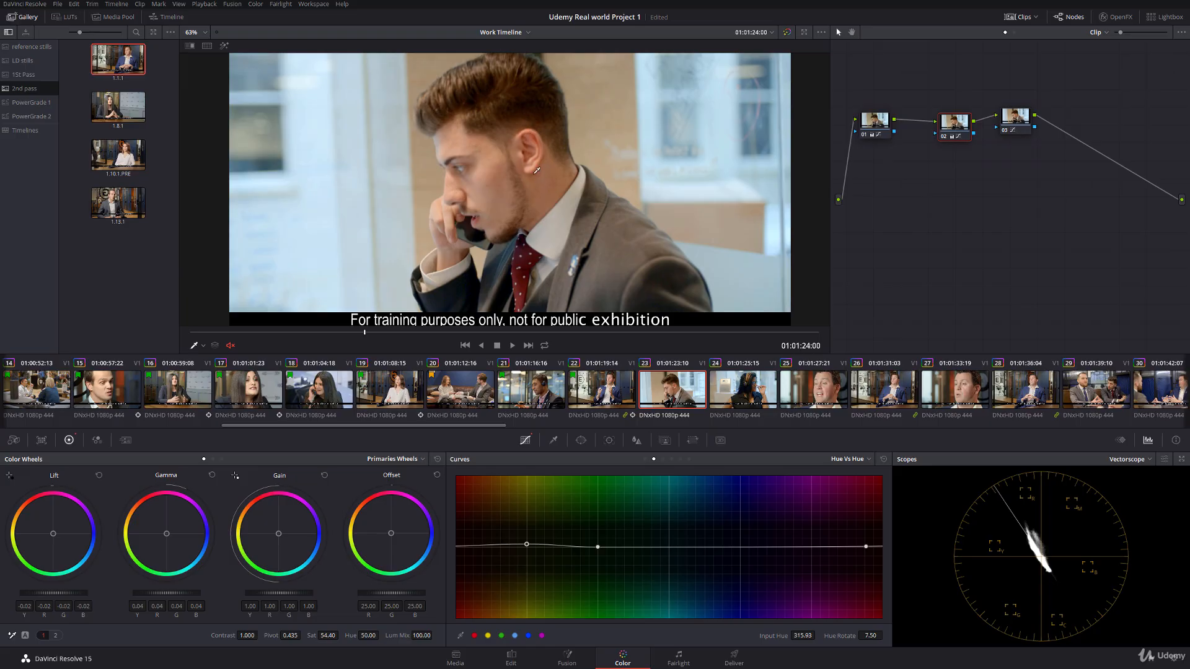
Step: Add a serial node after node 03 and rotate the cyan hues by -21.55 on its Hue Vs Hue curve
click(1013, 120)
key(alt+s)
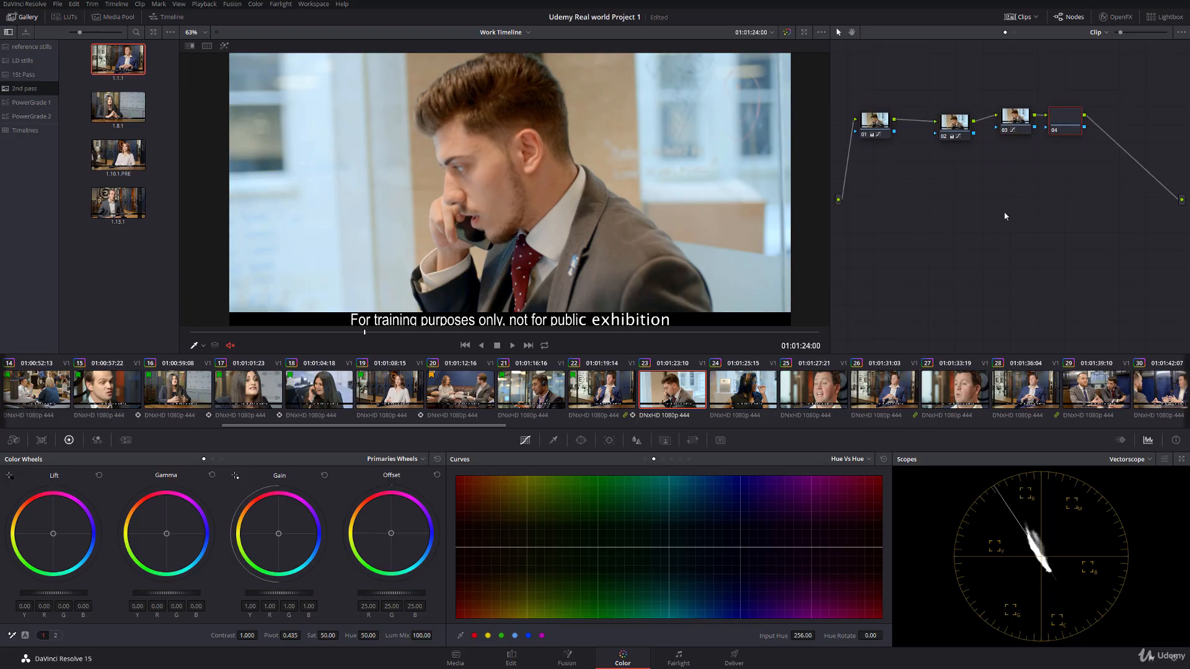
click(515, 635)
drag(669, 547, 658, 559)
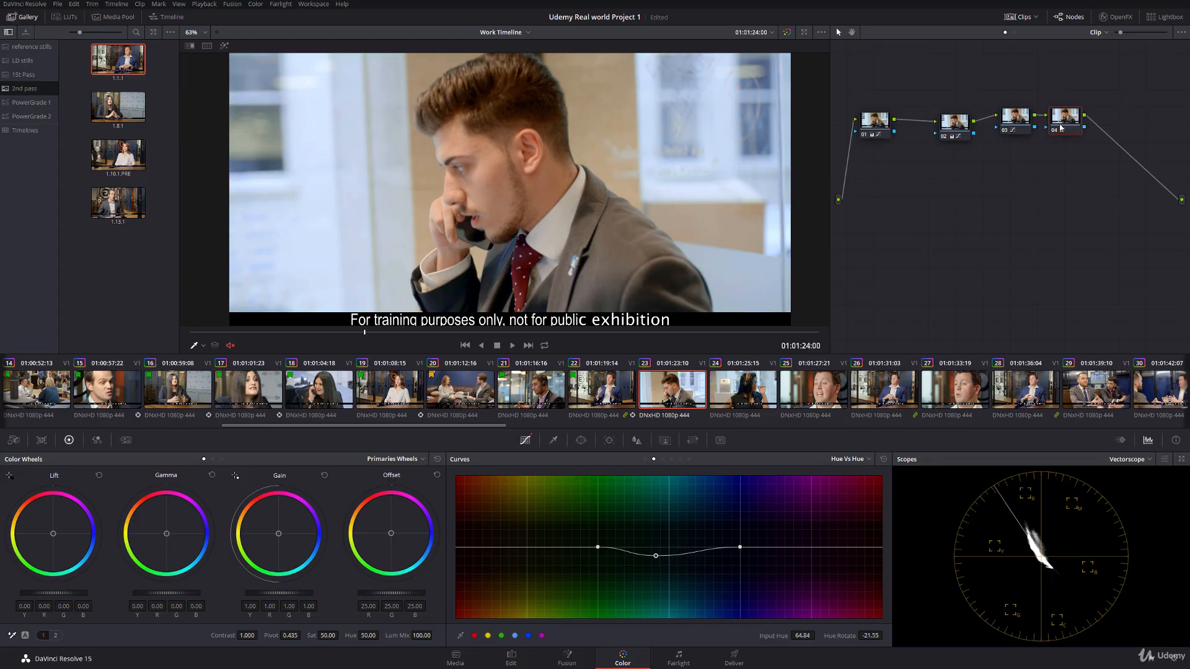
Step: Add a serial node after node 04, sample the man's reddish ear with the Qualifier and highlight the selection
key(alt+s)
scroll(538, 107, up, 5)
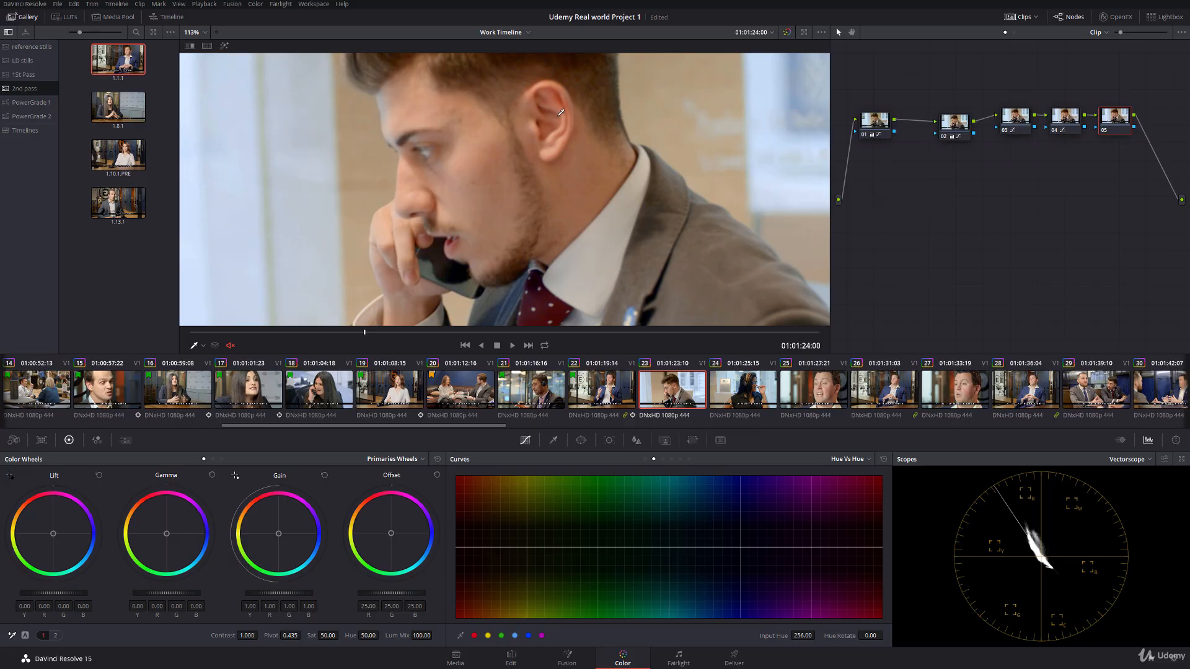
drag(546, 155, 556, 236)
scroll(551, 229, up, 4)
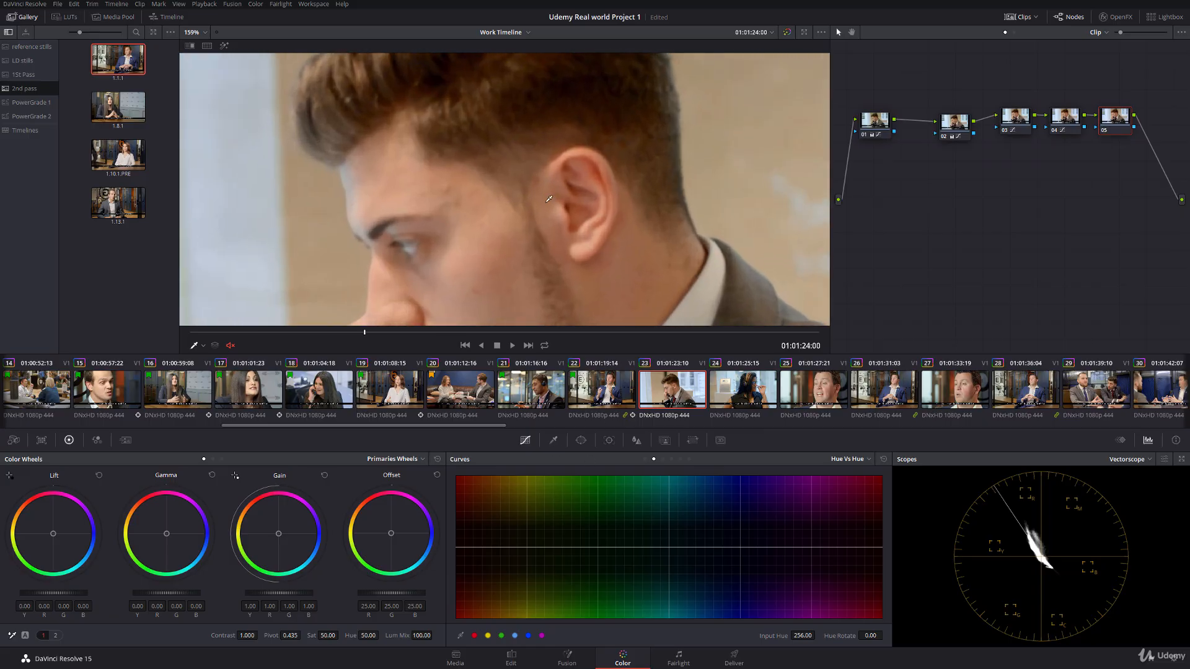
click(554, 440)
click(605, 167)
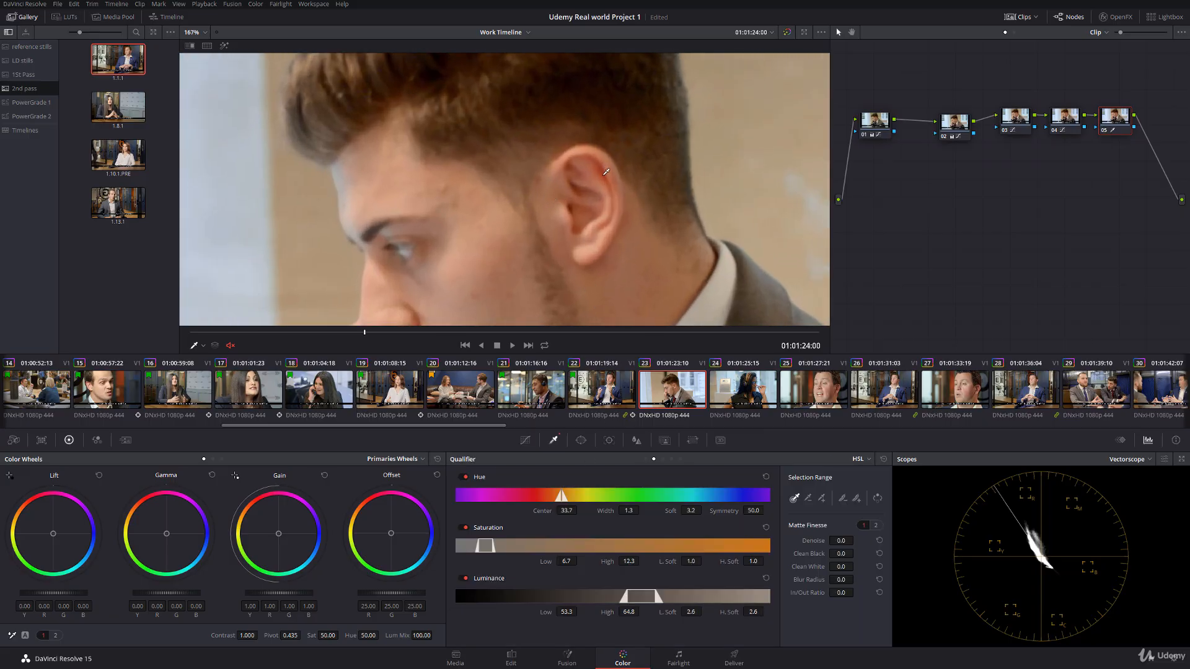
click(227, 46)
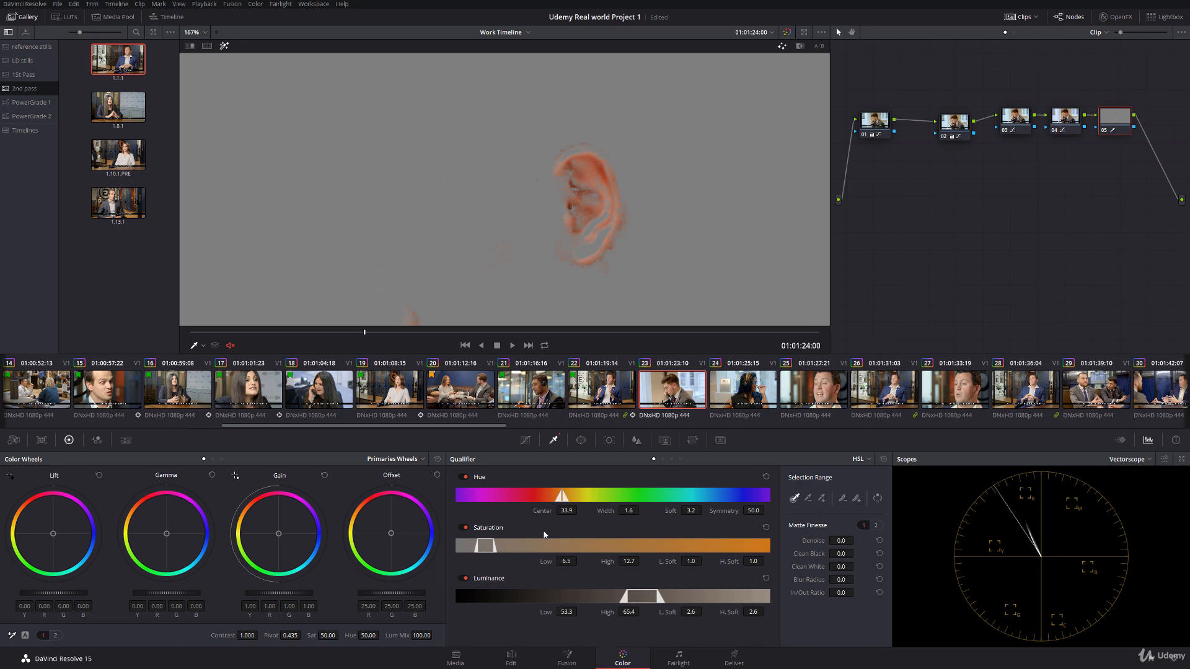
Step: Refine the ear key to hue width 2.6, saturation low 8.3, luminance low 52.4 and blur radius 11.3, and reduce its saturation to 43.60
drag(544, 560, 580, 561)
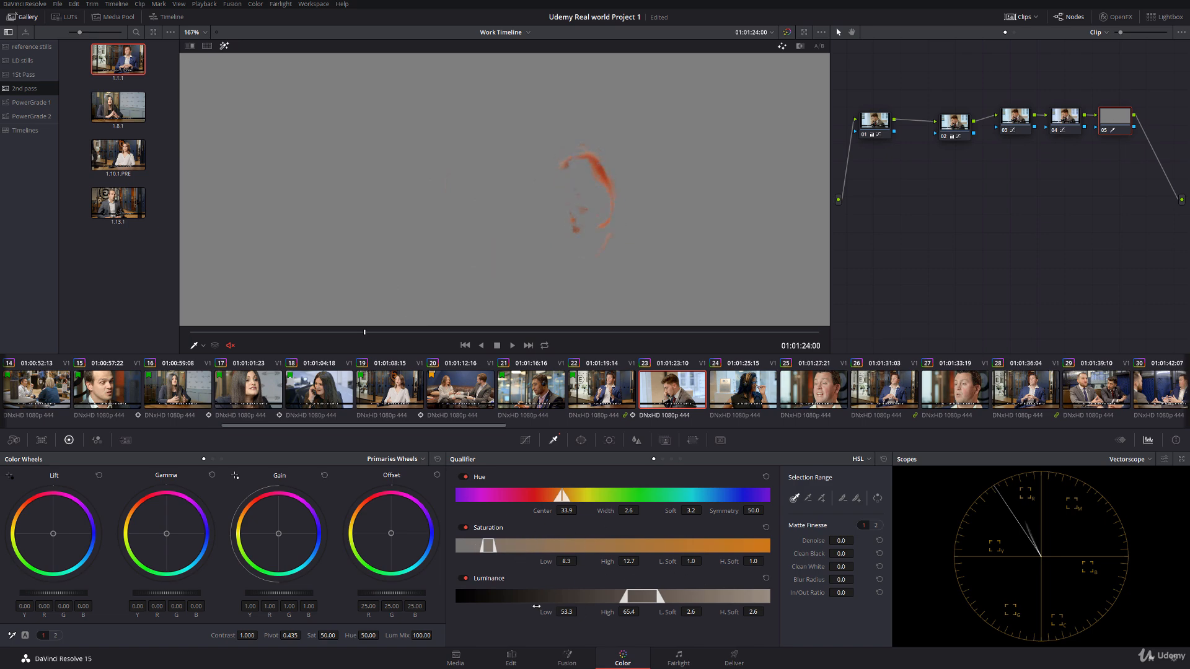
drag(564, 613, 553, 612)
drag(800, 581, 789, 577)
click(224, 46)
scroll(292, 260, down, 3)
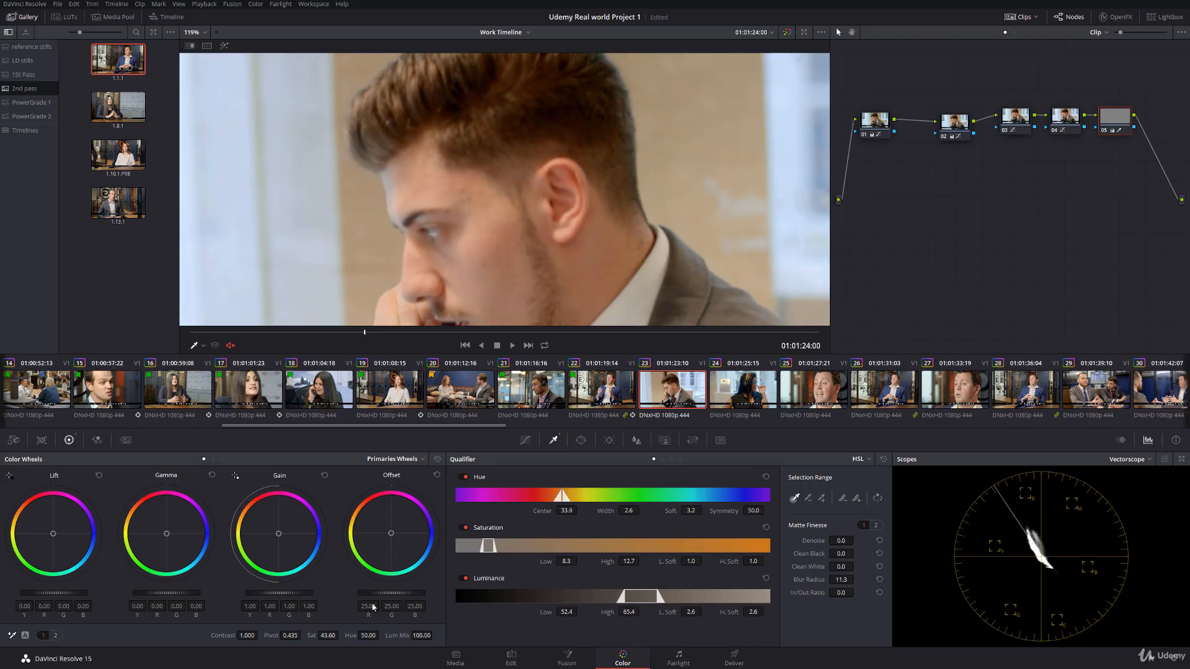
Step: Inspect the ear correction up close, then play and scrub through clip 23 to check the skin and background colour
scroll(567, 147, down, 4)
scroll(566, 147, up, 8)
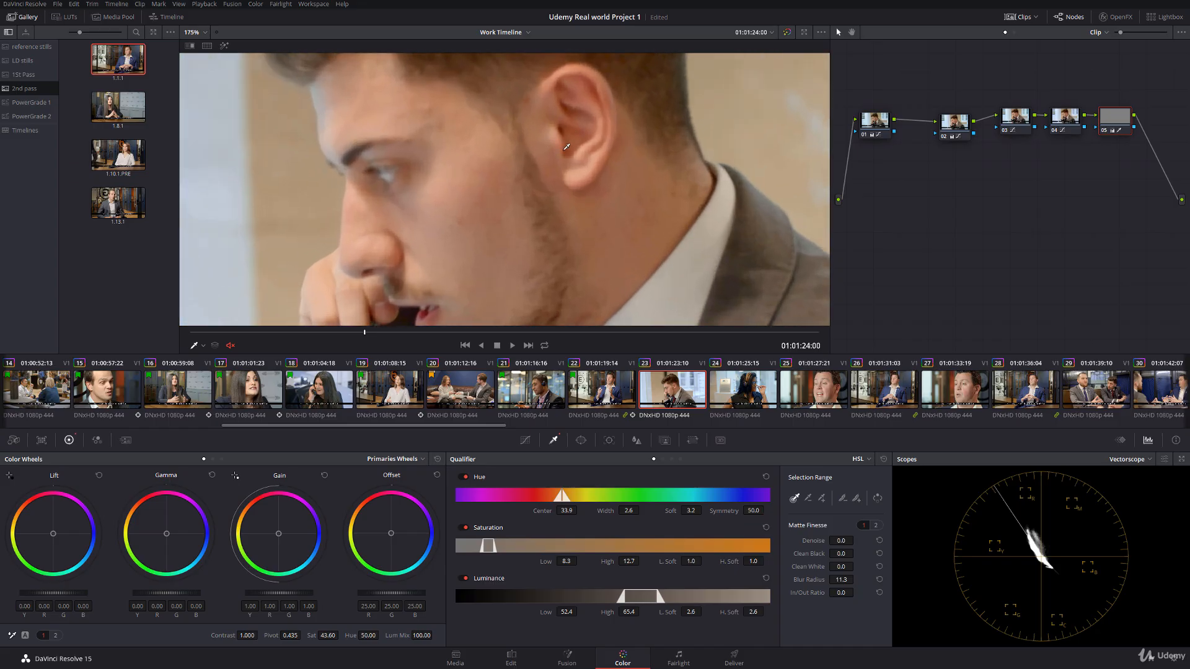
scroll(567, 147, up, 4)
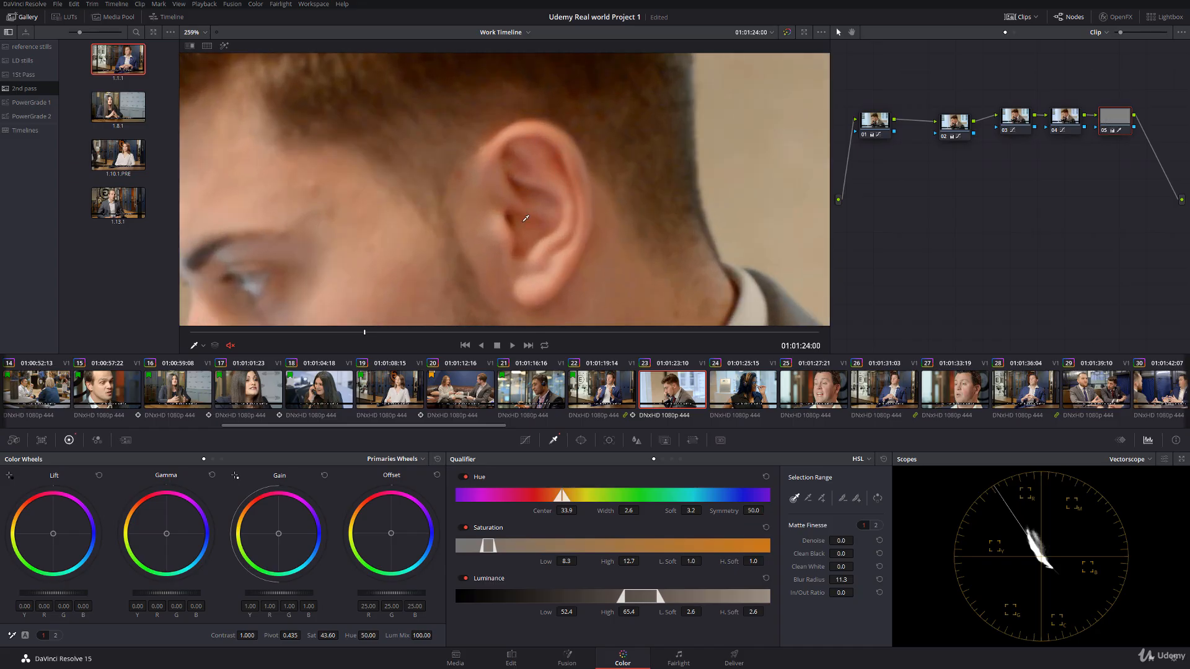
scroll(534, 183, down, 15)
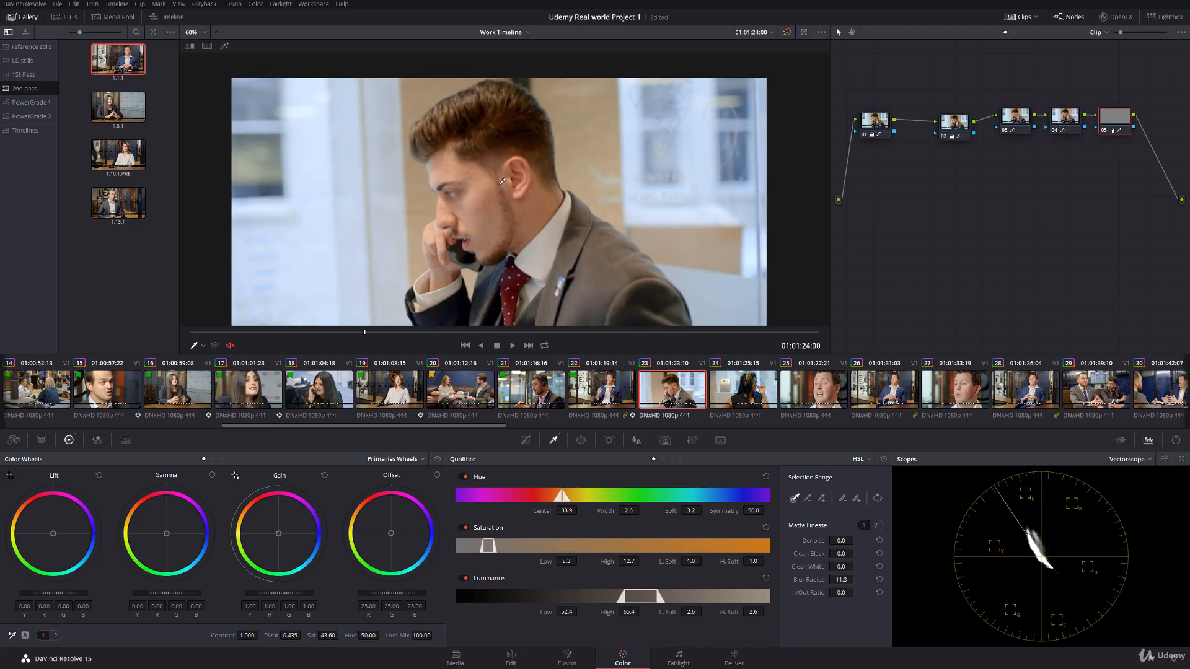
scroll(506, 174, down, 1)
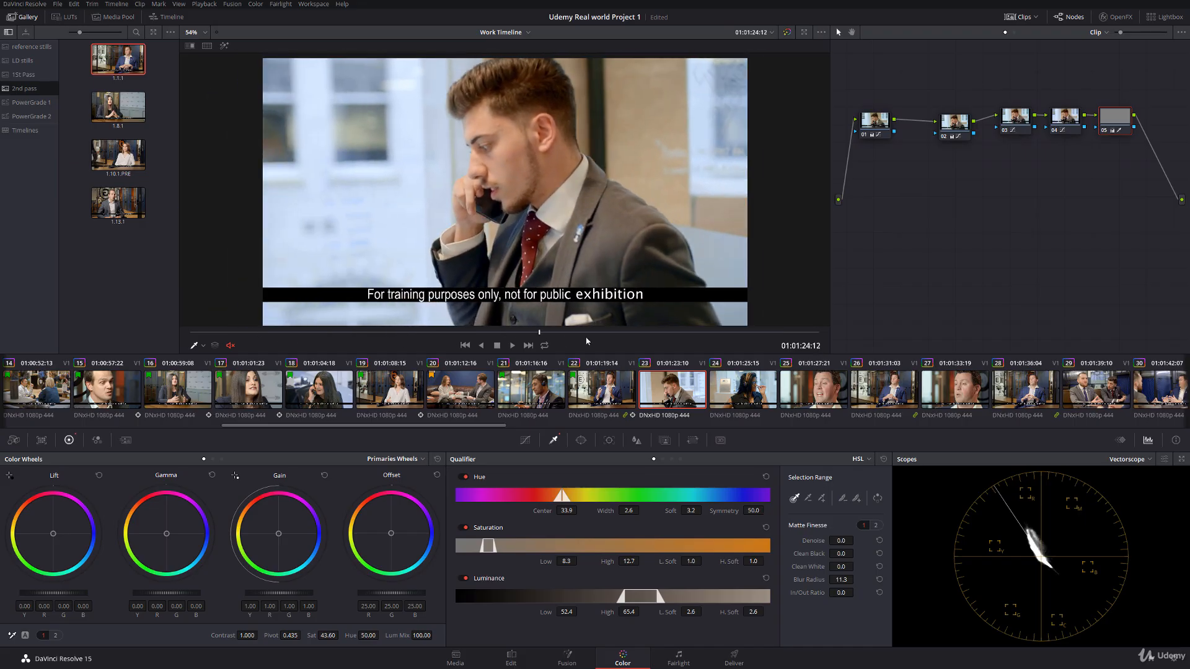
key(space)
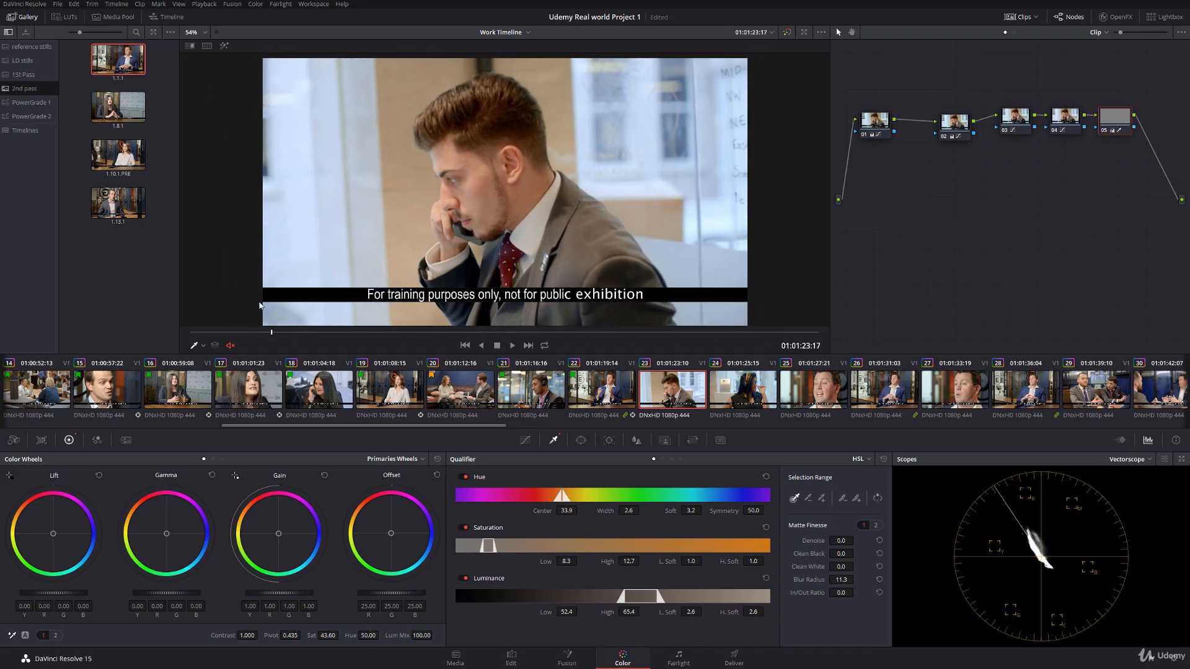
drag(609, 309, 261, 254)
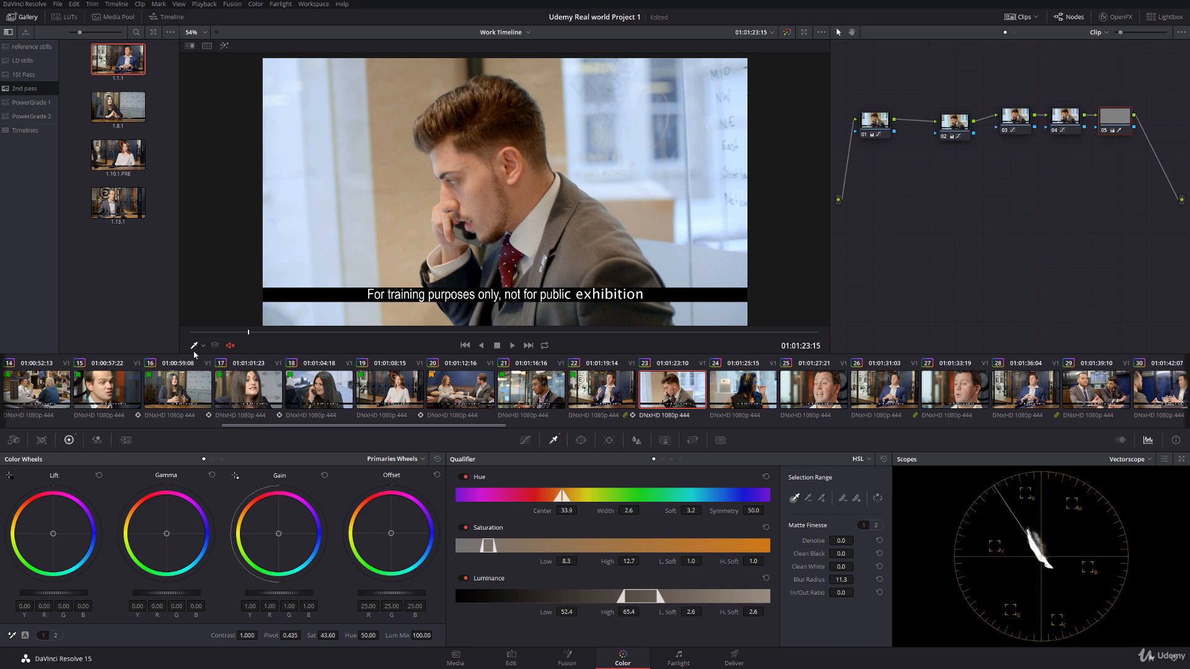
drag(208, 332, 792, 386)
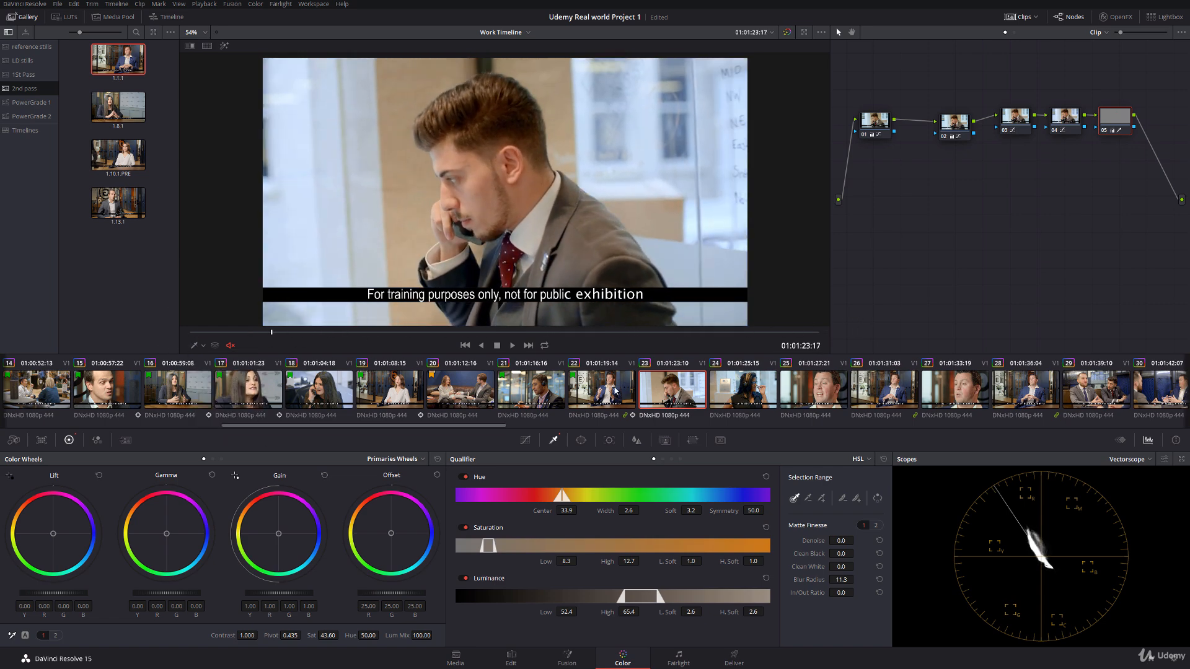
key(Up)
key(Down)
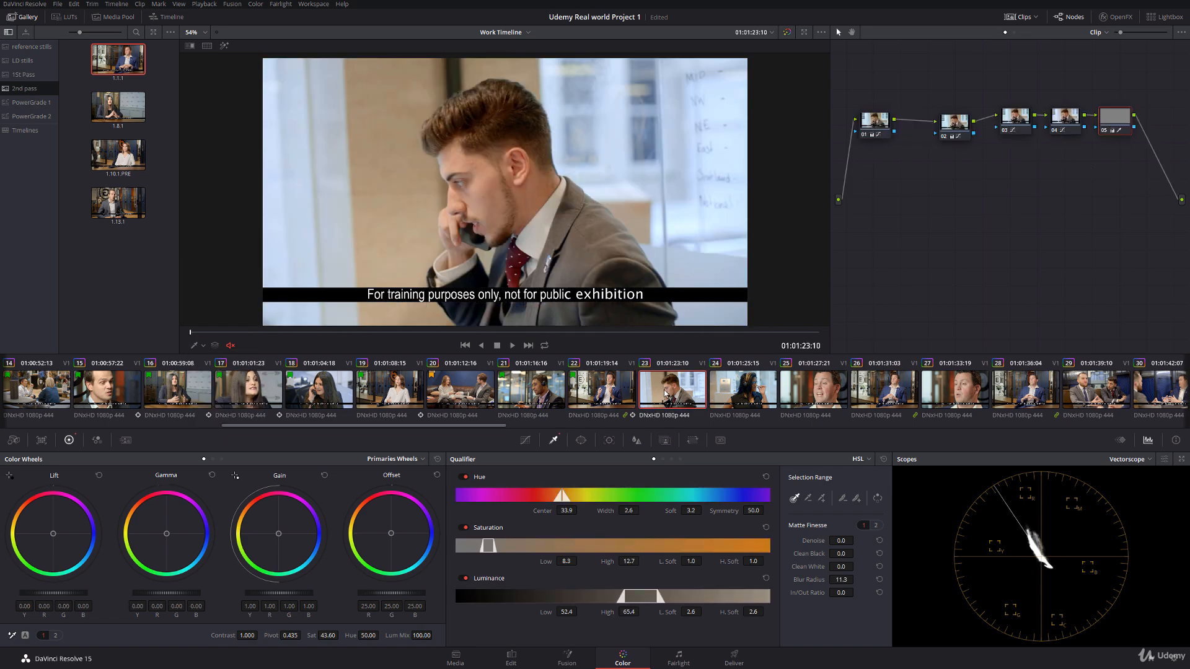
Step: Play the transition from clip 22 into clip 23 full screen to compare their brightness and colour
click(615, 389)
key(ctrl+f)
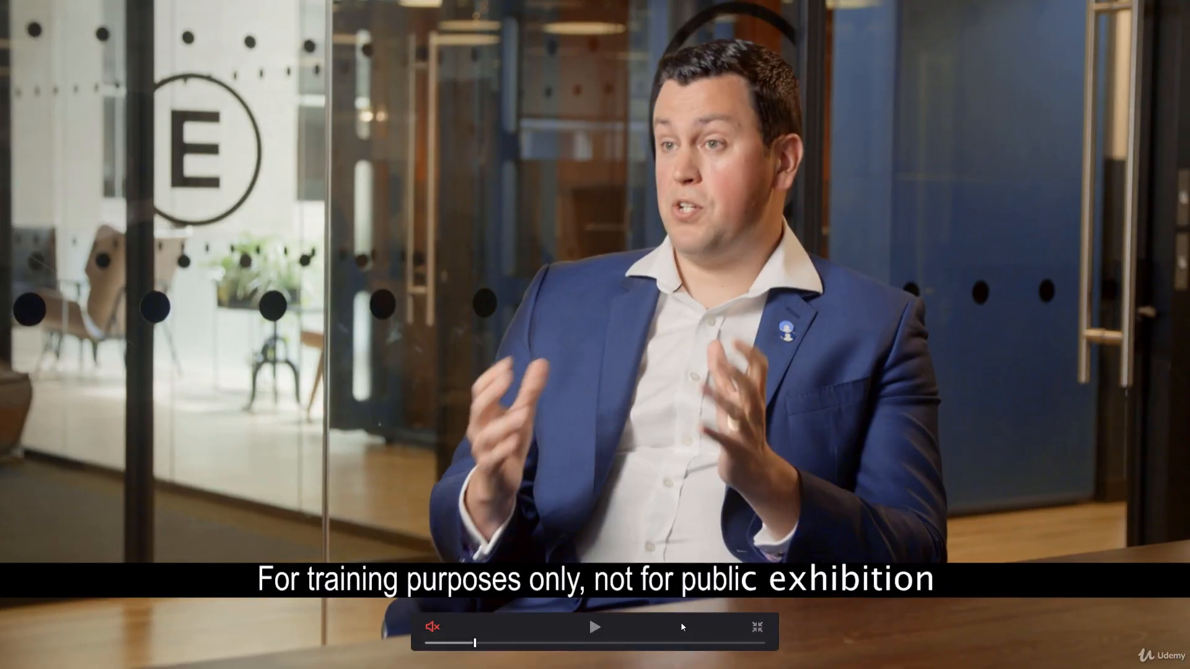
key(space)
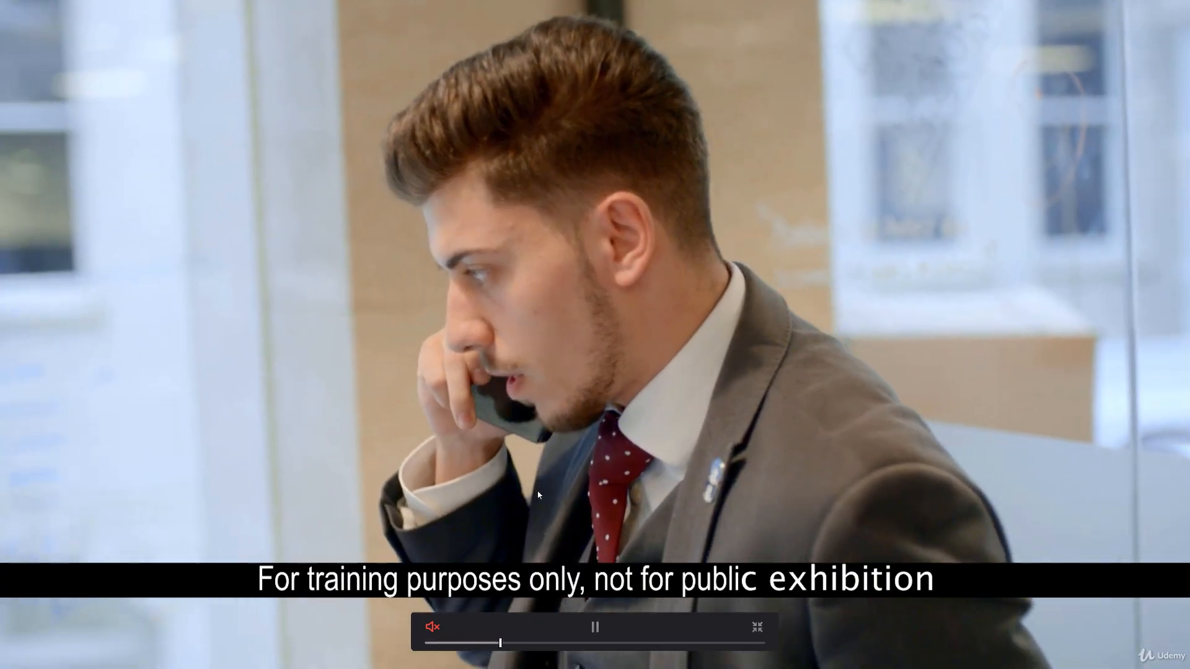
key(space)
key(ctrl+f)
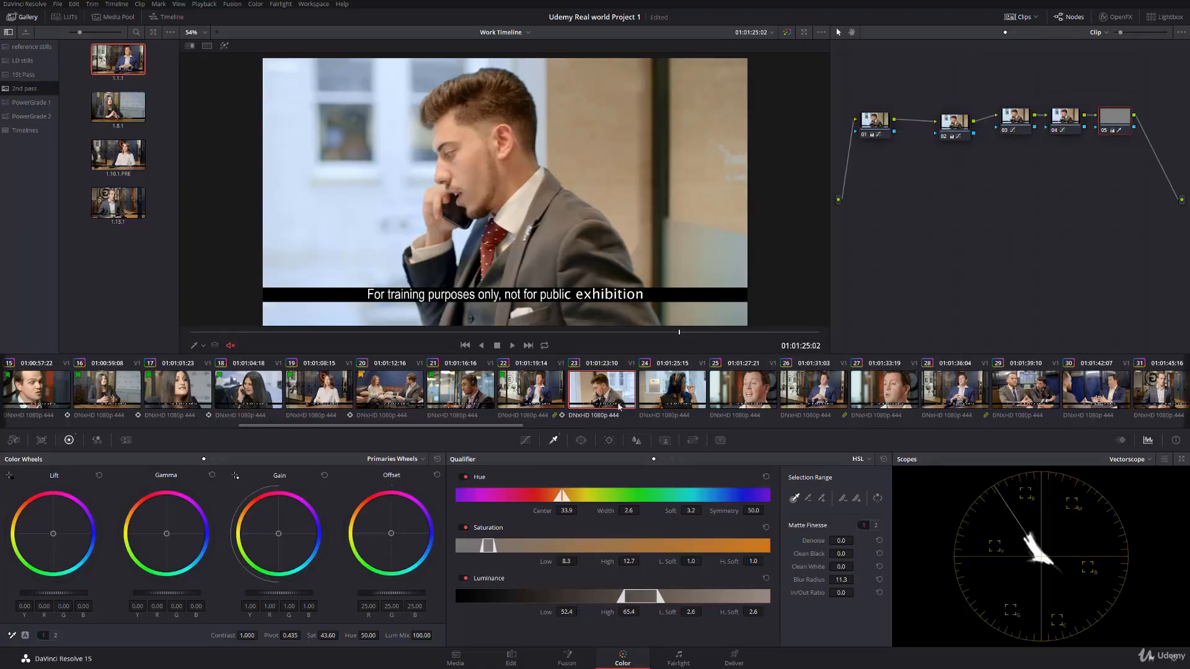
Step: Lower the gain to 0.95 on clip 23's node 04, checking the levels with the Parade scope
click(1064, 118)
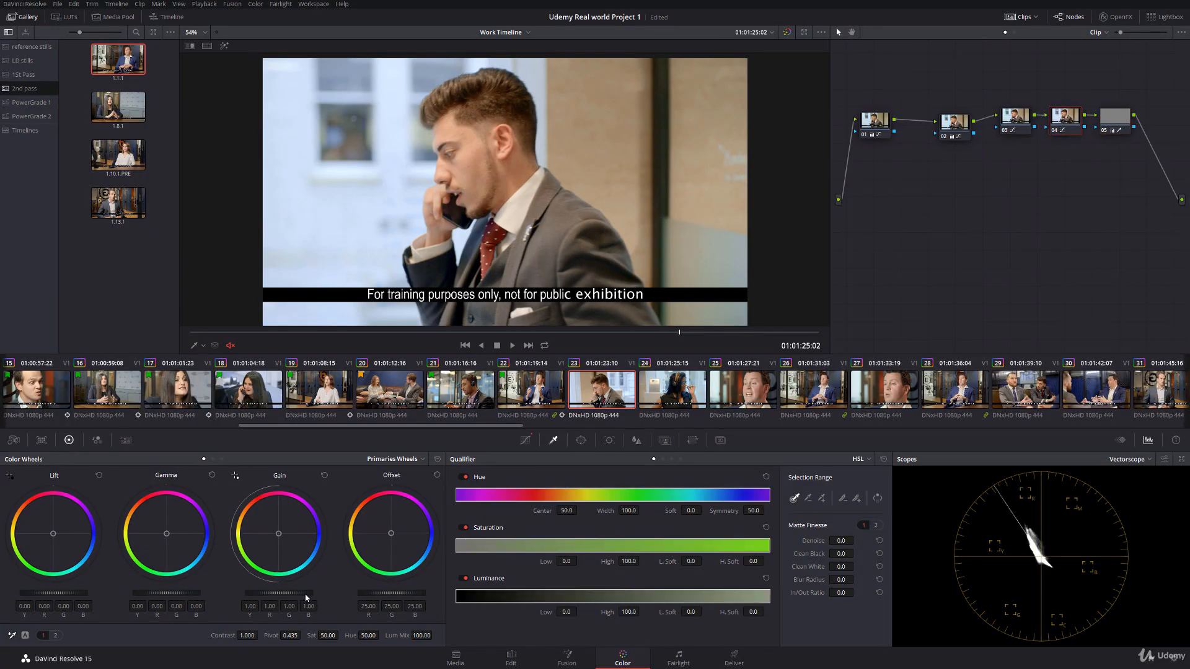
drag(304, 594, 292, 594)
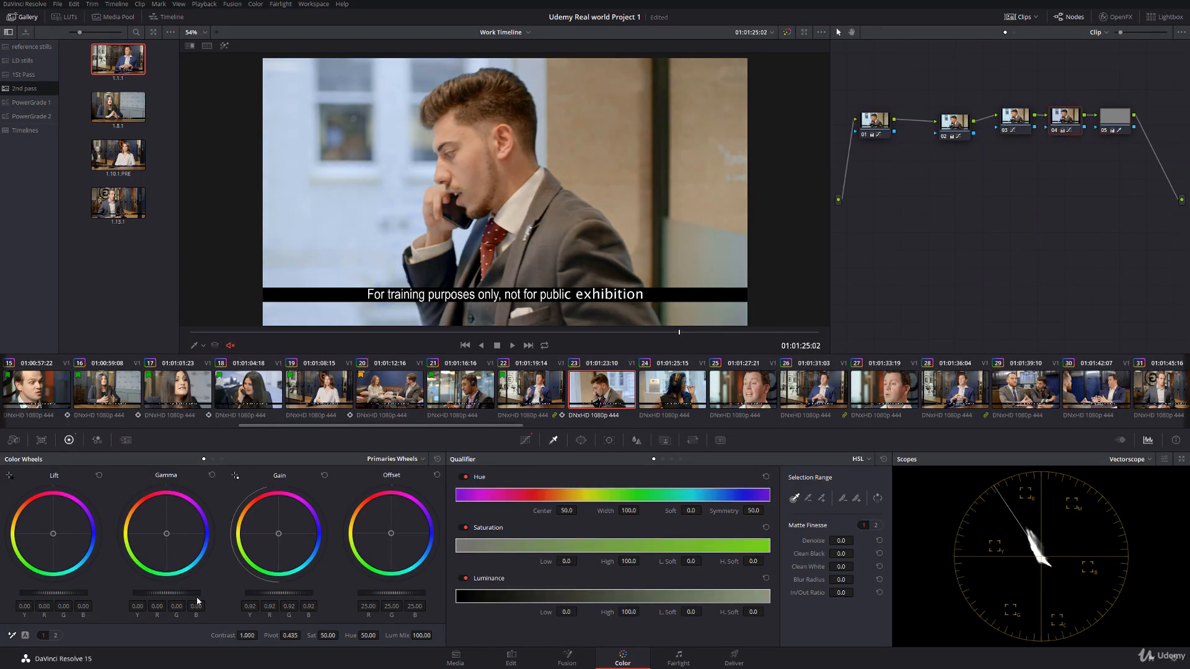
drag(181, 593, 180, 594)
click(1130, 459)
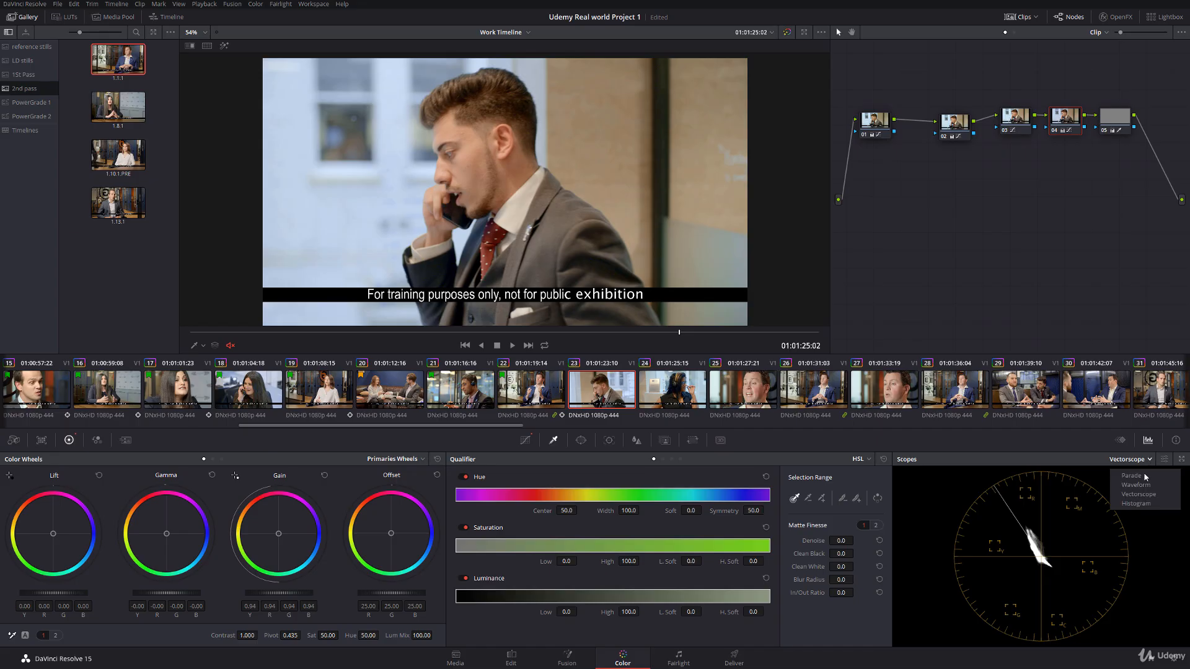
click(1128, 478)
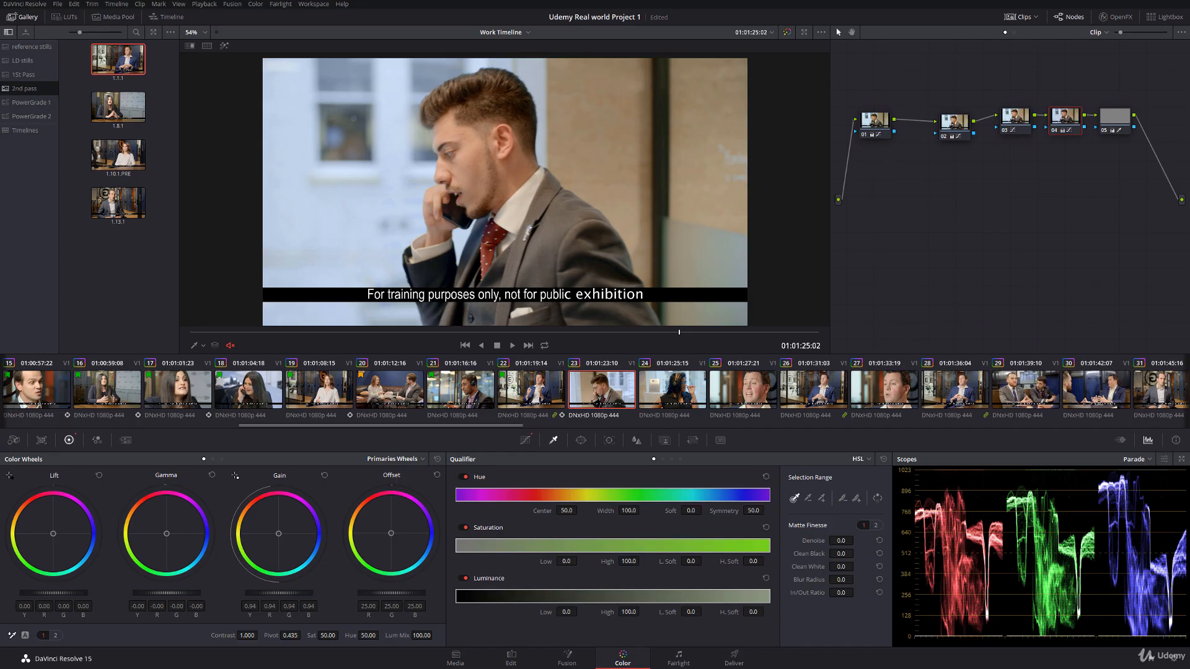
drag(309, 595, 312, 595)
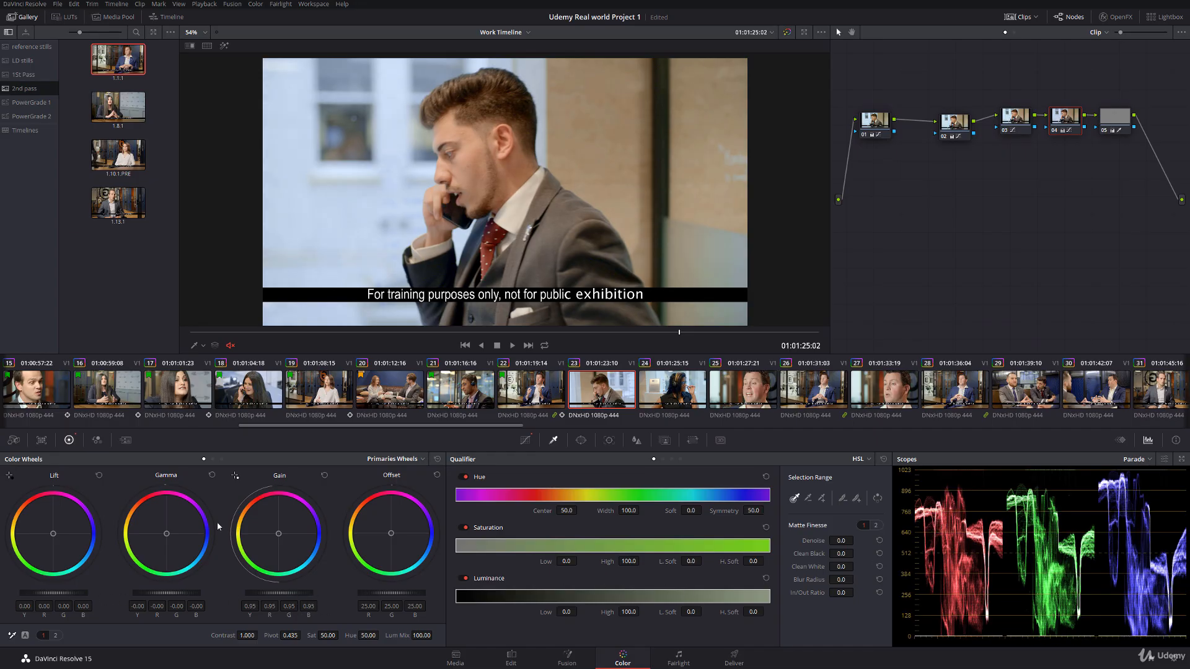
Step: Replay the cut from clip 22 to clip 23 full screen to check the match with the reduced gain
click(521, 389)
key(ctrl+f)
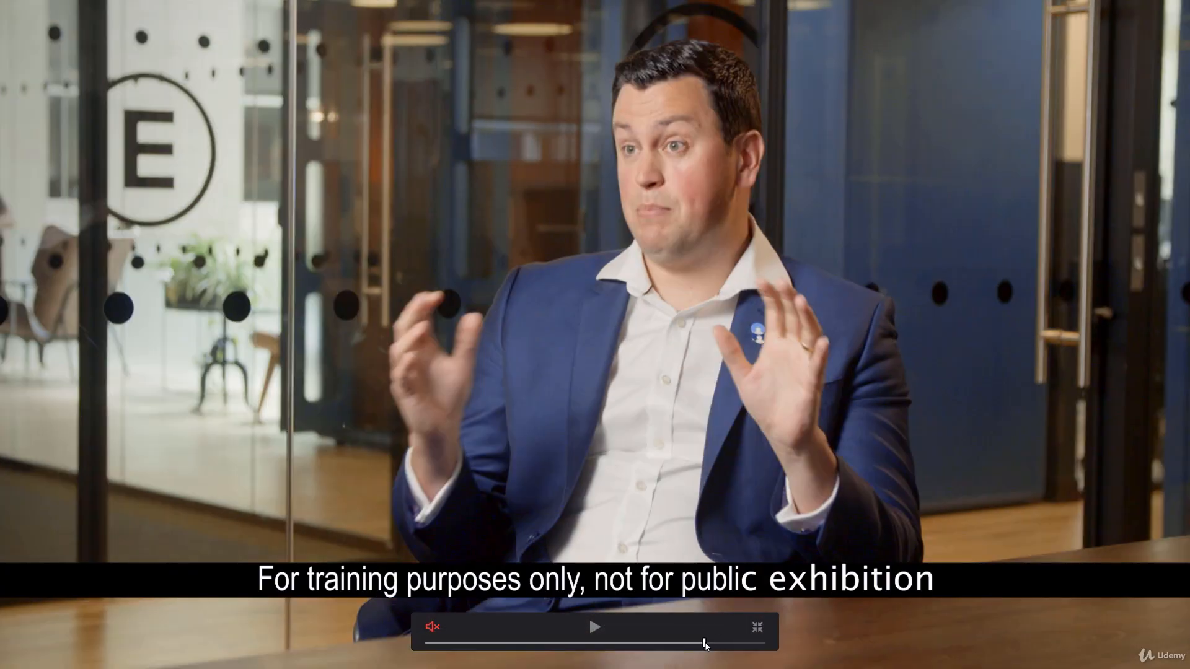
key(space)
key(space)
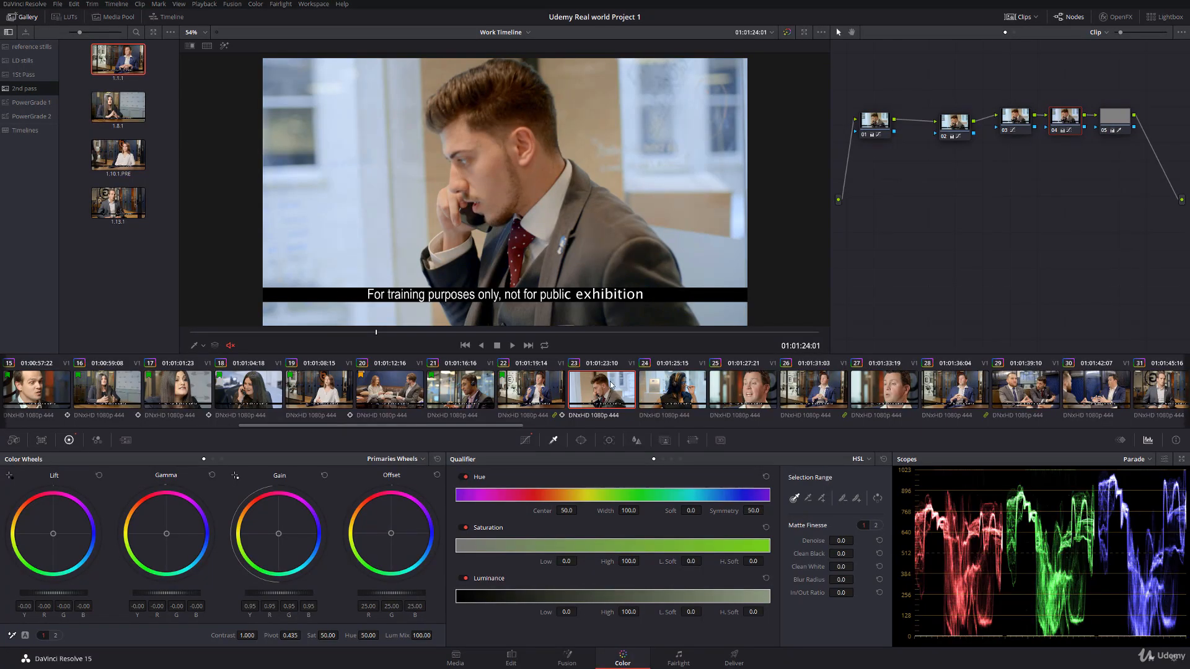
Step: Flag clip 23 green and move on to clip 24
right_click(611, 385)
mouse_move(663, 158)
click(779, 195)
click(678, 390)
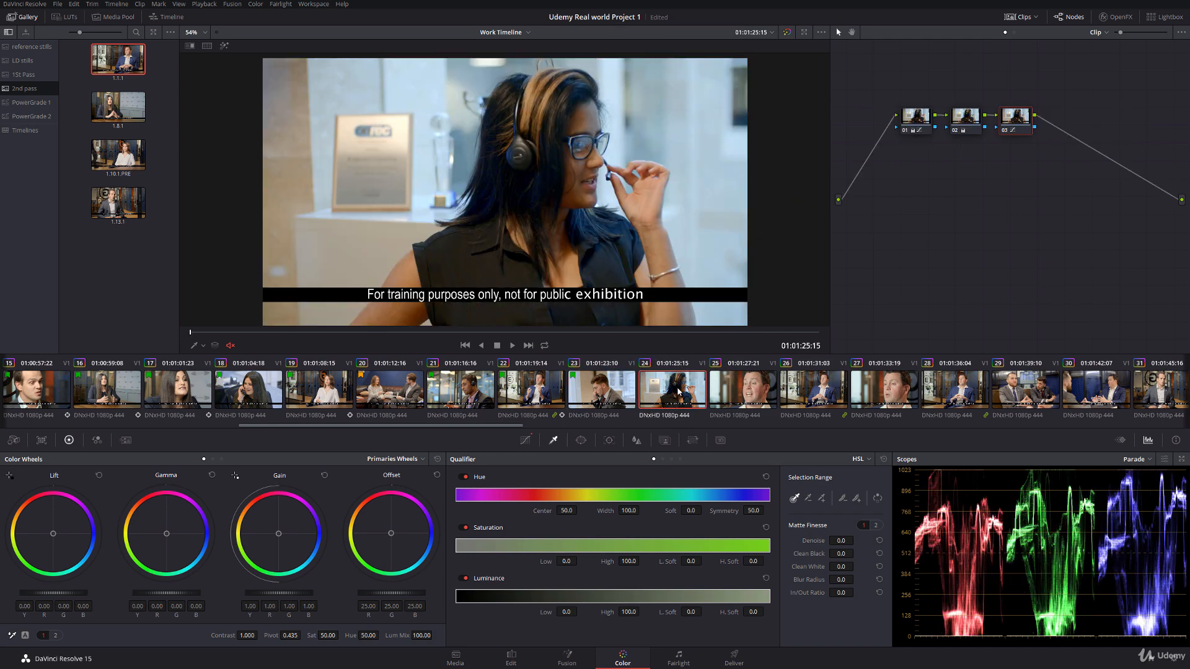
Step: Switch the scope to Vectorscope, show clip 24's Hue Vs Hue curve and add serial node 04 after node 03
click(1134, 460)
click(1144, 496)
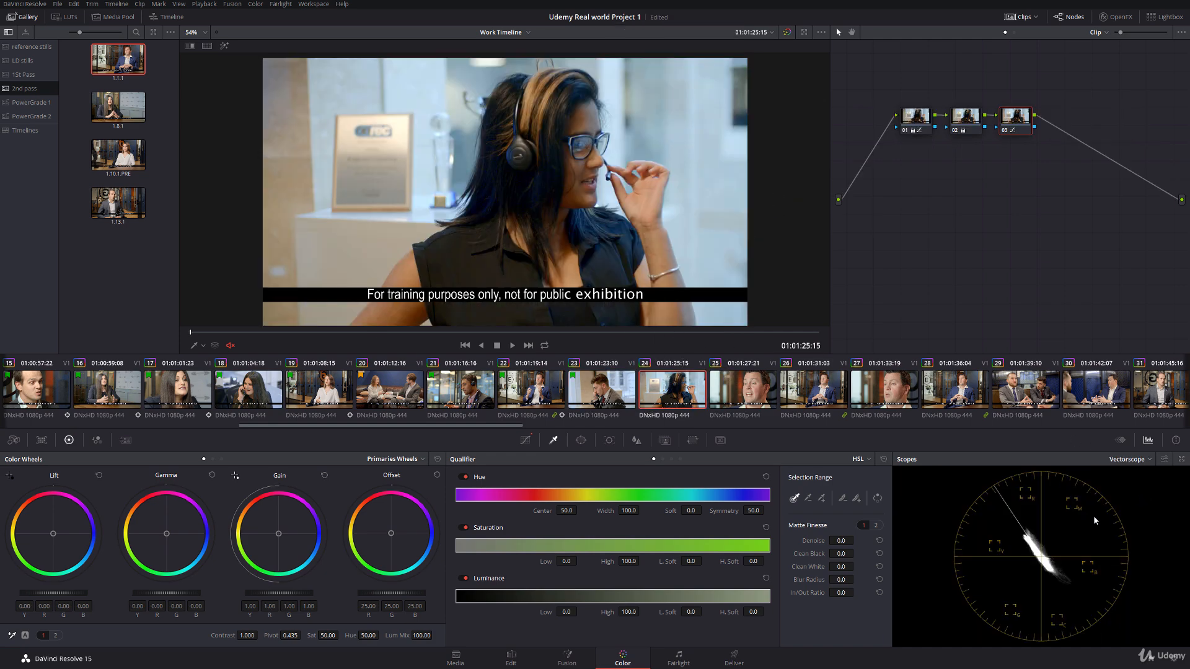
click(525, 440)
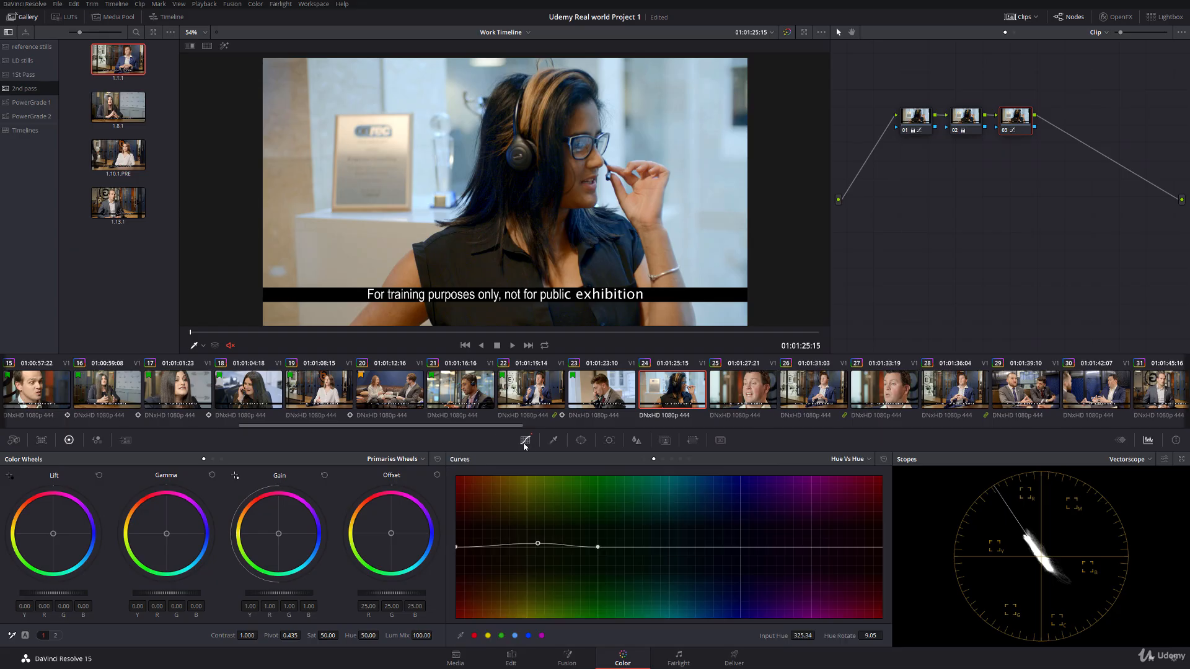
key(alt+s)
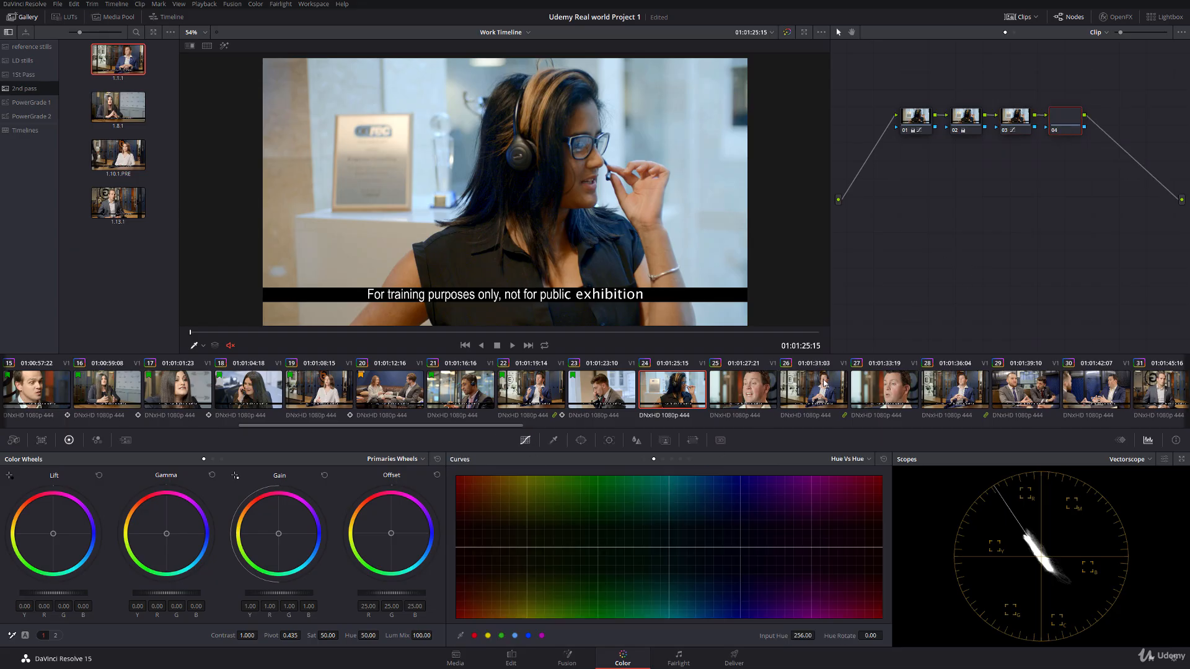
Step: On node 04, widen the cyan range of the Hue Vs Hue curve and set its point to input hue 38.98, hue rotate -46.02
click(514, 635)
drag(668, 550, 561, 548)
click(596, 549)
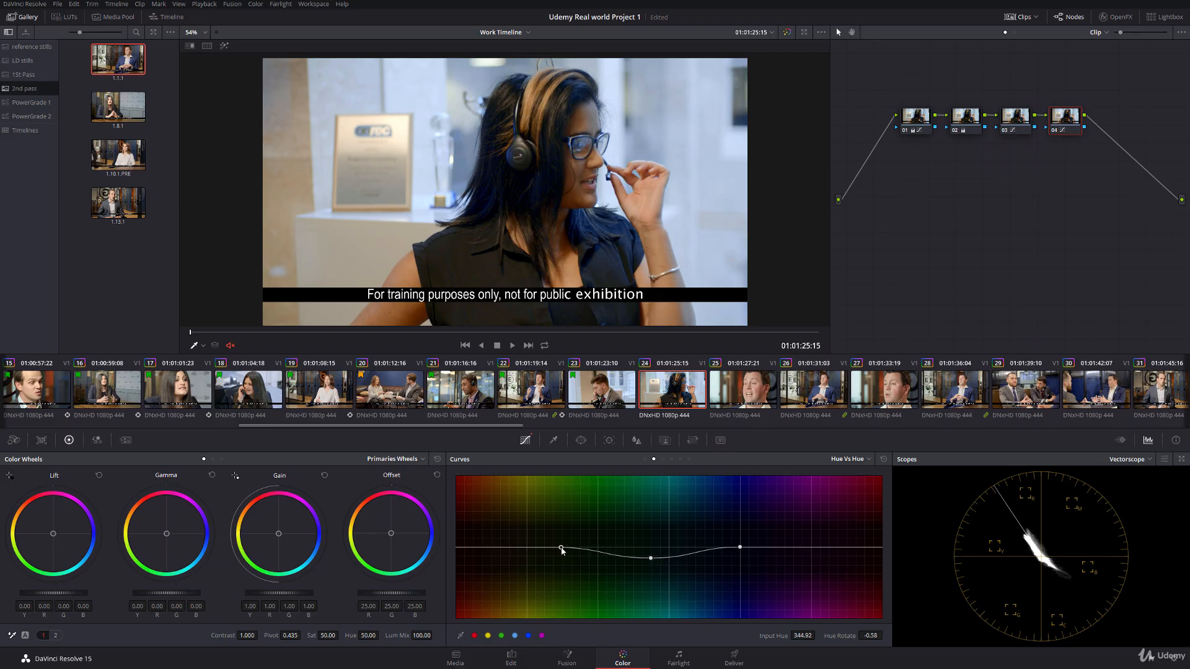
click(650, 559)
drag(647, 561, 636, 565)
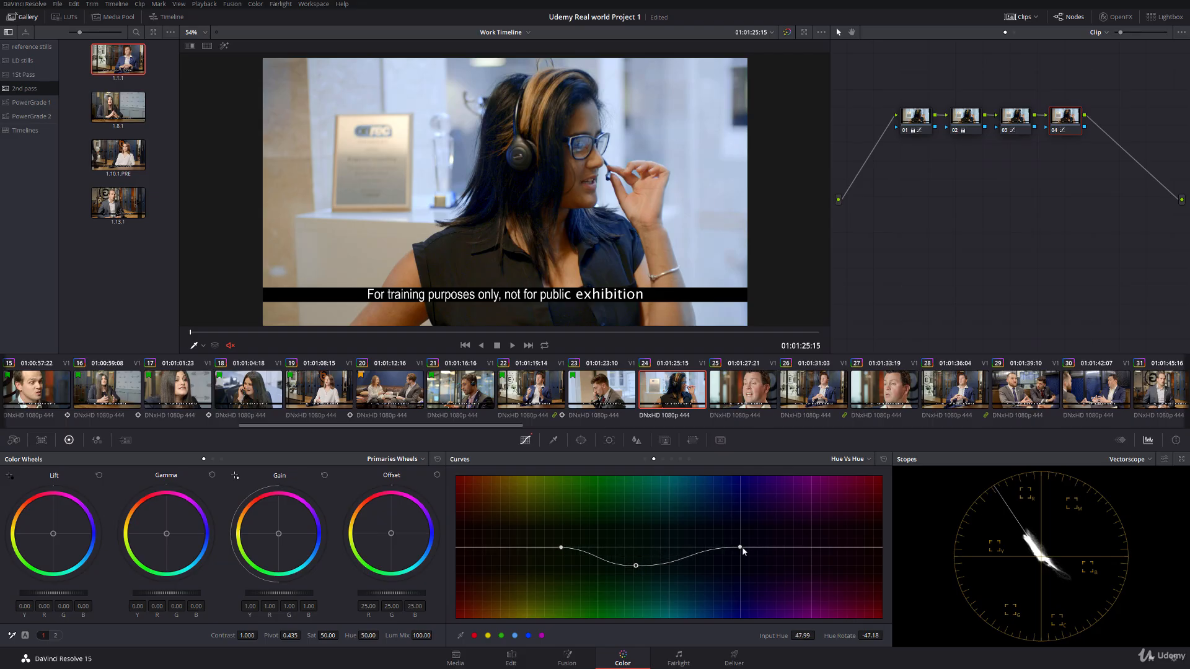
drag(740, 548, 742, 548)
click(701, 558)
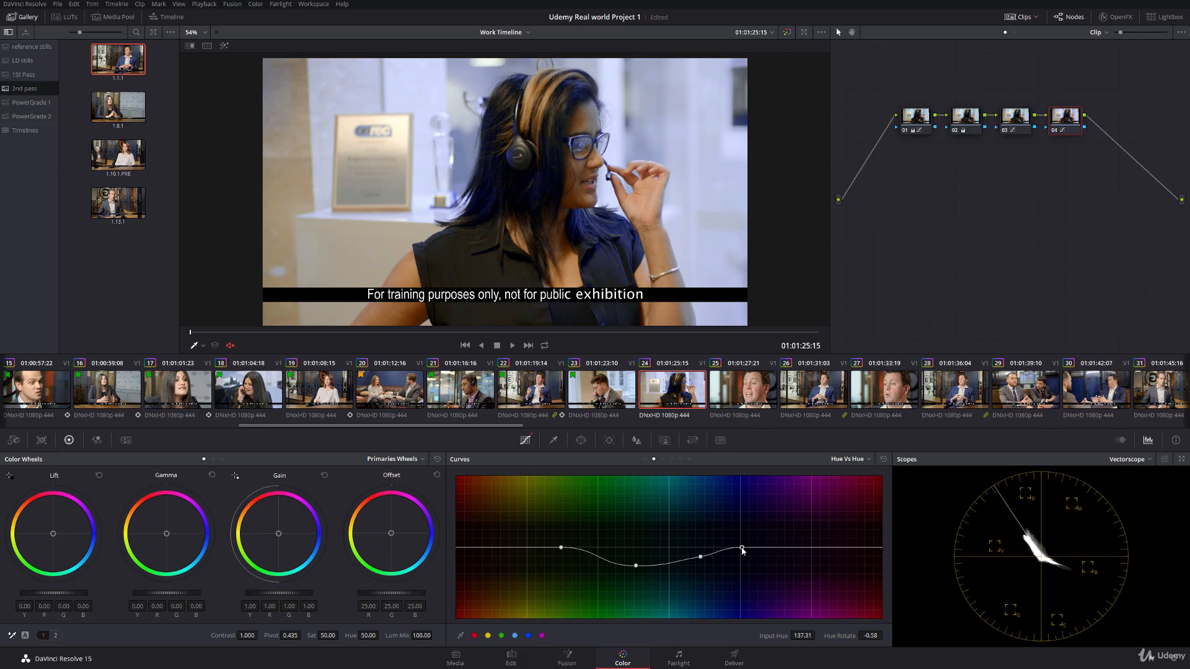
right_click(700, 557)
drag(636, 566, 625, 566)
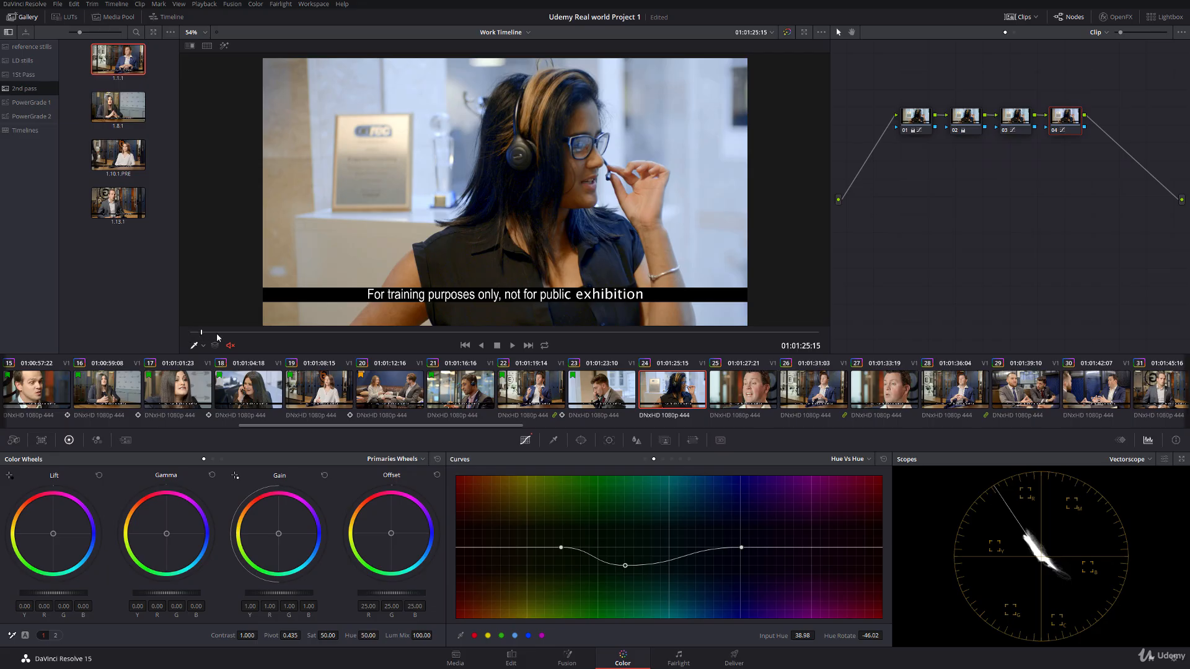
Step: Scrub and play clip 24 to inspect the hue shift in the woman's hair and the background up close
drag(217, 335, 407, 332)
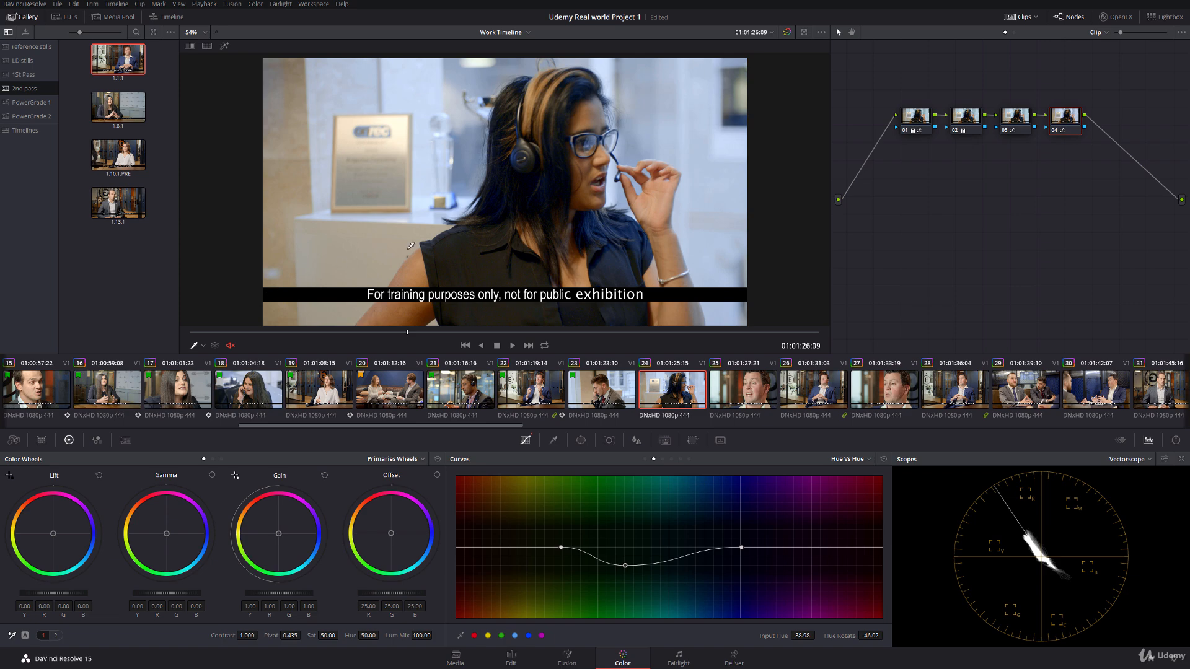
scroll(476, 240, up, 4)
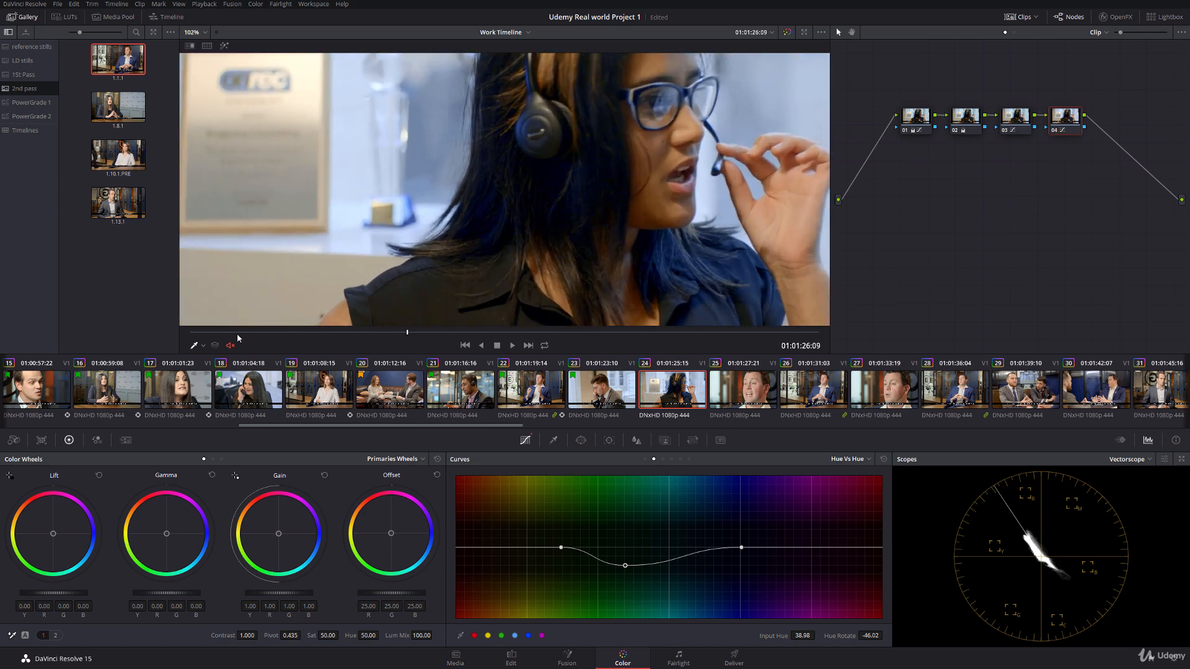
key(space)
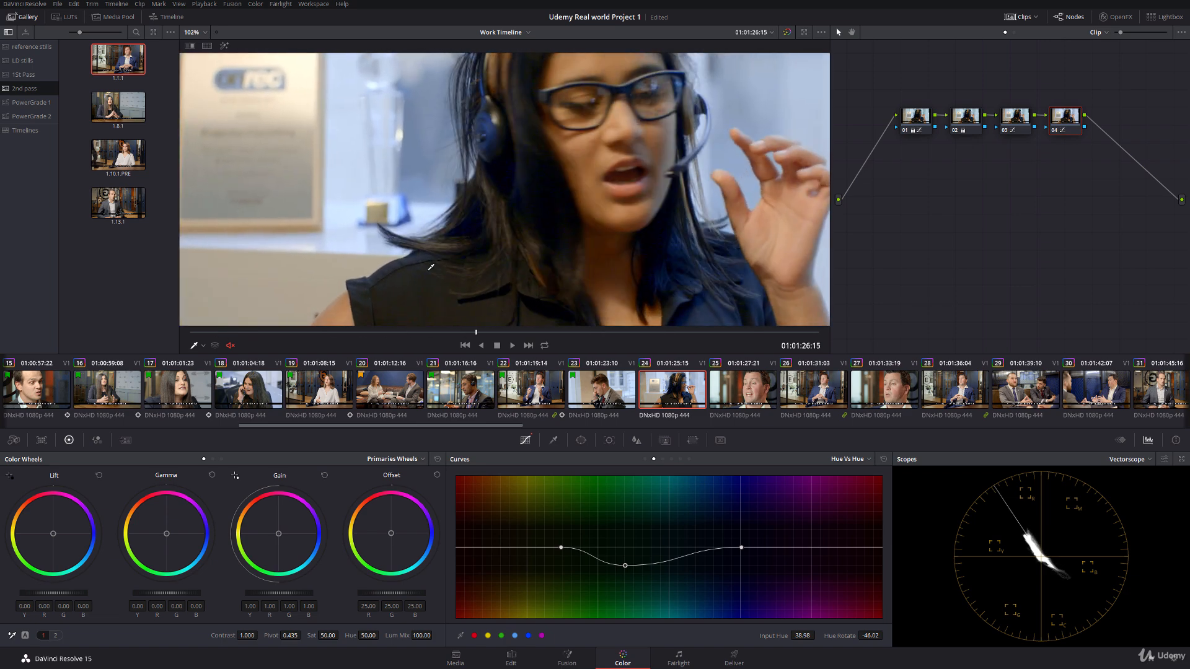
Step: Add serial node 05 and lower the shadow saturation with Lum Vs Sat, shaping the slope through input lum 0.18, saturation 0.78
key(alt+s)
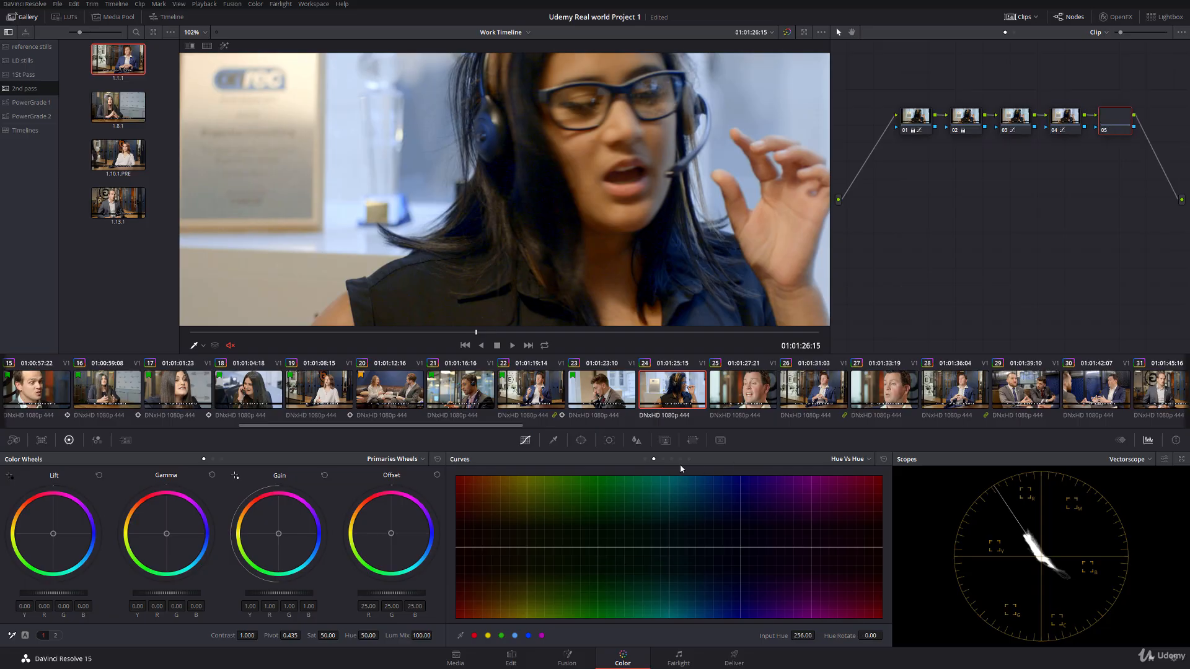
click(680, 459)
drag(570, 548, 578, 548)
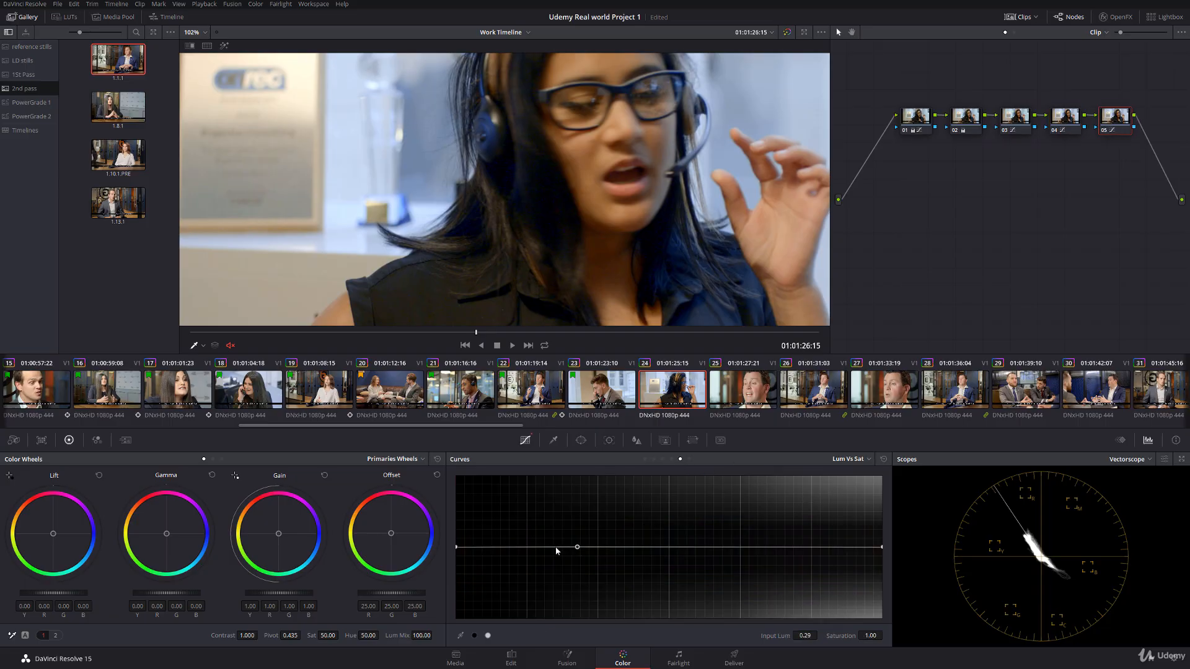
drag(457, 548, 457, 571)
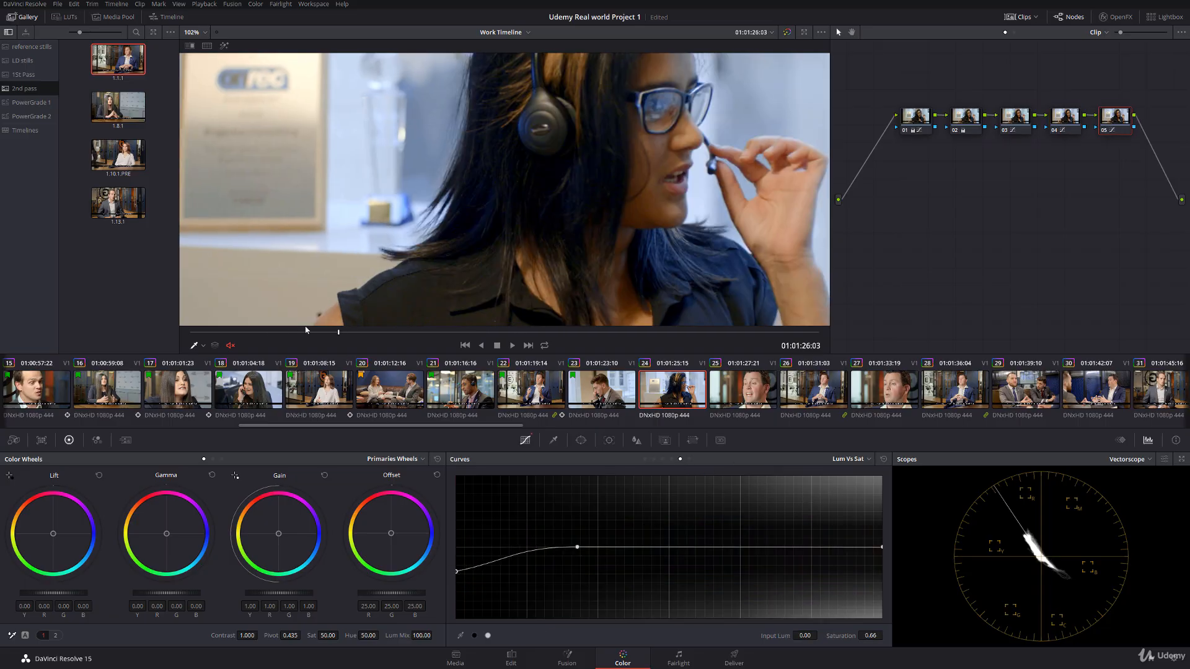
drag(578, 548, 549, 564)
drag(458, 574, 461, 586)
drag(549, 564, 531, 564)
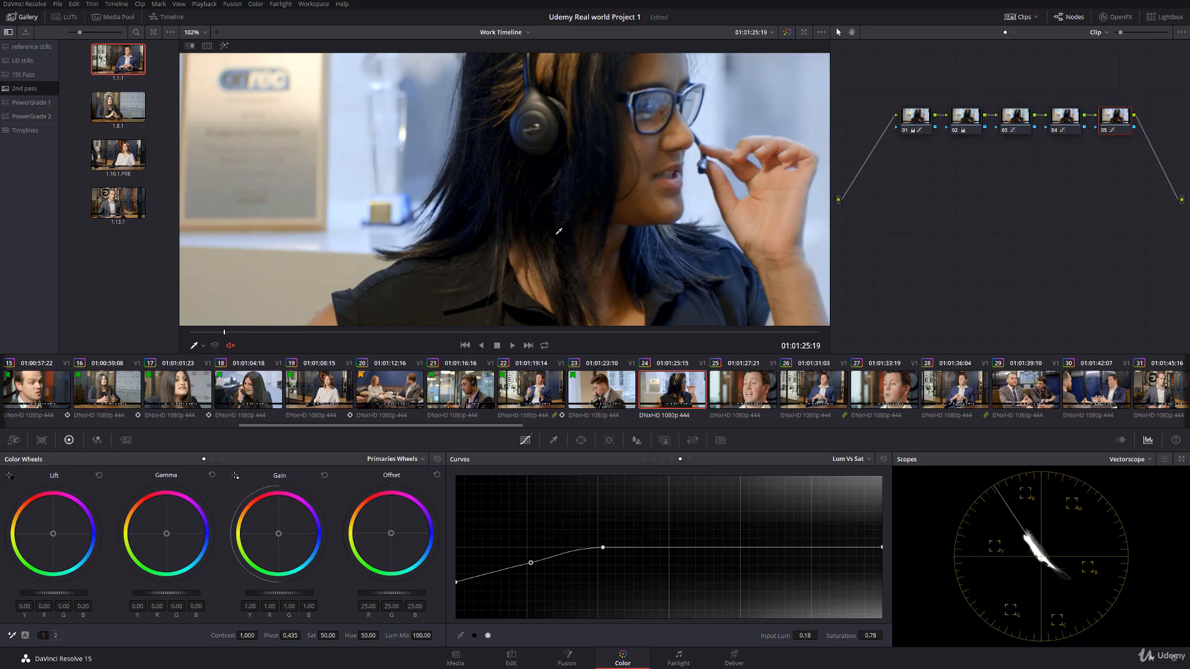
Step: Compare clip 24 with node 05 off and on, and review the whole clip with the viewer overlay hidden
click(1104, 132)
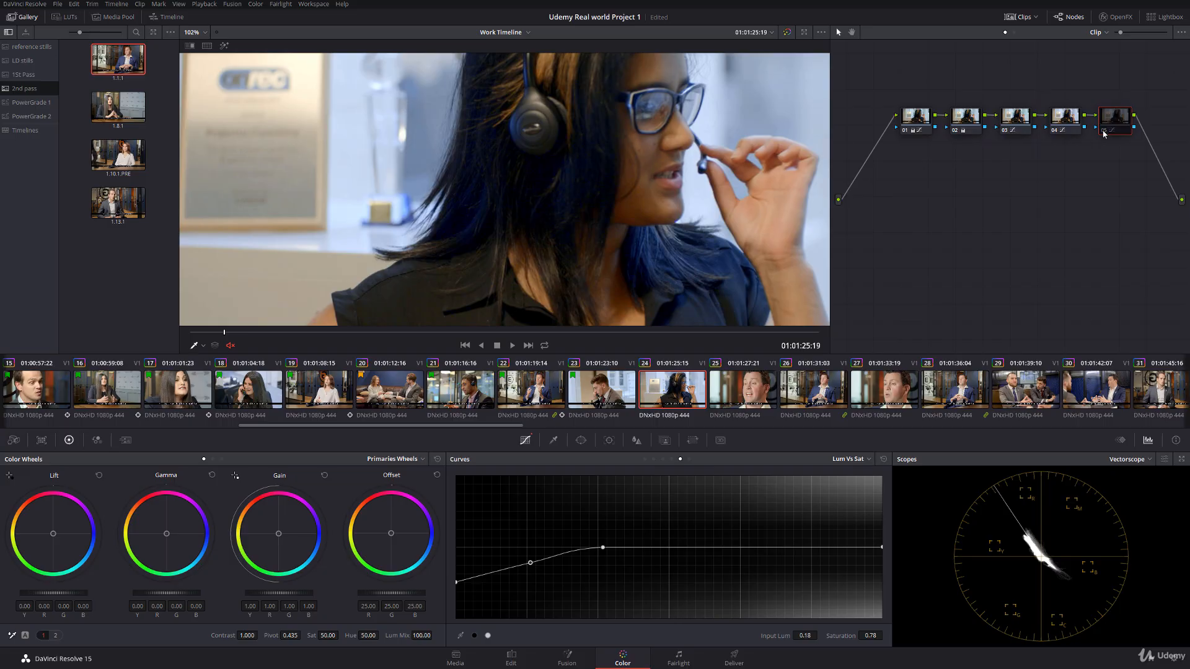
click(1104, 132)
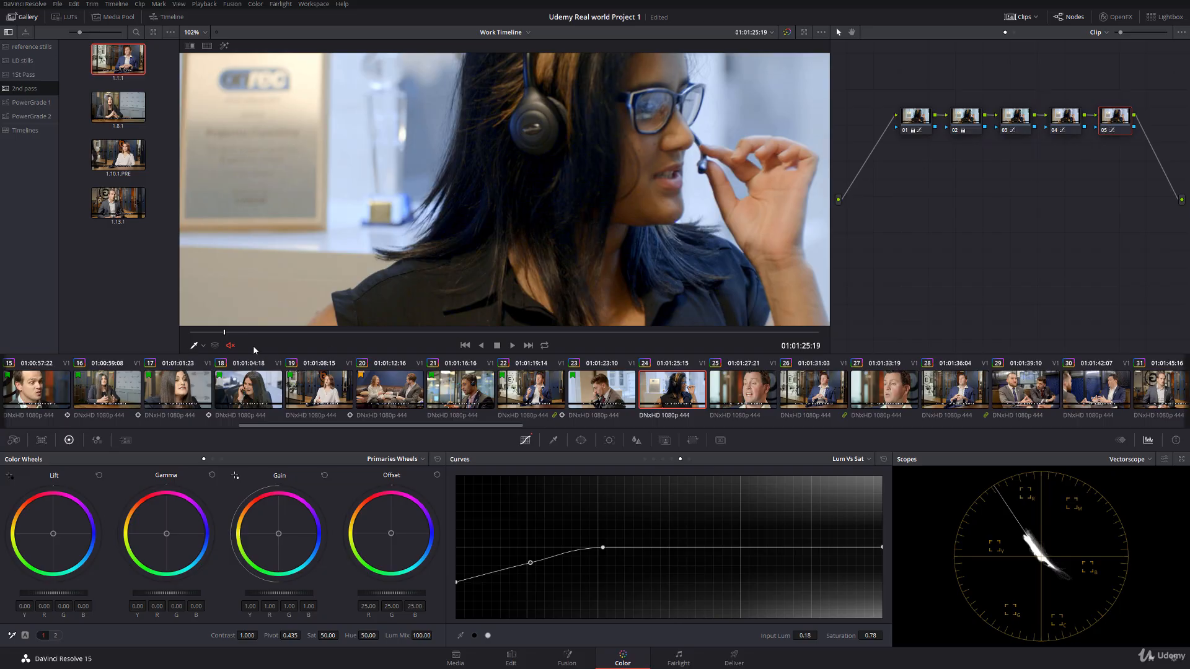
key(space)
scroll(437, 237, down, 5)
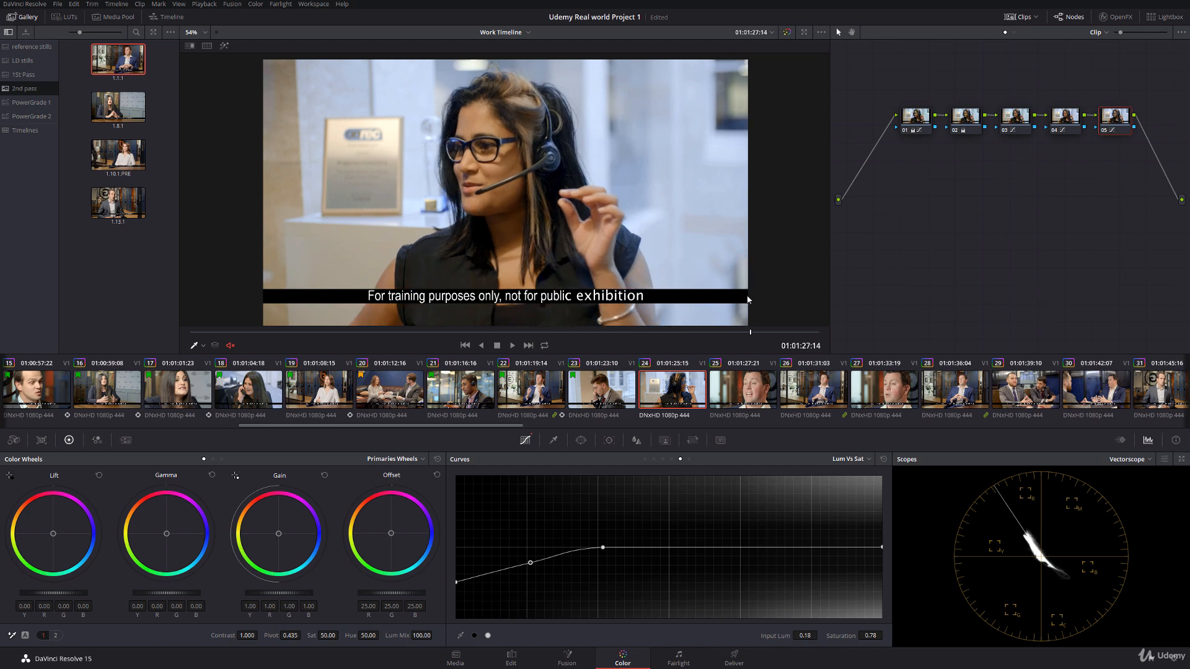
click(203, 347)
click(203, 360)
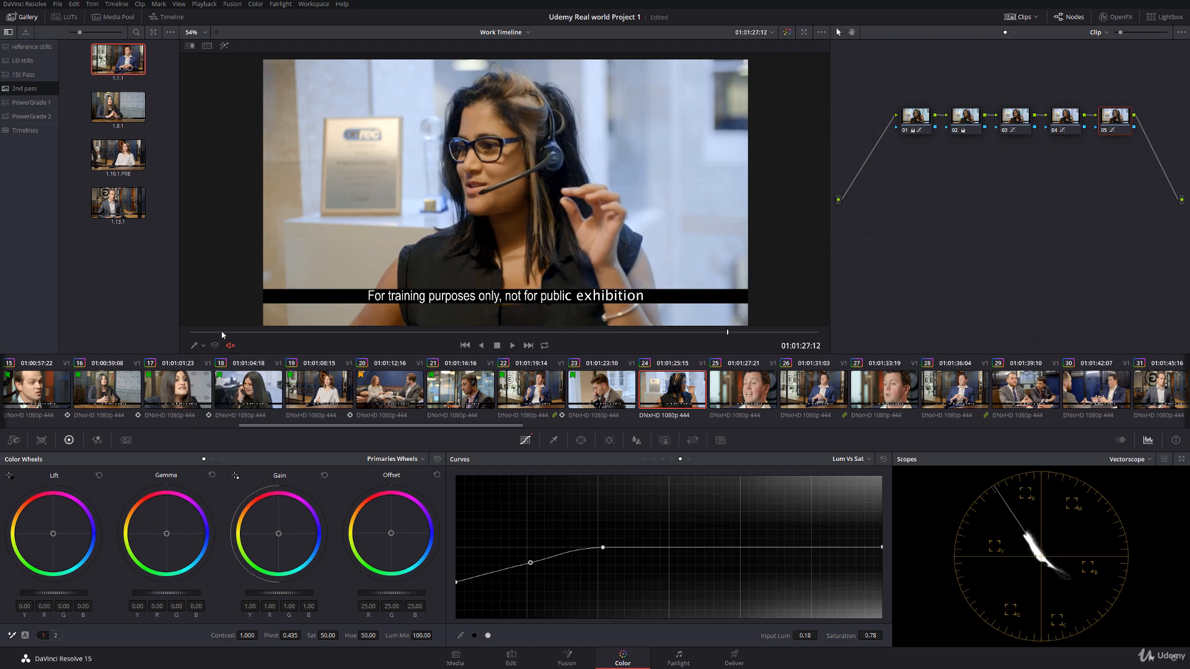
drag(223, 333, 496, 323)
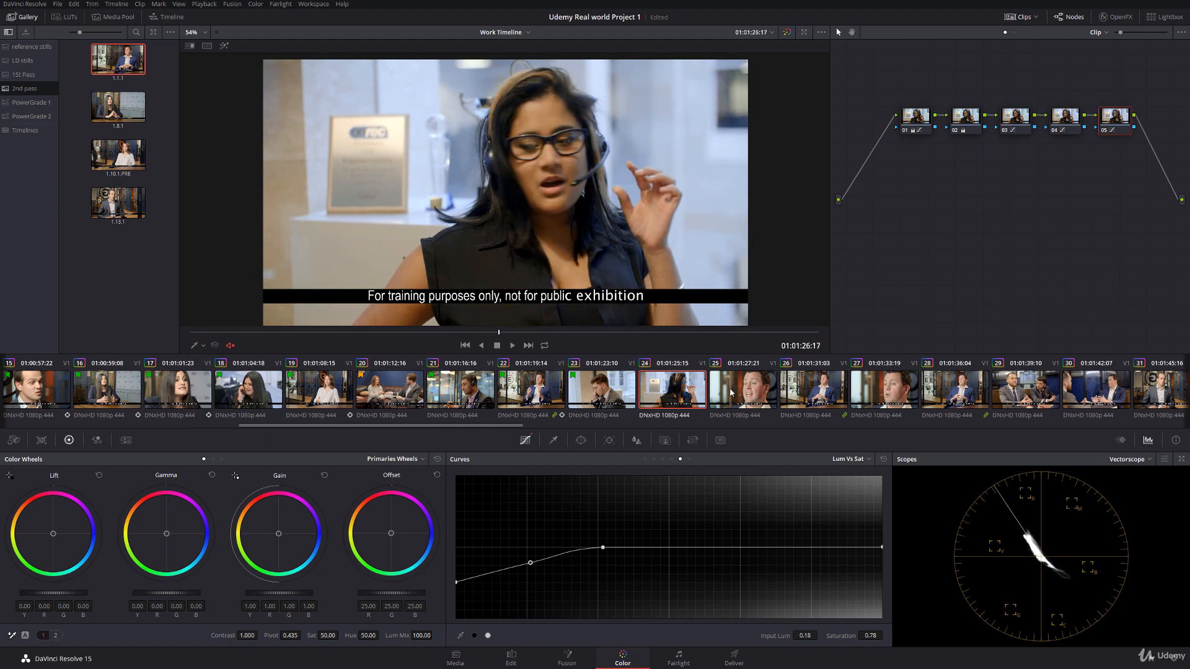
Step: Apply the grade from clip 02 to clip 25
click(730, 391)
drag(466, 423, 118, 423)
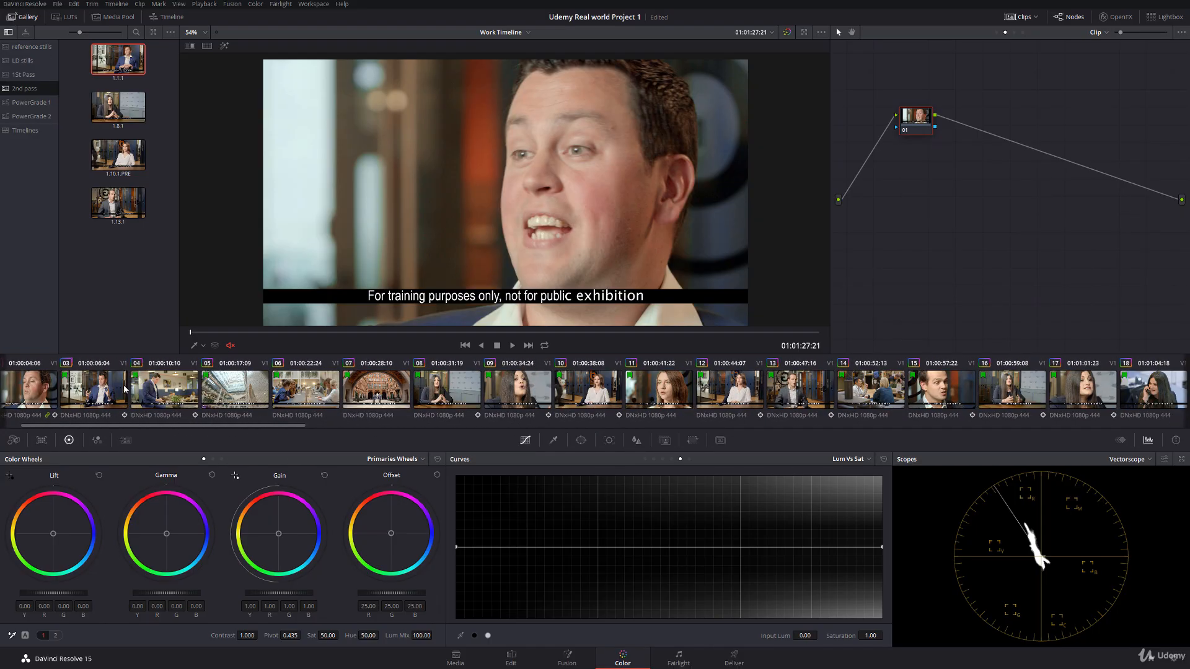
middle_click(37, 391)
drag(283, 425, 442, 423)
Step: Show clip 25's power window and centre the ellipse over the man's face at the first frame
click(203, 346)
click(213, 384)
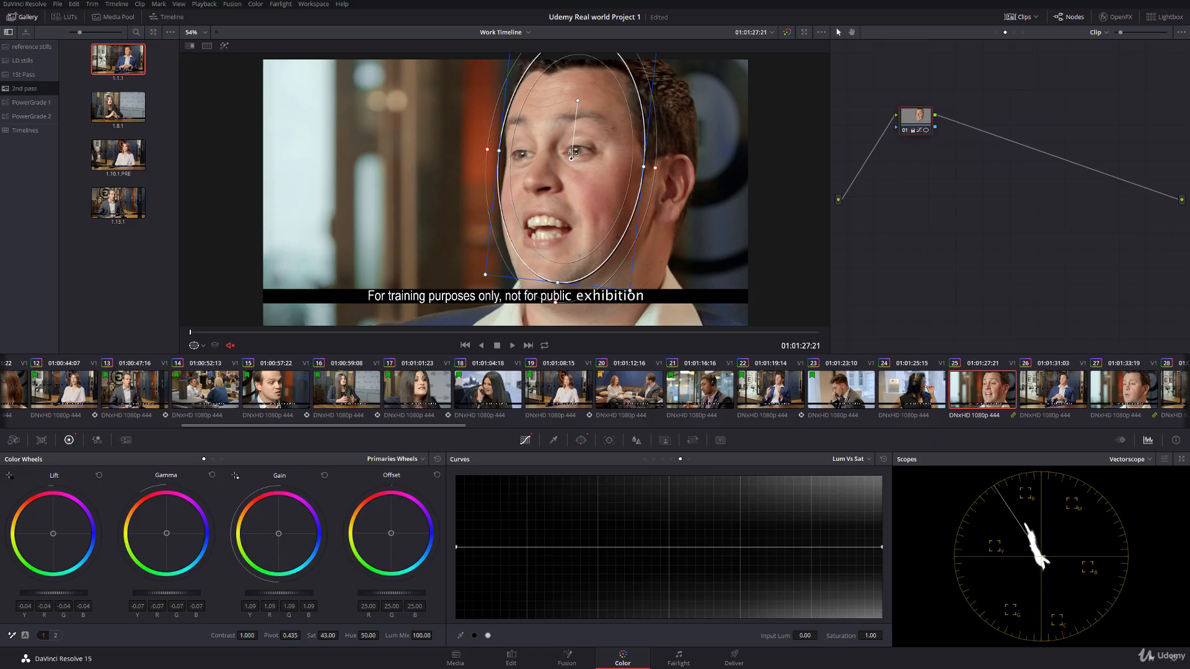
drag(571, 158, 579, 178)
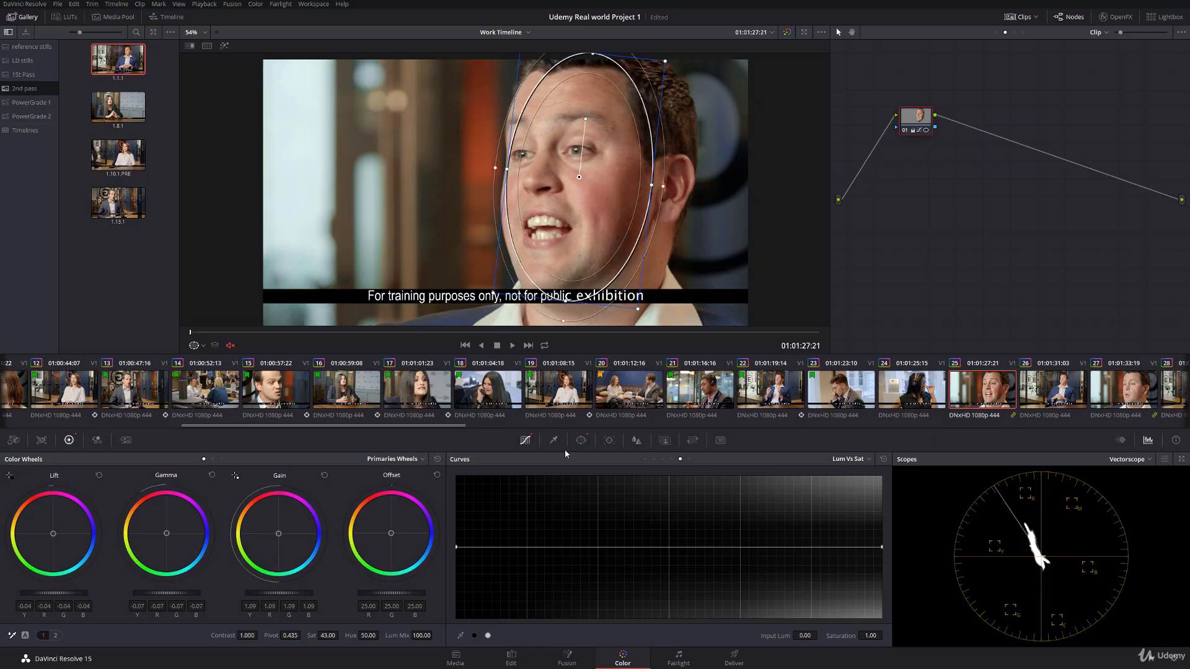
Step: Try tracking the face window forward through clip 25 with Perspective 3D enabled, and reset the tracking data
click(609, 440)
click(501, 478)
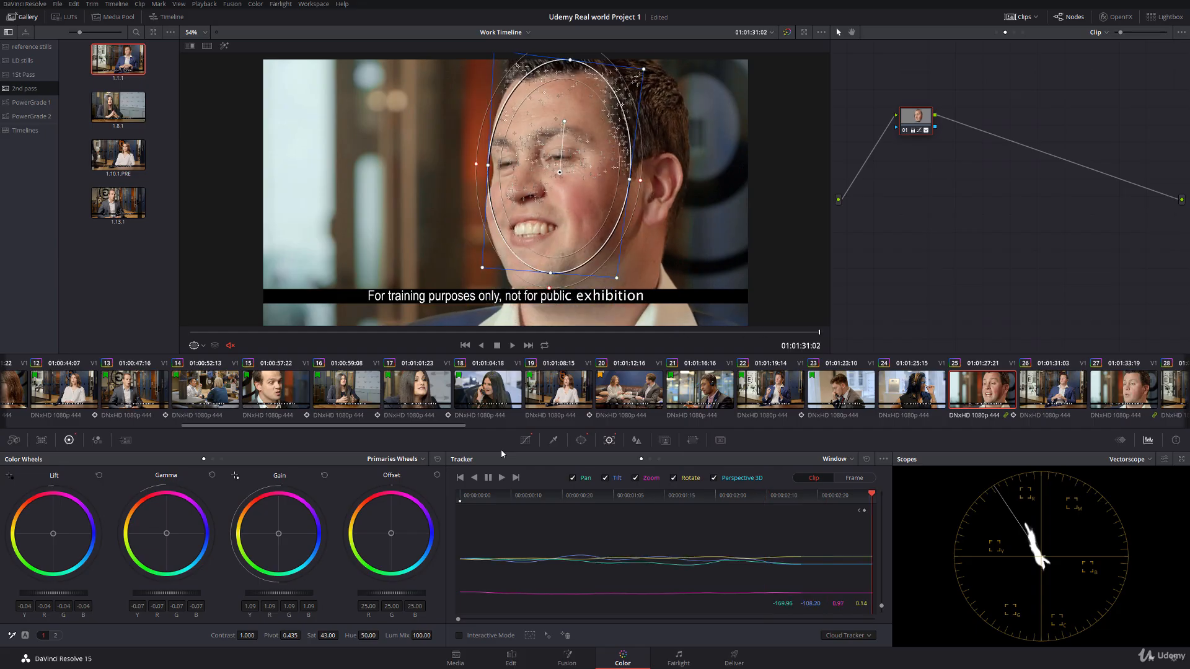
click(866, 459)
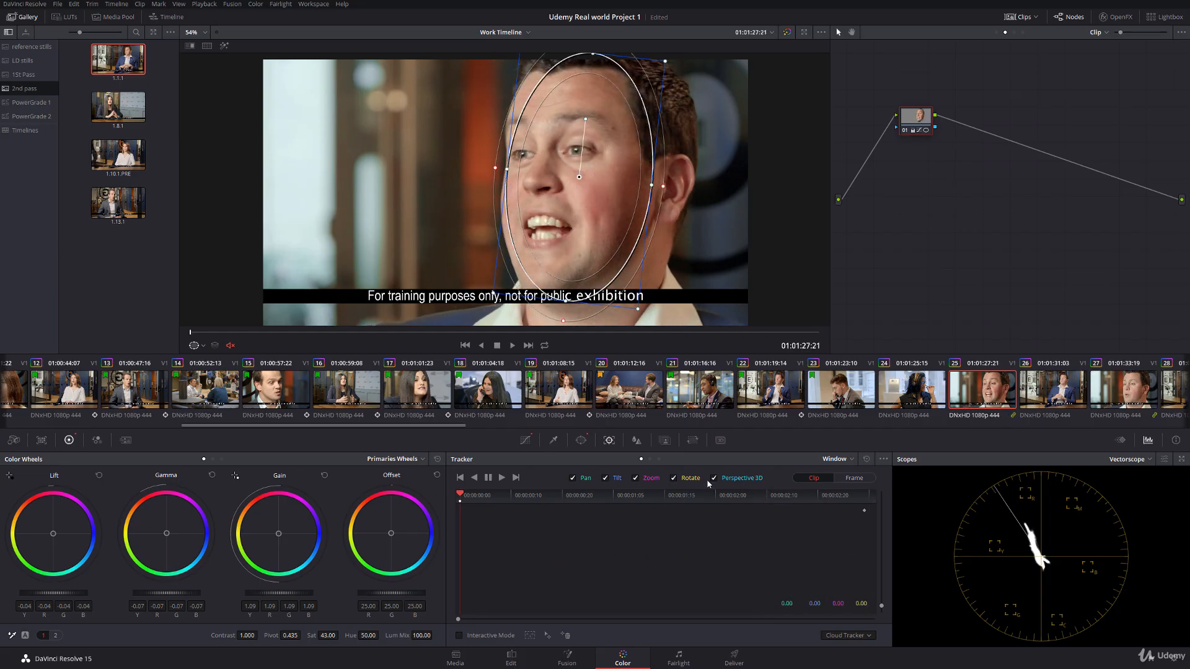
Step: Track the face window forward without Perspective 3D, first deleting the tracking points around the watermark text in Interactive Mode
drag(580, 177, 578, 179)
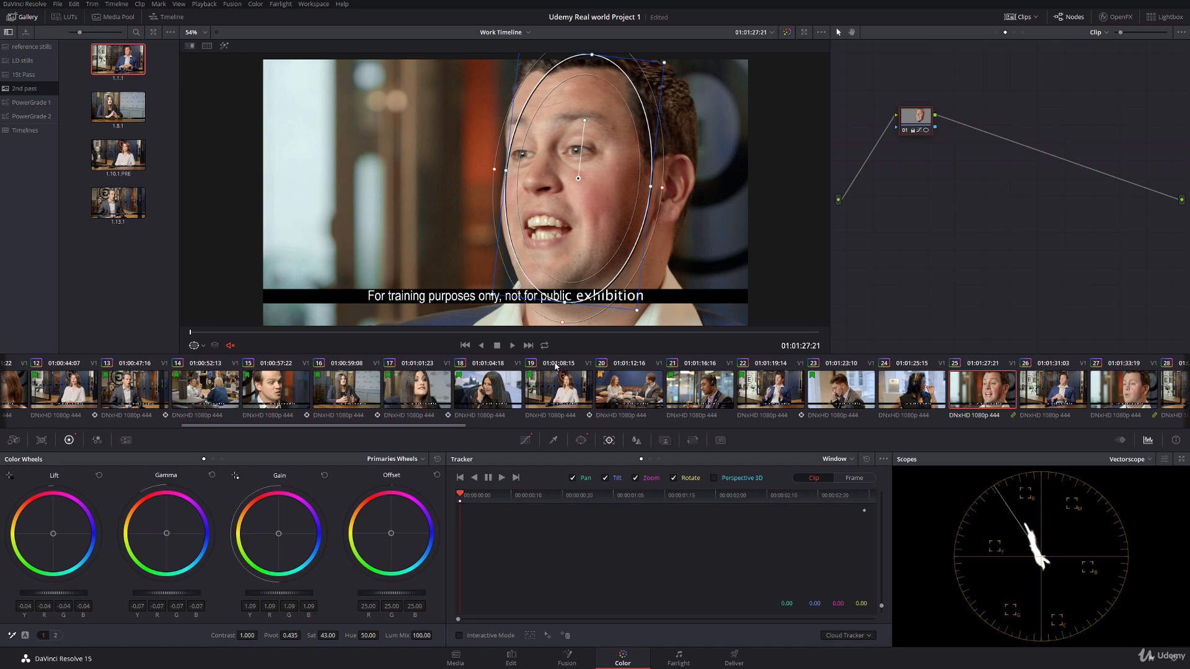
click(459, 635)
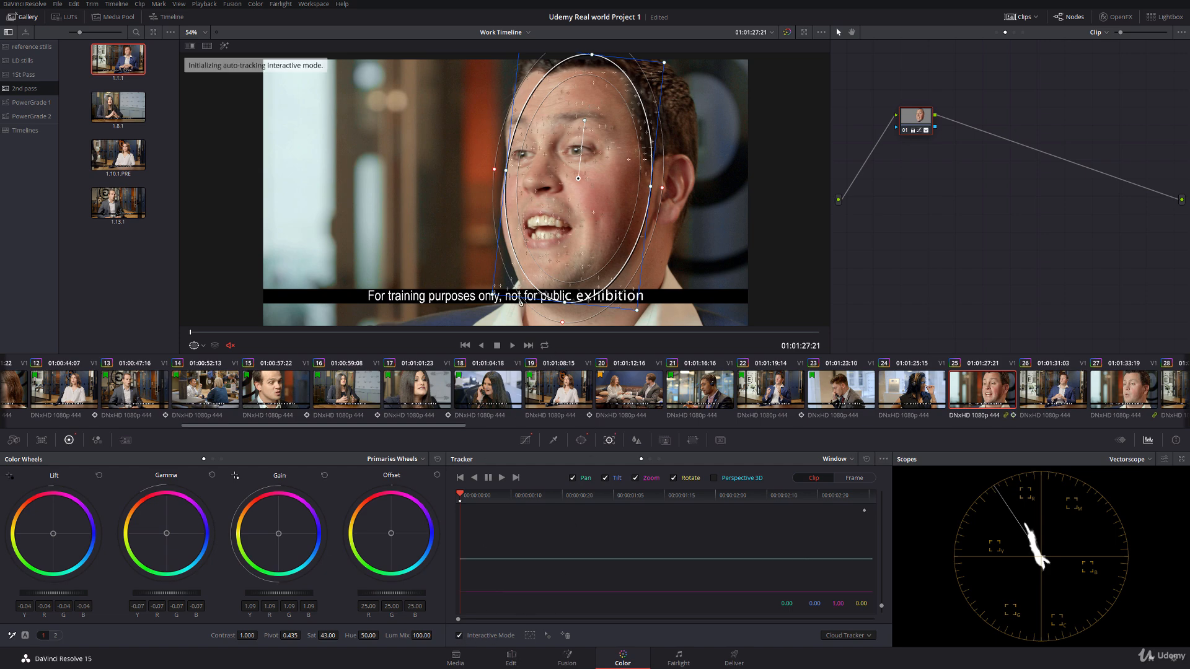
drag(494, 261, 690, 320)
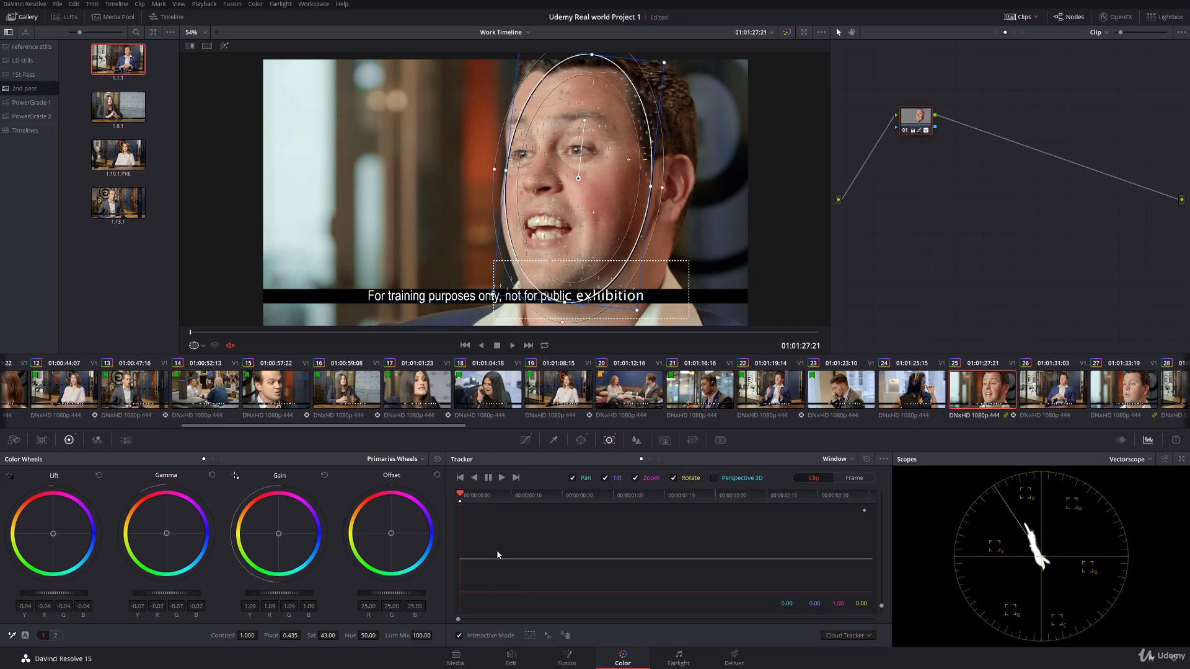
click(566, 636)
click(501, 479)
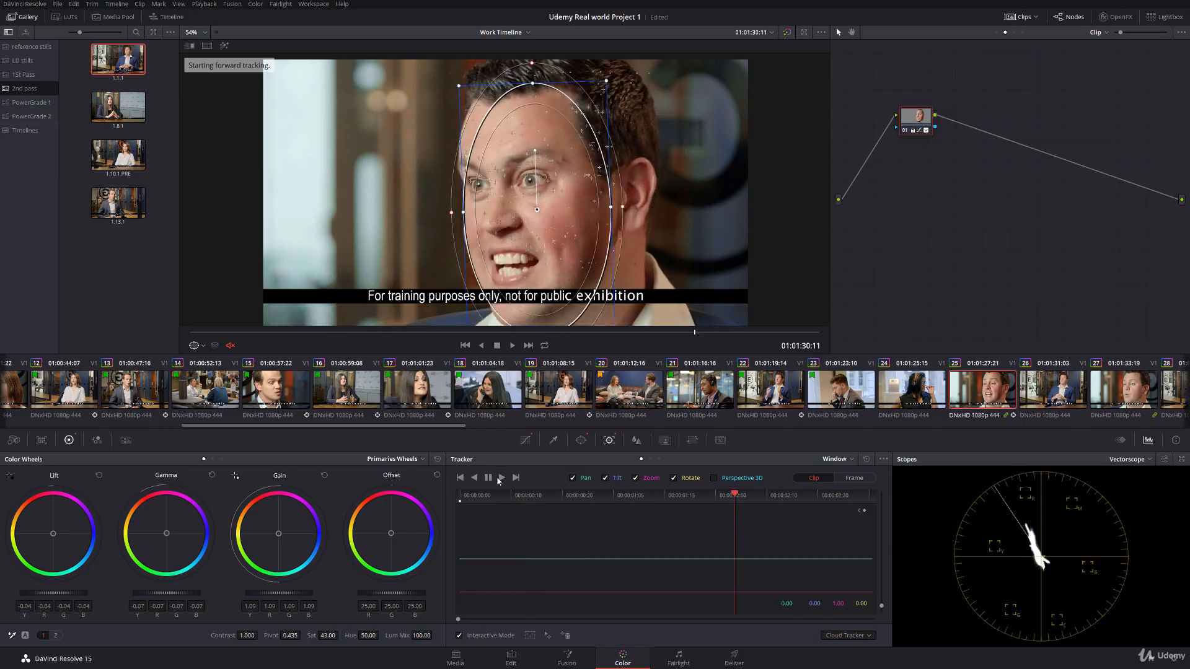
Step: Turn off Interactive Mode, shift the tracked window slightly toward the man's ear at 01:01:28:05, and check it through the clip's end
drag(835, 496, 506, 480)
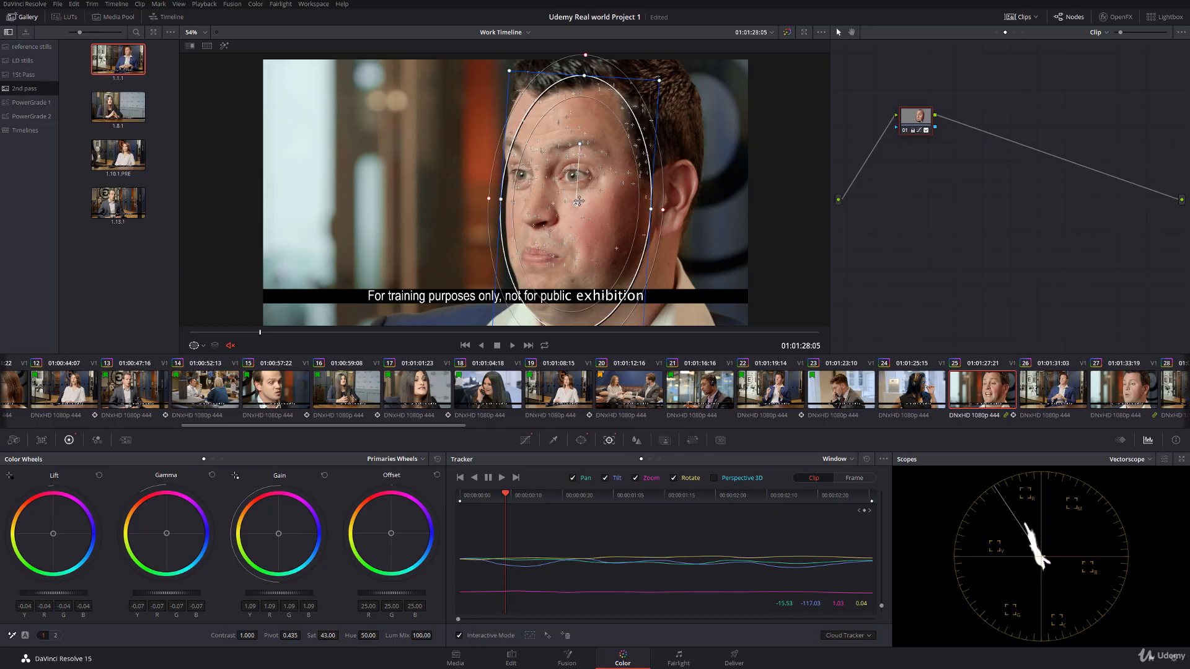
click(459, 636)
drag(575, 207, 584, 205)
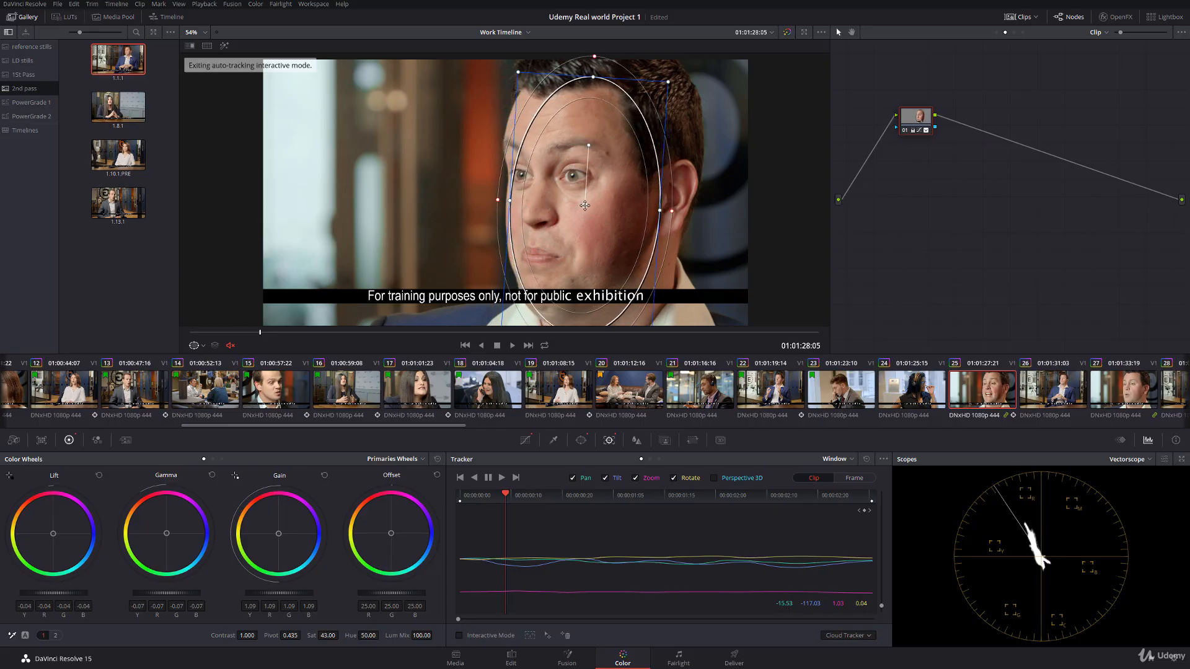
drag(626, 498, 875, 512)
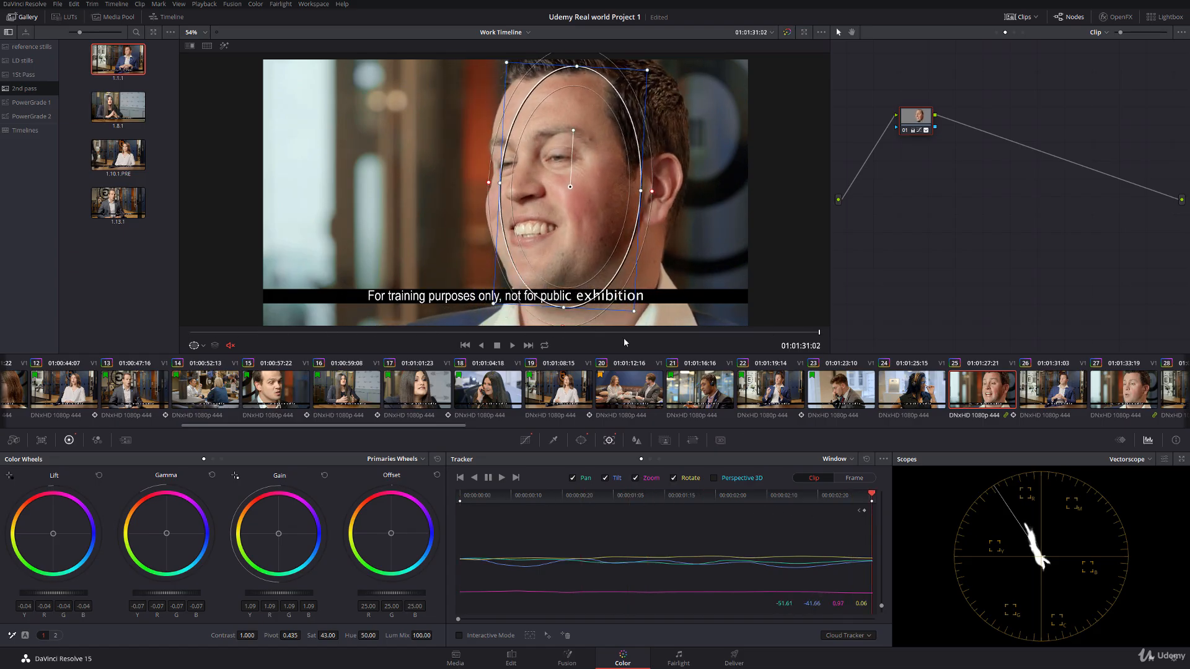
Step: Hide the power window overlay and compare clip 25 with node 01 disabled and enabled
click(202, 347)
click(210, 362)
click(905, 131)
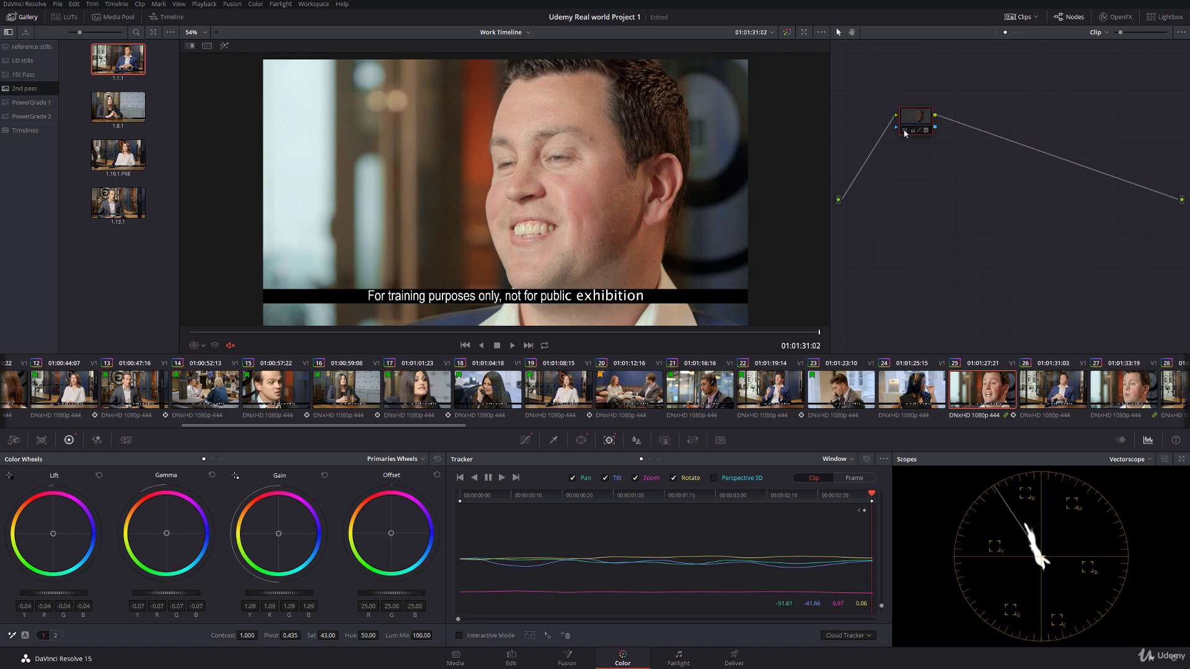
click(905, 131)
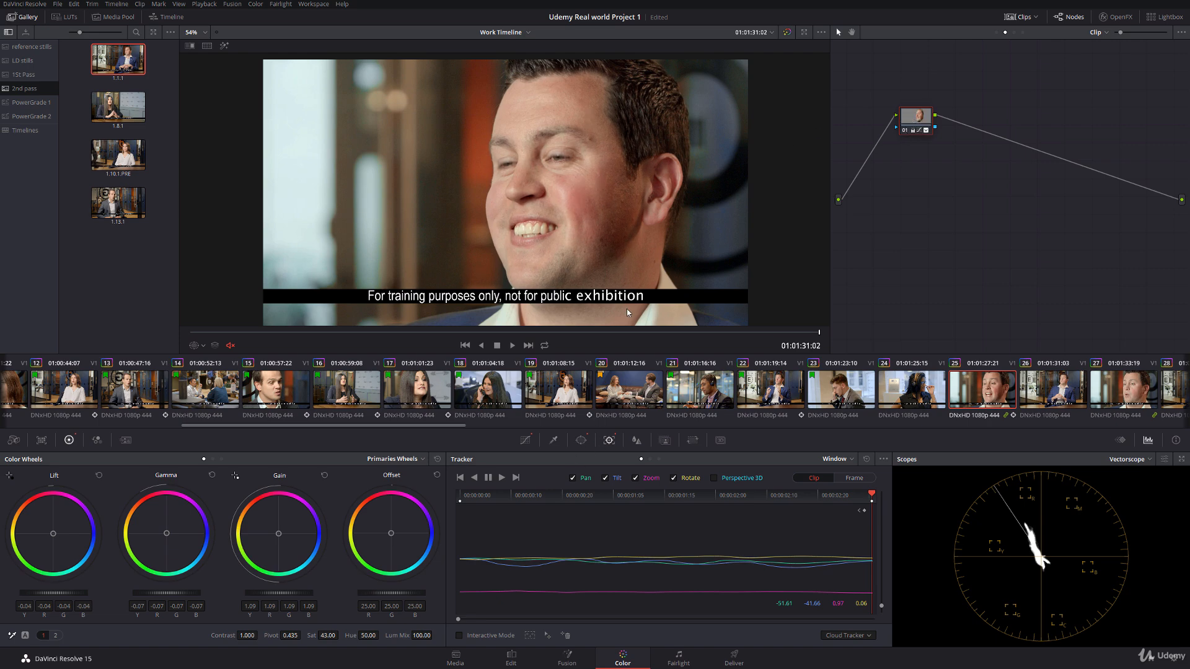
Step: Scrub through clip 25 to check the tracked face correction, and return to the clip's first frame
drag(217, 334, 826, 332)
scroll(409, 393, right, 10)
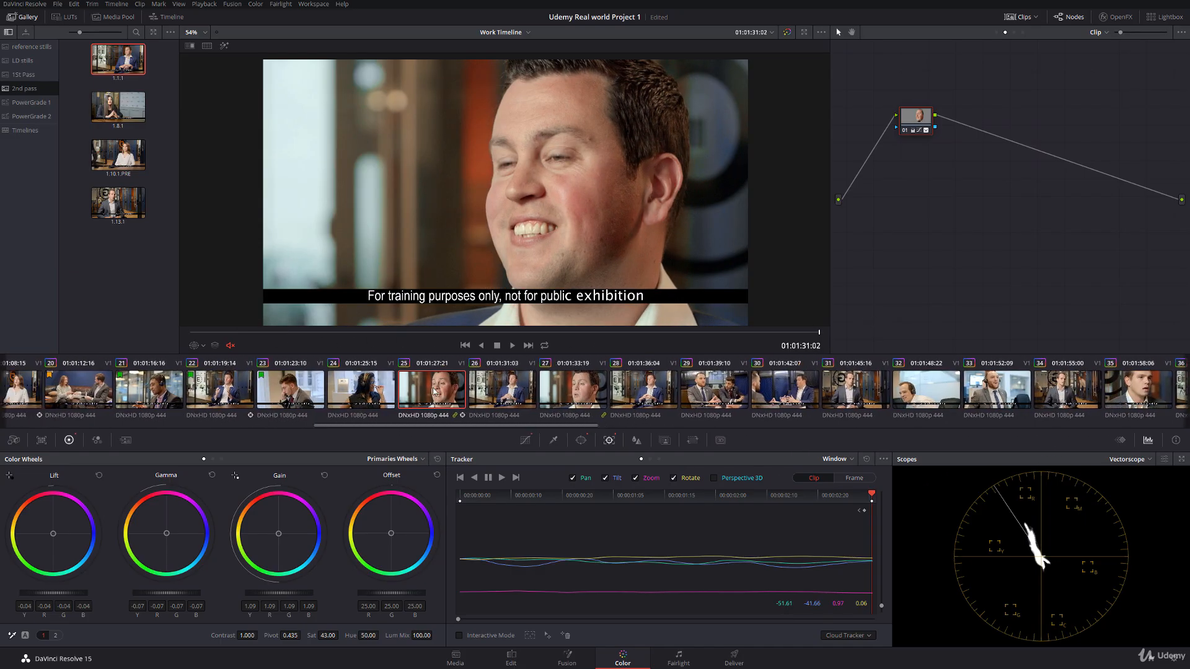
click(251, 387)
click(437, 389)
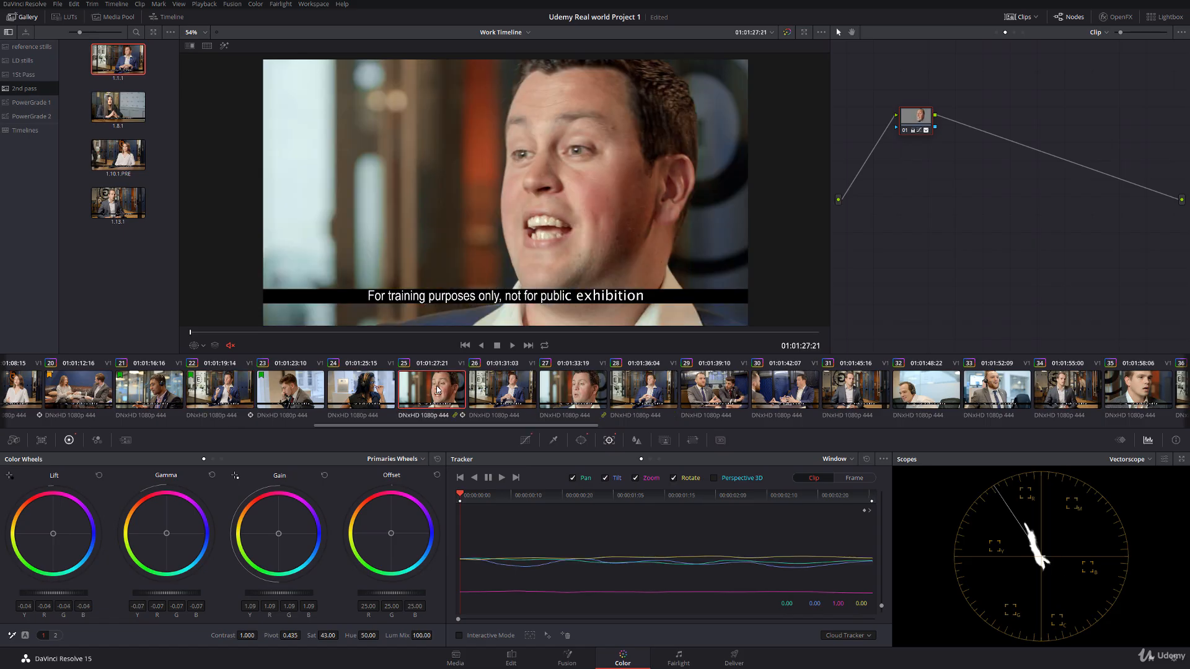
Step: Flag clip 25 green and add a flag to clip 24
right_click(426, 391)
mouse_move(471, 169)
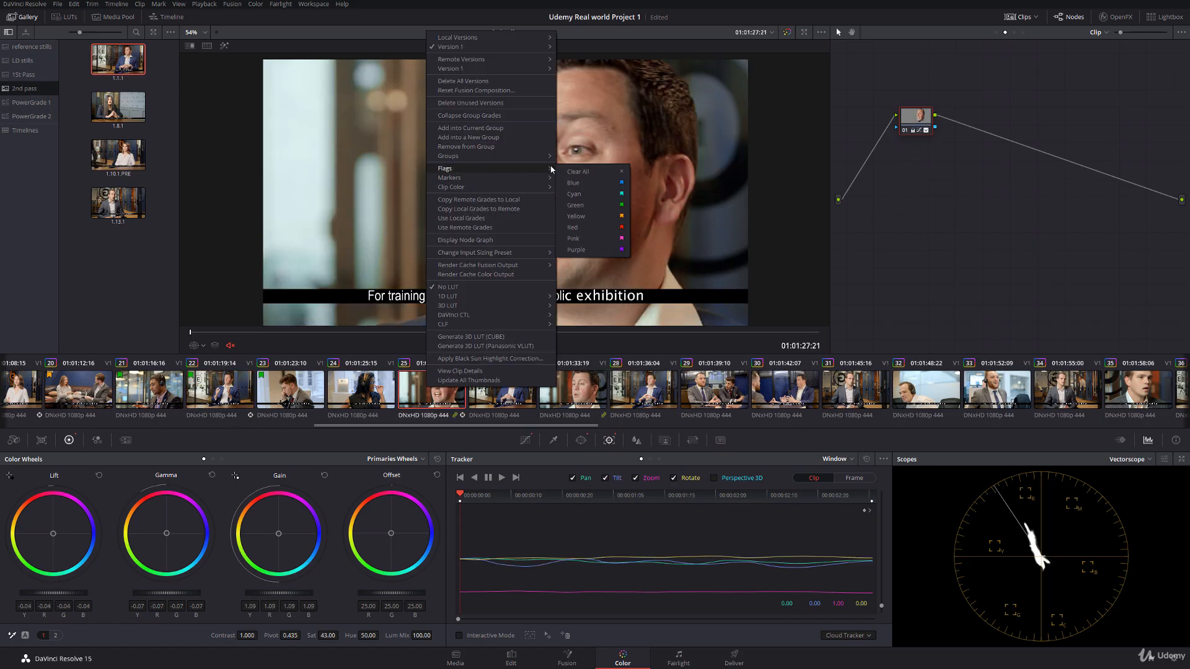
click(589, 207)
click(361, 389)
right_click(357, 391)
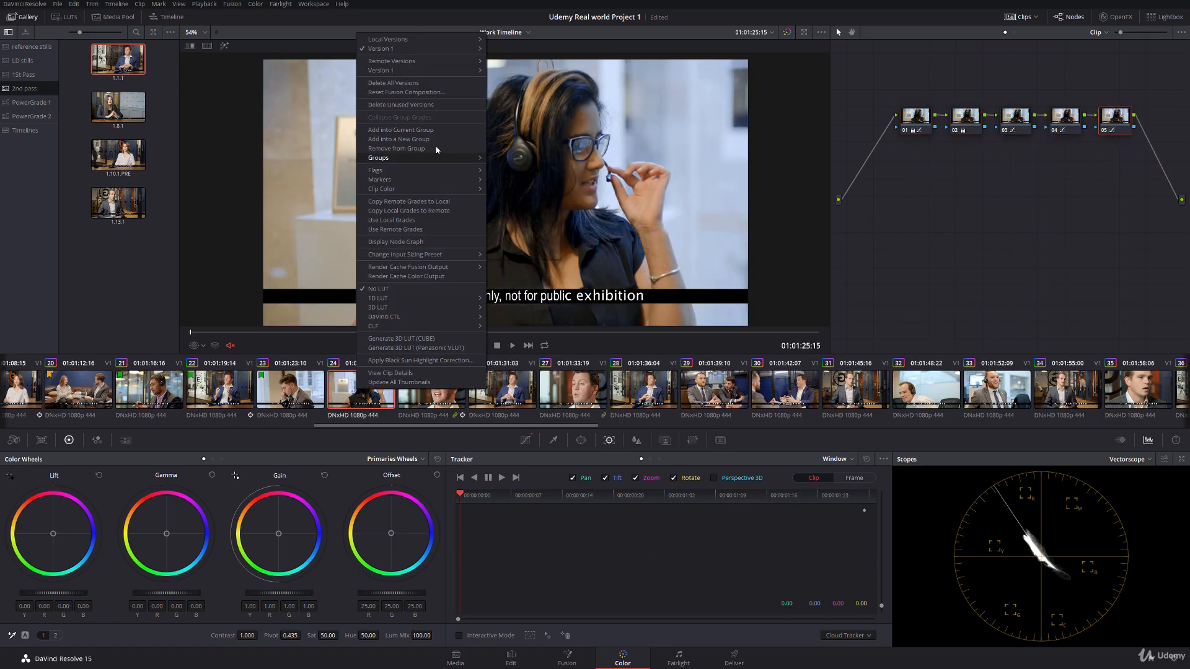
mouse_move(426, 171)
click(517, 217)
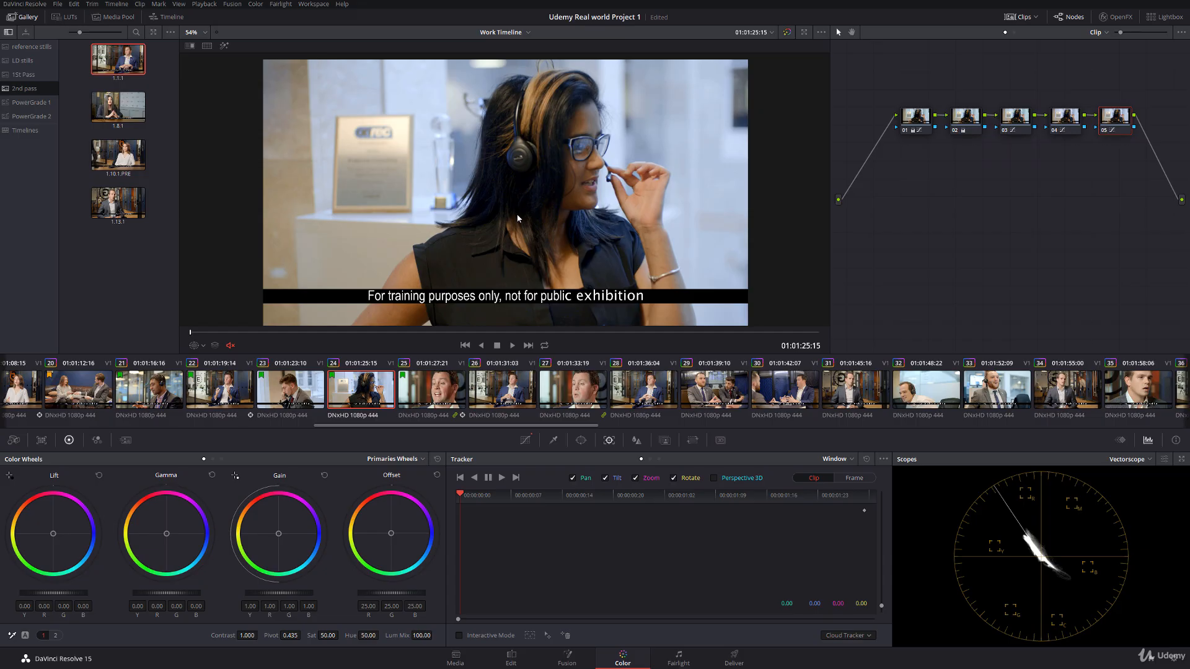
Step: On clip 26, reuse the matching earlier shot's grade and track its window, repositioned on the man's face, forward to the clip's end
click(500, 403)
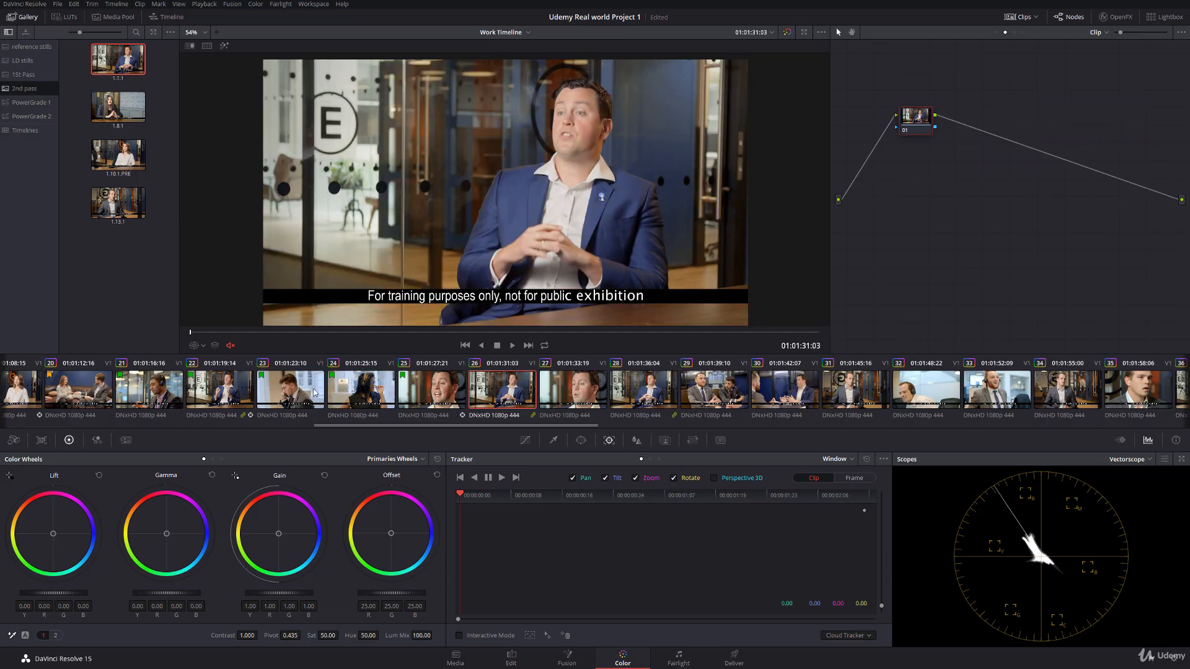
click(196, 348)
click(226, 370)
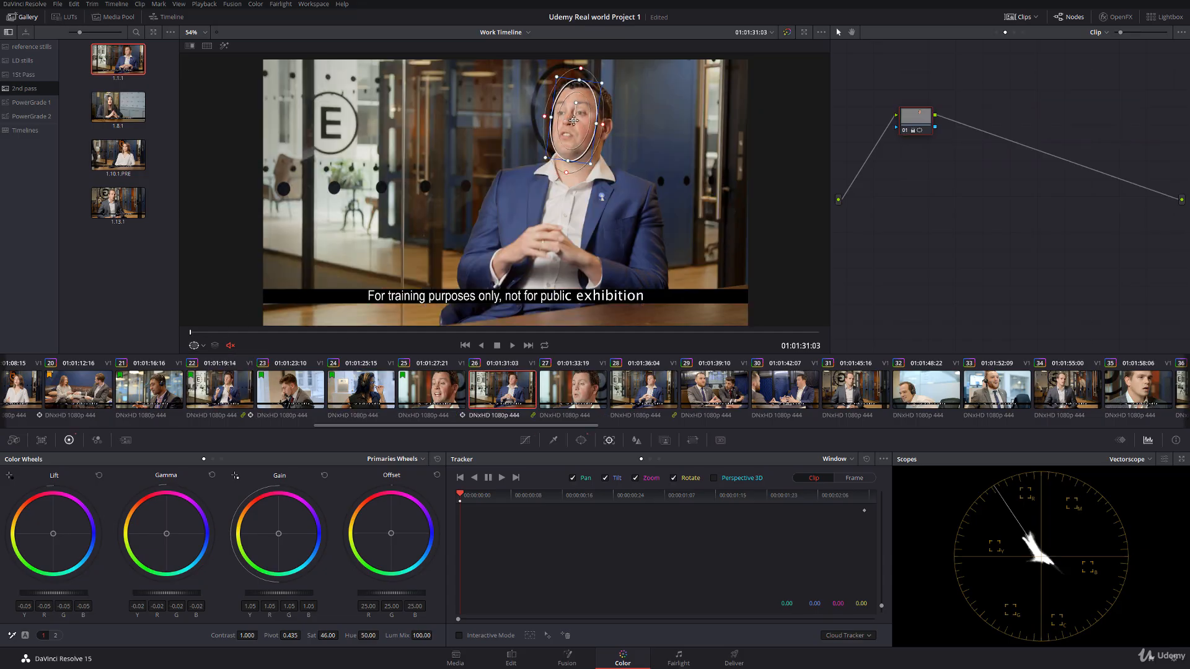
drag(557, 79, 575, 121)
click(504, 477)
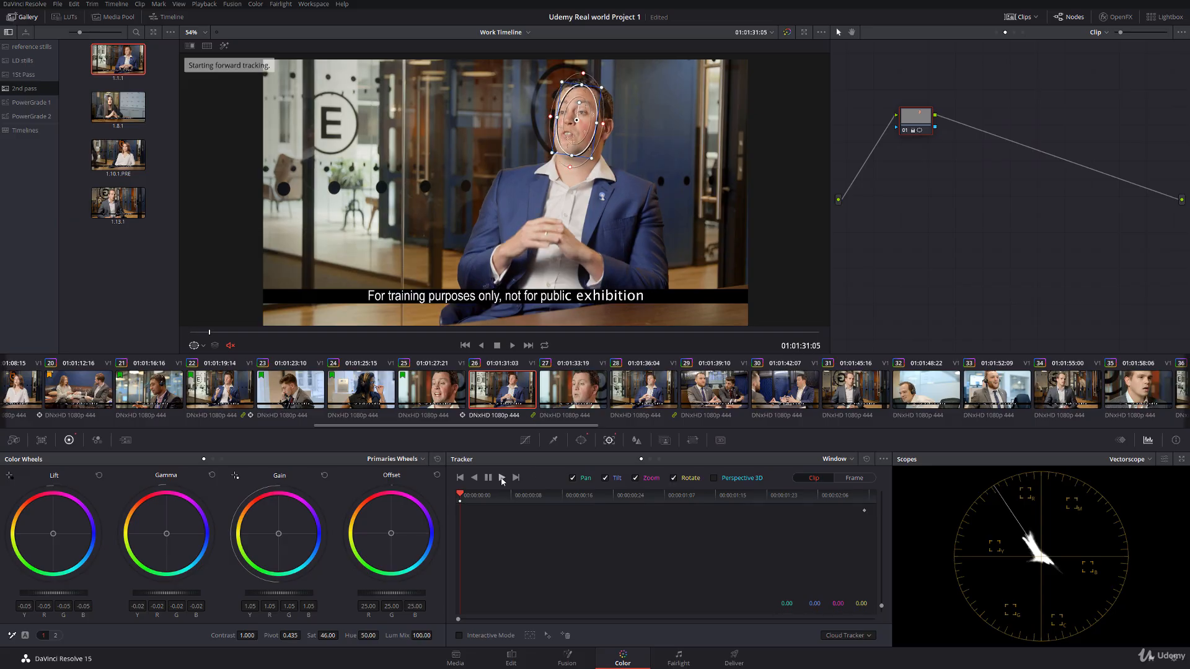
click(194, 346)
click(204, 361)
Step: Apply clip 25's grade to clip 27 and shift its power window to fit the man's face
click(584, 394)
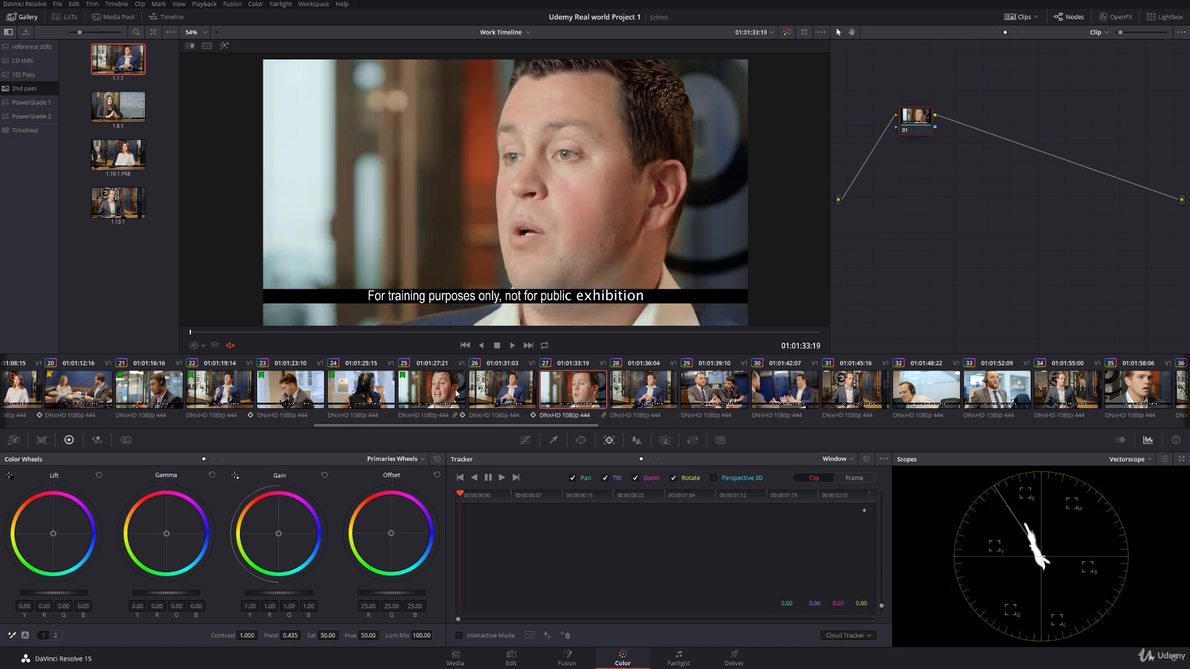
click(194, 346)
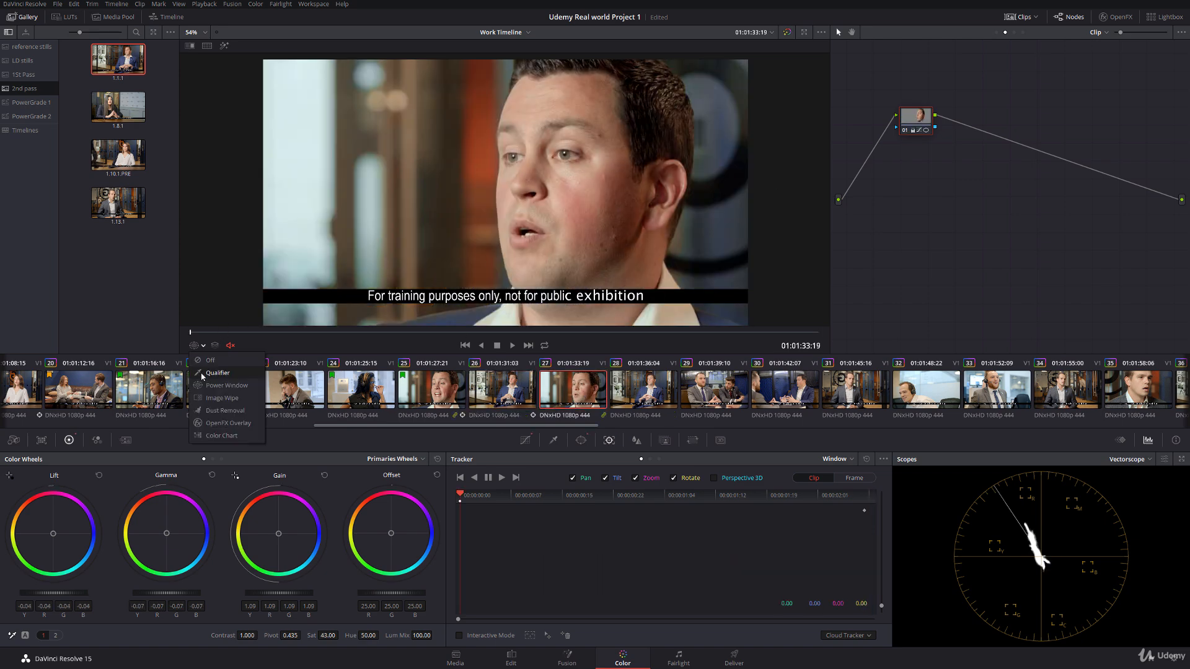
click(214, 371)
drag(577, 179, 573, 180)
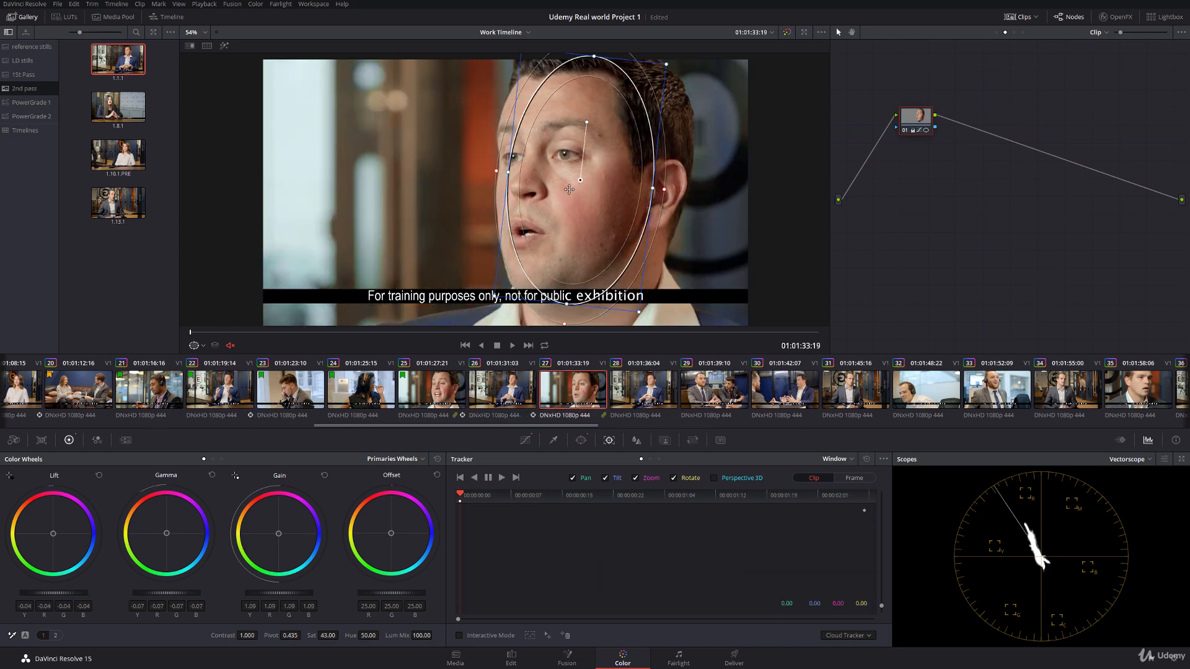
Step: Track clip 27's face window forward, first deleting the tracking points around the watermark in Interactive Mode, and hide the window overlay
click(459, 636)
drag(478, 276, 725, 321)
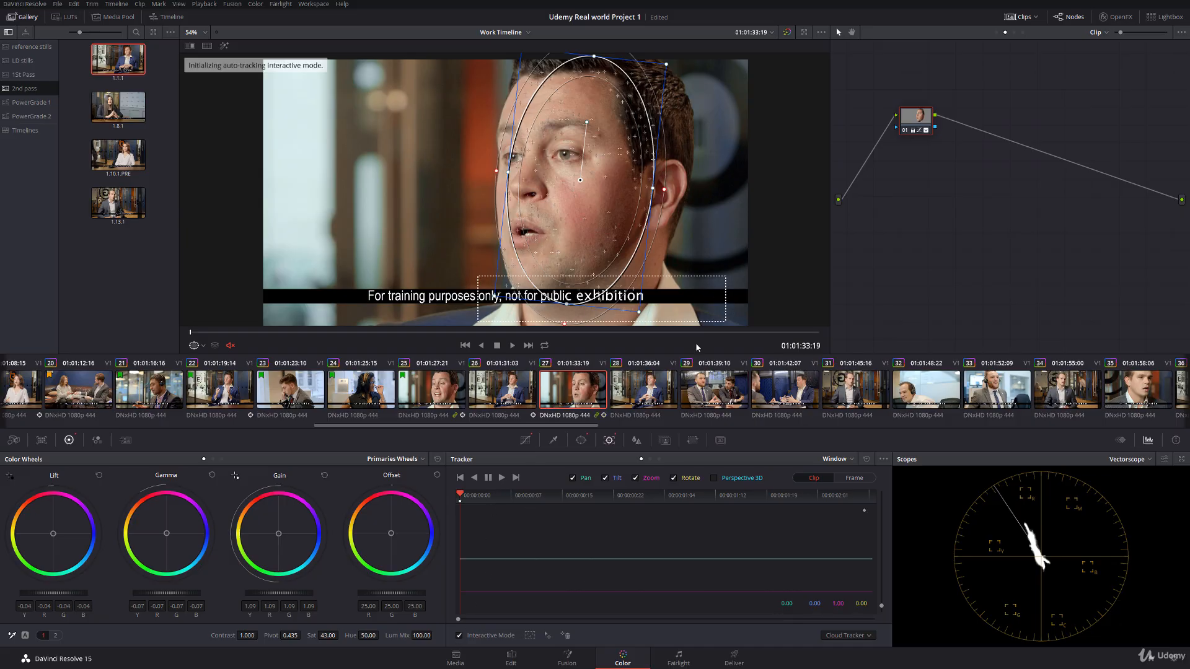
click(564, 636)
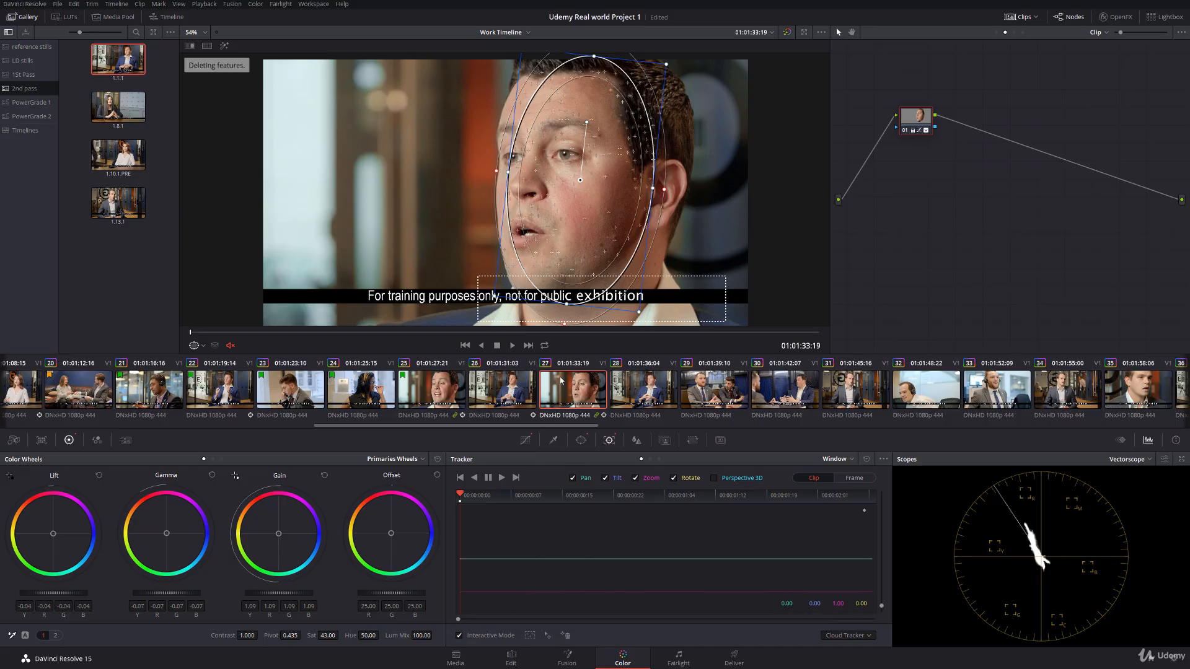
click(502, 477)
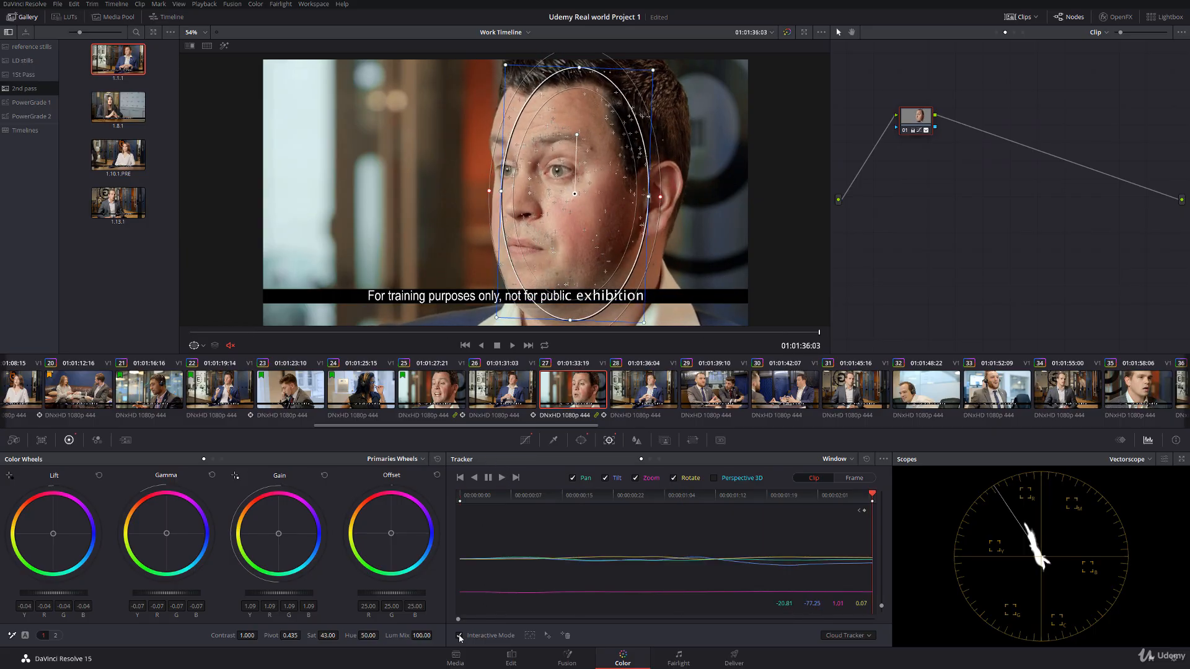
click(459, 636)
click(202, 348)
click(209, 361)
Step: Scrub through clip 27 to check the face correction and compare it with clip 26
drag(196, 333, 787, 298)
click(511, 394)
click(567, 390)
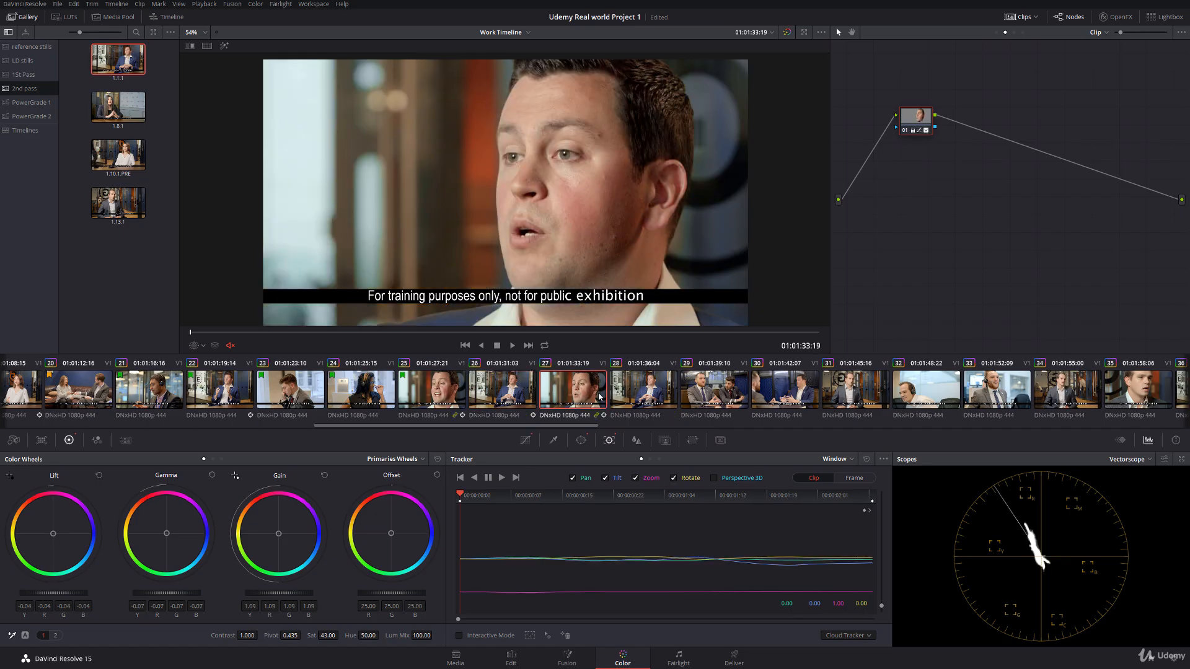
Step: On clip 28, move the power window onto the man's face and track it forward to the clip's end, then save the project
click(637, 395)
click(203, 345)
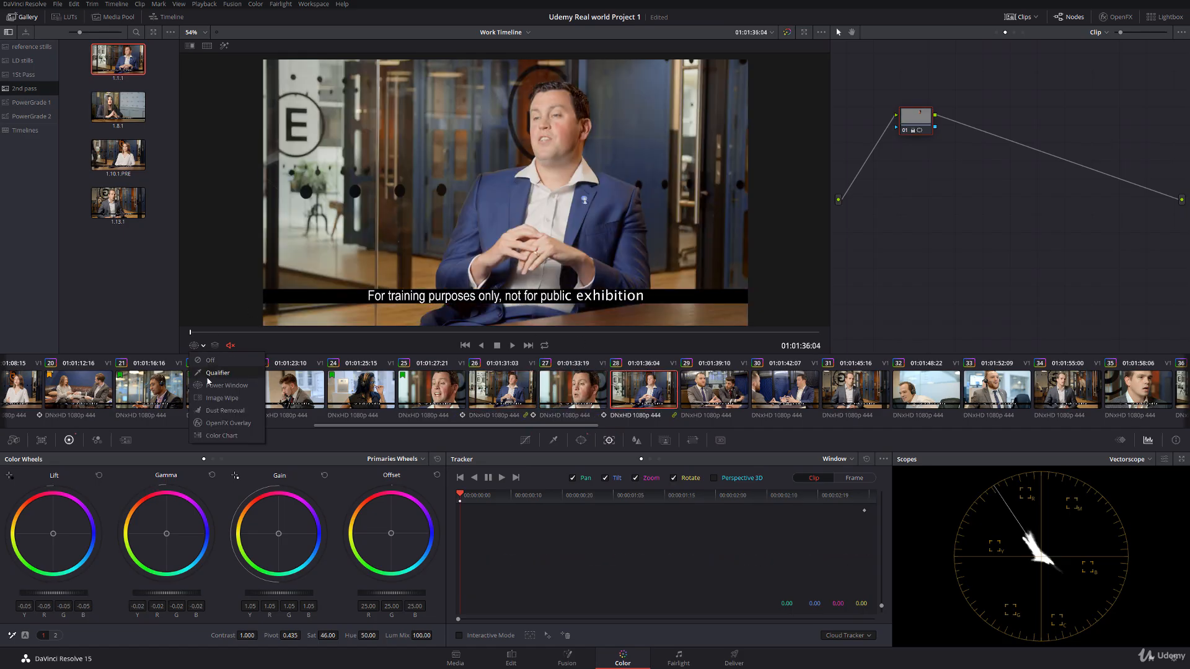
click(214, 372)
mouse_move(564, 118)
mouse_down()
mouse_move(541, 122)
mouse_move(553, 106)
mouse_move(553, 129)
mouse_up()
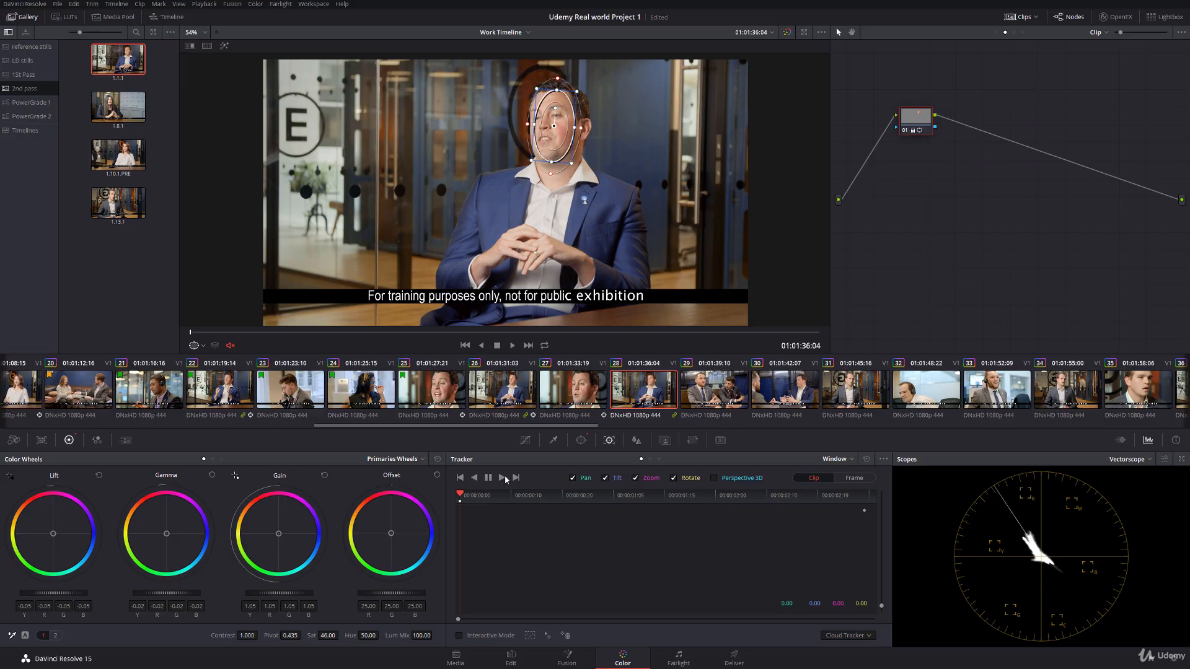
click(501, 478)
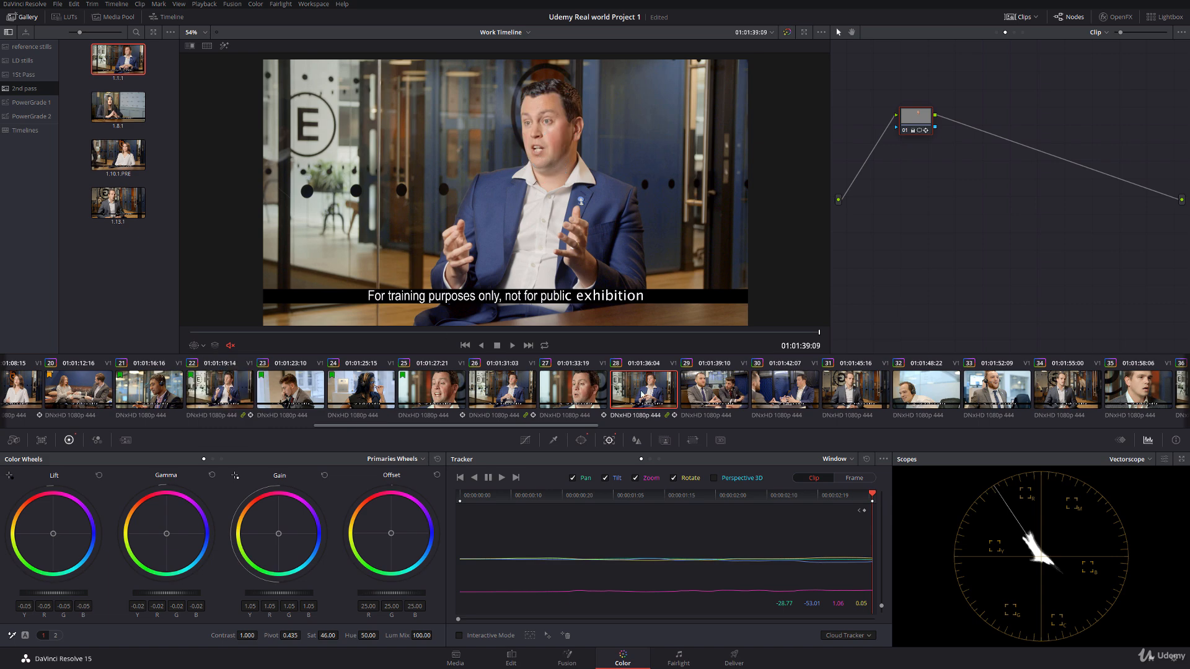
key(ctrl+s)
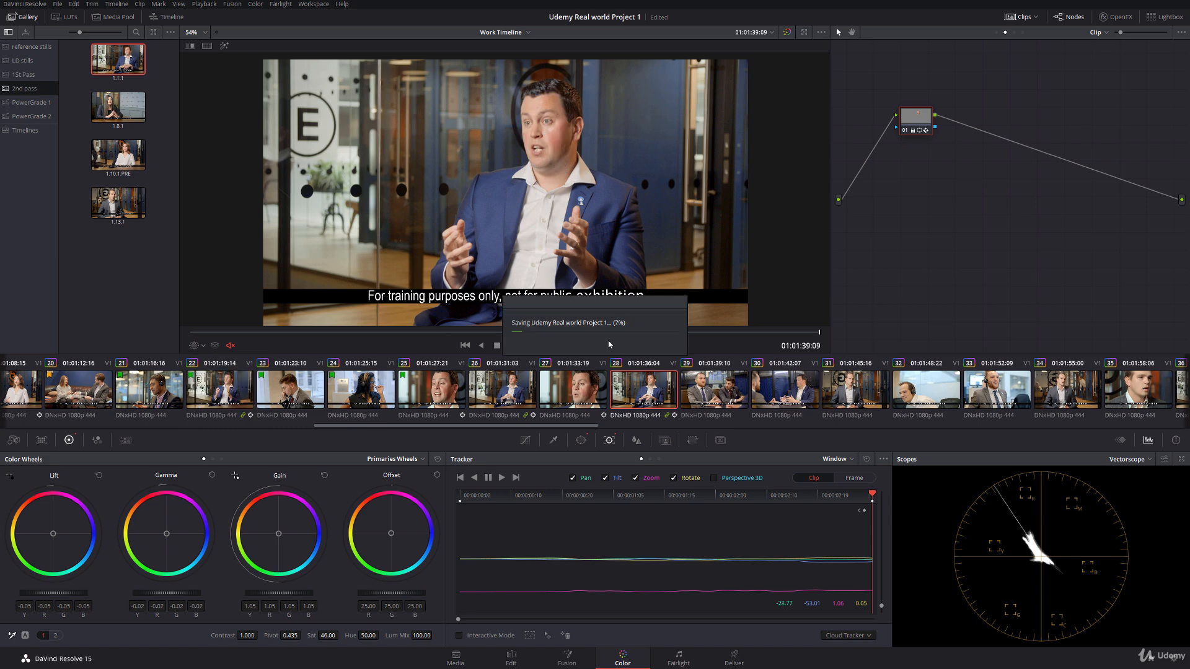
Step: Compare clips 27 and 28, and flag clips 26 to 28 green together
click(579, 391)
click(637, 392)
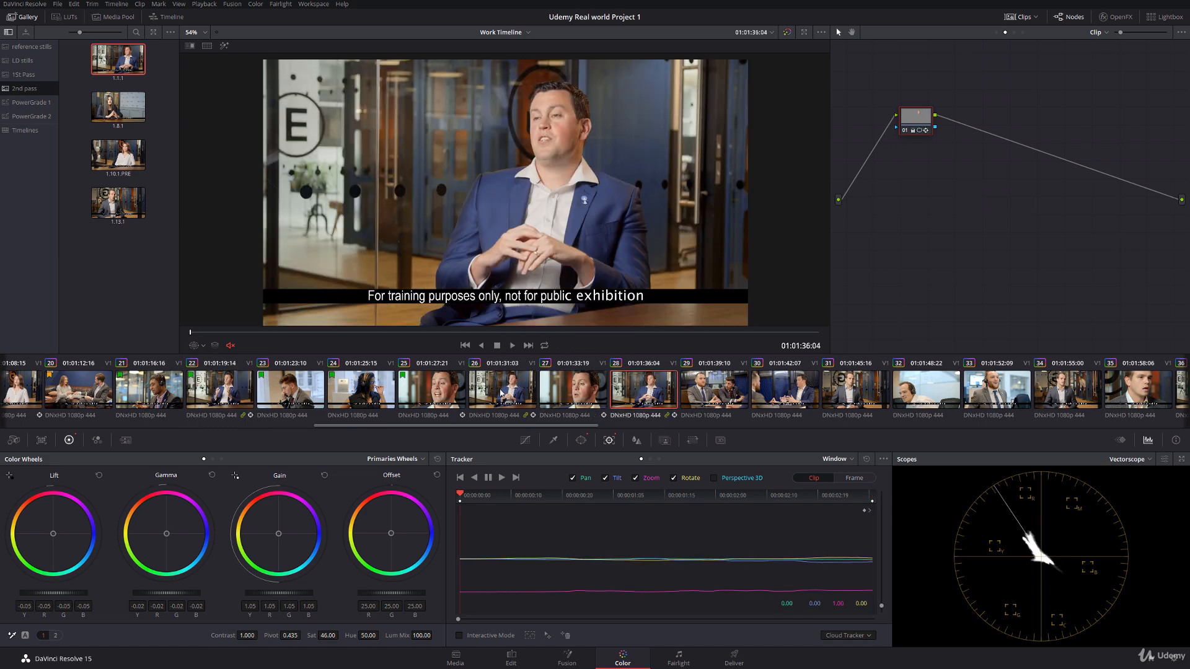
click(439, 388)
shift+click(633, 392)
right_click(642, 390)
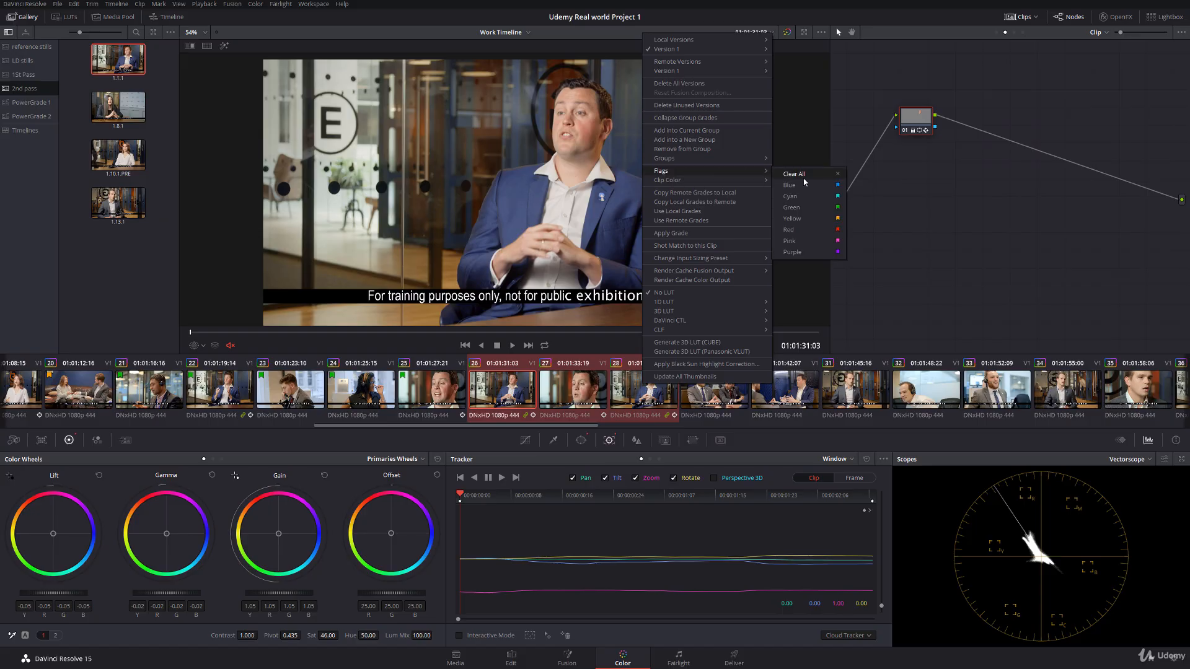
click(807, 209)
Step: Scrub through clip 26 with the power window overlay off to check its tracked correction
click(202, 346)
click(214, 359)
drag(192, 333, 819, 338)
Step: Play through clips 29 and 30, and compare the man's skin tone in clip 30 with clip 28
click(737, 387)
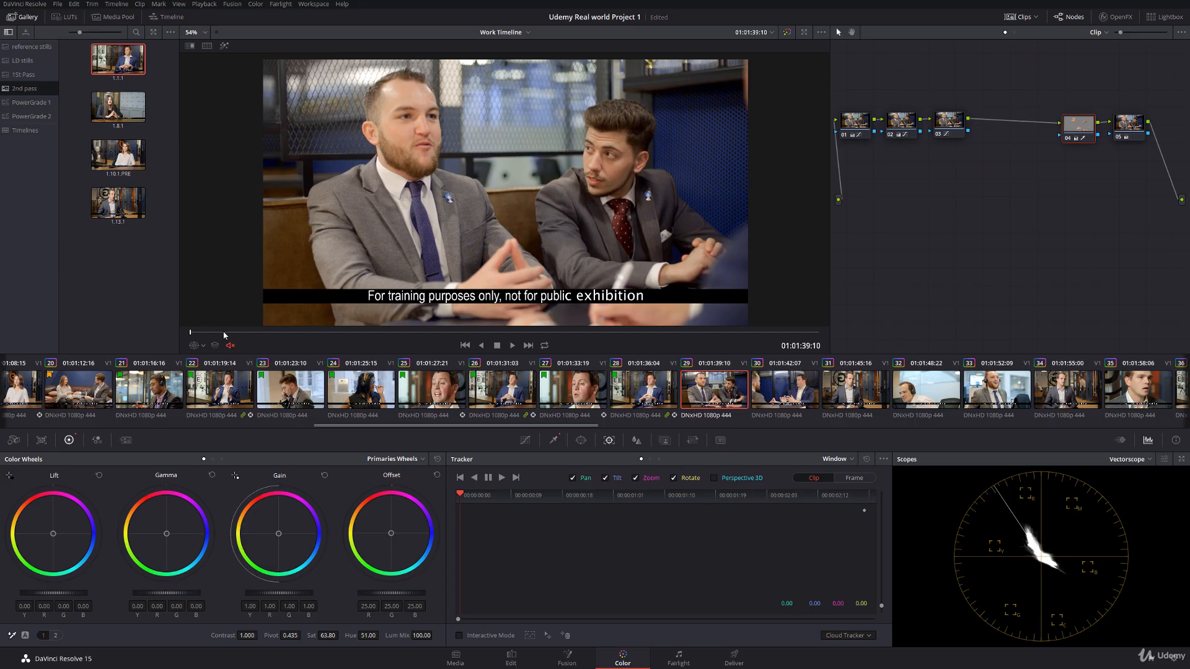
key(space)
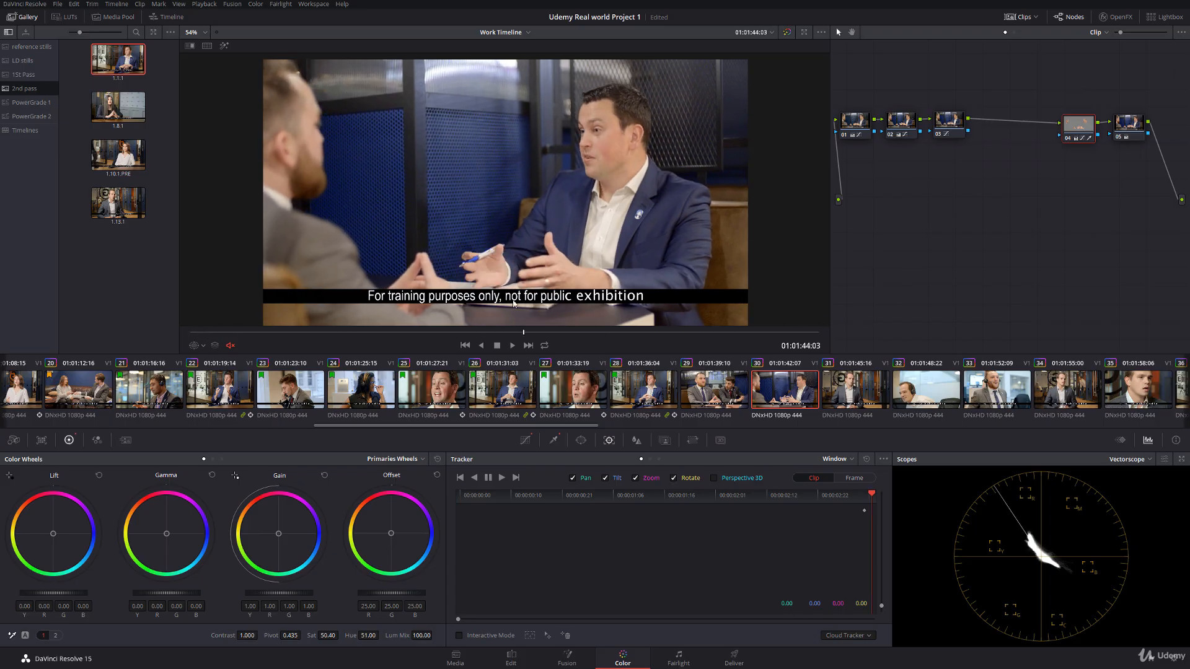
drag(514, 303, 427, 301)
click(640, 391)
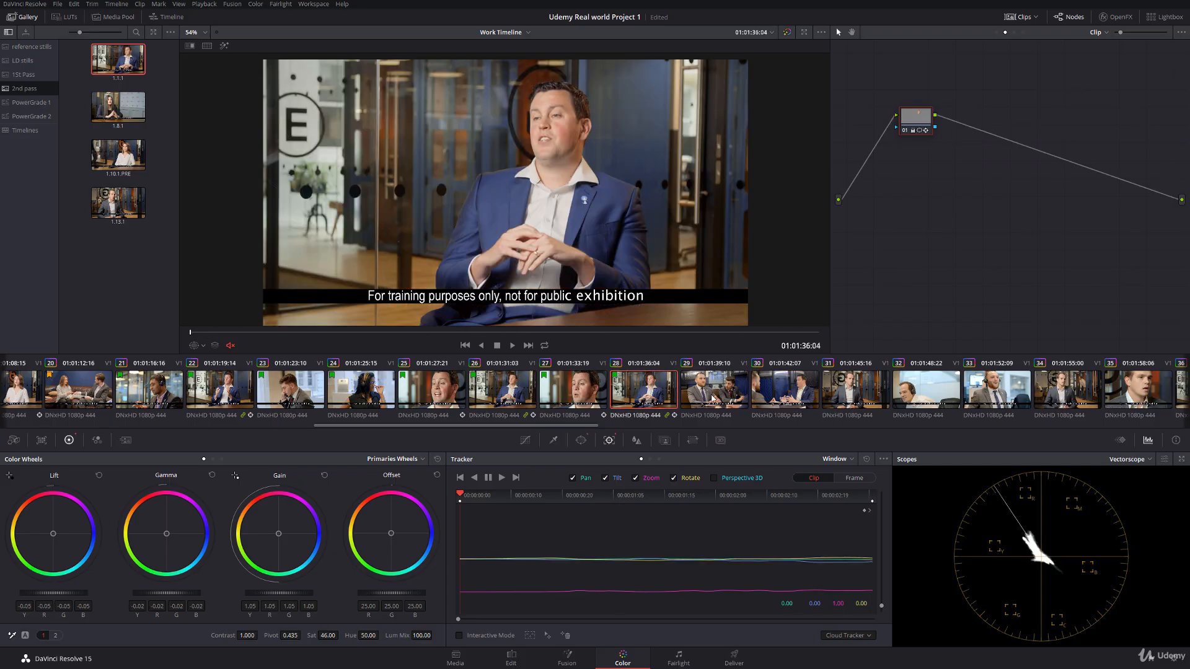
click(777, 396)
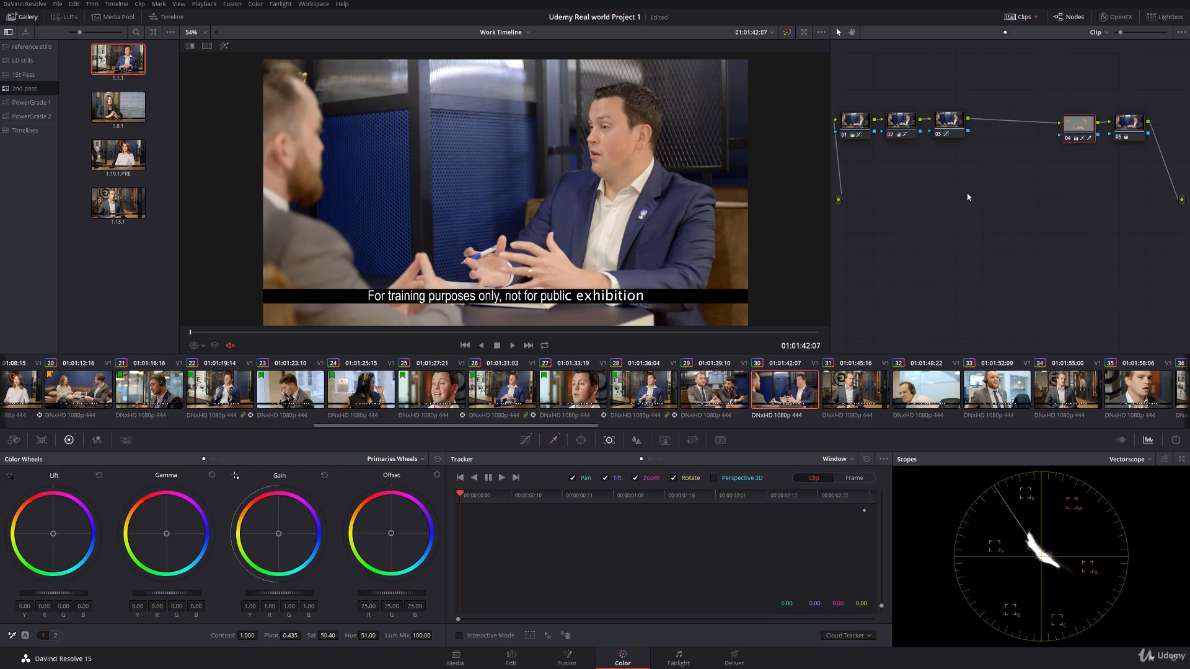
key(space)
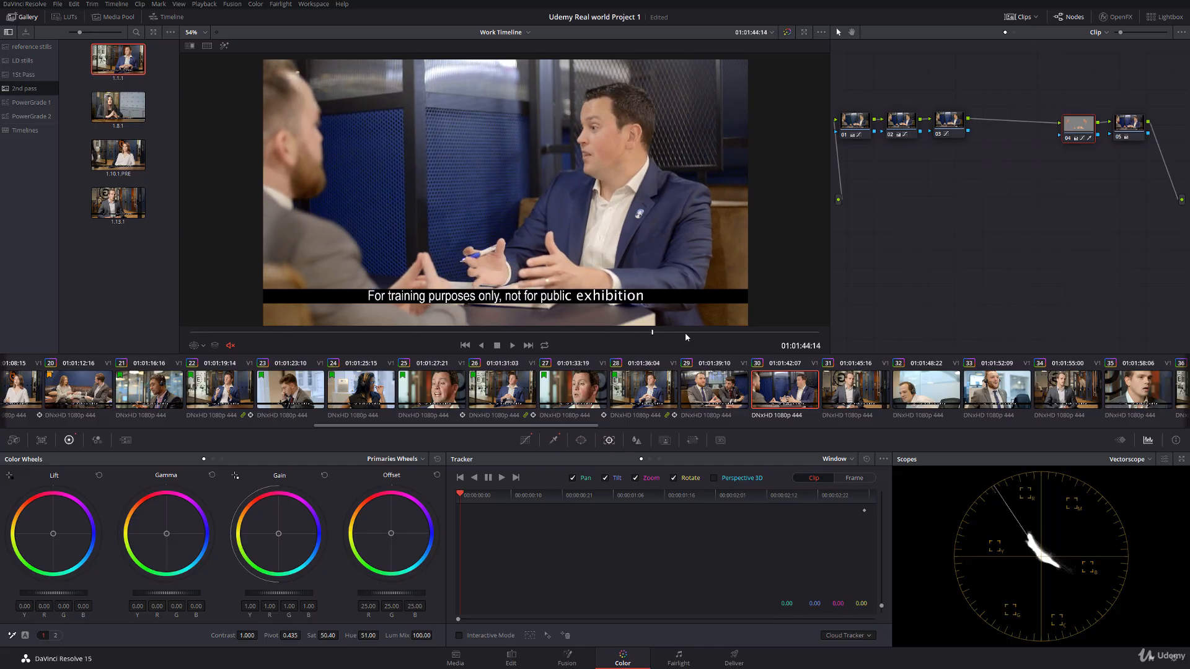
Step: Add a serial node after node 05 on clip 30 and place it below node 01 in the graph
click(1125, 134)
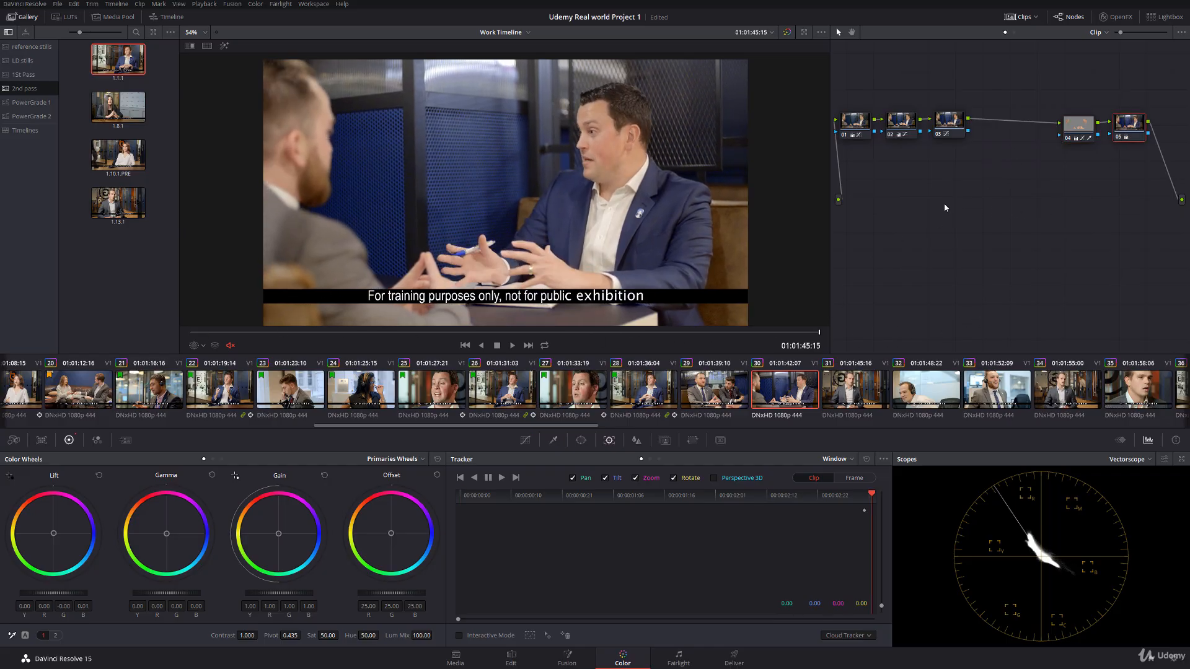
key(alt+s)
drag(864, 159, 875, 183)
Step: Add a circular power window to node 06 and shape it around the face of the man in the blue suit
click(580, 440)
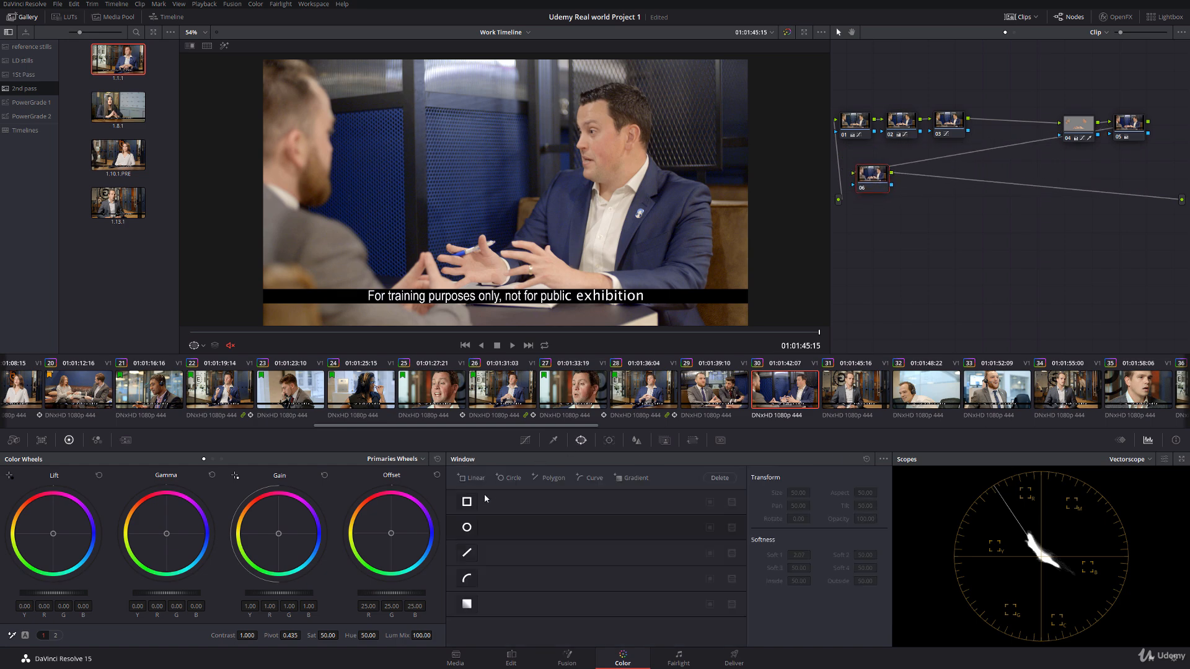
click(466, 528)
drag(496, 189, 590, 144)
drag(527, 216, 577, 144)
drag(600, 103, 600, 90)
drag(621, 145, 605, 142)
Step: Track the face window backward from clip 30's last frame to its first, and hide the window overlay
click(609, 440)
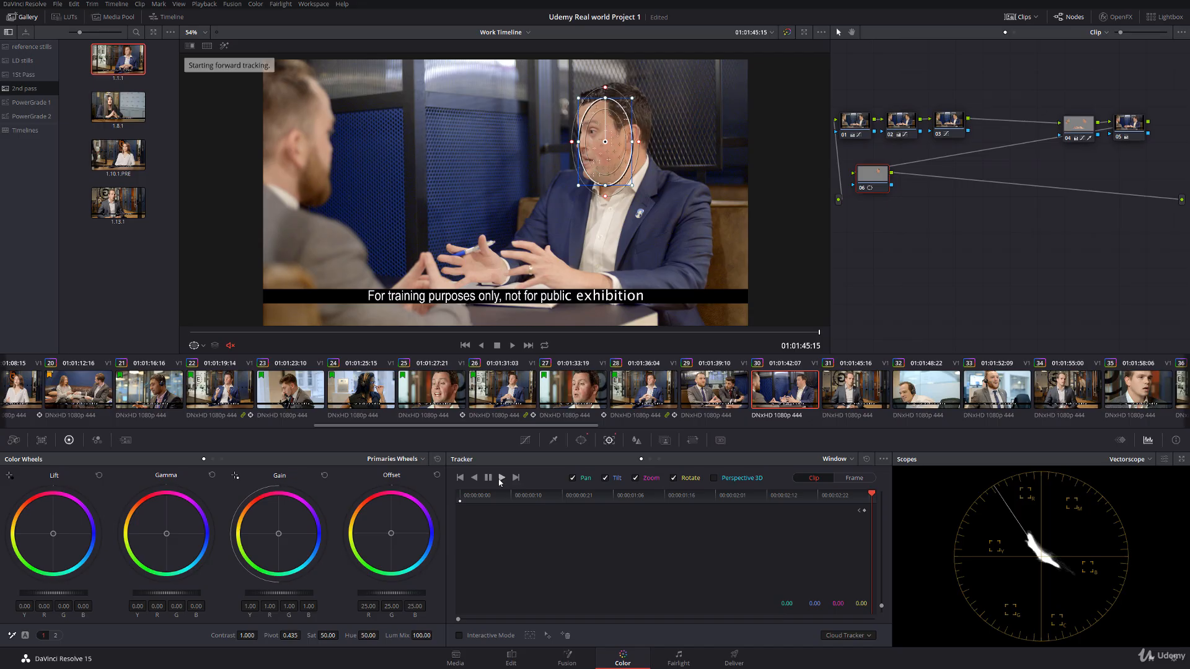
click(474, 478)
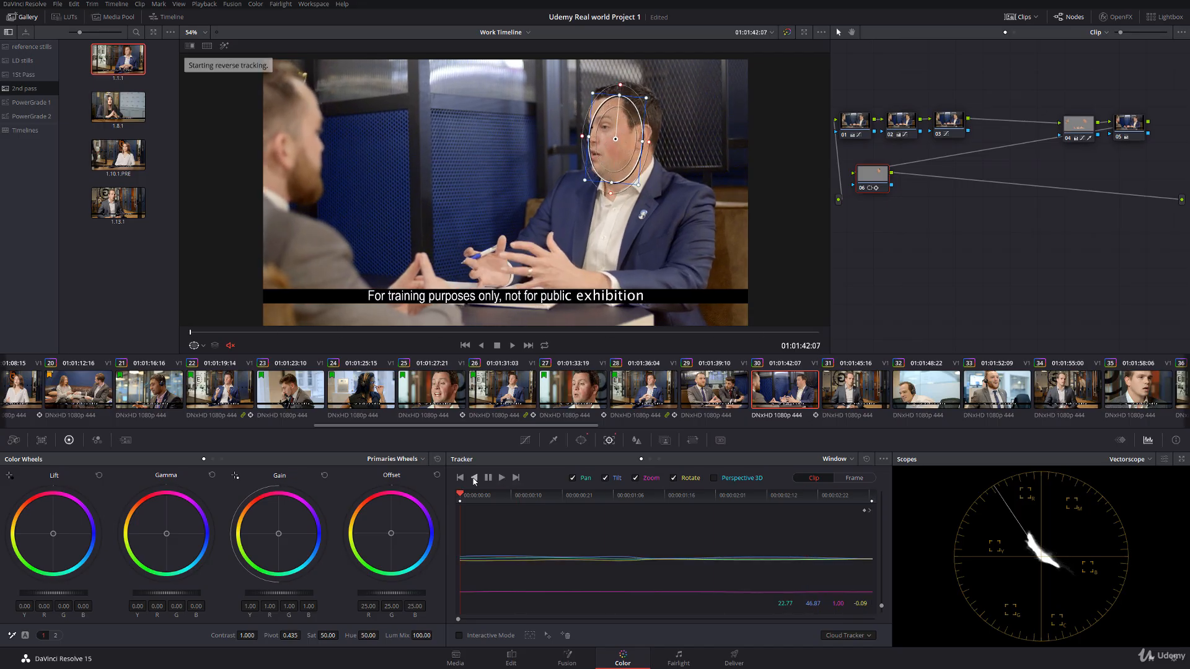
click(203, 346)
click(208, 436)
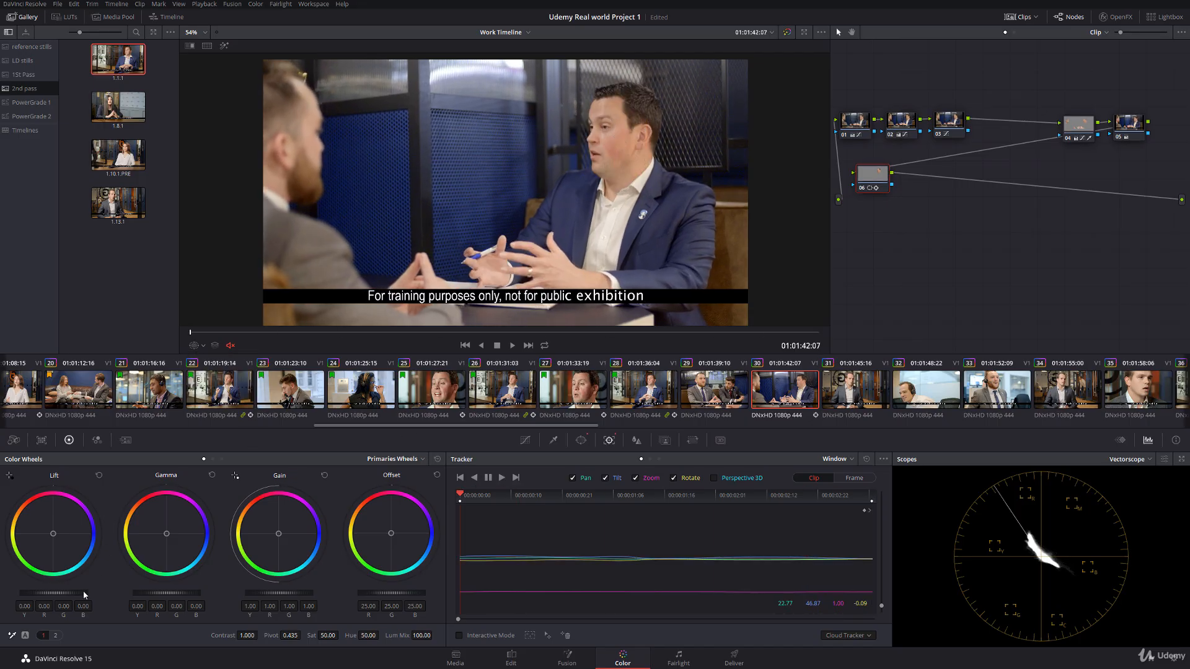
Step: Set node 06 to lift -0.03, gamma 0.01, gain 1.06, saturation 47 and hue 50.80, and scrub clip 30 to check it
drag(78, 593, 74, 591)
drag(215, 335, 766, 333)
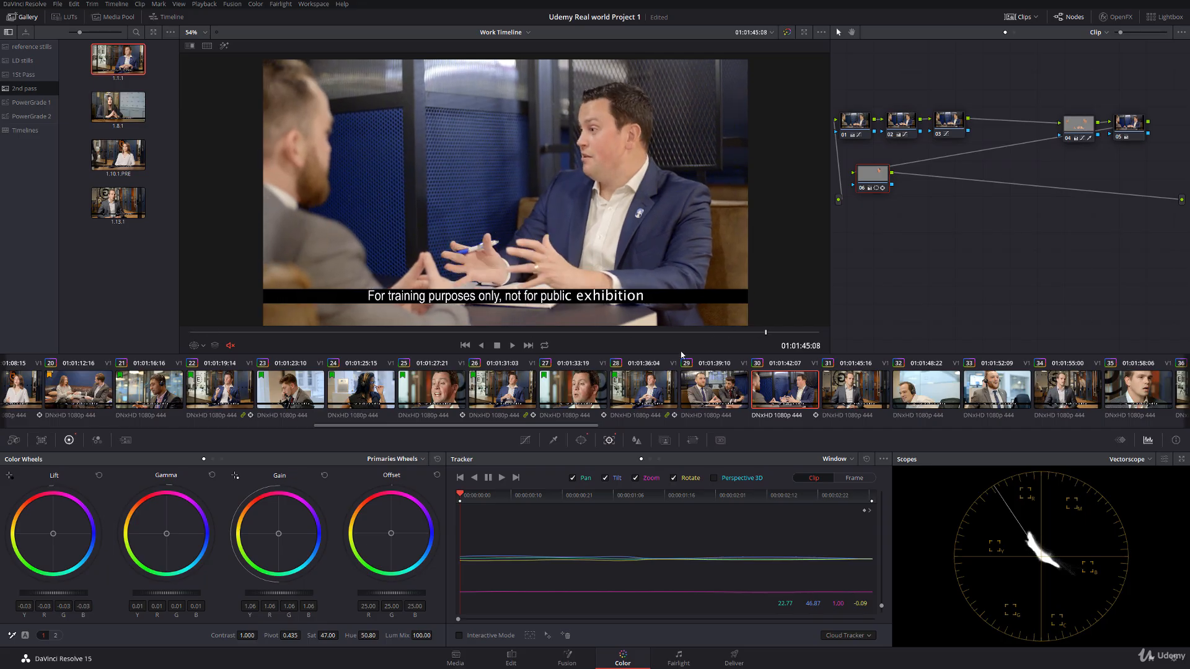
Step: Compare clip 30 with clip 28, scrub through clip 30 to its end, and save the project
click(660, 392)
click(757, 391)
drag(241, 334, 852, 299)
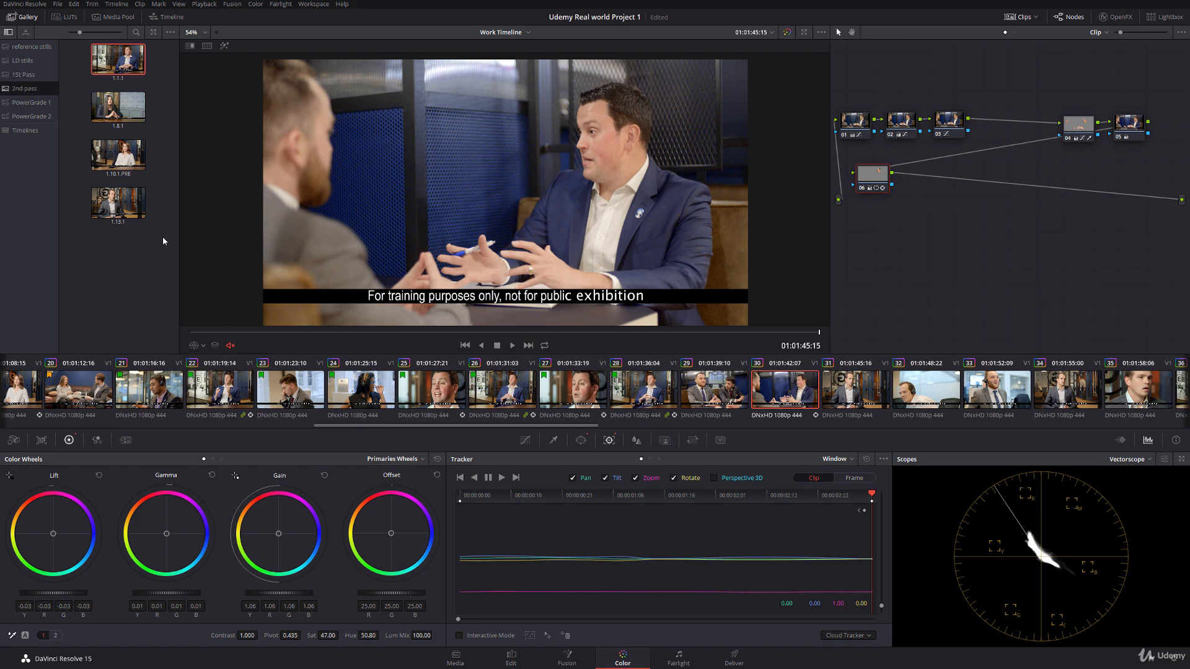
key(ctrl+s)
Step: Copy the grade from an earlier matching clip to clip 31
click(845, 399)
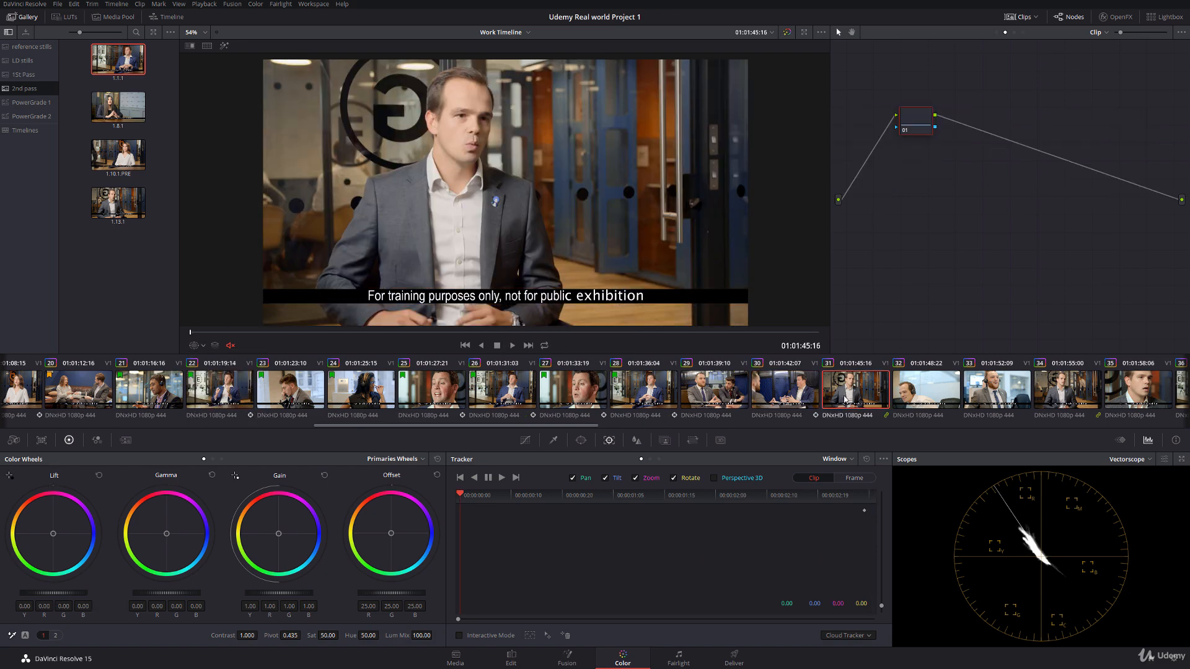
drag(362, 429, 448, 423)
middle_click(189, 383)
Step: Show clip 31's power window, align it with the man's face, and track it forward
click(200, 345)
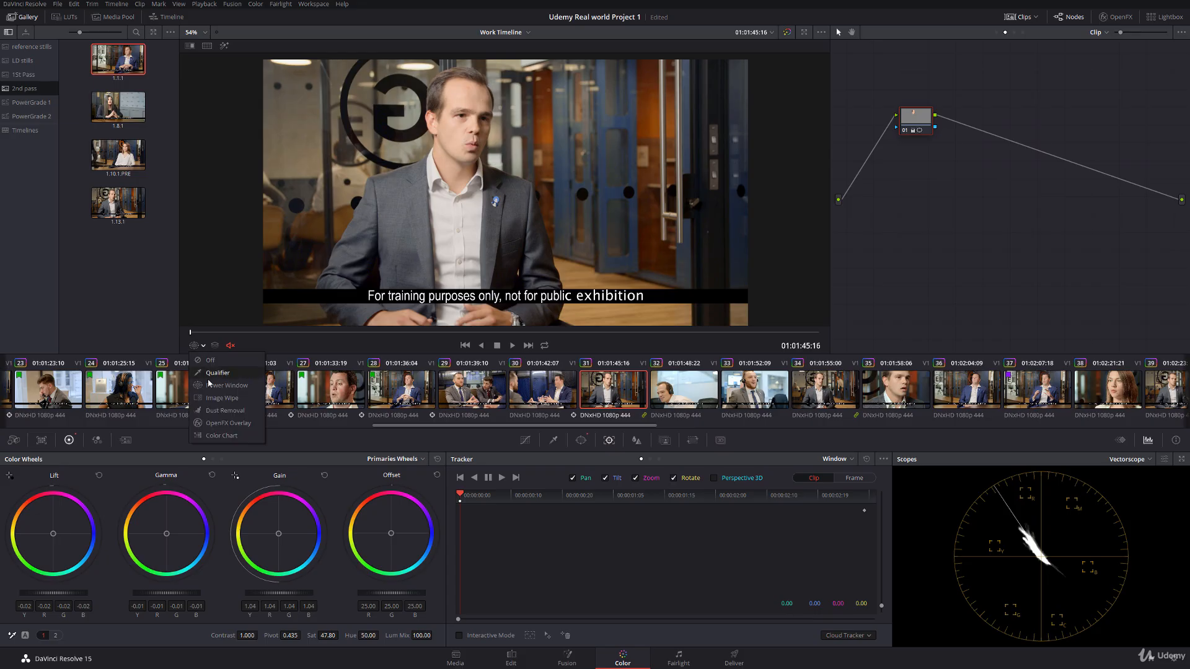
click(226, 387)
drag(457, 120, 464, 121)
click(501, 478)
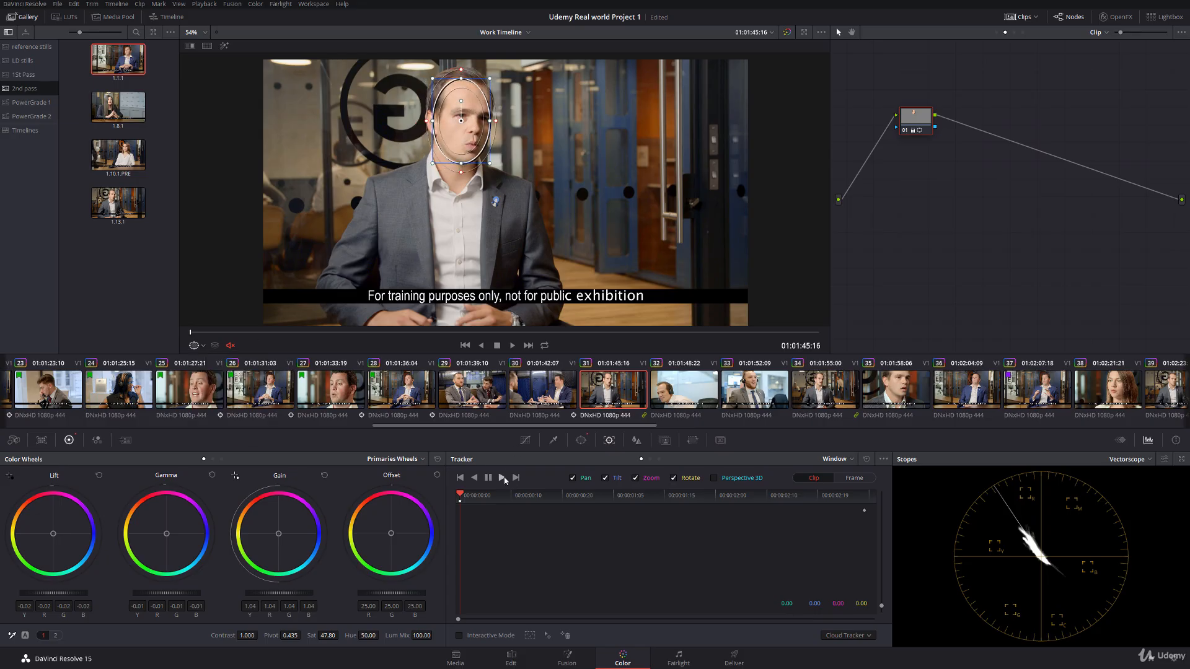
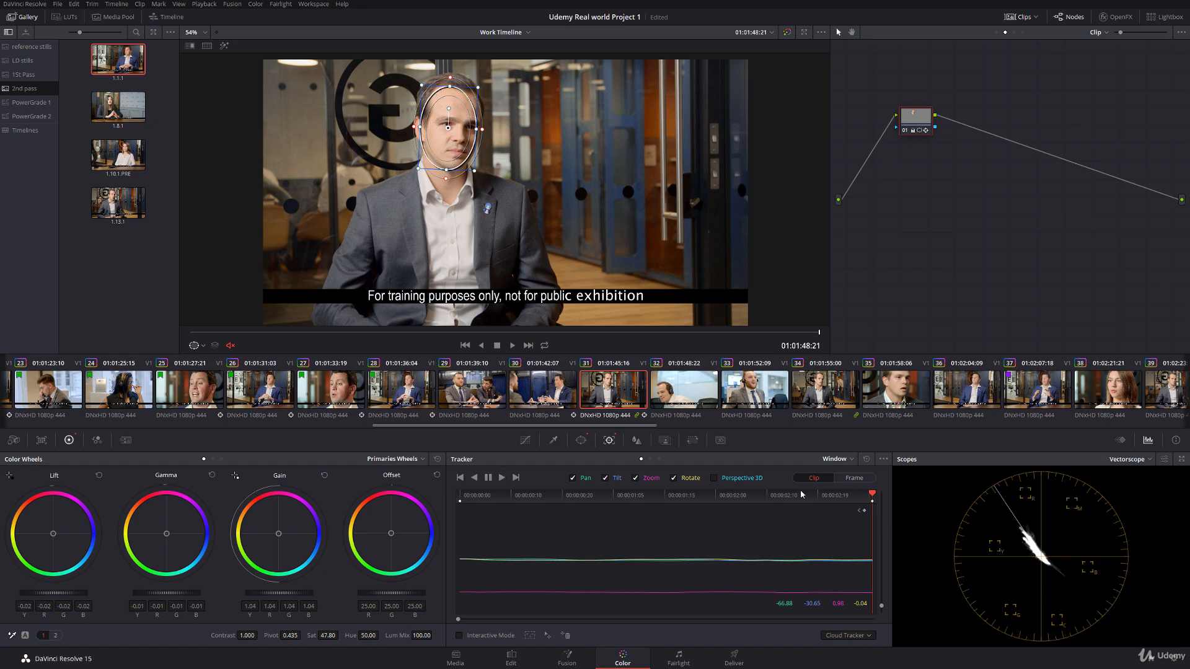
Step: Hide clip 31's power window overlay and scrub through the clip to check the tracked grade
click(203, 346)
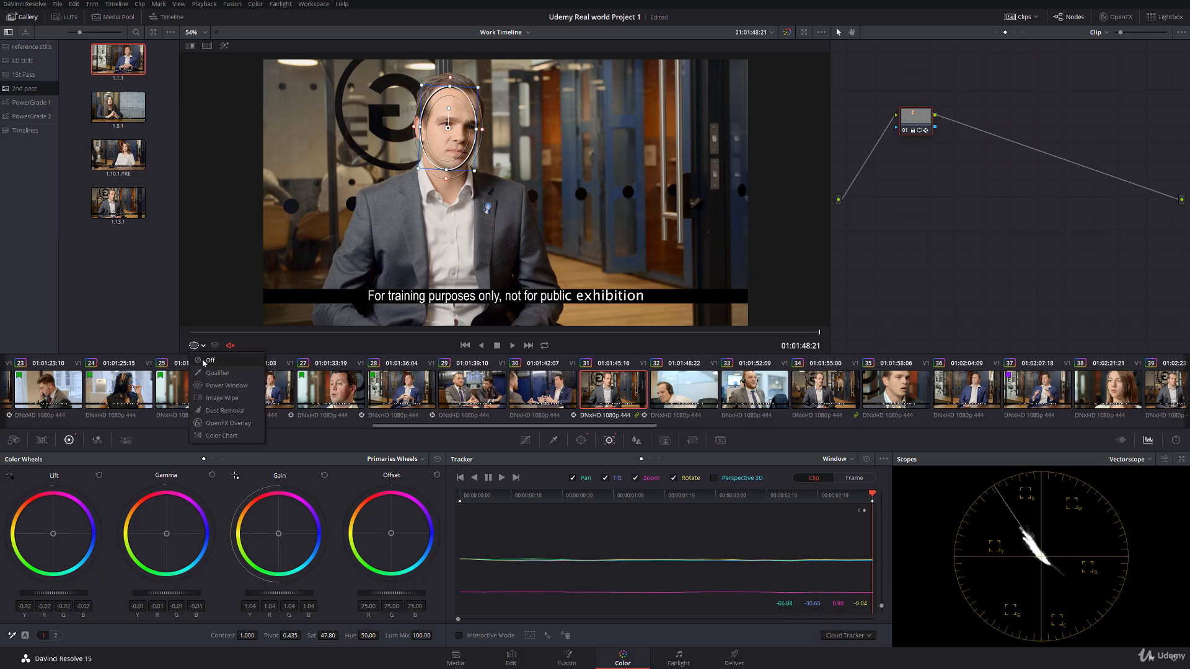
click(203, 361)
drag(236, 332, 570, 335)
Step: Scrub through clip 32 and switch between clips 31 and 32 to compare their look
key(Down)
drag(241, 334, 483, 338)
click(612, 386)
click(680, 395)
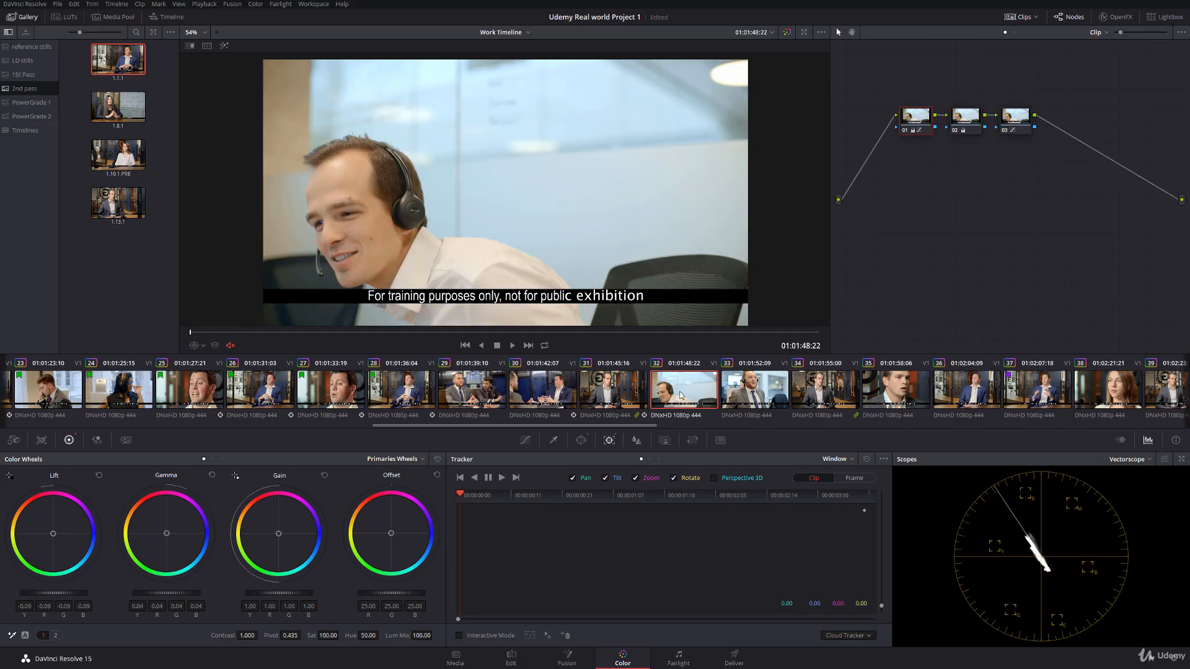
drag(323, 337, 393, 335)
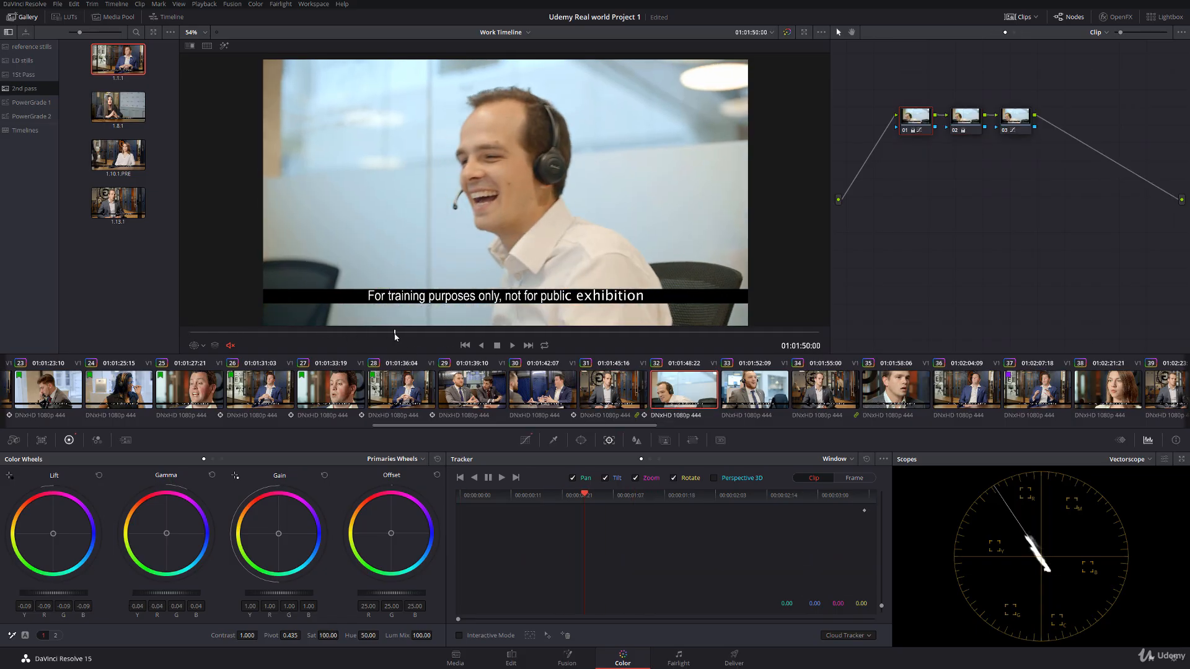
click(615, 389)
click(672, 388)
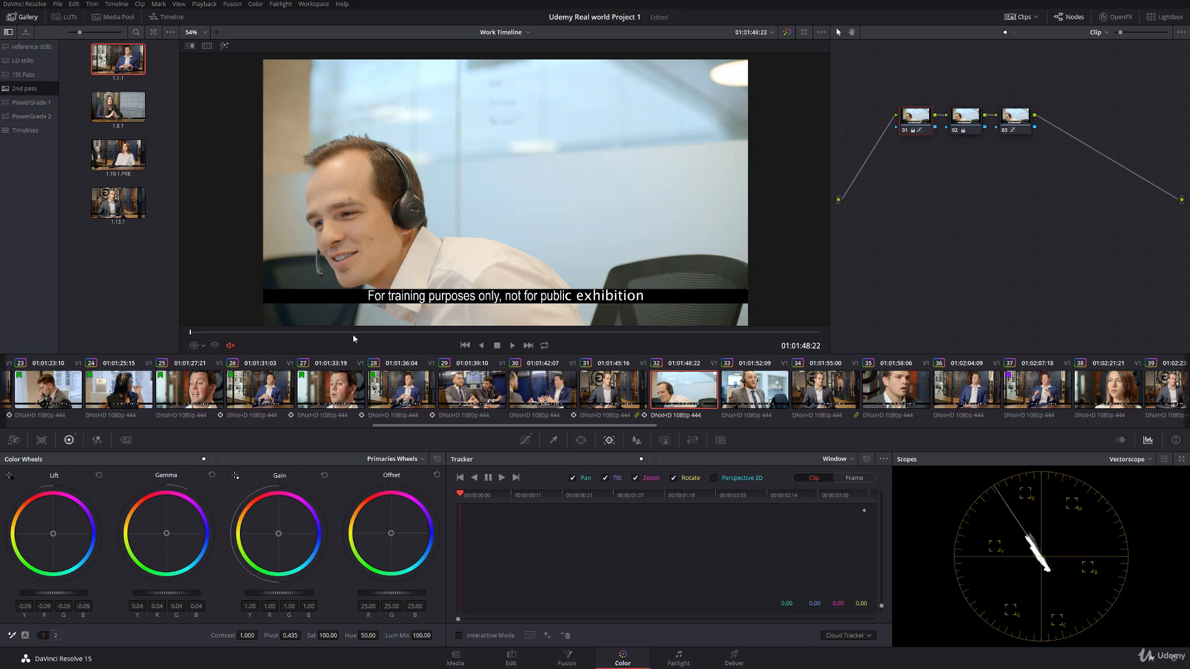
Step: Check the Hue Vs Hue curve of clip 32's node 03 and add a serial node after it
click(1027, 124)
click(522, 441)
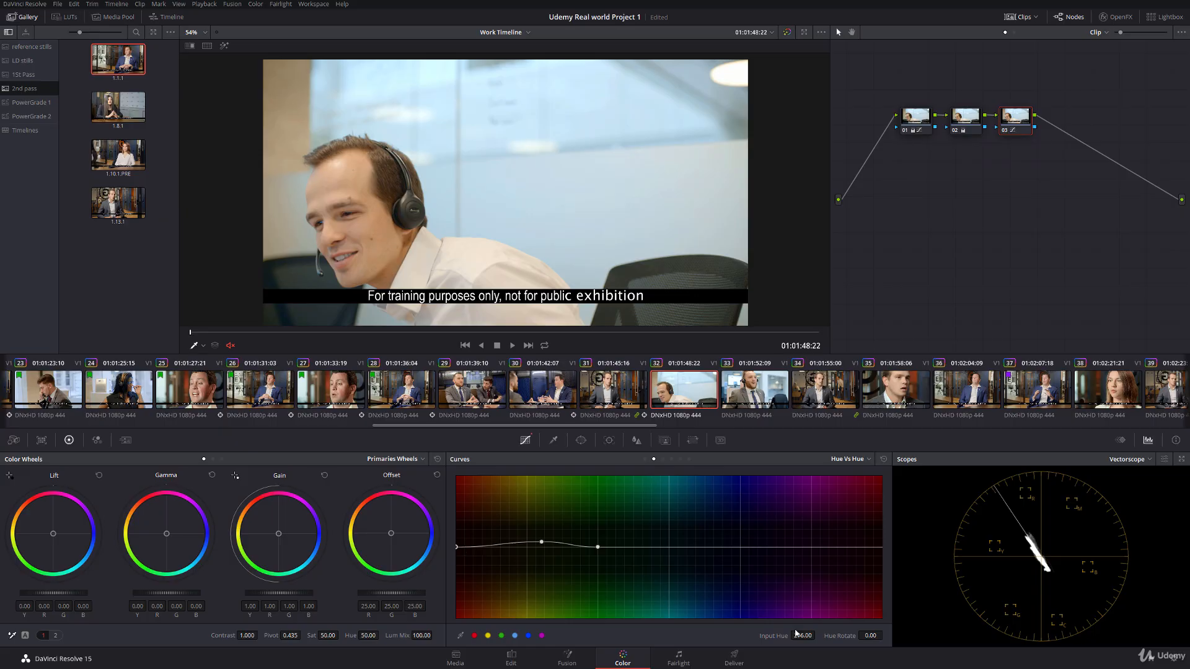
drag(802, 636, 802, 638)
key(alt+s)
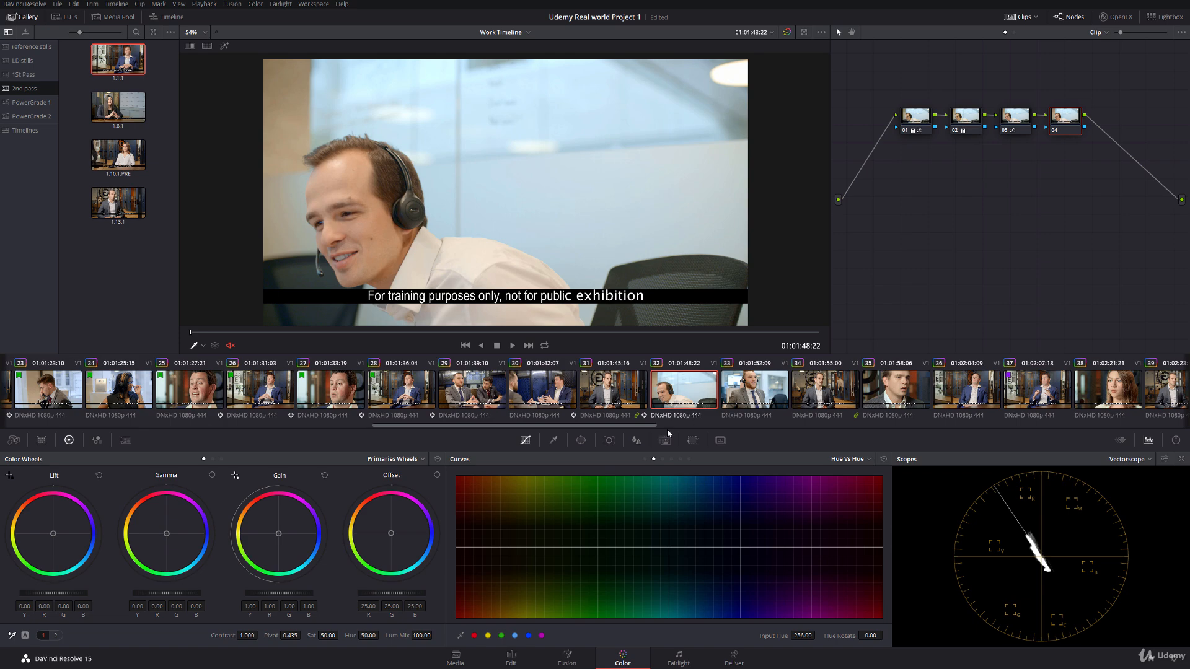
click(663, 460)
click(517, 637)
drag(670, 547, 647, 562)
right_click(647, 562)
Step: Shape node 04's Hue Vs Hue curve, widening it toward green and setting the blue point to input hue 52.30 and hue rotate -27.38
click(654, 459)
click(514, 635)
drag(669, 547, 576, 550)
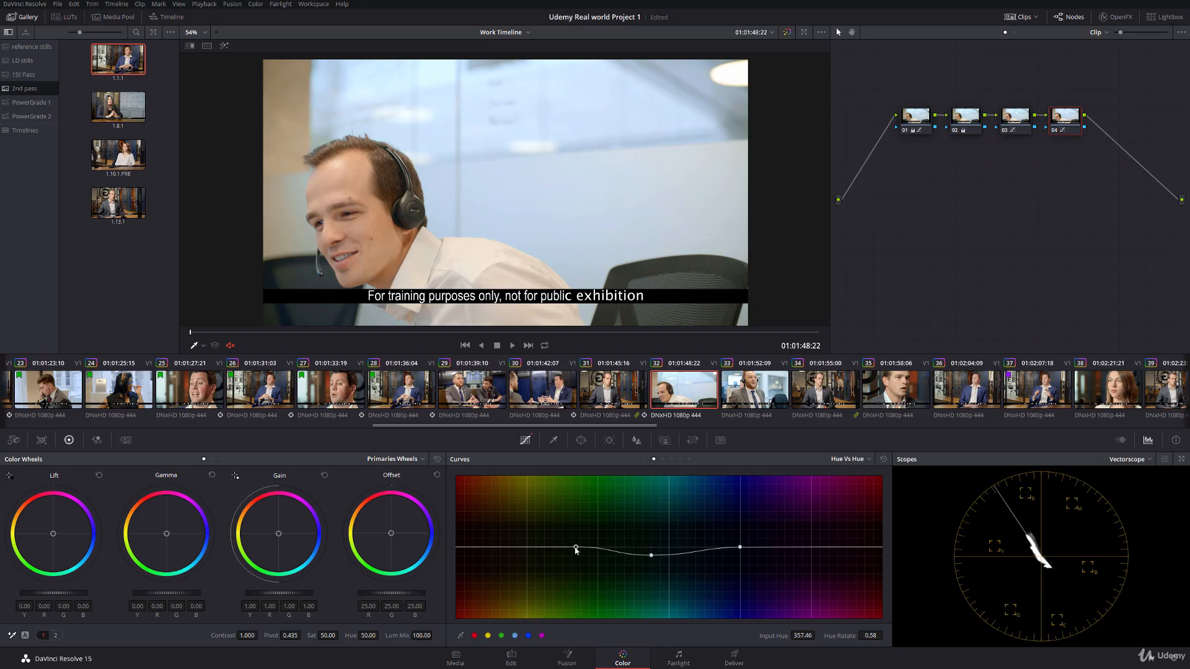
drag(650, 556, 642, 560)
Step: Turn off the viewer overlay, review the cut from clip 31 to 32 full screen, and play clip 32 in the normal viewer
click(203, 346)
click(196, 357)
click(632, 392)
key(ctrl+f)
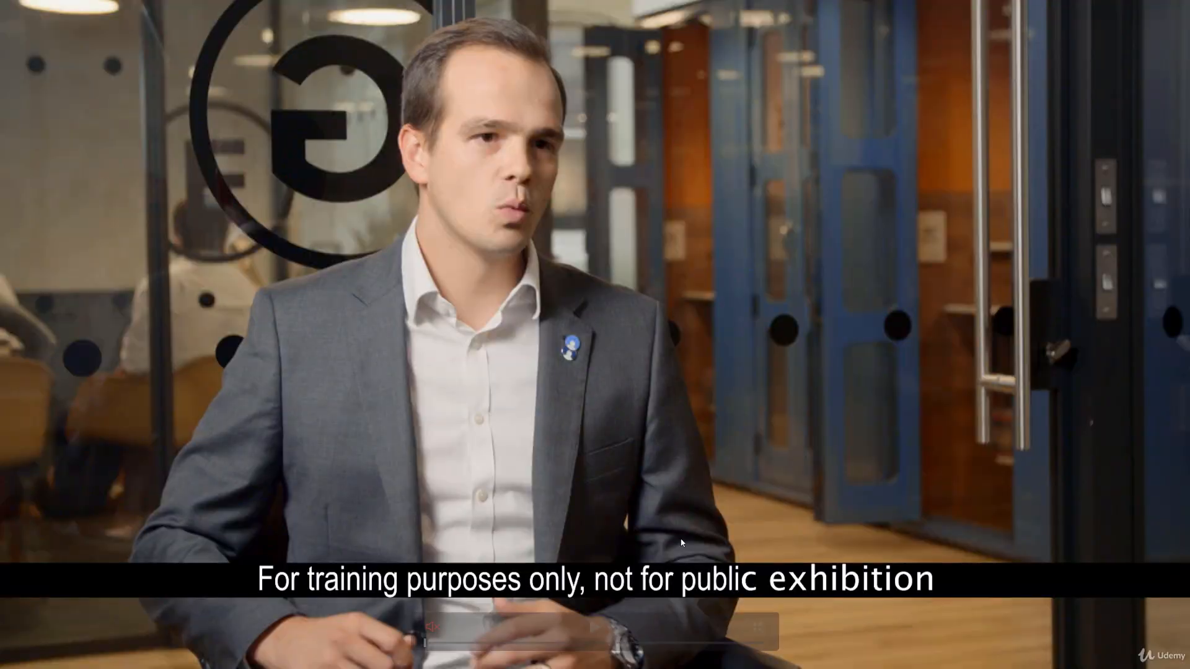
key(space)
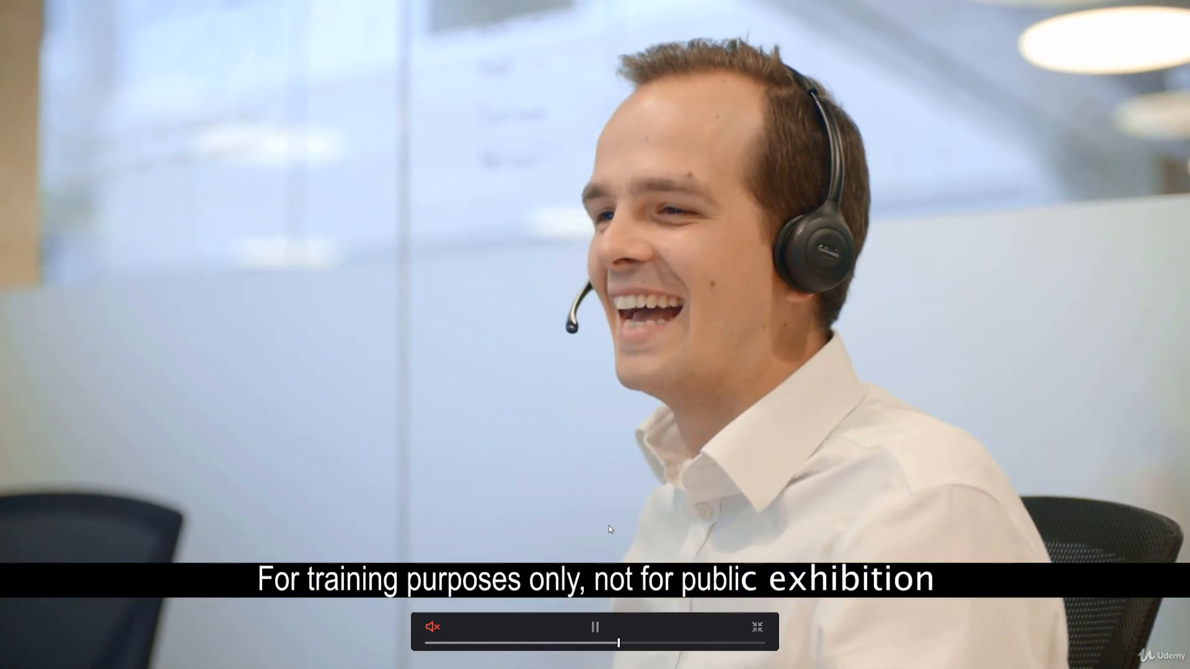
key(space)
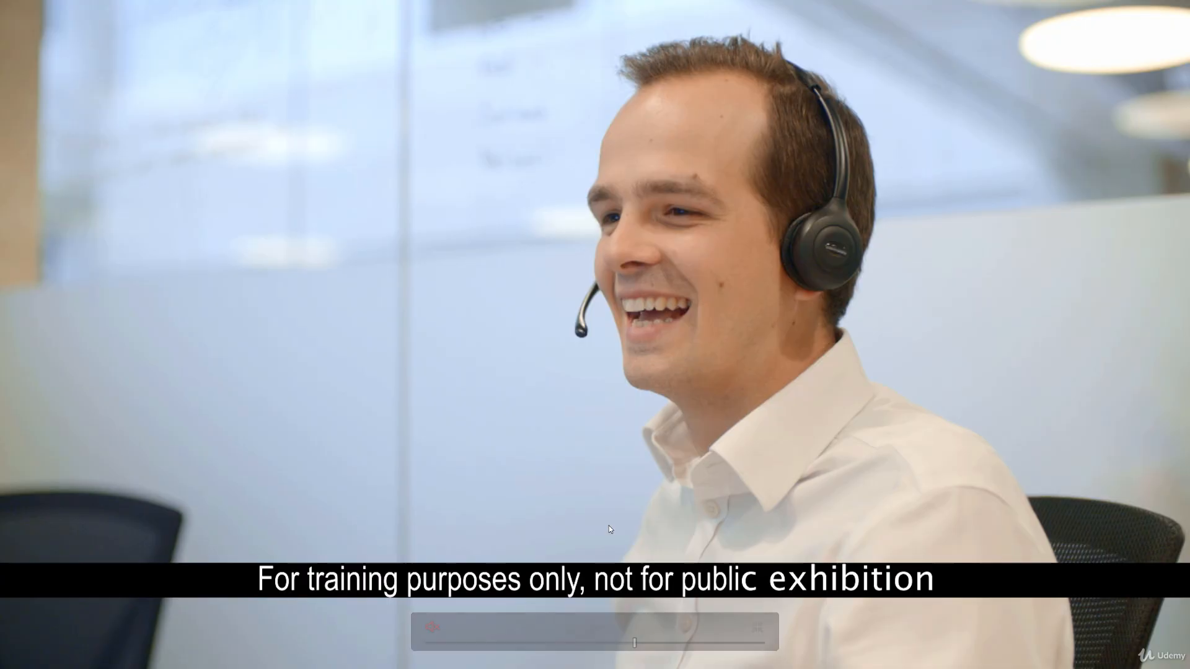
key(Down)
key(Down)
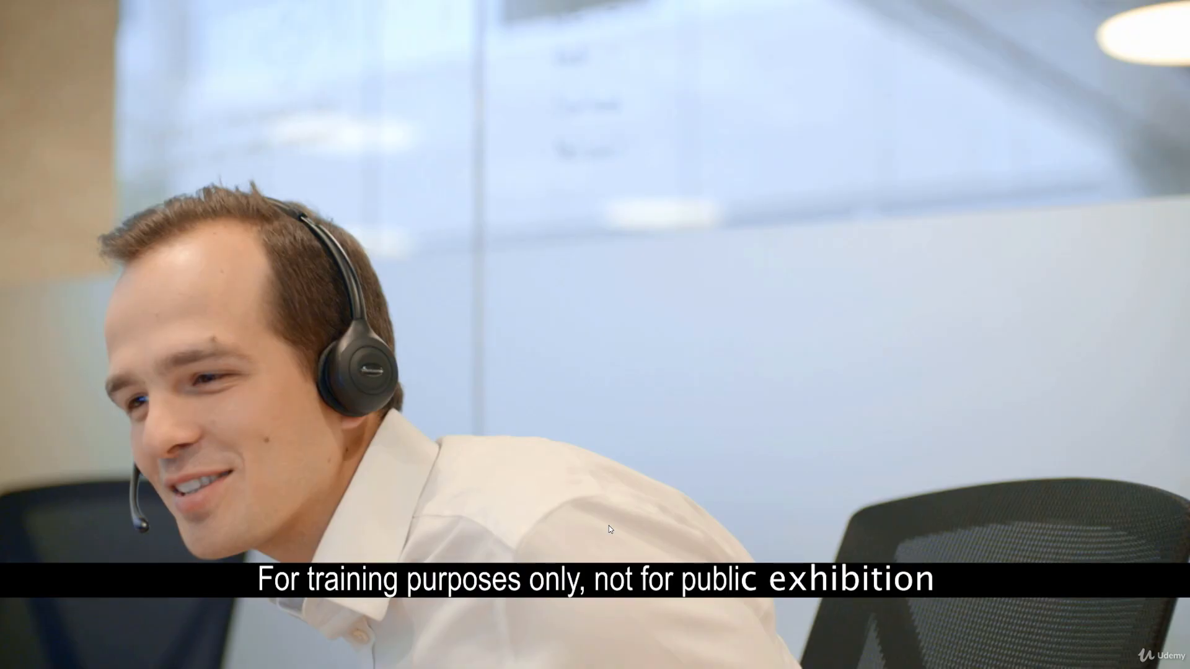
key(Escape)
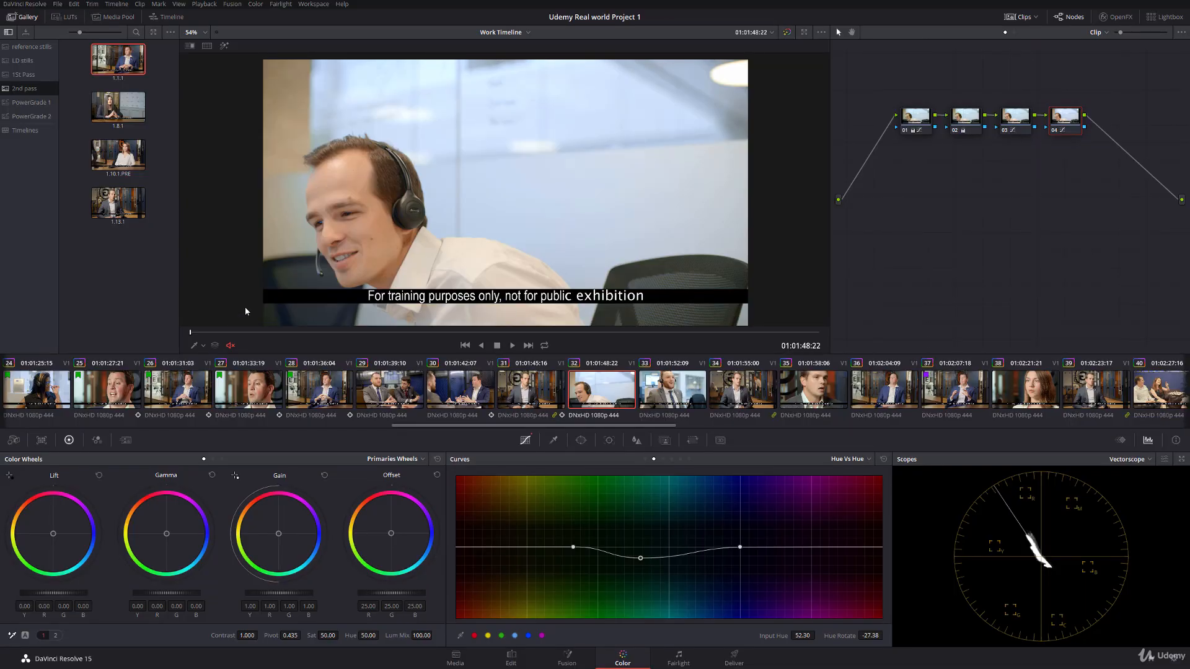
key(space)
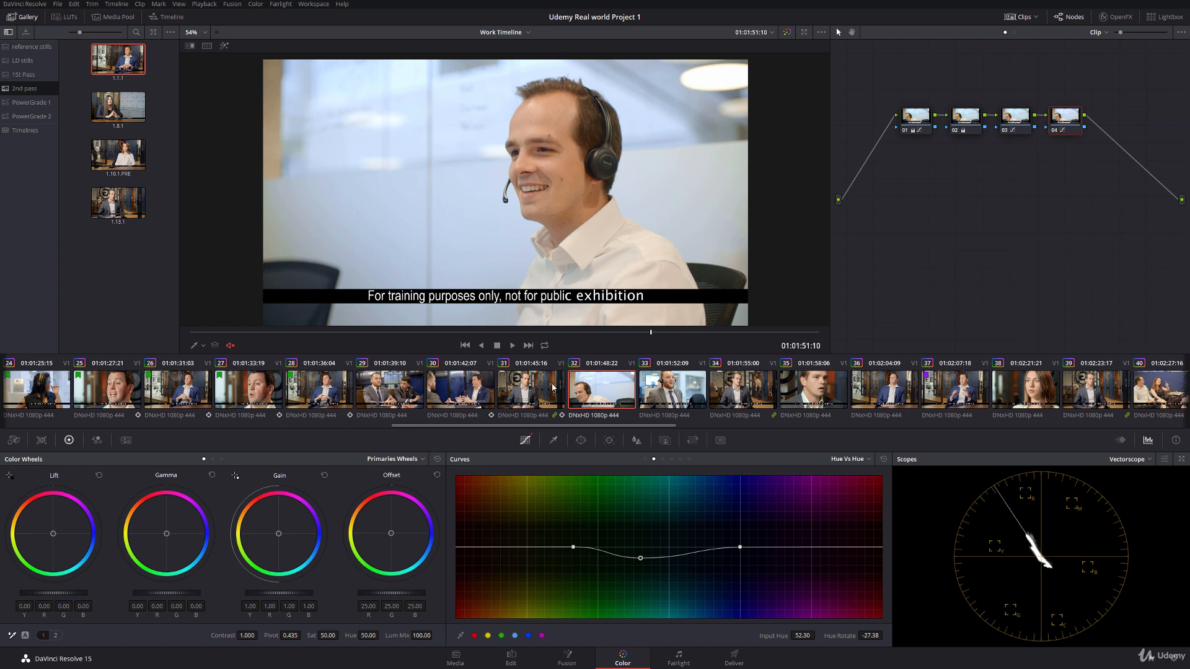
Step: Select clips 29 to 32 and mark them with a green flag
shift+click(411, 394)
right_click(586, 399)
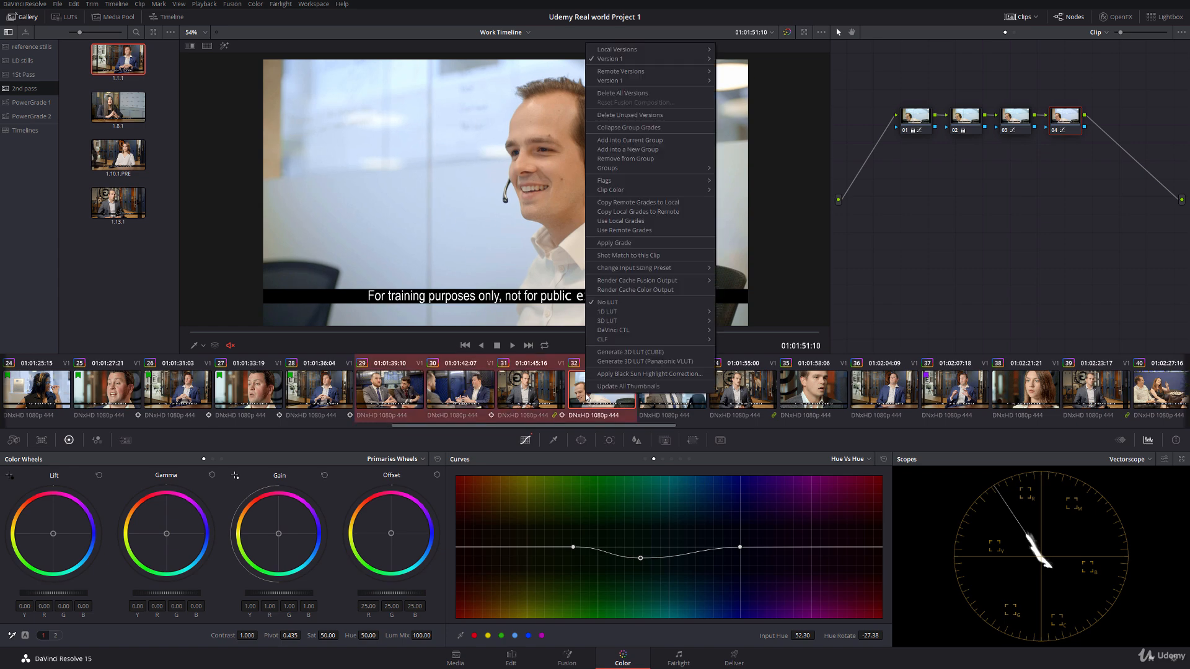
mouse_move(633, 185)
click(744, 218)
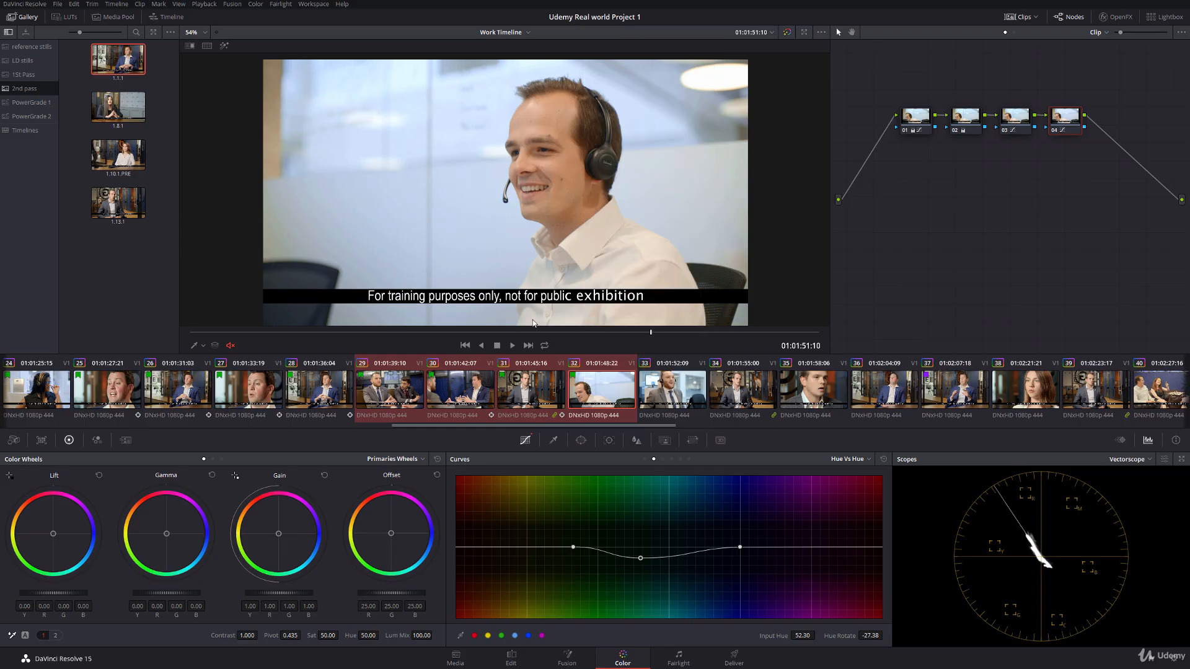
Step: Open clip 33 and scrub through its opening frames to examine the blue background
drag(437, 424, 41, 422)
scroll(521, 400, down, 12)
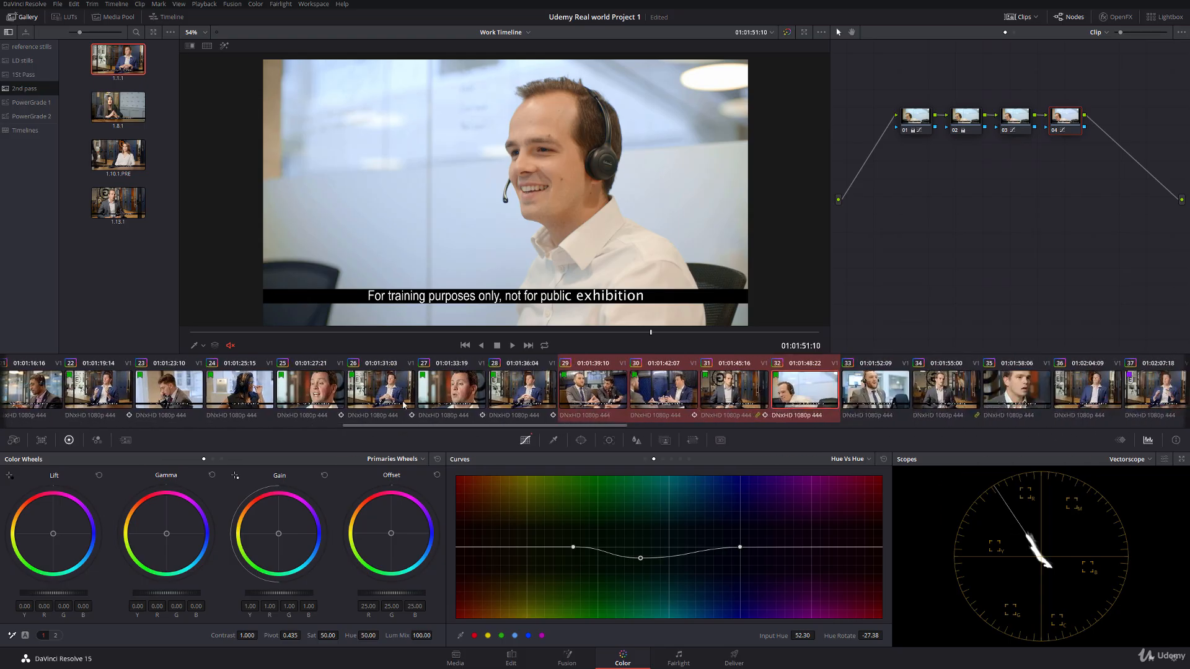
click(800, 388)
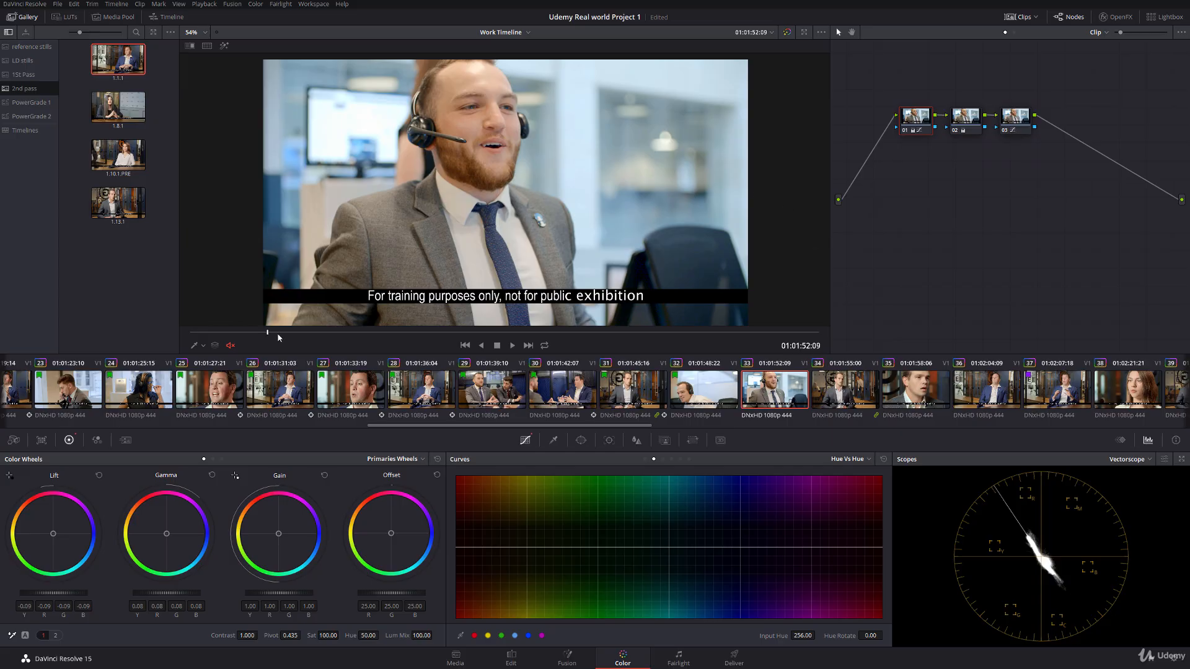
drag(278, 335, 296, 333)
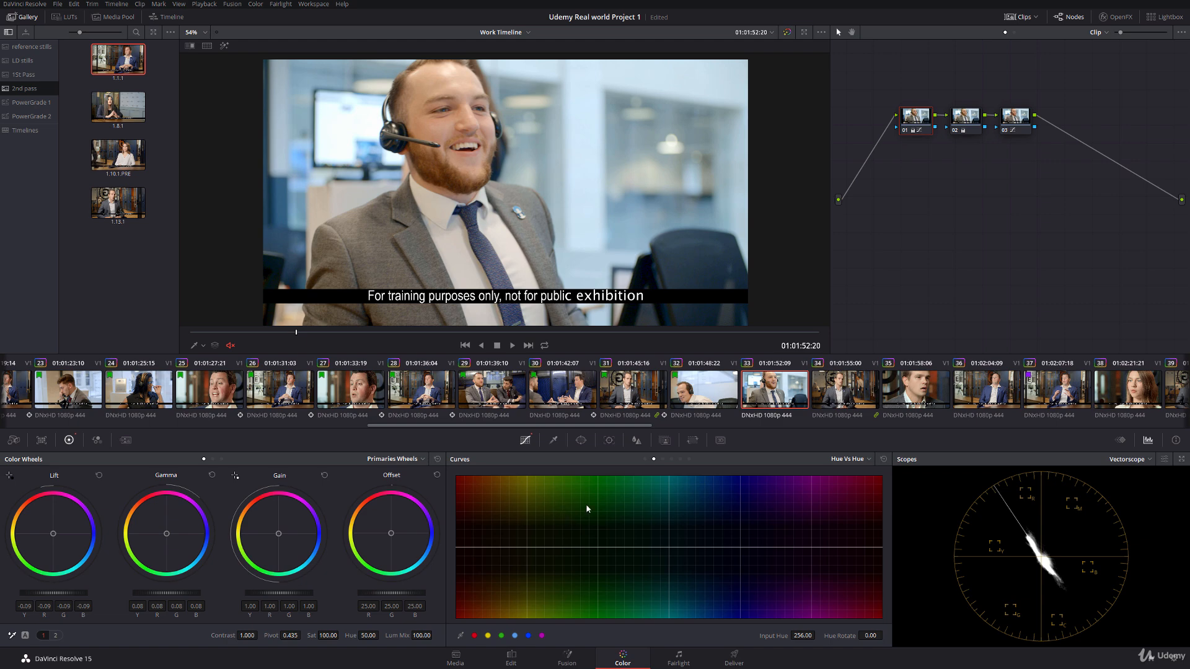
Step: Add serial node 04 to clip 33, set its Hue Vs Hue blue point to input hue 46.42 and hue rotate -55.34, and play it
click(1018, 131)
key(alt+s)
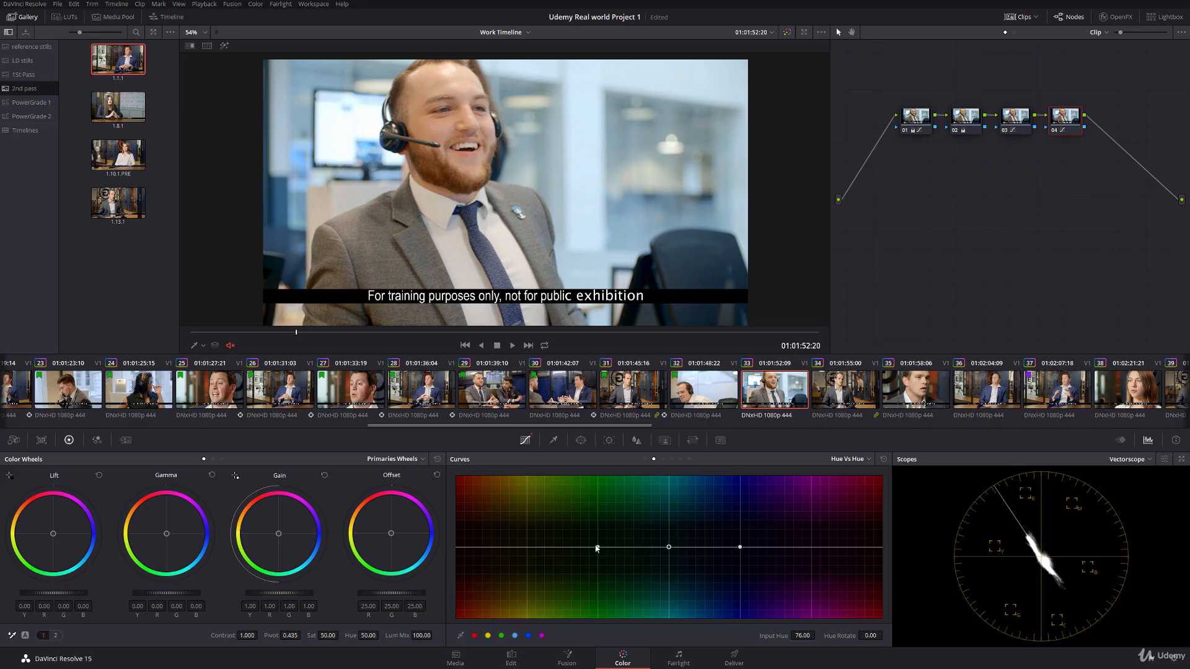
drag(596, 548, 583, 550)
drag(669, 547, 649, 583)
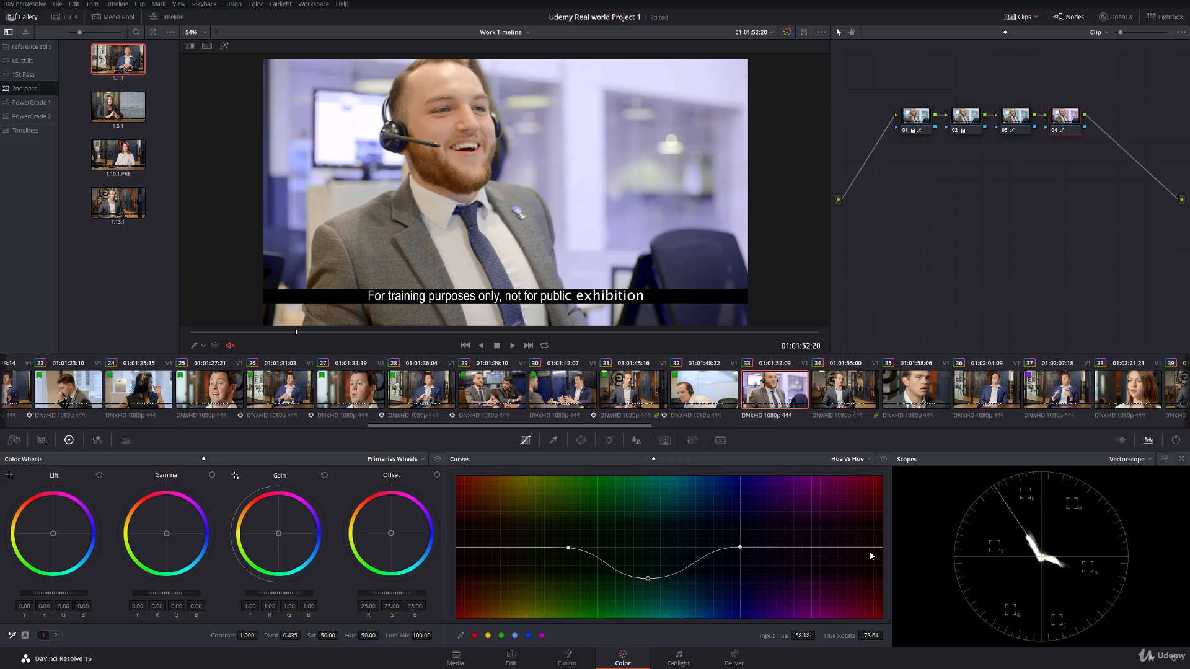
mouse_move(650, 582)
mouse_down()
mouse_move(623, 564)
mouse_move(635, 572)
mouse_up()
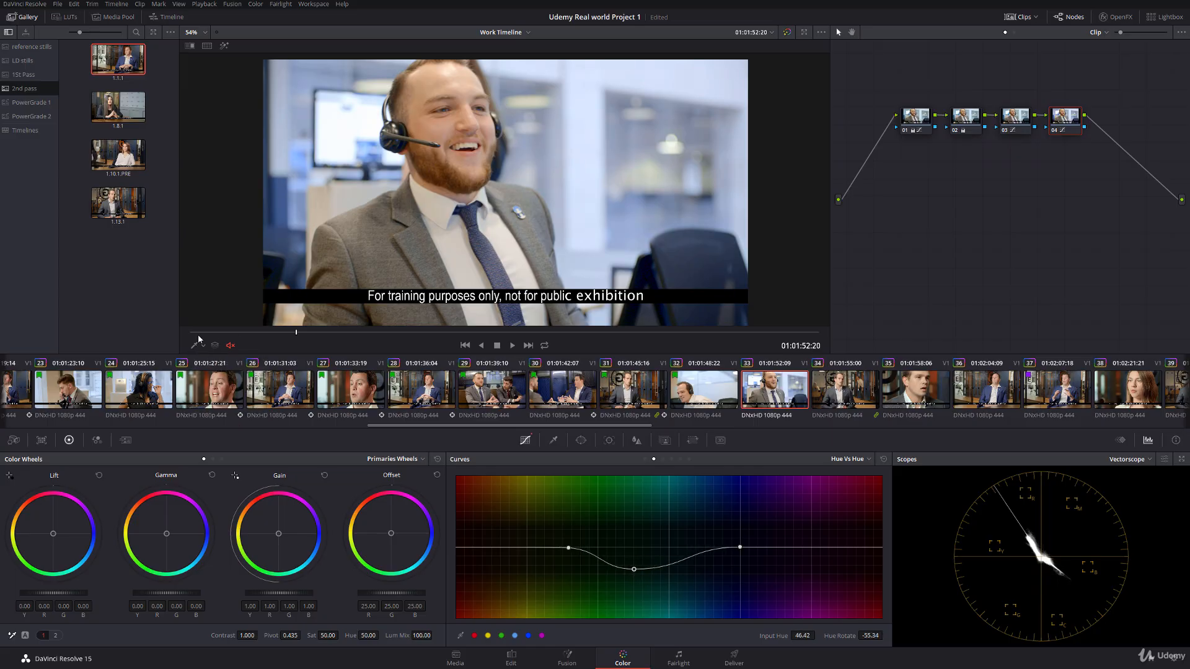
key(space)
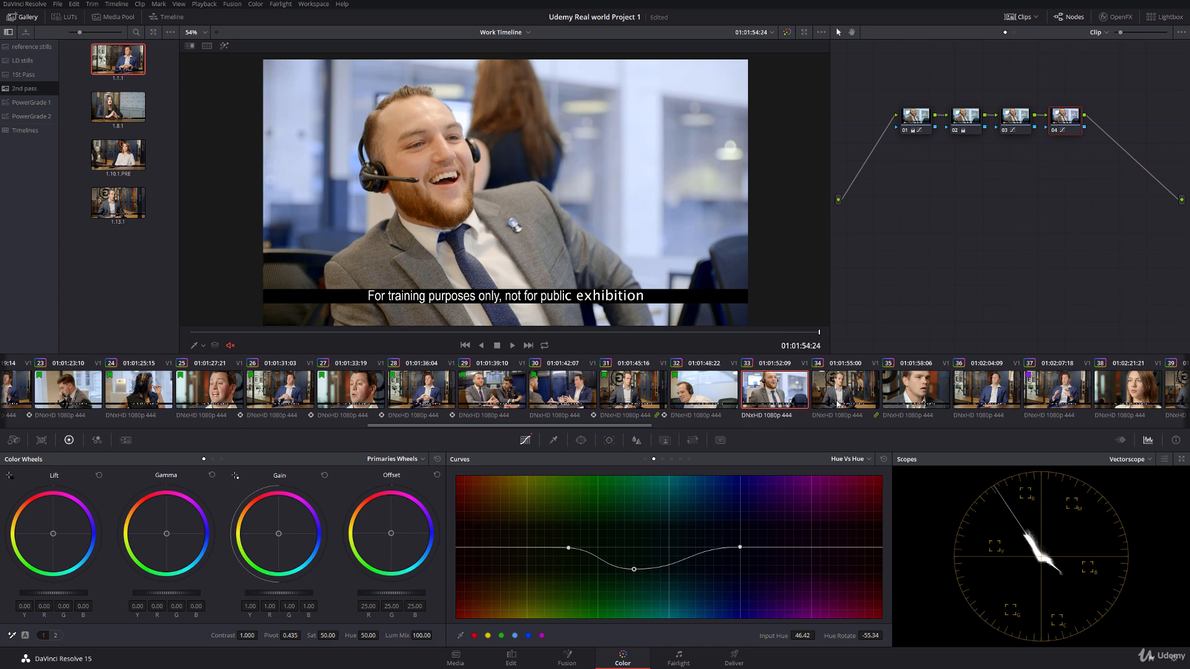
Step: Copy clip 31's grade to clip 34, then align its power window with the man's face and track it forward
middle_click(627, 397)
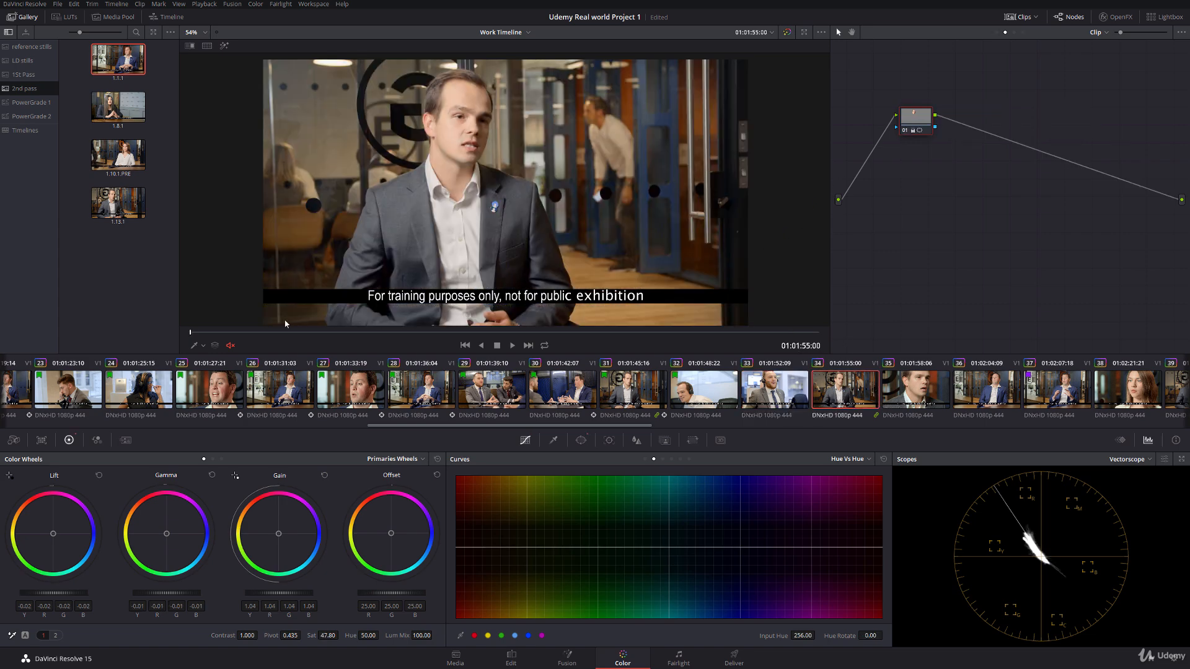
click(197, 345)
click(229, 385)
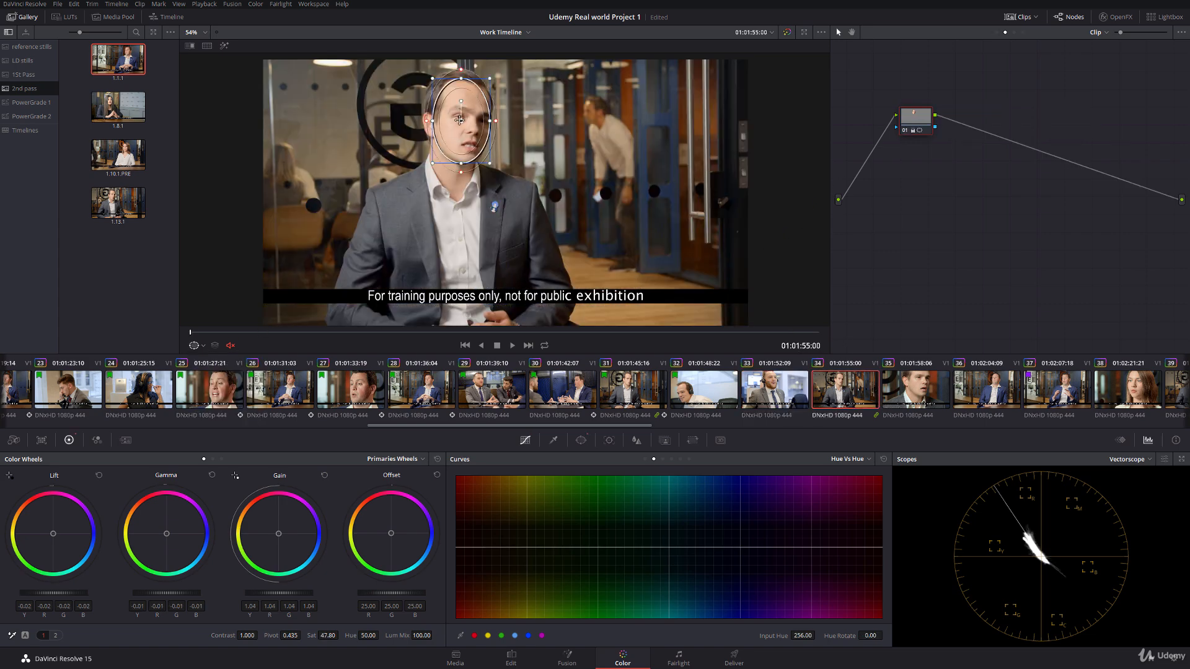
drag(459, 120, 459, 119)
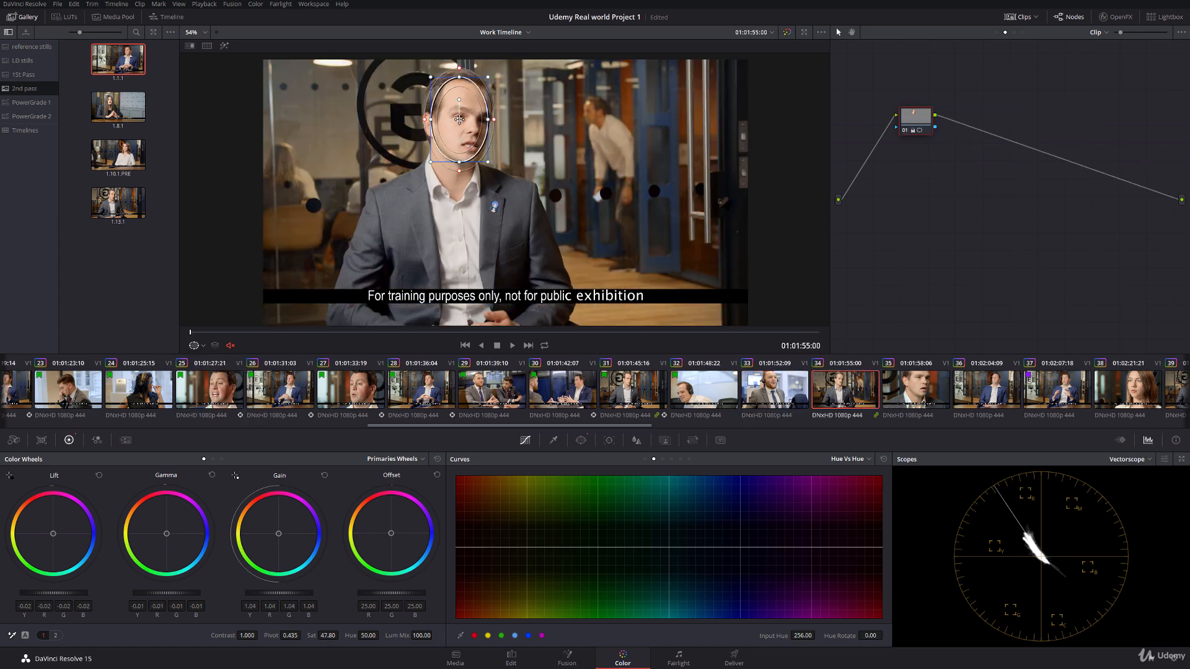
click(608, 440)
click(501, 477)
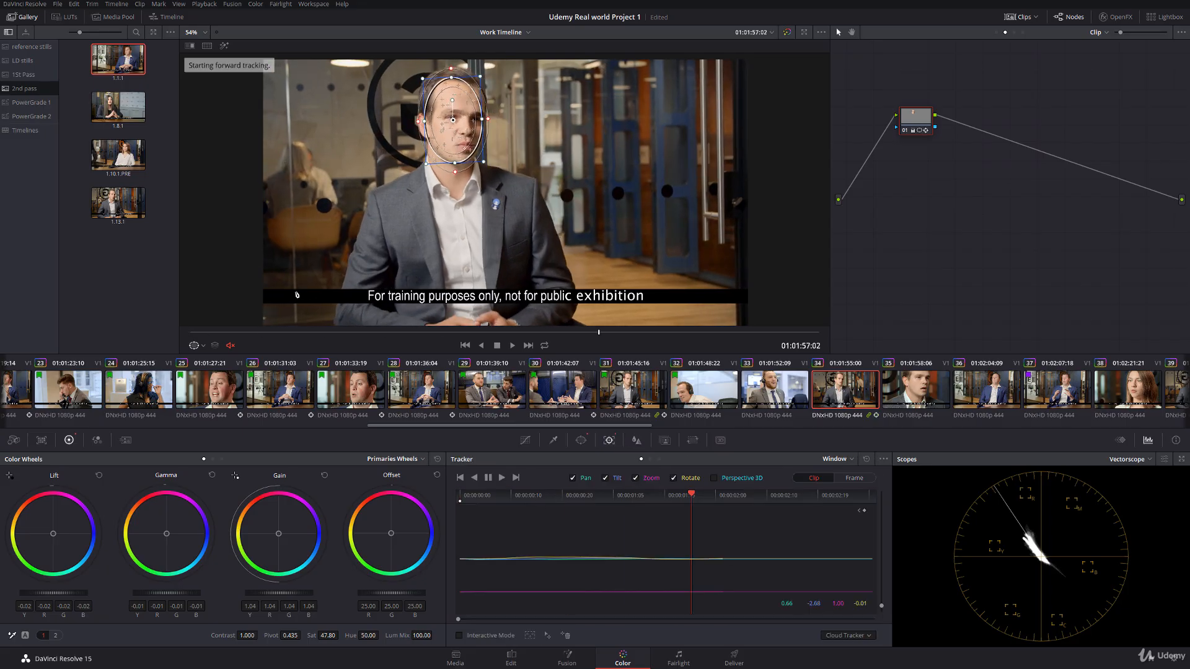
Step: Hide clip 34's power window overlay and scrub through the clip to check the tracked face
click(196, 347)
click(206, 360)
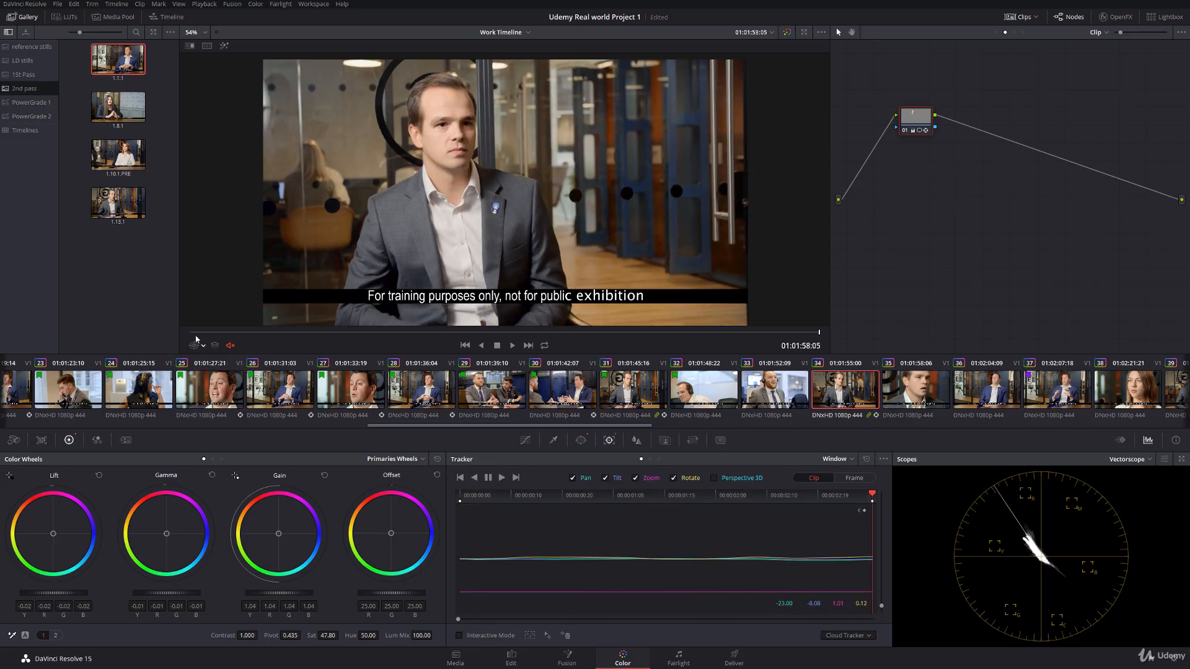
drag(214, 333, 732, 333)
Step: Open clip 35 and copy the grade from an earlier matching close-up of the same man to it
click(904, 396)
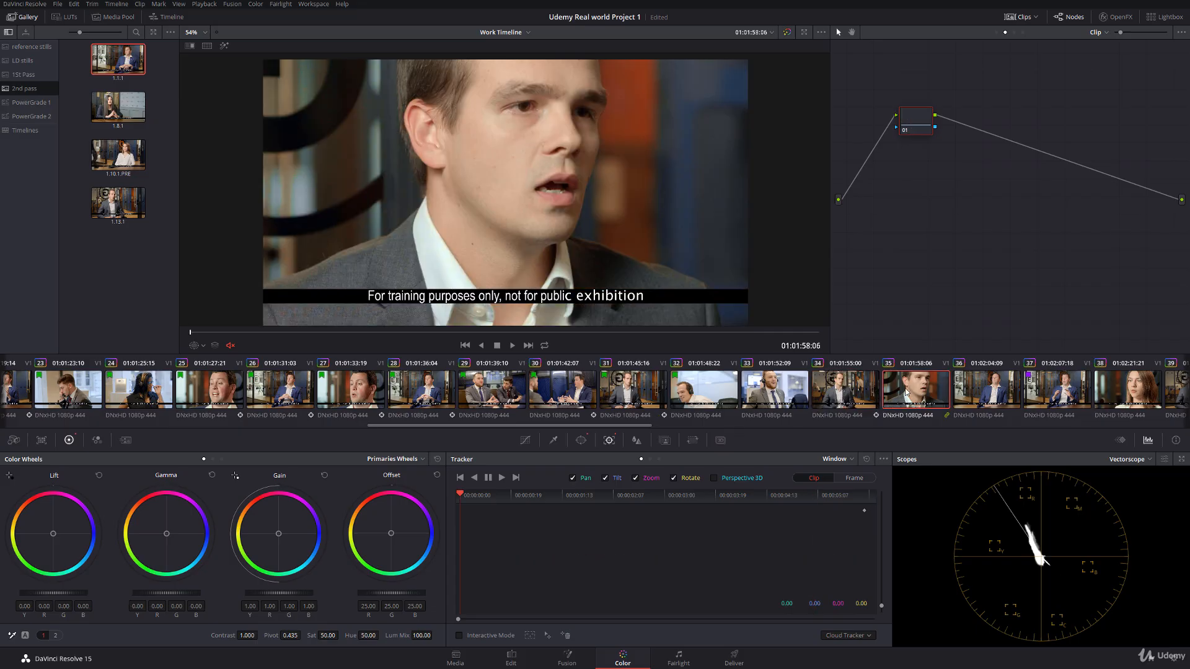
drag(407, 428, 543, 428)
middle_click(225, 391)
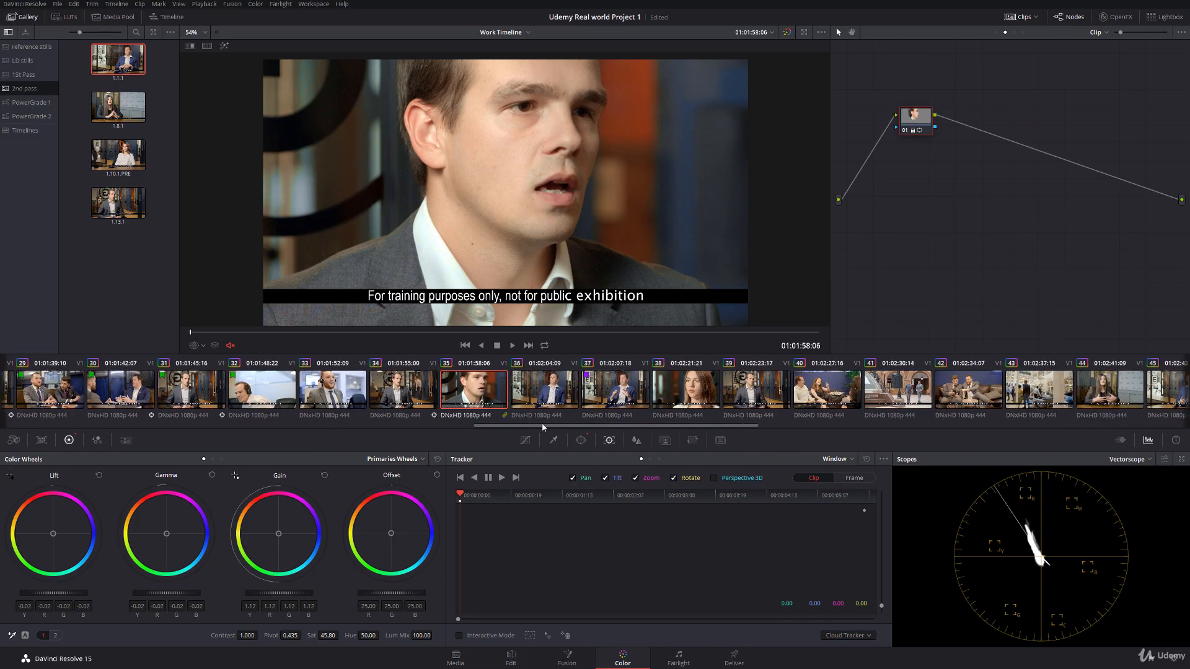
Step: Show clip 35's power window, move, rotate and resize it to fit the man's face, and track it forward
scroll(341, 317, down, 3)
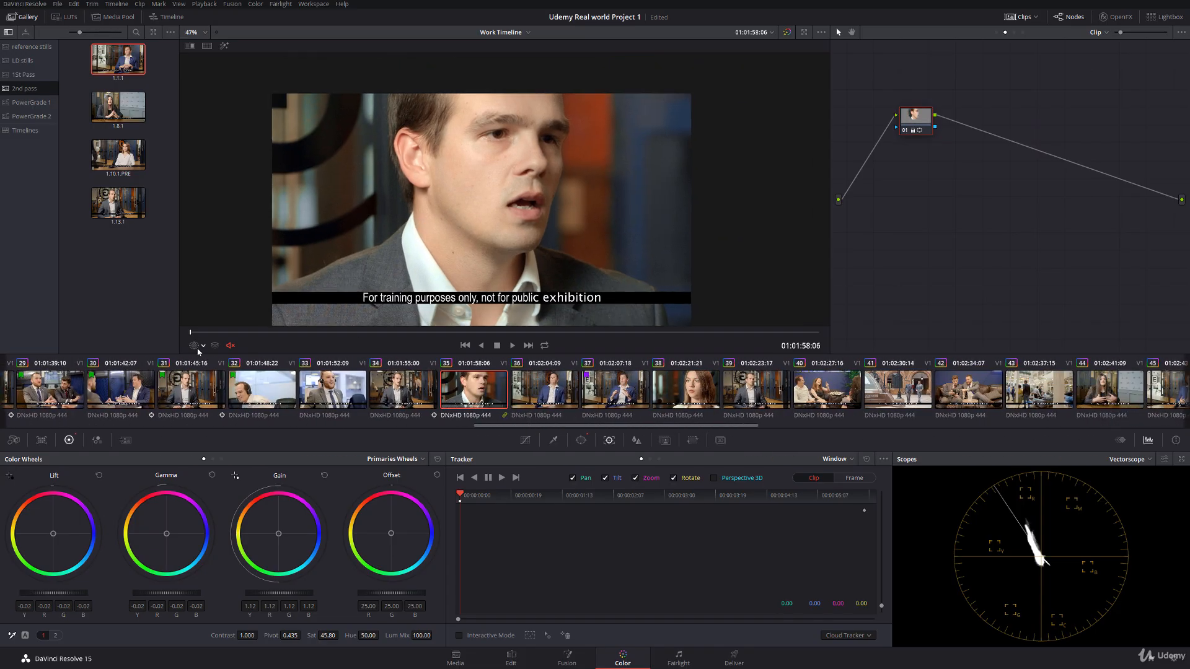
click(202, 346)
click(213, 385)
drag(439, 160, 482, 150)
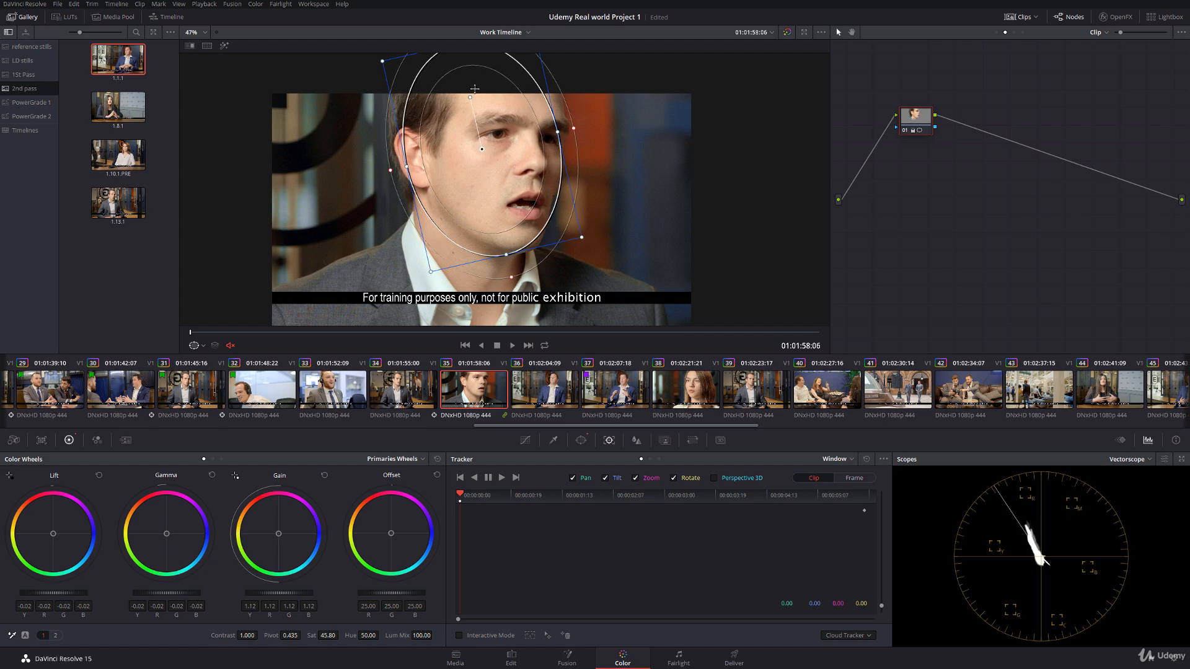
drag(471, 96, 473, 95)
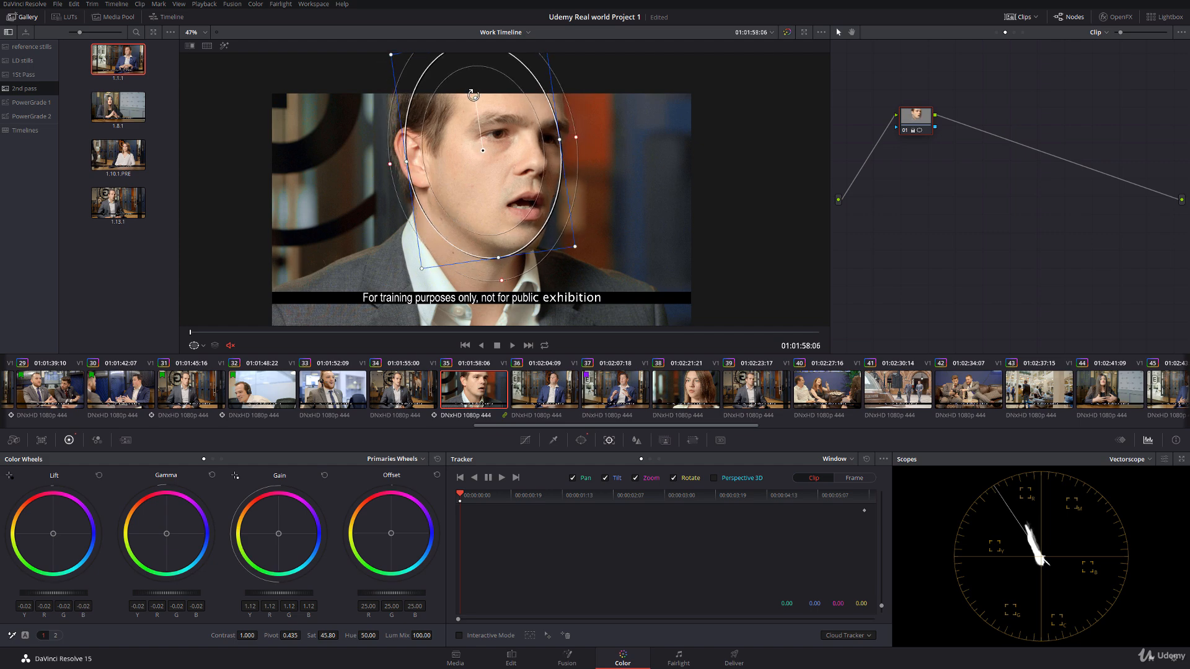
drag(483, 150, 479, 148)
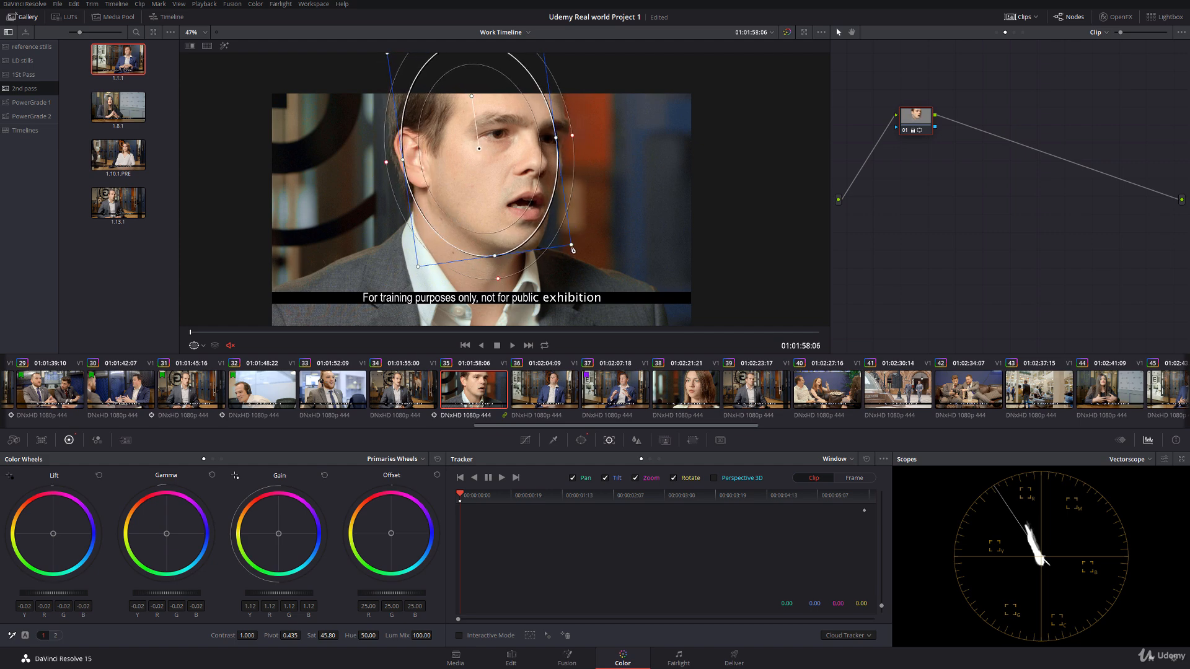
drag(571, 245, 567, 240)
drag(569, 140, 565, 141)
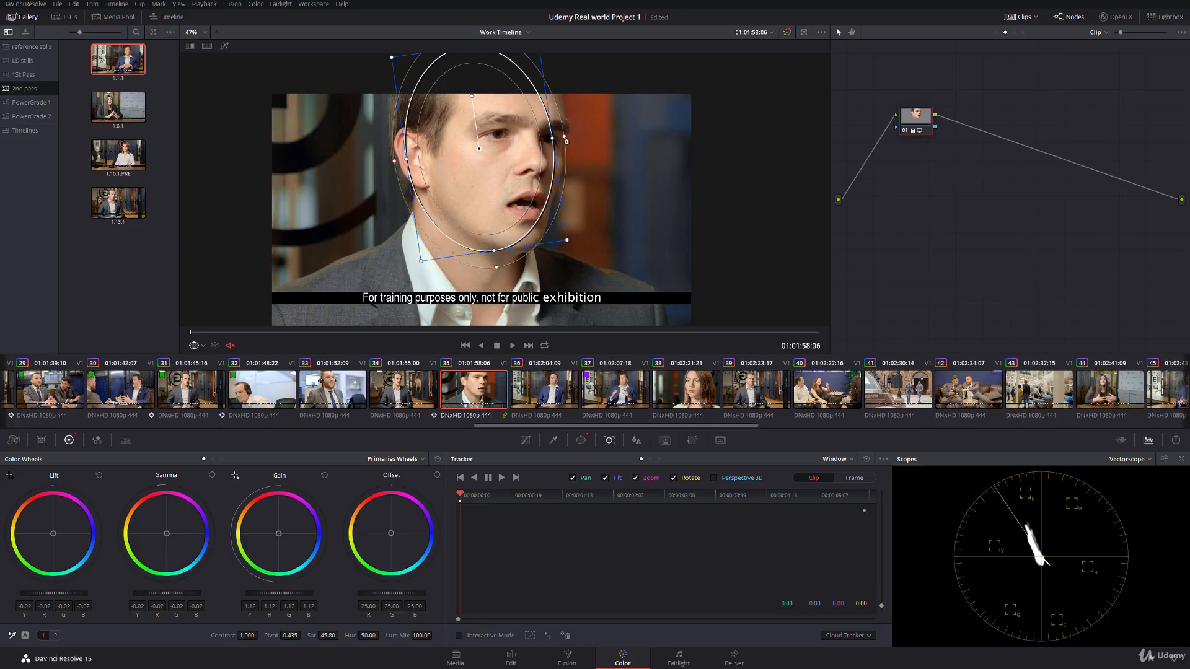
click(502, 477)
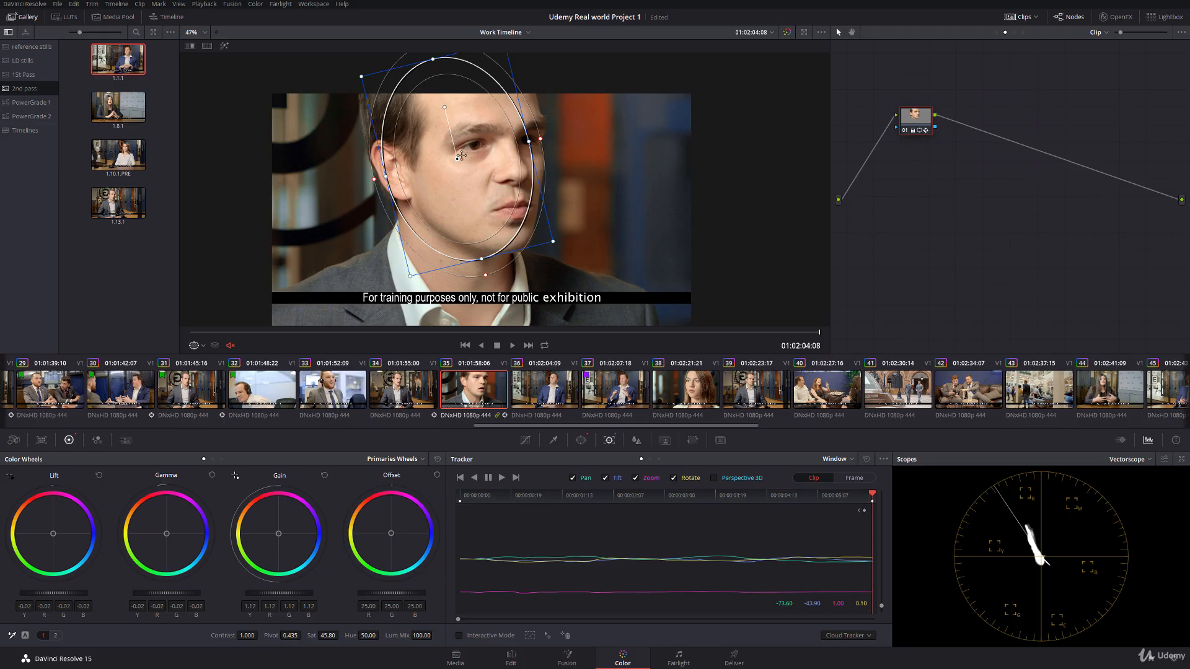
Step: Nudge clip 35's power window onto the man's face, hide its overlay, and scrub through the clip to check the tracking
drag(457, 159, 462, 155)
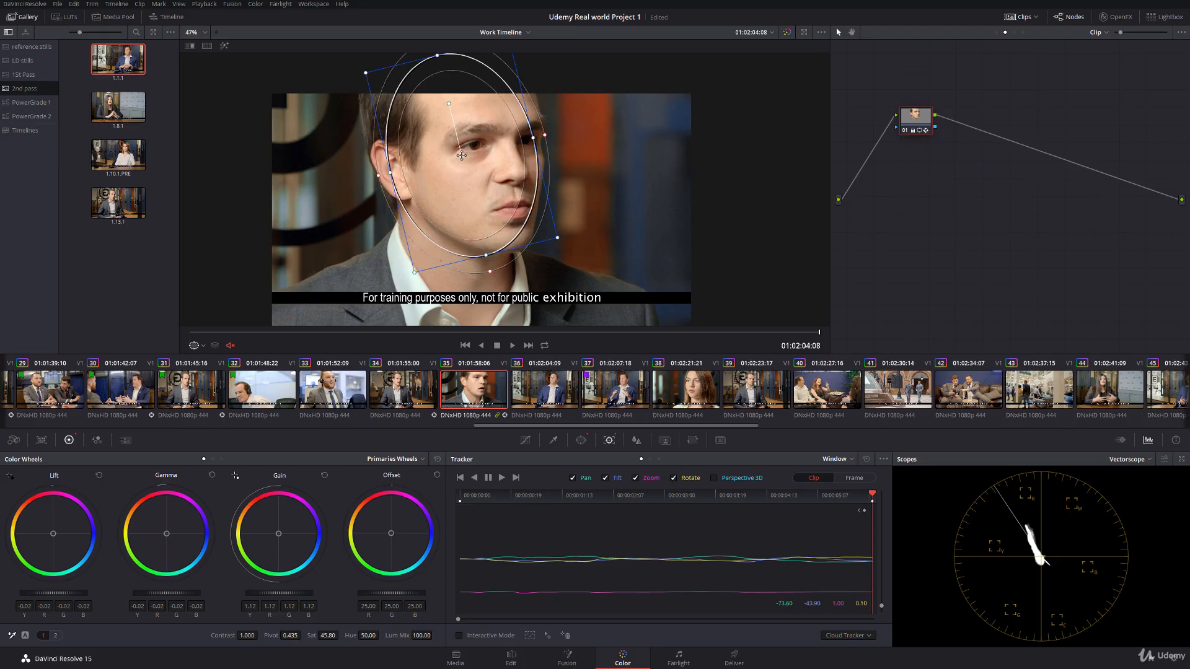
click(203, 346)
click(204, 359)
drag(335, 332, 623, 317)
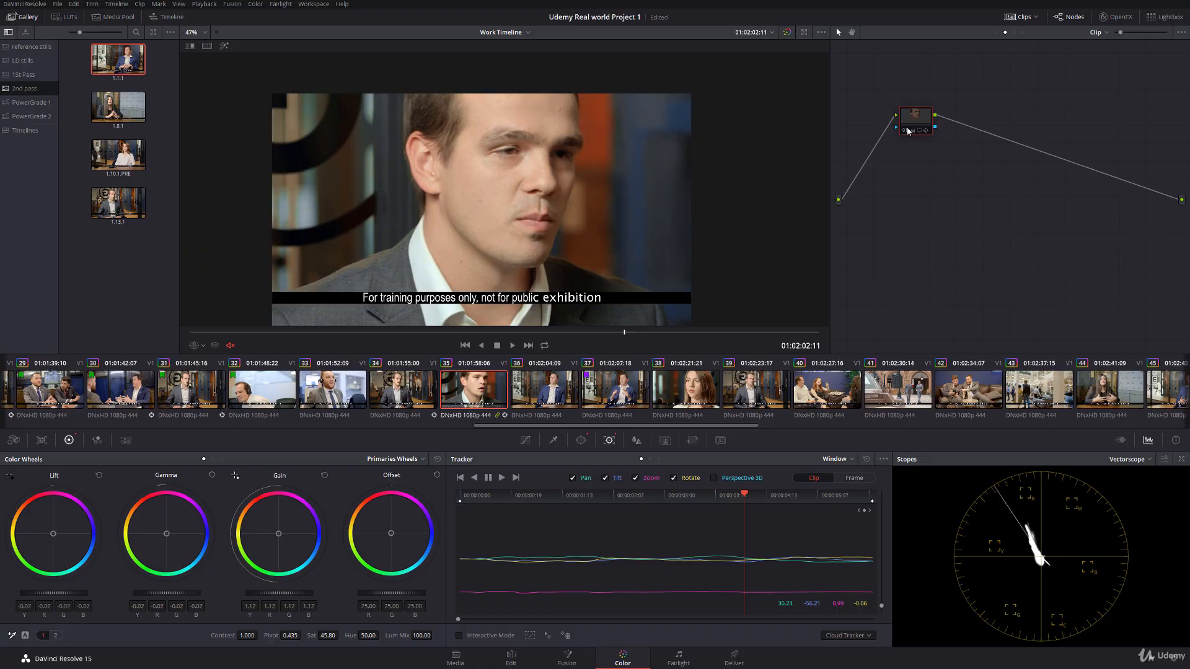
drag(908, 131, 874, 145)
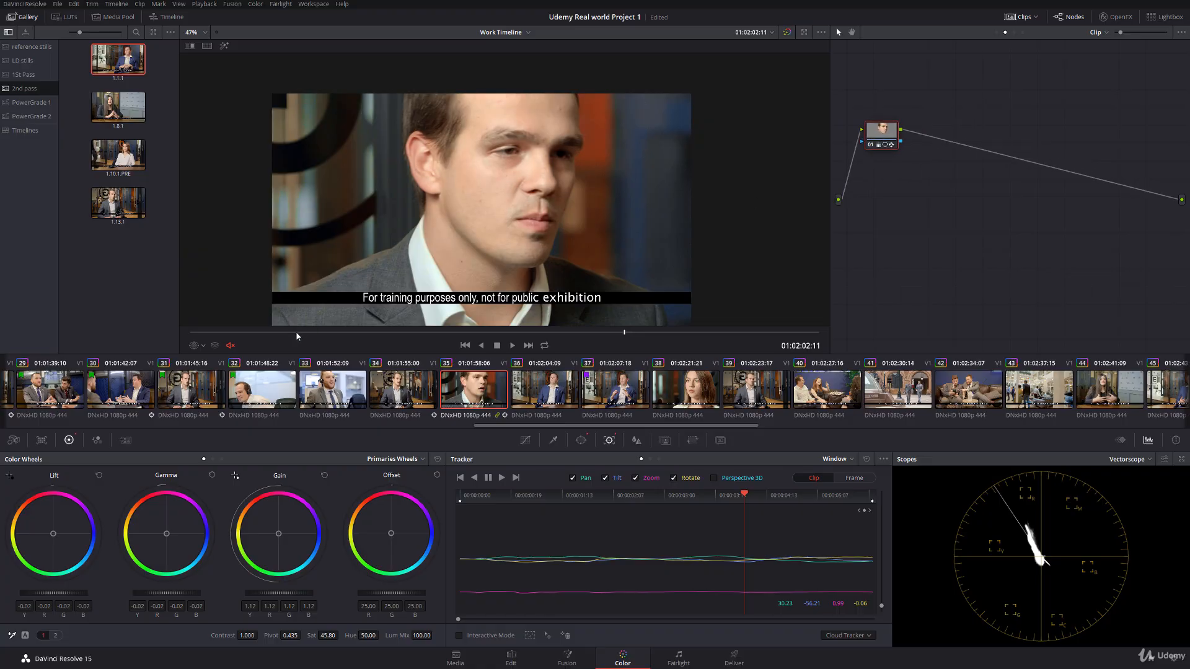
key(space)
Step: Open clip 36, apply the grade from gallery still 1.1.1, and show its power window overlay
click(508, 394)
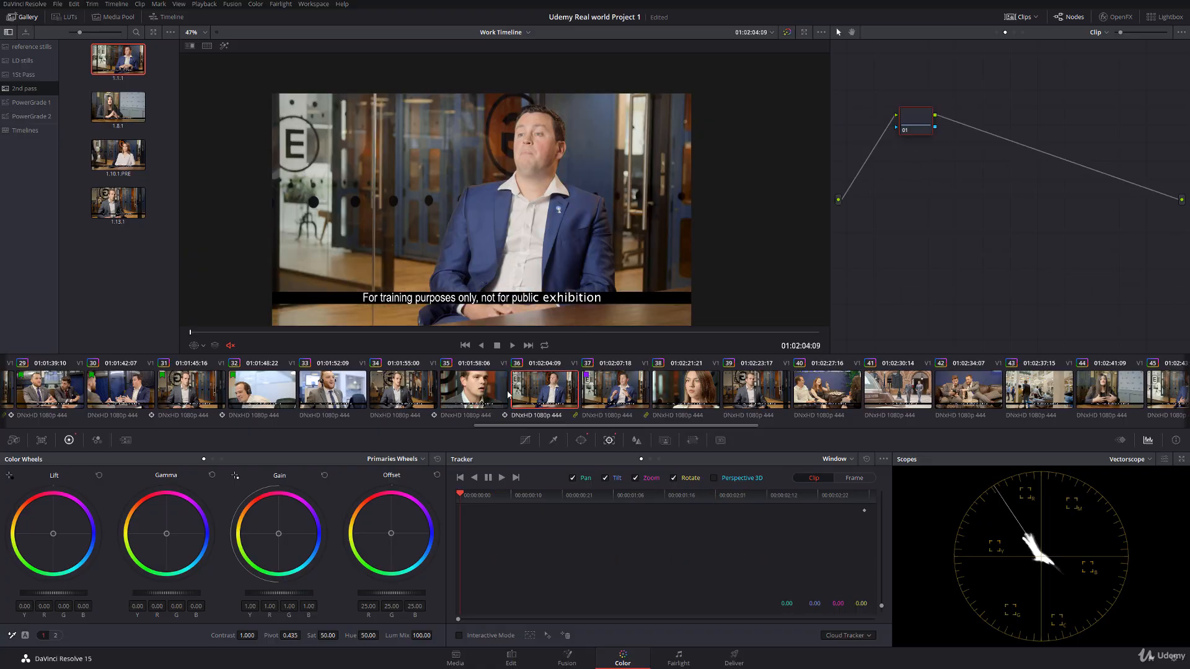
middle_click(119, 62)
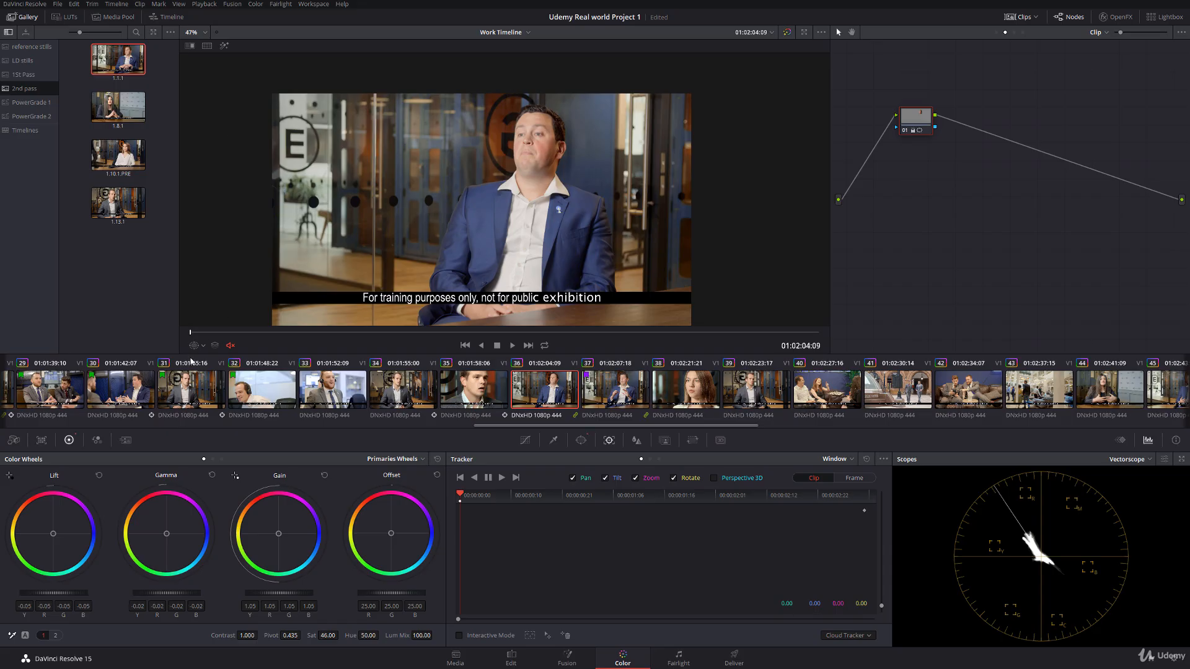
click(202, 347)
click(217, 384)
Step: Move clip 36's power window over the man's face, fine-tune its fit, and track it forward
drag(556, 145, 522, 161)
scroll(535, 134, up, 3)
scroll(545, 155, up, 1)
drag(536, 100, 534, 107)
click(502, 478)
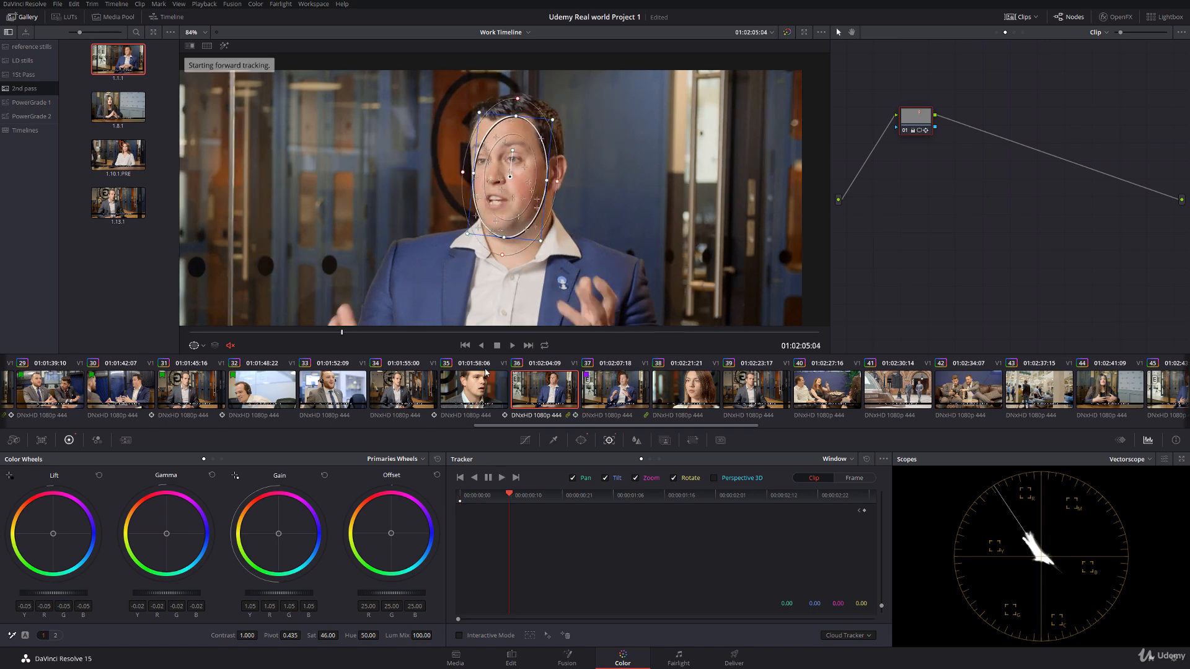
Step: Hide clip 36's power window overlay and scrub to the end of the clip to check the tracked face
click(199, 345)
click(207, 362)
drag(241, 333, 819, 332)
Step: Scrub clip 37's dissolve into the runner graphic, and move the clip up to a new Video 2 track on the Edit page
click(615, 395)
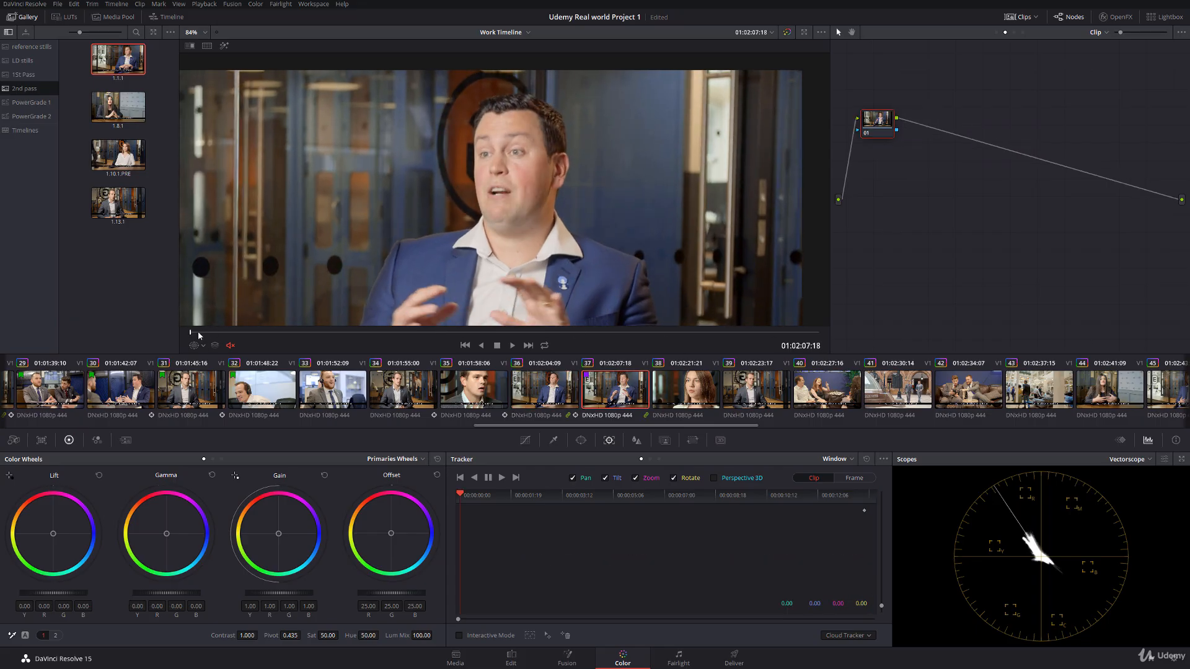
drag(199, 333, 252, 331)
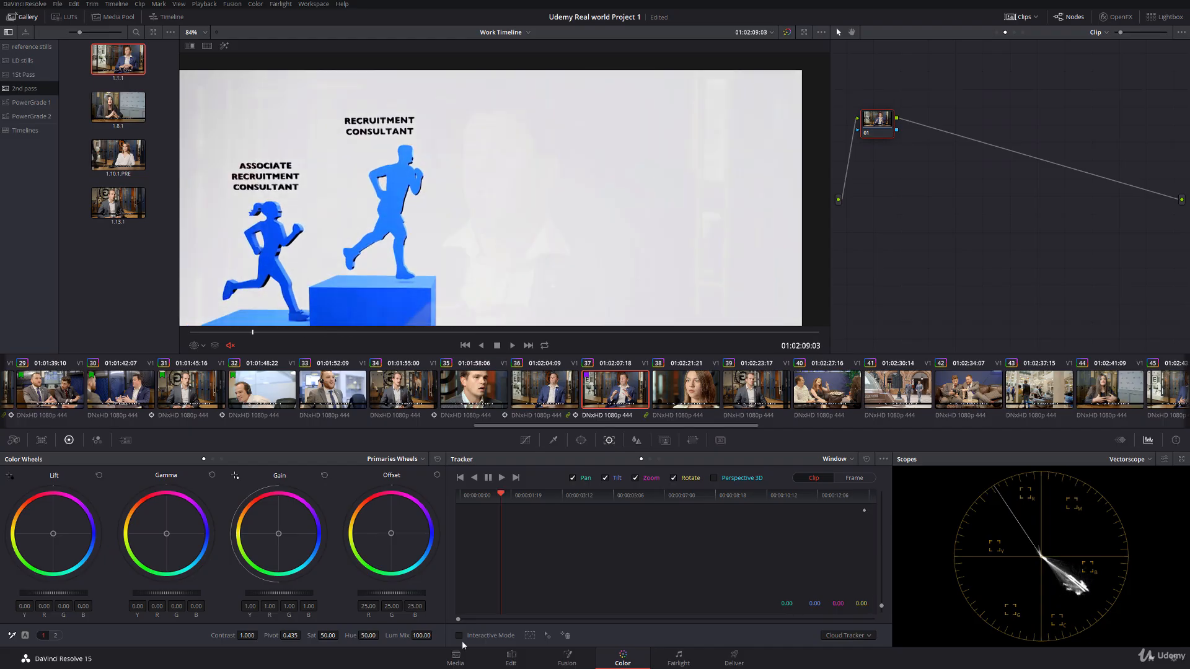
click(511, 658)
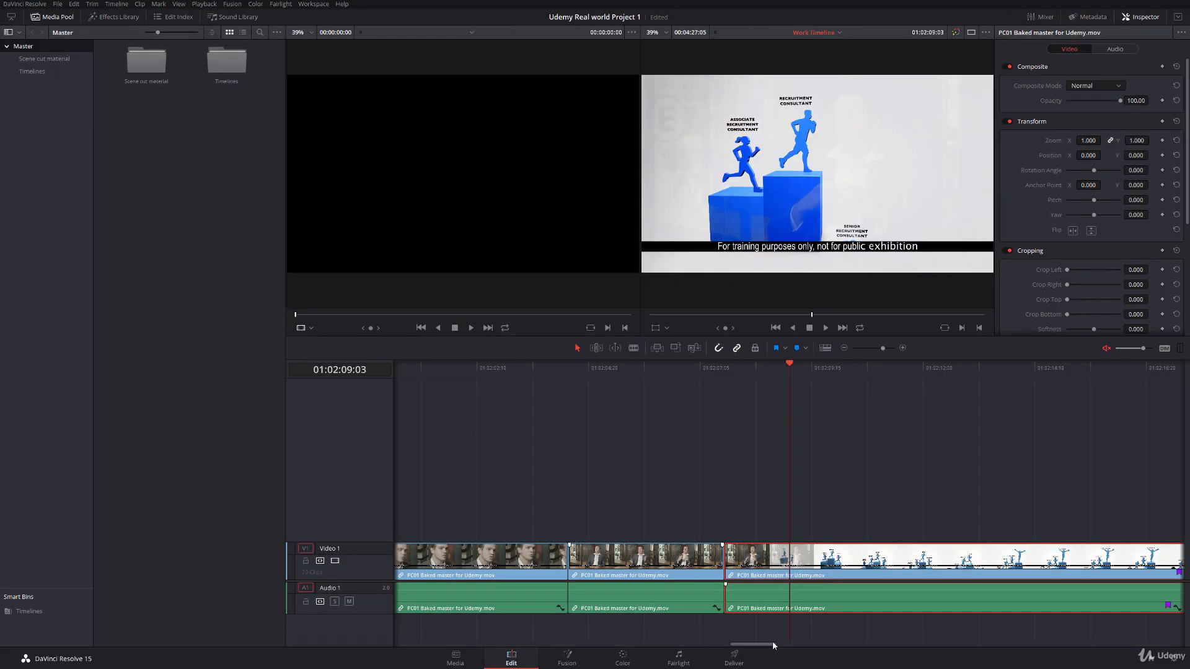
mouse_move(772, 641)
mouse_down()
mouse_move(793, 641)
mouse_move(782, 641)
mouse_up()
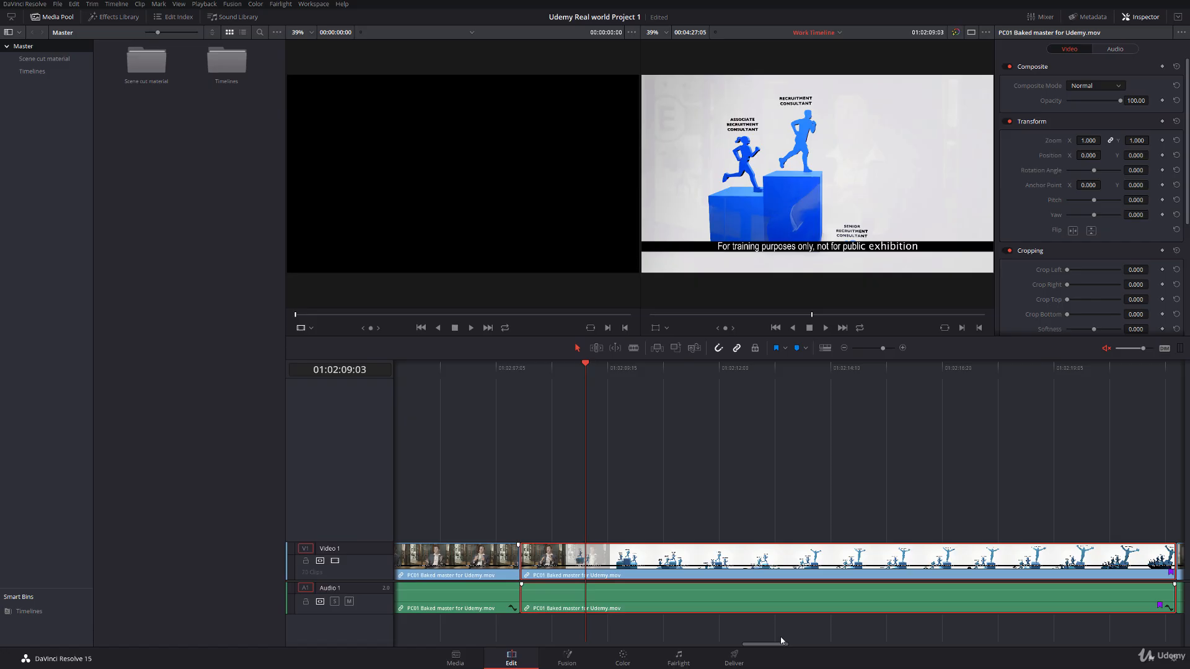
drag(626, 564, 633, 532)
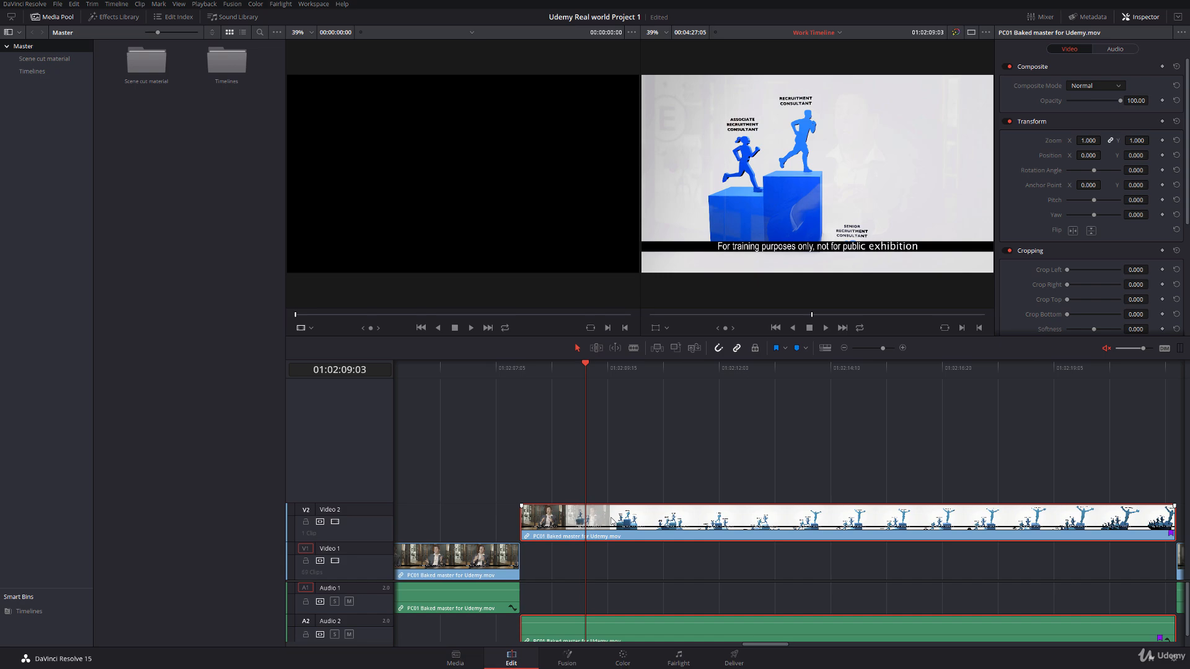
Step: Paste a copy of the runner graphic clip in the empty space after the end of the timeline
drag(752, 644, 809, 638)
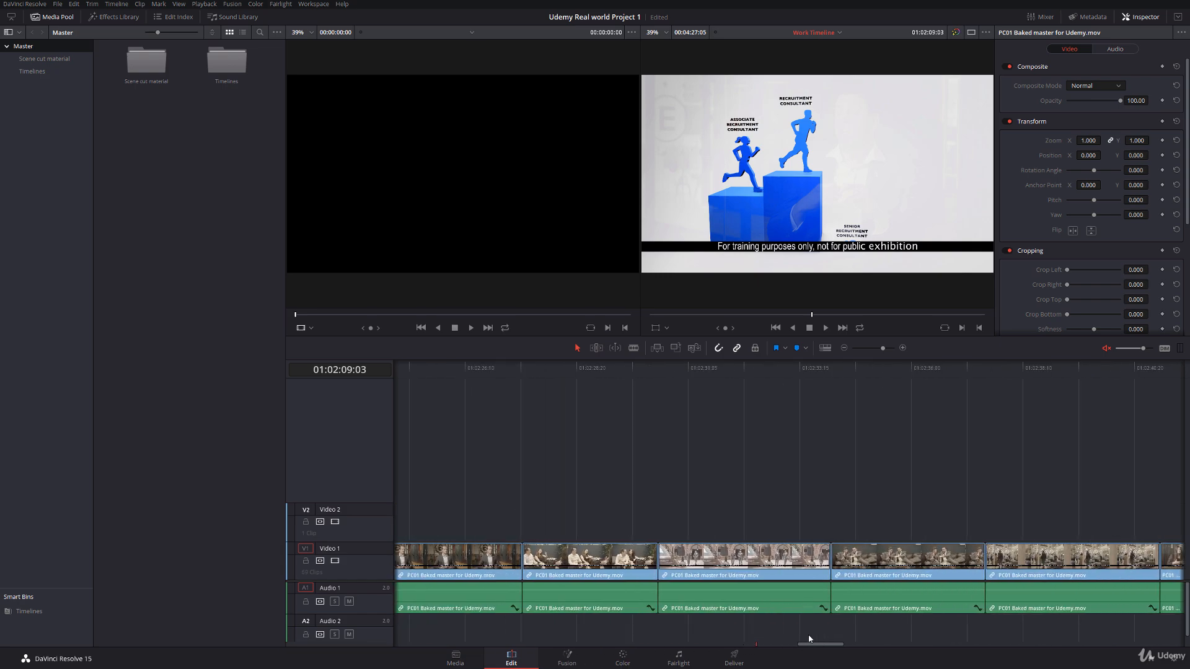
click(845, 349)
click(845, 349)
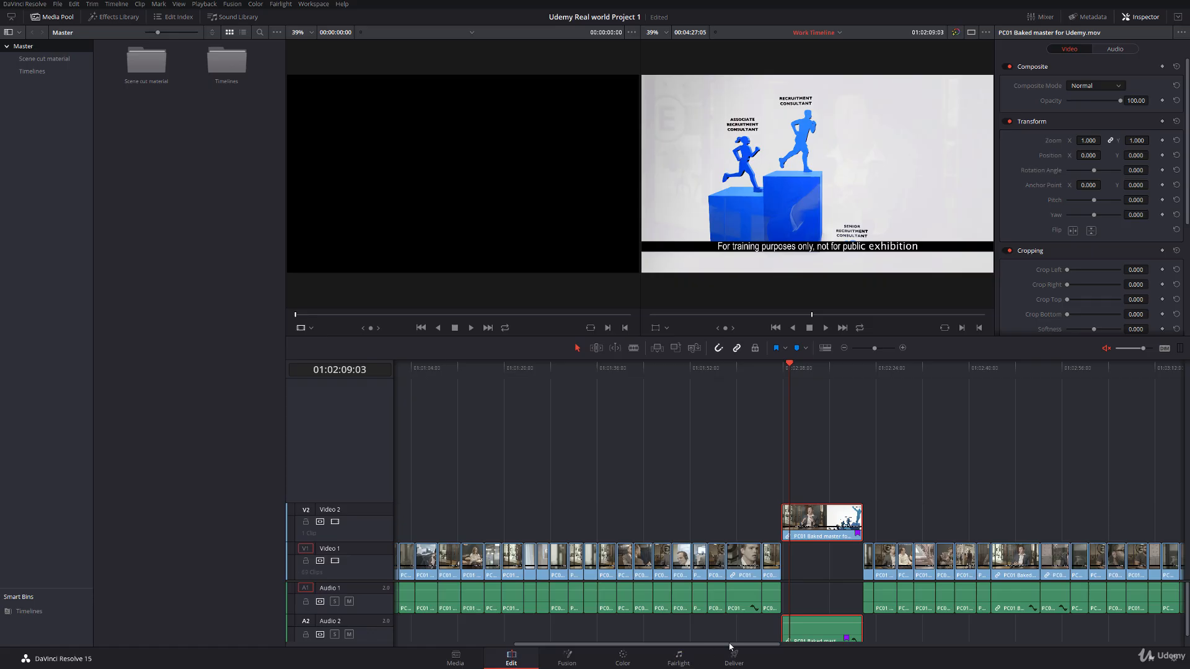
drag(743, 647, 948, 637)
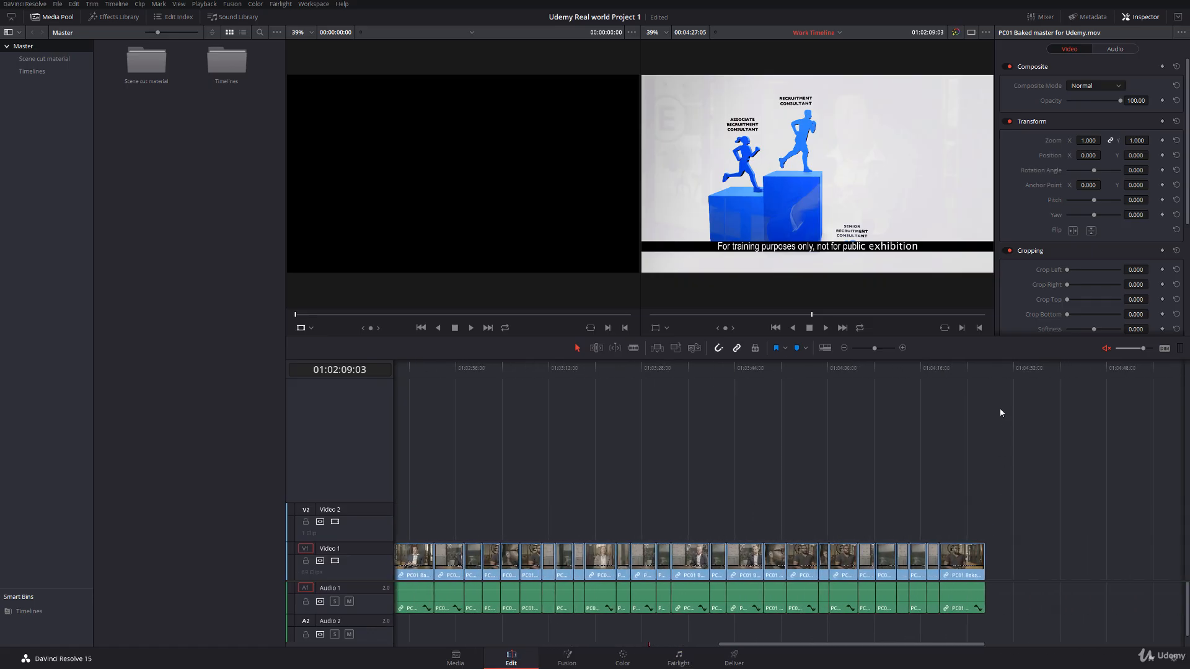
click(1034, 397)
key(ctrl+v)
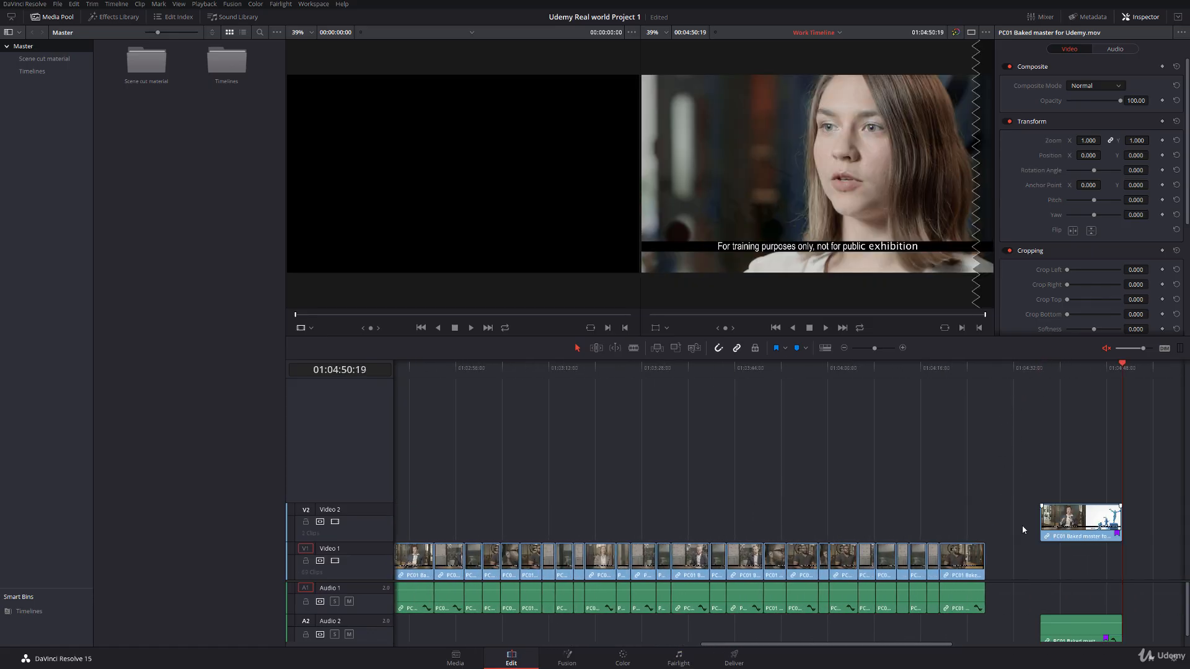
Step: Stack the two runner graphic clips in the original gap, one on Video 1 and its duplicate directly above on Video 2
drag(1079, 526, 503, 528)
drag(754, 648, 647, 647)
drag(826, 528, 536, 544)
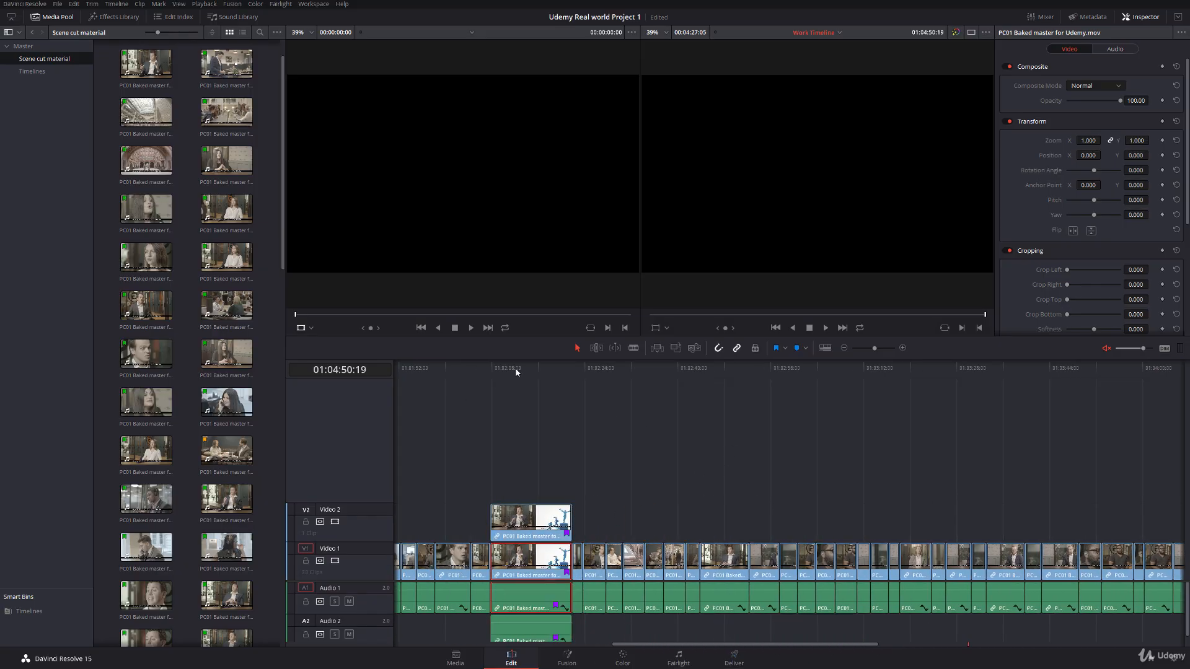
Step: Cut both stacked runner graphic clips at 01:02:21:05, near their end, and return to the selection tool
click(903, 348)
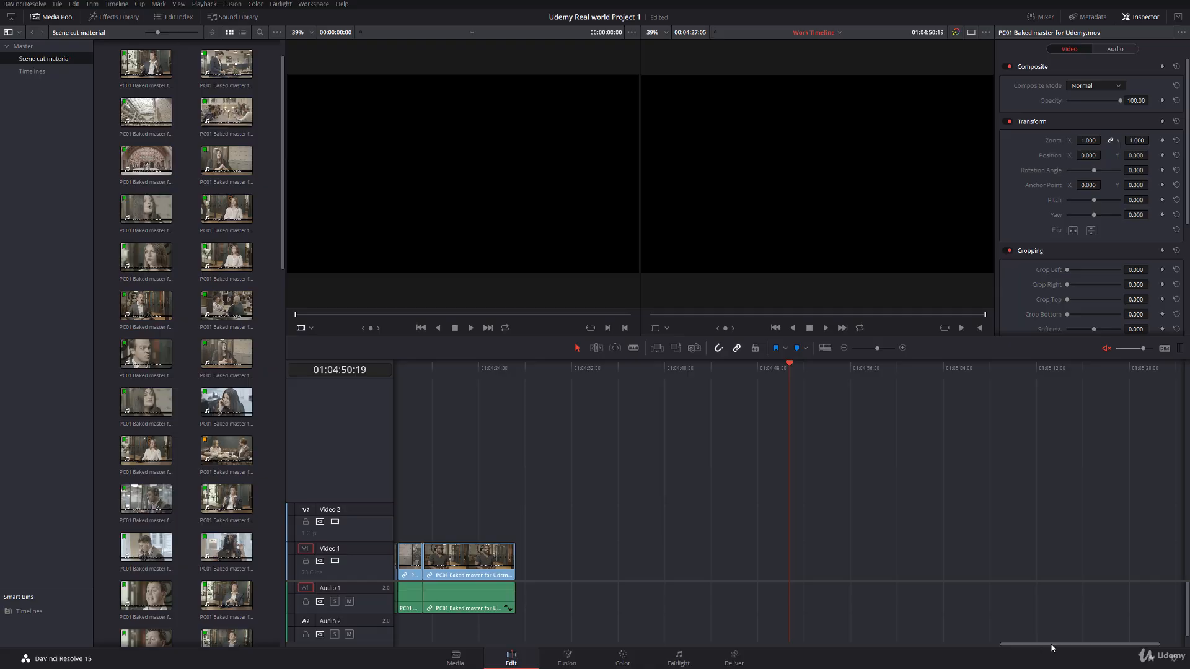
drag(1052, 648, 713, 613)
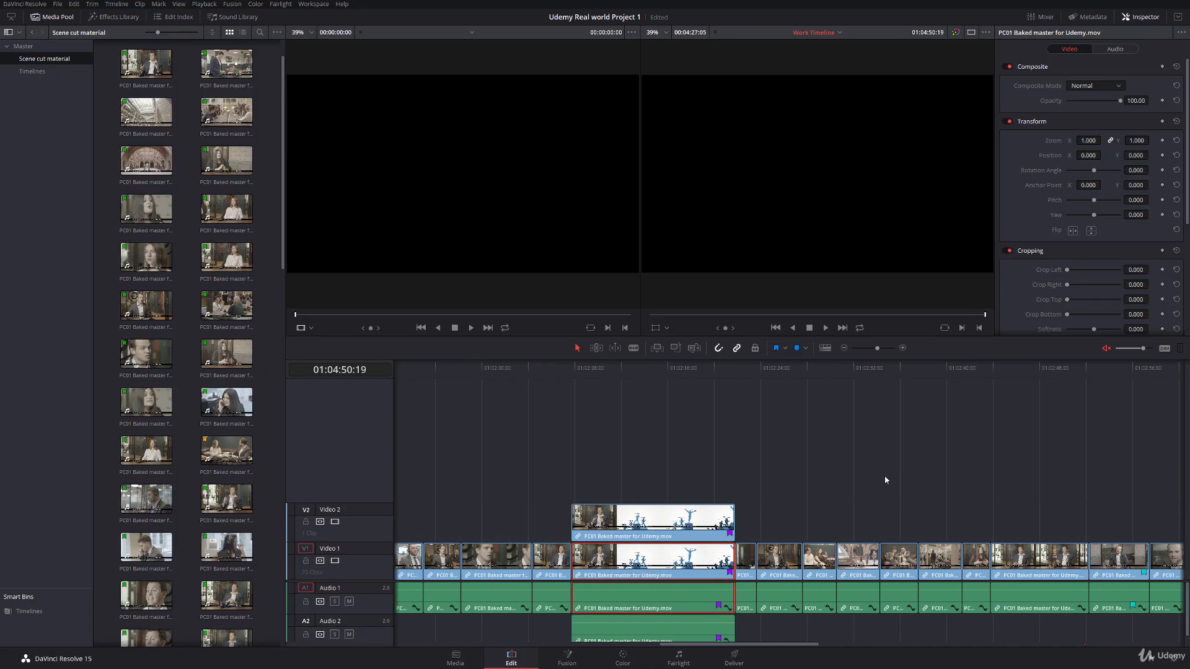
click(903, 348)
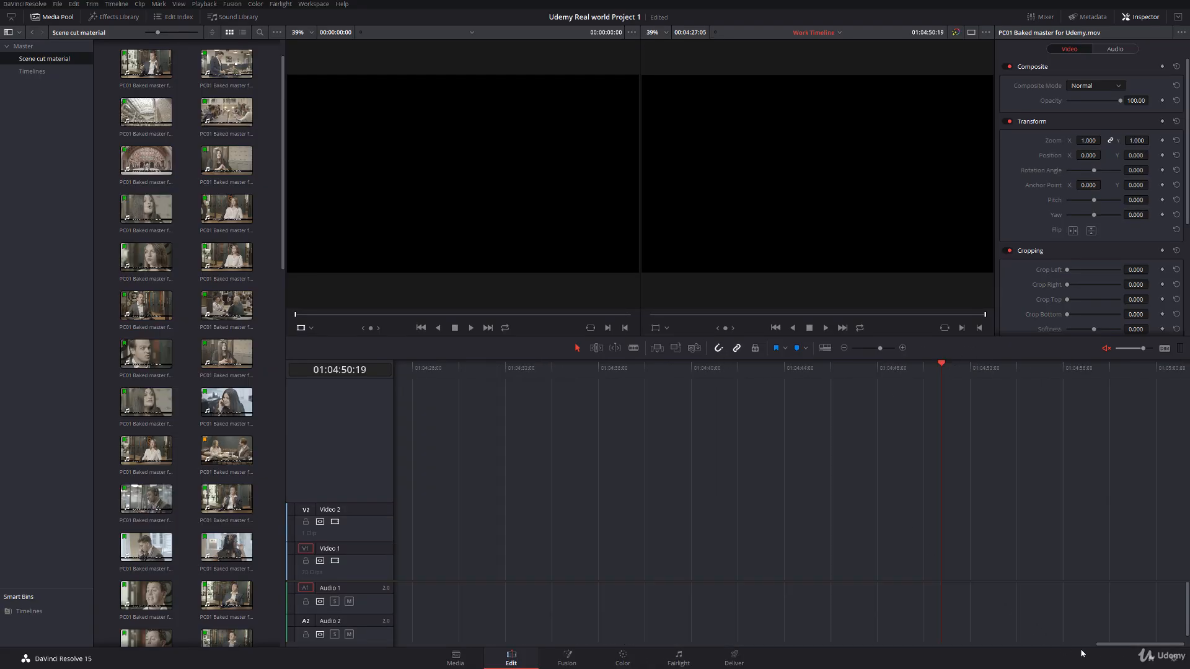
drag(1082, 651, 679, 645)
click(842, 368)
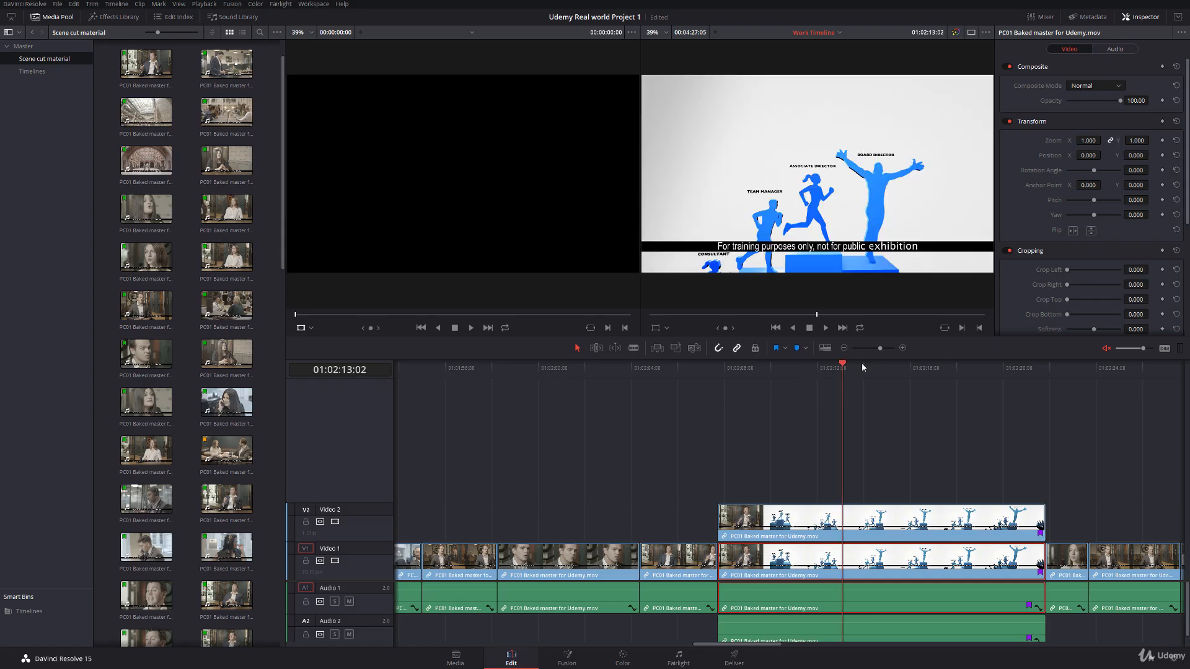
click(903, 349)
drag(760, 643, 768, 646)
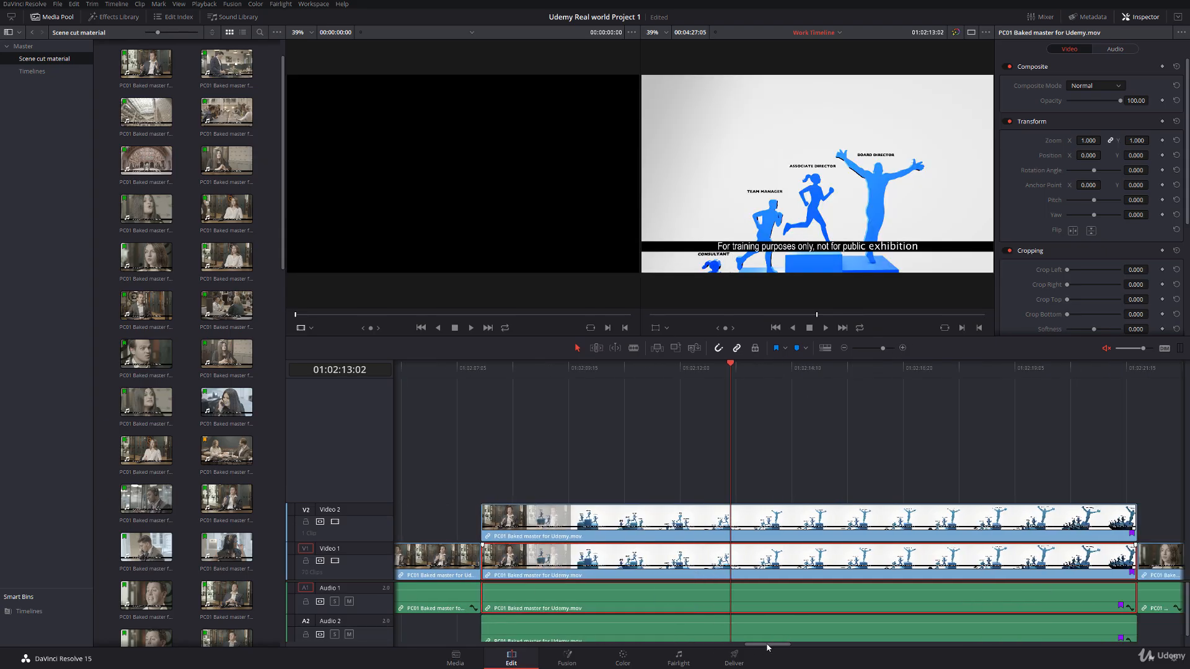
drag(988, 375, 1108, 383)
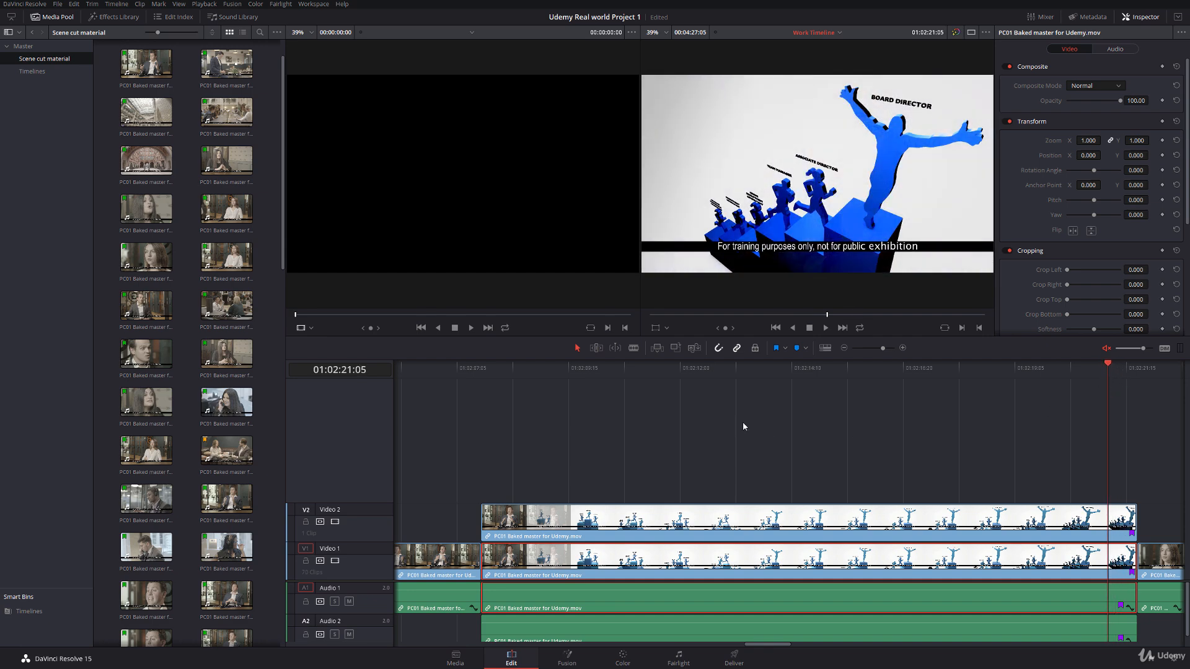
click(633, 347)
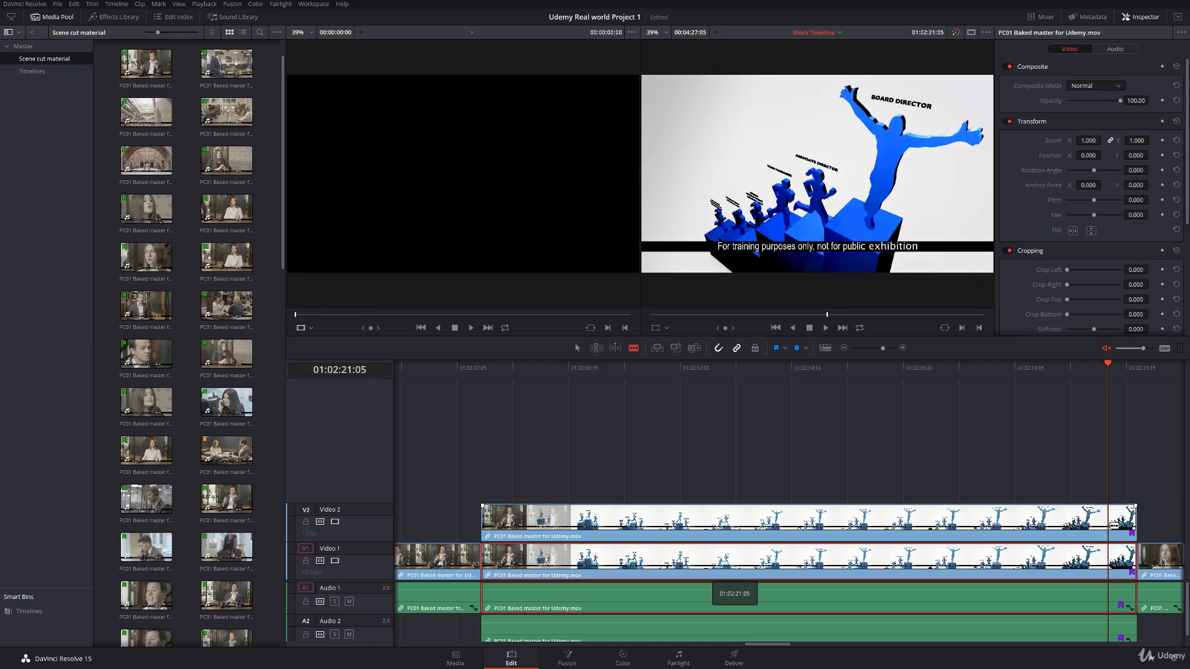
click(1107, 521)
click(1114, 564)
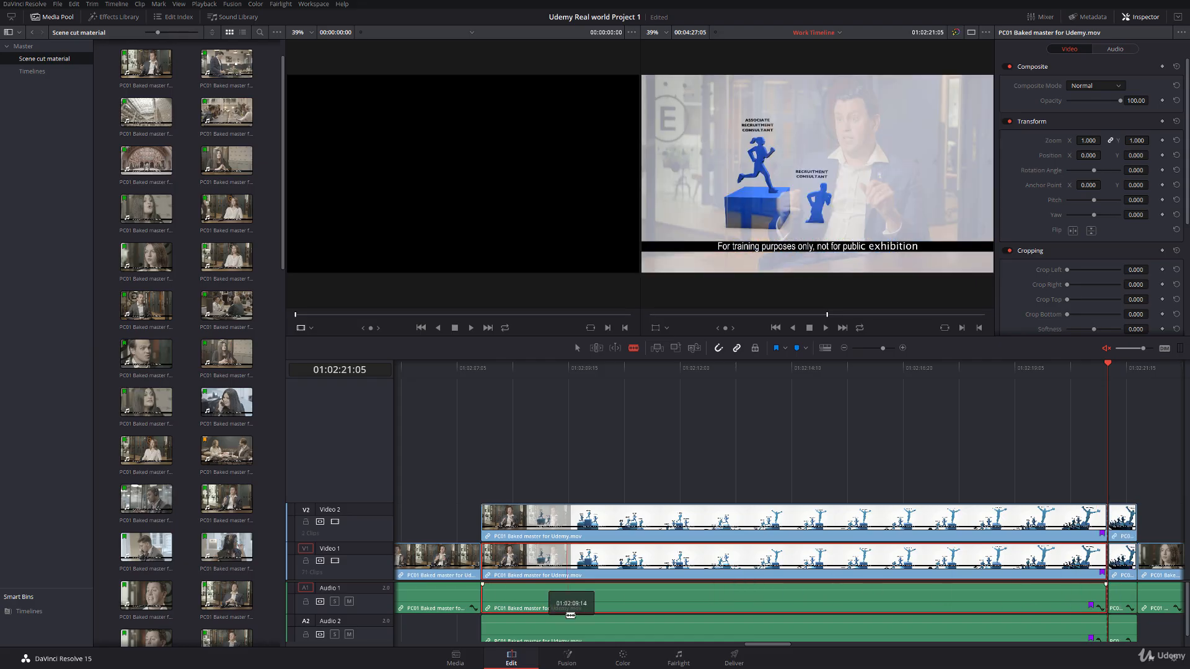
click(577, 348)
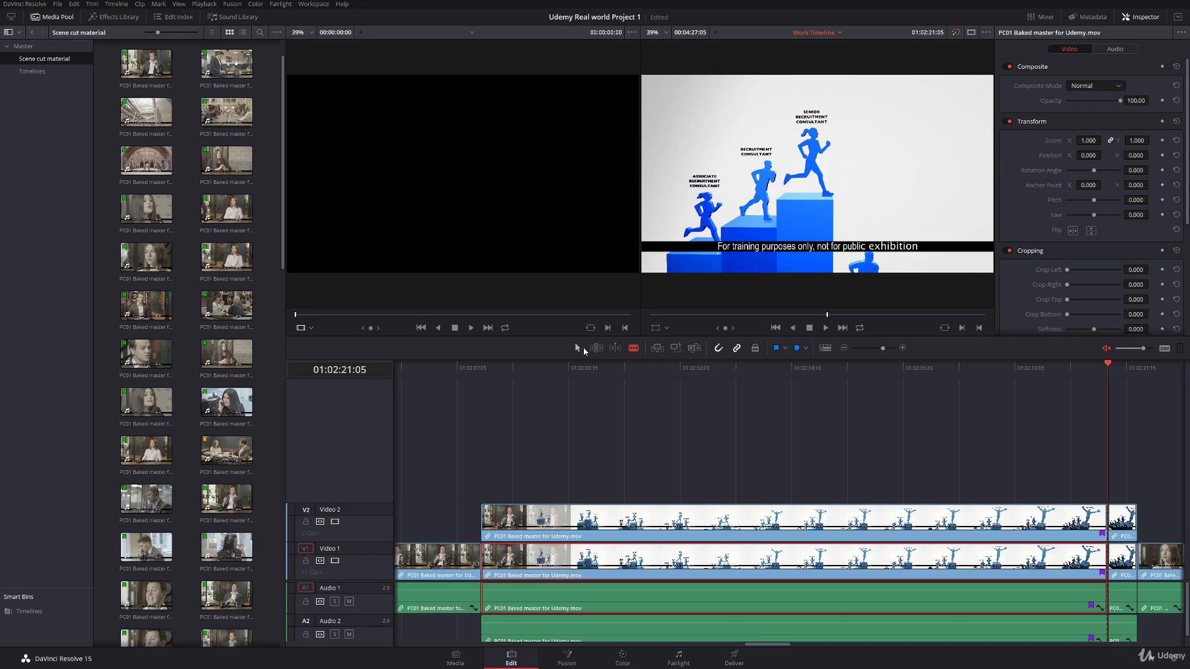
Step: Select the longer Video 2 segment, park the playhead at 01:02:08:03 within the dissolve, and switch to the Color page
click(511, 367)
click(574, 525)
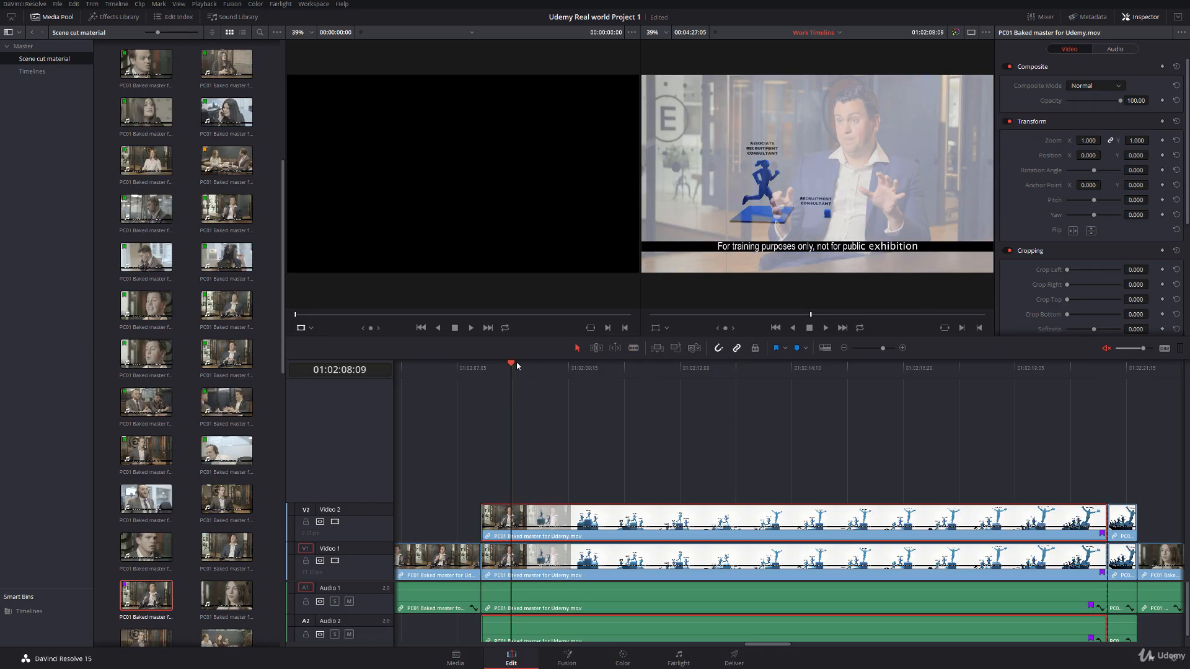
drag(517, 365, 500, 368)
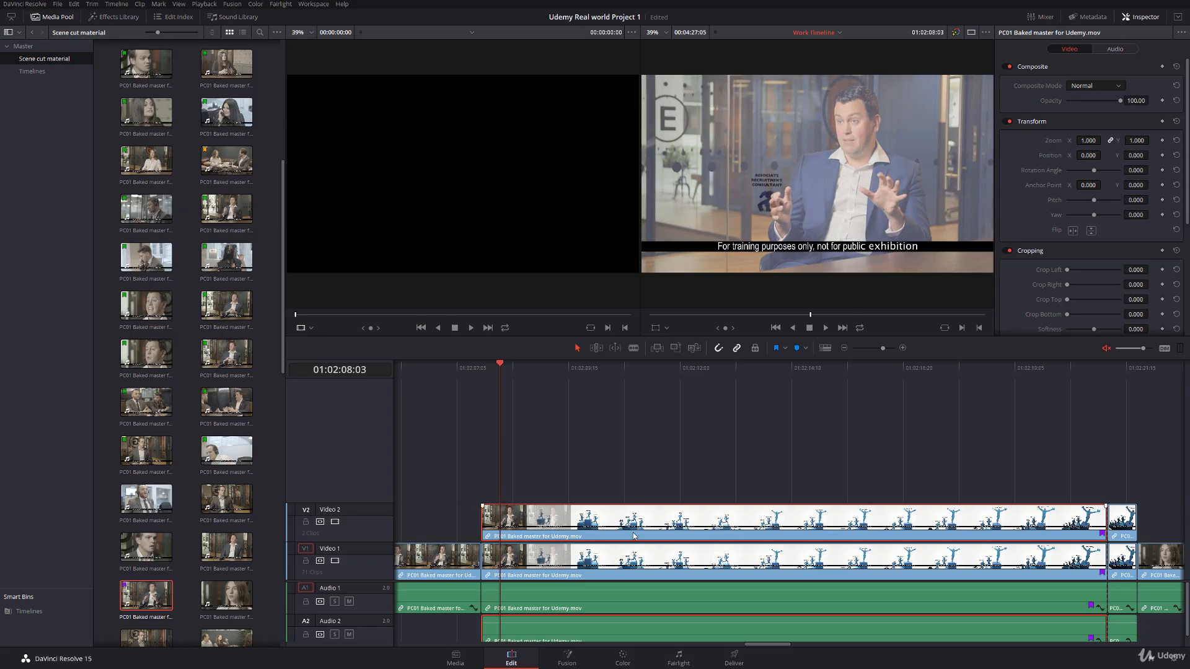
key(shift+6)
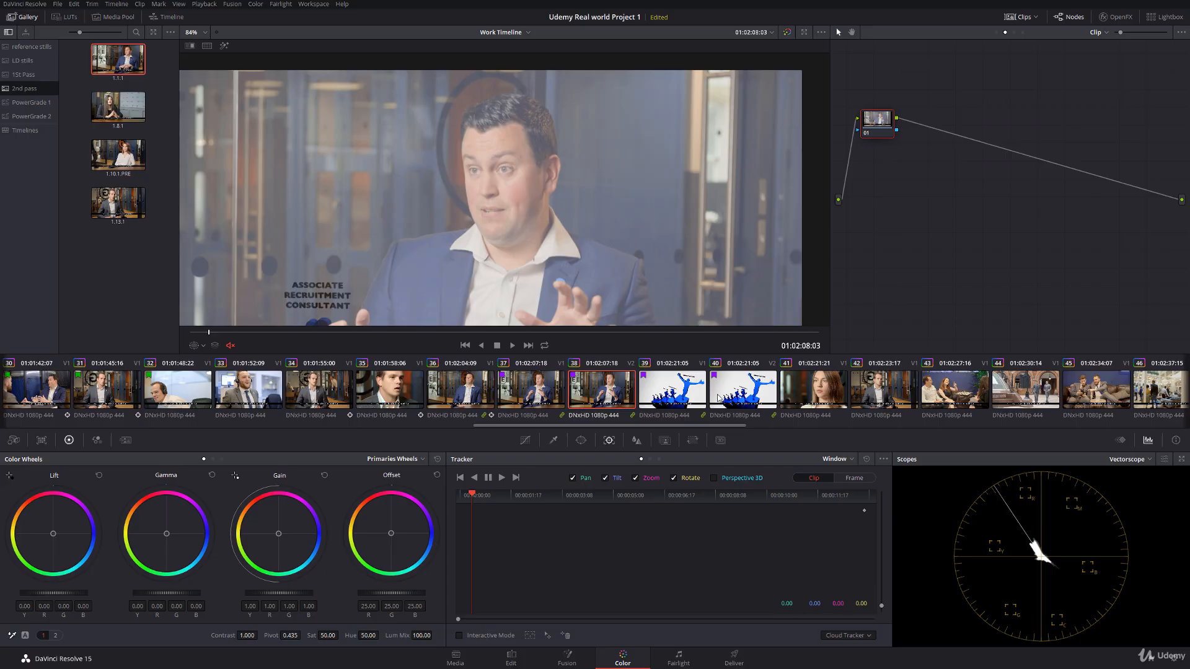
Step: Remove clip 38, the duplicate on Video 2, from its group and check it against clip 37
click(546, 388)
click(590, 392)
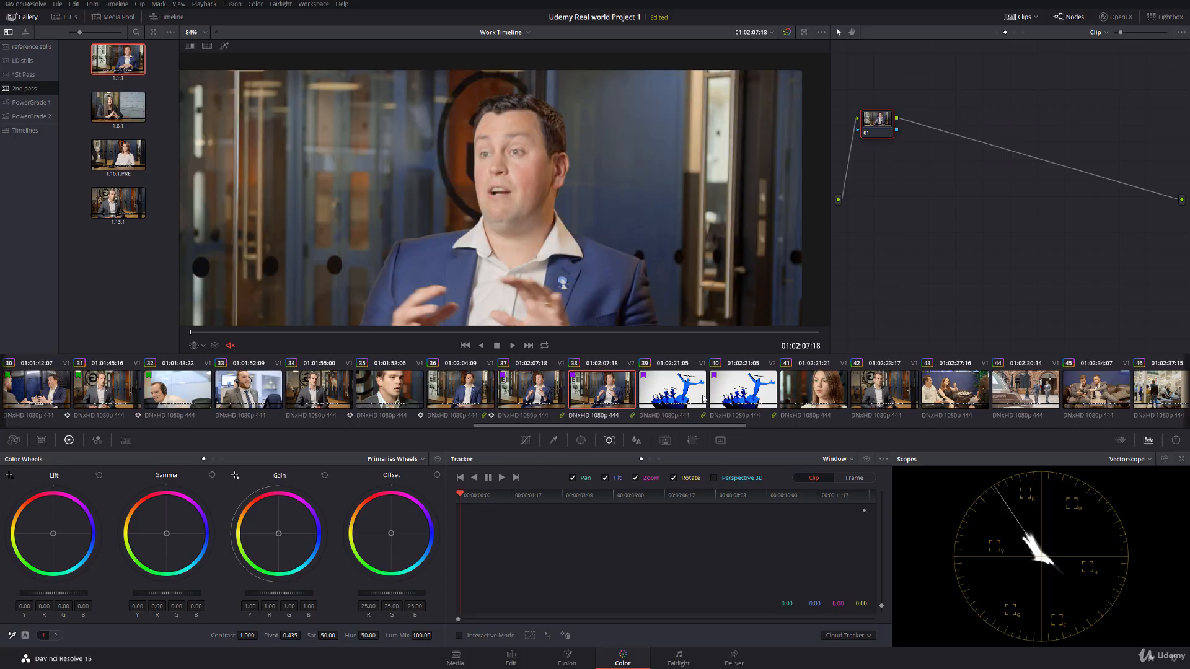
drag(277, 332, 188, 341)
right_click(611, 396)
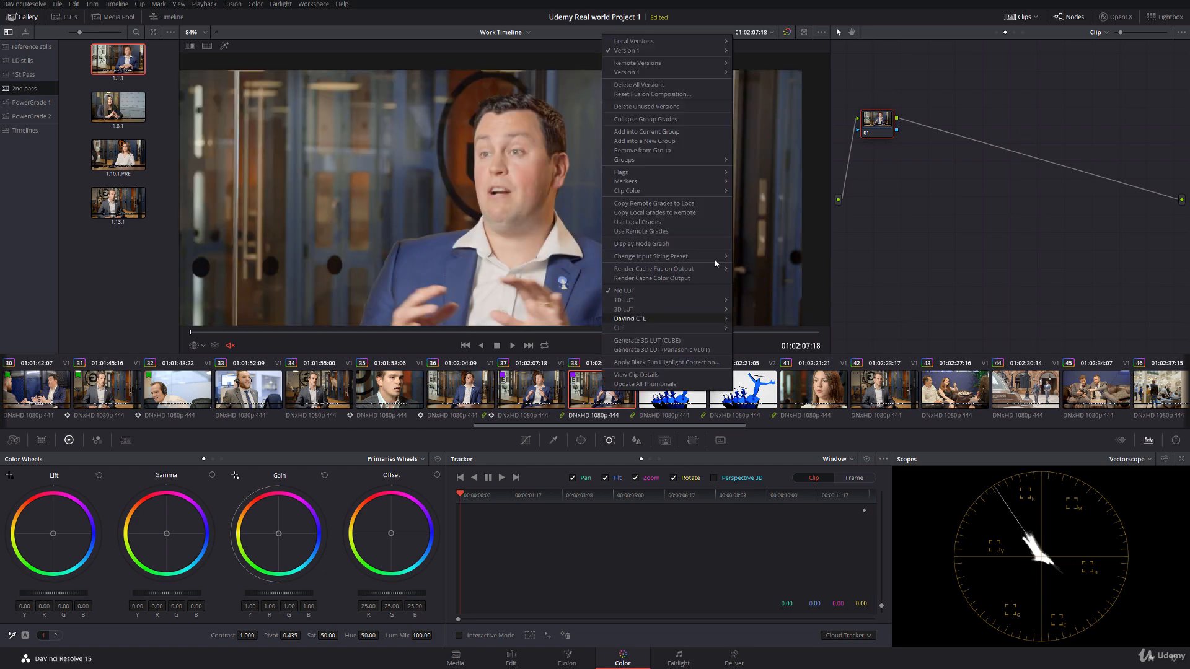
click(670, 152)
click(519, 390)
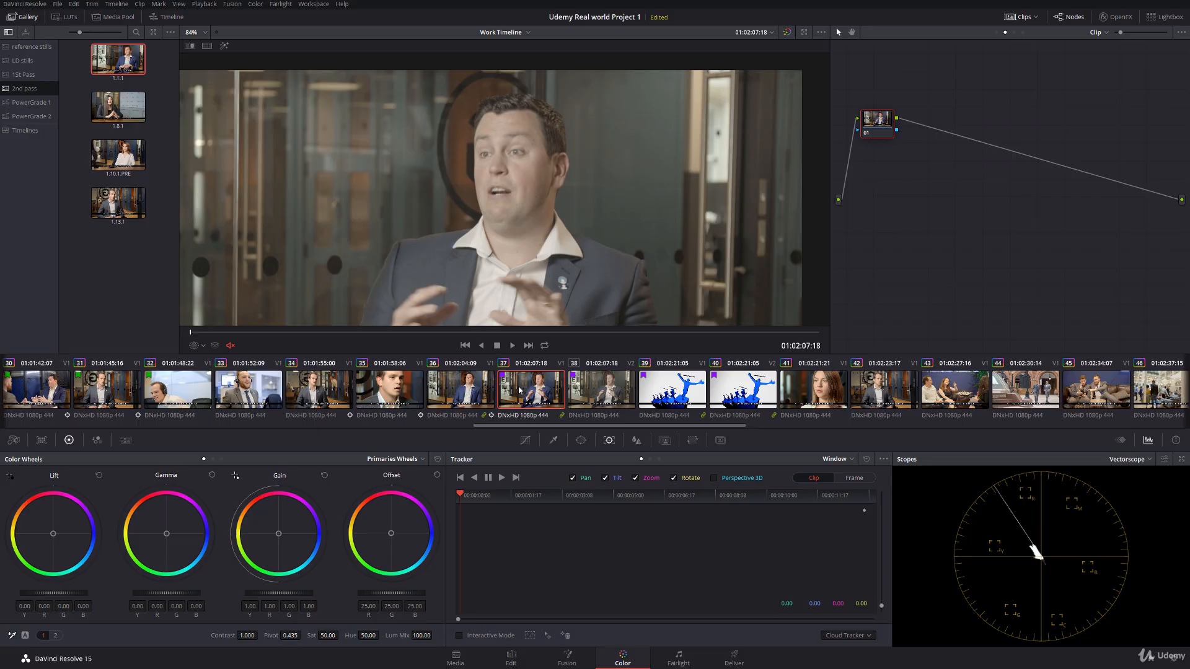
click(595, 388)
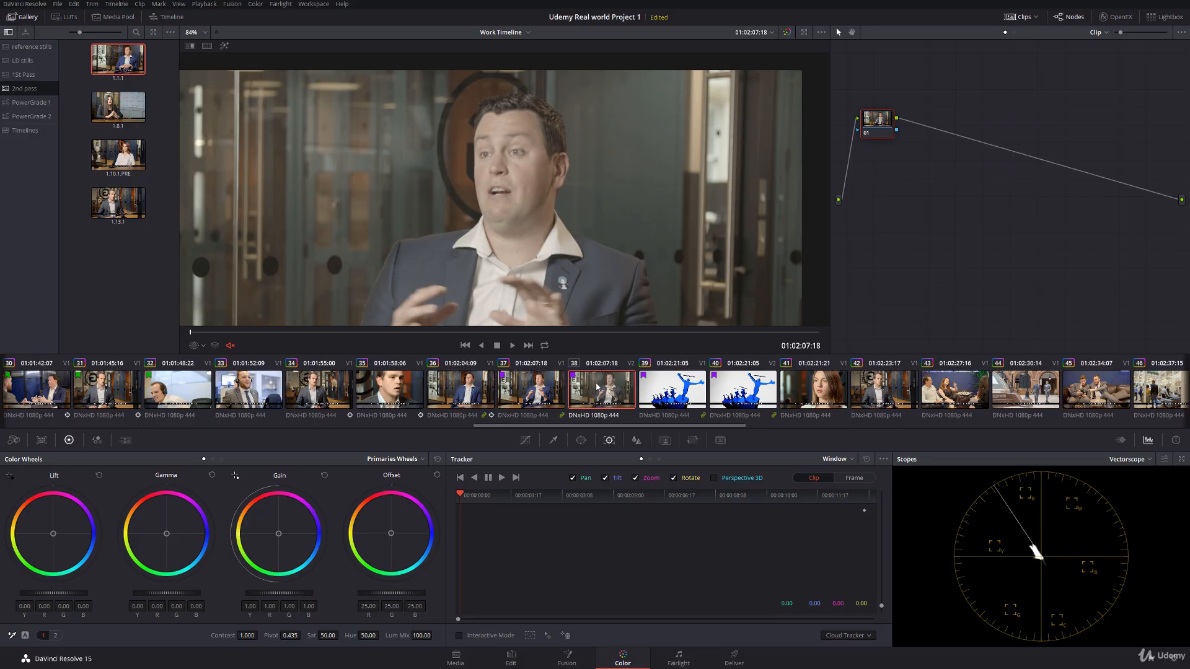
Step: Remove clip 40, the short Video 2 segment, from its group and scrub through its dissolve
click(512, 658)
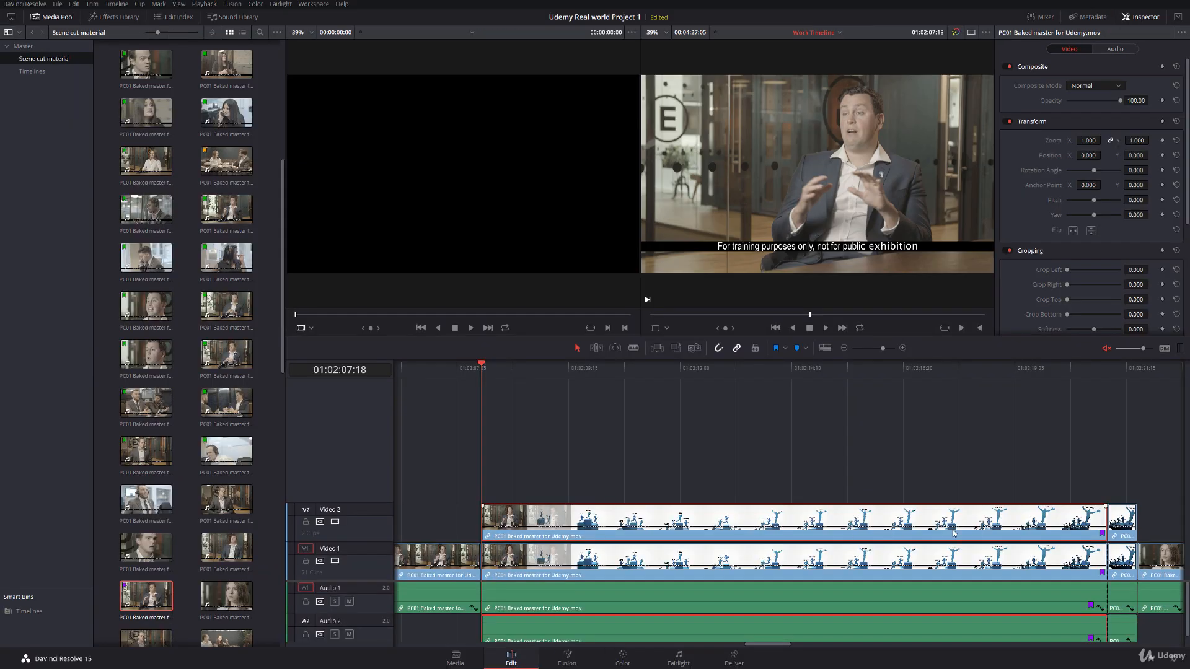
click(1121, 520)
right_click(1121, 520)
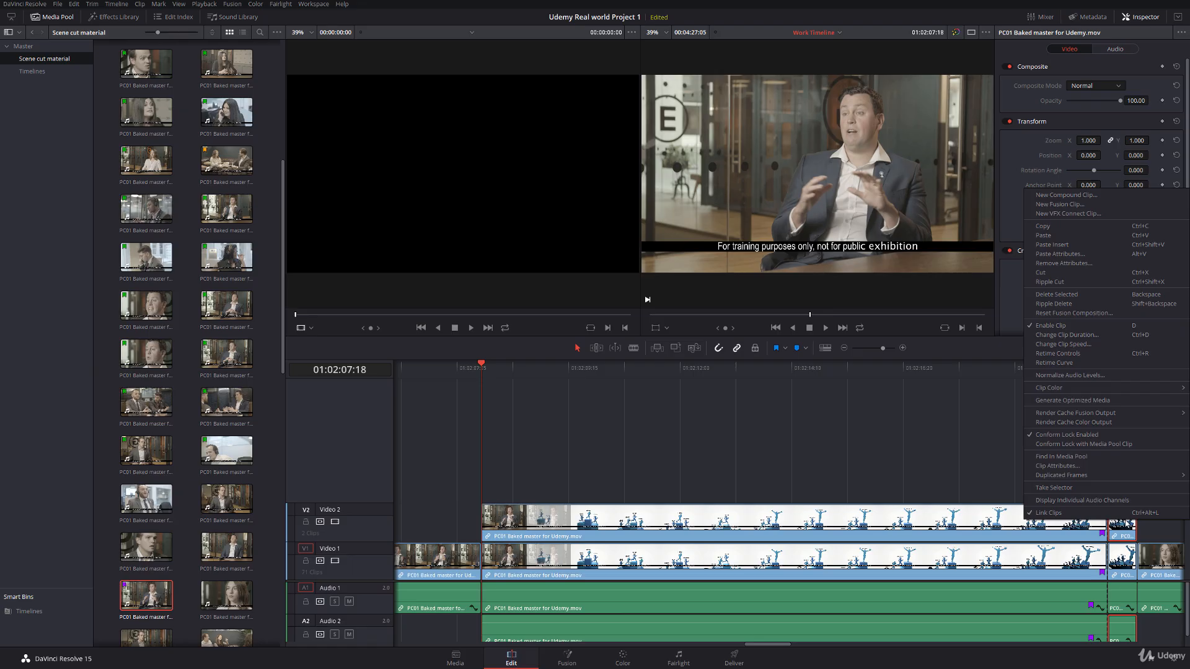
click(635, 655)
click(742, 381)
right_click(742, 380)
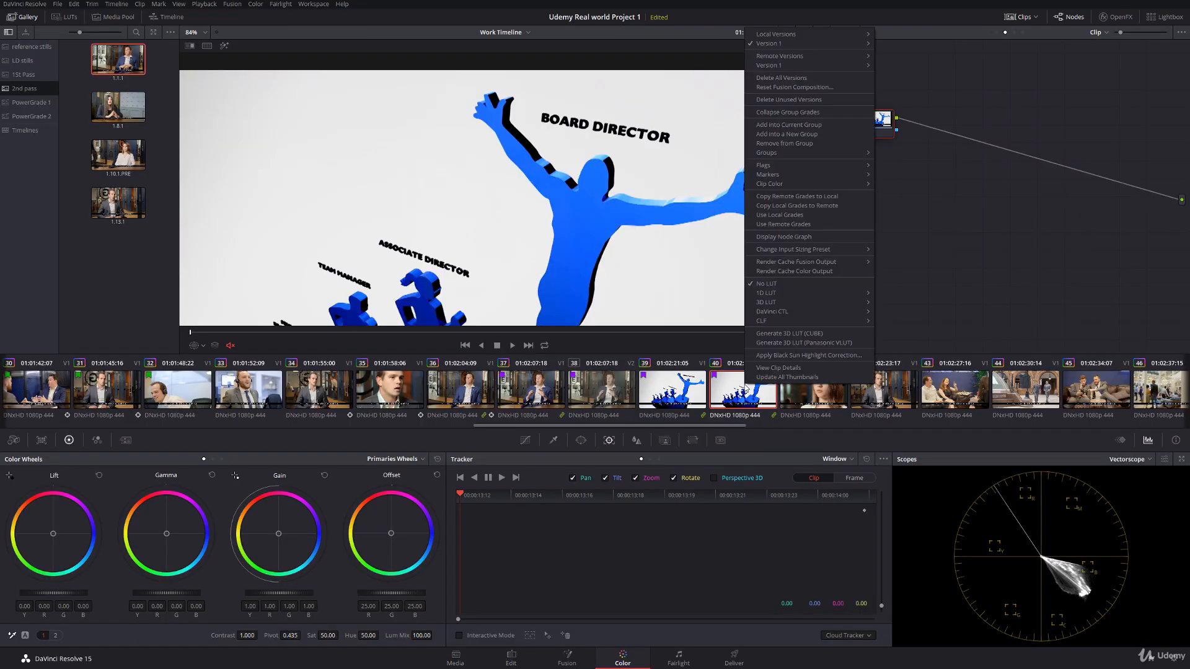
click(812, 144)
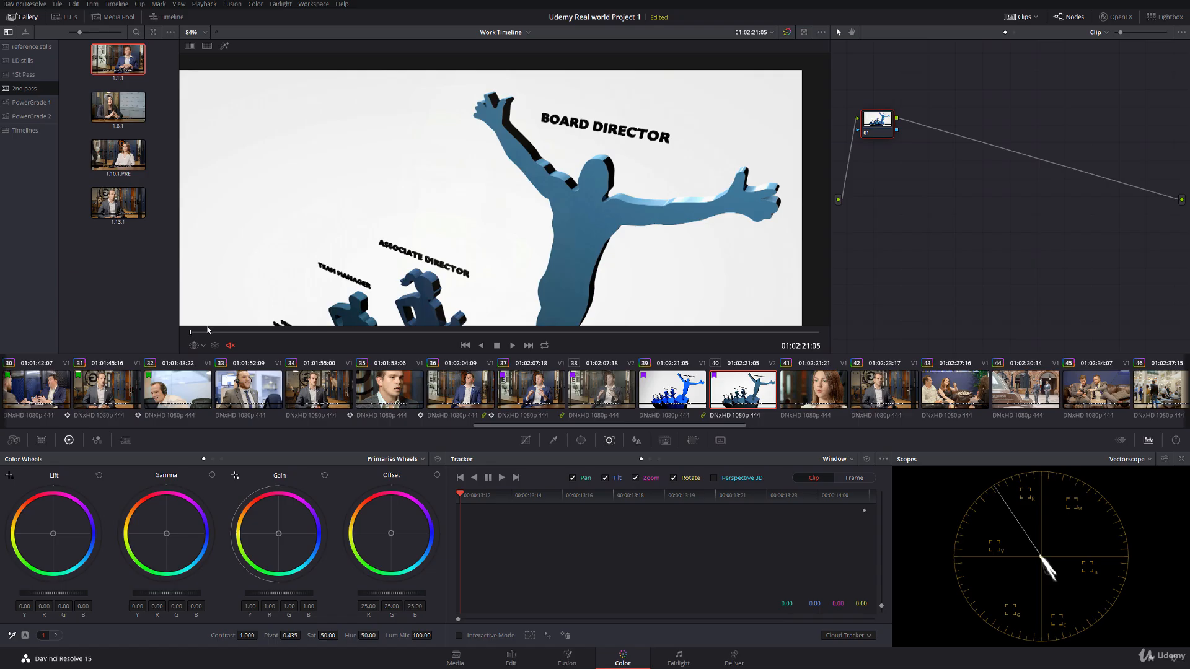
drag(211, 333, 821, 335)
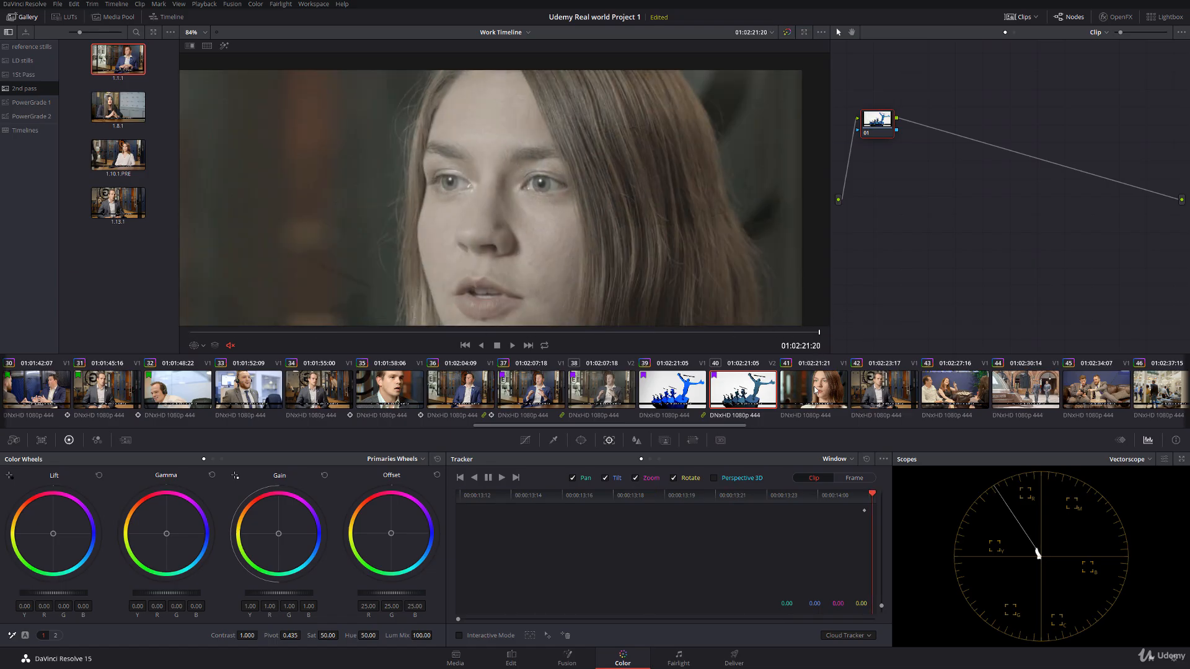
Step: Assign clip 40 to the Woman in white shirt CU group and scrub through the dissolve to check it
click(804, 400)
click(755, 389)
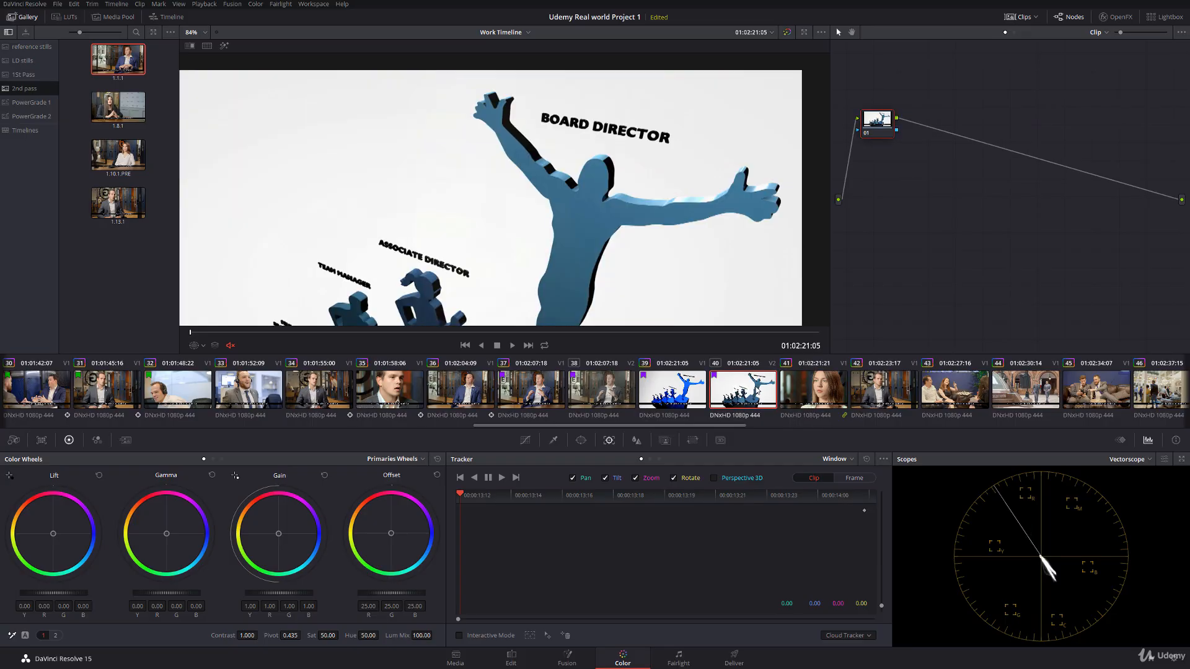
right_click(816, 397)
mouse_move(865, 163)
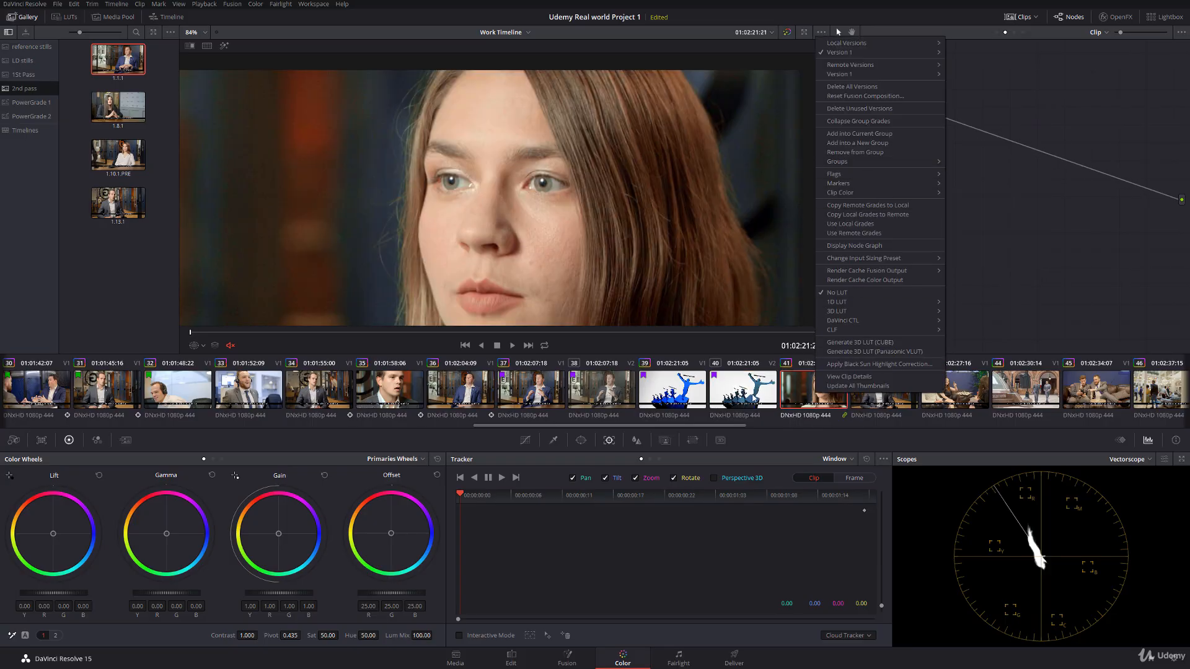
click(751, 392)
right_click(752, 393)
mouse_move(812, 164)
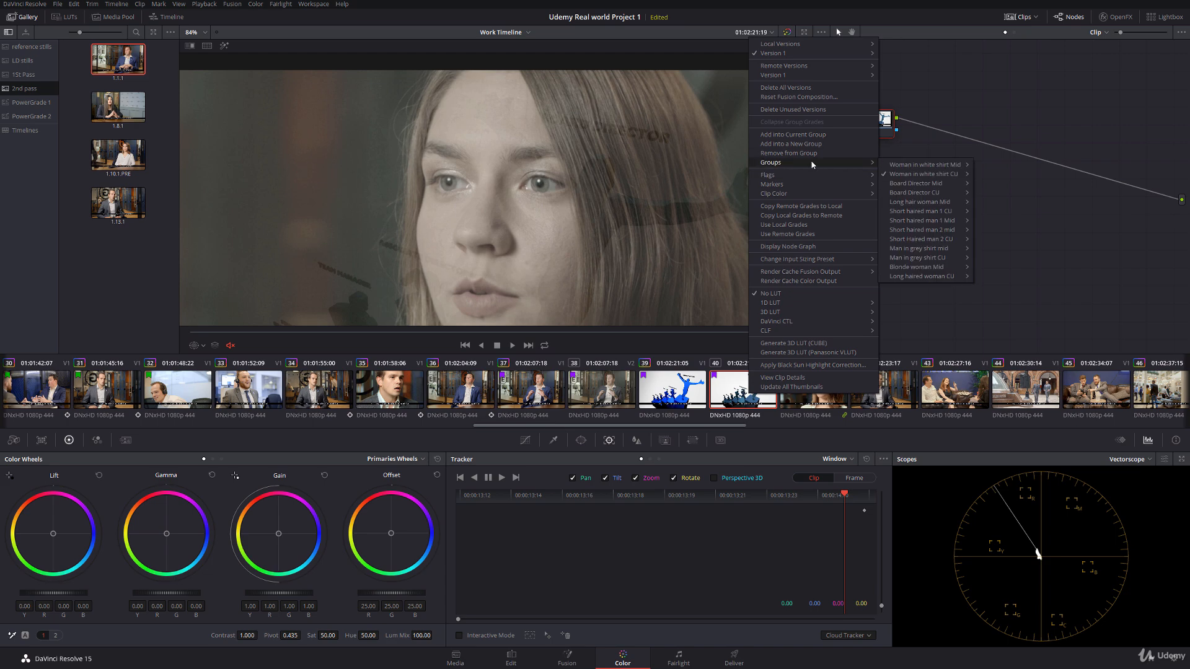
mouse_move(935, 175)
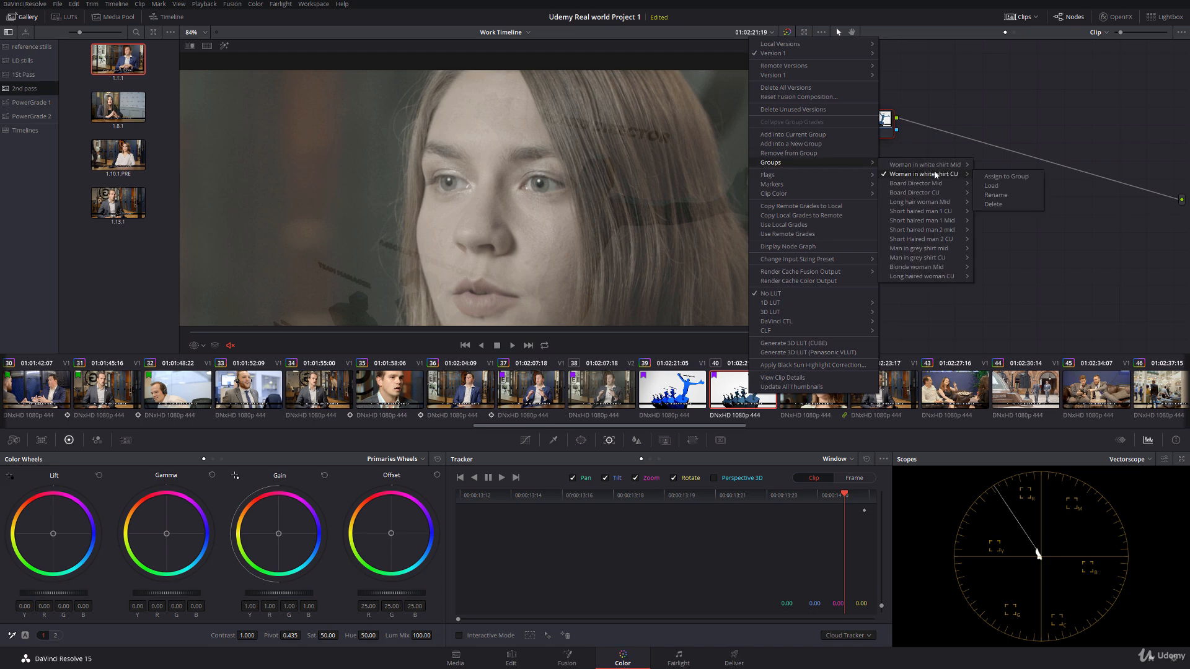
click(992, 177)
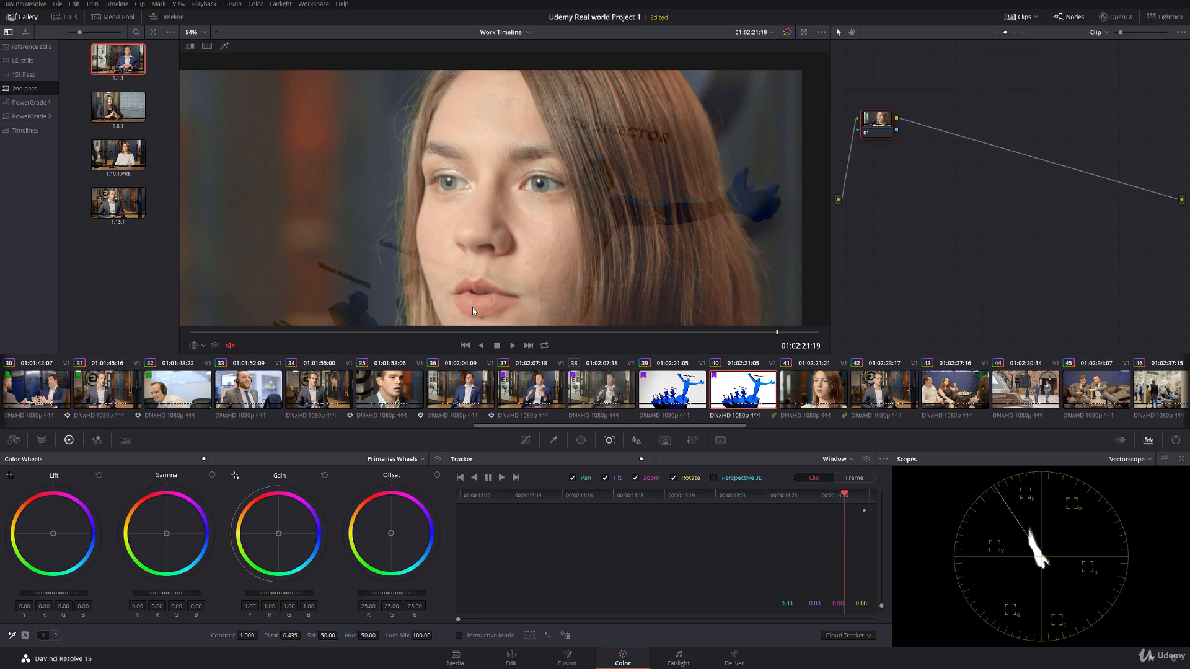
drag(474, 339, 777, 323)
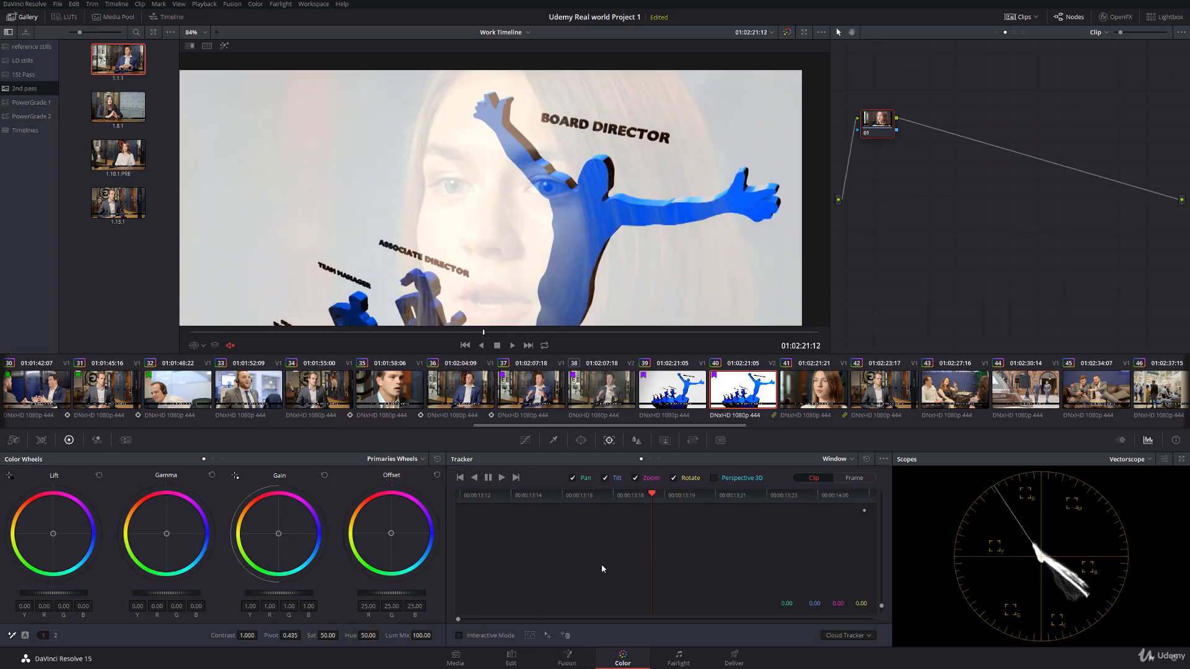
Step: Keyframe the longer Video 2 segment's opacity from 0 at 01:02:07:18 to 100 at 01:02:09:13
click(511, 658)
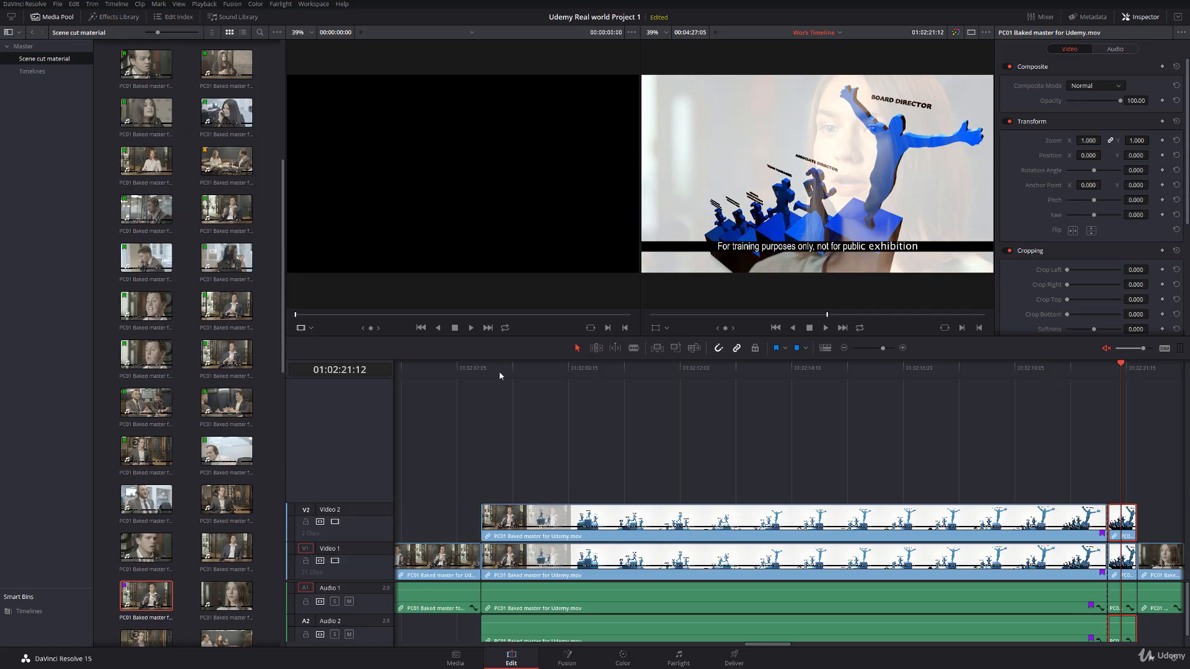
click(482, 370)
click(560, 532)
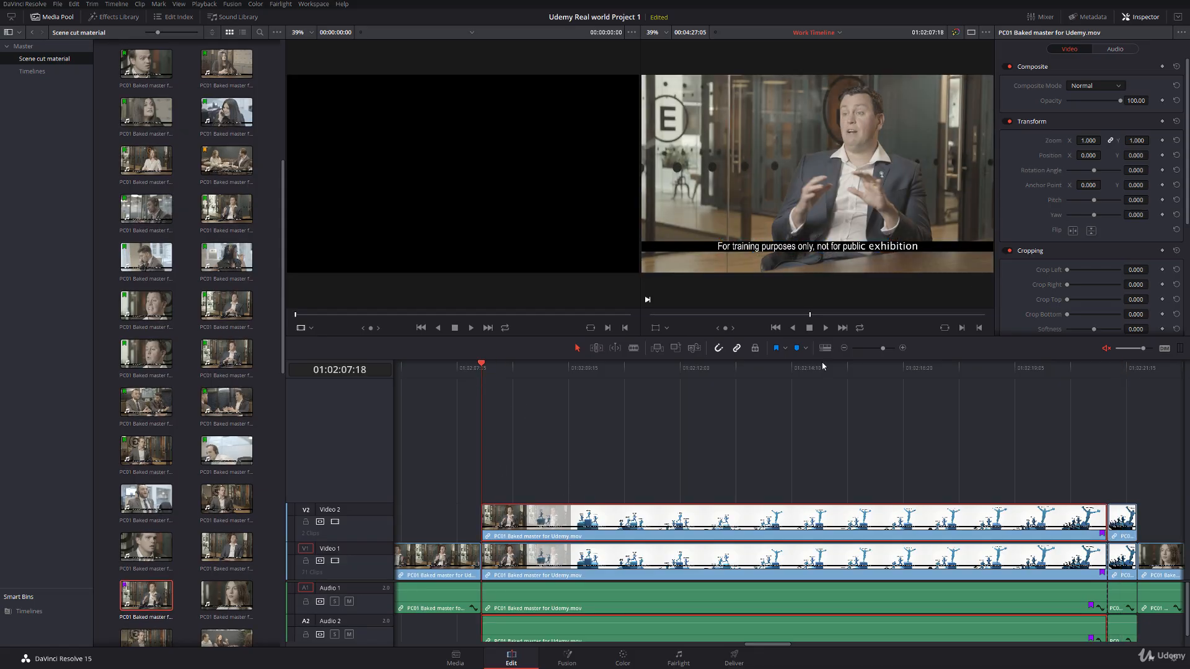
drag(1120, 103, 1035, 103)
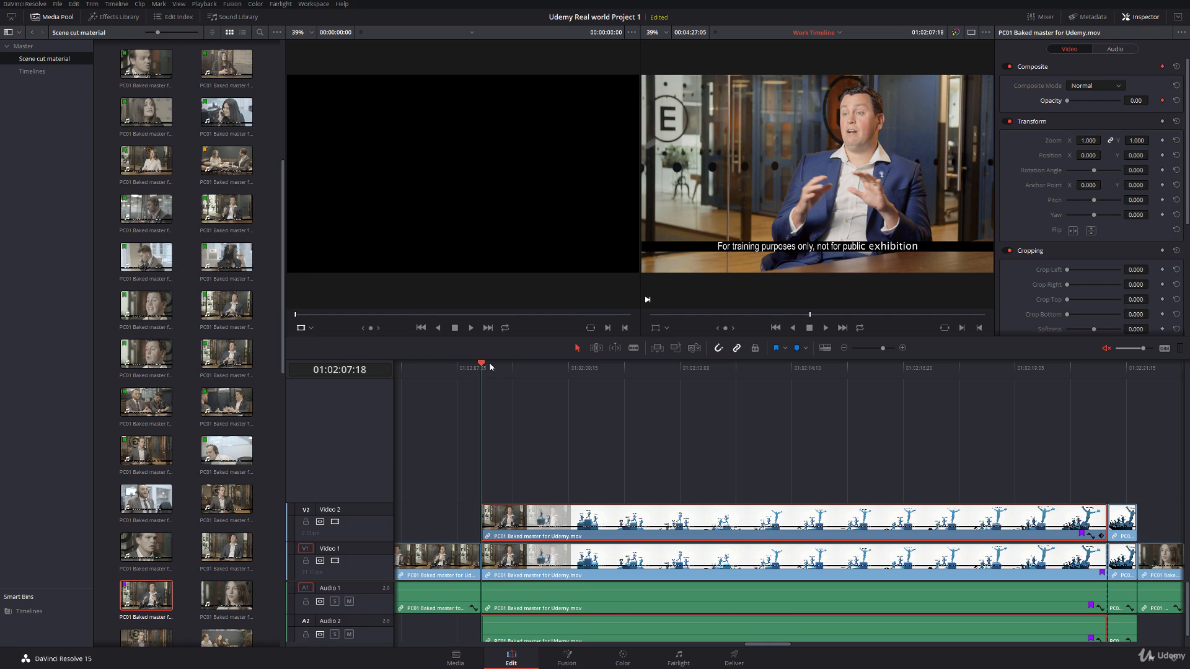
drag(489, 367, 565, 388)
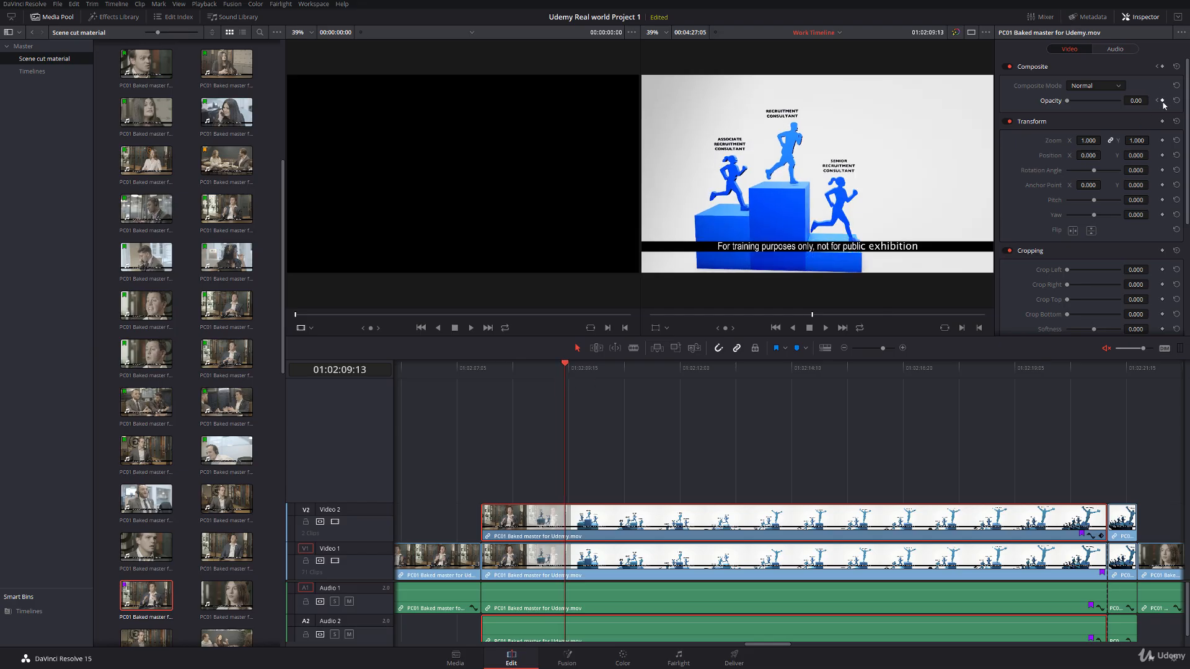
drag(1070, 100, 1168, 112)
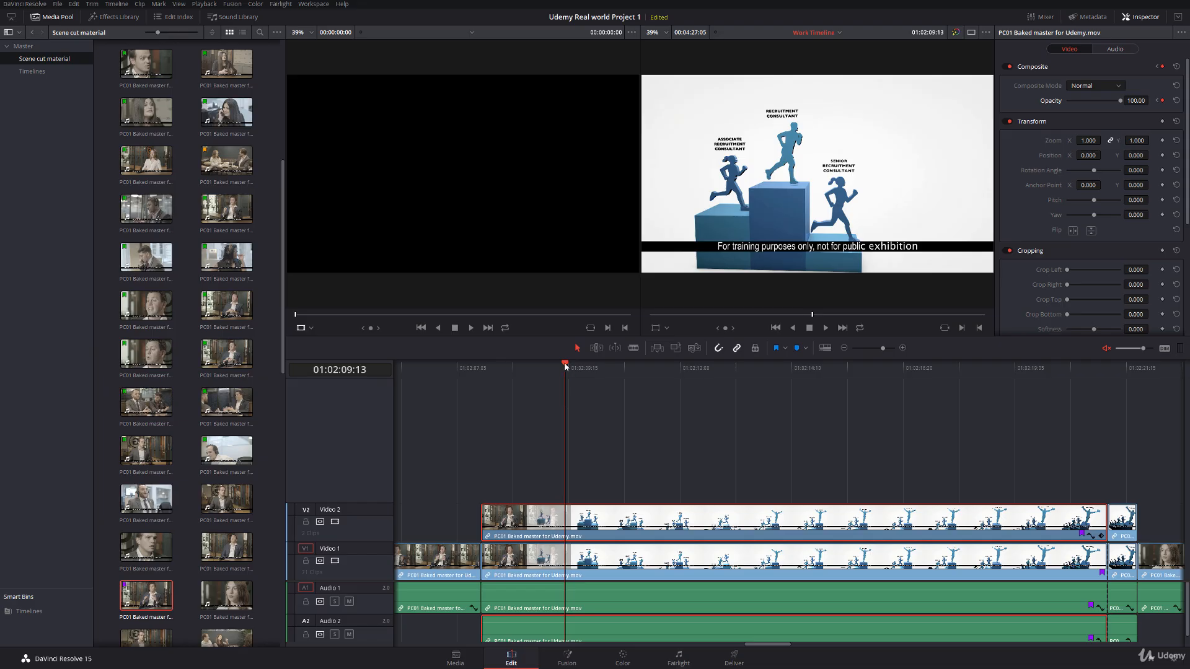
drag(565, 367, 486, 367)
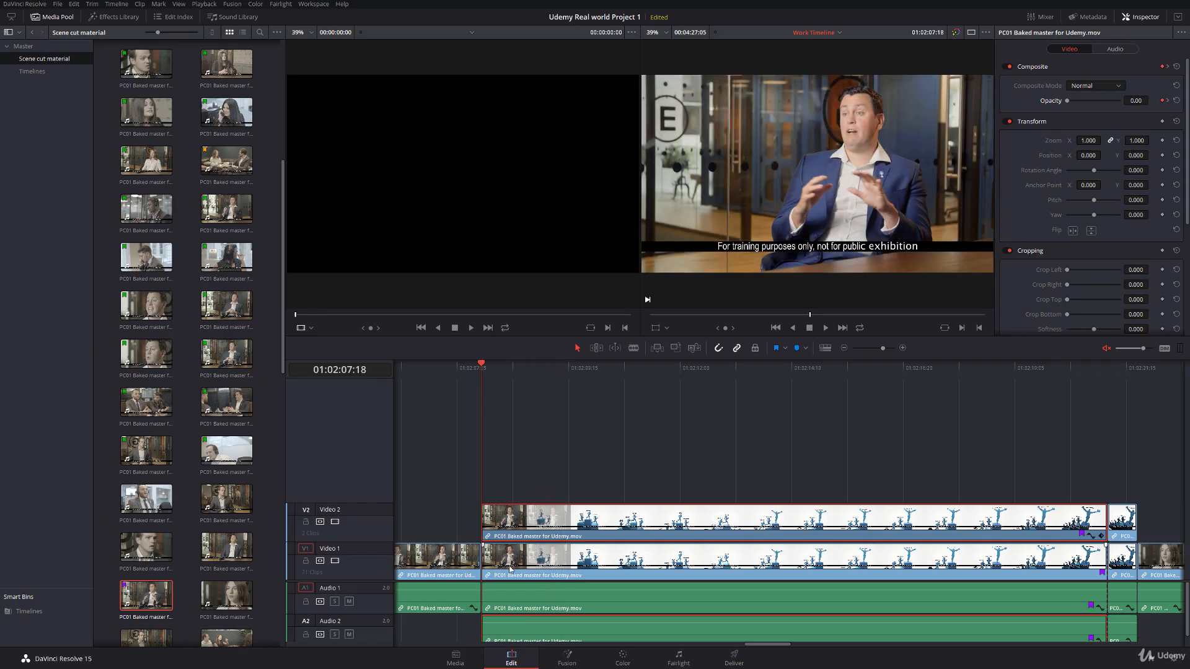
Step: Park the playhead at 01:02:21:13 in the closing dissolve and take clip 40 out of its group on the Color page
drag(485, 367, 1124, 411)
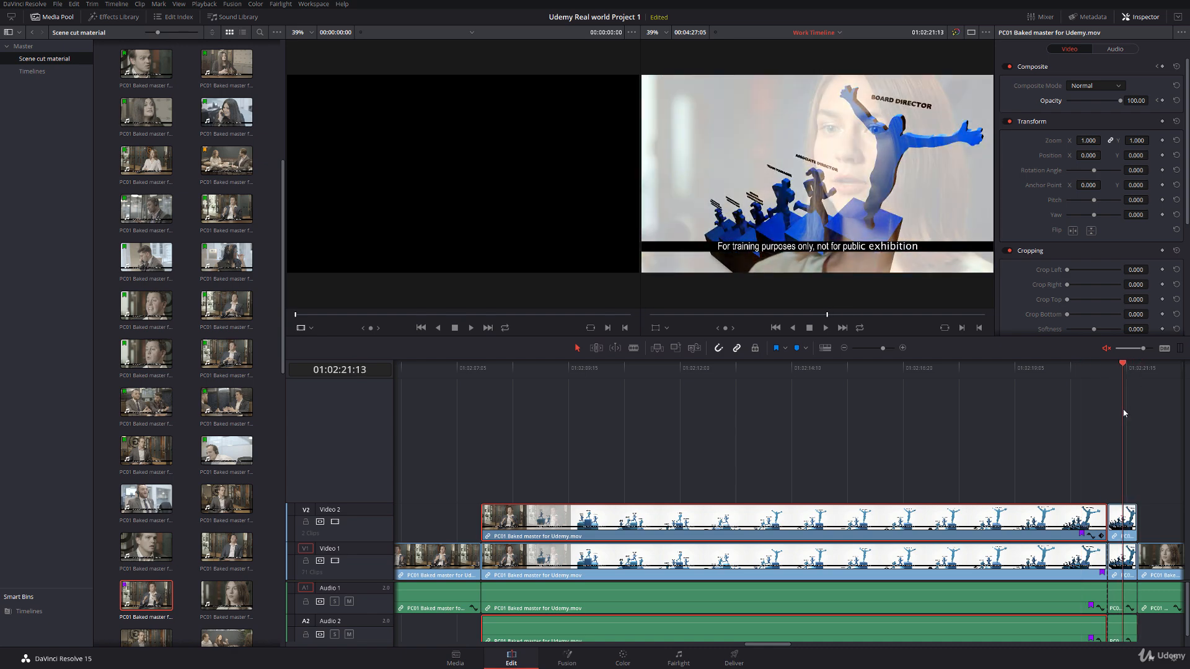
click(1123, 566)
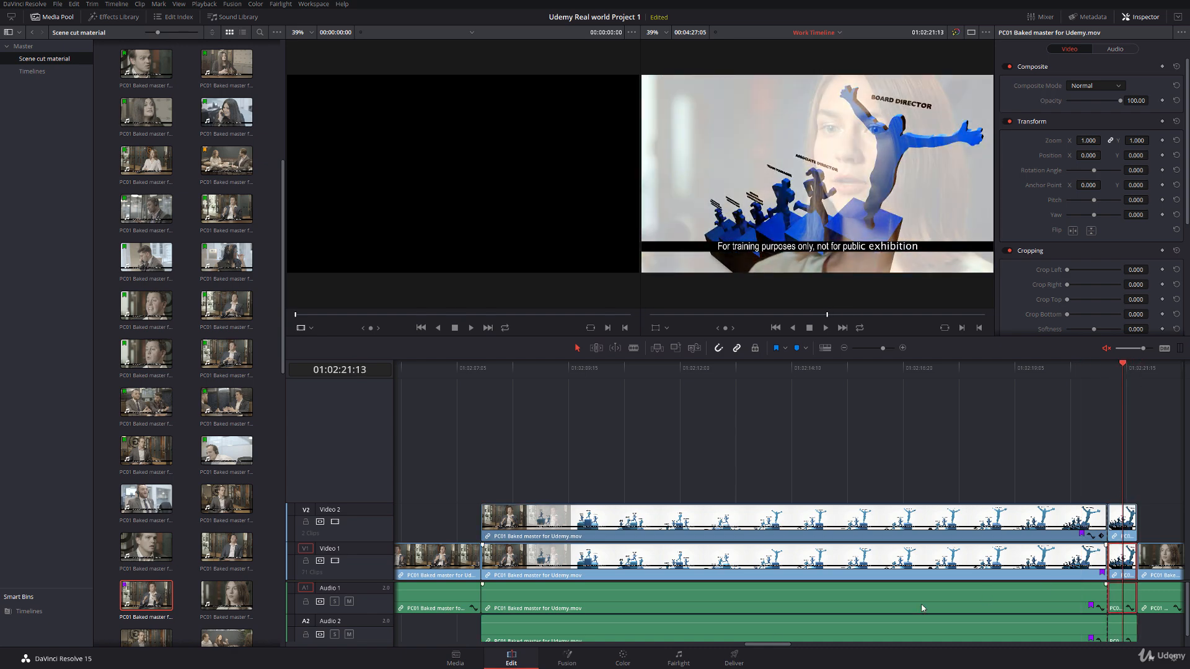
click(623, 659)
right_click(593, 390)
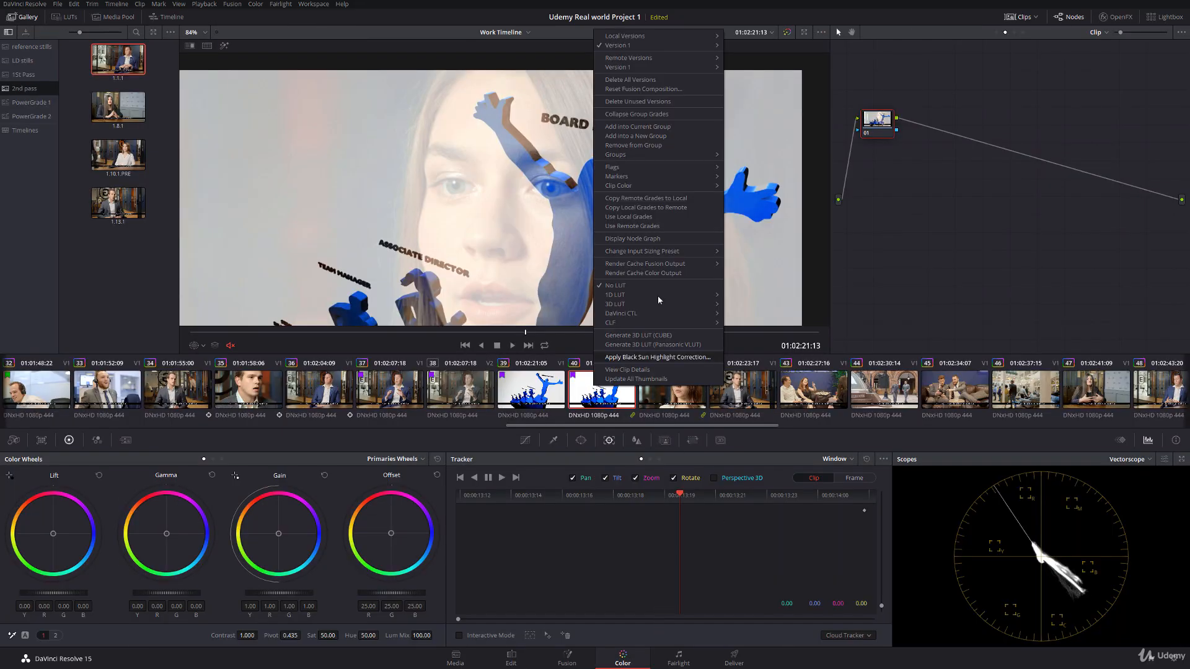
click(651, 147)
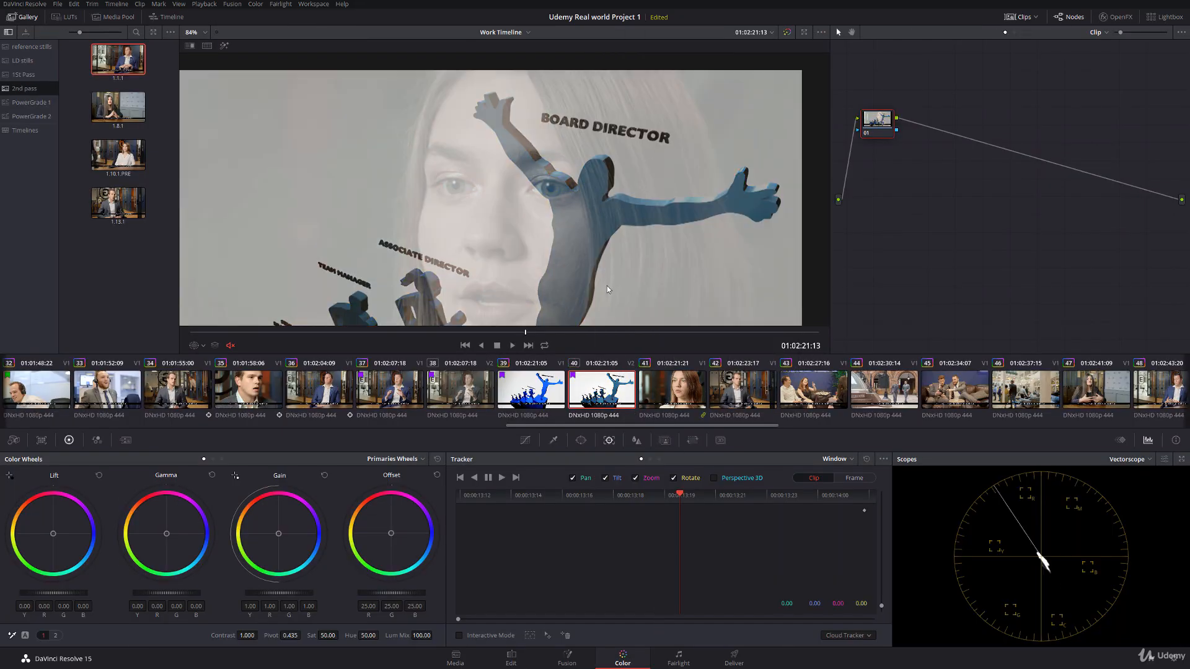
drag(526, 332, 578, 340)
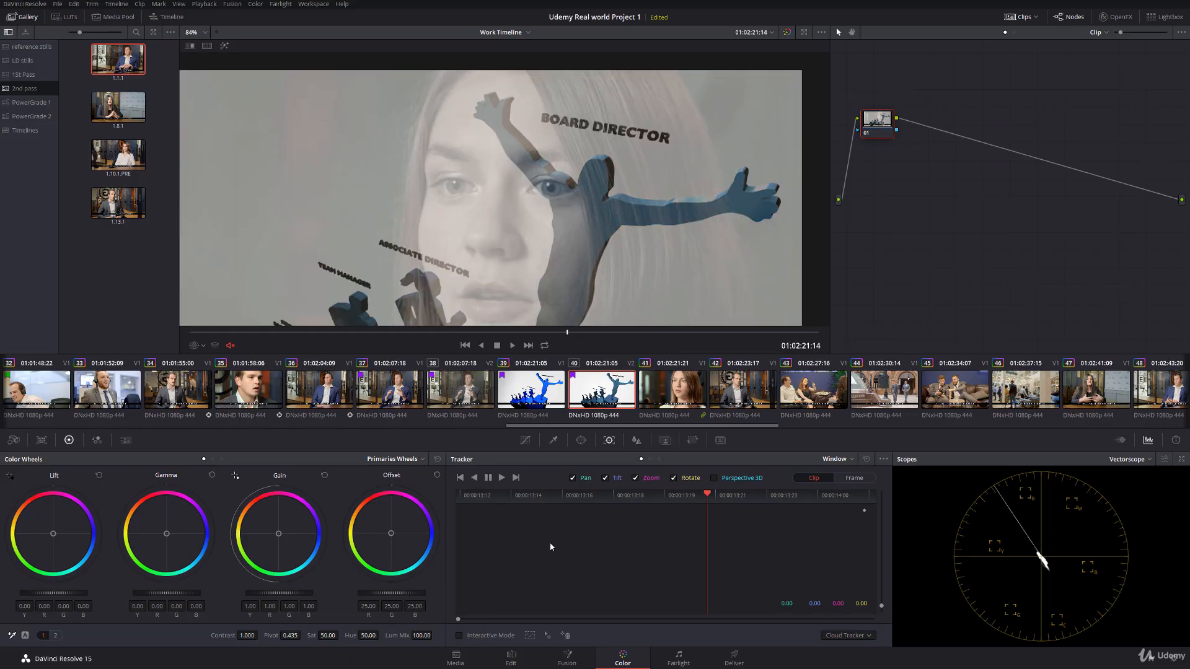
Step: Test which stacked segment affects the picture by tinting clip 39 and clip 40 with Gain, resetting each
click(512, 659)
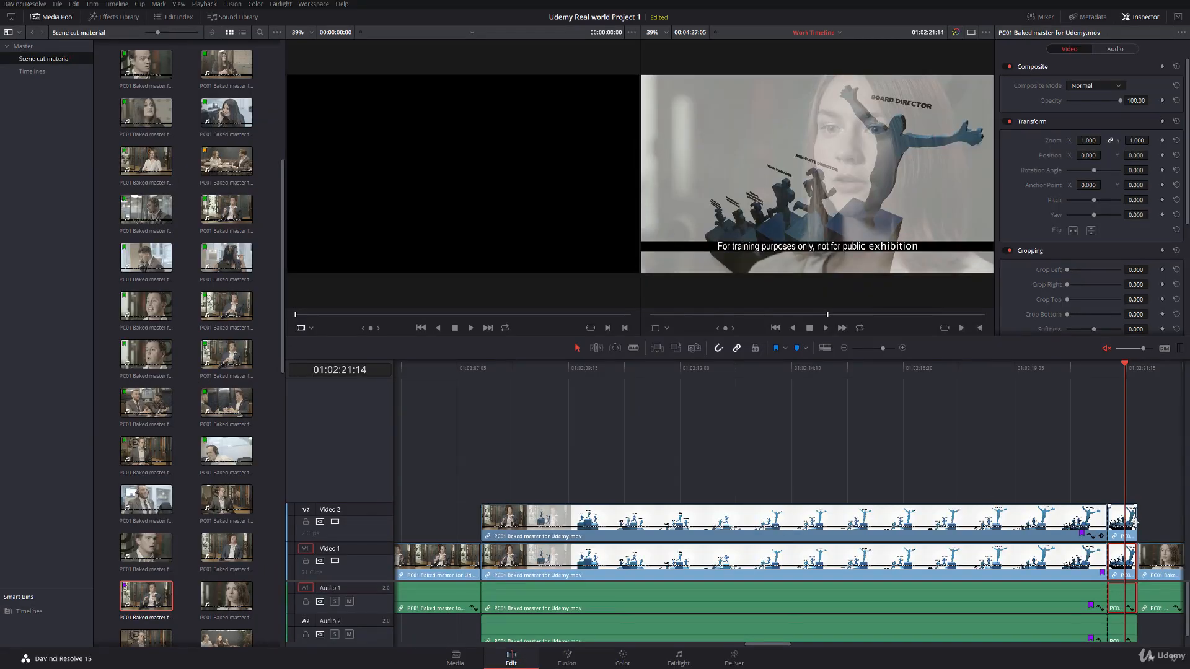
click(622, 658)
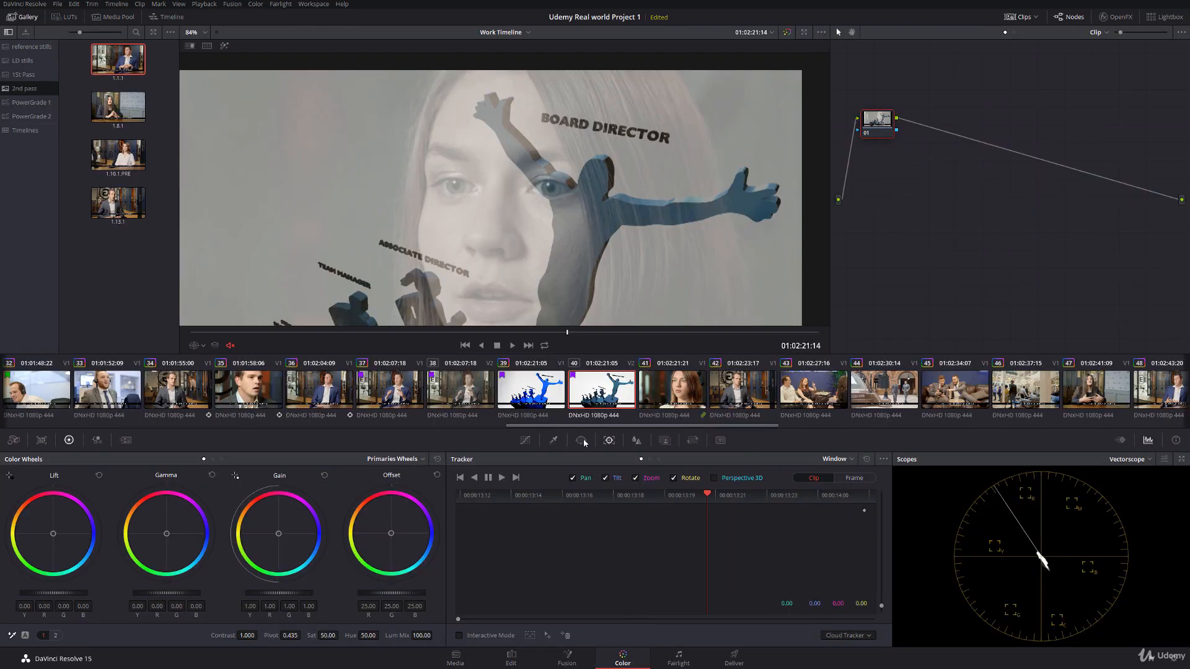
click(528, 383)
drag(391, 333, 446, 404)
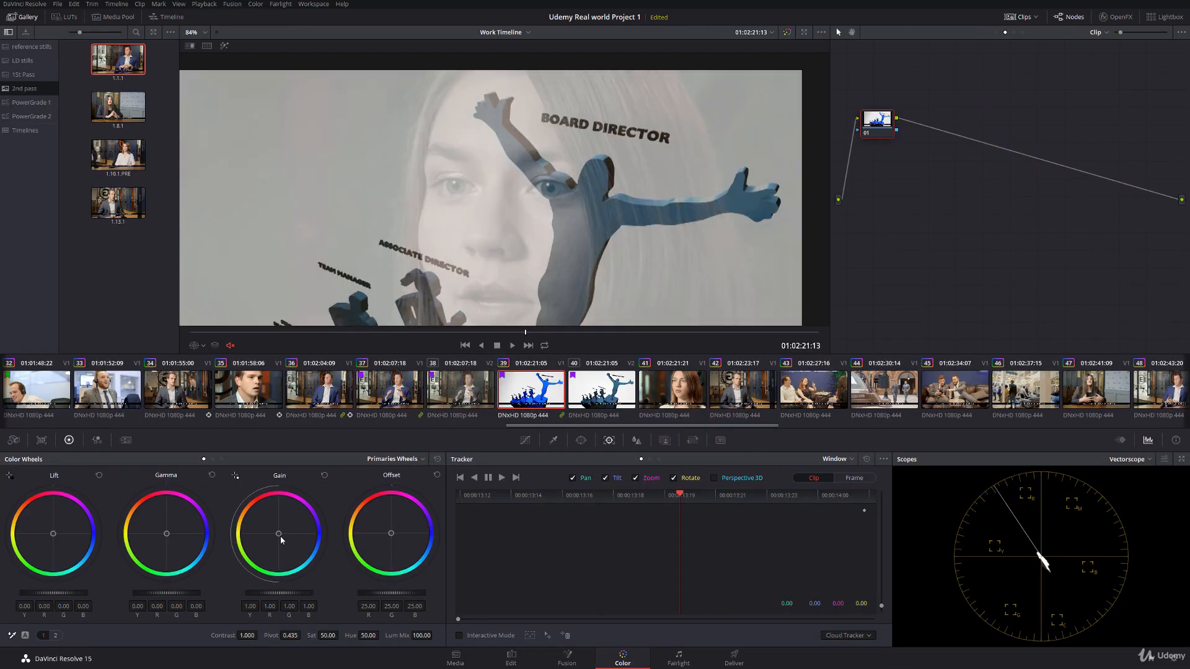
drag(286, 528, 296, 521)
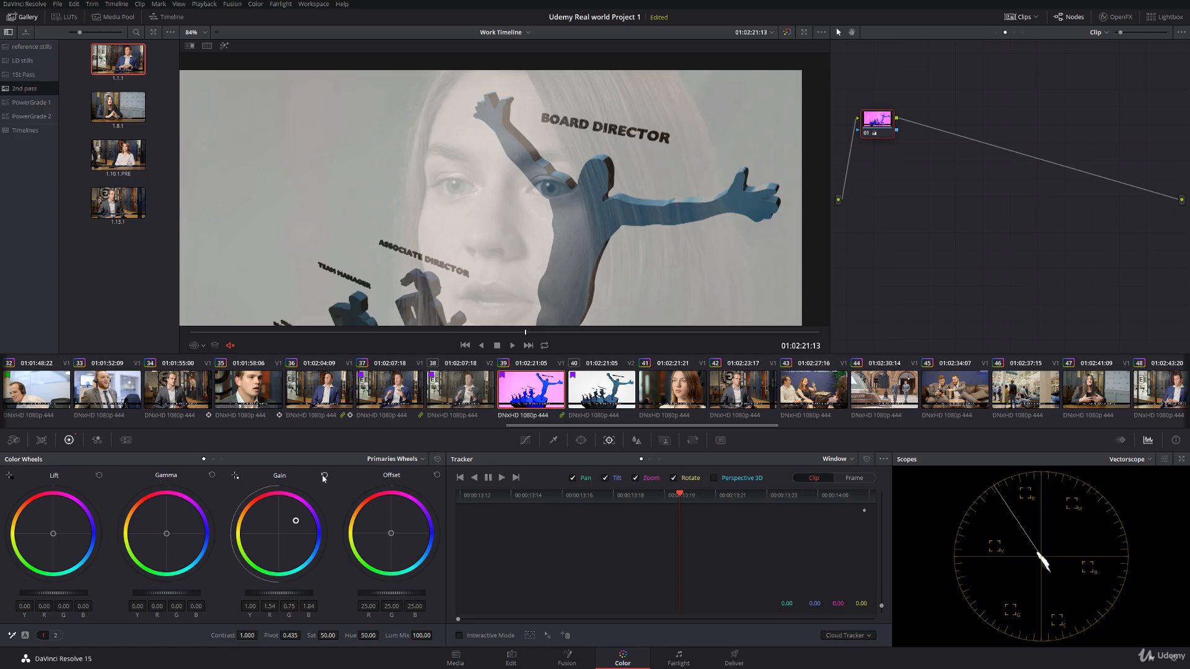
click(325, 475)
click(592, 390)
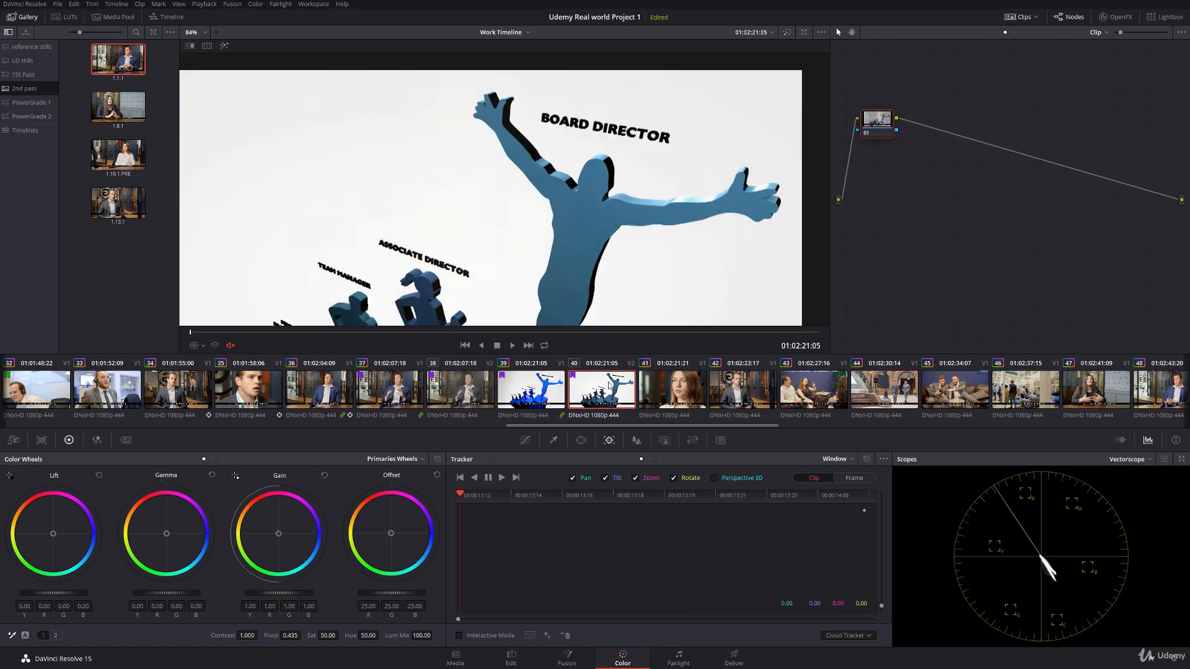
drag(278, 534, 291, 526)
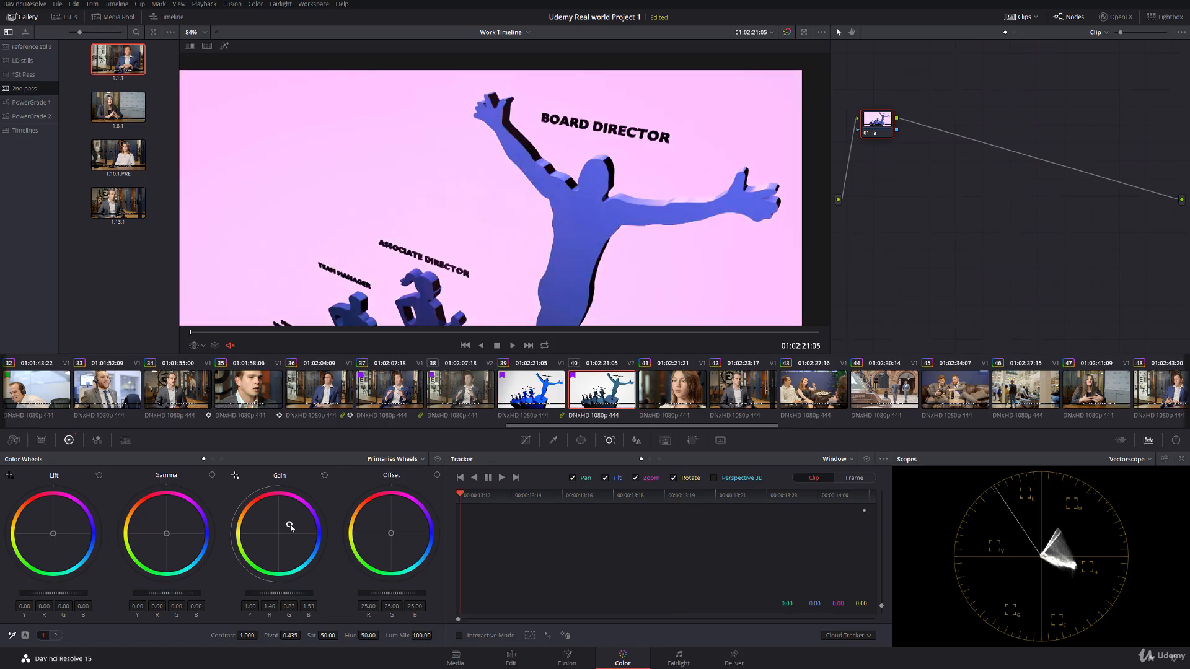
click(324, 475)
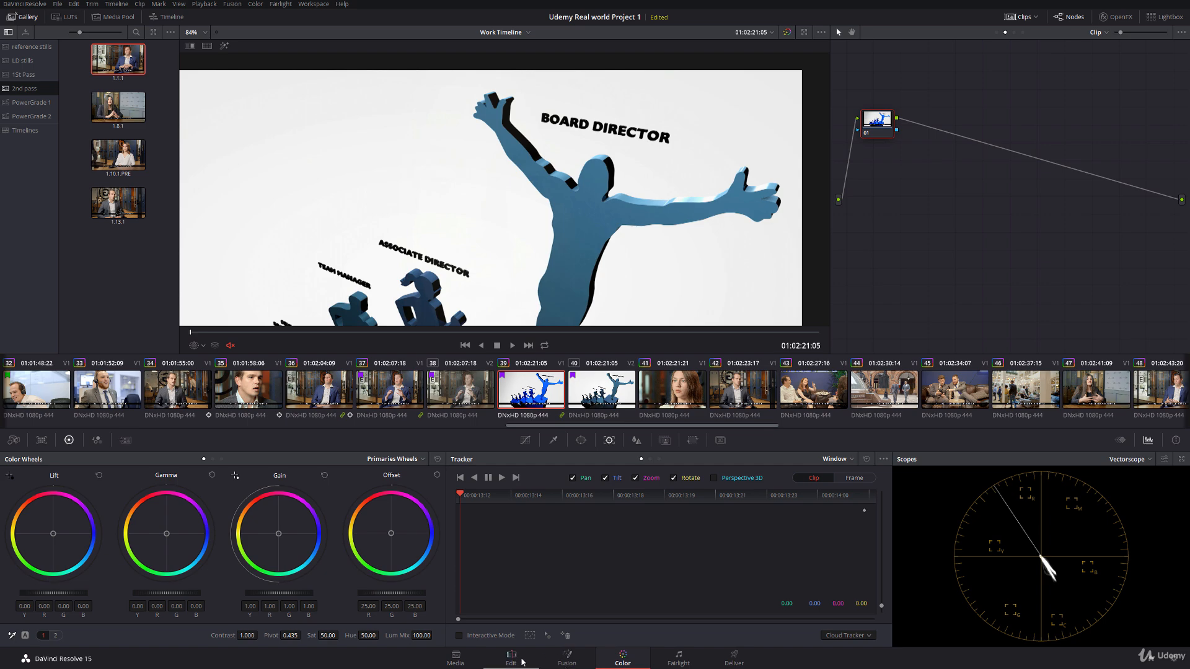
Step: Remove clip 39 from its group and assign clip 40 to the Woman in white shirt CU group
right_click(530, 397)
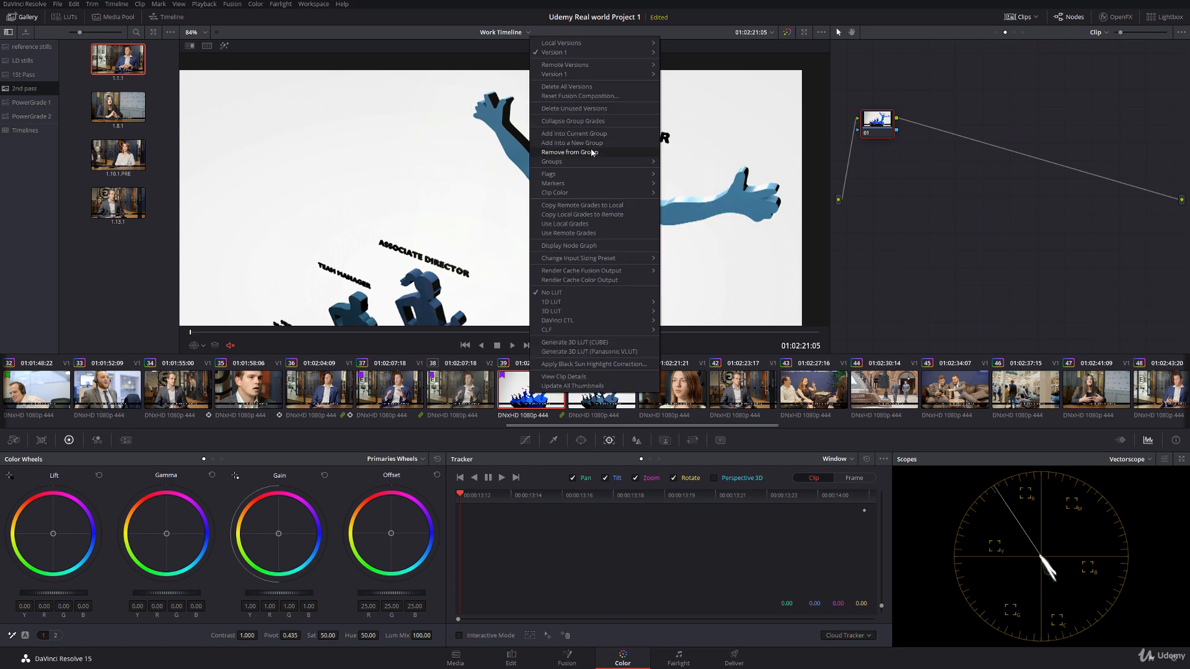
click(626, 154)
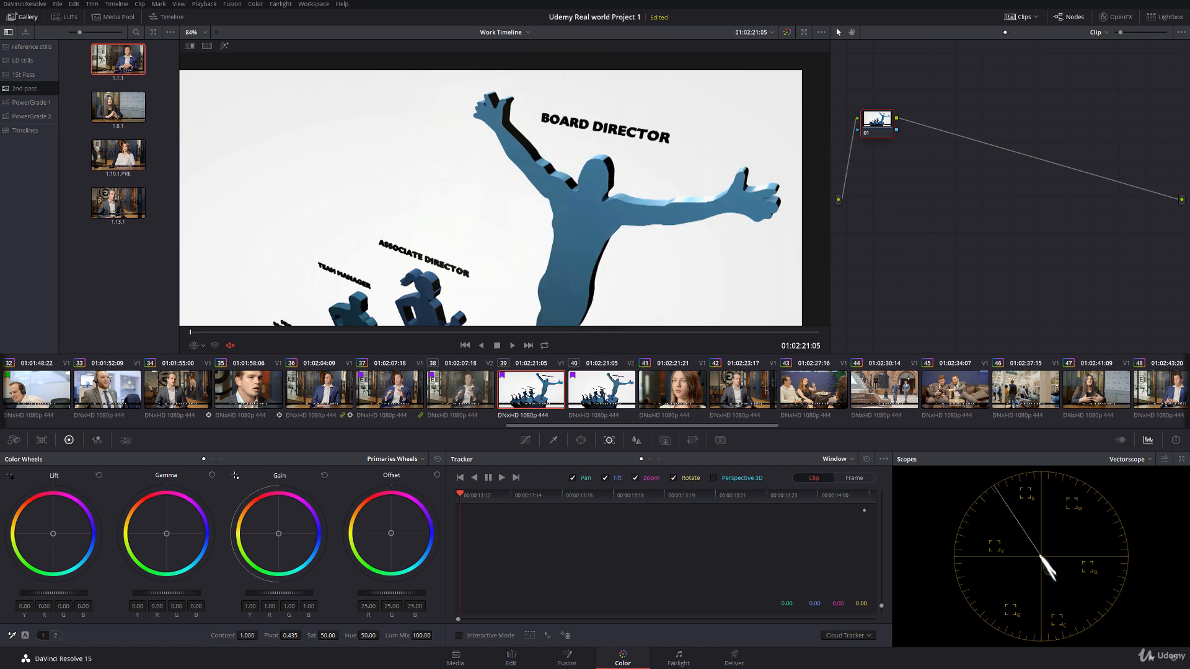
right_click(606, 394)
mouse_move(658, 162)
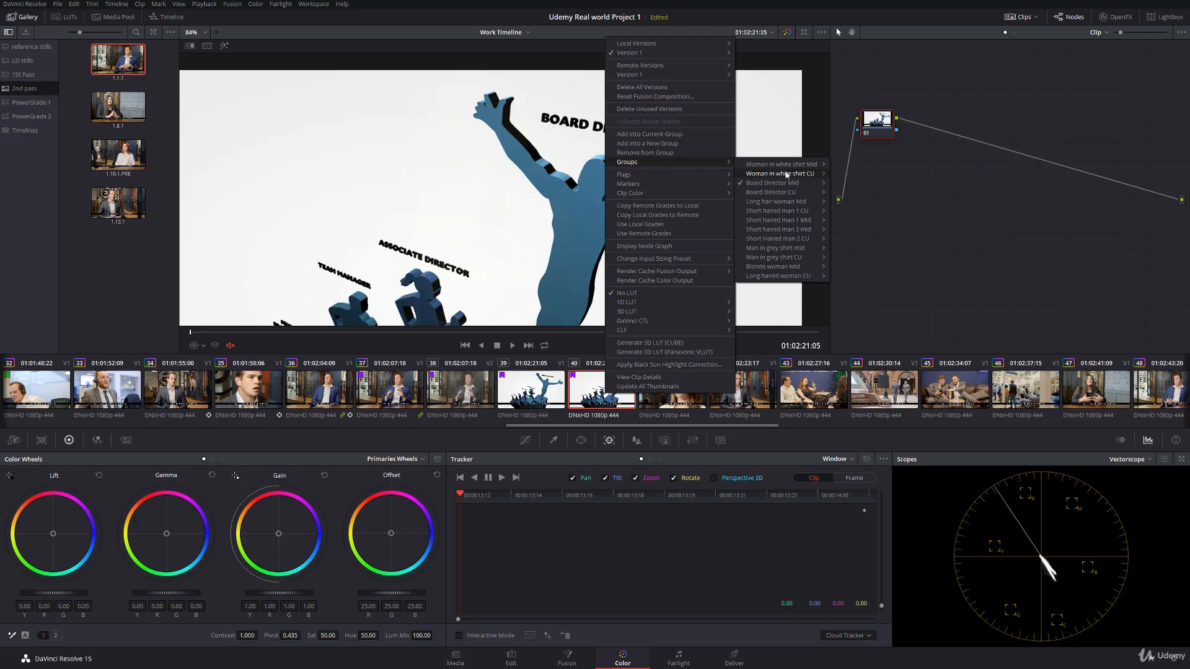
mouse_move(779, 174)
click(859, 177)
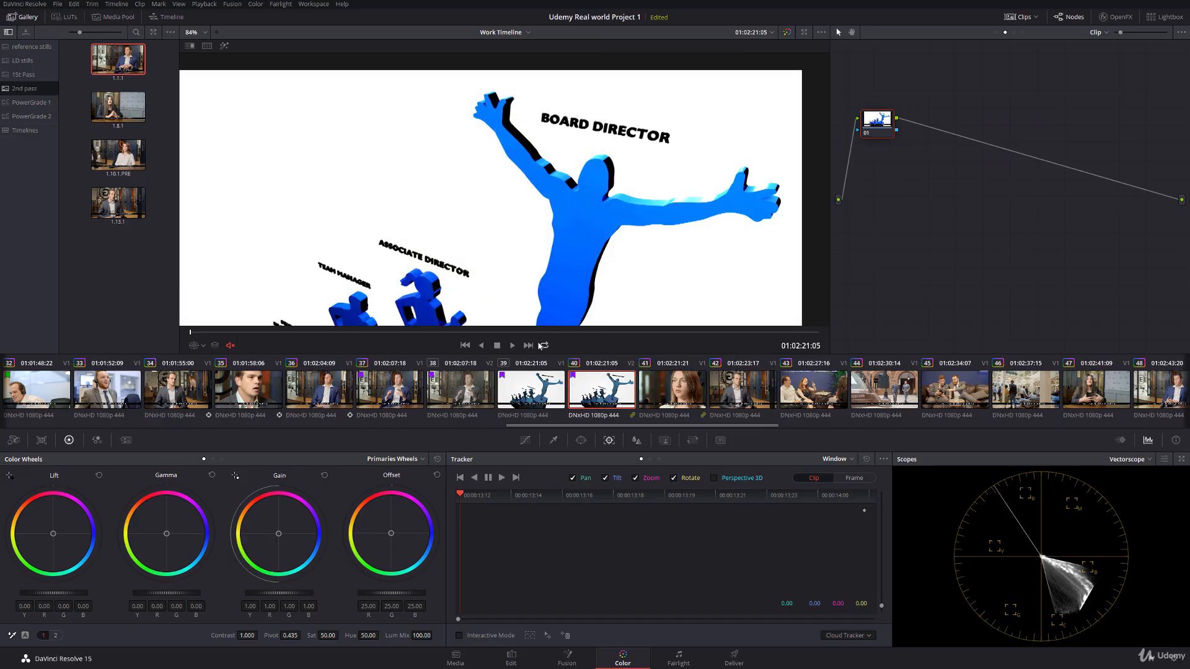
Step: Keyframe the short Video 2 segment's opacity from 0 at 01:02:21:05 to 100 at 01:02:21:20 on the Edit page
drag(548, 332, 233, 324)
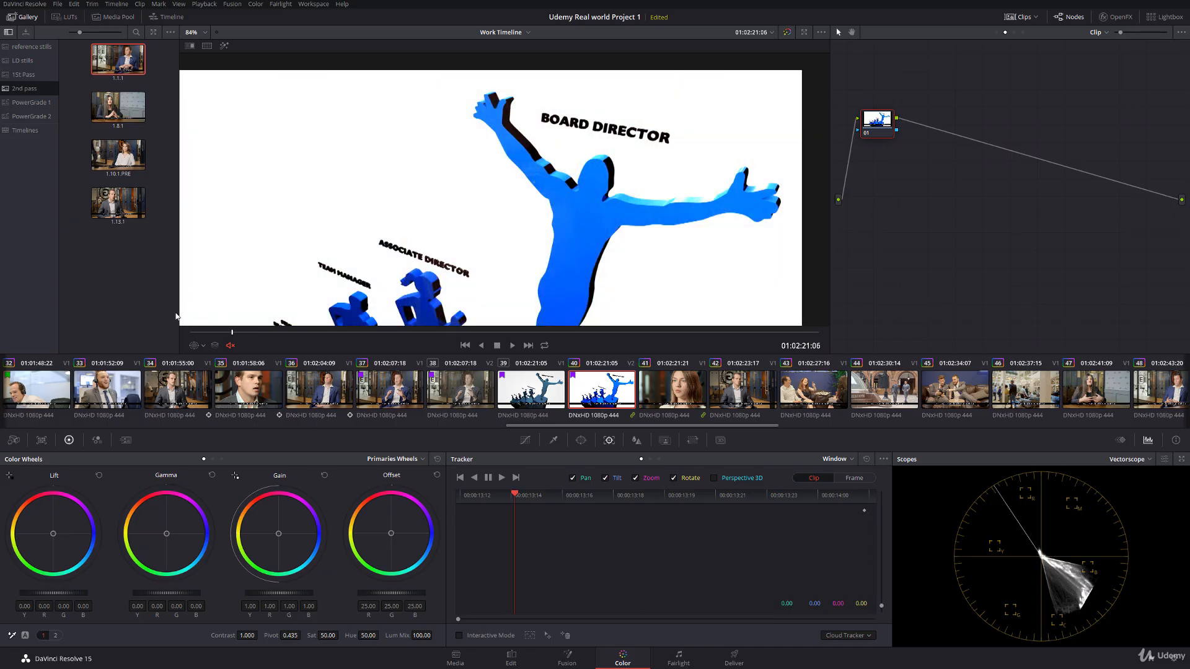
click(512, 658)
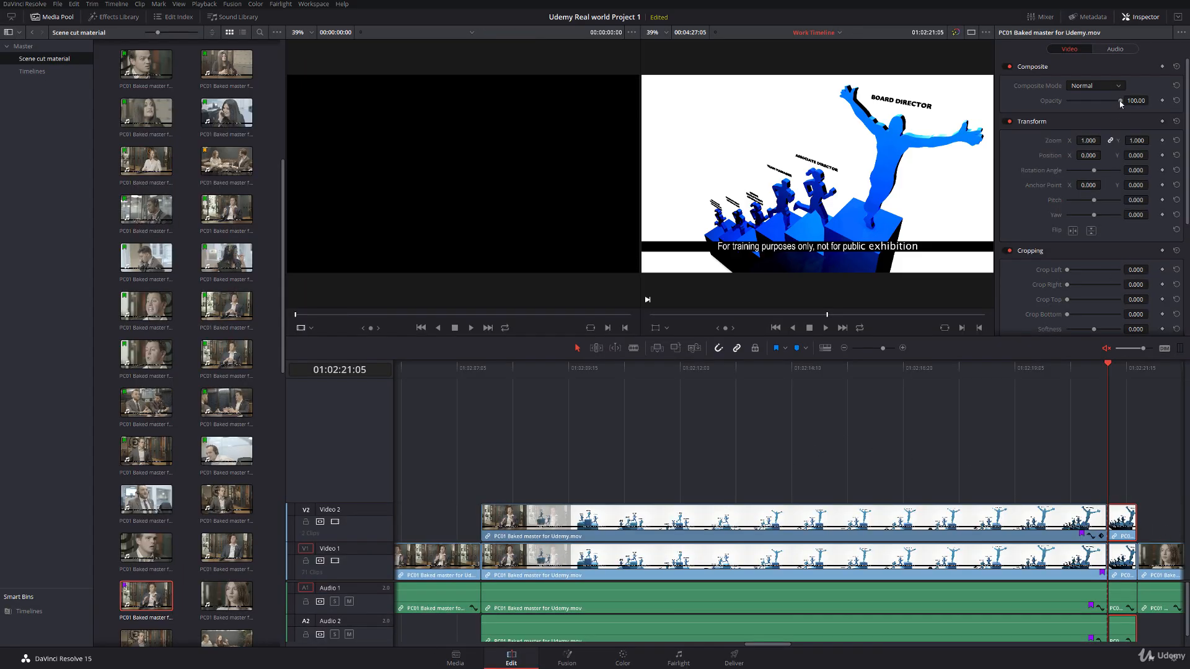
drag(1121, 101, 1067, 101)
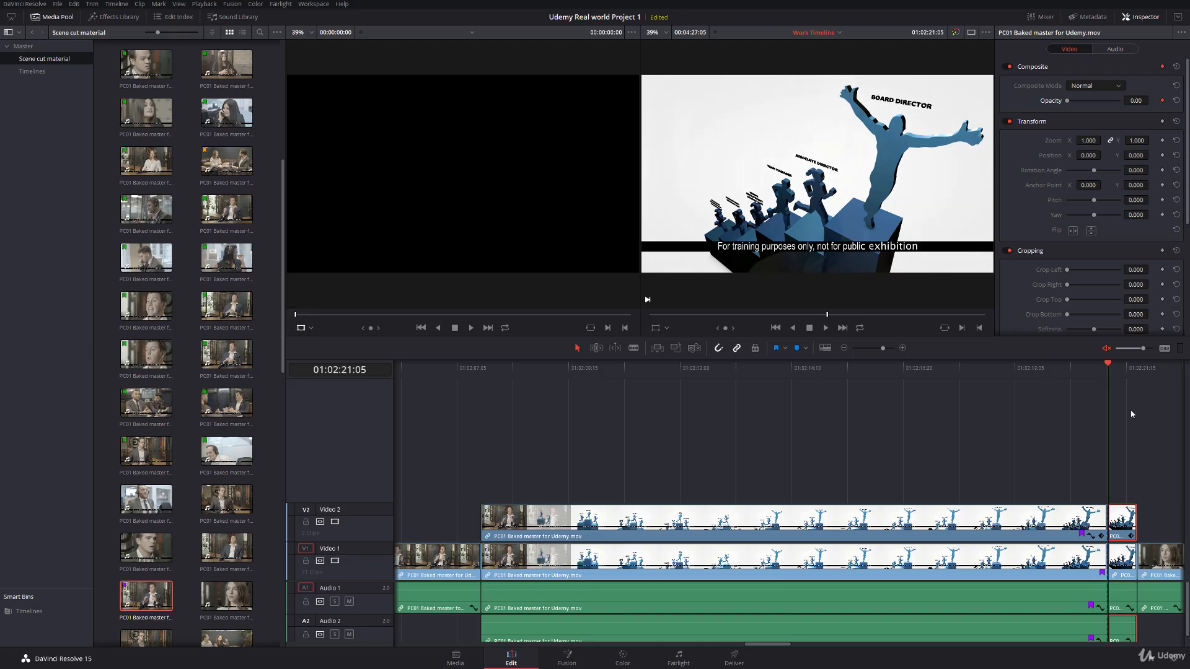
click(1133, 371)
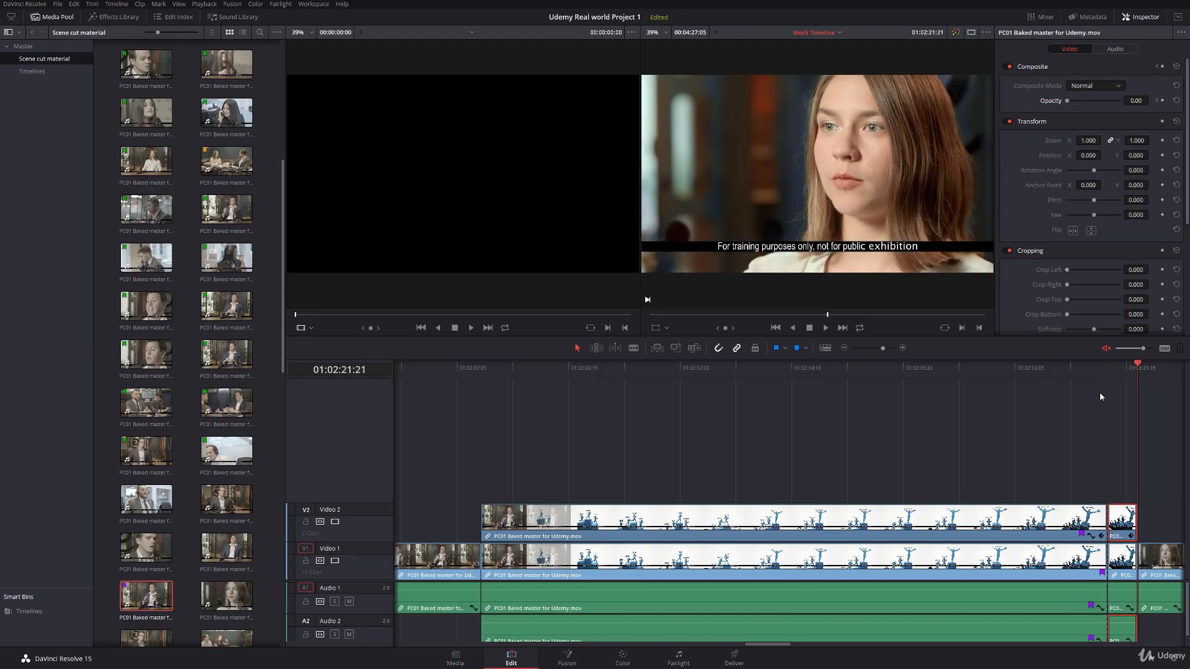
key(Left)
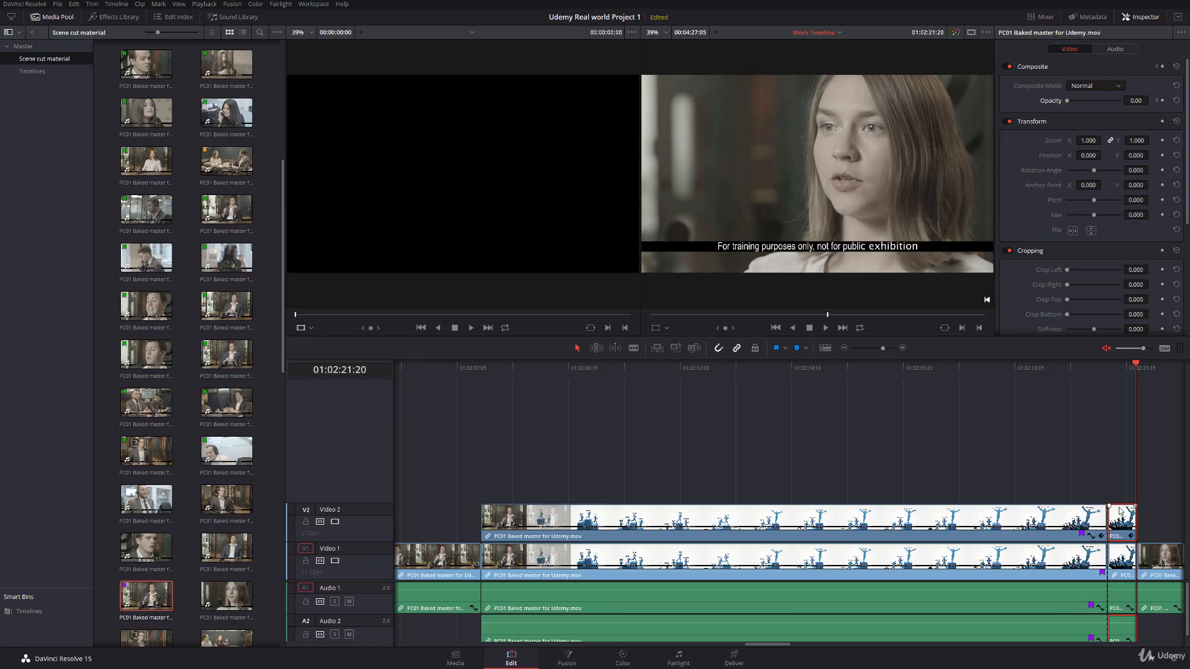
drag(1068, 102, 1163, 104)
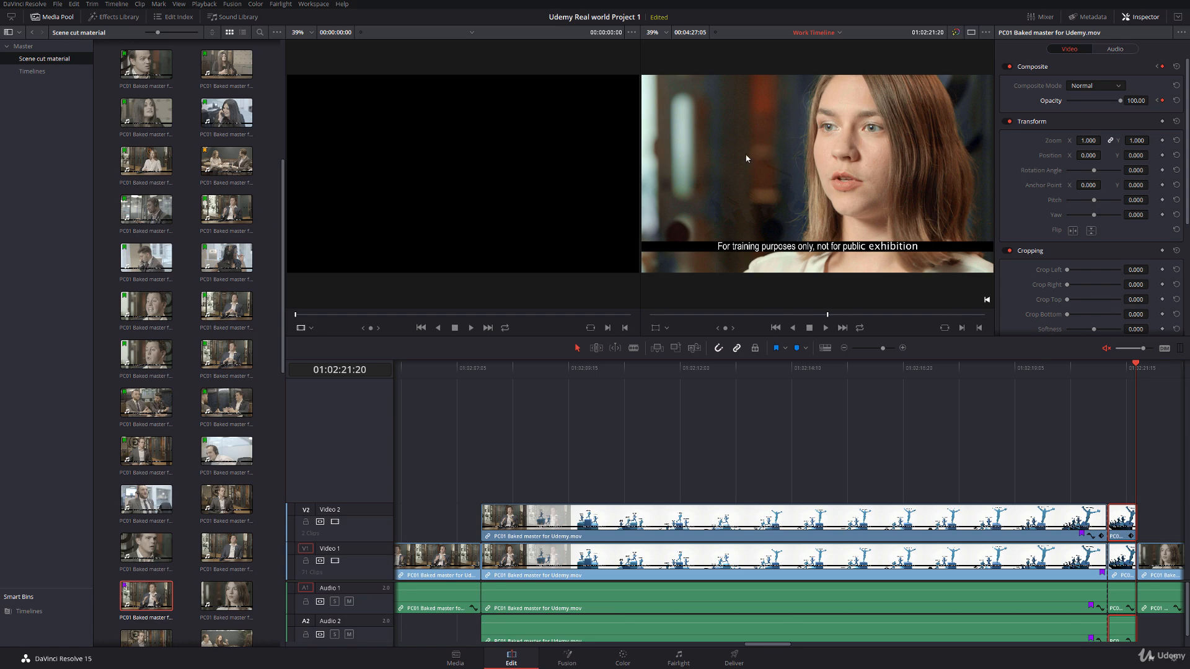
Step: Play back the runner graphic's closing dissolve and its opening dissolve to check the blended grades
drag(1131, 370, 1087, 372)
key(space)
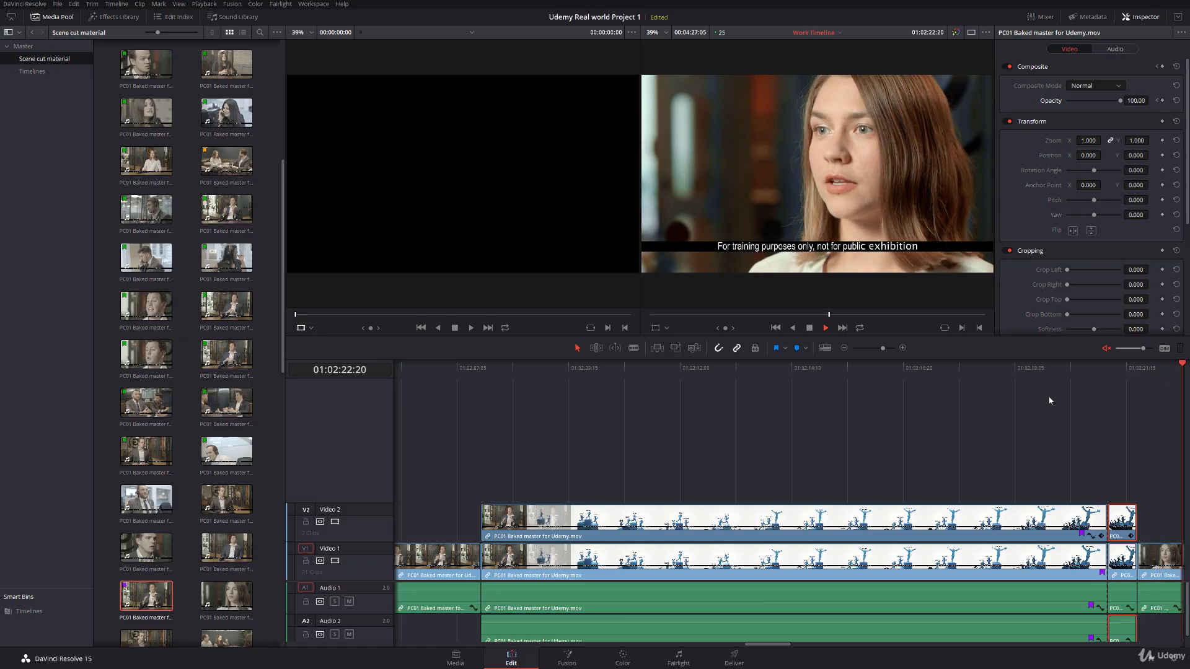
key(space)
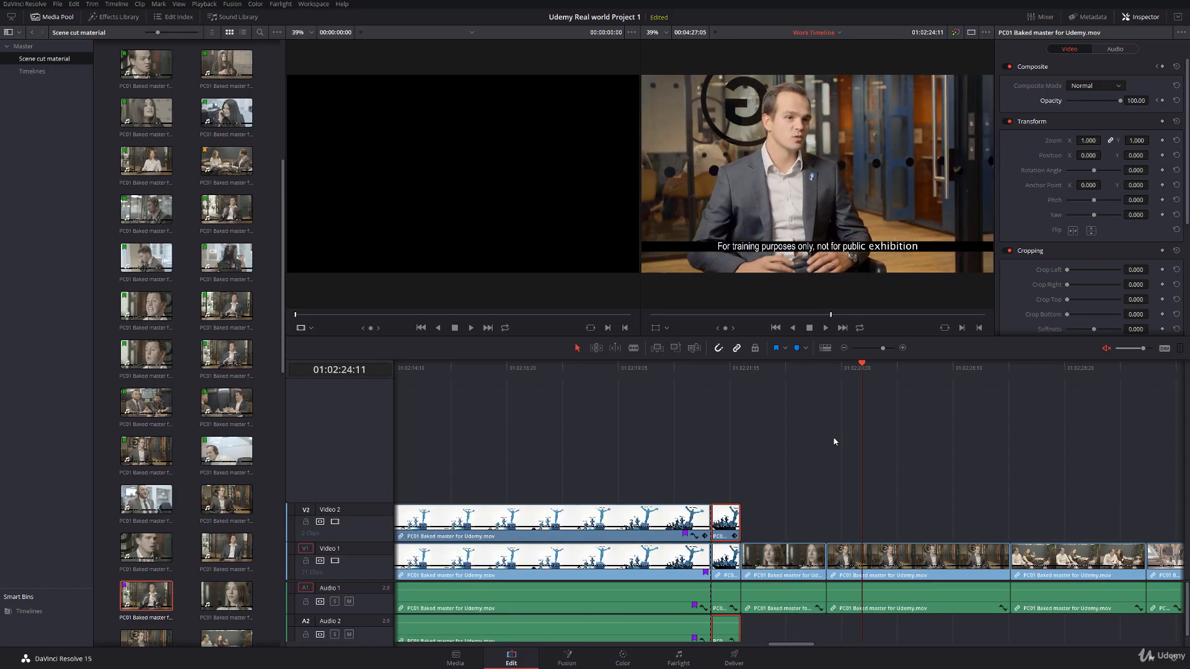
drag(808, 648, 779, 649)
click(537, 382)
key(space)
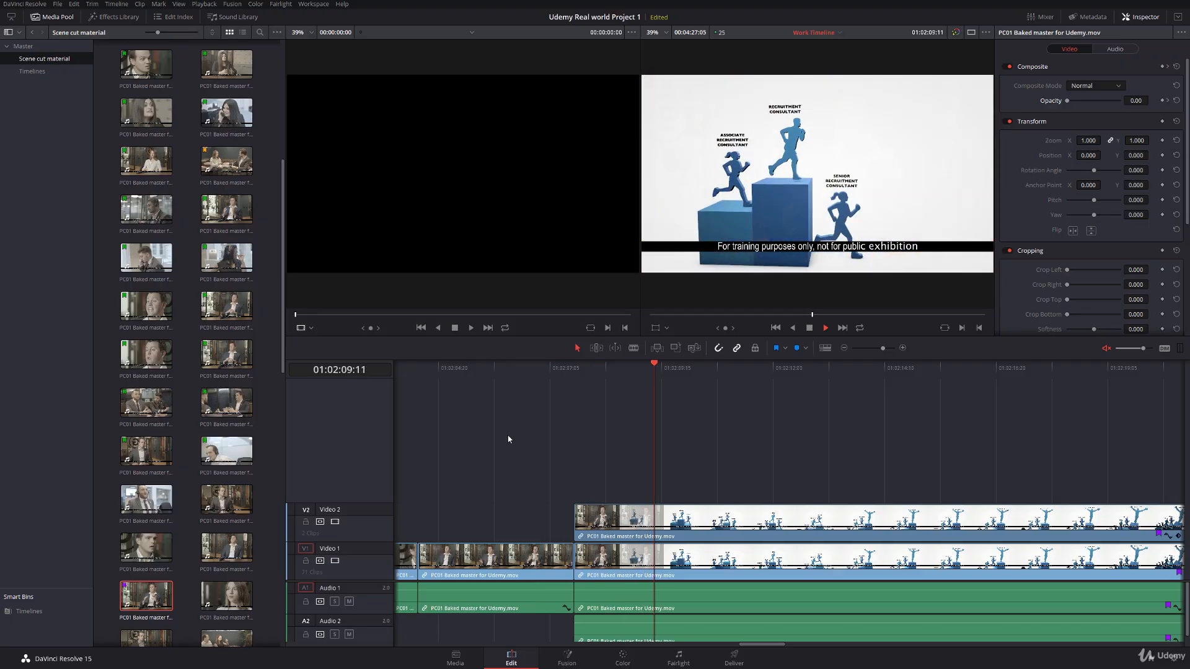
key(space)
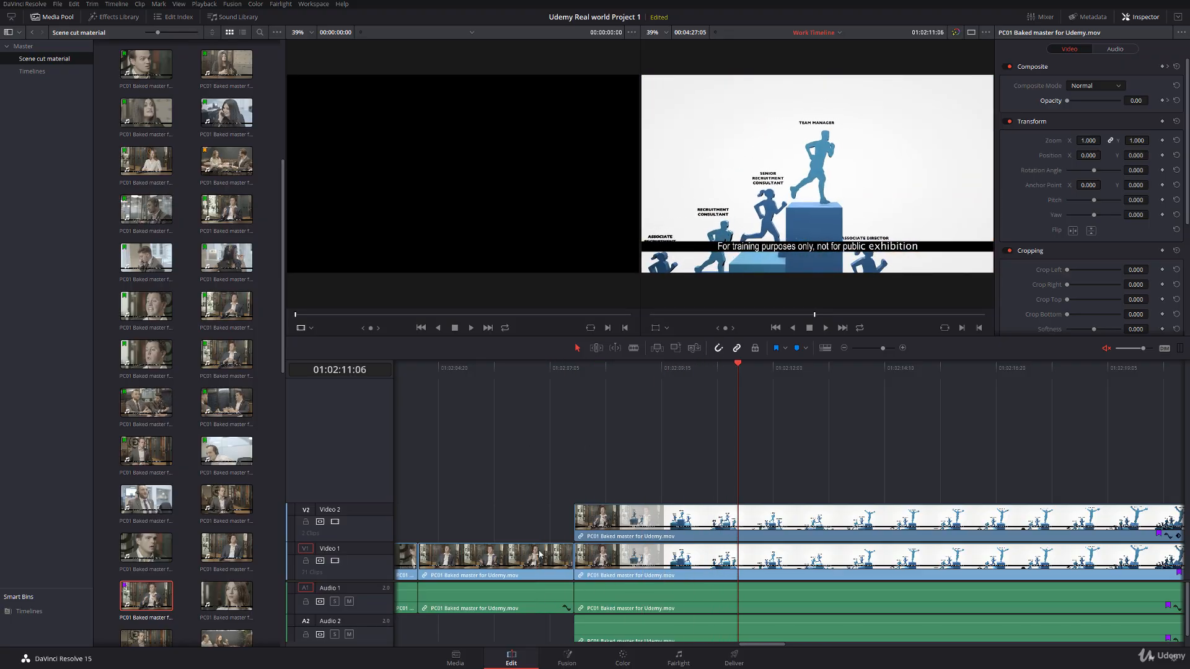
Step: Replay the closing dissolve from 01:02:20:09 into the interview shots that follow it
drag(778, 646, 803, 649)
click(767, 362)
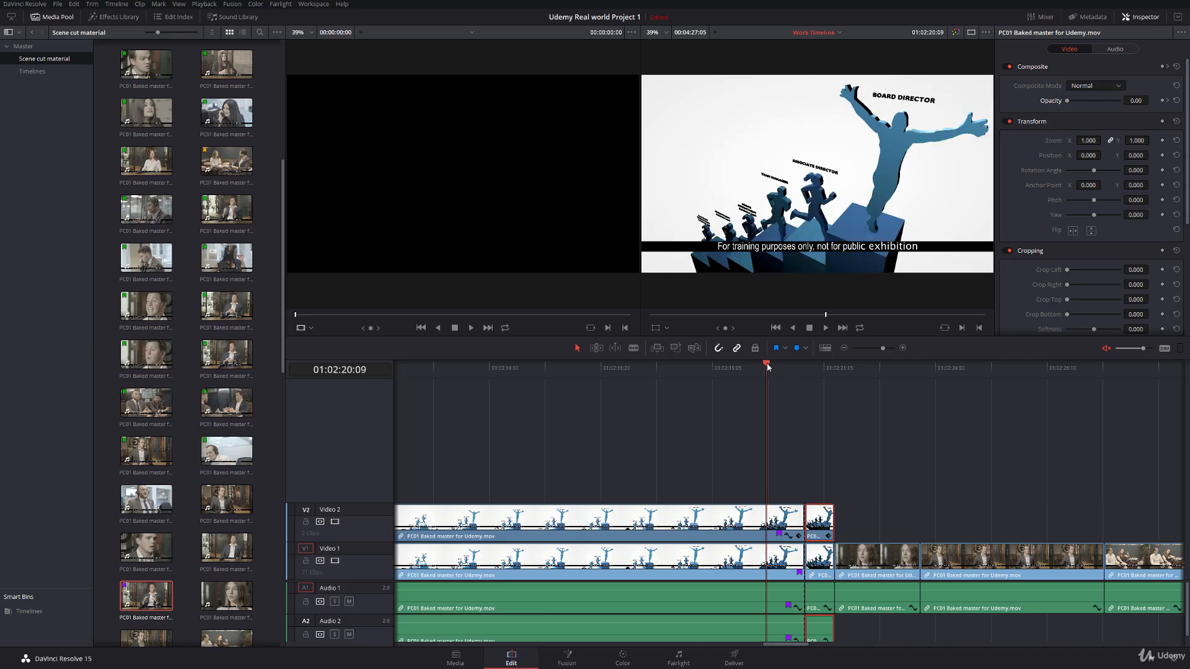
key(space)
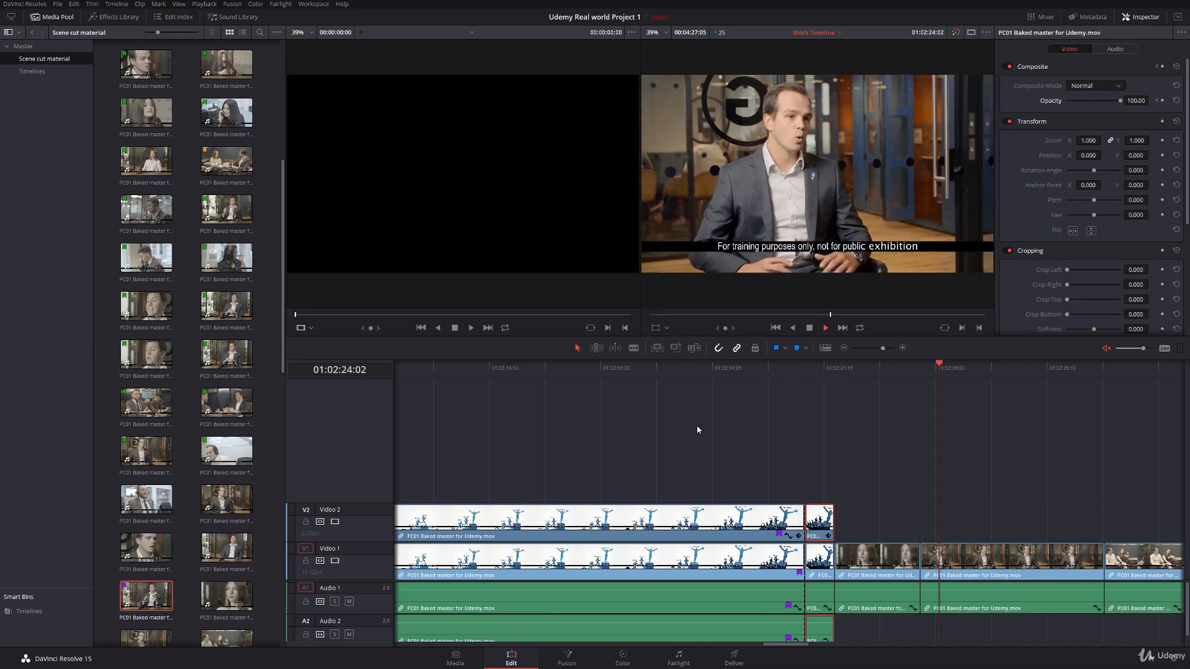
key(space)
key(shift+6)
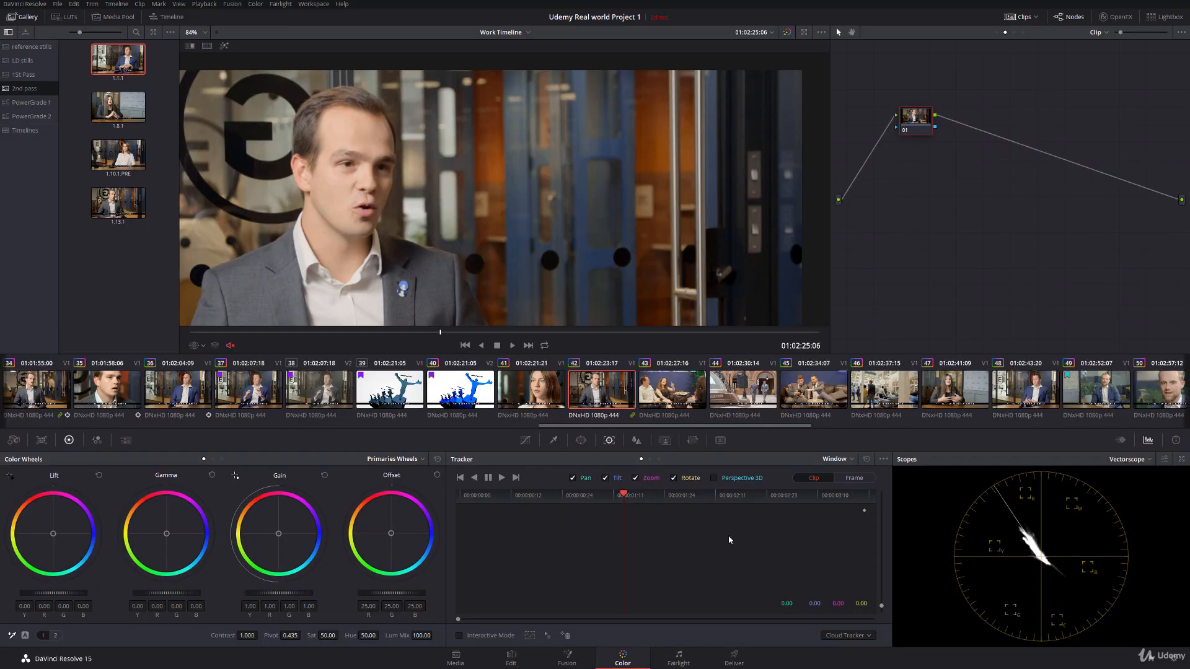
click(512, 658)
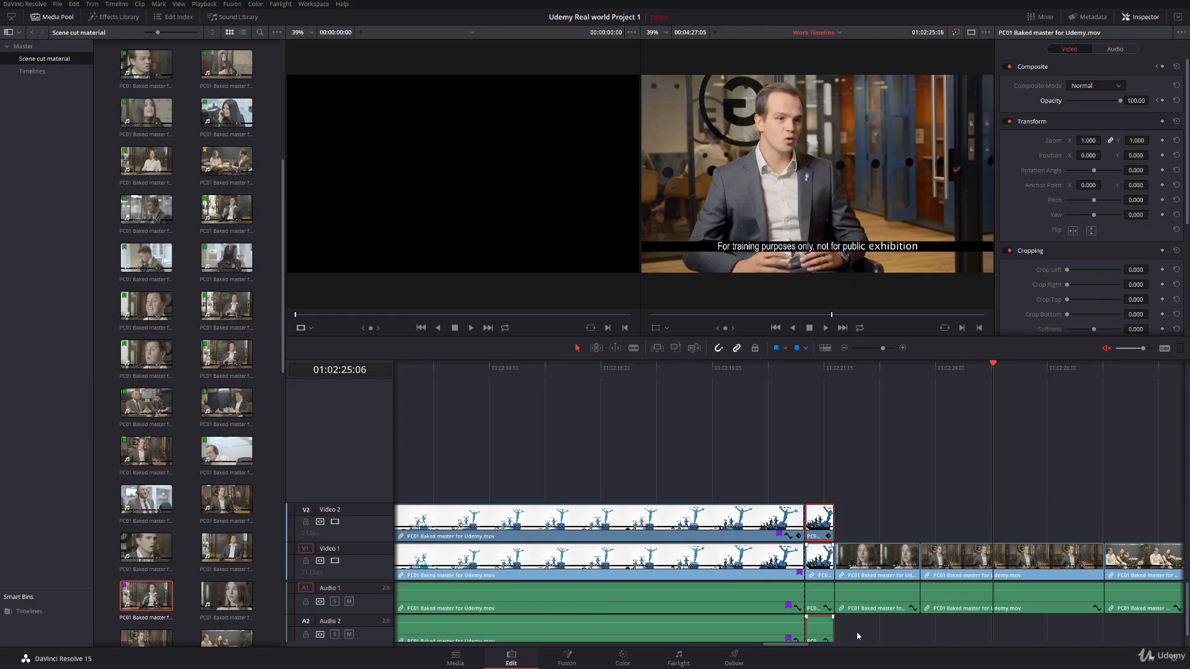
Step: Scrub across the stacked graphic clips from 01:02:07:18 to the closing dissolve and back to examine both opacity blends
drag(796, 648, 777, 644)
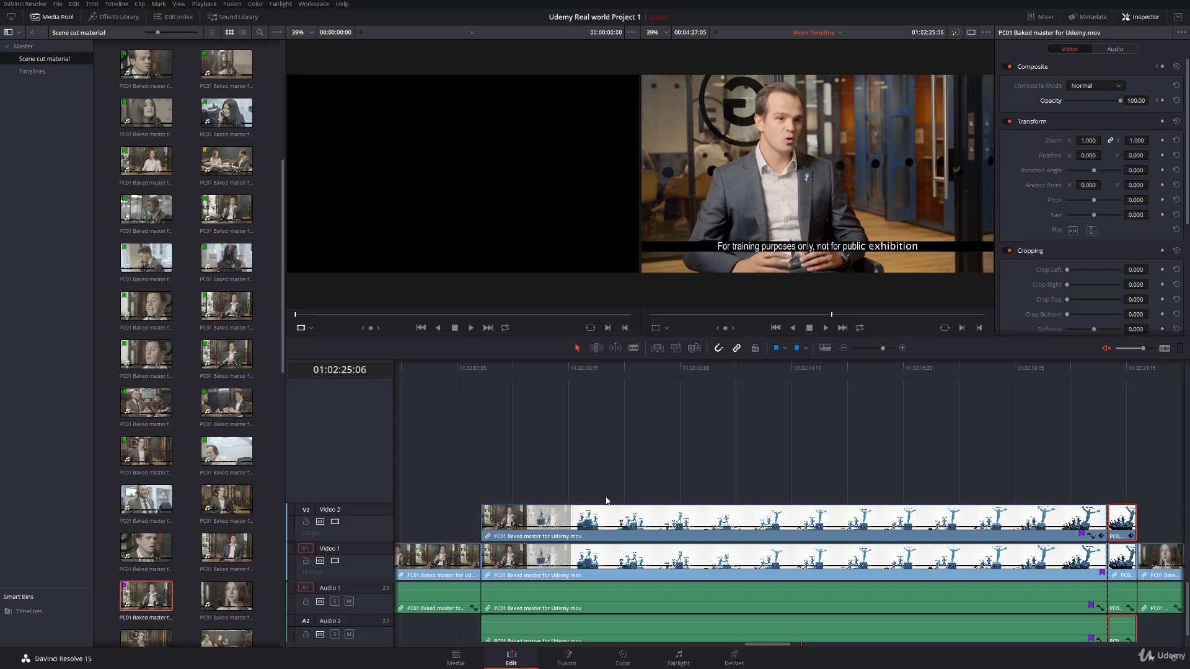
click(481, 374)
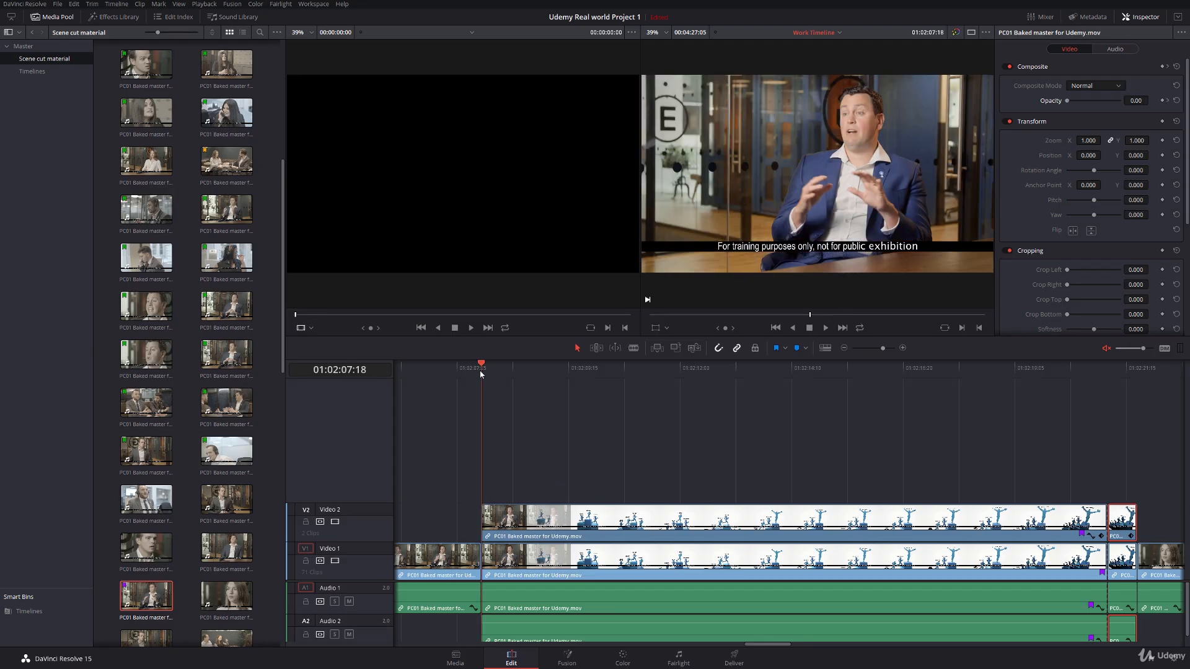
mouse_move(481, 372)
mouse_down()
mouse_move(543, 367)
mouse_move(504, 374)
mouse_up()
drag(481, 382, 1115, 404)
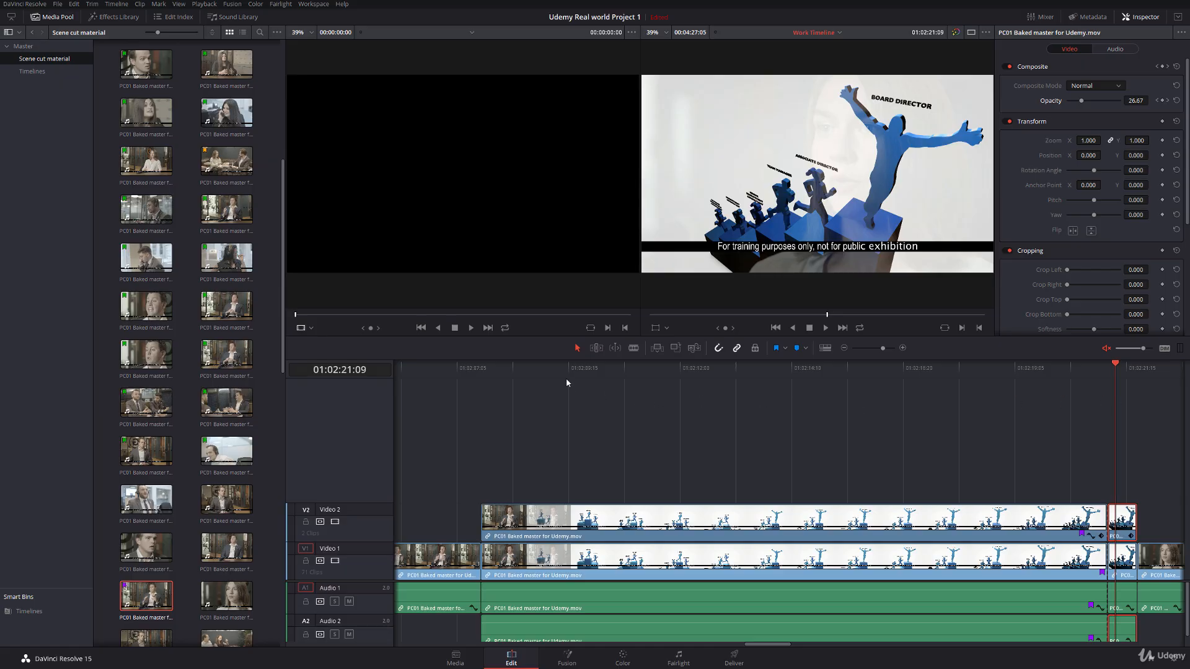
drag(532, 371, 492, 379)
Step: Clear the flags from clips 37 to 40 on the Color page
click(629, 662)
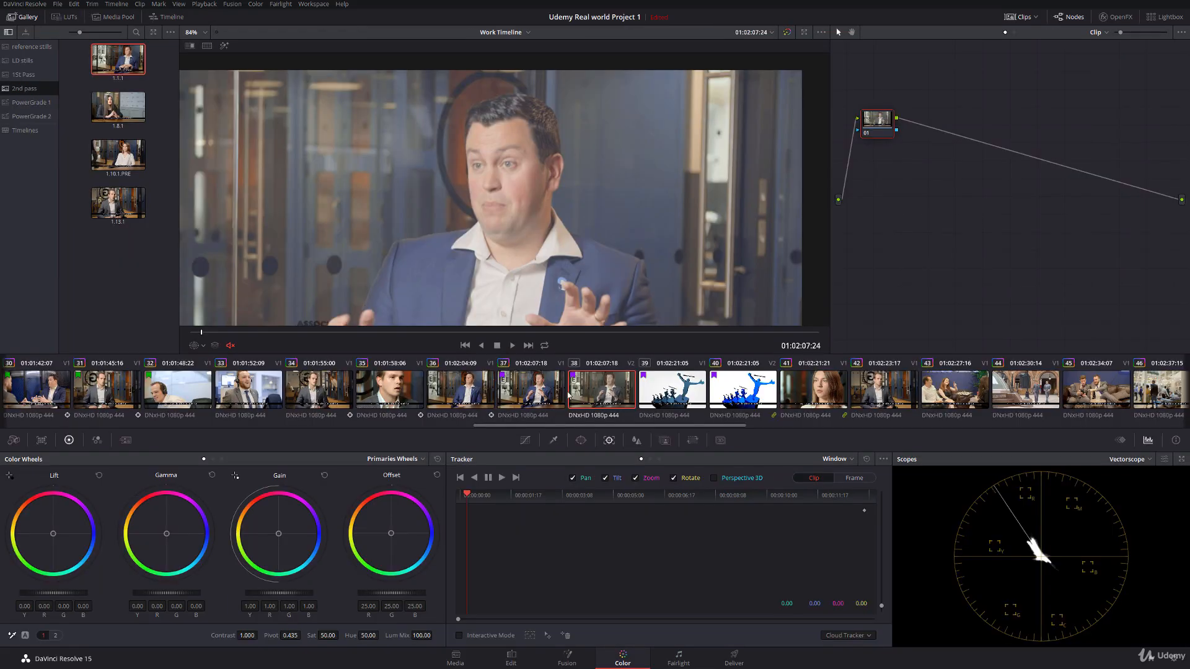
click(517, 382)
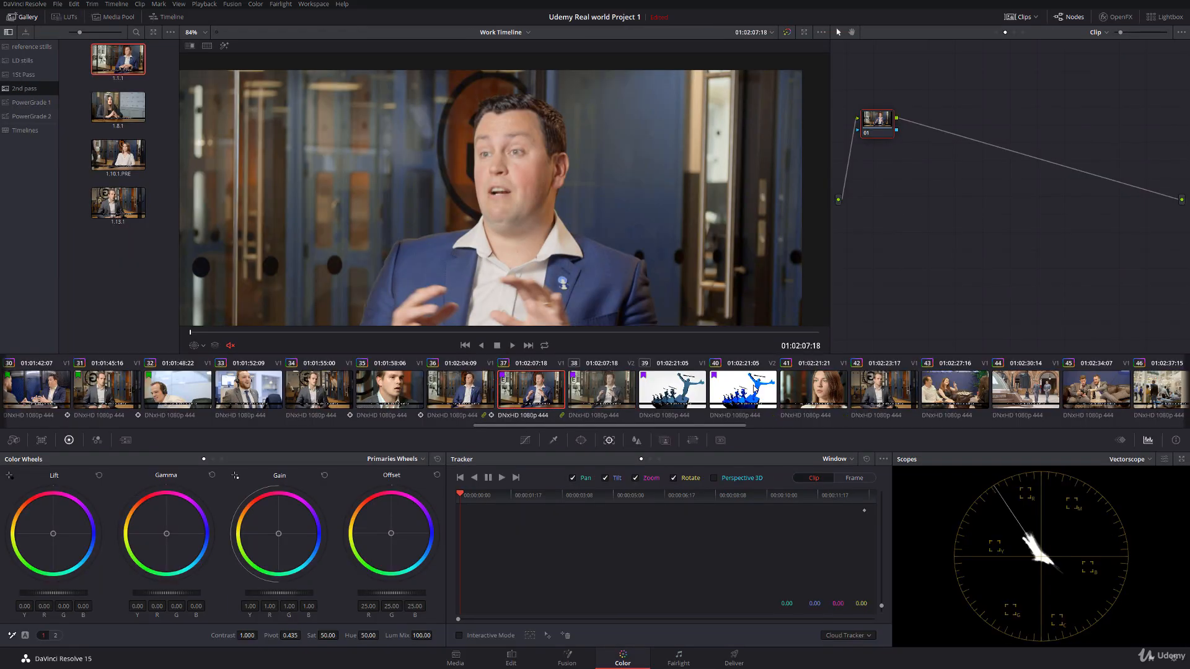
shift+click(754, 389)
right_click(754, 389)
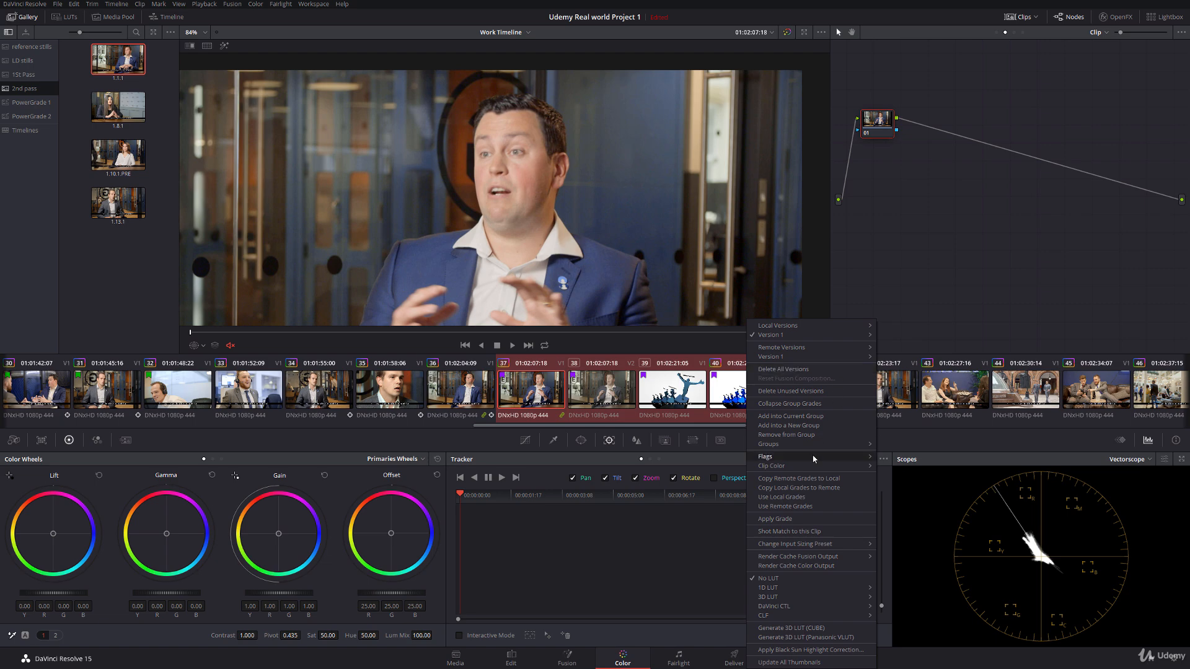
mouse_move(814, 460)
click(891, 462)
Step: Flag clips 33 to 40 green
click(259, 383)
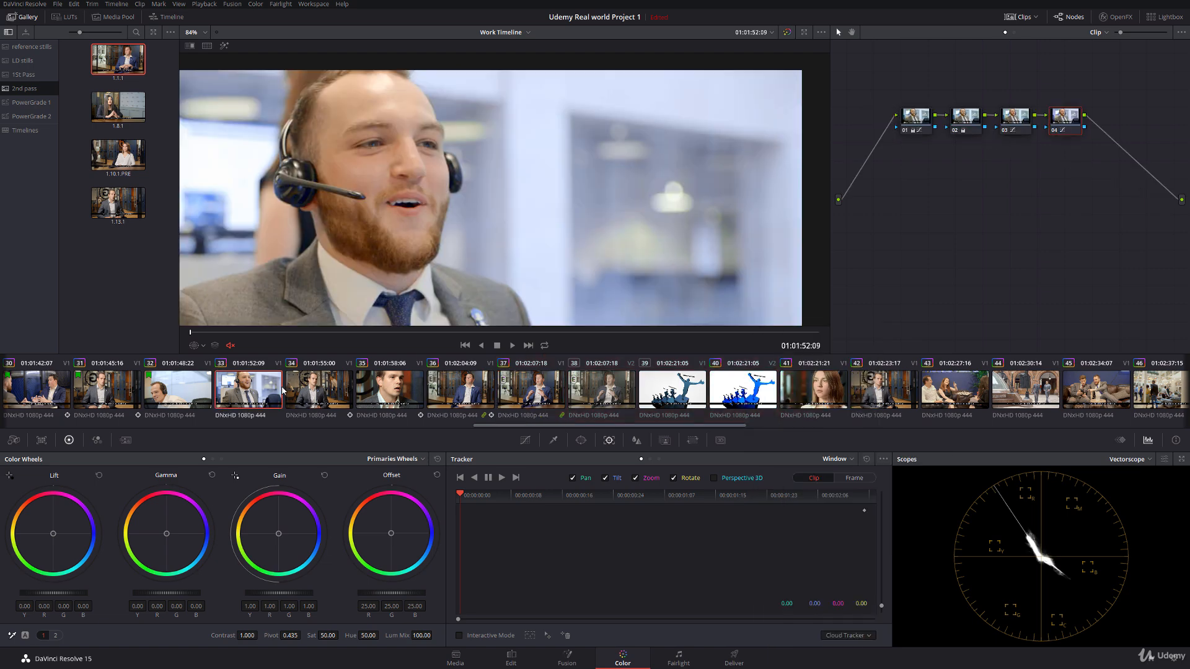
shift+click(756, 390)
right_click(756, 391)
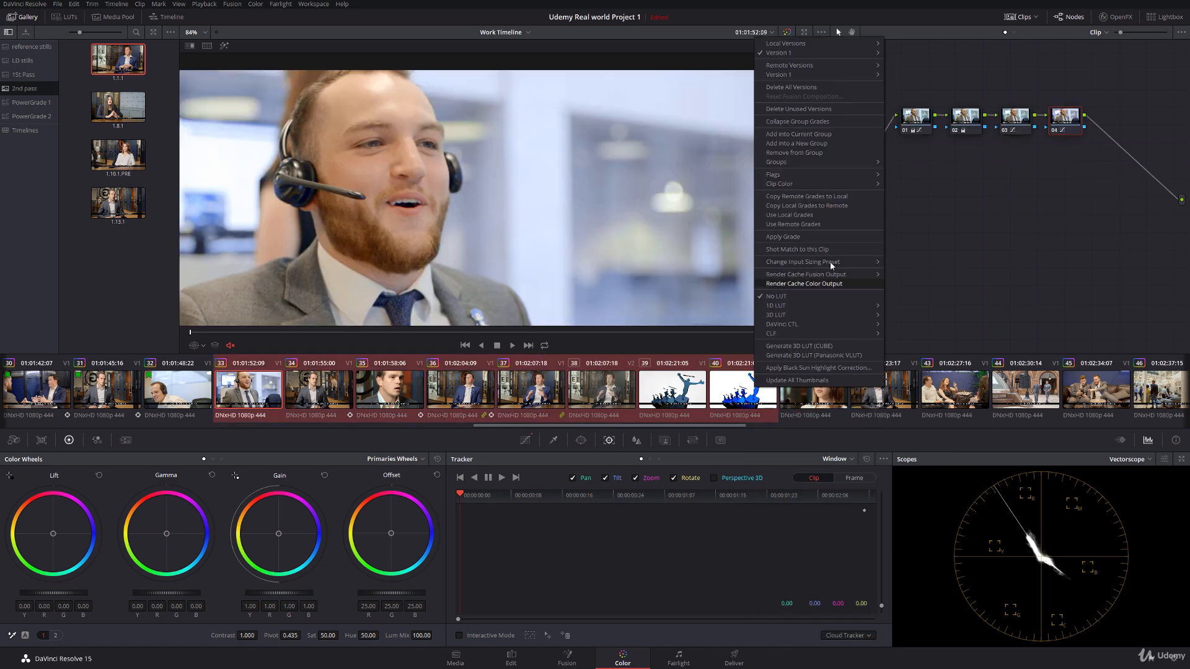
mouse_move(809, 176)
click(922, 211)
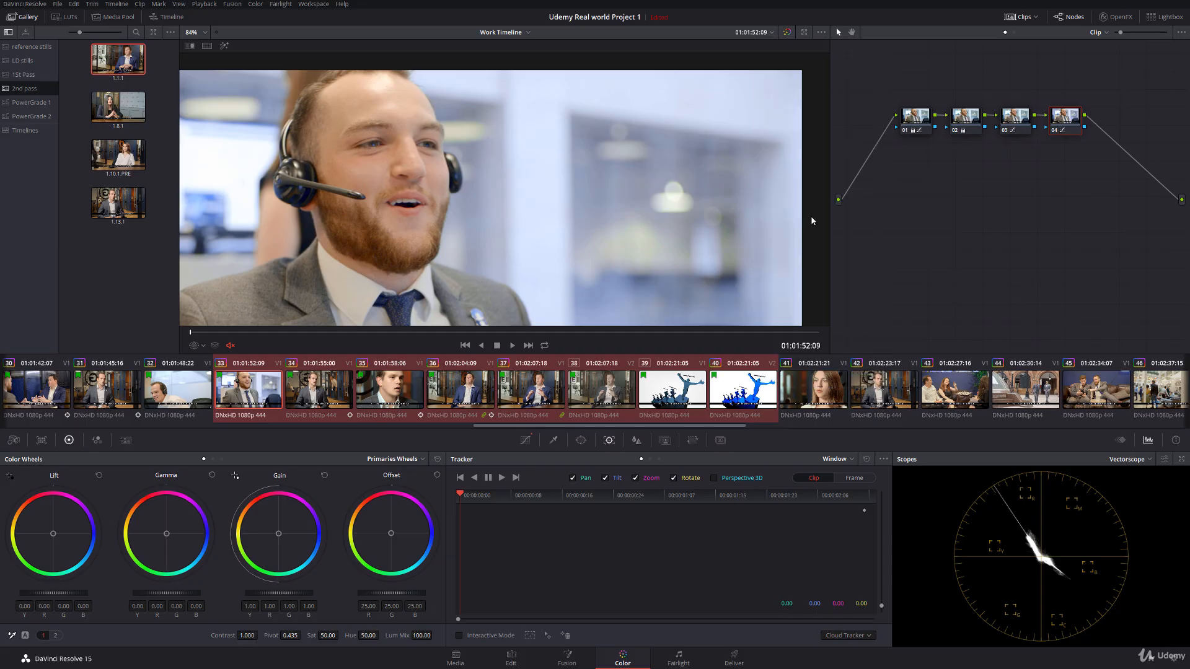
Step: Review the flagged interview and graphic clips between 35 and 39, checking that the grades match across the opening dissolve
click(371, 391)
click(533, 390)
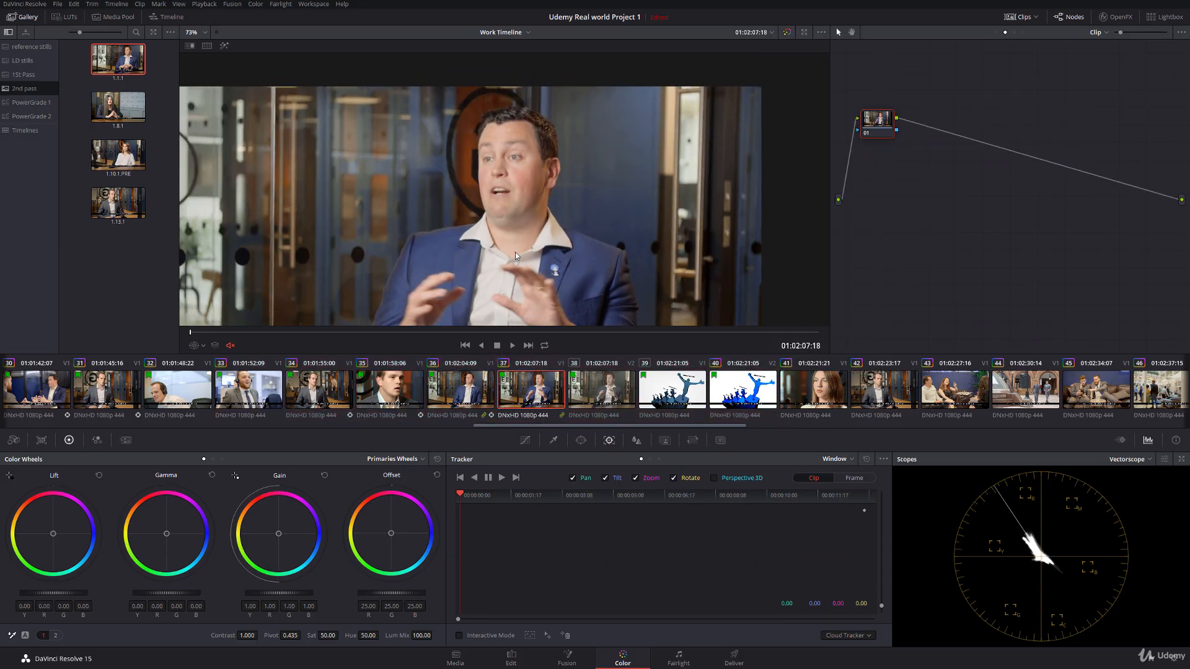
click(690, 396)
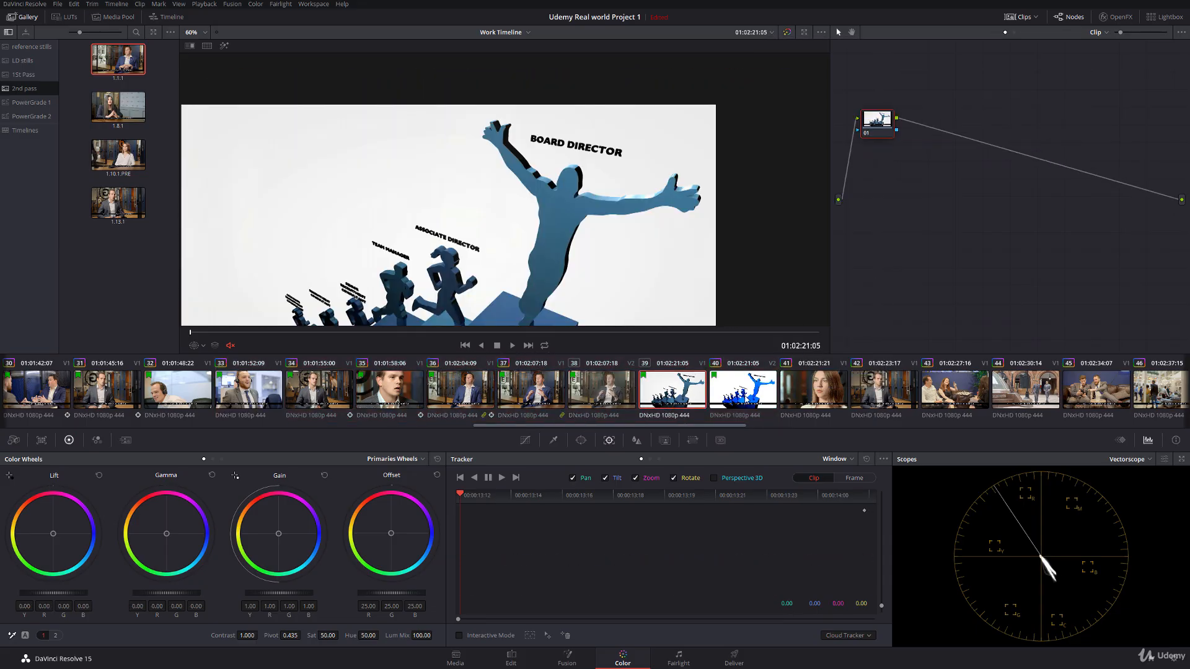
click(478, 400)
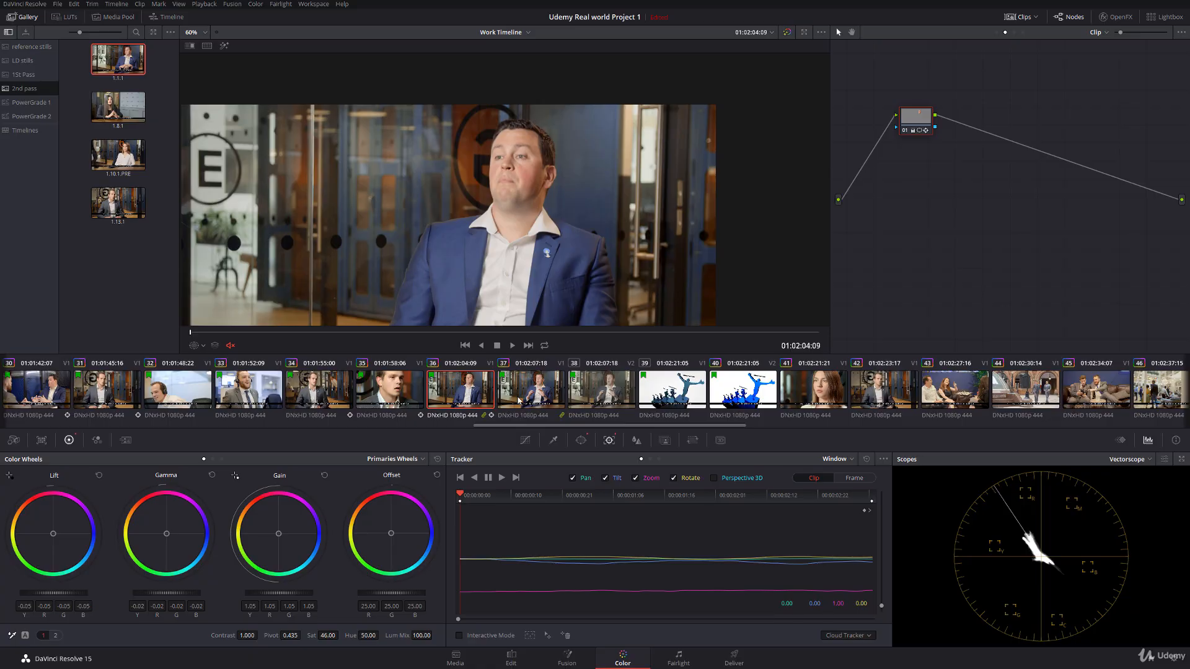
click(538, 397)
drag(252, 334, 450, 334)
click(611, 382)
click(676, 388)
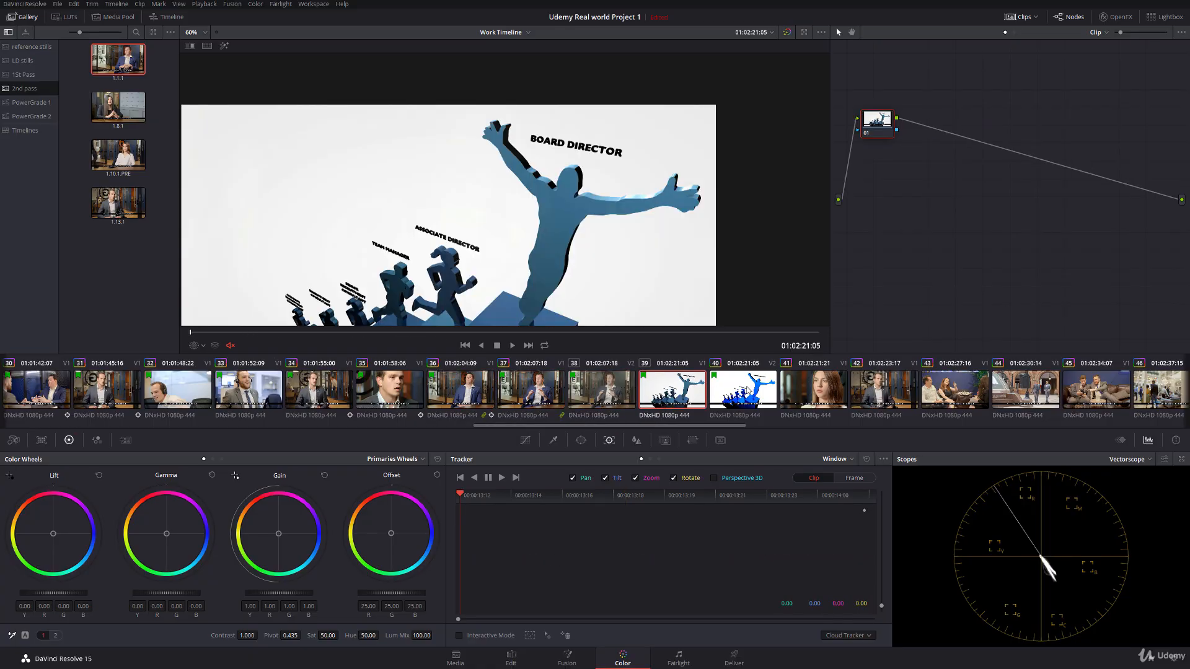
Step: Play the woman's close-up in clip 41 and compare its grade with the matching close-up in clip 11
click(809, 391)
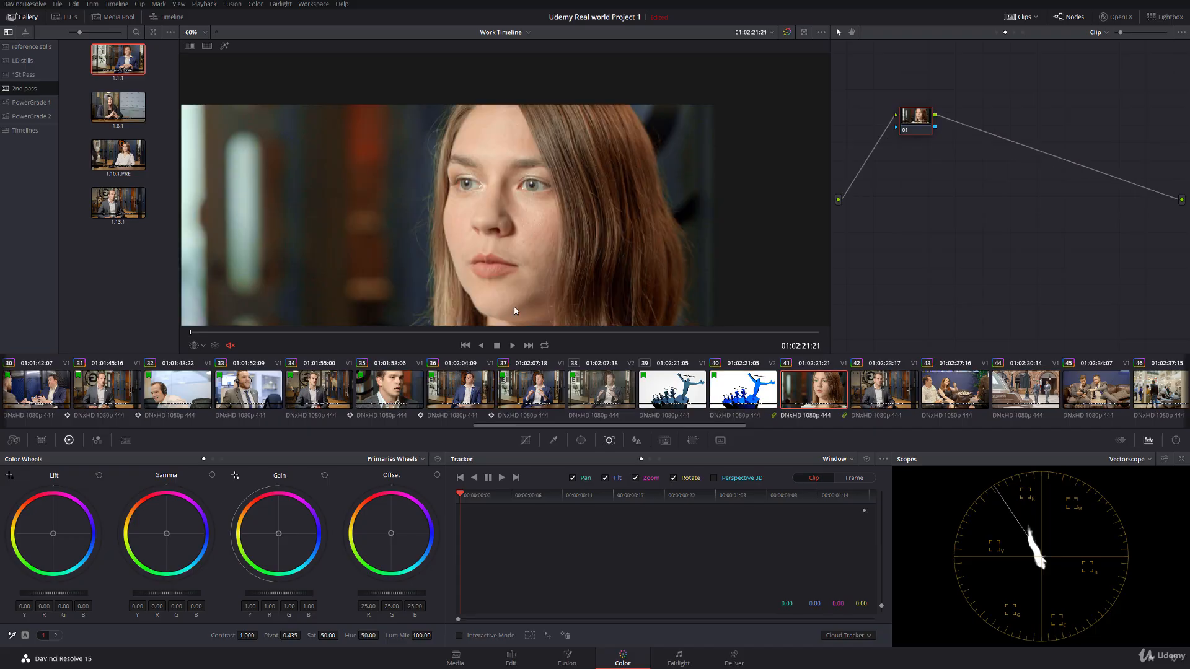
key(space)
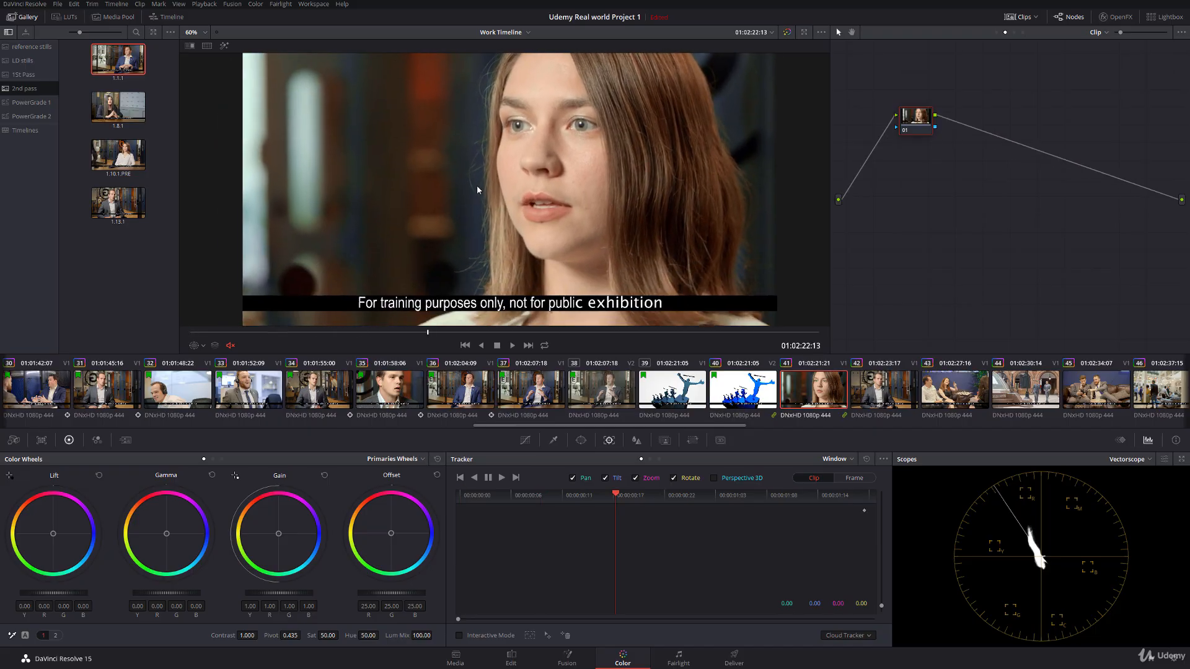
scroll(474, 209, down, 1)
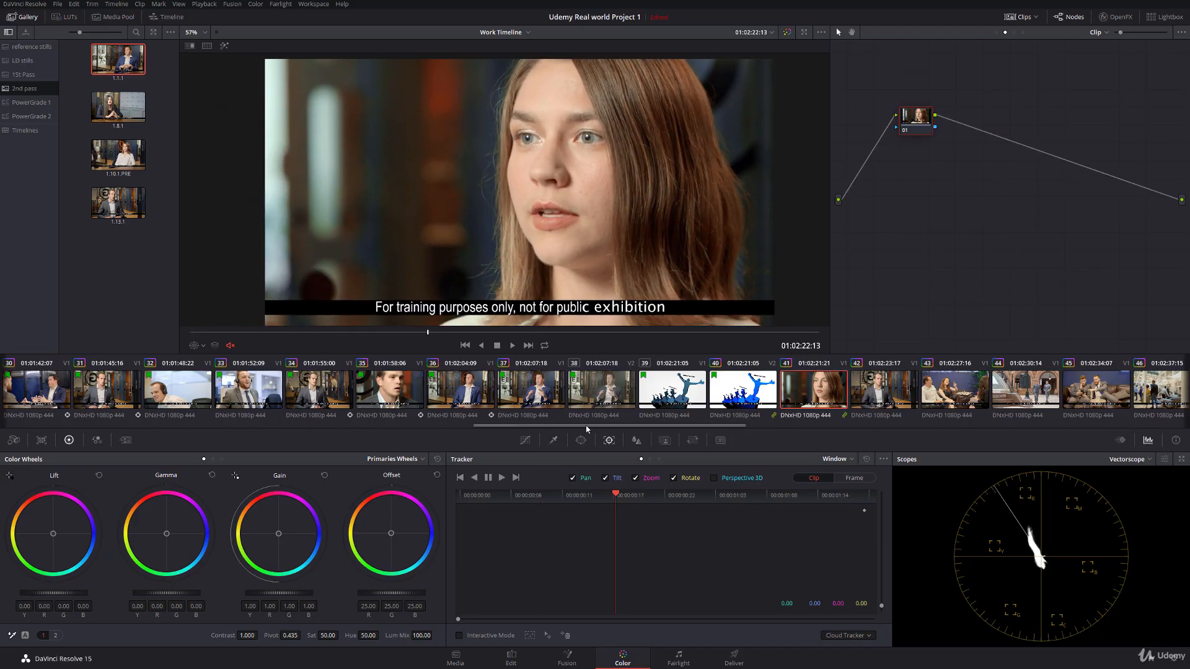
drag(589, 426, 202, 426)
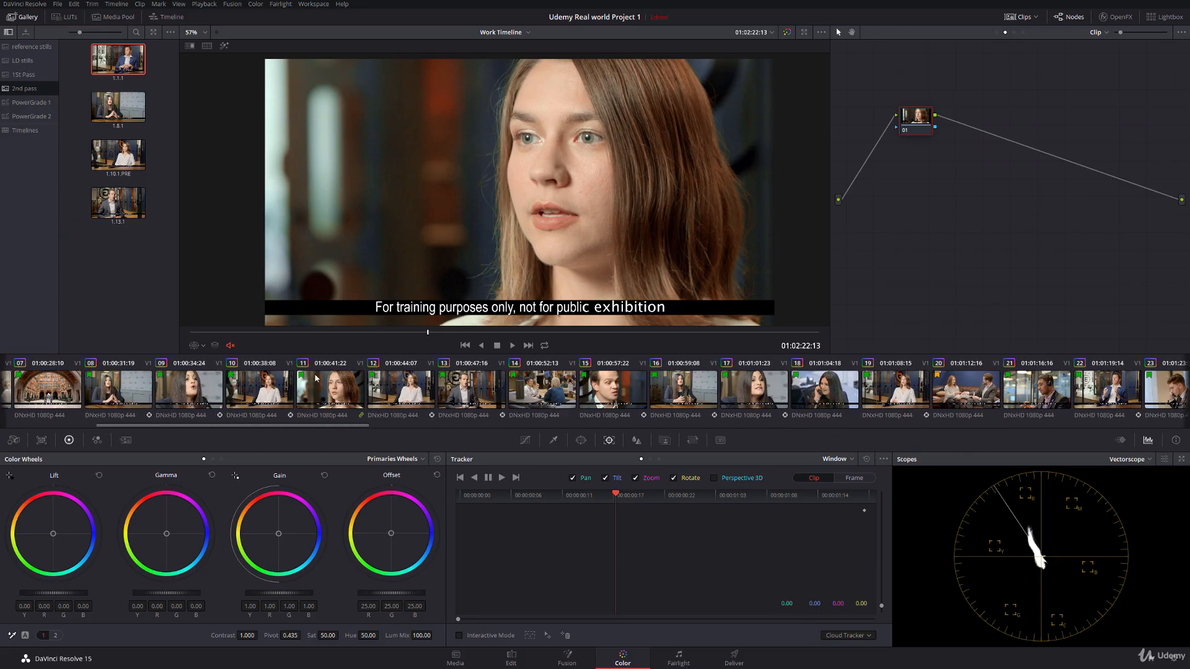
click(333, 384)
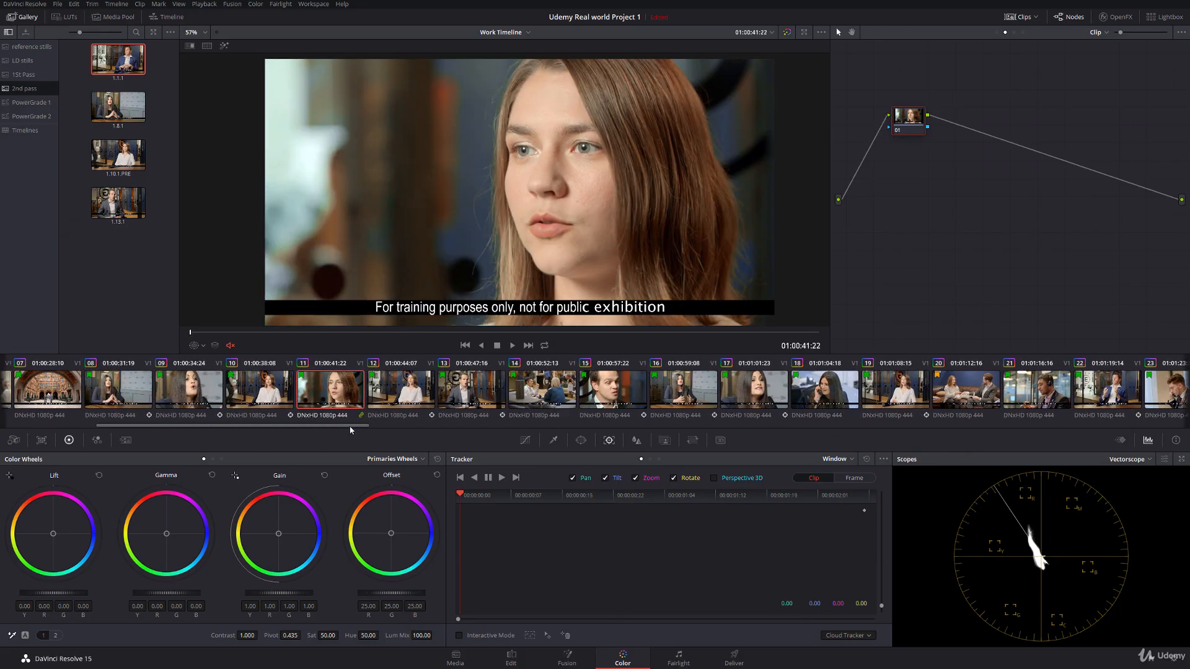
Step: Raise the Gamma of clip 41 slightly and bring up clip 42
drag(350, 430, 702, 410)
click(999, 389)
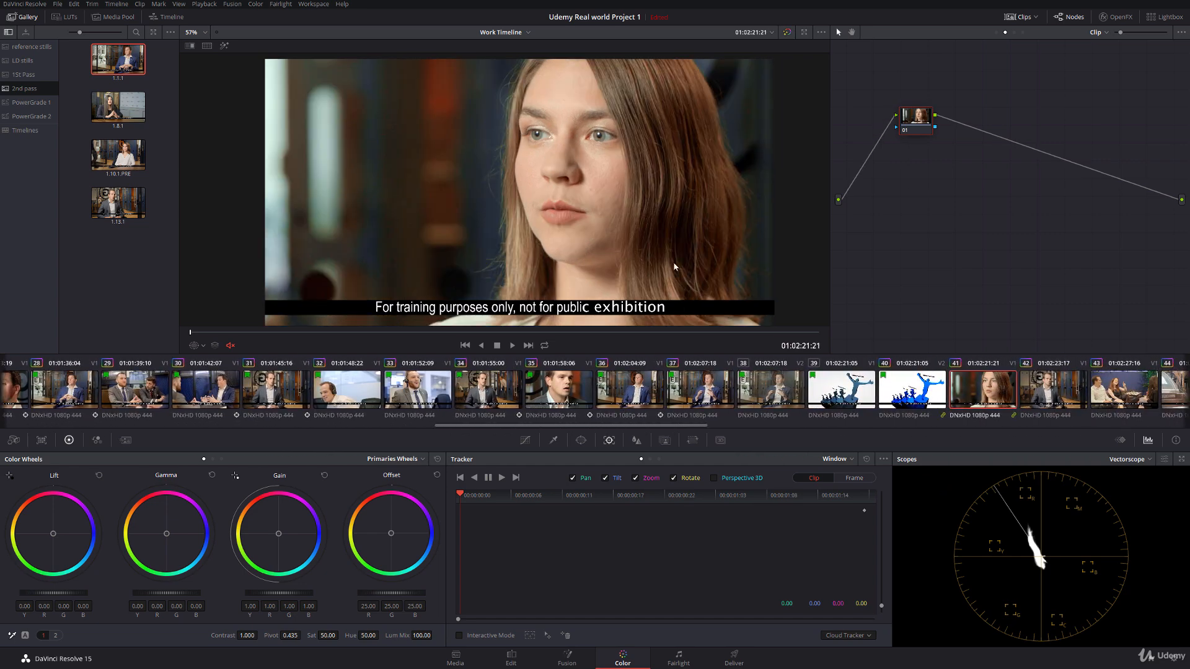
key(space)
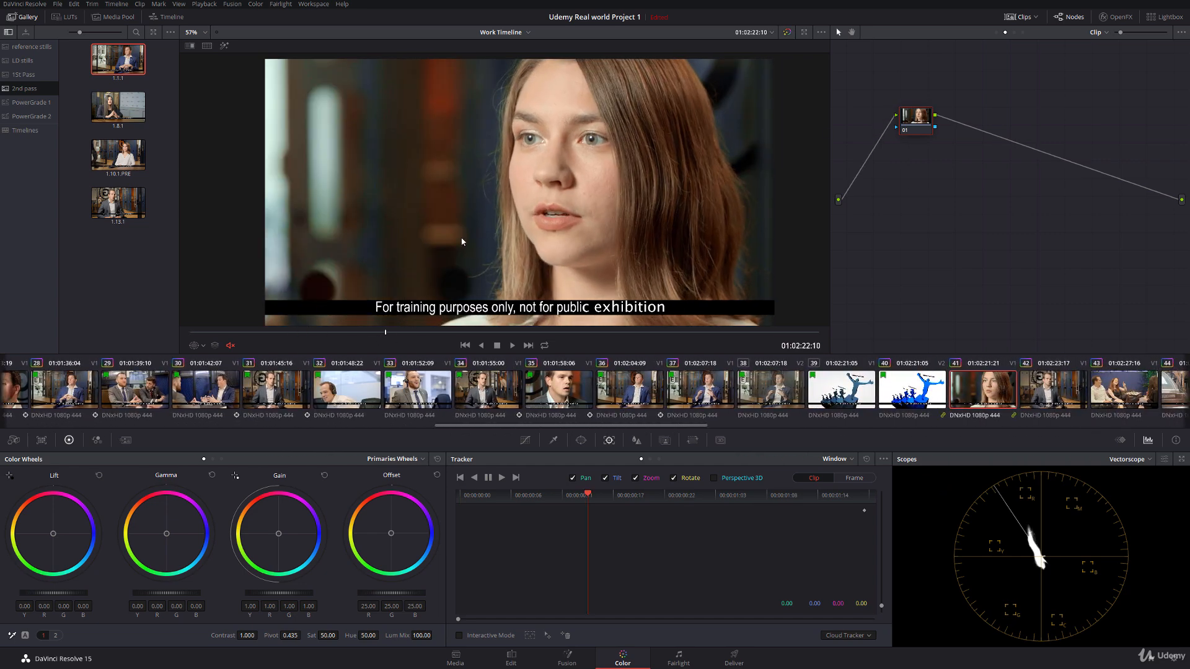
drag(176, 590, 181, 589)
click(1041, 392)
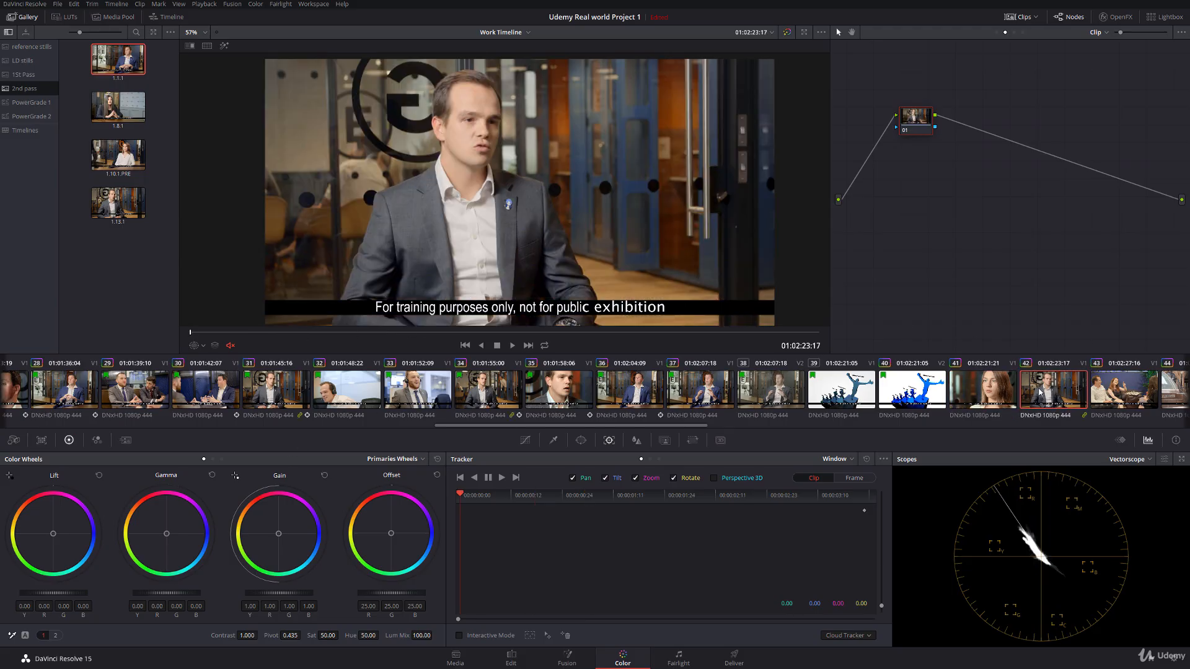
Step: Copy clip 34's grade to clip 42, align its face window with the man's head, and track the window forward through the shot
middle_click(497, 392)
click(198, 345)
click(214, 376)
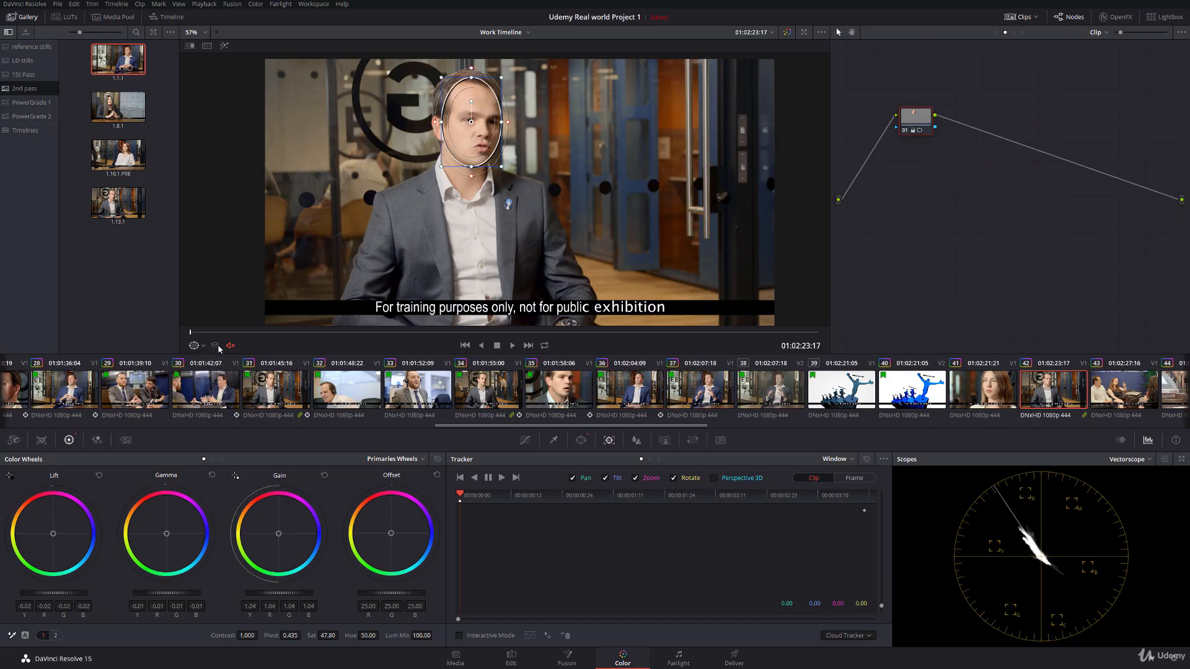
drag(458, 131, 454, 132)
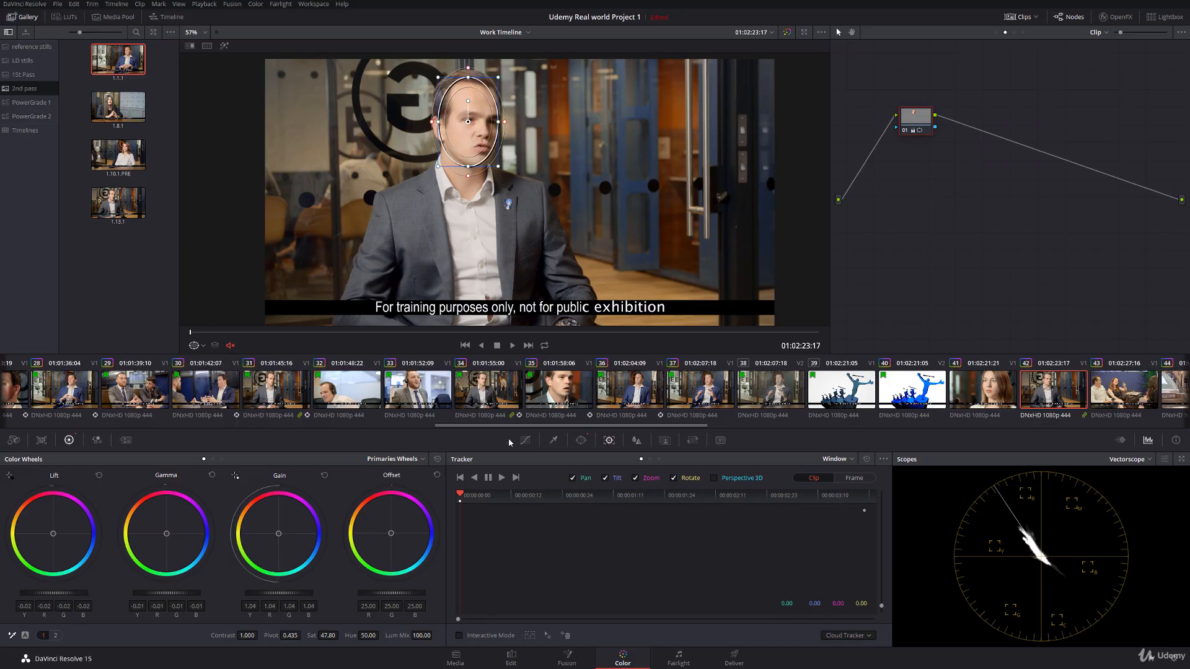
click(501, 478)
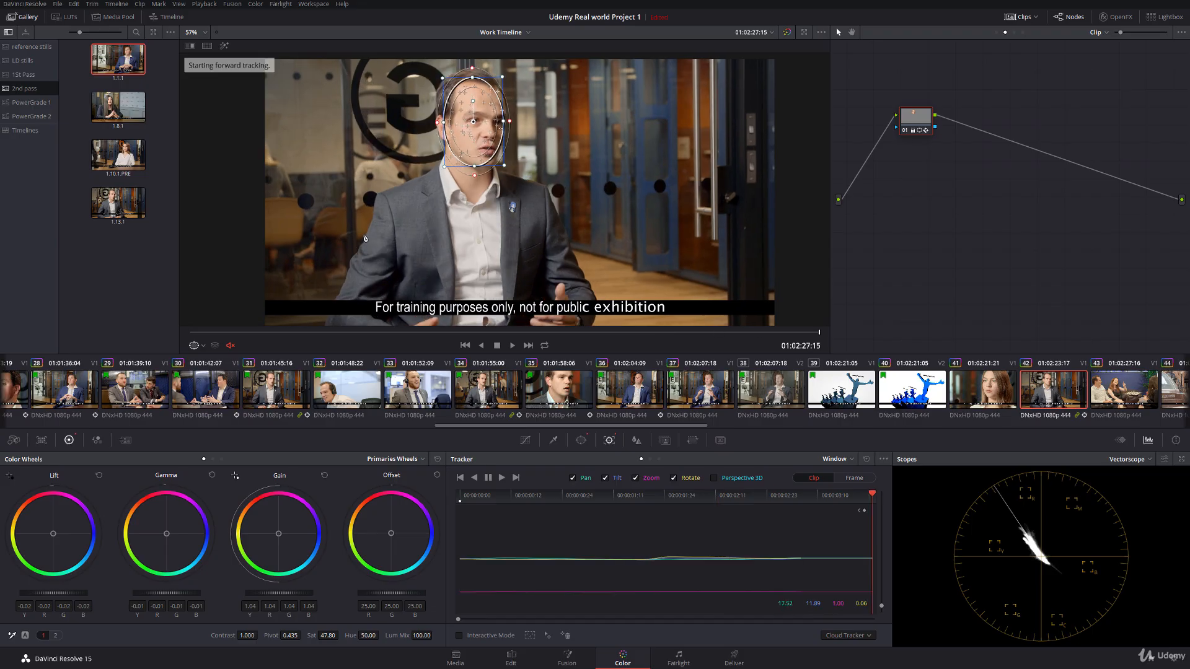
Step: Look over clip 43, lower the Lift of clip 44 slightly to about -0.12, and flag clip 44 green
scroll(703, 402, right, 6)
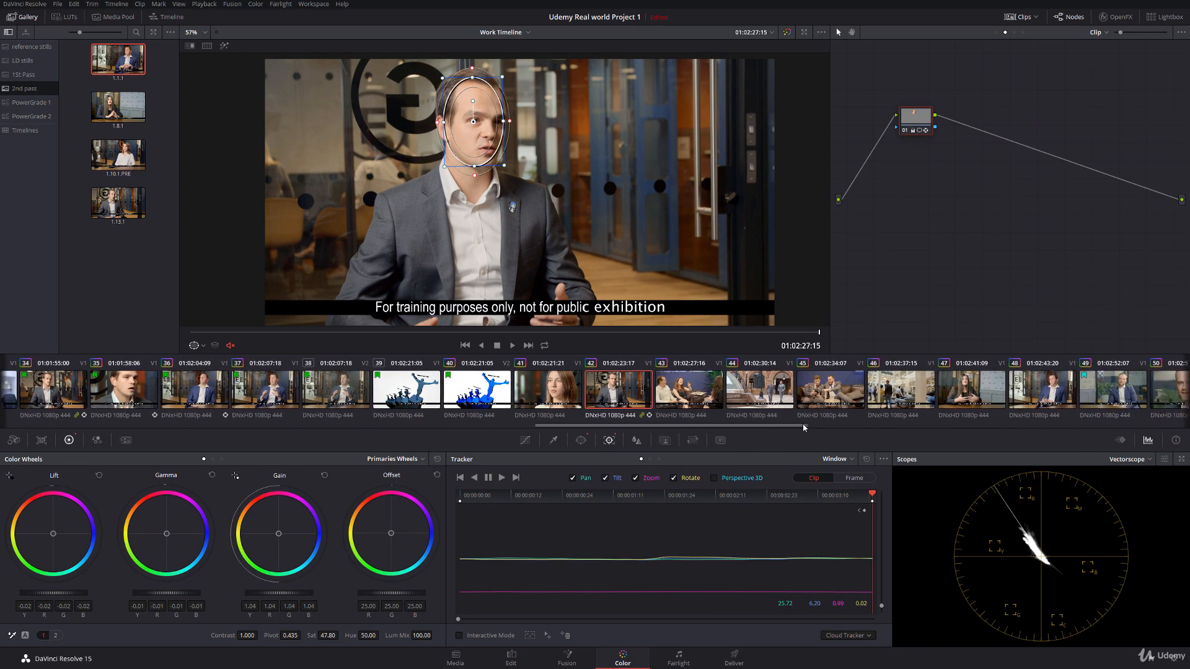
click(703, 401)
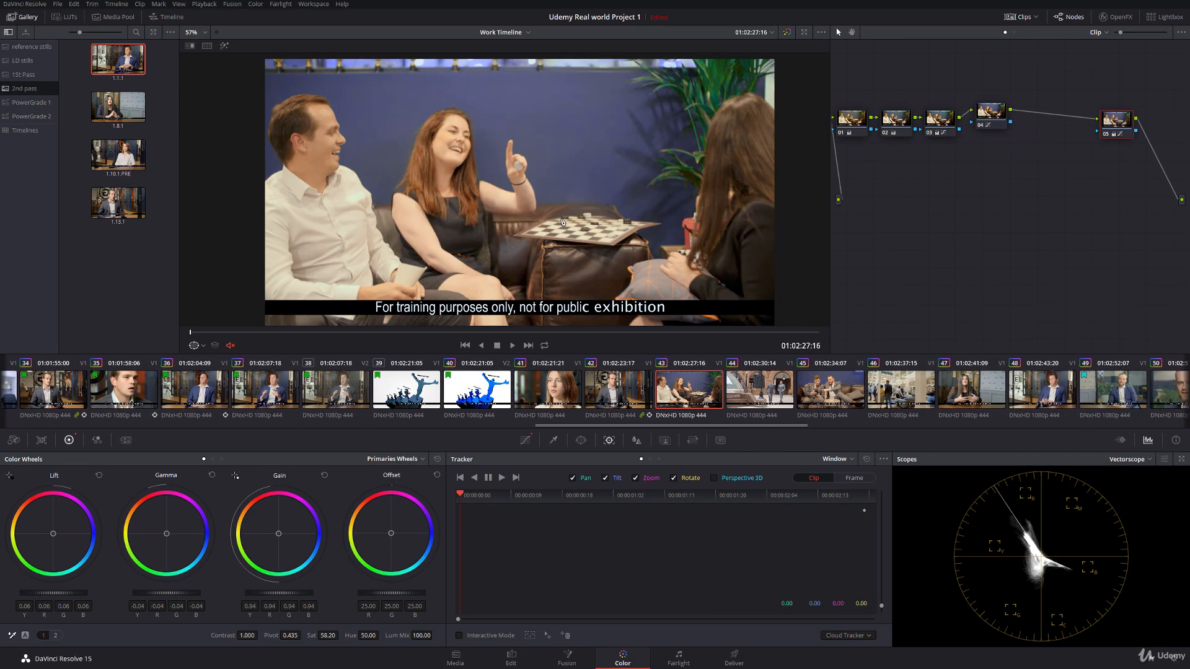
click(752, 395)
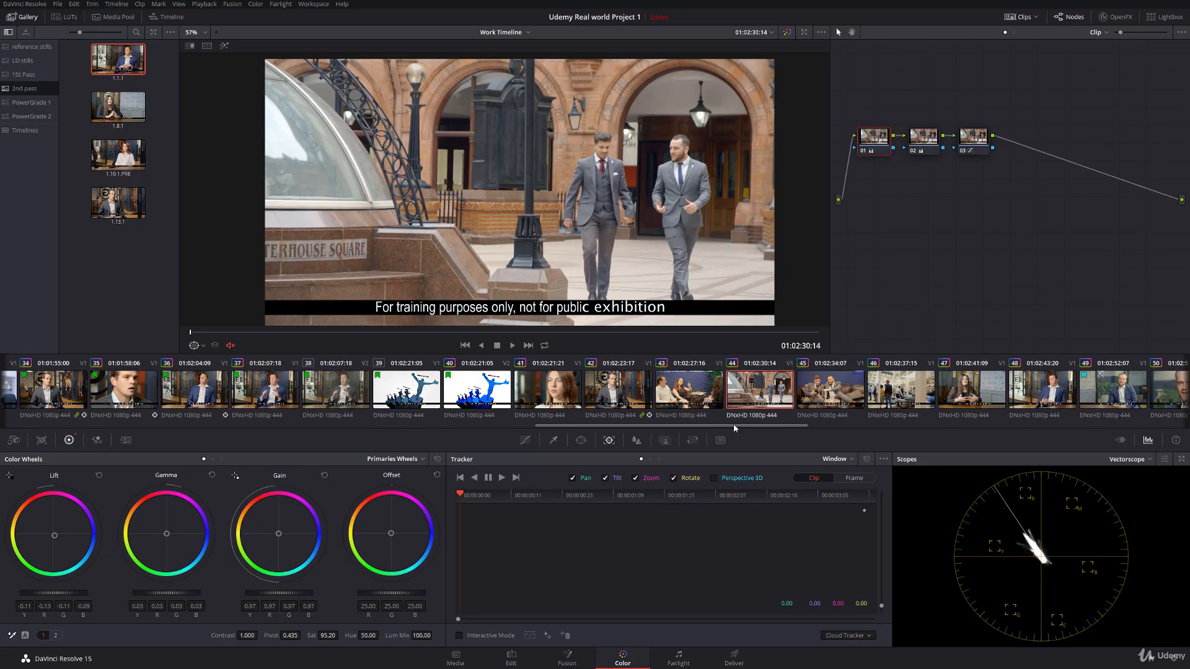
scroll(712, 423, right, 1)
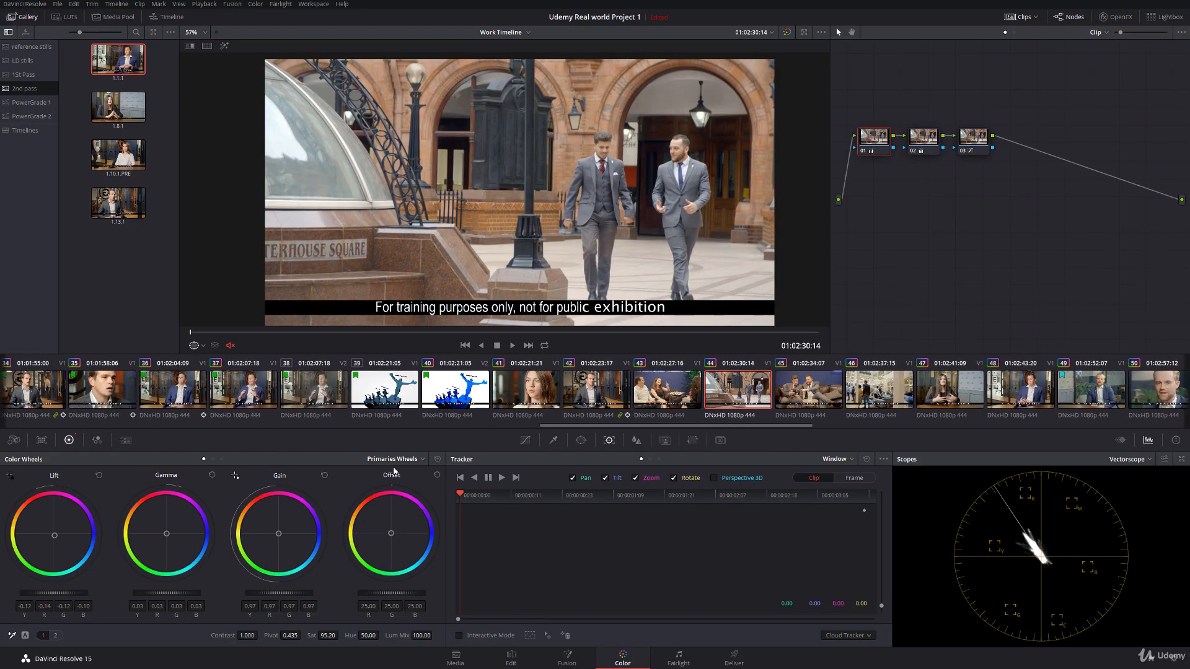
right_click(746, 395)
mouse_move(801, 169)
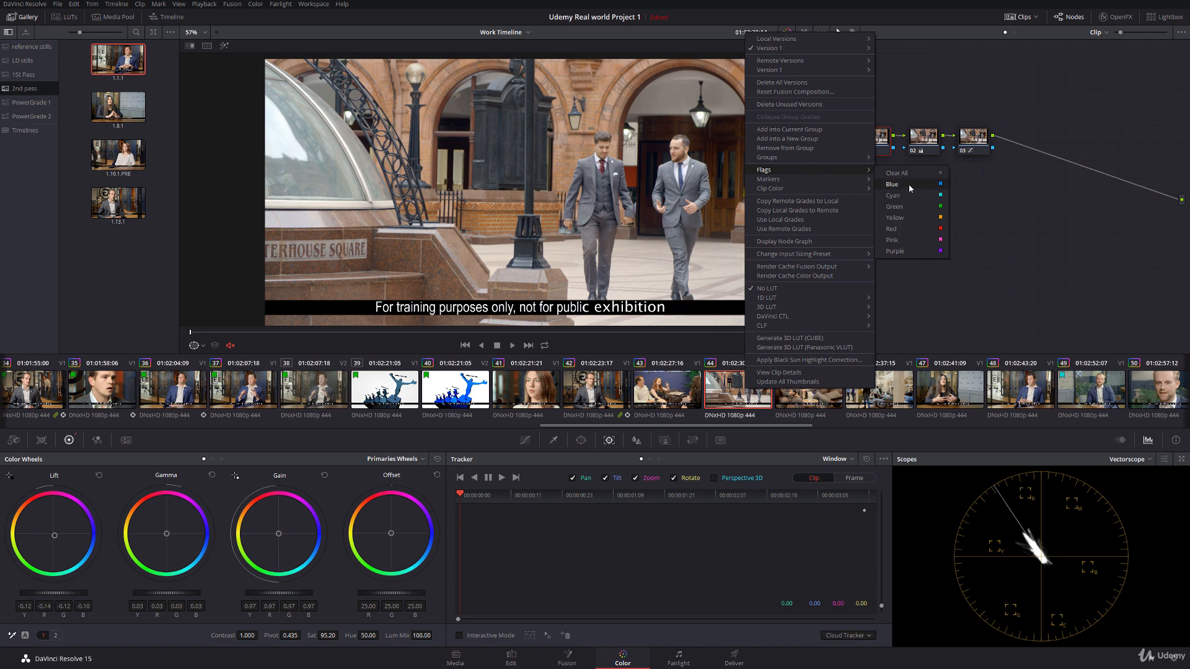
click(909, 205)
Step: Flag clips 41 and 42 green
click(526, 389)
right_click(591, 394)
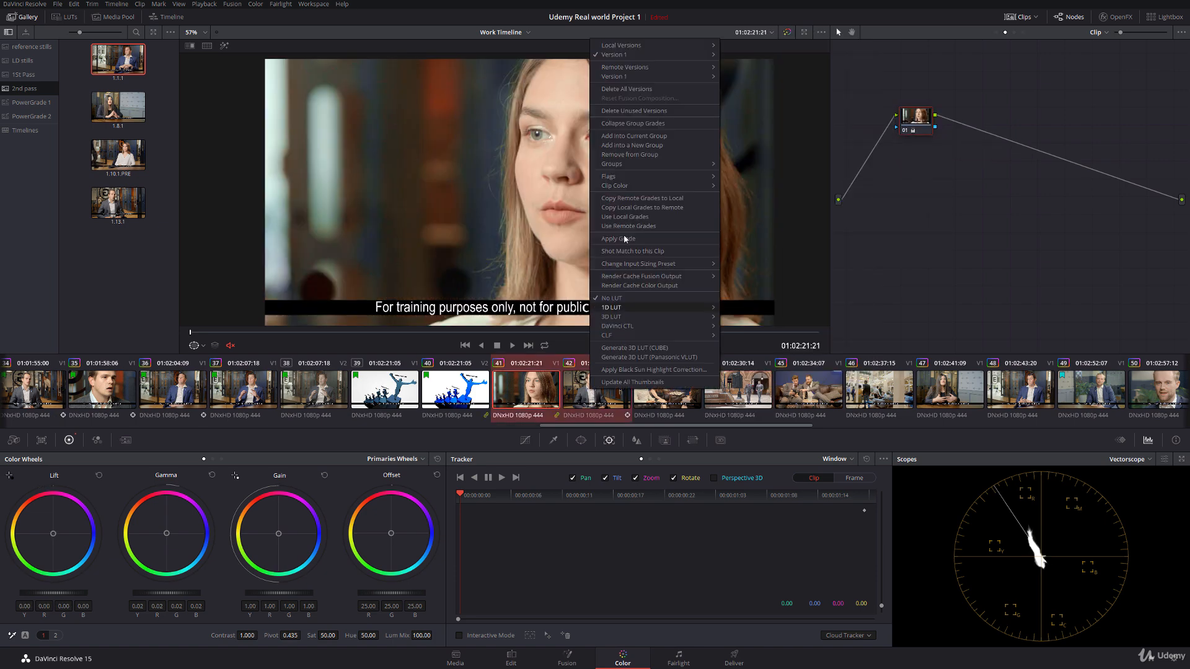
mouse_move(635, 180)
click(752, 214)
Step: On clip 43's Hue Vs Hue curve, set the Hue Rotate of the existing point at Input Hue 332.00 to 14.29
click(674, 404)
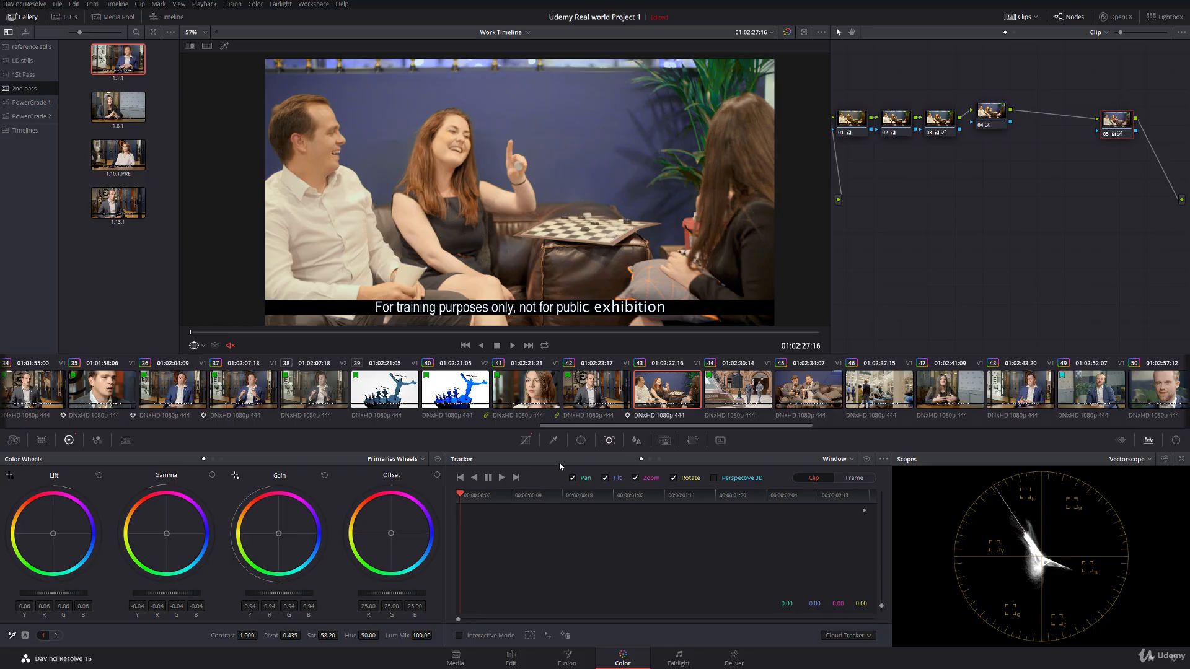
click(524, 439)
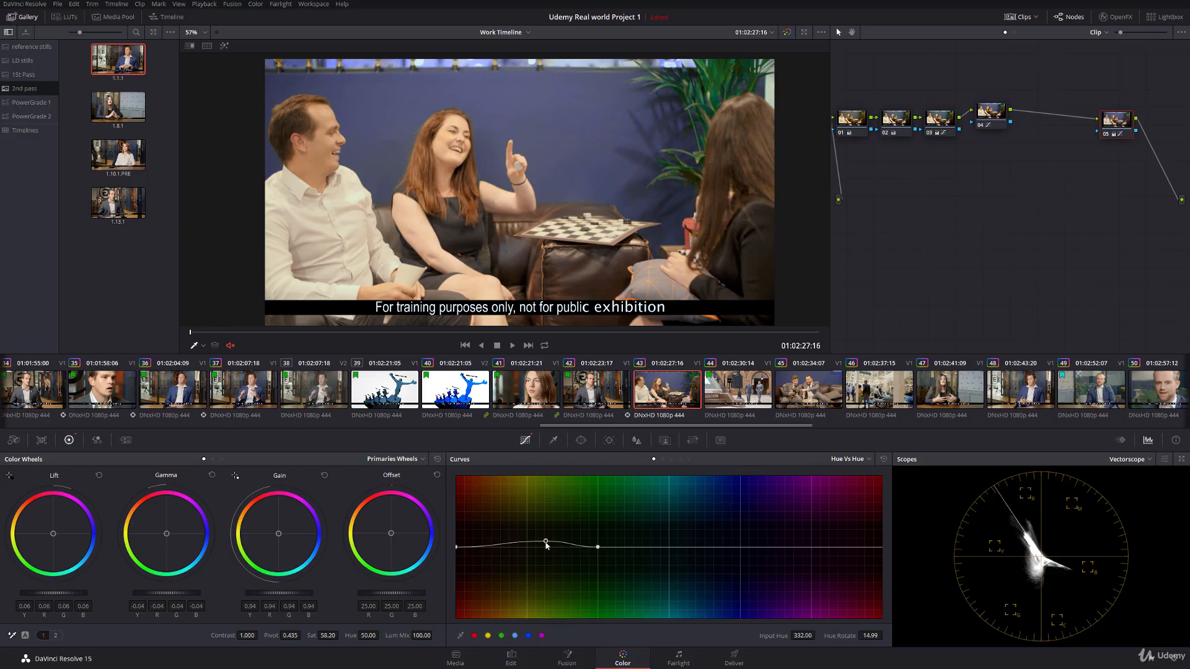
drag(832, 636, 857, 636)
drag(795, 636, 784, 637)
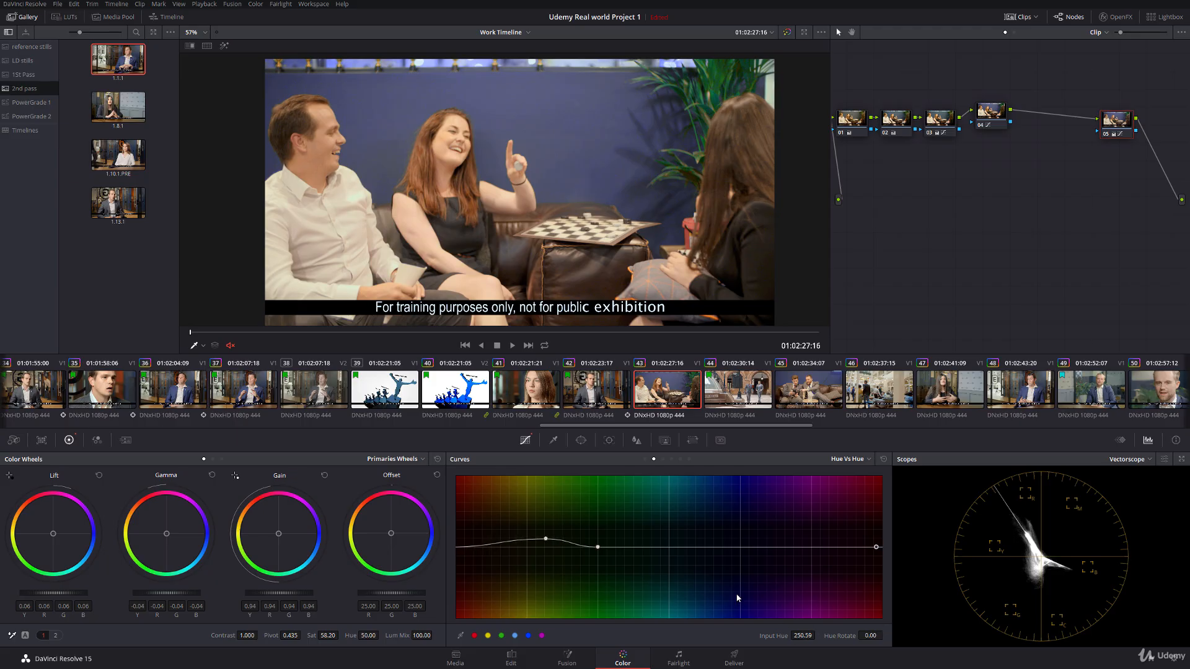
click(546, 541)
drag(867, 636, 848, 636)
Step: Play part of clip 43, lower its Lift to 0.04 and its Gain to 0.93, and compare it with clip 42
key(space)
key(space)
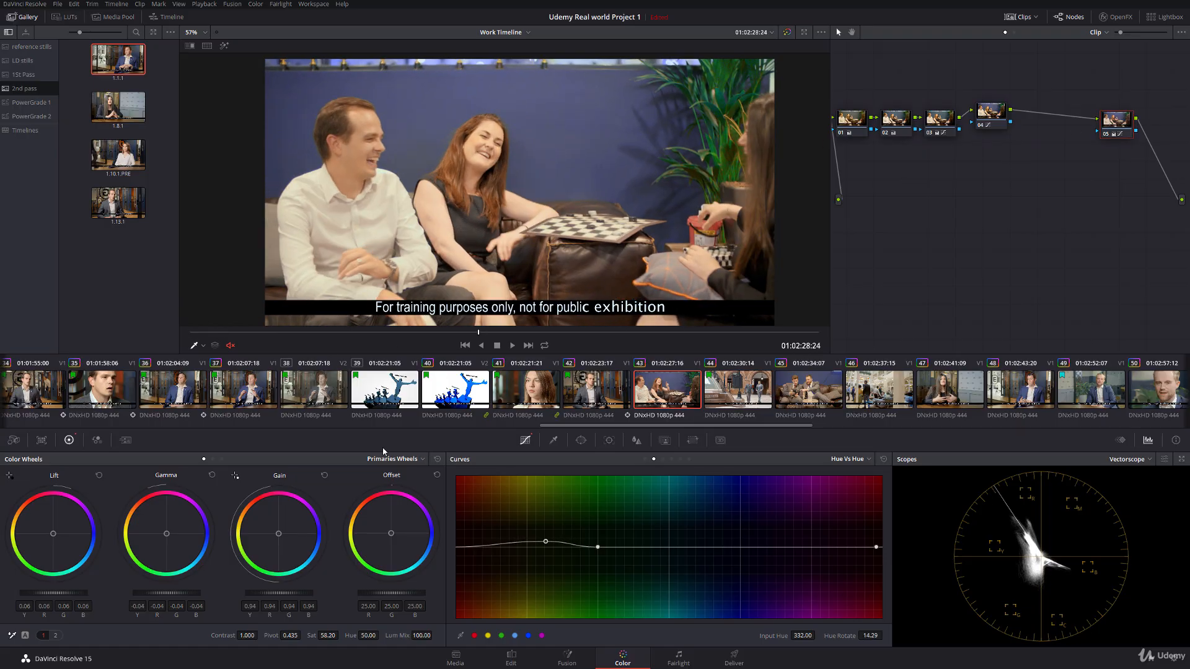
drag(67, 594, 60, 593)
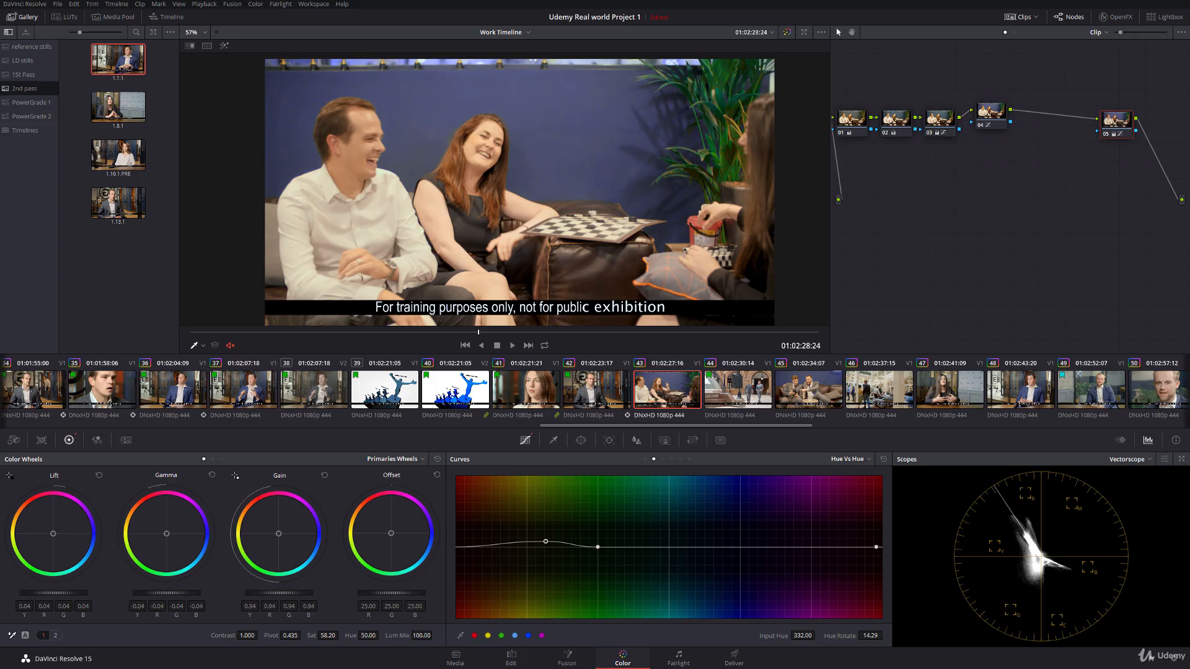
click(581, 393)
click(670, 394)
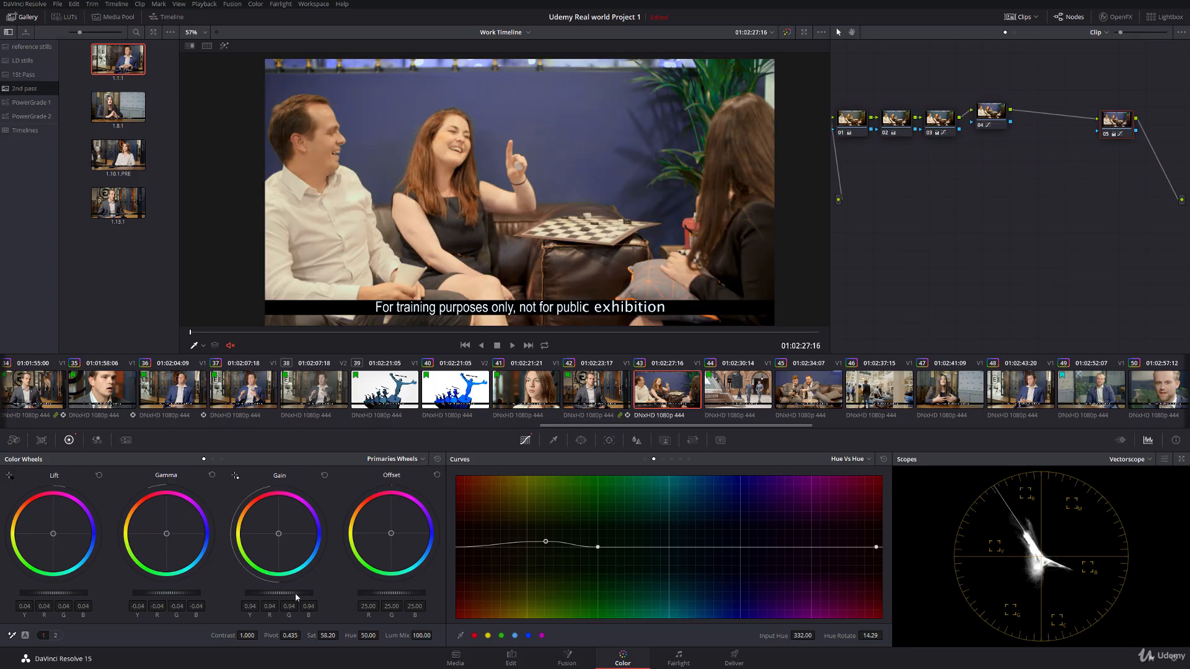
Step: Reduce the saturation of the reds in clip 43 to 0.61 with the Hue Vs Sat curve and compare it with clip 42
click(662, 460)
drag(459, 575, 457, 577)
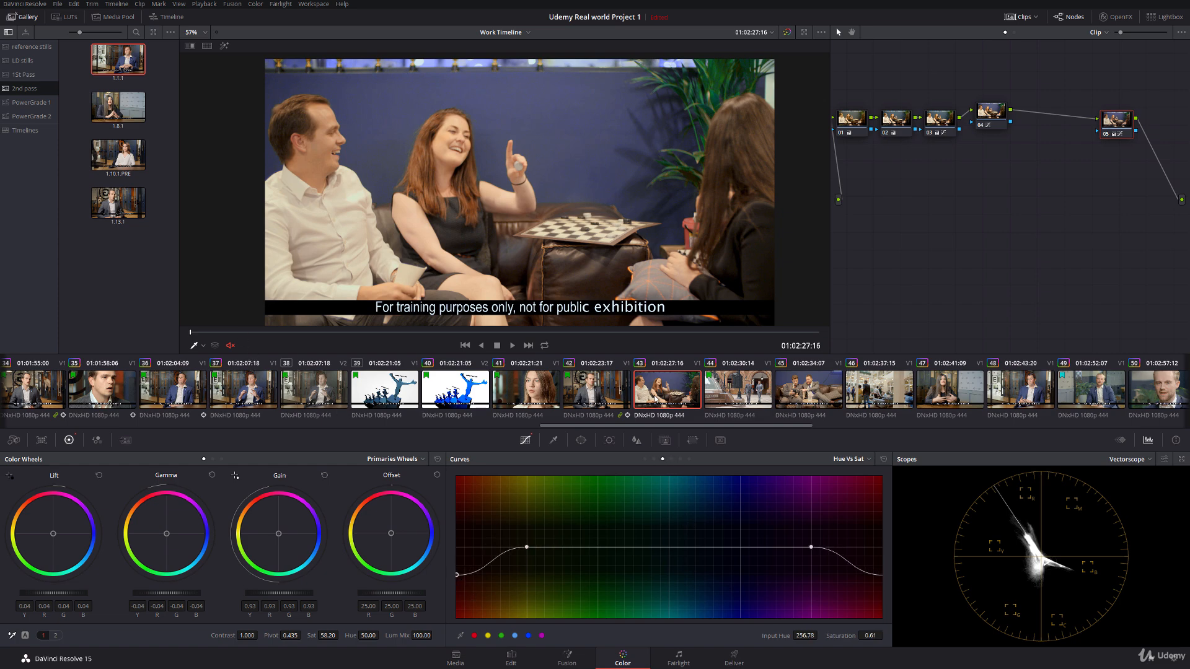
click(608, 393)
click(663, 395)
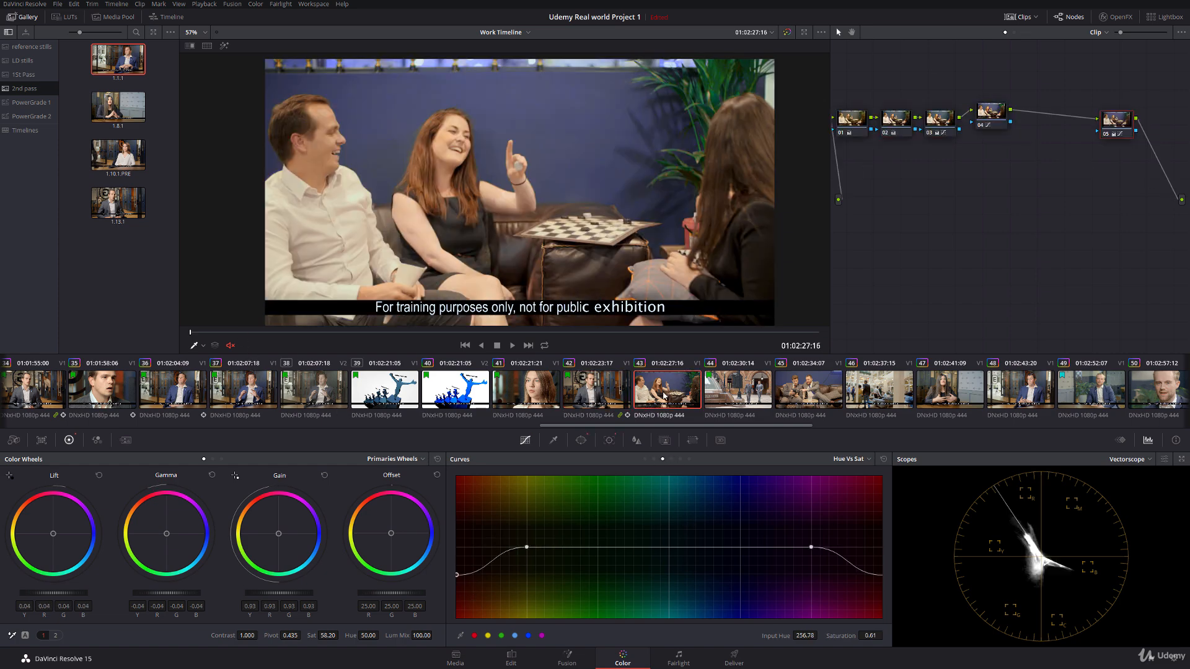
Step: Play the cut from clip 42 into clip 43 in full screen to check that their grades match
click(612, 399)
key(ctrl+f)
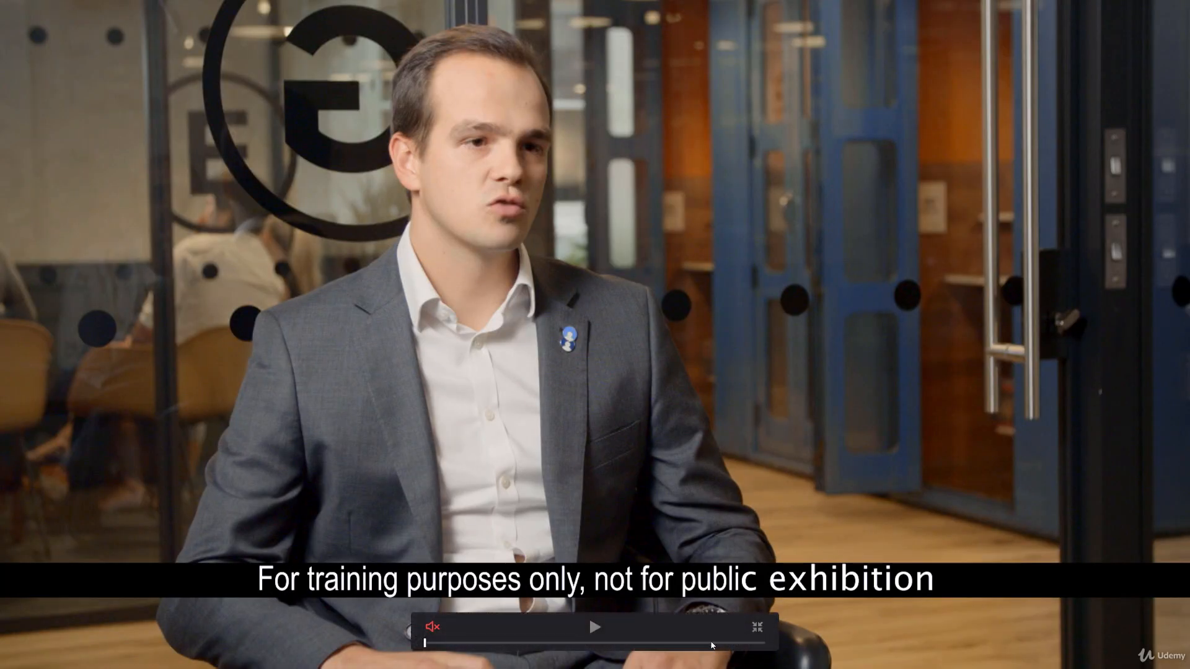
click(712, 643)
key(space)
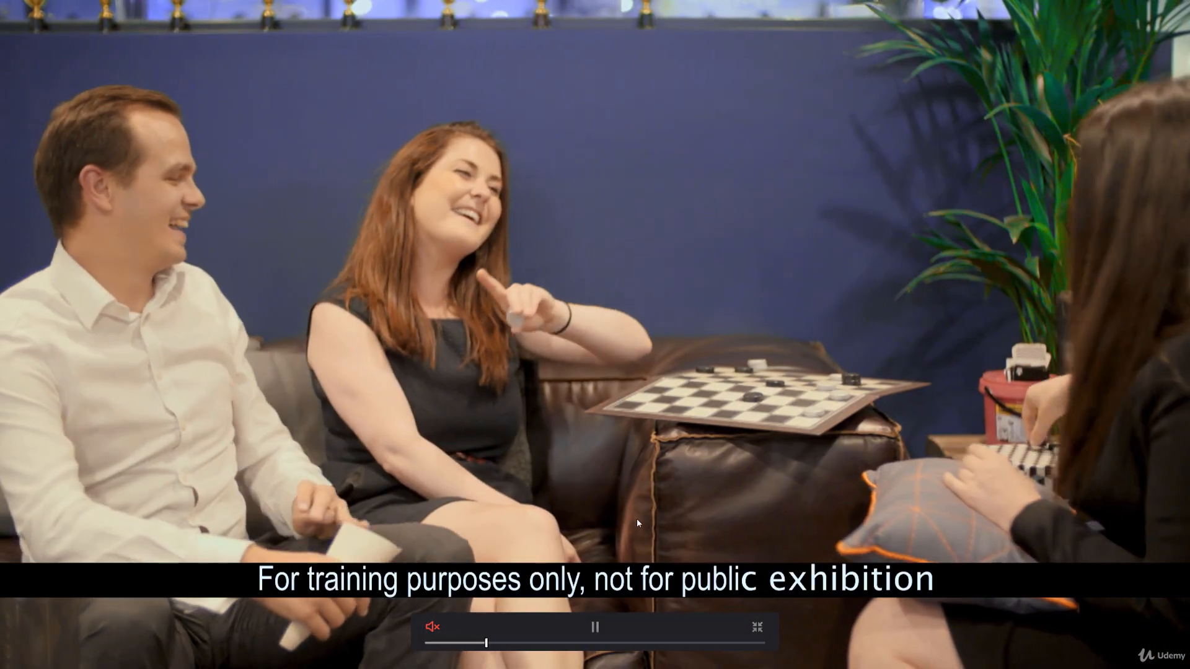
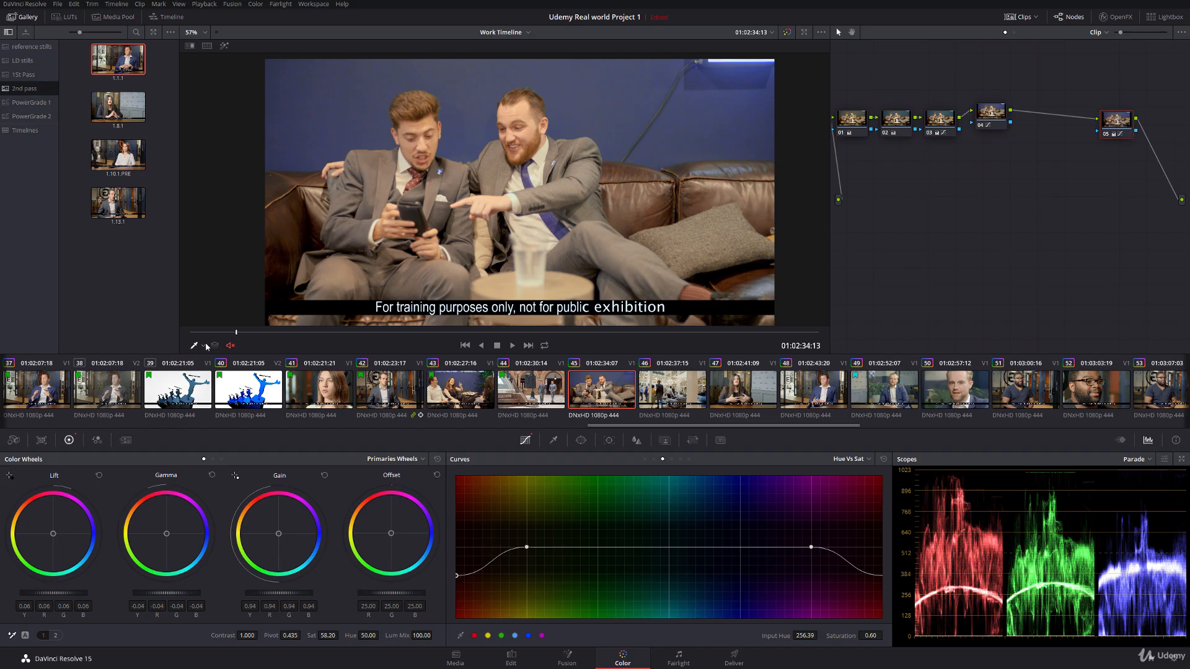
Step: Lower the red ends of the Hue vs Sat curve on clip 45 to about 0.56 saturation and scrub through the shot
drag(457, 579, 454, 583)
drag(219, 335, 890, 342)
Step: Check clips 46 and 47 and mark clip 45, the two men on the sofa, with a green flag
click(684, 403)
click(750, 396)
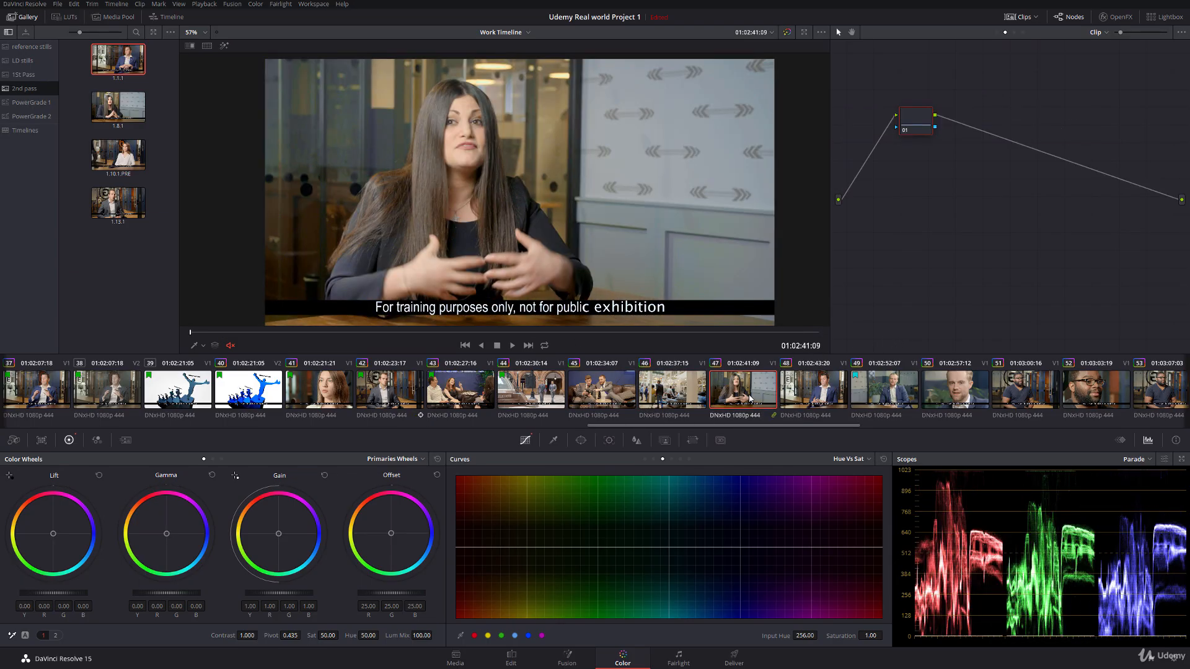
click(671, 389)
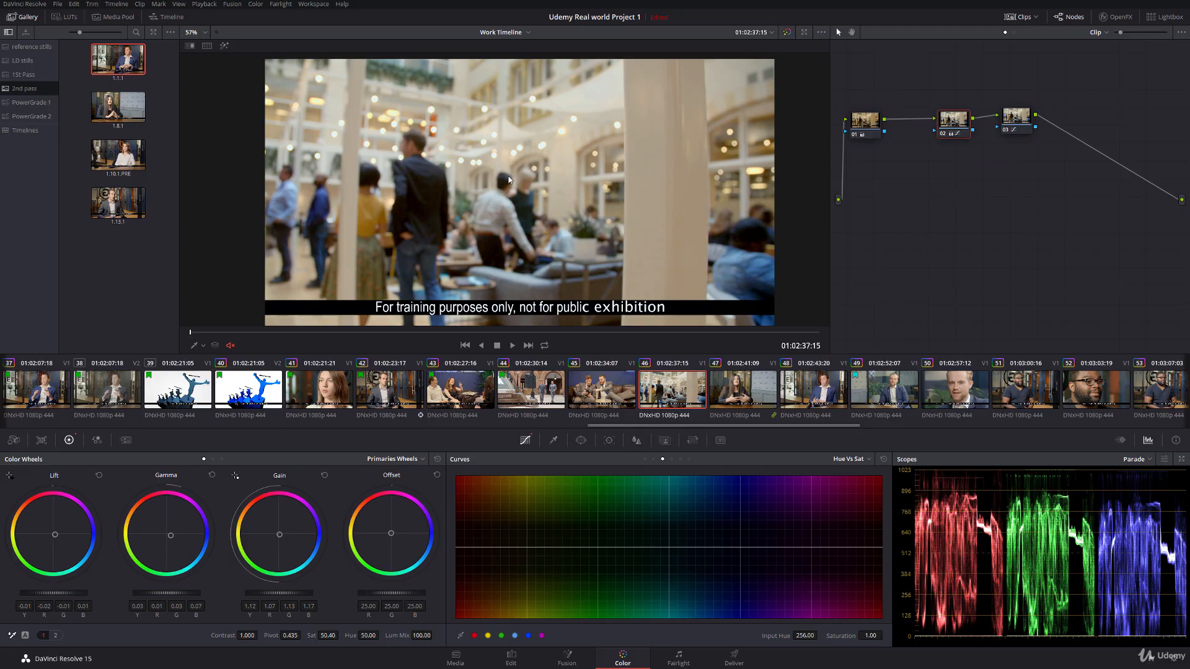
right_click(680, 398)
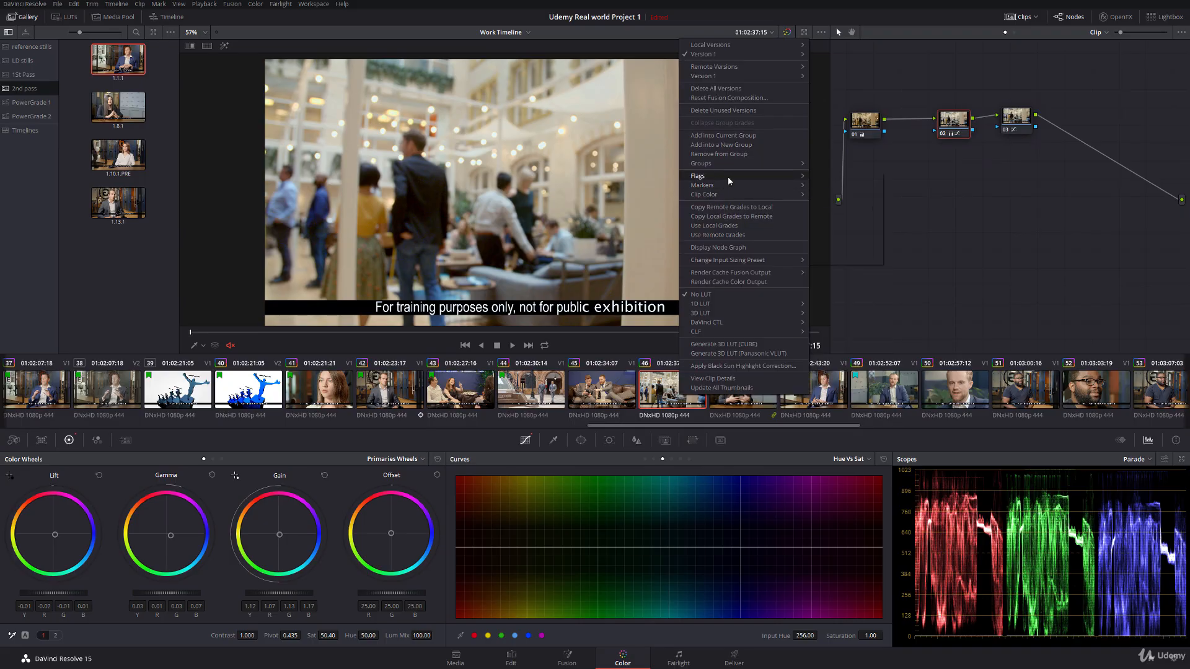
mouse_move(728, 176)
click(829, 224)
click(599, 394)
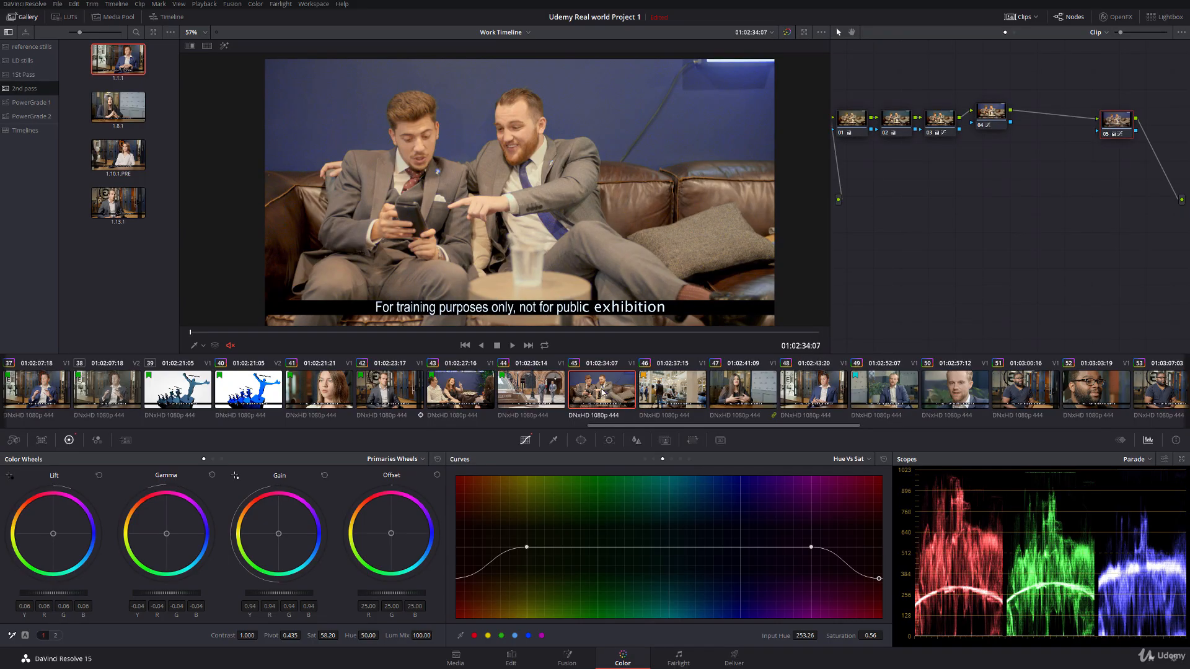
right_click(602, 391)
click(740, 207)
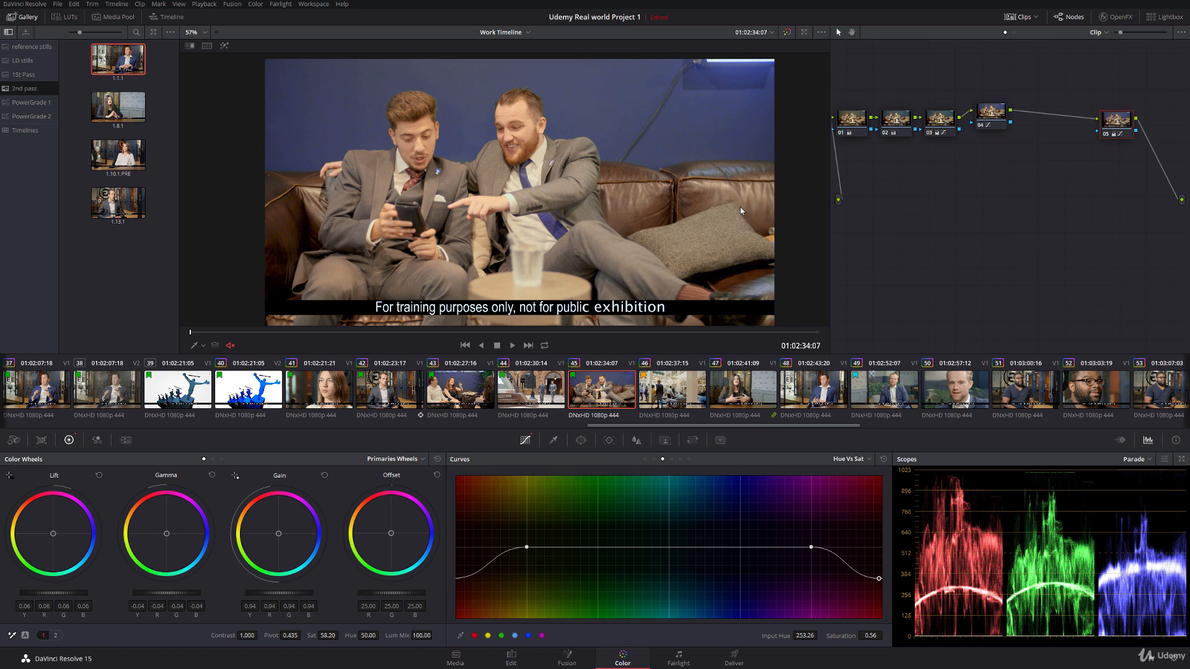
Step: Apply the grade from still 1.8.1 to clip 47 and move its oval power window onto the woman's face
click(753, 389)
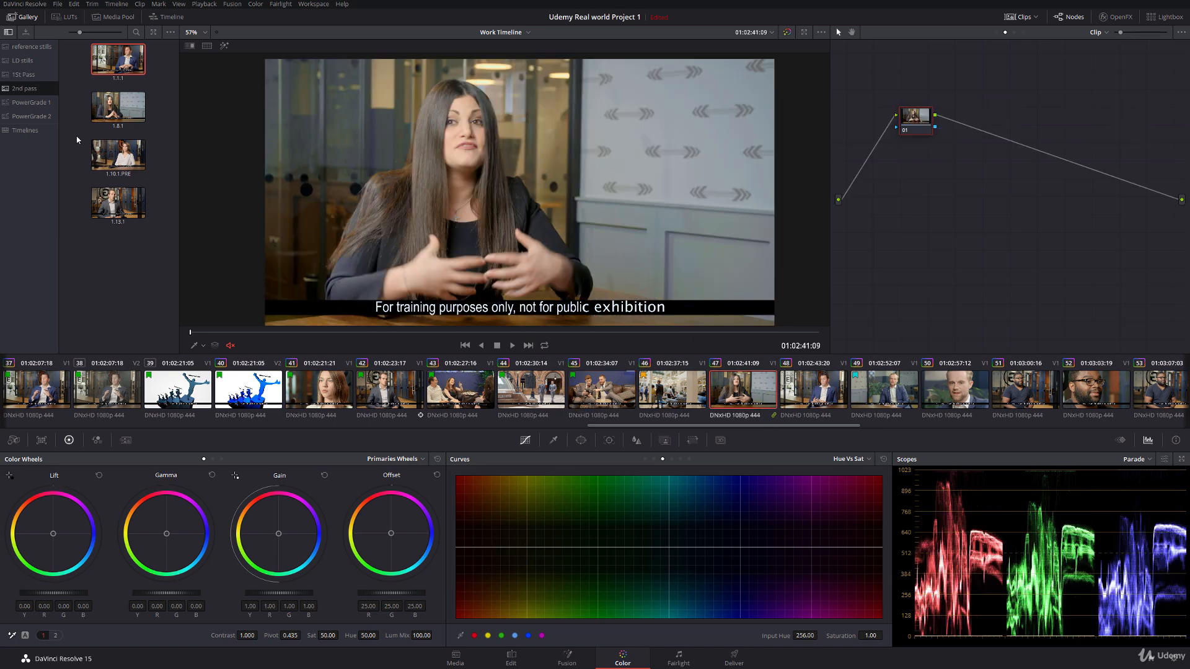
double_click(118, 108)
click(202, 345)
click(224, 385)
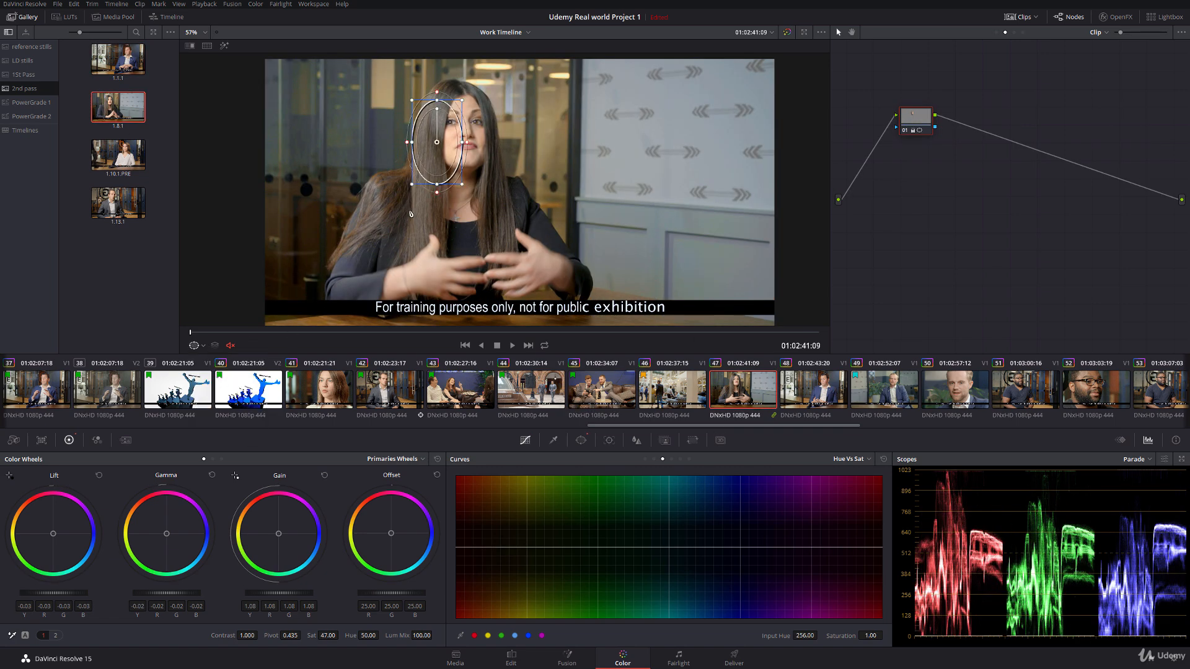
drag(457, 142, 477, 131)
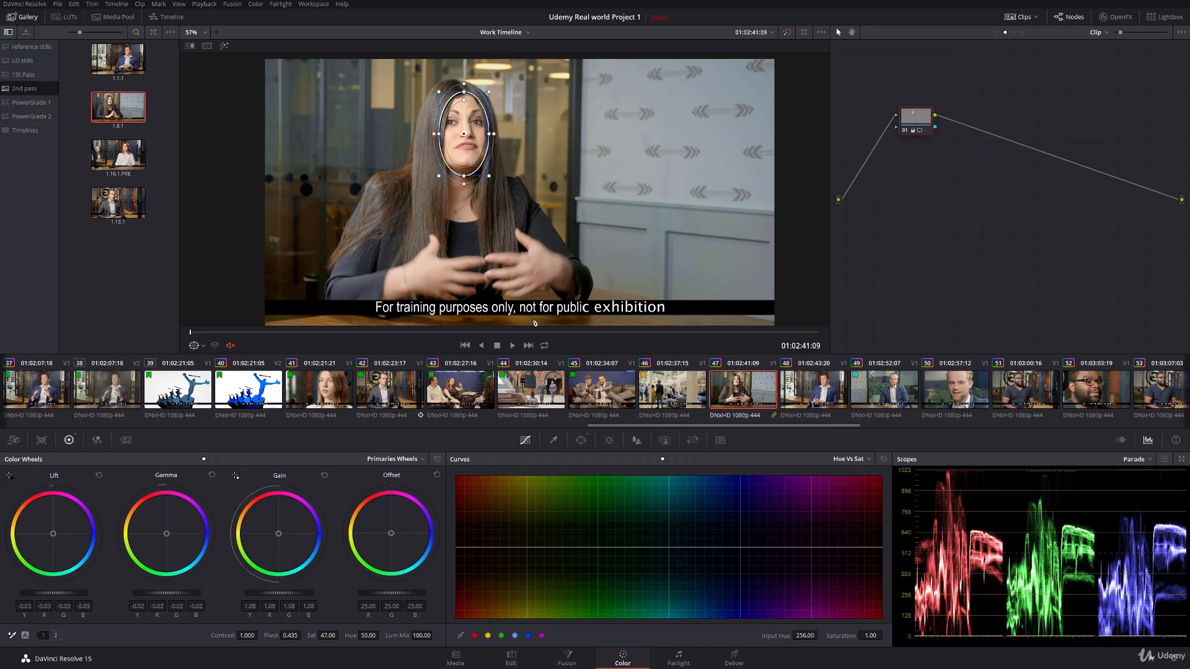
Step: Track the face window forward through clip 47 and turn off the window overlay in the viewer
click(610, 440)
click(501, 477)
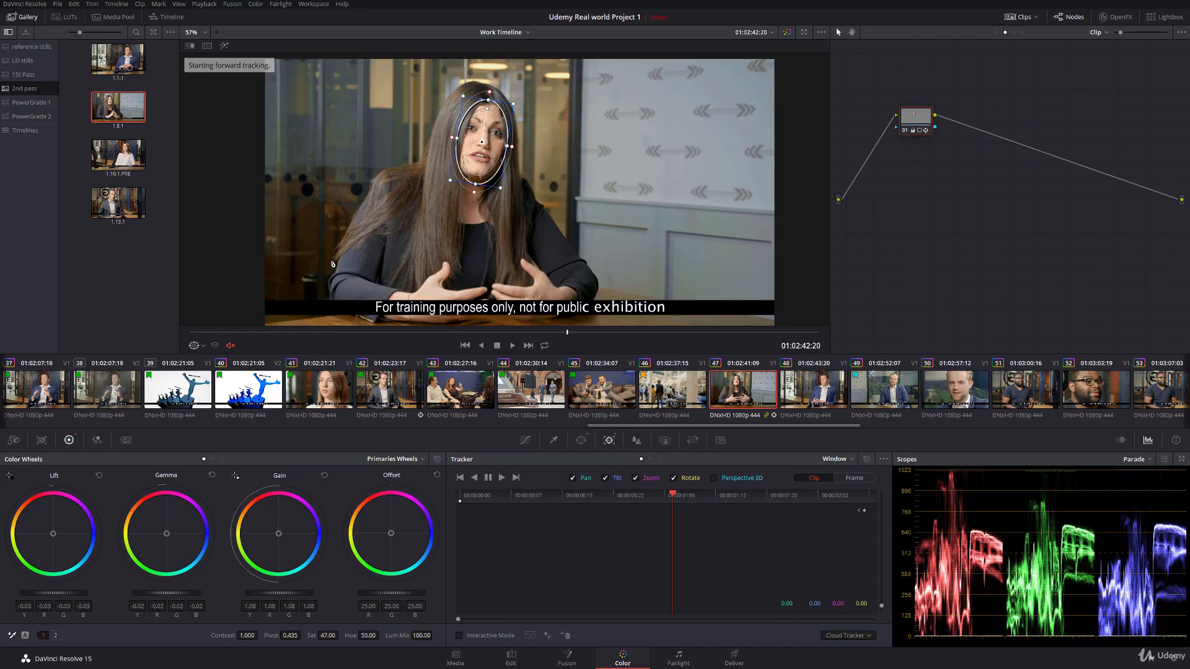
click(202, 346)
click(212, 361)
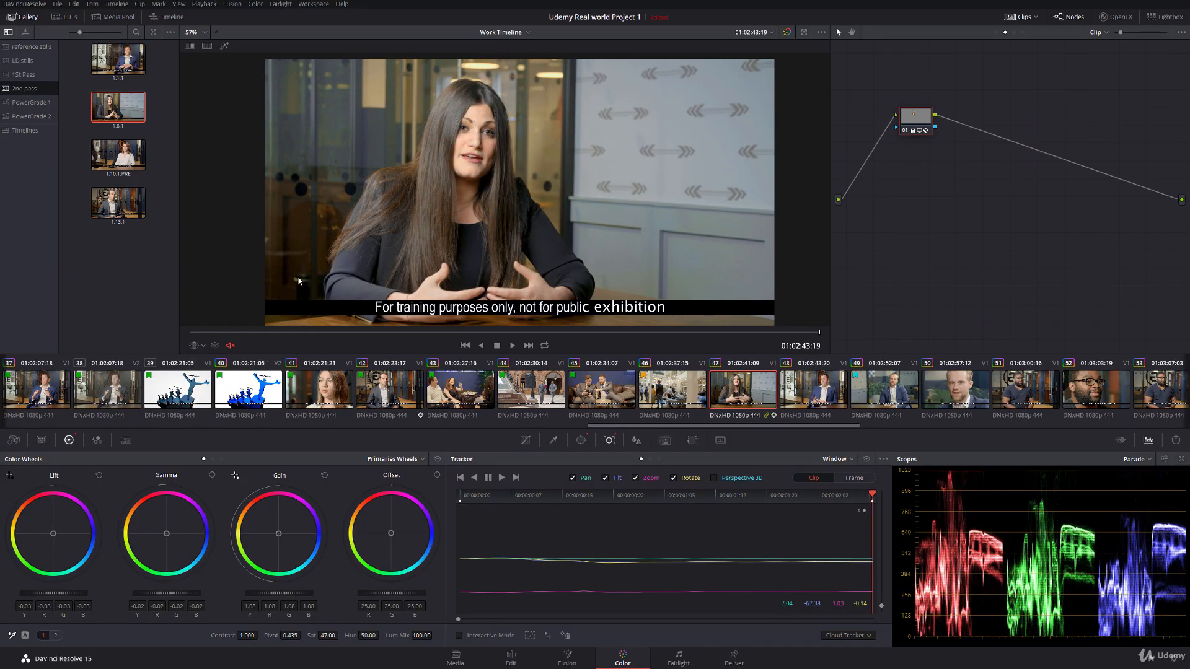
Step: Apply the grade from still 1.1.1 to clip 48 and place its oval power window over the man's face
click(785, 392)
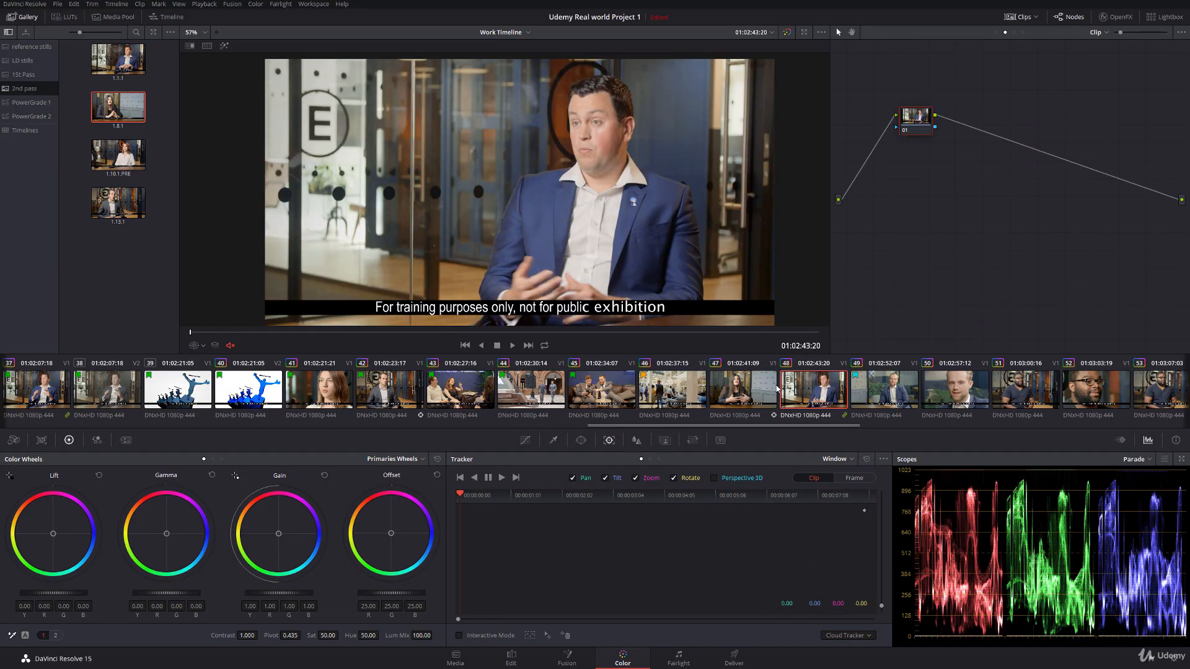
double_click(133, 60)
click(204, 346)
click(217, 371)
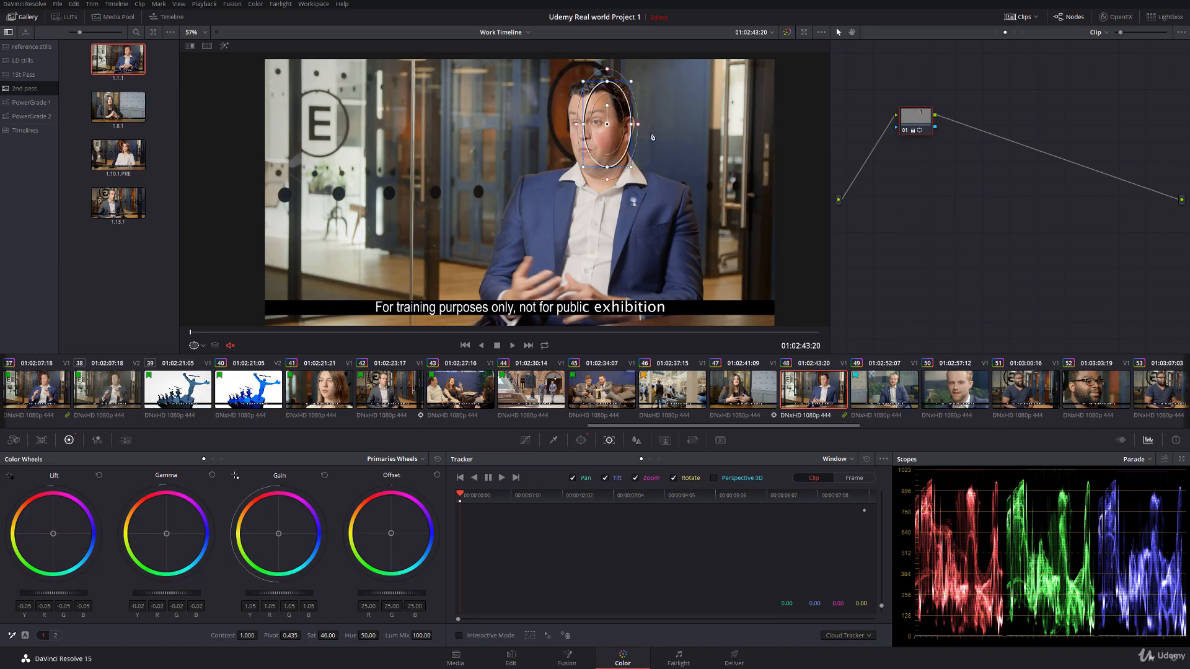
drag(594, 111, 594, 110)
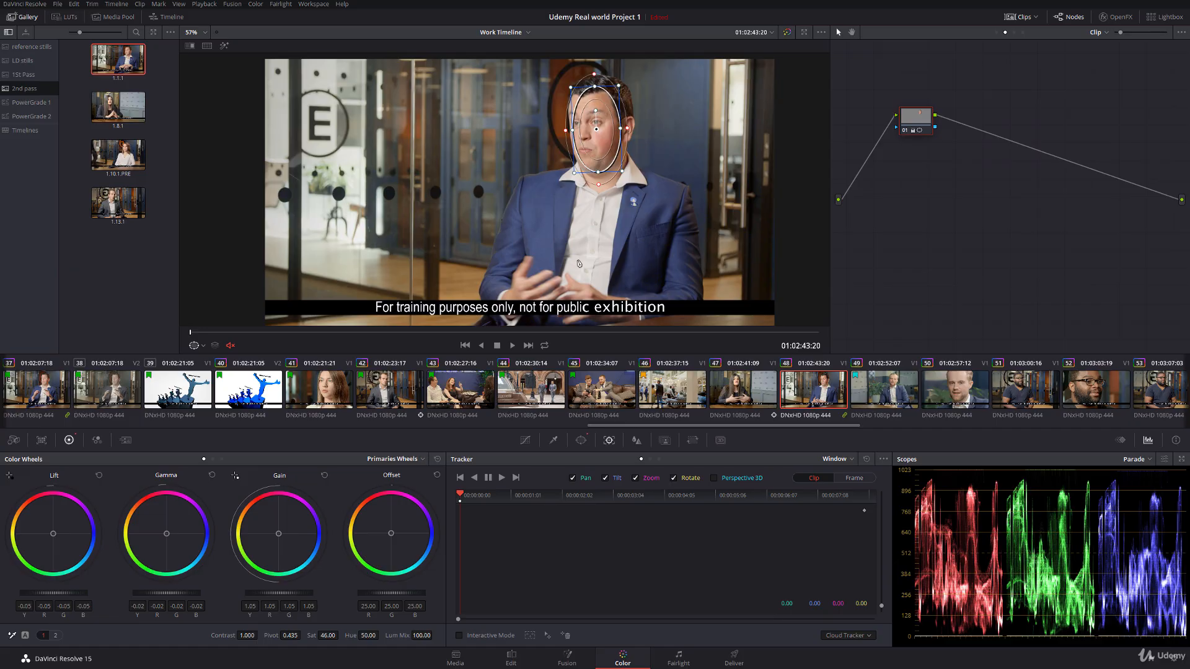
Step: Track the man's face window forward to the end of clip 48 and hide its on-screen outline
click(500, 478)
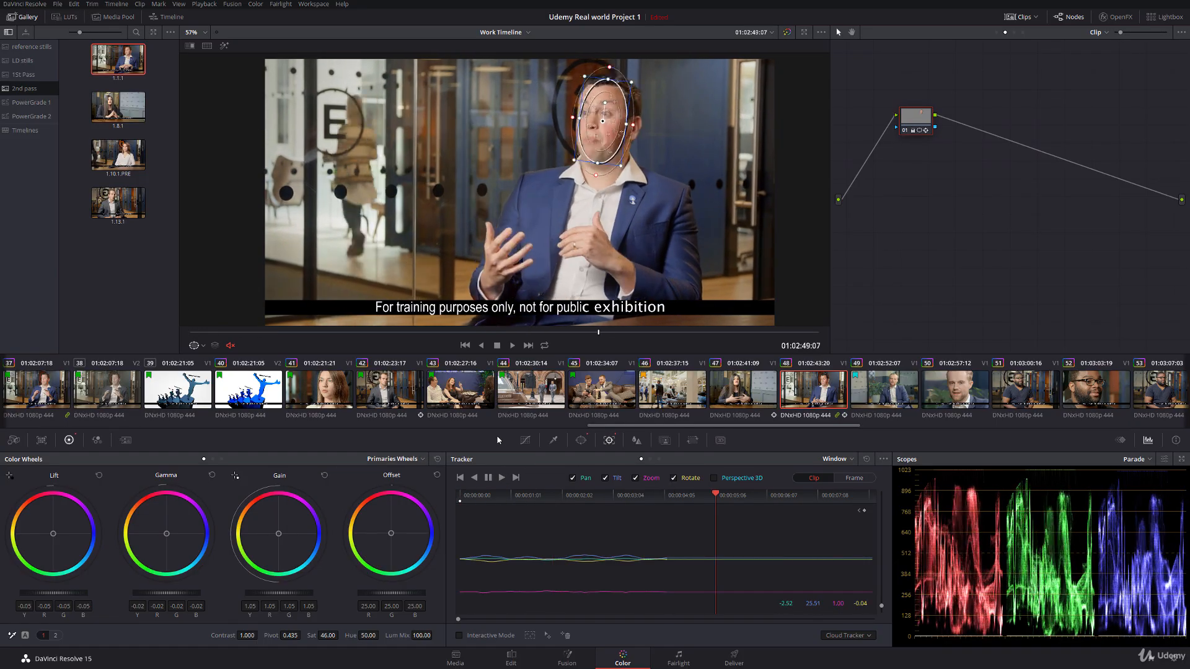
click(200, 345)
click(212, 362)
Step: Review the graded clip 48 by scrubbing through it and viewing it full screen
drag(264, 333, 312, 333)
scroll(500, 169, up, 4)
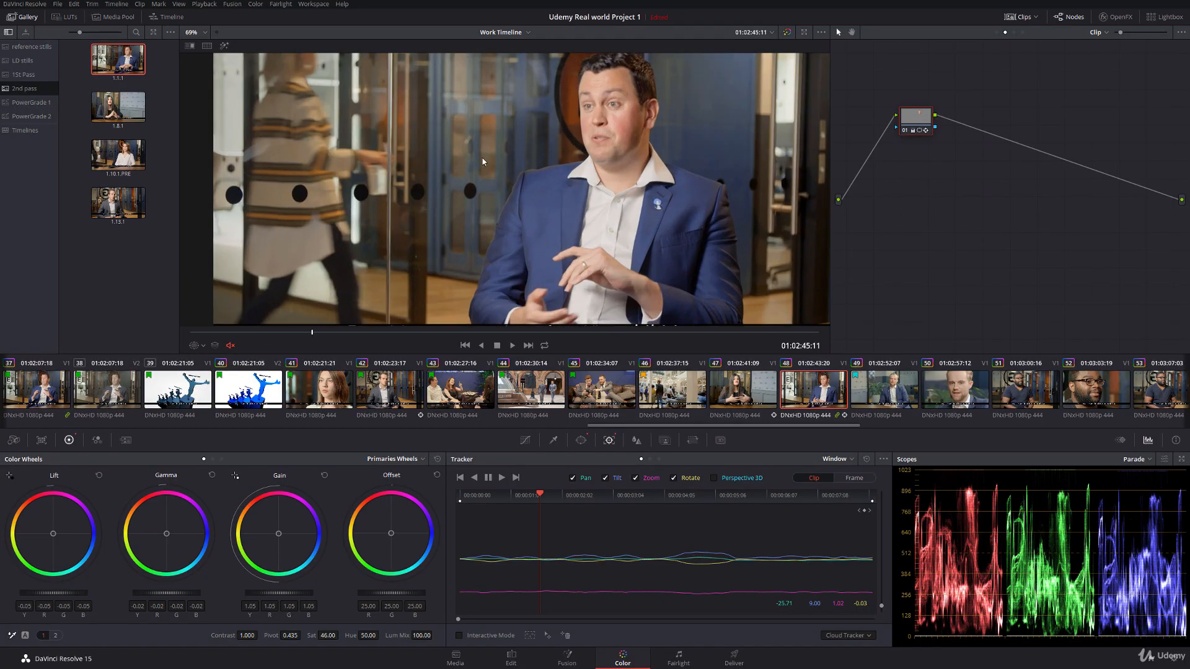
key(ctrl+f)
drag(462, 642, 728, 642)
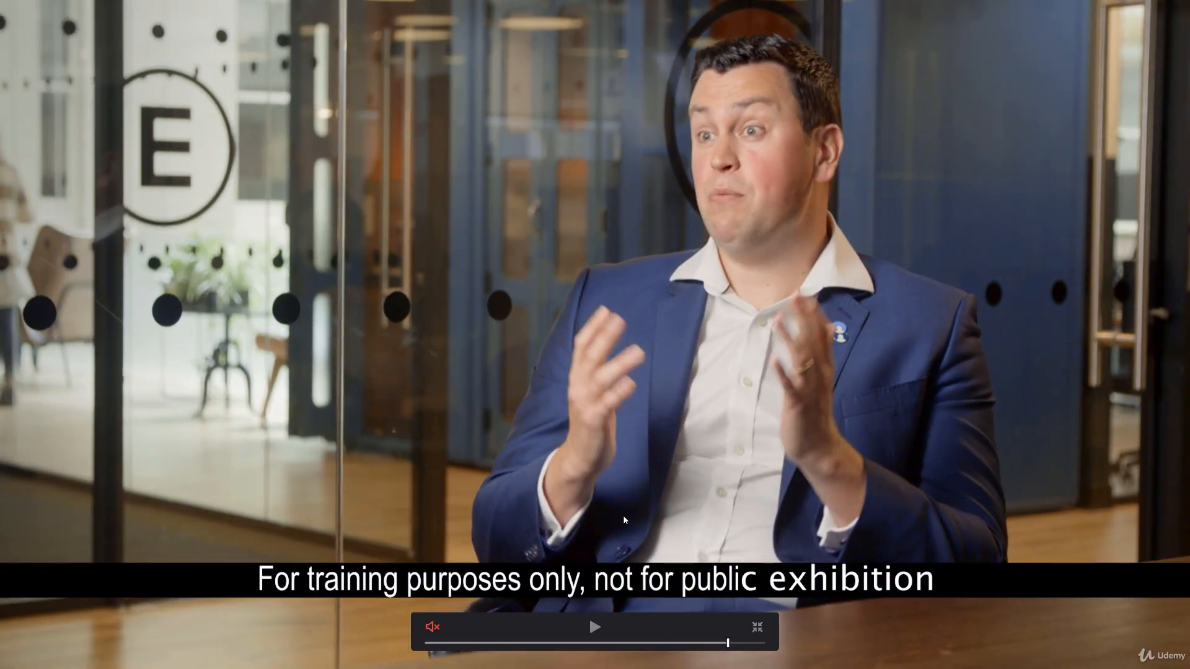
key(Escape)
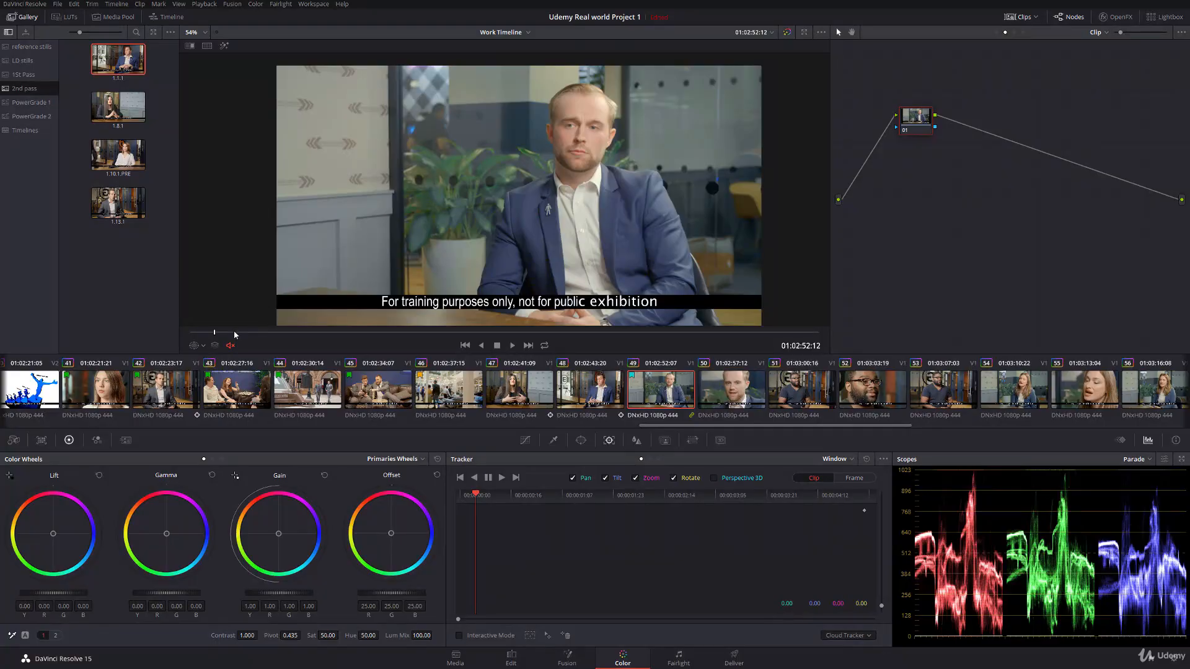
Step: Trace a curve window around the patterned wall above the panelling in clip 49 and soften the window's edge
drag(234, 333, 473, 333)
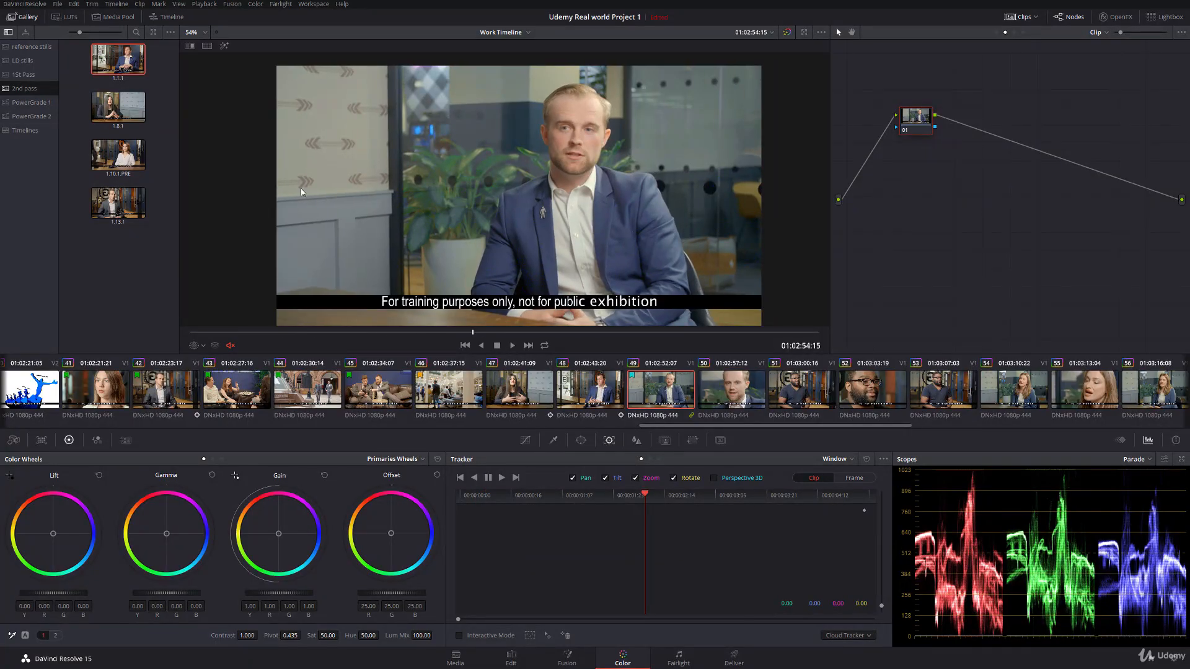
click(580, 440)
click(467, 579)
scroll(309, 284, up, 5)
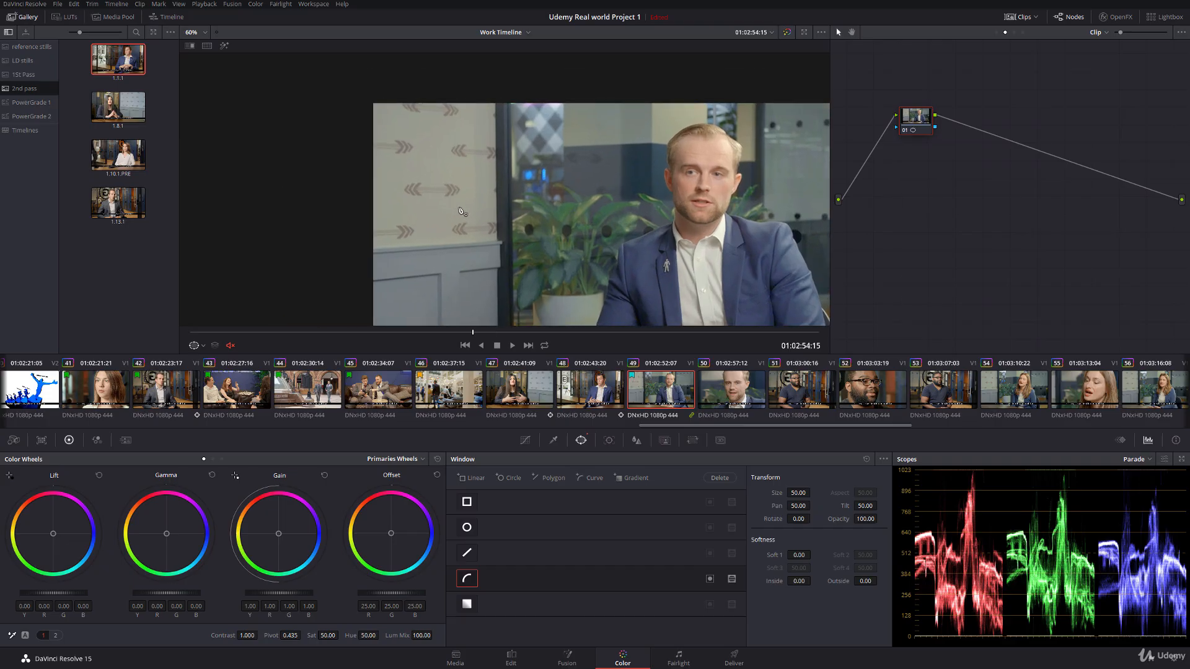
click(308, 277)
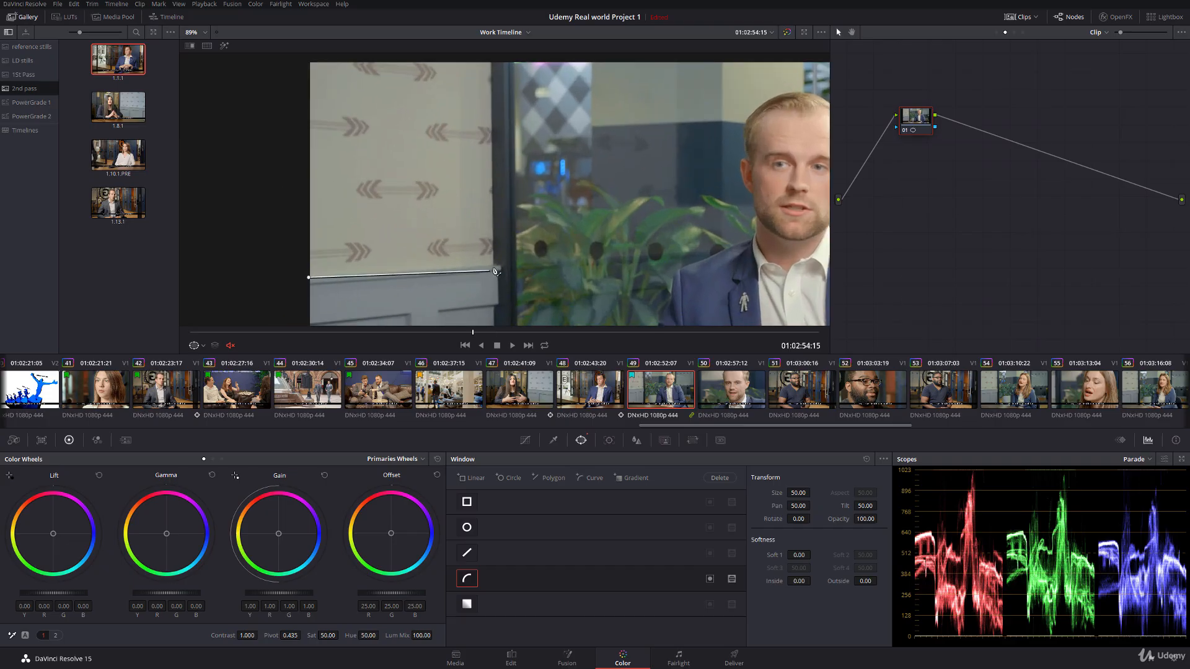
click(493, 265)
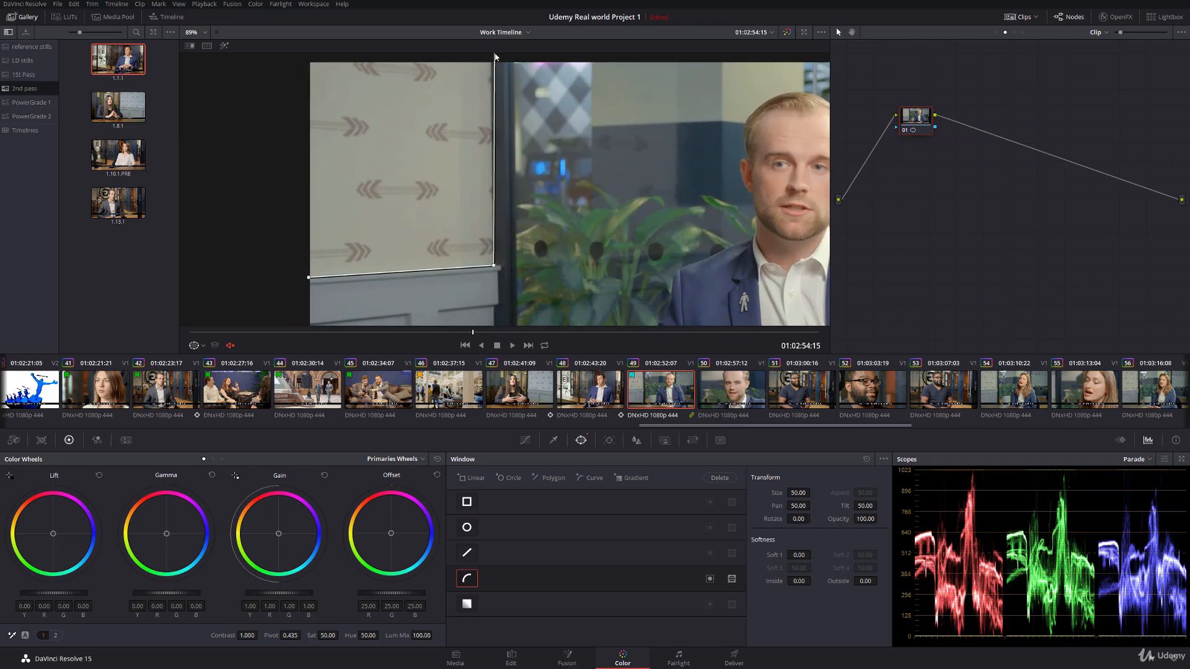
click(491, 56)
click(296, 55)
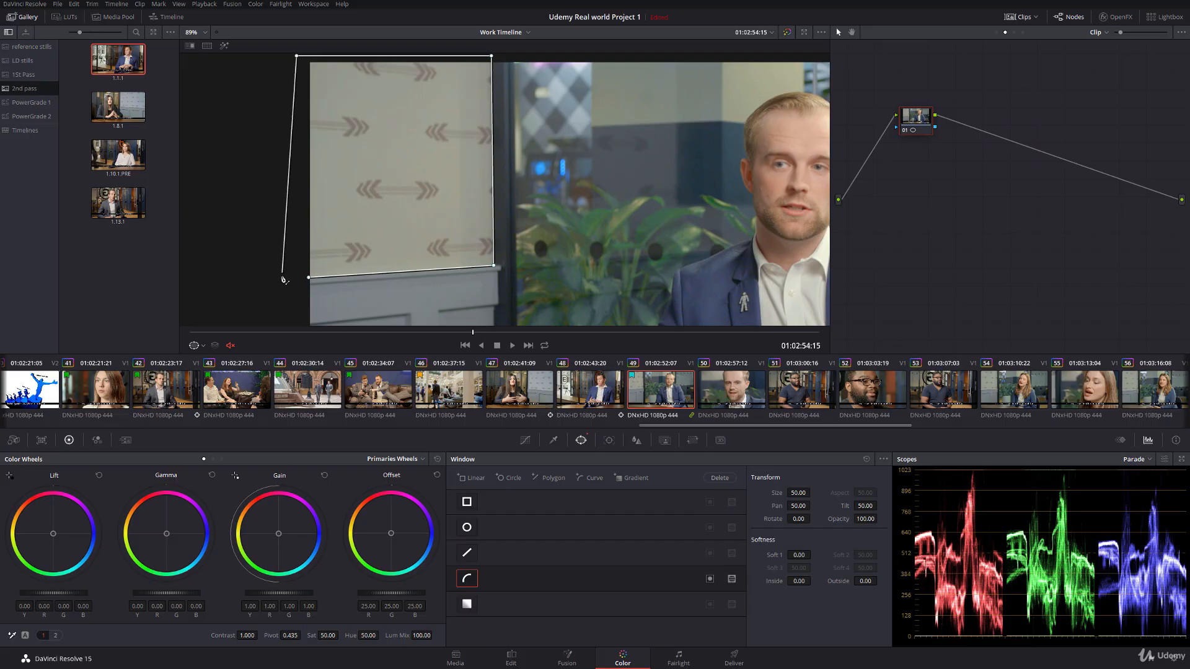
click(285, 281)
click(309, 277)
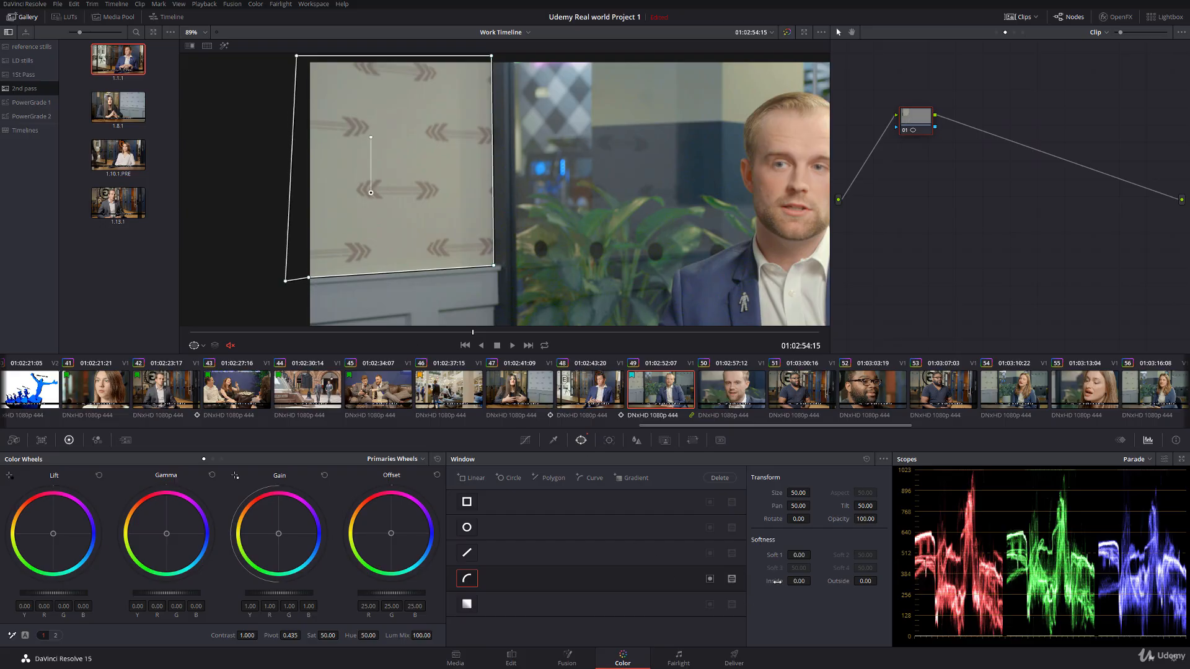
drag(776, 581, 874, 583)
Step: Track the wall window forward from the middle of clip 49 and backward to its first frame
click(609, 440)
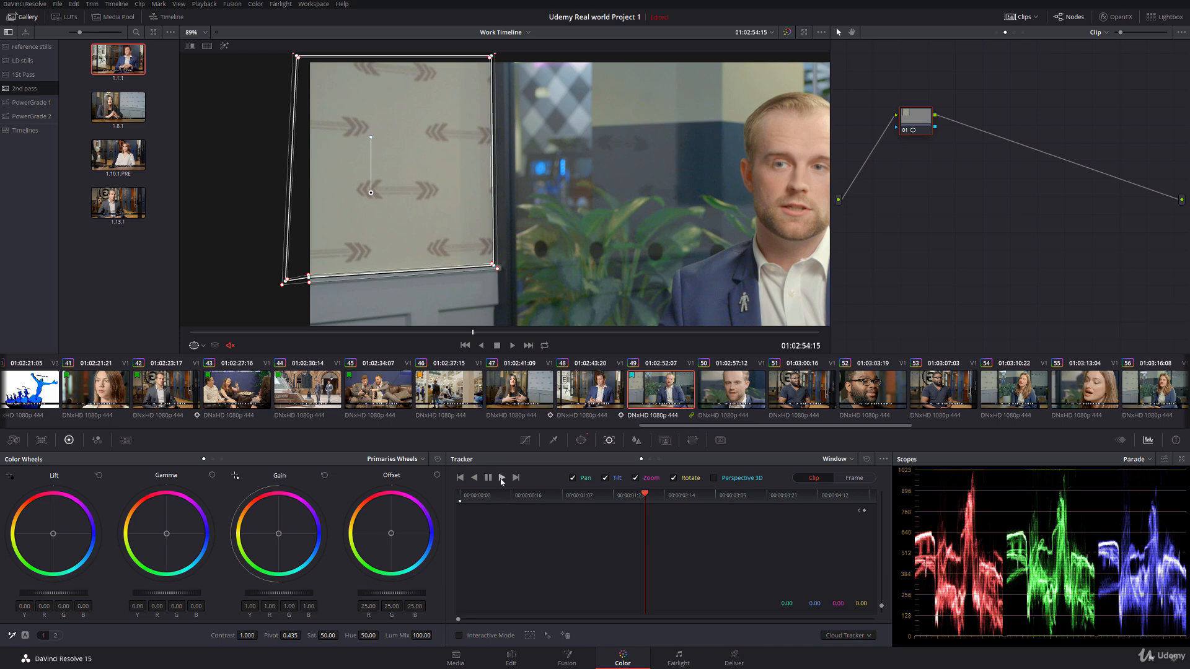
click(502, 479)
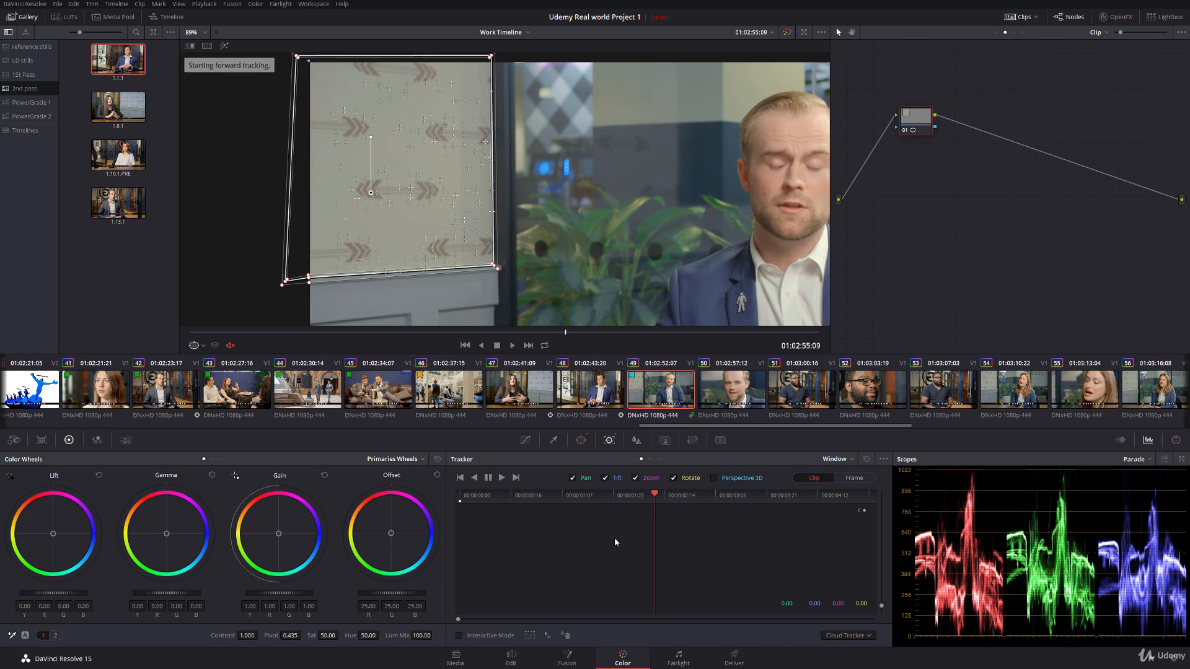
click(645, 496)
click(477, 479)
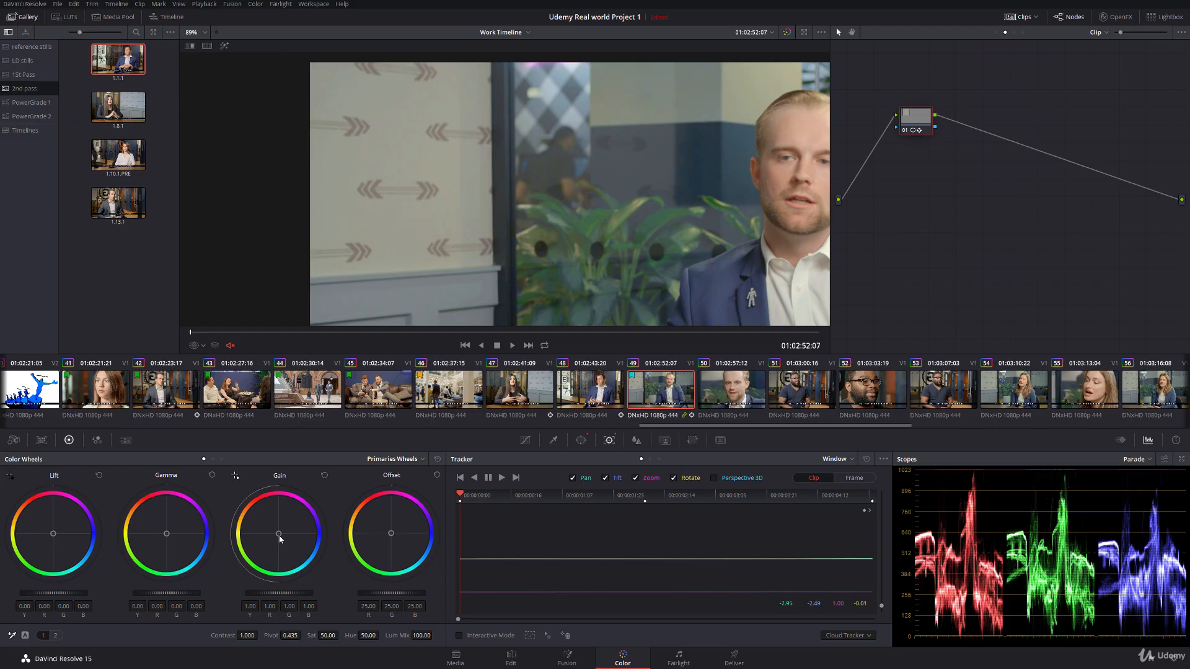
Step: Shift the windowed wall's gain slightly toward blue and compare the shot with still 1.8.1 using the reference wipe
drag(279, 536, 280, 535)
scroll(442, 190, down, 3)
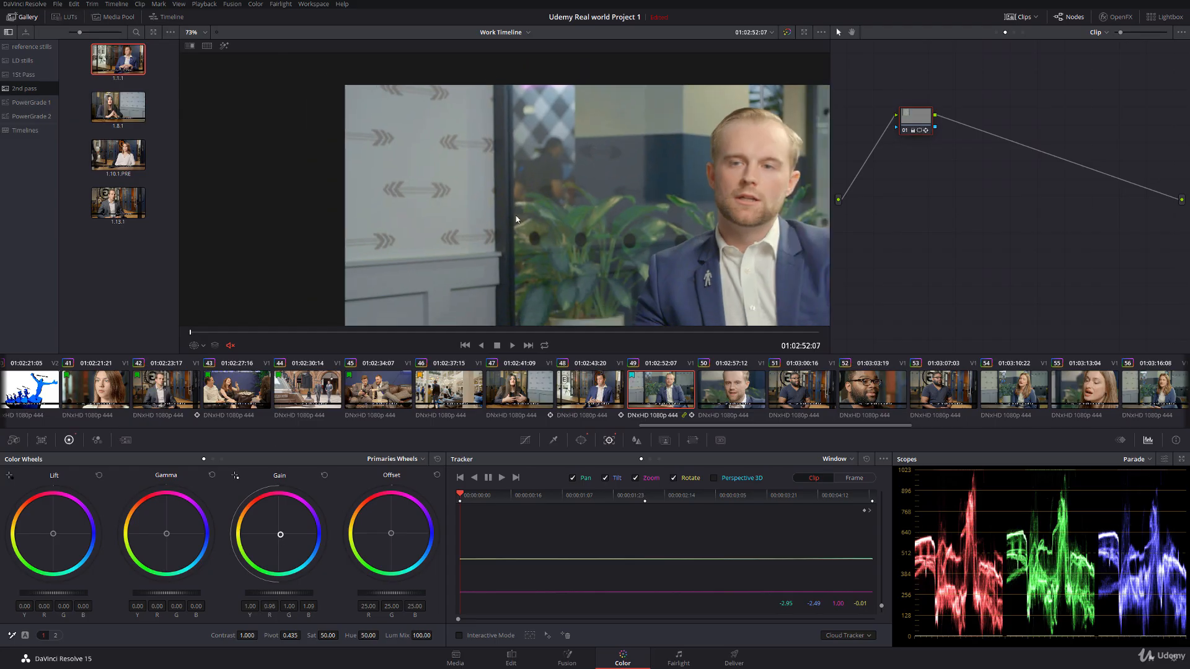
double_click(114, 114)
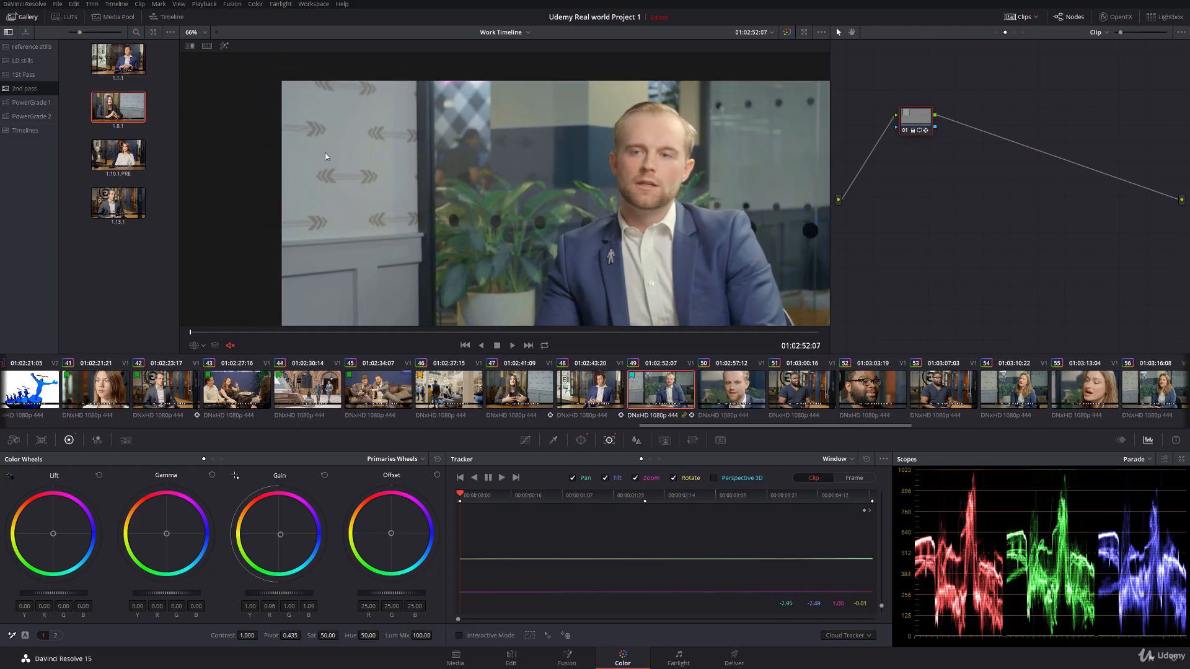
drag(525, 184, 415, 211)
right_click(578, 186)
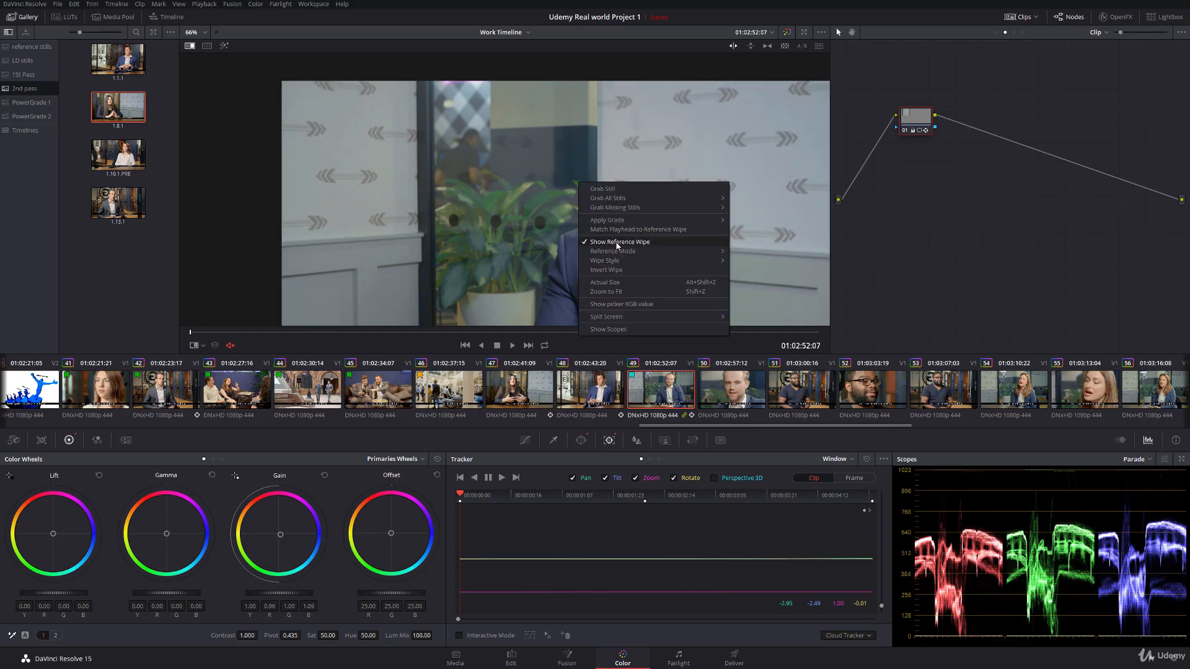
click(617, 244)
drag(616, 247, 594, 218)
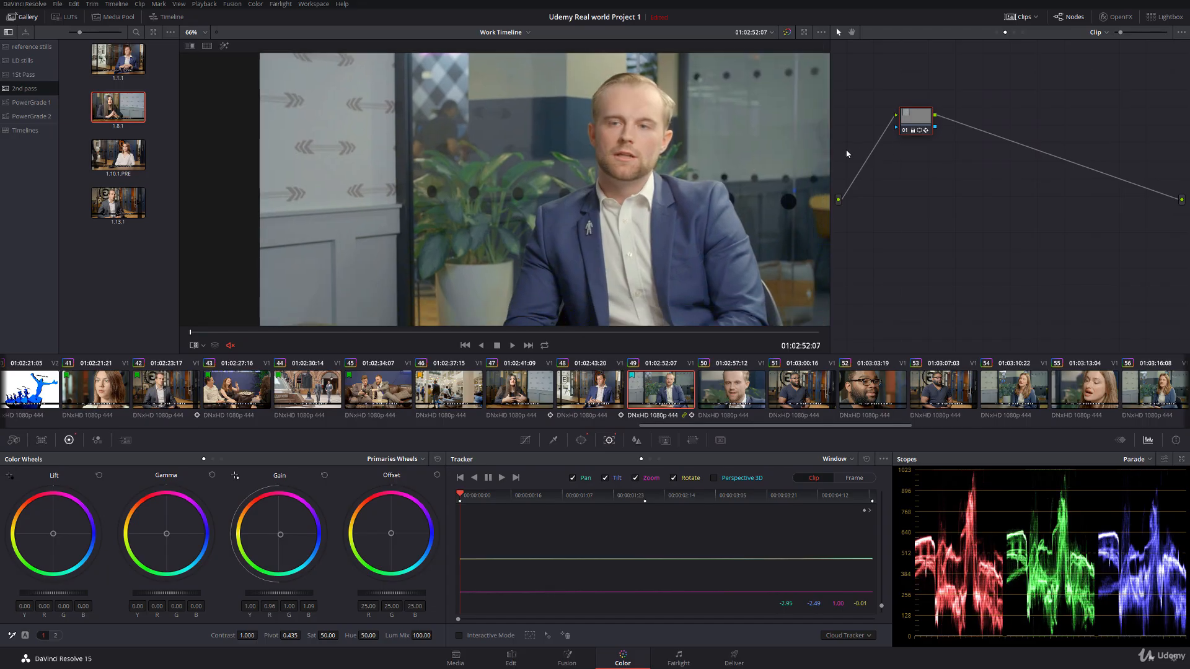
Step: Add a serial node to clip 49 with a circle window and move the window over the man's face
key(alt+s)
click(580, 440)
click(466, 527)
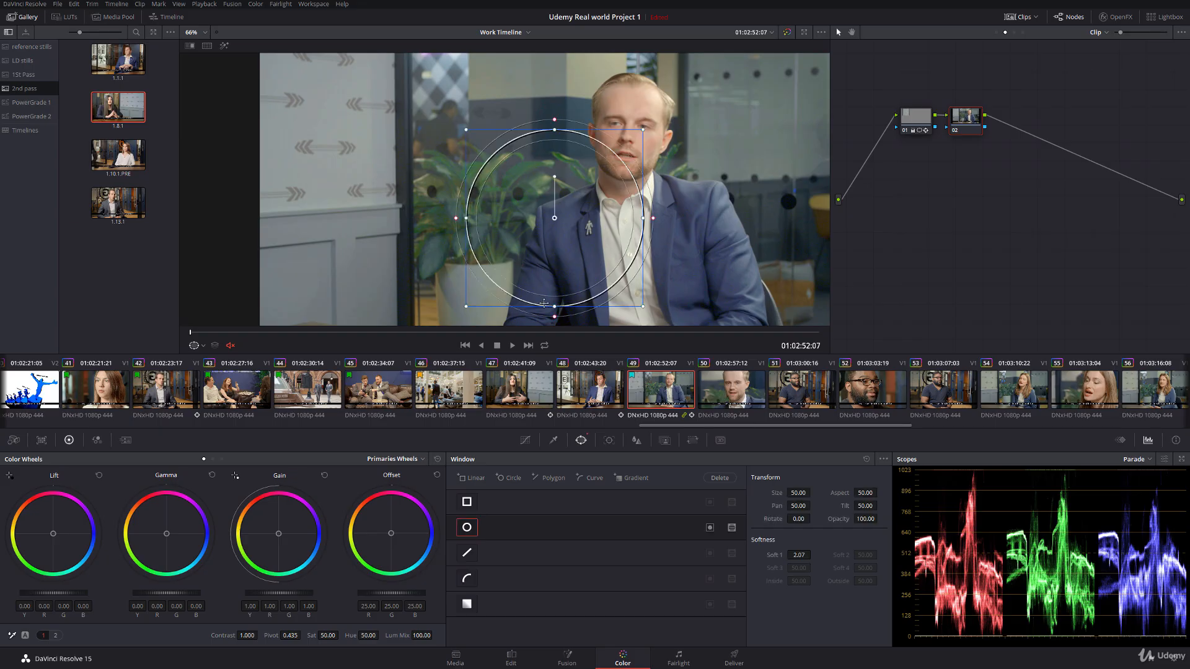
drag(544, 303, 613, 232)
Step: Shrink the circle window into a narrow oval, centre it on the man's face and tilt it to match his head
scroll(445, 224, up, 3)
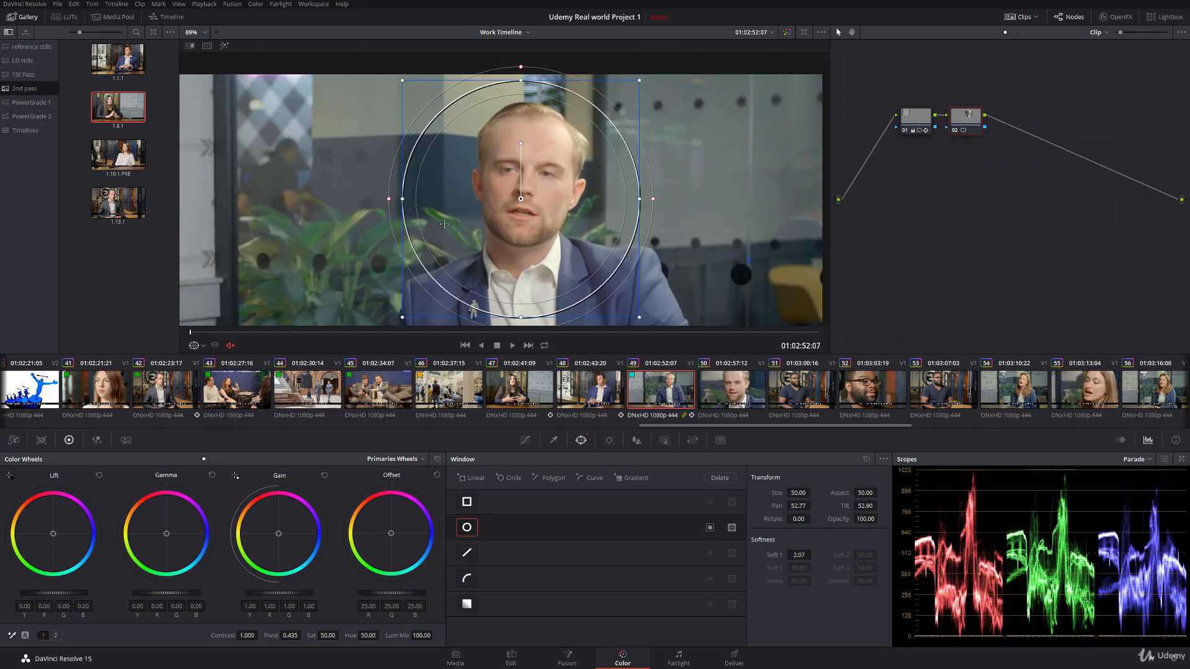
drag(403, 199, 439, 199)
drag(340, 238, 414, 175)
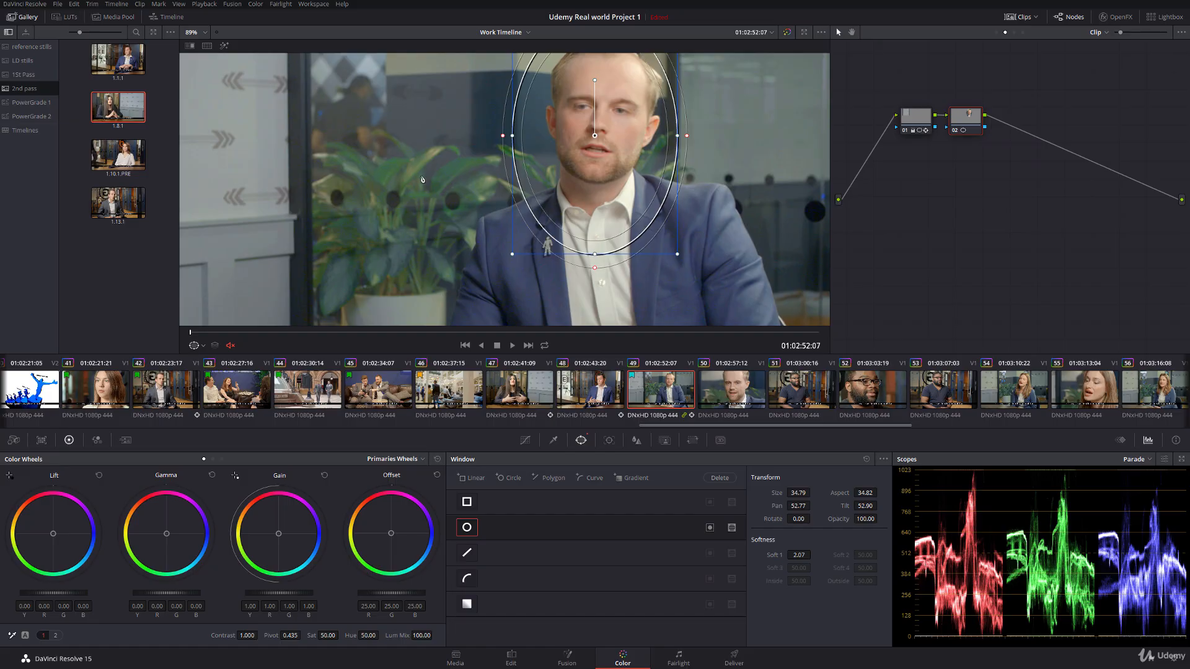
drag(436, 173, 408, 197)
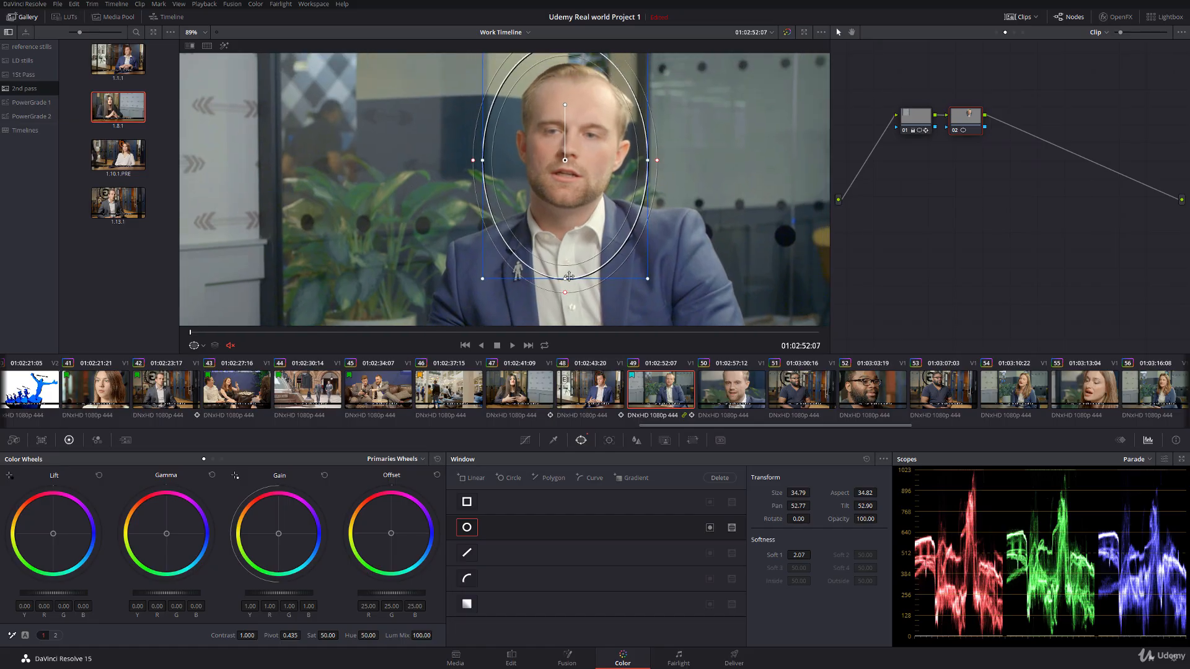
mouse_move(486, 258)
mouse_down()
mouse_move(483, 274)
mouse_move(508, 253)
mouse_up()
drag(562, 174, 569, 153)
drag(576, 88, 546, 107)
drag(516, 154, 527, 154)
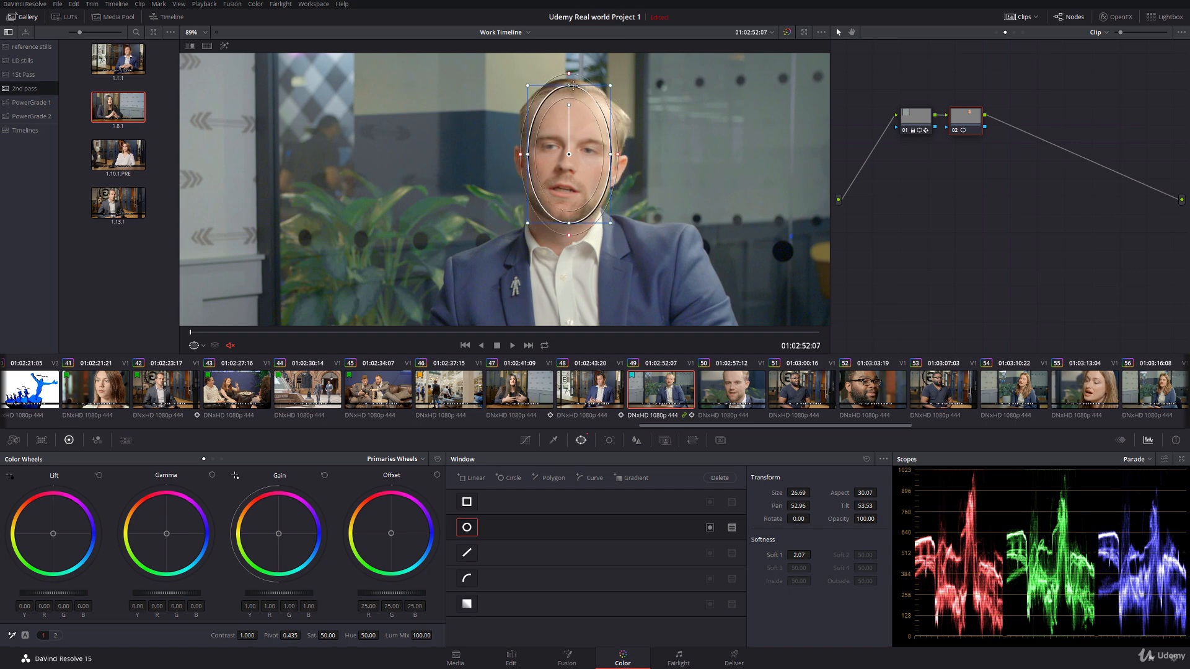
drag(569, 85, 576, 111)
Step: Track the oval face window forward through clip 49, return to the first frame and hide the window outline
click(609, 441)
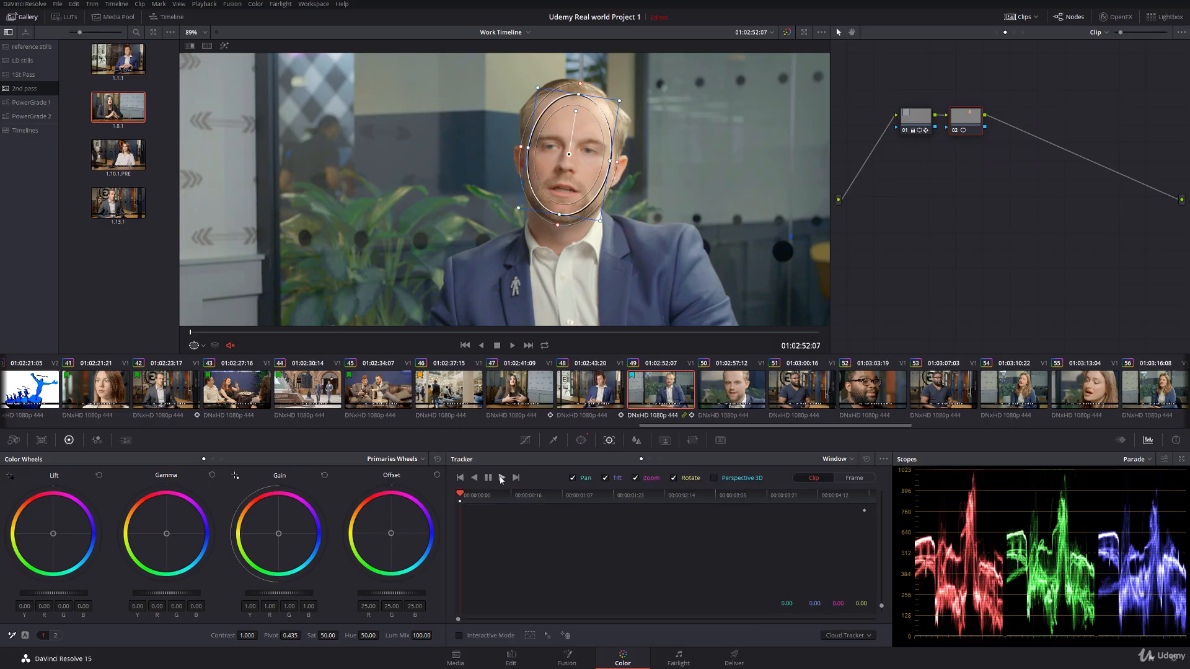
click(501, 478)
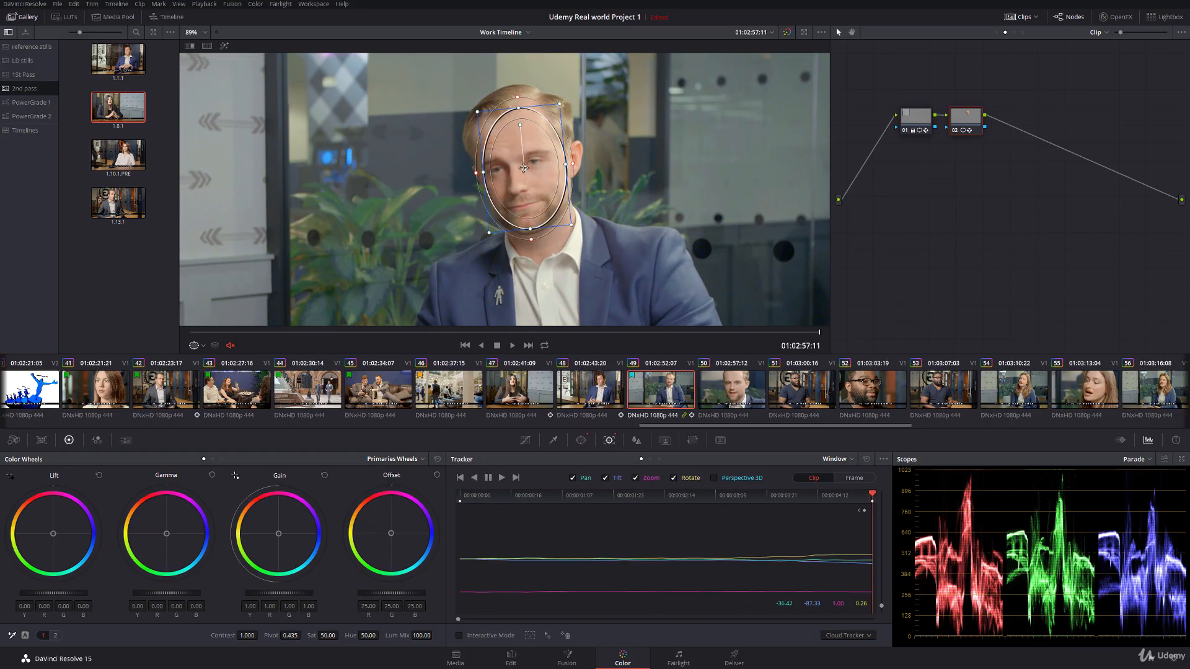
drag(820, 503, 414, 482)
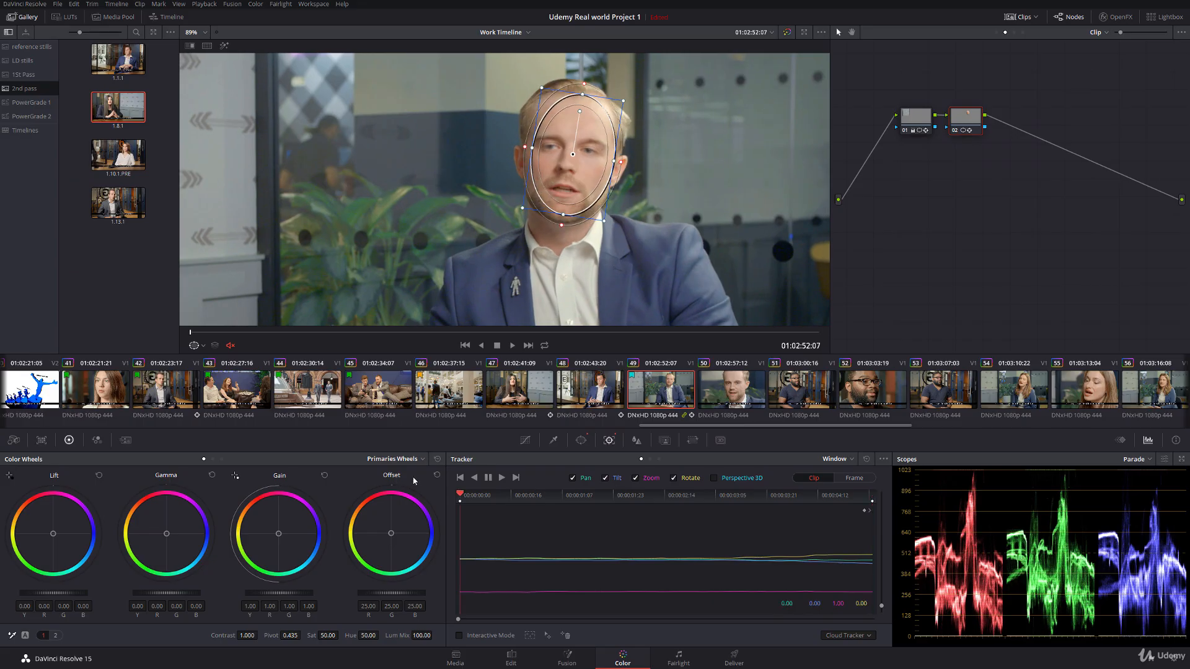
click(203, 345)
click(217, 360)
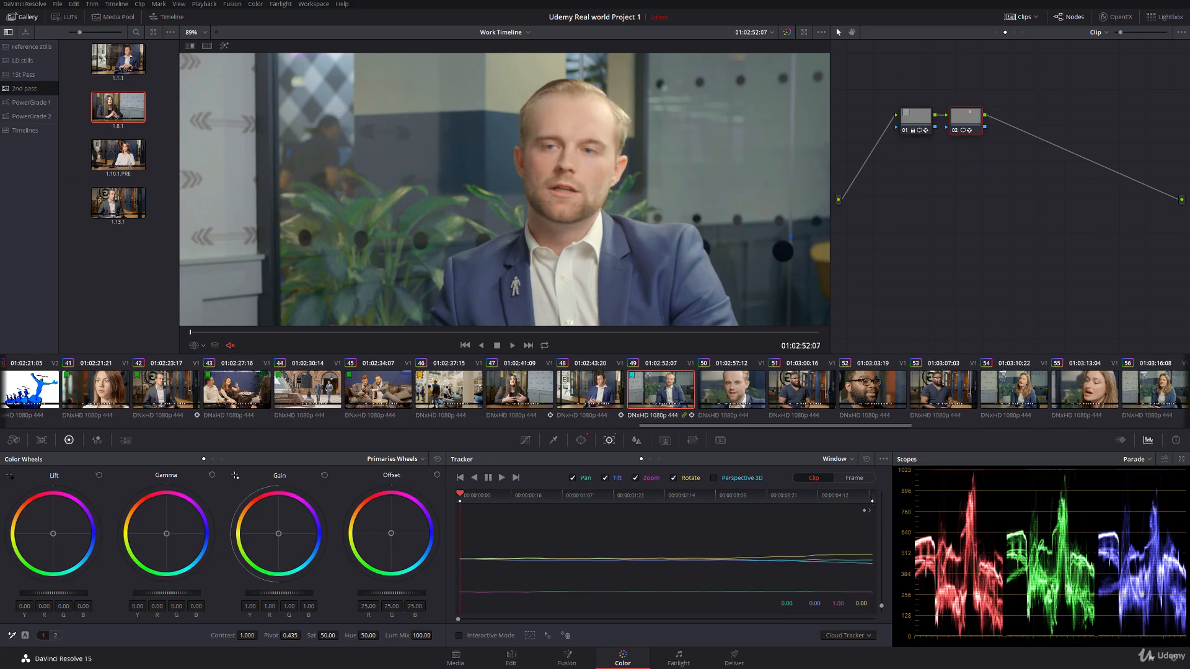
Step: Set the face node's lift to -0.04, gain to 1.12 and saturation to 43.40
drag(53, 593, 47, 594)
drag(279, 594, 285, 593)
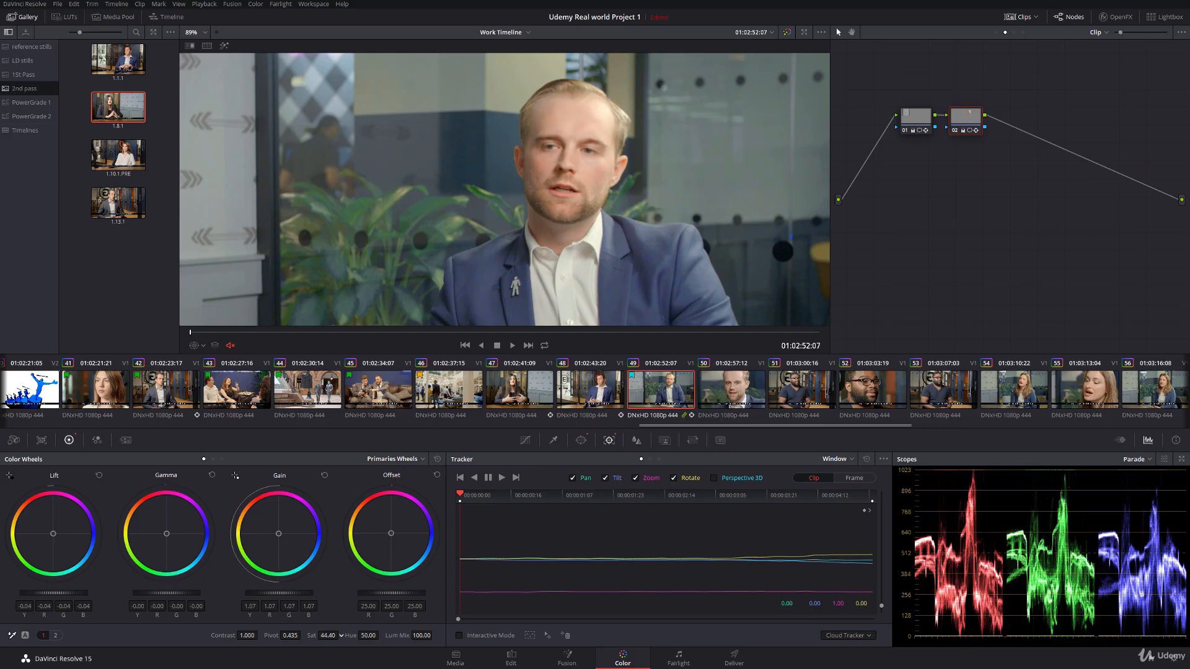
drag(269, 593, 276, 594)
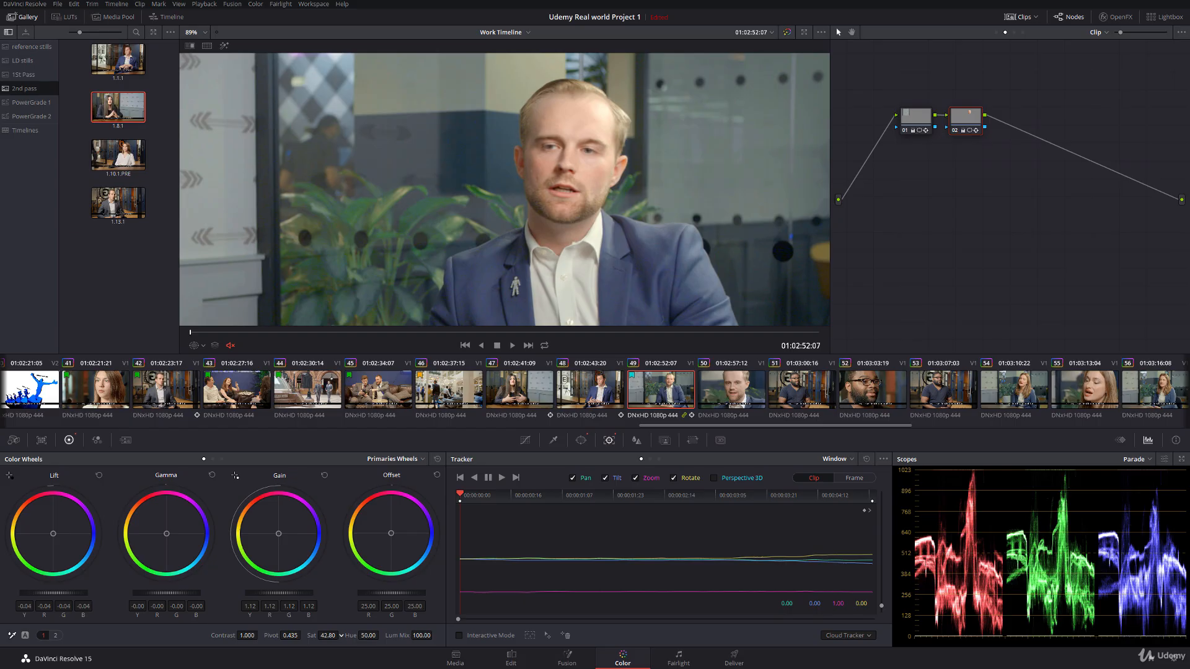
Step: Judge the face's brightness against the wider frame and refine its gain to 1.09 and gamma to -0.01
drag(484, 240, 439, 210)
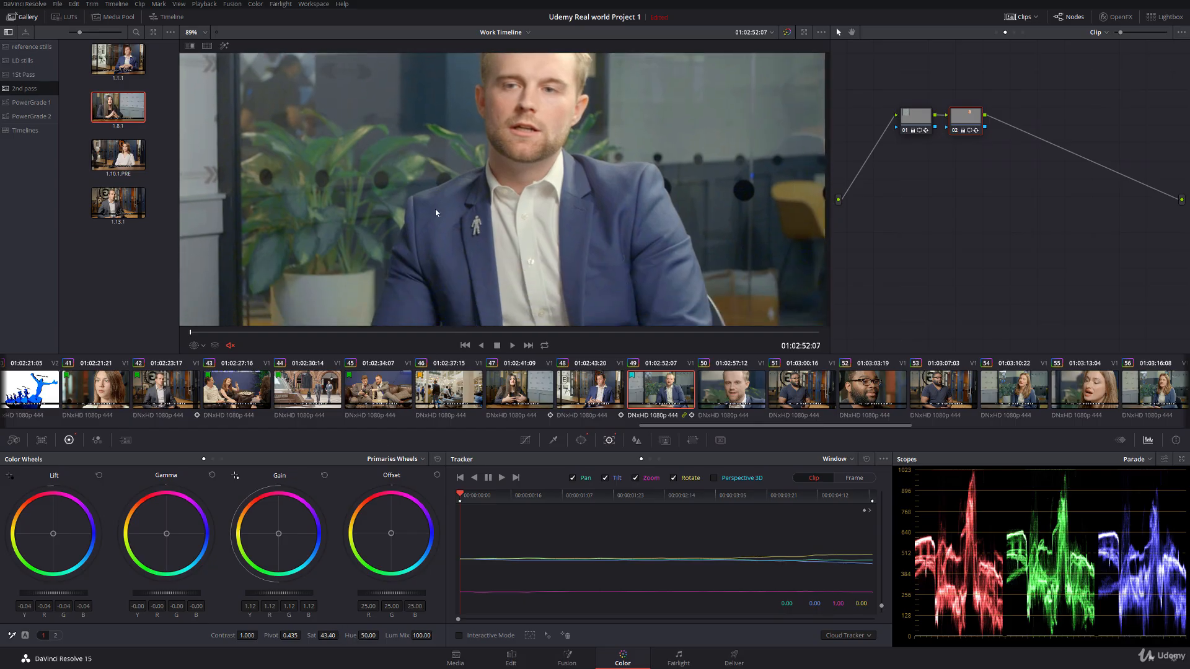
scroll(438, 210, down, 1)
drag(354, 145, 381, 168)
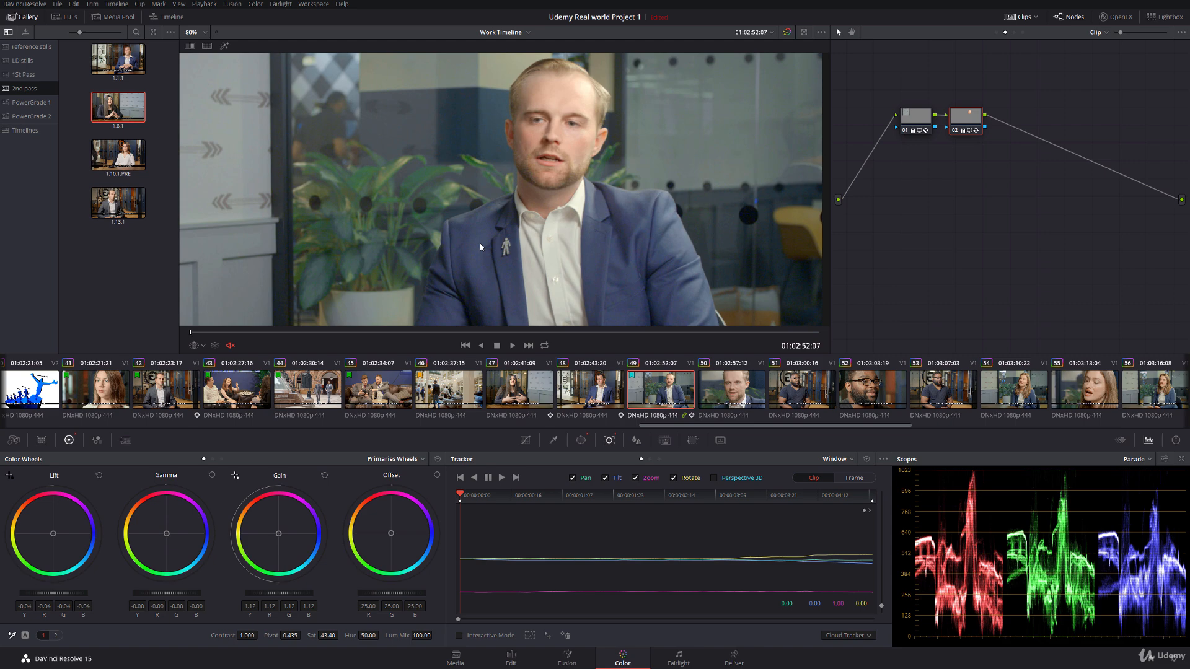
scroll(381, 242, down, 2)
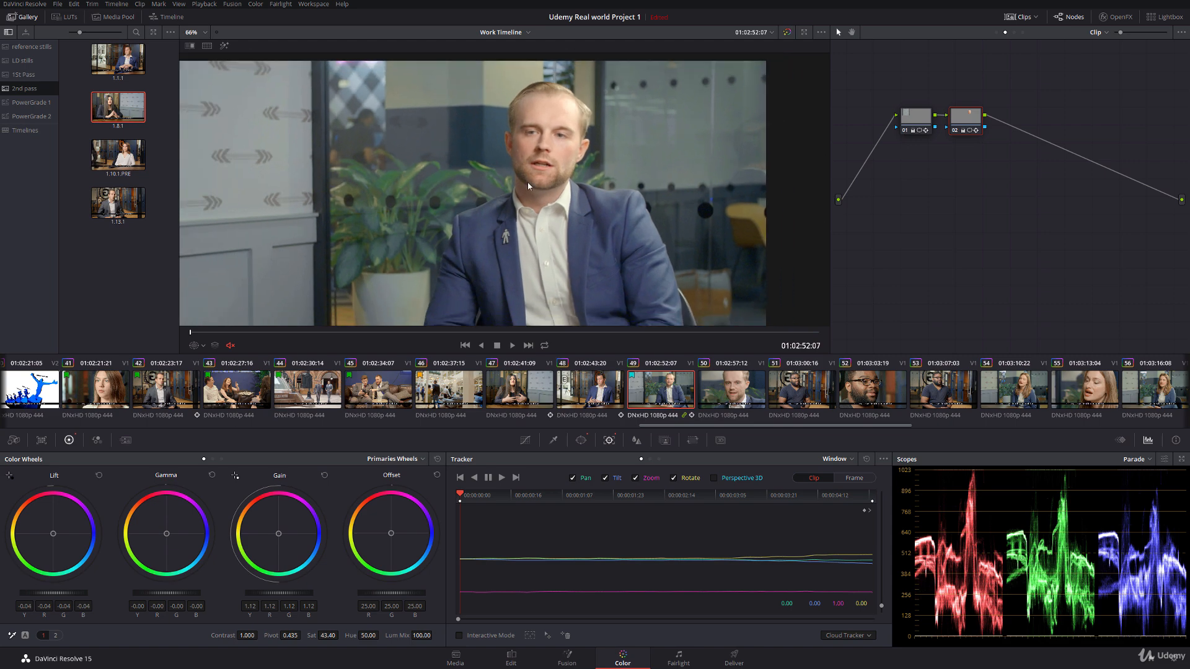
drag(527, 181, 473, 204)
drag(571, 196, 553, 206)
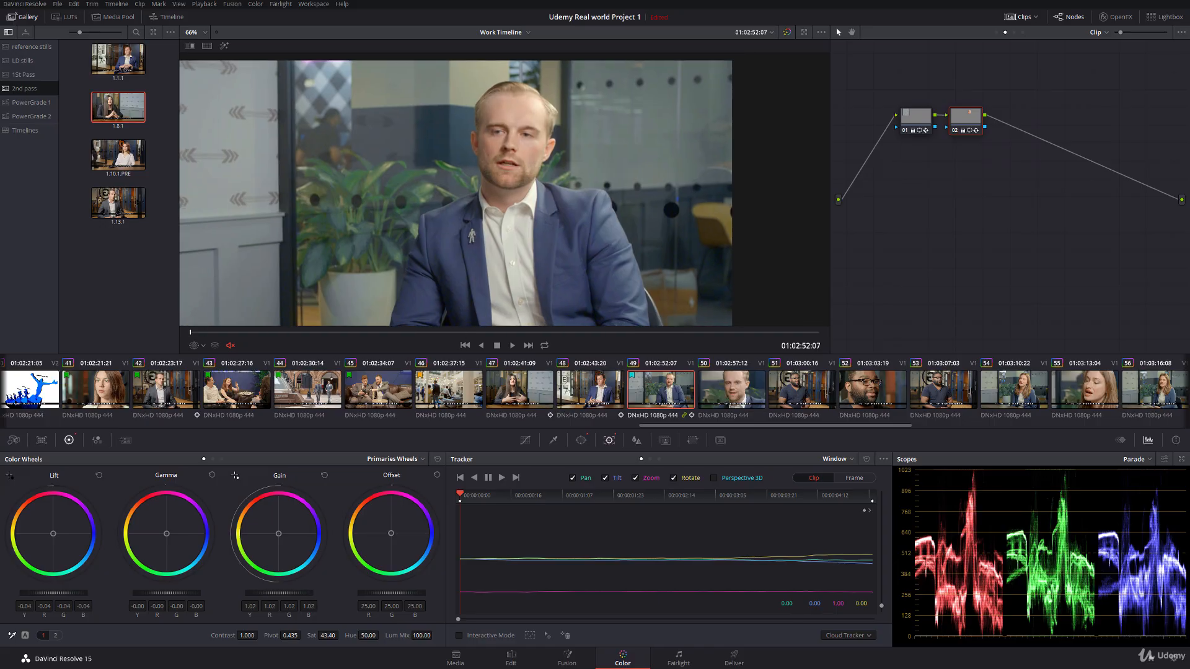
drag(279, 593, 291, 593)
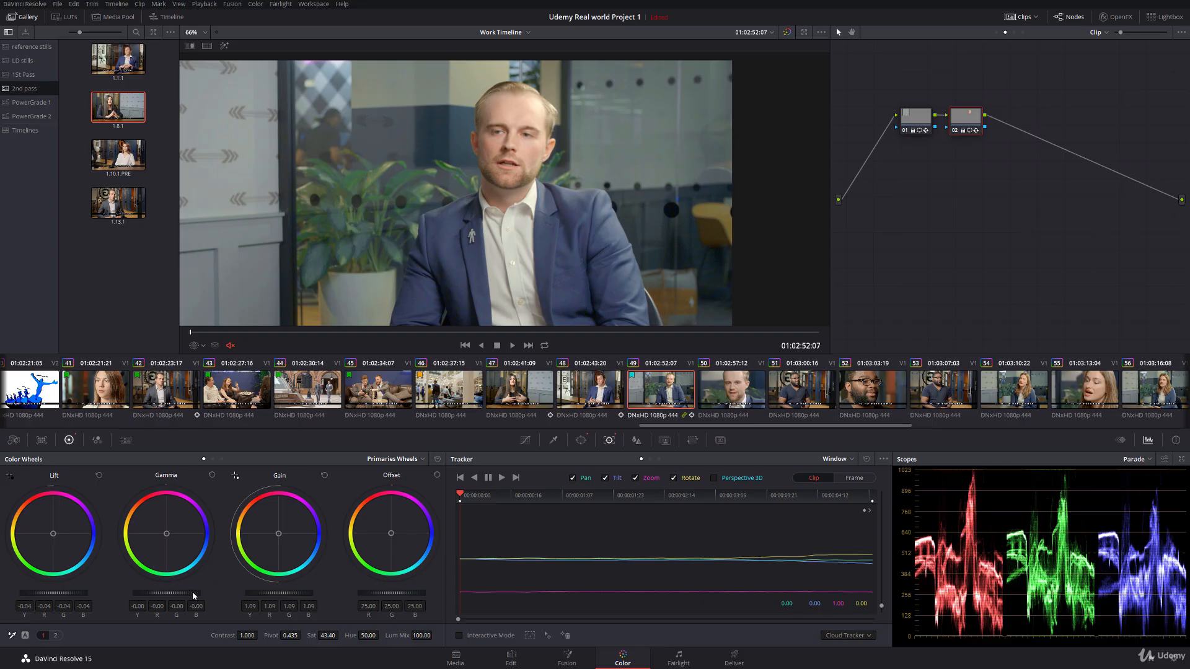
Step: Toggle node 02 off and on to compare the face grade, and grab a still of clip 49
click(956, 131)
click(955, 131)
right_click(482, 138)
click(527, 242)
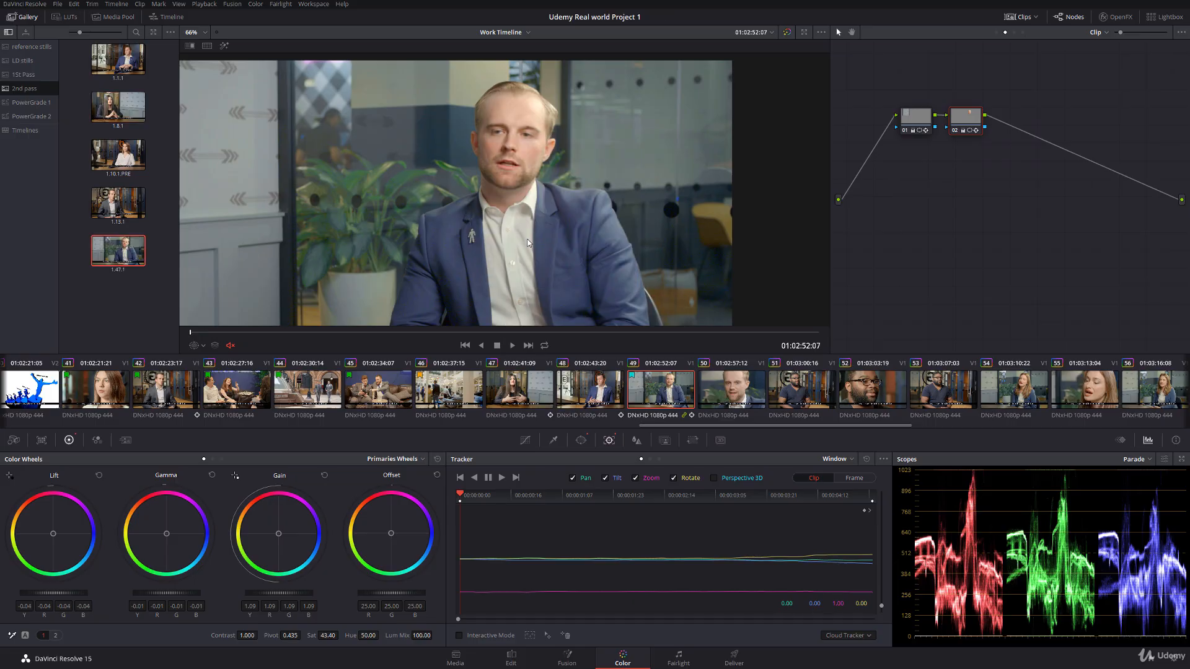
Step: Flag the graded clips 47 to 49 with a green flag
right_click(684, 395)
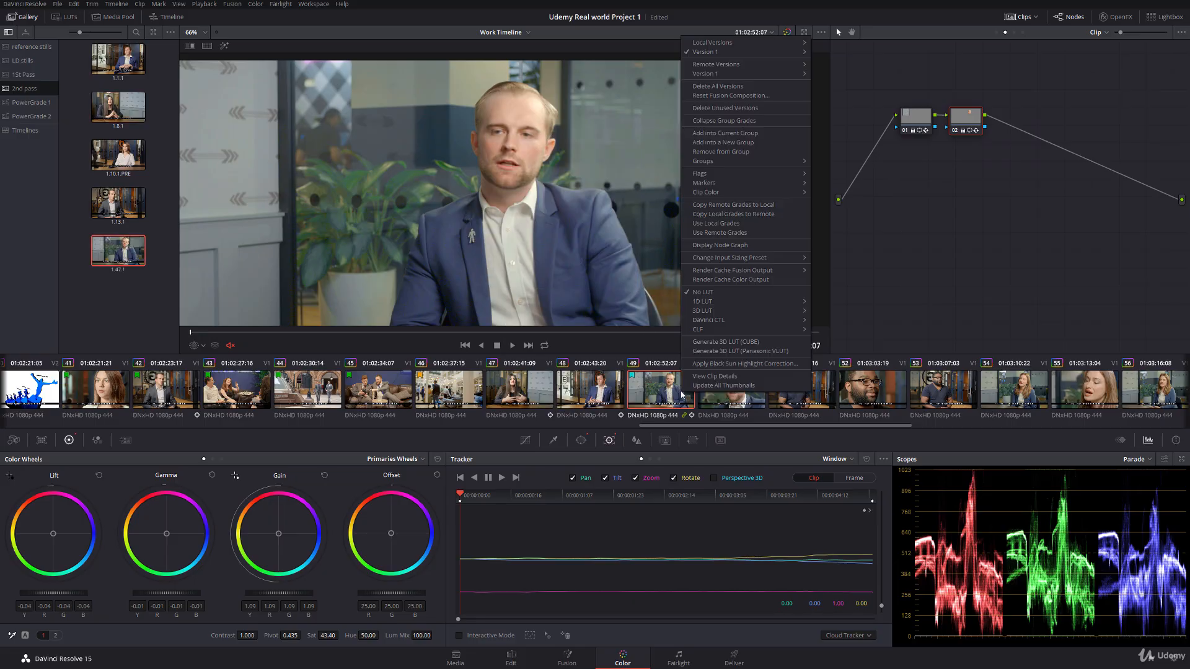
mouse_move(725, 174)
click(846, 178)
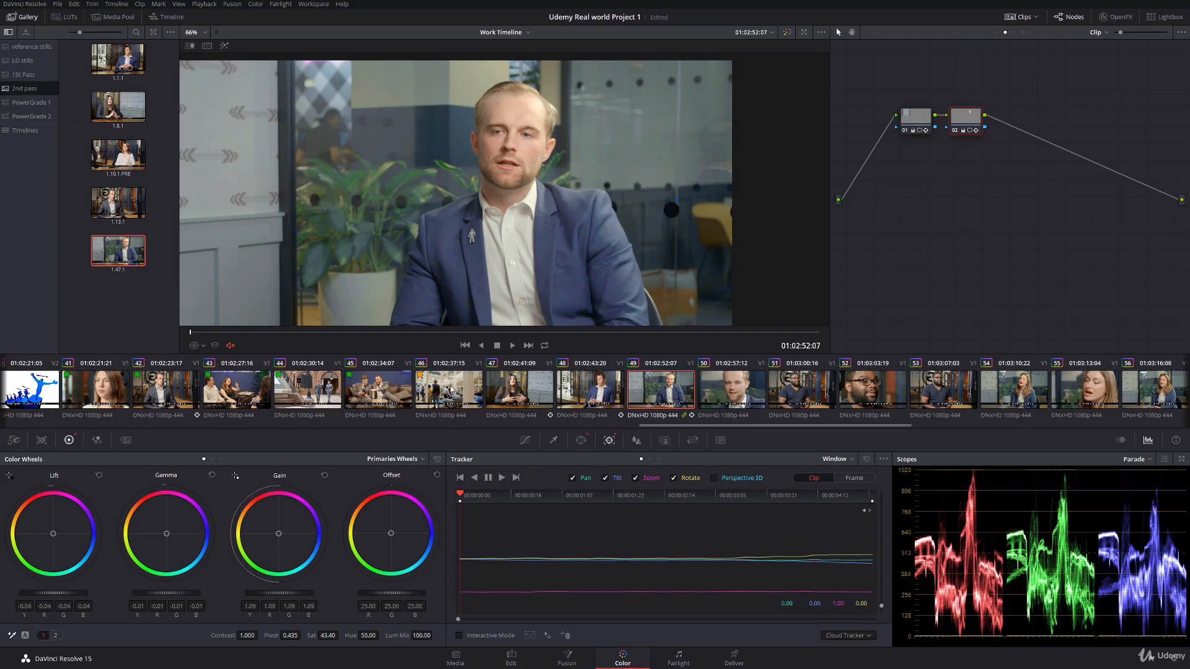
click(546, 394)
shift+click(688, 390)
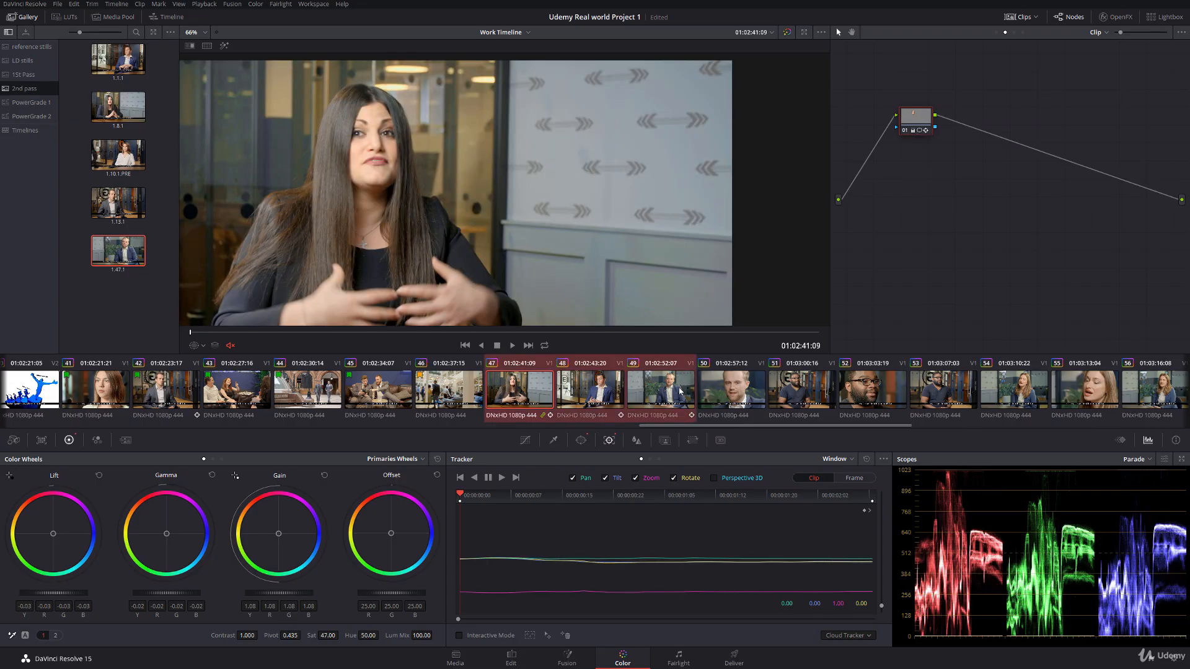
right_click(688, 391)
mouse_move(768, 175)
click(838, 214)
Step: Go to clip 50, fit its whole frame in view and add a circle window over the man's face
click(730, 391)
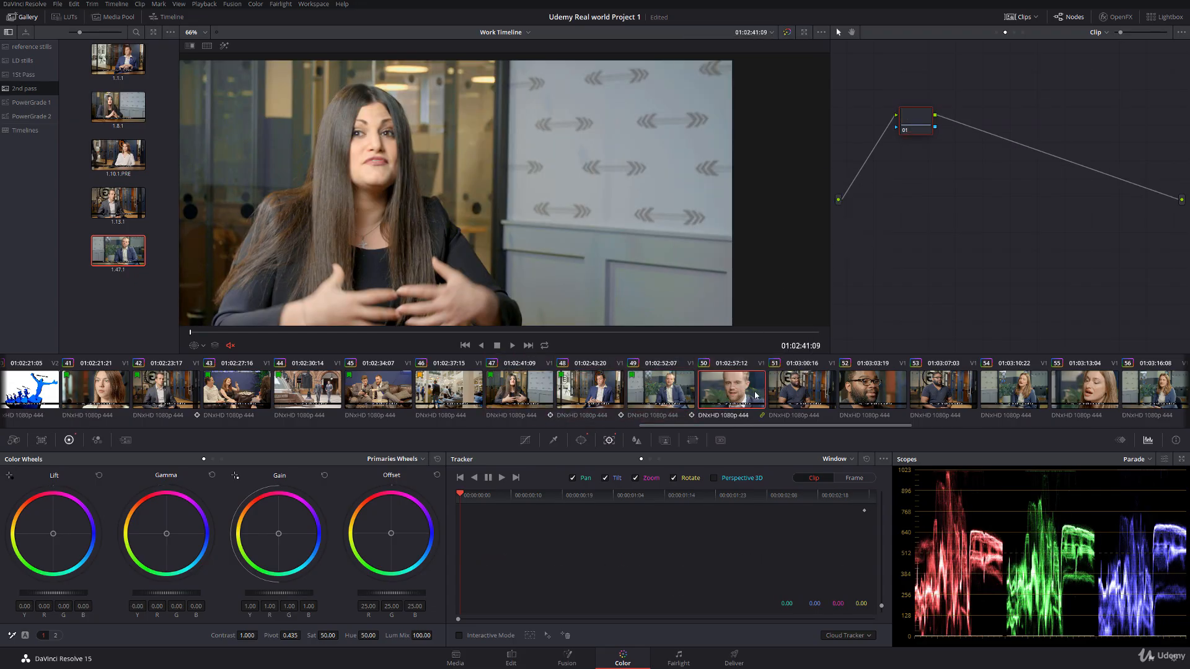
scroll(375, 198, down, 6)
drag(412, 230, 428, 214)
scroll(396, 189, up, 1)
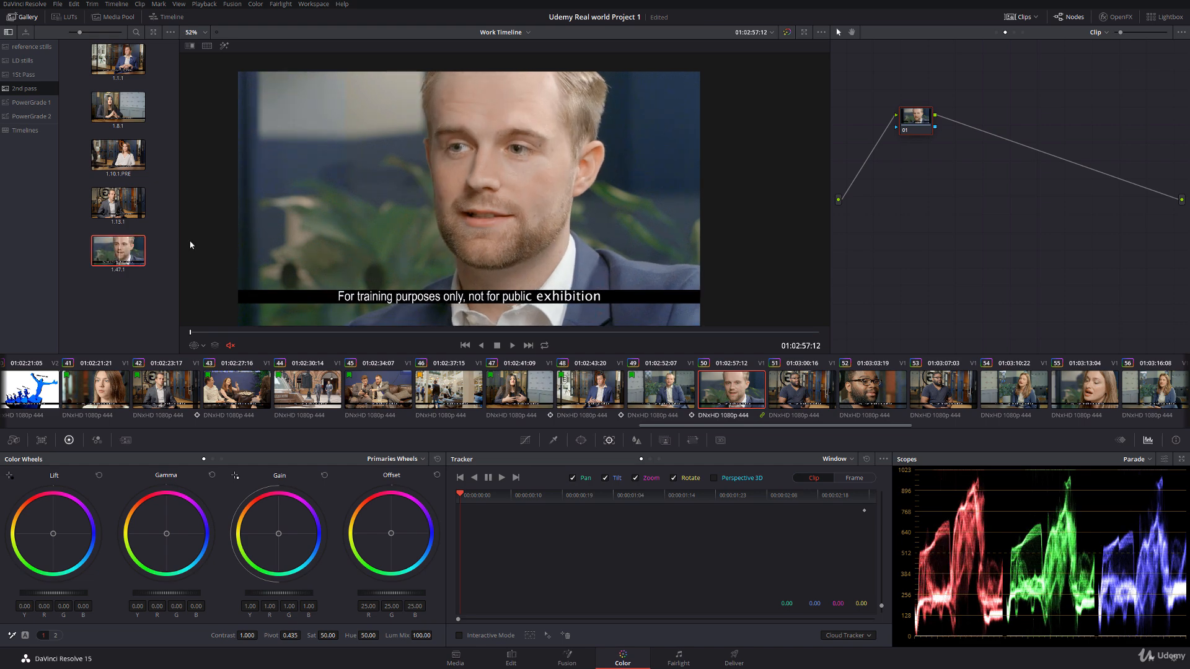
click(581, 440)
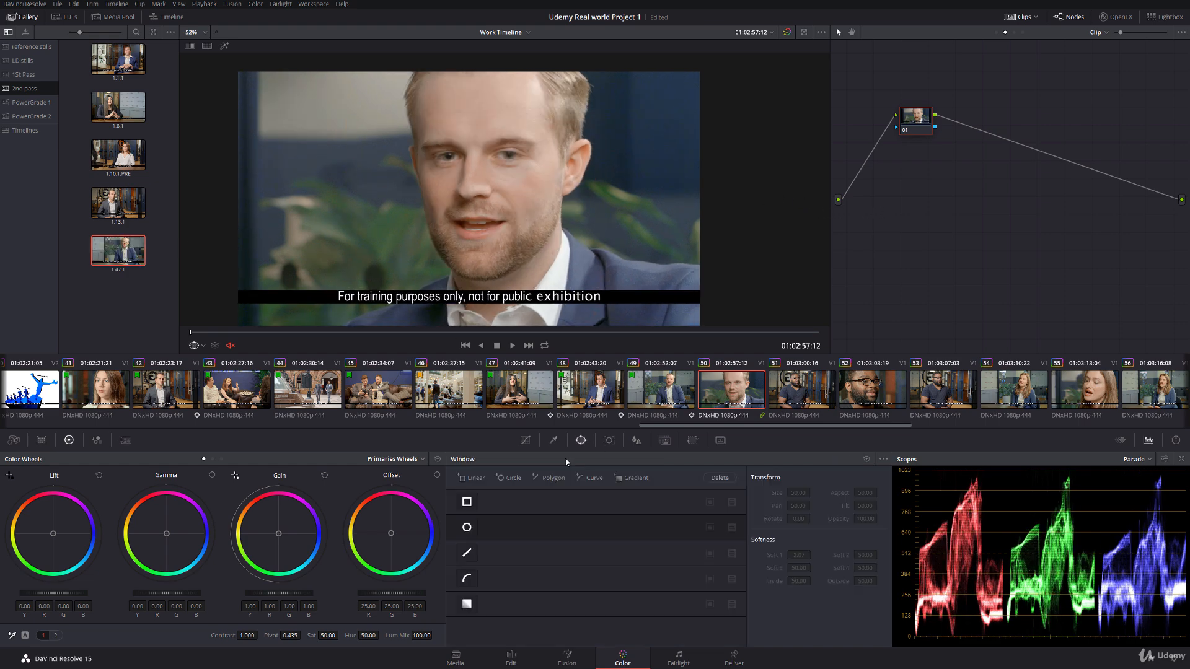
click(467, 527)
drag(474, 186, 494, 140)
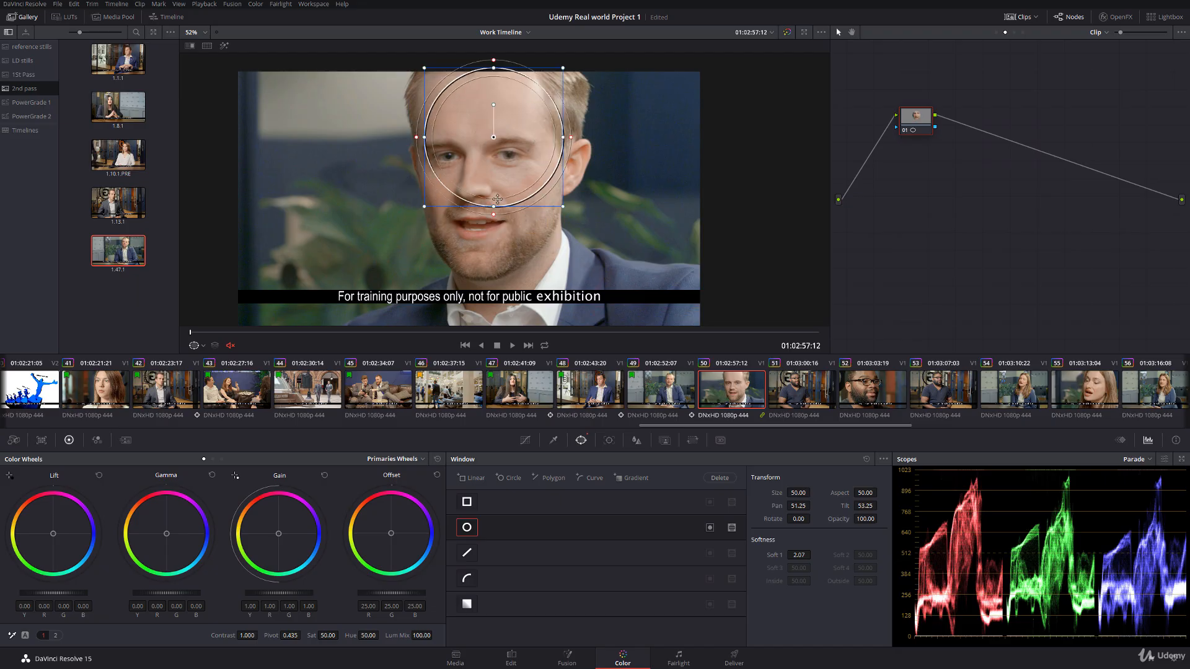
Step: Reshape the circle window into a tall oval fitting the man's face, rotated about 3.16 with softness about 2.69
drag(493, 215, 494, 278)
drag(491, 137, 485, 137)
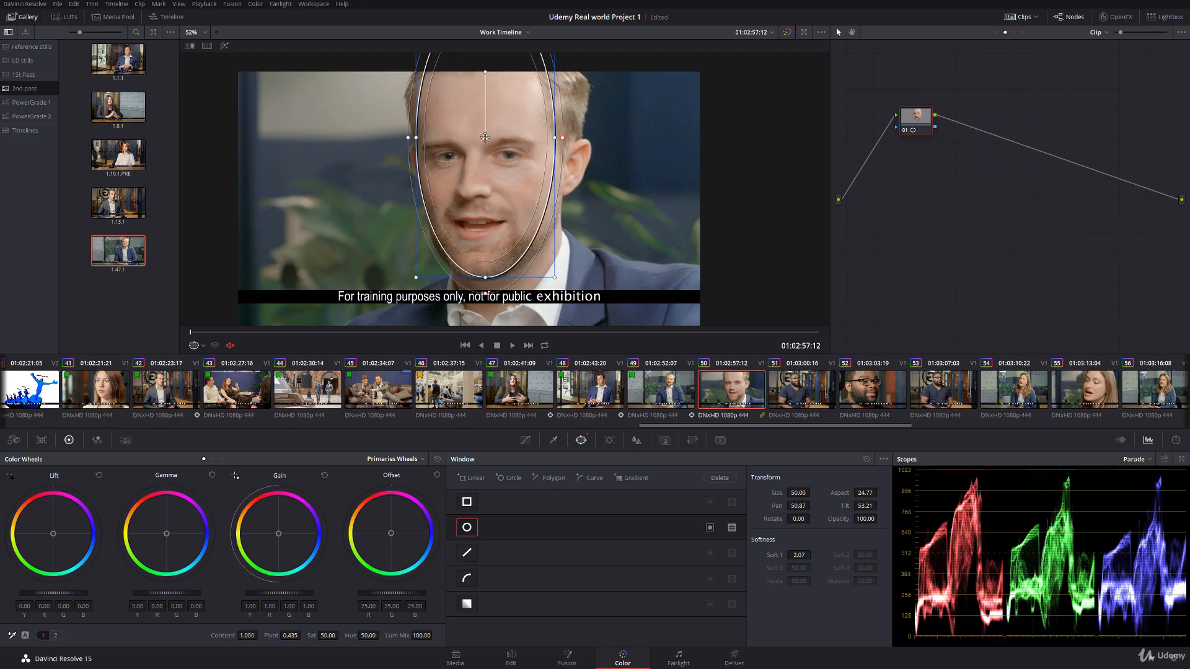
drag(557, 138, 561, 138)
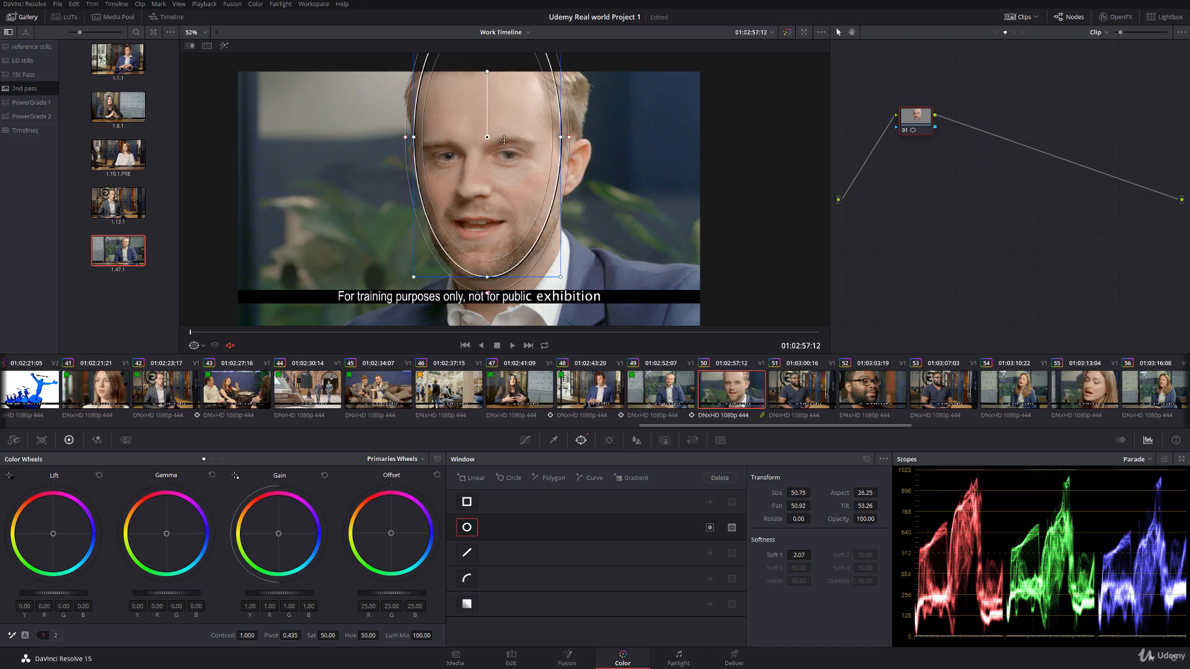
drag(488, 137, 491, 136)
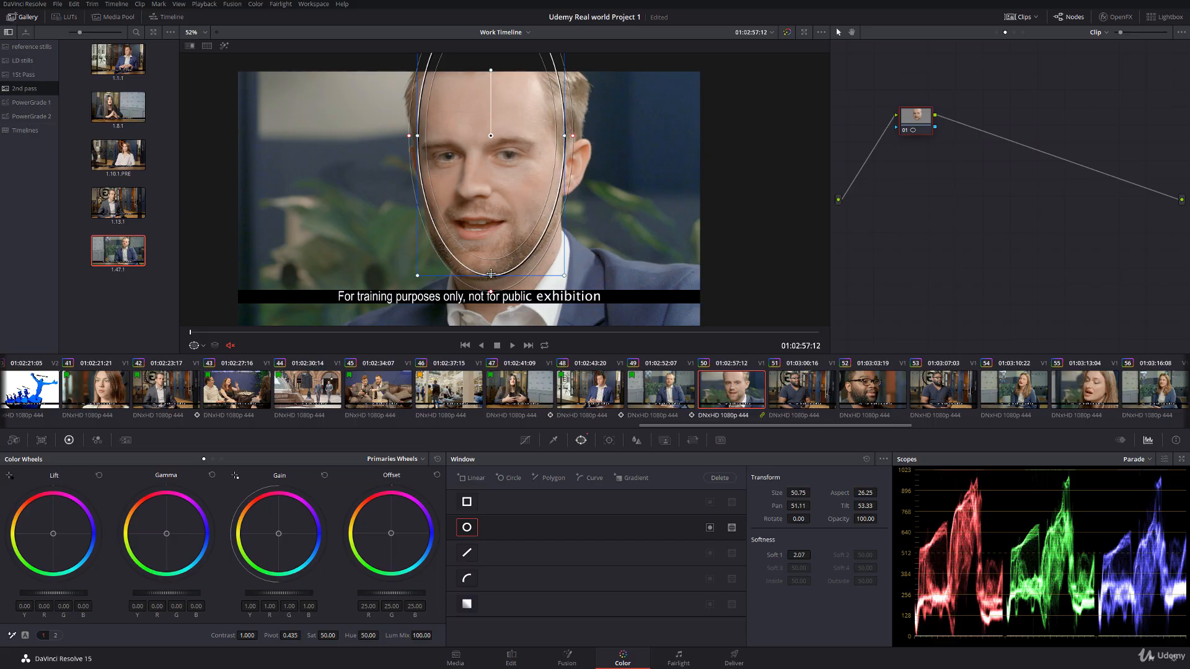
drag(491, 275, 491, 267)
drag(491, 70, 494, 75)
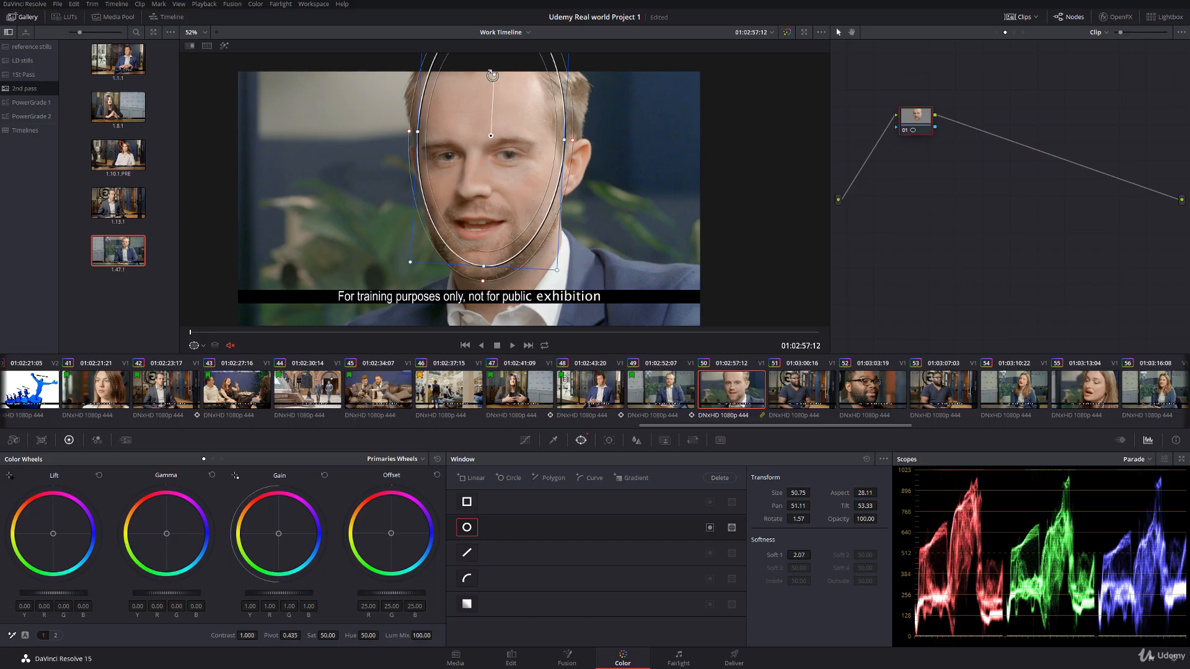
drag(491, 137, 493, 144)
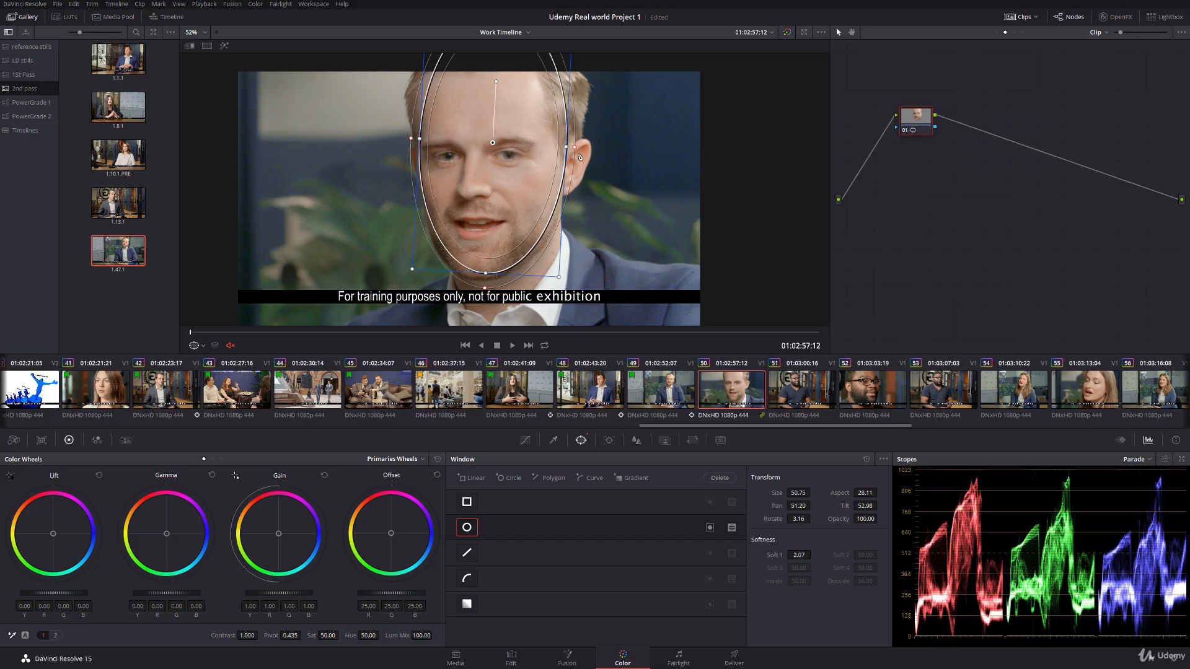
drag(576, 152, 578, 152)
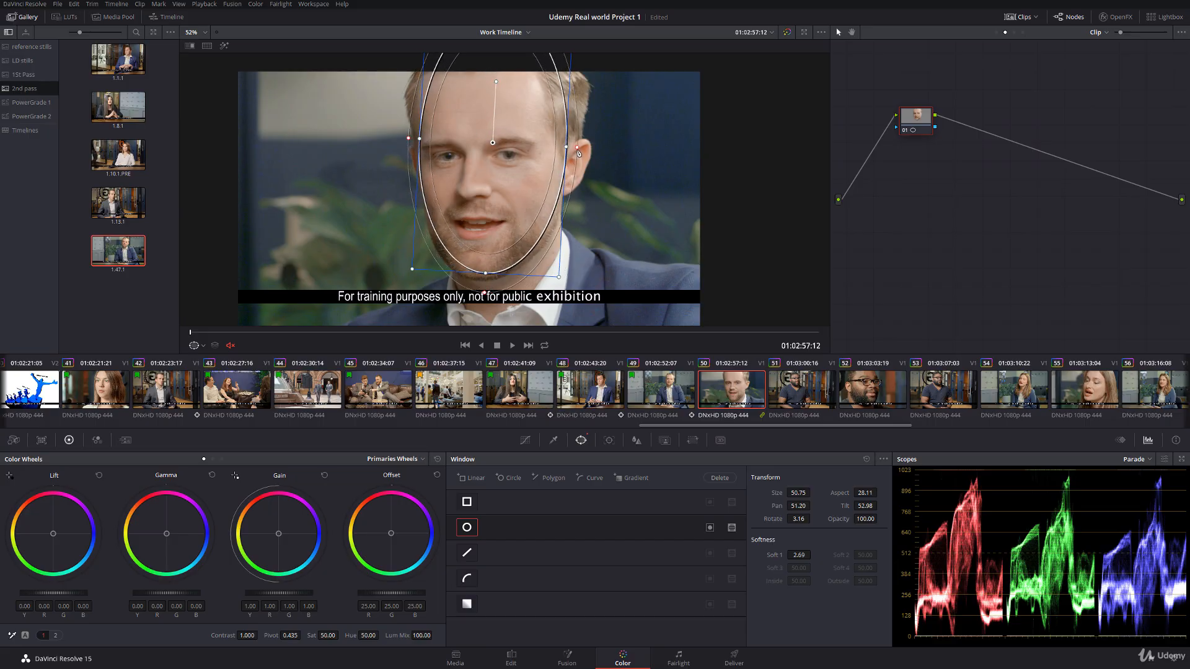
Step: Track the face window forward through clip 50, return to the first frame and hide the window outline
click(609, 440)
click(501, 477)
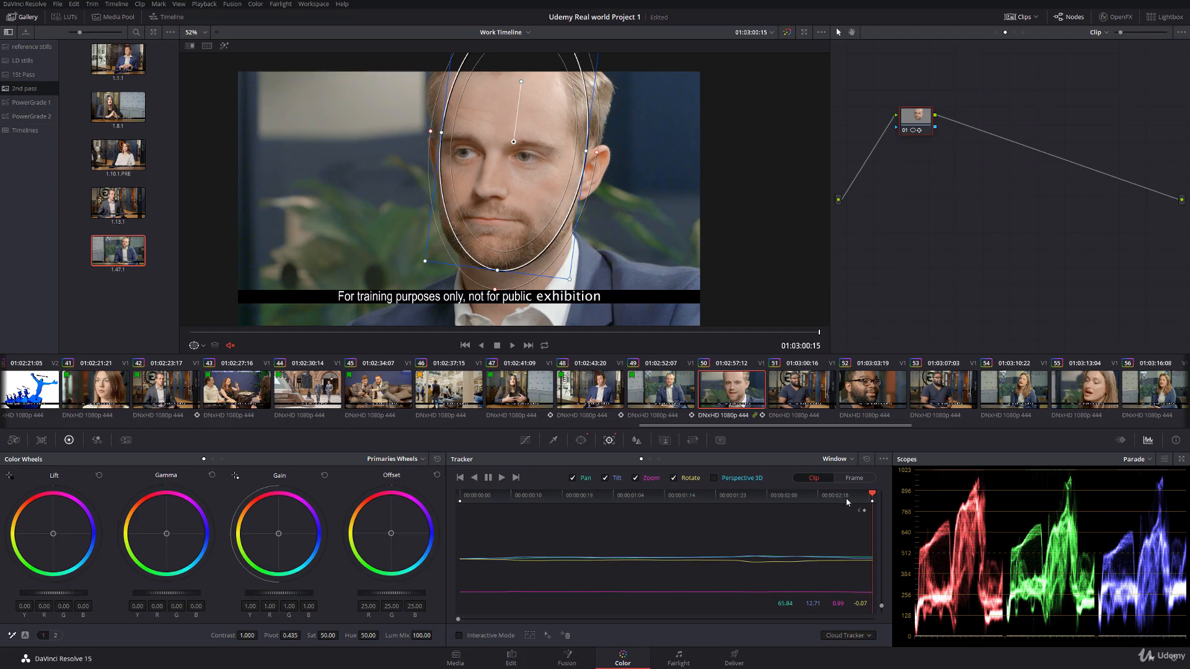
drag(847, 499, 460, 496)
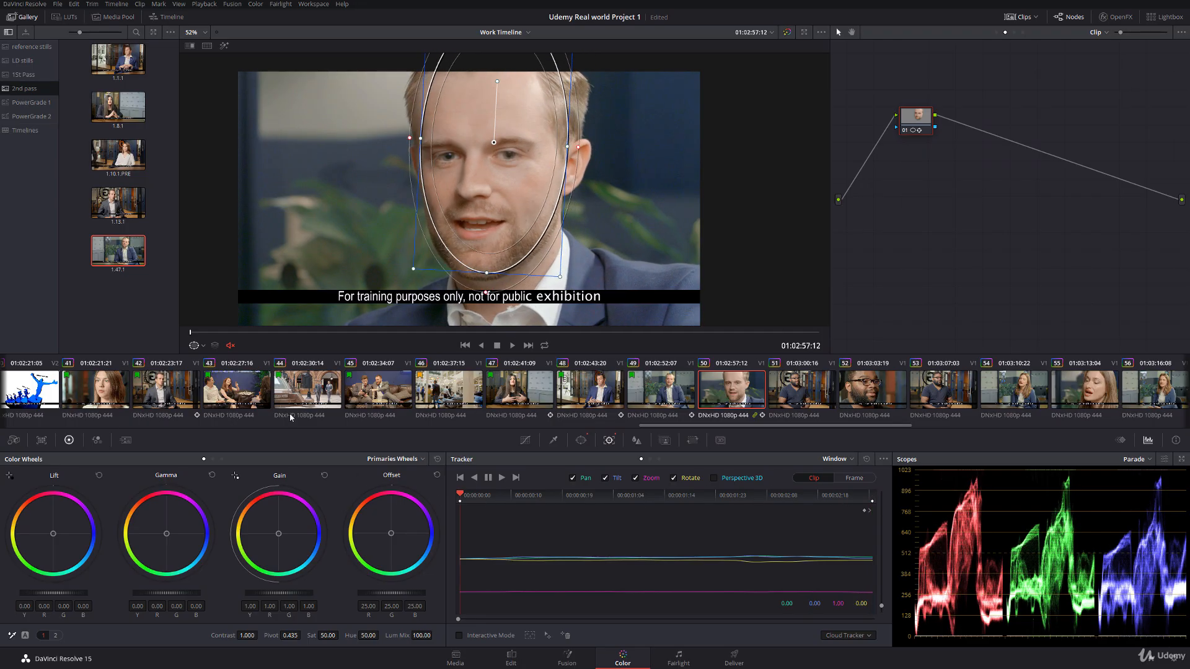
click(202, 347)
click(224, 376)
Step: Show still 1.47.1 as a reference wipe on clip 50 with its edge beside the man's face
double_click(97, 250)
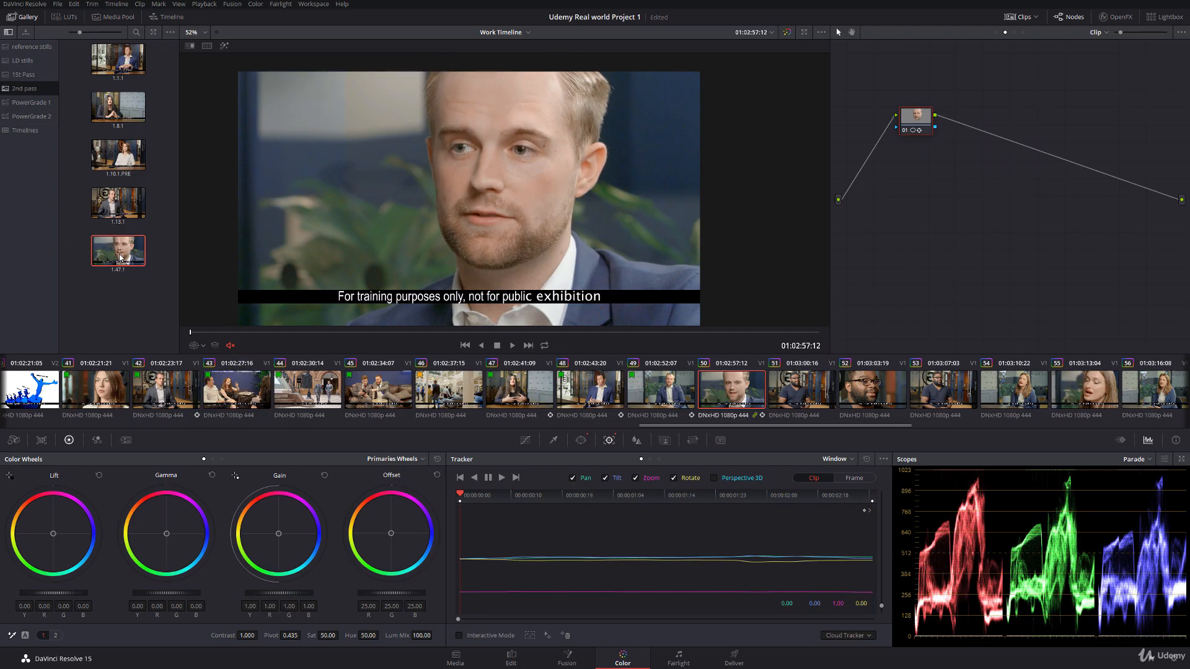
mouse_move(531, 209)
mouse_down()
mouse_move(571, 210)
mouse_move(515, 218)
mouse_up()
drag(522, 210, 538, 149)
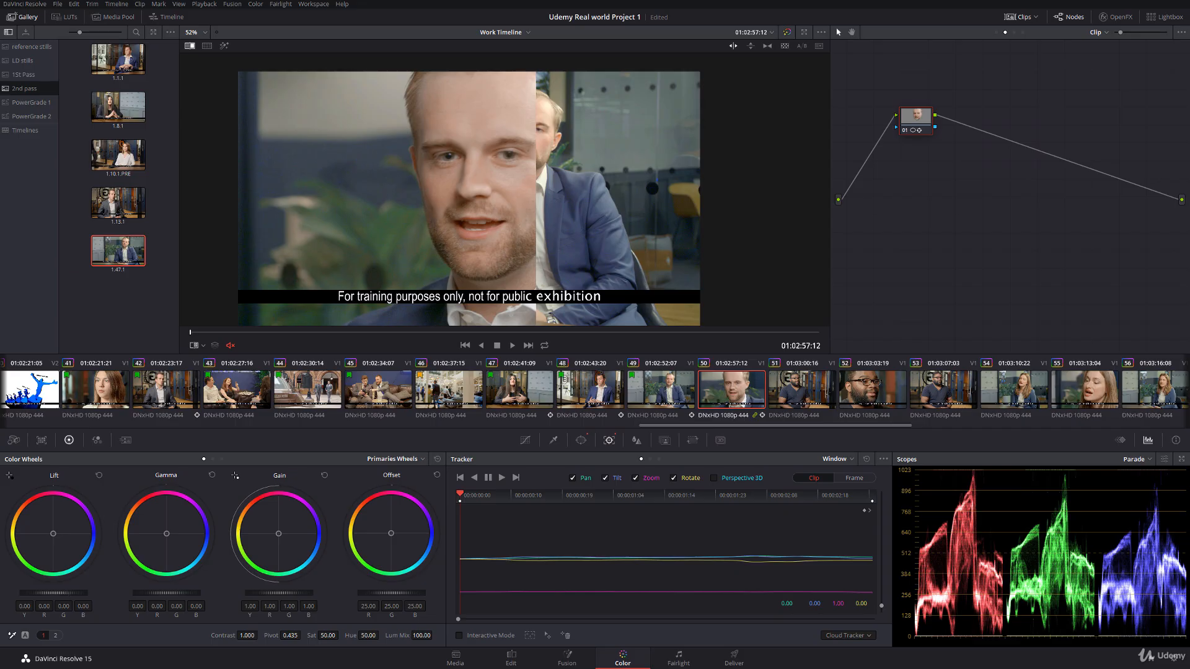
Step: Set the windowed face's lift to -0.02, gain to 1.12 and gamma to 0.02, comparing it with the still
drag(54, 593, 49, 593)
drag(270, 597, 289, 597)
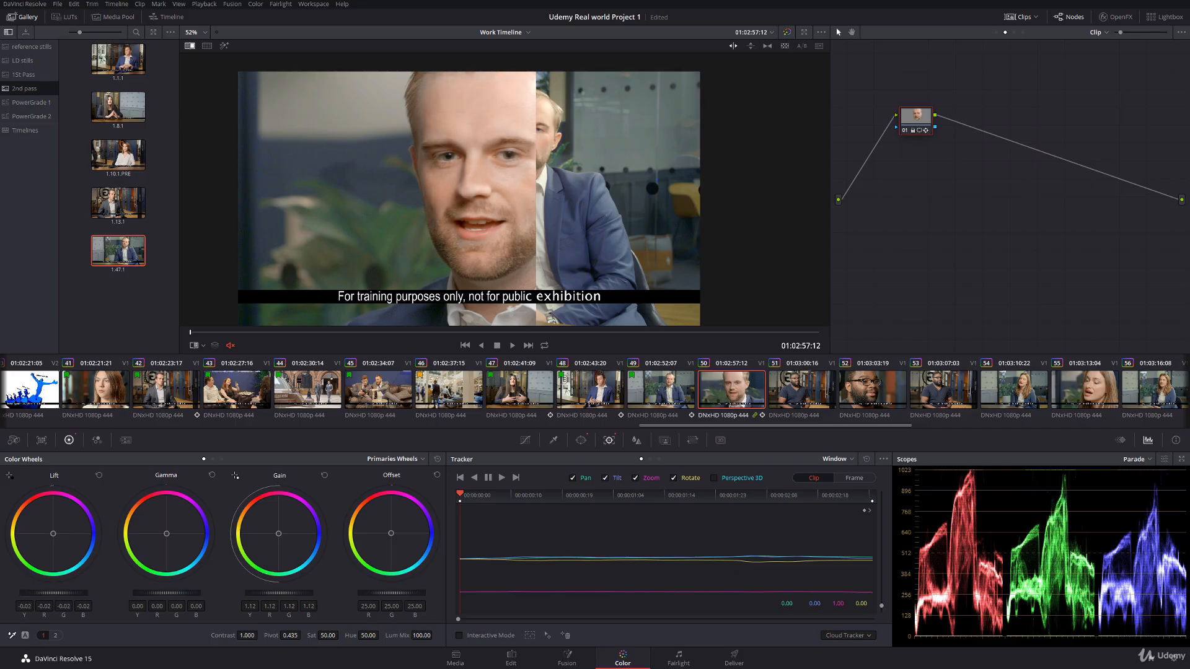
drag(167, 593, 173, 593)
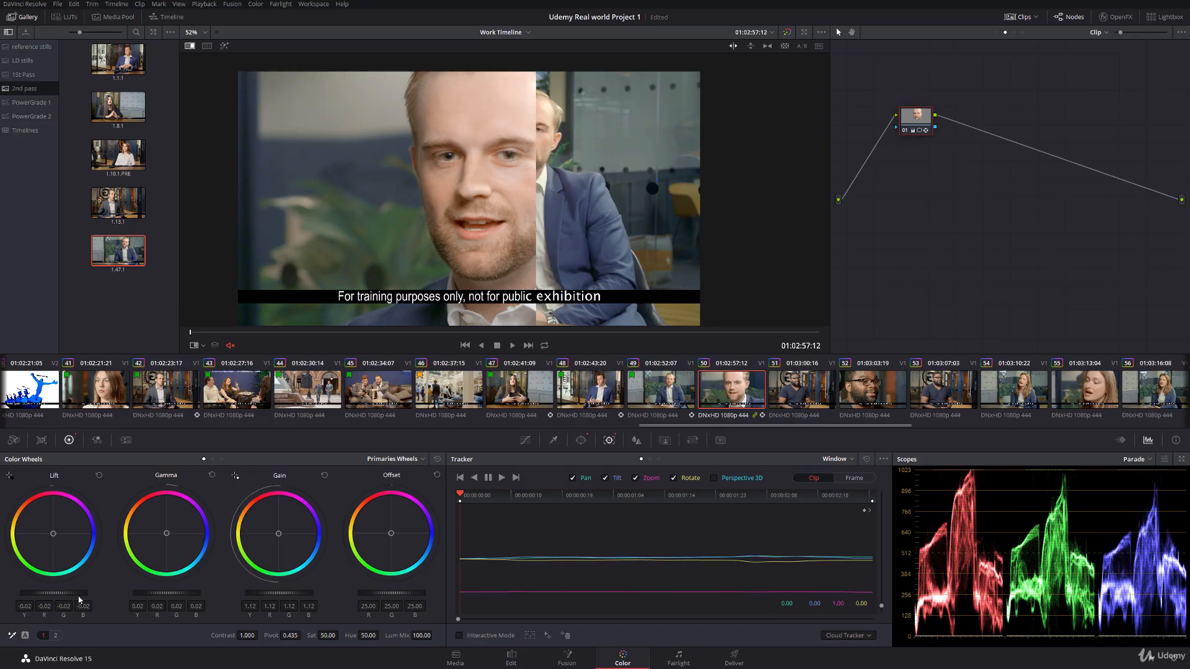
drag(577, 206, 535, 207)
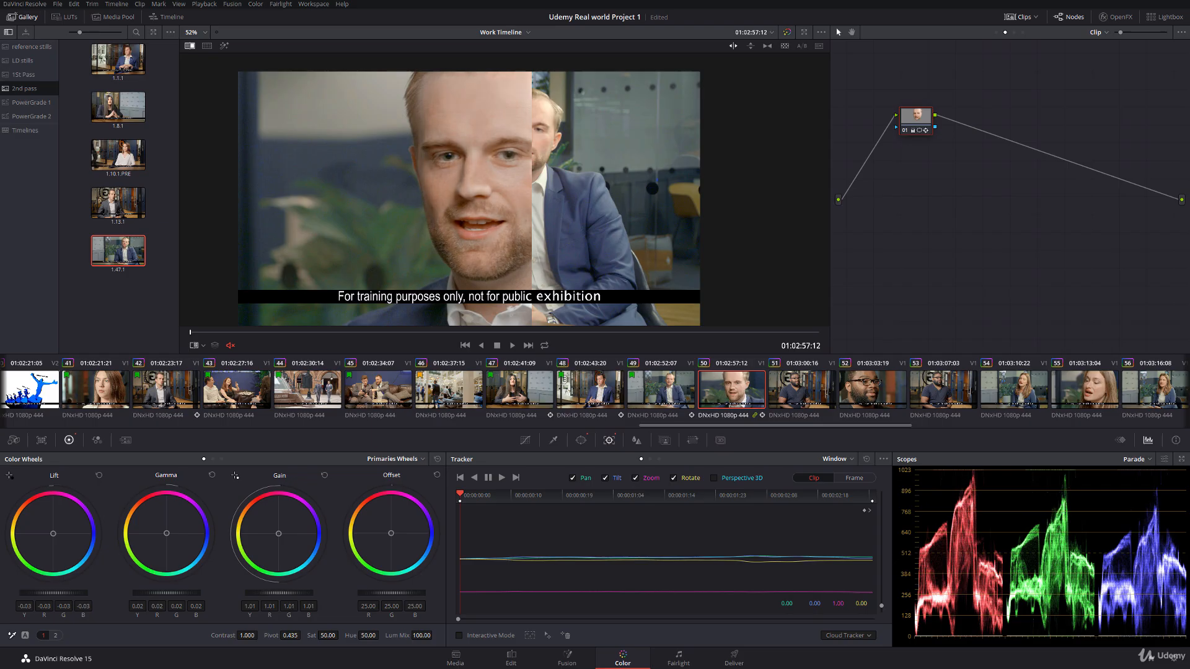
Step: Match clip 50's face to the still with lift -0.04, gain 1.08 and saturation 46.20, checking across the wipe
drag(279, 593, 263, 593)
drag(556, 250, 574, 250)
drag(279, 593, 287, 593)
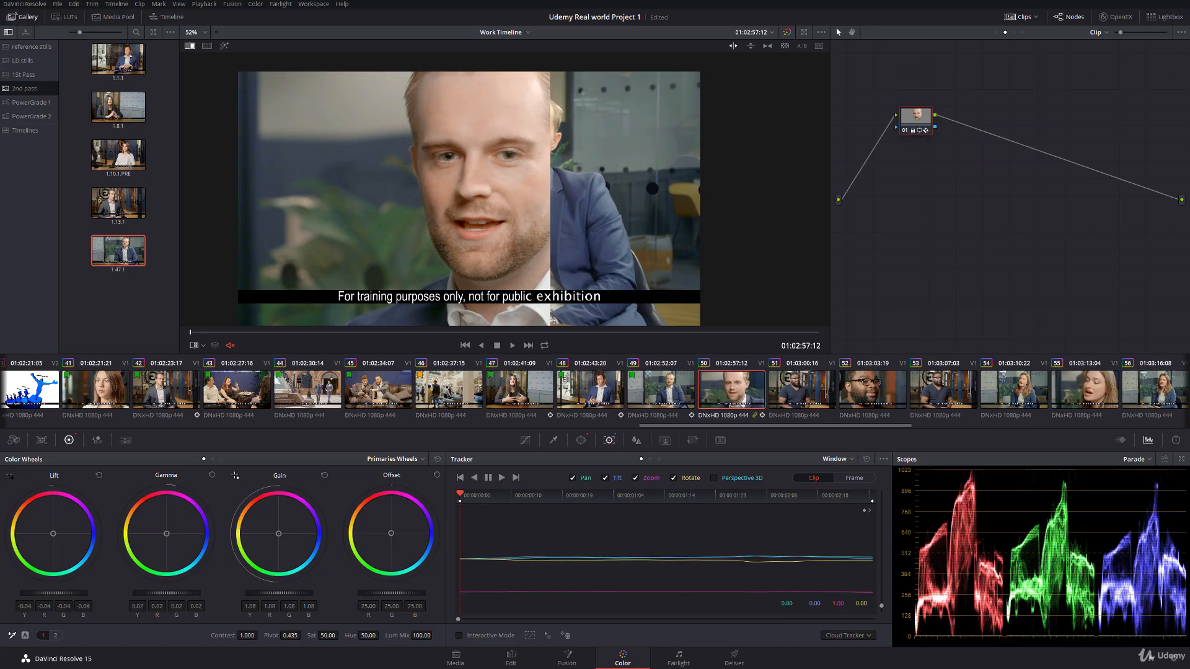
drag(565, 194, 528, 194)
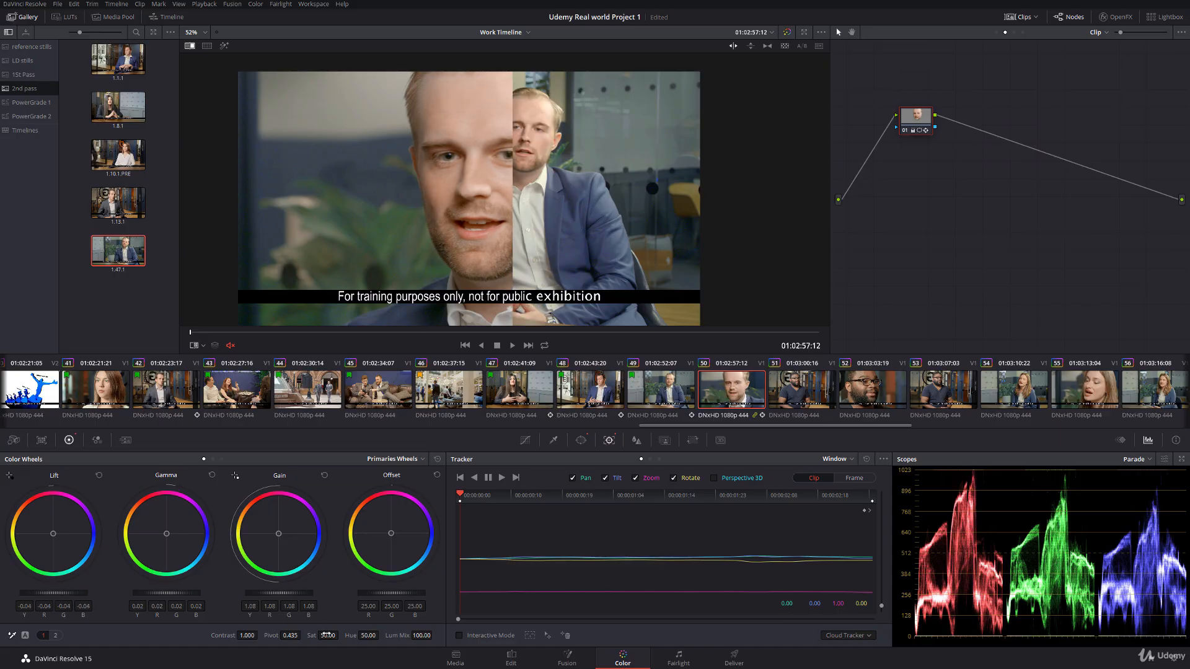
drag(326, 635, 319, 635)
drag(526, 217, 564, 200)
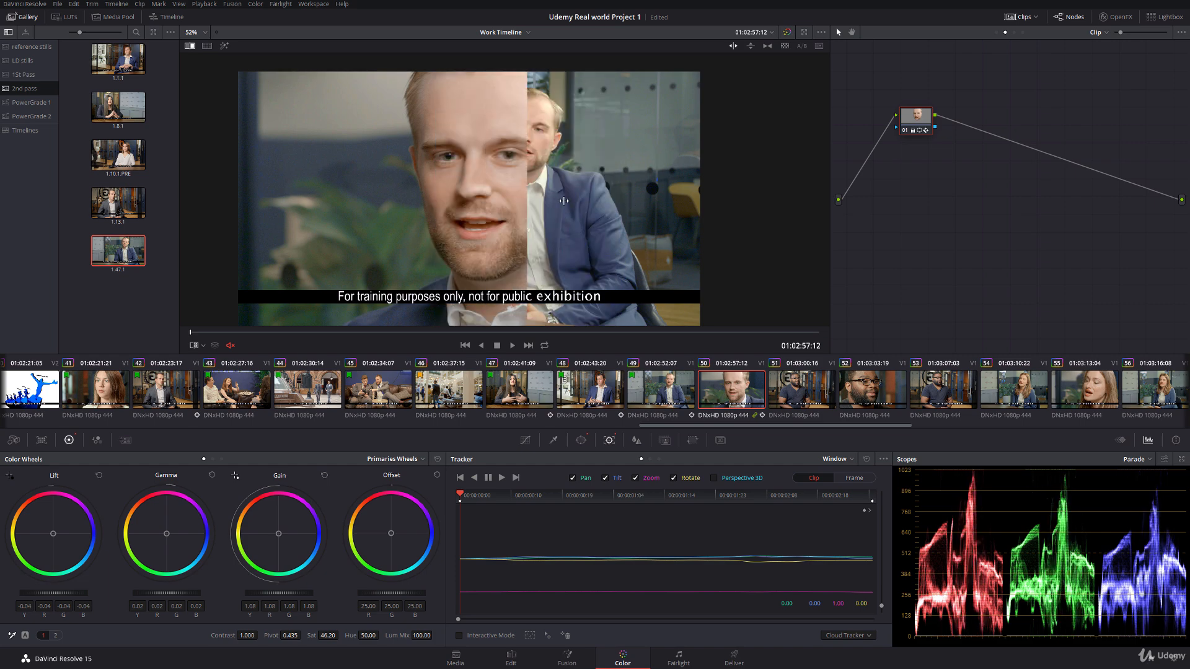
Step: Try warming the windowed face's highlights with the Log wheels and a 0.654 high range, and reset the highlight wheel
click(221, 459)
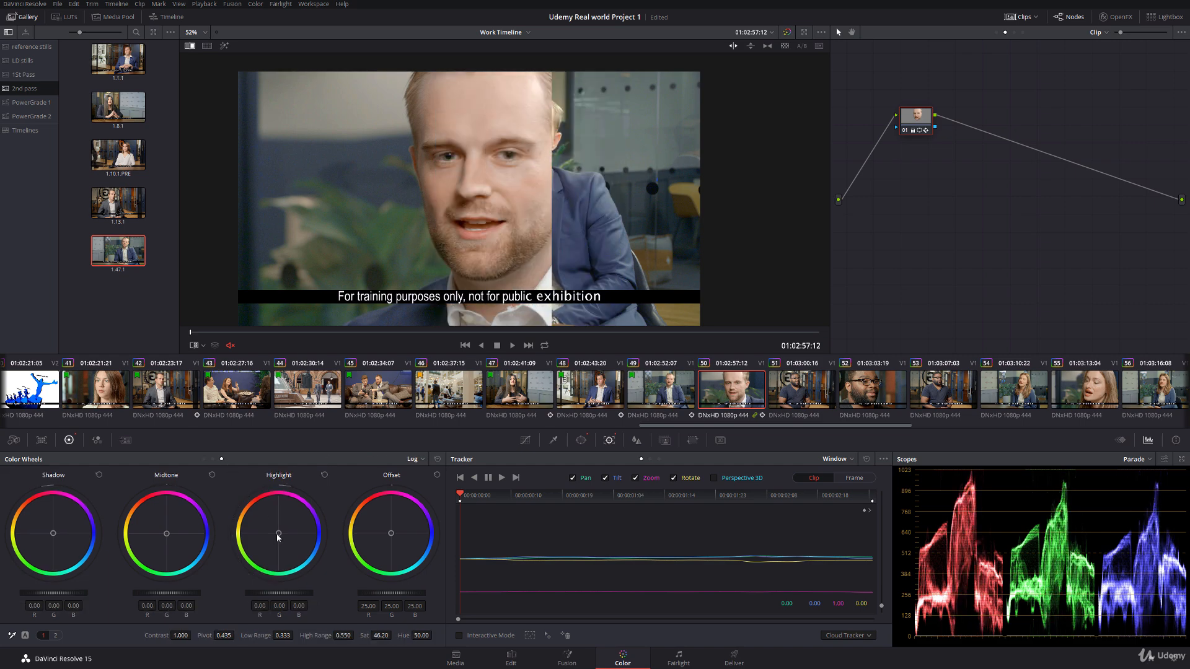
drag(278, 538, 276, 530)
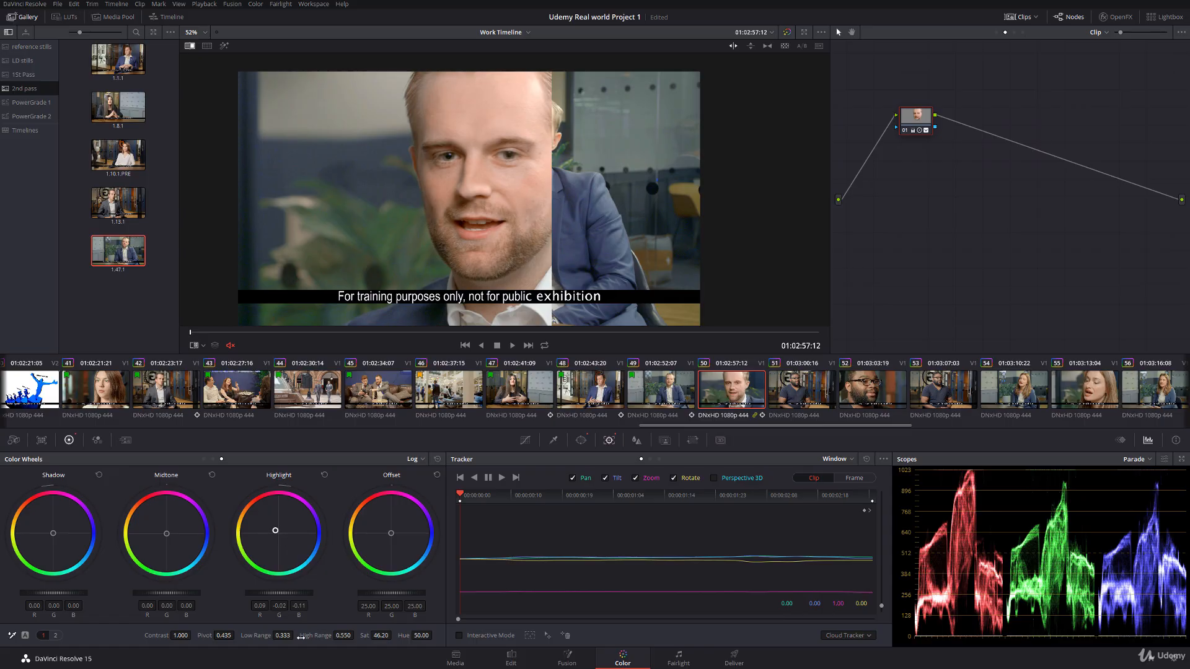
drag(344, 636, 414, 623)
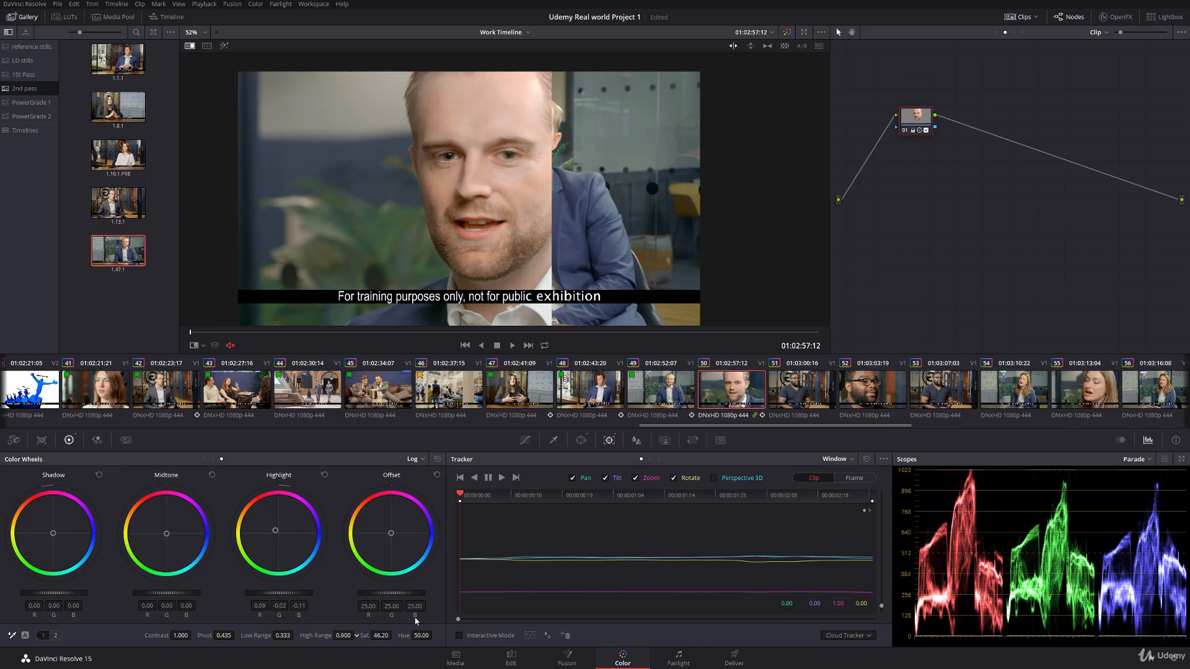
drag(281, 534, 275, 532)
drag(352, 636, 357, 635)
drag(279, 593, 289, 593)
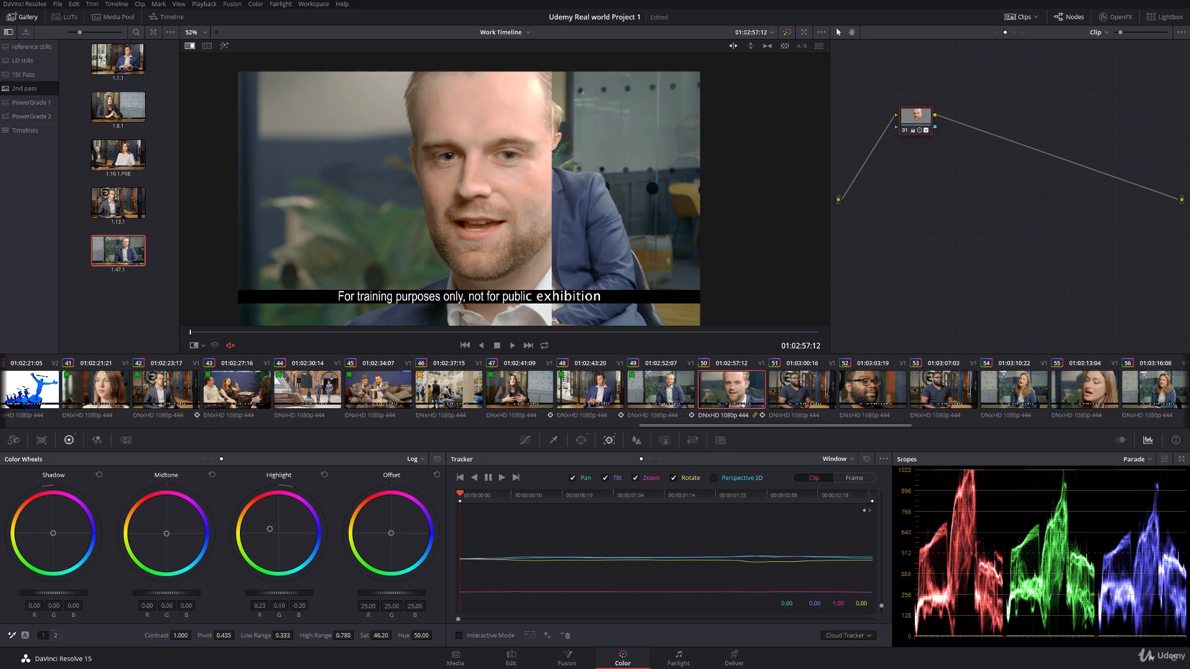
drag(346, 636, 335, 636)
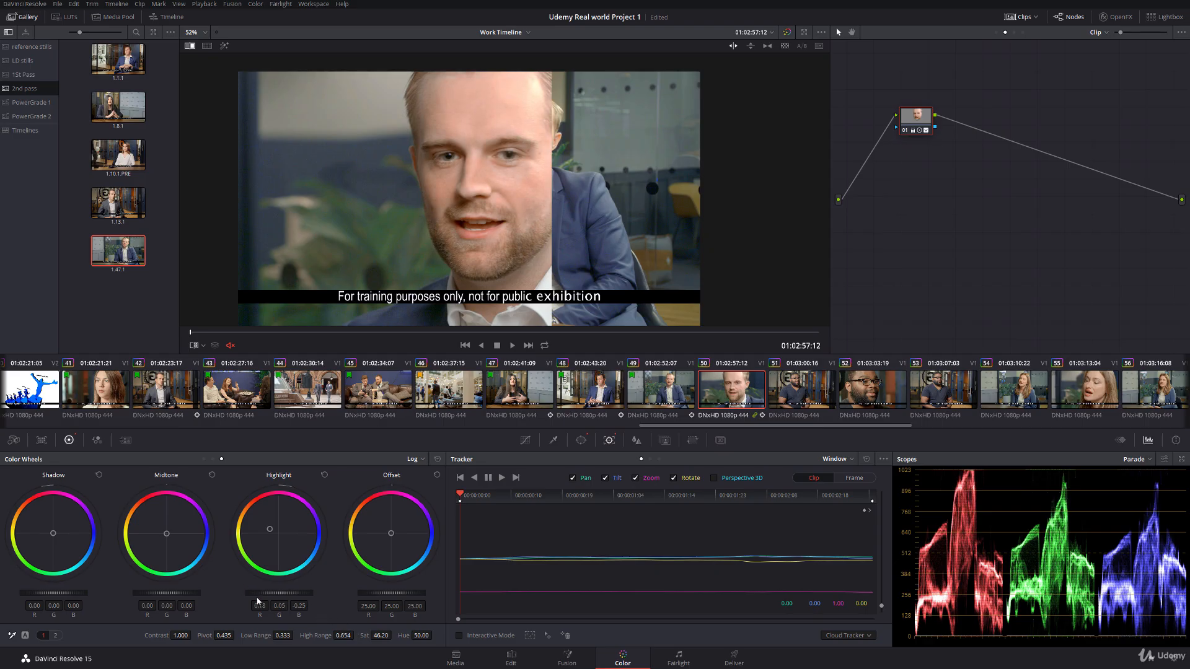
drag(270, 593, 287, 593)
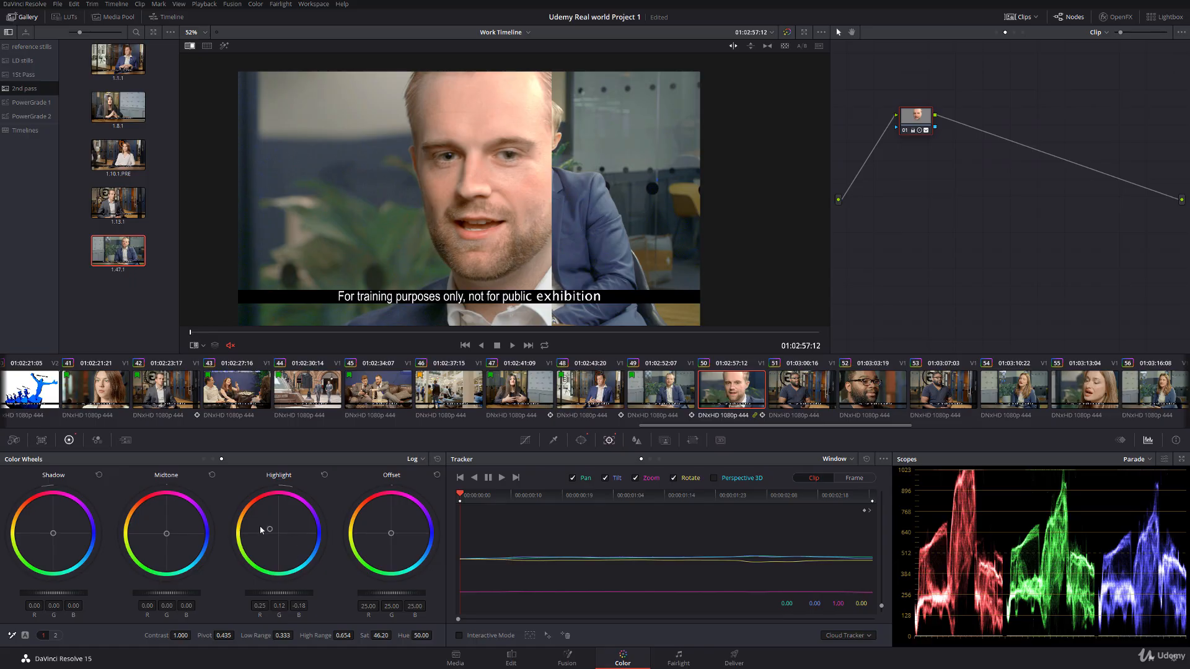
drag(269, 529, 278, 532)
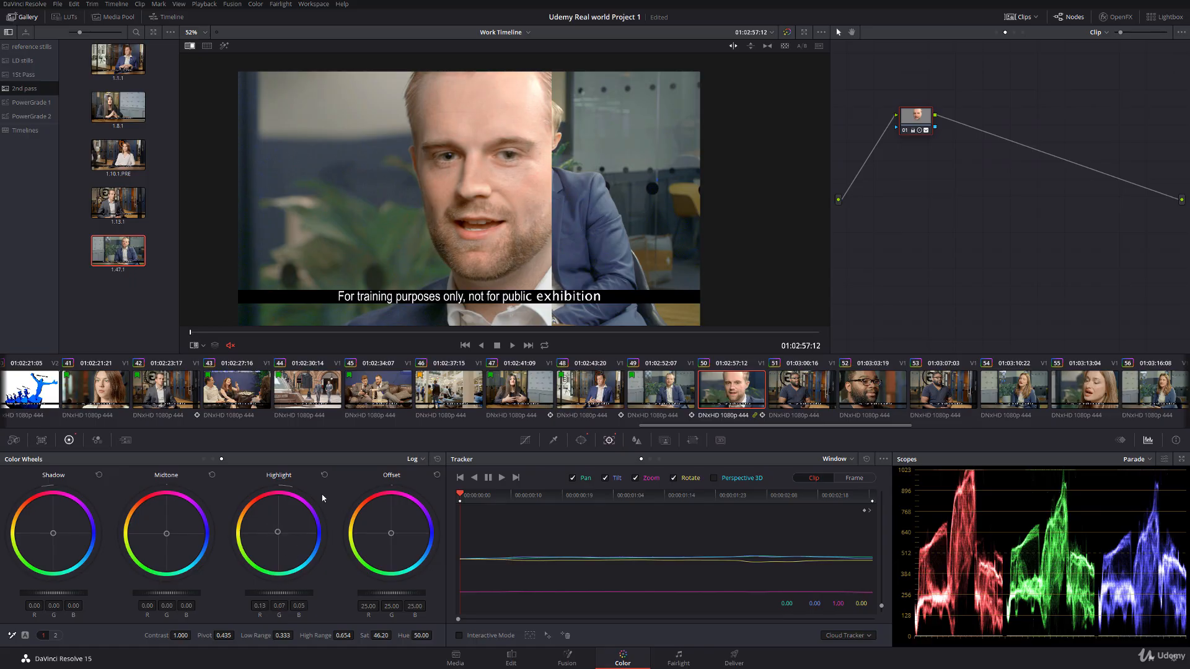
click(324, 475)
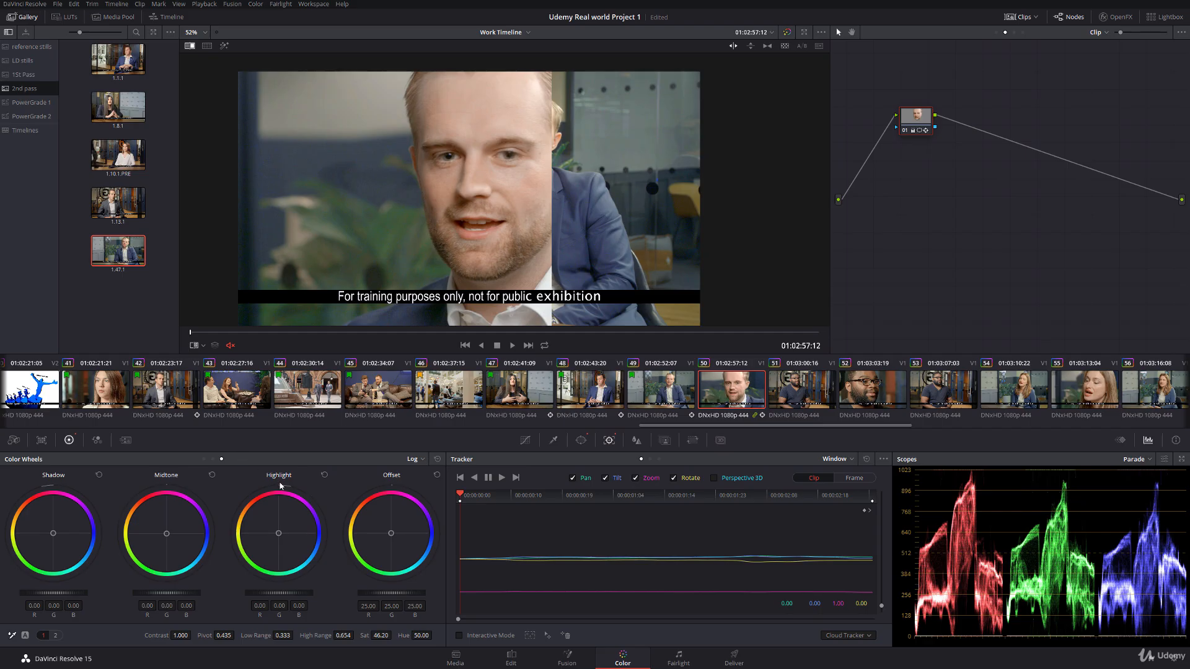
click(204, 459)
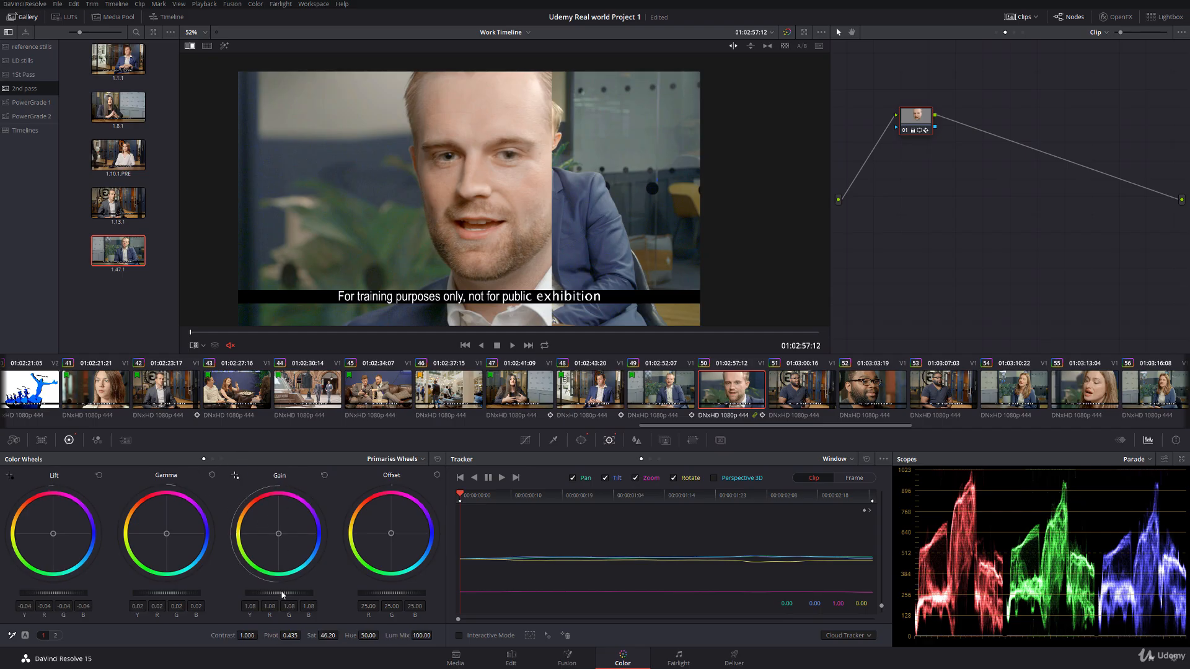
Step: Set the windowed face's gain to 1.10, compare it with the still, and fine-tune its saturation with the reference wipe turned off
drag(279, 593, 284, 593)
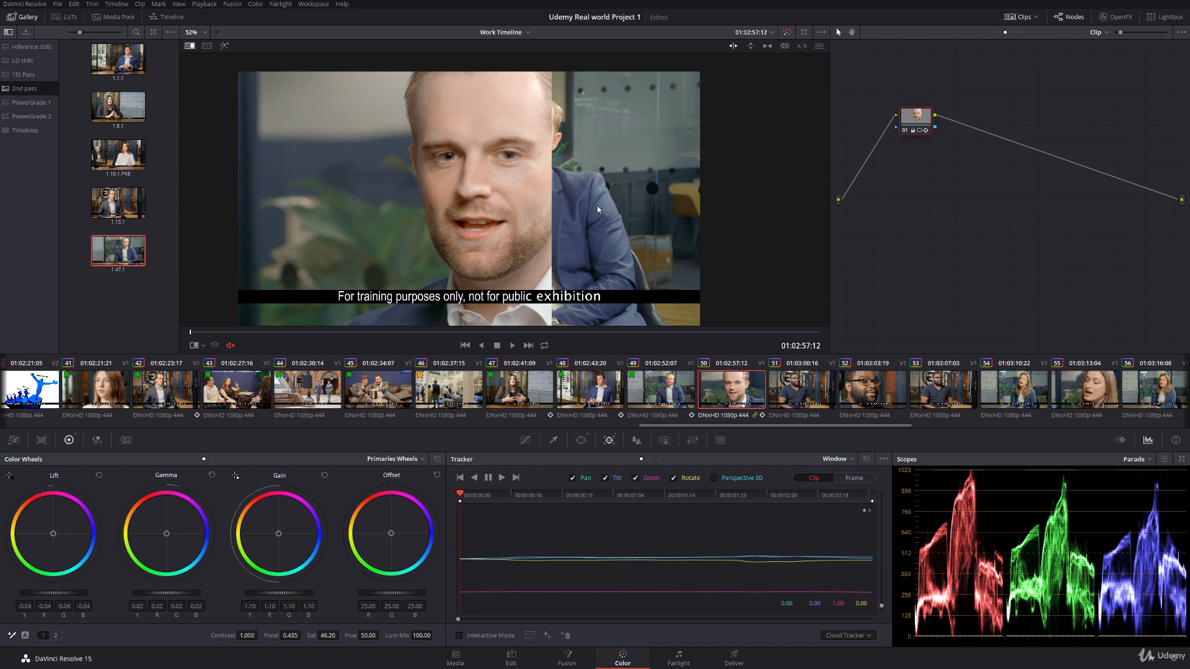
drag(598, 210, 521, 188)
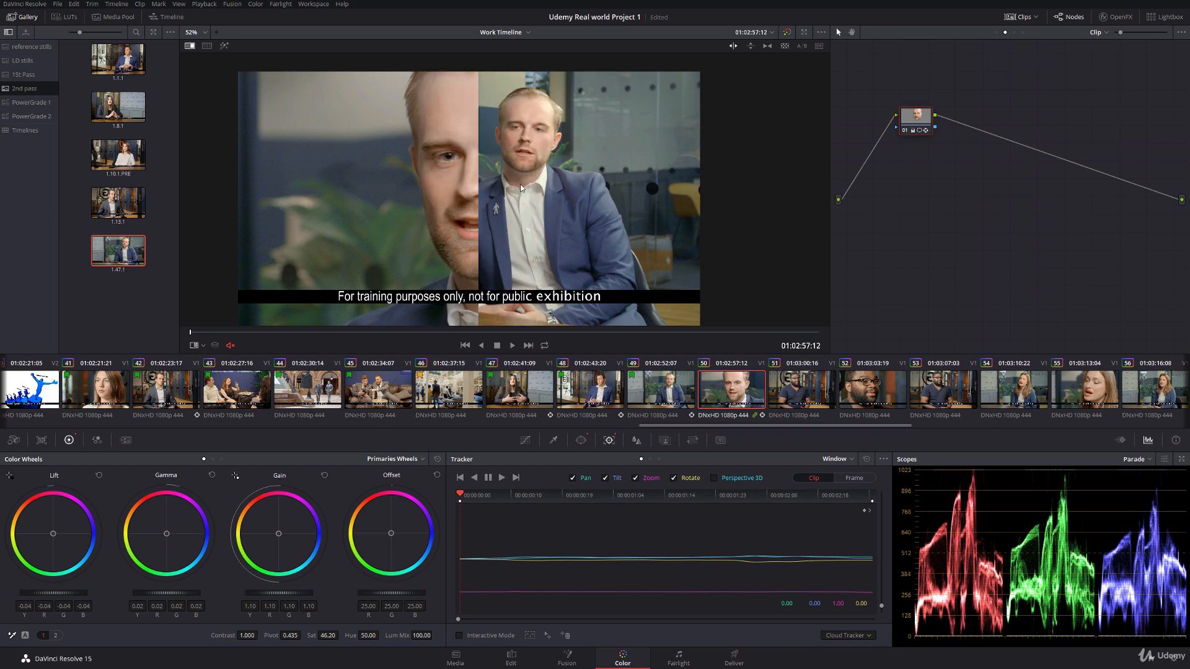
right_click(521, 188)
click(546, 244)
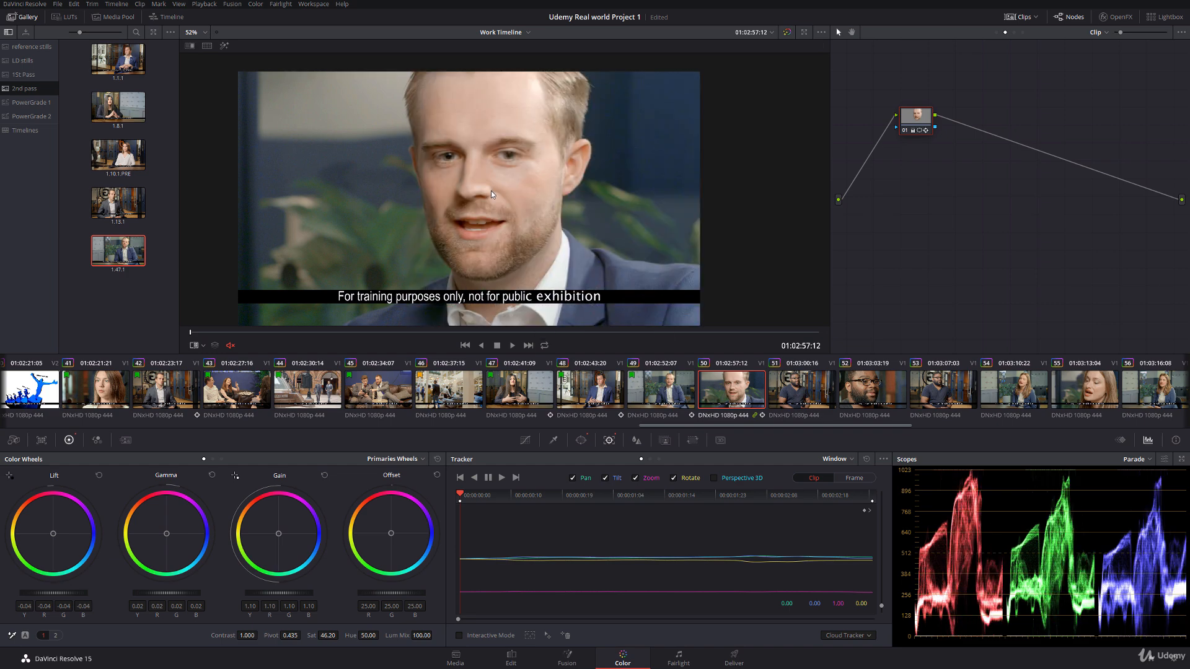
drag(327, 636, 341, 634)
Step: Play clips 49 and 50 full screen to compare the man's skin tone across the cut
click(684, 390)
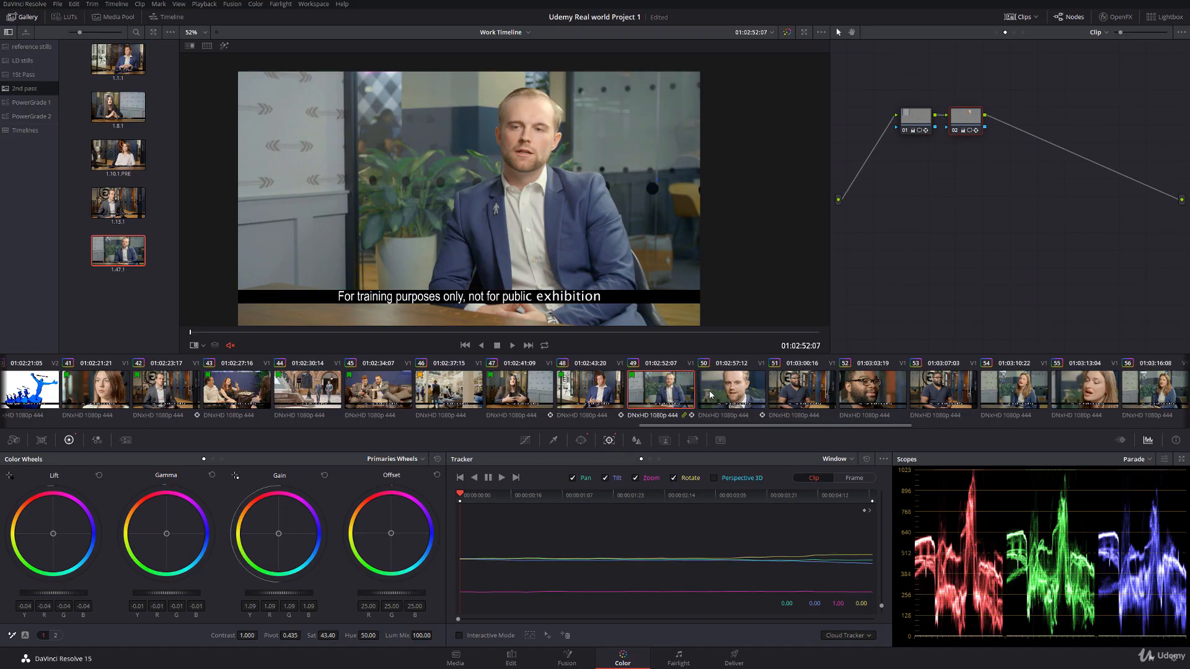
key(ctrl+f)
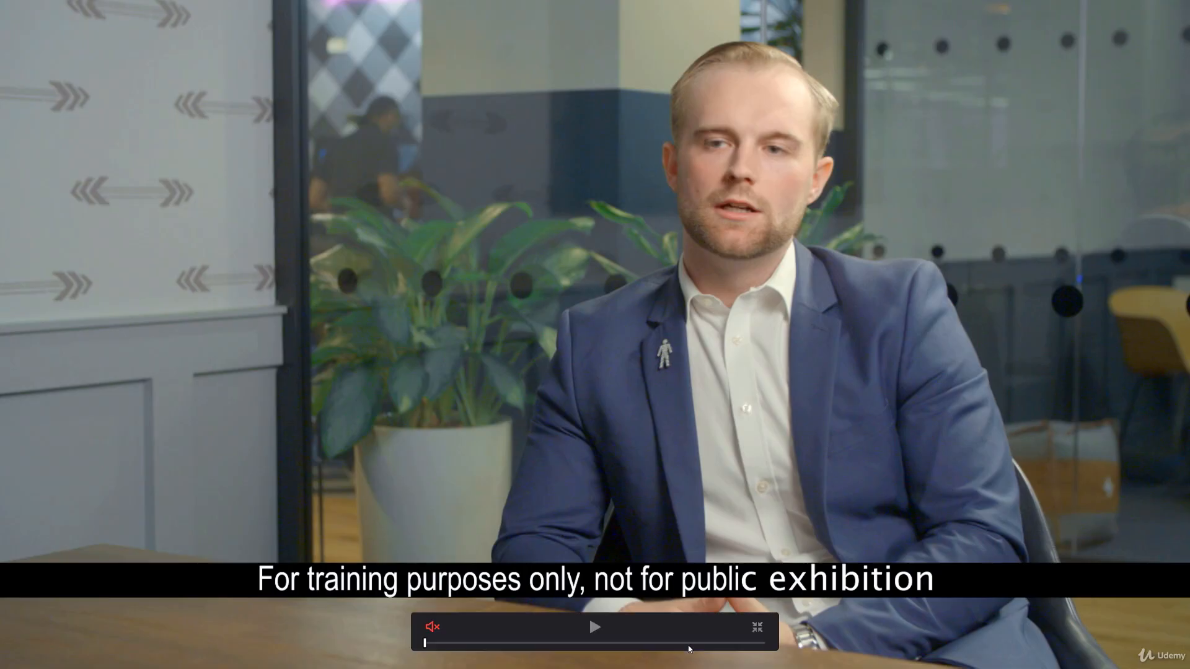
key(space)
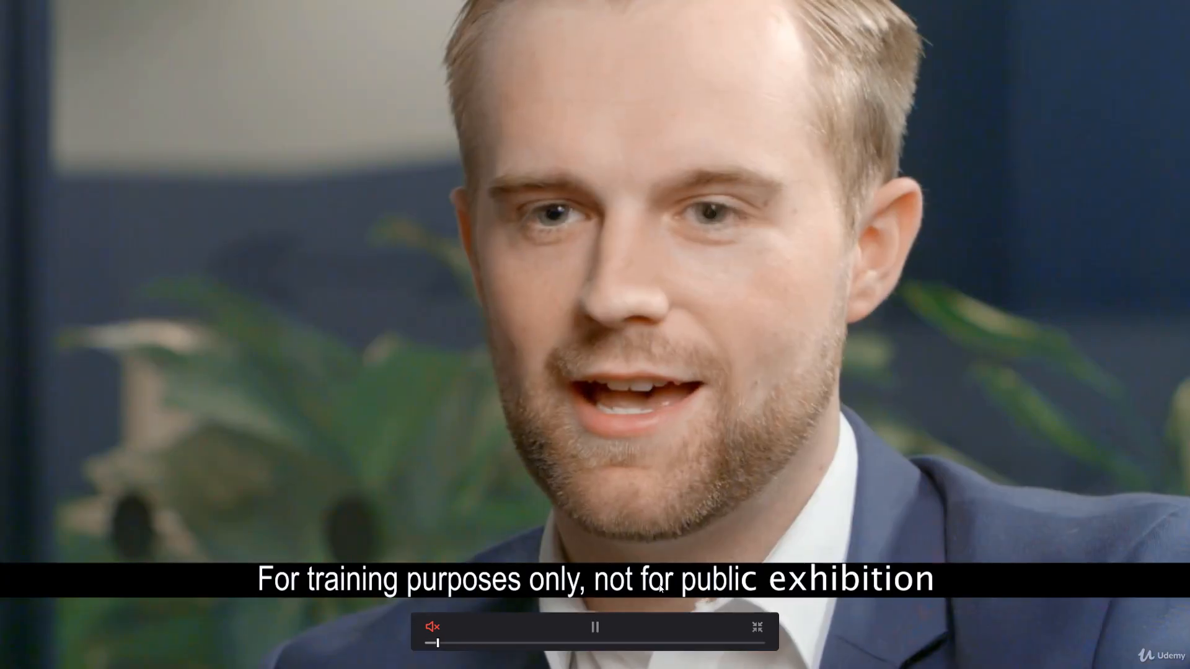
key(space)
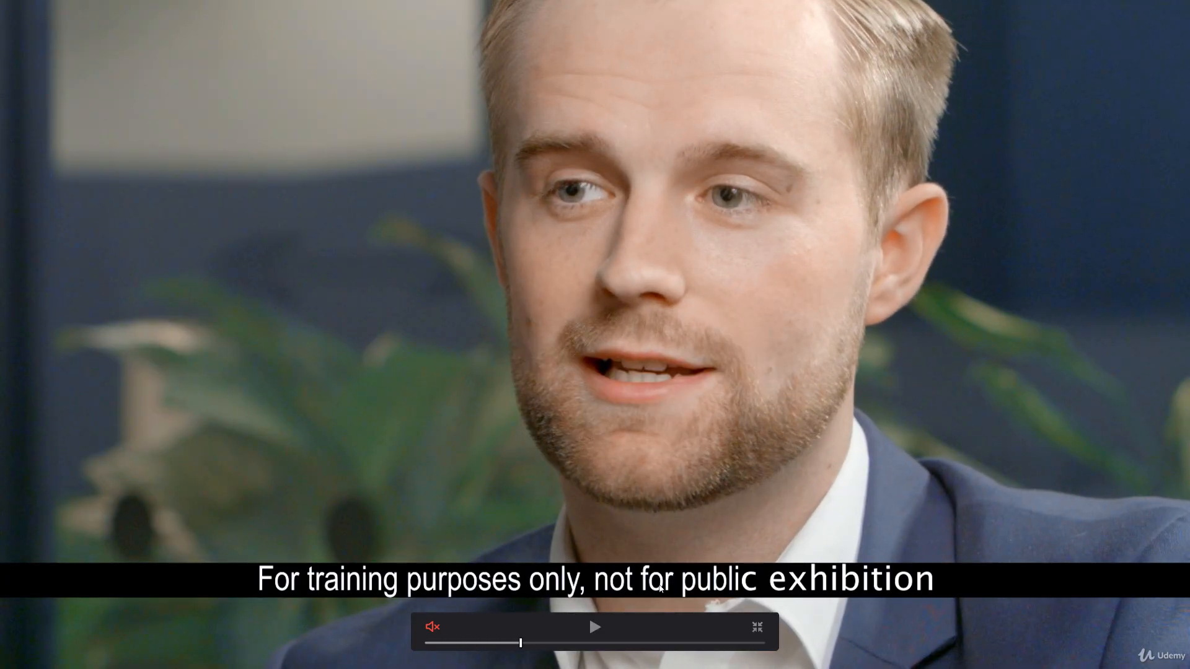
key(space)
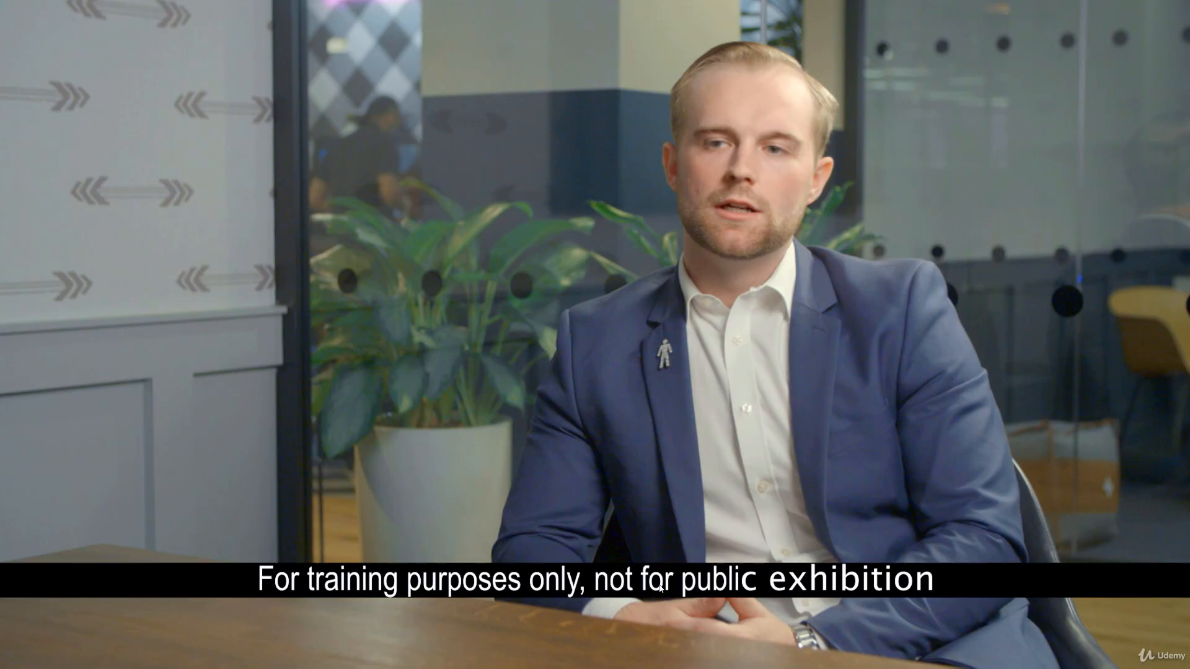
key(Escape)
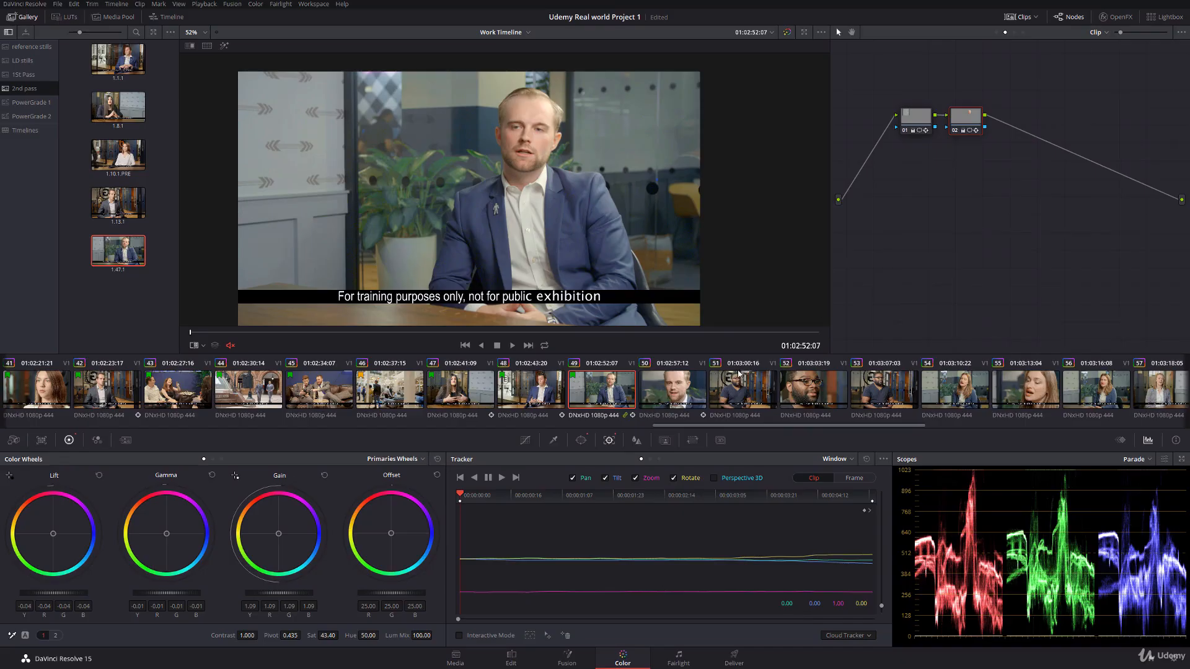
Step: Append a serial node to clip 49's group pre-clip graph and sample the man's reddish ear with the HSL qualifier
click(996, 31)
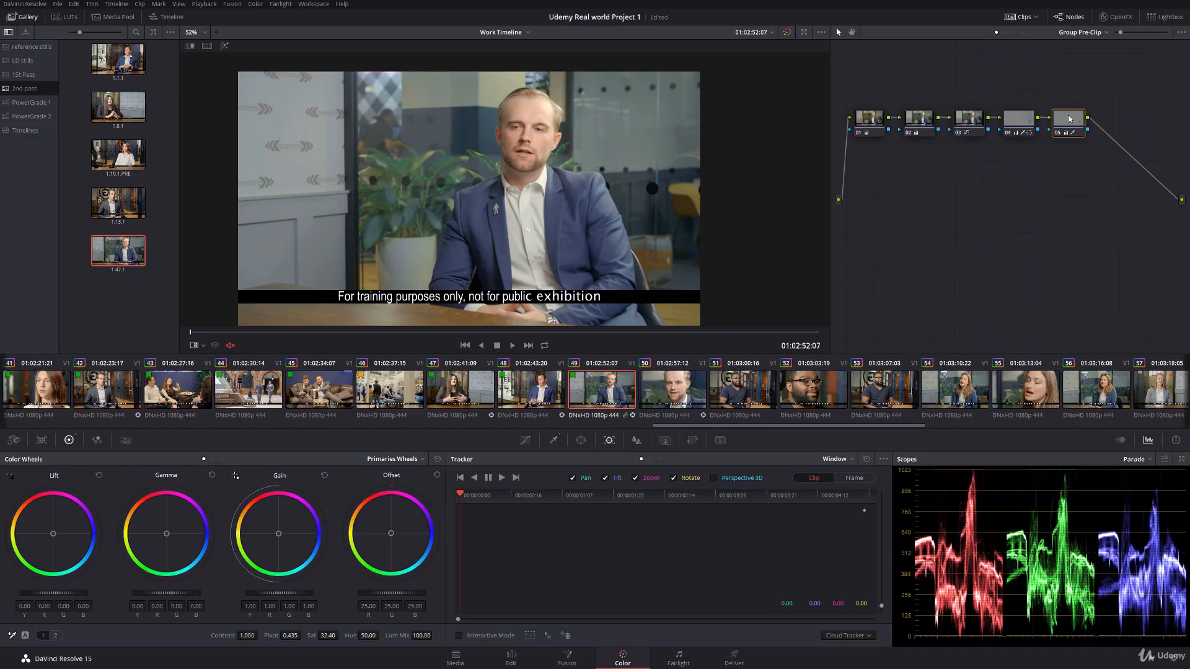
key(alt+s)
scroll(504, 224, up, 10)
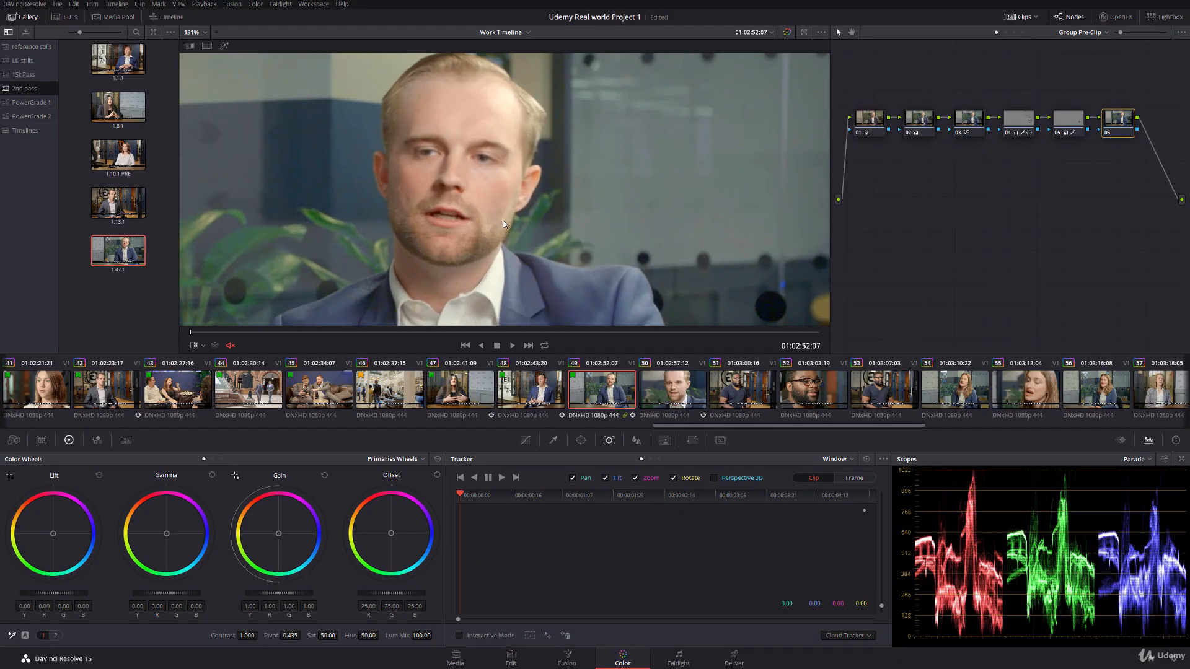
scroll(547, 178, up, 5)
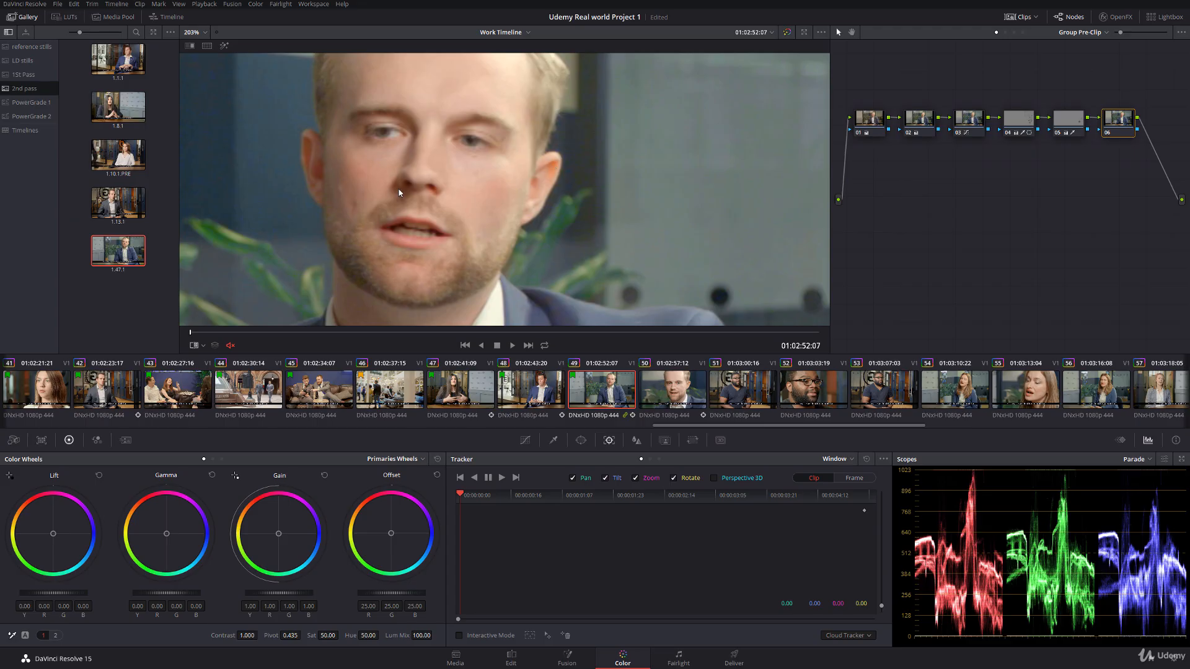
click(553, 440)
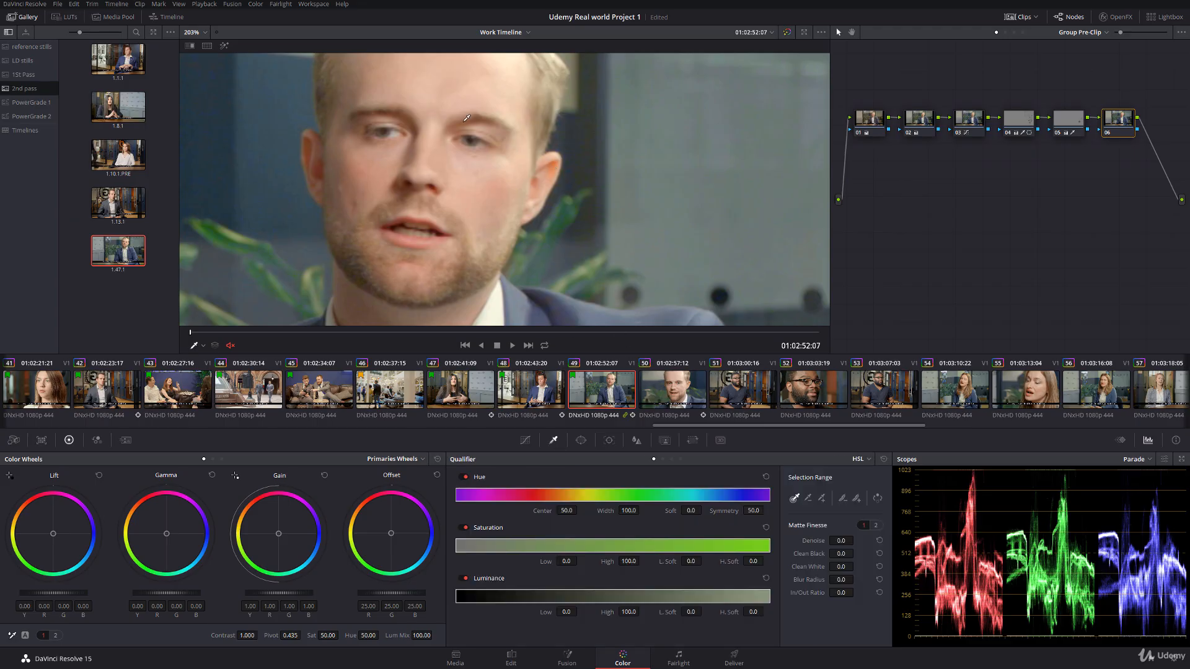
scroll(604, 188, up, 4)
click(604, 188)
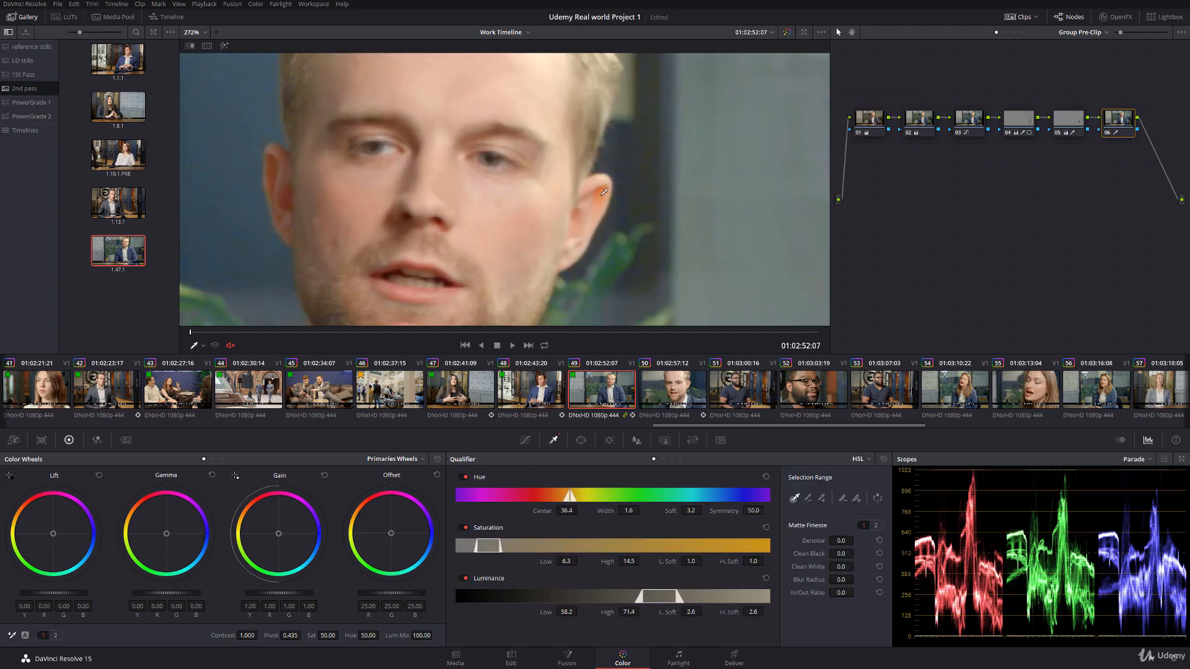
Step: Refine the ear key to hue width 3.8, saturation low 7.8, luminance high 66.4 and blur radius 12.1, and set the node's saturation to 30.60
key(shift+h)
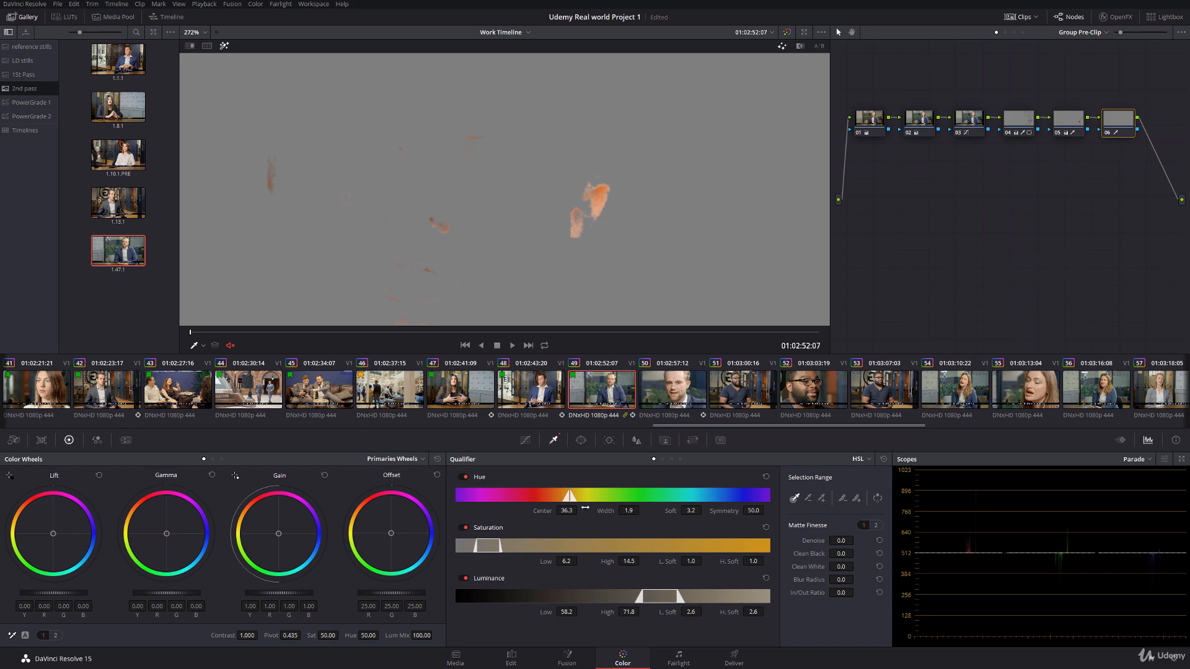
drag(642, 510, 653, 510)
drag(567, 561, 580, 561)
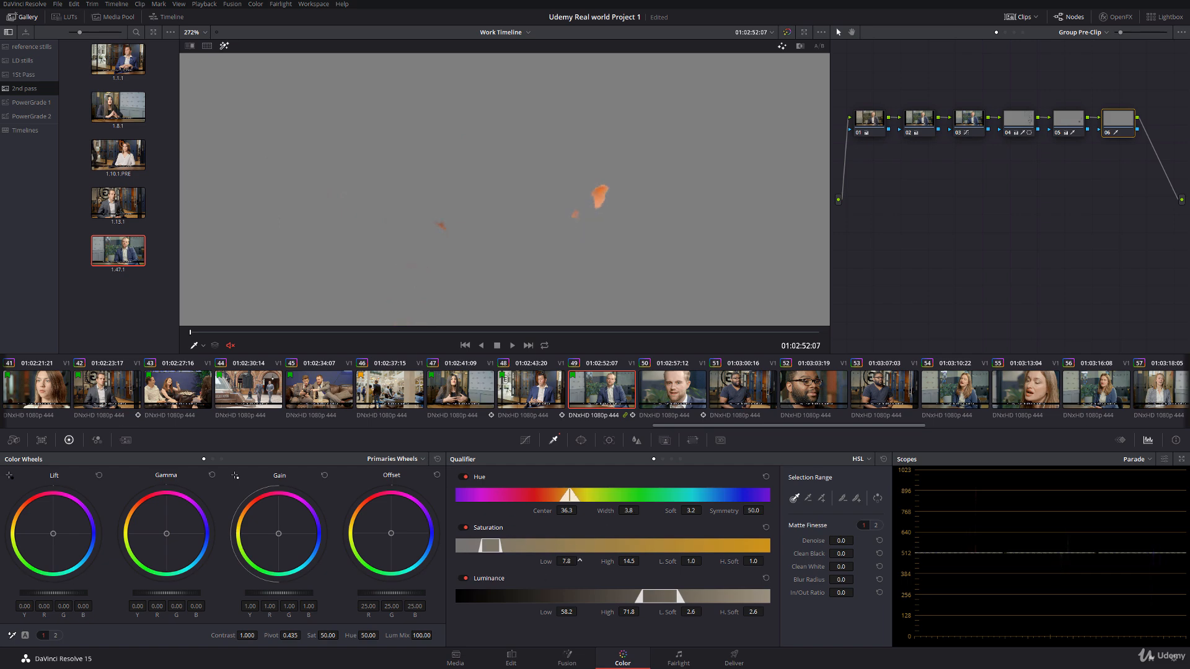
mouse_move(611, 614)
mouse_down()
mouse_move(597, 614)
mouse_move(611, 613)
mouse_up()
click(224, 46)
drag(333, 636, 322, 636)
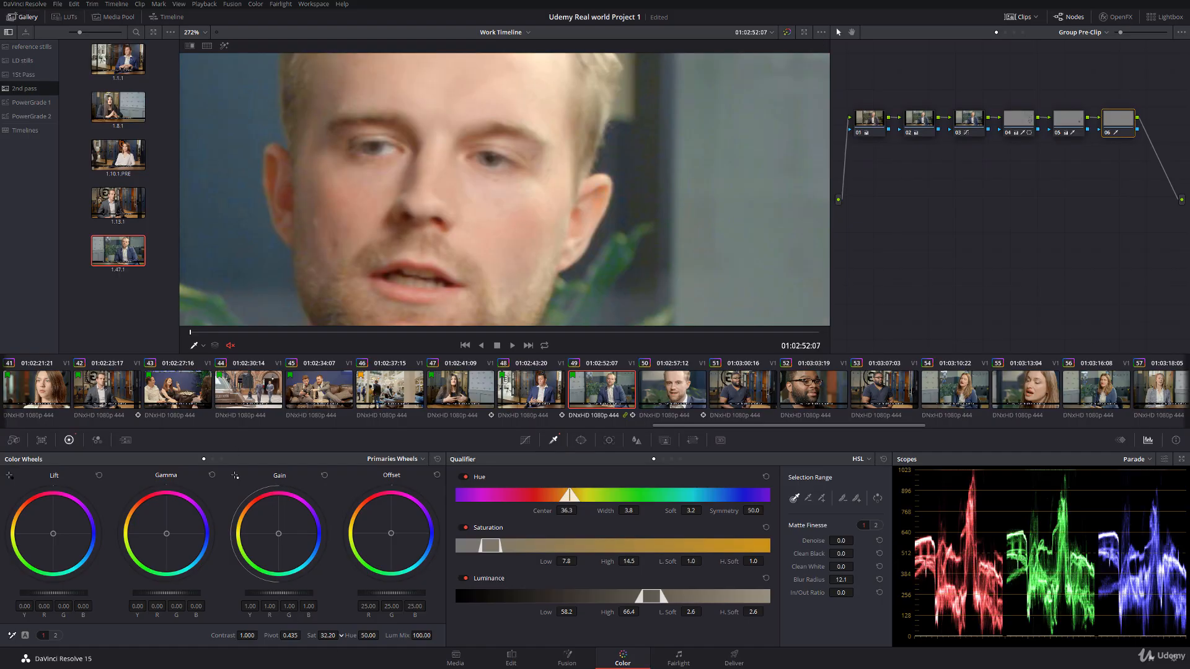
scroll(412, 196, down, 3)
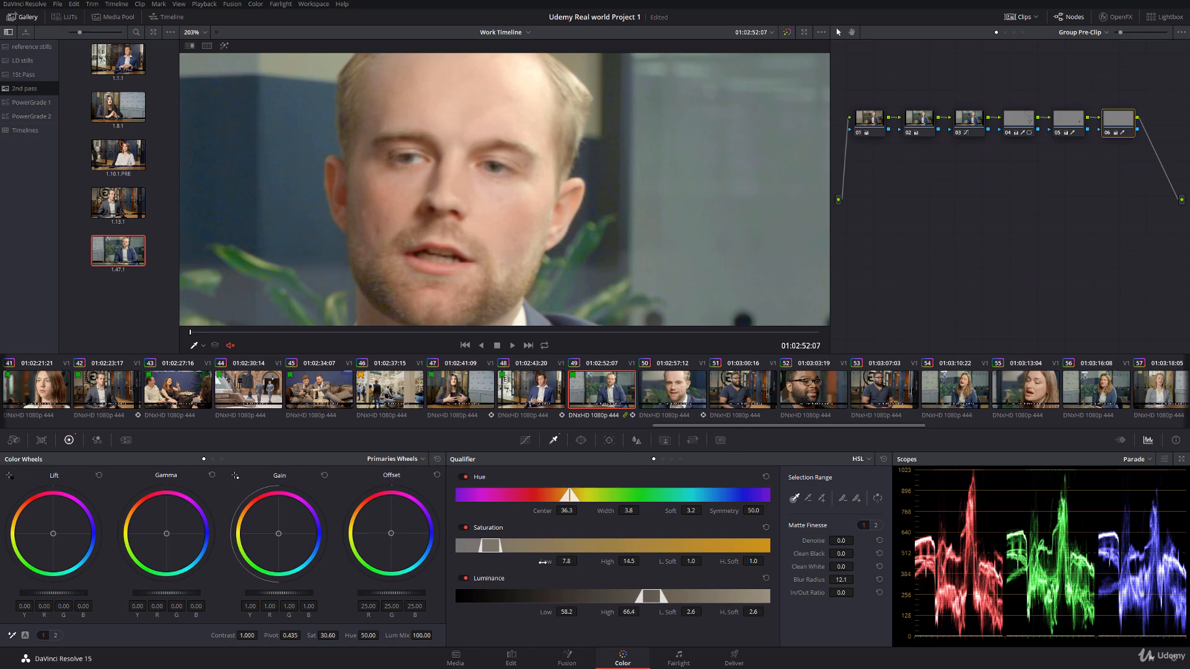
Step: Widen clip 49's ear key to saturation low 7.3 and luminance high 68.5, checking the selection in highlight view
drag(542, 562, 542, 563)
click(224, 46)
drag(609, 613, 642, 612)
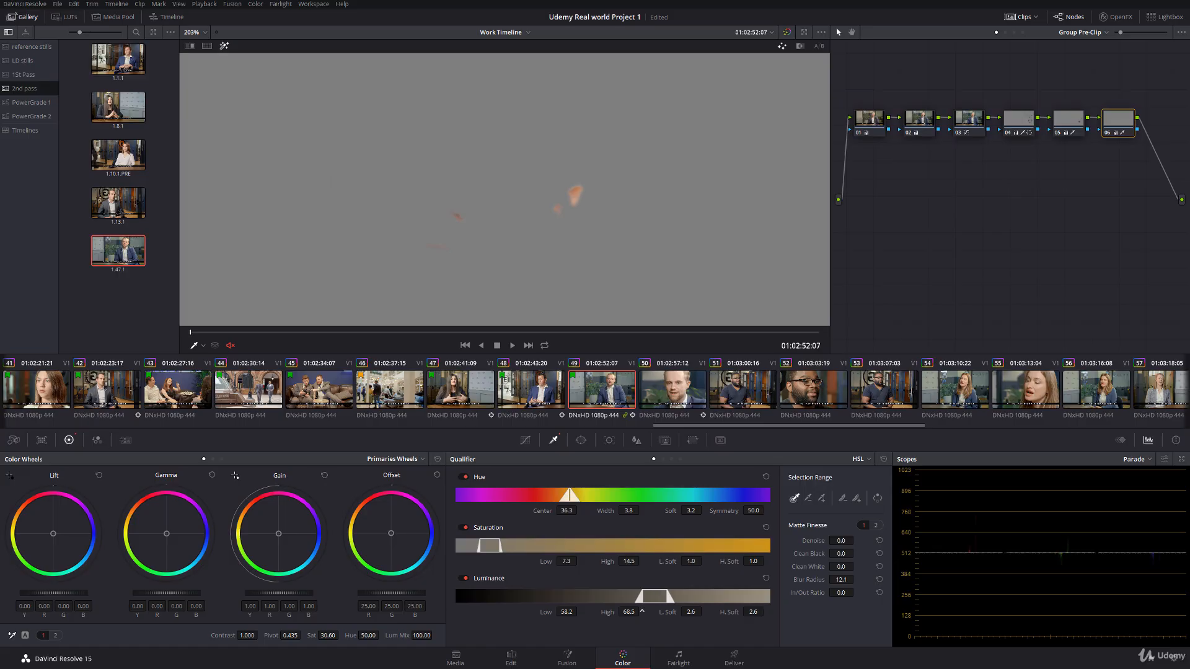
click(224, 46)
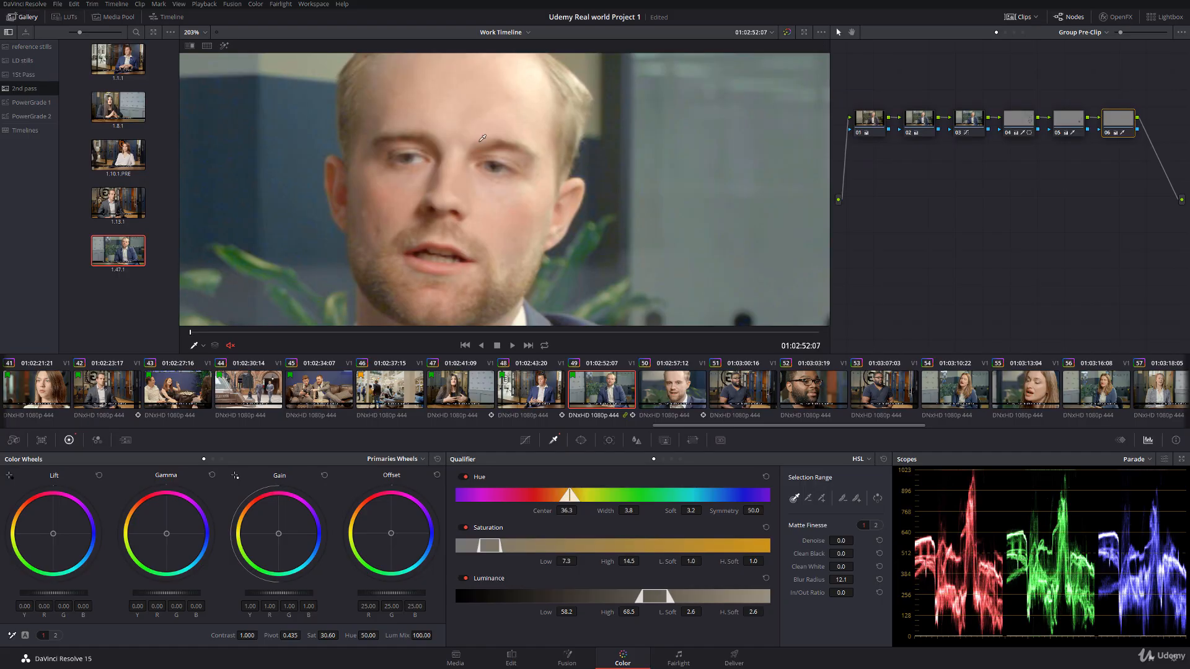
Step: Append a serial node to clip 50's group pre-clip graph, sample the man's ear with the qualifier and show the selection in highlight view
click(686, 389)
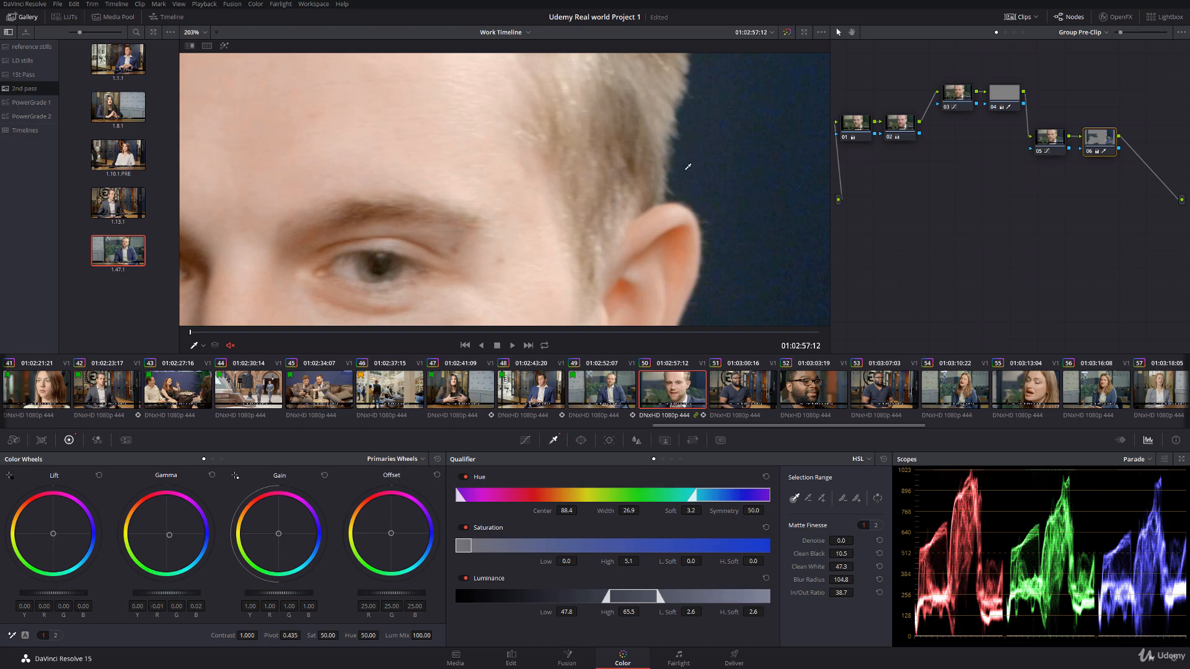
key(alt+s)
drag(531, 271, 539, 189)
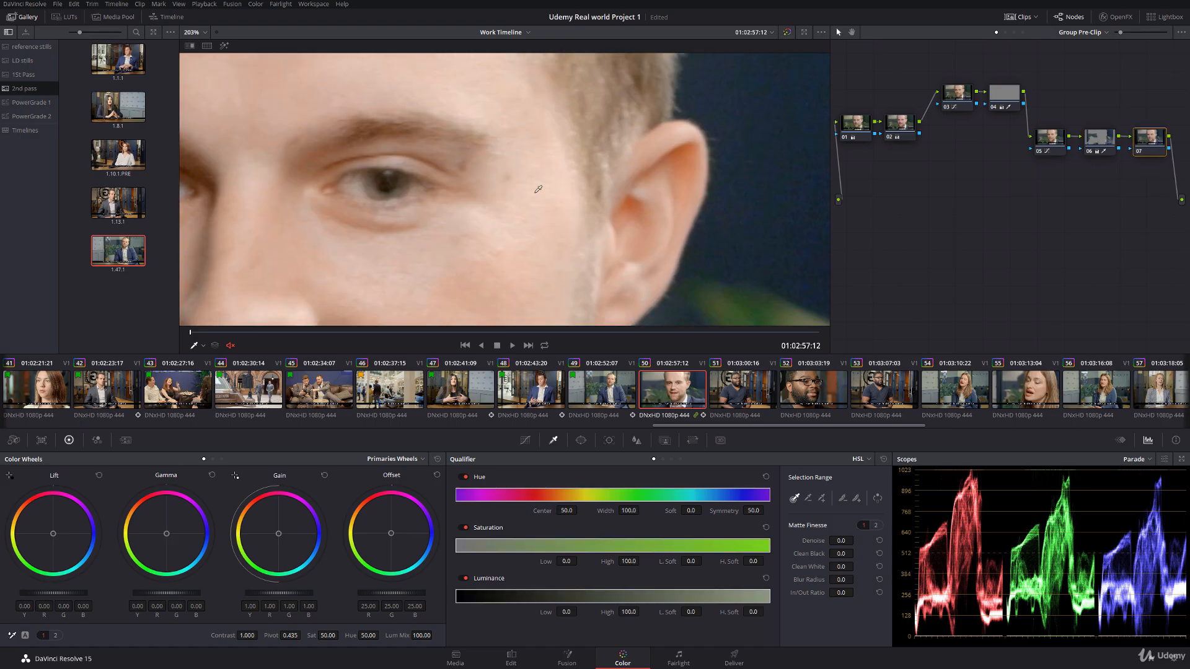
click(692, 144)
key(shift+h)
scroll(411, 190, down, 2)
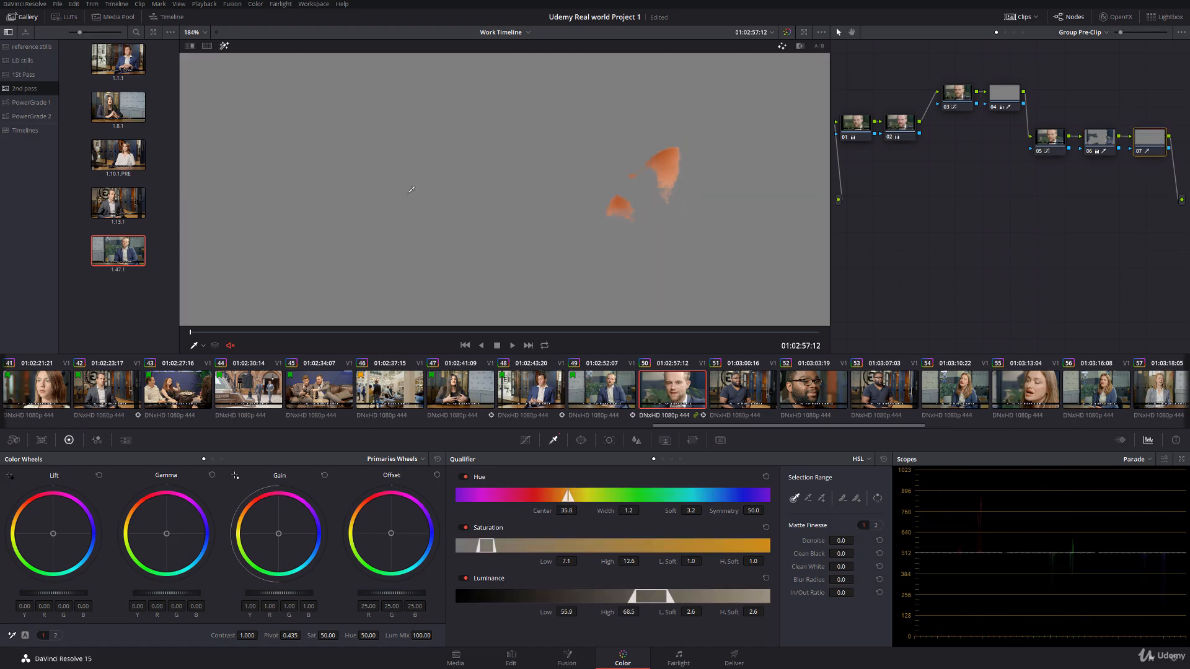
Step: Refine clip 50's ear key to hue width 6.6, saturation low 7.0, luminance 54.3 to 67.9 and blur radius 14.1, with node saturation at 43.80
scroll(411, 190, down, 1)
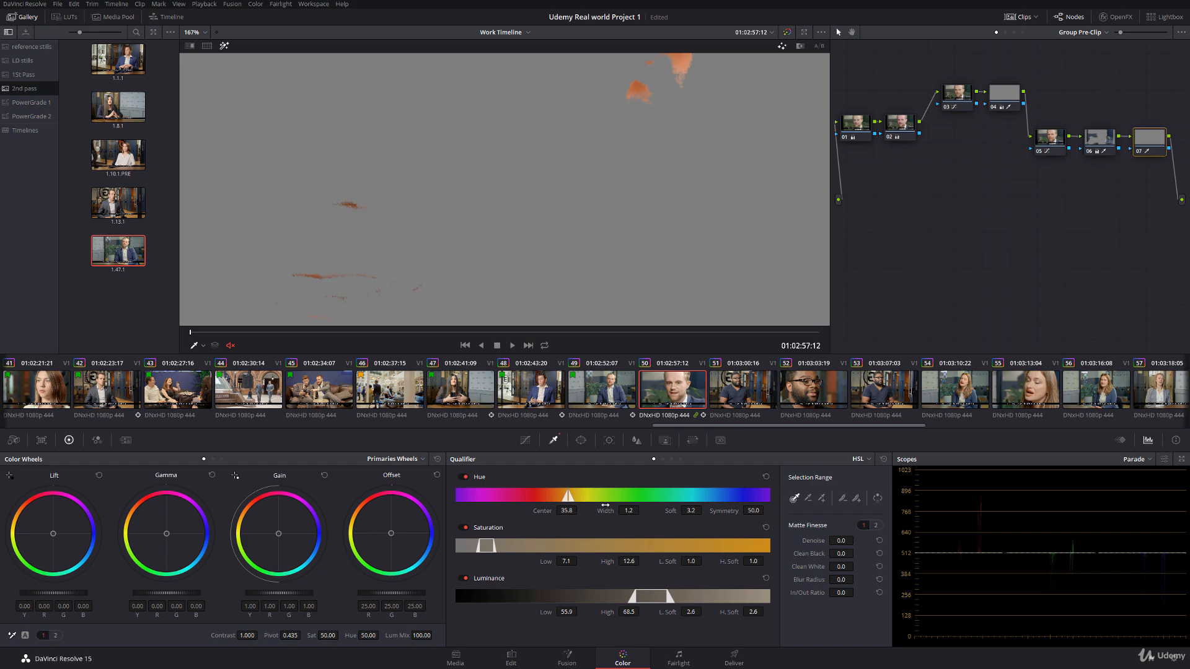
drag(605, 507, 638, 506)
drag(545, 564, 548, 564)
drag(608, 613, 551, 608)
drag(546, 562, 540, 562)
click(224, 46)
drag(318, 633, 336, 635)
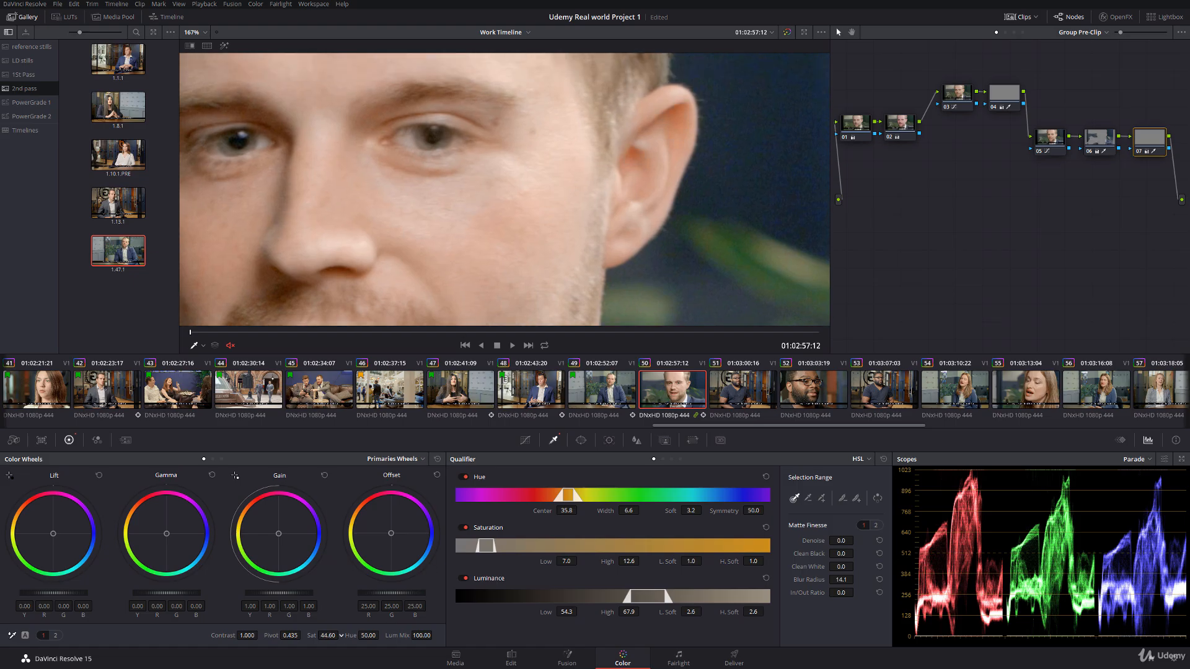
key(shift+z)
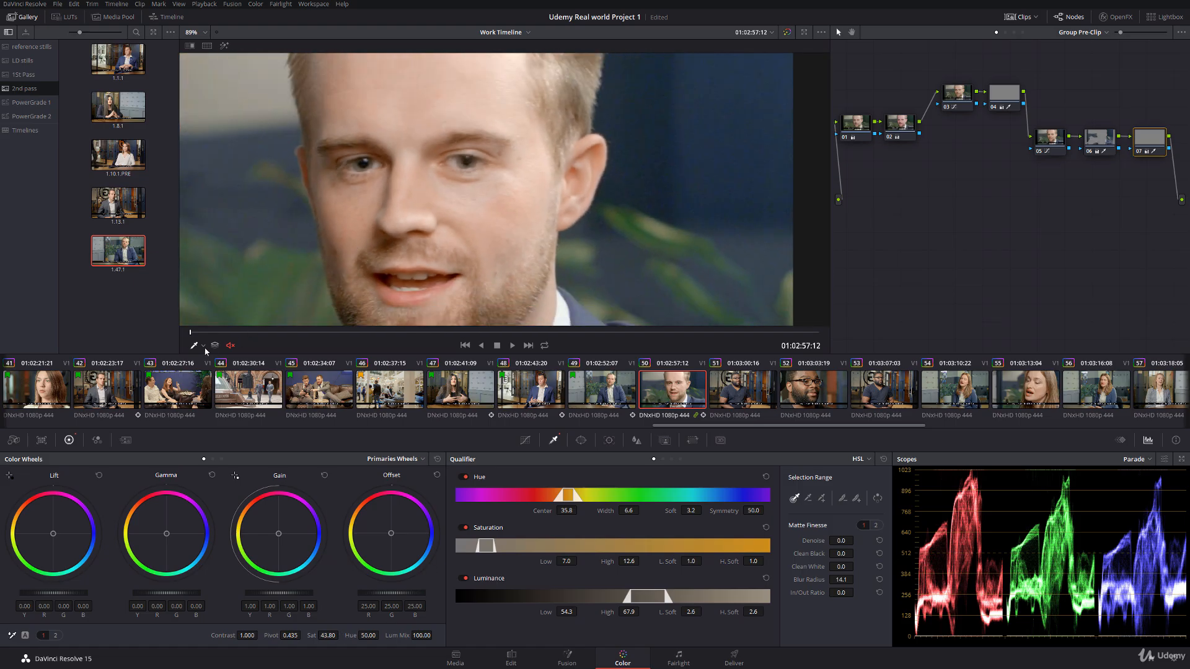
Step: Save the project and play the timeline full screen from clip 49 to review the ear corrections in context
key(ctrl+s)
scroll(372, 201, down, 3)
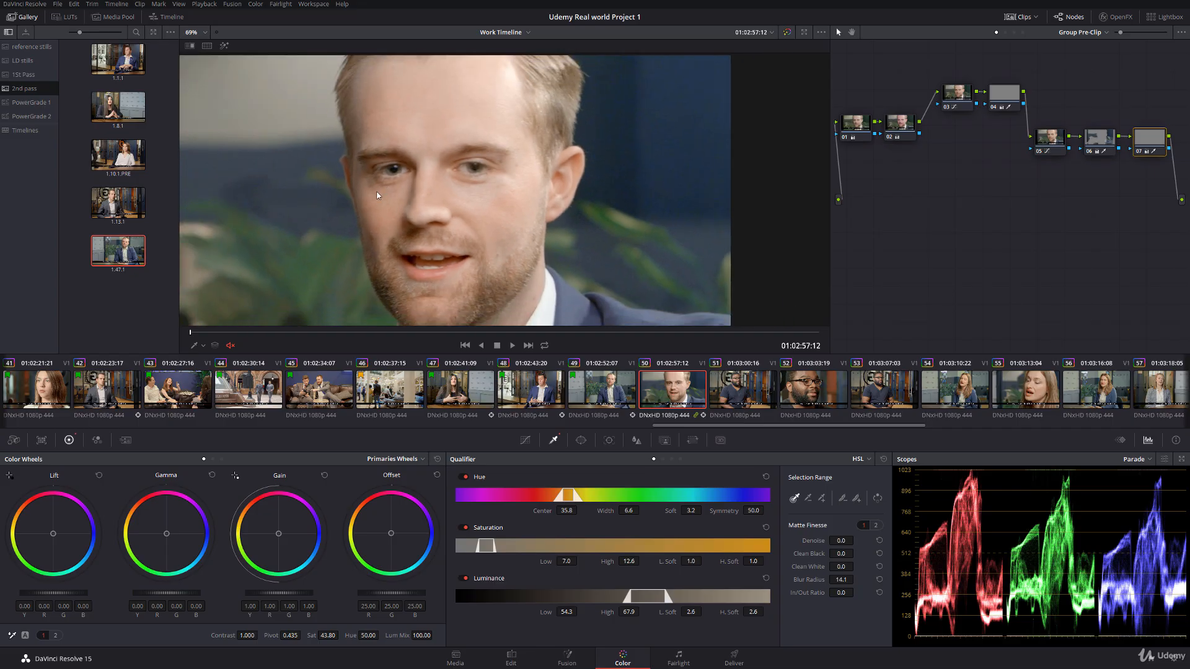
drag(417, 179, 459, 175)
click(614, 404)
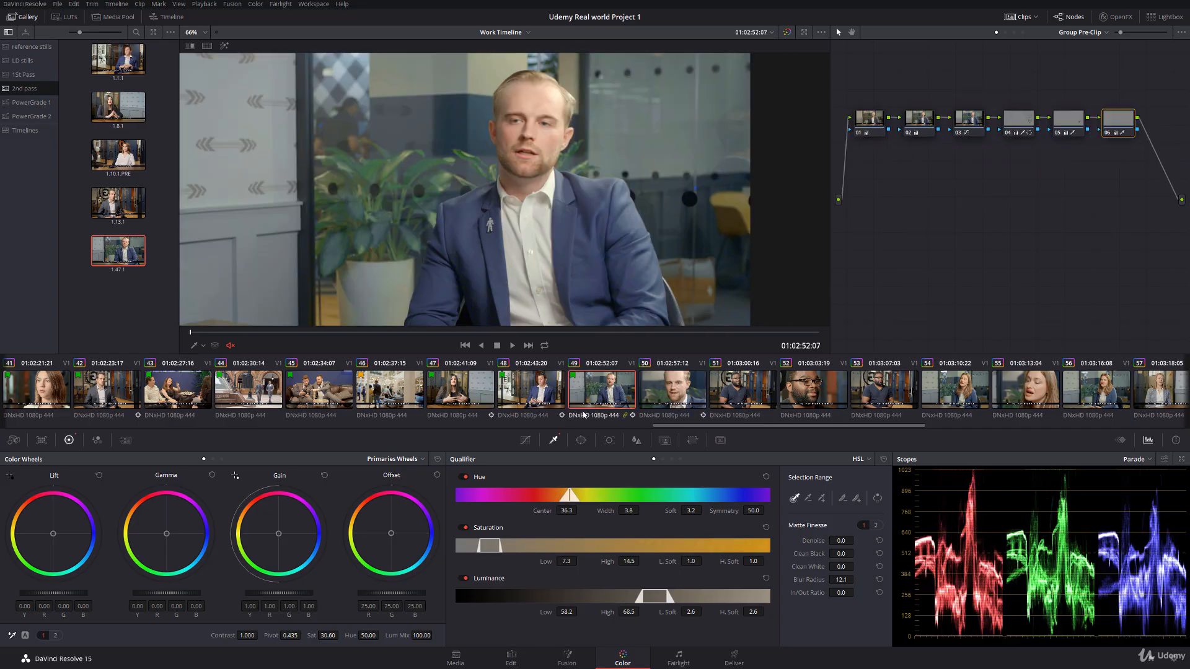
key(ctrl+f)
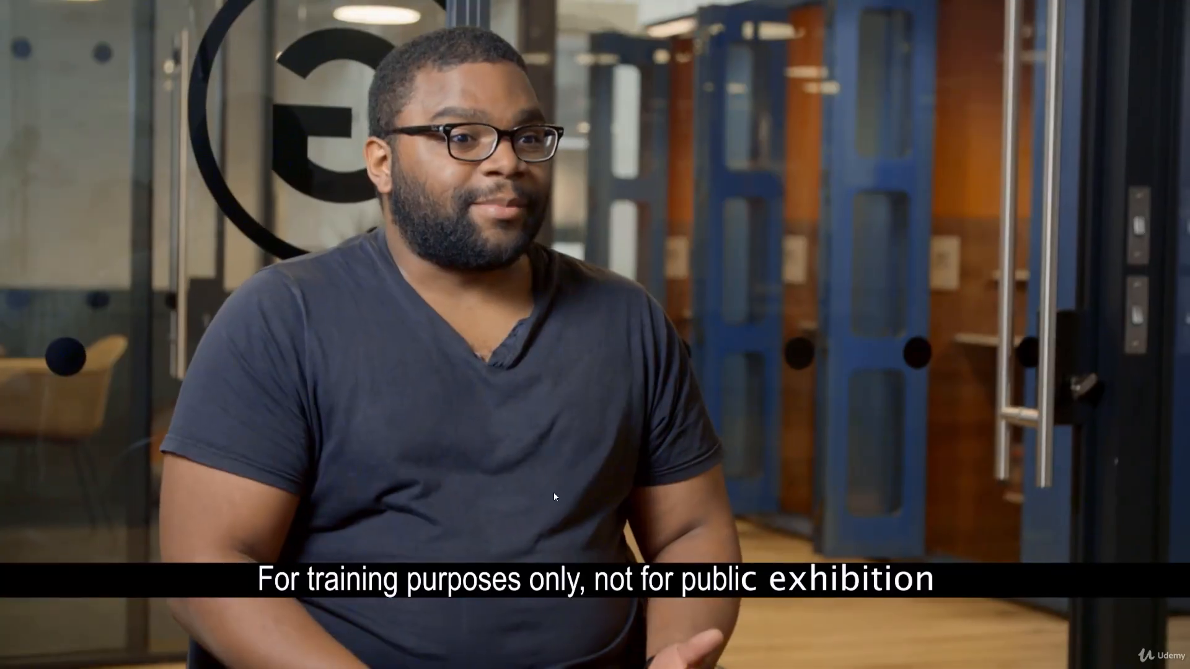
key(space)
key(Escape)
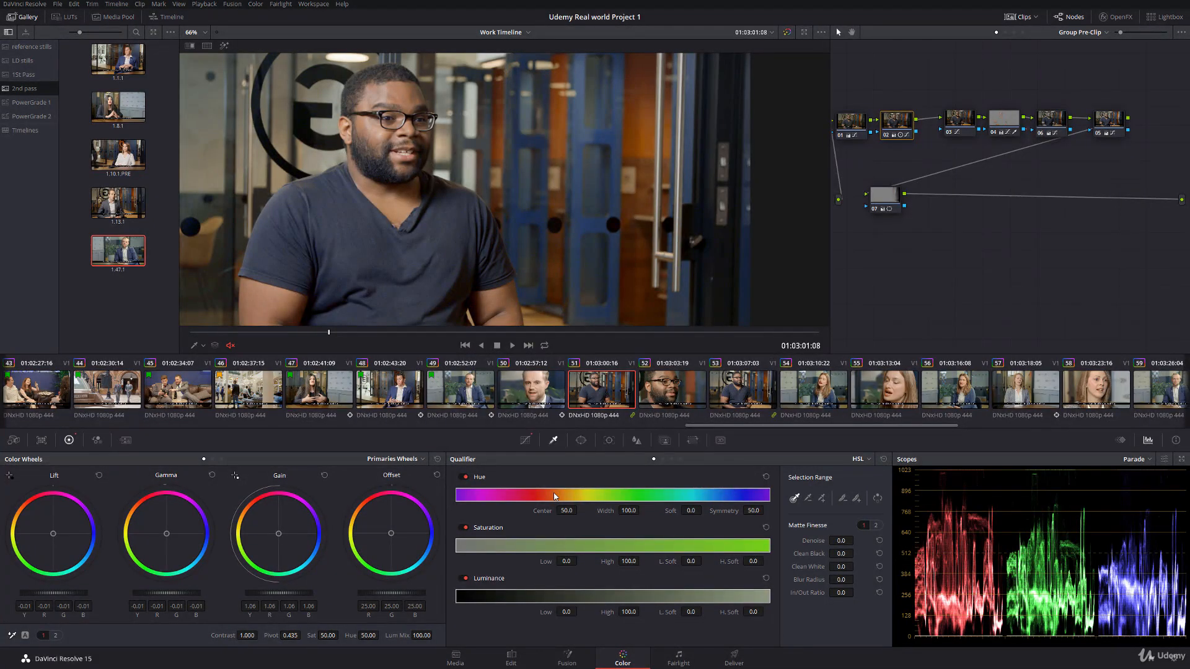
scroll(489, 234, down, 2)
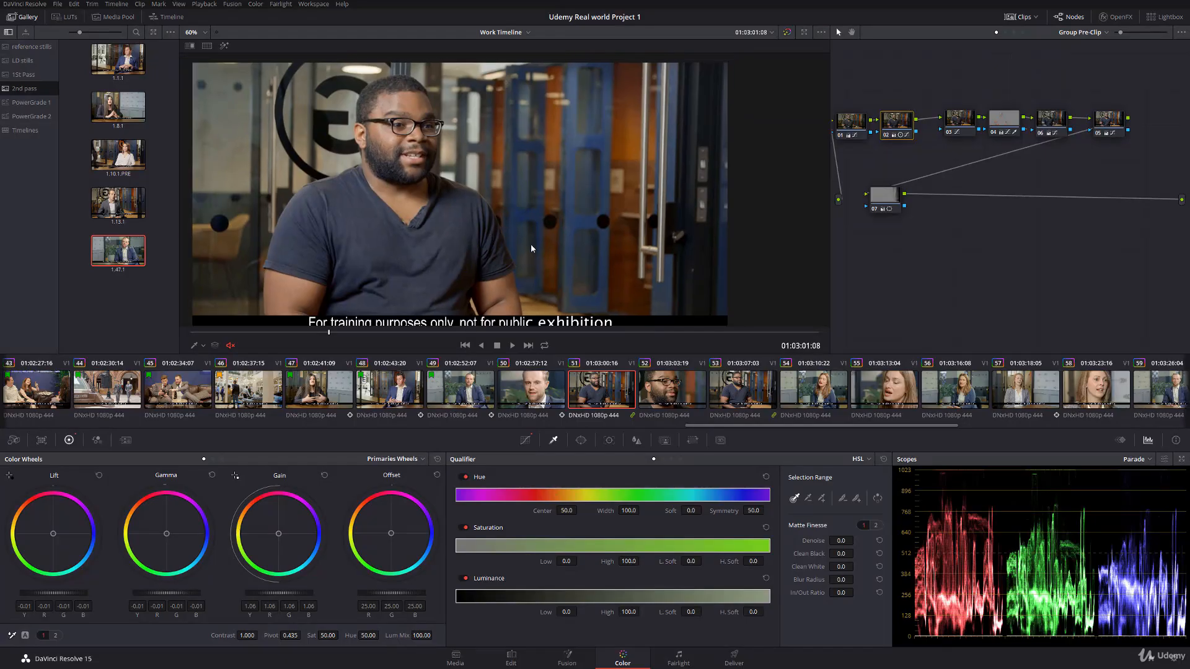
Step: Flag clip 50 green as finished and look ahead at the ungraded clips up to clip 56
click(545, 392)
right_click(546, 392)
mouse_move(585, 460)
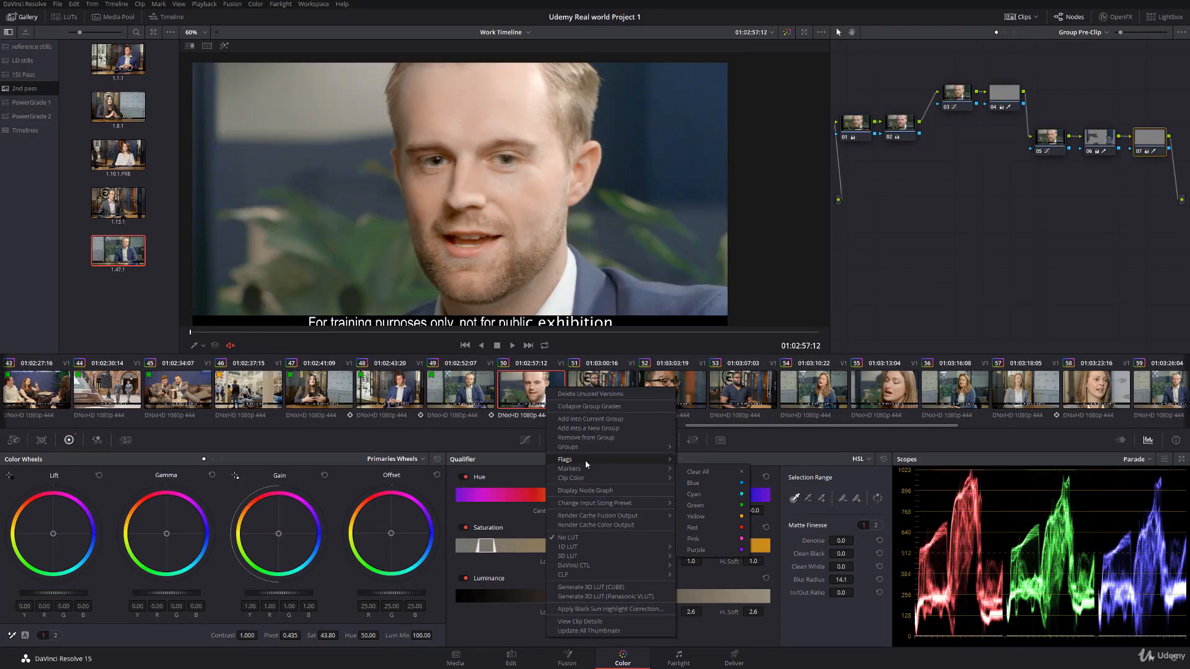
click(696, 496)
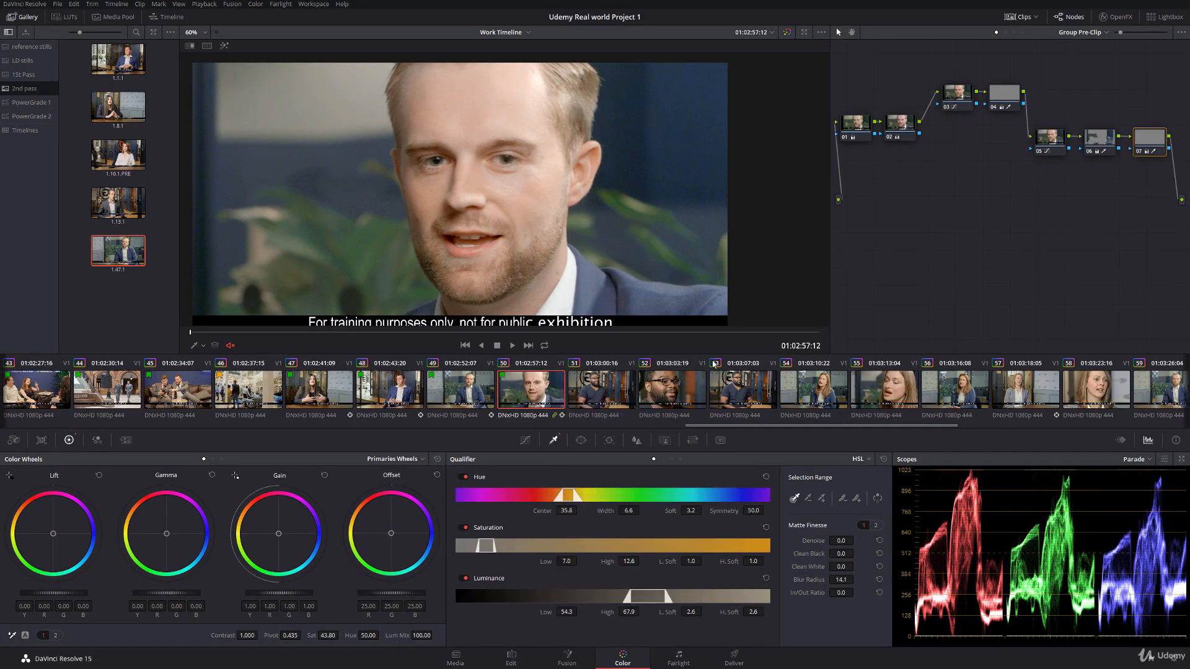
drag(877, 428, 999, 430)
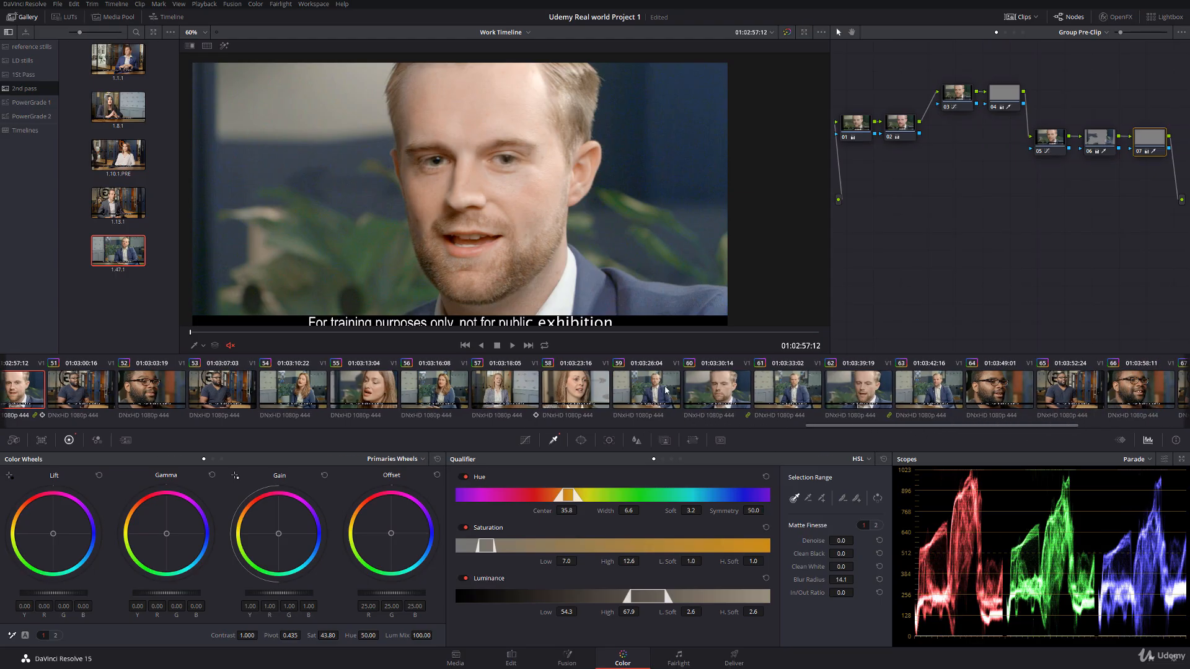
click(434, 388)
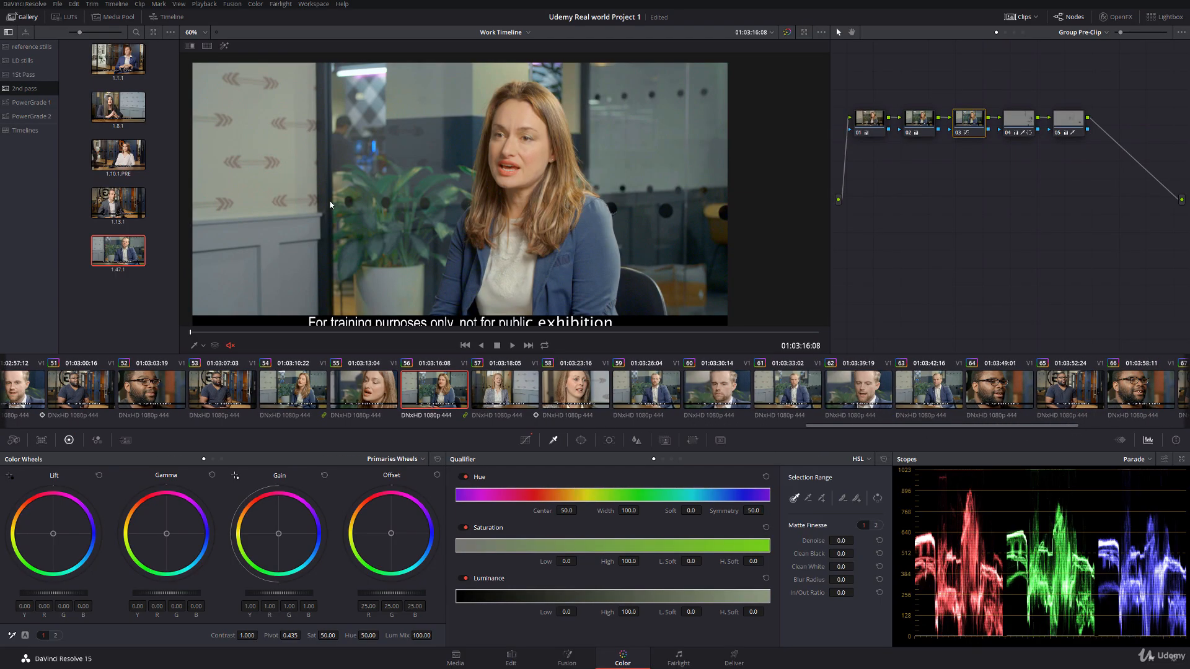
drag(925, 427, 834, 429)
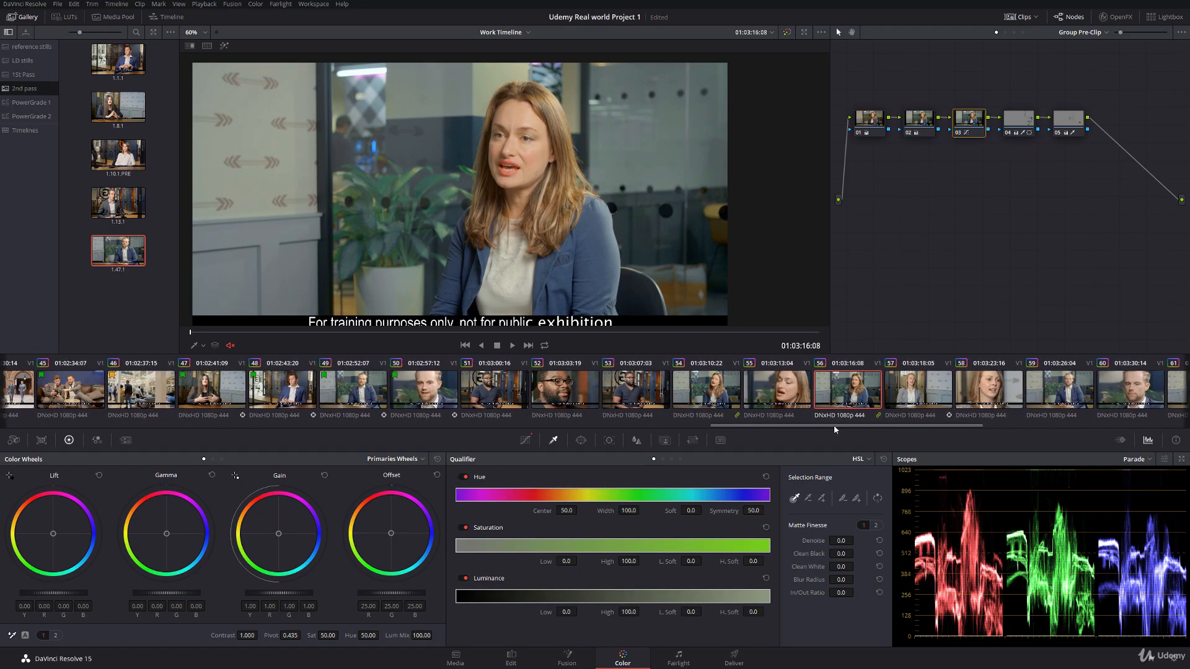
Step: Fit a circle window around the man's face on clip 51's clip-level node, with size 31.17, aspect 34.97 and rotation -4.36
click(479, 398)
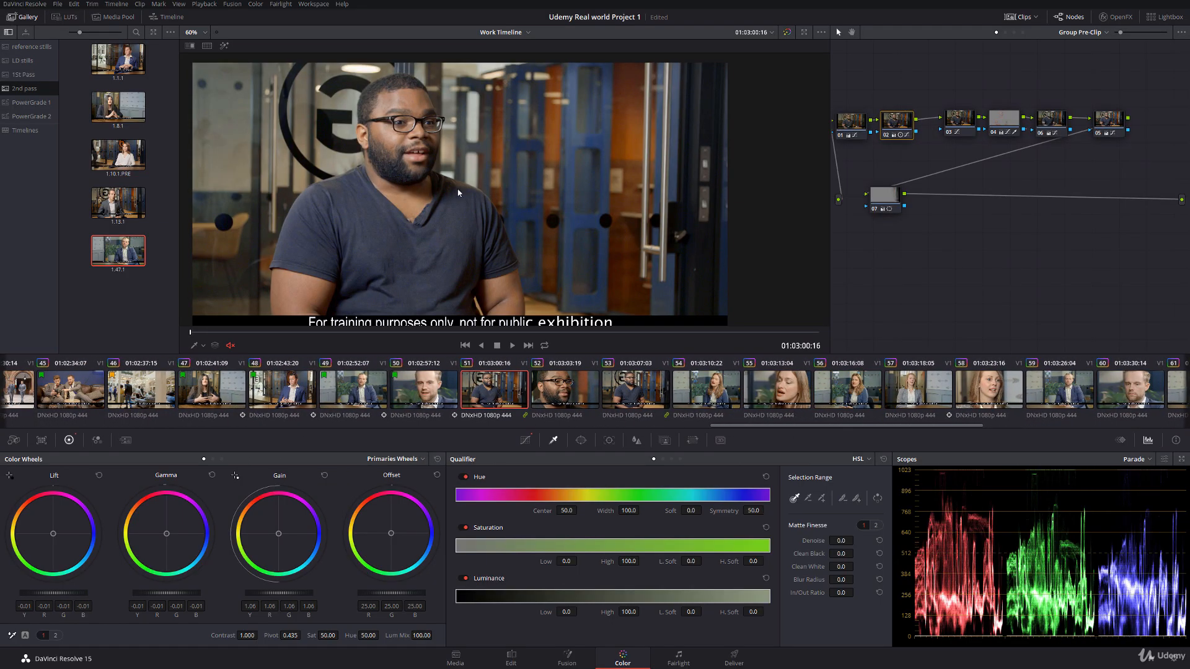
click(1005, 32)
click(581, 440)
click(467, 528)
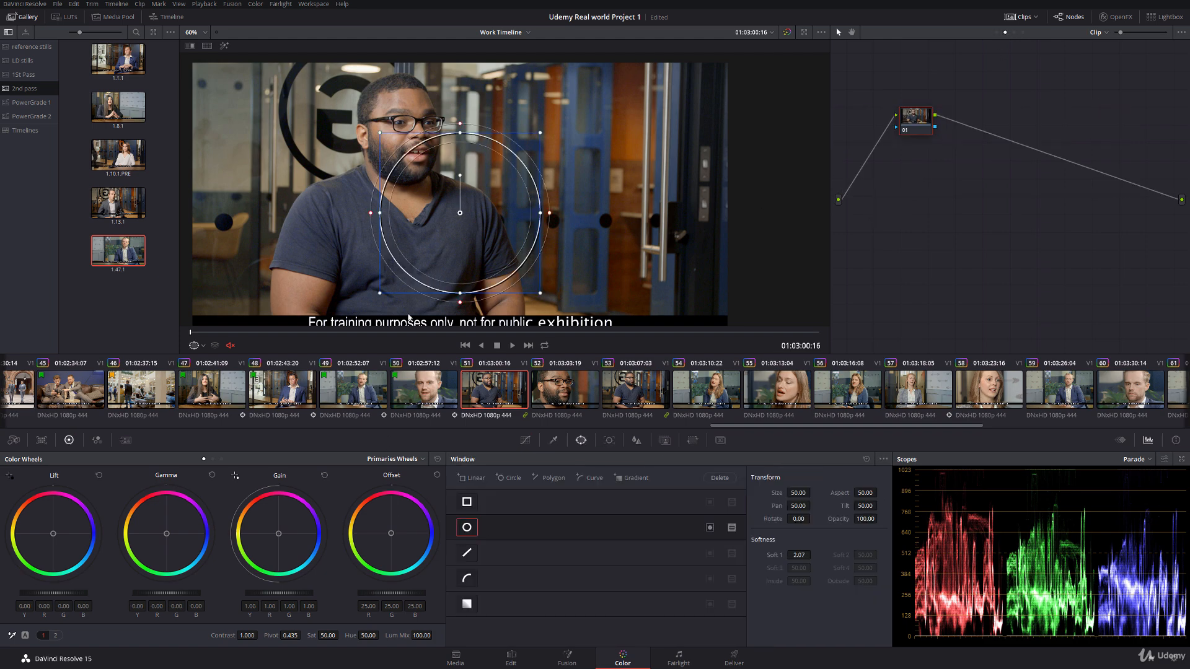
drag(460, 213, 407, 132)
drag(362, 76, 338, 119)
drag(340, 177, 362, 179)
drag(397, 140, 393, 139)
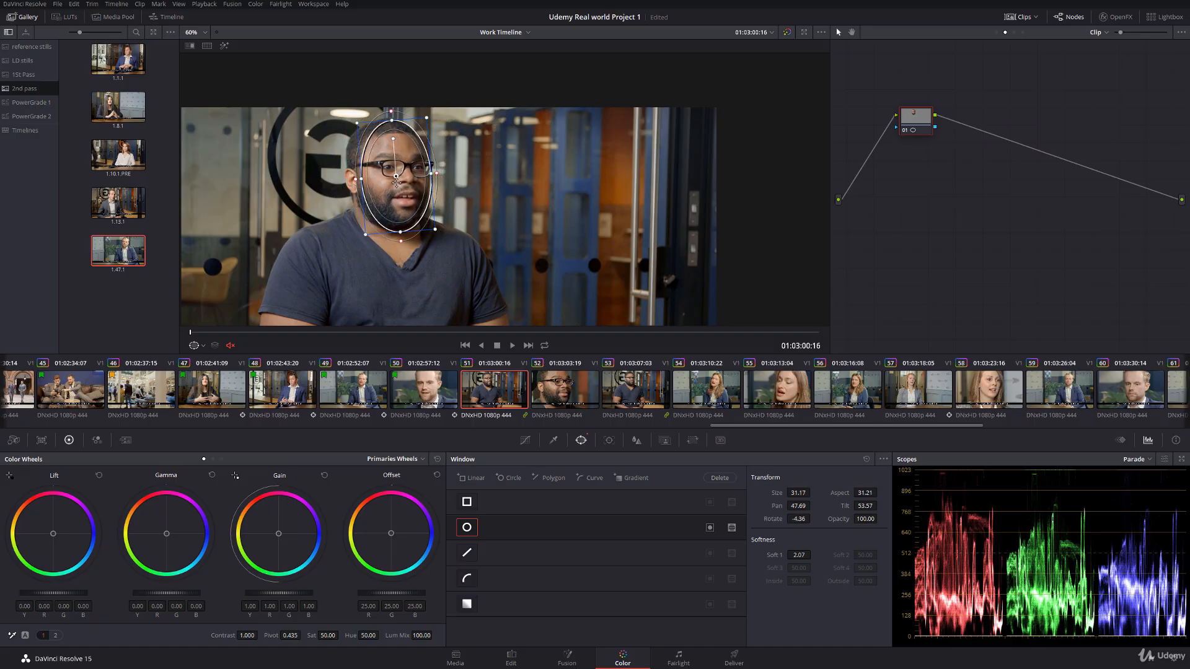
drag(397, 184, 394, 182)
drag(391, 117, 388, 127)
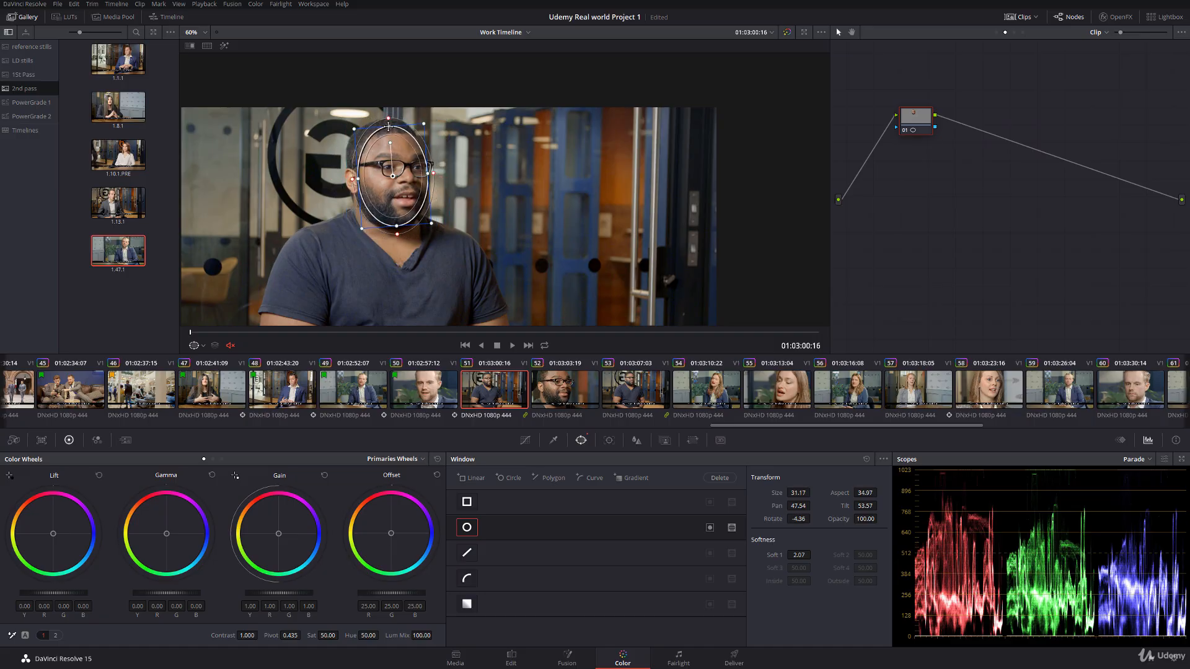
Step: Track the face window forward through clip 51 and hide its on-screen outline
click(609, 439)
click(501, 478)
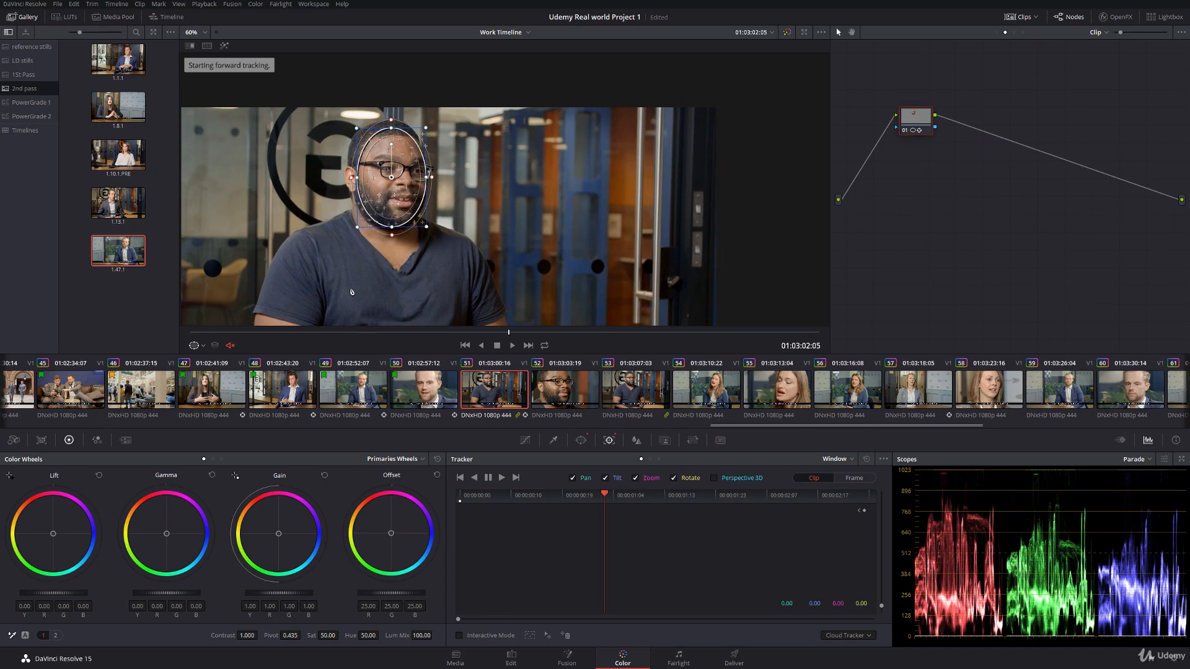
click(202, 346)
click(209, 362)
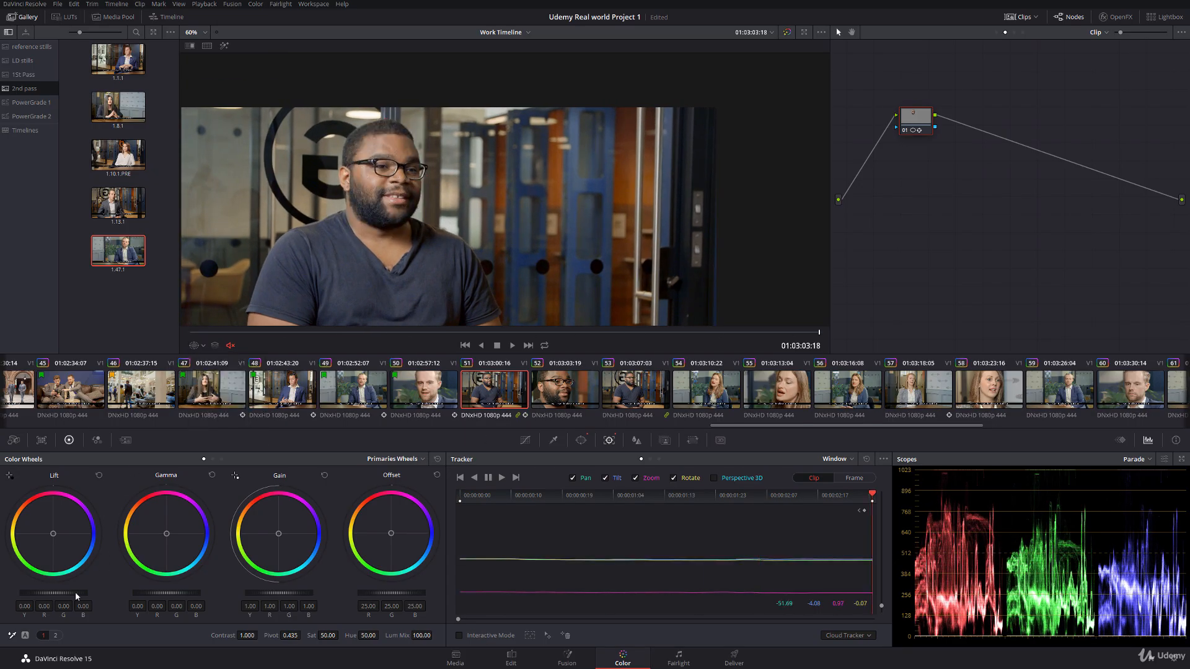
Step: Brighten the tracked face and add contrast with lift -0.02, gamma 0.01 and gain 1.12
drag(76, 593, 70, 593)
drag(270, 597, 277, 597)
drag(279, 594, 295, 594)
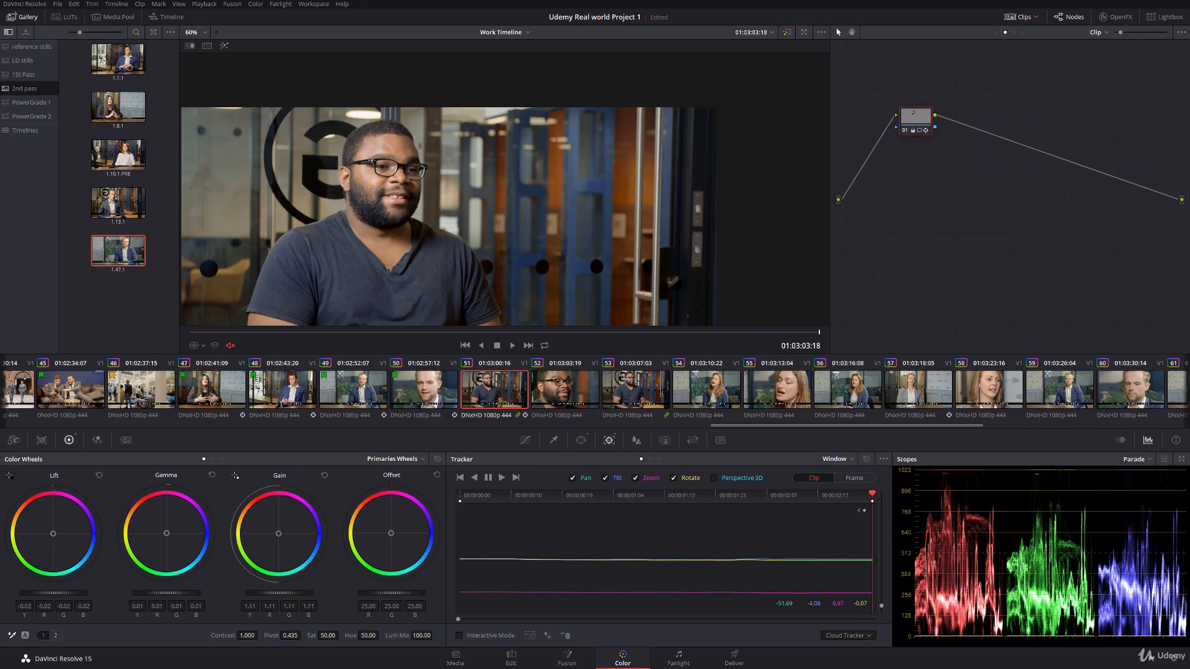
scroll(333, 202, up, 5)
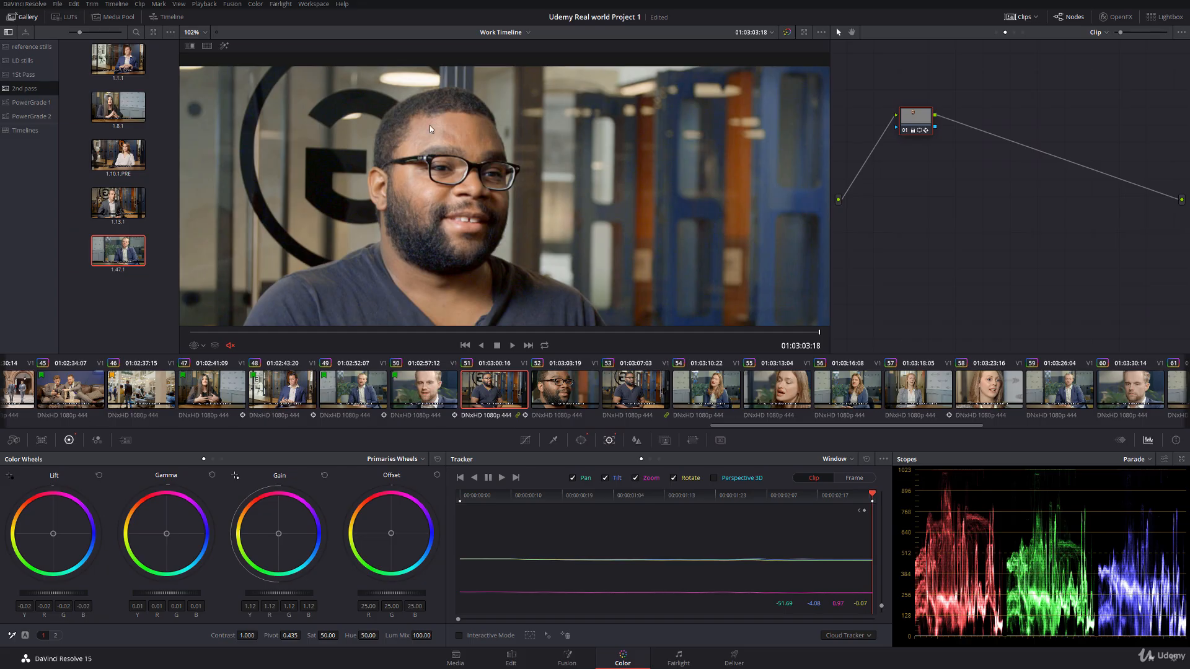
Step: Desaturate the face's shadows with a Lum Vs Sat curve, lowering saturation to 0.54 at black and 0.72 at luminance 0.18
click(525, 440)
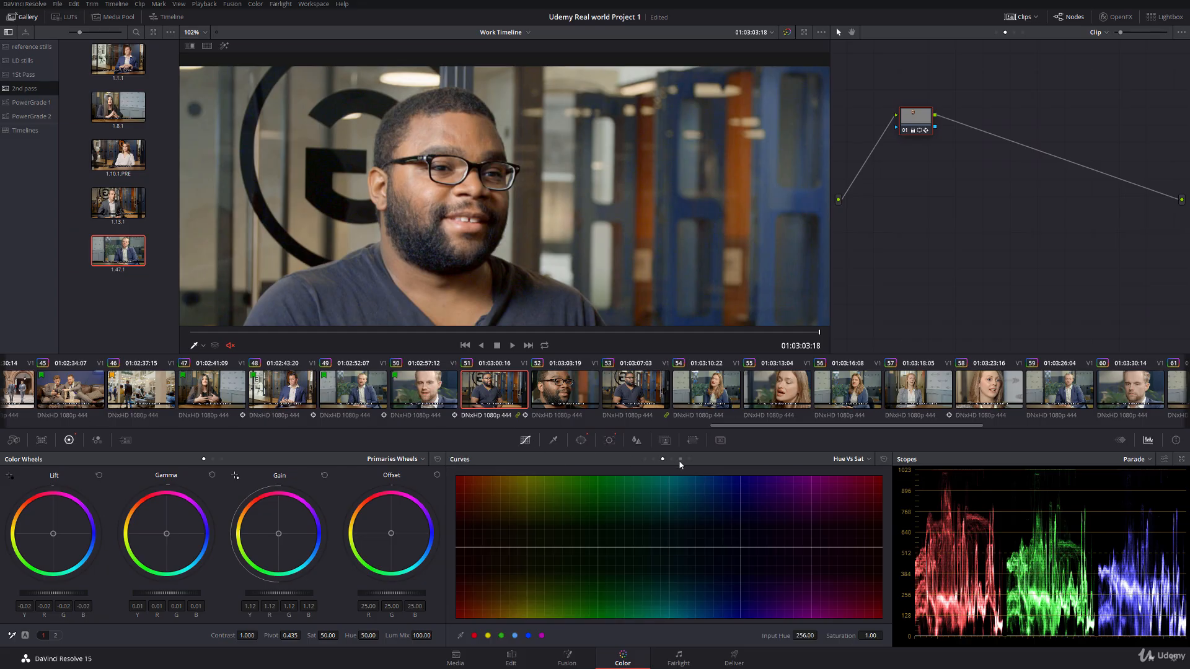
click(680, 460)
click(594, 548)
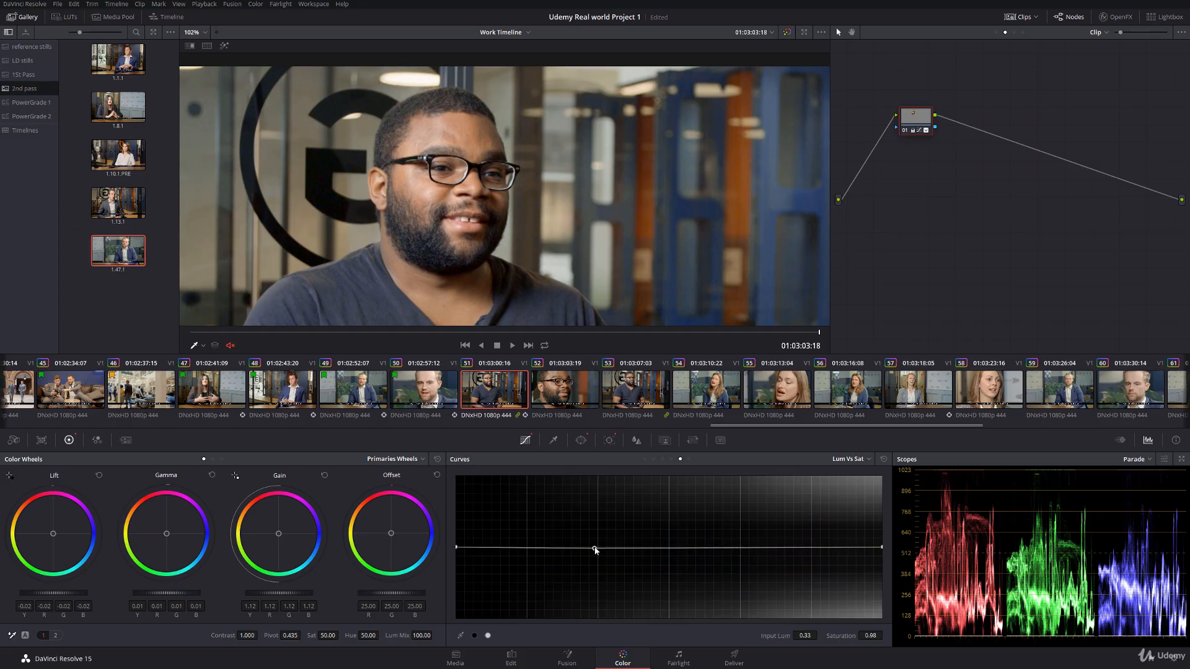
drag(457, 543, 490, 576)
drag(594, 547, 536, 566)
drag(461, 579, 460, 585)
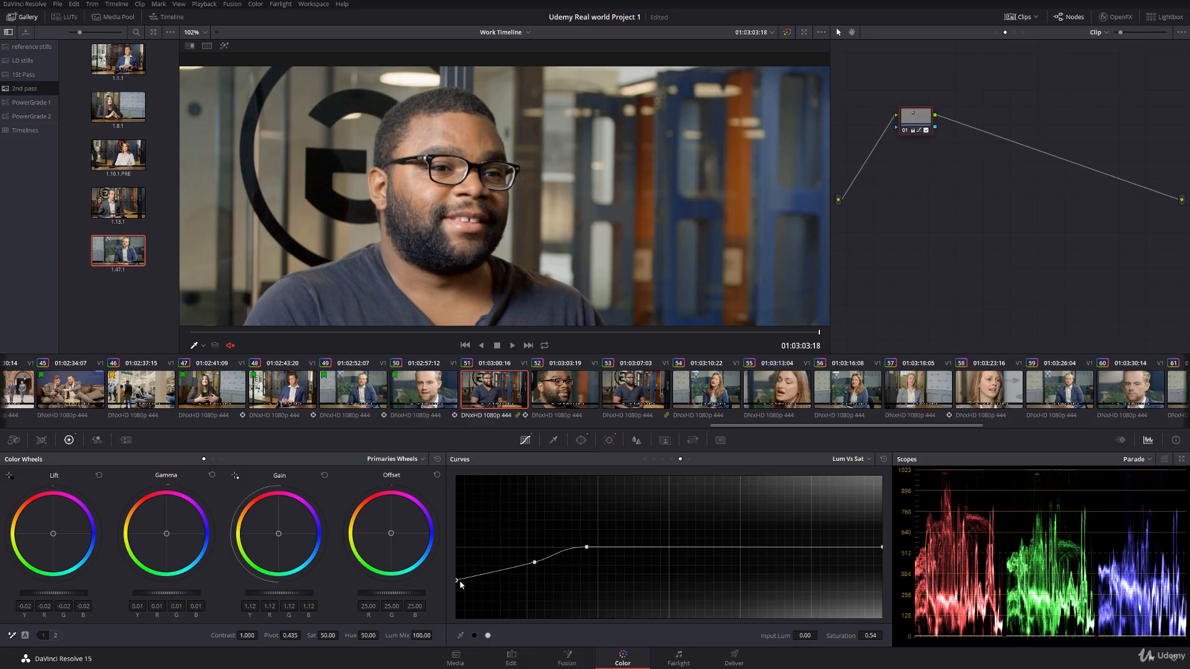
drag(537, 564, 535, 569)
Step: Extend the shadow desaturation to 0.43 at black and 0.66 at luminance 0.20, comparing the beard with the node off and on
scroll(413, 259, up, 3)
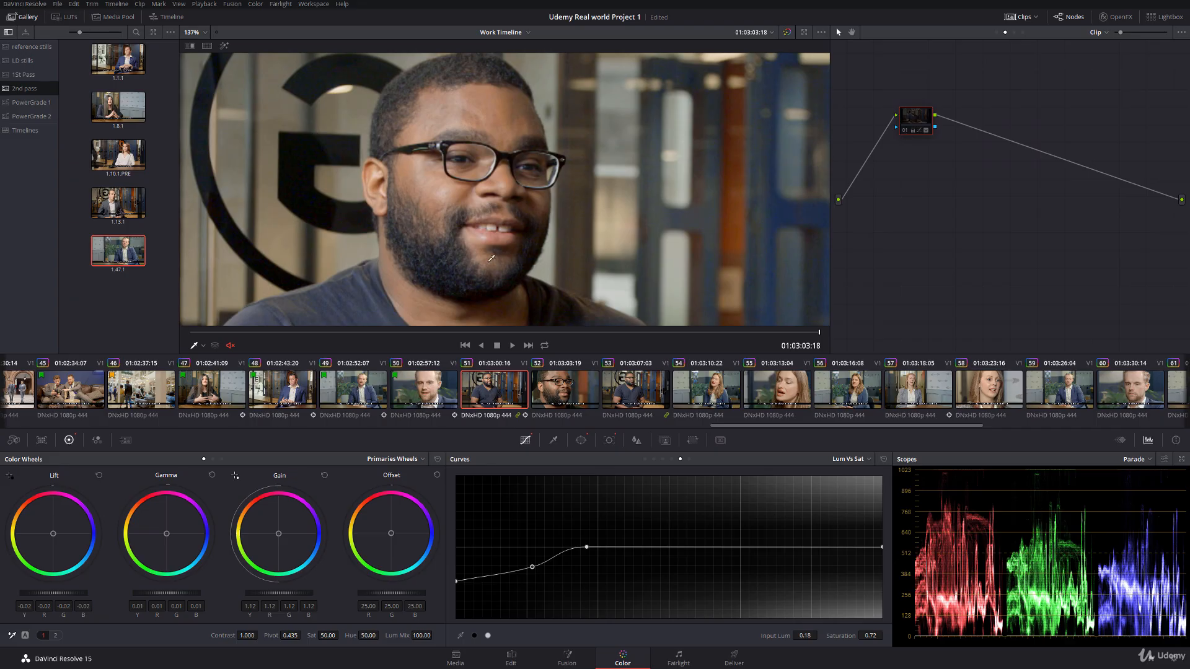
scroll(409, 248, up, 6)
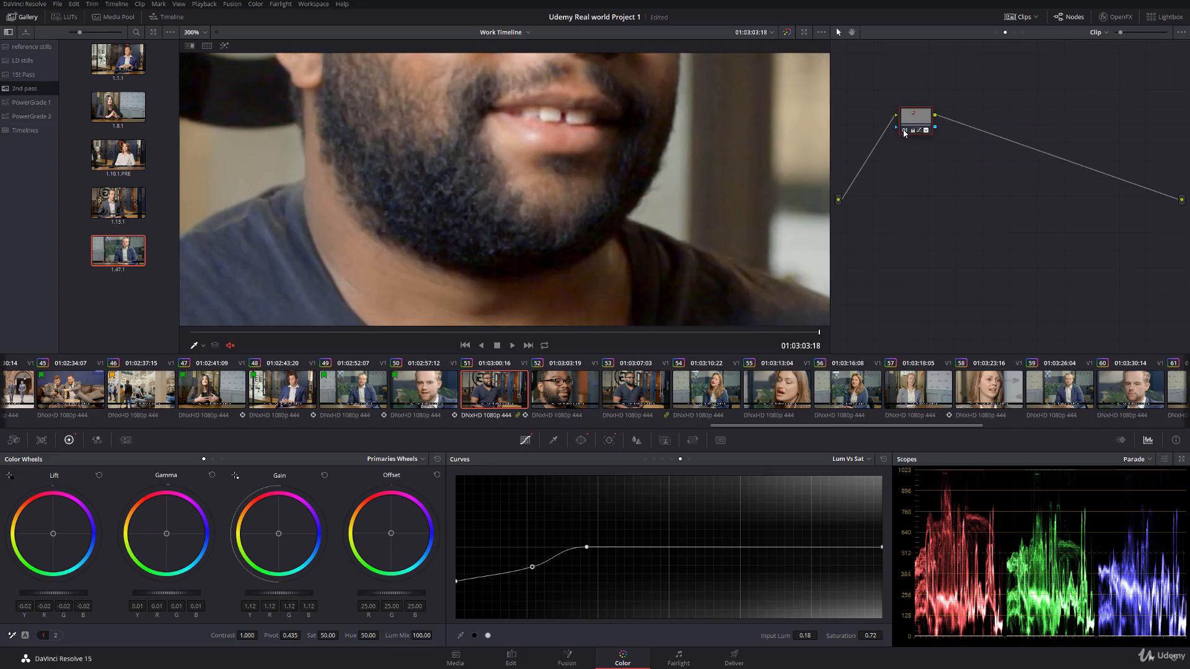
drag(586, 548, 614, 549)
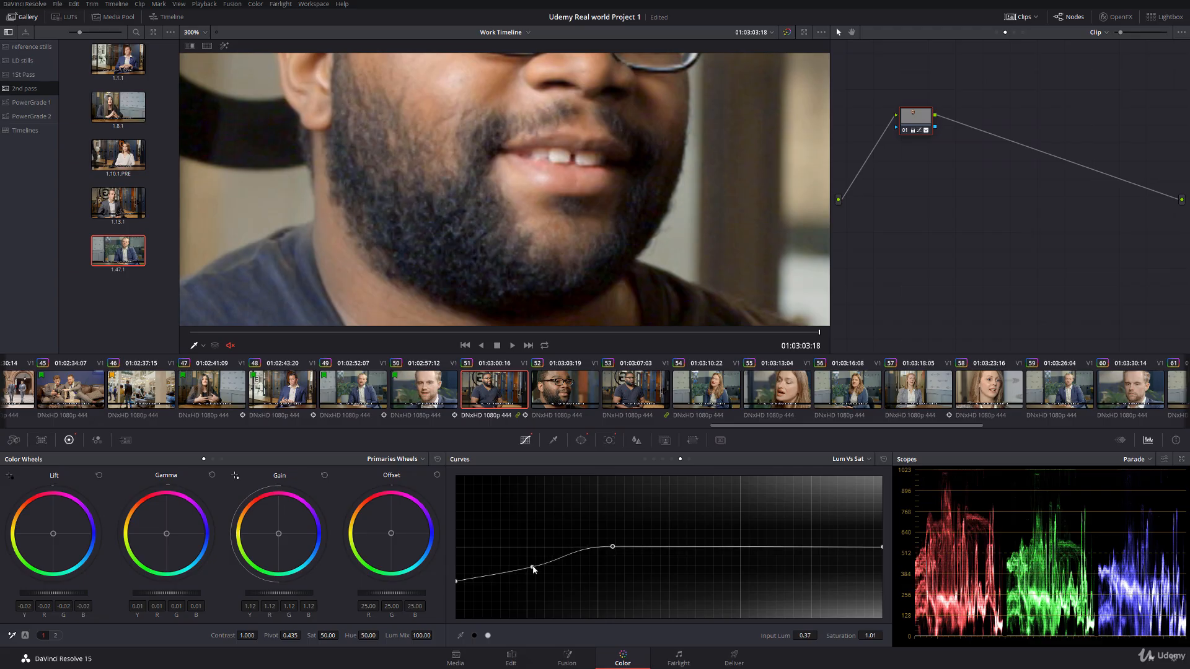
drag(533, 569, 540, 571)
drag(612, 547, 632, 551)
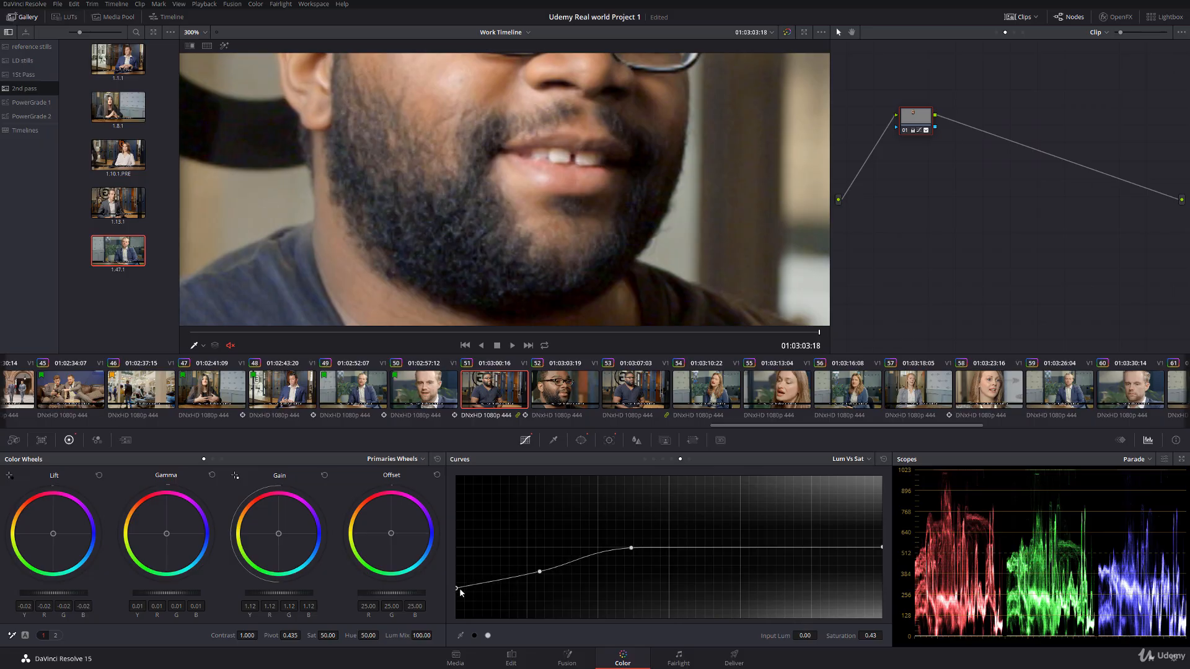
scroll(469, 191, down, 4)
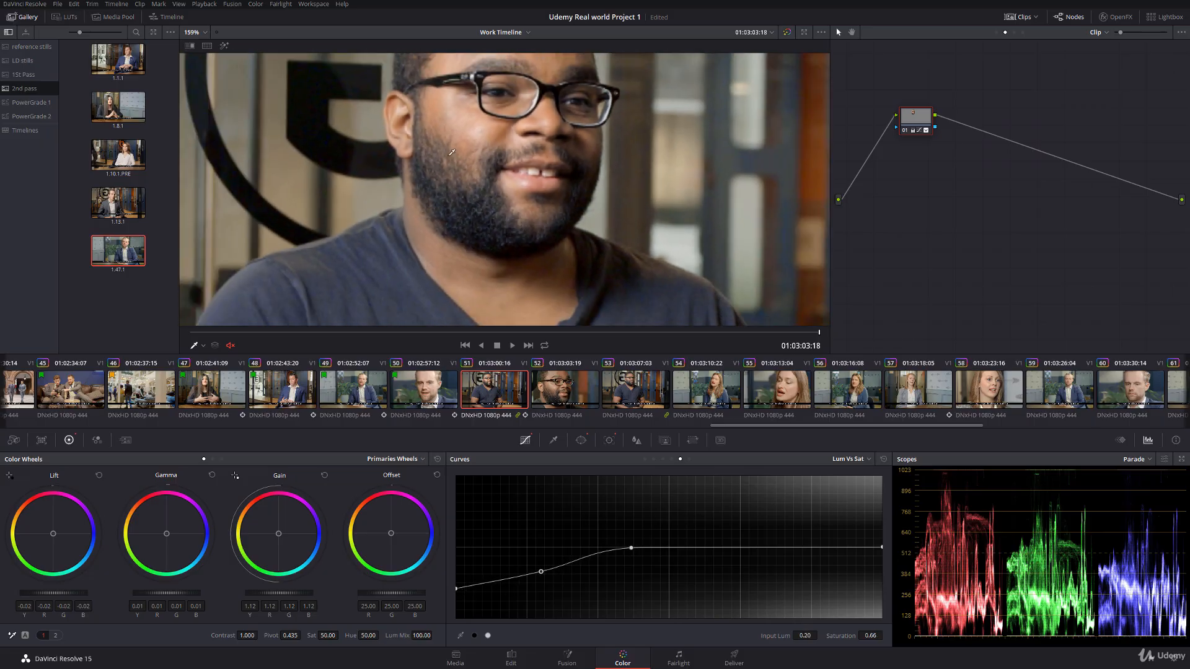
click(906, 131)
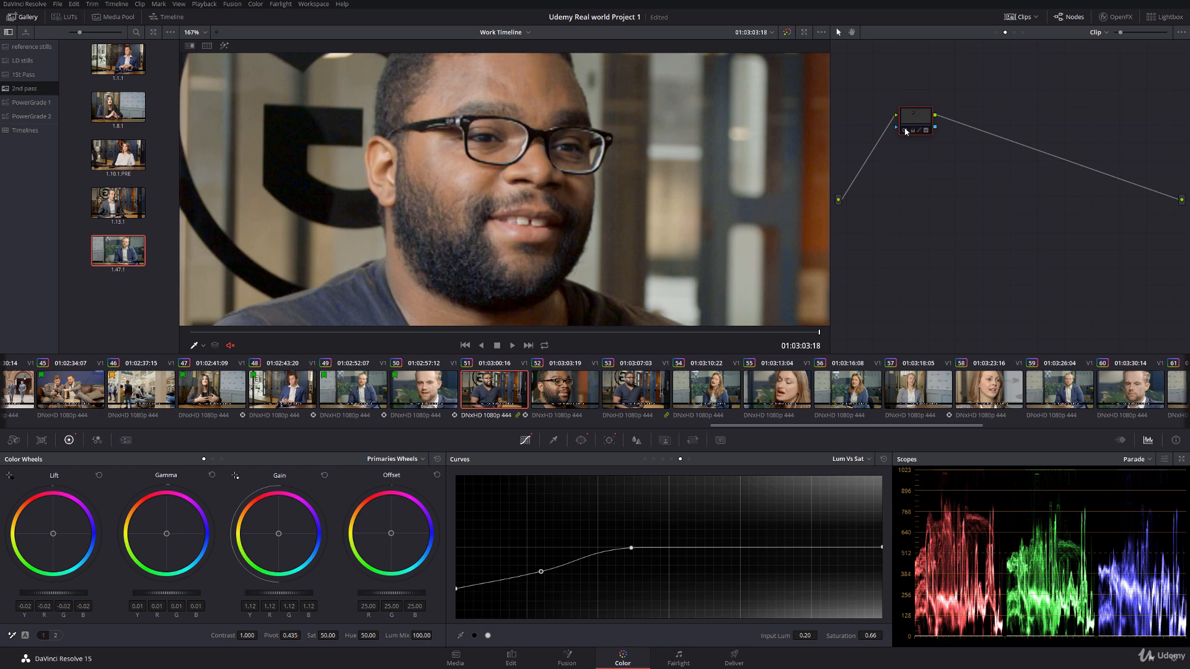
click(906, 131)
scroll(452, 168, down, 2)
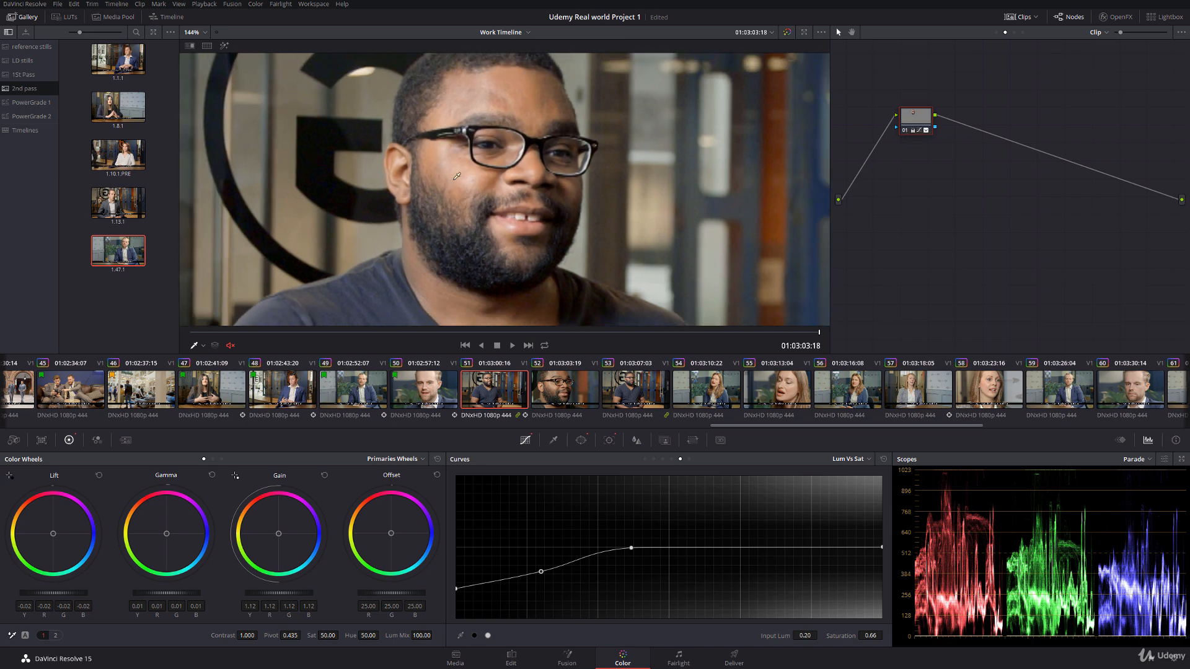
Step: Save the project and grab a still of clip 51's final frame into the 2nd pass album
key(ctrl+s)
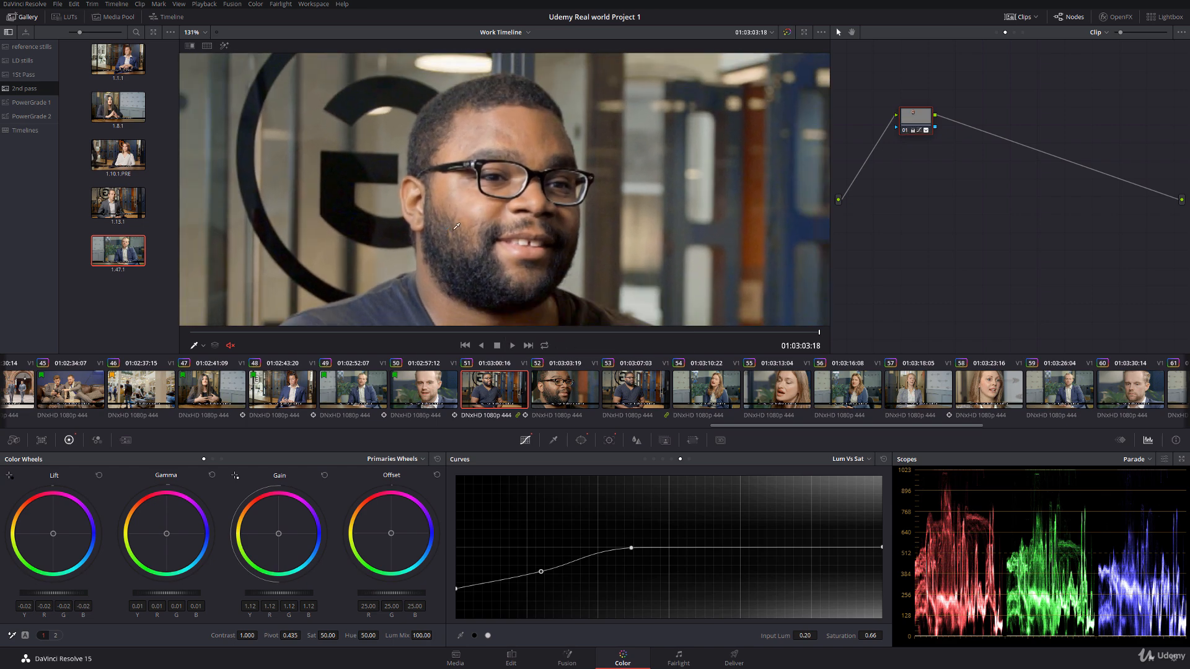
scroll(306, 271, down, 2)
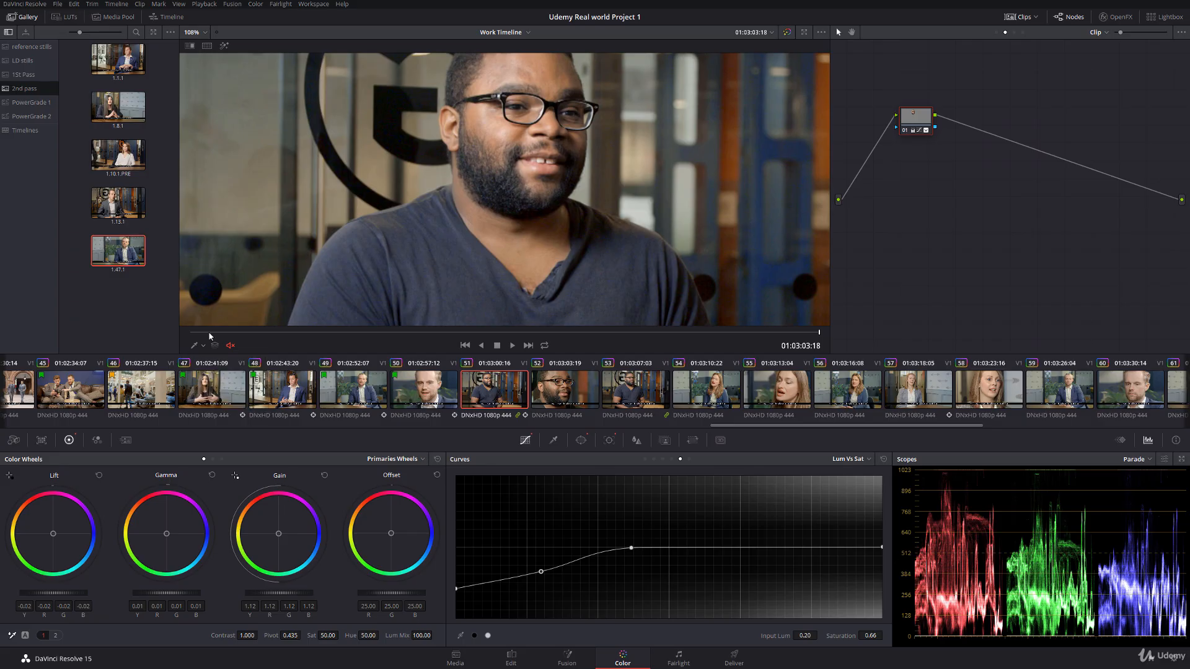
right_click(453, 191)
click(462, 203)
Step: Reshape the Hue Vs Hue curve on node 03 of clip 52's group pre-clip graph, with hue rotate -71.65 at input hue 31.54
click(581, 375)
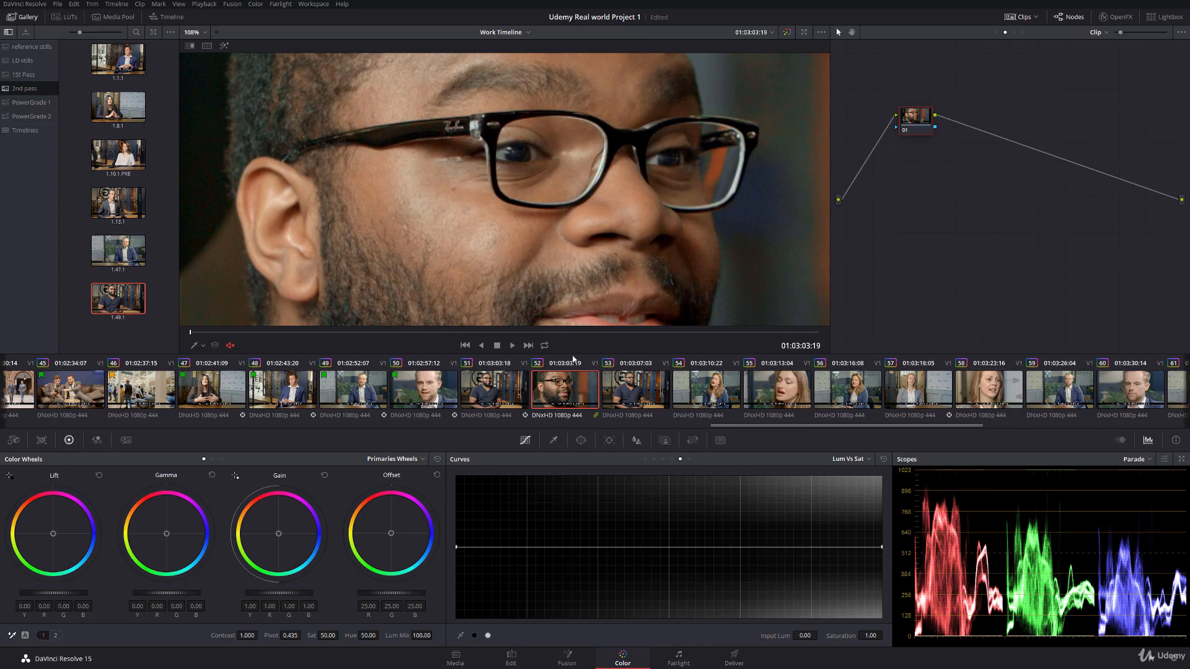
scroll(425, 234, down, 6)
scroll(445, 211, up, 1)
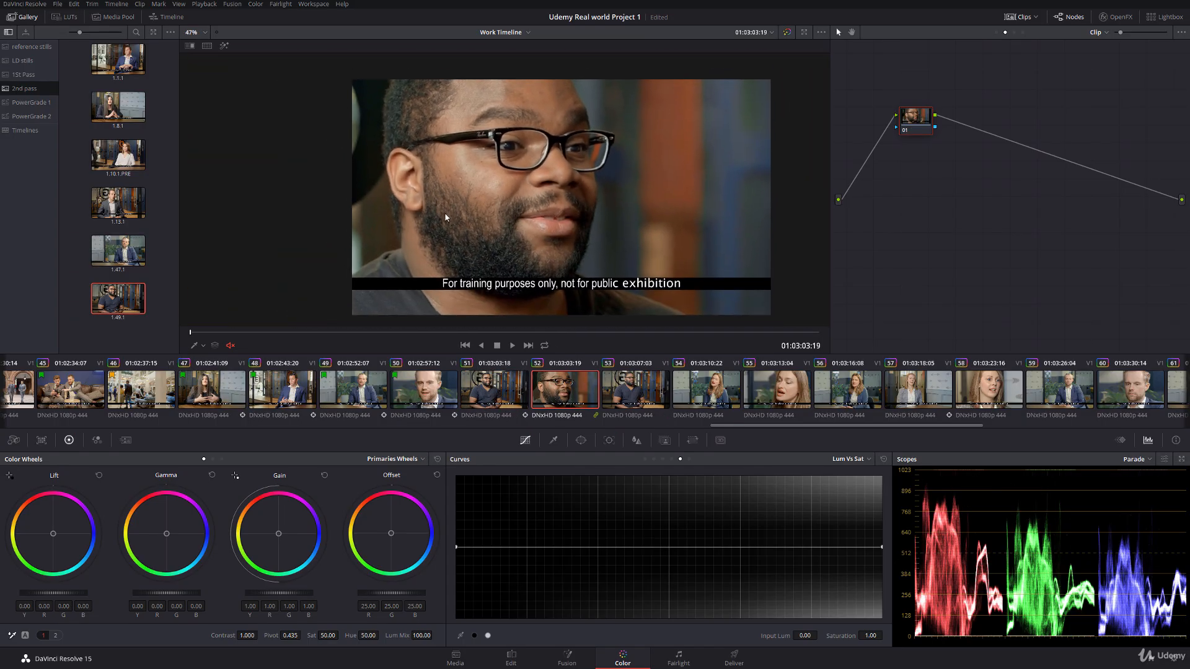
click(997, 32)
click(976, 132)
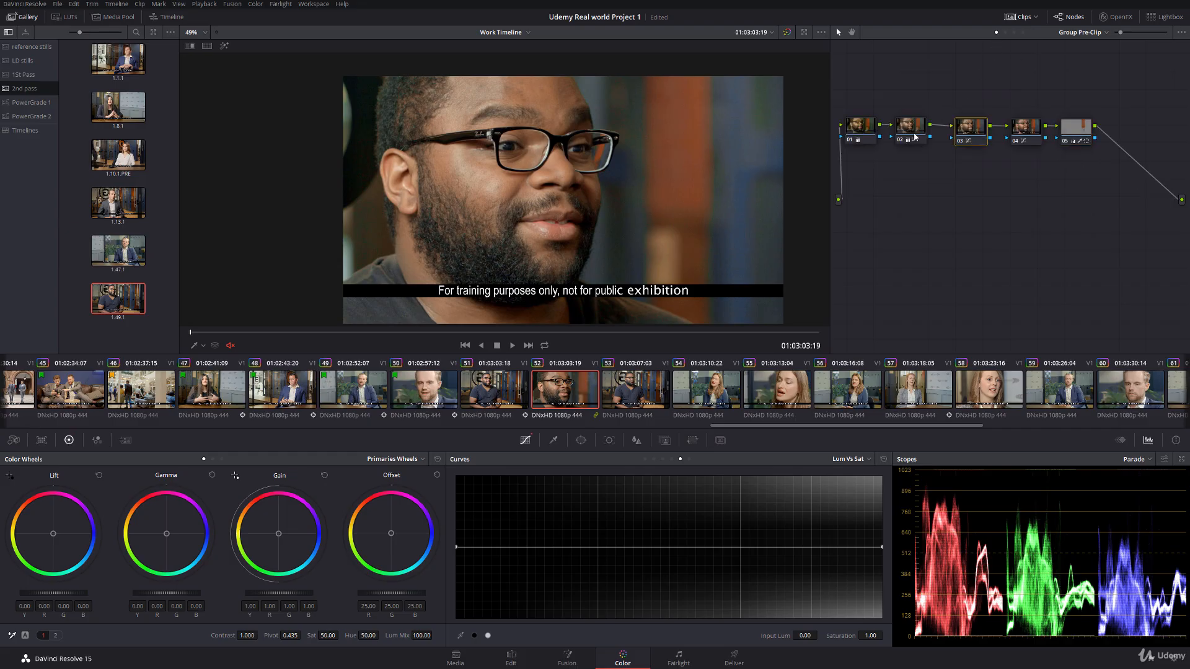
click(654, 460)
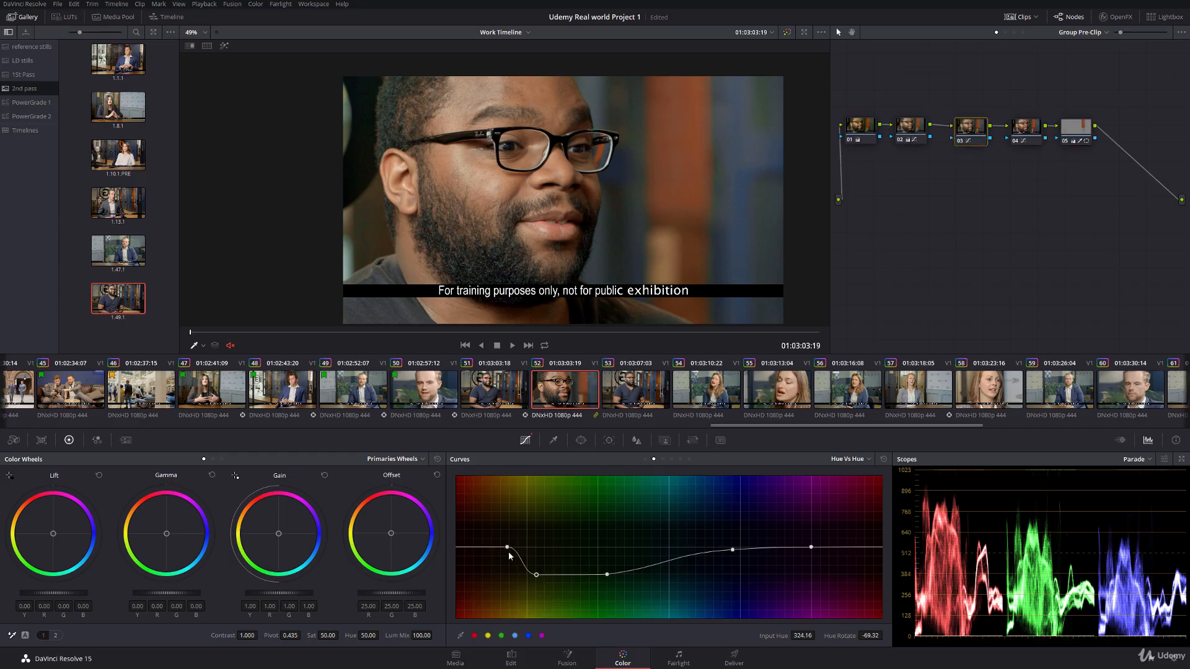
drag(543, 575, 618, 577)
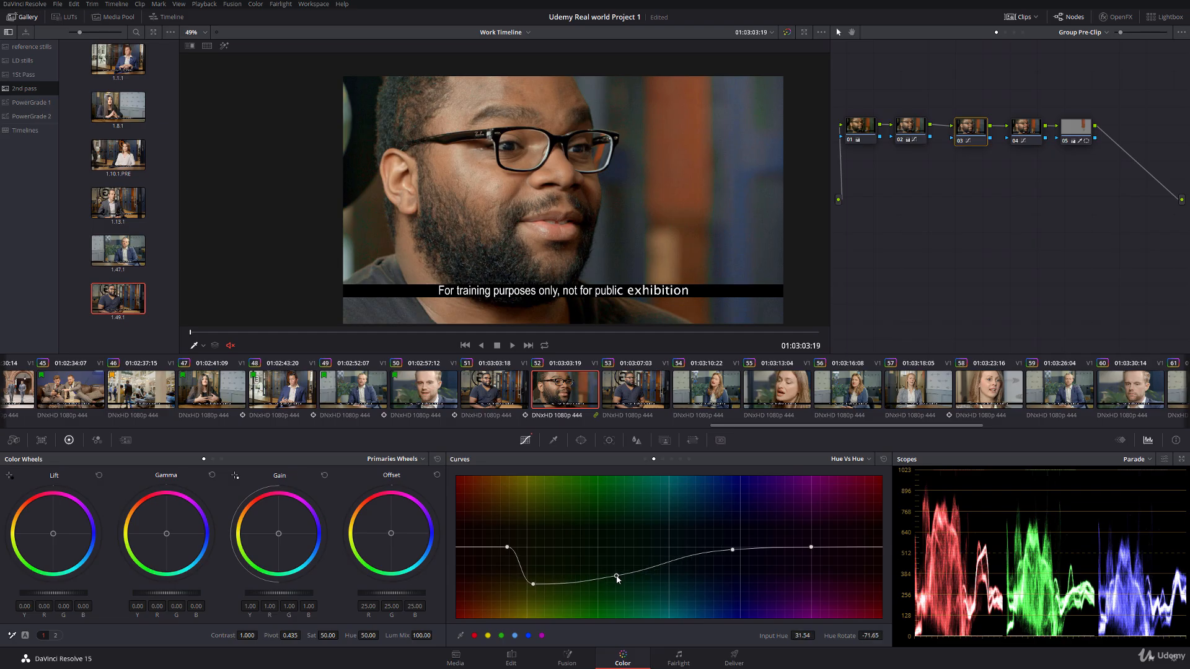
Step: Smooth the Hue Vs Hue curve on node 03, setting hue rotate to -69.32 at input hue 346.10
drag(507, 547, 499, 548)
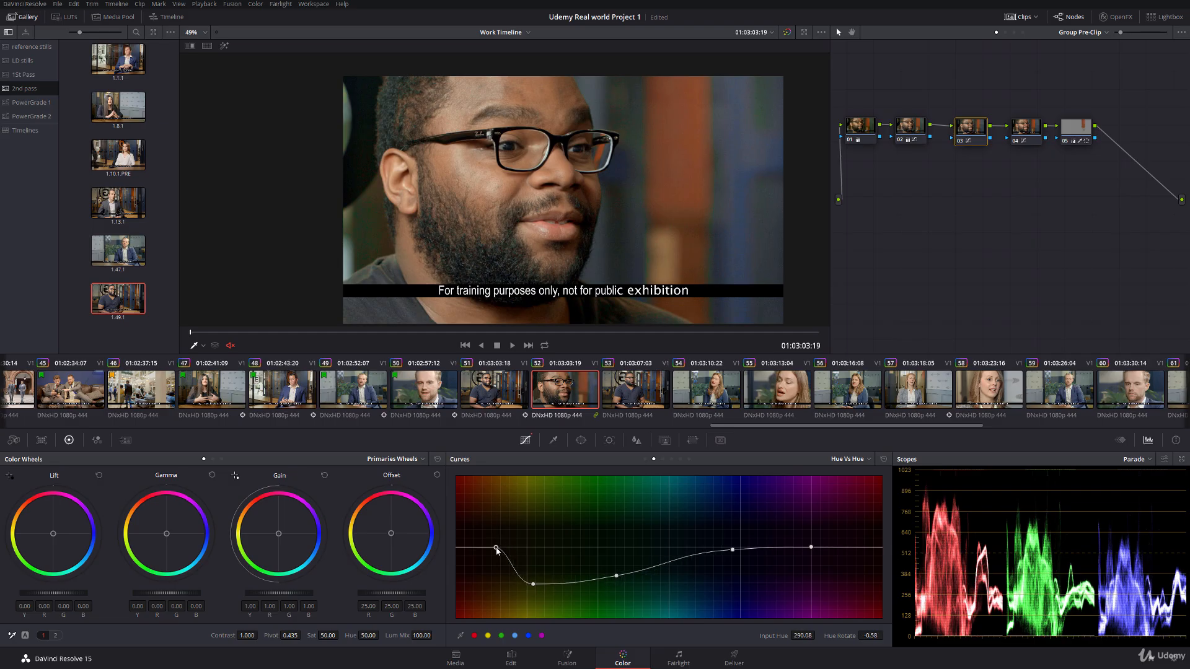
drag(534, 584, 563, 577)
drag(500, 548, 562, 576)
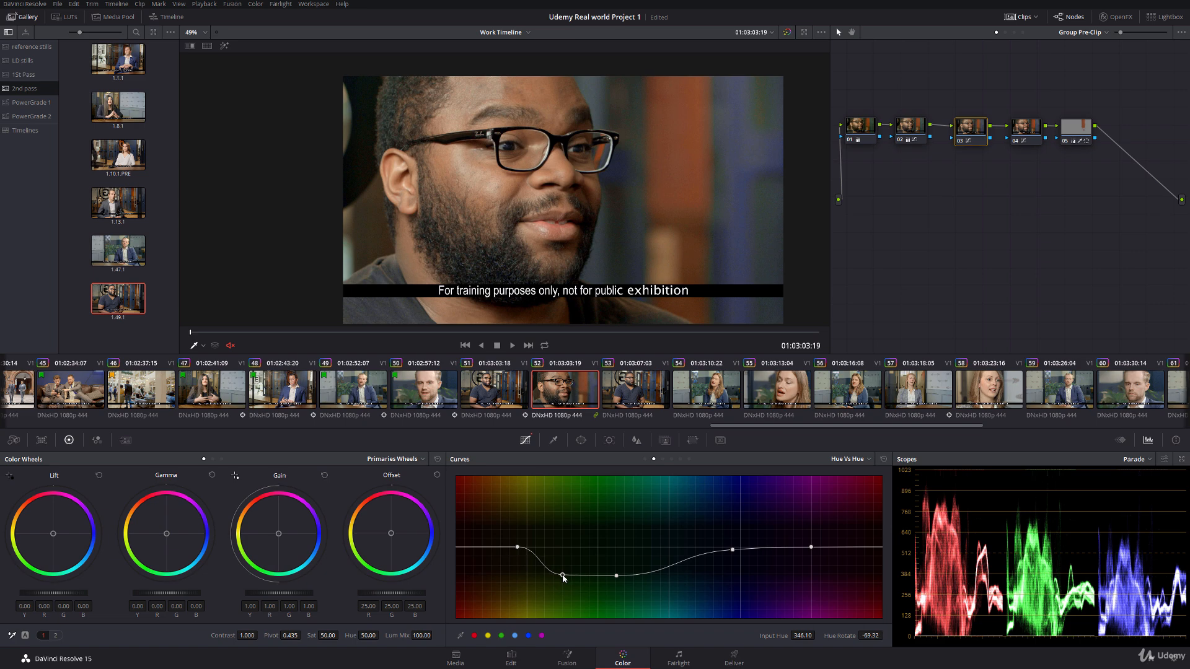
Step: Add a circular power window to node 01 of clip 52's clip-level graph and place it over the man's face
click(1006, 32)
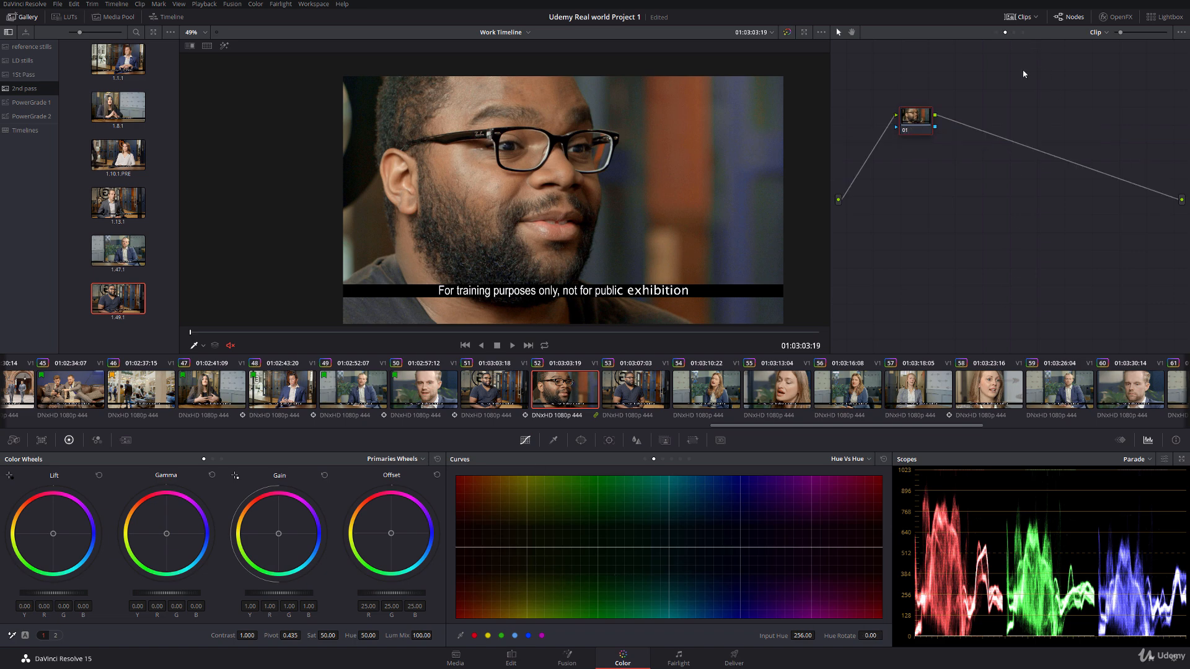
click(581, 440)
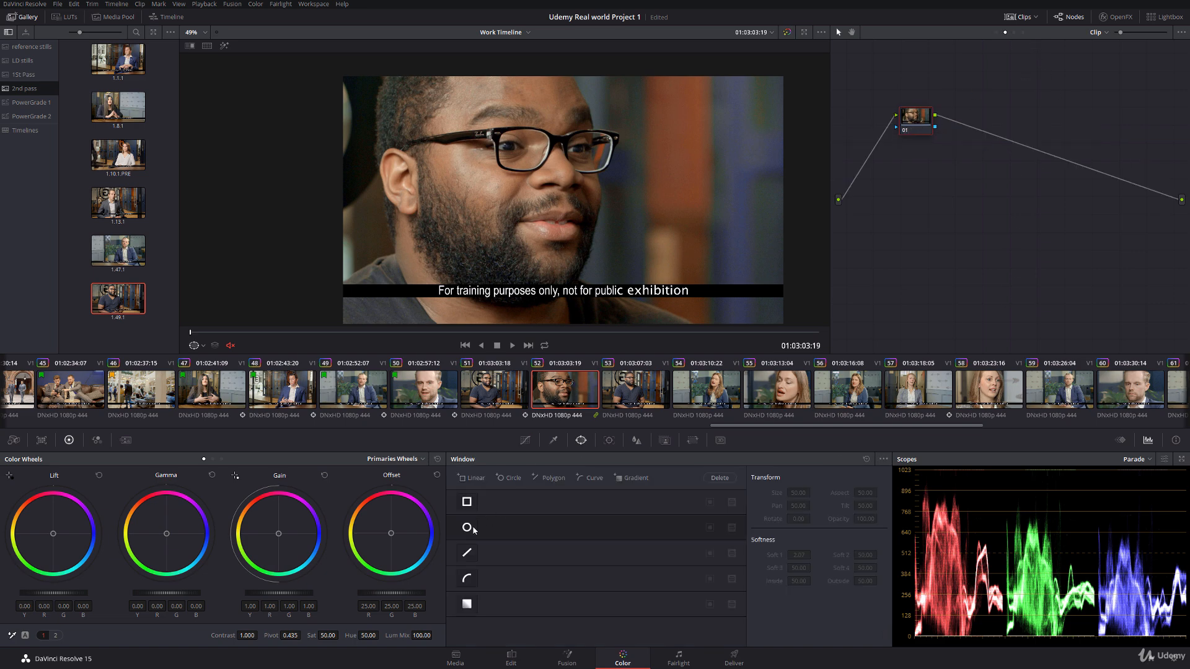
click(467, 527)
scroll(507, 166, down, 2)
drag(507, 166, 485, 150)
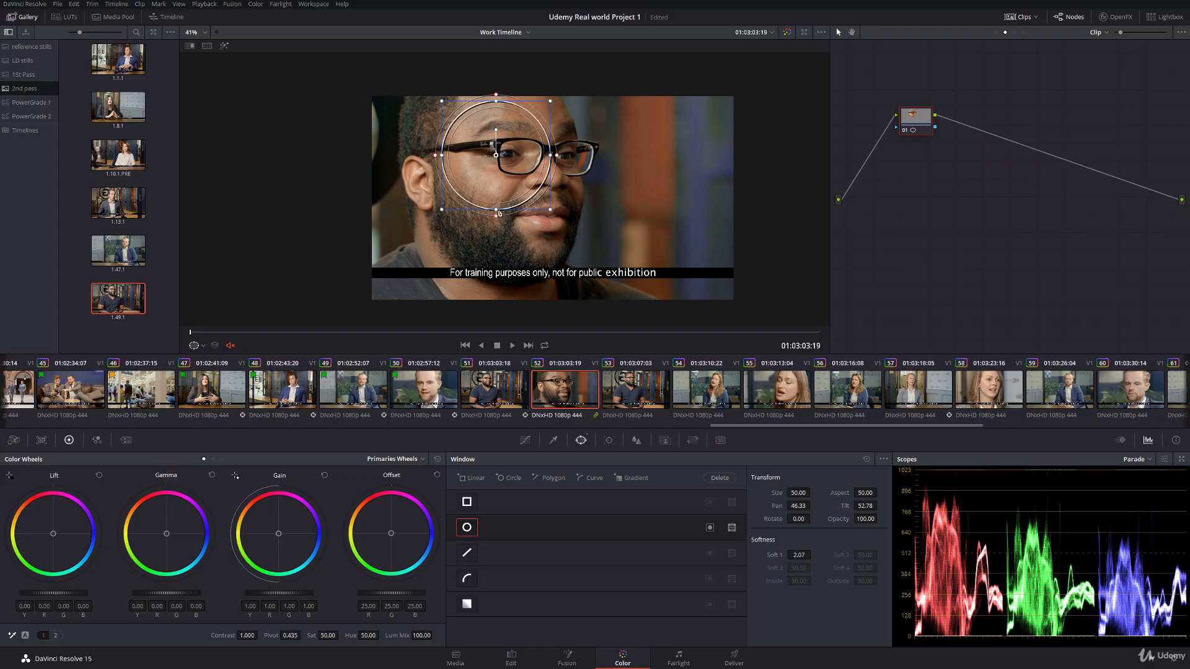
Step: Shape the circular window around the face with size 55.90, aspect 36.50, pan 46.11, tilt 51.27 and rotation -8.05
drag(499, 213, 499, 286)
drag(497, 159, 502, 123)
drag(455, 184, 426, 187)
drag(502, 181, 485, 181)
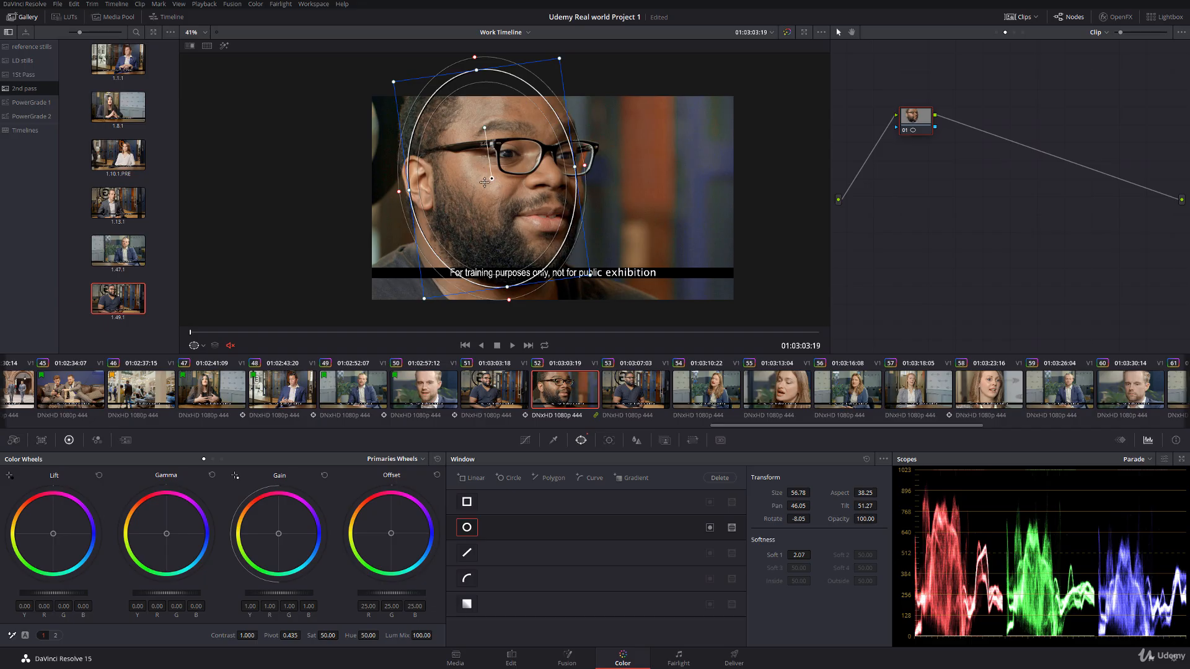
drag(408, 190, 413, 190)
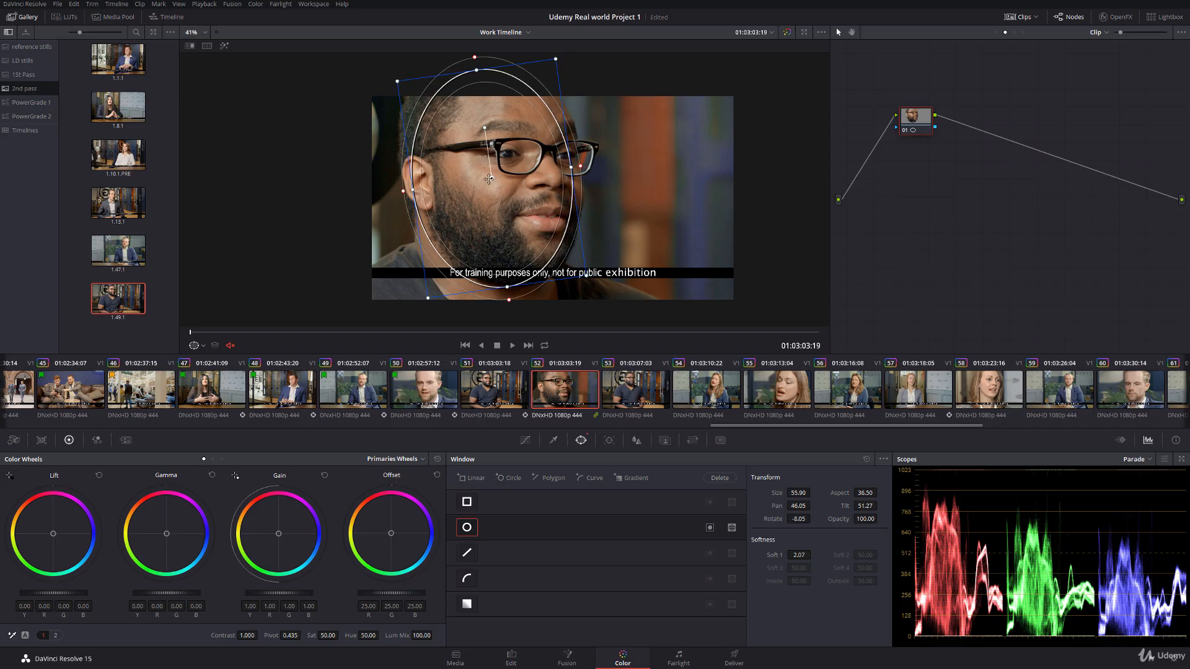
drag(489, 179, 490, 179)
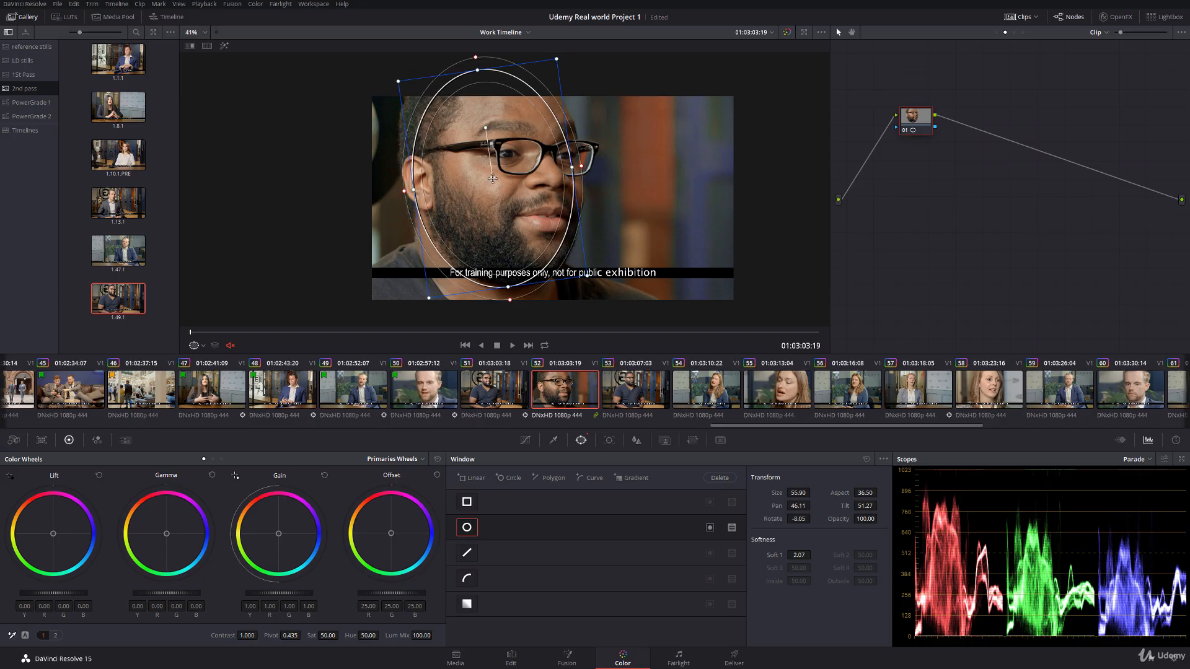
Step: Track the face window through clip 52 with the caption area's tracking features deleted, and realign it on the face at the last frame
click(609, 440)
click(459, 635)
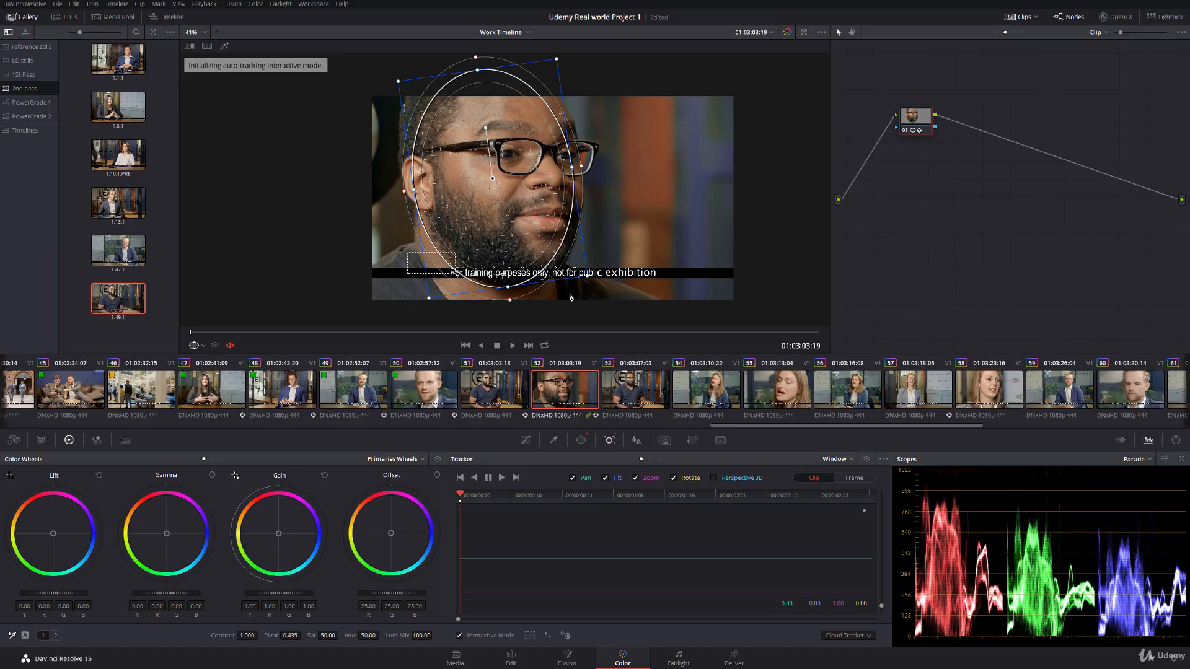
drag(571, 298, 724, 306)
click(561, 637)
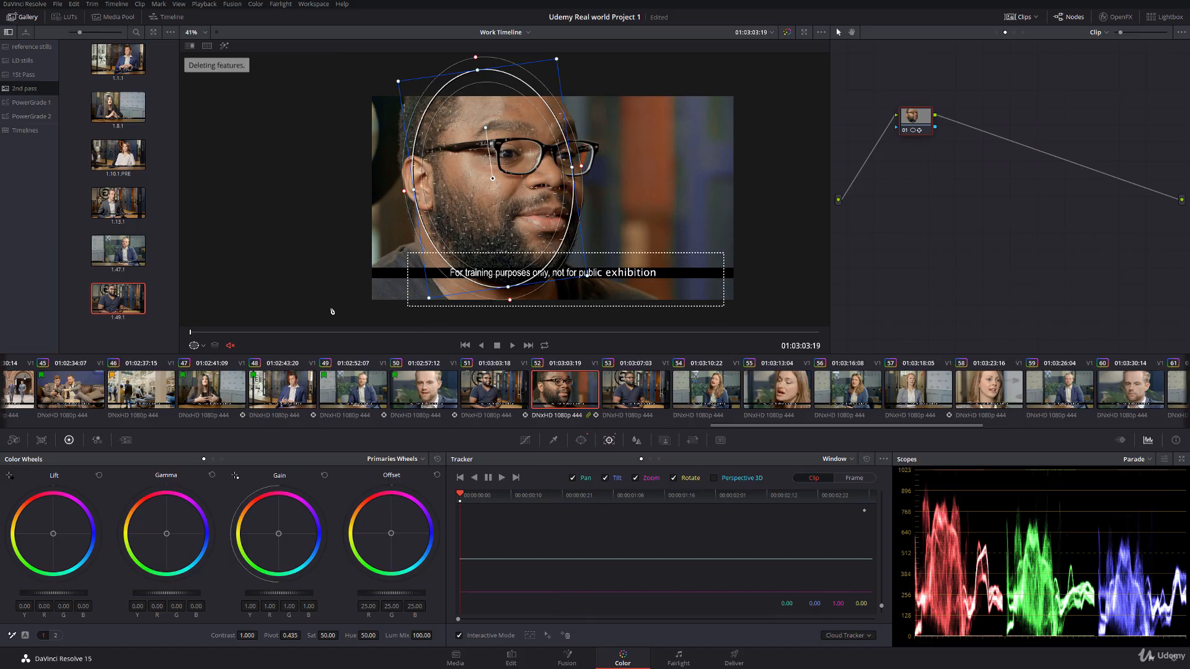
click(502, 479)
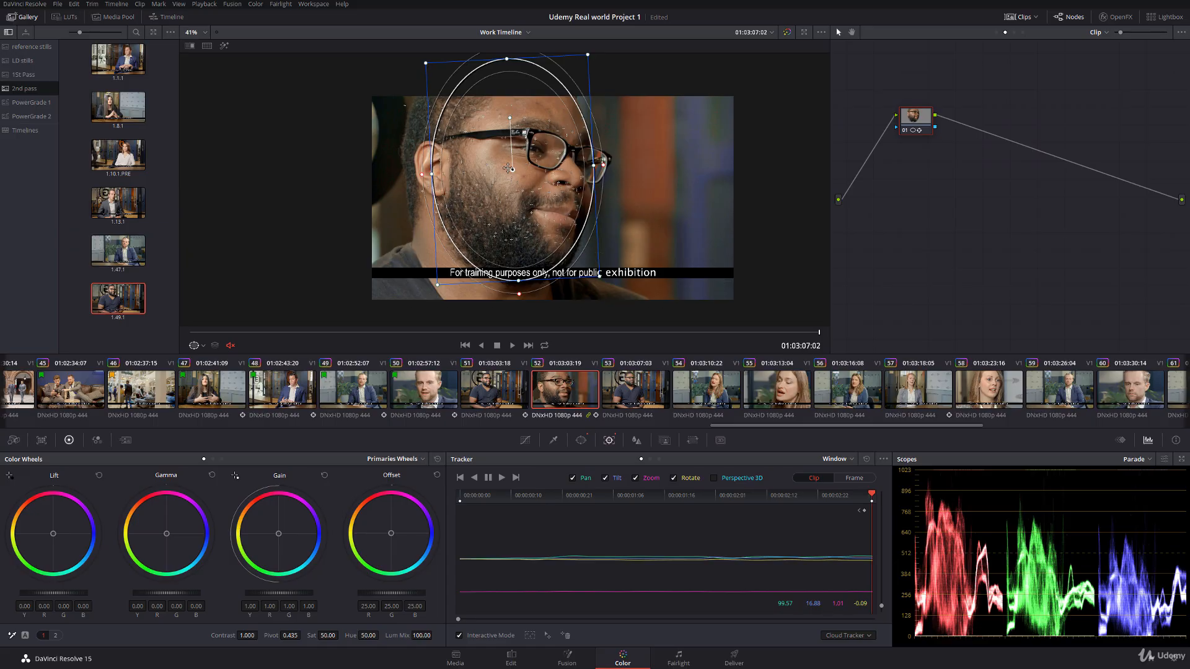
click(459, 635)
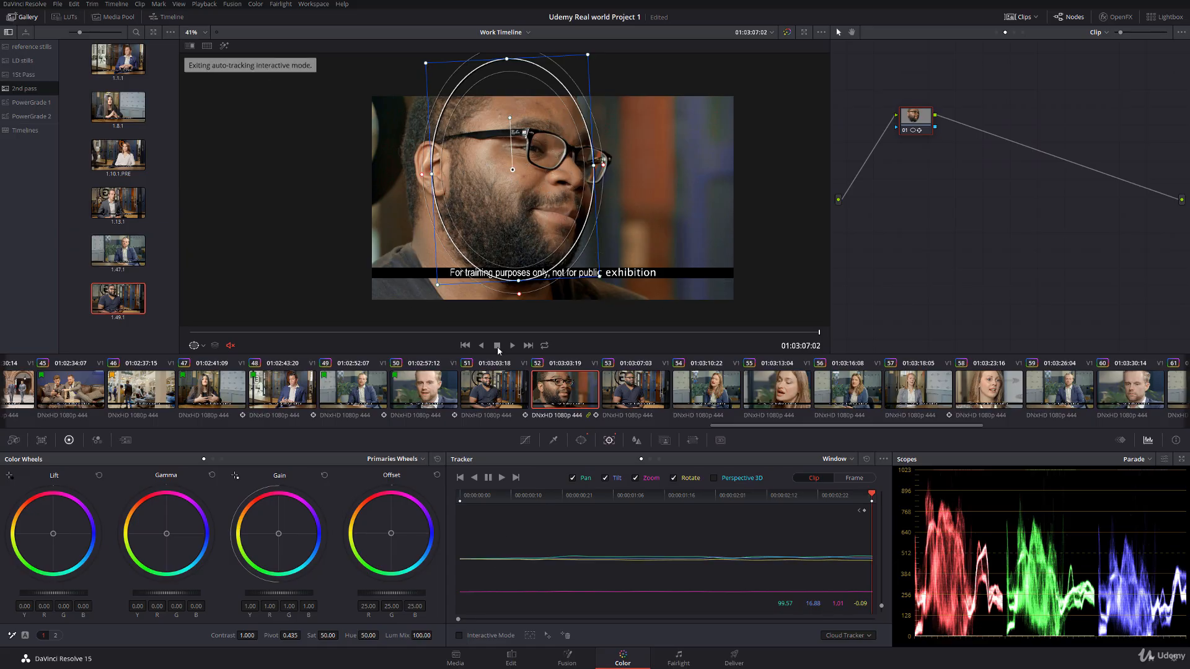
drag(512, 169, 505, 170)
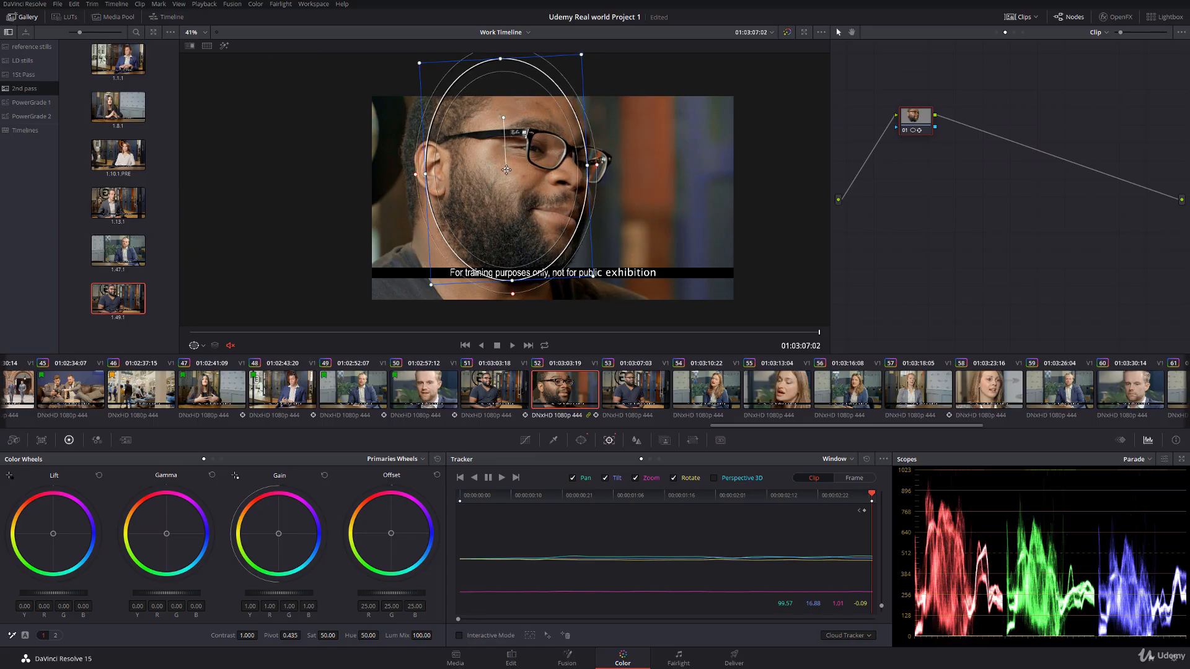
Step: Hide the window outline and grade the face with lift -0.01, gamma 0.01, gain 1.07 and saturation 46.60
click(215, 344)
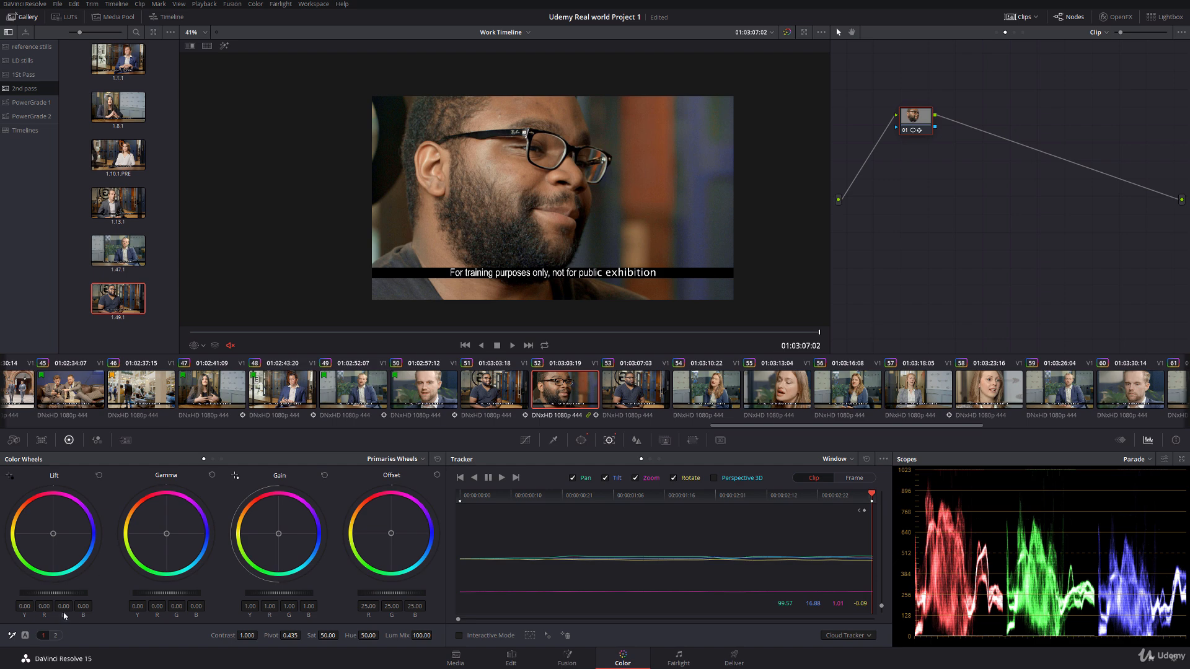
drag(73, 597, 68, 597)
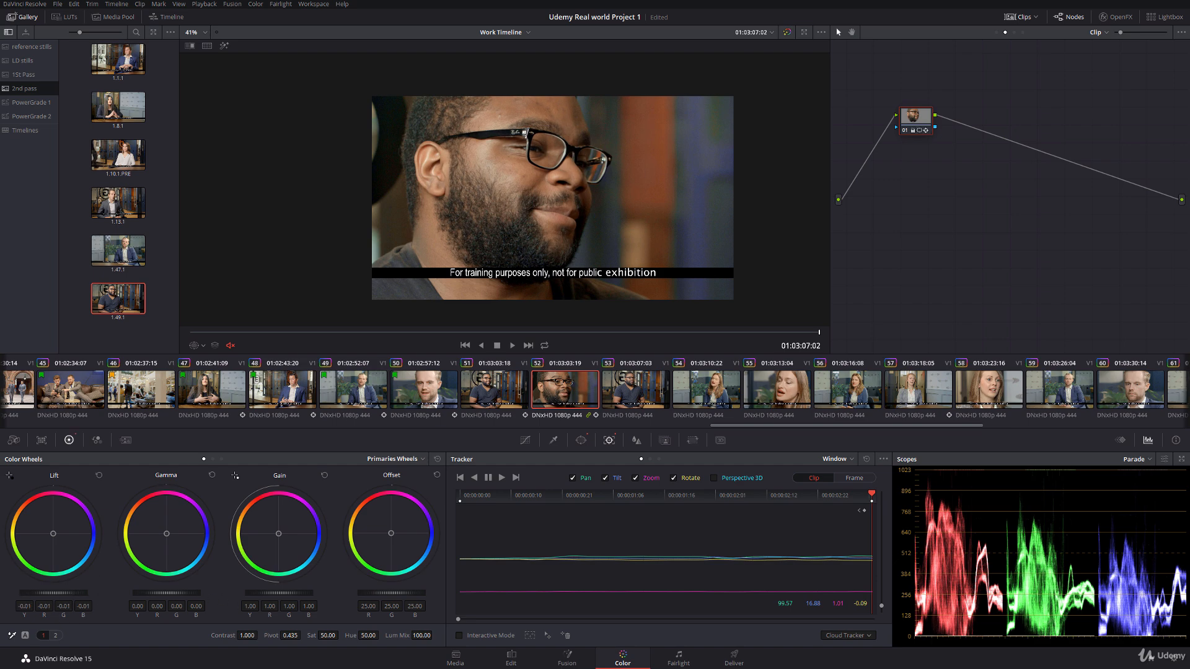
drag(281, 593, 297, 594)
drag(329, 637, 322, 637)
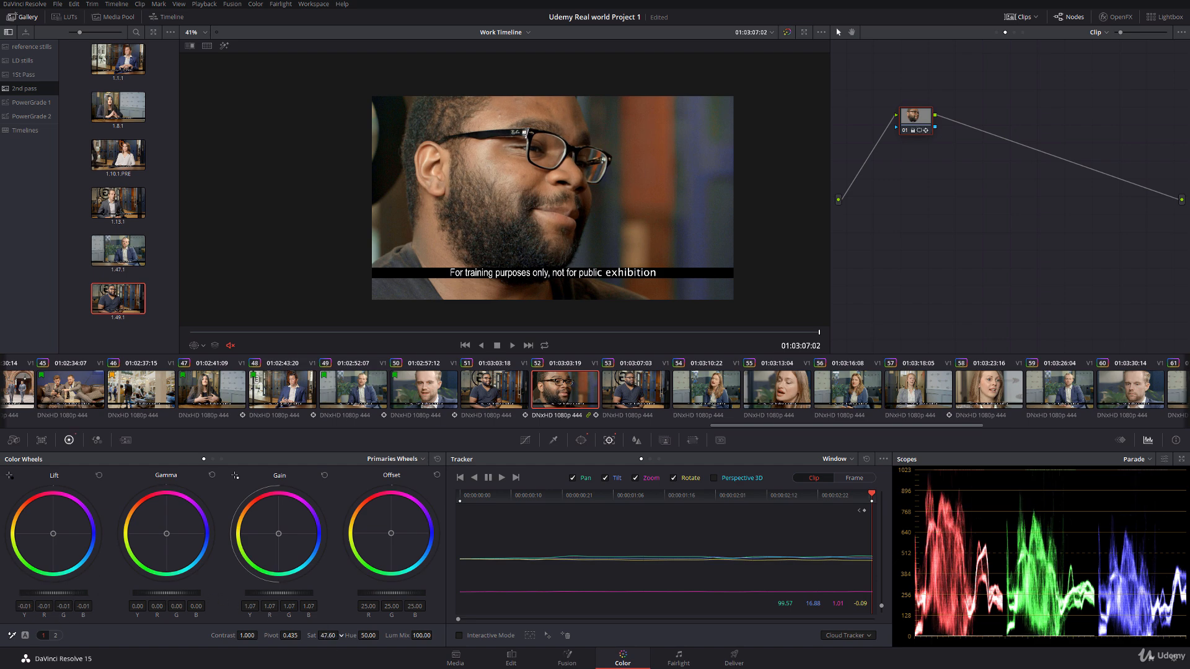
drag(168, 597, 172, 596)
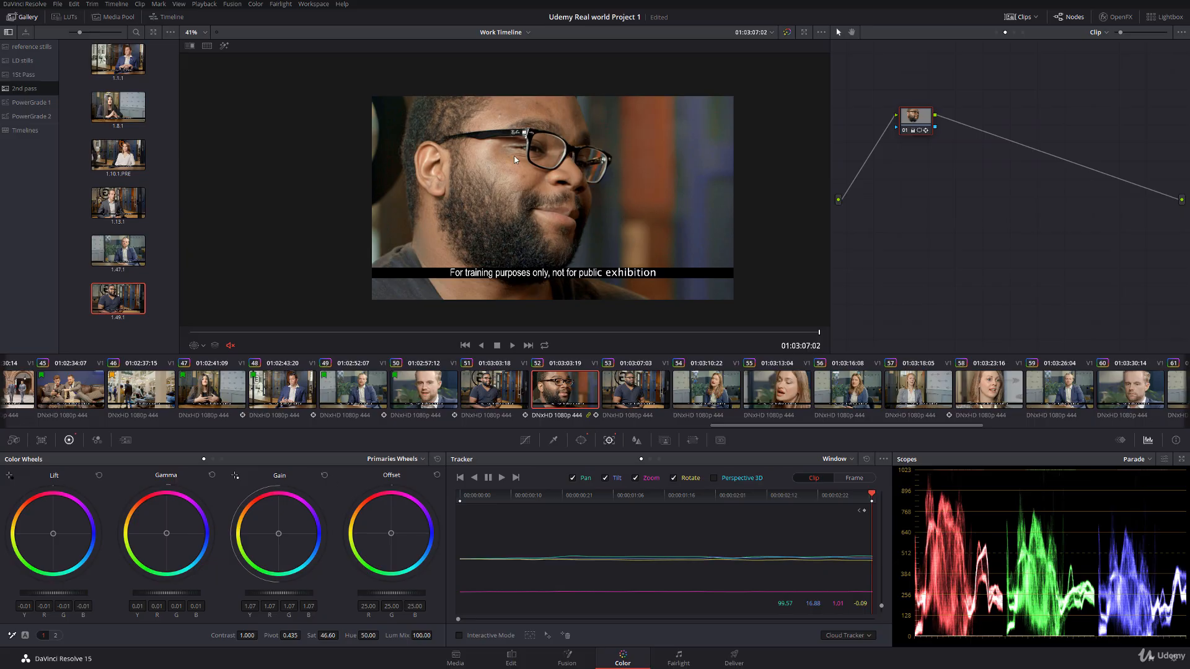
Step: Compare clip 52's graded face with the wide shot in clip 51, checking the ear and beard up close
scroll(514, 163, up, 3)
click(288, 332)
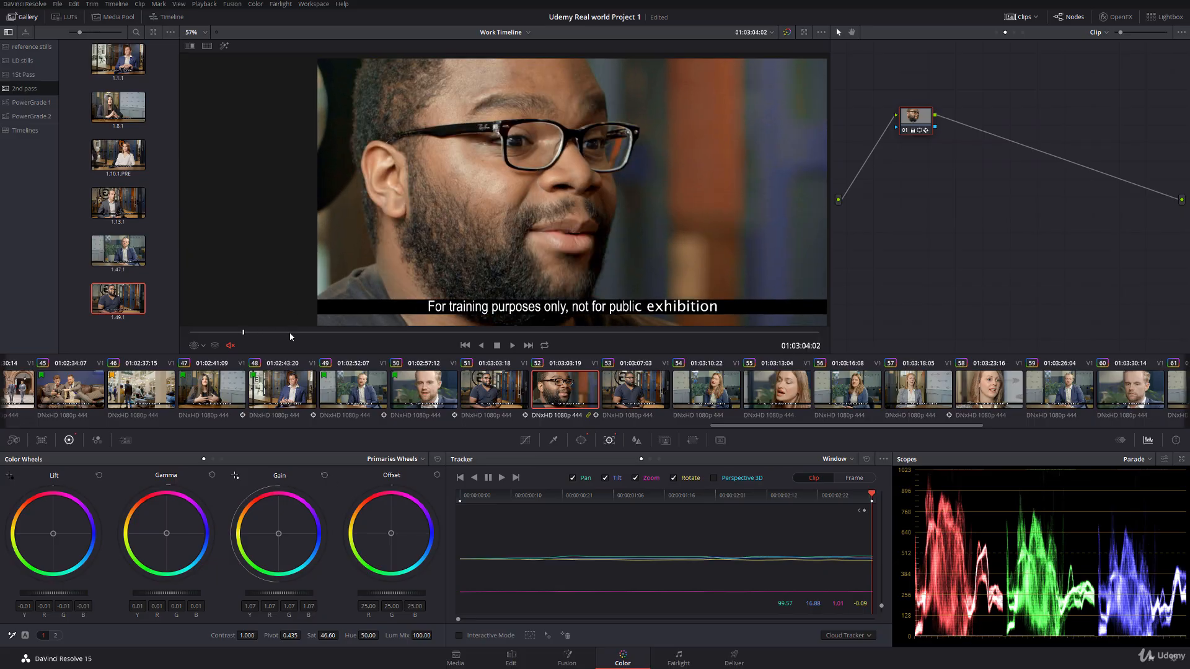
click(497, 390)
click(554, 394)
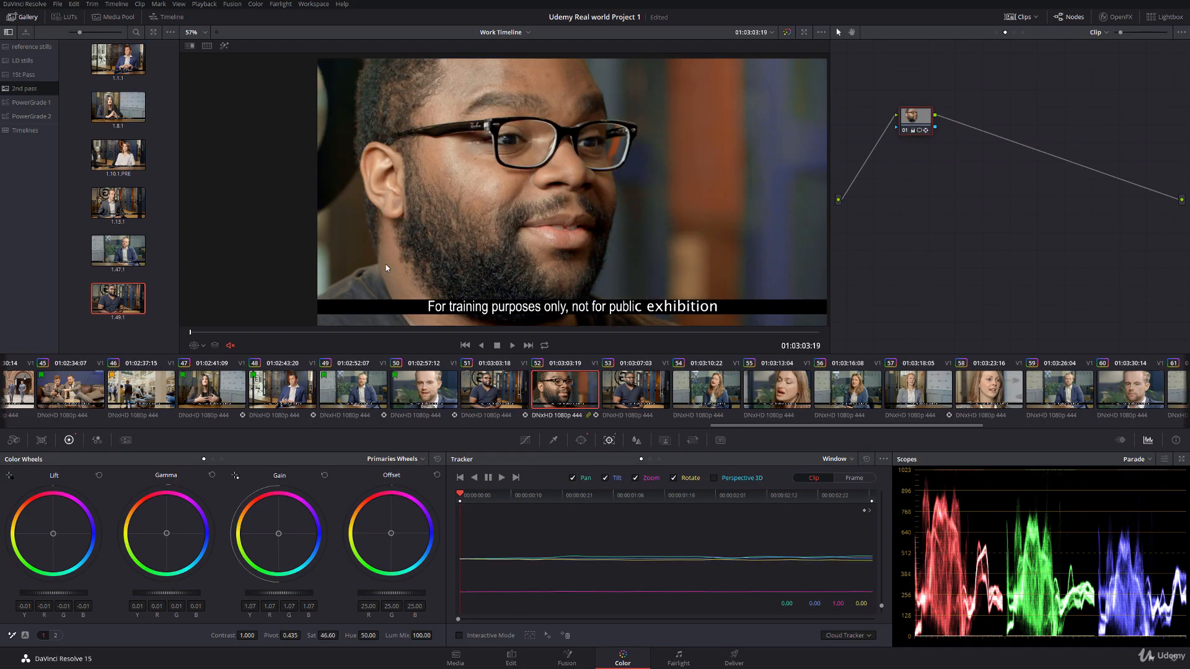
scroll(525, 227, down, 1)
click(513, 394)
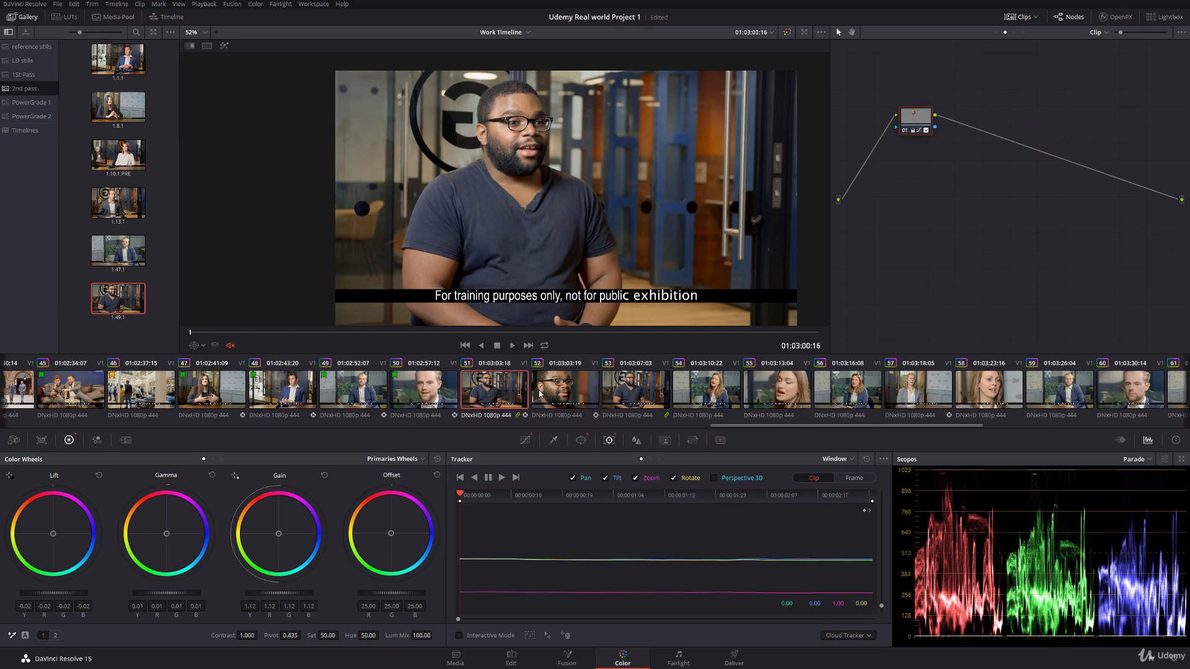
click(540, 393)
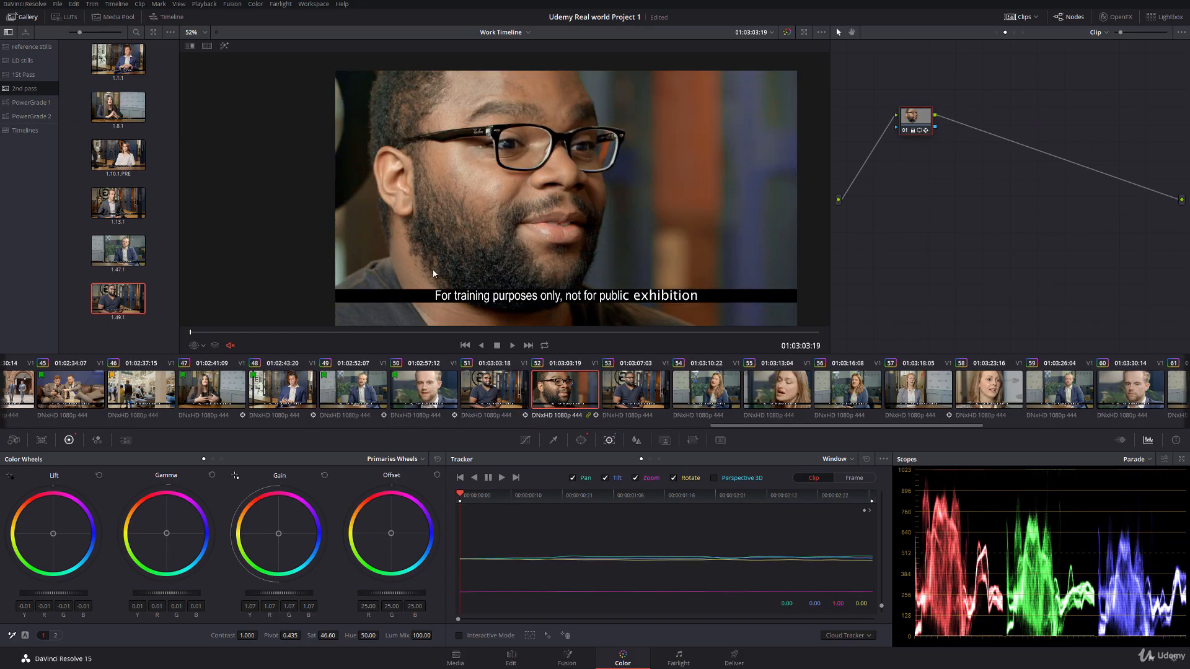
drag(433, 269, 445, 215)
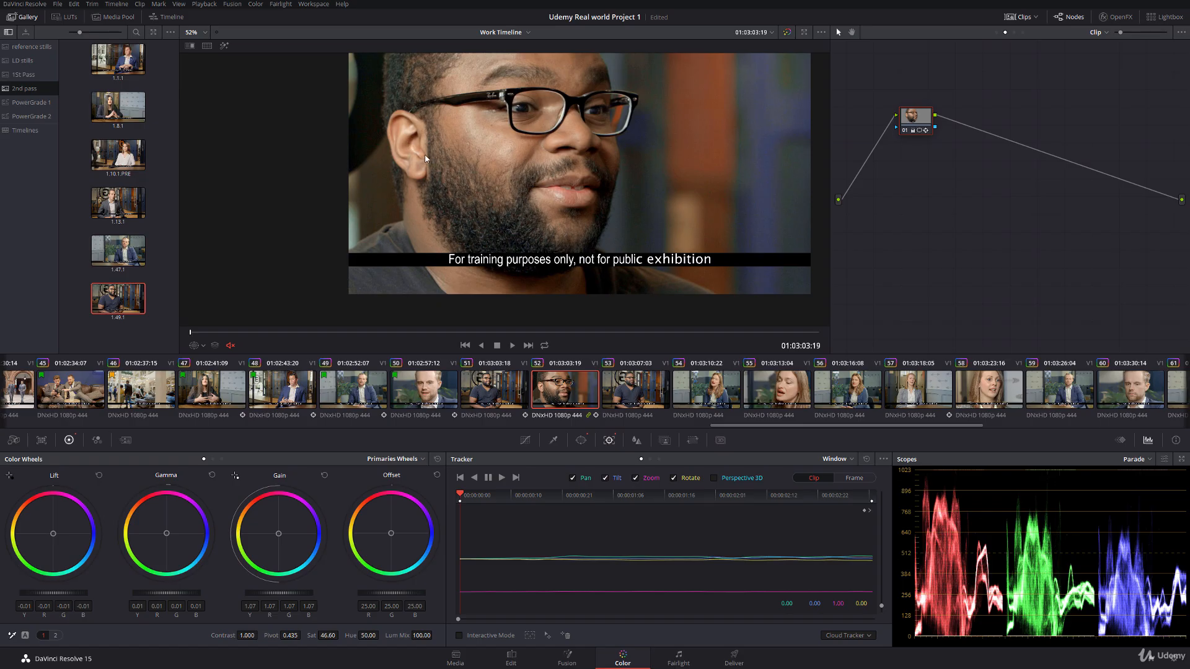
Step: Play clips 51 and 52 full screen from the start of clip 51 to check the match across the cut
click(489, 397)
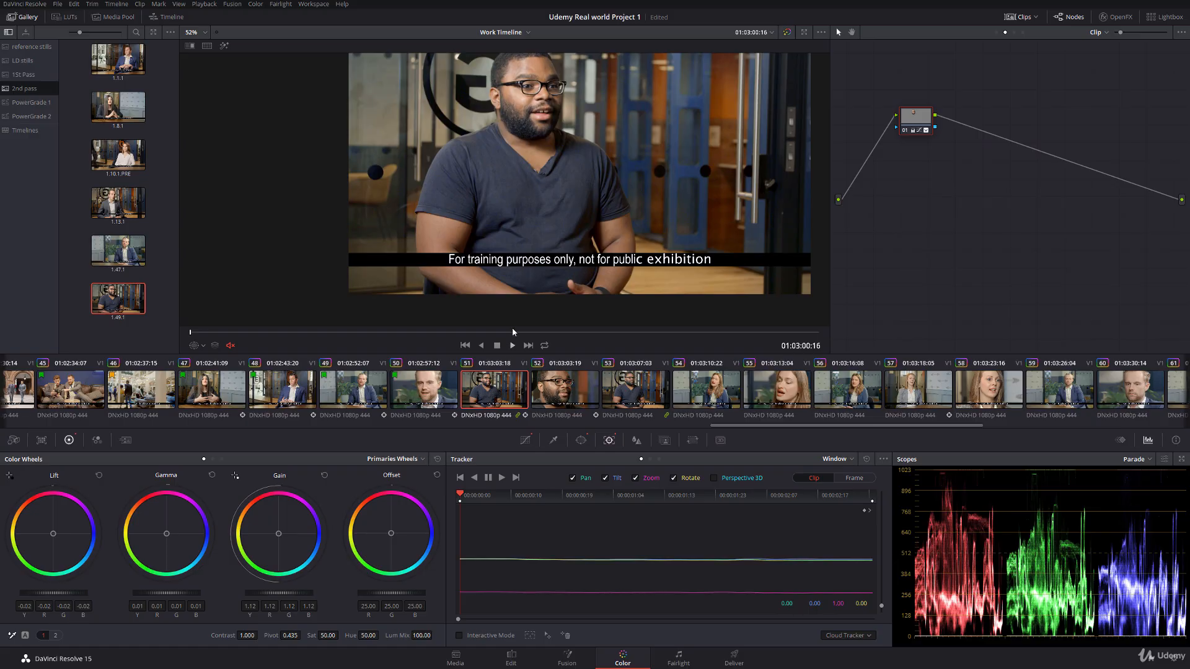
key(ctrl+f)
key(space)
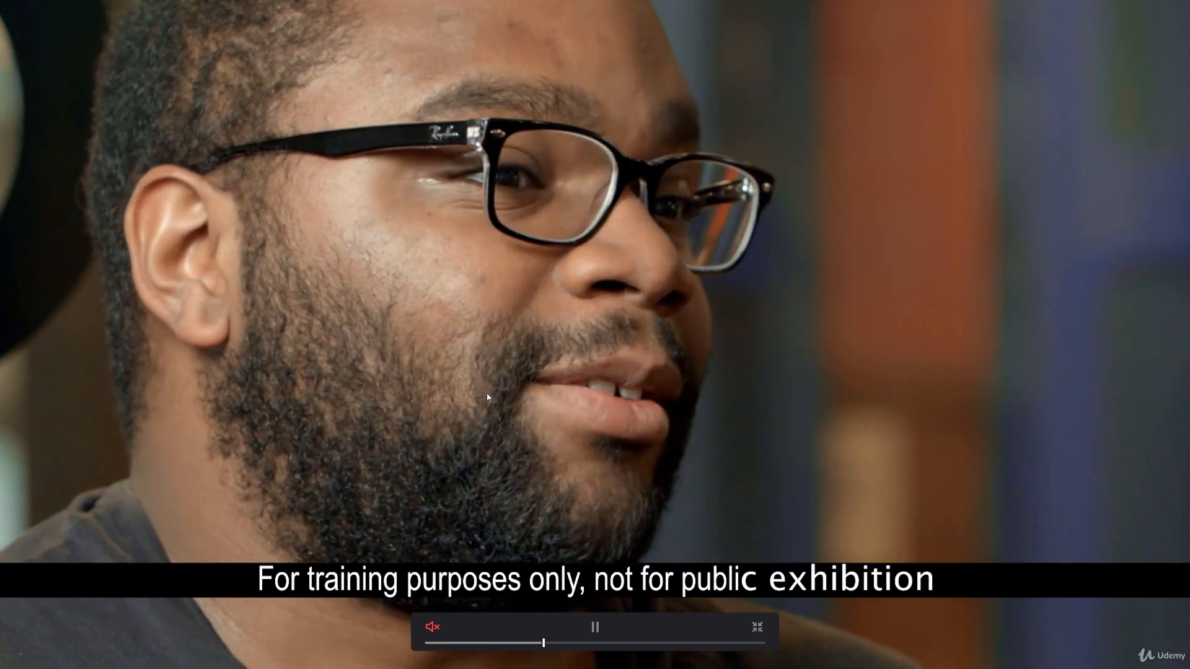
key(space)
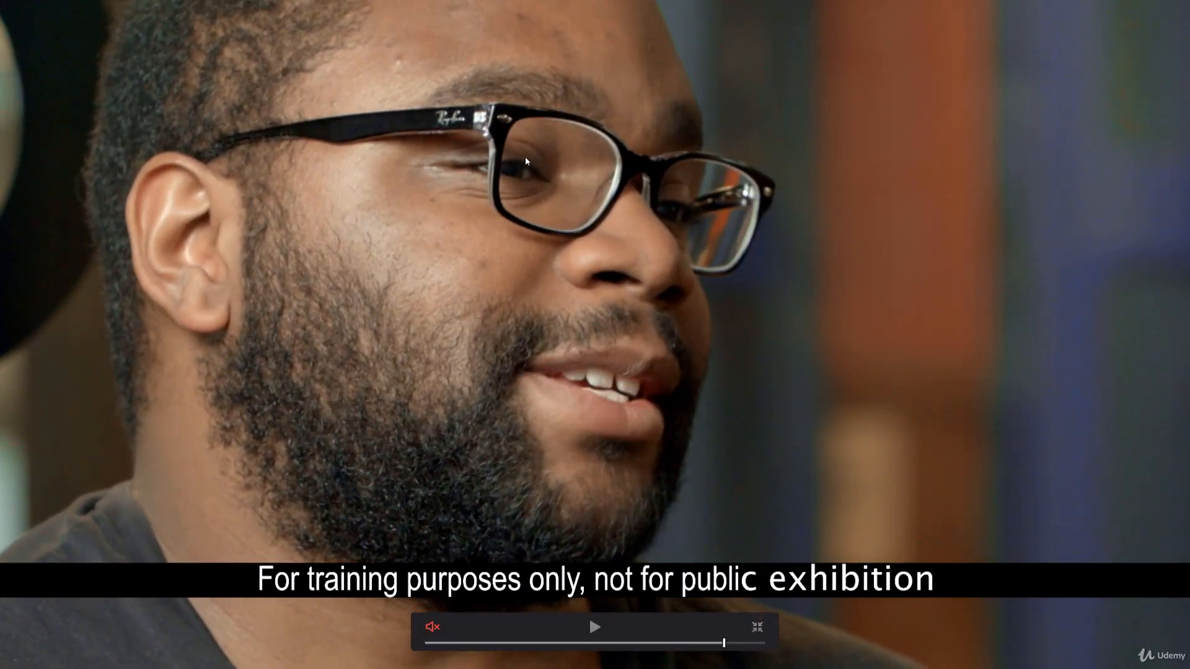
key(Escape)
drag(420, 236, 417, 269)
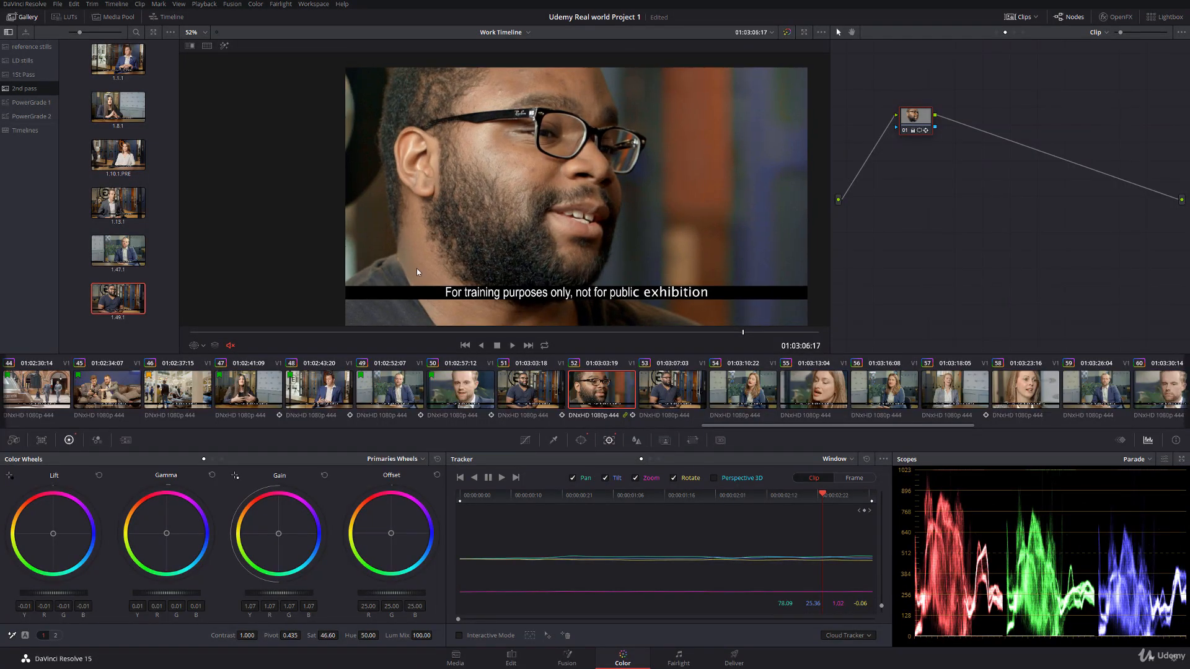
Step: Align clip 53's face window with the man's head, track it forward to the clip's end and hide the window outline
click(684, 392)
click(195, 348)
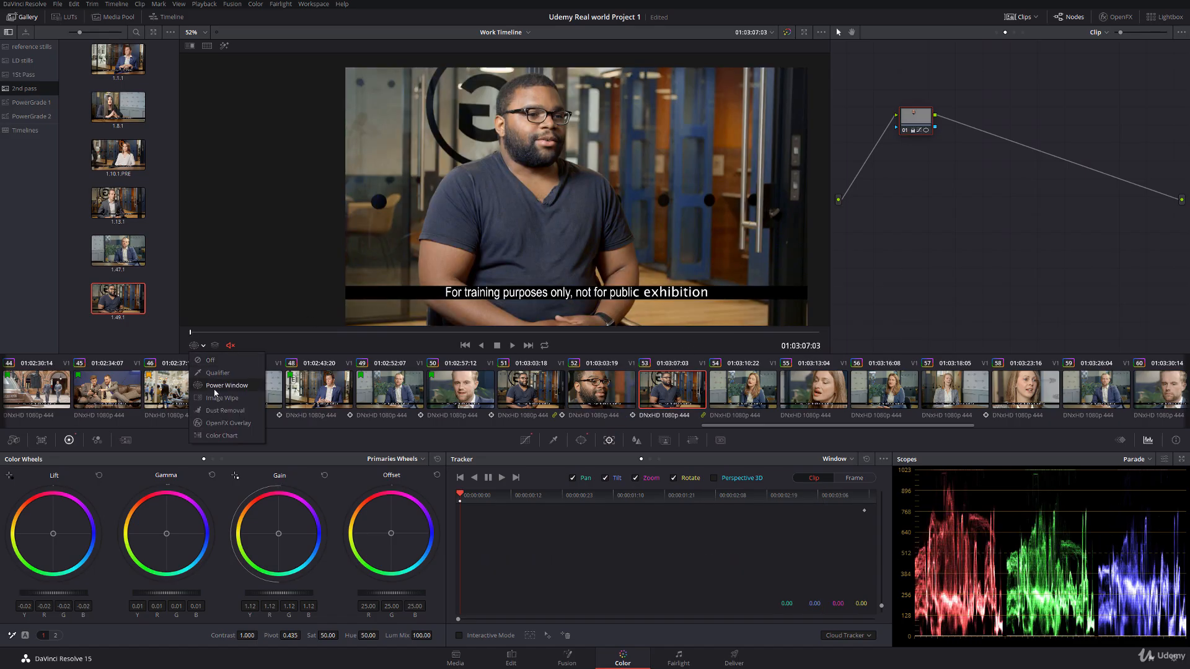
click(229, 383)
drag(532, 124, 531, 122)
click(502, 478)
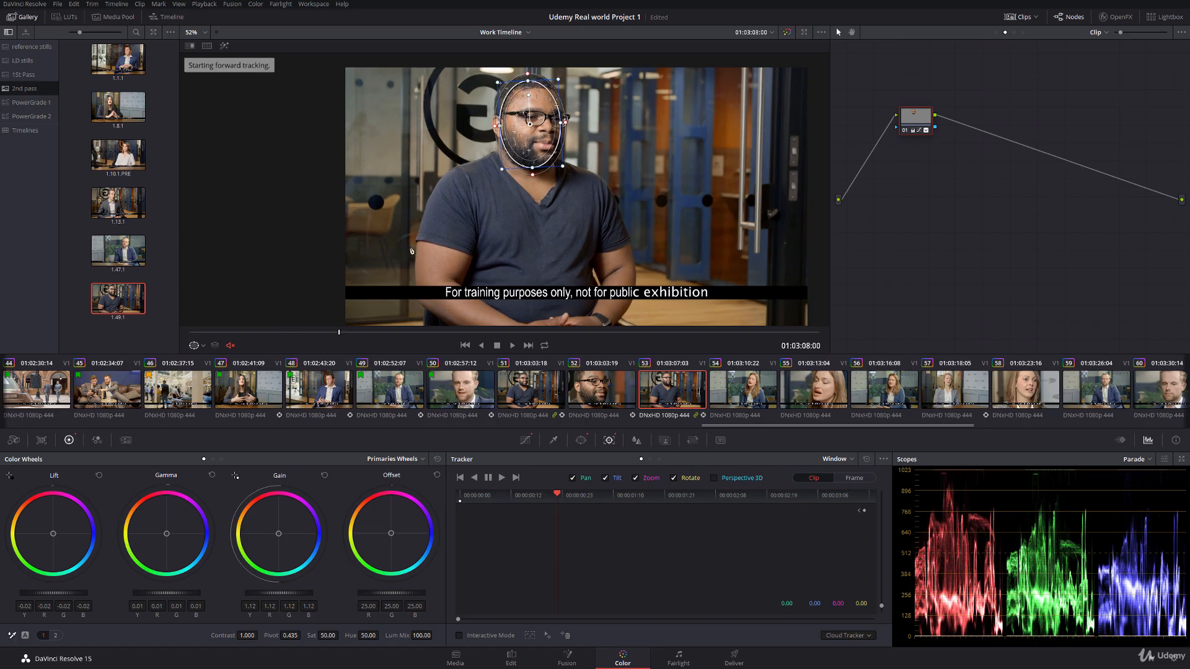
click(195, 345)
click(217, 363)
Step: Compare clip 54 with still 1.47.1 using a reference wipe, and turn the wipe off
click(716, 395)
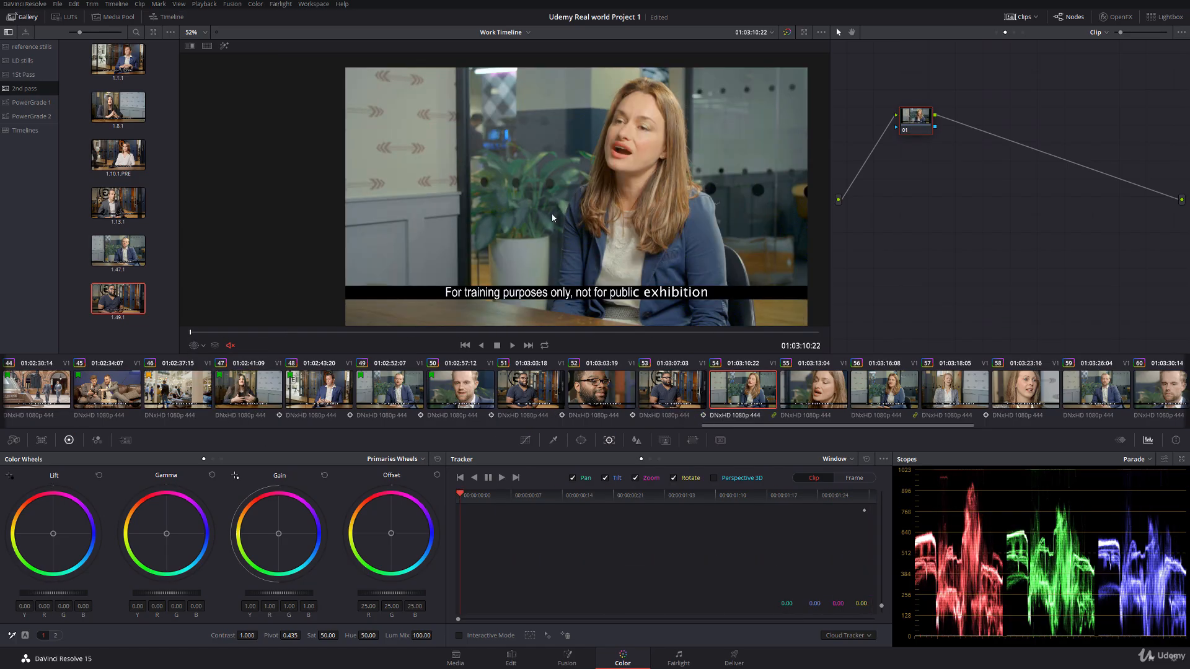
scroll(517, 234, up, 1)
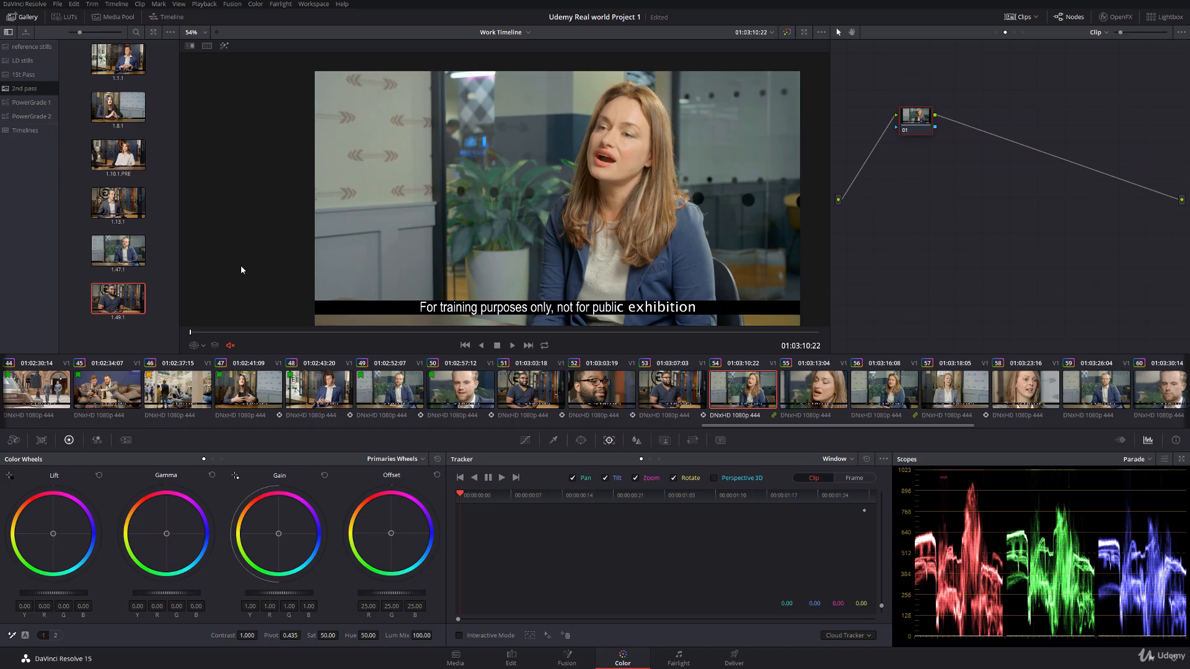
click(130, 258)
drag(453, 186, 694, 189)
right_click(507, 171)
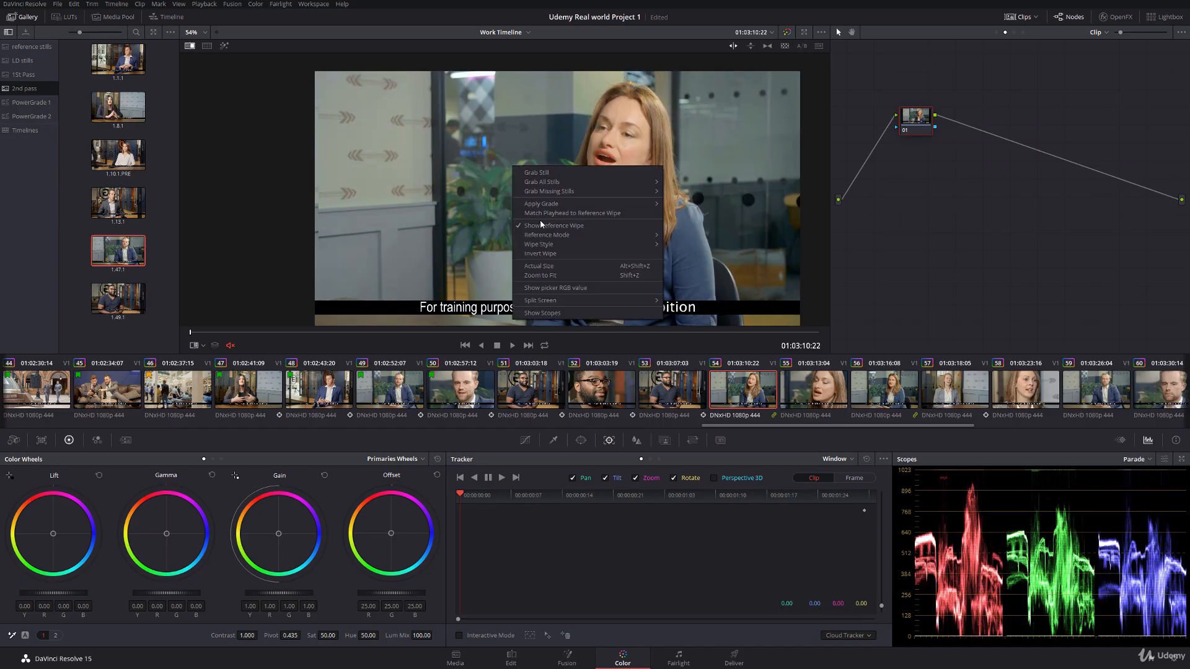
click(502, 230)
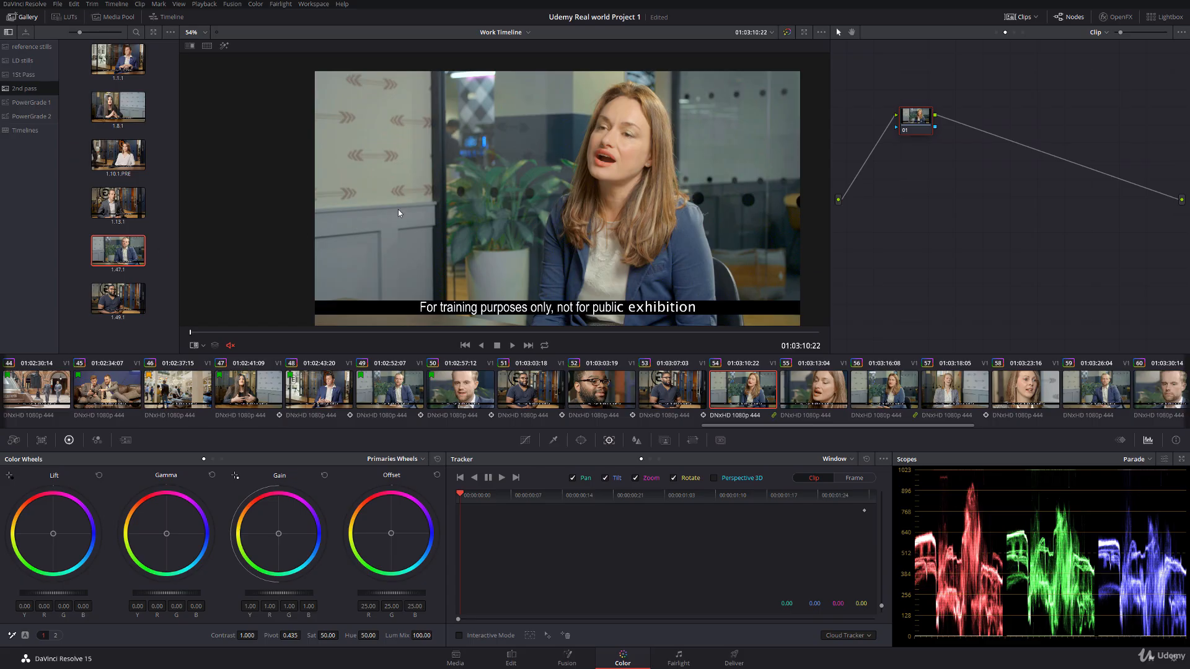
Step: Apply the grade of still 1.47.1 to clip 54, check it against the still with a reference wipe, and turn the wipe off
double_click(122, 256)
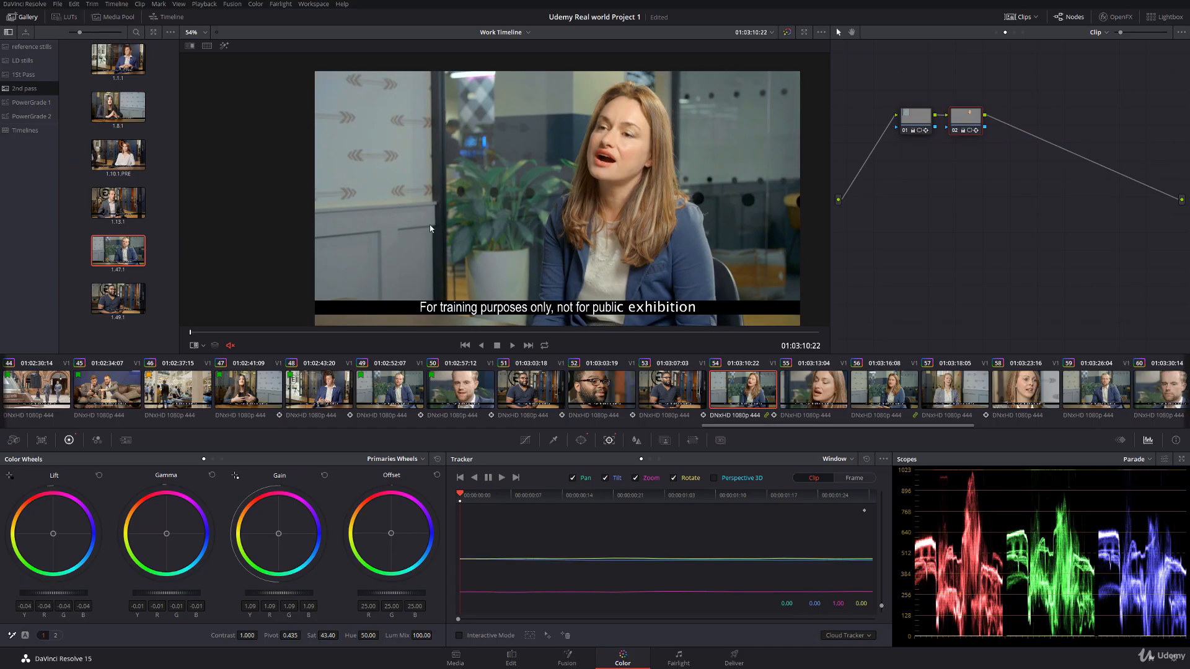
click(921, 126)
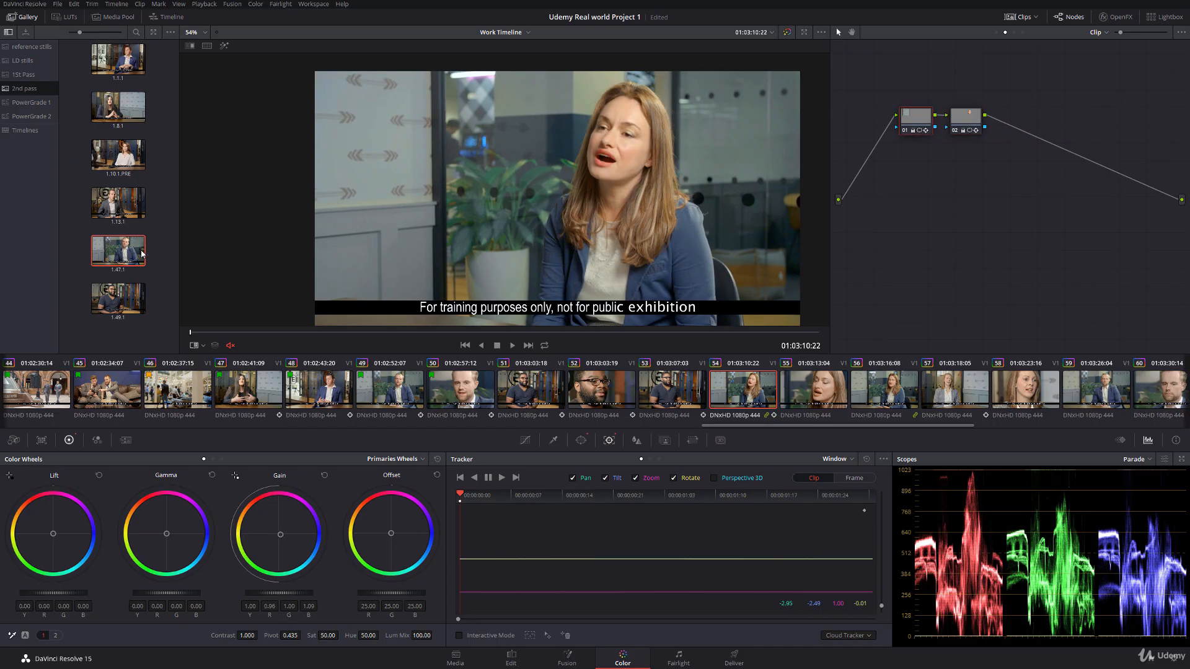
double_click(119, 260)
drag(426, 188, 402, 184)
right_click(566, 180)
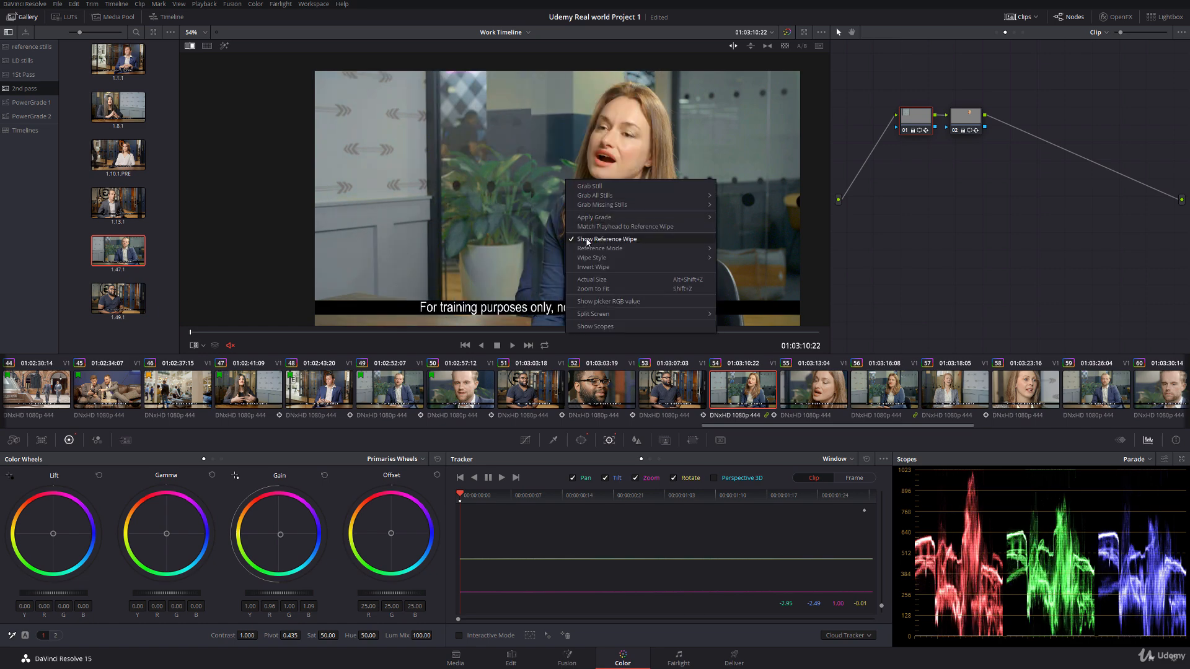
click(585, 240)
Step: Show node 01's power window on clip 54 and adjust its corners to fit the patterned wall panel, extending past the frame's left edge
click(202, 345)
click(224, 384)
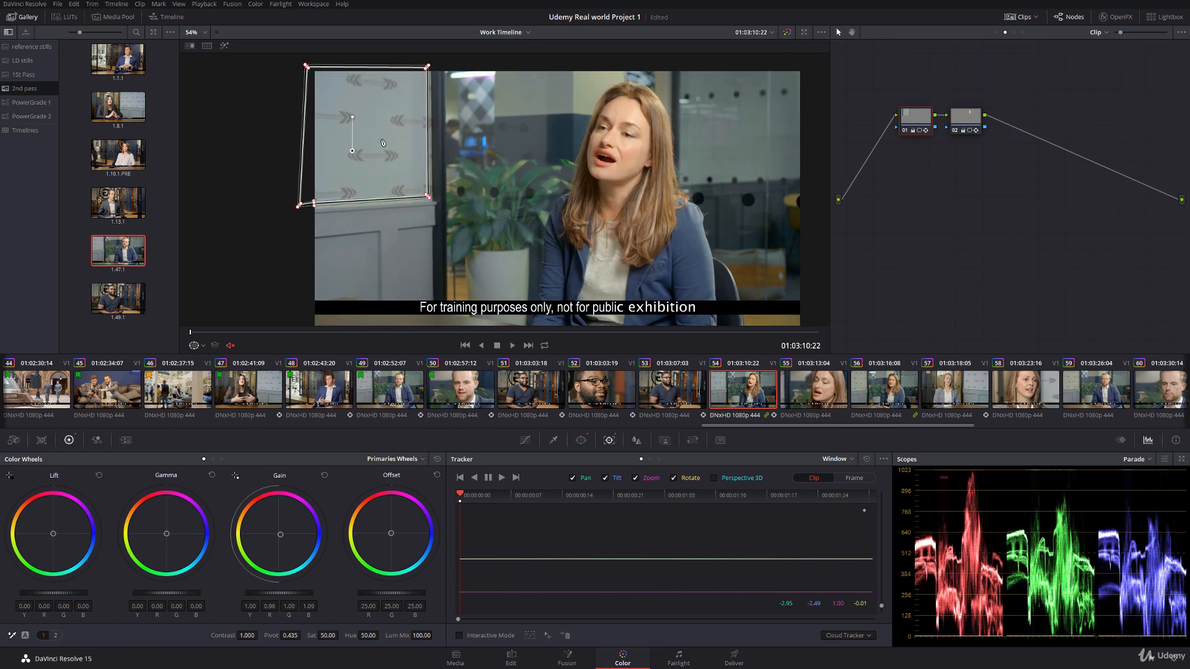
scroll(310, 152, up, 2)
drag(309, 152, 315, 158)
drag(256, 213, 256, 214)
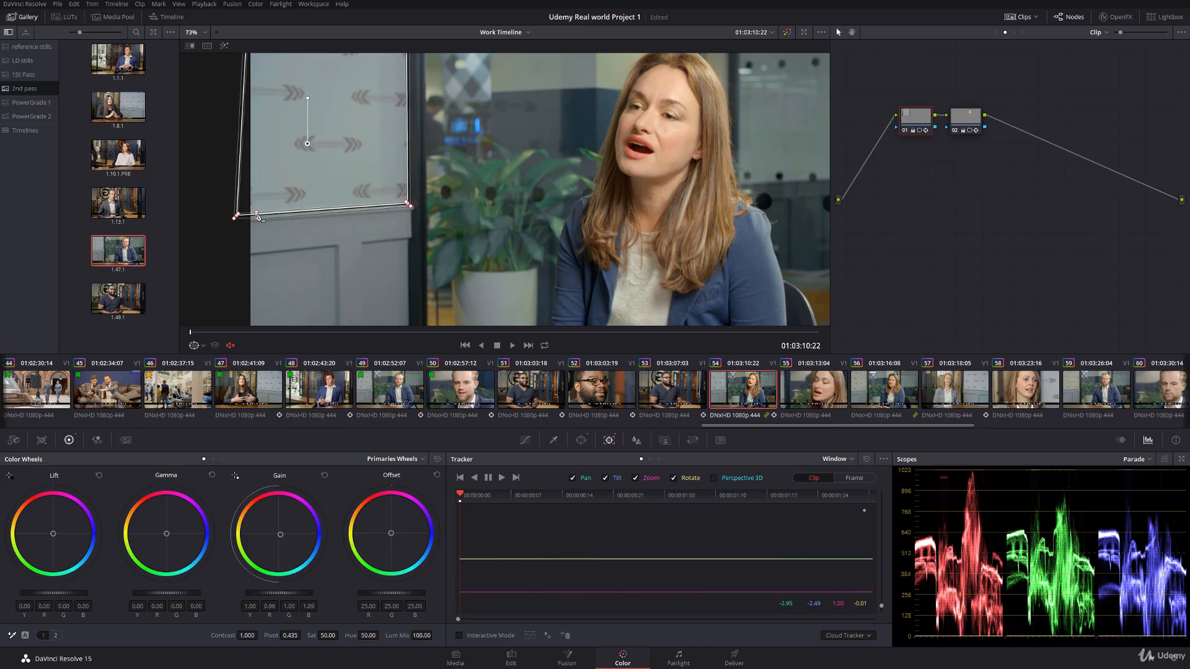
drag(273, 144, 288, 221)
drag(422, 110, 425, 102)
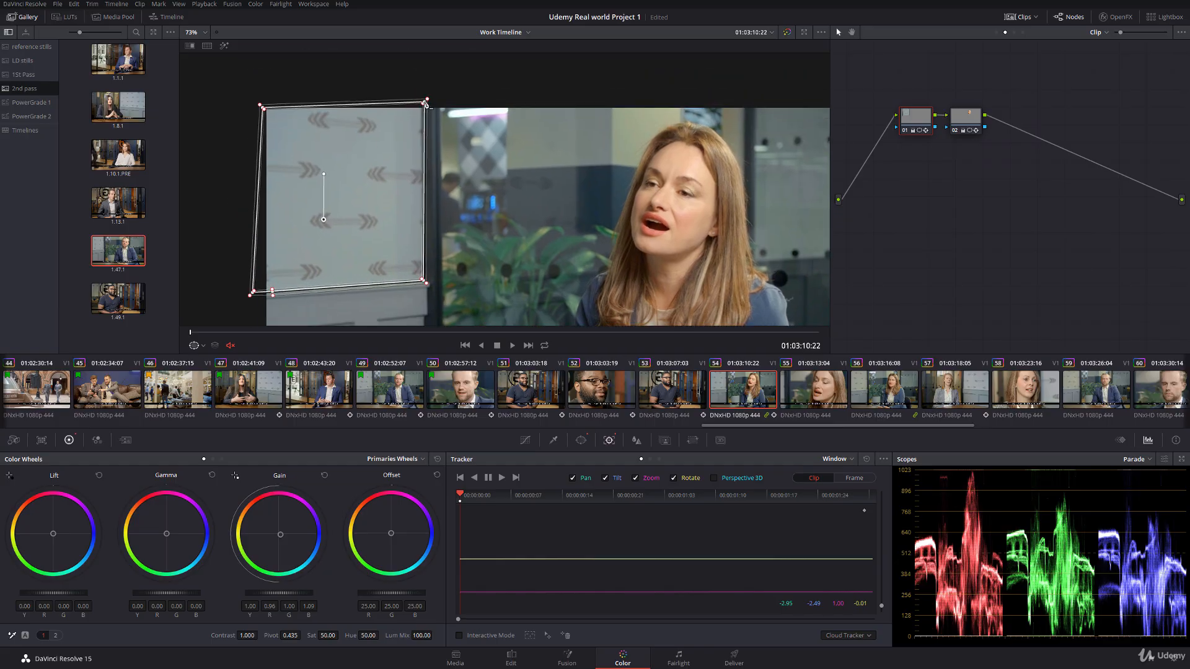
drag(426, 284, 426, 285)
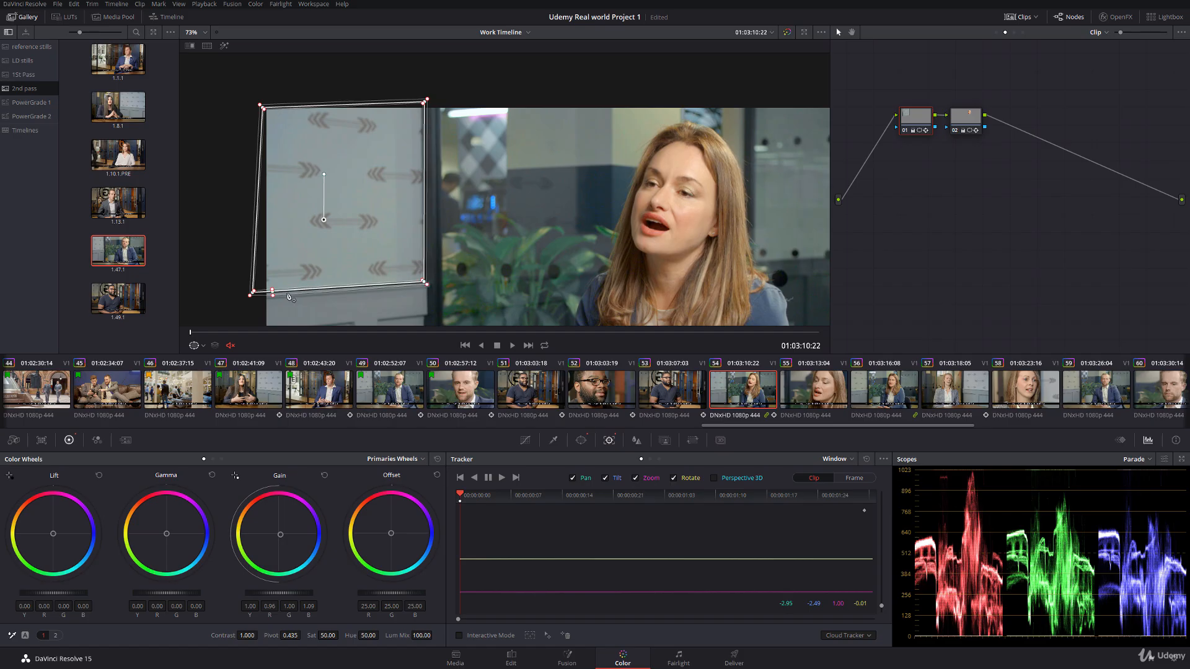
drag(253, 295, 231, 296)
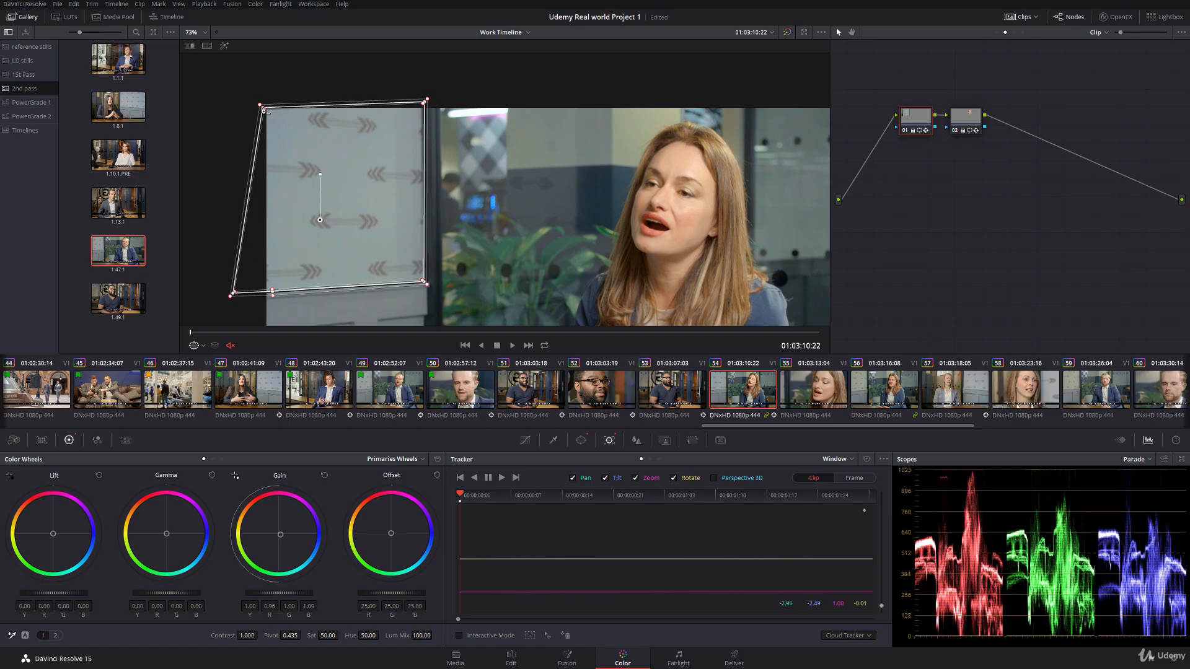
drag(260, 105, 247, 98)
Step: Increase the inside and outside softness of clip 54's wall window
click(580, 441)
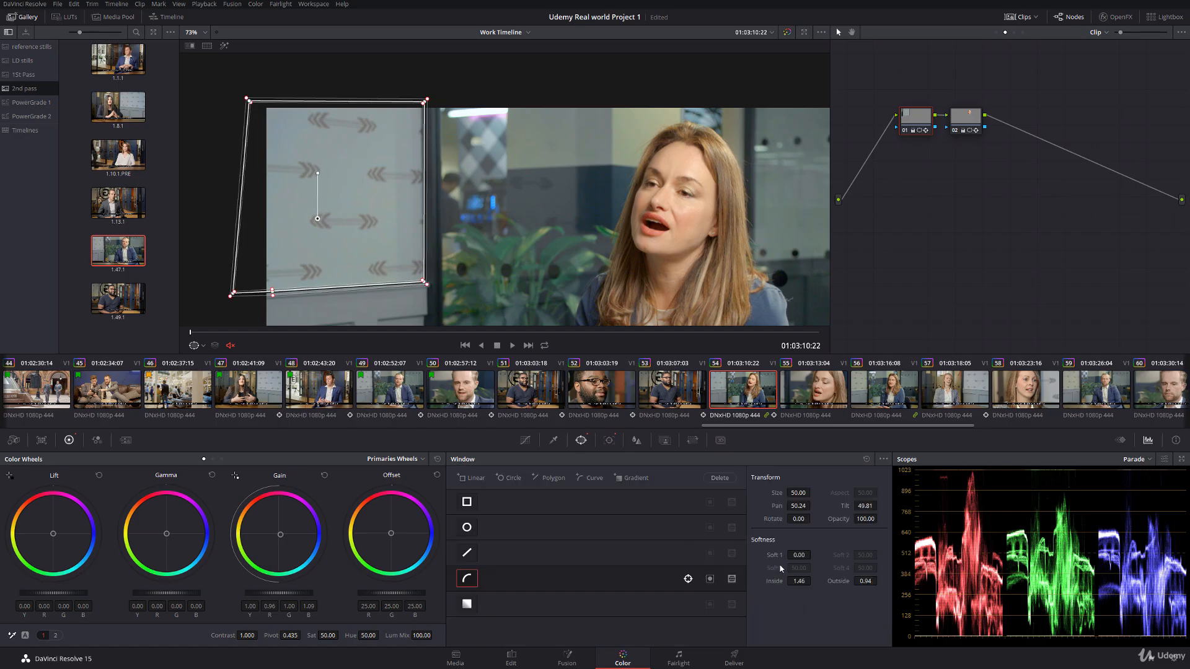
drag(800, 581, 801, 581)
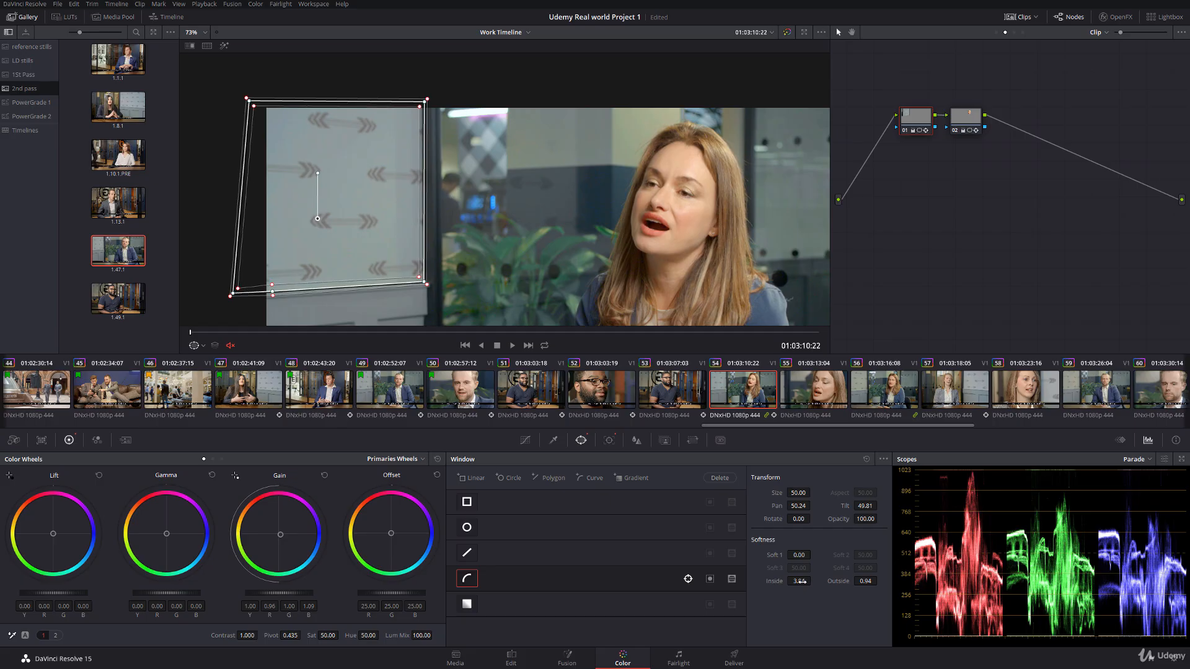
drag(879, 580, 886, 579)
Step: Track clip 54's wall window forward to the clip's end and hide the window outline
click(608, 440)
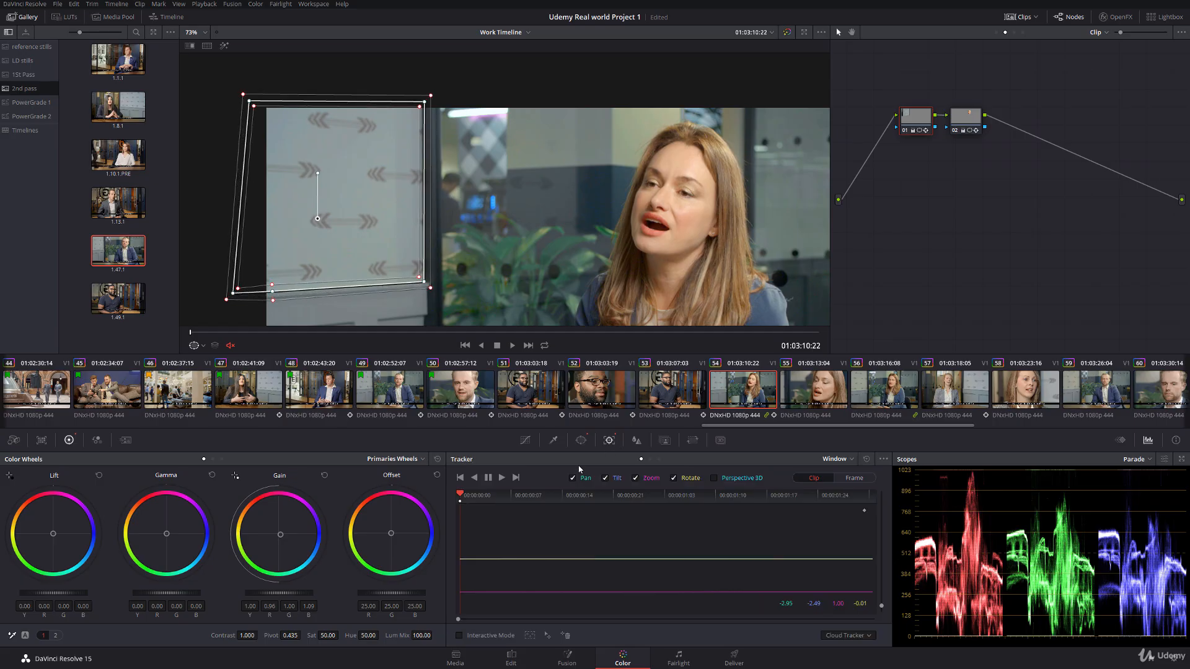
click(503, 479)
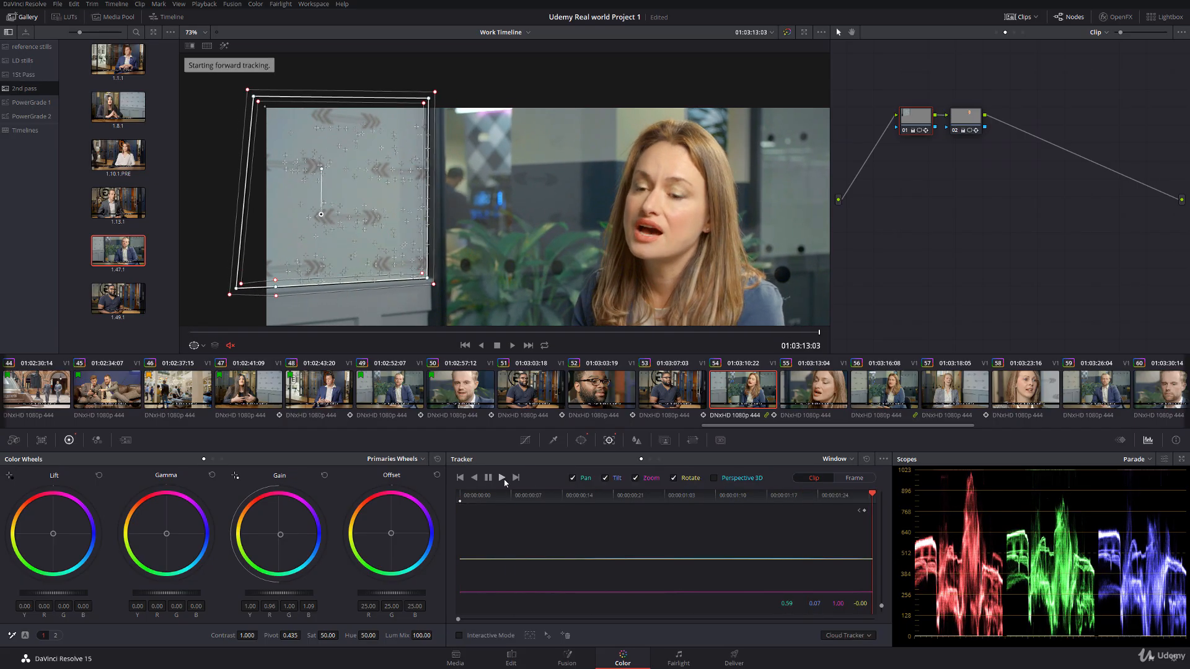
click(194, 346)
click(200, 358)
drag(198, 333, 526, 341)
click(528, 346)
Step: Fit node 02's circular window to the woman's face at clip 54's end, track it in reverse to the start and hide the outline
click(975, 127)
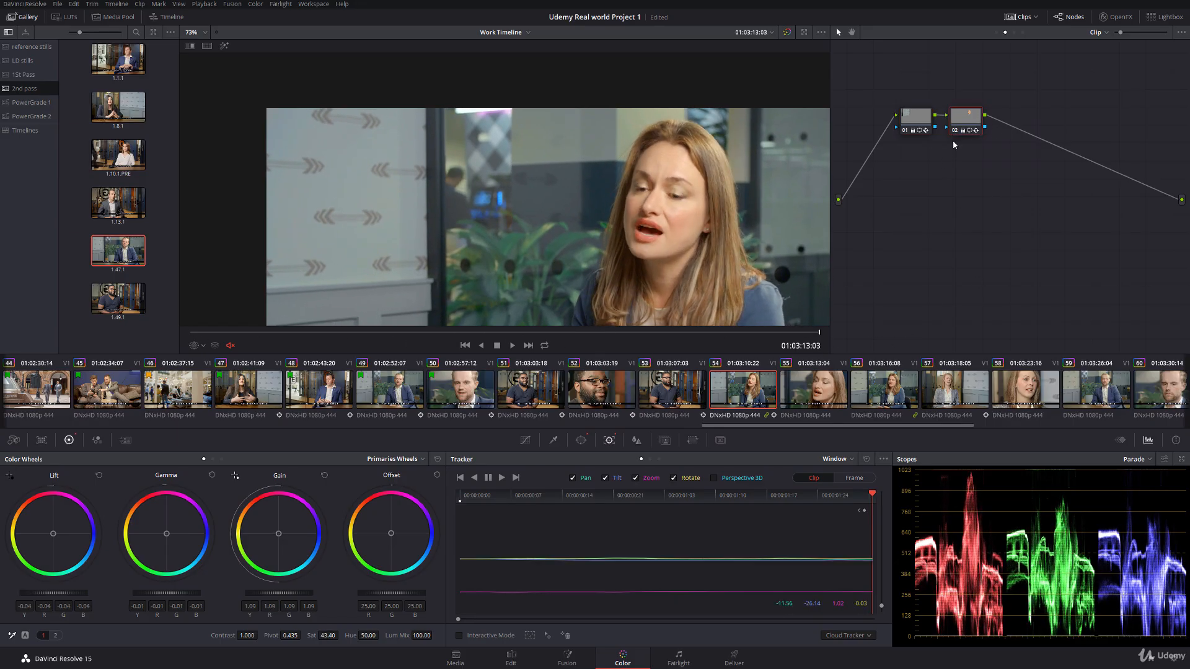
click(194, 345)
click(210, 380)
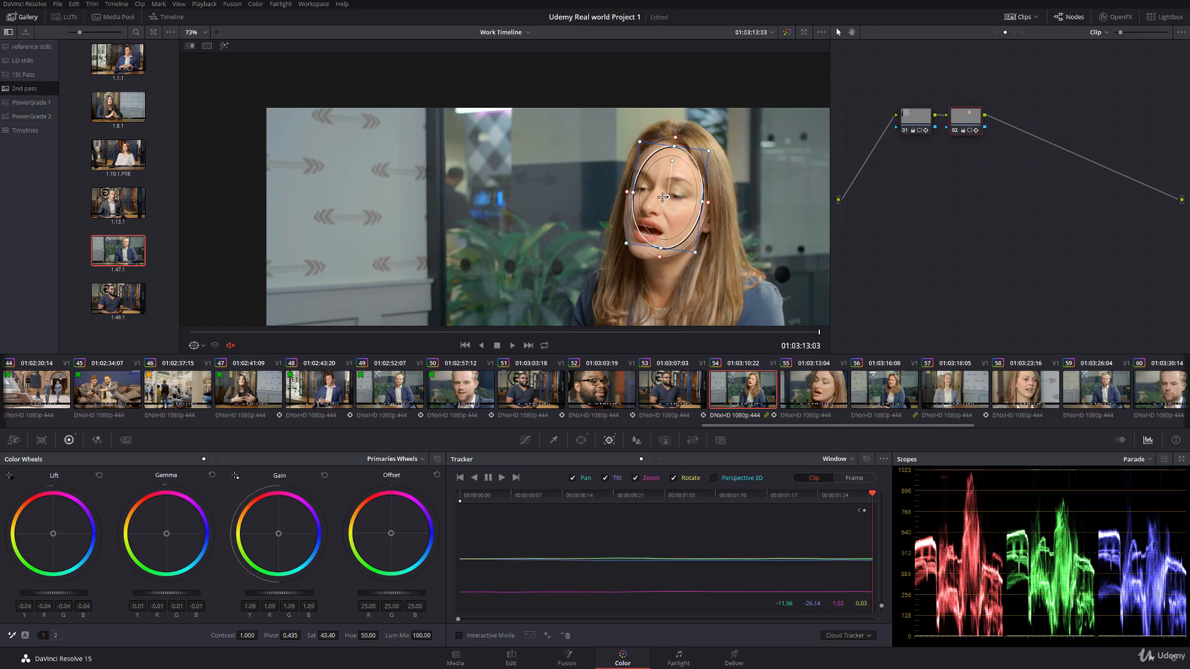
drag(658, 248, 657, 259)
drag(677, 157, 677, 154)
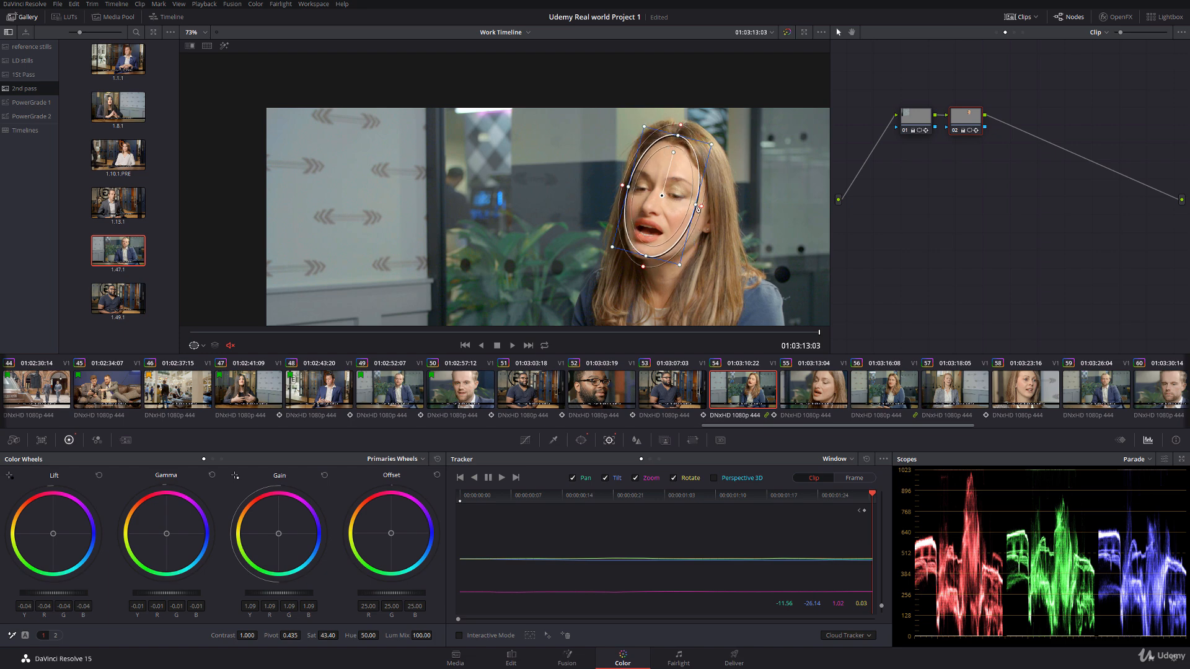
drag(696, 202, 665, 195)
click(475, 478)
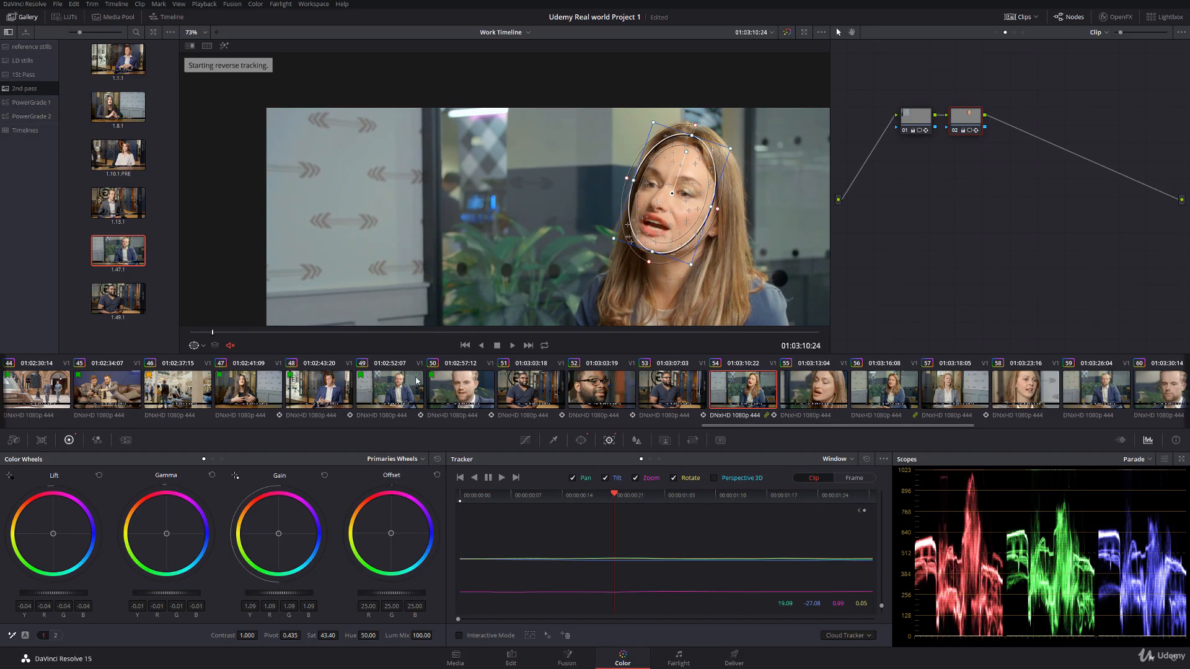
click(197, 346)
click(201, 361)
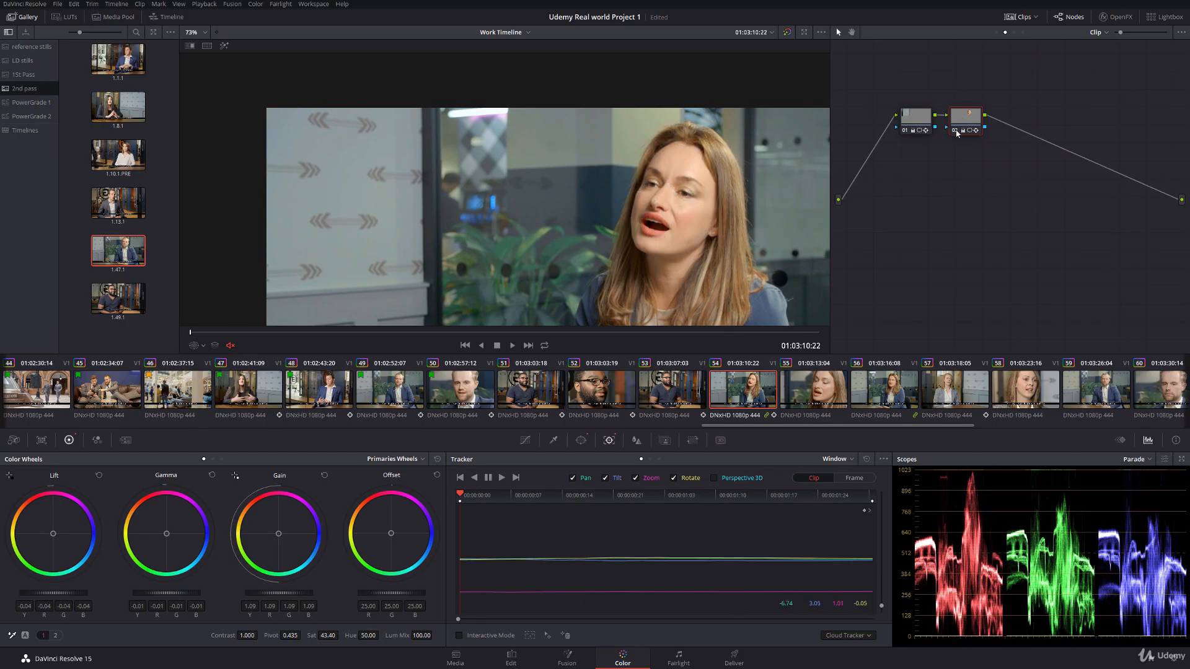
Step: Compare clip 54 with and without node 02's face correction
click(955, 130)
click(955, 130)
drag(555, 206, 540, 162)
scroll(540, 163, down, 1)
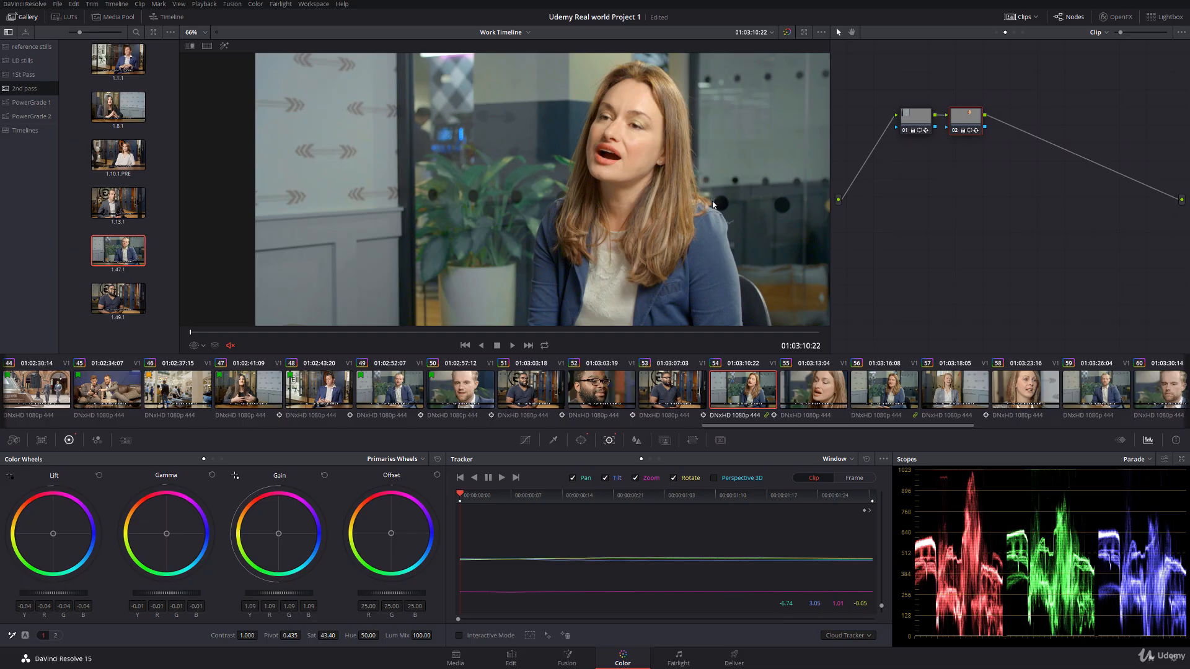
Step: Align clip 56's face window in node 02 with the woman's head and track it forward to the clip's end
click(888, 397)
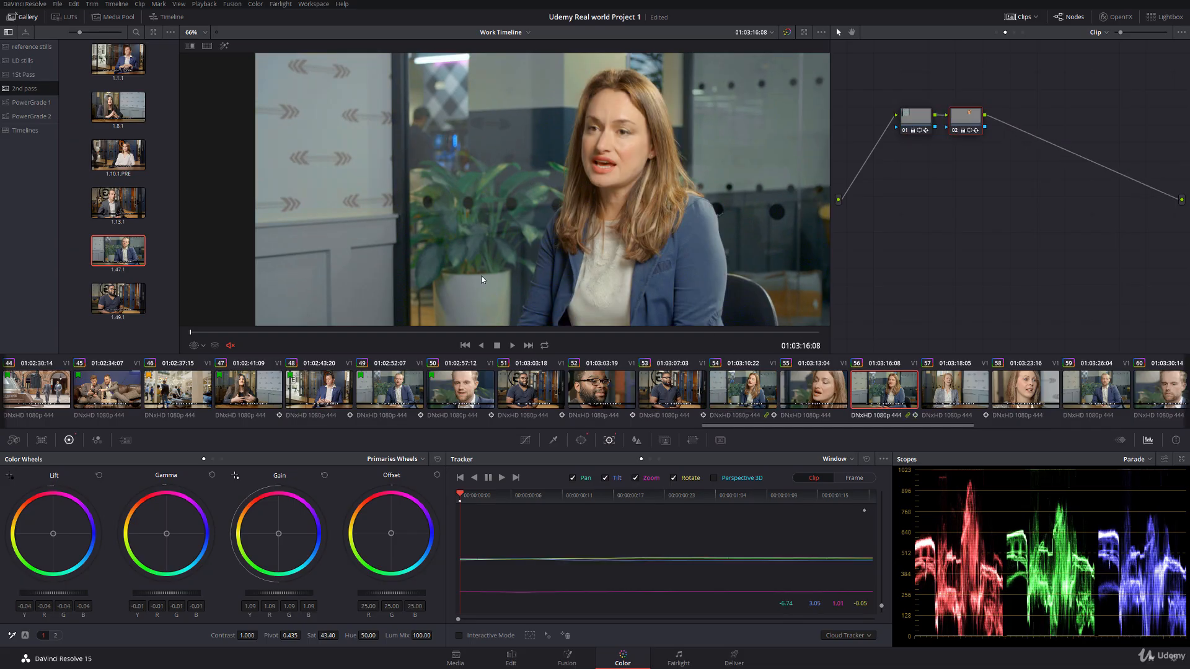
click(202, 345)
click(214, 378)
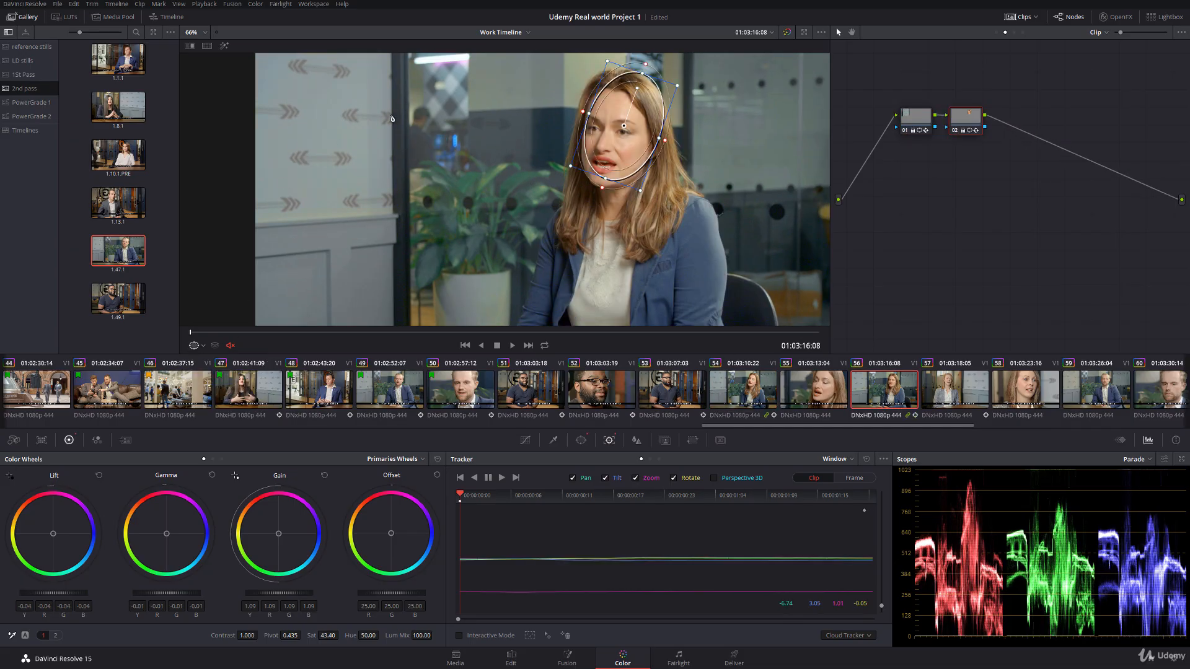
mouse_move(623, 126)
mouse_down()
mouse_move(625, 92)
mouse_move(618, 131)
mouse_up()
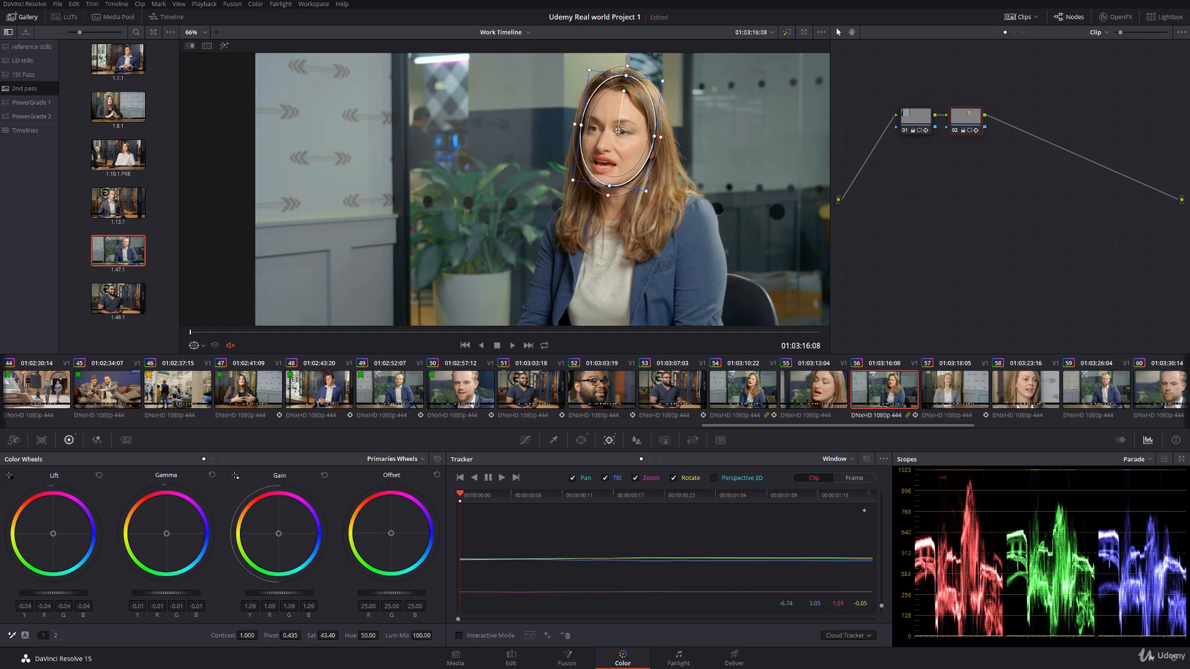
click(516, 477)
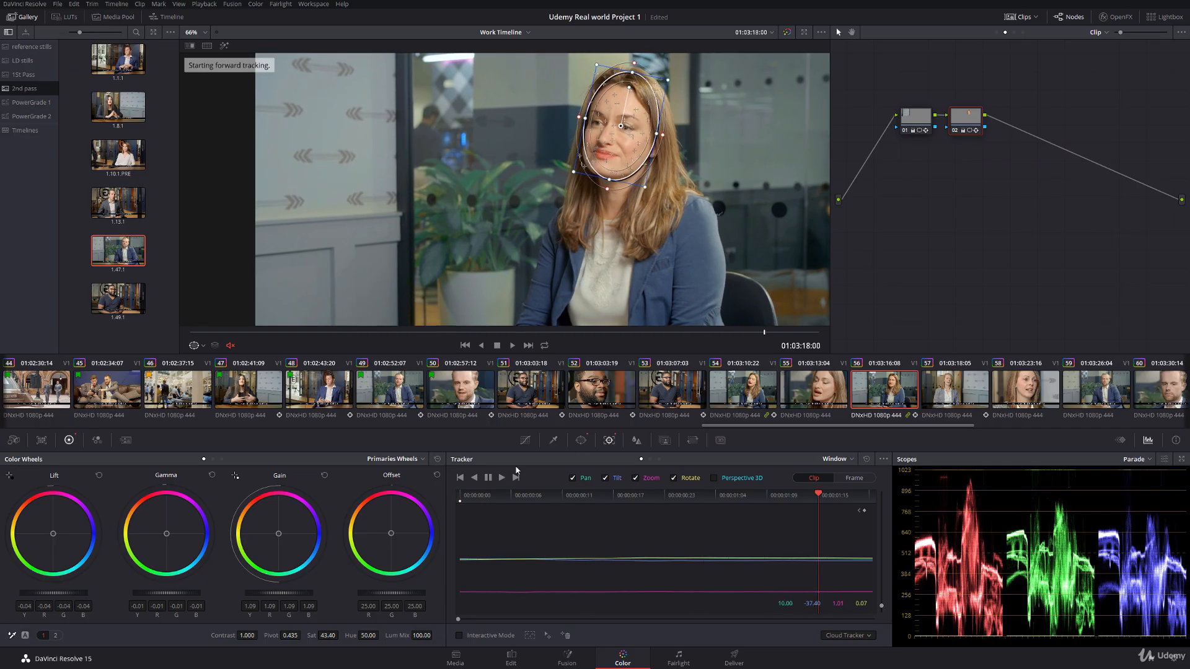
Step: Adjust the upper corners of clip 56's wall window in node 01, track it in reverse, and play the clip with the outline hidden
click(918, 118)
drag(309, 150, 332, 206)
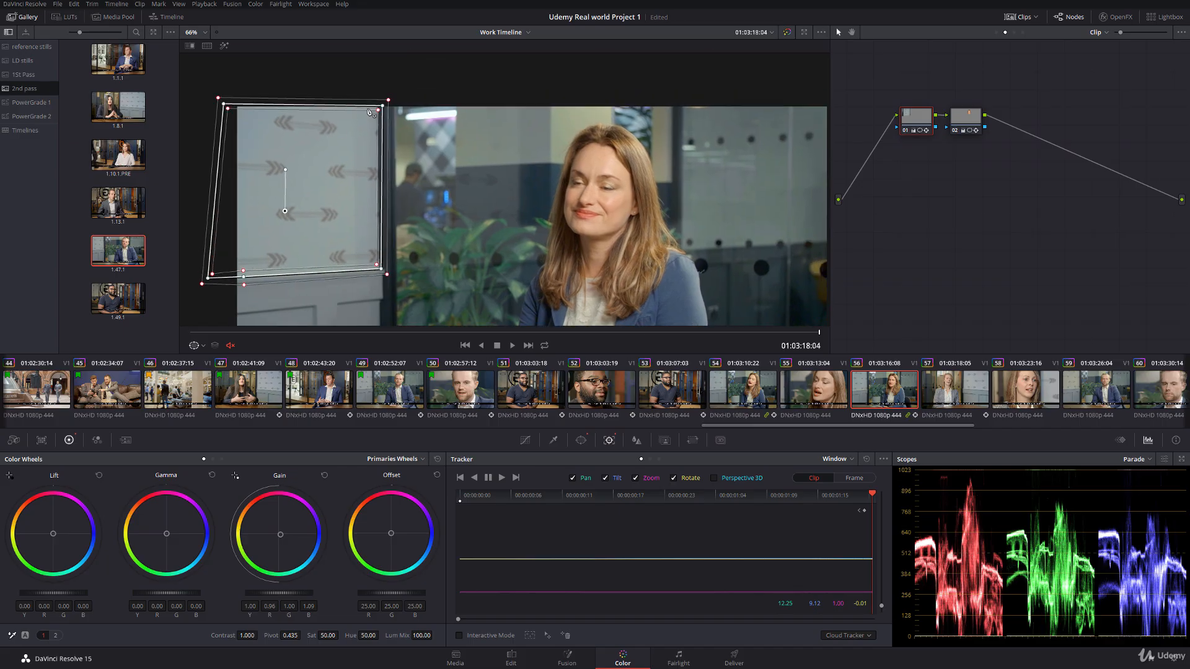
drag(382, 105, 380, 102)
drag(226, 105, 222, 103)
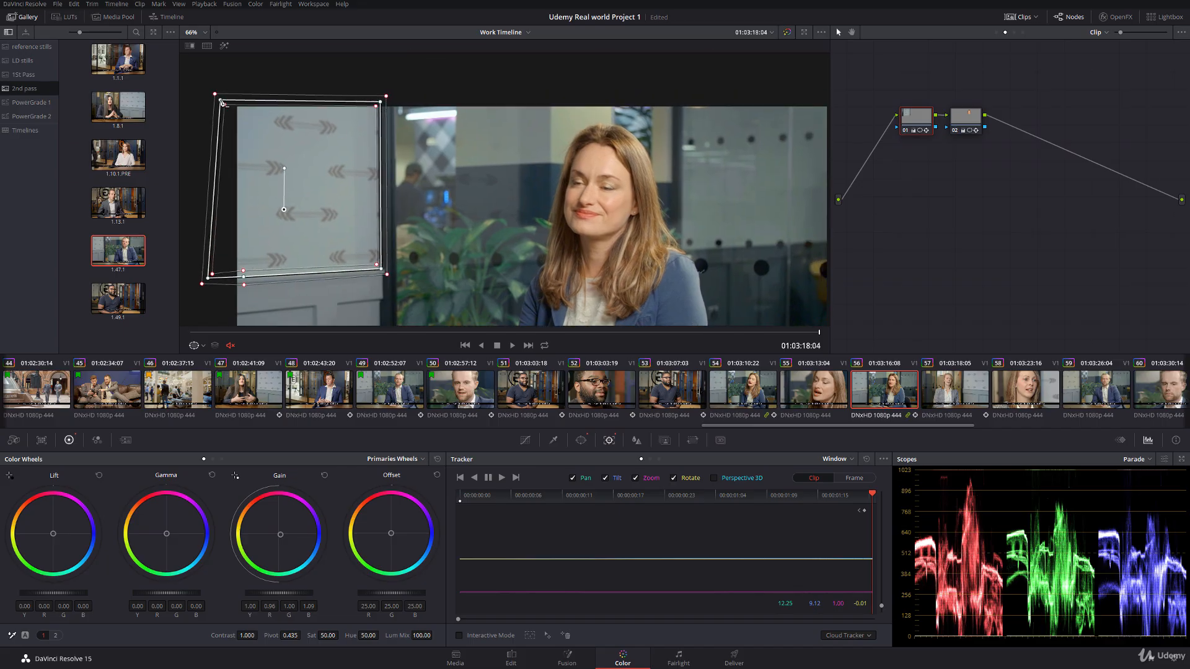
click(476, 479)
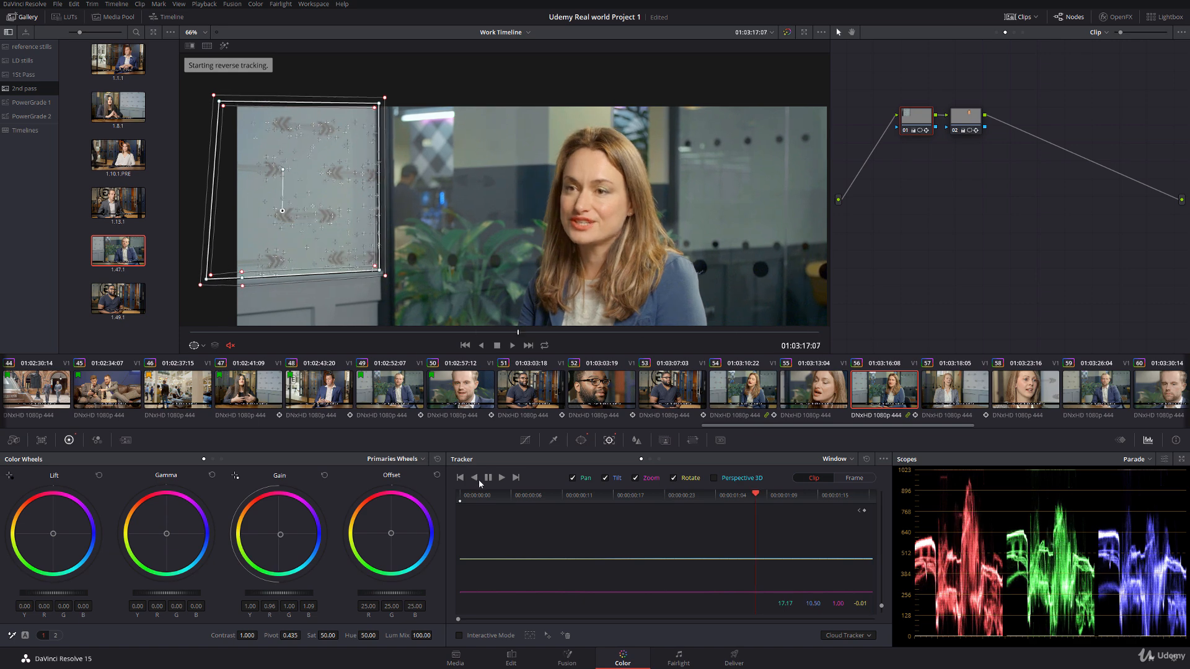
click(196, 347)
click(203, 358)
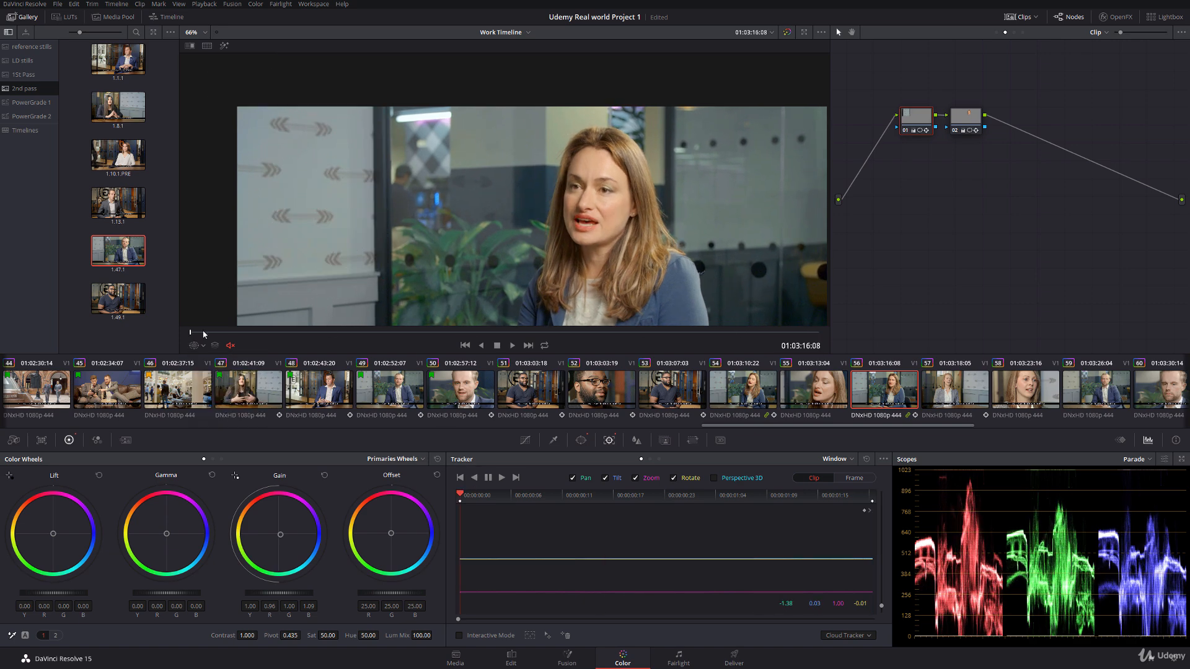
key(space)
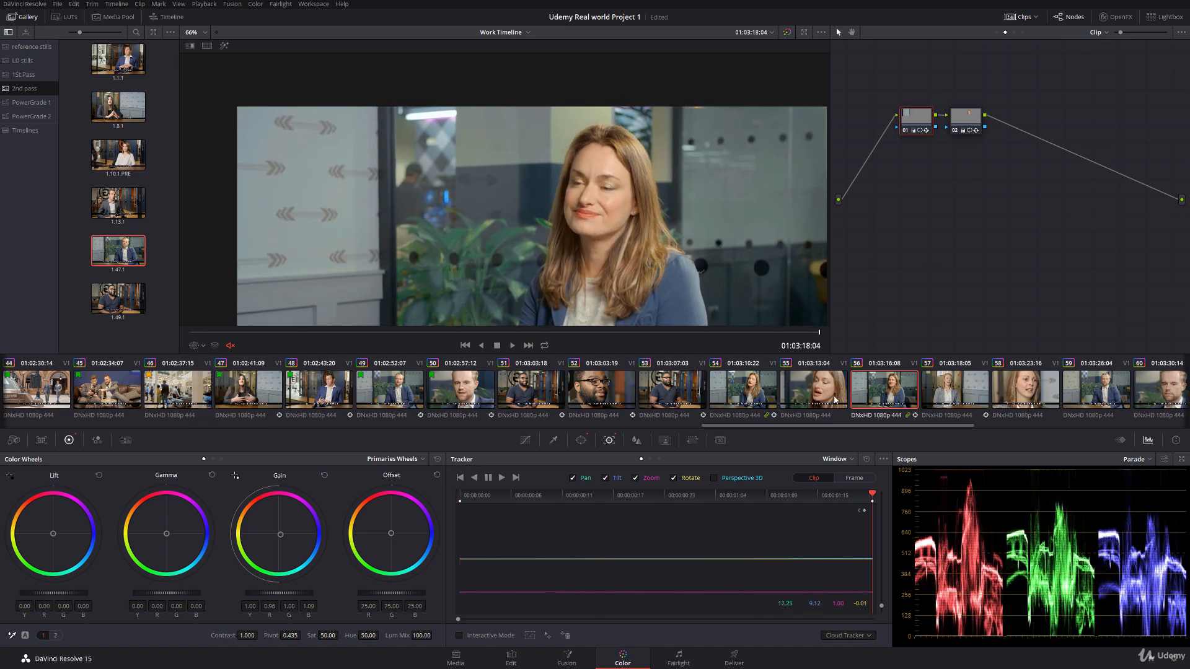
Step: Add a serial node after node 06 in clip 55 and place it below the other nodes
click(823, 393)
scroll(613, 275, down, 2)
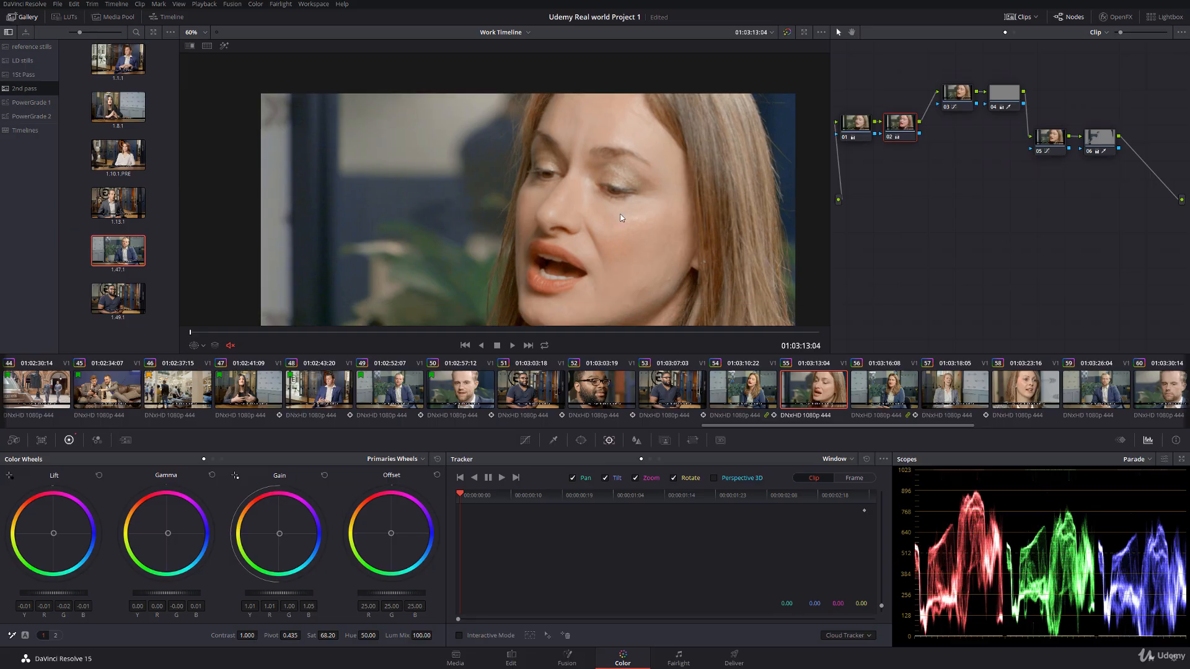
click(1109, 146)
key(alt+s)
drag(1154, 148, 882, 204)
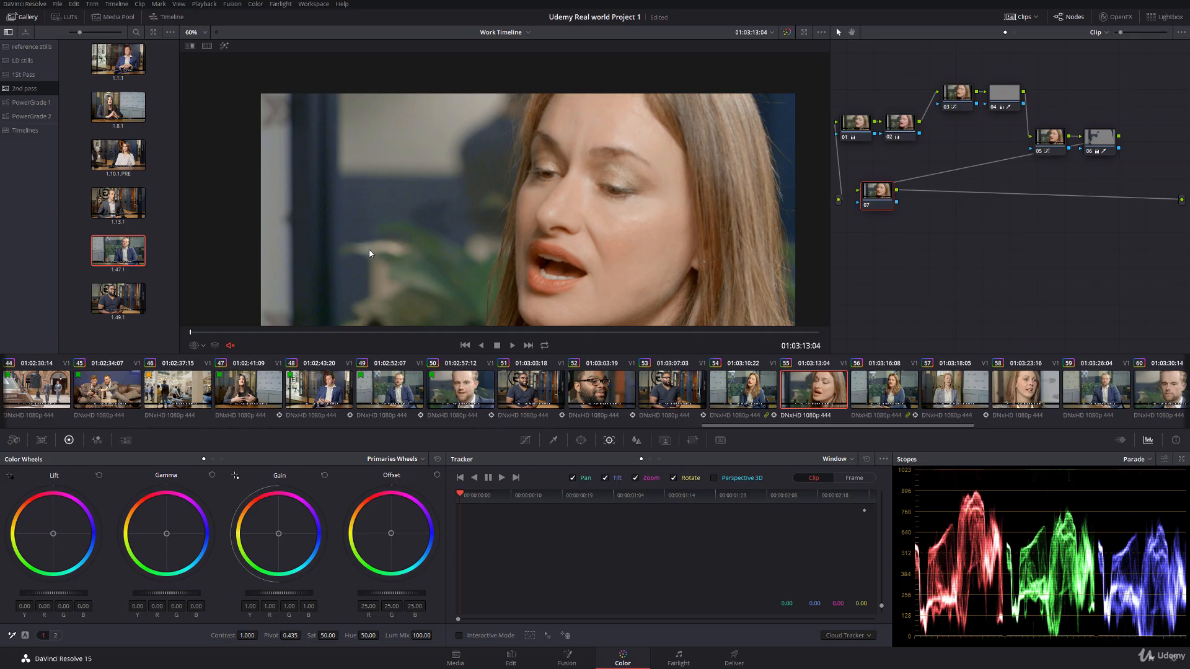
Step: Lower the saturation of the darkest tones in clip 55's node 05 with a Lum Vs Sat curve, anchoring a point in the lower midtones
scroll(506, 210, down, 1)
scroll(556, 179, down, 2)
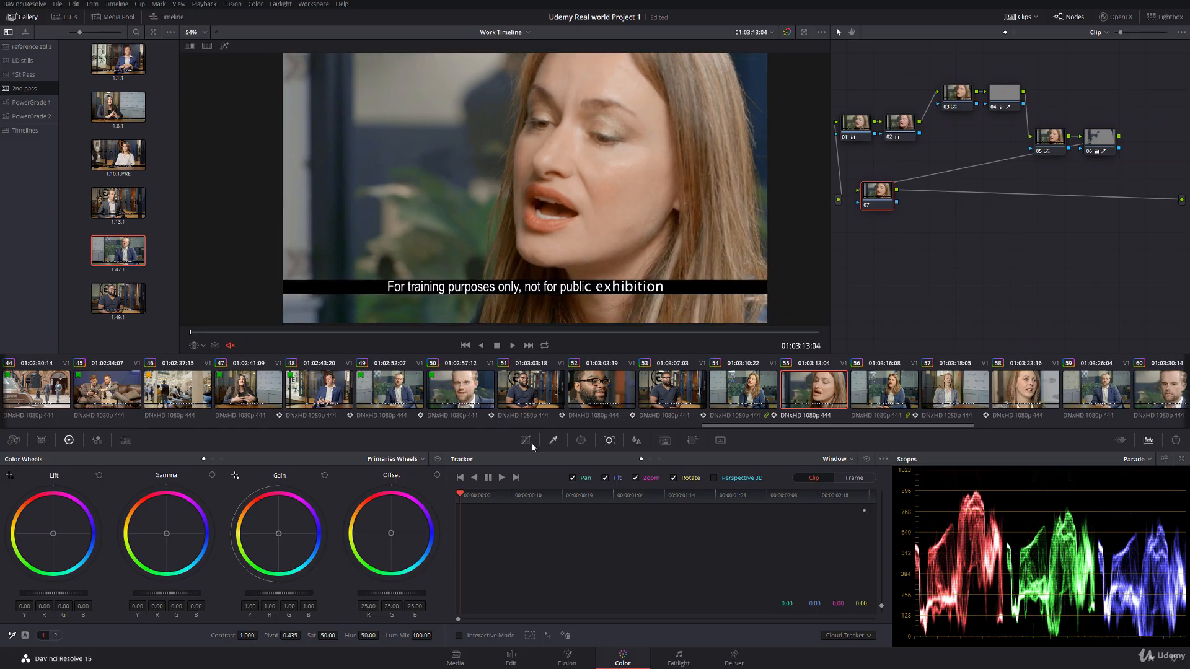
click(1048, 145)
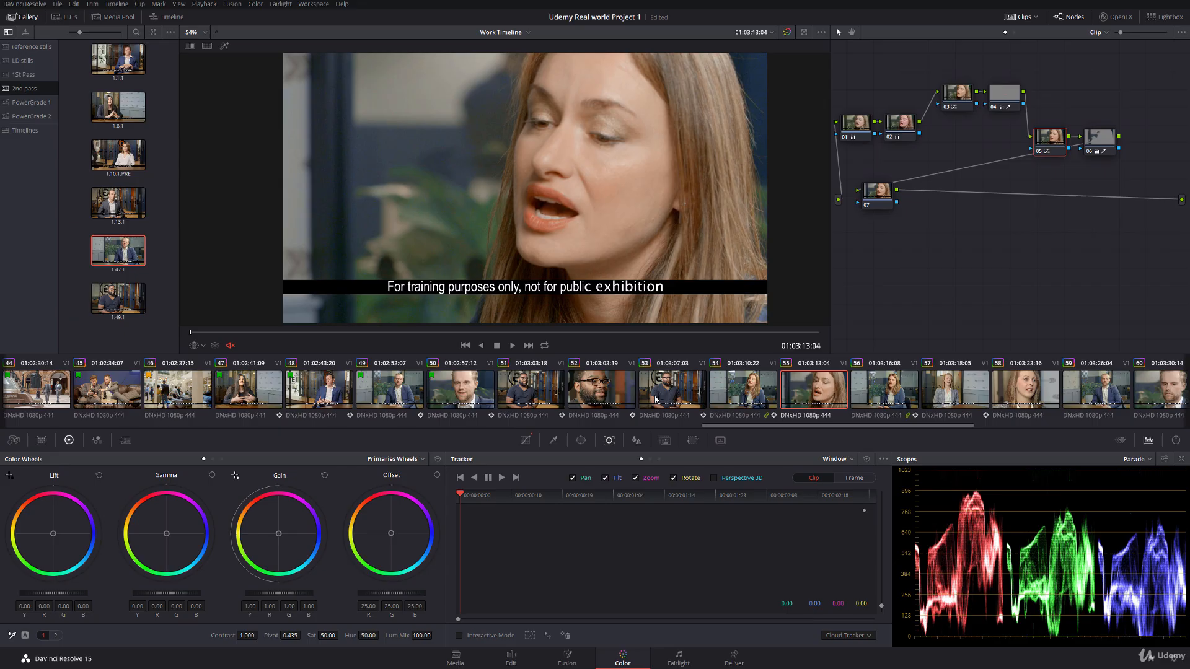
click(531, 440)
click(682, 460)
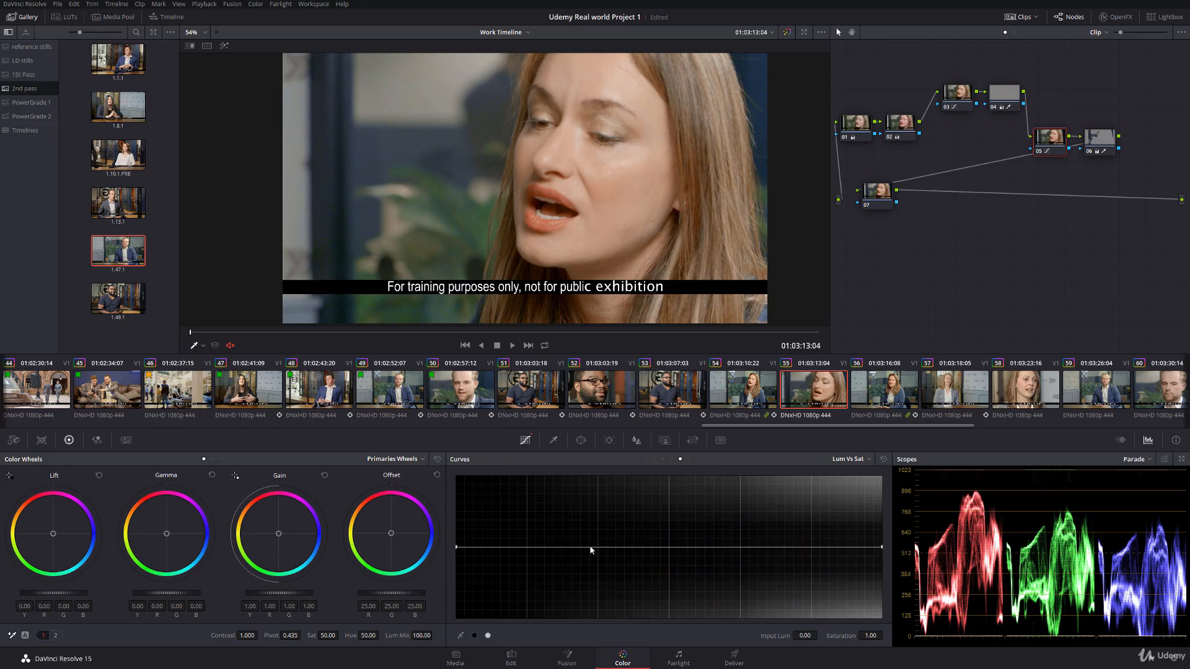
click(594, 548)
drag(456, 548, 476, 578)
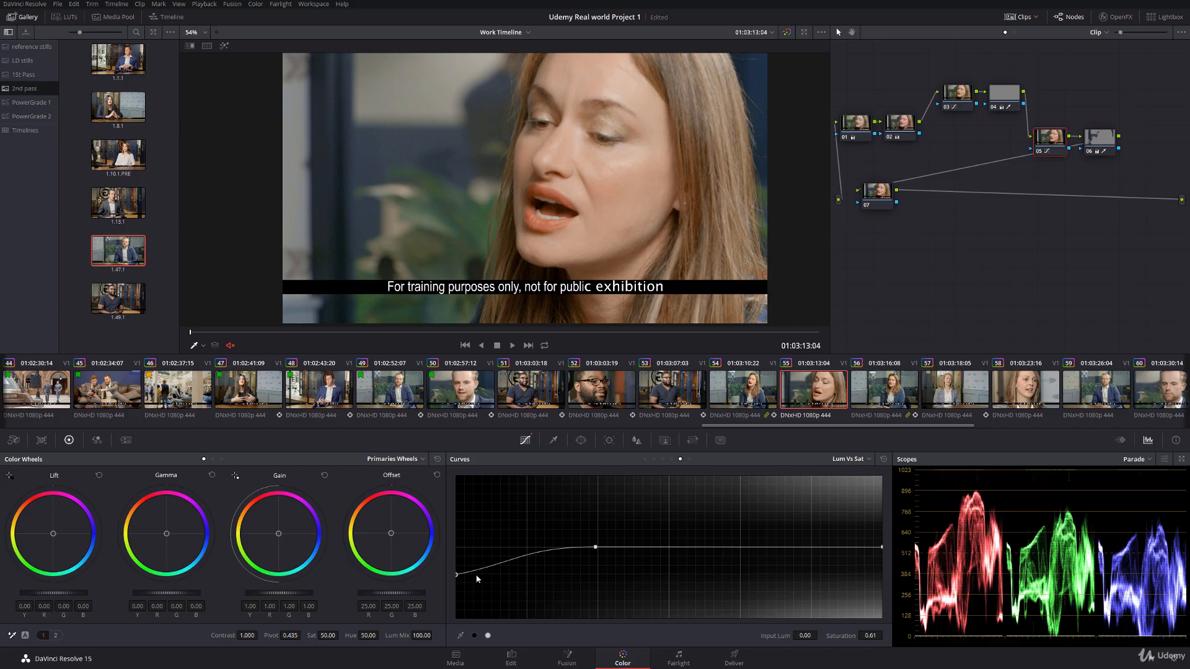
drag(595, 548, 589, 550)
drag(457, 576, 457, 574)
Step: Open the window controls for clip 55's node 07, and view the woman in clip 54 up close with the window outline hidden
click(879, 196)
click(581, 440)
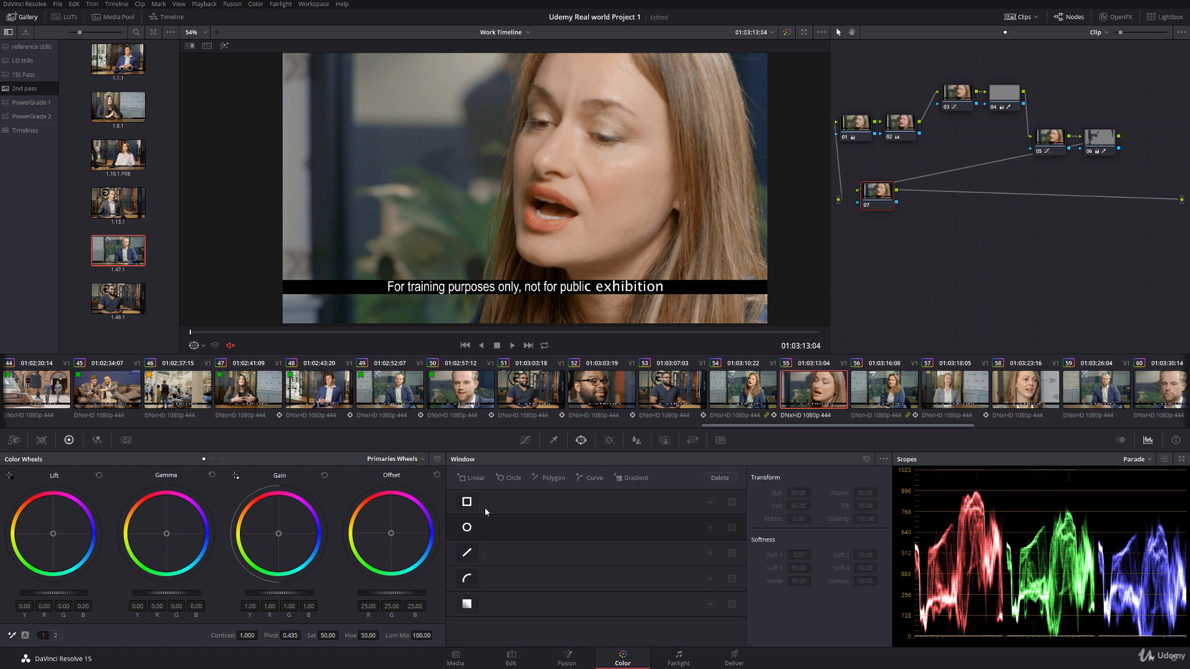
click(750, 390)
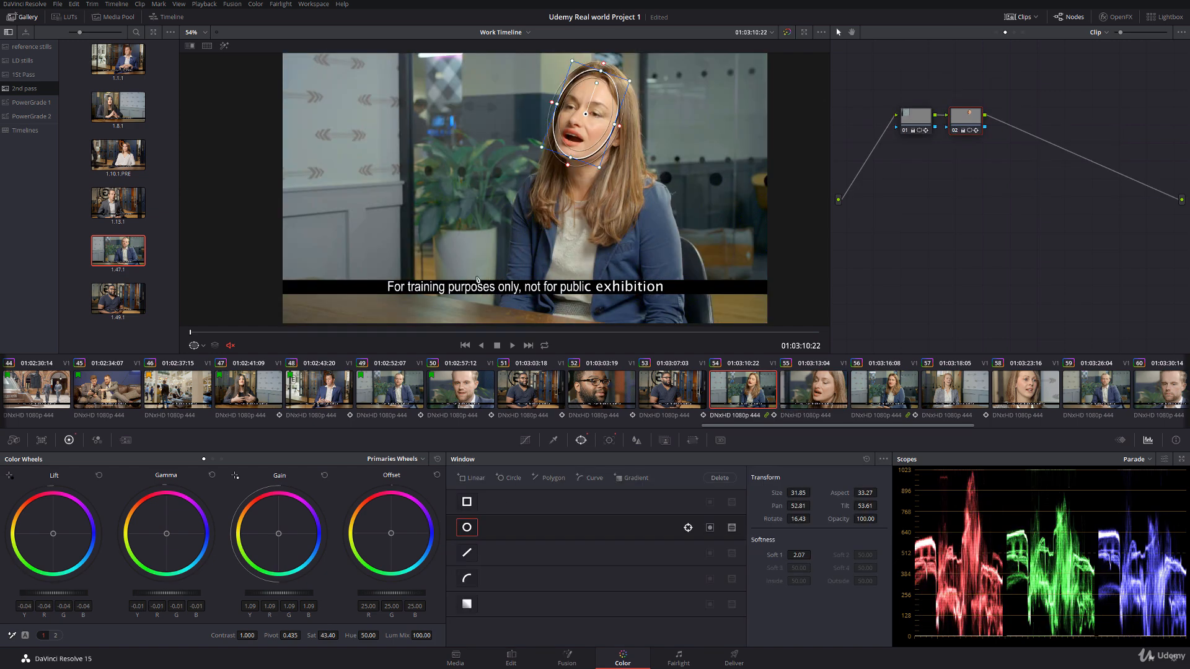
click(204, 346)
click(209, 361)
scroll(518, 150, up, 2)
drag(518, 150, 462, 200)
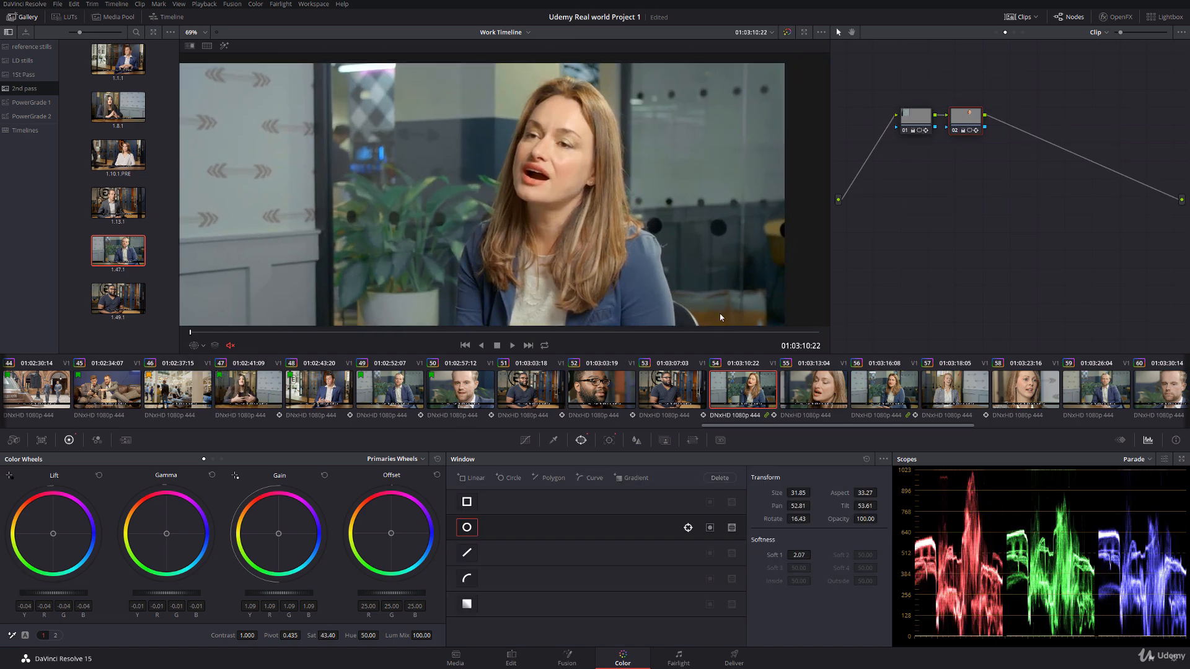
Step: Add a circle window in clip 55's node 07, stretched into a narrow ellipse rotated 15.97, and place it over the woman's face
click(810, 388)
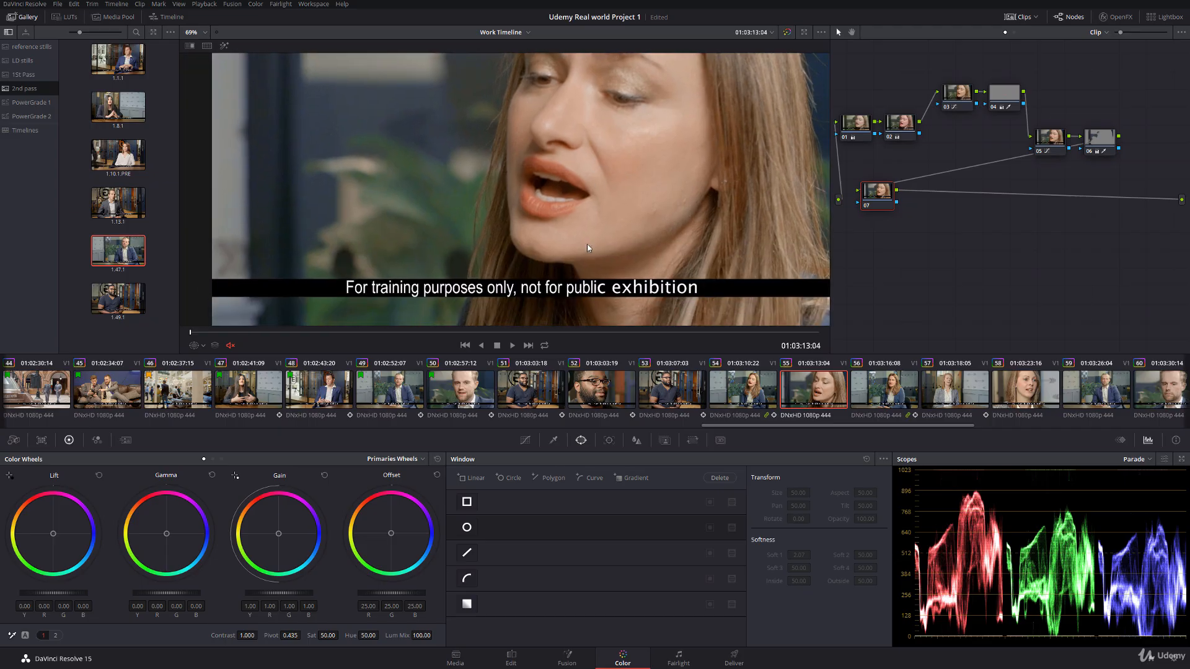
scroll(552, 208, down, 3)
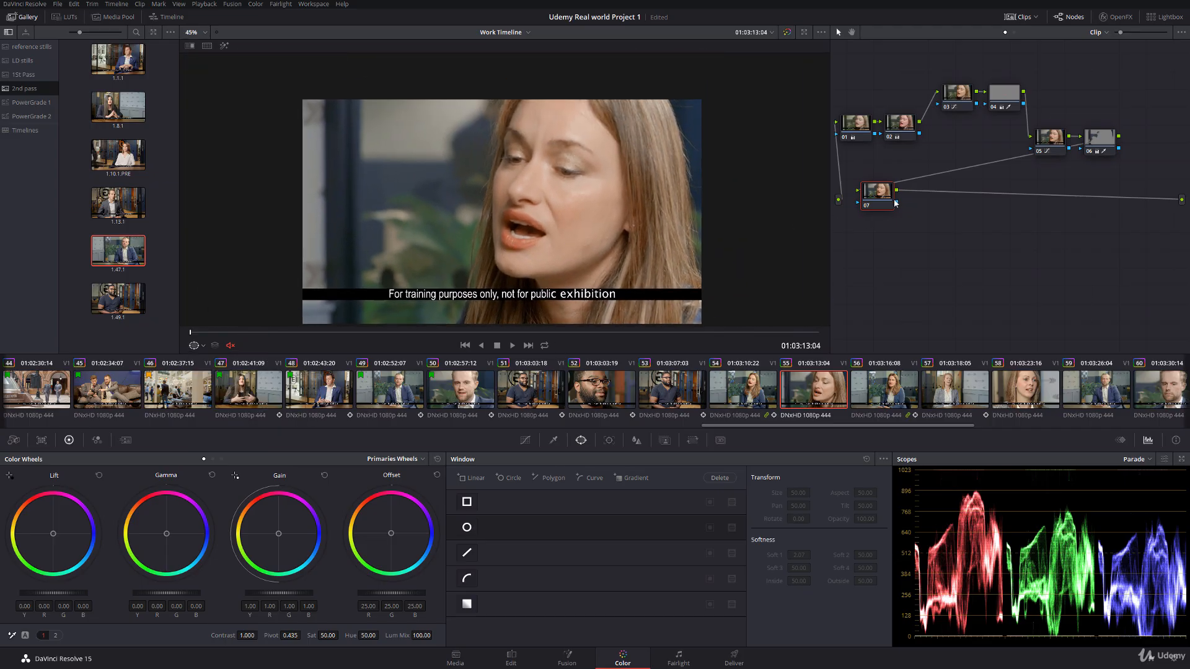
click(467, 527)
scroll(512, 178, up, 2)
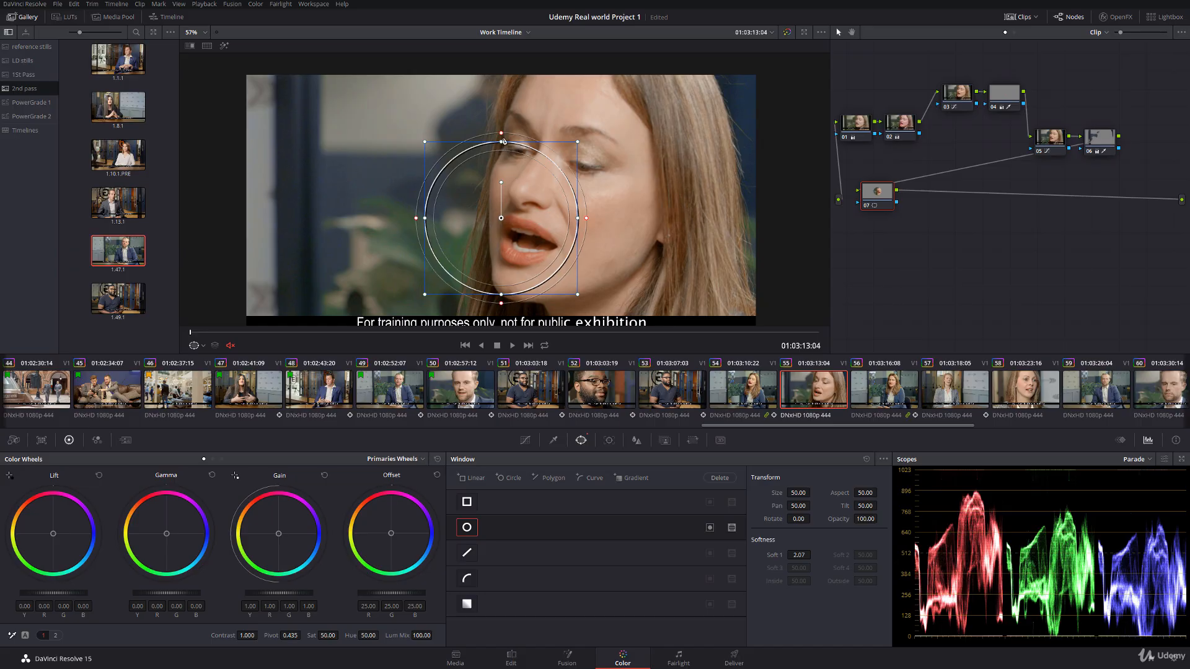
drag(501, 142, 501, 72)
drag(499, 148, 511, 149)
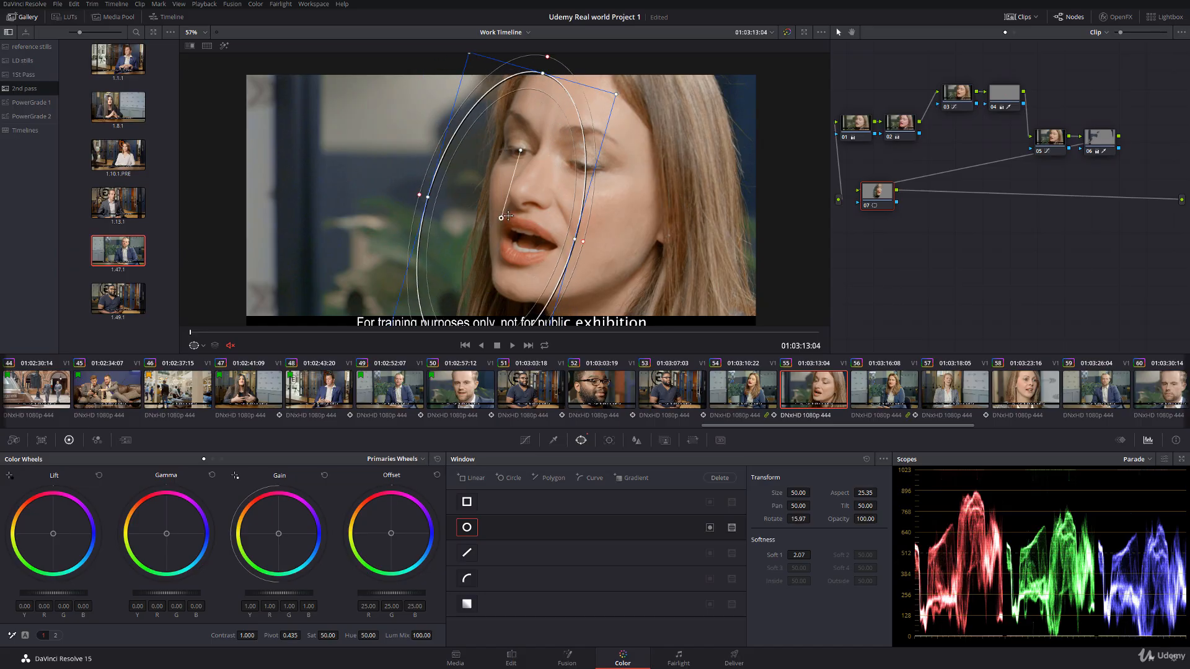
drag(502, 217, 574, 169)
Step: Shorten, widen and recentre the ellipse to fit the woman's face, with size 51.37 and aspect 31.77
scroll(582, 168, down, 1)
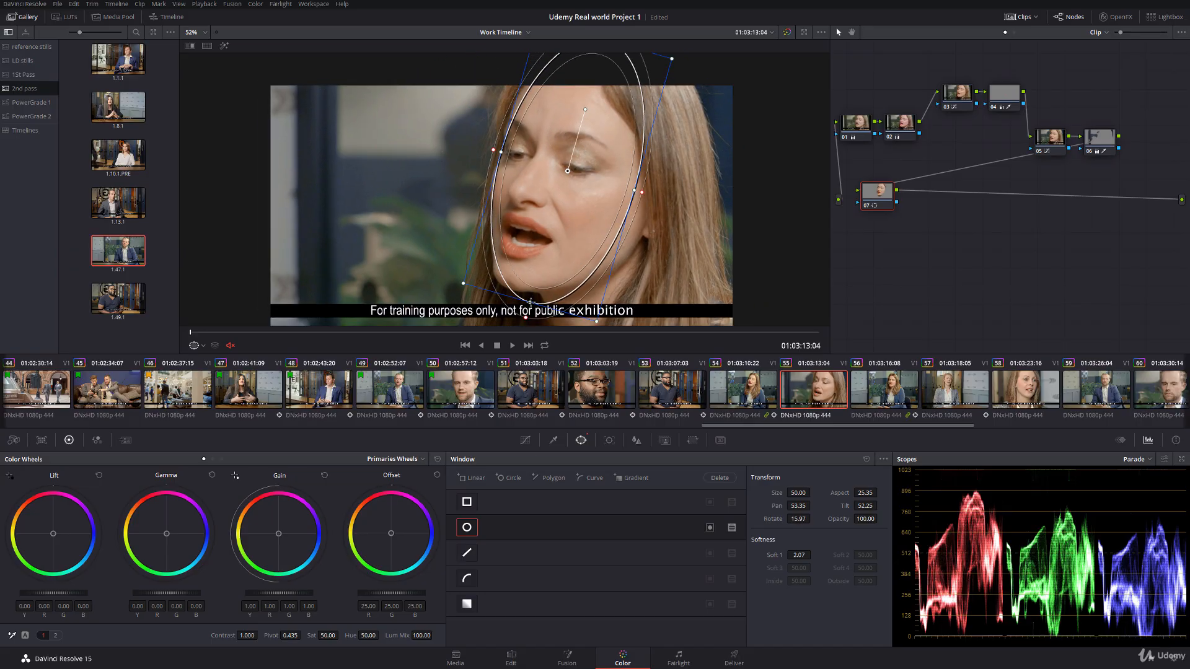
drag(530, 302, 533, 287)
drag(563, 171, 565, 171)
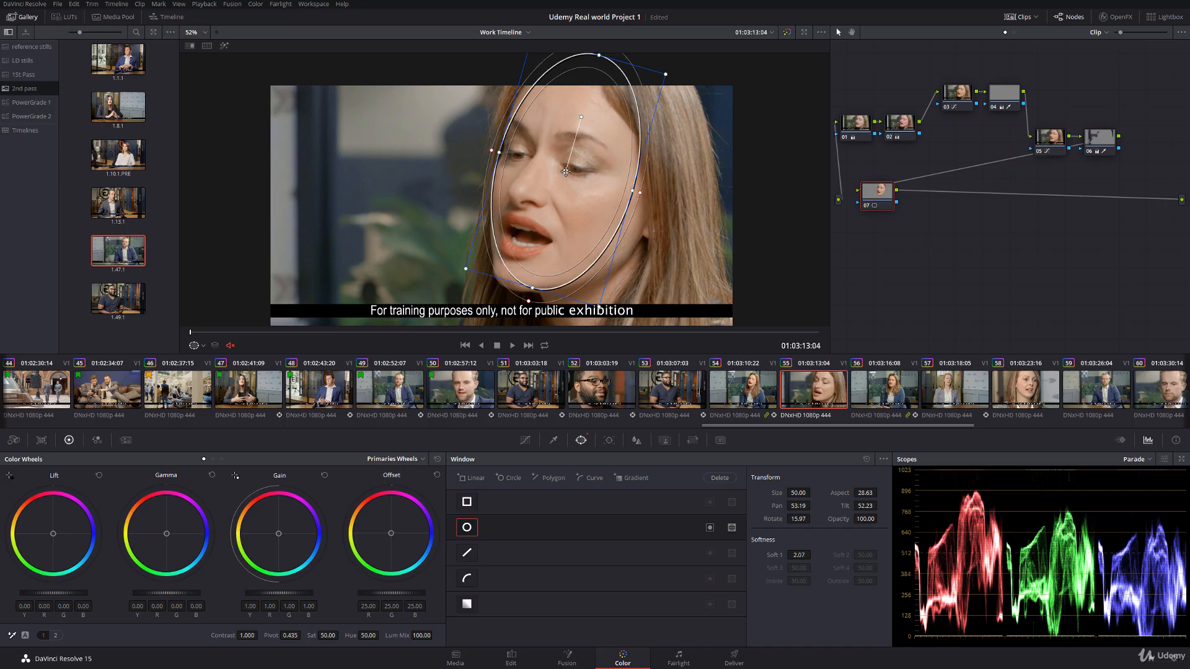
drag(632, 191, 640, 192)
drag(566, 172, 573, 175)
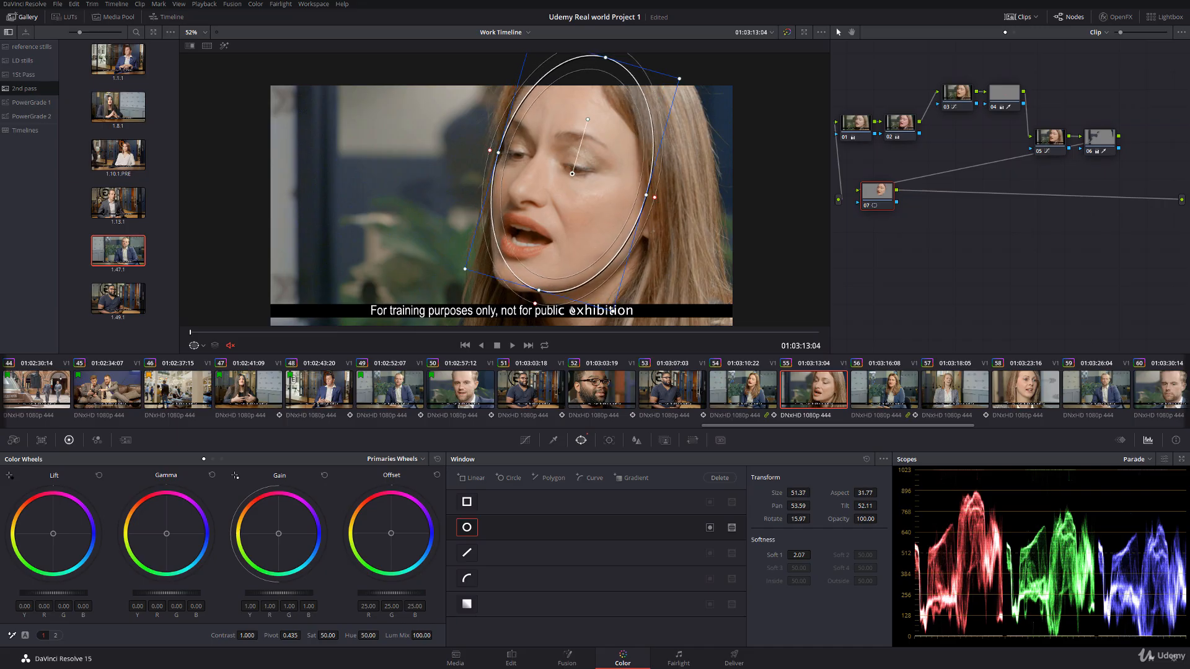
Step: Track the face window forward through clip 55 and hide the window outline
click(609, 440)
click(502, 478)
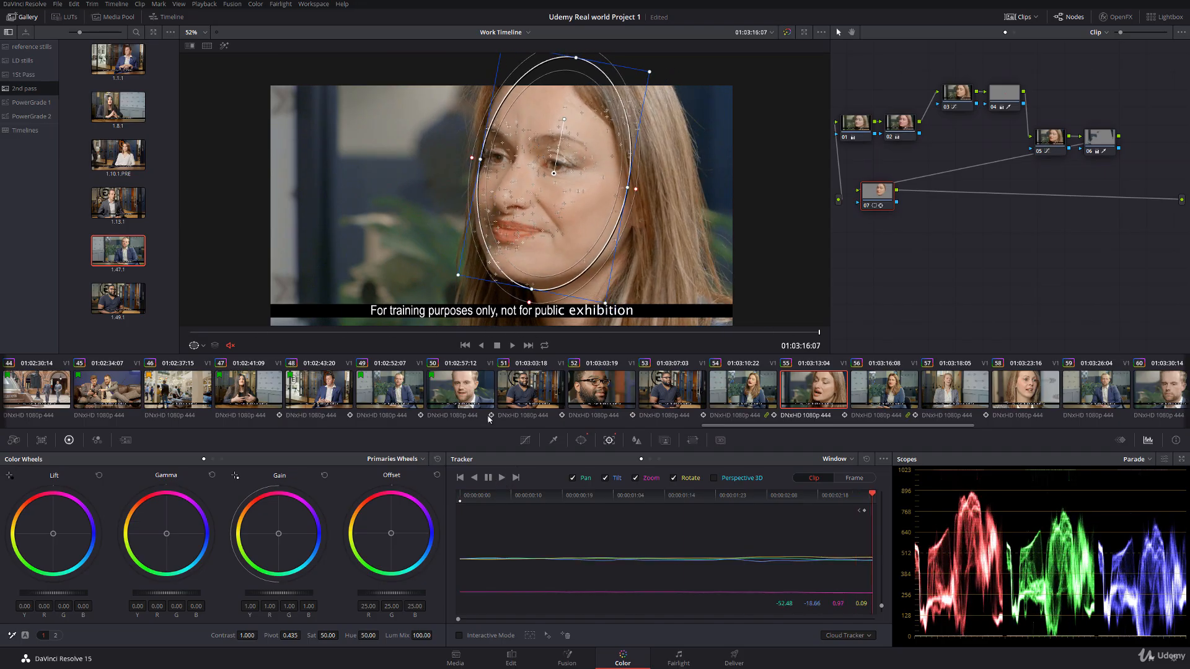
click(195, 345)
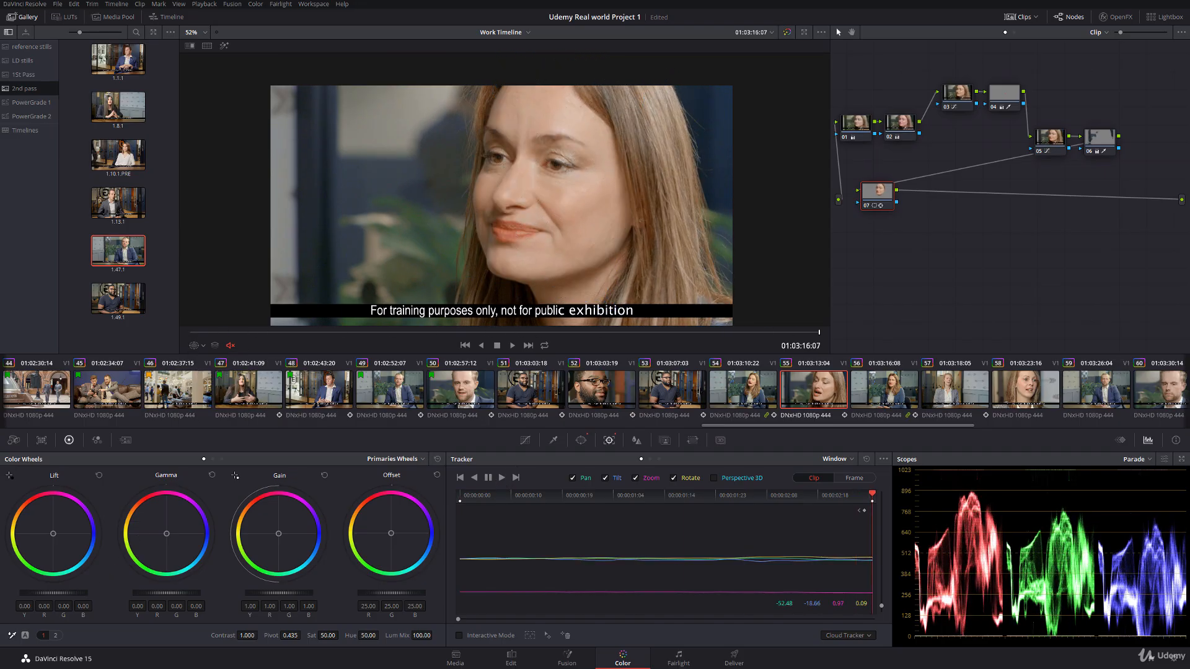
Step: Grade the face in node 07 with lift -0.02, gain 1.07, slightly lower gamma and saturation 45.80
drag(79, 595, 74, 597)
drag(258, 595, 271, 596)
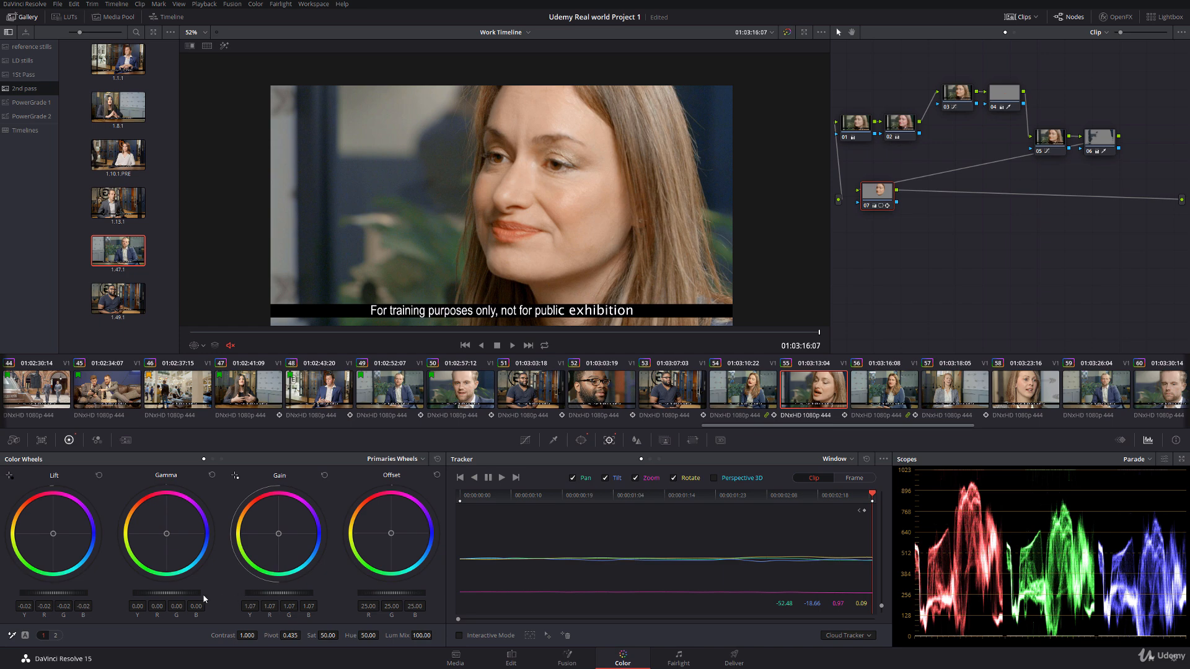
drag(182, 597, 180, 598)
drag(325, 635, 321, 636)
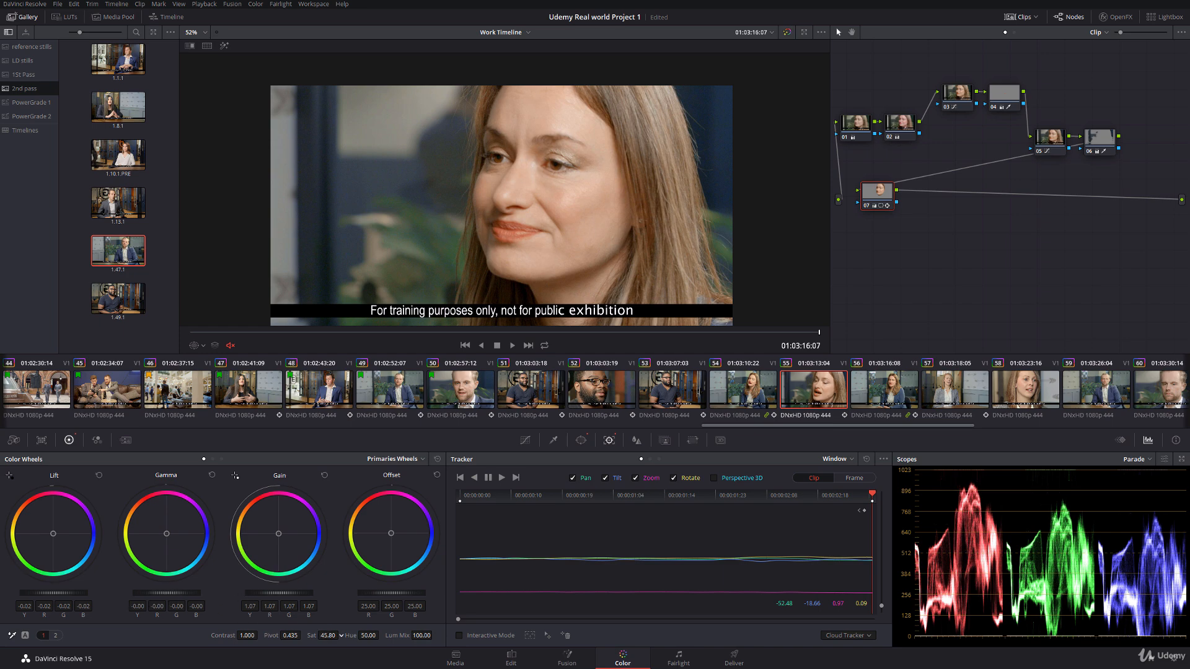
Step: Grab a still of clip 54 and wipe it against clip 55 across the woman's face
click(748, 386)
right_click(557, 179)
click(586, 187)
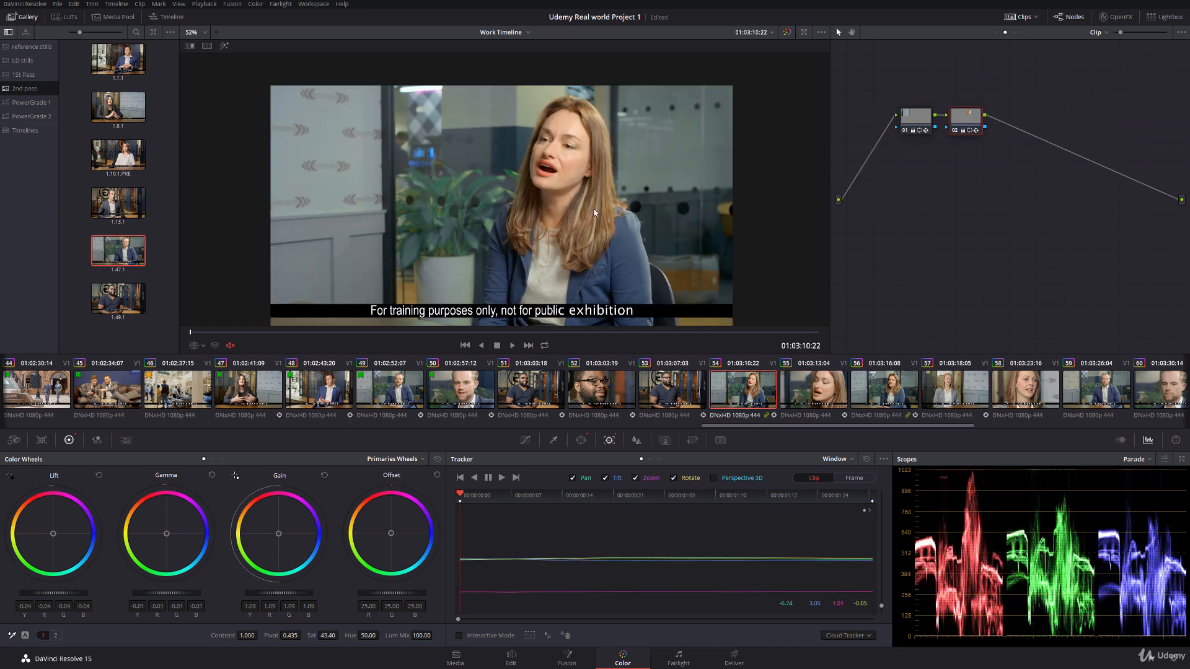
click(811, 389)
double_click(128, 324)
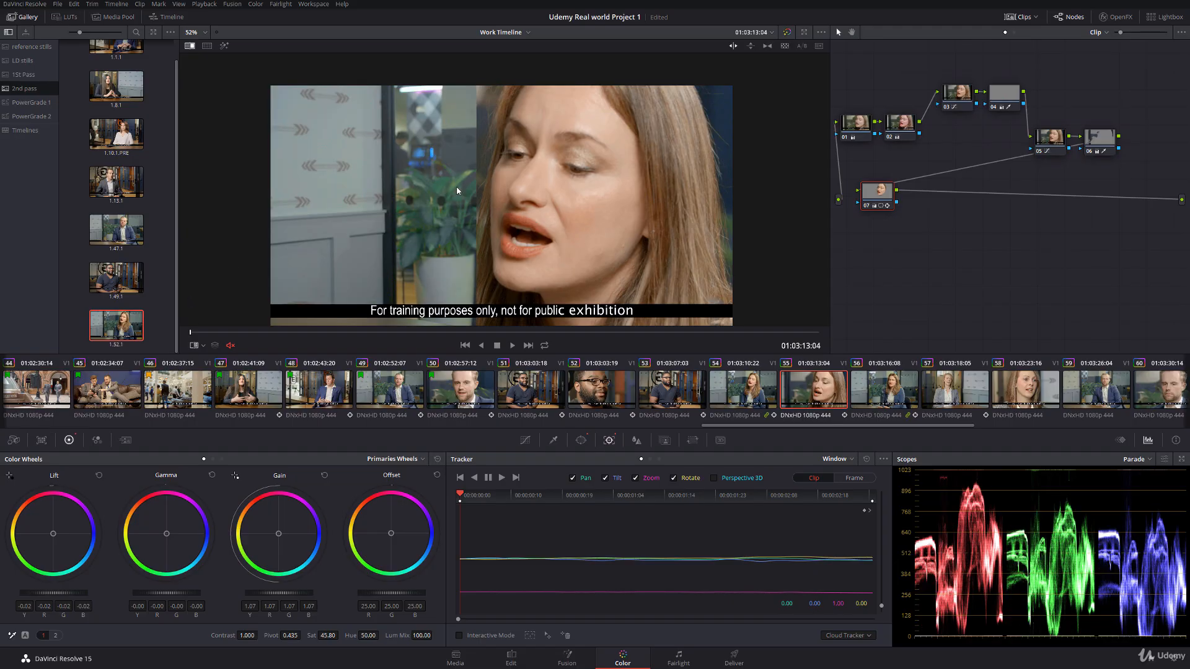
drag(676, 189, 555, 186)
scroll(548, 183, up, 2)
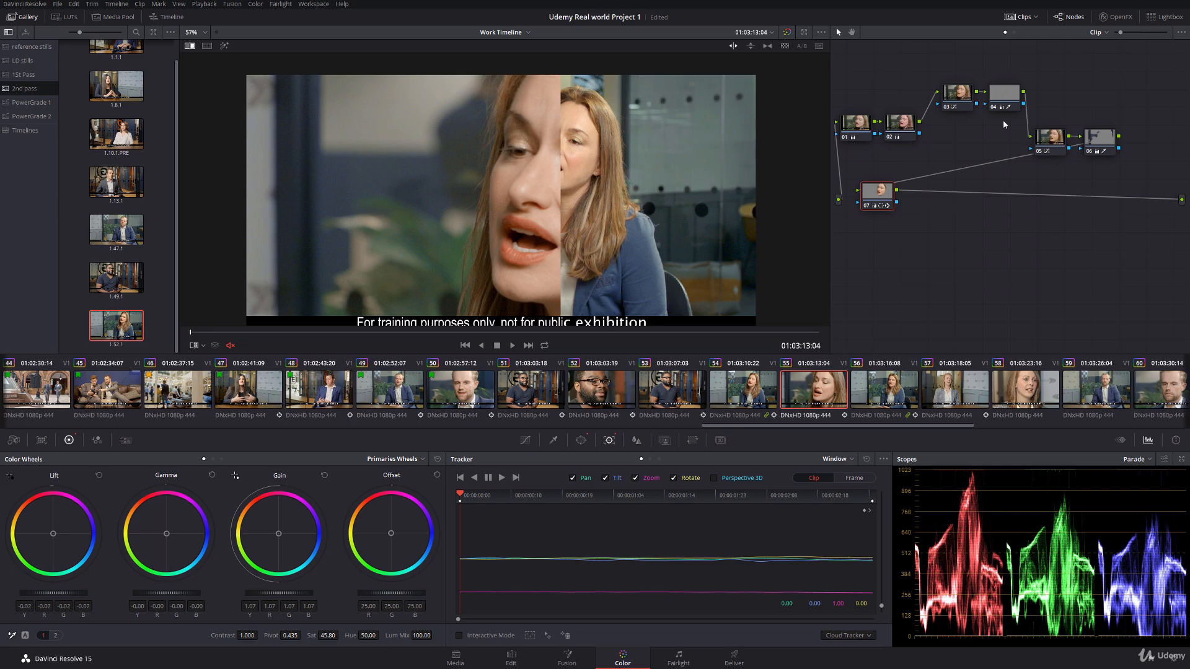
Step: Adjust node 03's Hue Vs Hue point to hue 168.25 with rotation -73.98, and slightly raise the red-orange saturation in its Hue Vs Sat curve
click(1049, 139)
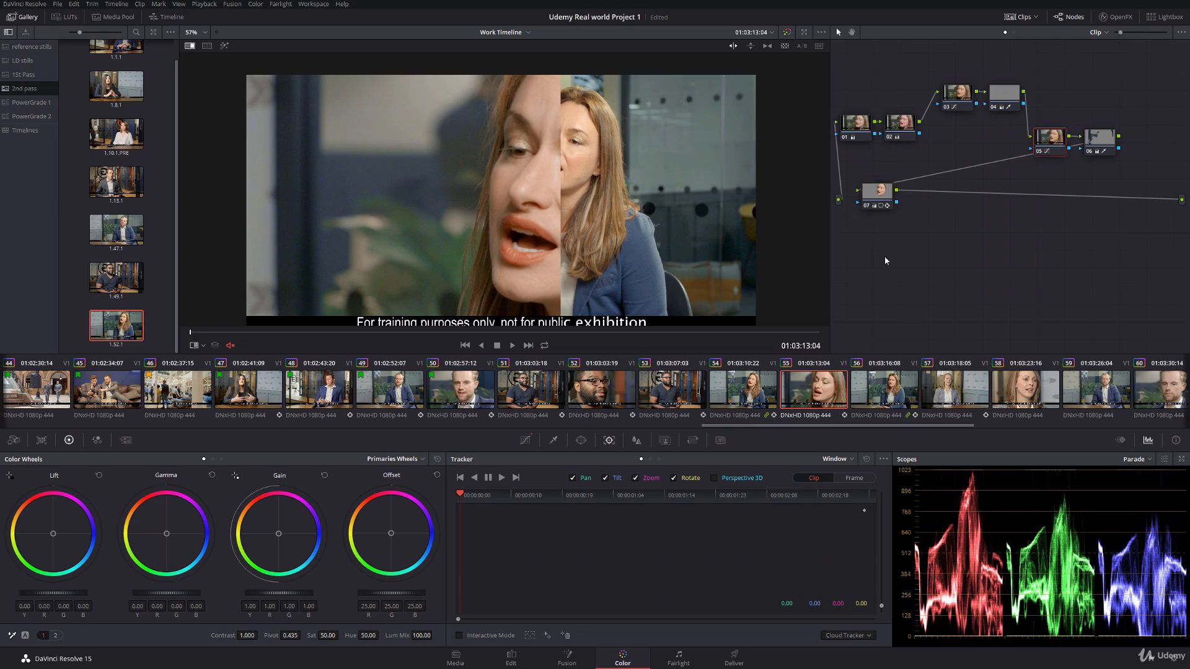
click(525, 440)
click(653, 460)
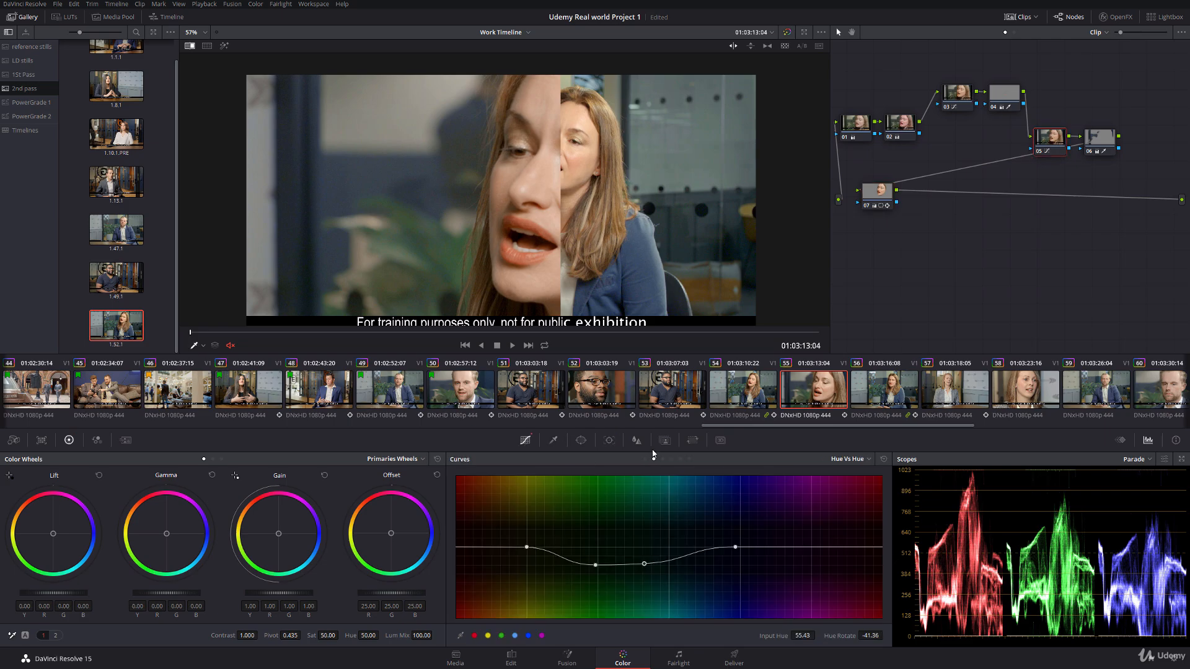
click(943, 97)
drag(783, 577, 779, 580)
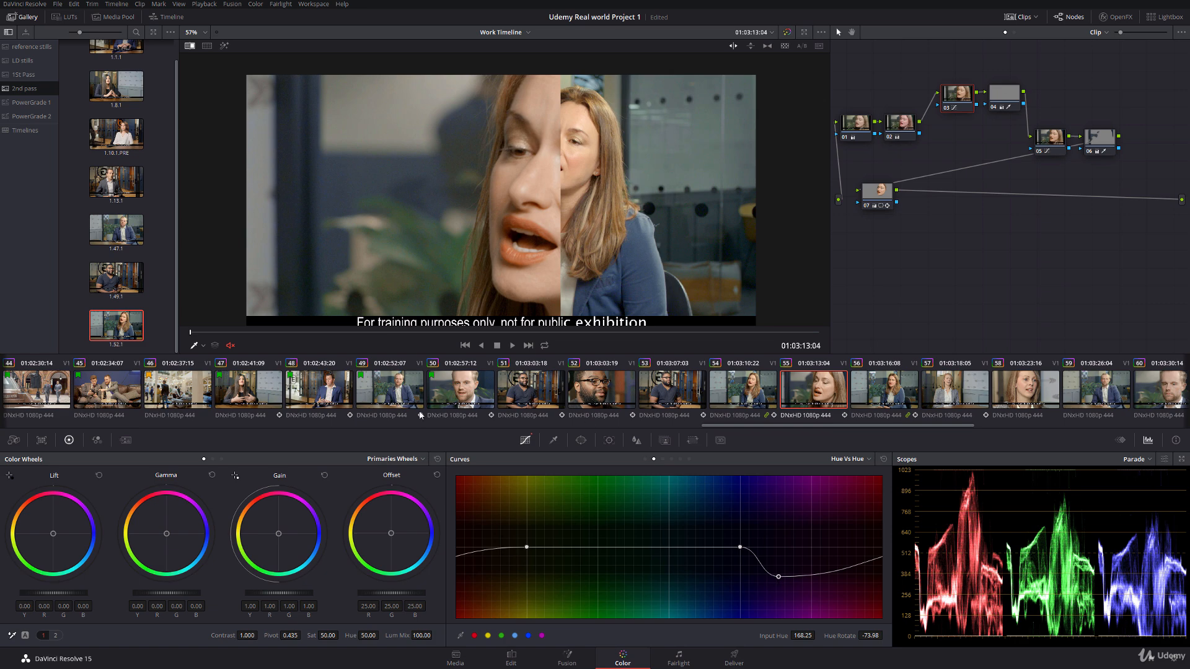
click(663, 459)
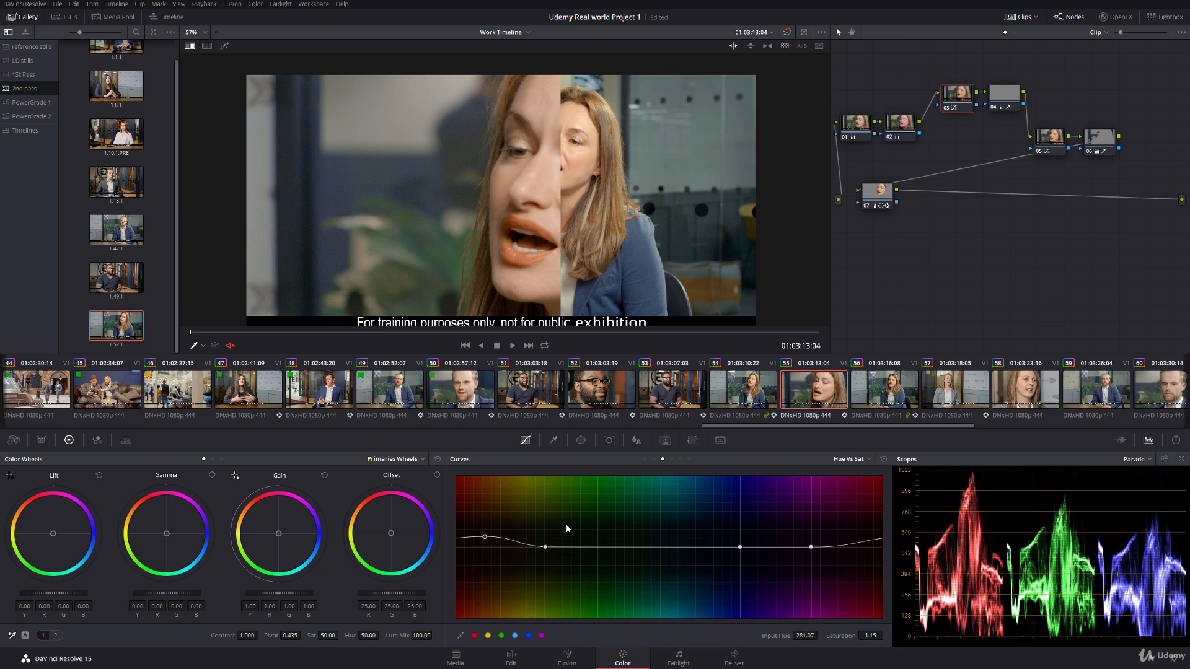
drag(486, 536, 484, 532)
Step: With the reference wipe off and the key highlighted, set node 04's hue qualifier to centre 35.2 and width 3.7, and its hue to 53.80
click(1017, 98)
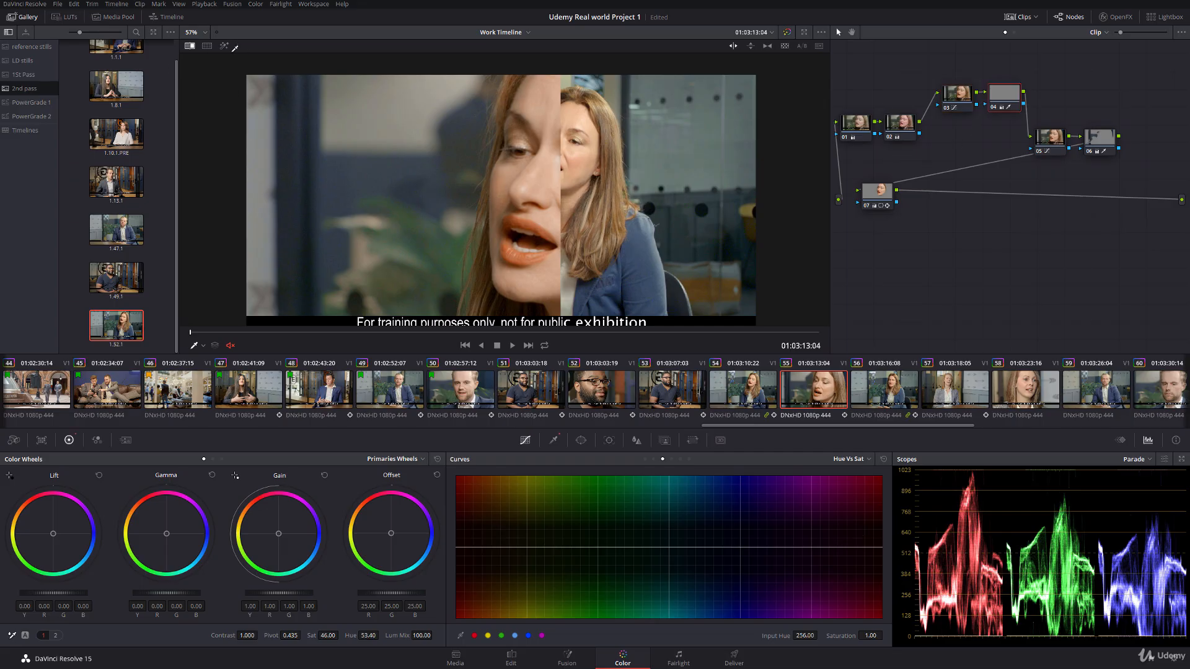
right_click(534, 193)
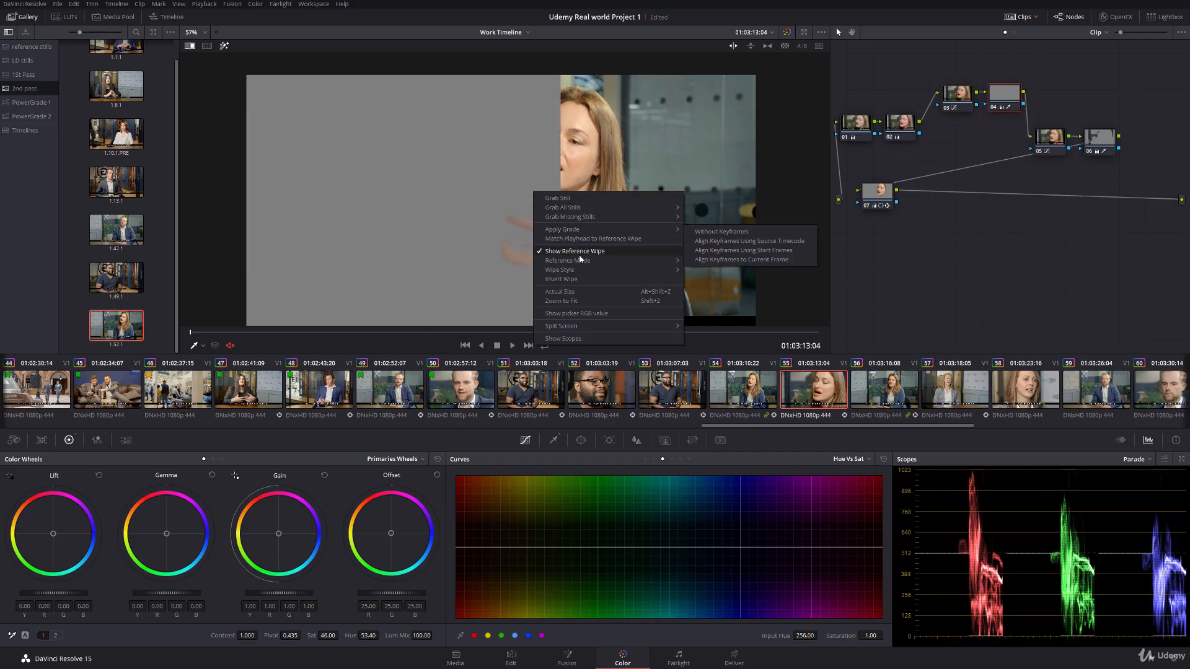
click(579, 252)
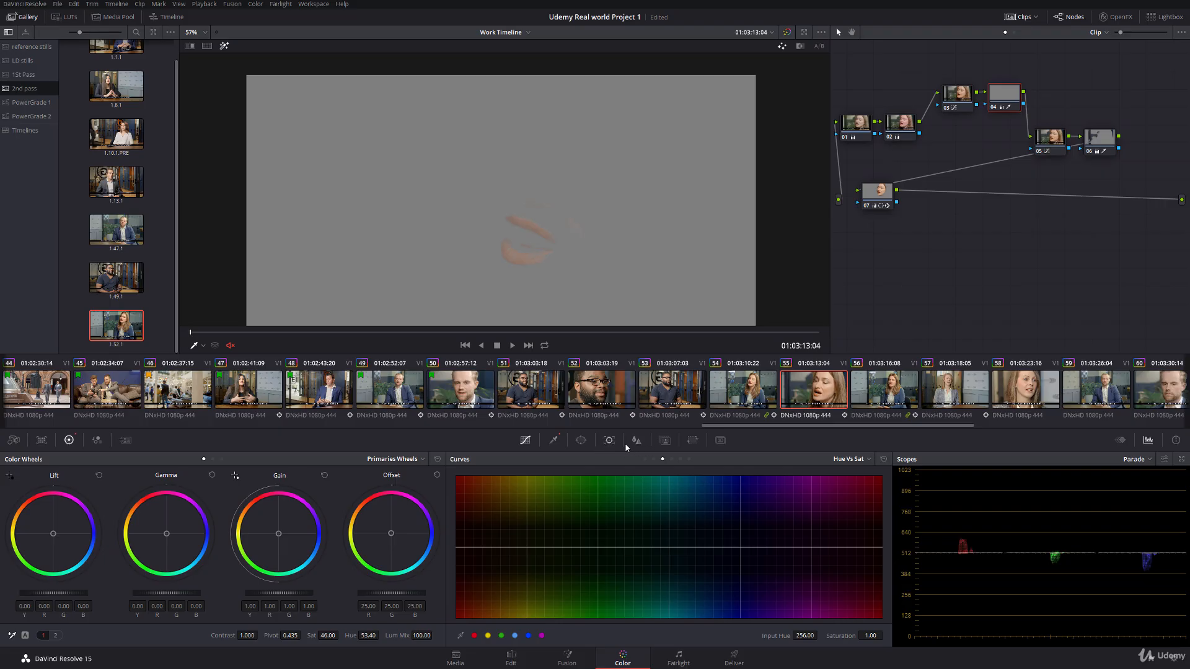
click(551, 442)
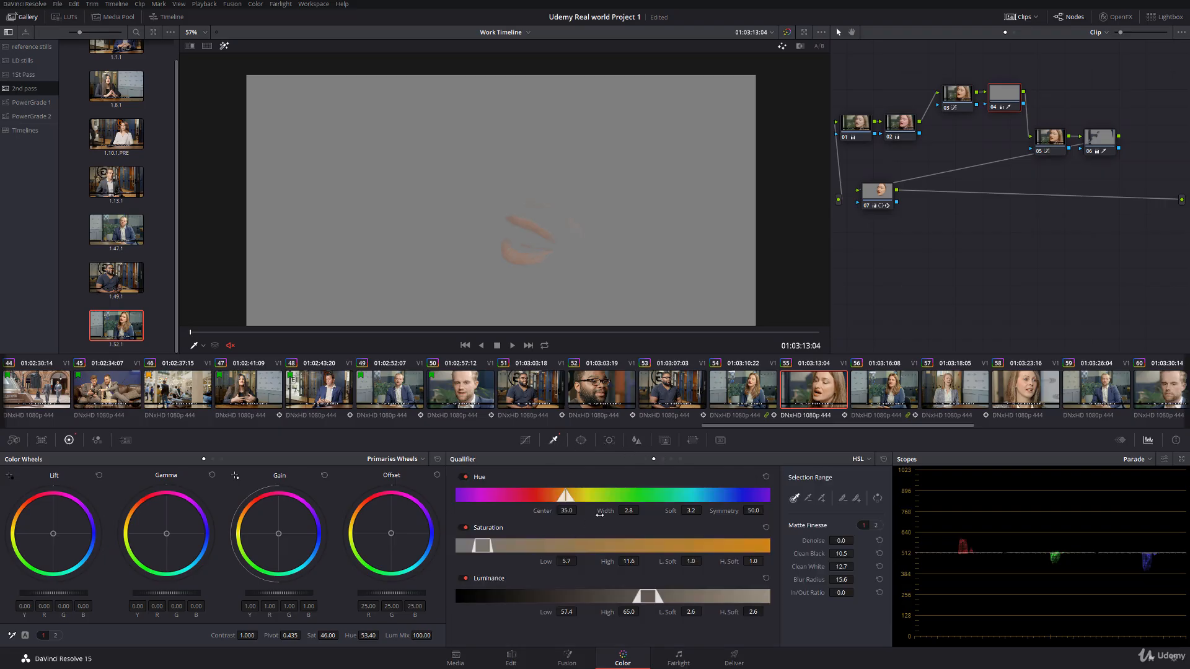
mouse_move(600, 515)
mouse_down()
mouse_move(562, 496)
mouse_move(579, 509)
mouse_up()
click(224, 46)
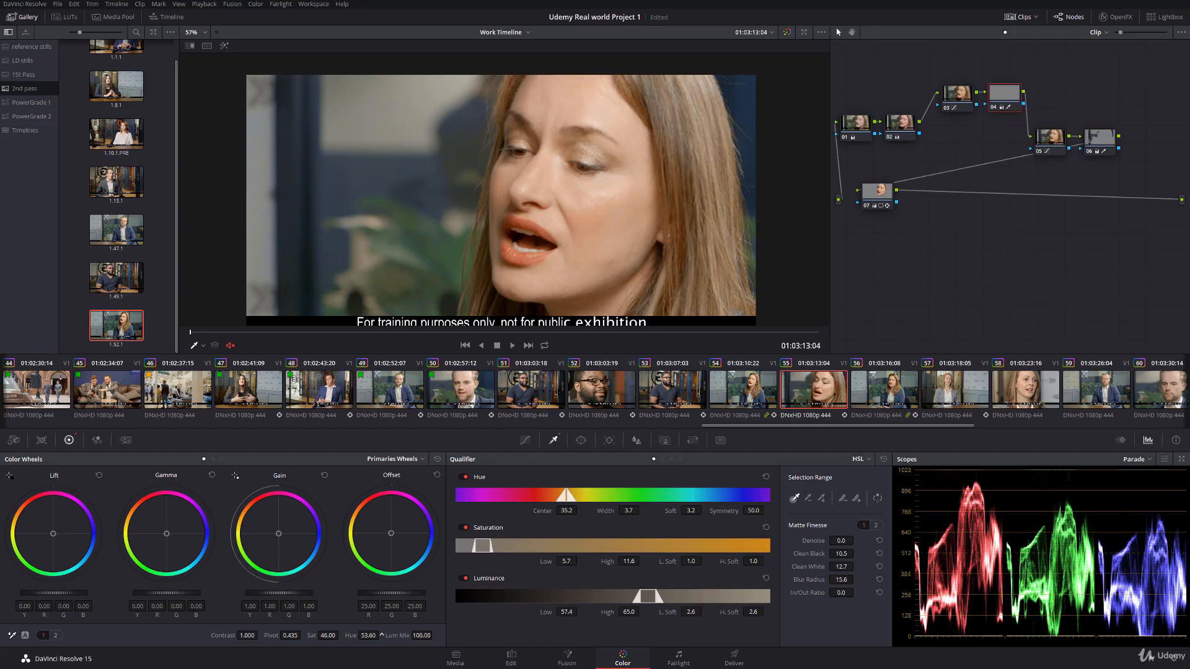
Step: Bring back clip 54's reference wipe and regrade the face in node 07 with lift -0.04, gamma -0.01 and gain 1.12
scroll(469, 229, down, 2)
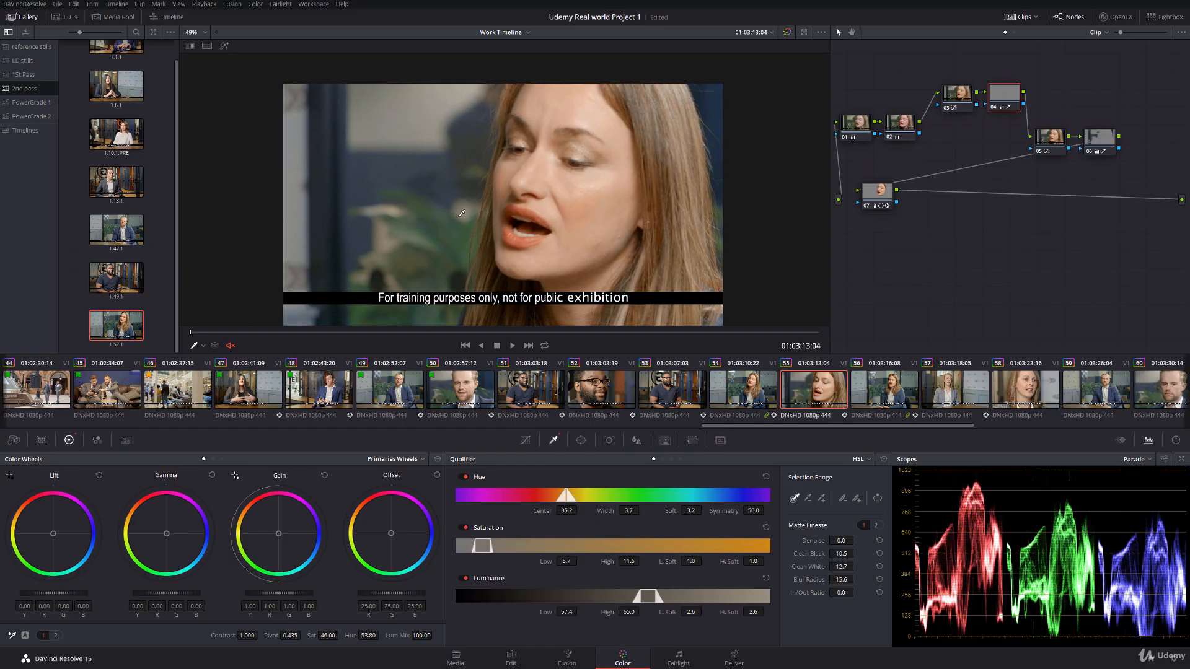
double_click(126, 327)
mouse_move(573, 166)
mouse_down()
mouse_move(676, 170)
mouse_move(571, 177)
mouse_up()
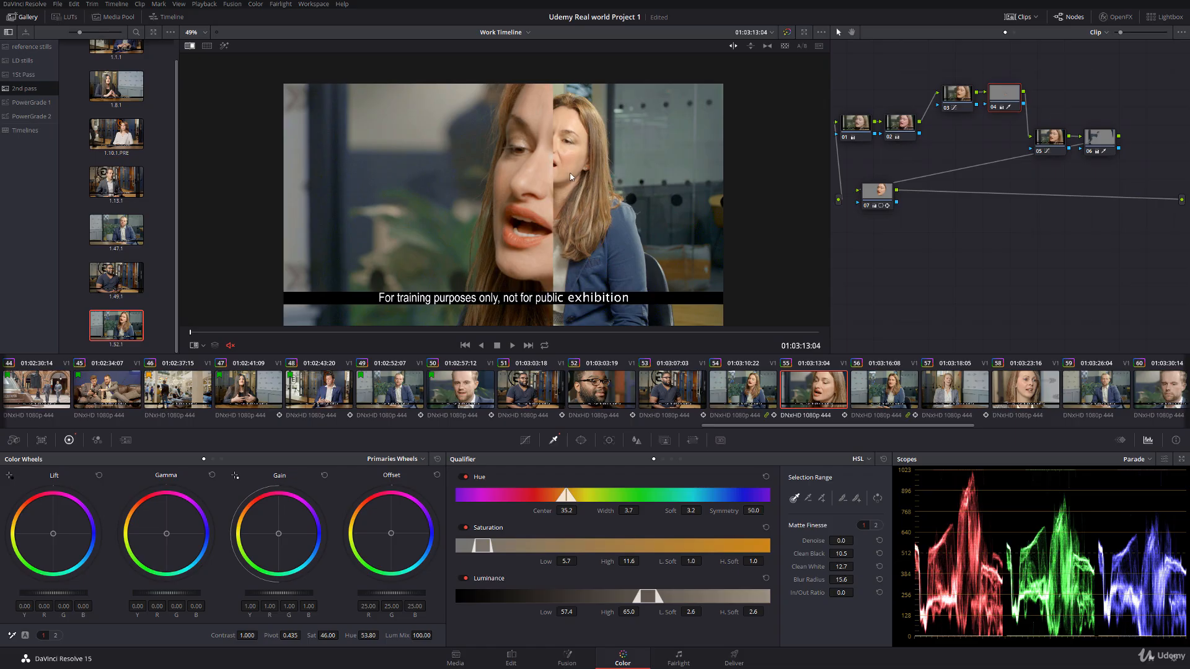
click(883, 191)
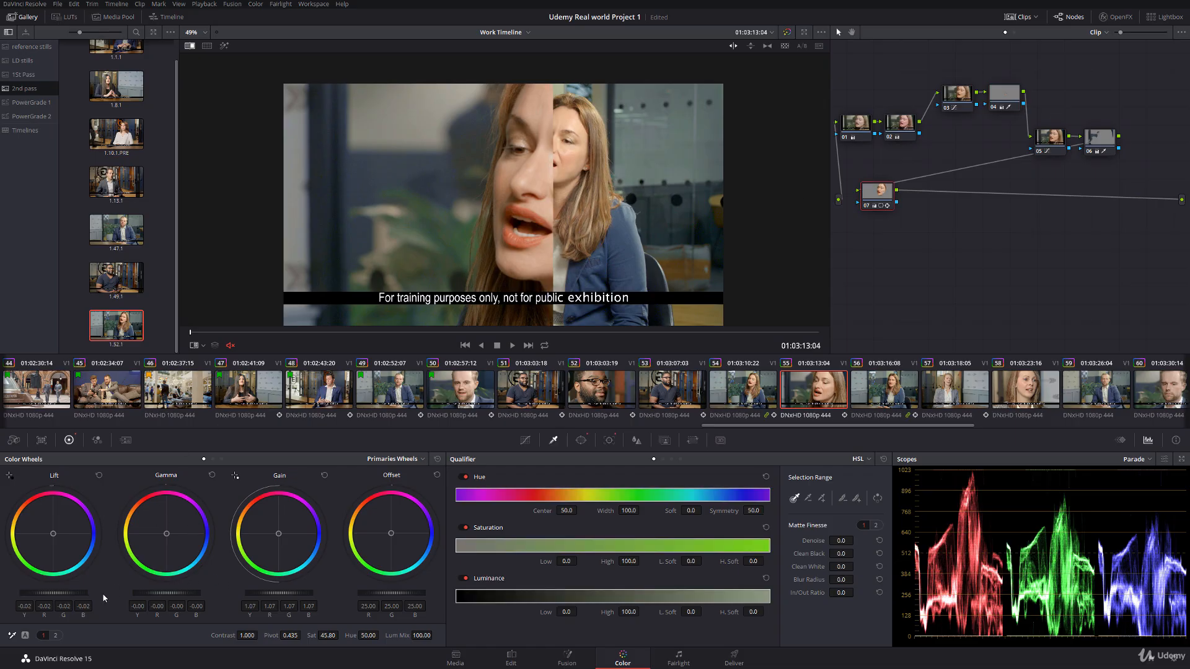
drag(54, 593, 47, 593)
drag(310, 593, 322, 593)
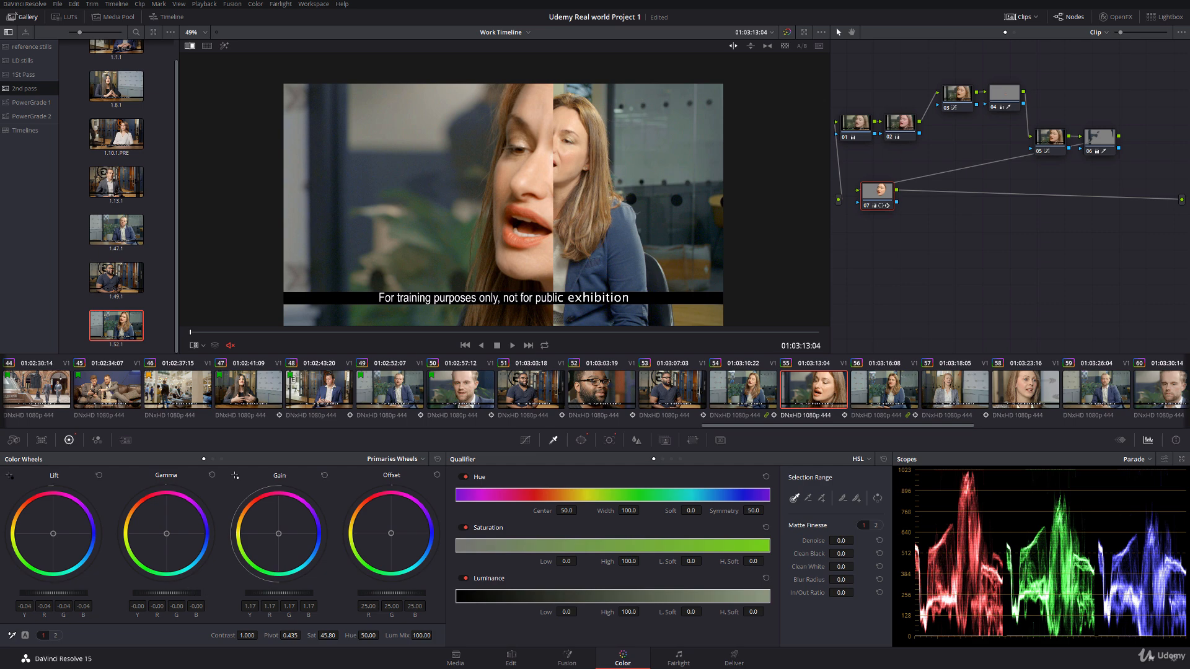
drag(180, 593, 176, 593)
drag(578, 199, 610, 197)
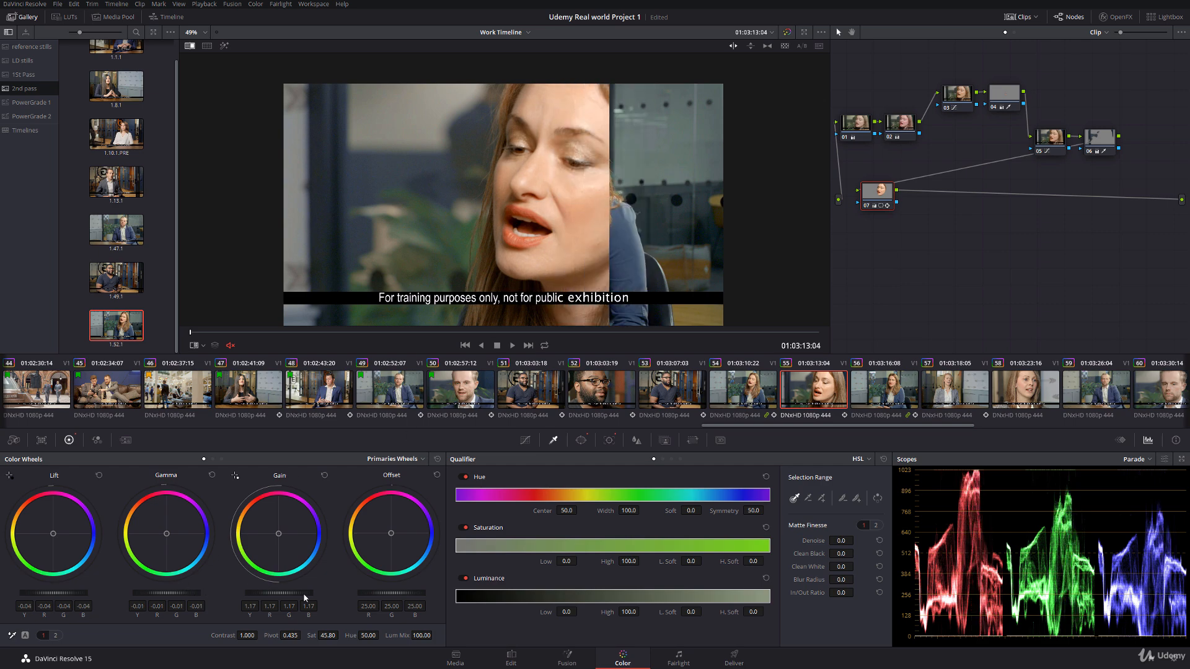
drag(304, 593, 293, 593)
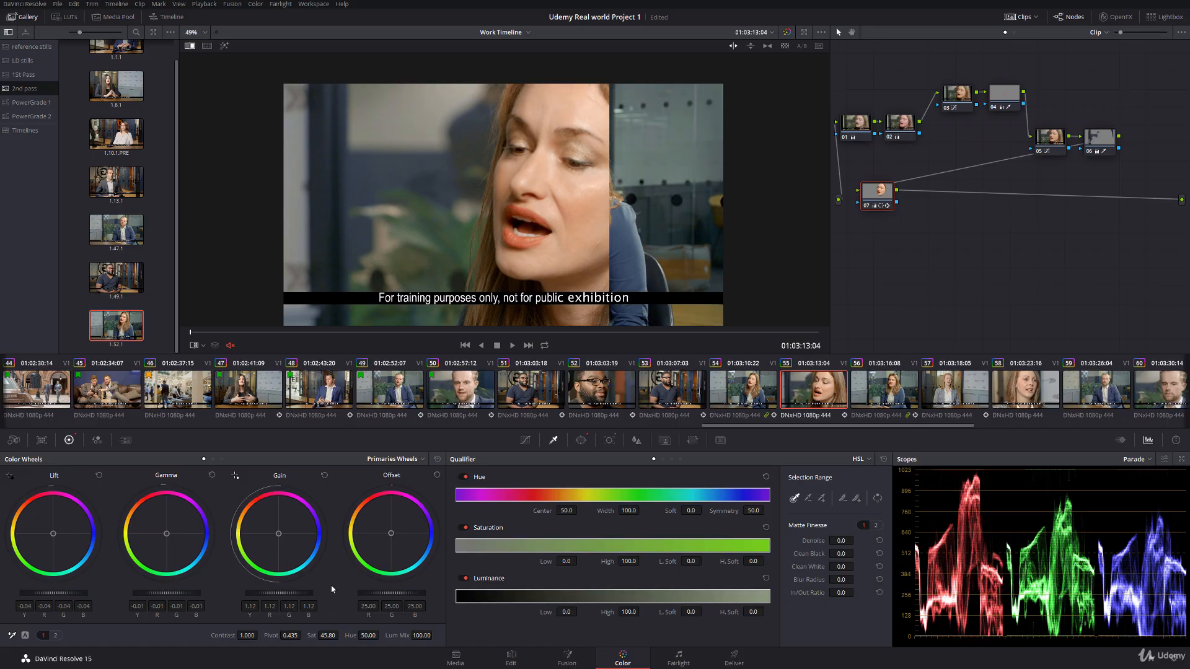
Step: Set node 07's saturation to 44.40 and try a slightly lower hue against the reference, returning the hue to 50.00
drag(341, 635, 339, 635)
mouse_move(636, 236)
mouse_down()
mouse_move(573, 231)
mouse_move(617, 223)
mouse_up()
drag(383, 635, 381, 635)
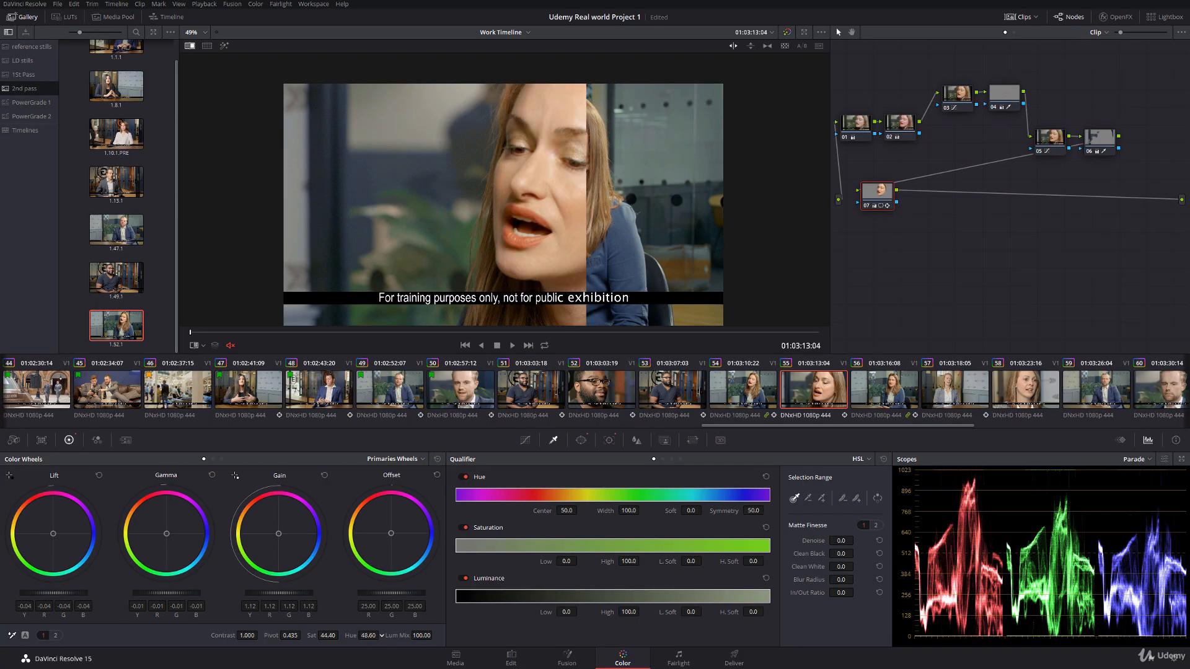
mouse_move(614, 231)
mouse_down()
mouse_move(496, 229)
mouse_move(607, 237)
mouse_up()
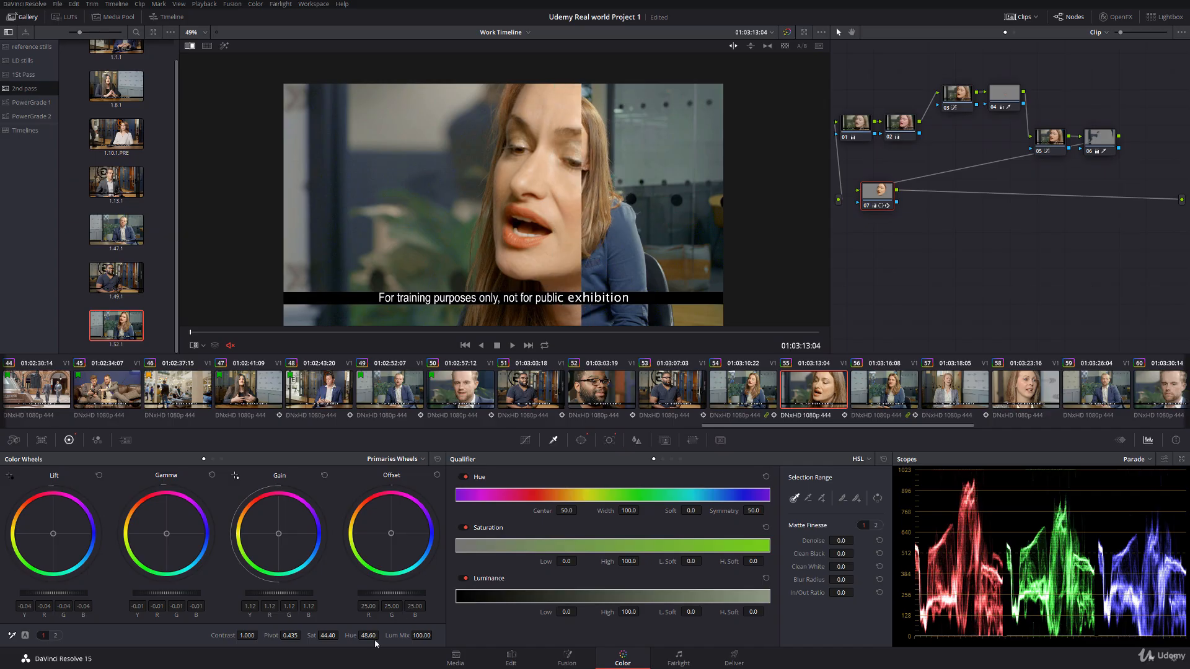
drag(372, 638, 380, 638)
drag(370, 635, 374, 635)
Step: Compare the faces across the wipe and rebalance node 07 with gamma blue at -0.02 and gain blue at 1.15
mouse_move(586, 162)
mouse_down()
mouse_move(618, 162)
mouse_move(570, 163)
mouse_up()
drag(165, 535, 166, 533)
drag(279, 534, 278, 535)
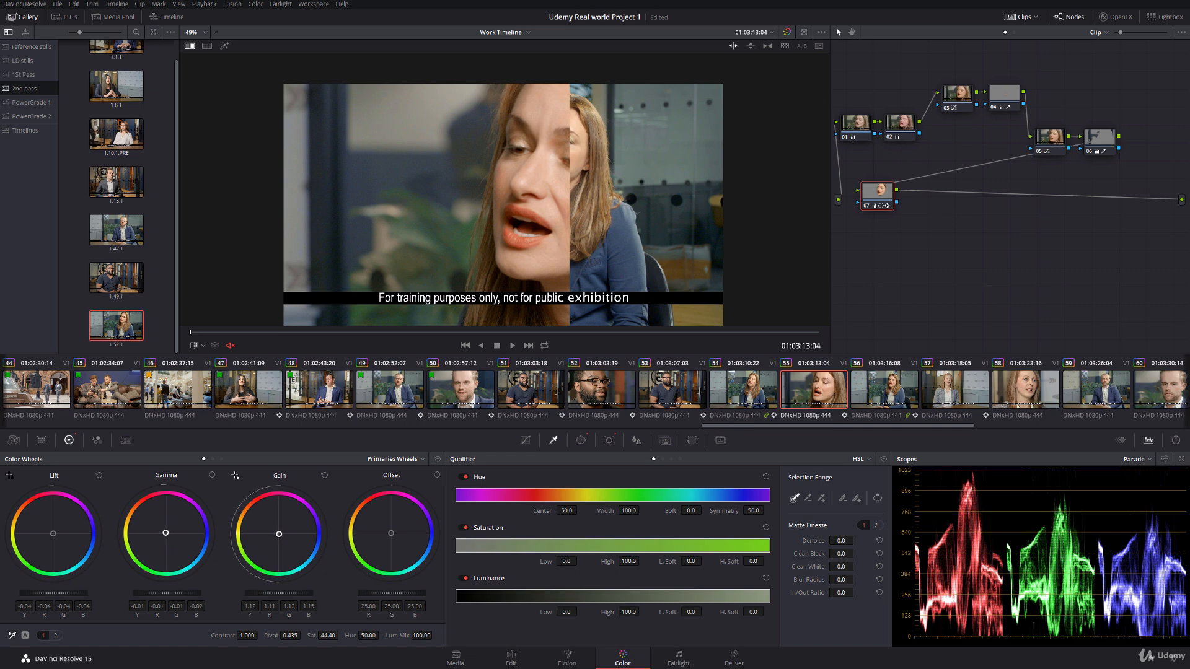
Step: Compare the face with the reference at 01:03:15:11, set node 07's saturation to 46.40 and fine-tune its gamma colour balance
drag(540, 332, 649, 332)
drag(570, 195, 619, 188)
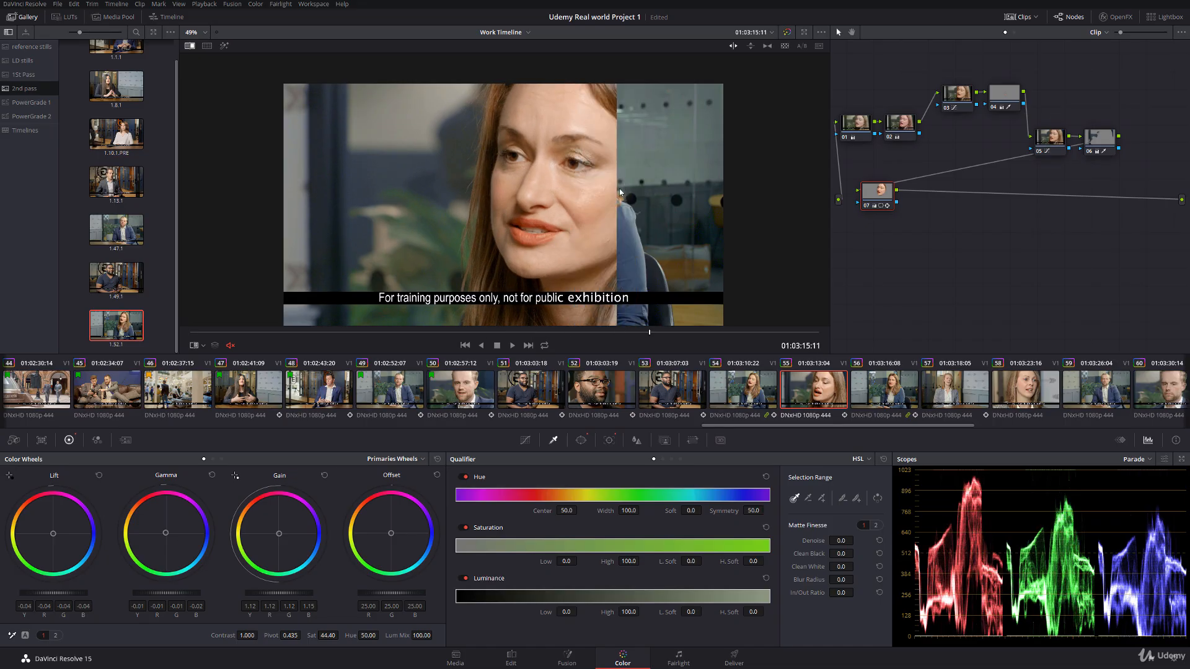
click(326, 636)
key(BackSpace)
text(6)
key(Return)
drag(644, 199, 571, 194)
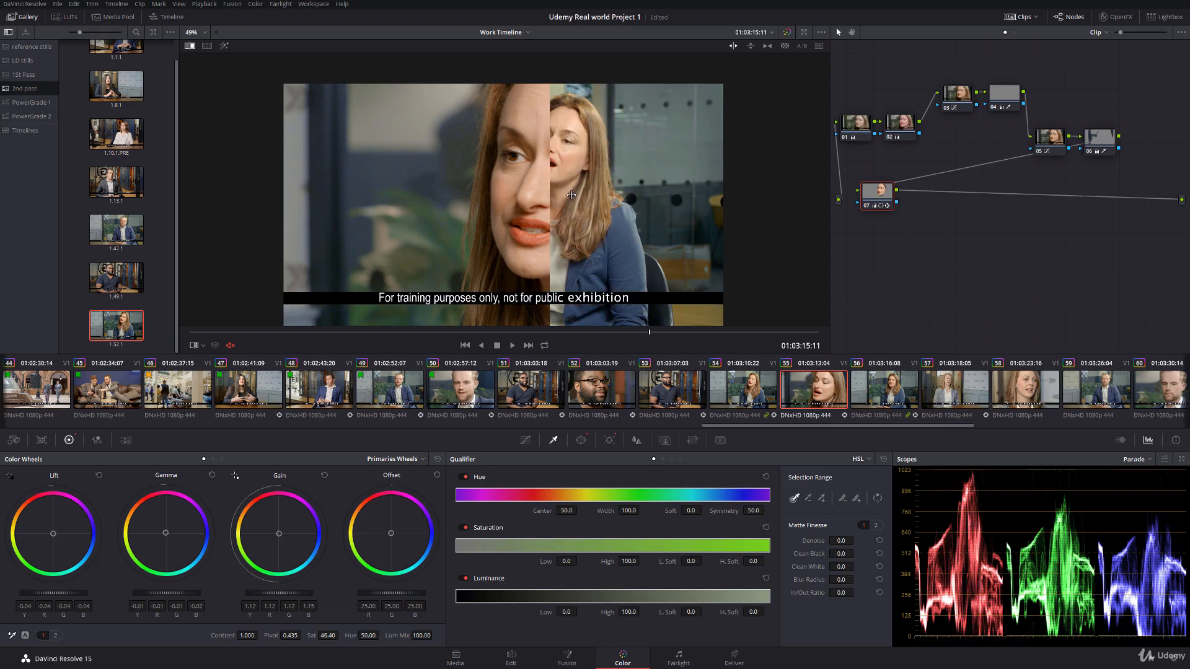
drag(169, 535, 165, 534)
Step: Set node 04's saturation to 38.40 and turn off the reference wipe at 01:03:14:16
click(1004, 95)
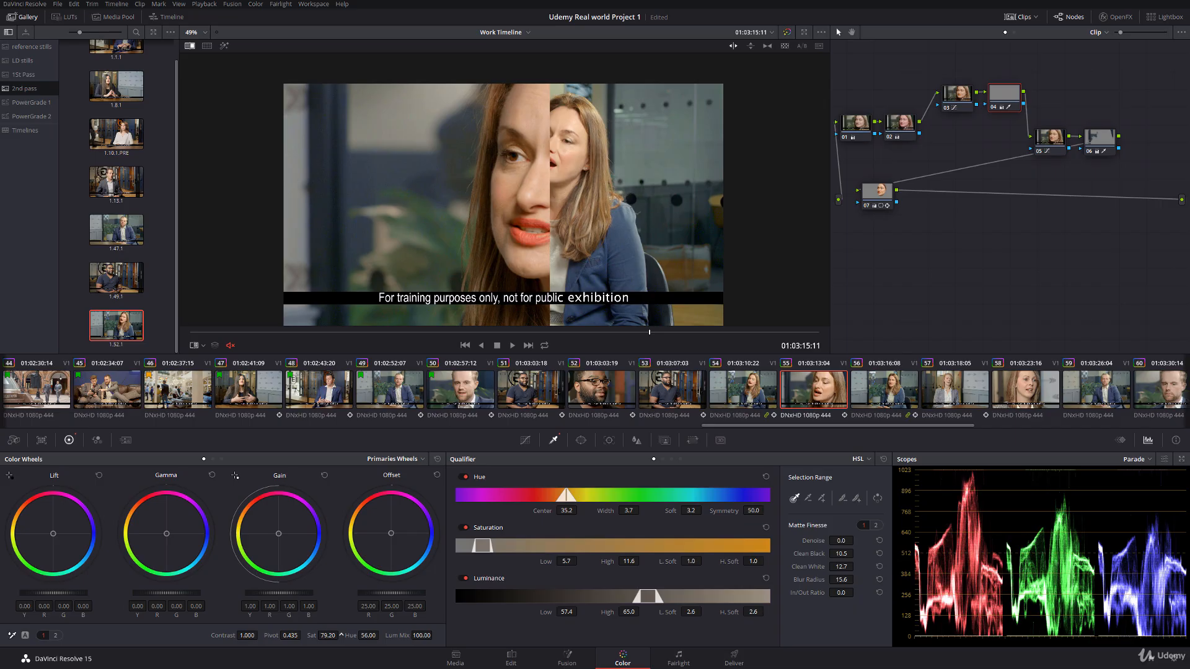
drag(332, 635, 270, 635)
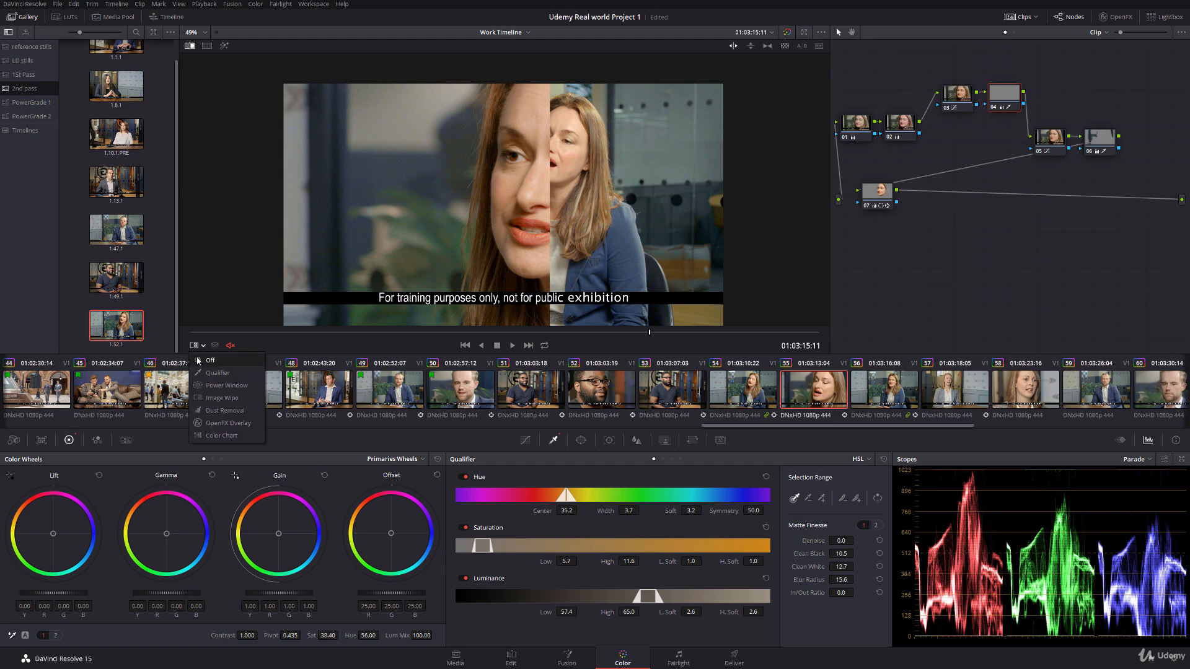
click(489, 333)
right_click(546, 193)
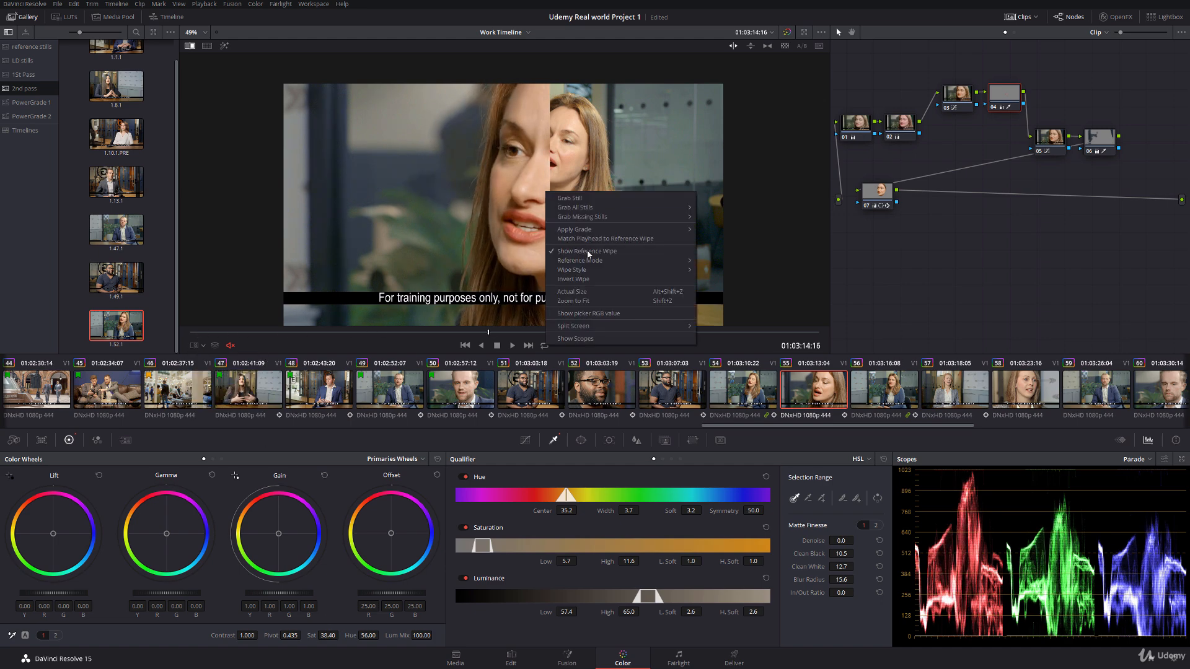
click(583, 251)
Step: Play from the start of clip 54 into clip 55 full screen to compare the two shots
click(727, 403)
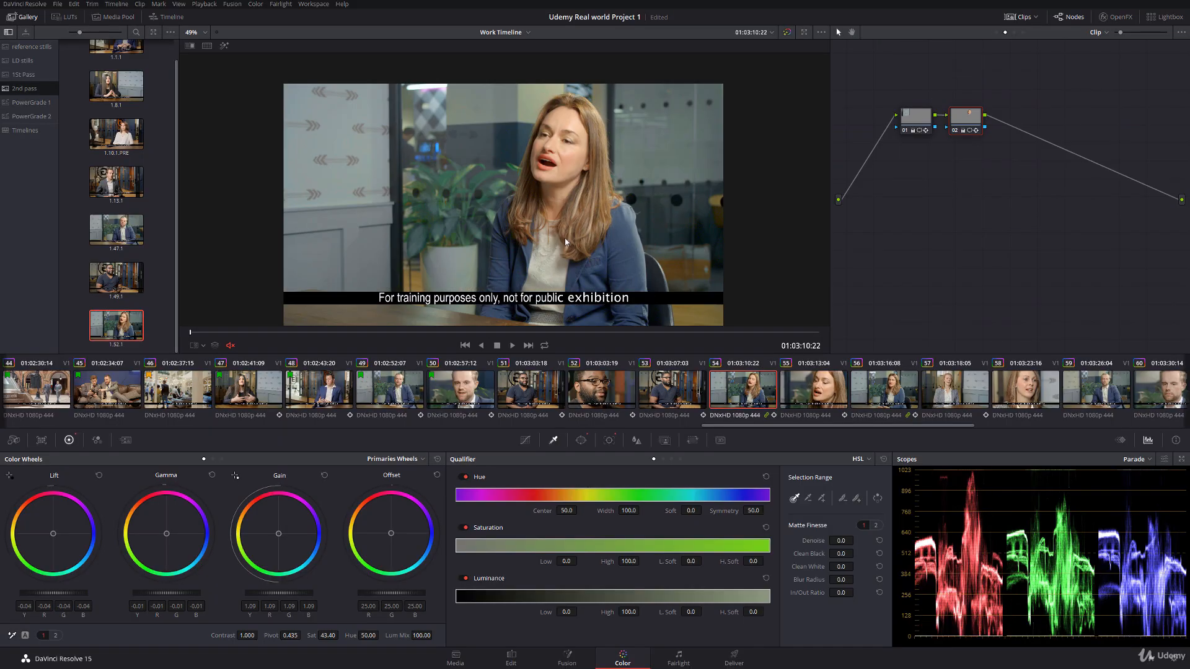
key(ctrl+f)
key(space)
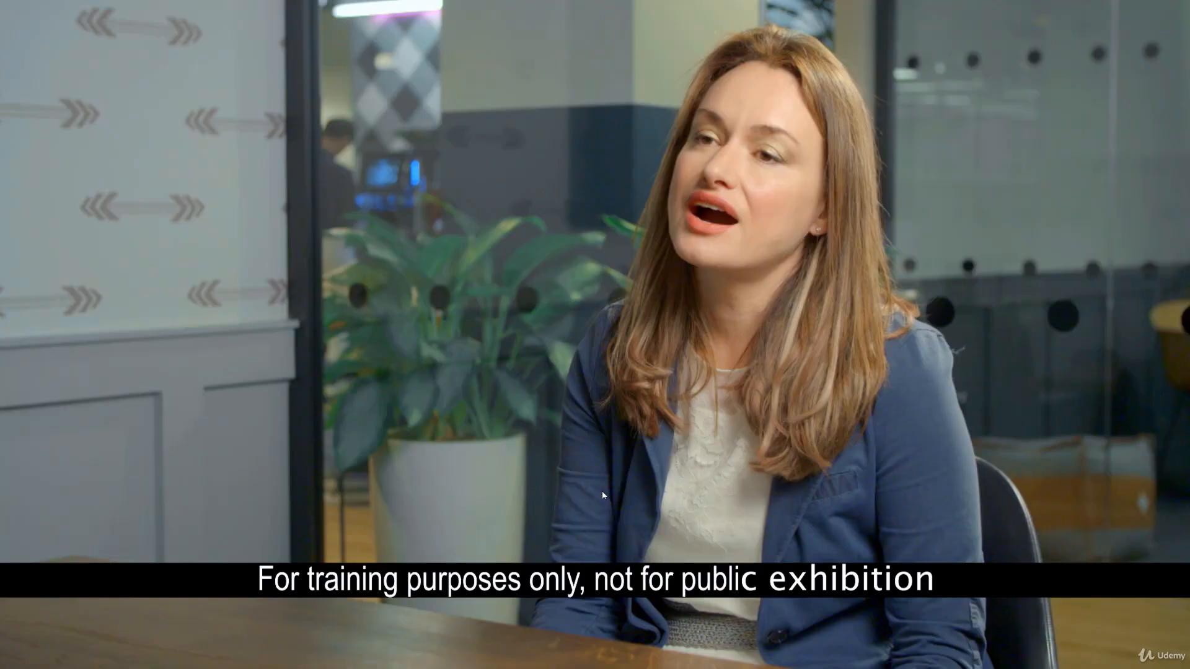
key(Escape)
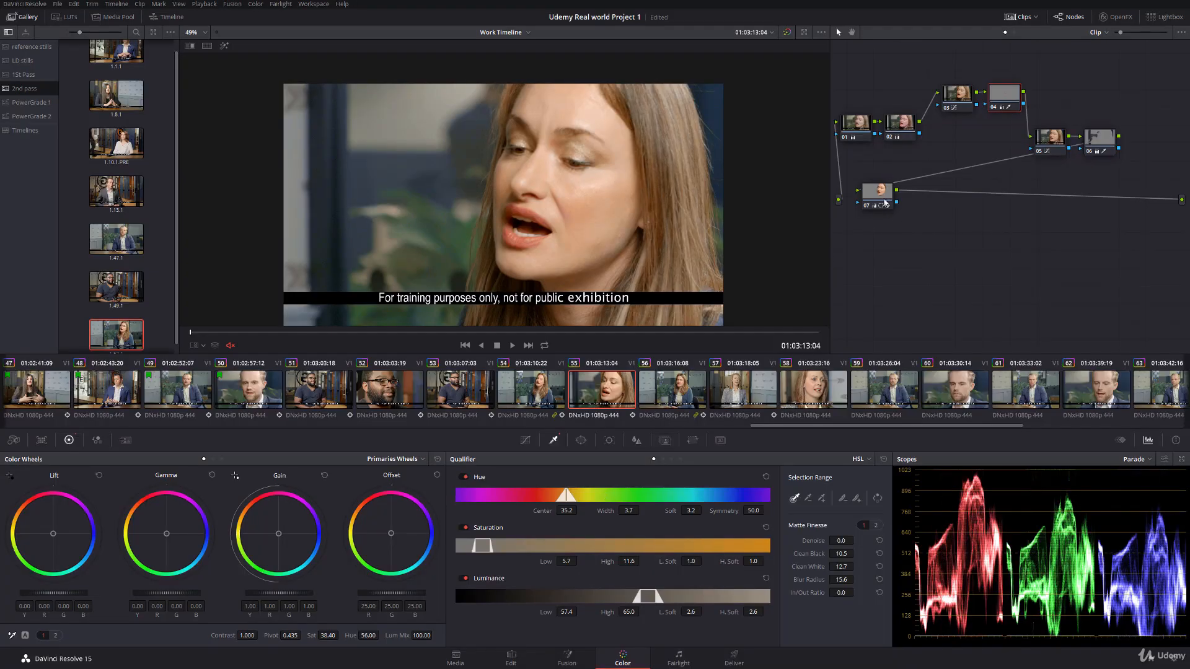
Step: Set node 07's saturation to 44 on clip 55 and review the shots again full screen
double_click(333, 635)
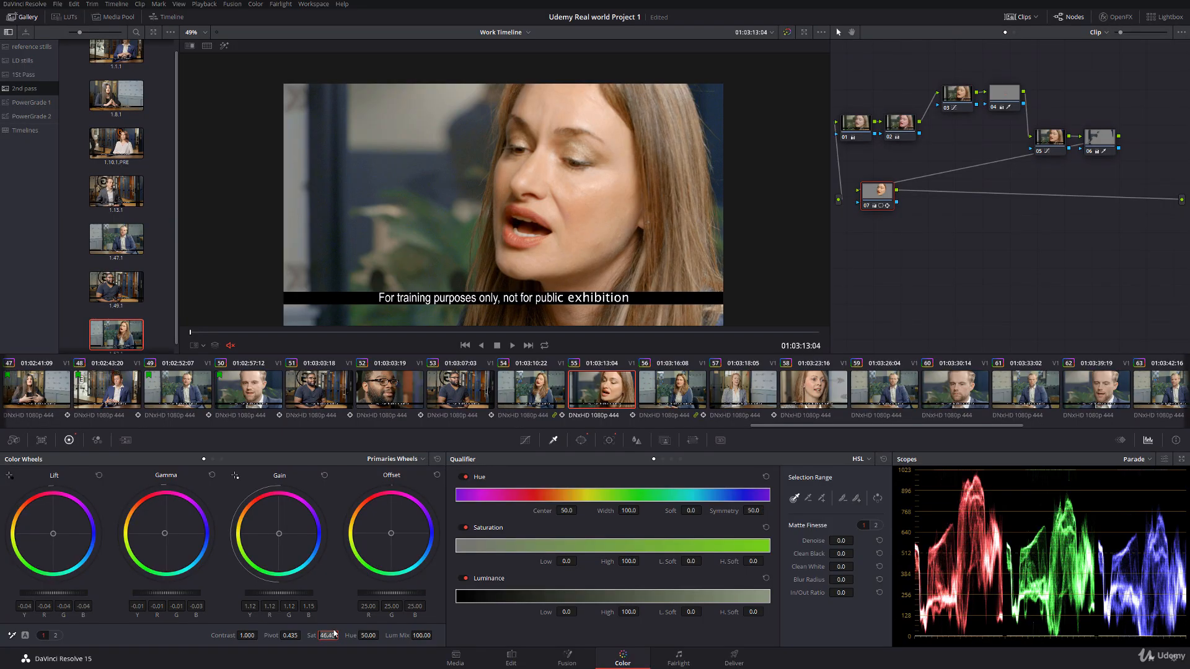
text(44)
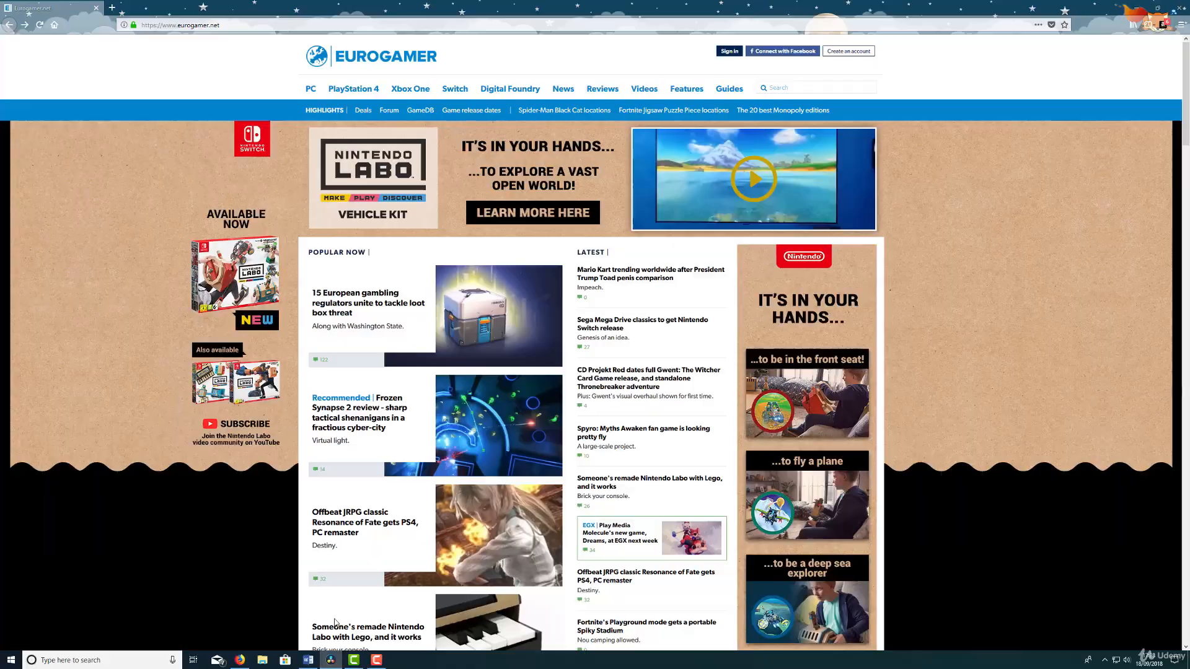
key(ctrl+f)
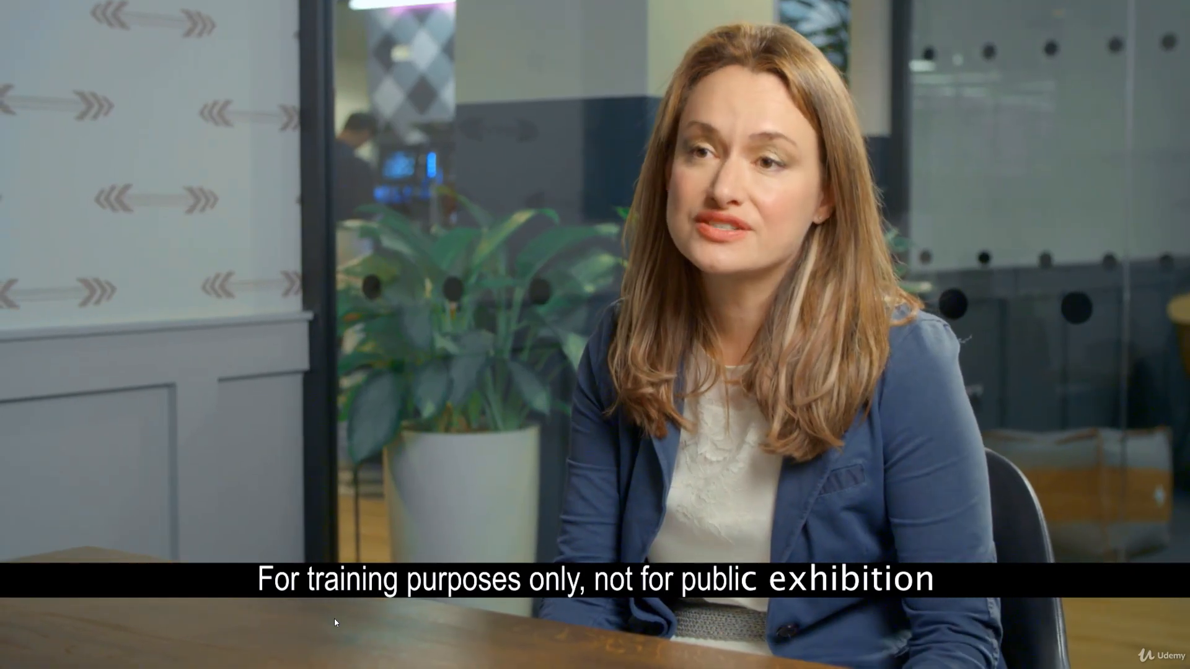
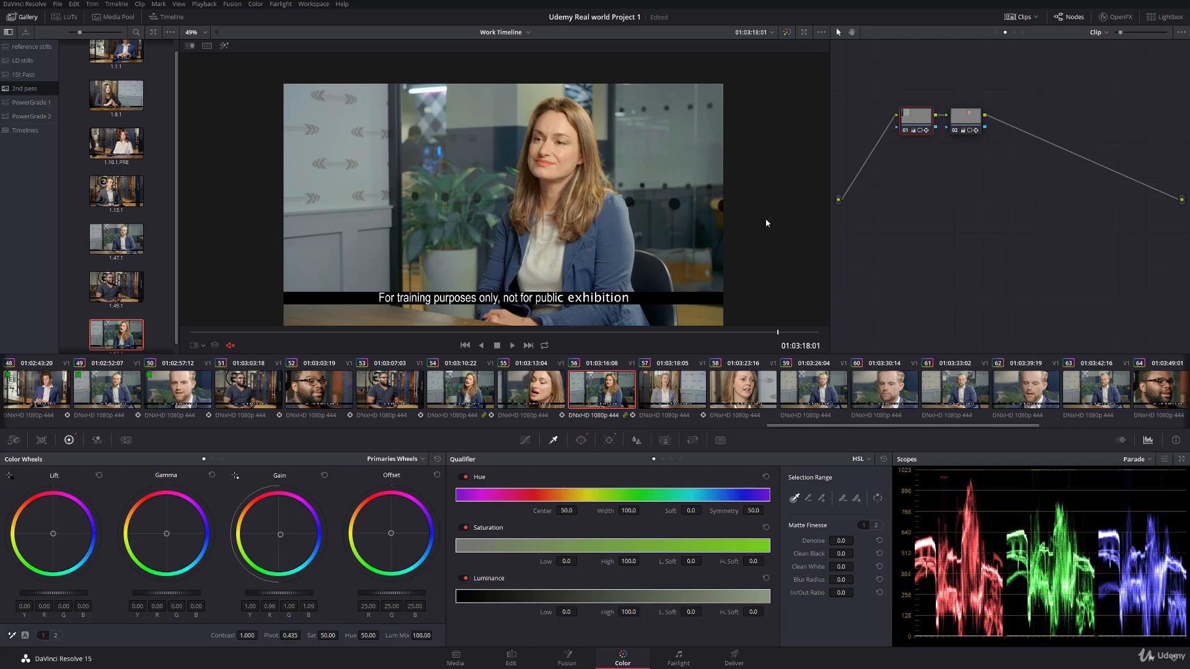
Step: Inspect node 02's tracked face window on clip 56, raise its gain to 1.12 and check against clip 55
click(977, 118)
click(197, 345)
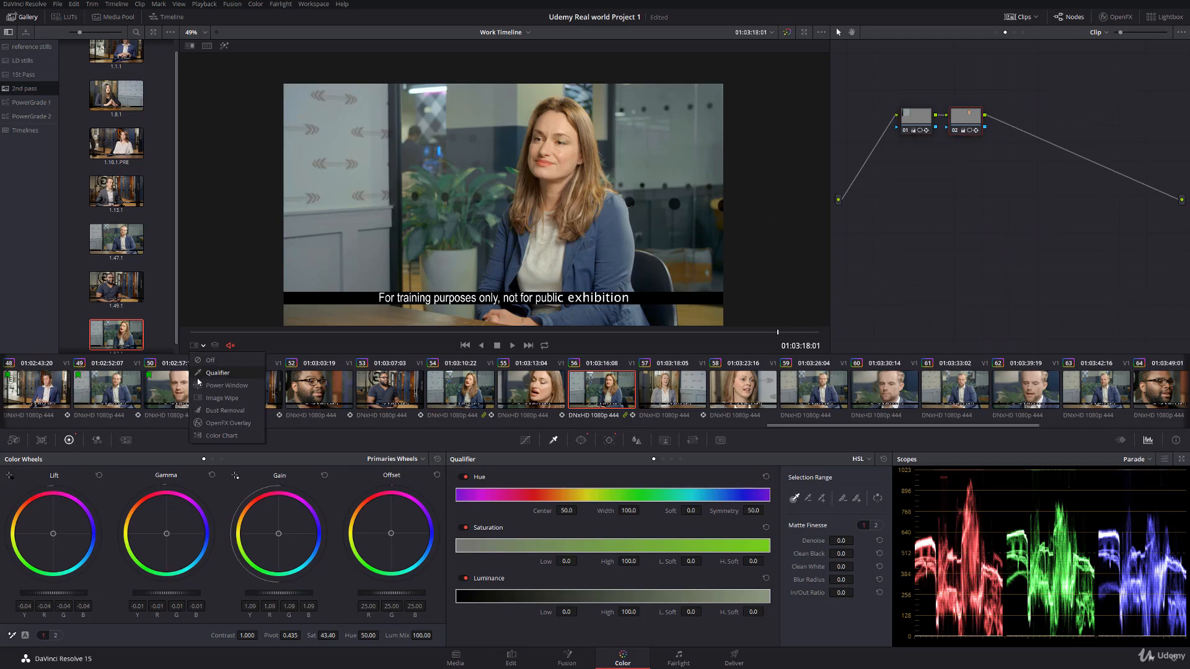
click(229, 385)
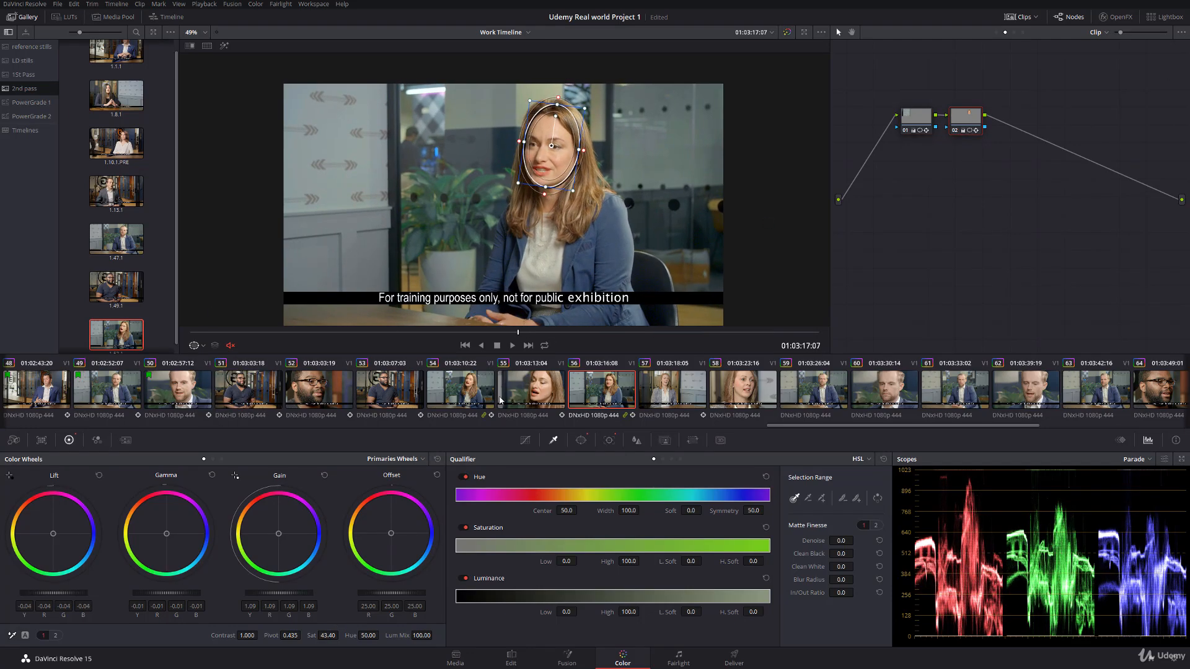
click(543, 399)
click(606, 397)
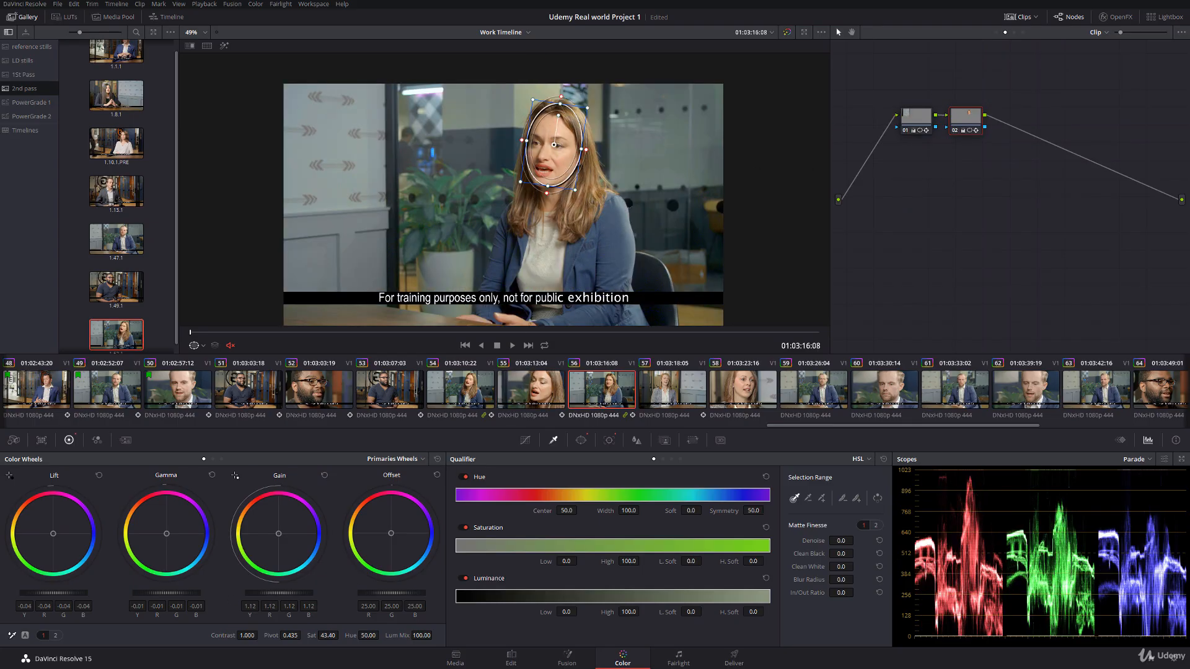
Step: Hide the window outline and compare the face in clip 56 with clip 55
click(203, 346)
click(202, 361)
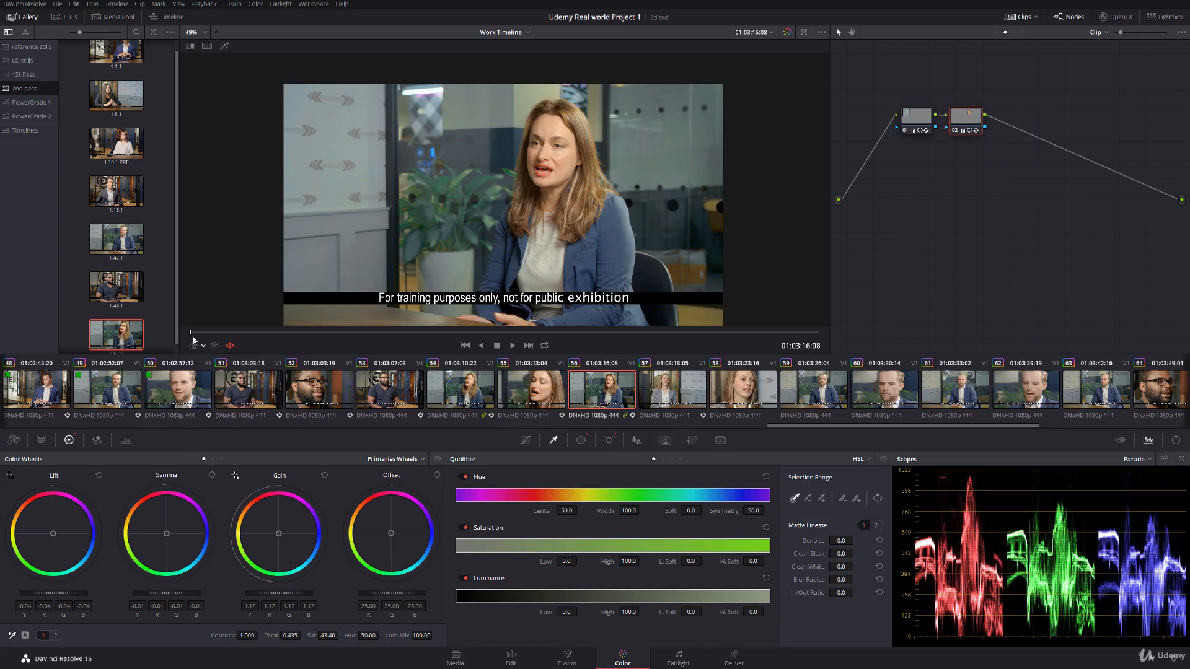
drag(192, 333, 273, 334)
click(531, 390)
click(591, 393)
Step: Flag clips 51 through 56 green
click(251, 390)
shift+click(605, 390)
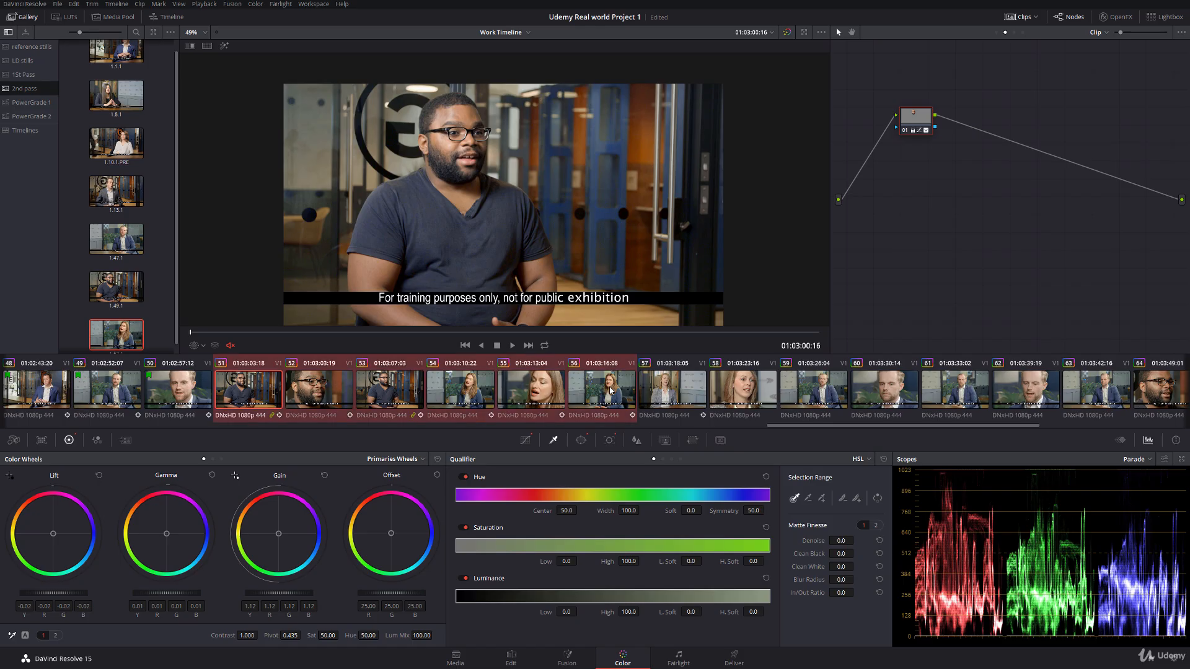
right_click(609, 390)
mouse_move(682, 175)
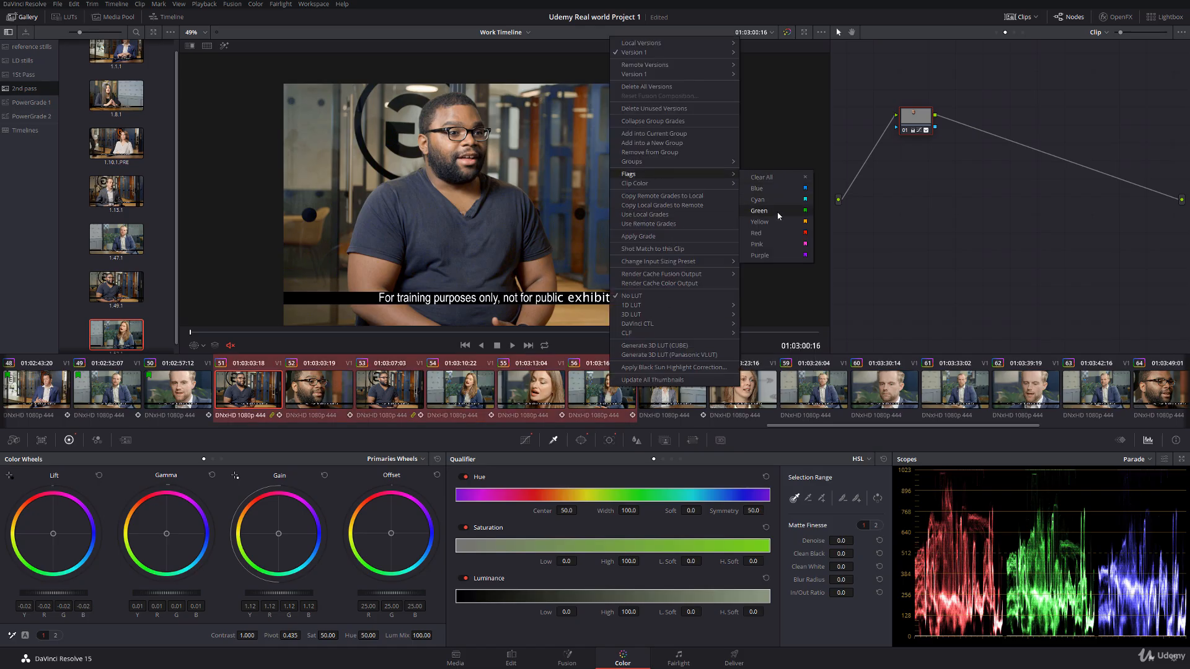
click(760, 211)
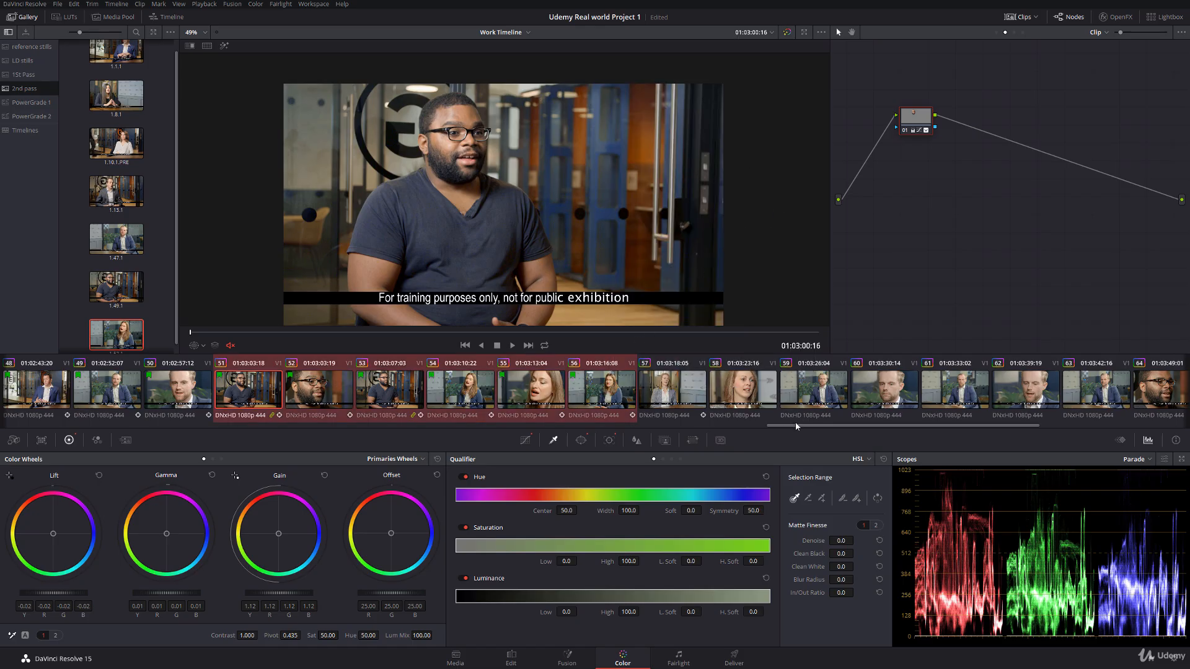
Step: Add serial node 07 after node 06 on clip 57 at 01:03:19:10 and place it below the node chain
drag(771, 430, 819, 408)
click(502, 396)
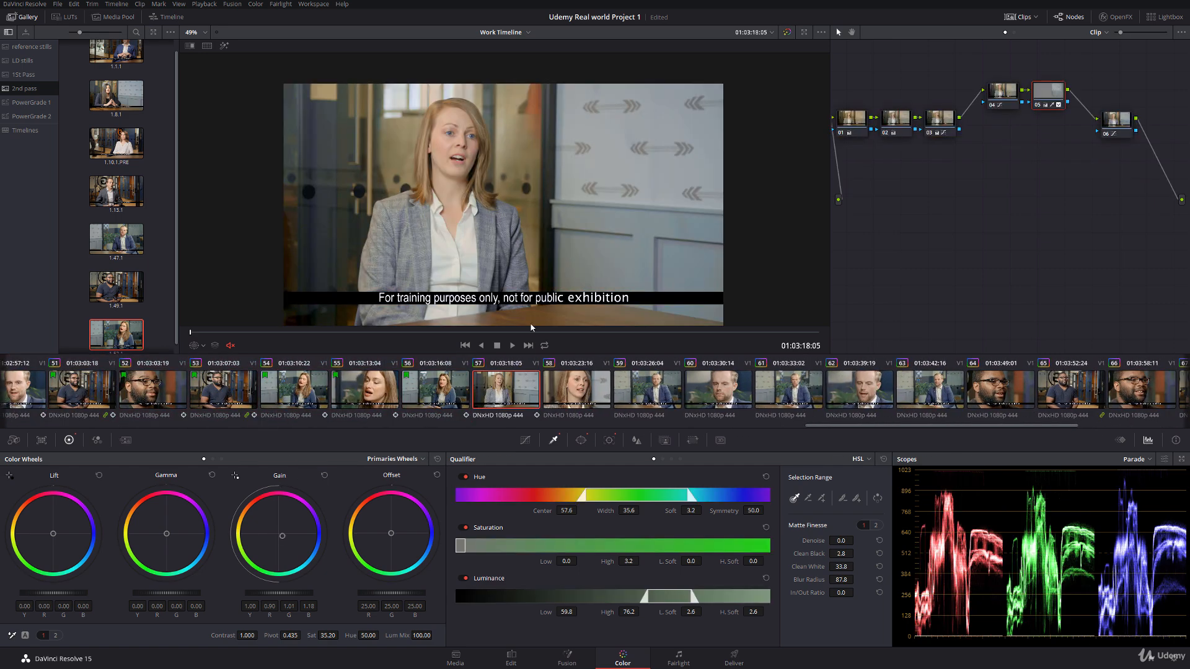
click(1113, 130)
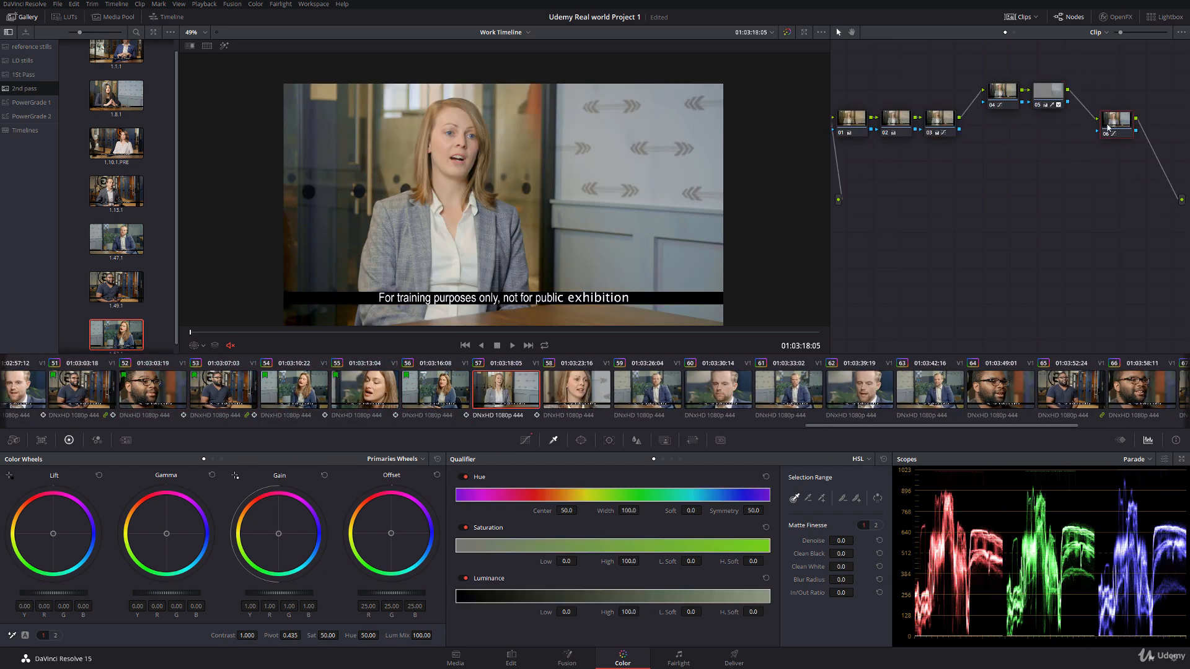
key(space)
key(space)
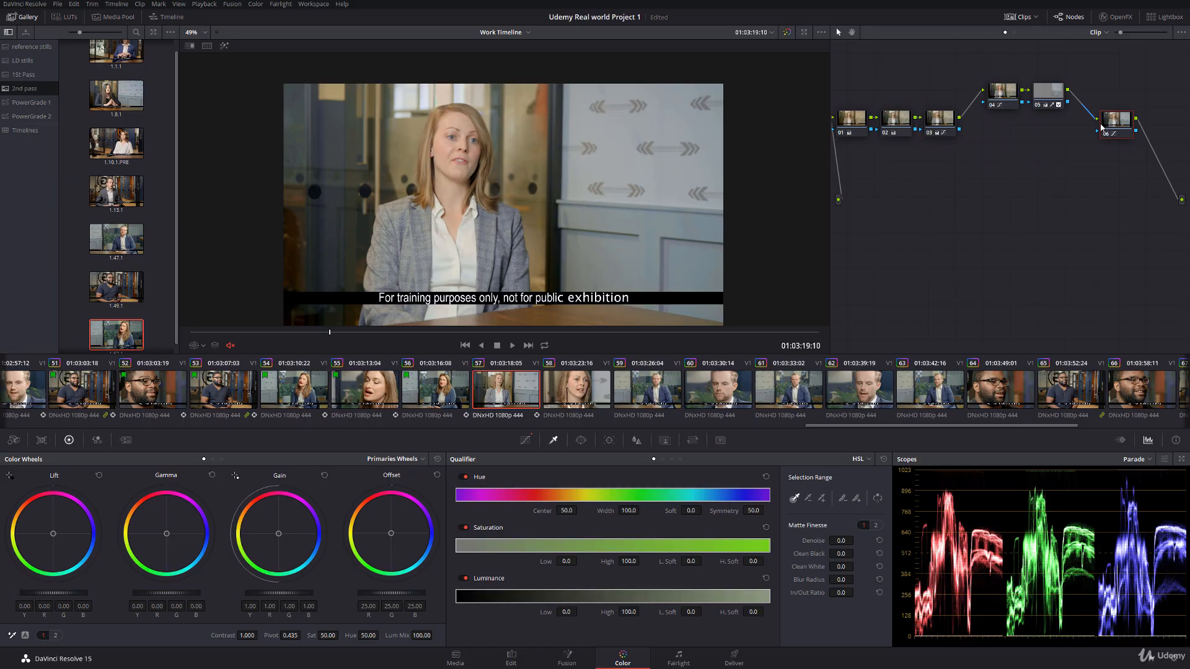
key(alt+s)
drag(862, 171, 873, 188)
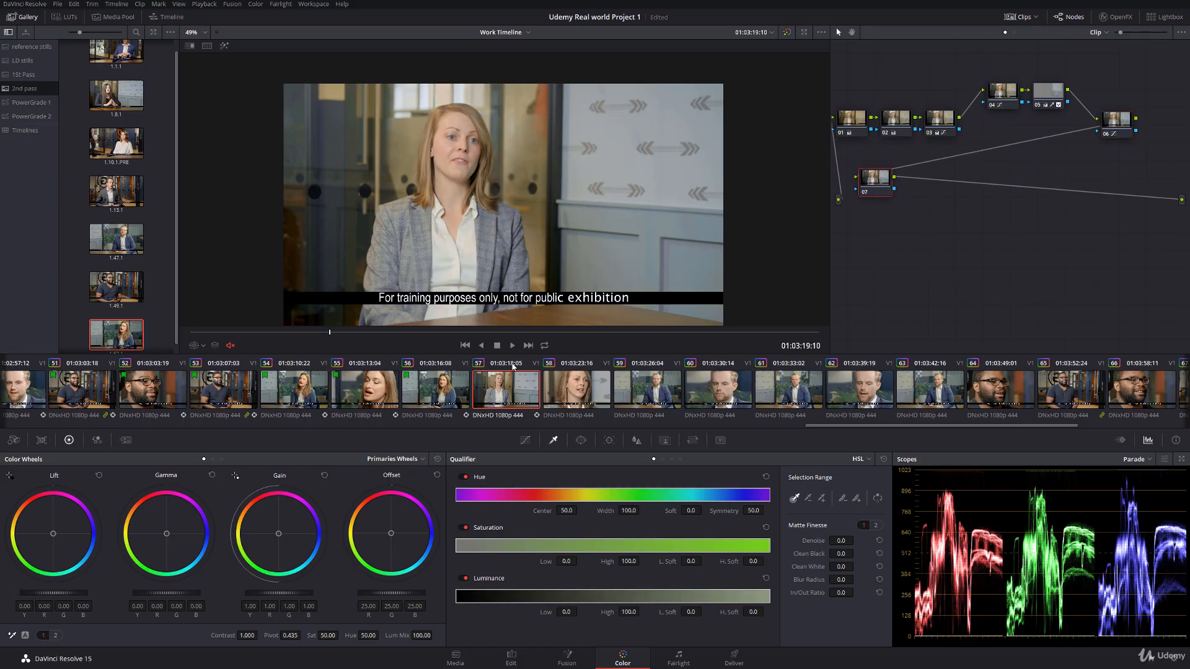
Step: Fit a circular window over the woman's face on node 07, with size about 30.70 and aspect about 35.22
click(580, 440)
click(467, 527)
scroll(515, 225, up, 4)
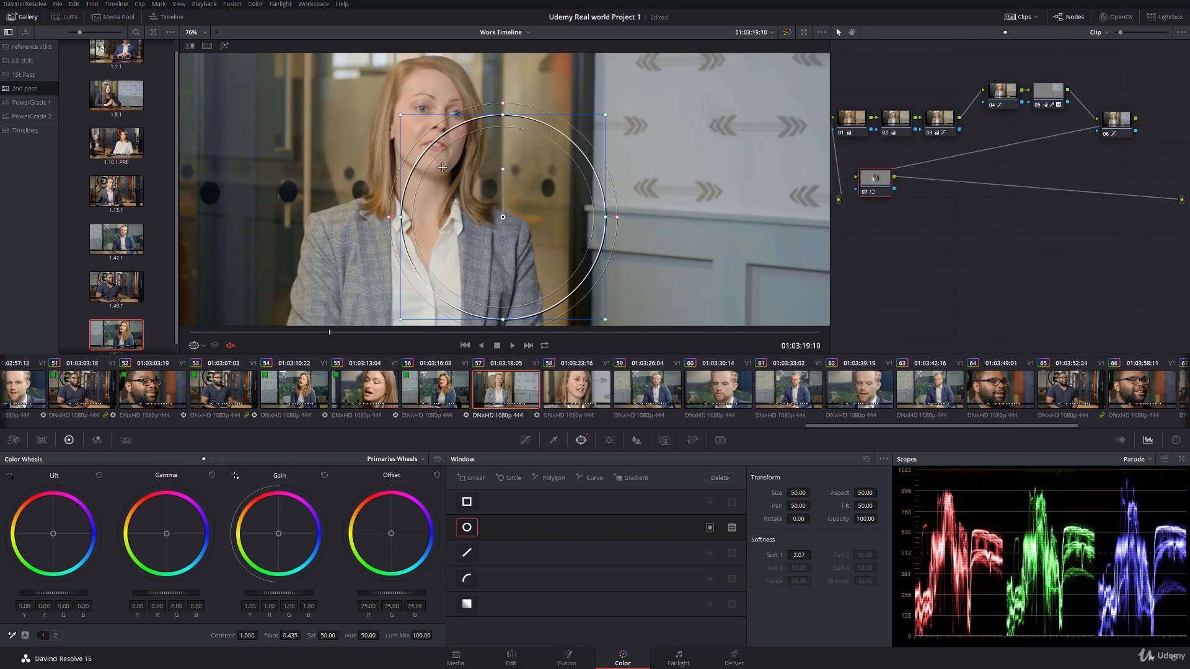
drag(515, 225, 432, 126)
drag(432, 126, 424, 213)
scroll(424, 214, up, 1)
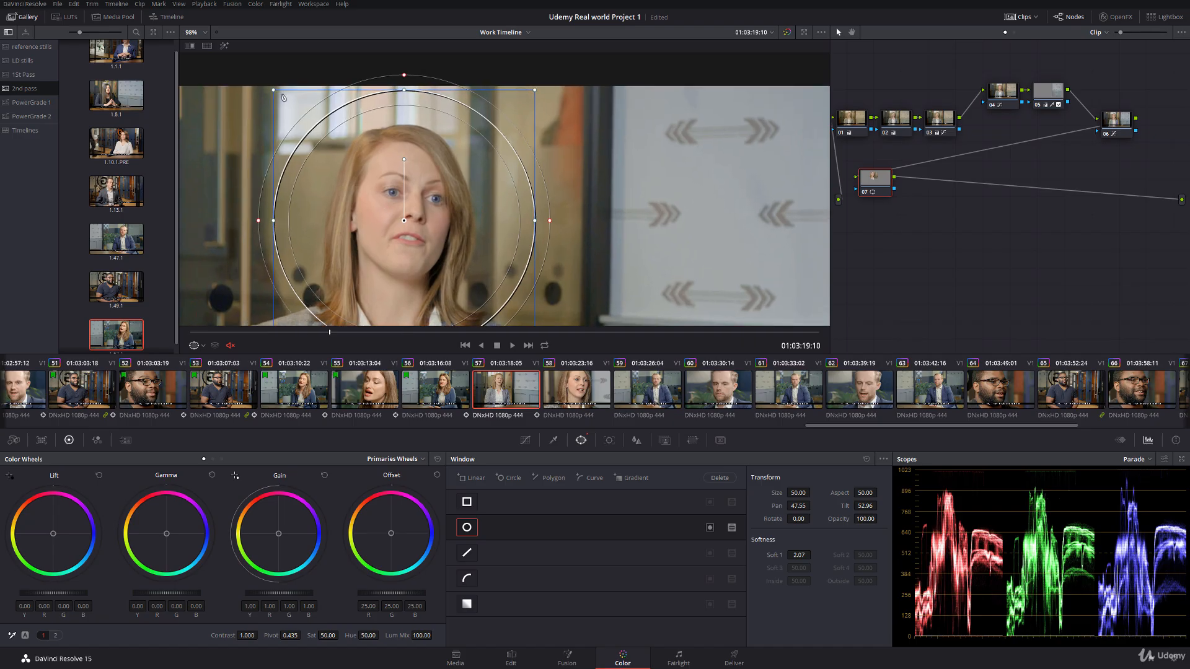
drag(276, 93, 330, 146)
drag(329, 222, 404, 209)
drag(404, 287, 404, 278)
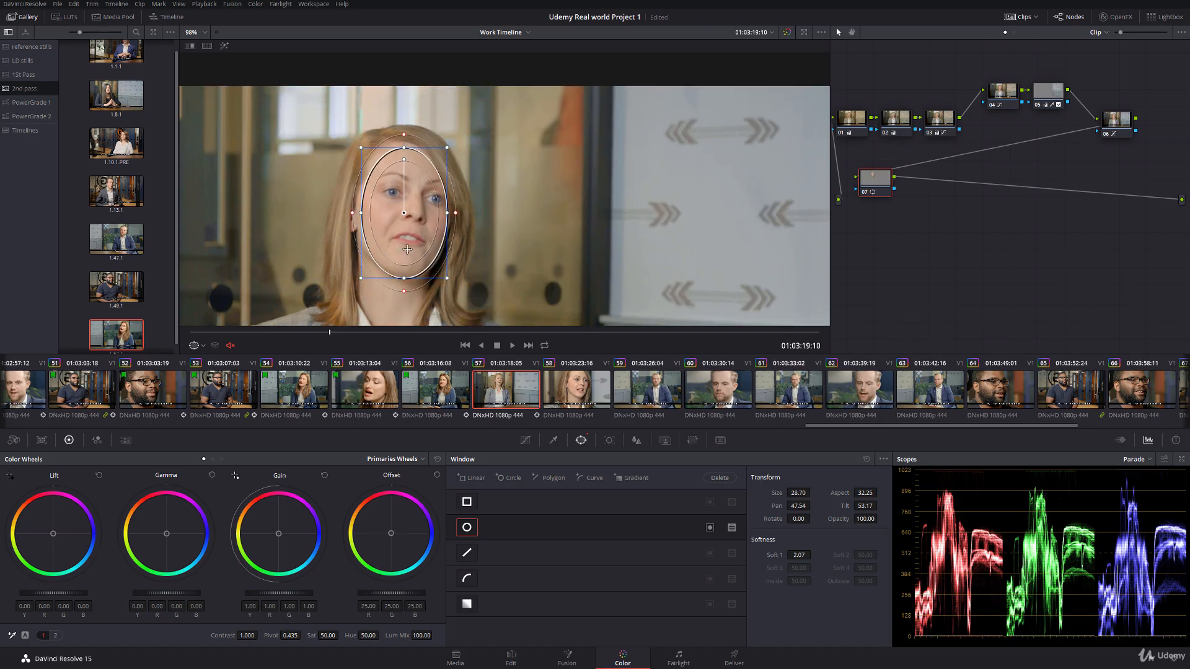
drag(405, 209, 448, 203)
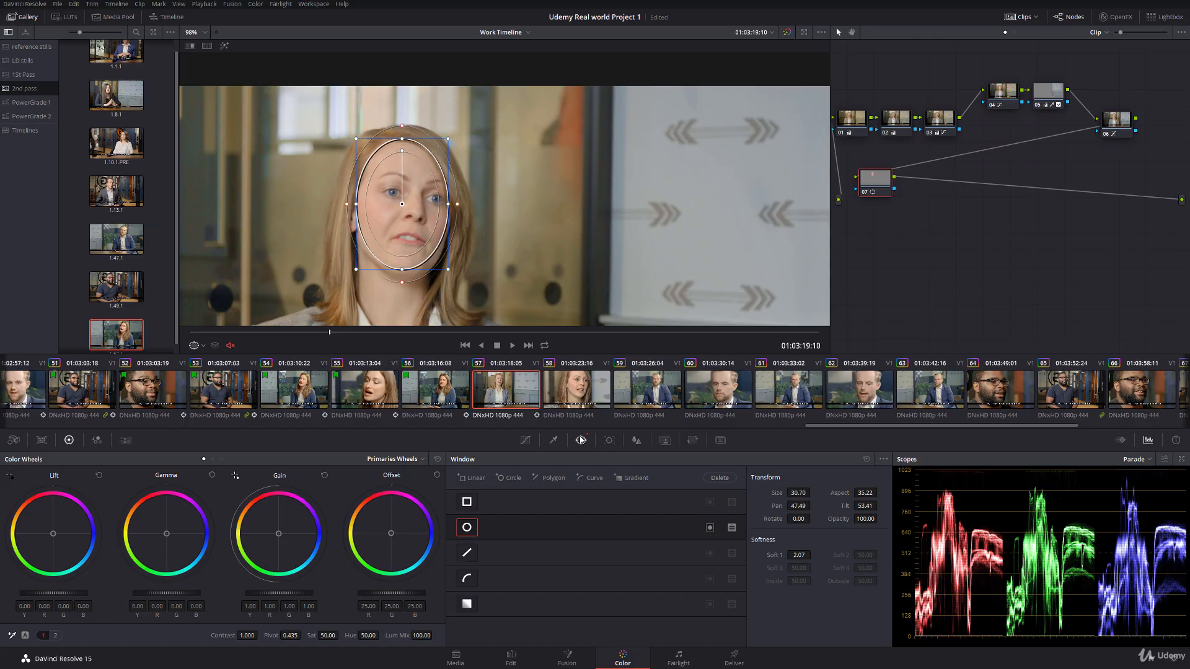
Step: Track the face window backward and forward through clip 57, check the track and hide the window outline
click(609, 440)
click(475, 478)
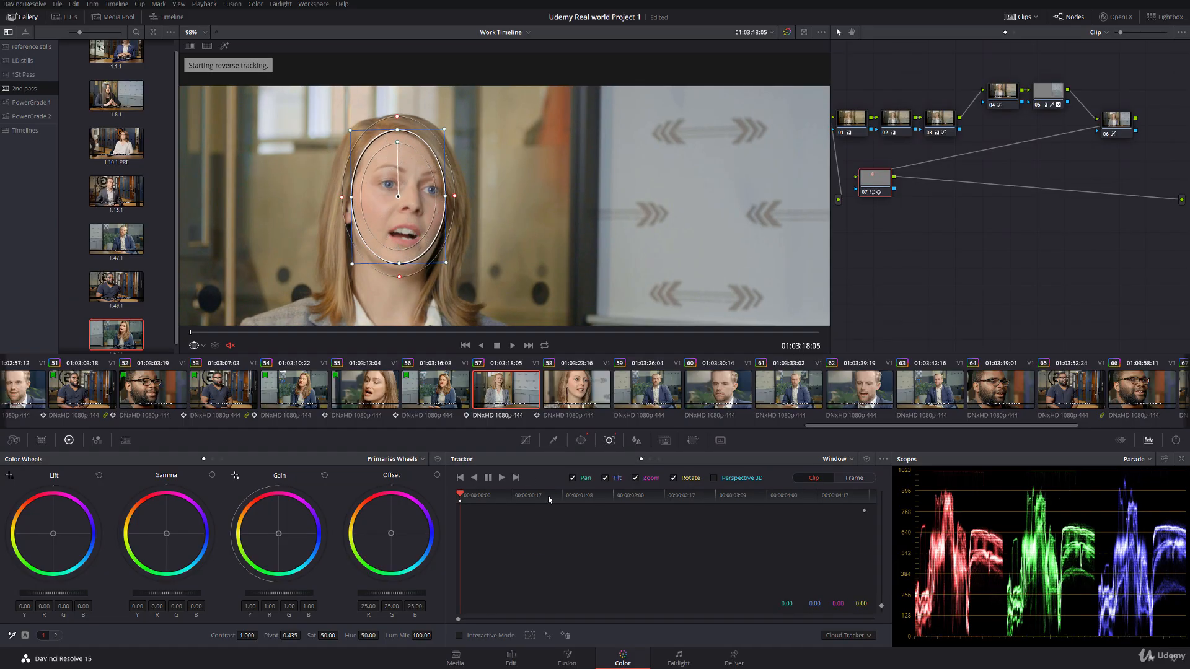
click(503, 478)
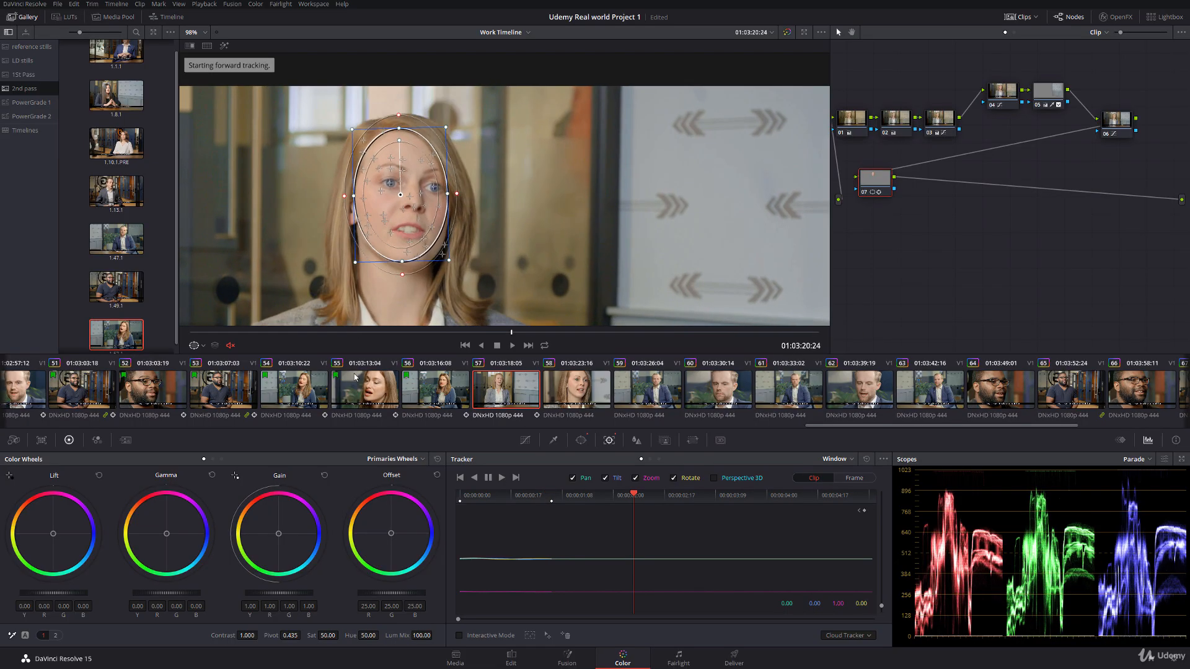
drag(537, 498, 639, 501)
click(199, 346)
click(247, 357)
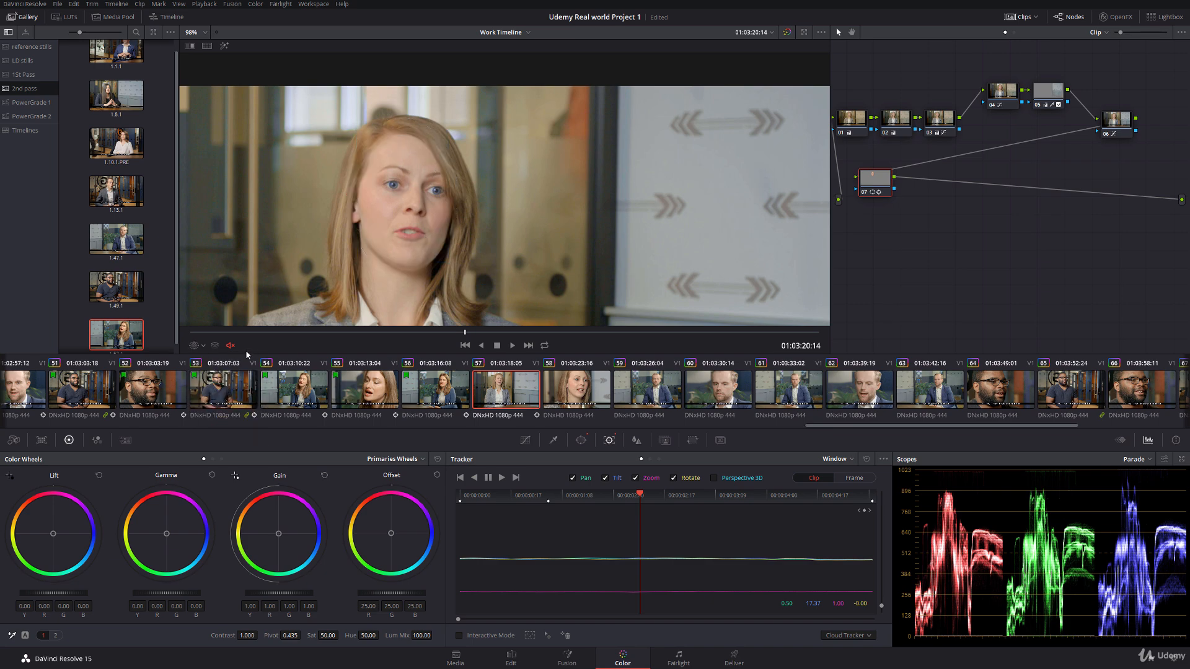
Step: Set node 07's lift to -0.05, gamma to 0.01, gain to 1.05 and saturation to 49.40, and inspect the face
drag(69, 591, 55, 592)
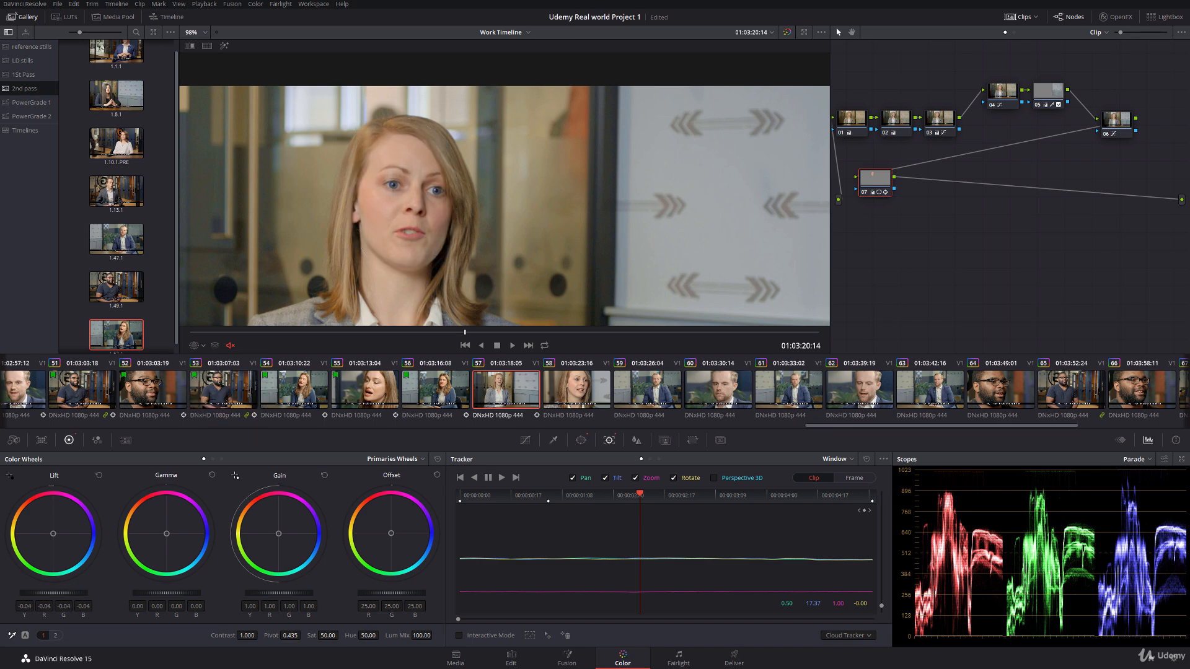
drag(251, 593, 265, 593)
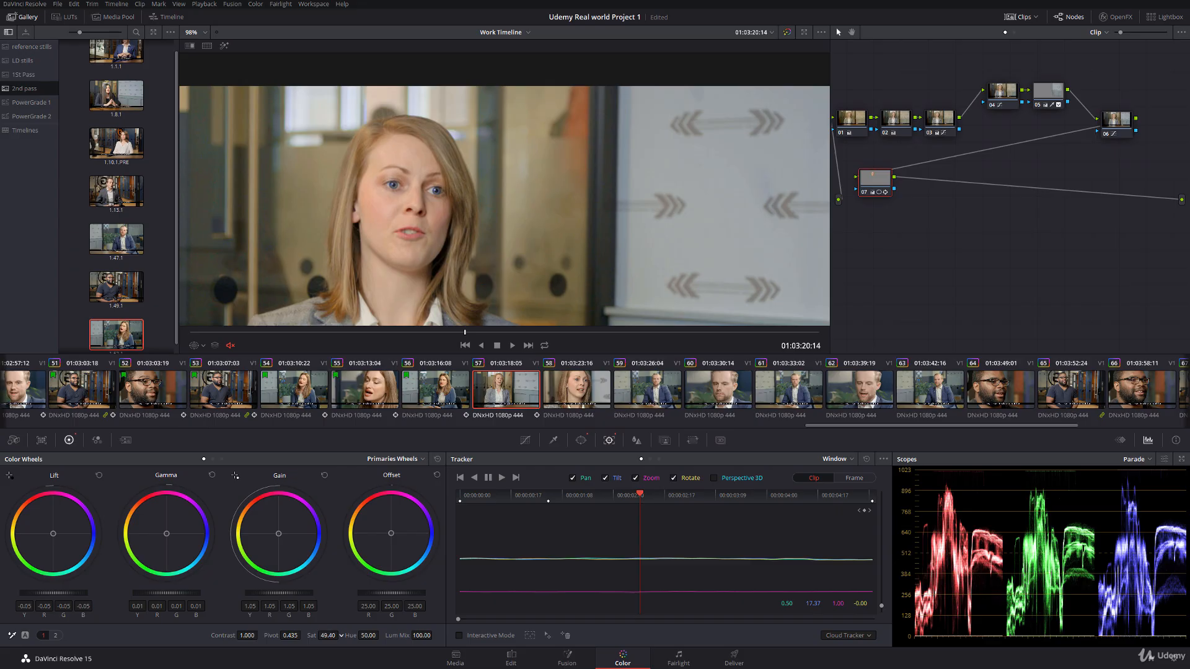
scroll(443, 207, down, 3)
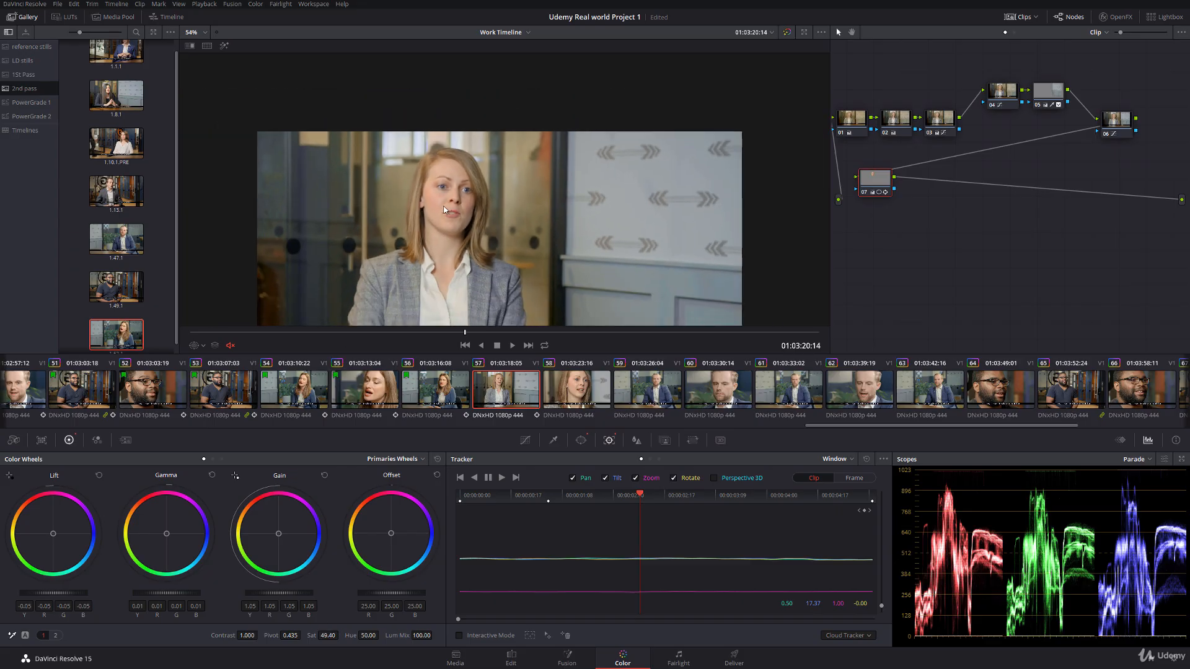
scroll(380, 213, up, 3)
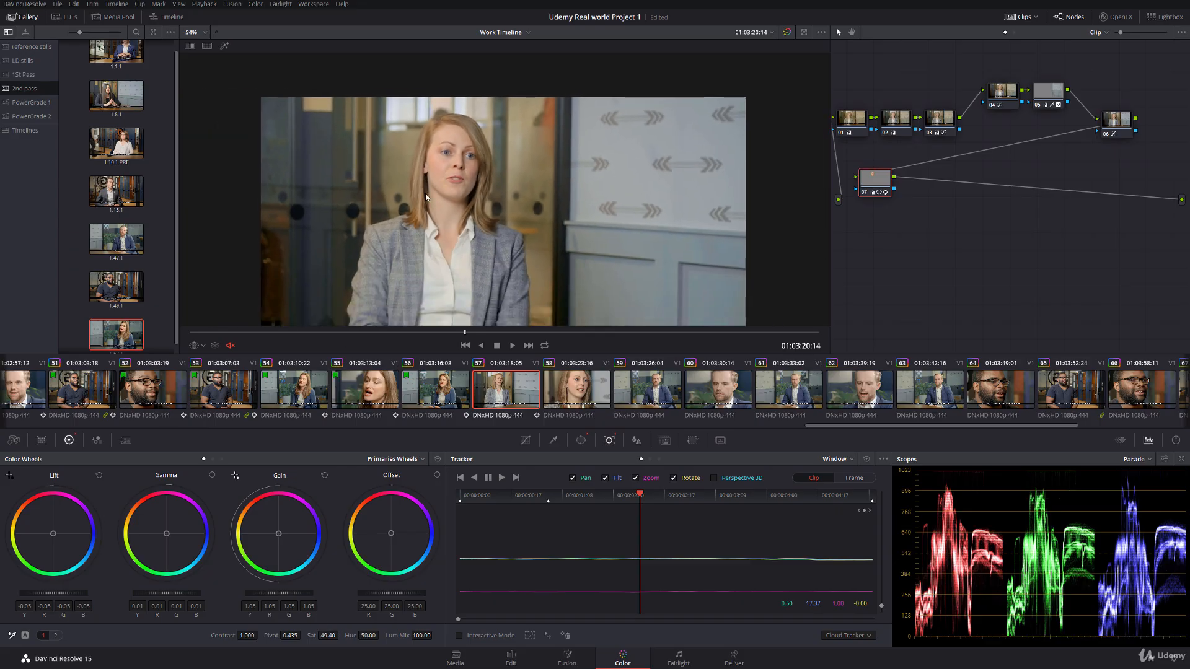
scroll(426, 236, up, 2)
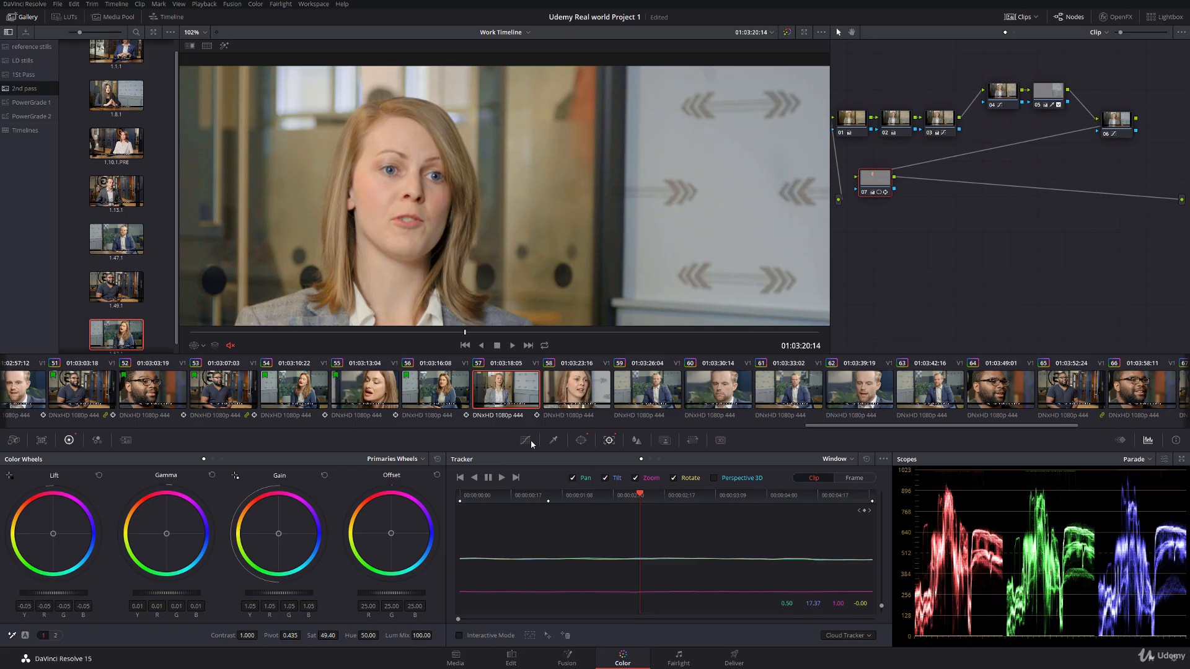
Step: Lower the cyan-blue saturation on node 07's Hue Vs Sat curve to 0.63 at input hue 89.51 and play to check
click(525, 440)
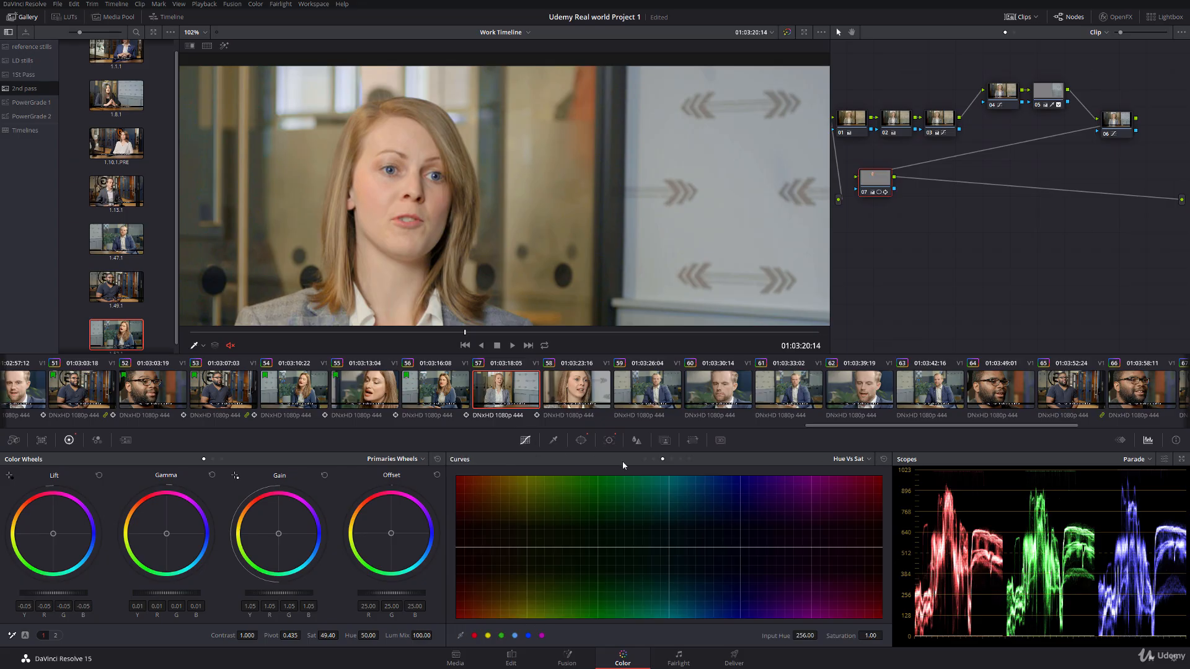
click(515, 635)
drag(694, 547, 686, 575)
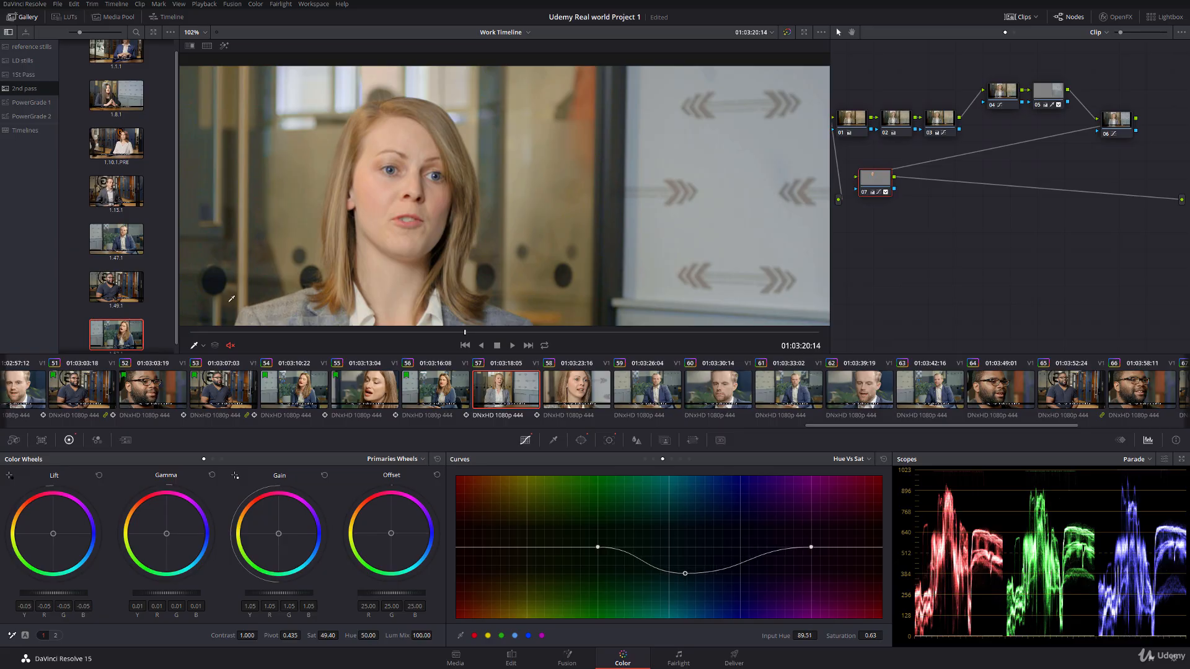
key(space)
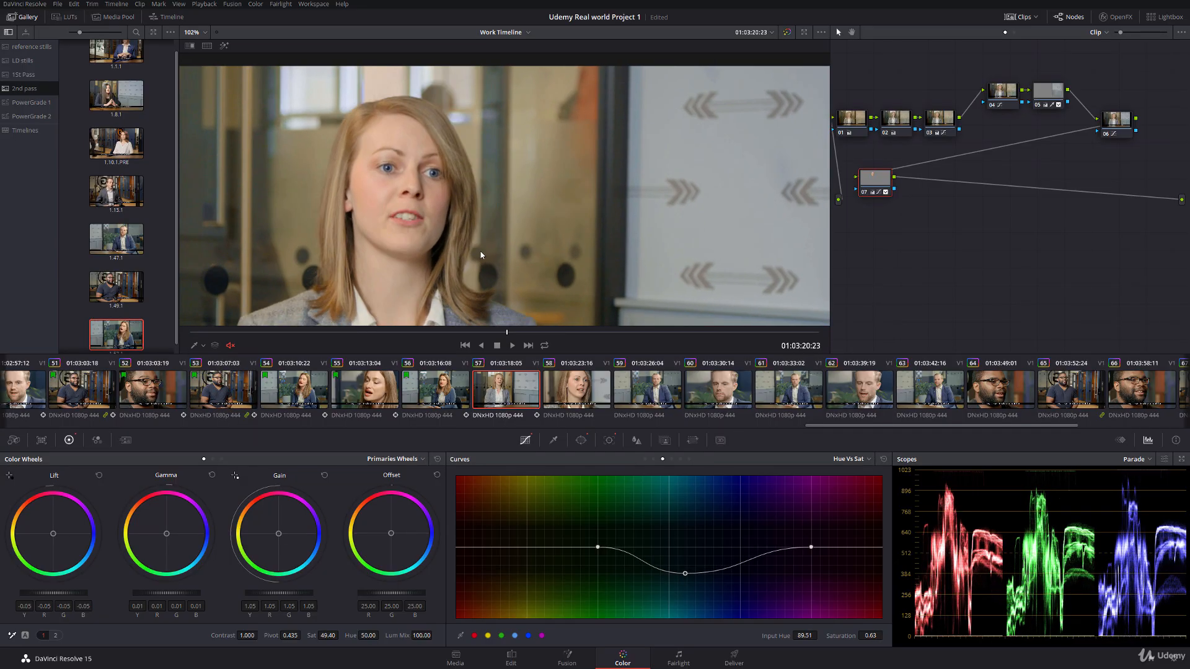
scroll(481, 255, down, 3)
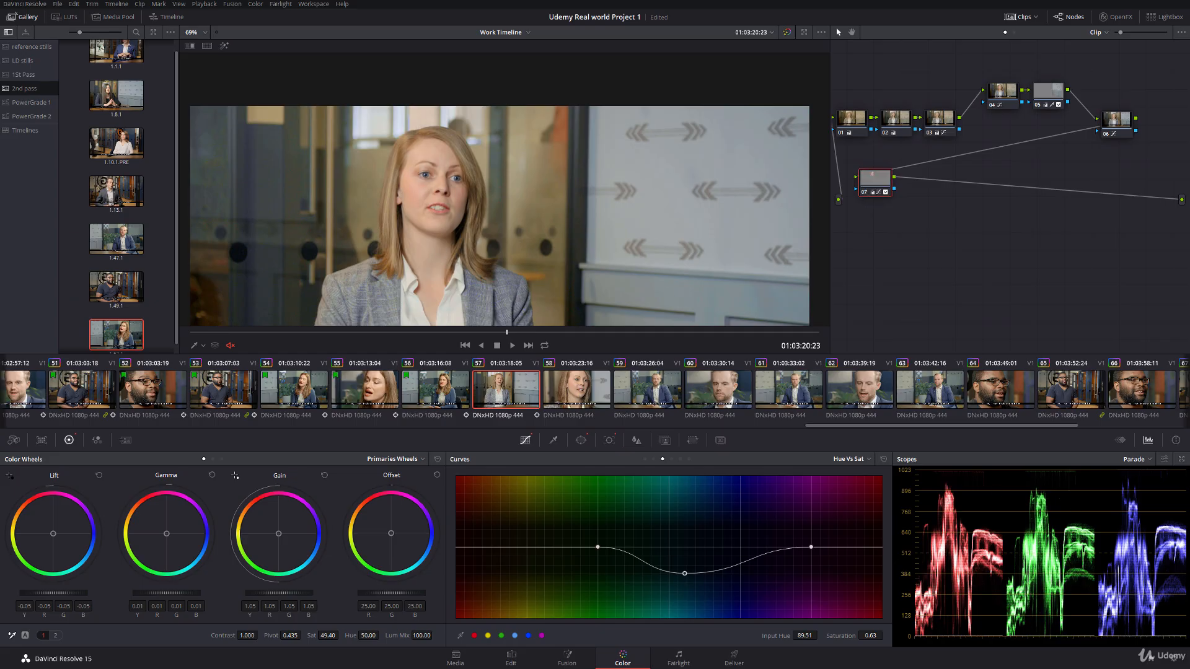
drag(633, 349, 596, 307)
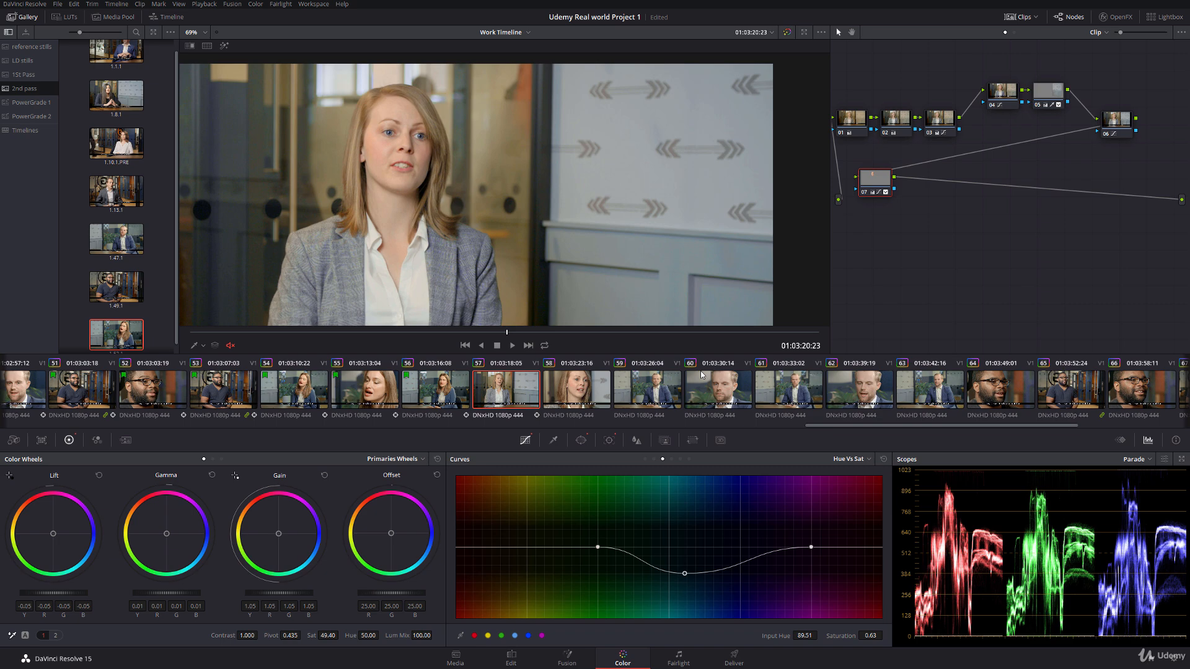
Step: Compare the skin tone and brightness of the woman's face between clips 57 and 58
click(597, 389)
scroll(484, 209, down, 2)
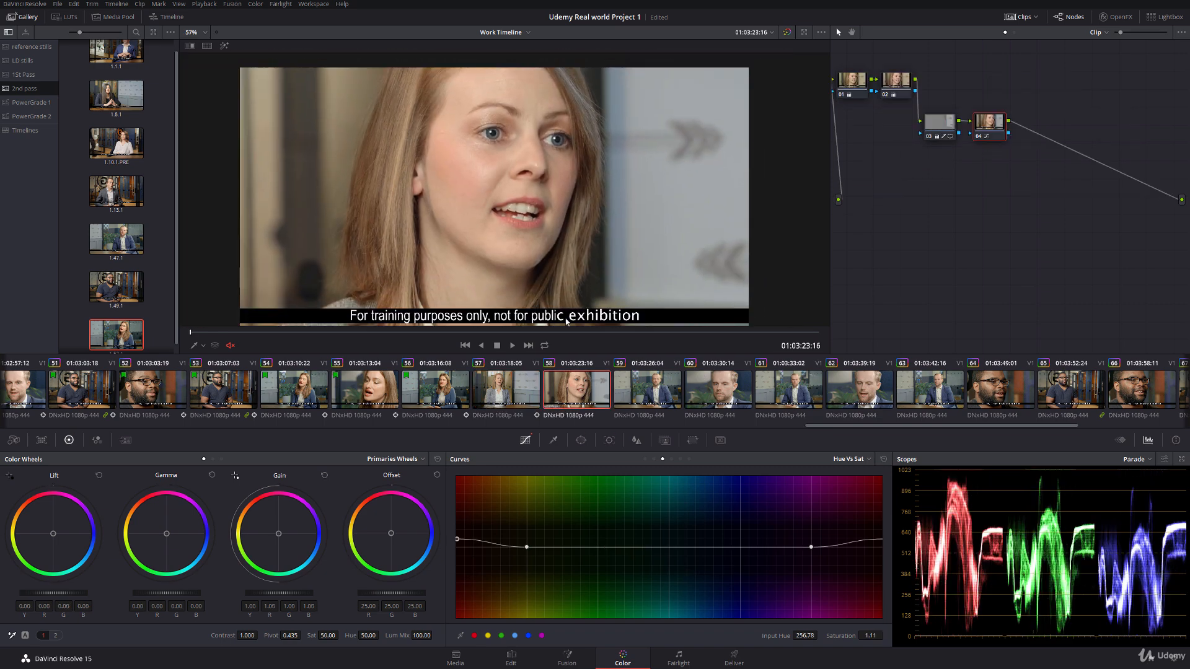
click(524, 376)
click(554, 381)
drag(413, 174, 505, 268)
click(507, 386)
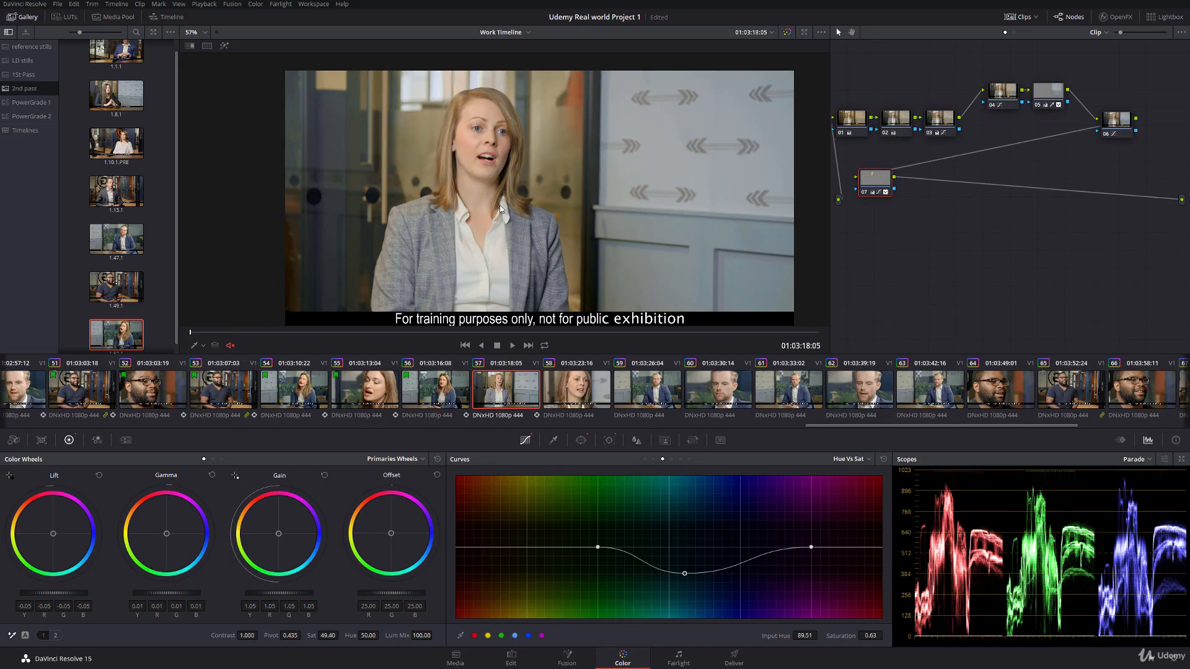
scroll(552, 320, up, 1)
click(588, 397)
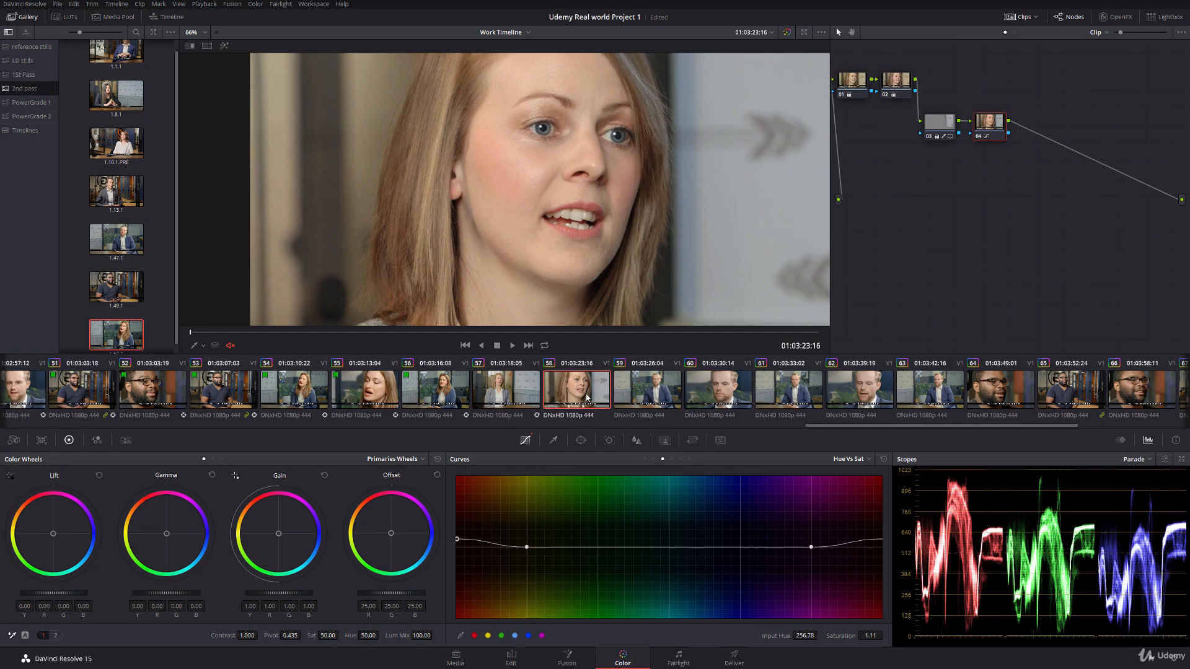
click(515, 389)
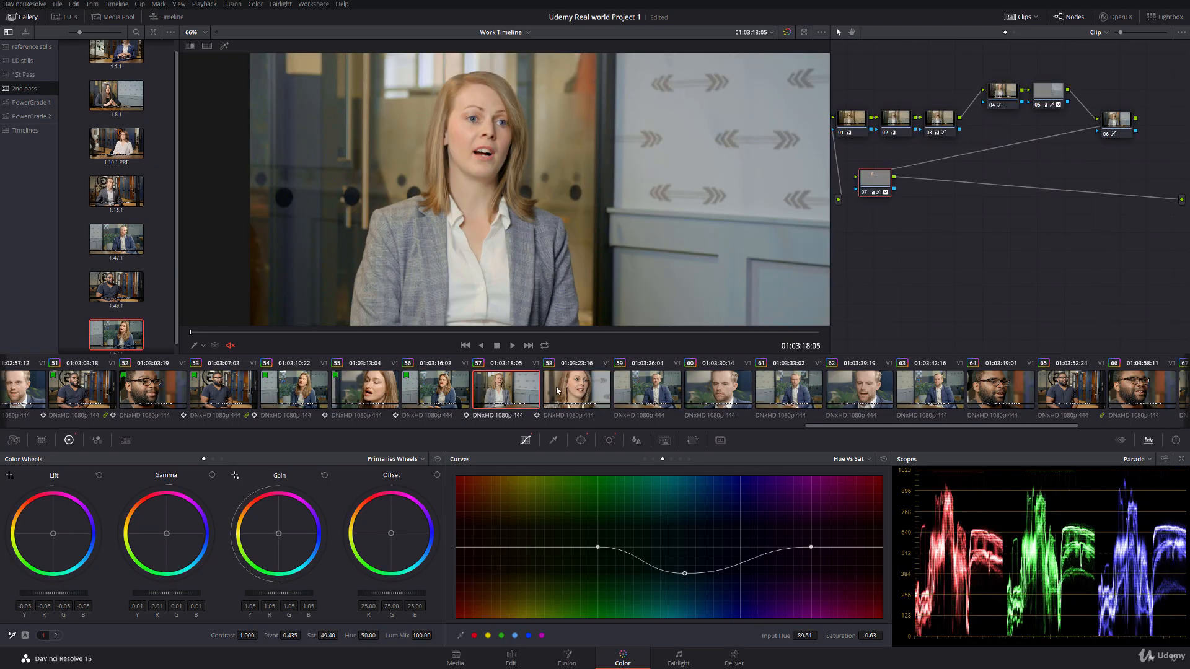
Step: Add a serial node 05 to clip 58 and give it a circular window
click(557, 390)
key(alt+s)
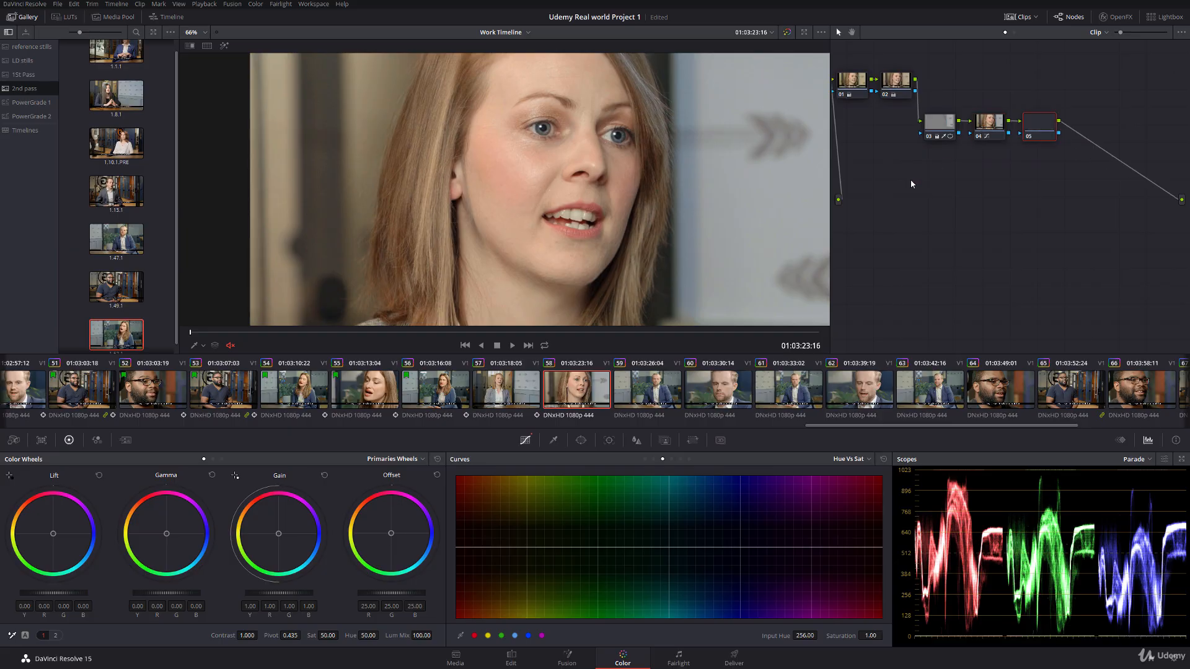
click(581, 441)
click(467, 528)
scroll(533, 165, down, 3)
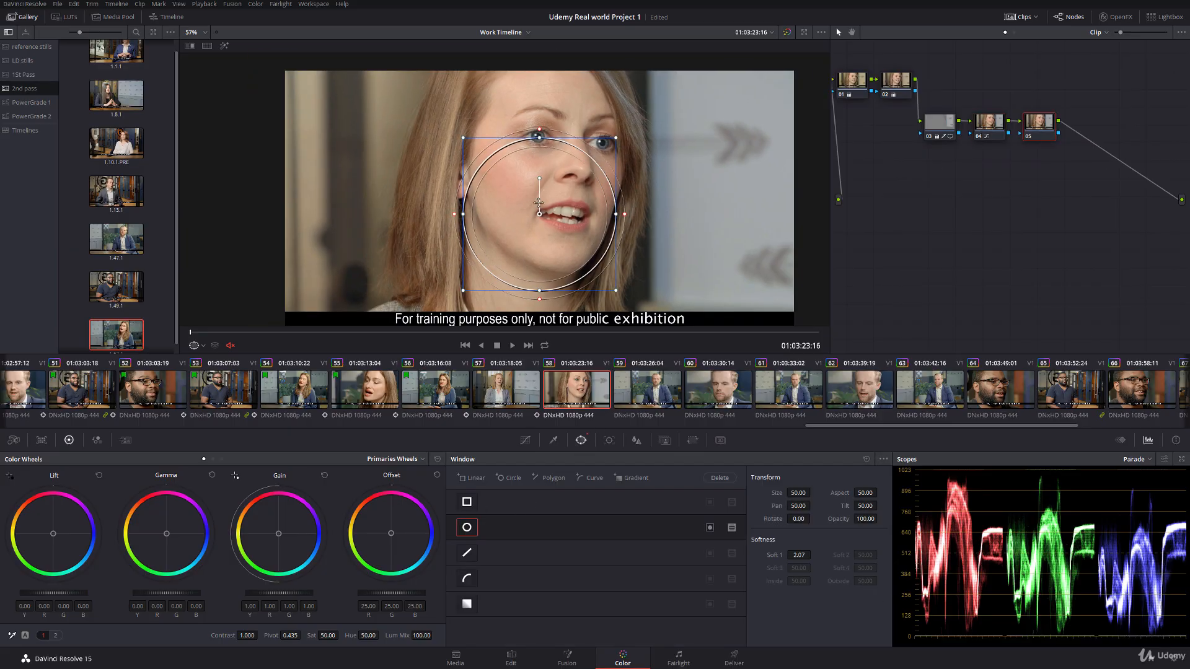
Step: Fit node 05's circular window as an oval around the woman's face and track it forward through clip 58
drag(533, 163, 534, 143)
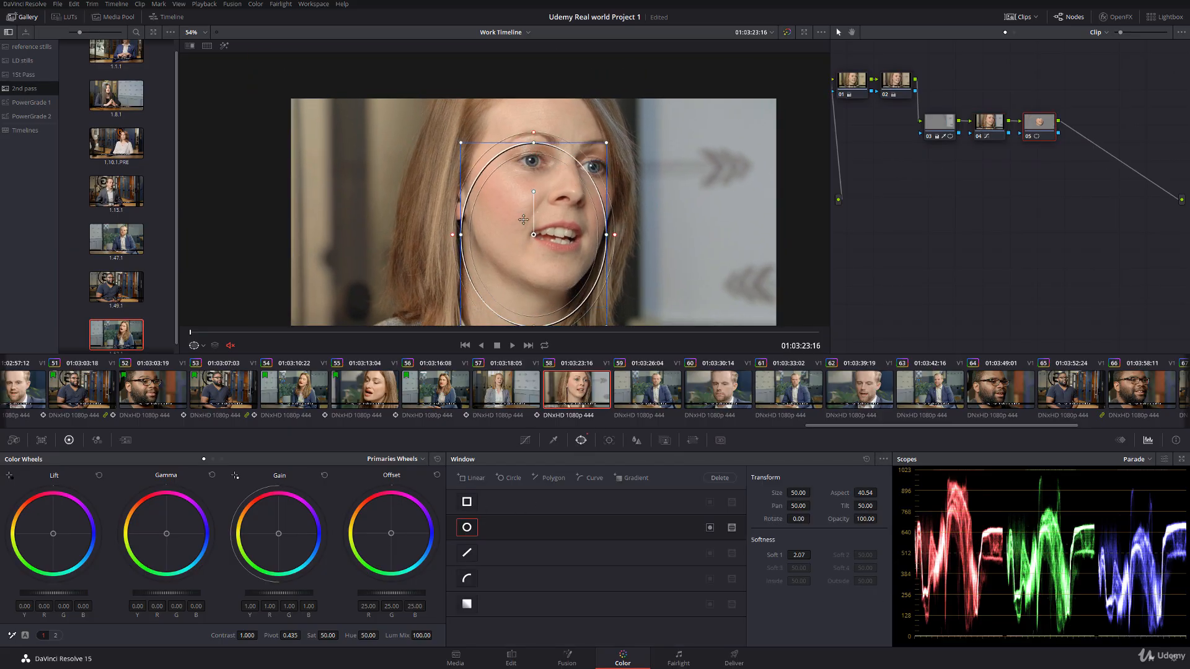
drag(534, 232, 540, 185)
drag(545, 284, 545, 293)
drag(544, 187, 542, 184)
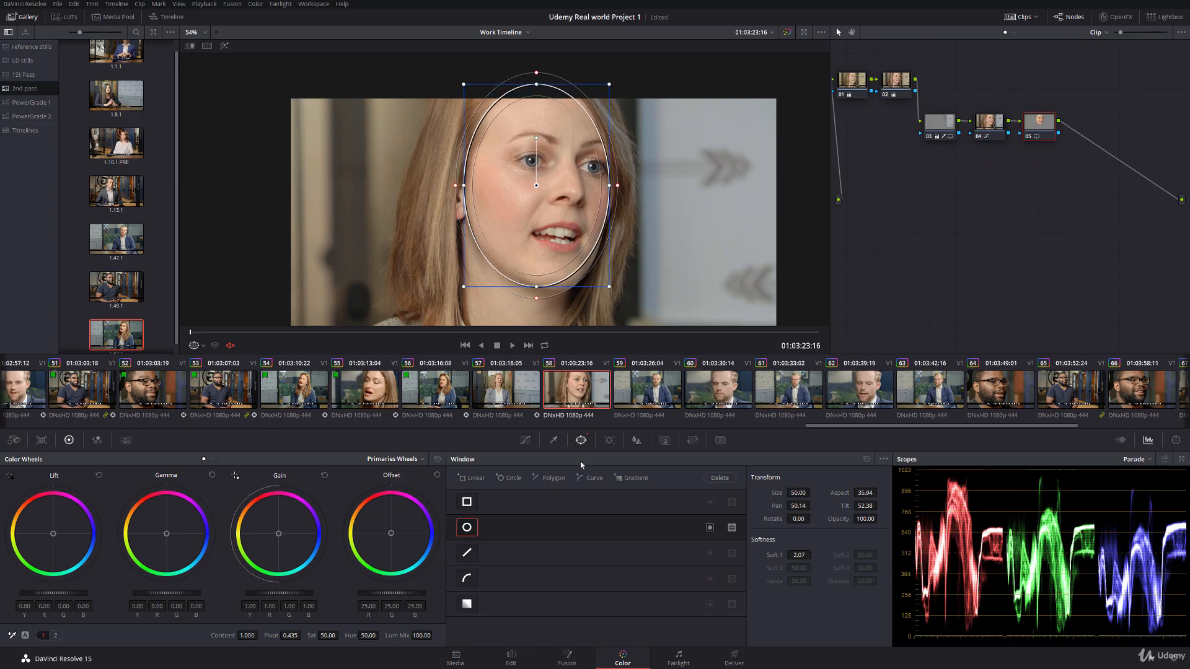
click(608, 440)
click(502, 477)
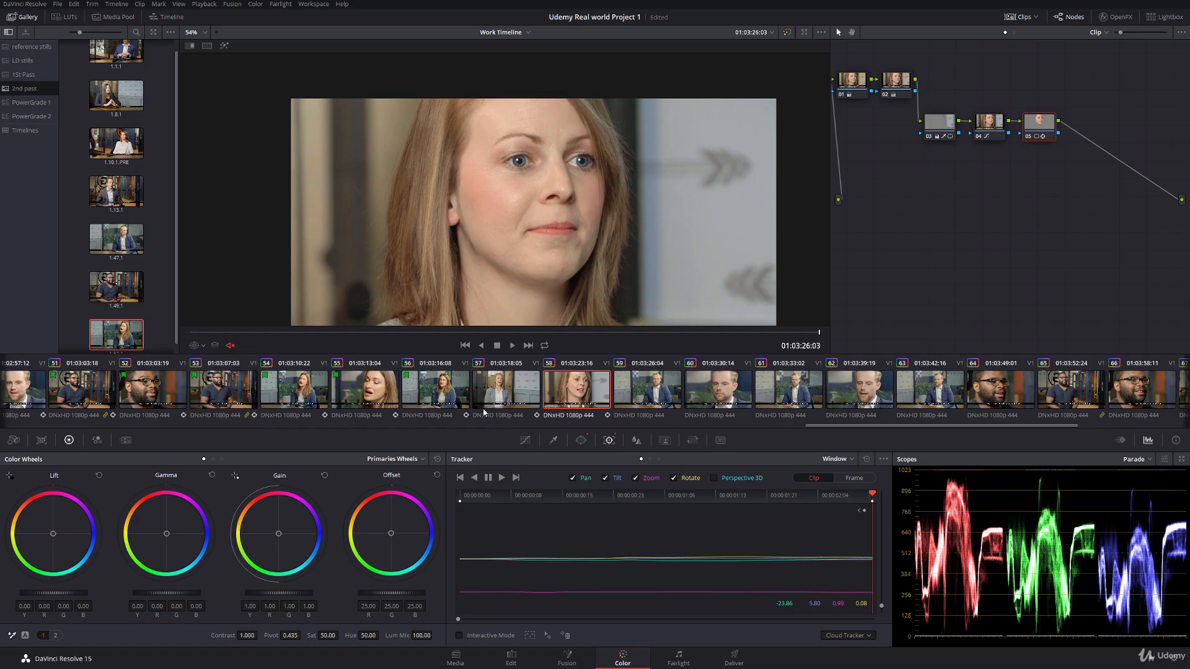
Step: Grab a still of clip 57 and show it as a split-screen reference wipe against clip 58
click(508, 392)
right_click(535, 220)
click(535, 220)
key(Down)
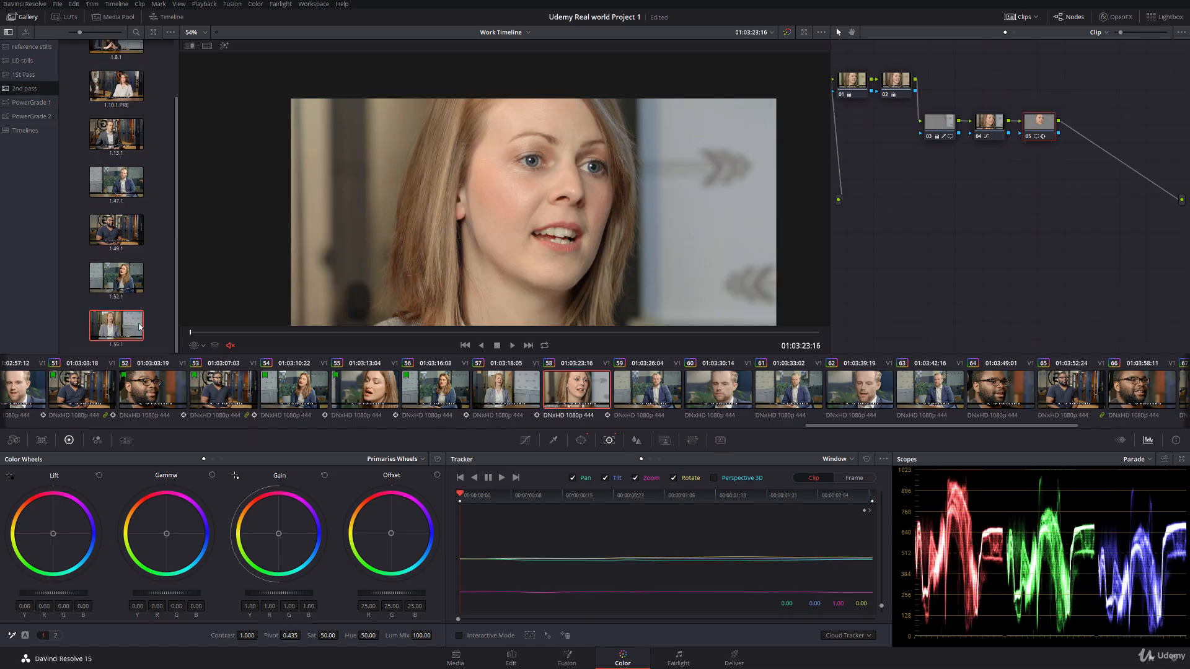
drag(423, 214, 509, 218)
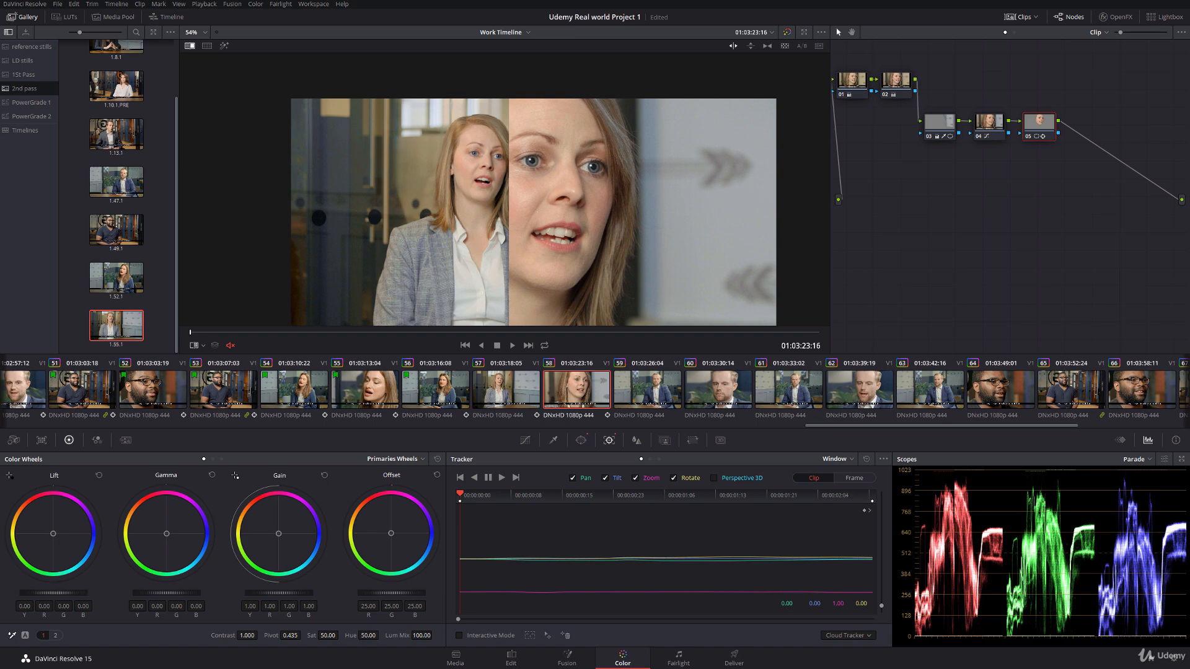
Step: Match node 05's face to the reference with lift -0.02, gamma 0.00, gain 1.05 and saturation 46.00
drag(54, 593, 44, 593)
drag(279, 593, 298, 593)
drag(54, 594, 64, 593)
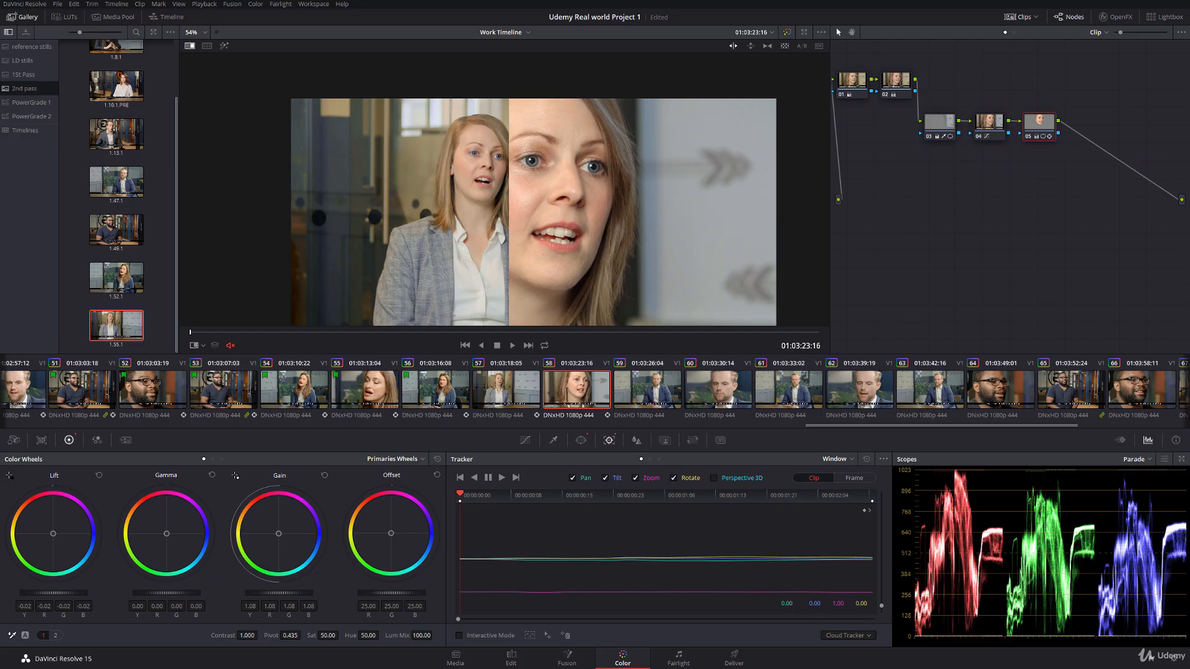
drag(167, 593, 169, 594)
drag(327, 635, 317, 635)
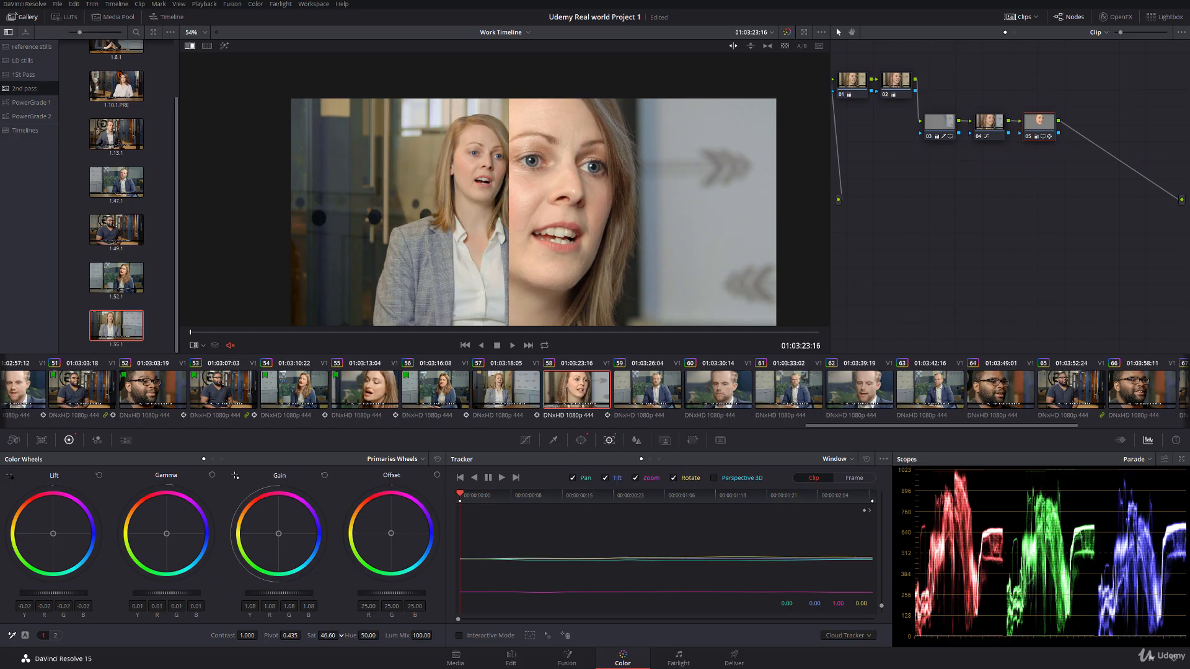
drag(296, 596, 185, 593)
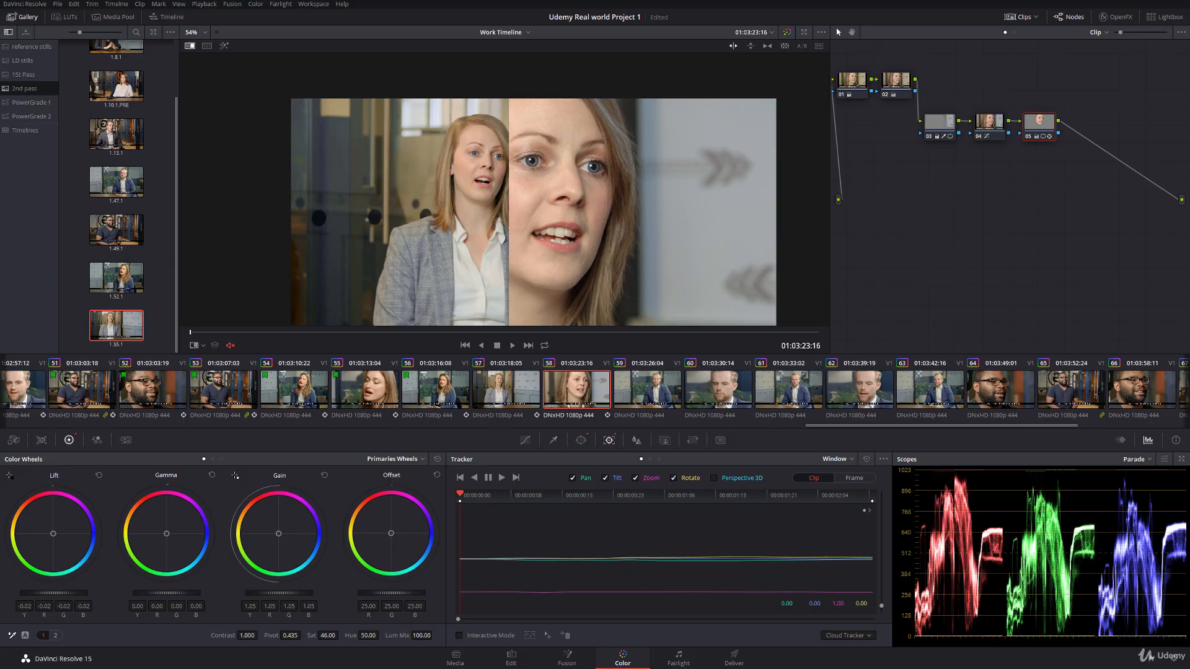
Step: Raise the blue saturation on node 05's Hue Vs Sat curve to 1.68 at input hue 106.36
click(526, 440)
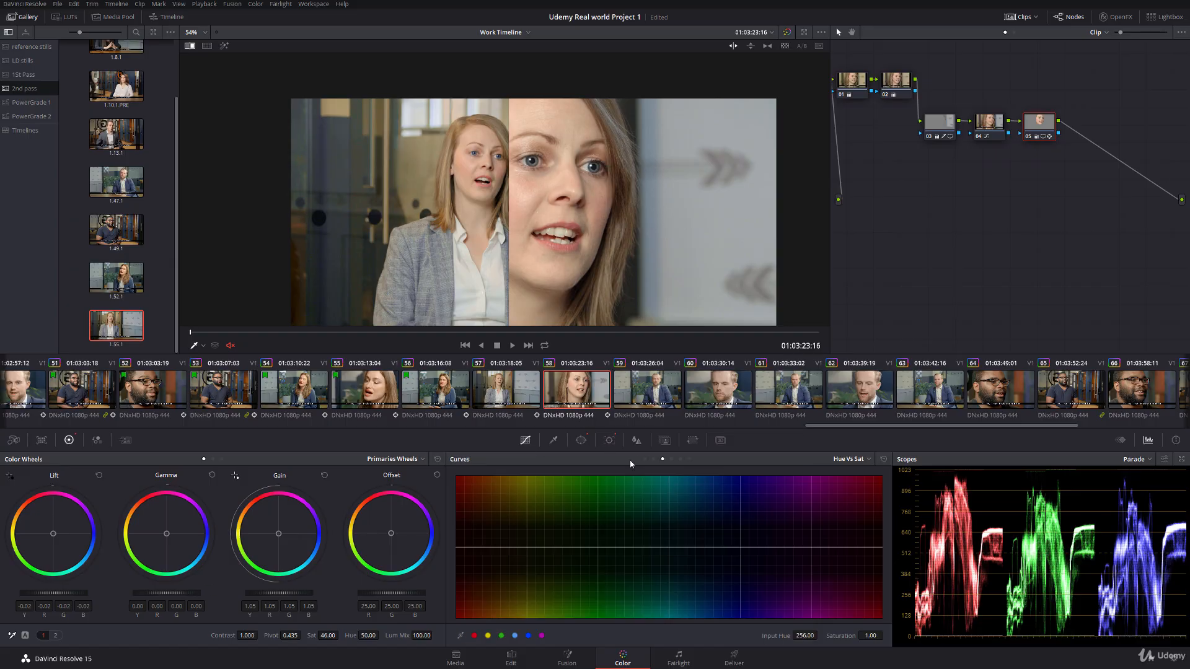
click(515, 638)
click(528, 636)
drag(713, 548, 706, 502)
Step: Lower the yellow-green to cyan range on node 05's Hue Vs Hue curve, with hue rotate -46.02 at input hue 6.86
click(654, 459)
click(515, 635)
drag(668, 547, 559, 549)
click(588, 565)
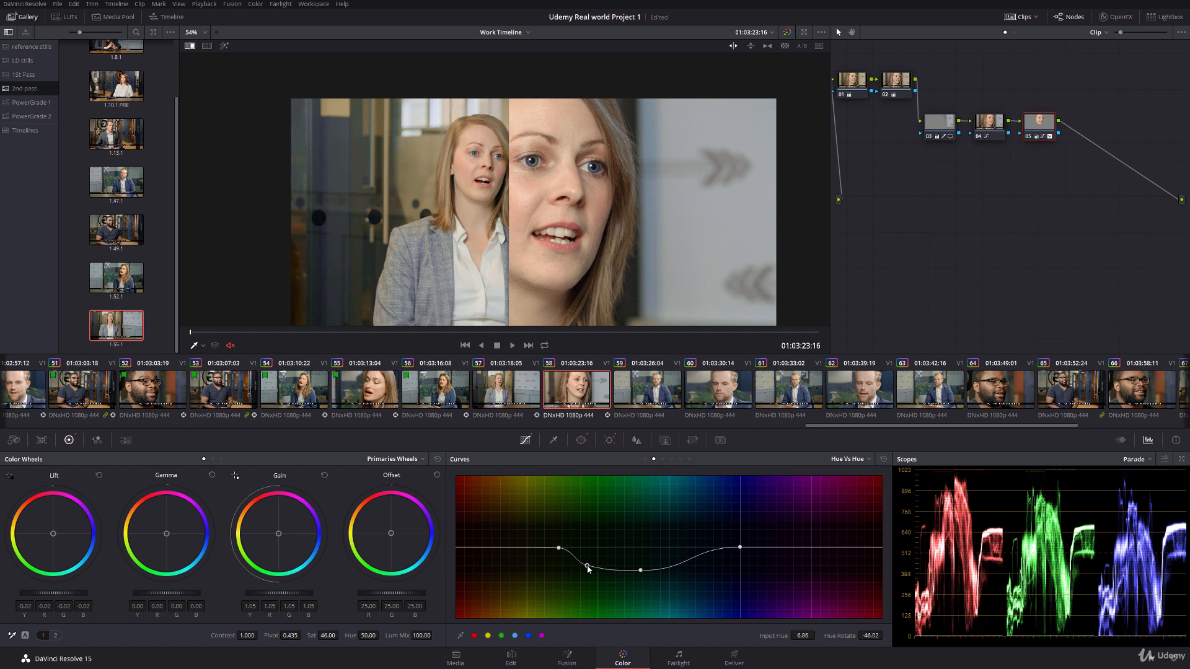
Step: Reshape node 05's Hue Vs Sat boost into a high plateau from green to blue, ending at input hue 184.31, and turn off the reference wipe
click(663, 460)
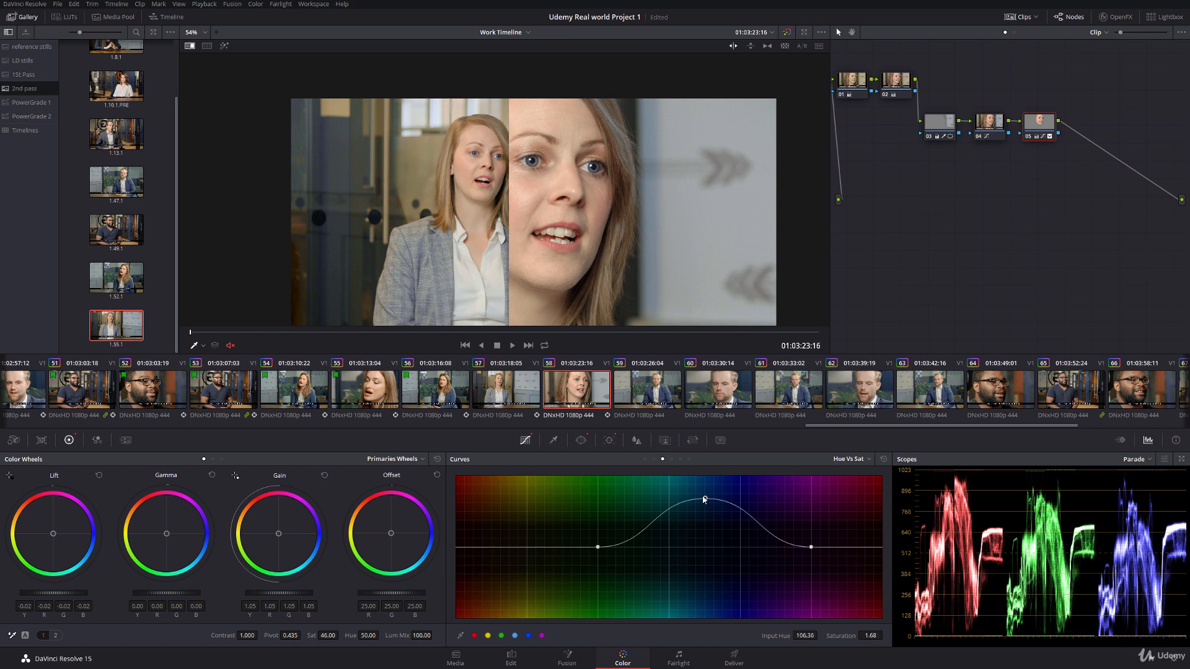
drag(704, 499, 644, 486)
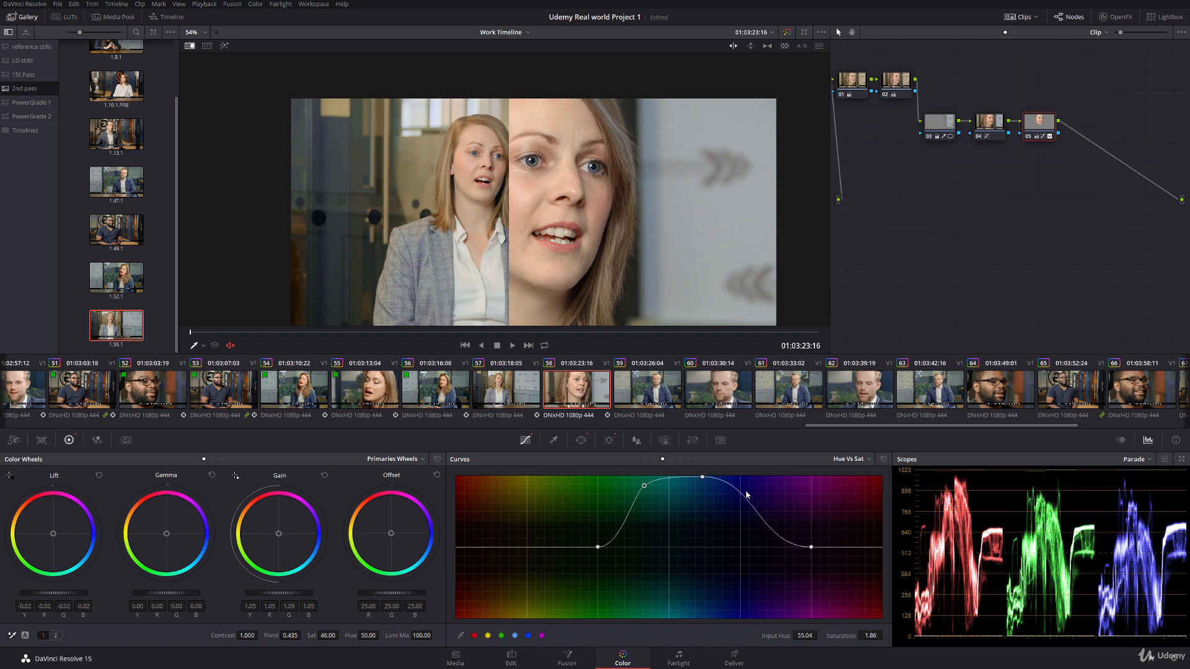
drag(747, 495, 754, 477)
drag(645, 486, 640, 480)
drag(597, 547, 580, 551)
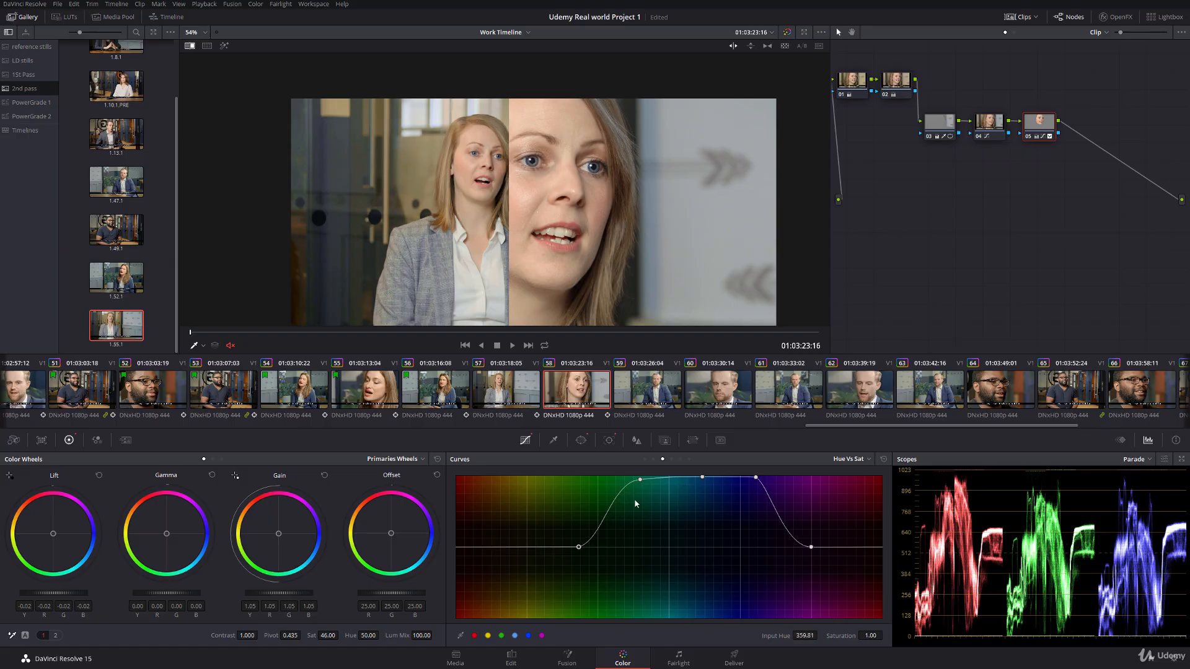
drag(640, 480, 636, 480)
drag(812, 549, 799, 550)
right_click(549, 188)
click(564, 236)
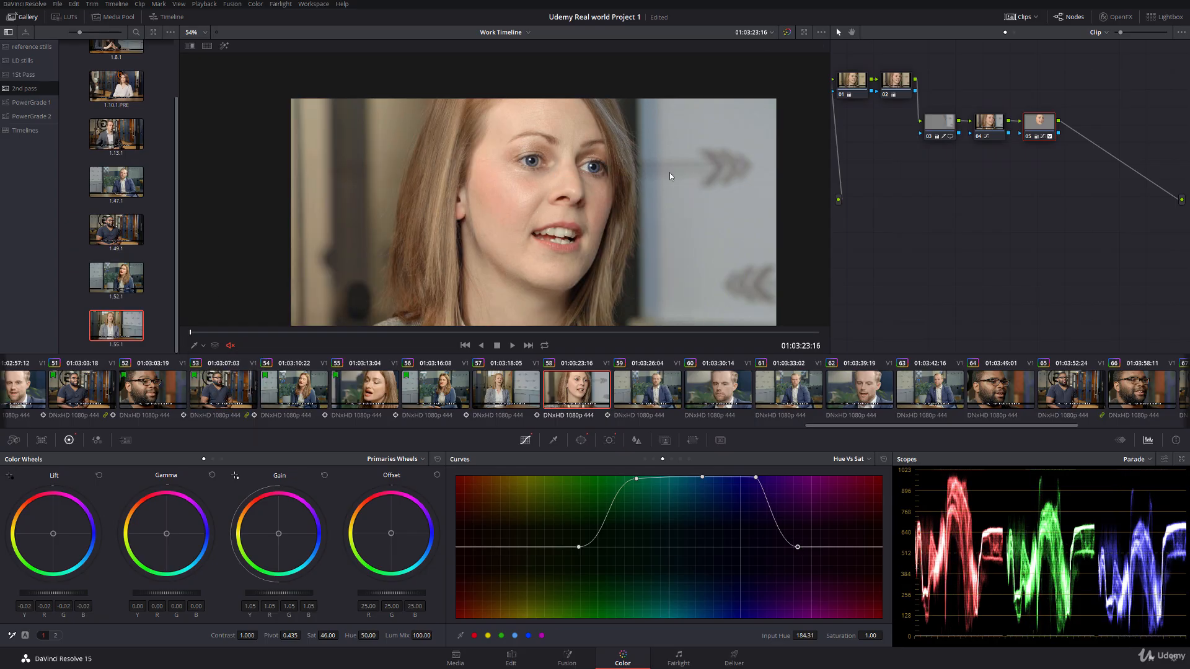
Step: Add a serial node 06 to clip 58 and set the red hue rotate on its Hue Vs Hue curve to -5.75, checking against clip 57
key(alt+s)
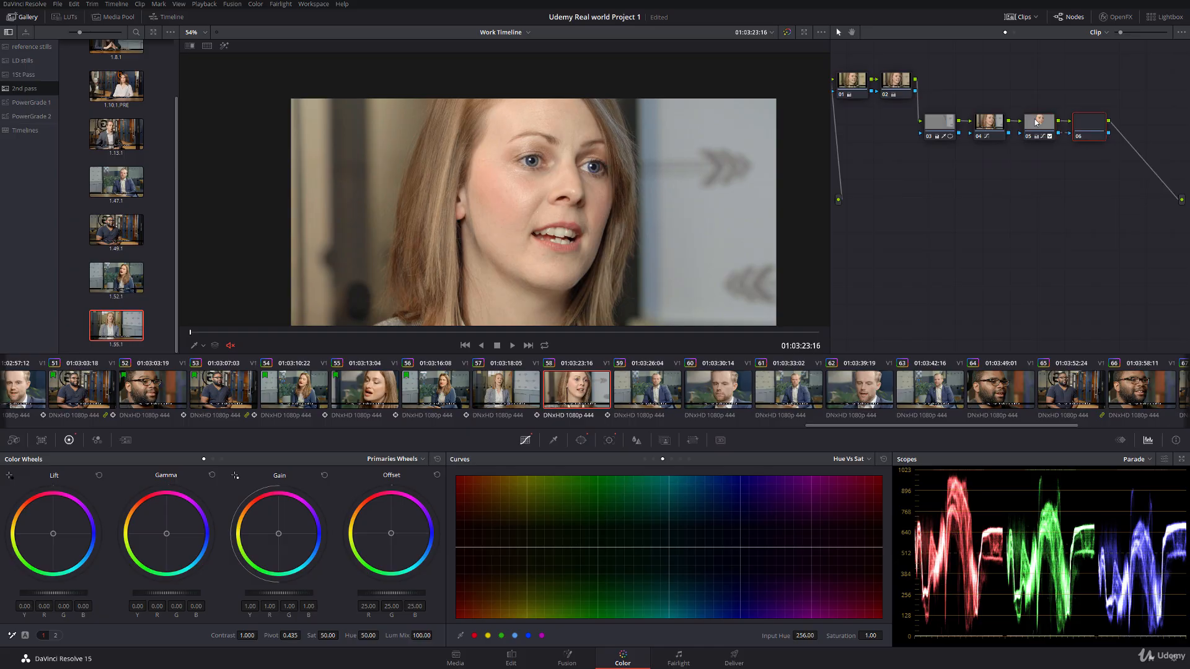
scroll(634, 196, down, 1)
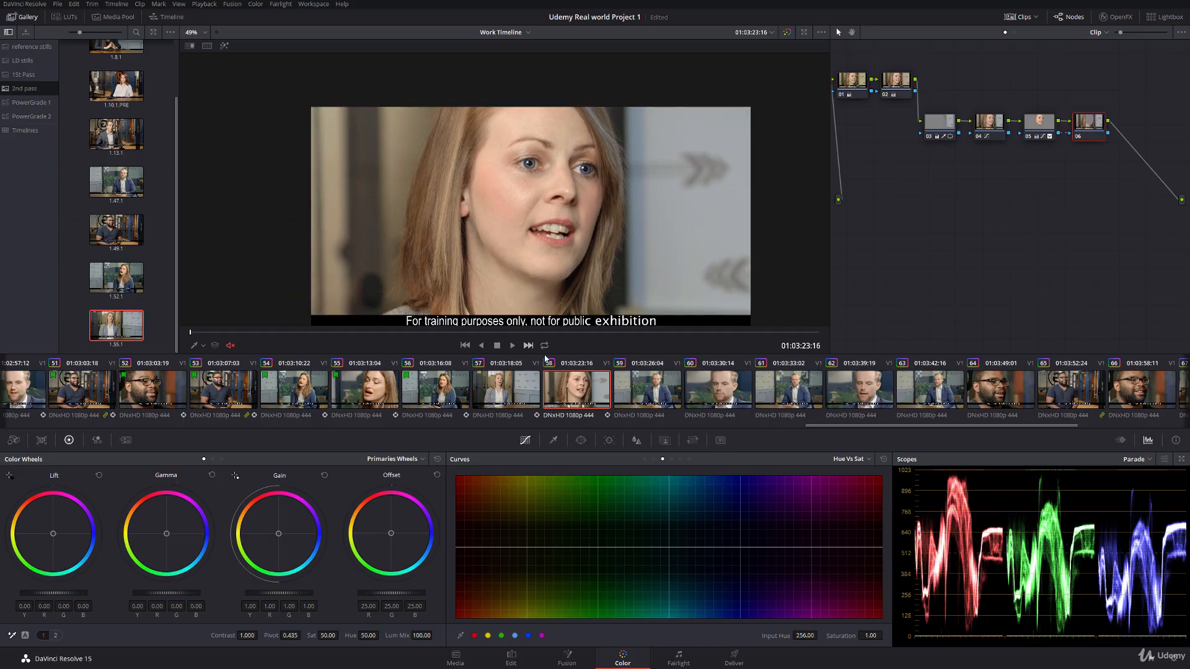
click(655, 460)
click(507, 384)
click(566, 391)
drag(871, 636, 864, 636)
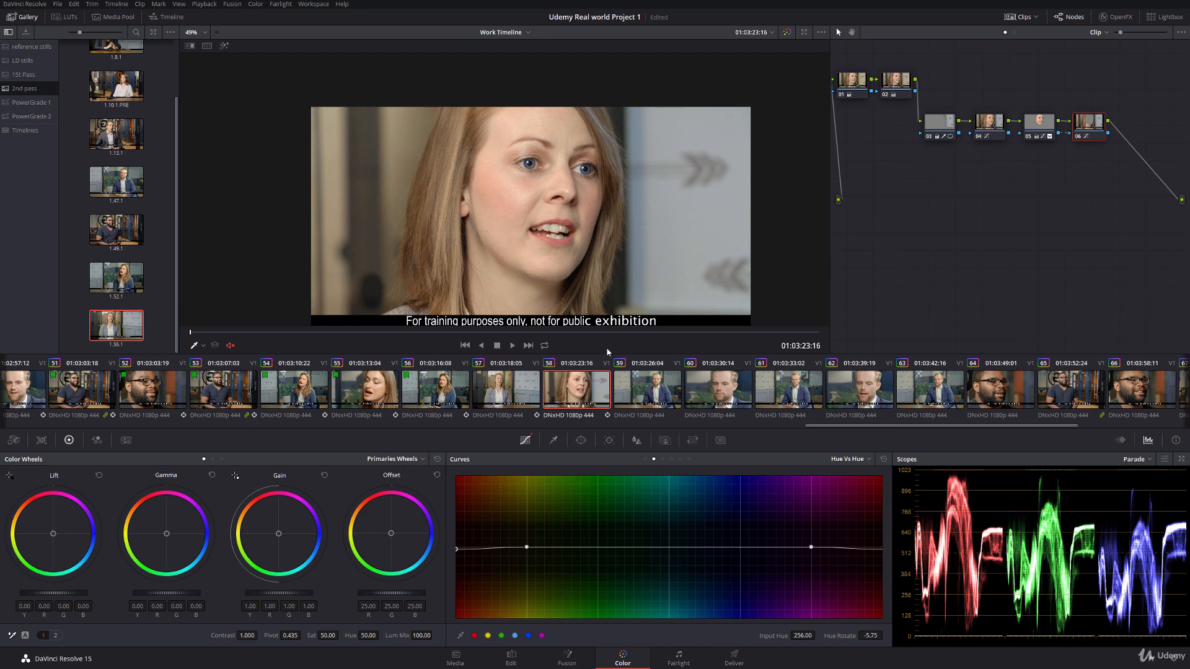
Step: Lower node 06's red hue rotate to -13.30 on the Hue Vs Hue curve, comparing clips 57 and 58
click(517, 384)
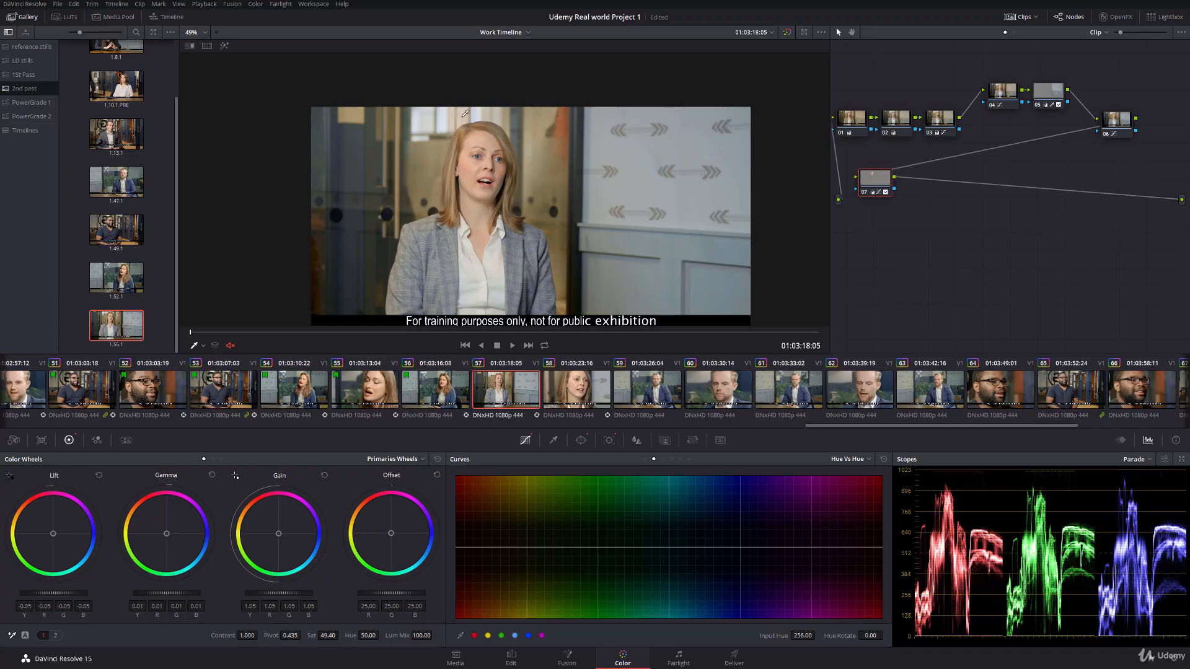
click(565, 385)
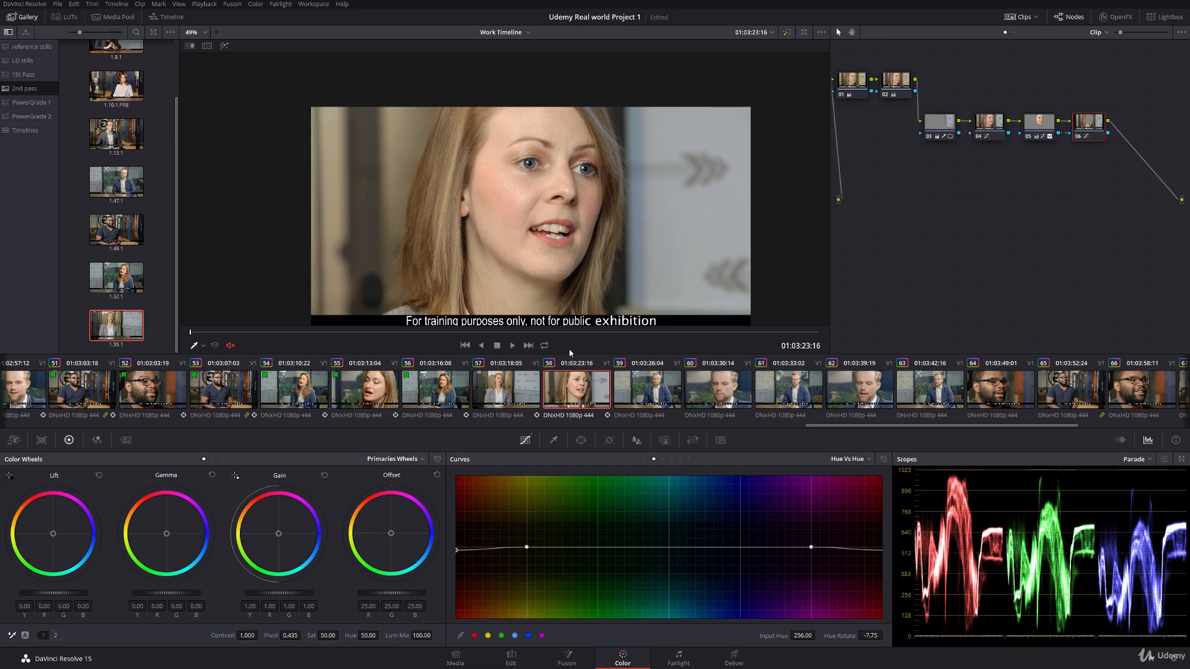
click(498, 385)
click(571, 387)
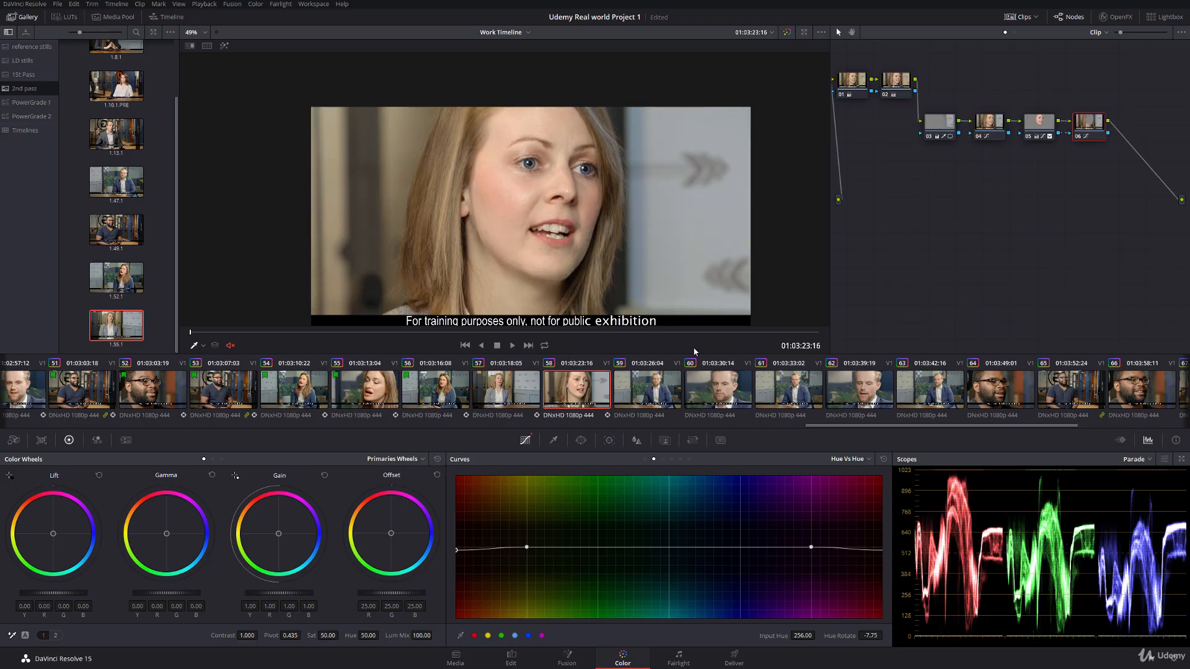
click(1078, 136)
click(1077, 136)
mouse_move(845, 637)
mouse_down()
mouse_move(819, 637)
mouse_move(832, 636)
mouse_up()
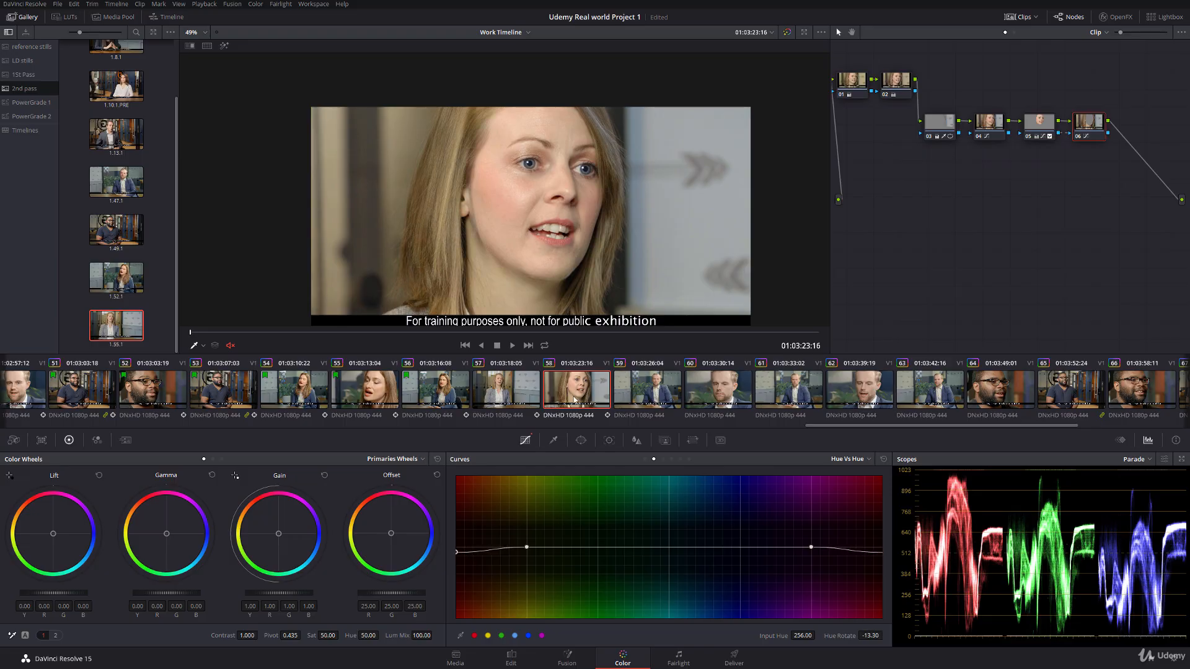
click(511, 397)
click(571, 394)
scroll(534, 204, down, 2)
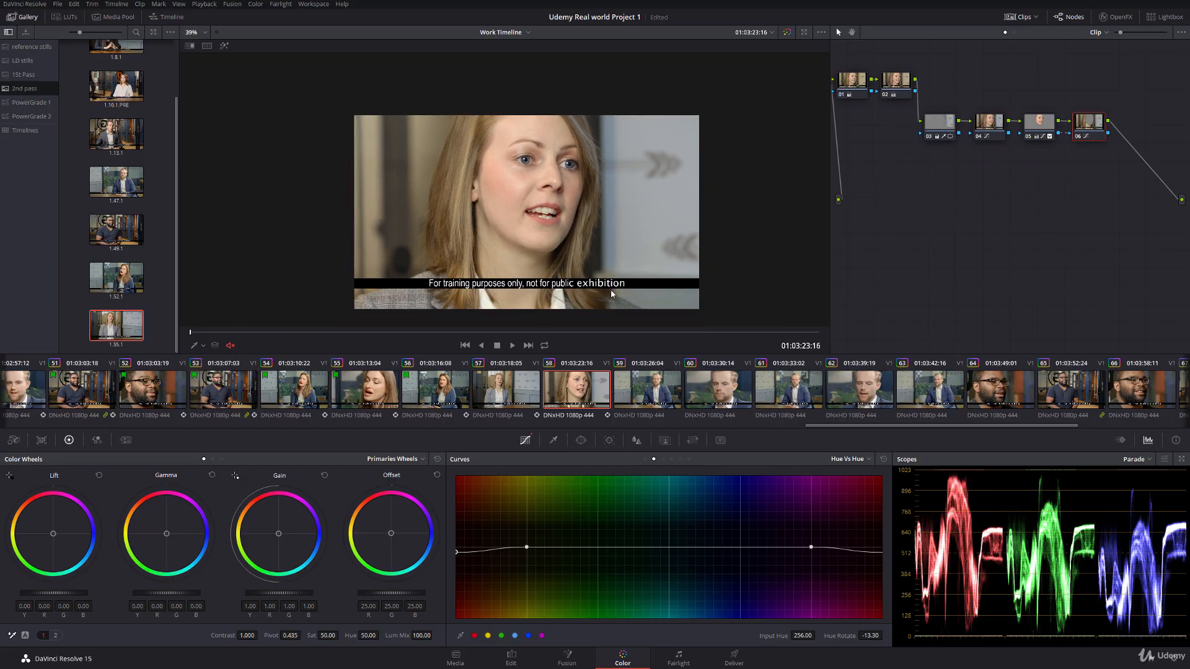
scroll(490, 217, up, 3)
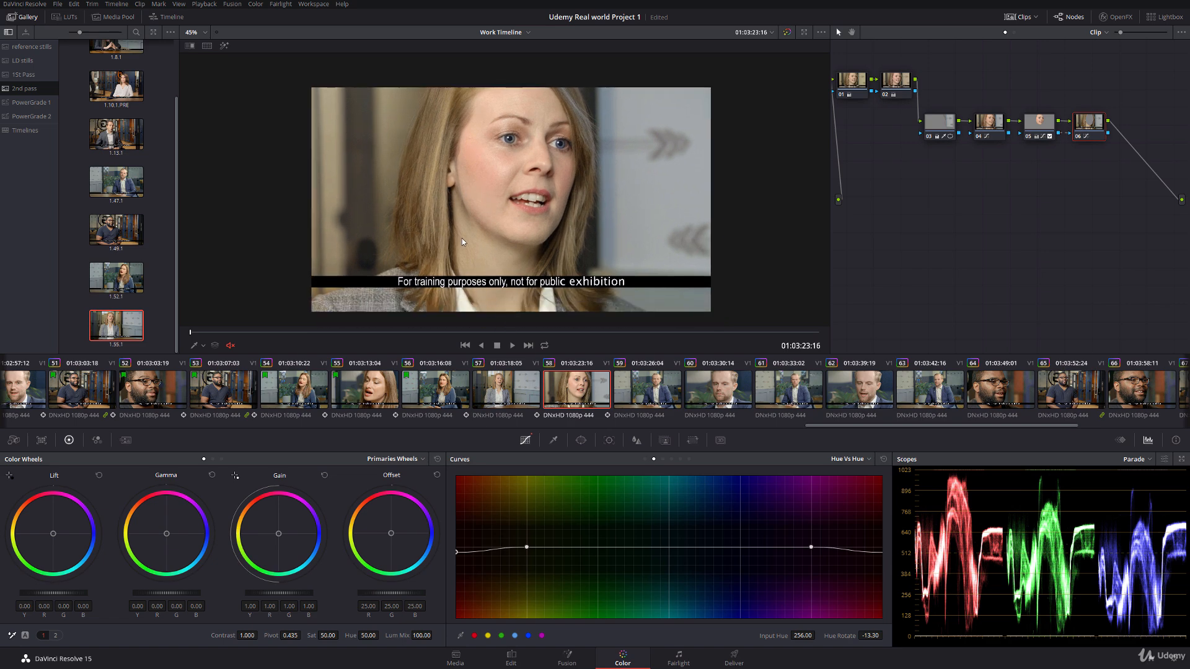
Step: Display node 05's face window, then enlarge, reposition and slightly tilt it to cover the woman's whole face and neck
click(1047, 127)
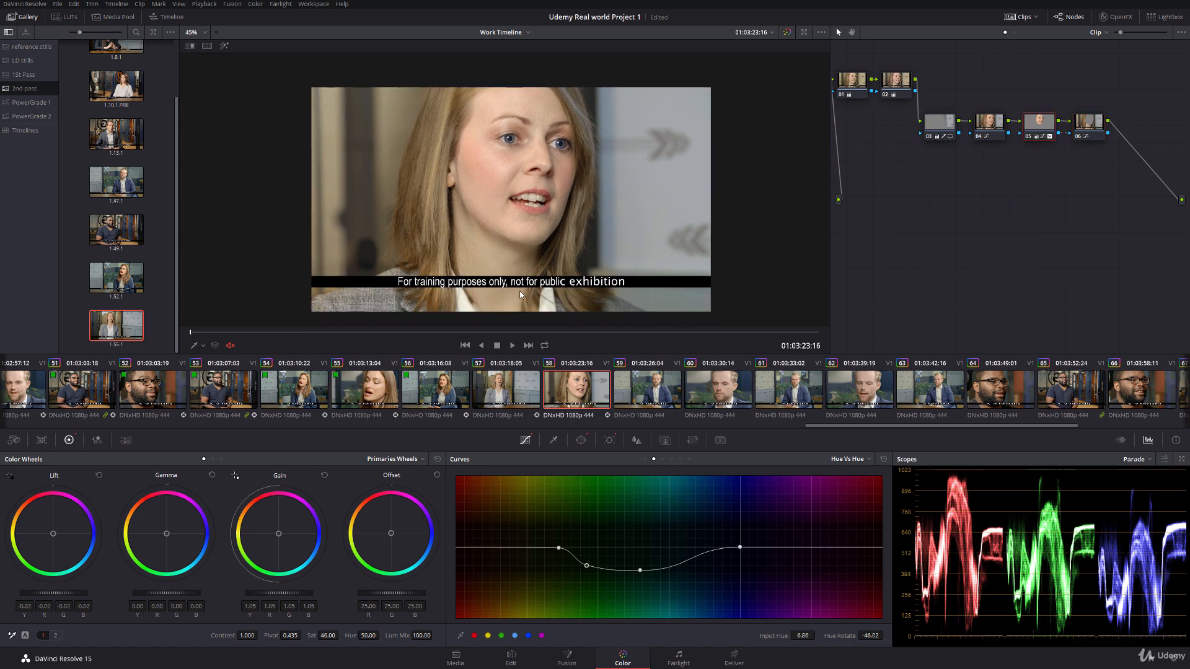
click(203, 345)
click(227, 380)
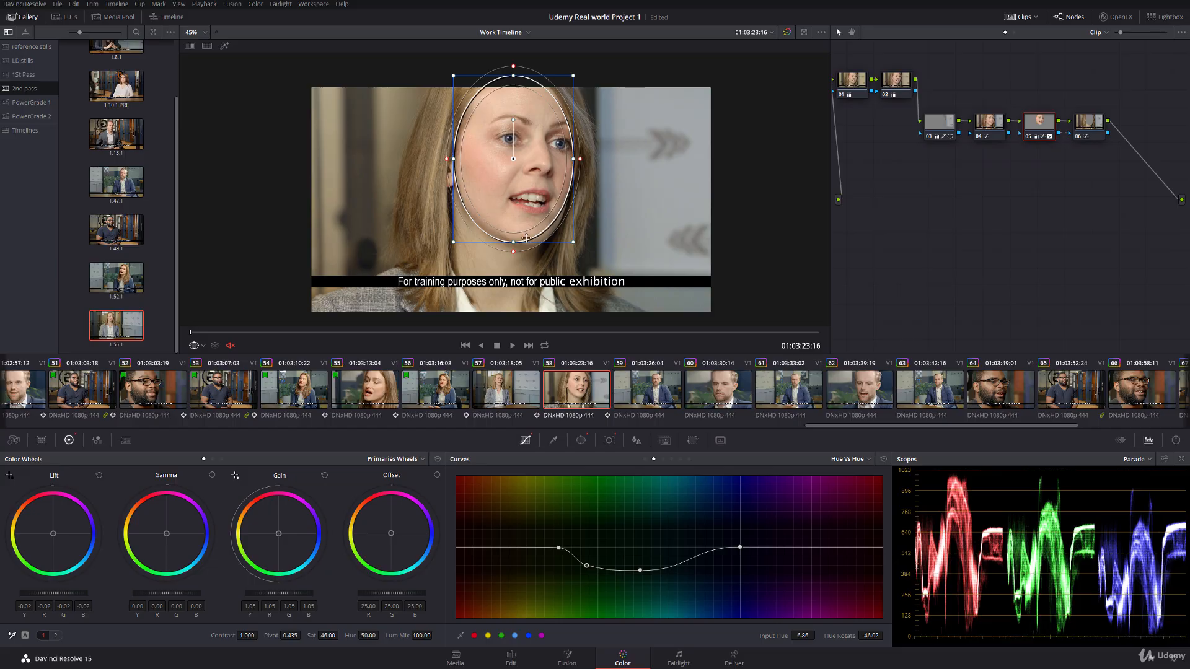
drag(514, 245, 514, 277)
mouse_move(514, 163)
mouse_down()
mouse_move(507, 199)
mouse_move(579, 193)
mouse_move(513, 185)
mouse_up()
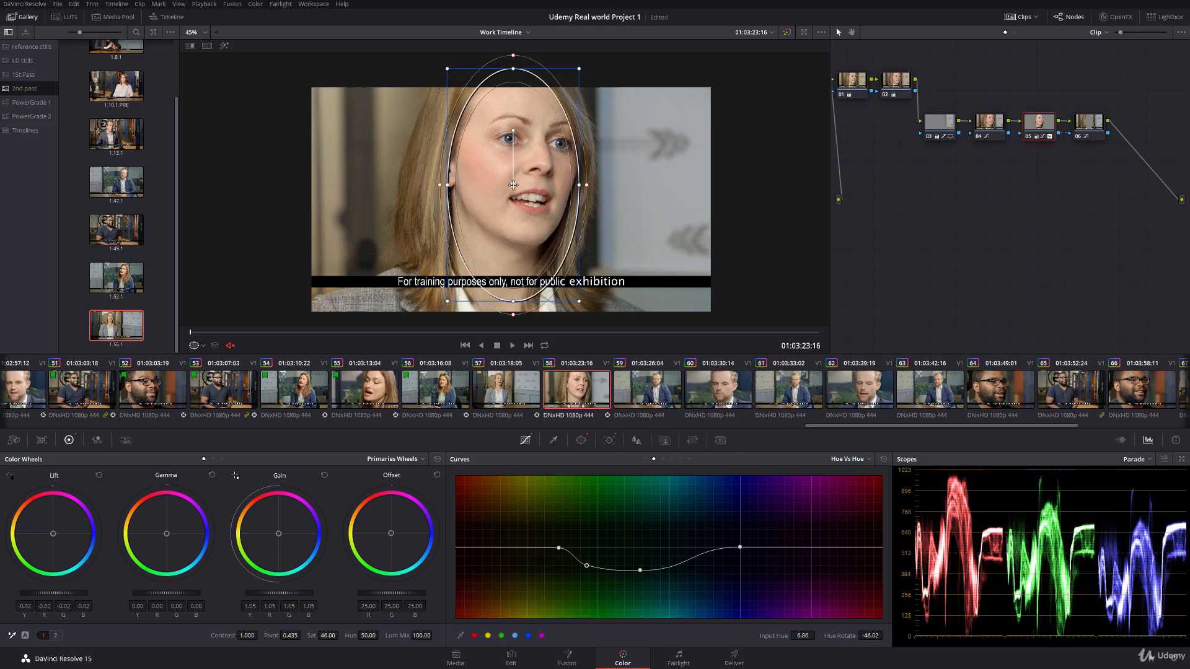
drag(514, 130, 521, 134)
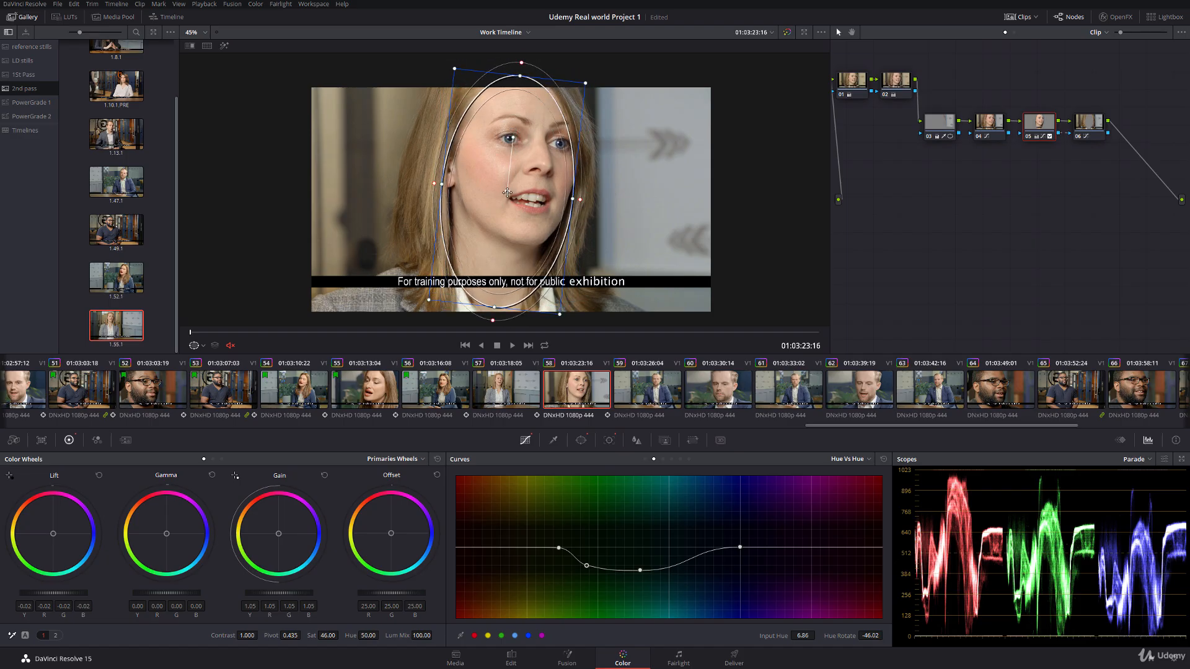
Step: Scrub through clip 58 to check the resized window's track, and hide the window outline to inspect the grade
drag(217, 331, 765, 327)
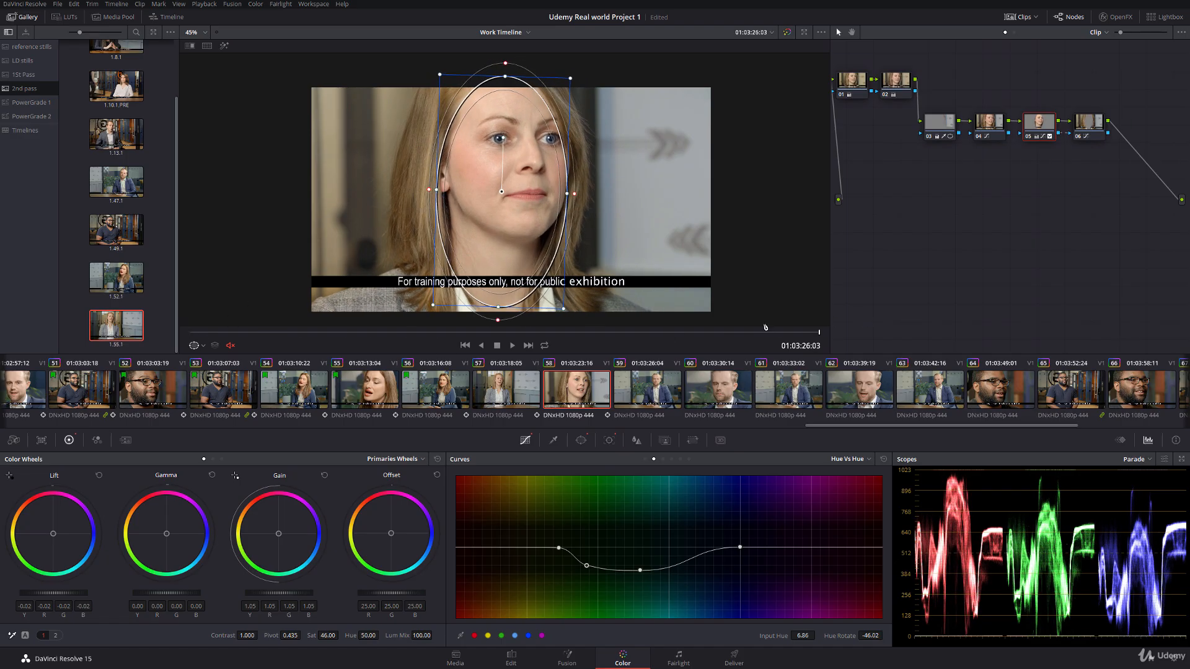
click(203, 345)
click(208, 359)
drag(226, 333, 518, 287)
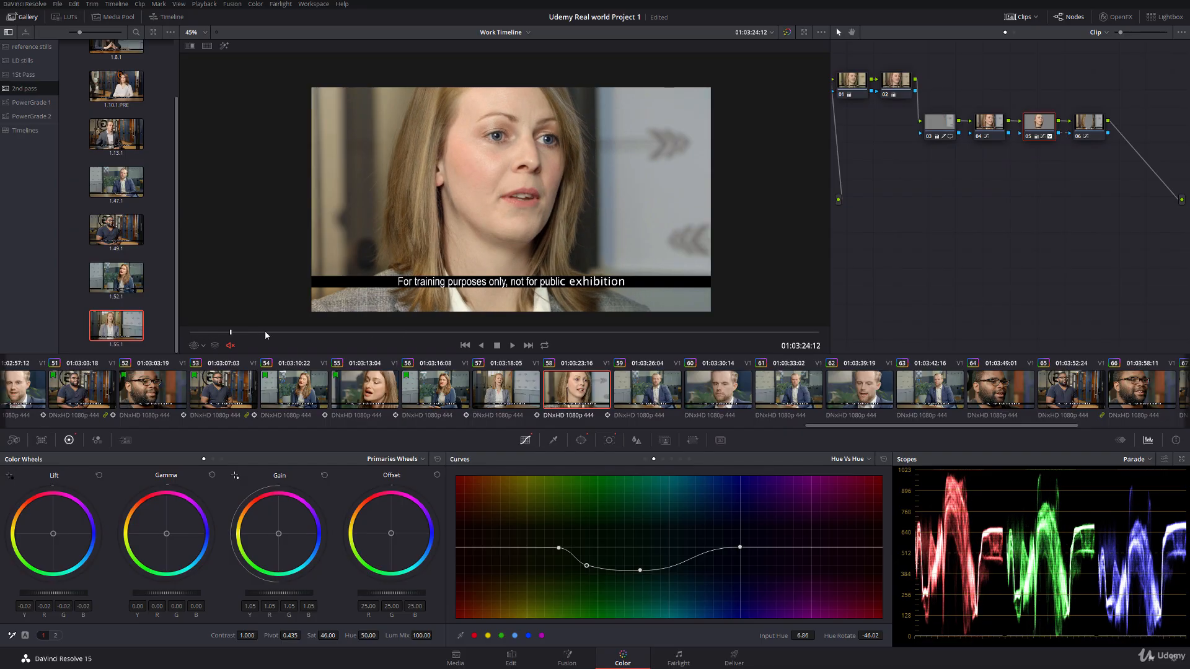
drag(265, 333, 758, 310)
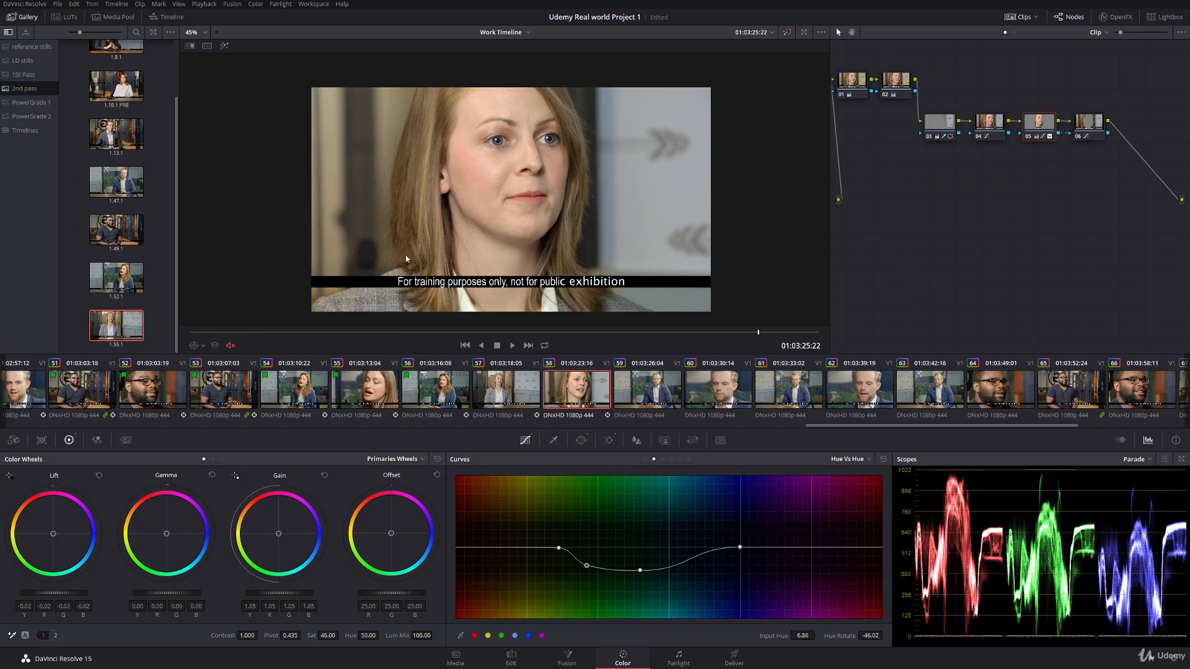
Step: Save the project and compare the finished grade of clip 58 with clip 57
key(ctrl+s)
click(518, 404)
click(574, 394)
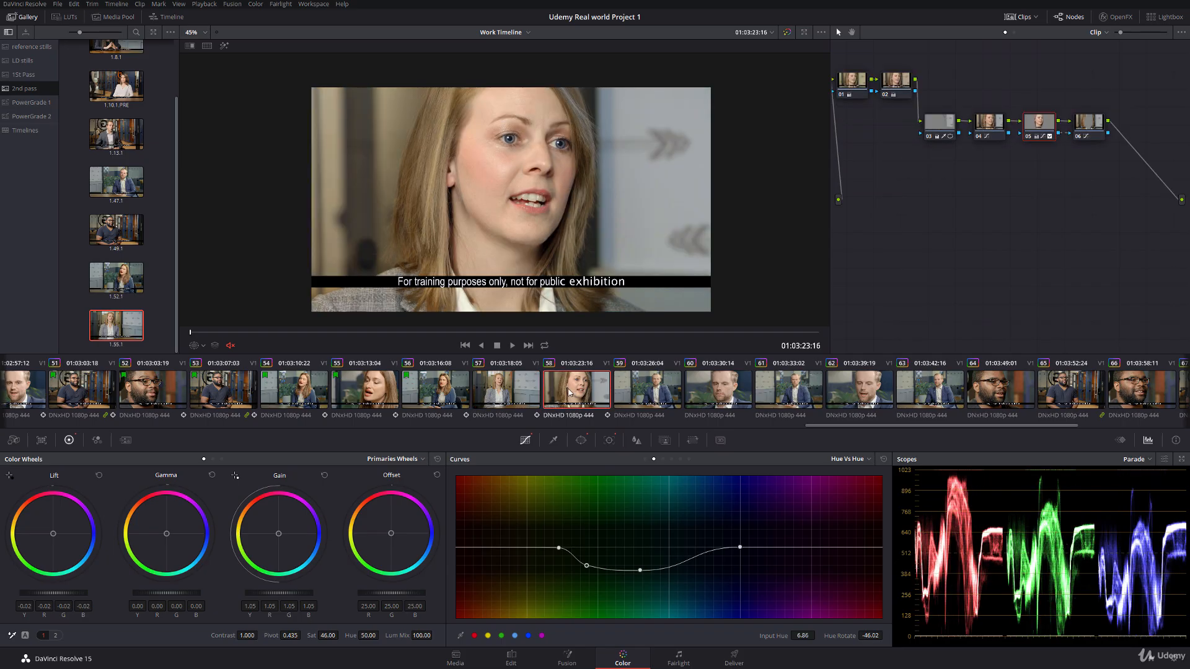
Step: Apply the grade from still 1.47.1 to clip 59 and display node 02's window outline on the man's face
click(641, 385)
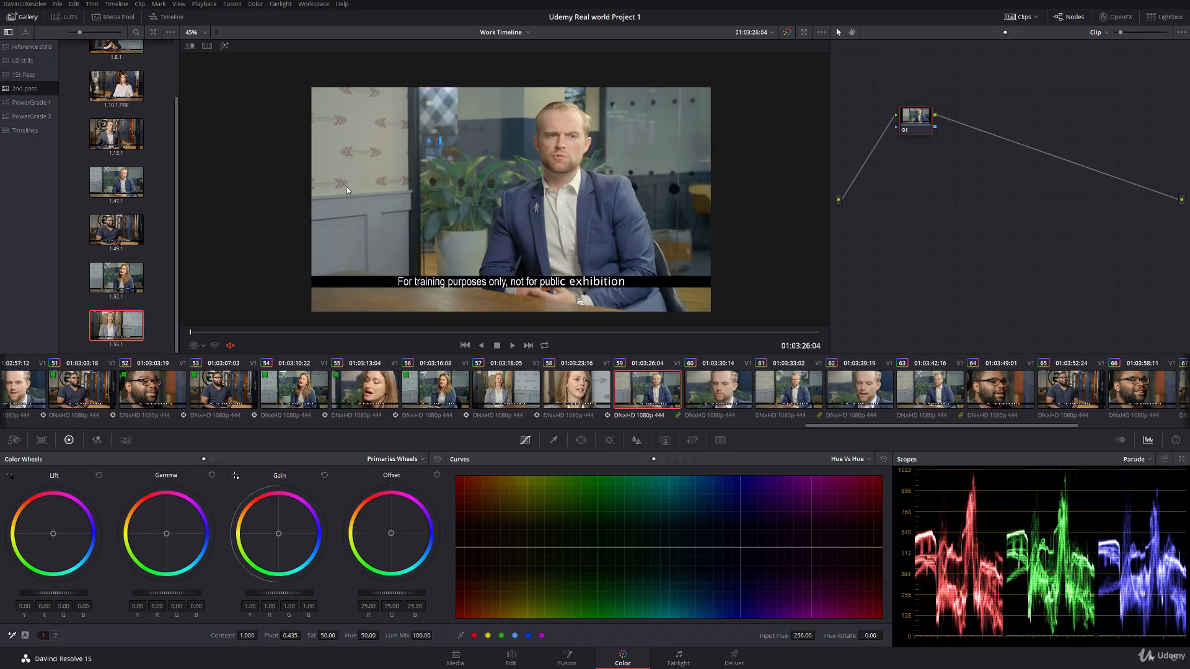
double_click(142, 191)
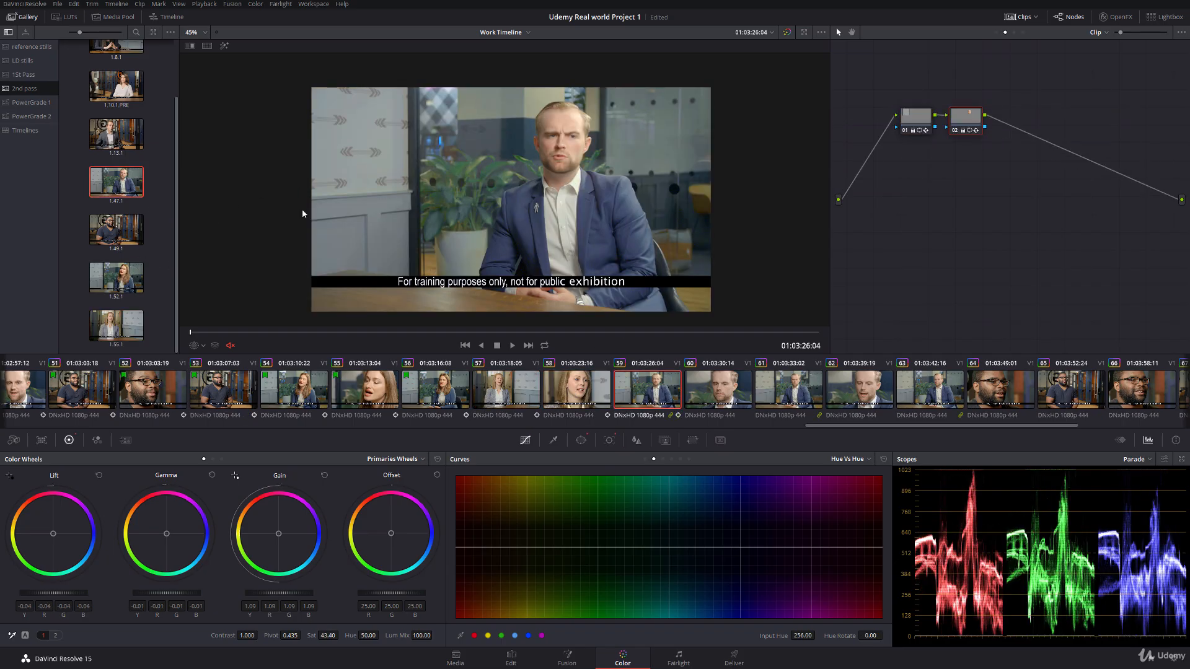
click(197, 345)
click(208, 387)
scroll(571, 118, up, 1)
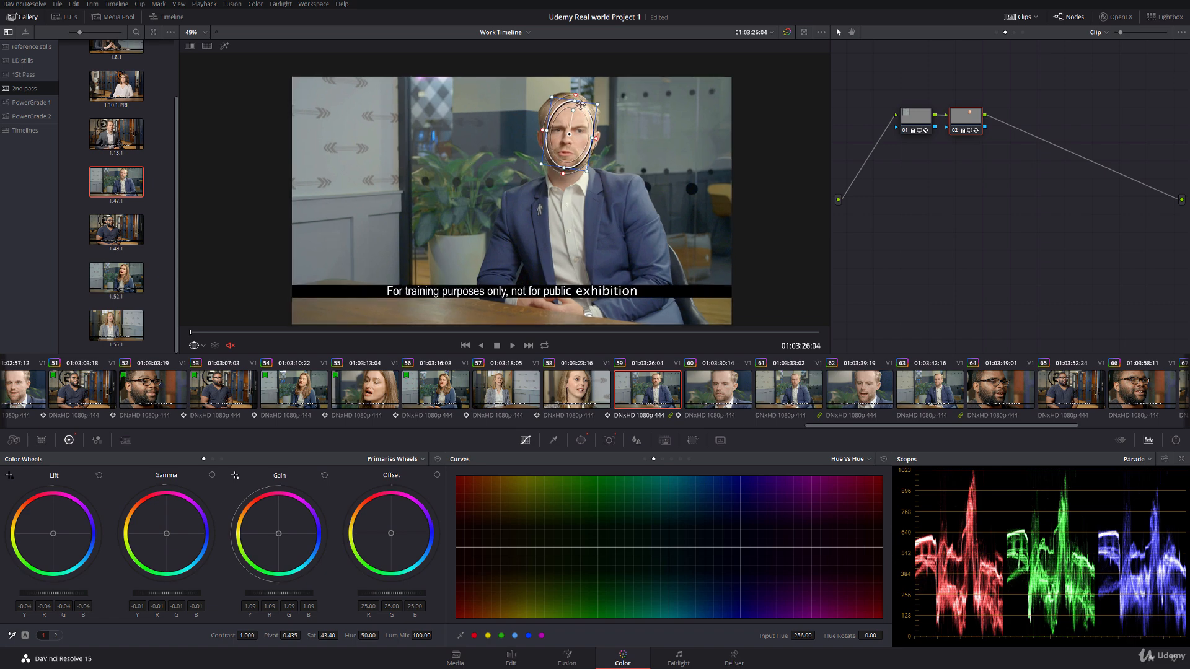
Step: Shift node 02's window slightly to centre it on the man's face and track it forward through clip 59
drag(571, 118, 568, 117)
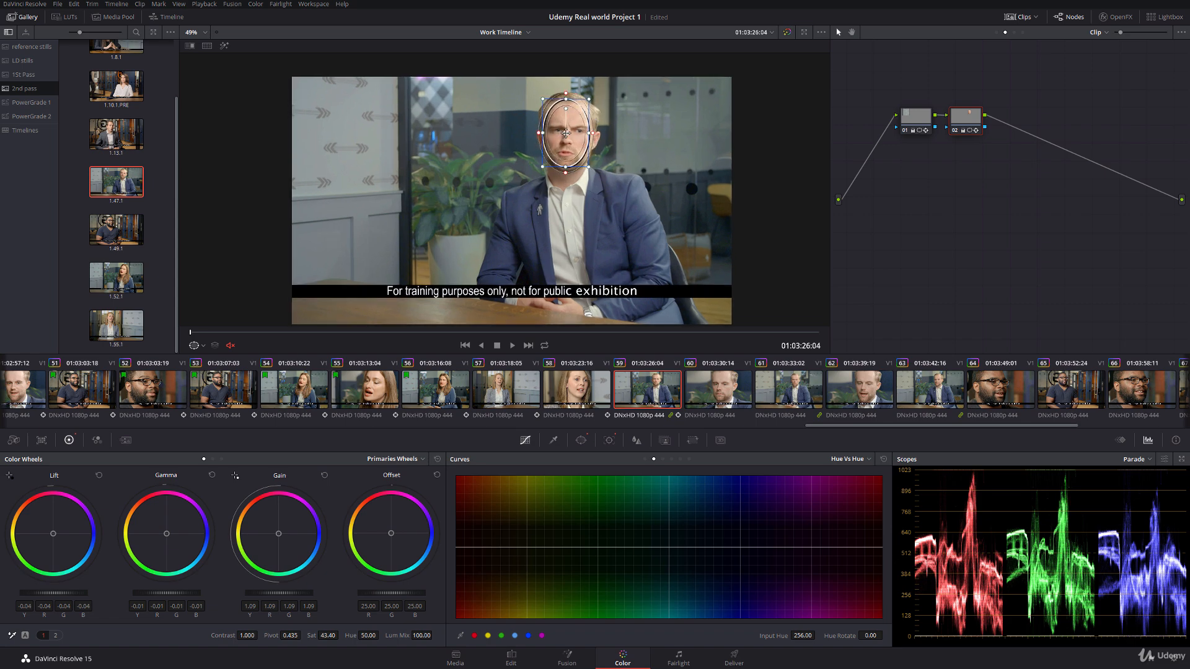
click(609, 440)
click(502, 478)
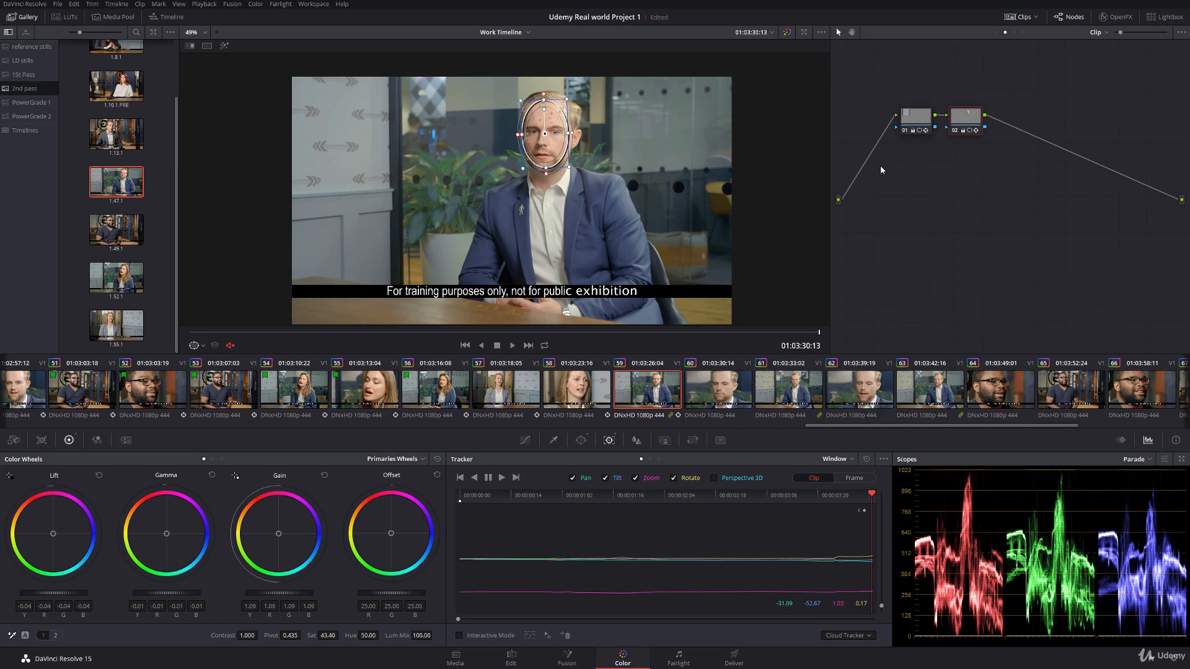
Step: Nudge node 01's wall window slightly at the end of clip 59 and track it in reverse
click(916, 116)
scroll(318, 134, up, 5)
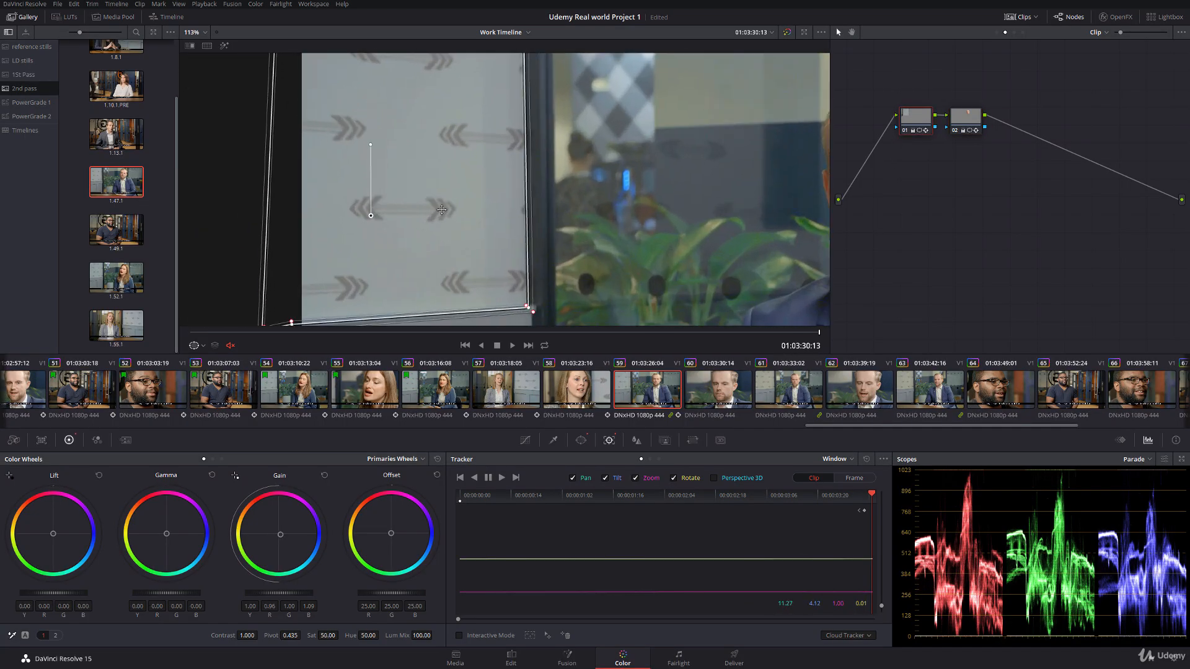
drag(441, 210, 442, 208)
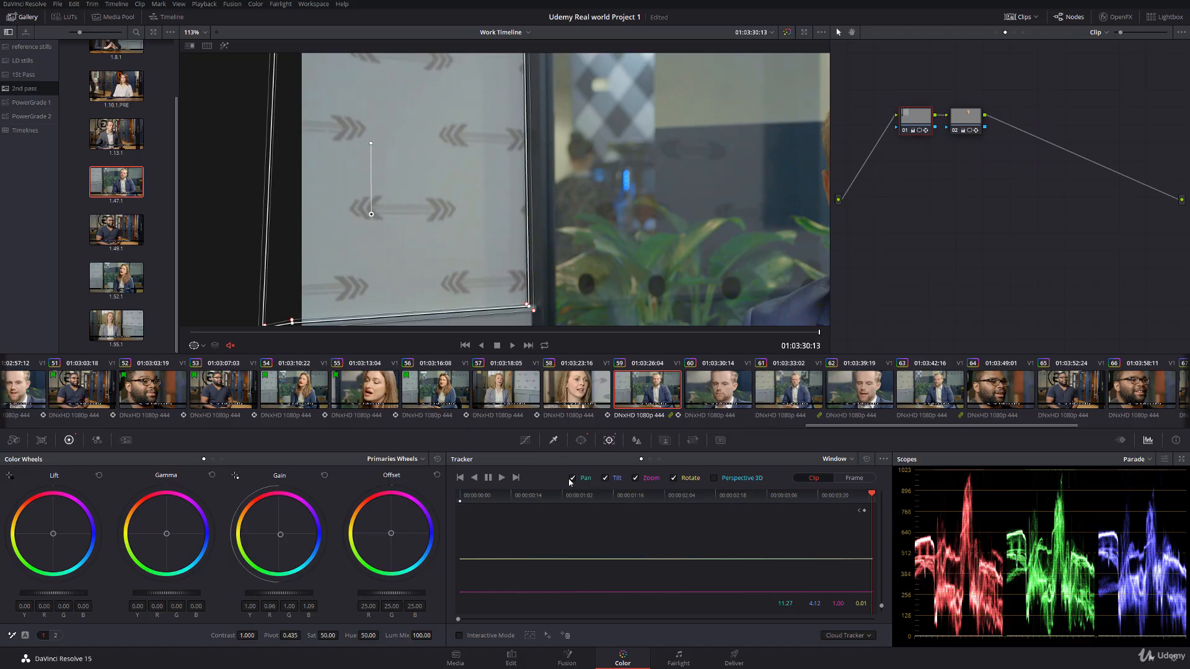
click(474, 477)
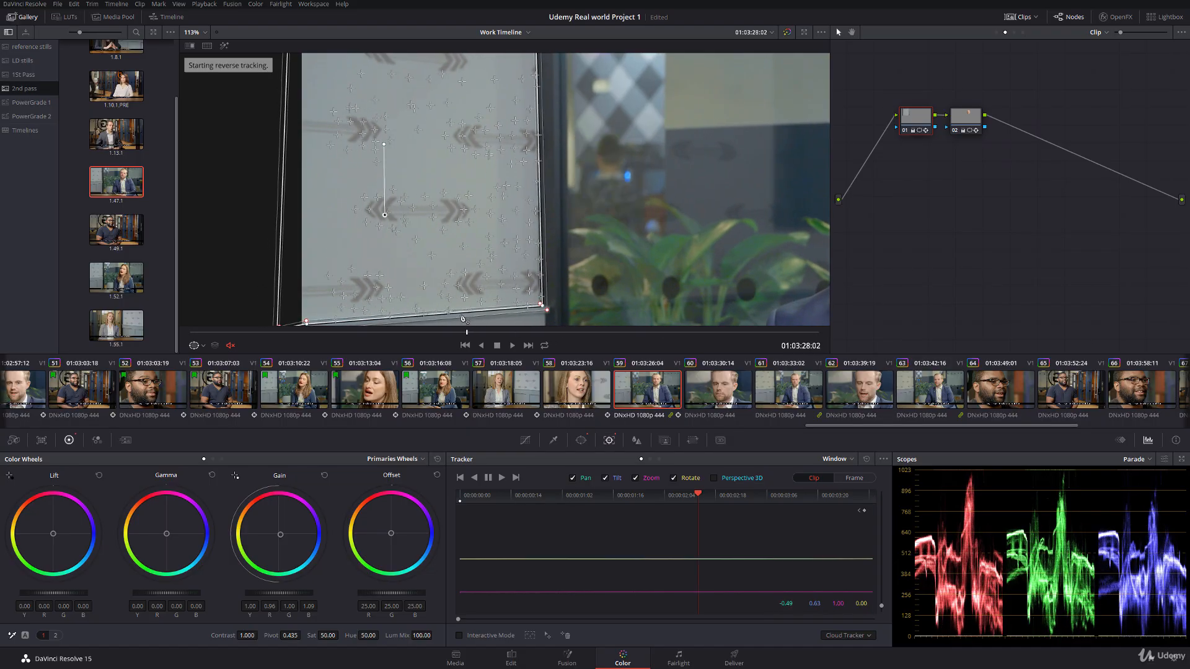
Step: Hide the window outline and scrub through clip 59 to inspect the wall and face grade
click(199, 346)
click(206, 358)
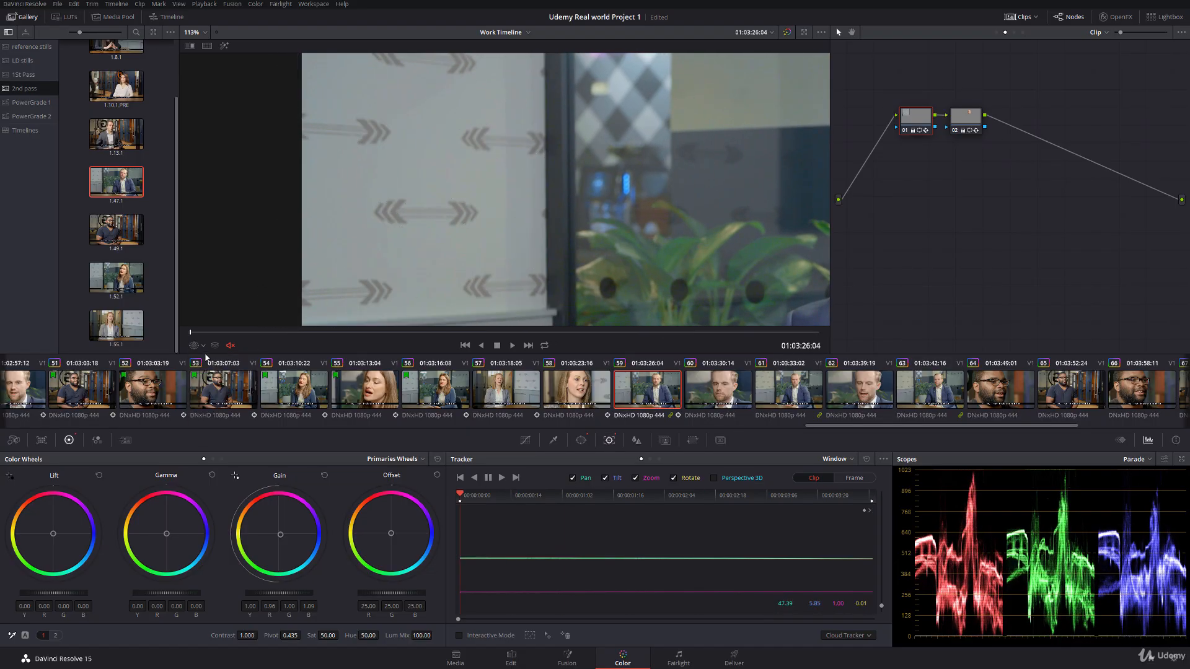
drag(190, 333, 939, 303)
drag(735, 233, 484, 155)
scroll(596, 198, down, 3)
scroll(598, 202, down, 1)
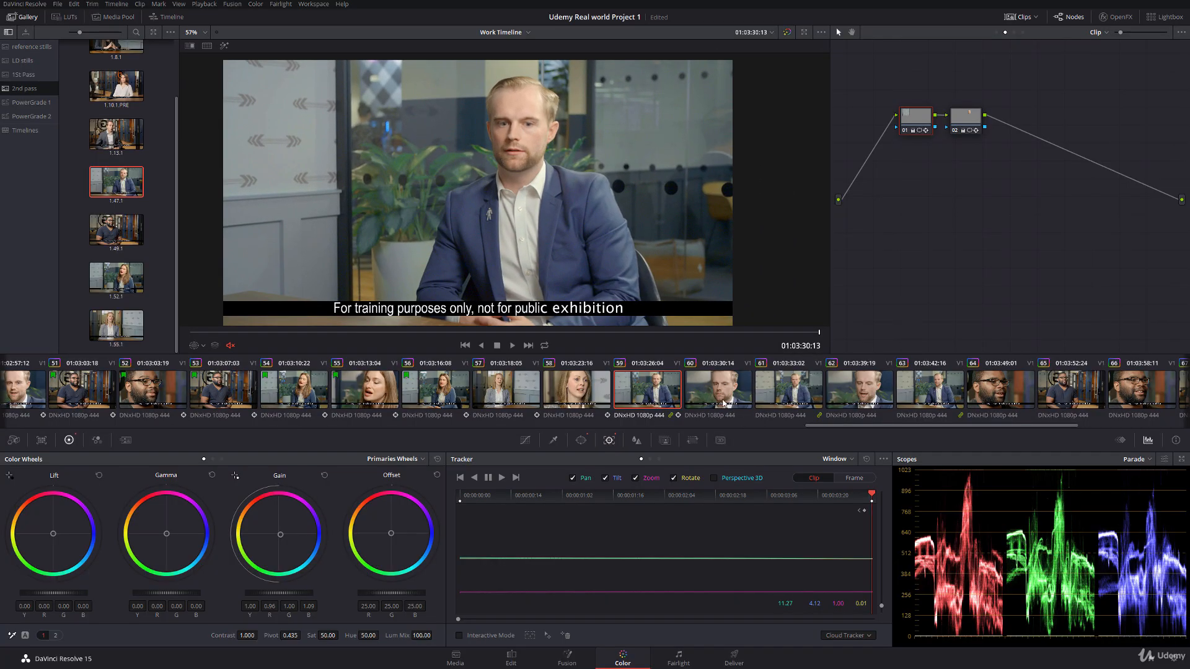
Step: Copy the grade of the clip just before clip 51 onto clip 60 and display its face window outline
click(712, 390)
middle_click(9, 375)
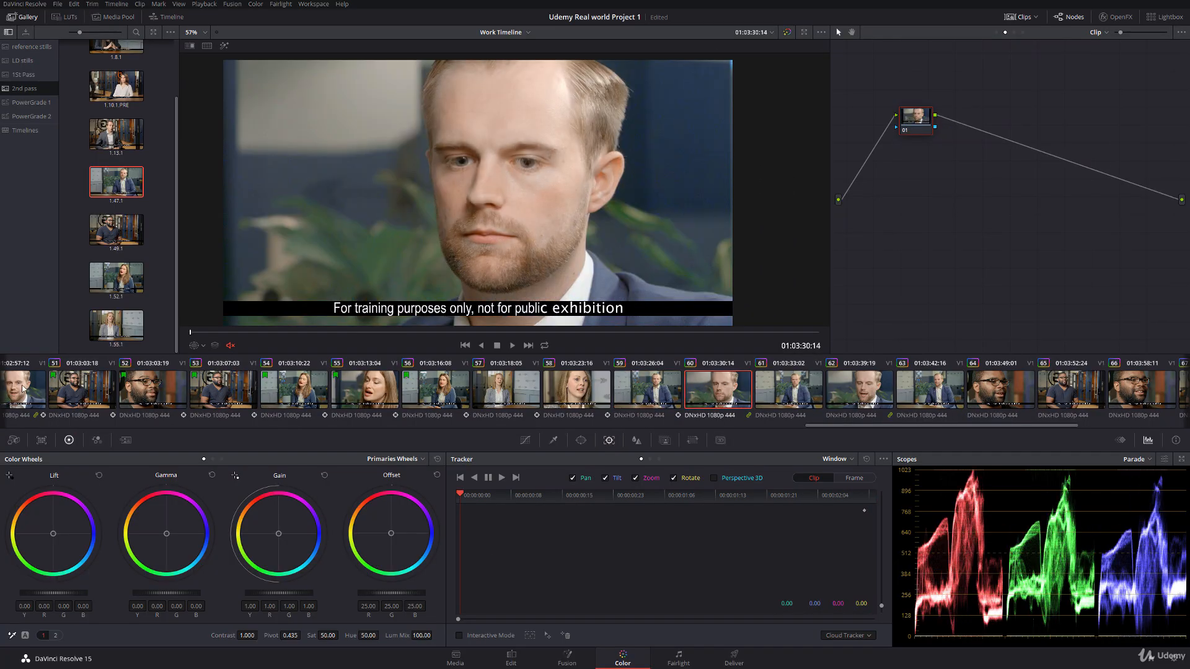
click(198, 346)
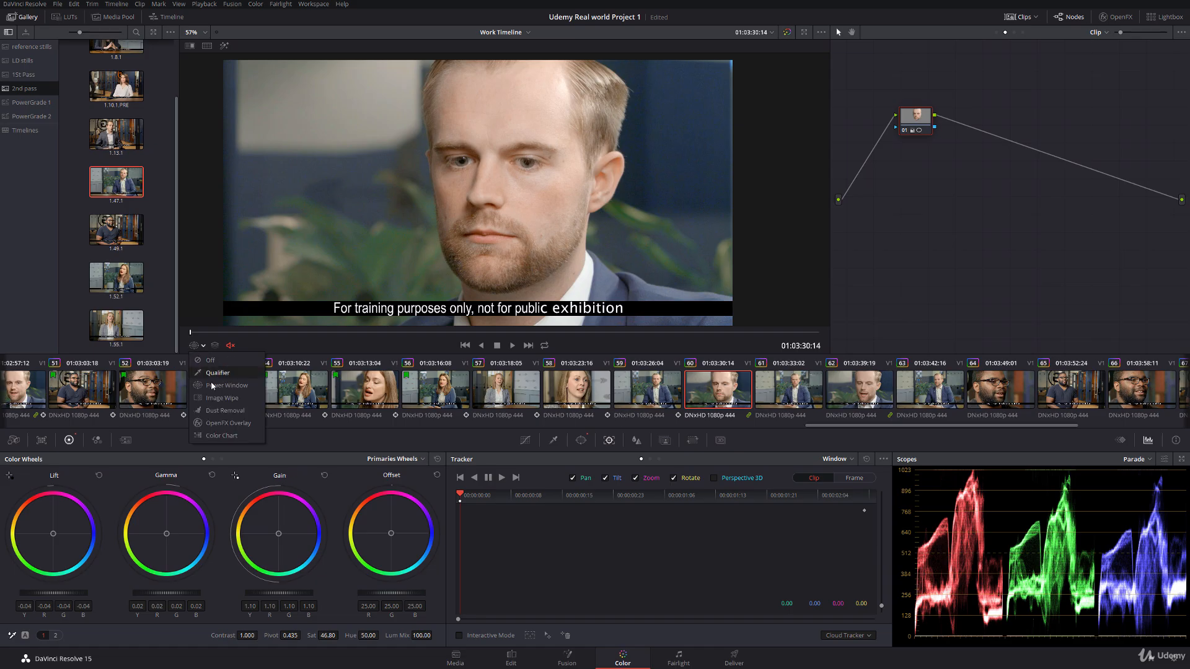
click(231, 387)
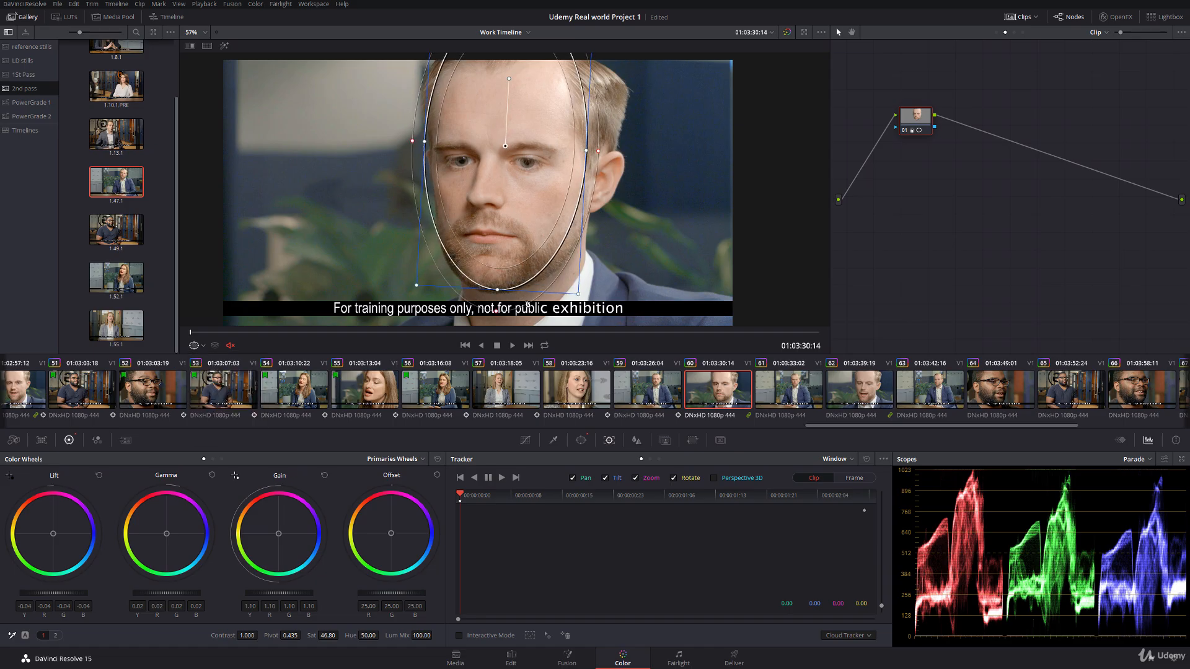
Step: Track clip 60's face window forward, shift it slightly toward his ear, and hide its outline after checking the track
click(501, 478)
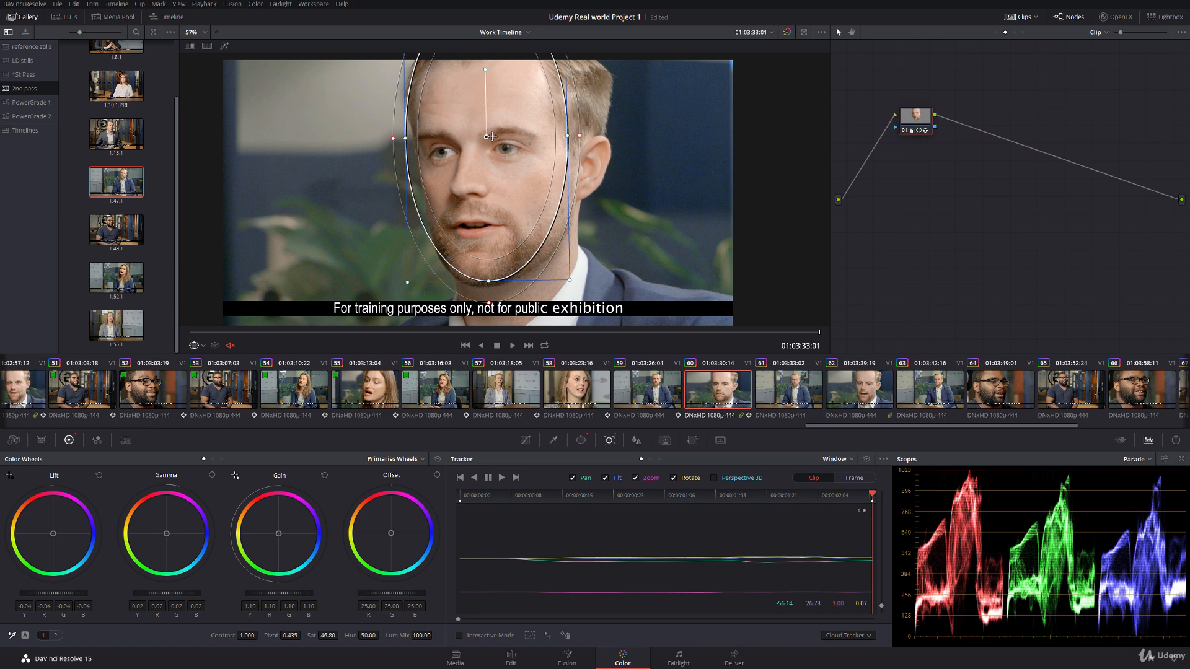
drag(492, 136, 498, 136)
drag(767, 501, 460, 486)
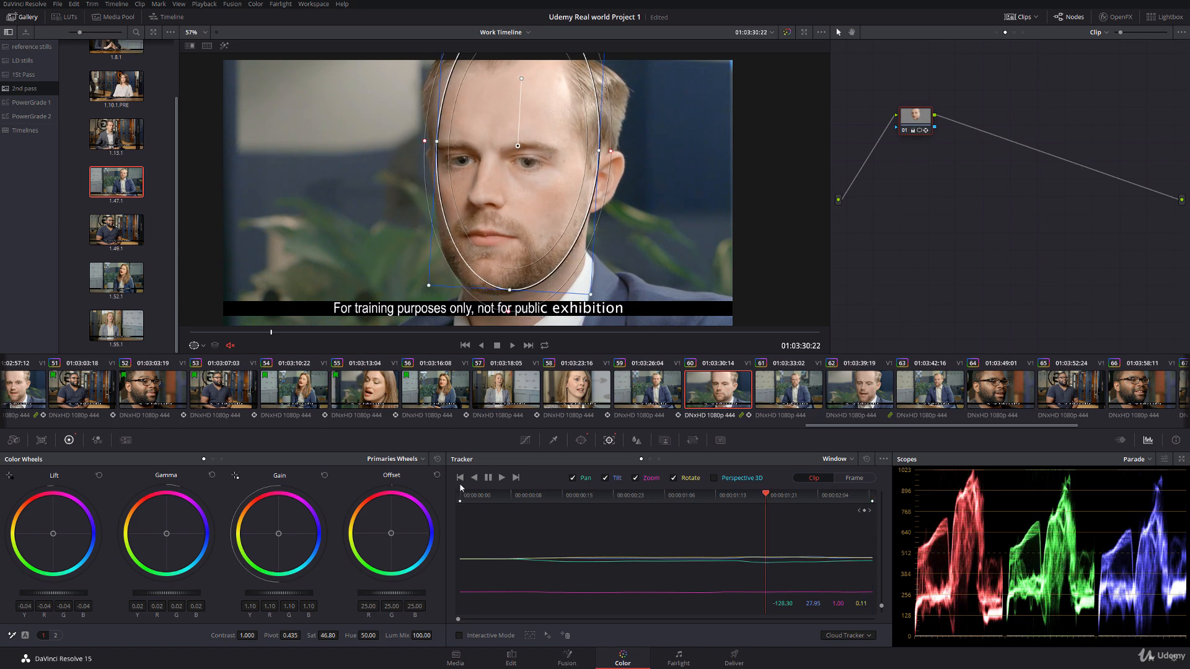
click(195, 346)
Step: Copy clip 59's grade to clip 61 and display node 01's window outline on the patterned wall
click(792, 389)
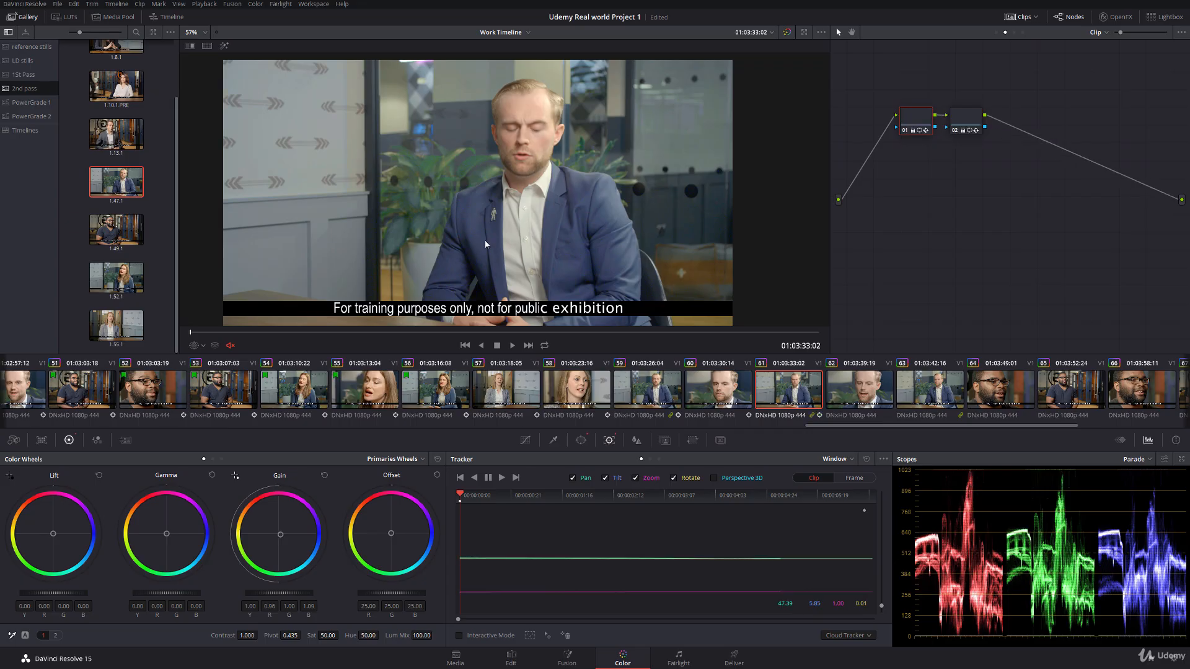
click(199, 345)
click(223, 386)
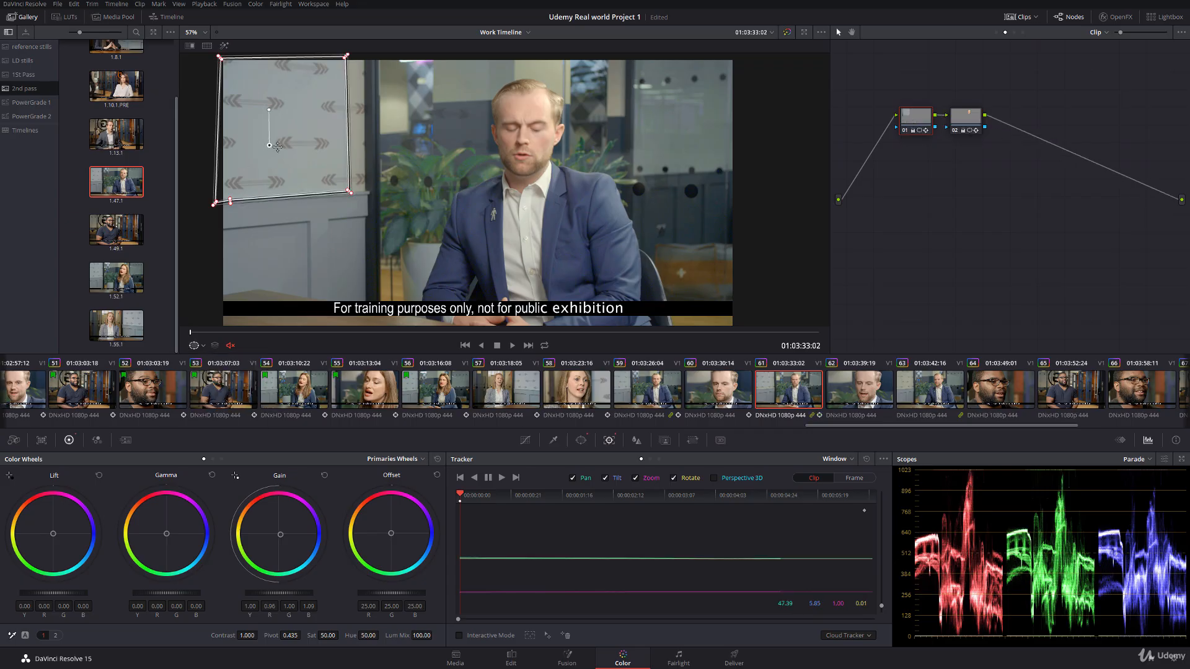
Step: Extend the two left corners of clip 61's wall window out past the left edge of the picture
scroll(372, 205, up, 3)
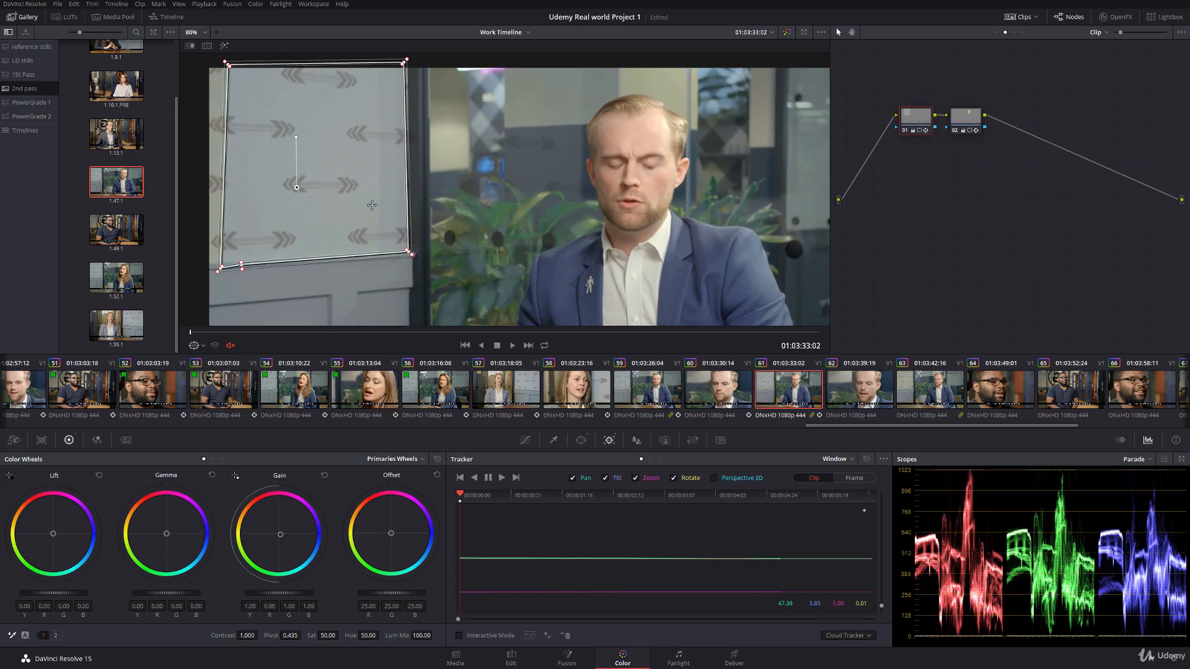
scroll(372, 205, up, 1)
drag(276, 61, 220, 55)
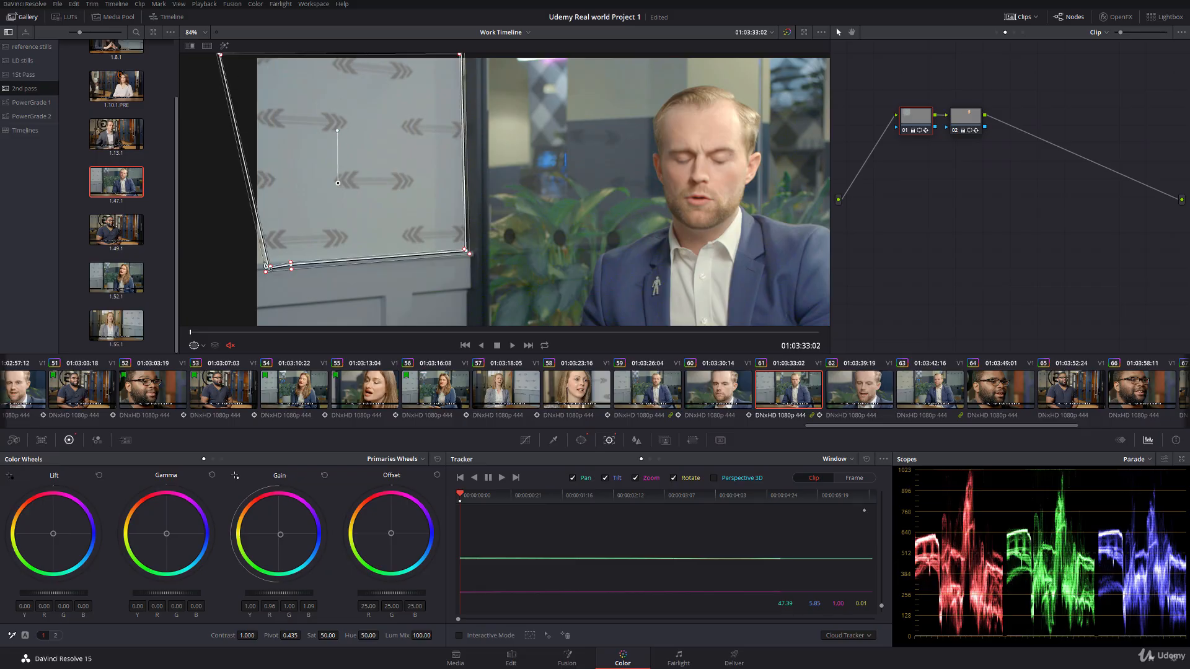
drag(267, 268, 236, 271)
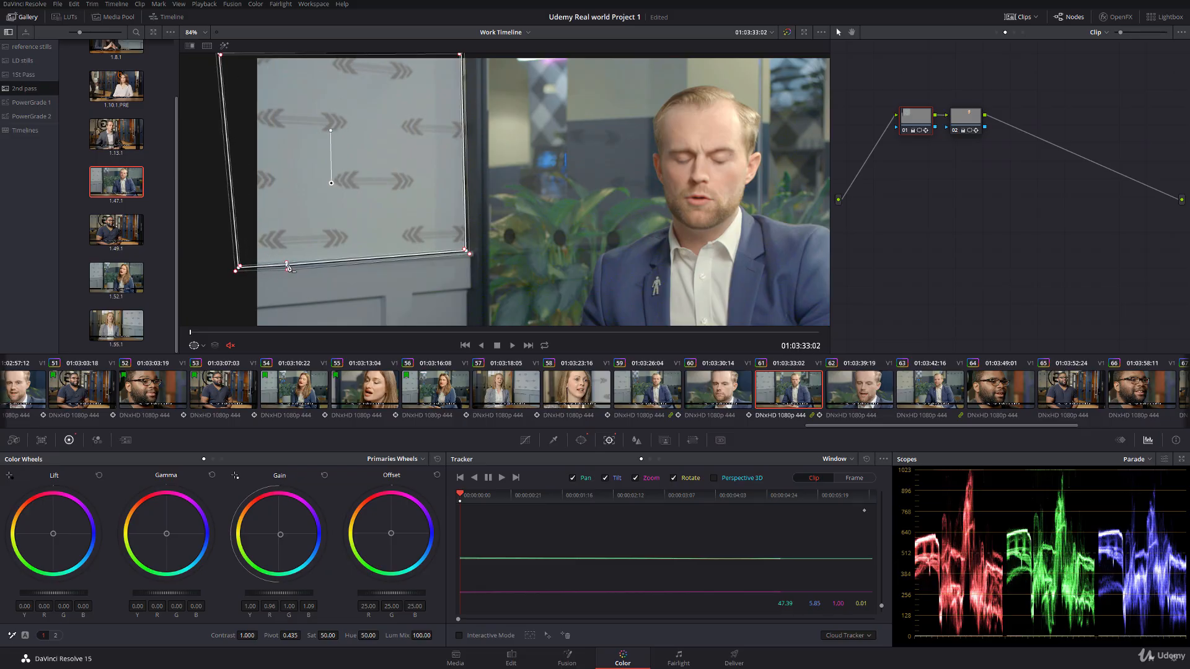
Step: Fine-tune the right corners and softness points of clip 61's wall window to follow the wall's right edge
middle_click(288, 265)
drag(415, 120, 394, 194)
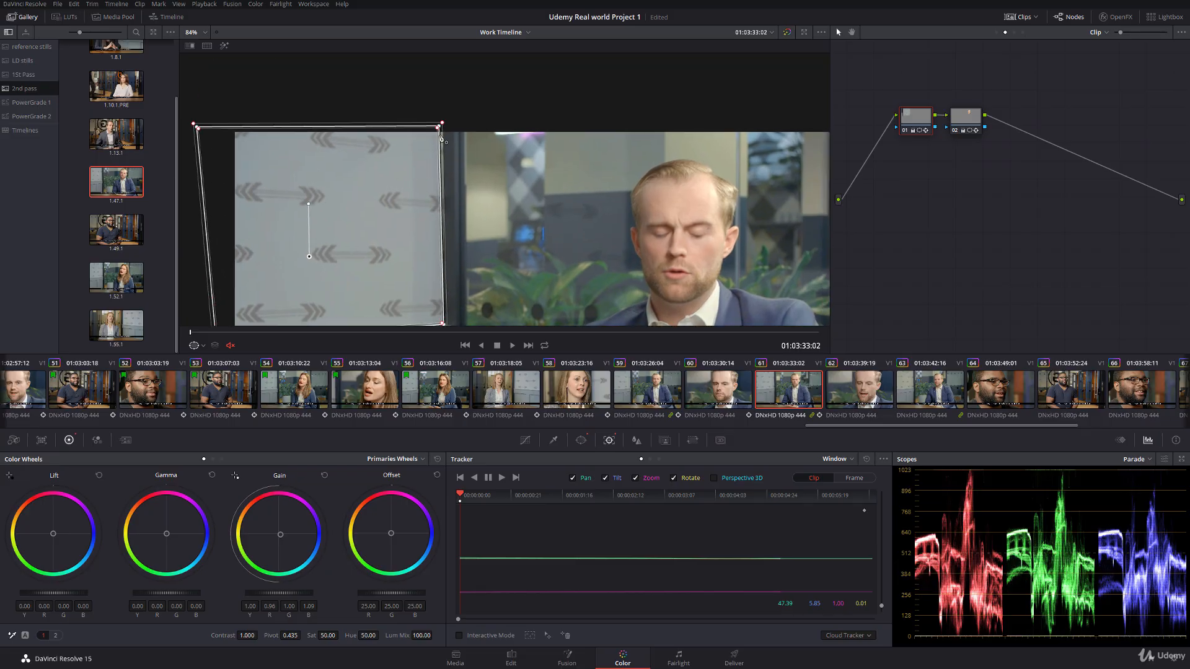
drag(440, 128, 445, 128)
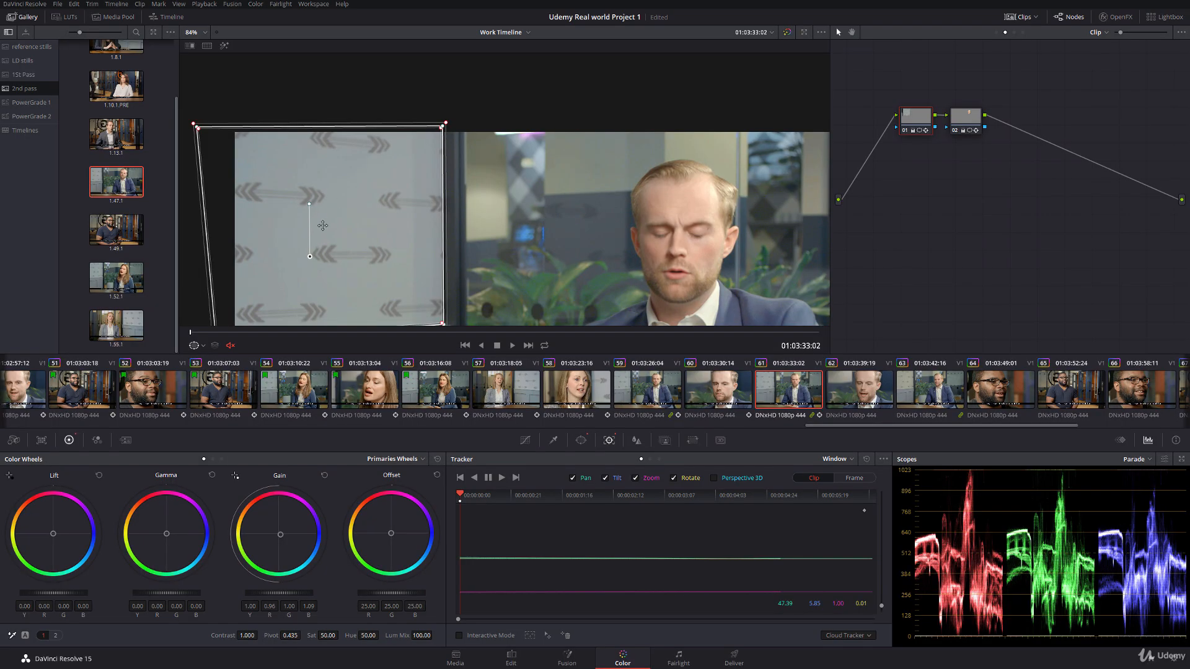
drag(351, 256, 379, 188)
scroll(379, 188, up, 2)
drag(464, 270, 463, 269)
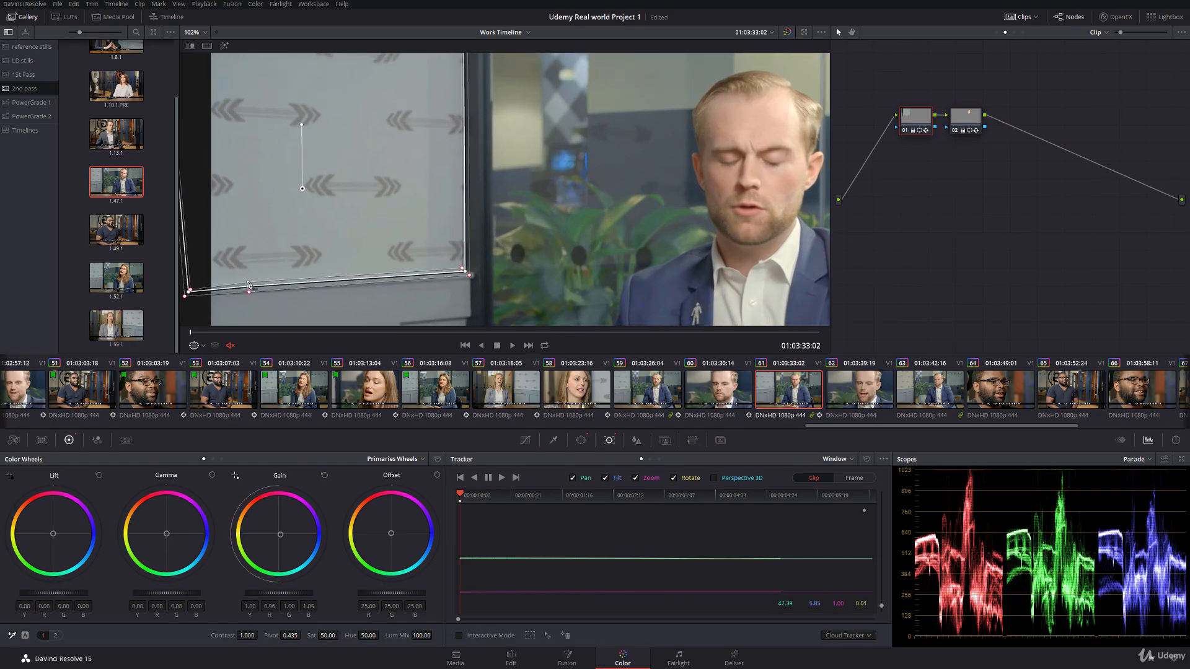
drag(286, 202, 312, 251)
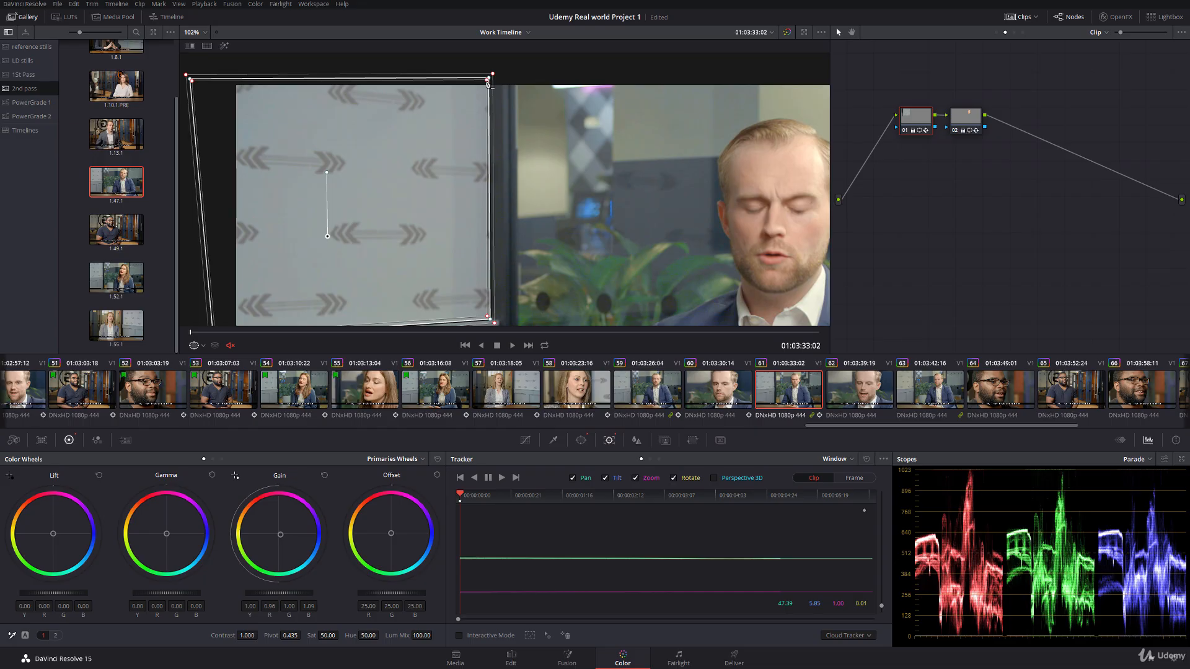
drag(489, 81, 486, 84)
drag(492, 323, 496, 324)
Step: Track the wall window forward through clip 61 and raise its two top corners further above the picture
click(502, 478)
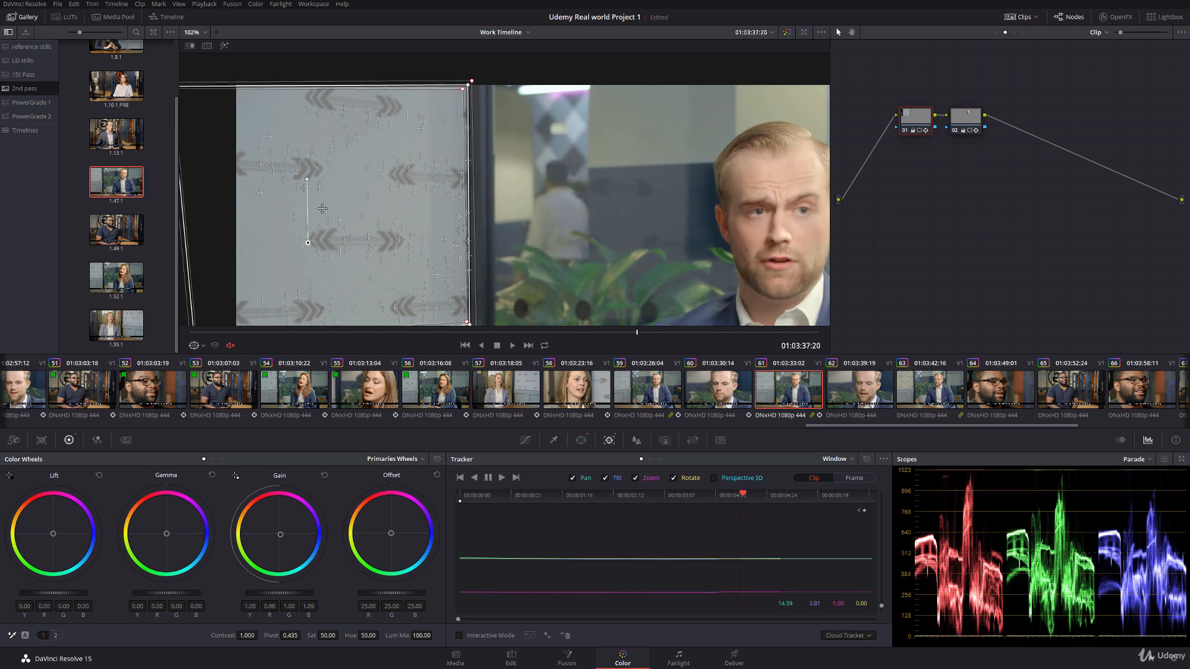
drag(323, 189, 379, 224)
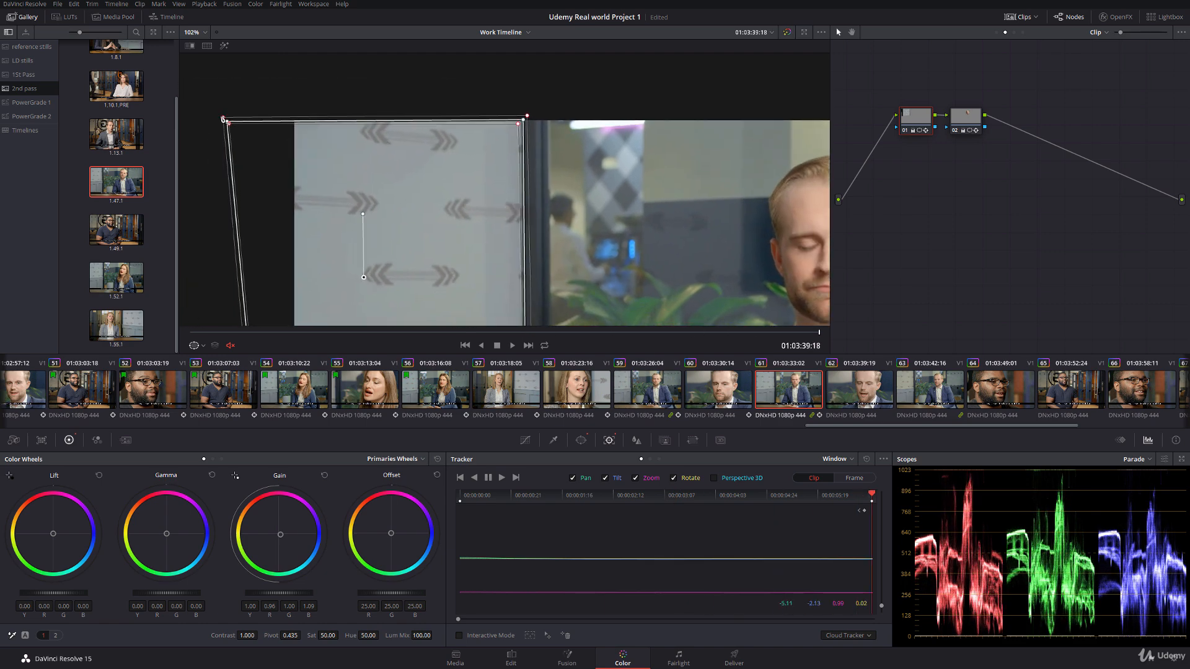
drag(228, 120, 231, 111)
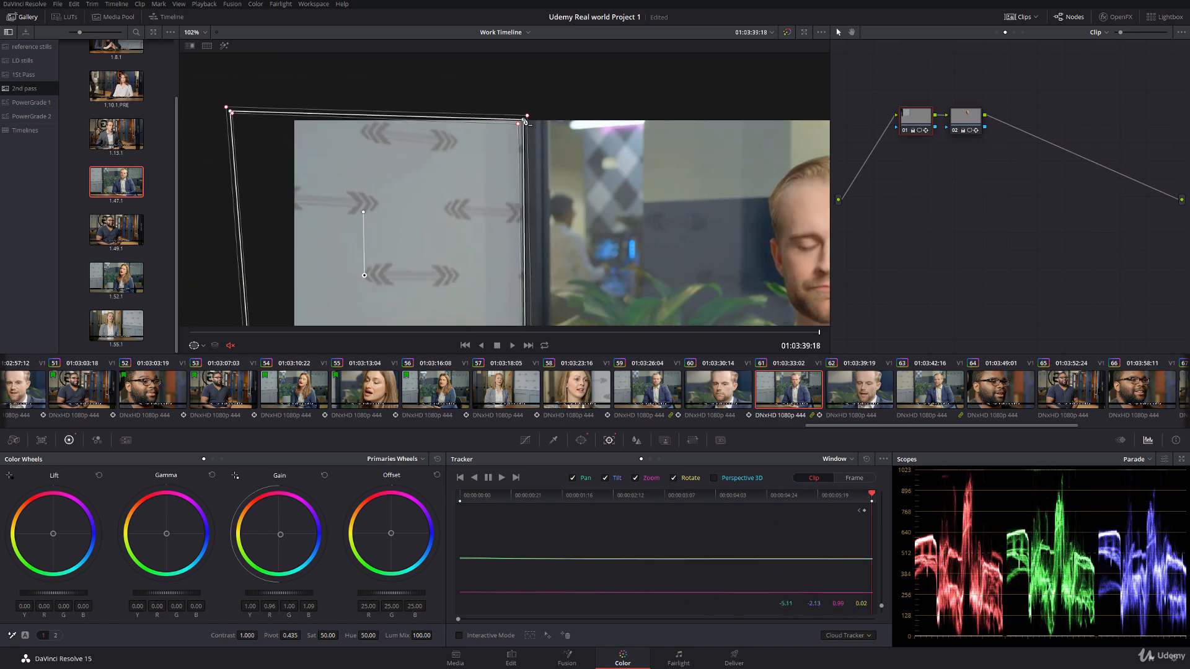
drag(524, 120, 525, 114)
Step: Hide the window outline and scrub through clip 61, examining the grade along the wall's lower and right edges
click(200, 346)
click(202, 361)
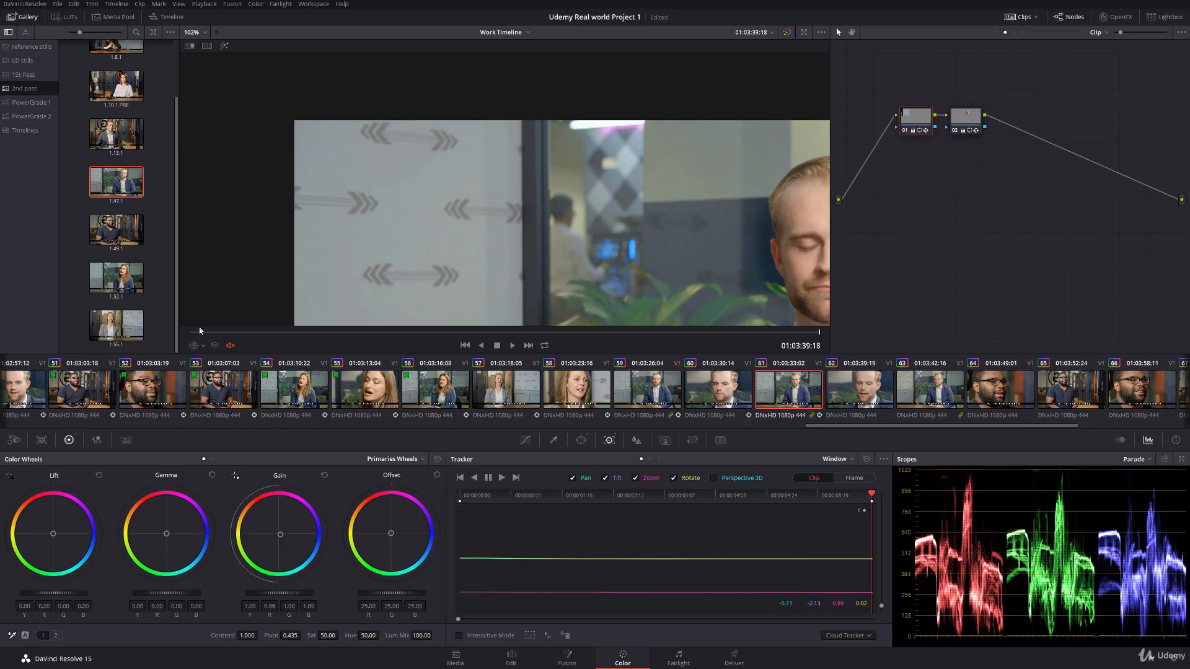
drag(199, 331, 922, 303)
drag(603, 321, 544, 256)
scroll(526, 187, down, 1)
scroll(545, 256, up, 3)
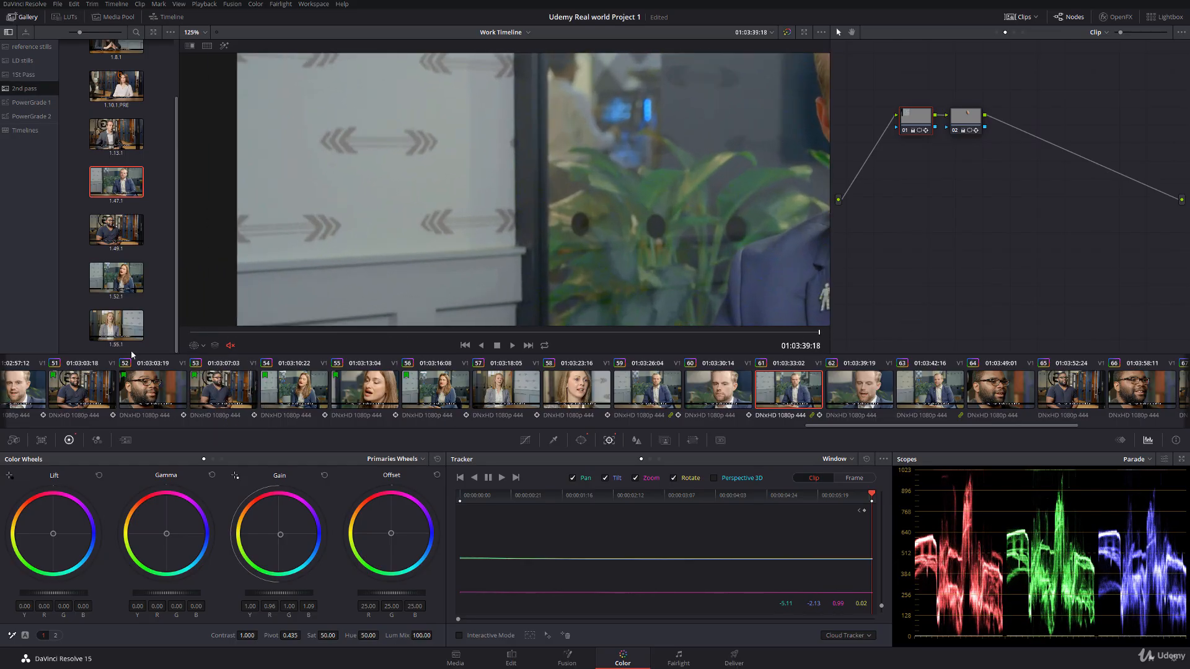
Step: Lower the wall window's bottom-right corner slightly and toggle its outline to inspect the graded edge
click(200, 346)
click(226, 372)
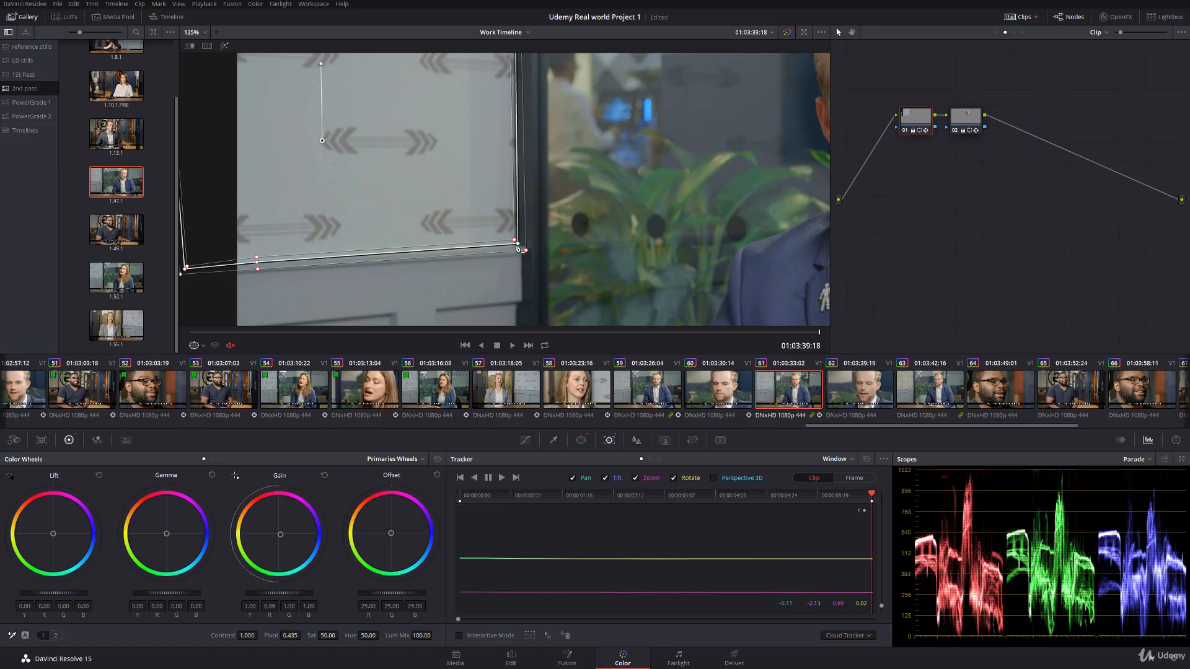
drag(517, 248, 519, 250)
click(201, 346)
click(201, 361)
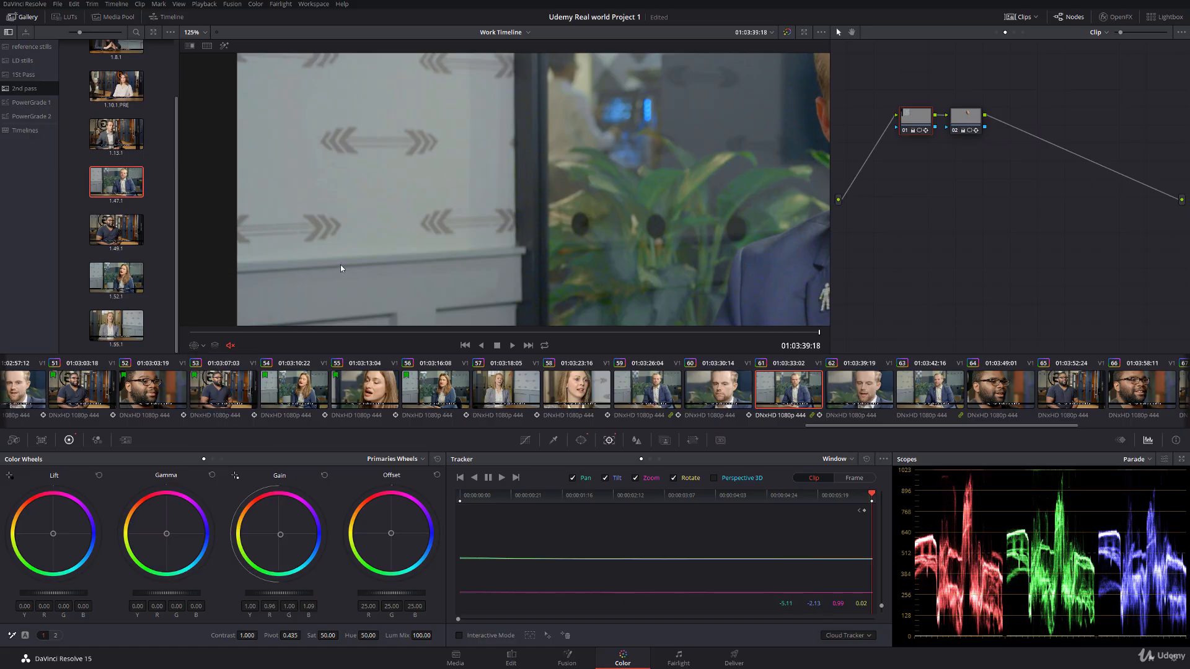
click(196, 345)
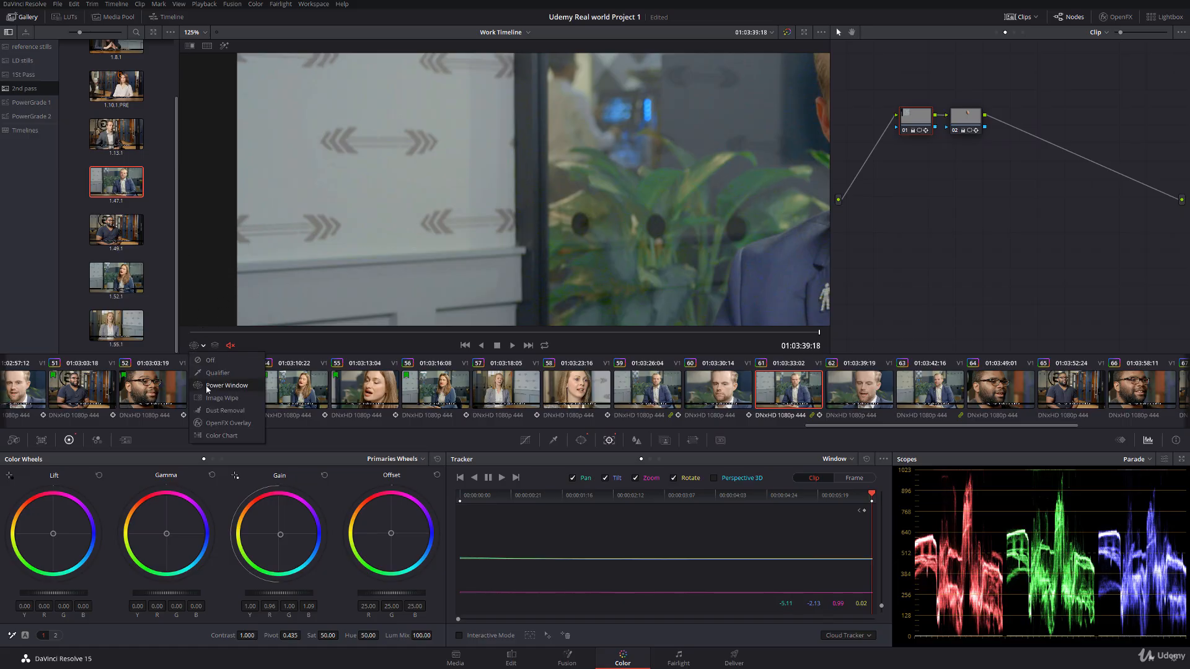
click(226, 372)
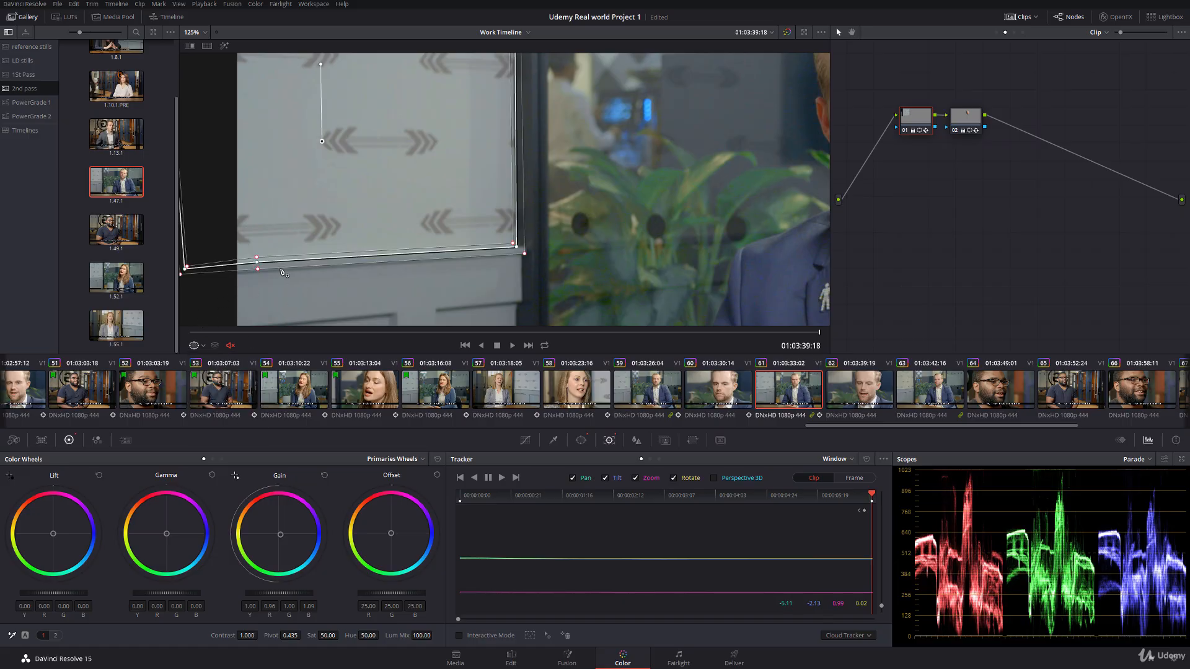
click(194, 346)
click(199, 360)
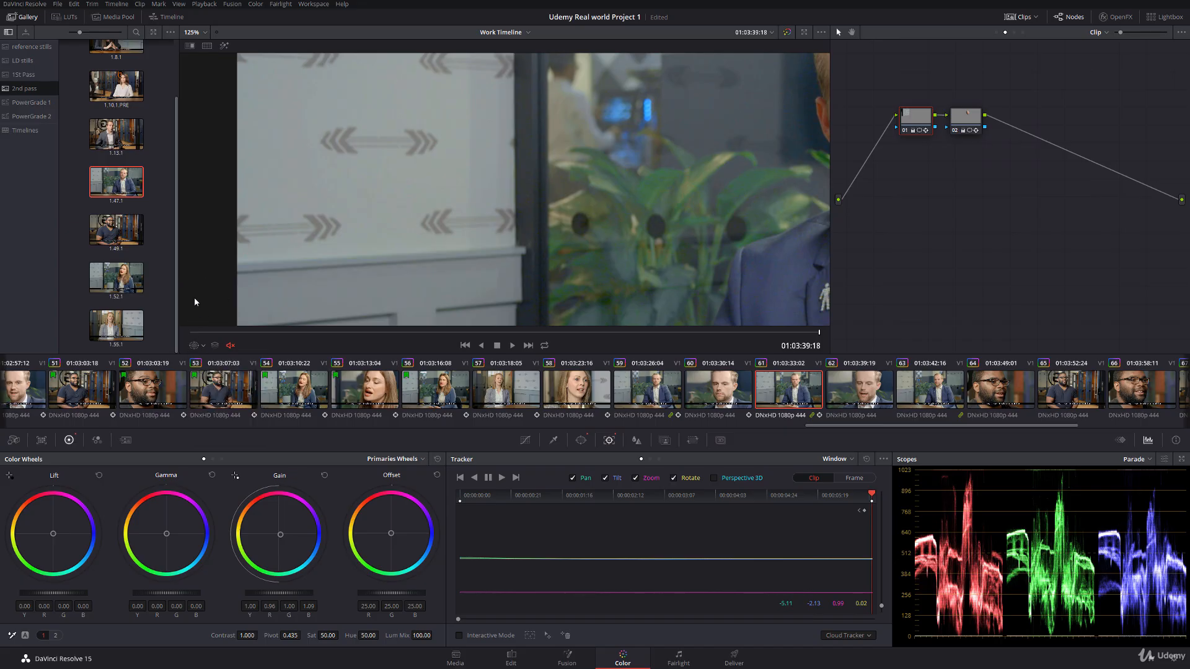
Step: Adjust the softness at the middle of the wall window's bottom edge and toggle its outline to check the blend
click(199, 346)
click(226, 372)
drag(258, 261, 257, 265)
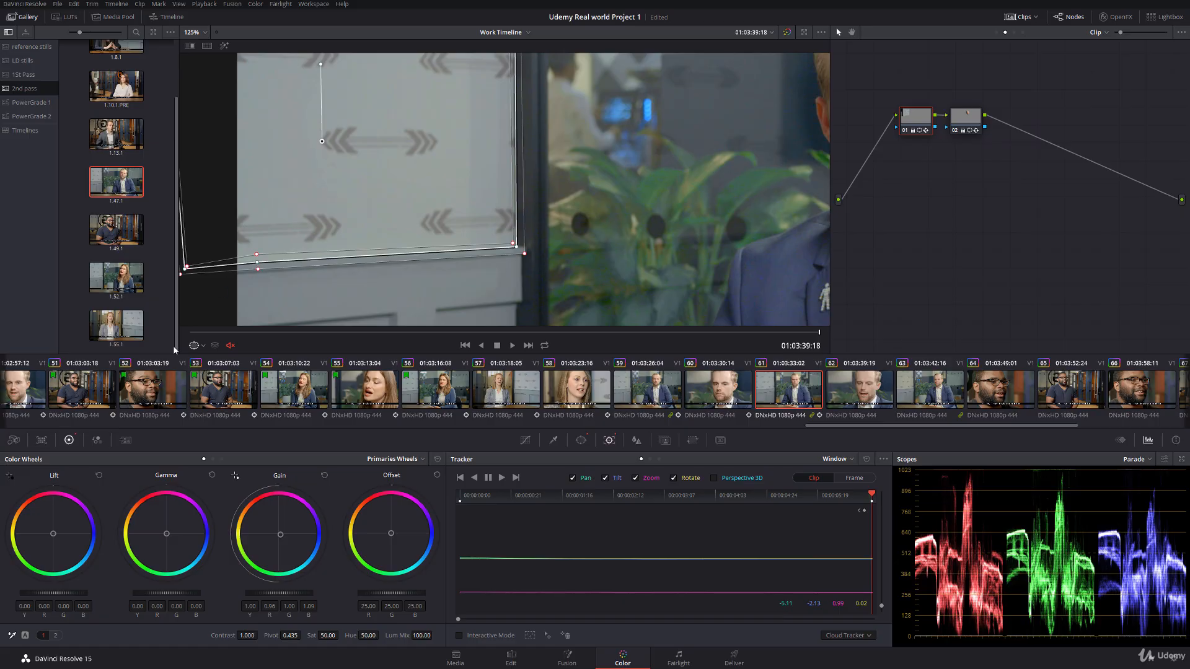
click(197, 346)
click(205, 357)
click(197, 346)
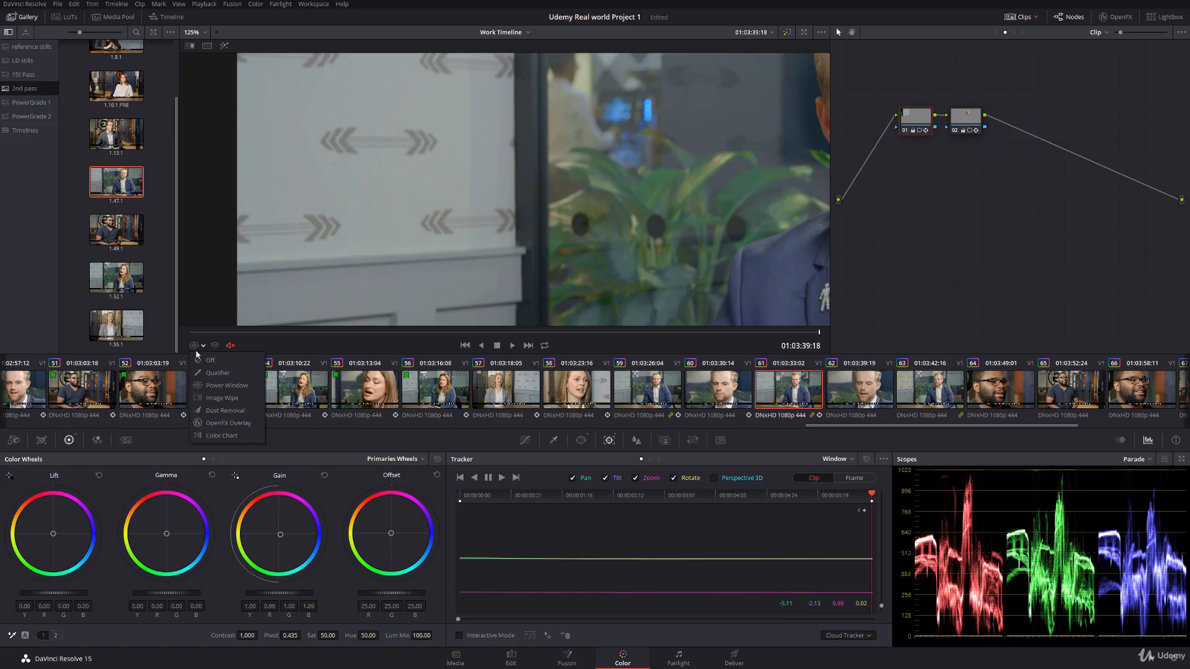
click(217, 372)
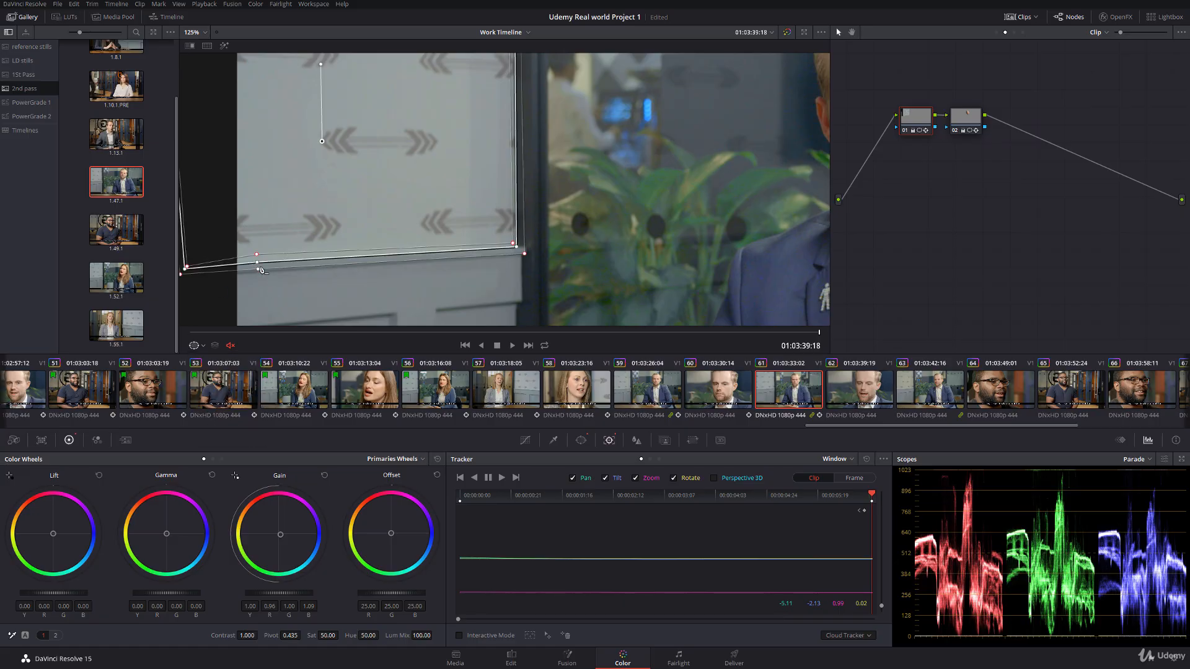
click(197, 346)
click(199, 365)
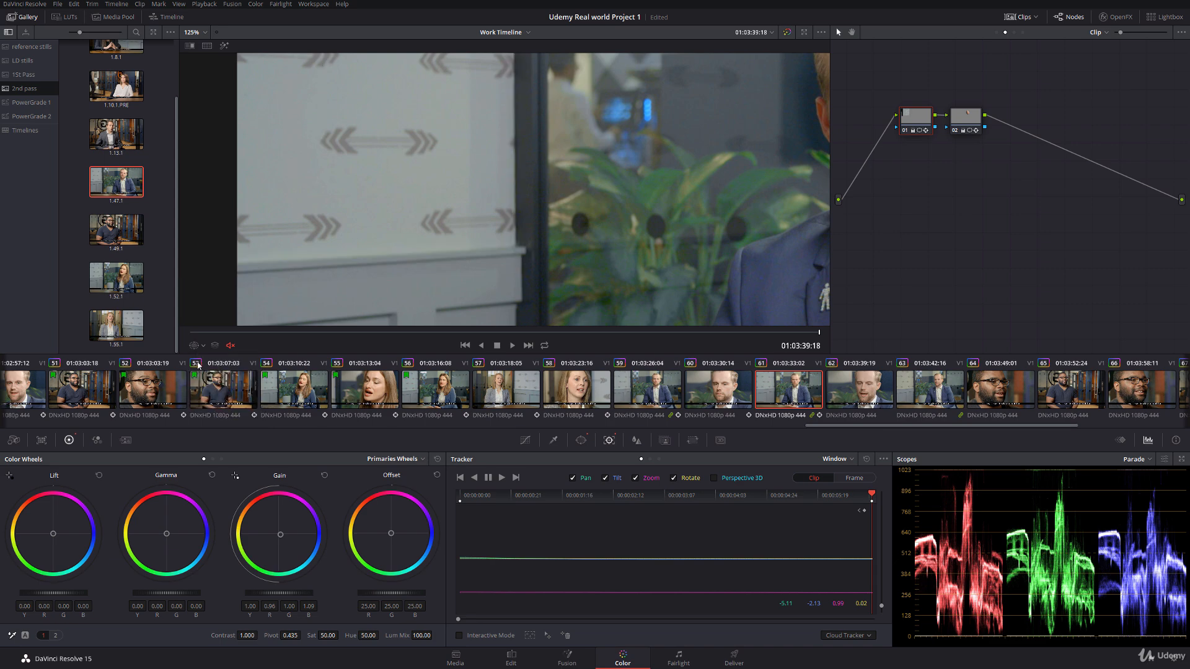
Step: Examine the wall window's outline at the start of clip 61, hide it and view the whole frame
click(193, 333)
click(197, 346)
click(220, 384)
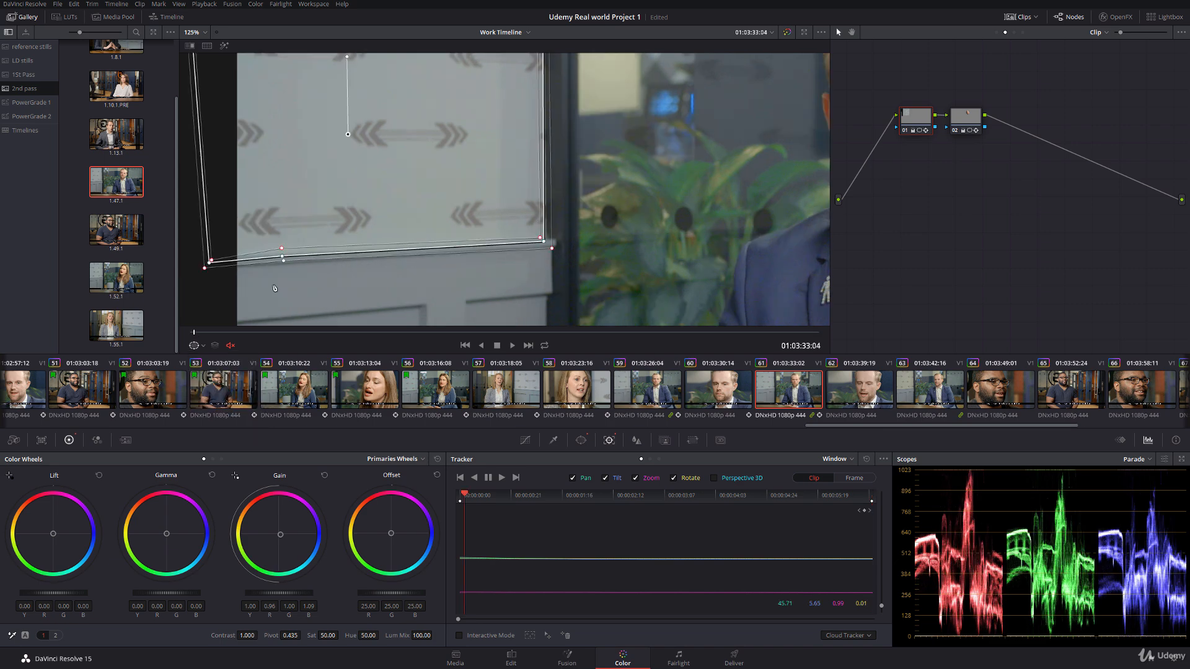
click(197, 346)
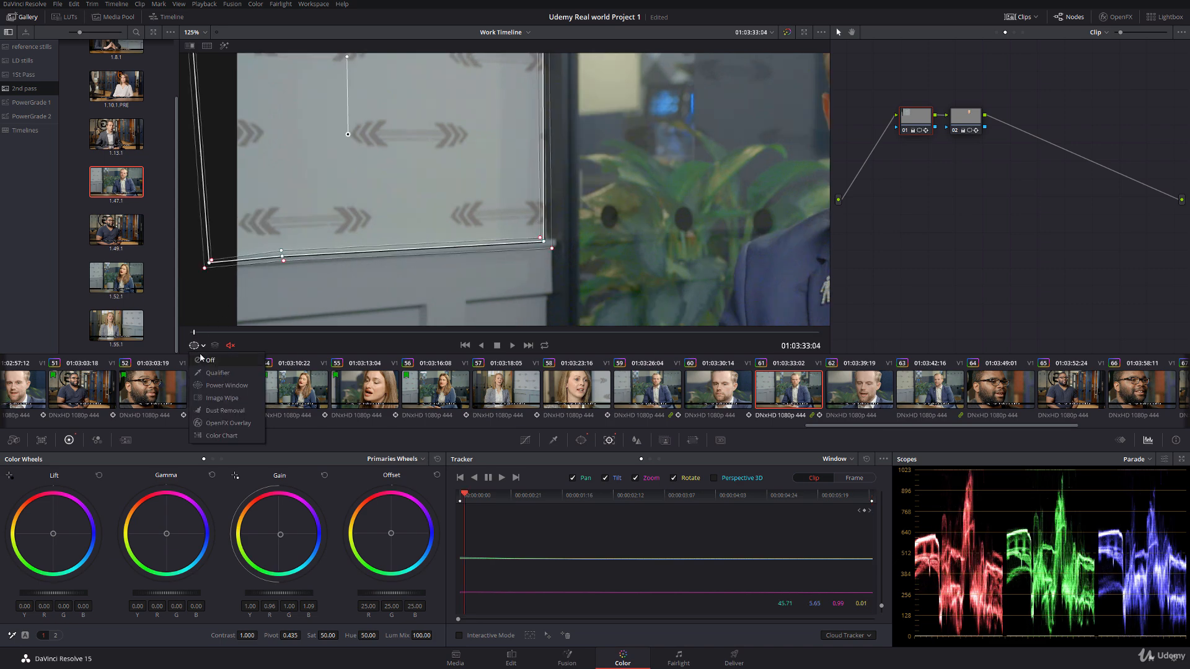
click(200, 362)
scroll(308, 188, down, 5)
drag(516, 189, 388, 176)
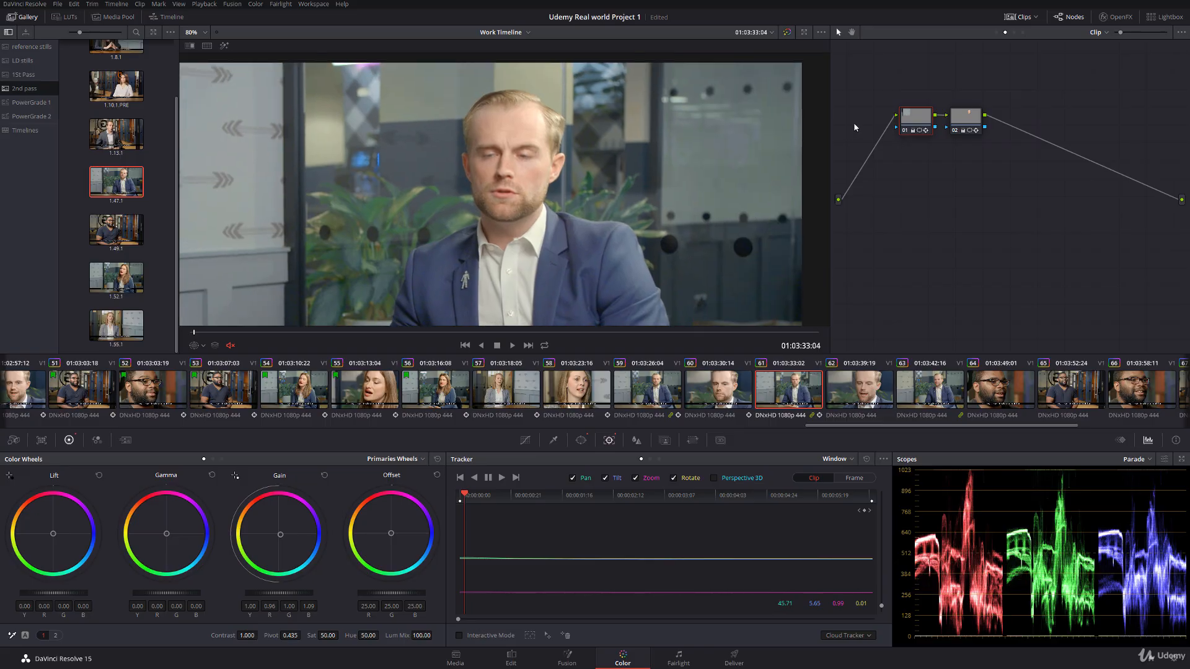
Step: Centre the second node's oval window on the man's face in clip 61 and track it forward through the clip
click(973, 123)
click(197, 346)
click(213, 375)
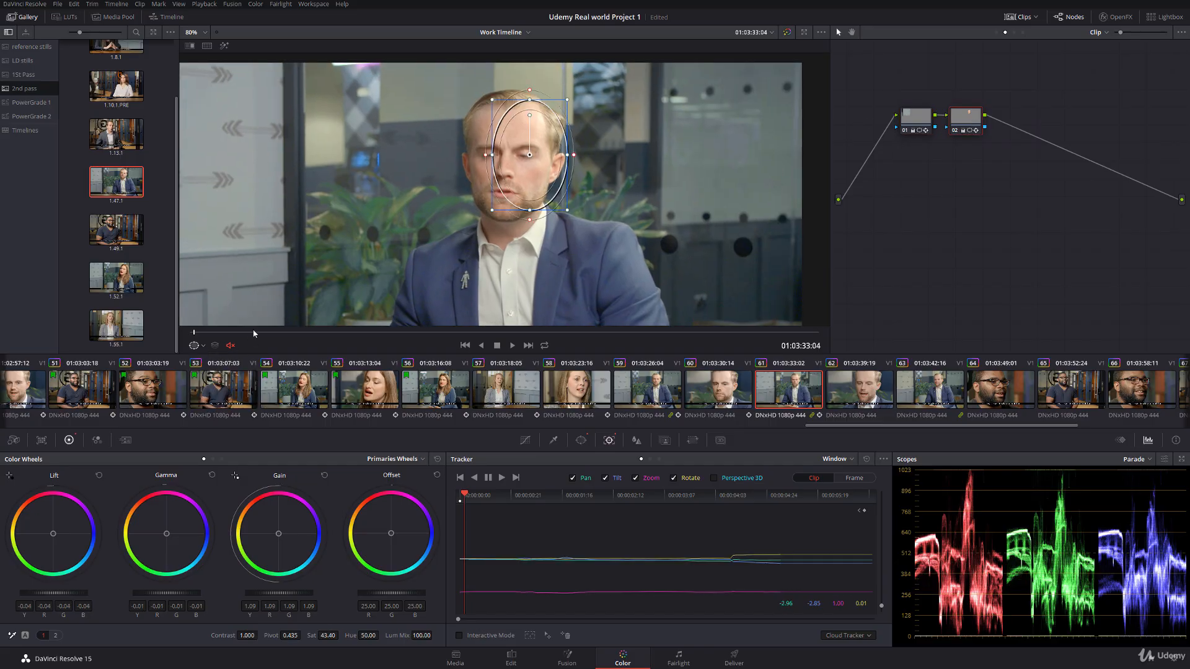
drag(530, 154, 507, 159)
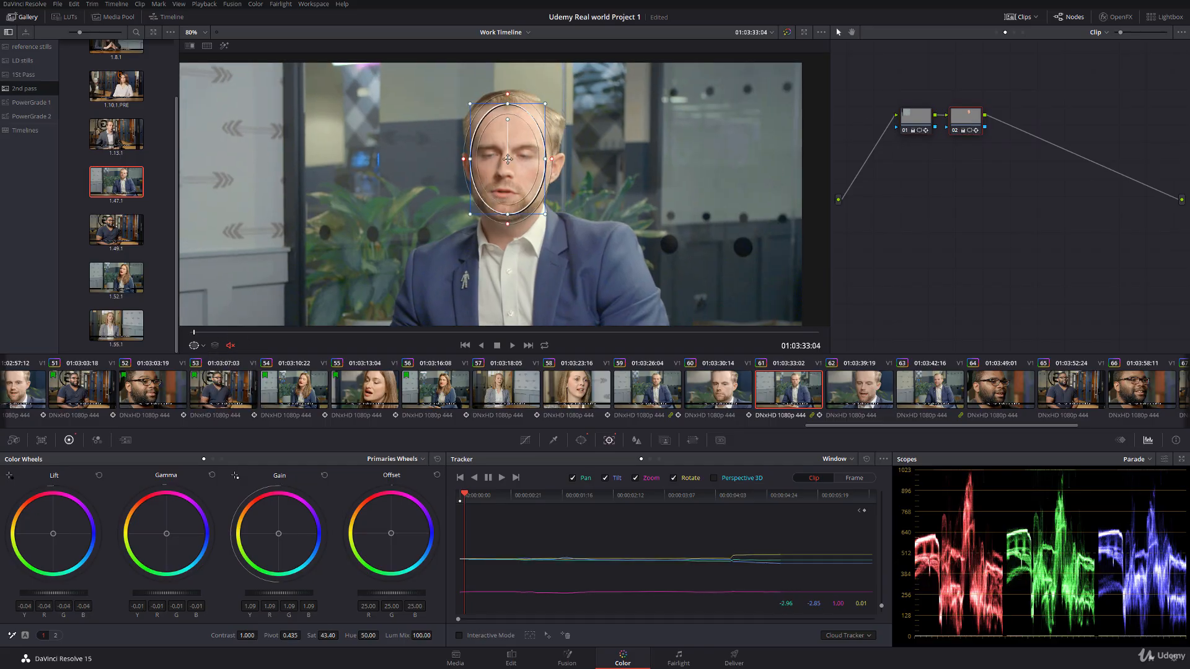
click(501, 481)
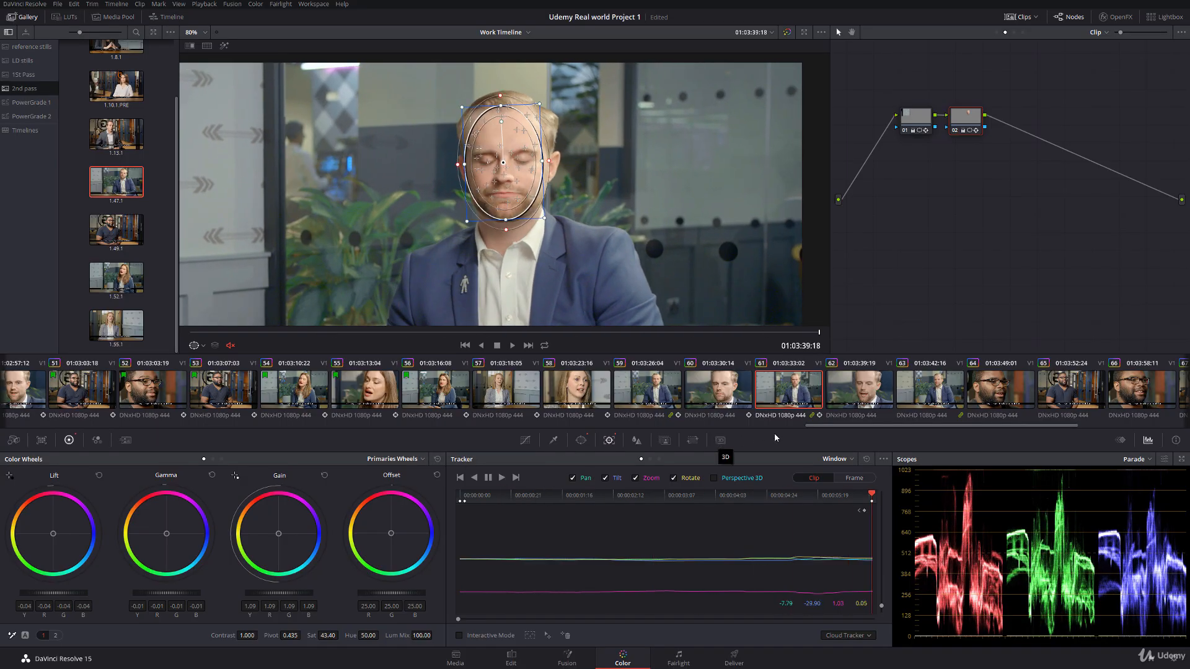
Step: Shorten, tilt and reposition the oval window to fit the face in clip 62, and track it forward through the clip
drag(825, 428, 1004, 426)
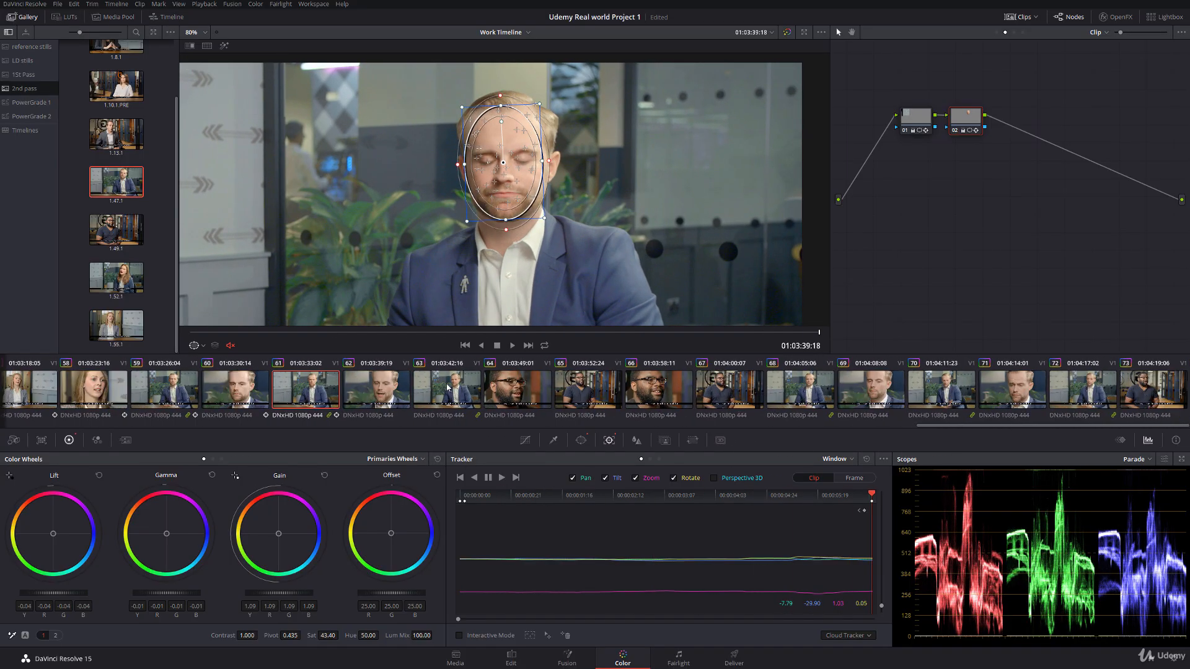
click(389, 388)
scroll(505, 182, down, 3)
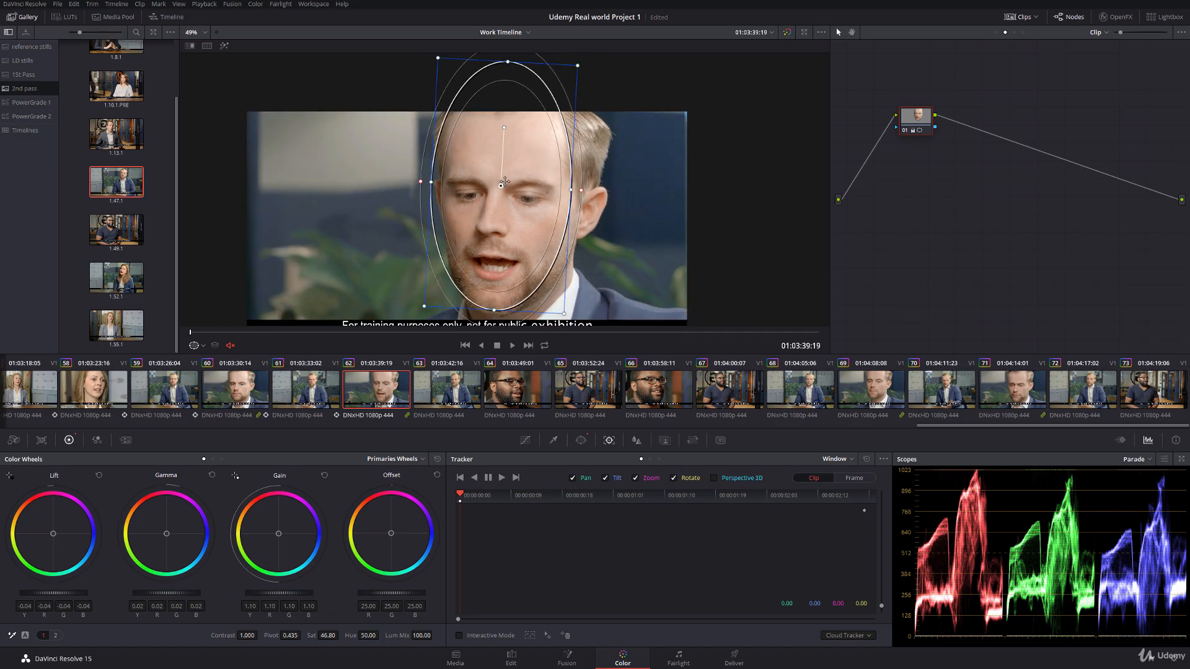
drag(504, 182, 513, 191)
drag(522, 76, 520, 92)
drag(515, 150, 522, 151)
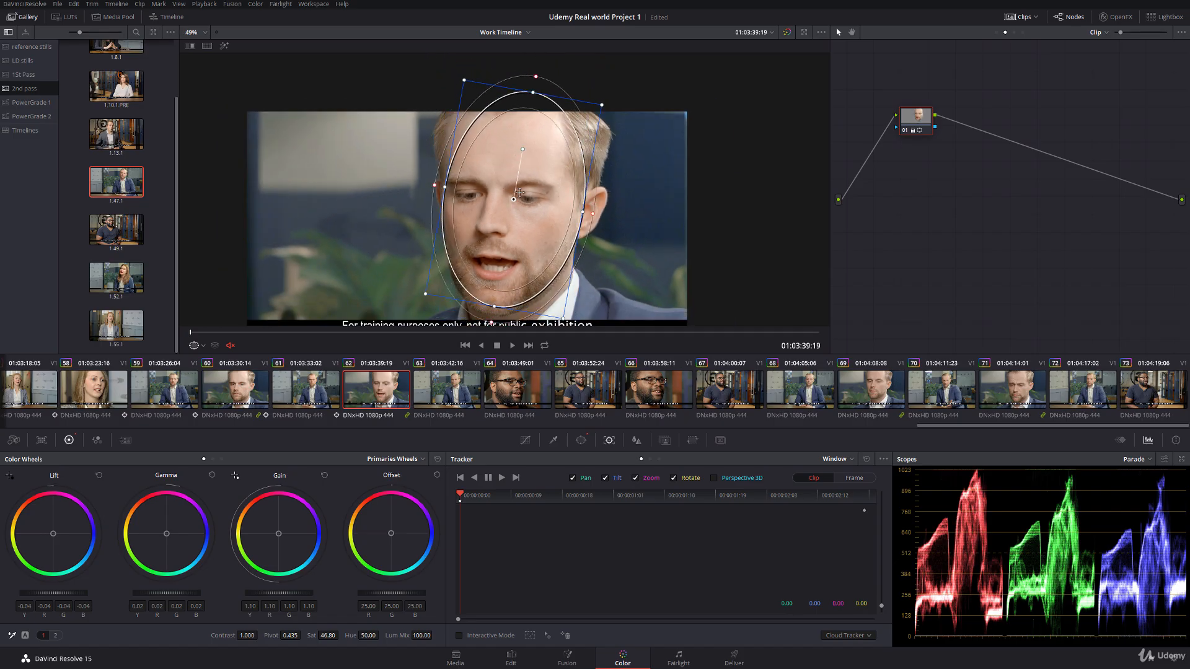
drag(514, 198, 517, 200)
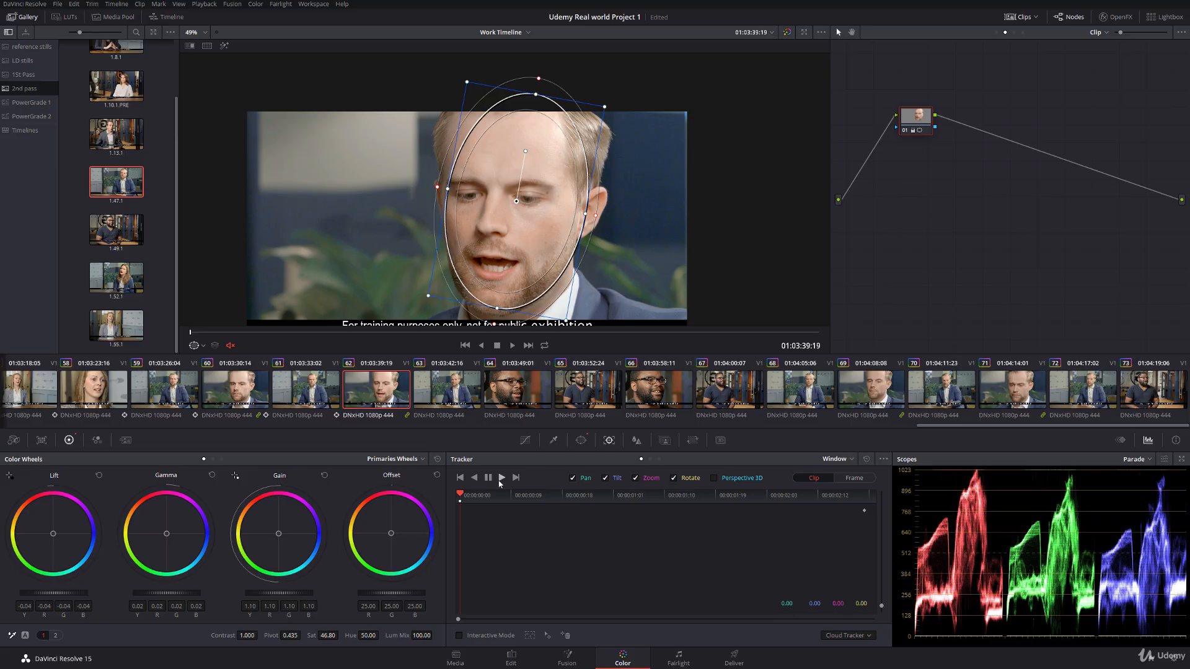
click(501, 477)
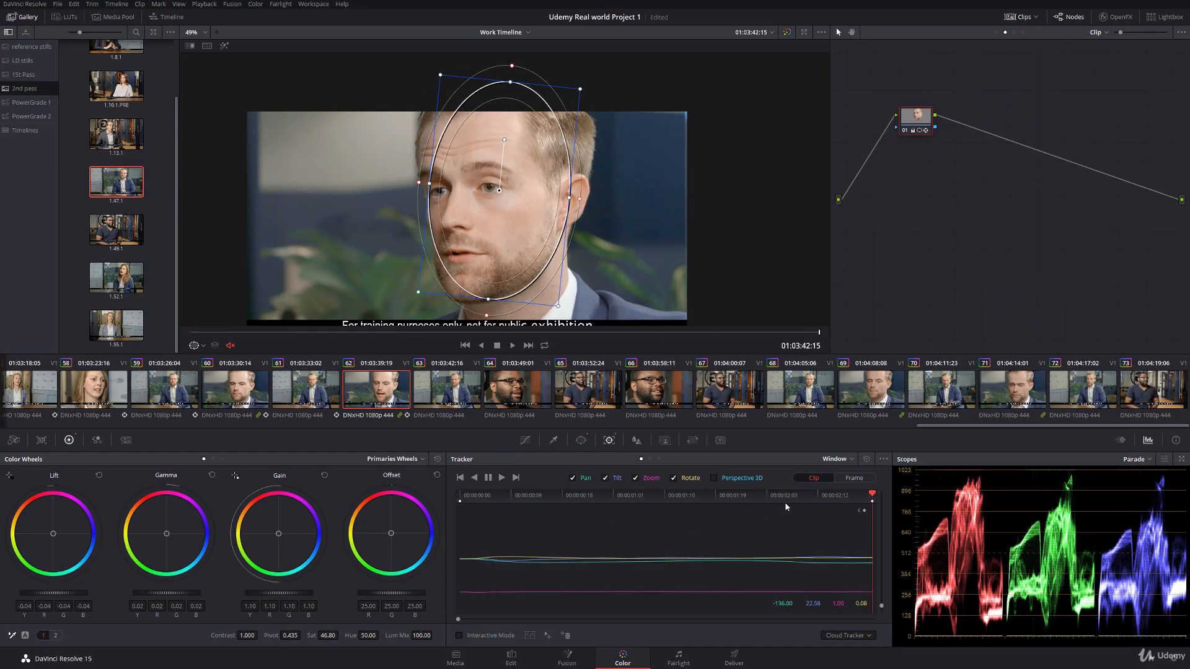
Step: Try shifting the face window at the start of clip 62 and scrub forward to check its fit
drag(783, 498, 412, 484)
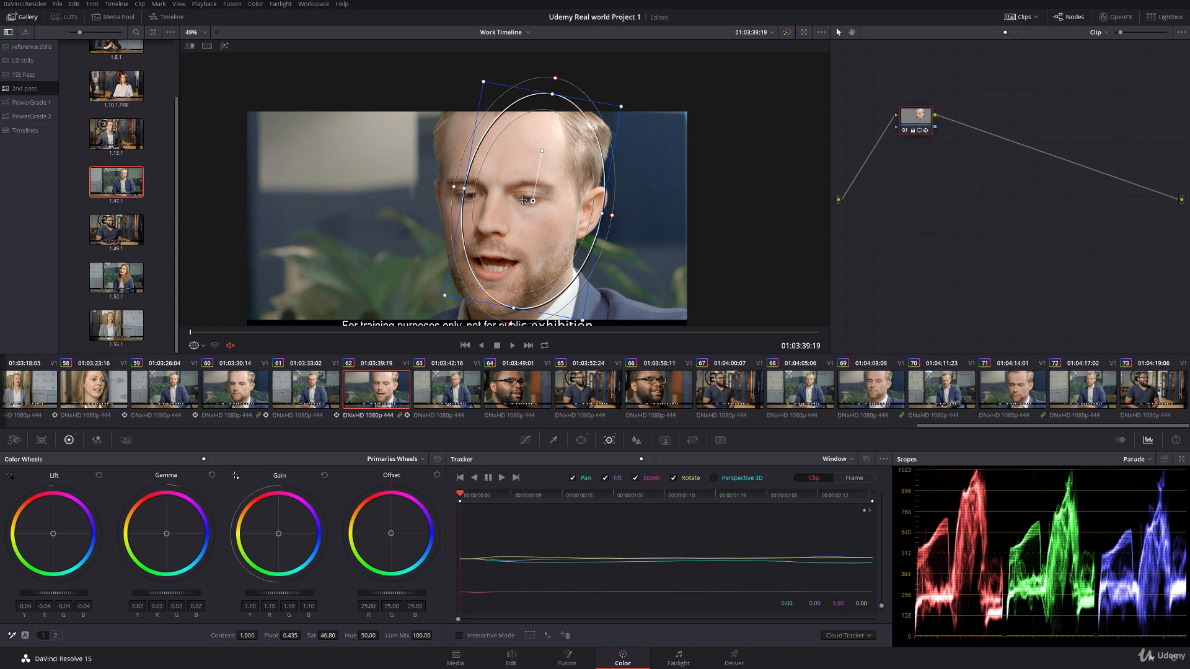
drag(522, 199, 505, 196)
key(Right)
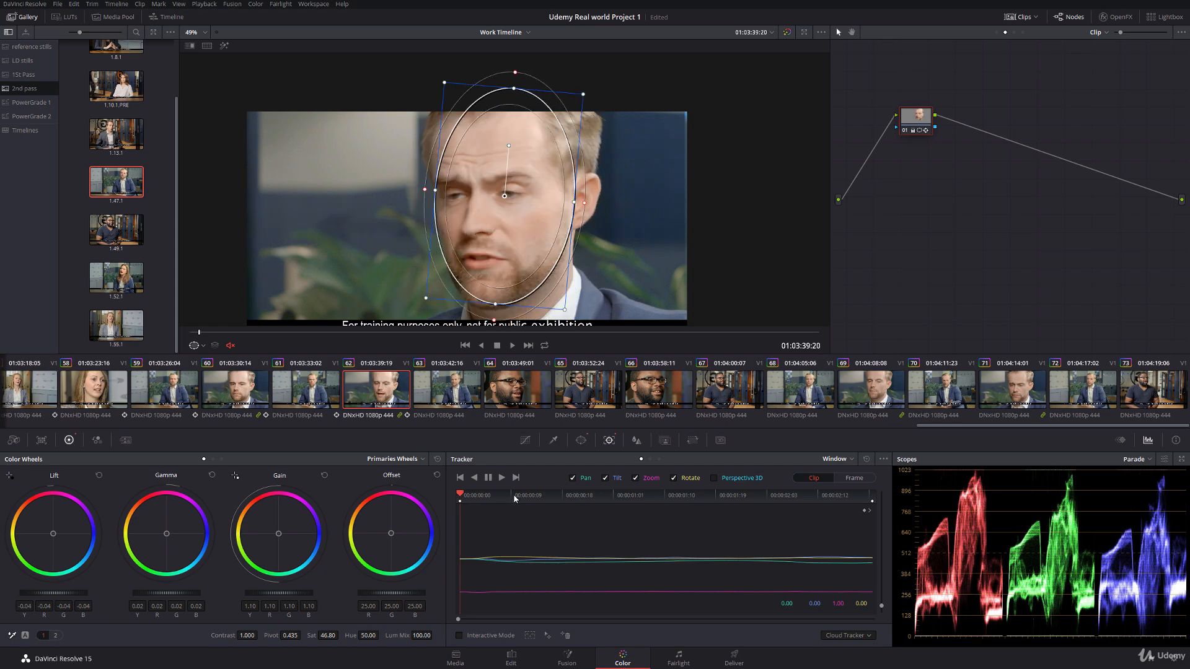
drag(514, 499, 552, 496)
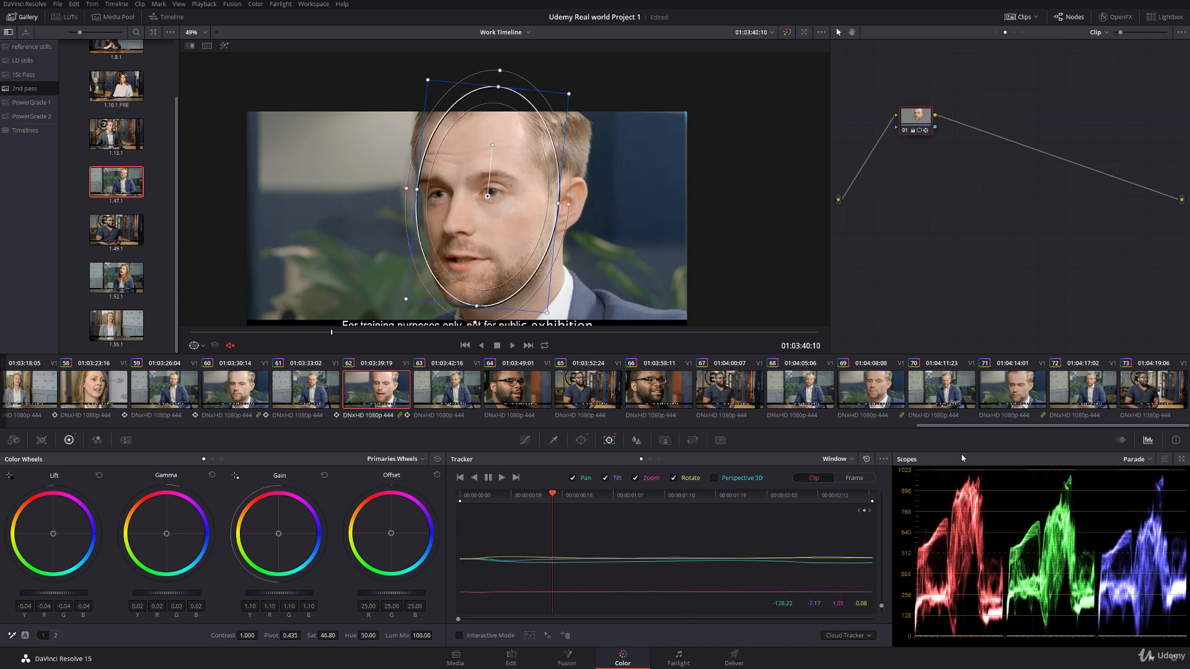
Step: Add a Corrector 1 keyframe at the start of clip 62, and straighten, slightly shrink and reposition the window over the face
click(1121, 440)
key(Up)
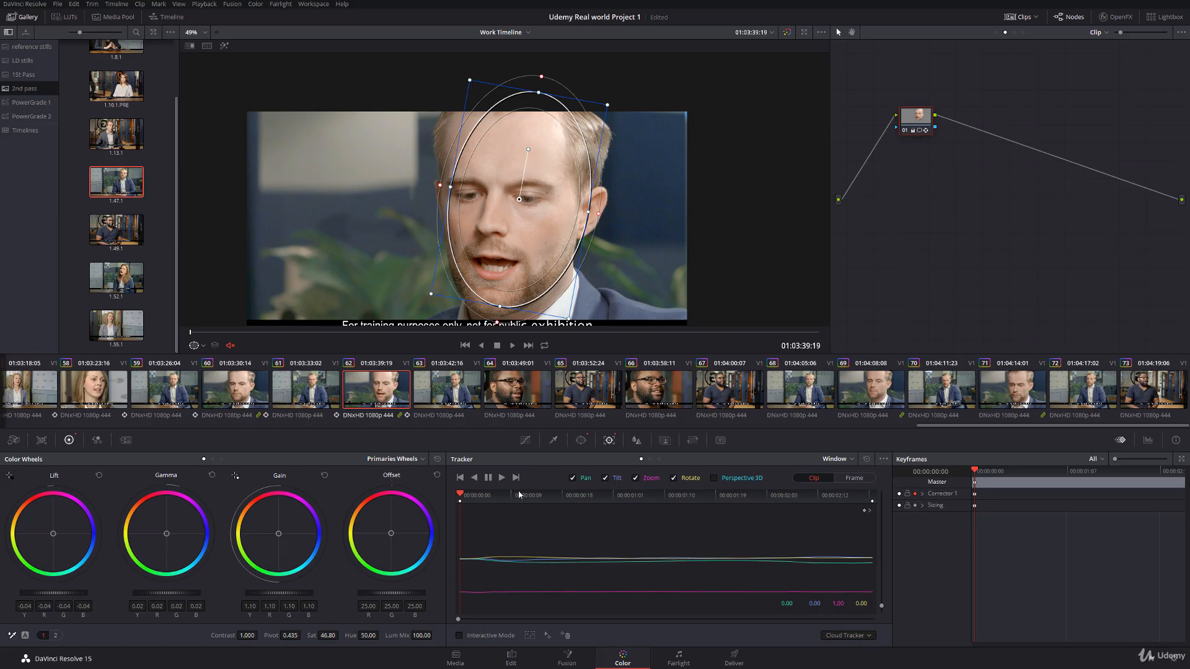
right_click(993, 497)
click(1022, 513)
drag(528, 150, 514, 197)
drag(575, 313, 571, 308)
drag(515, 195, 509, 198)
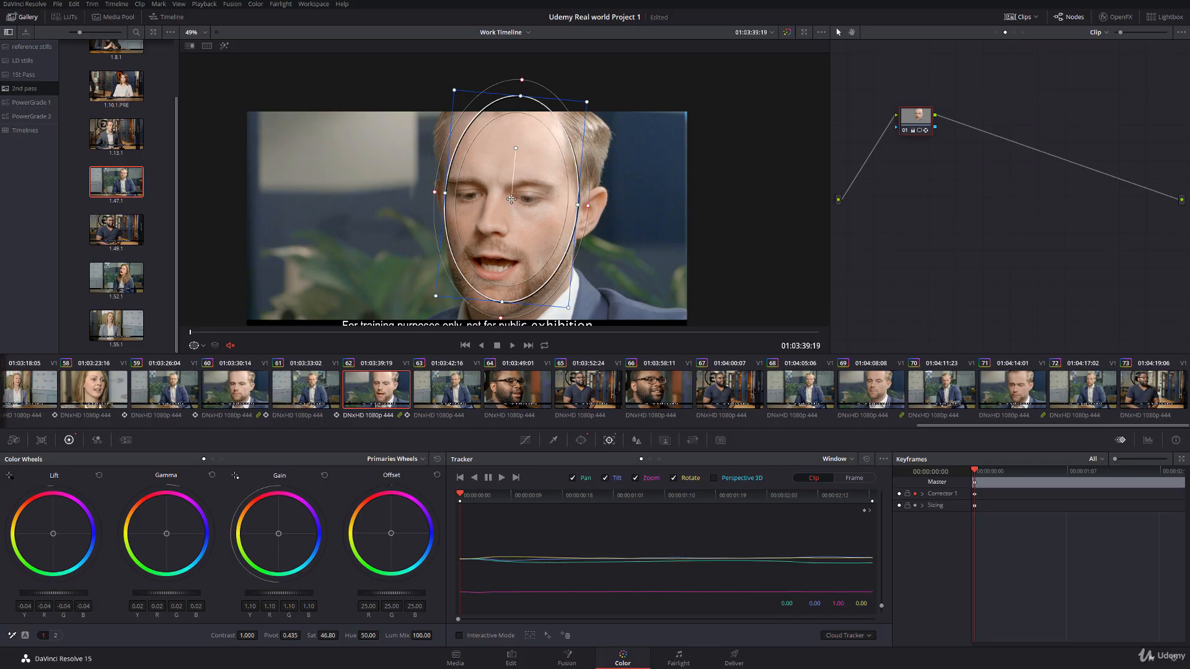
Step: Add a Corrector 1 keyframe at 00:00:00:03 in clip 62 and realign the window with the face at 00:00:00:09
click(483, 500)
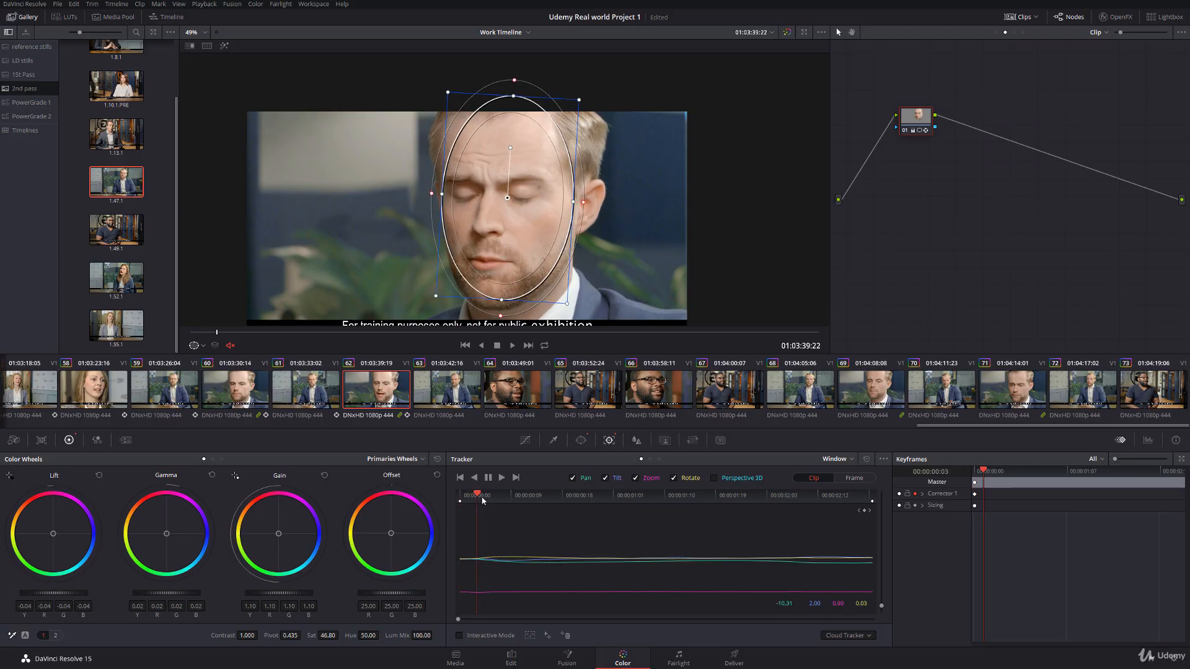
right_click(1004, 500)
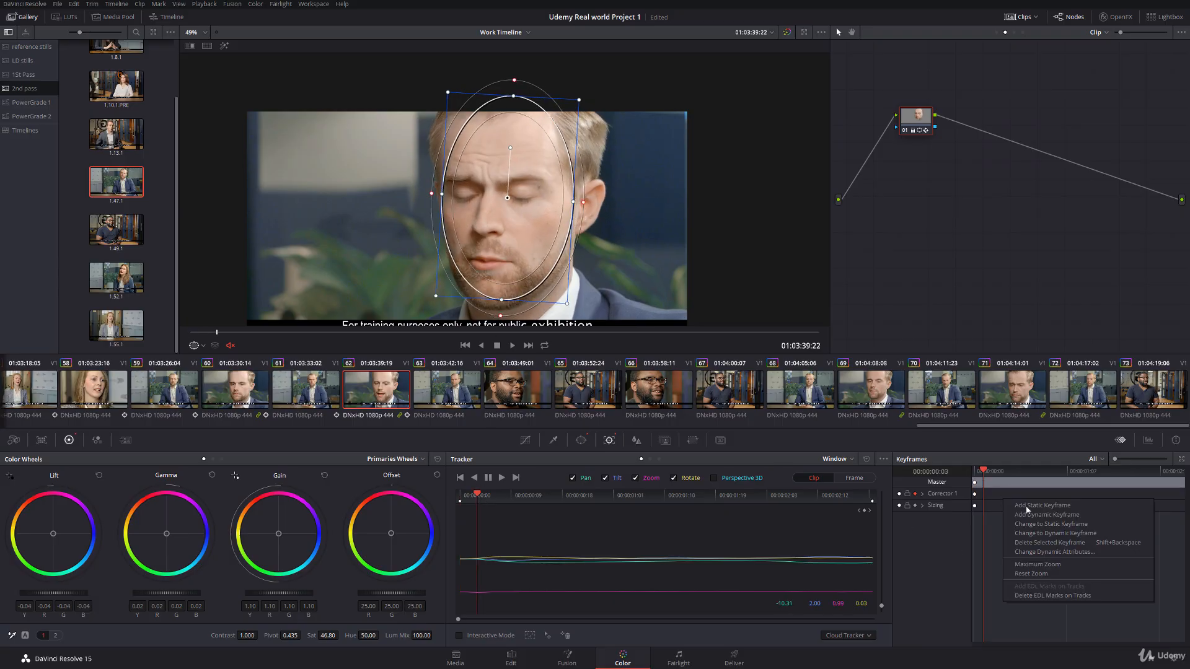
click(1025, 506)
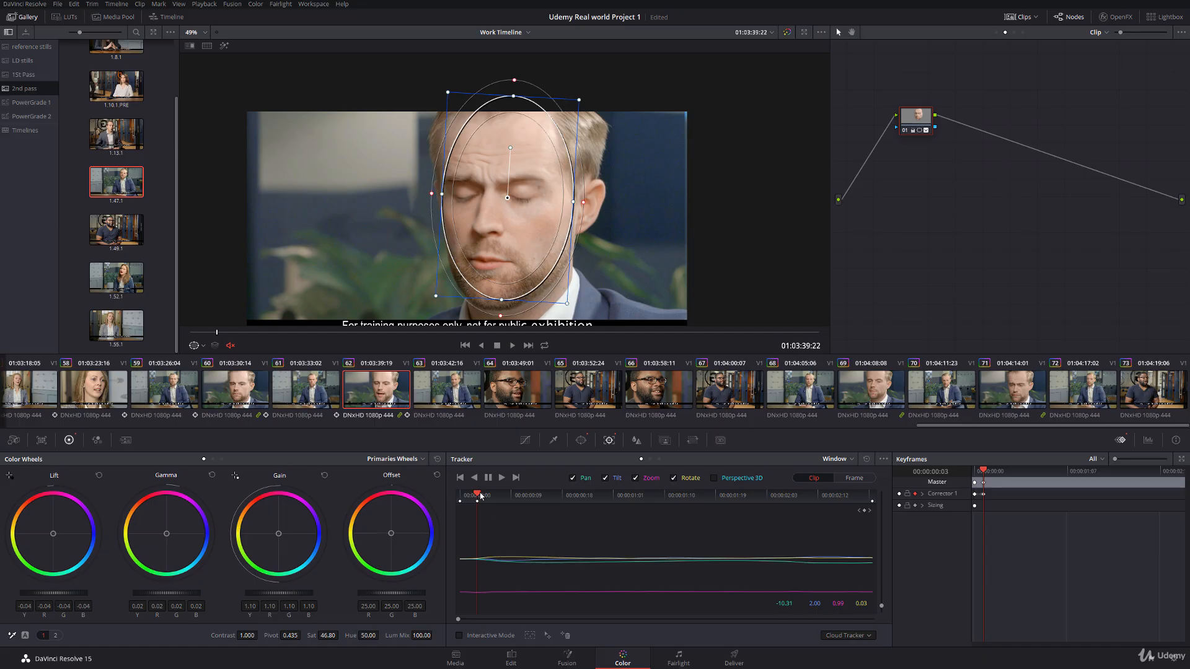
drag(481, 496, 512, 496)
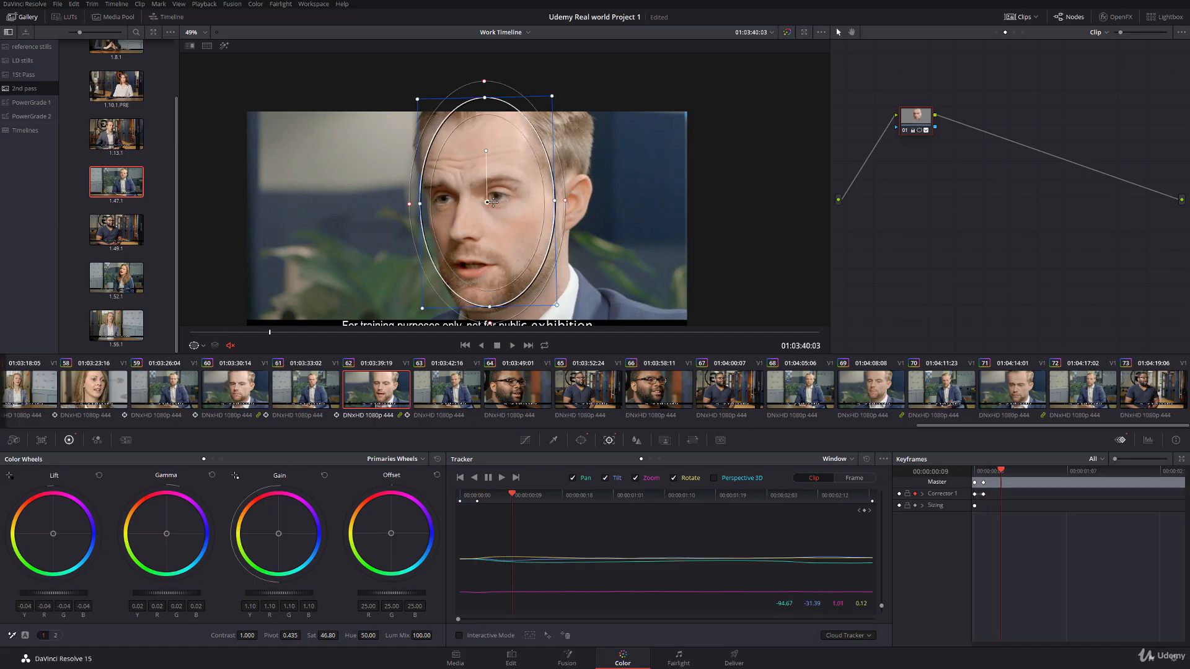
drag(492, 202, 496, 201)
Step: Realign the face window at 00:00:02:02 in clip 62, and reposition and rotate it to match the head at the clip's end
drag(537, 495, 765, 516)
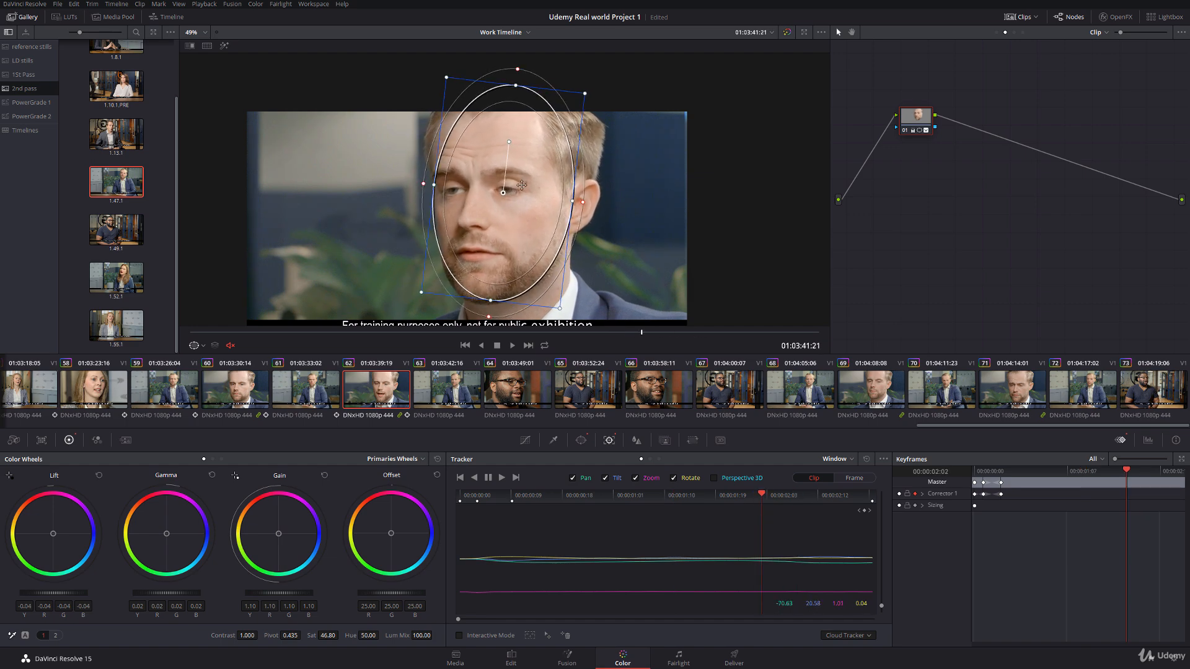
drag(504, 193, 509, 194)
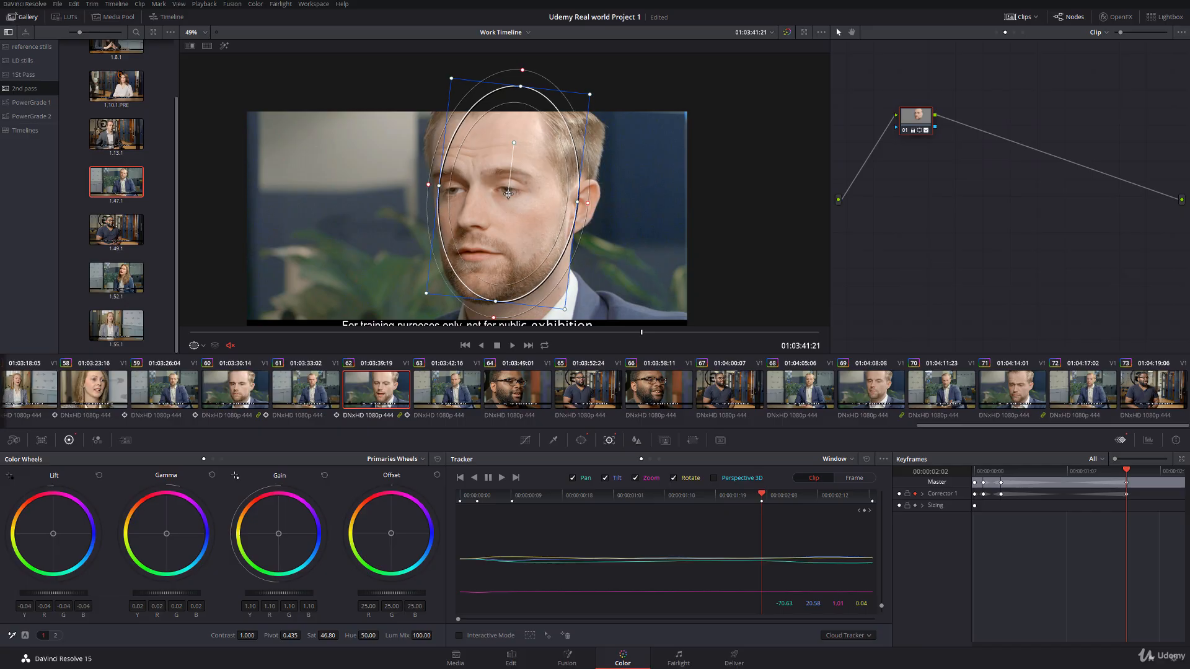
drag(1130, 472, 1182, 473)
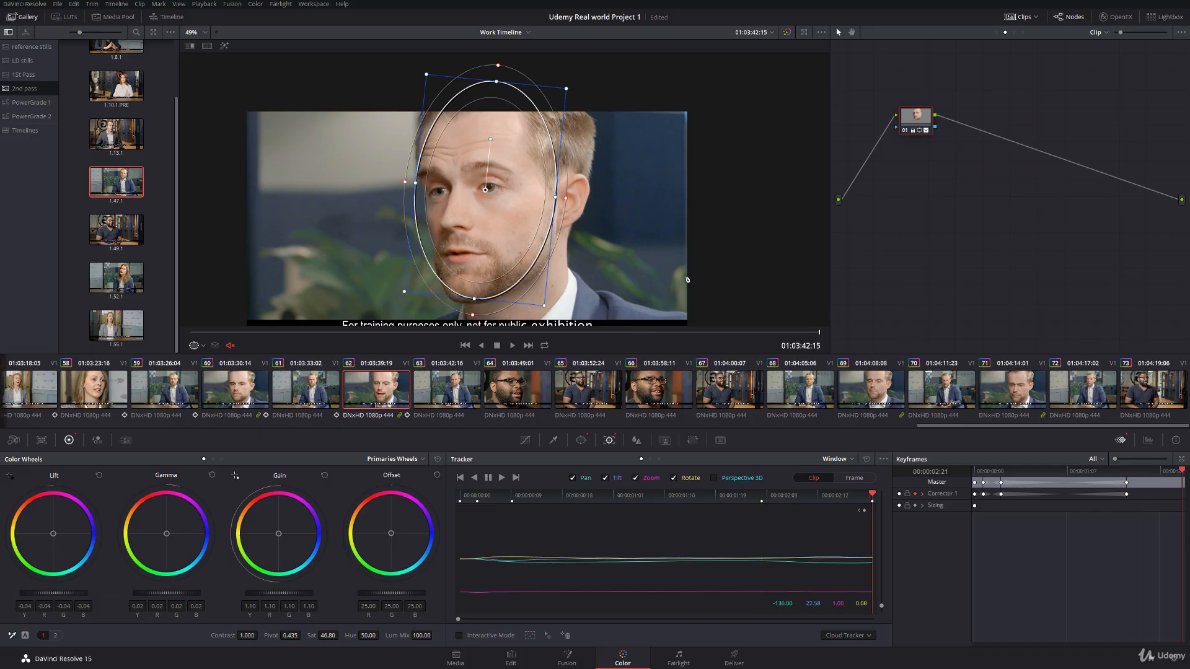
drag(486, 187, 499, 191)
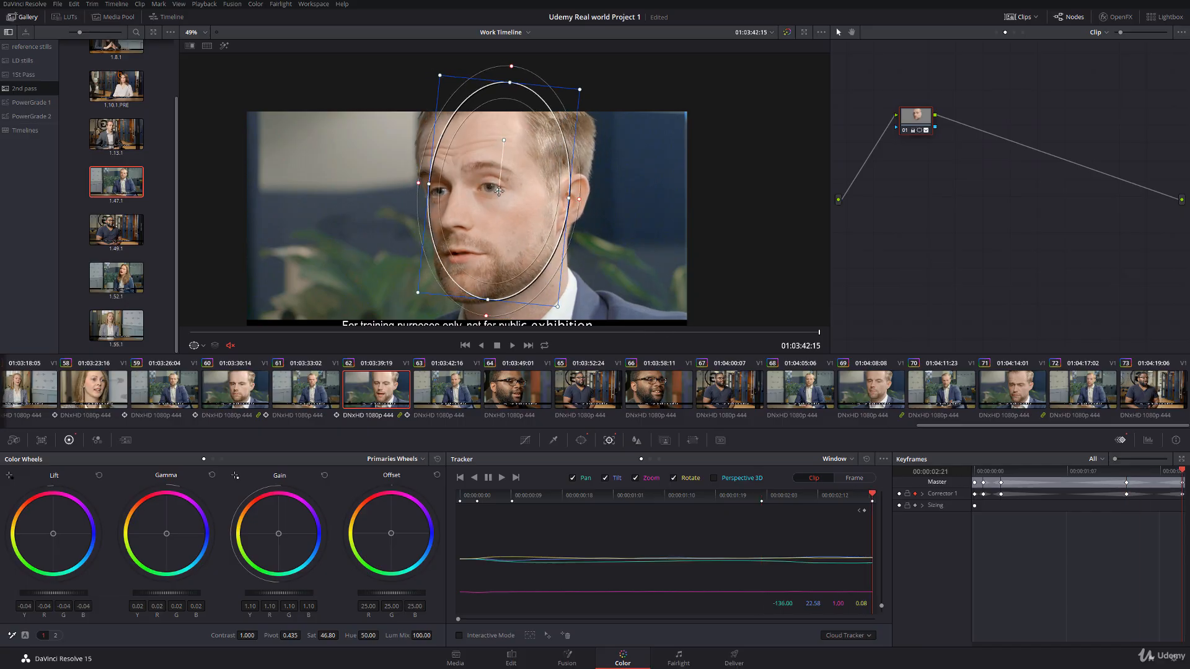
drag(508, 144, 498, 137)
drag(499, 190, 493, 186)
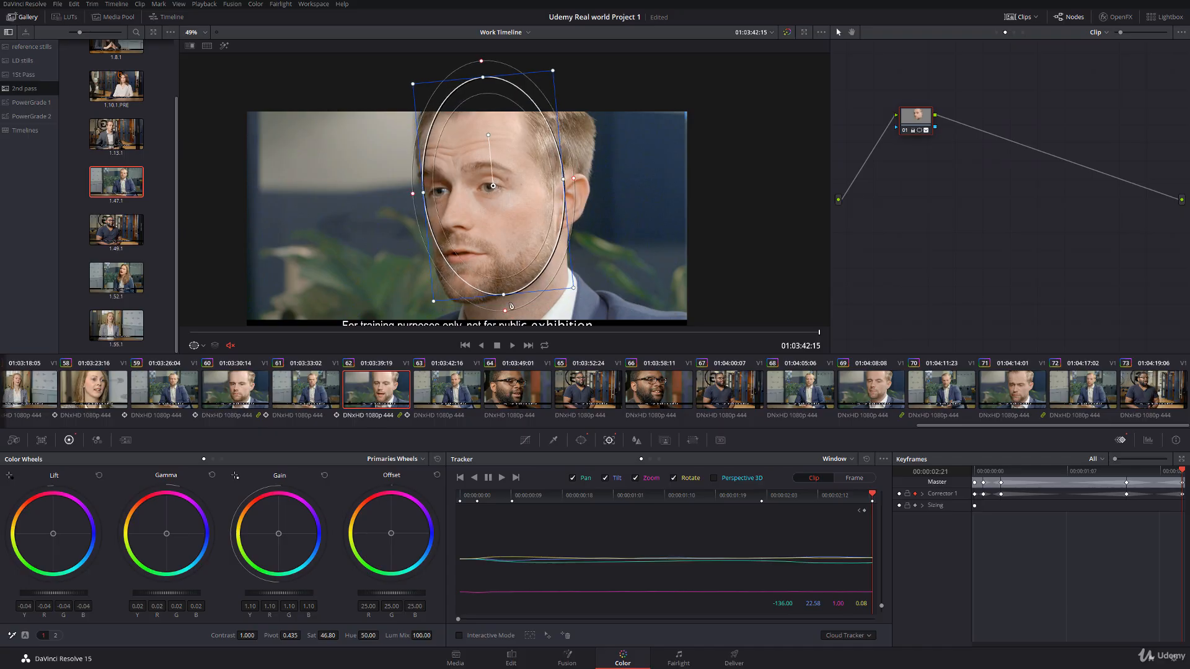
Step: Hide the window outline and play clip 62 full screen from its start to examine the keyframed face grade
key(Home)
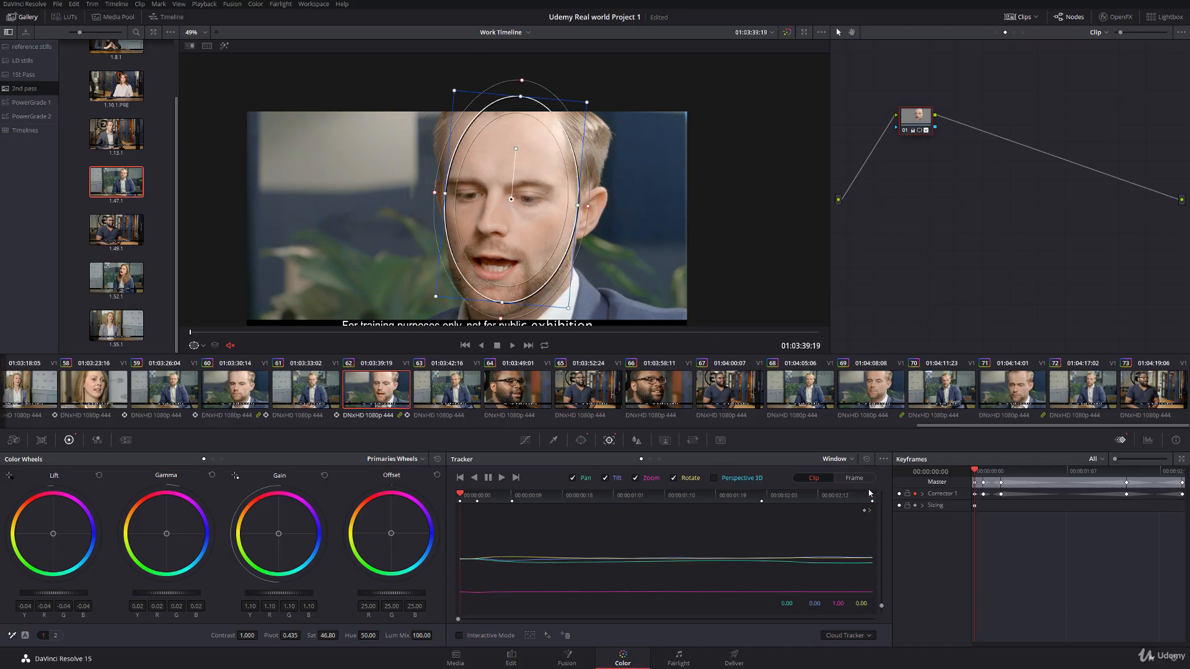
click(201, 346)
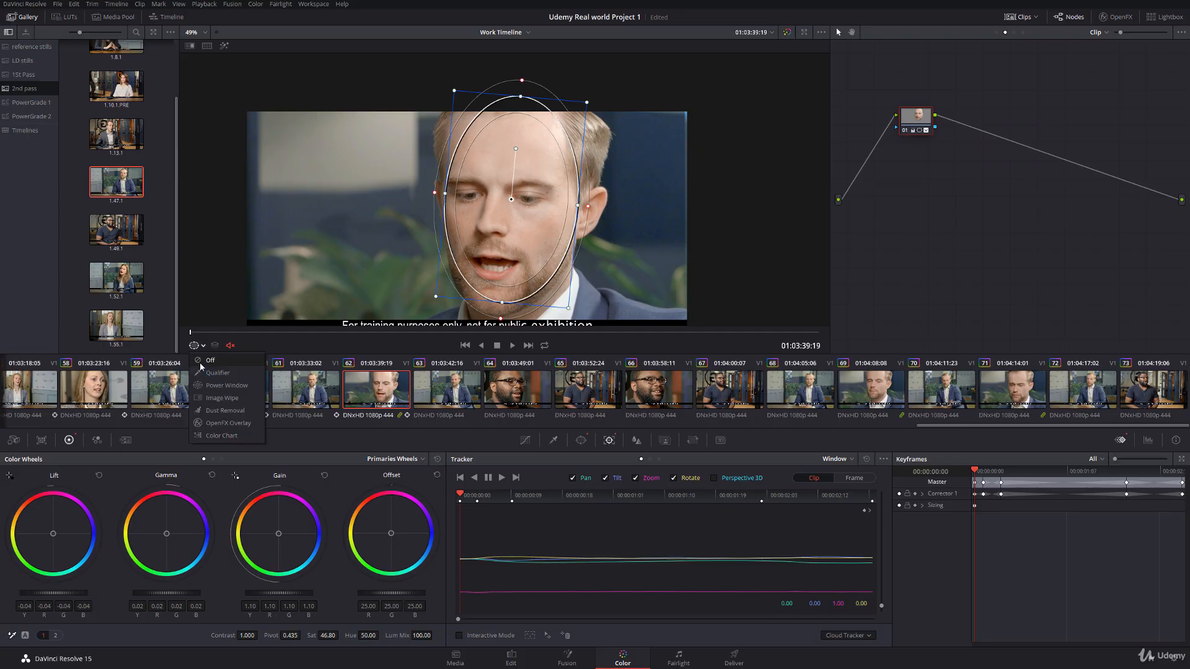
click(199, 362)
scroll(381, 246, up, 5)
key(ctrl+f)
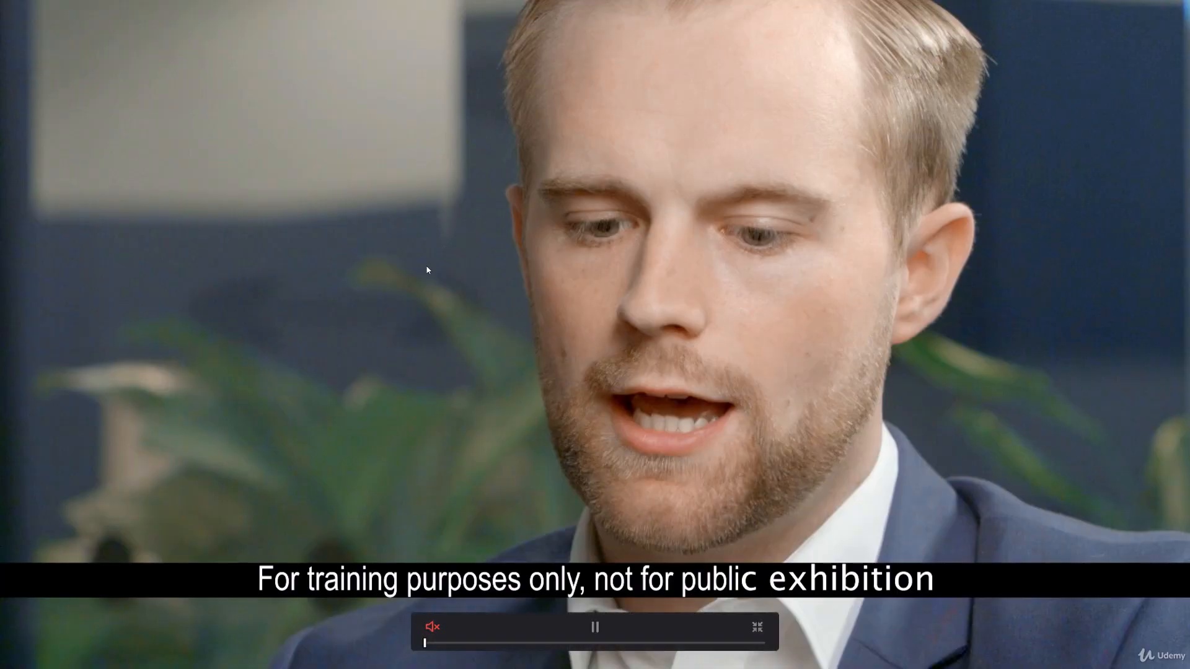
key(space)
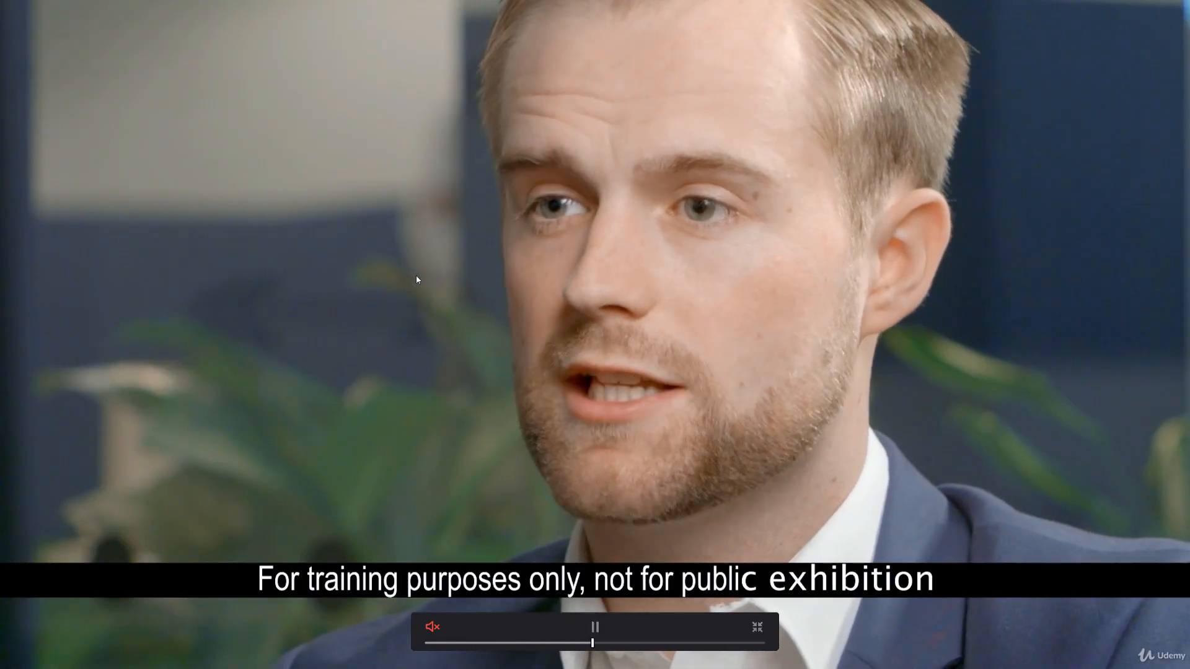
key(space)
key(Escape)
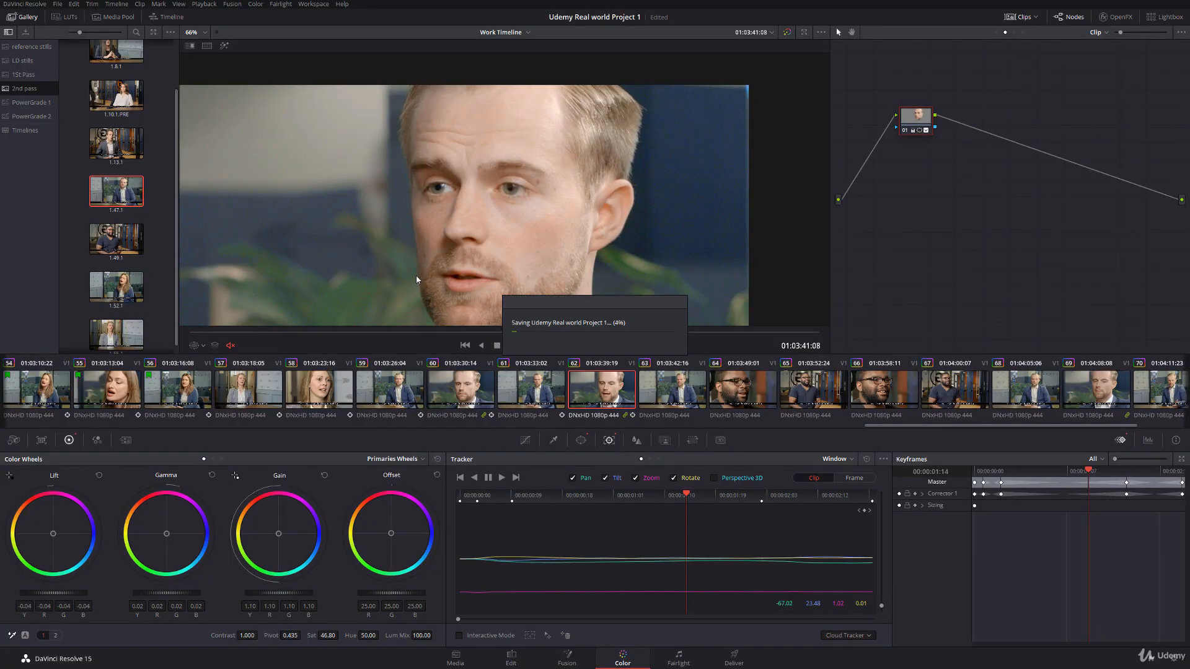
Step: Reposition the second node's oval window over the face in clip 63 and track it forward through the clip
click(694, 400)
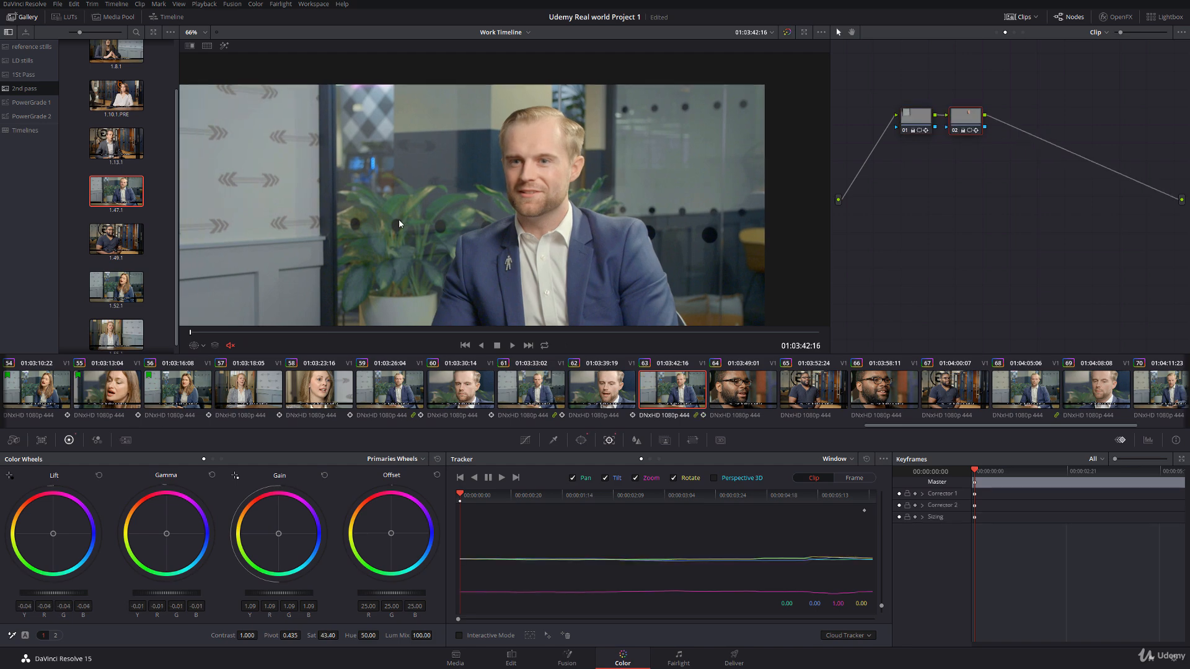
click(195, 348)
click(223, 385)
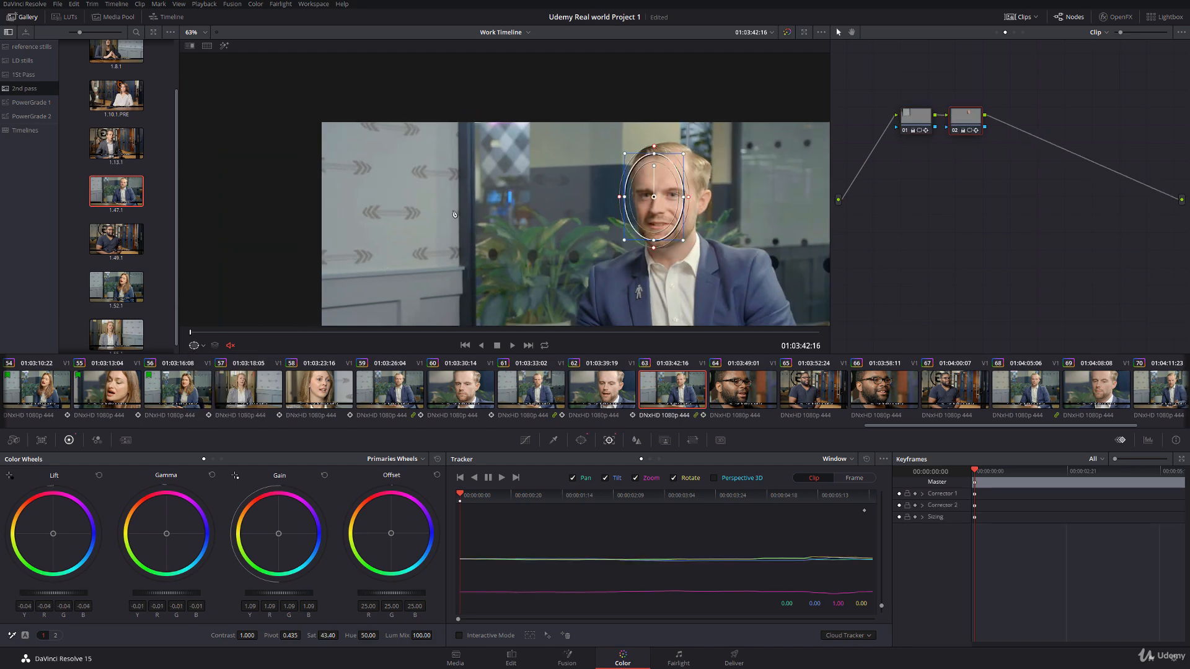
drag(651, 198, 665, 197)
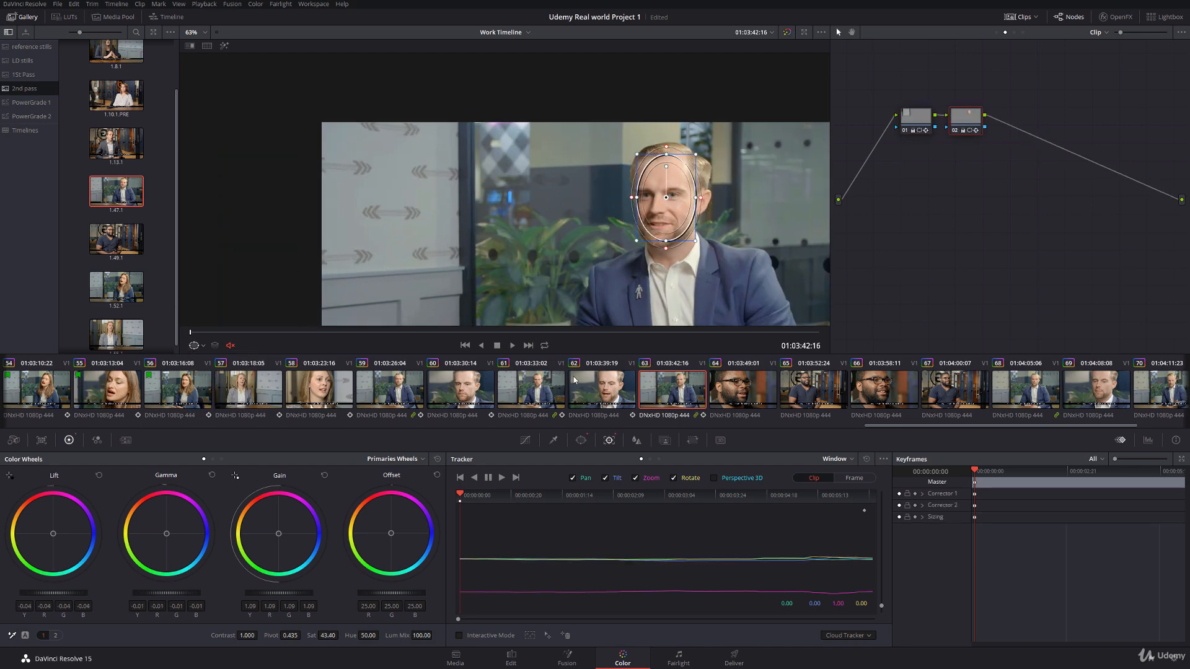
click(501, 478)
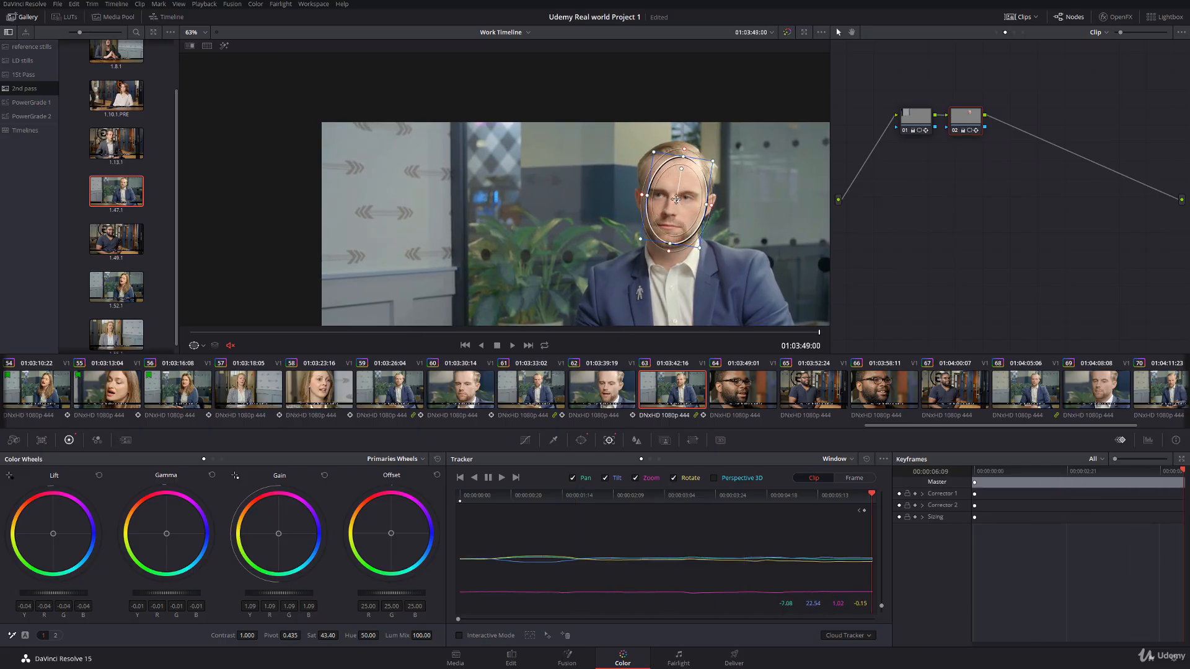
key(Up)
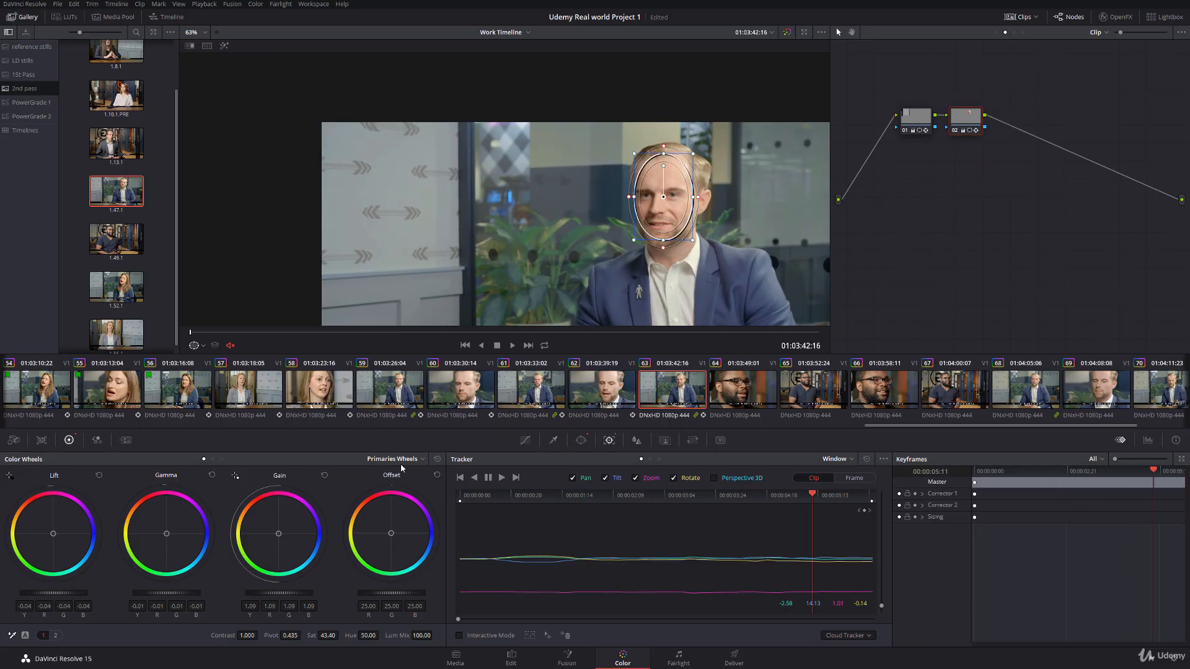
Step: Move the first node's wall window off the dark door frame at the start of clip 63 and track it forward
click(194, 346)
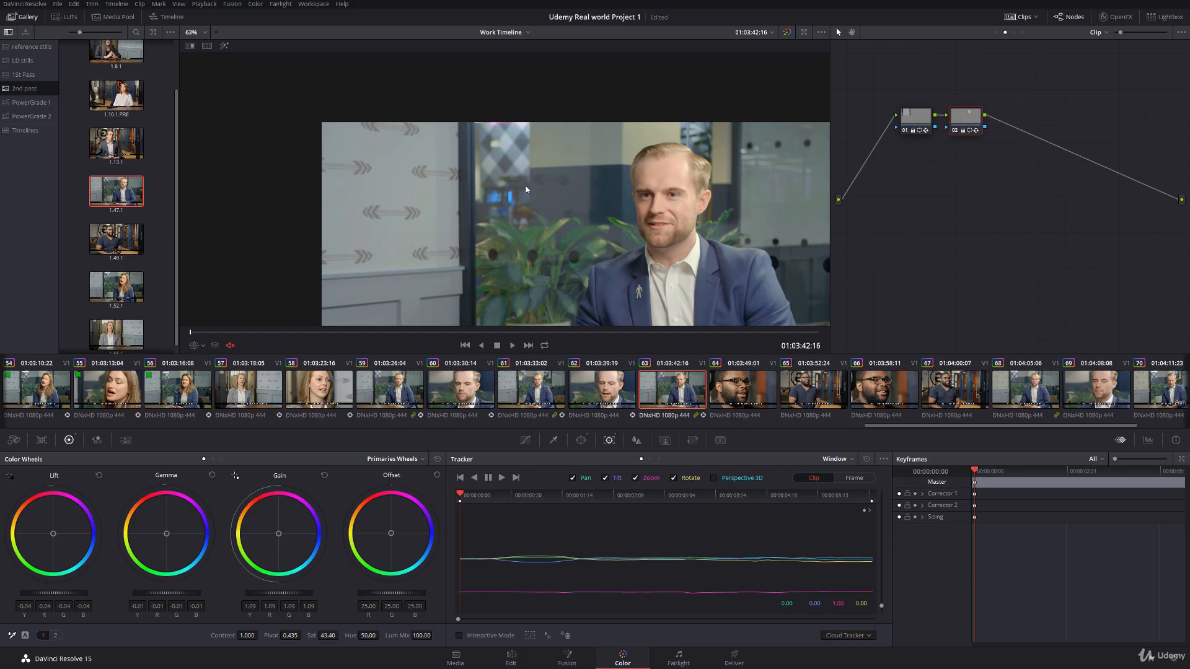
click(919, 124)
click(199, 350)
click(227, 370)
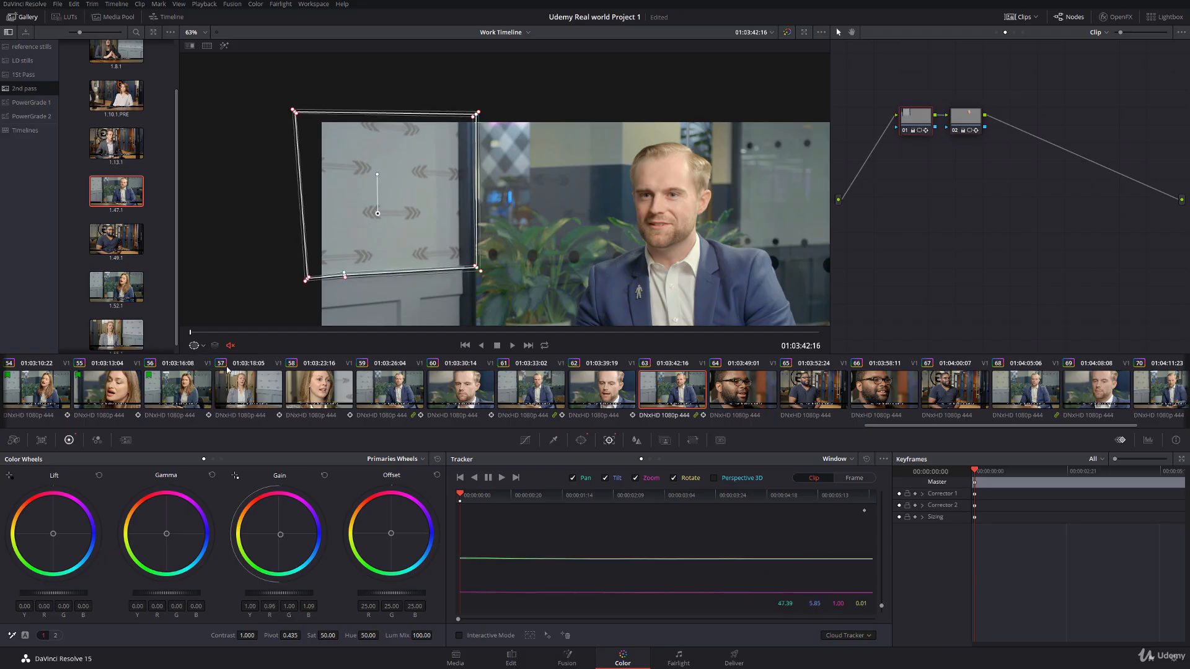
scroll(398, 203, up, 5)
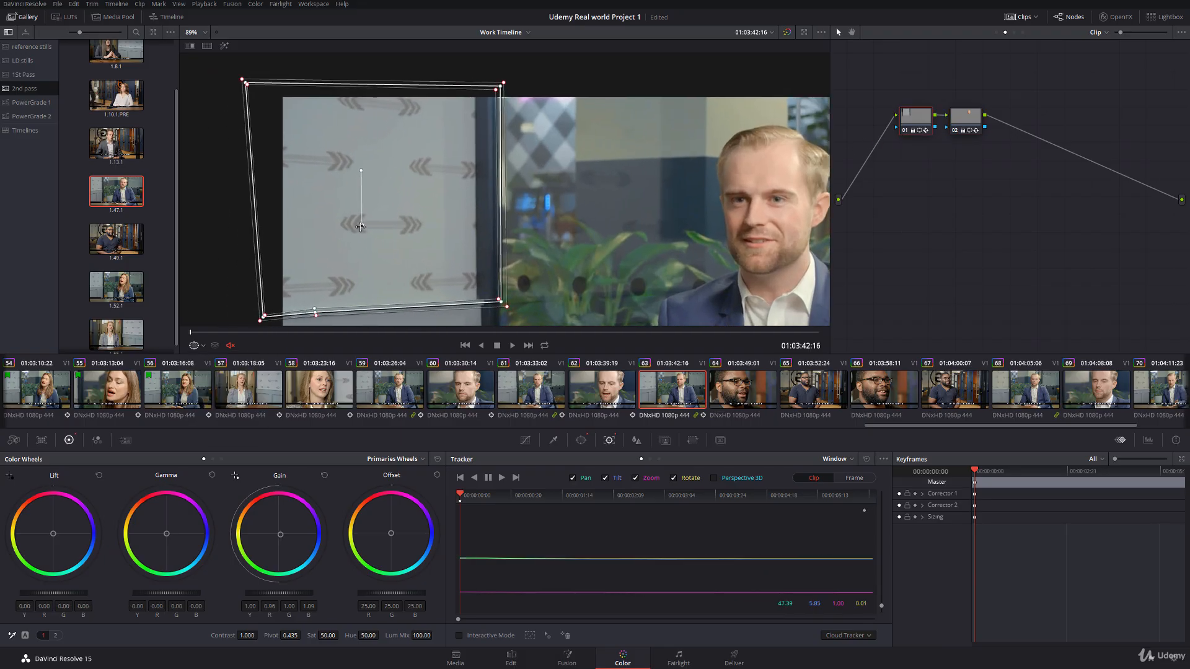
drag(355, 228, 337, 224)
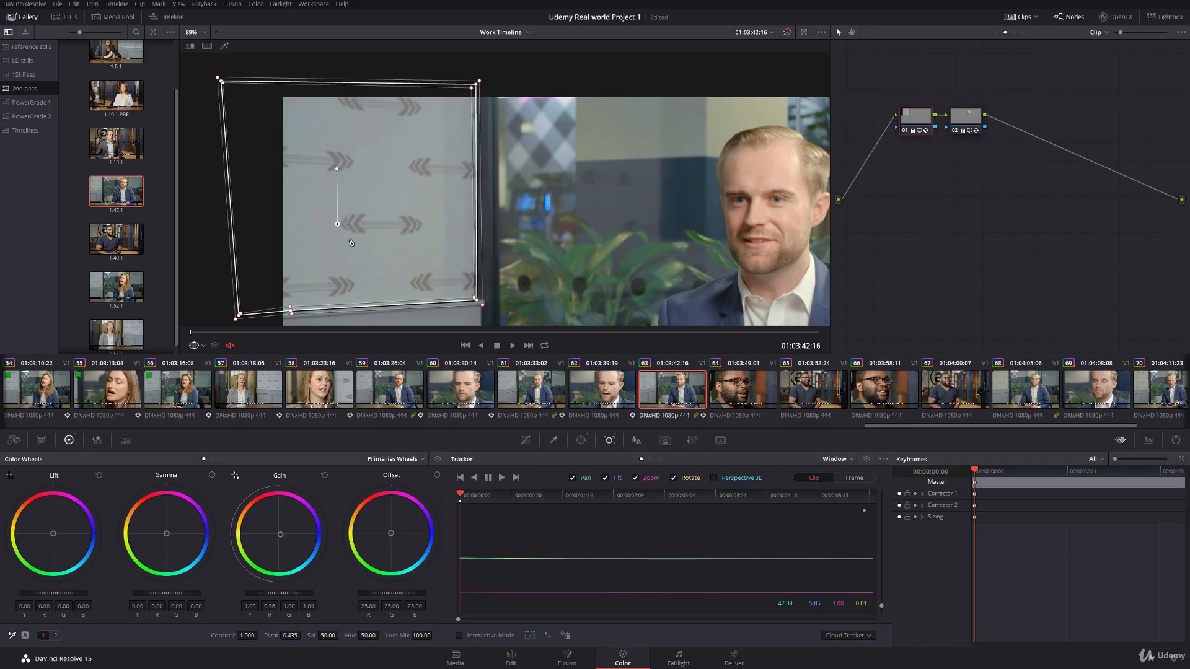
click(501, 477)
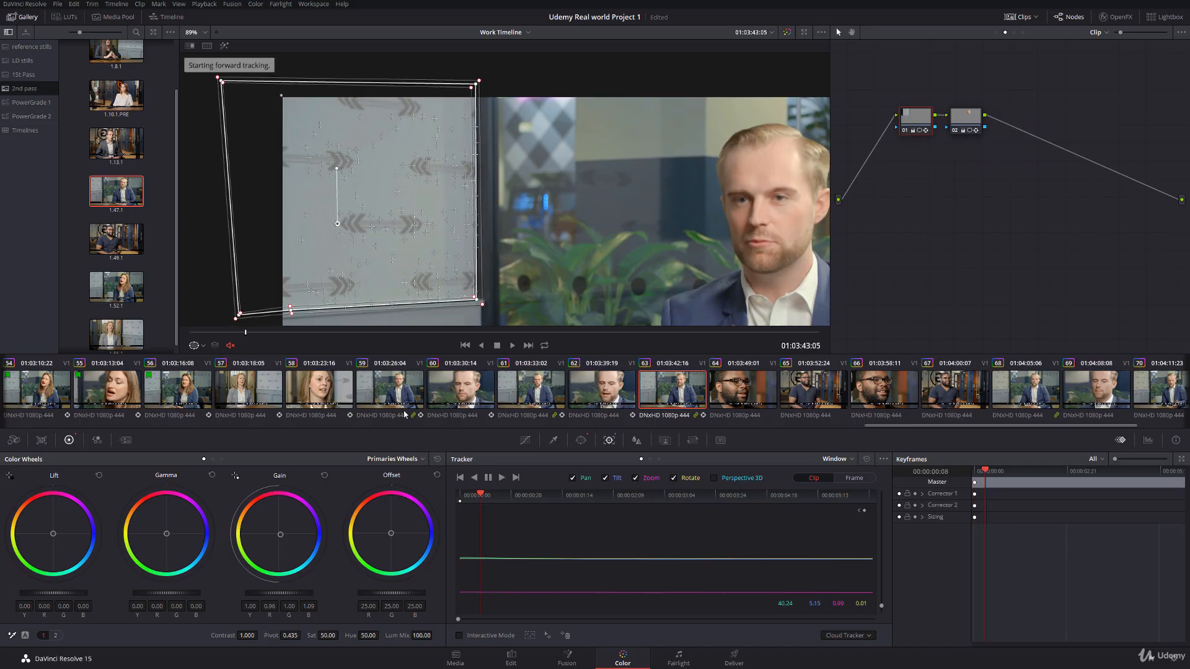
Step: Adjust the wall window's lower-edge point at the picture border on clip 63's last frame, comparing with the window outline hidden
click(203, 346)
click(223, 361)
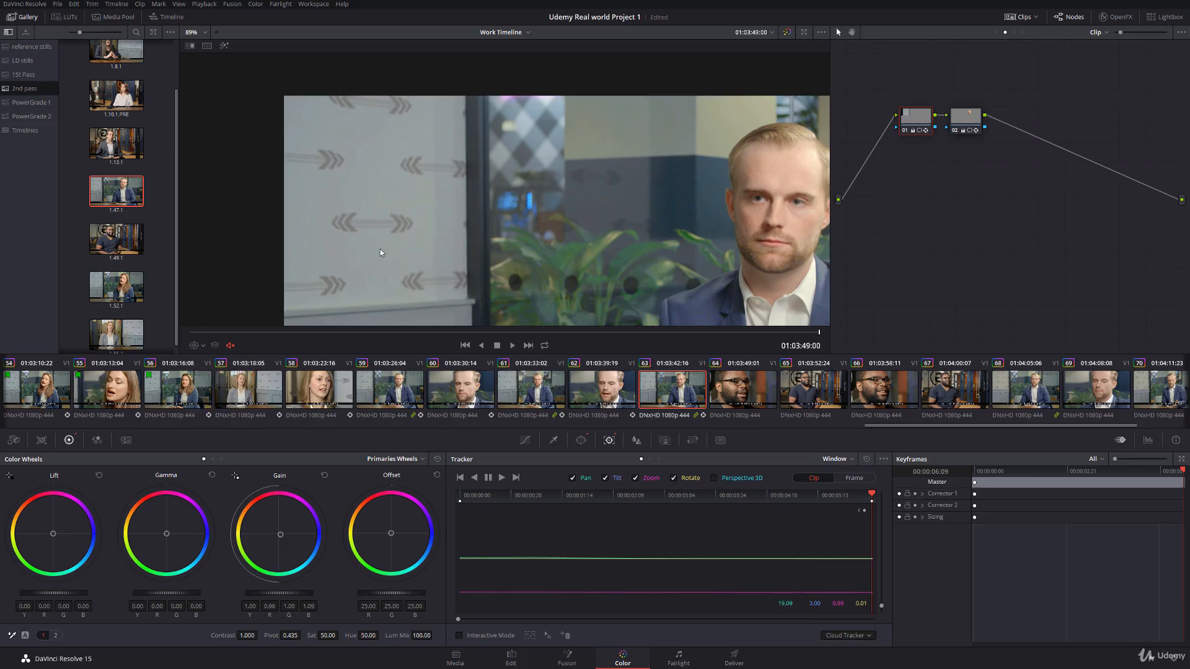
scroll(380, 249, up, 2)
scroll(386, 244, up, 3)
click(202, 346)
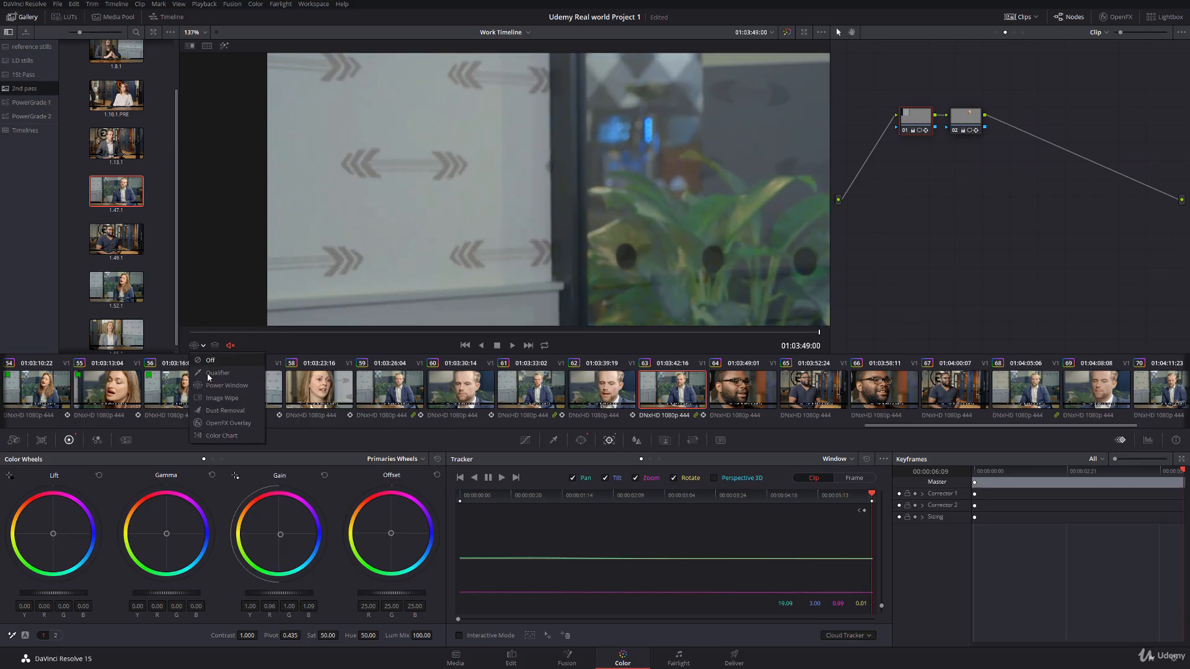
click(223, 384)
drag(266, 299, 268, 302)
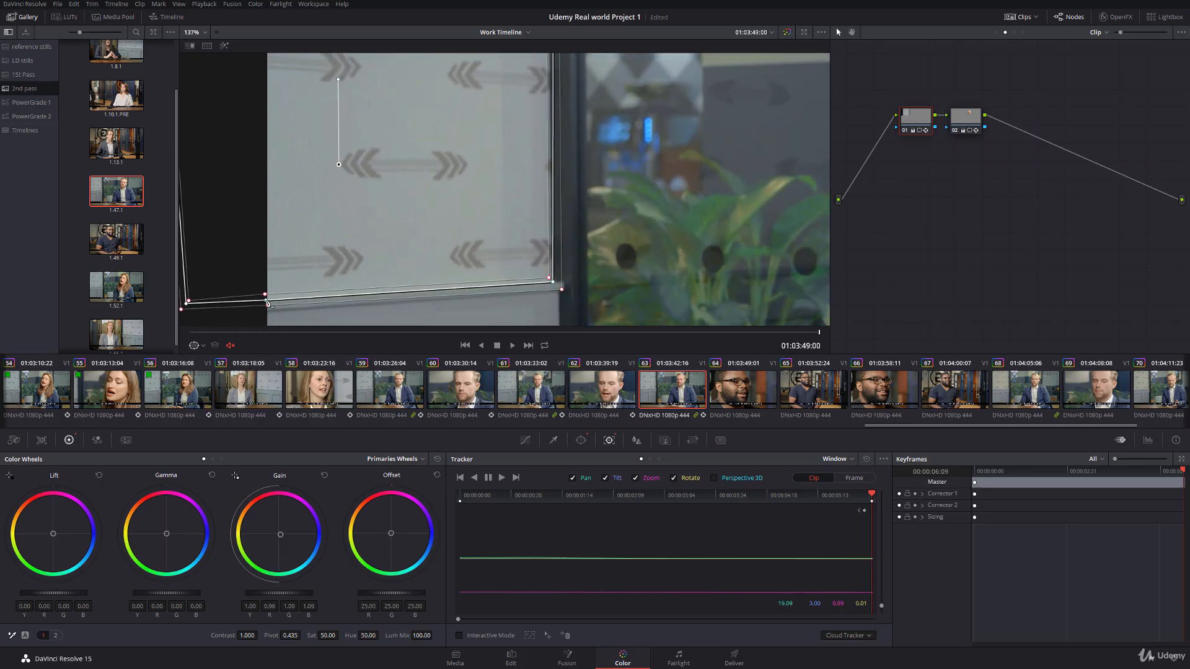
click(203, 346)
click(223, 360)
Step: Fine-tune the wall window's lower corner beside the door frame on clip 63's last frame and hide the window outline
scroll(425, 225, down, 4)
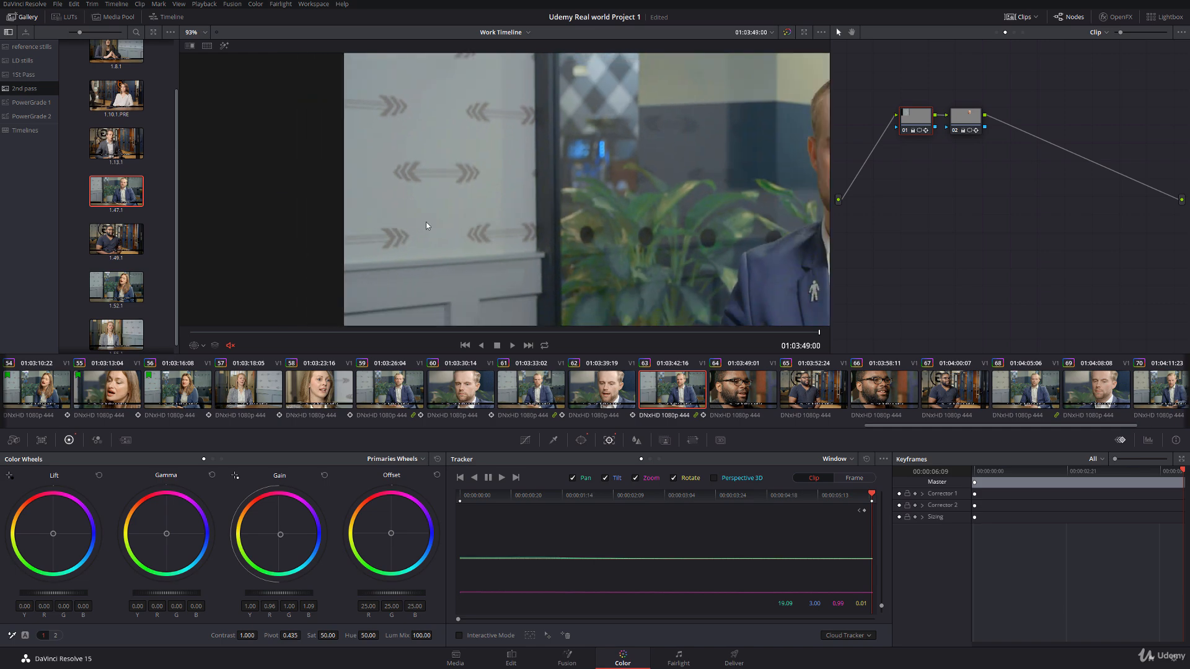
scroll(426, 225, down, 2)
click(203, 346)
click(214, 386)
scroll(581, 280, up, 6)
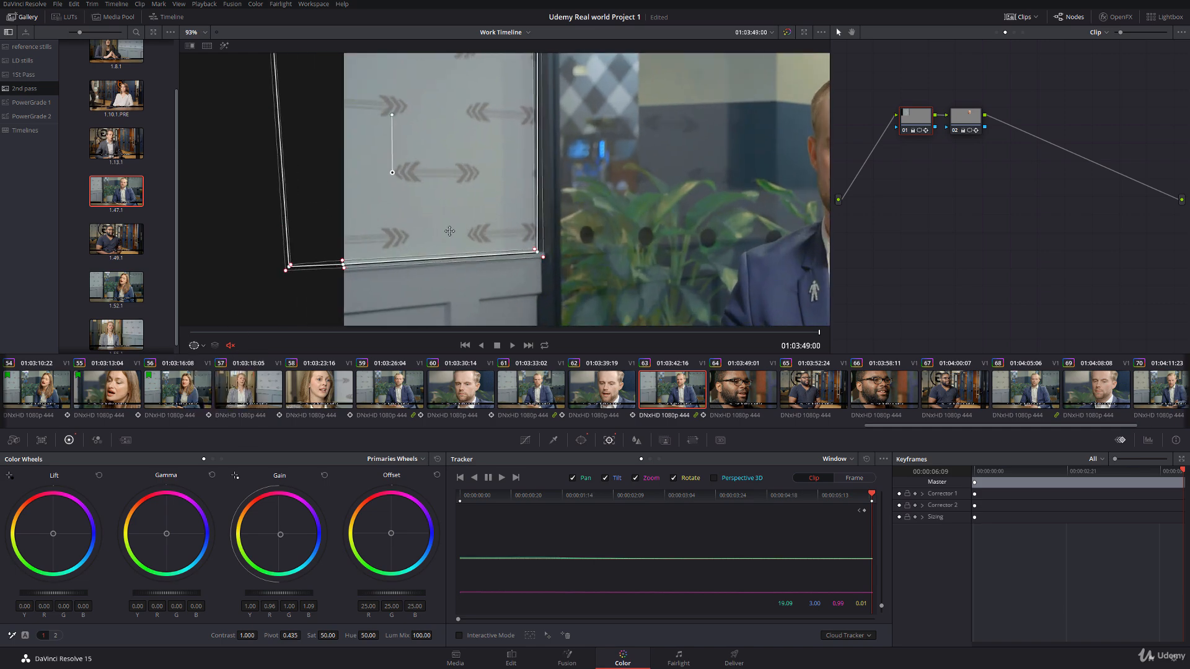
drag(553, 285, 555, 287)
click(203, 346)
click(203, 346)
click(209, 361)
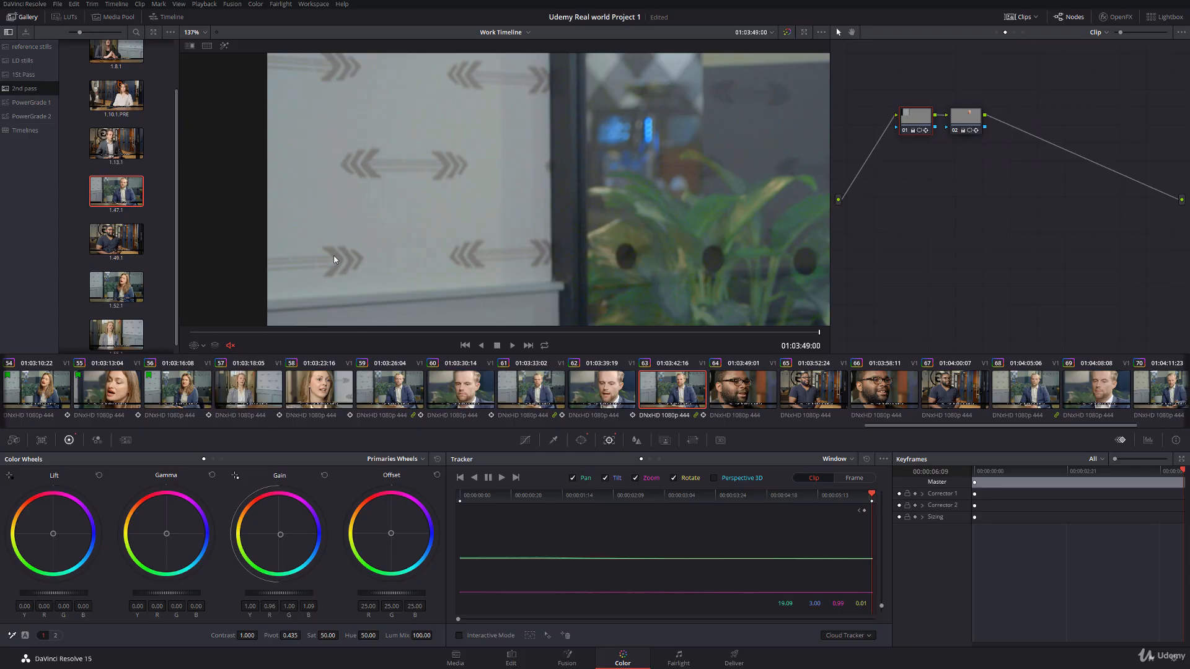
Step: Save the project and compare the finished grade of clip 63 with clips 62 and 61
scroll(350, 238, down, 5)
key(ctrl+s)
scroll(604, 177, down, 2)
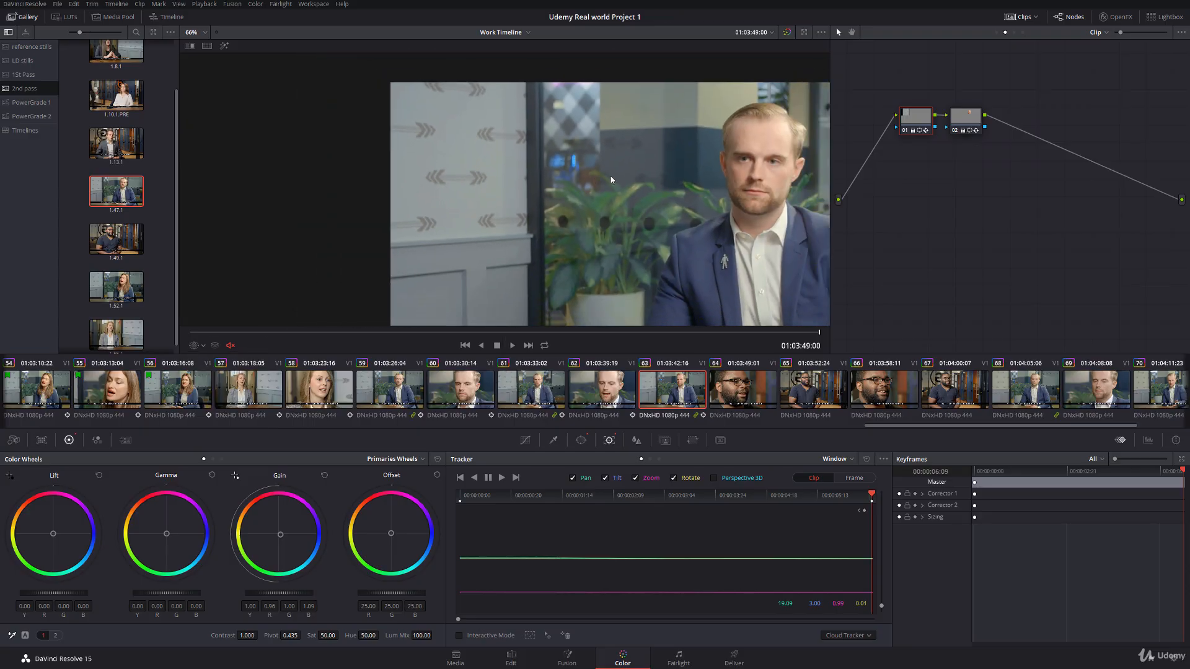
drag(614, 178, 484, 144)
click(610, 391)
click(650, 394)
scroll(589, 227, down, 2)
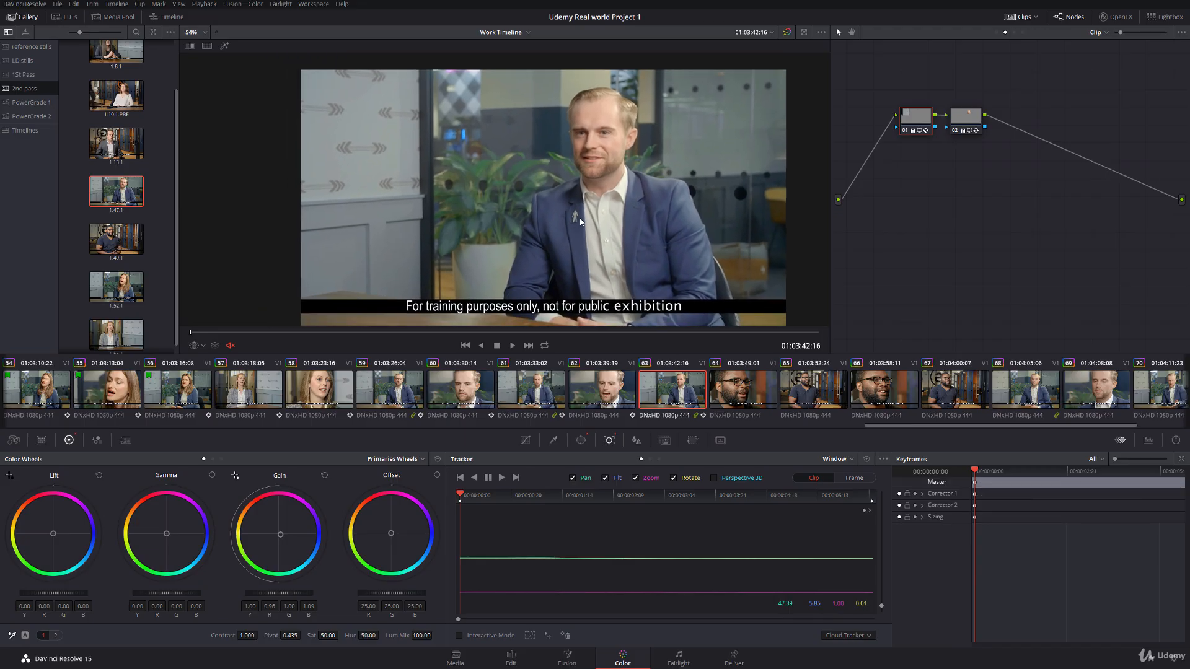
click(537, 399)
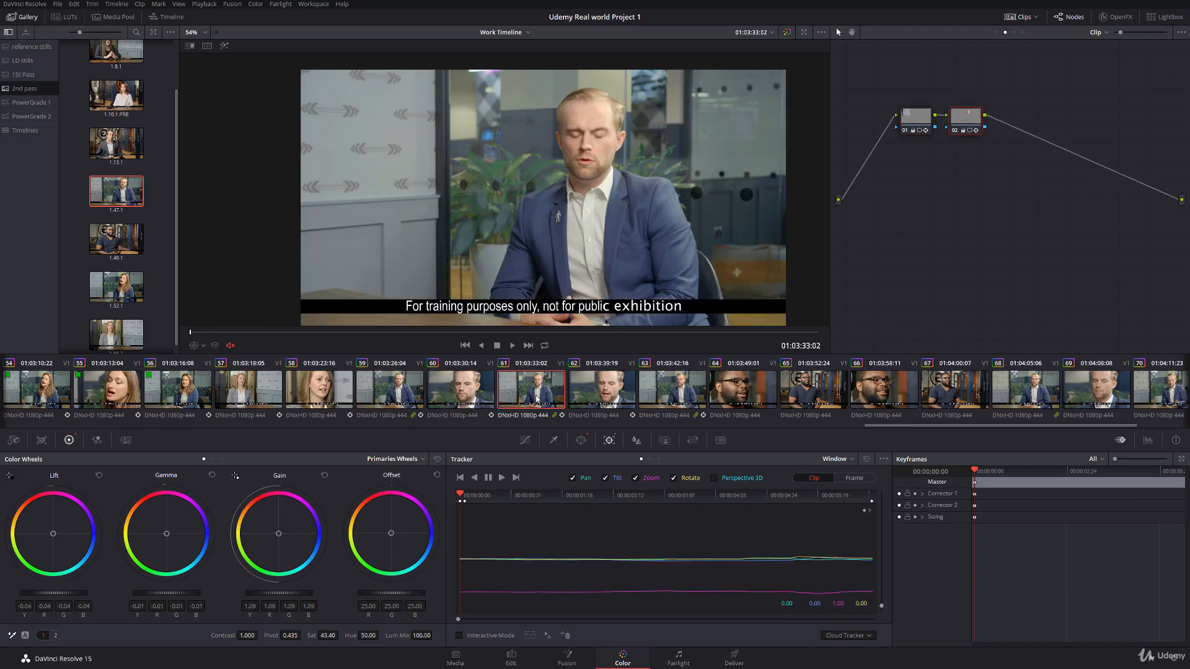
Step: Align the first node's window with the patterned wall at the start of clip 68 and track it forward
click(1030, 396)
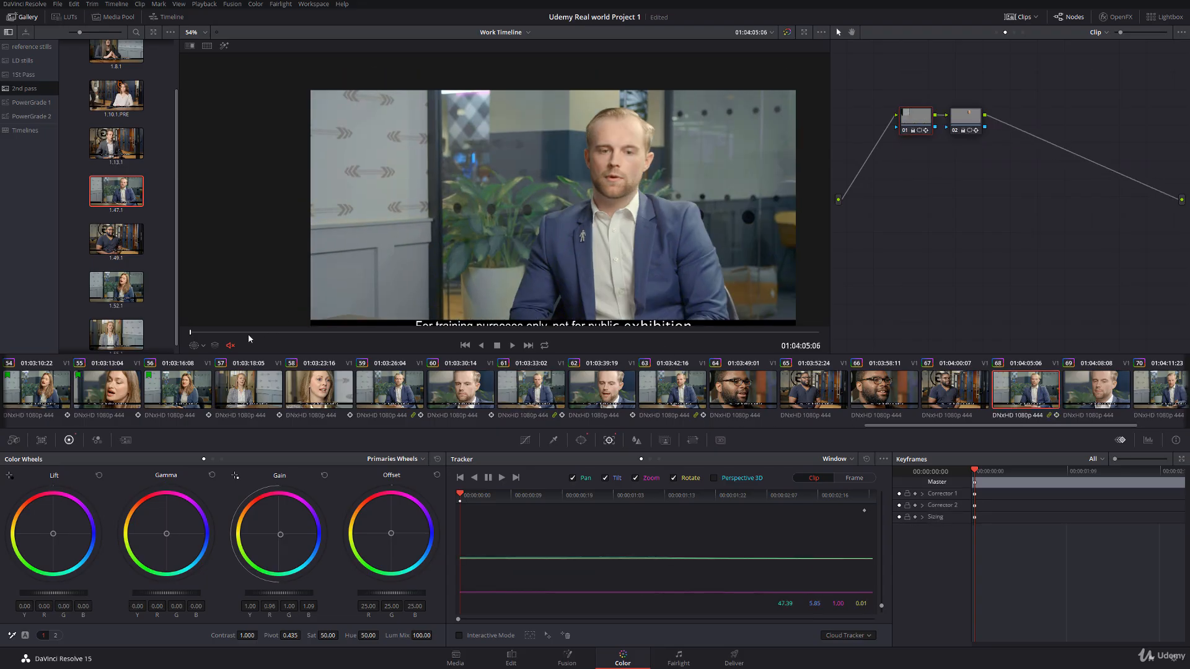
click(199, 346)
click(242, 385)
scroll(398, 173, up, 5)
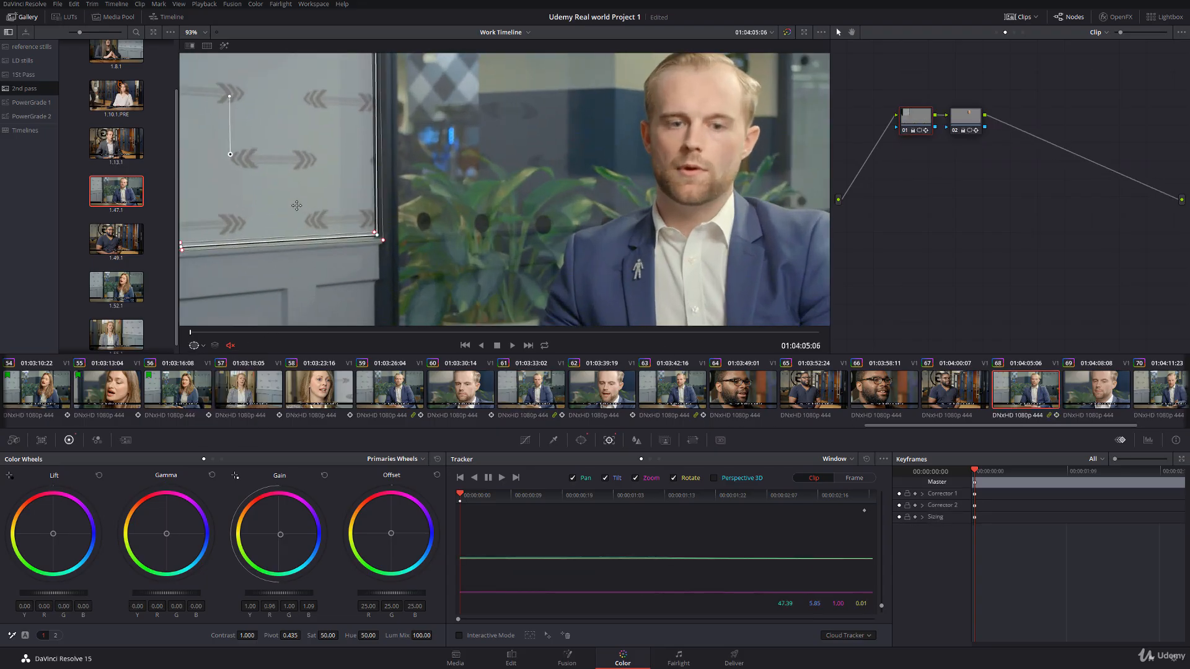
drag(495, 228, 493, 228)
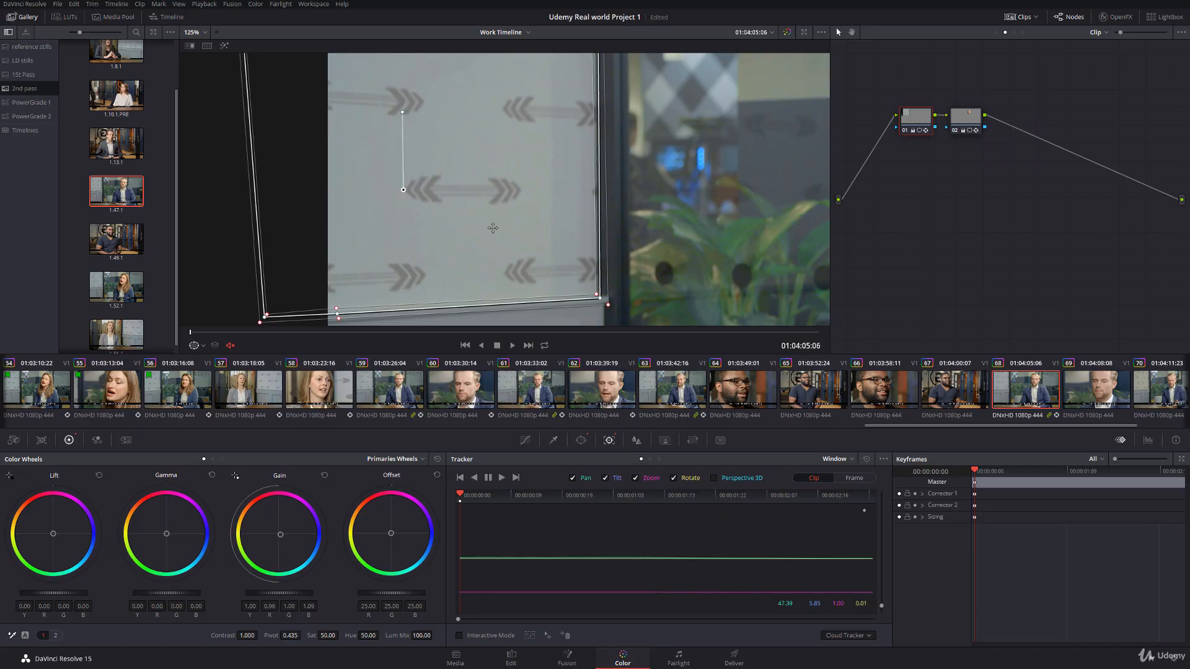
click(503, 478)
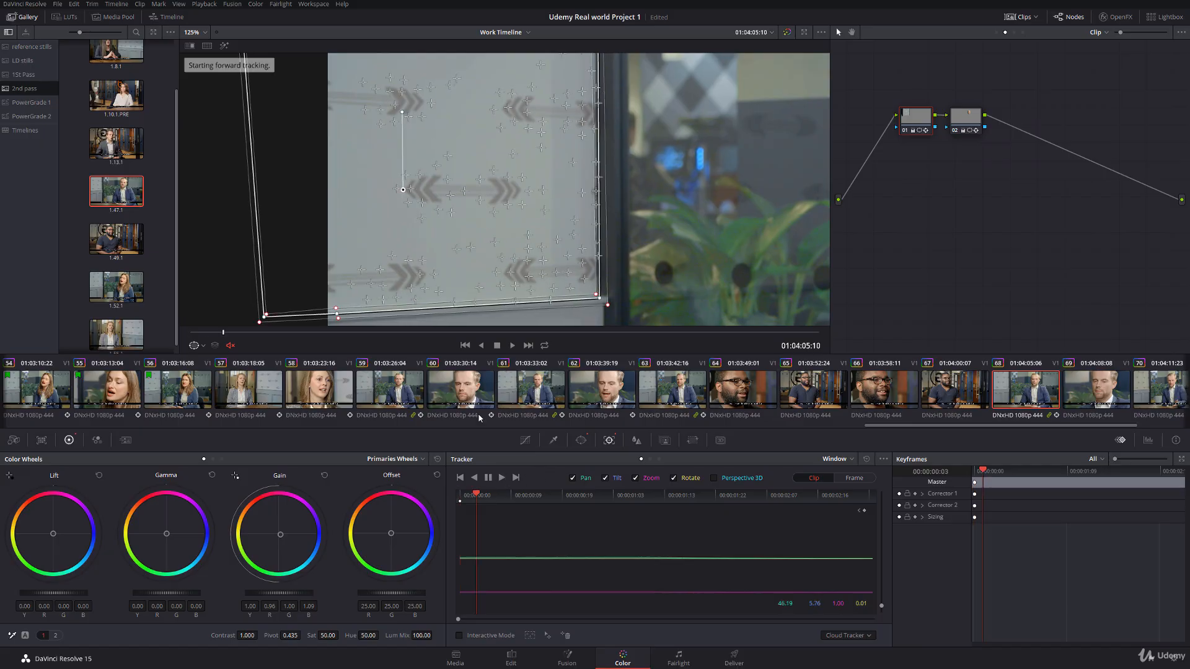
Step: Fit the second node's oval window to the face at the end of clip 68, track it in reverse, and hide the outline
drag(500, 243, 251, 222)
click(970, 117)
drag(675, 158, 608, 189)
drag(714, 101, 706, 101)
drag(711, 162, 701, 167)
drag(724, 252, 727, 259)
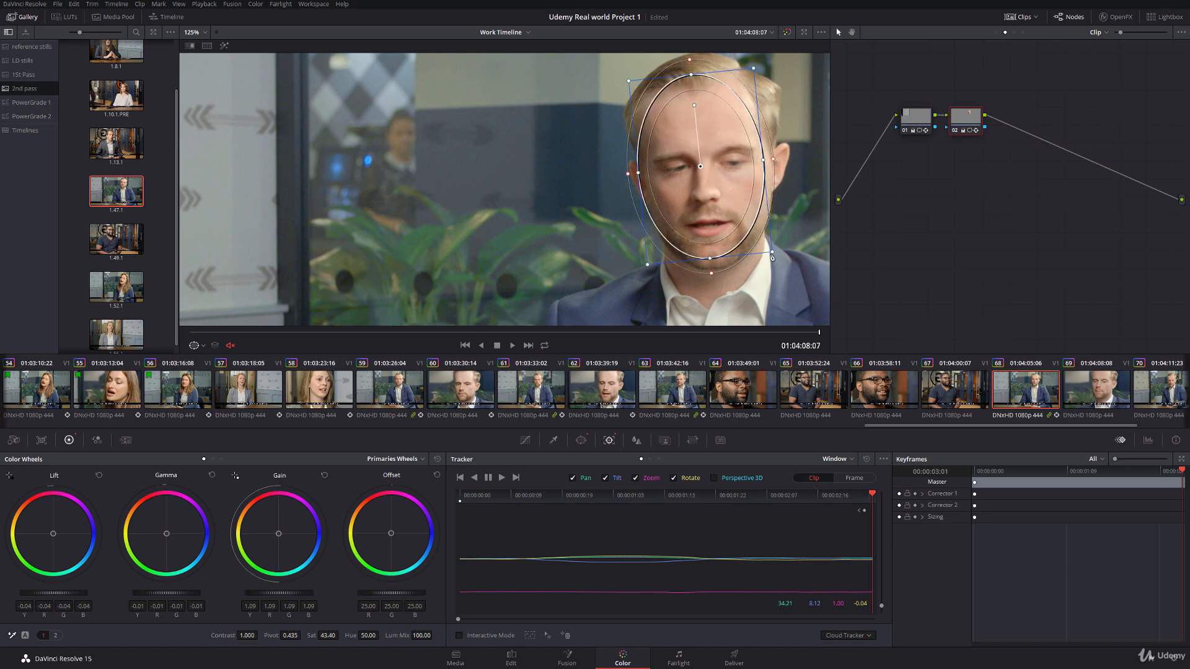
drag(703, 166, 705, 166)
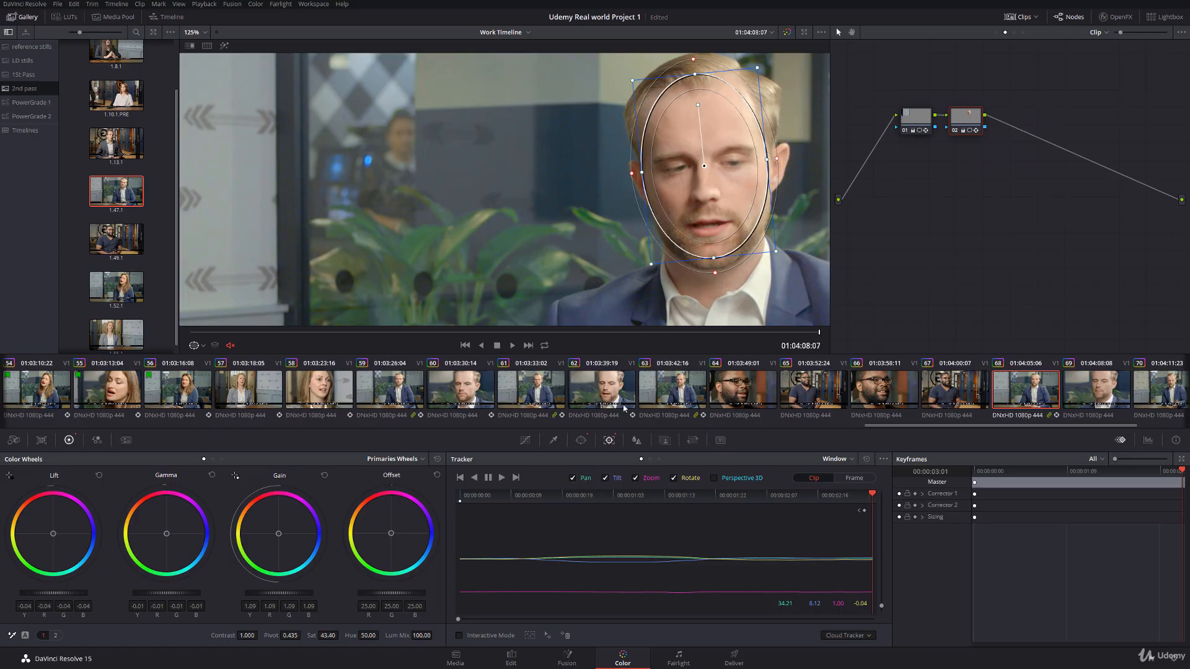
click(476, 479)
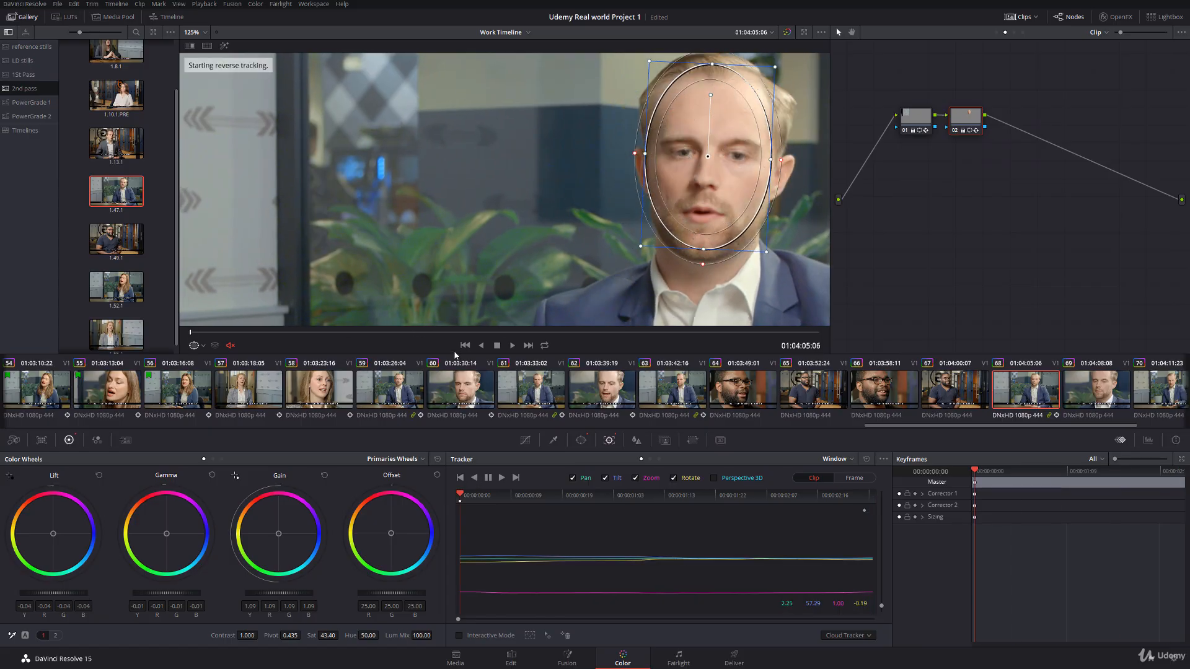
click(202, 346)
click(204, 361)
drag(630, 260, 505, 206)
scroll(505, 206, down, 4)
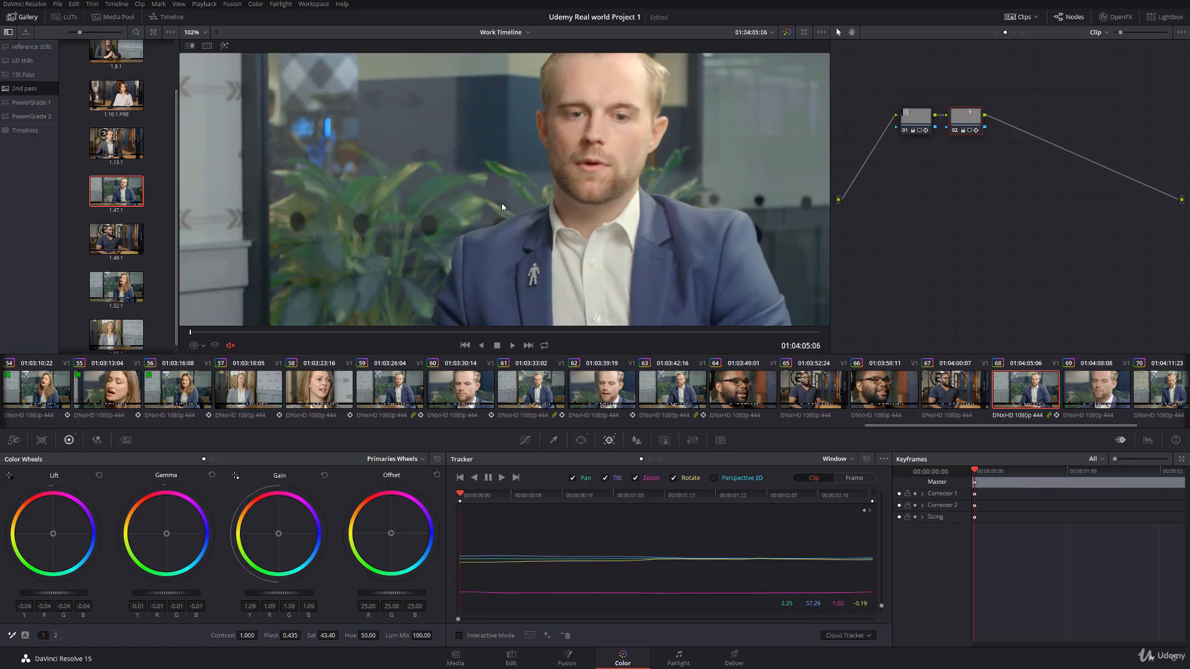
Step: Reposition the second node's oval window over the face at the start of clip 70 and track it forward
click(1157, 398)
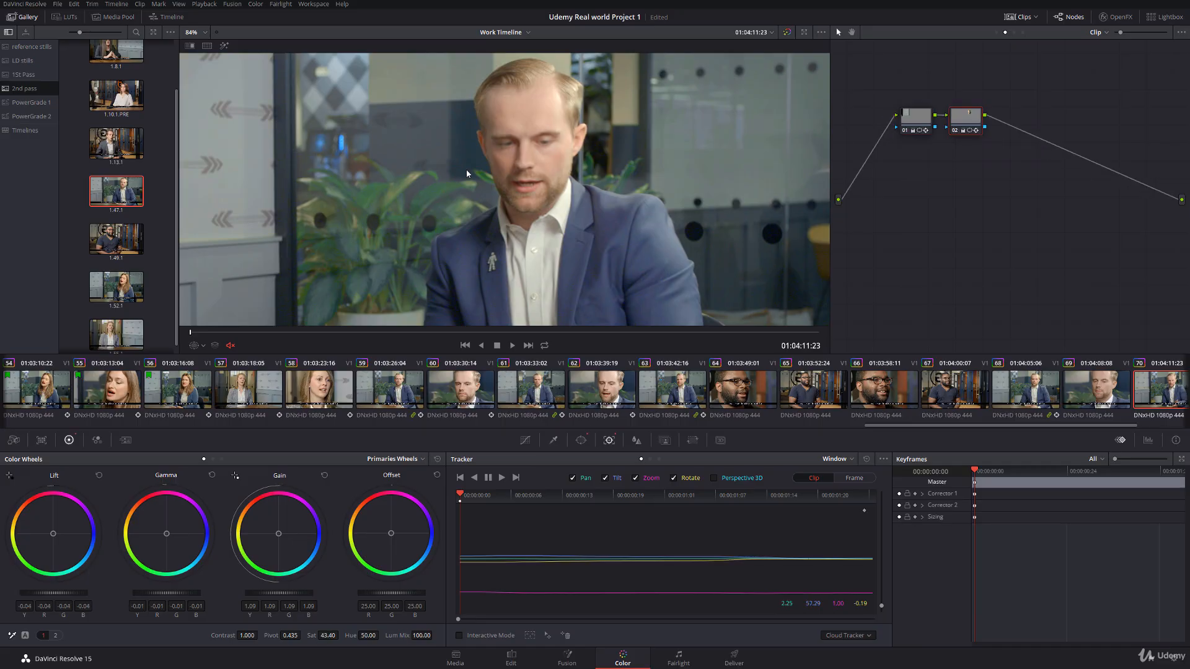
click(203, 346)
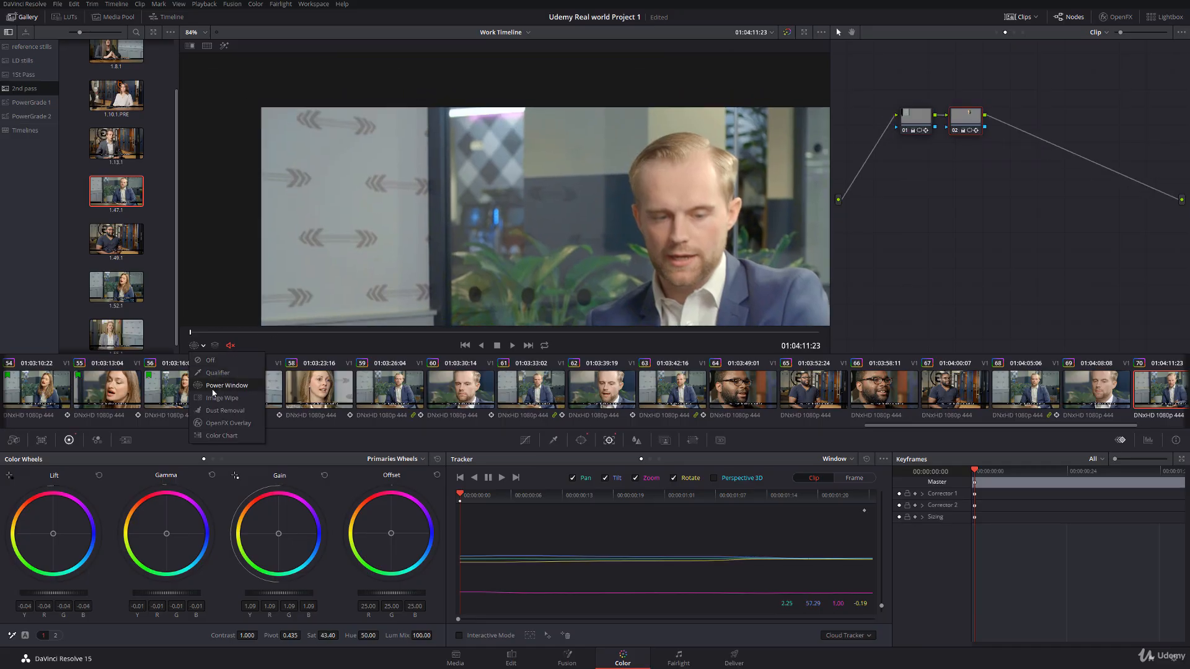
click(215, 386)
mouse_move(733, 202)
mouse_down()
mouse_move(681, 213)
mouse_move(720, 210)
mouse_up()
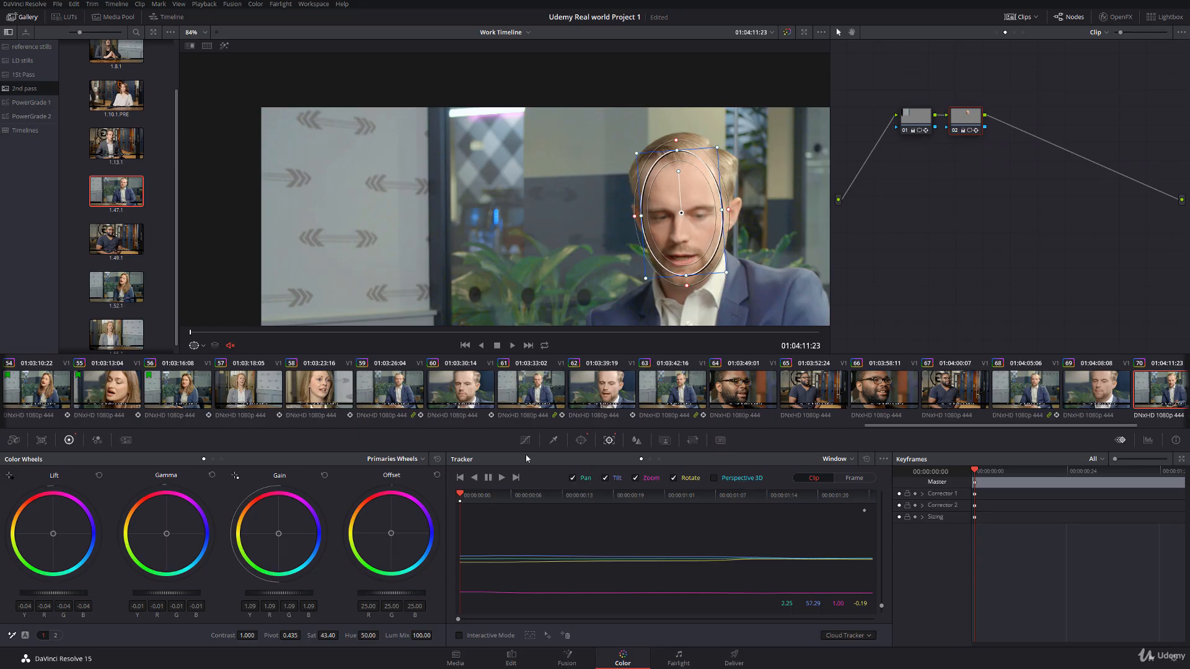
click(502, 478)
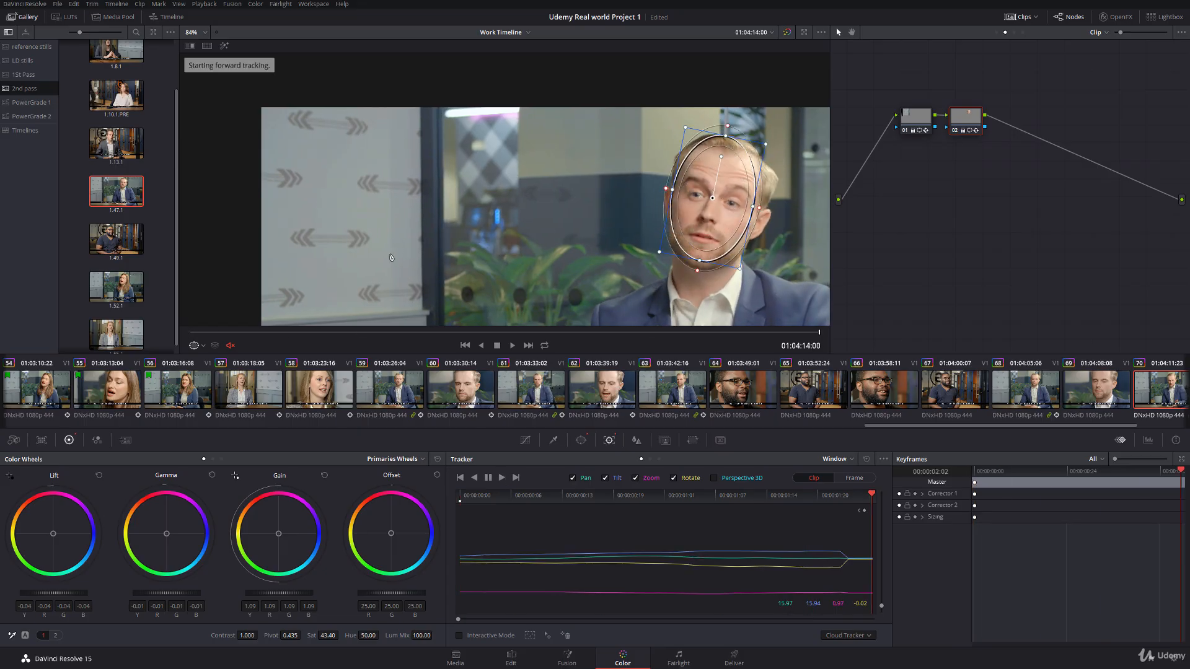
Step: Save the project, and align the first node's wall window with the wall edge at clip 70's end and track it in reverse
click(923, 124)
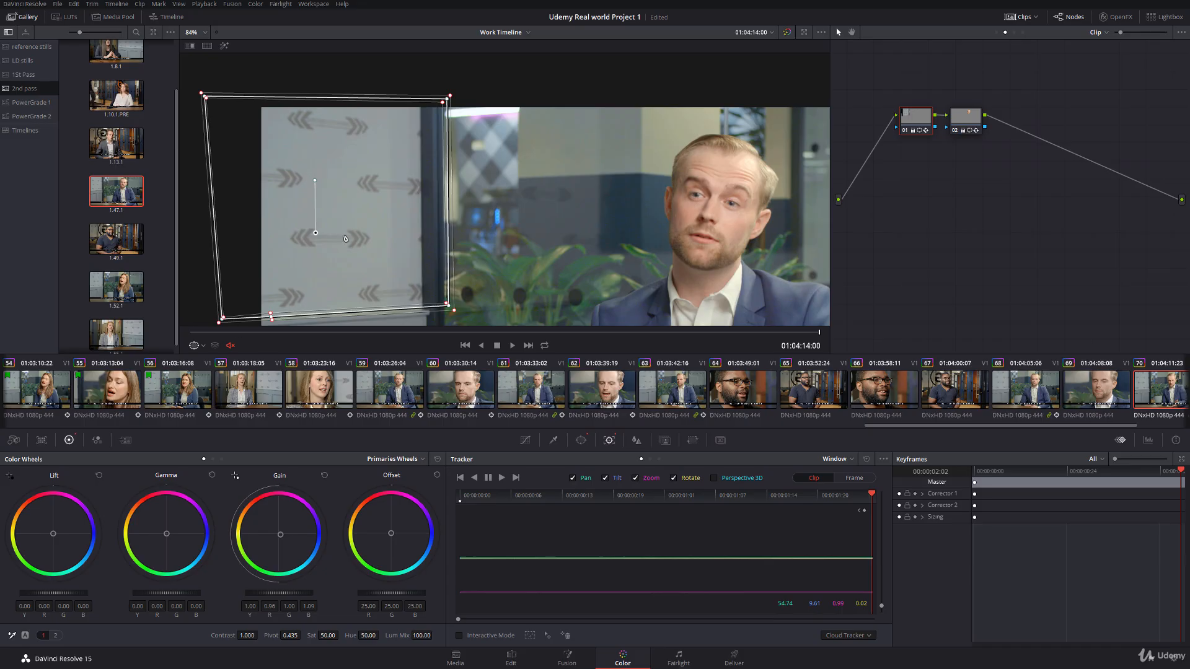
scroll(472, 218, up, 2)
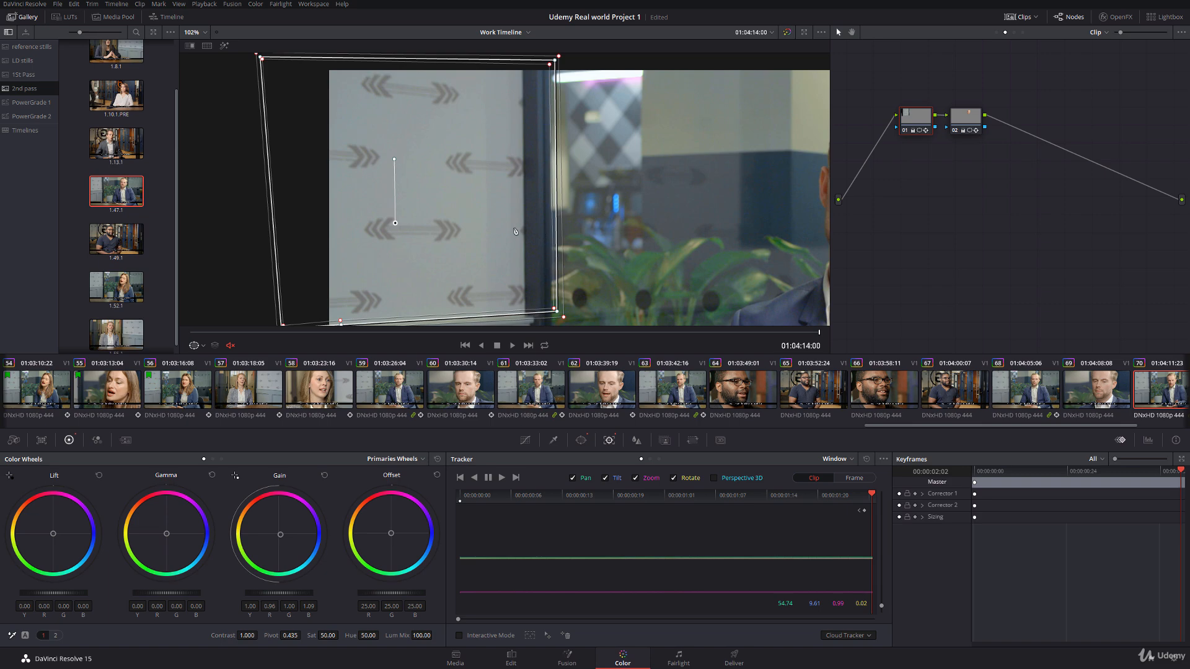
key(ctrl+s)
drag(397, 223, 364, 228)
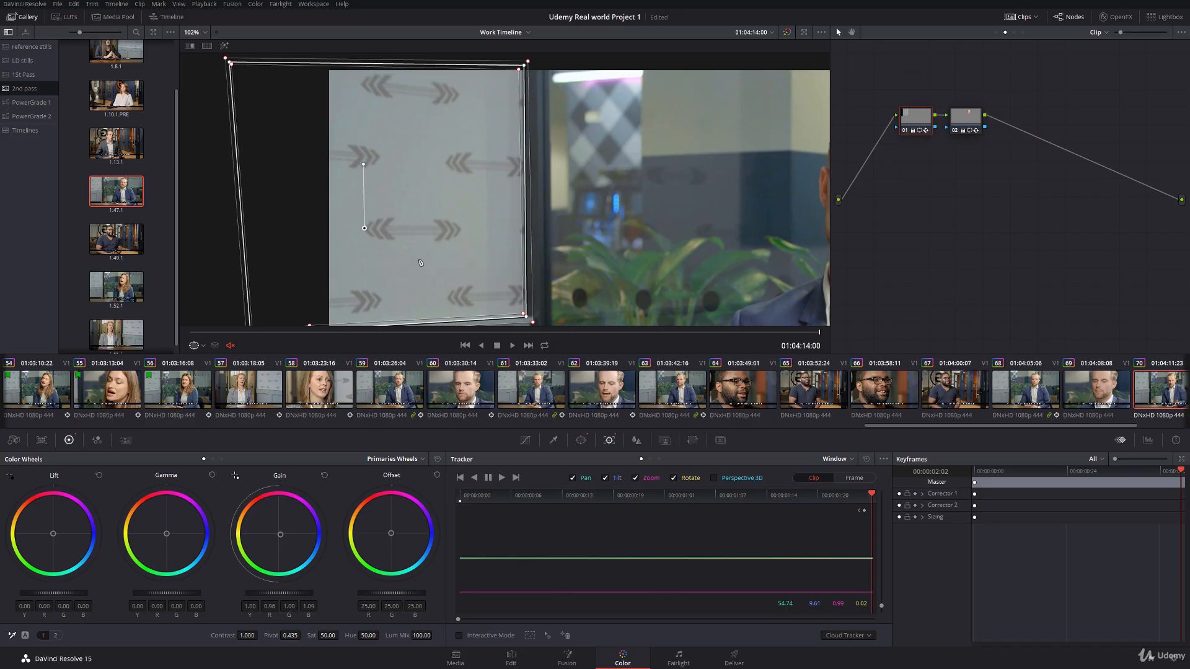
drag(420, 263, 472, 237)
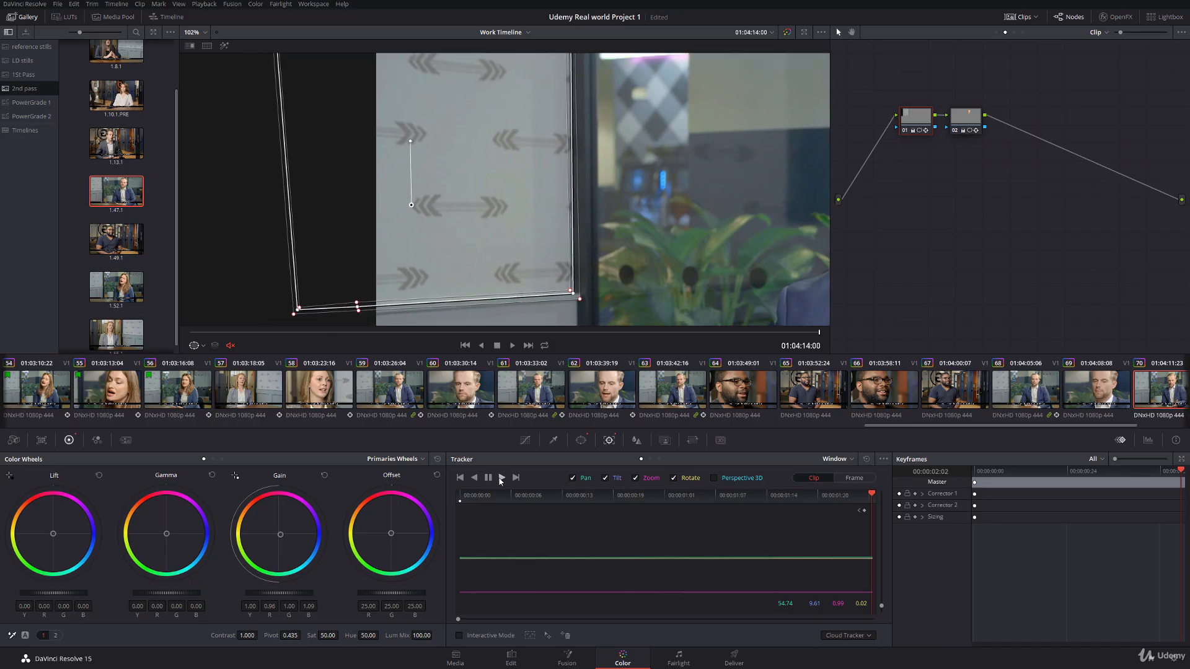
key(alt+t)
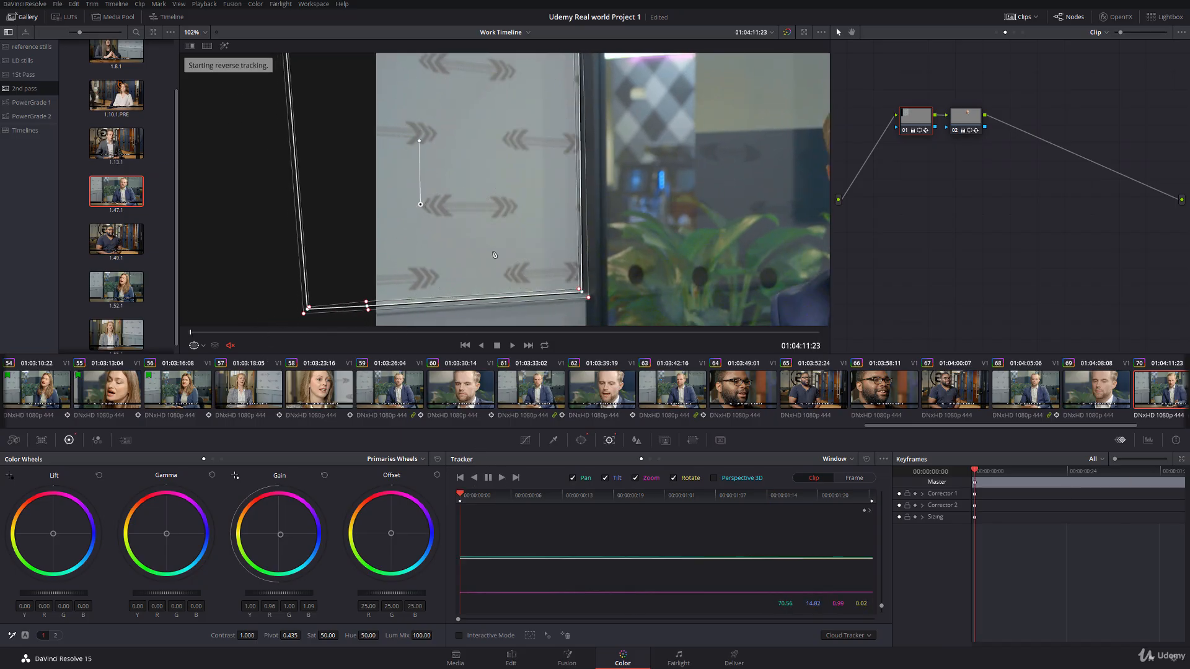
Step: Fine-tune the lower-edge points of the wall window on clip 70's first frame and hide the window outline
drag(374, 307, 367, 311)
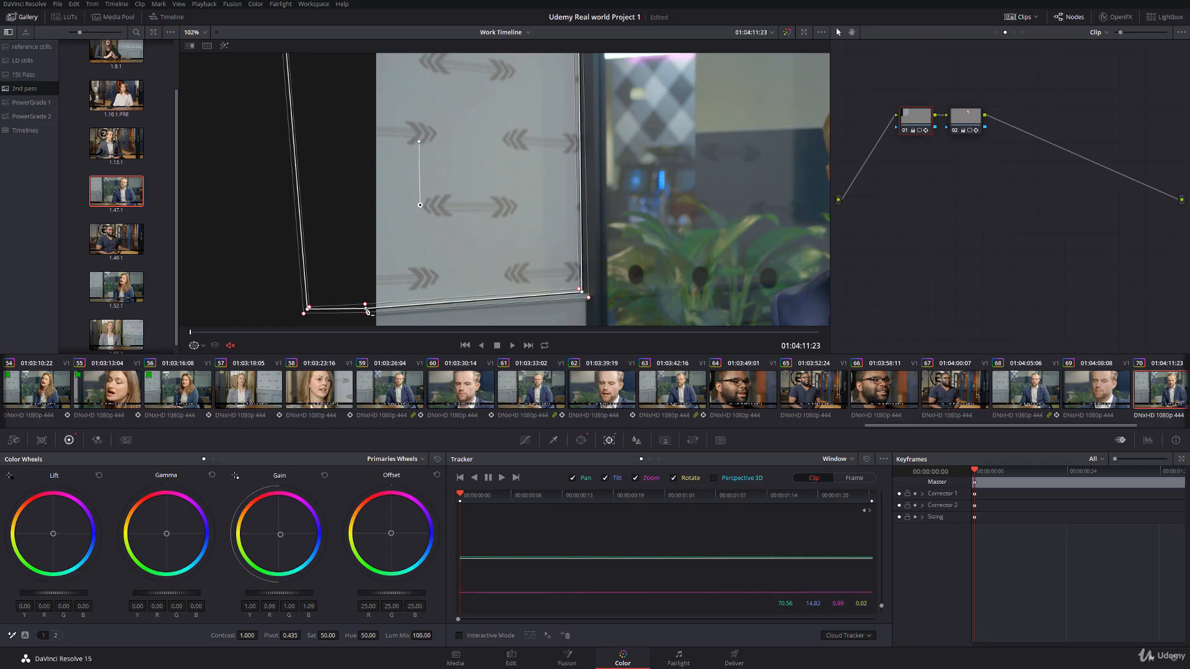
drag(584, 295, 585, 297)
drag(523, 196, 533, 282)
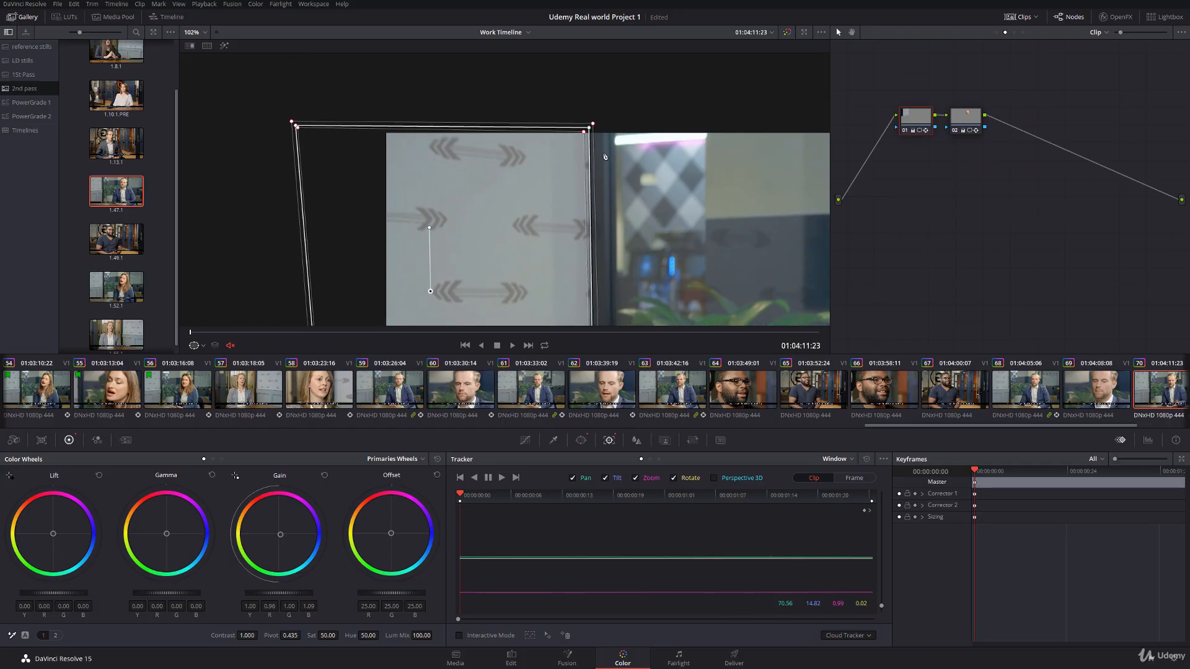
click(204, 347)
click(209, 361)
Step: Scrub clip 70 to its last frame to examine the wall and face grade, and open clip 72
drag(215, 334, 821, 334)
drag(611, 236, 584, 196)
scroll(614, 199, down, 5)
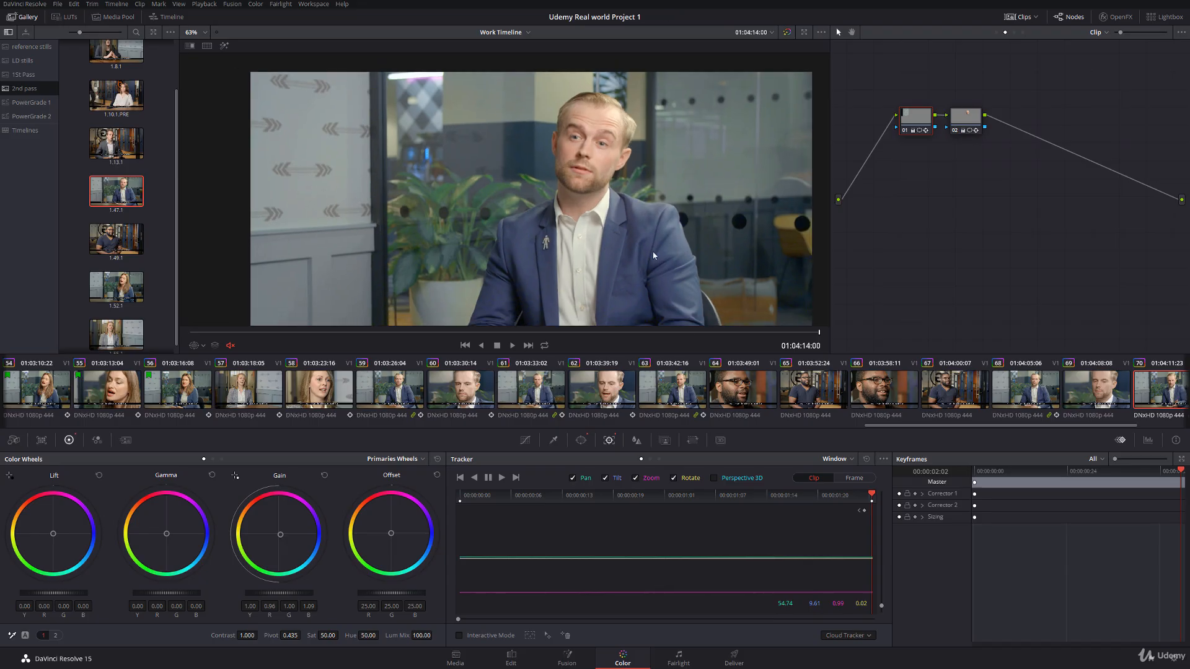
drag(1016, 427, 1105, 428)
click(1081, 394)
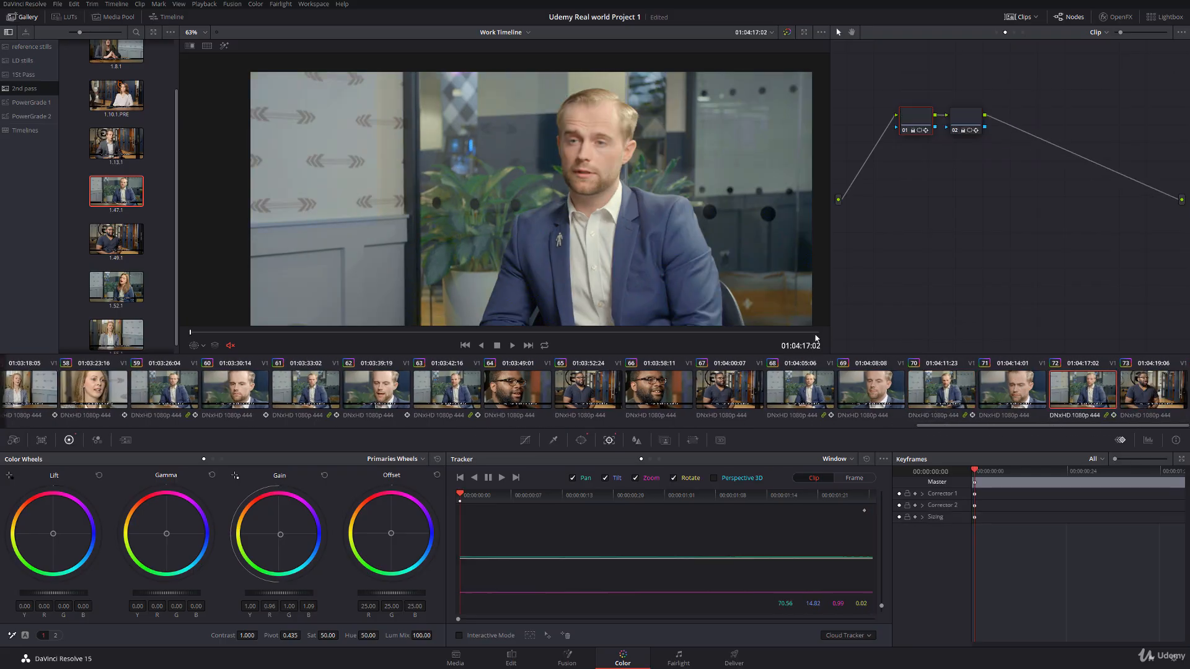
Step: Reposition the second node's oval window over the face on clip 72, track it forward, and adjust its fit on the last frame
click(955, 122)
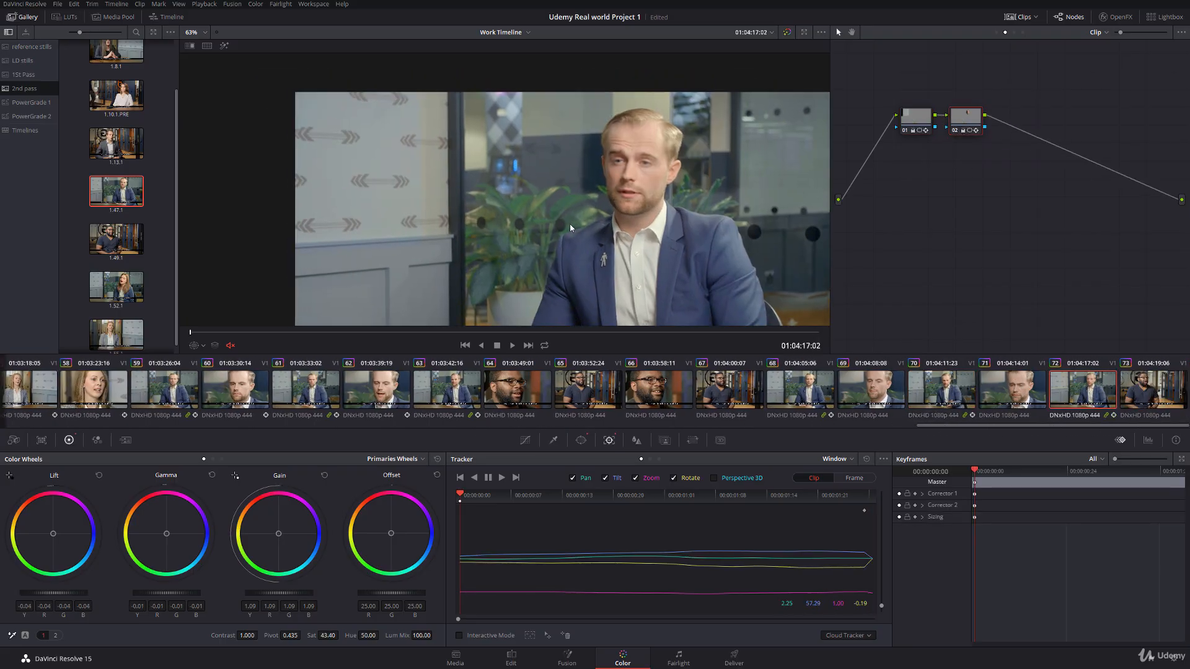
click(203, 346)
click(211, 384)
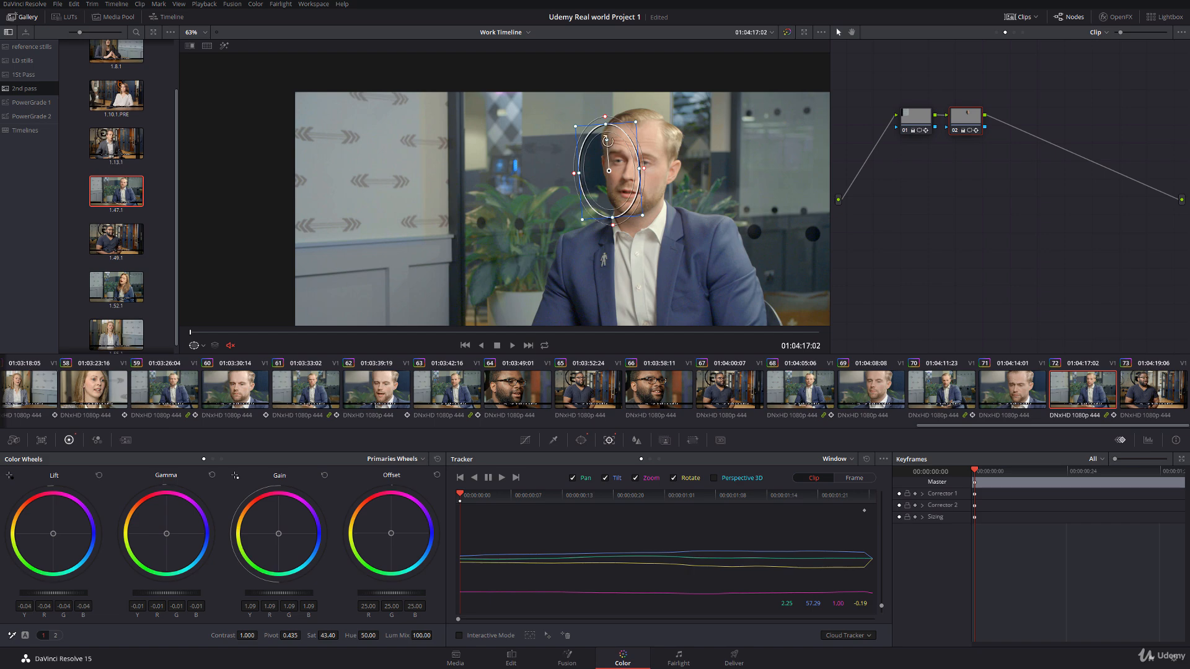
drag(607, 140, 647, 161)
scroll(631, 167, up, 3)
click(500, 478)
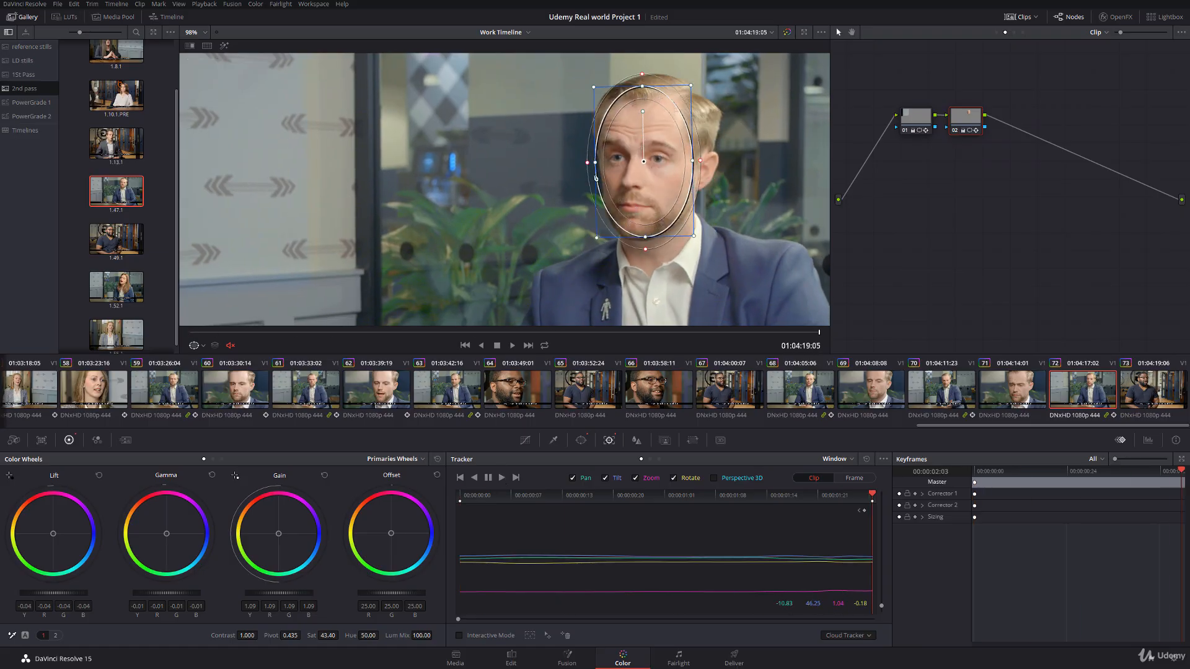
drag(597, 162, 646, 163)
drag(856, 499, 409, 498)
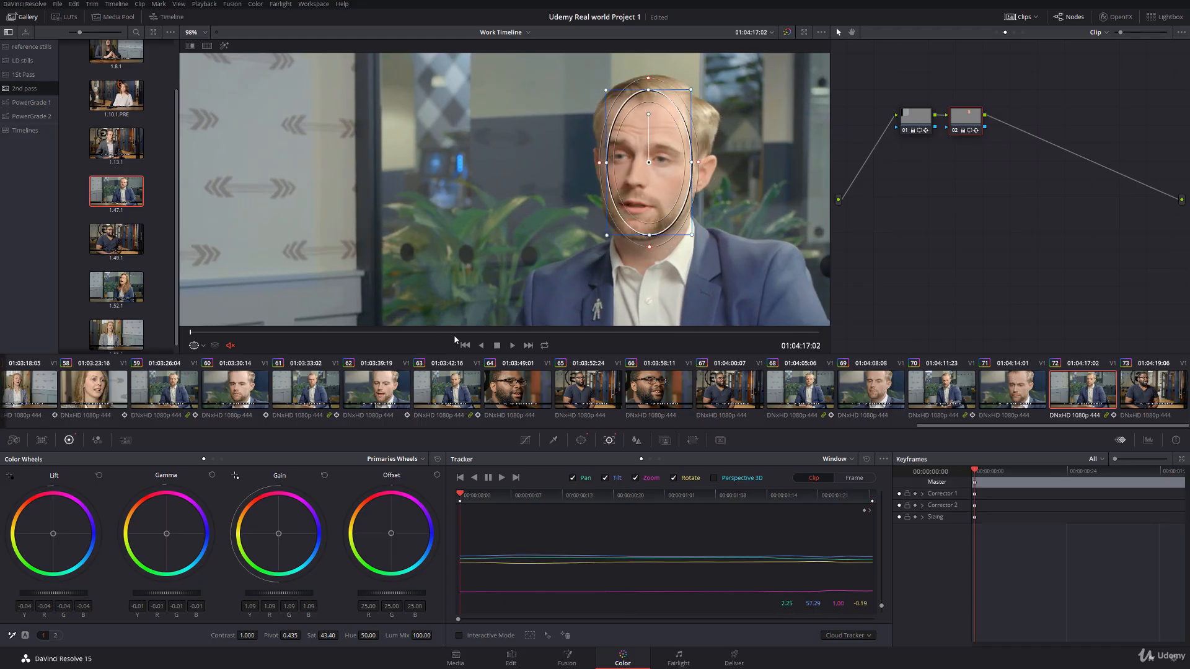
Step: Align the first node's wall window with the wall edge at clip 72's start, track it forward, and hide the window outline
click(915, 116)
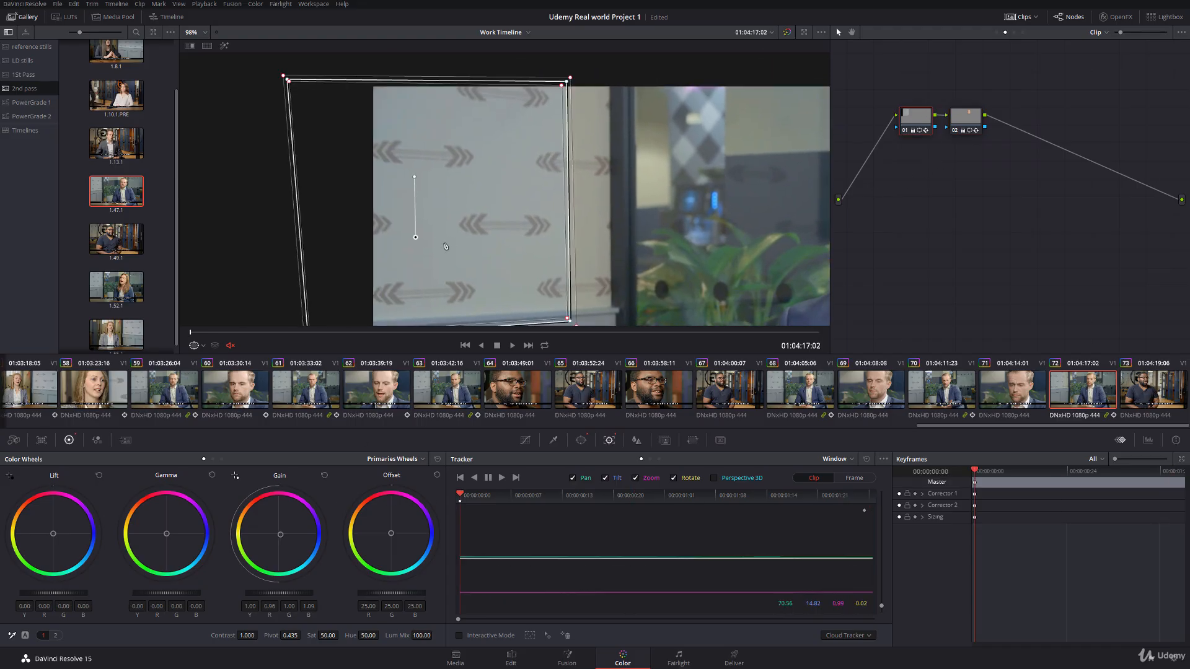
drag(417, 237, 458, 222)
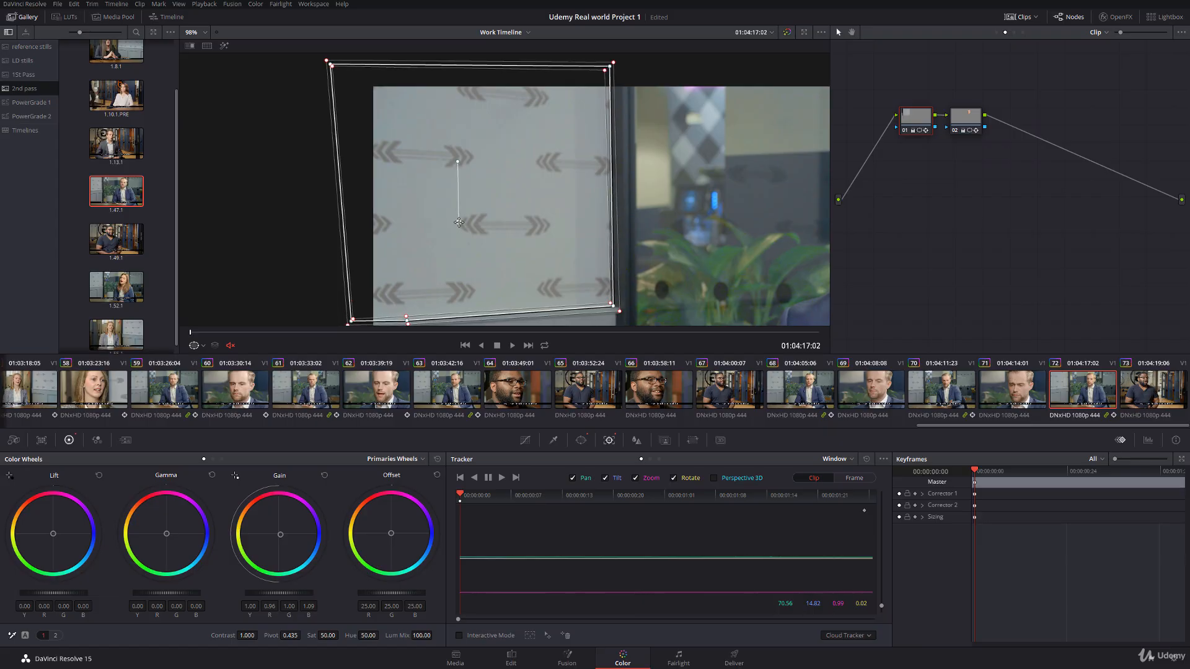
drag(380, 295, 465, 249)
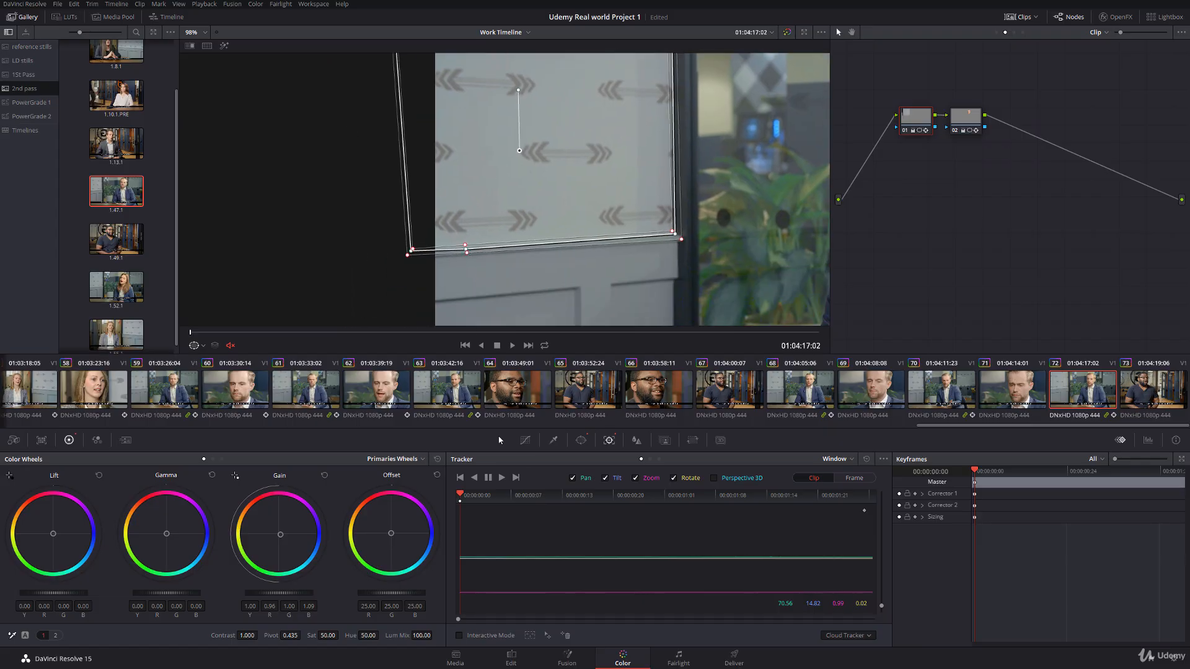
click(503, 478)
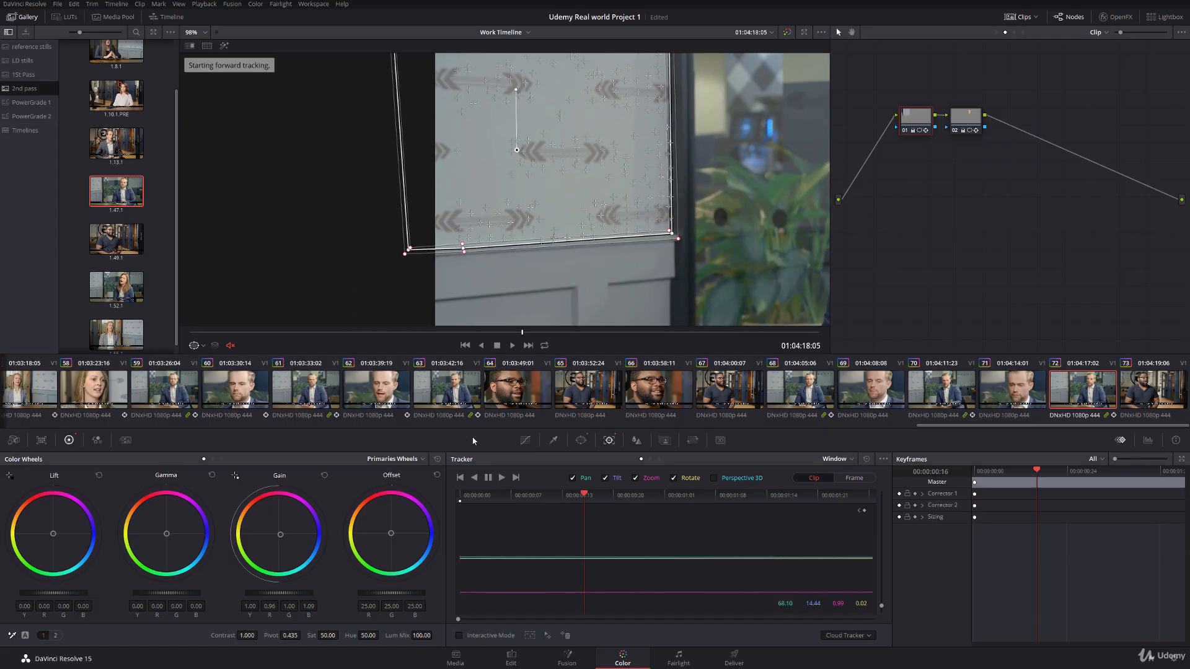
click(196, 347)
click(200, 362)
Step: Examine the wall and face grade on clip 72's last frame and compare it with clip 71
scroll(548, 228, down, 4)
drag(620, 211, 505, 211)
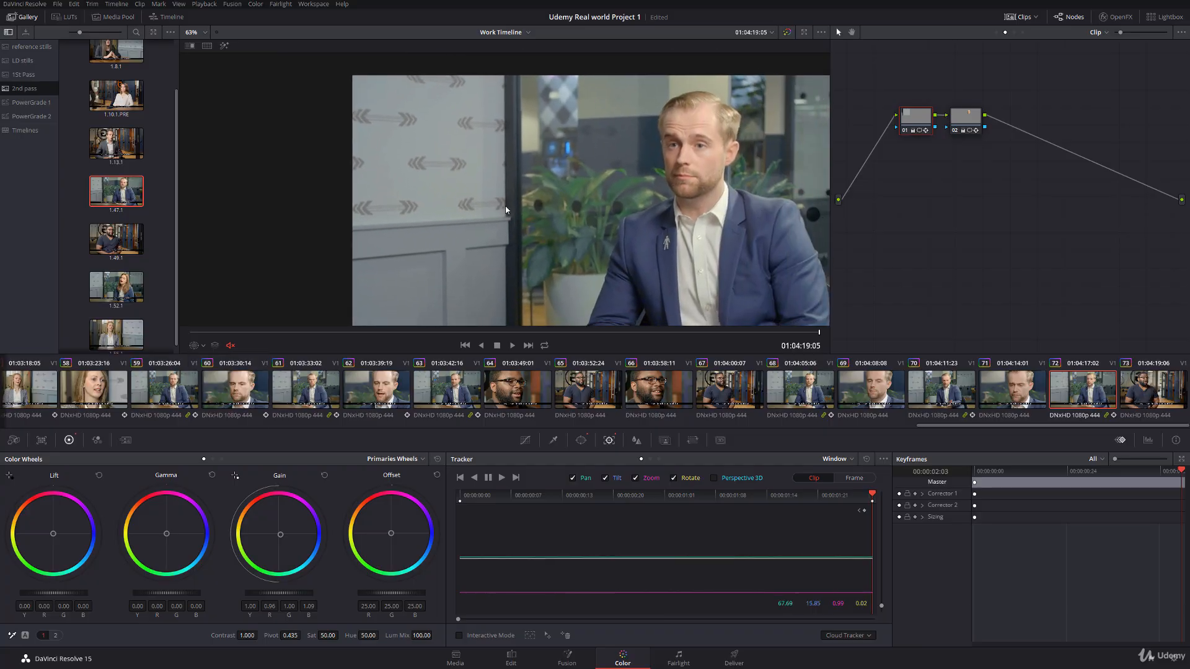
scroll(539, 227, down, 1)
drag(312, 336, 822, 338)
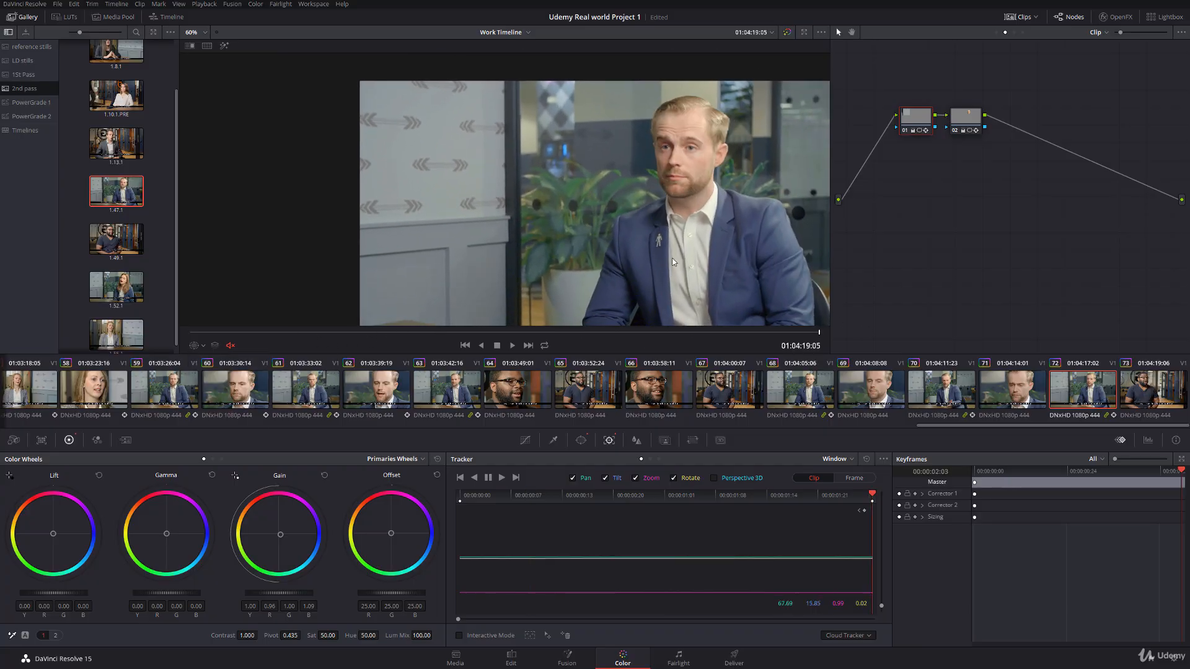
drag(738, 291, 624, 294)
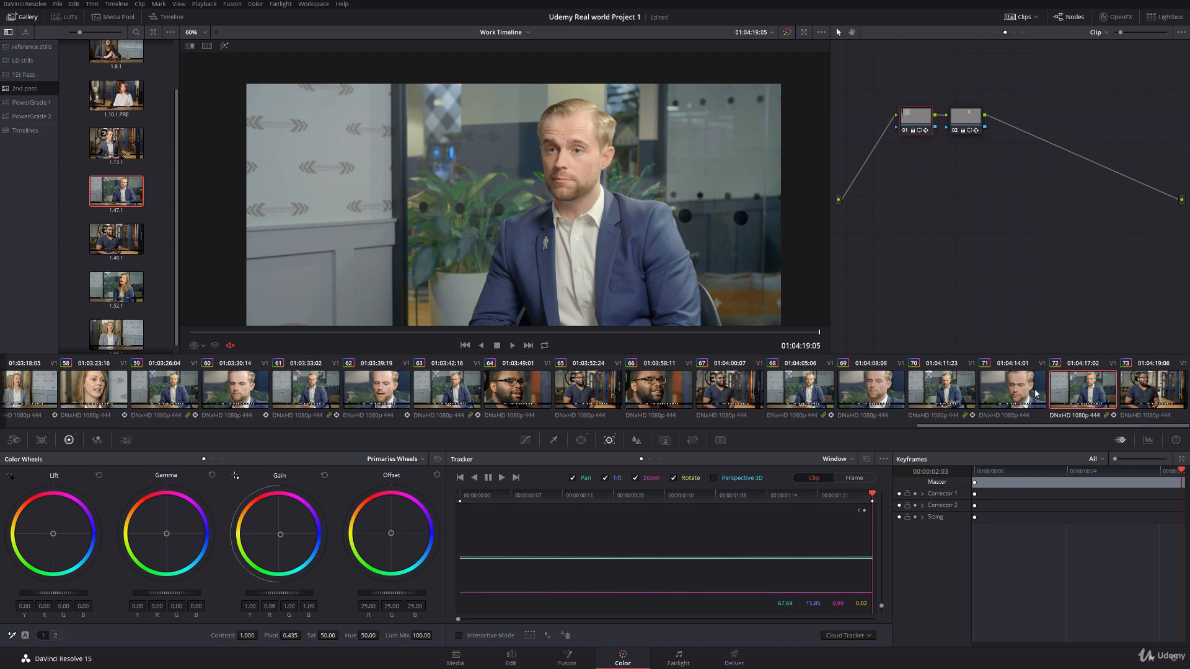
click(1036, 393)
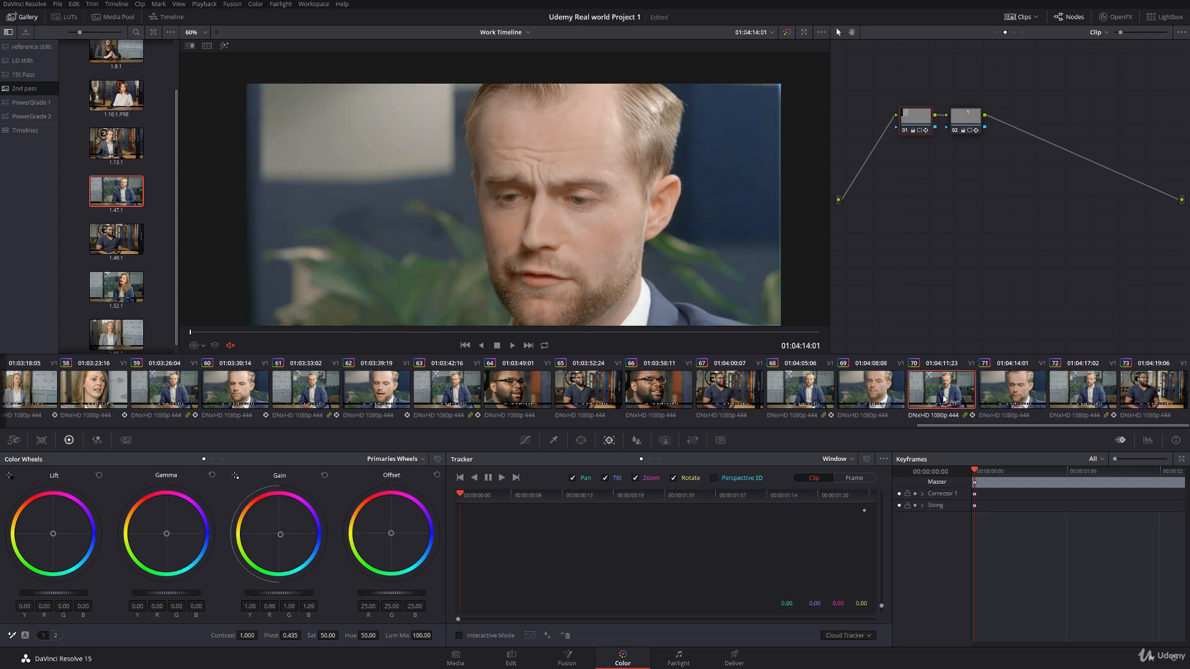
Step: Centre the oval power window over the face on clip 69, track it forward, and fine-tune its position on the last frame
click(886, 400)
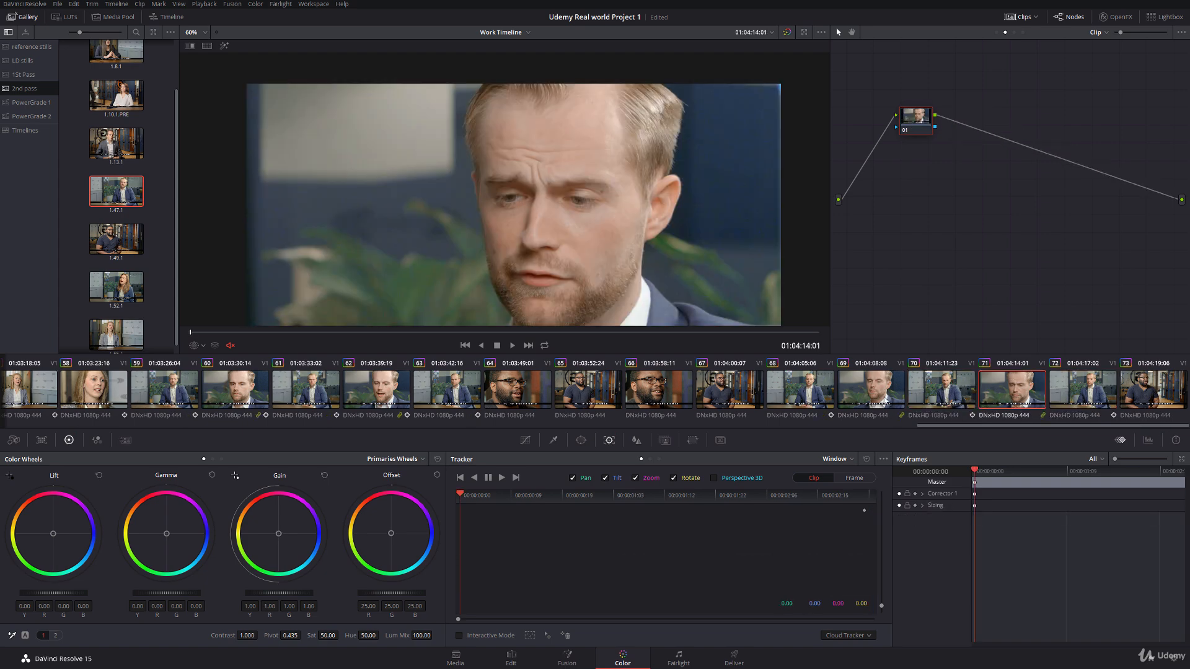
click(196, 345)
click(223, 385)
drag(568, 169, 558, 161)
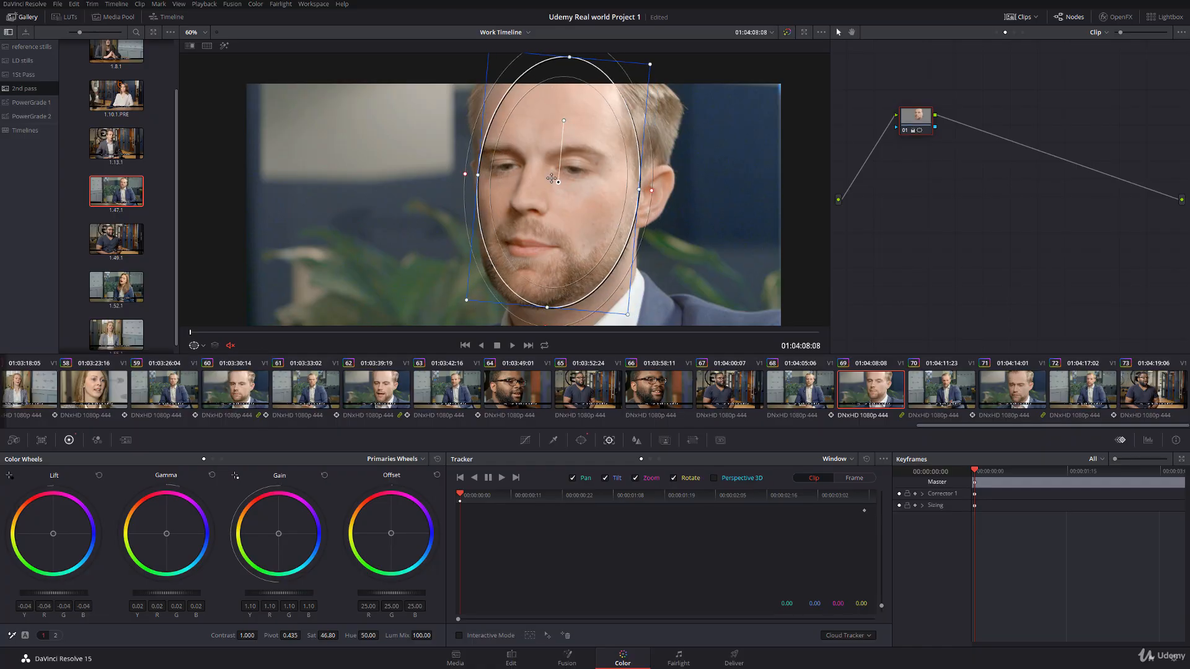
click(502, 477)
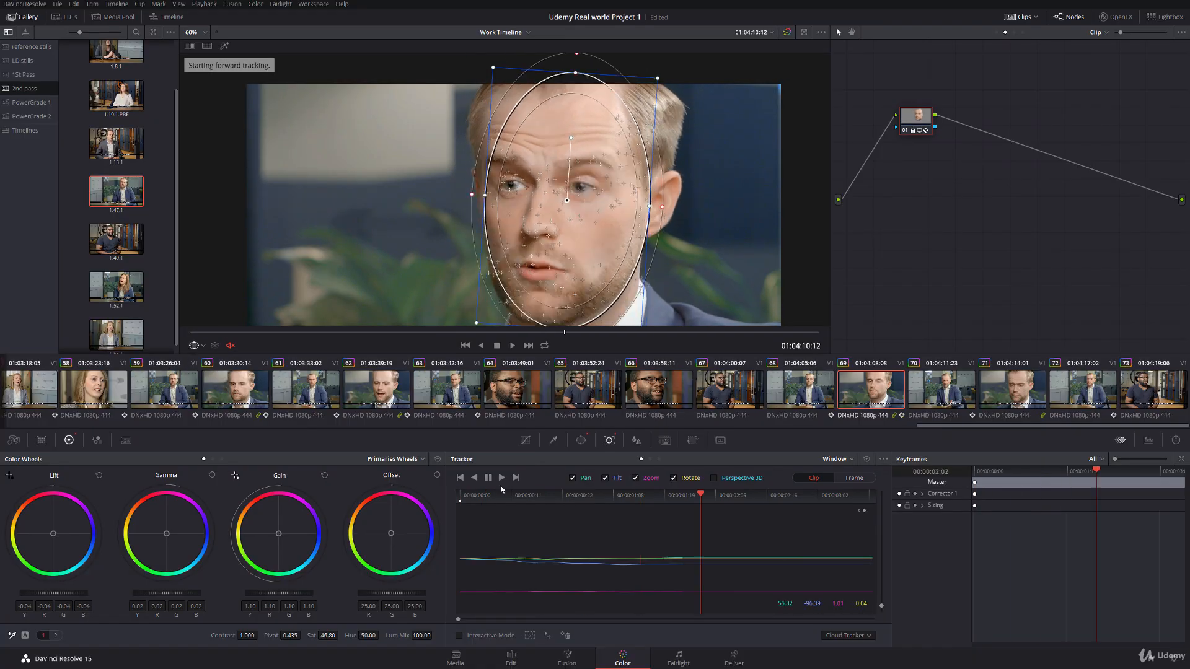
drag(549, 205, 555, 203)
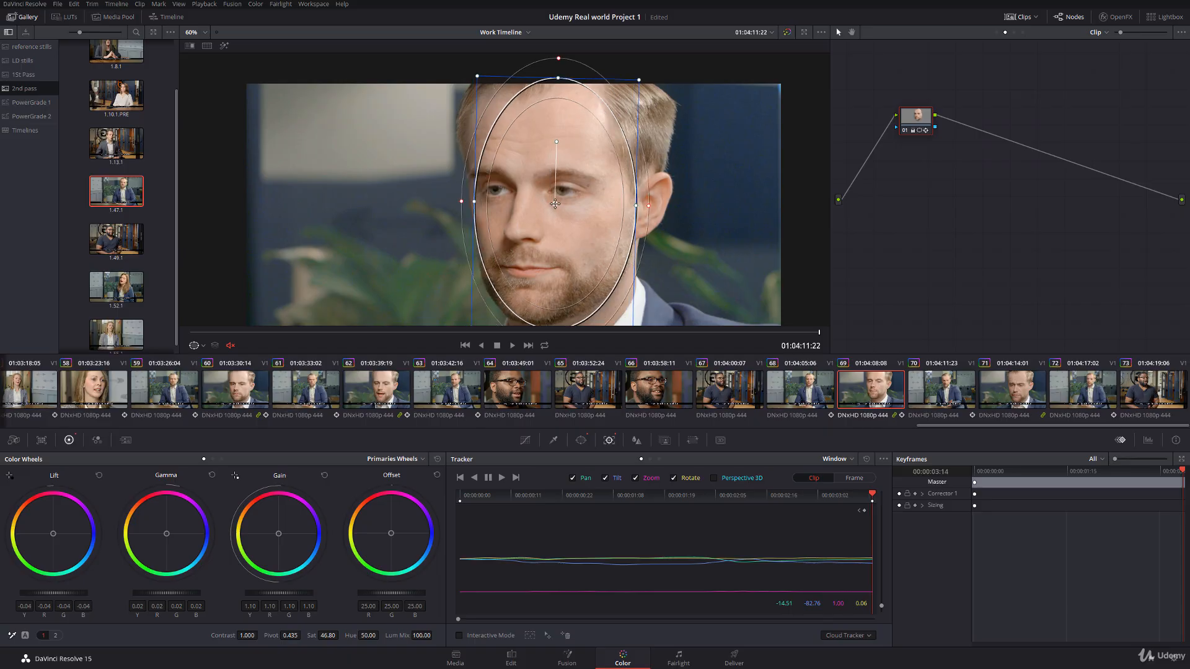
drag(864, 518, 432, 516)
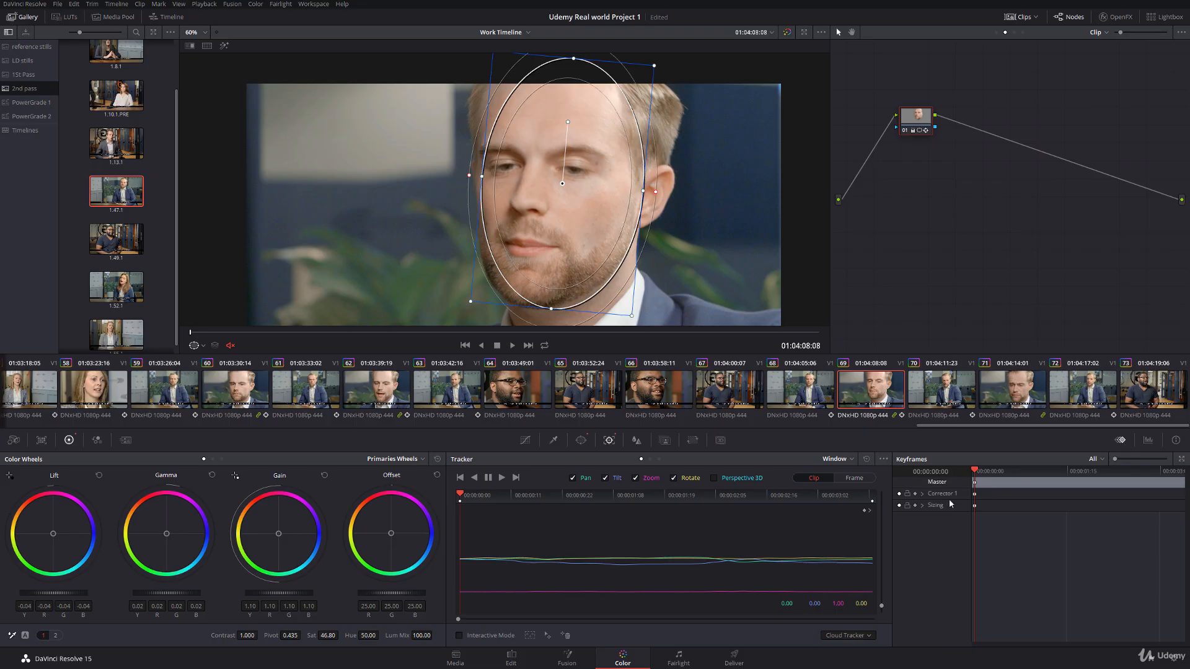
Step: Add a dynamic keyframe to clip 69's corrector at 00:00:00:10 and reposition the oval over the face at 00:00:01:06
drag(715, 498, 605, 516)
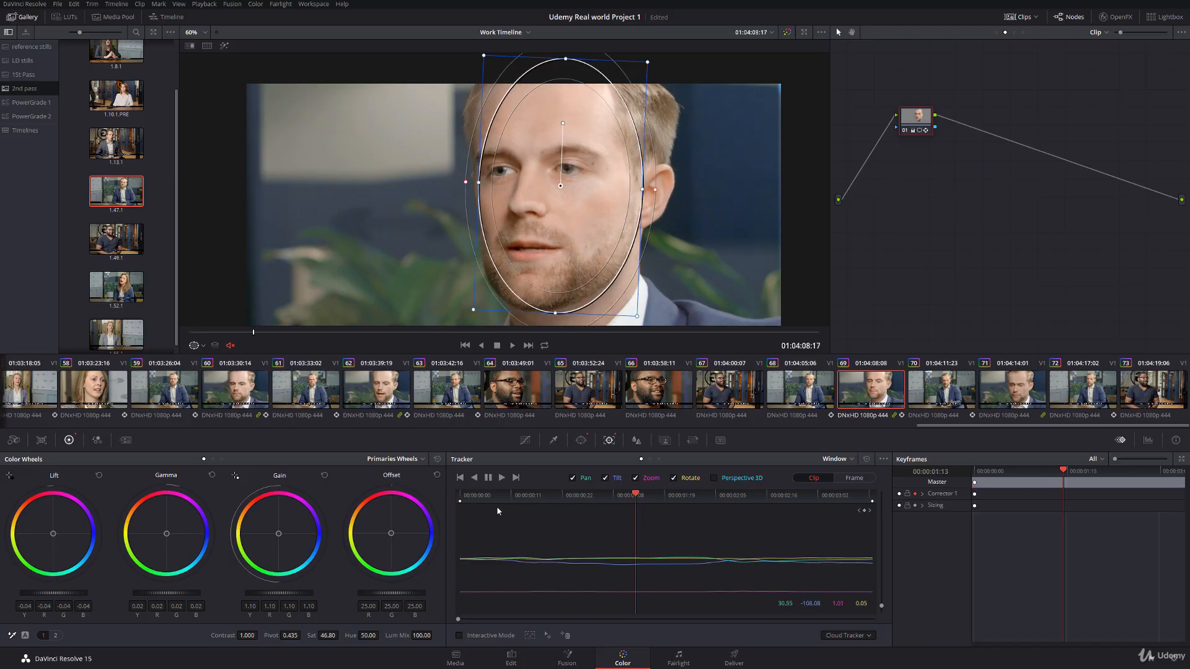
drag(497, 506, 507, 507)
right_click(1005, 500)
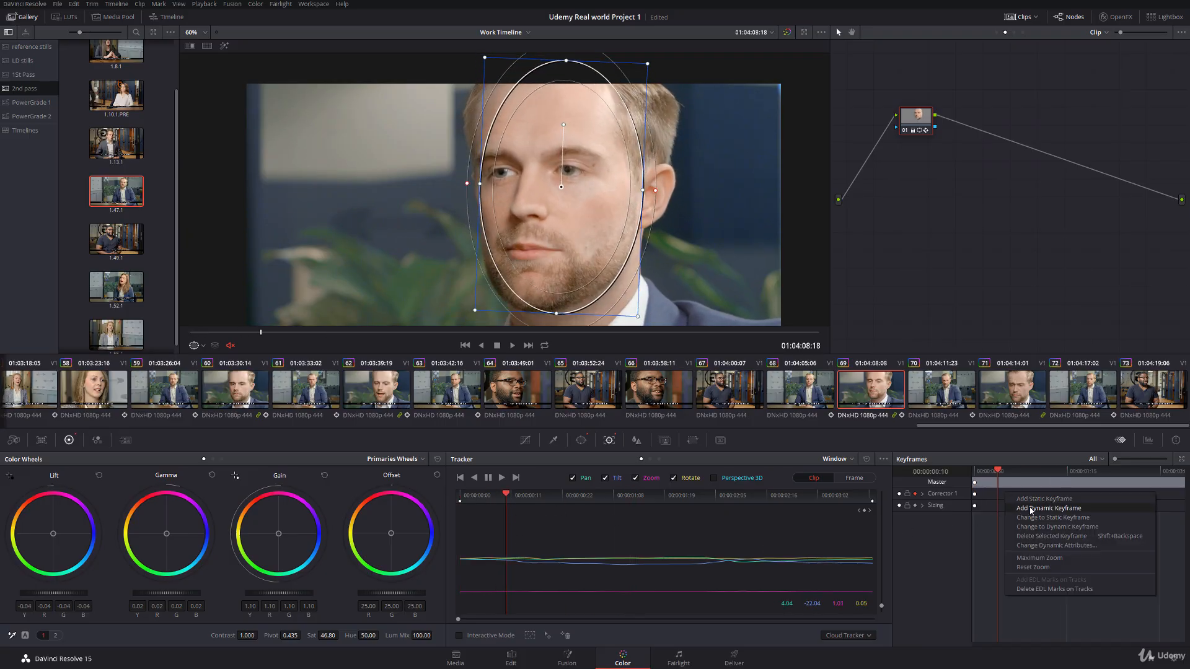
click(1032, 510)
drag(508, 497, 603, 502)
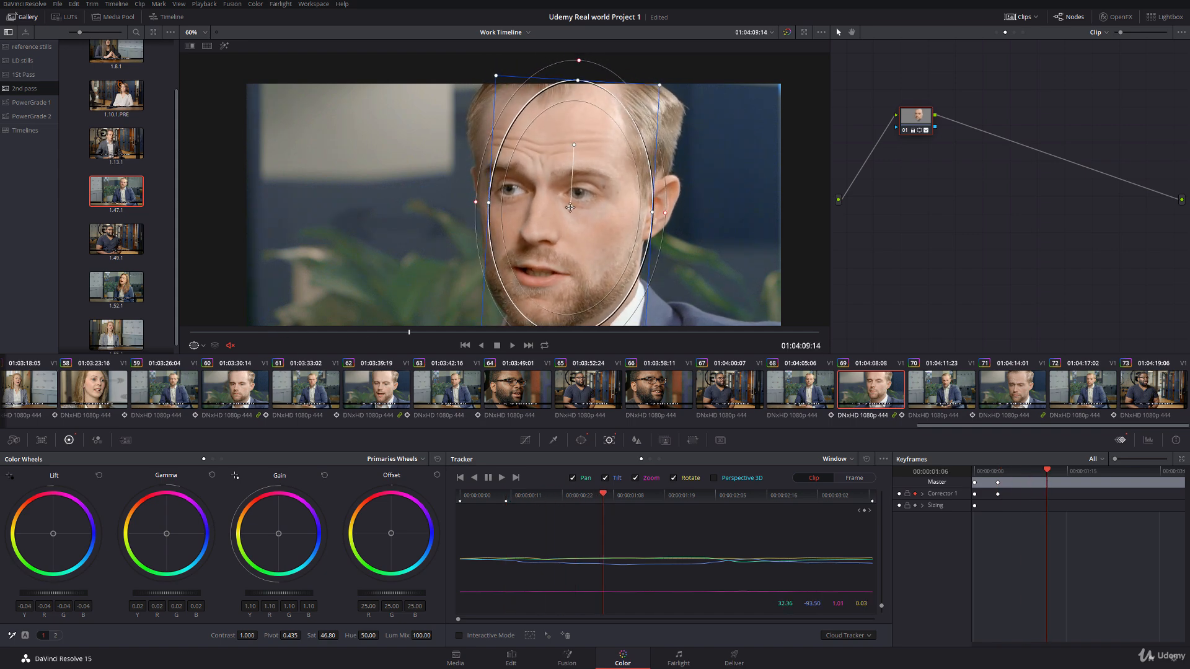
drag(570, 208, 565, 205)
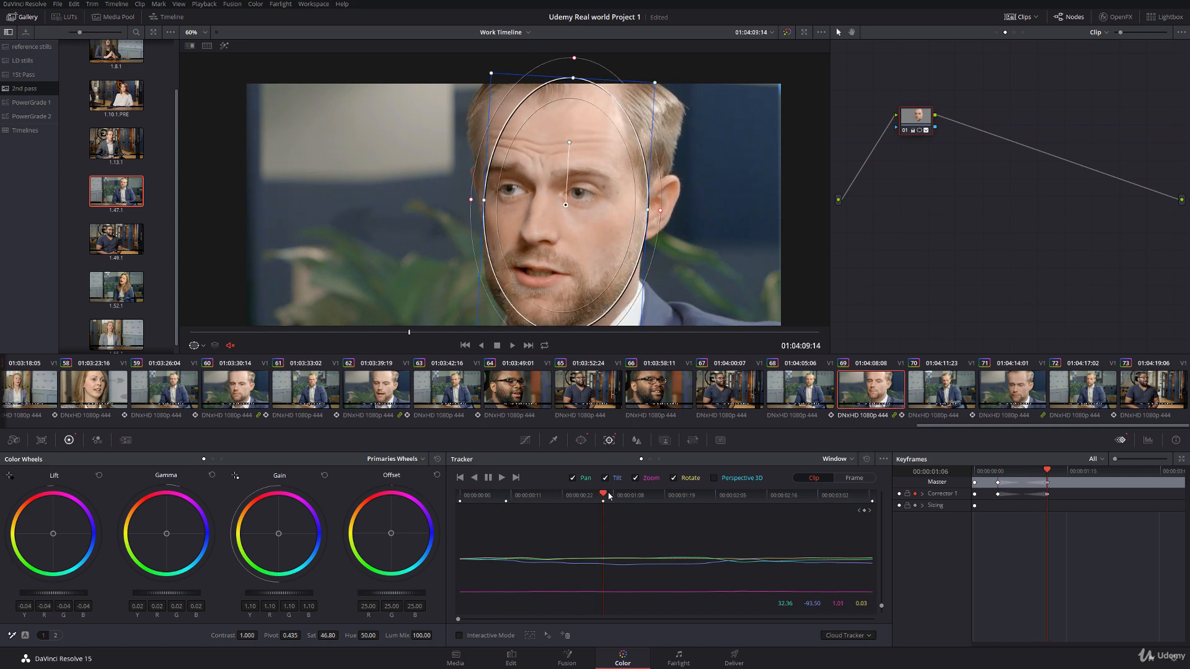
Step: Correct the oval window's position over the face on clip 69 at 00:00:02:01 and 00:00:02:09
drag(608, 496, 696, 499)
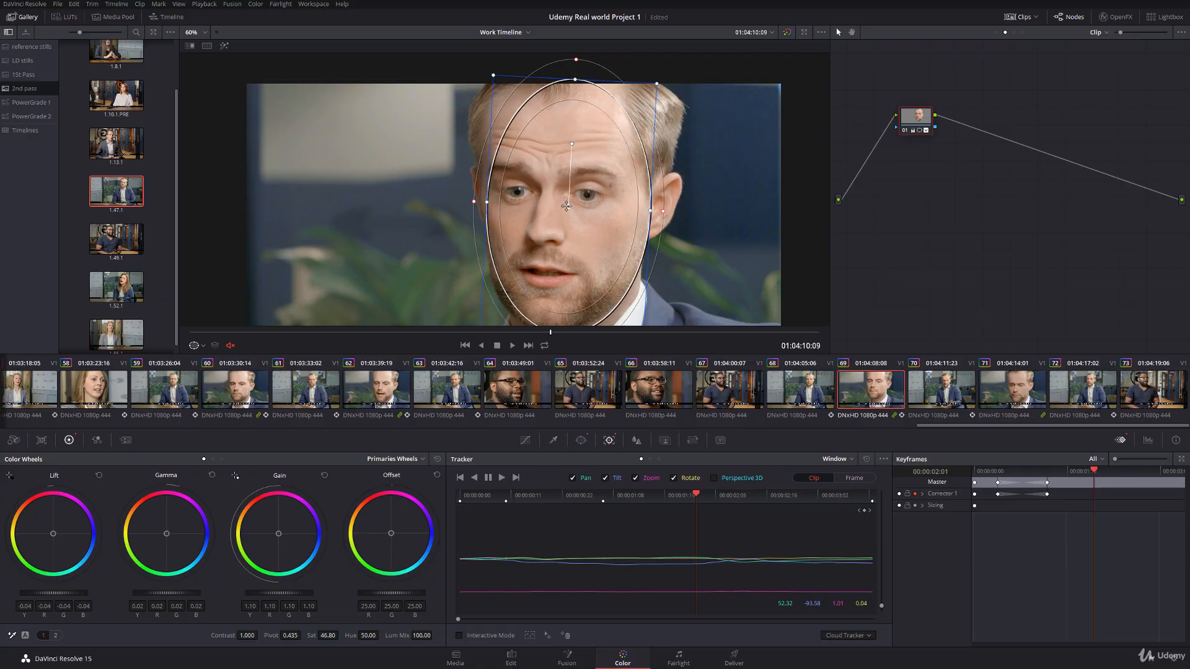
drag(565, 206, 566, 205)
drag(700, 496, 959, 502)
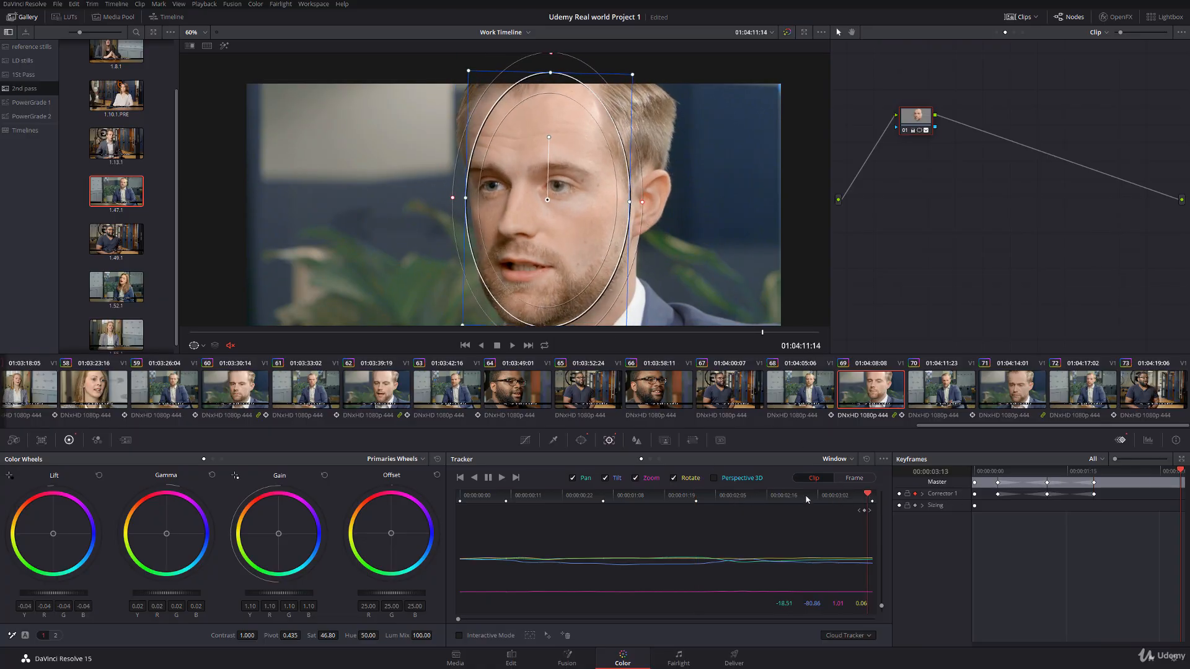
drag(807, 500, 733, 496)
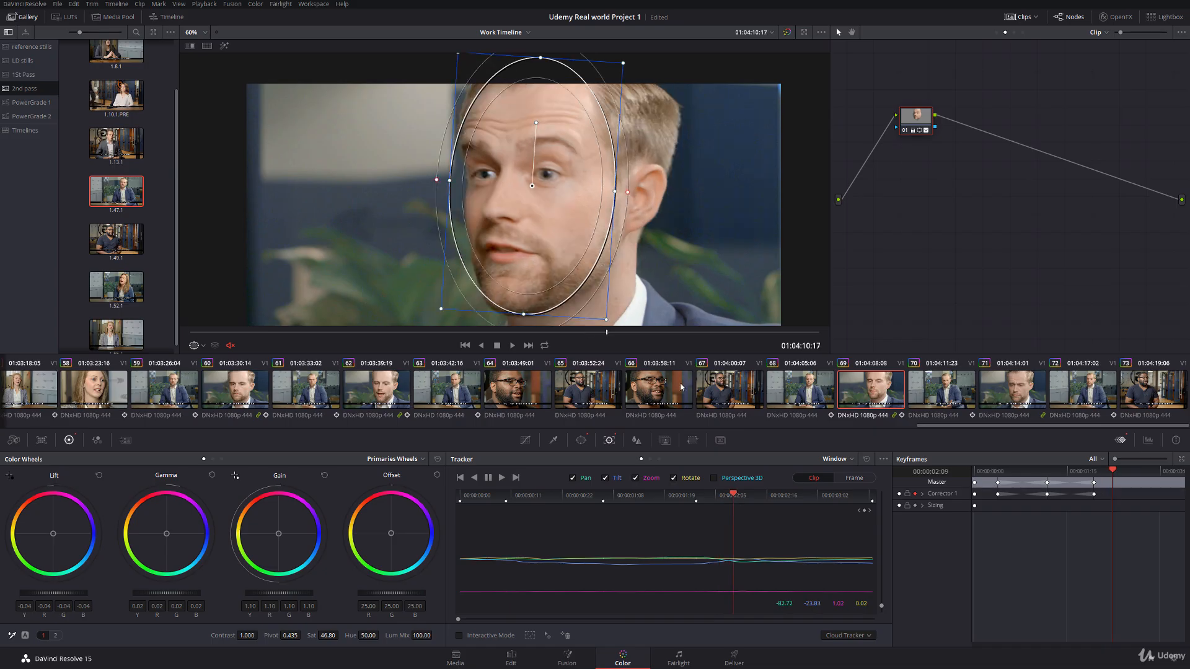
drag(532, 186, 550, 191)
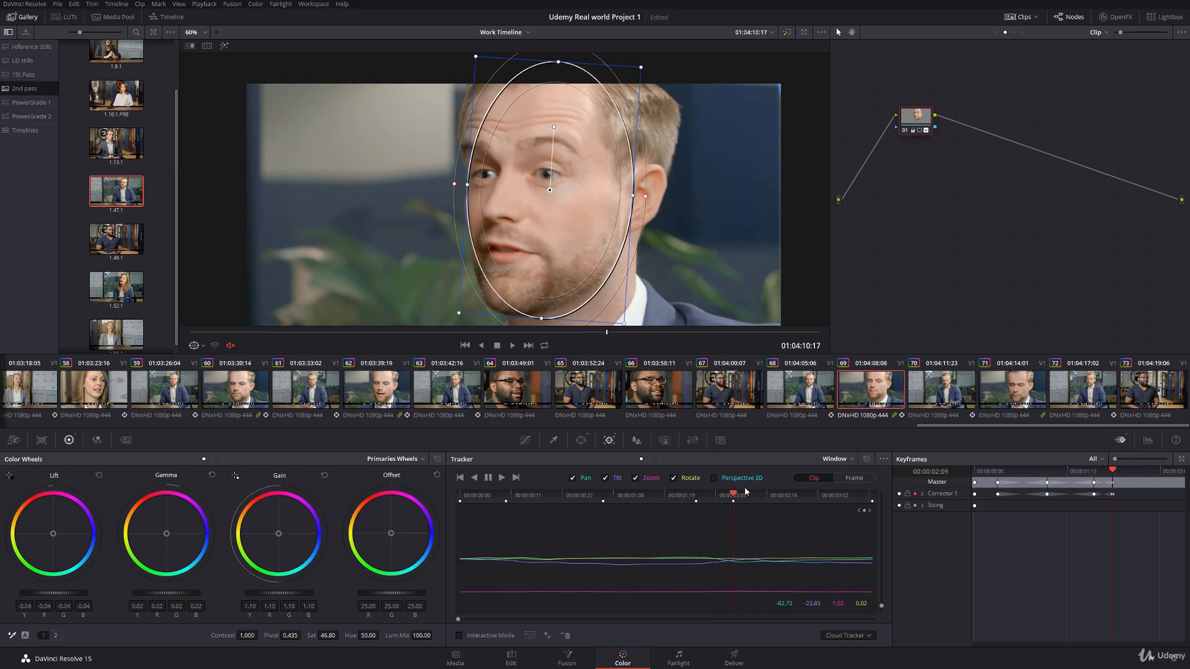
Step: Play clip 69 from its start in full screen with looping on to review the tracked face grade
drag(732, 496, 882, 517)
key(Up)
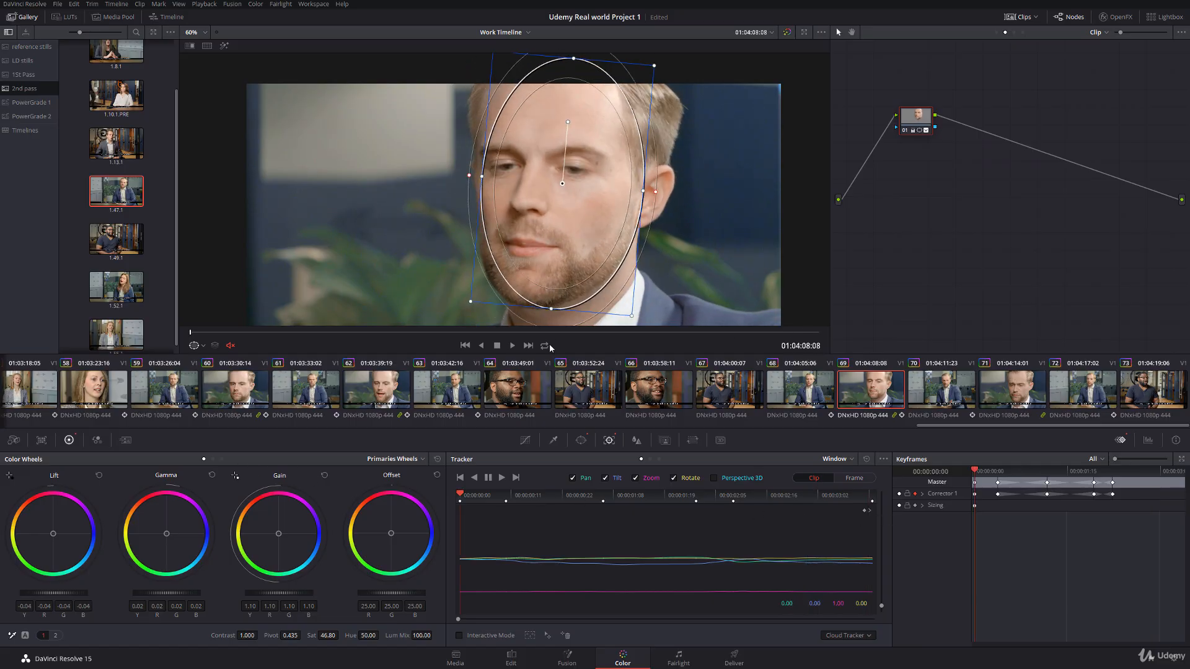
click(546, 345)
key(ctrl+f)
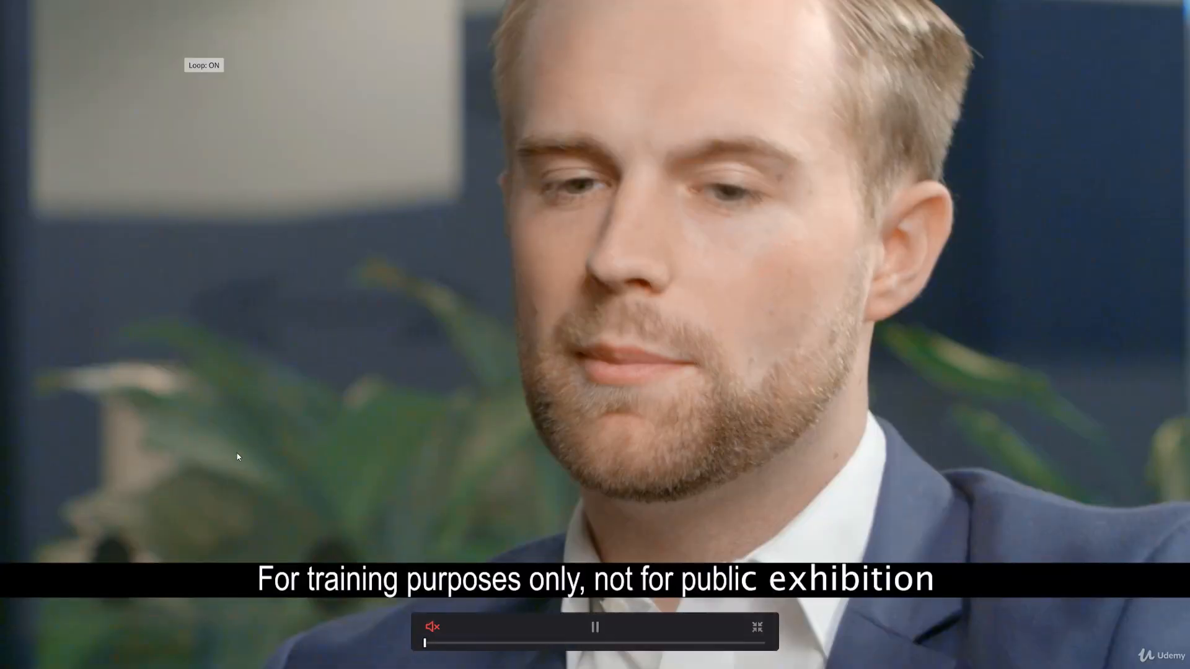
key(space)
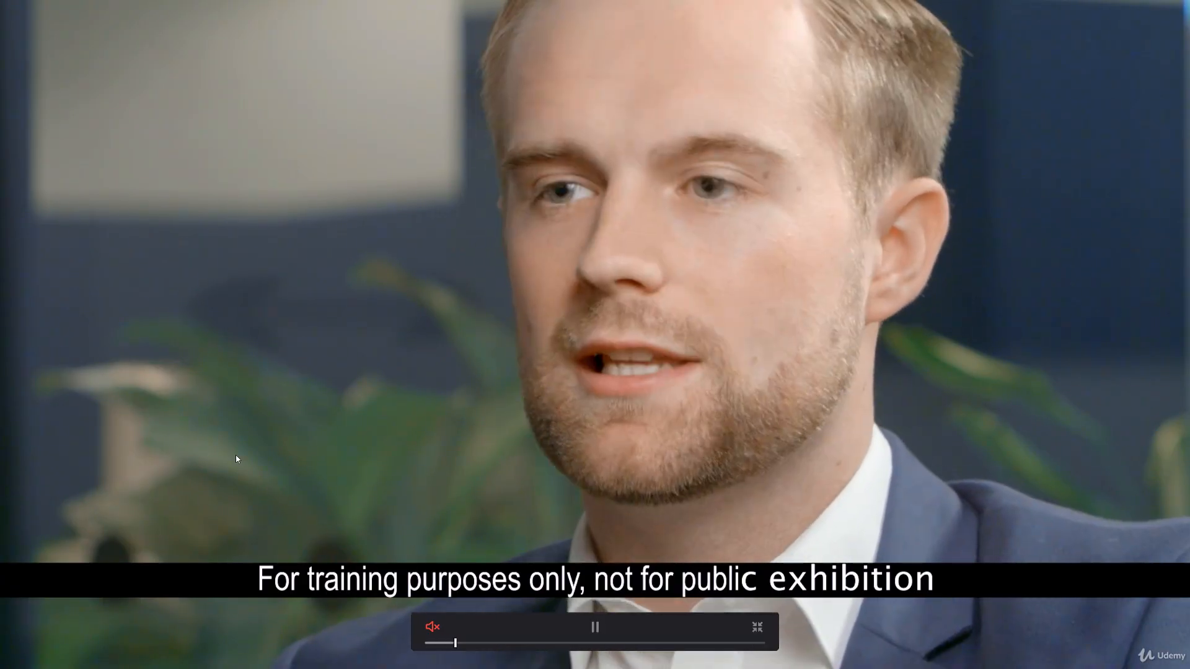
key(Escape)
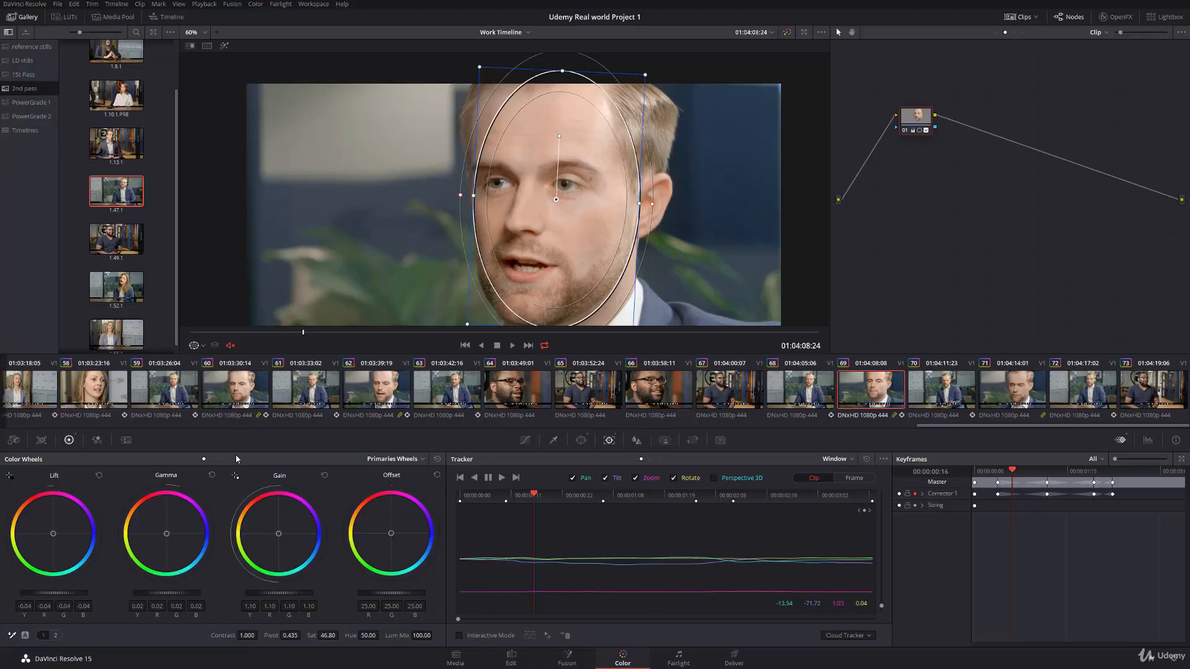
Step: Hide the window outline and scrub clip 69 to mid-clip to examine the face grade
click(202, 346)
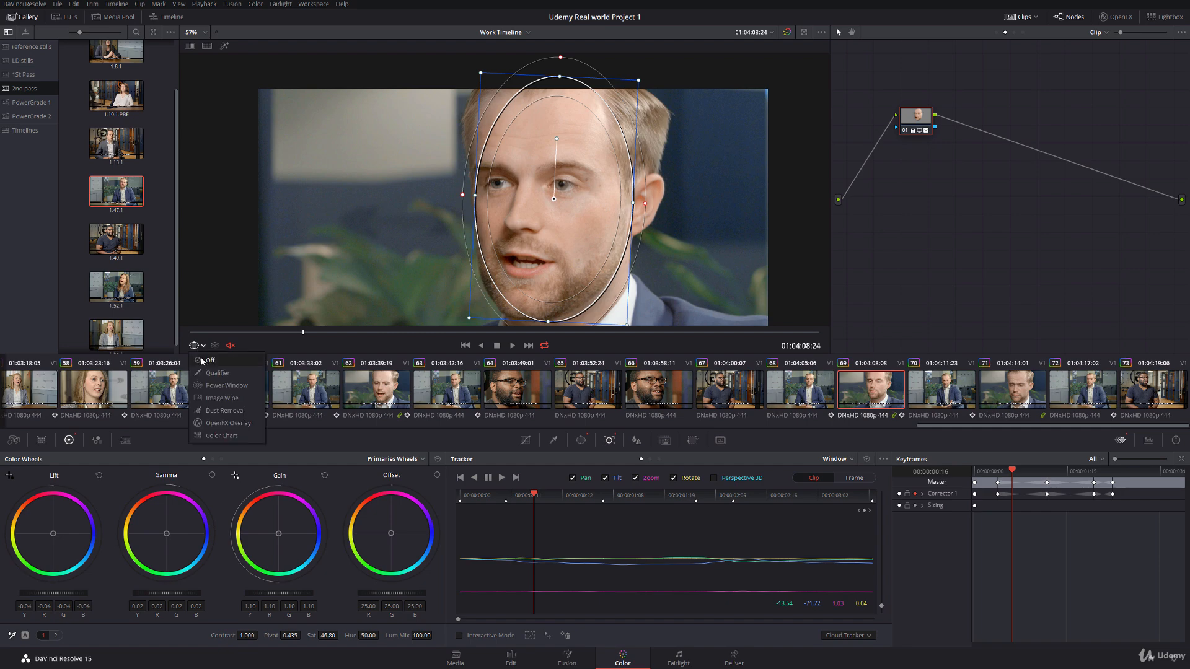
click(205, 360)
drag(303, 332, 458, 332)
drag(666, 269, 650, 260)
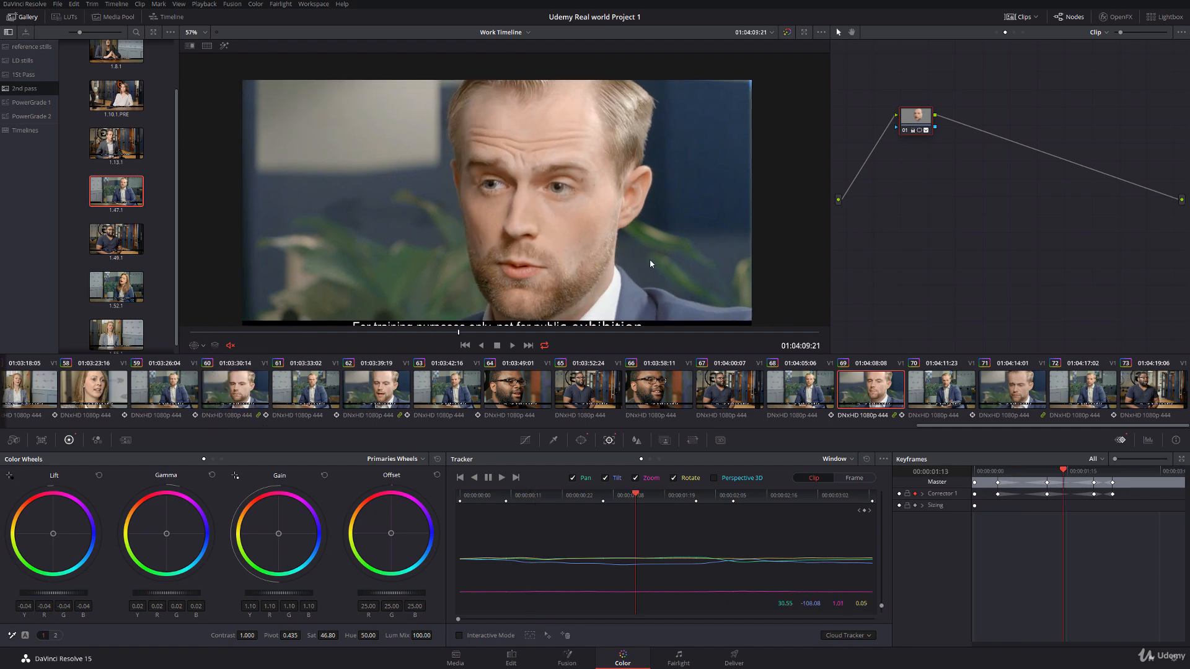
Step: Open clip 71 at its last frame, show the power window outline, and shift the oval over the face
click(1012, 389)
drag(353, 339, 819, 337)
click(203, 345)
click(208, 383)
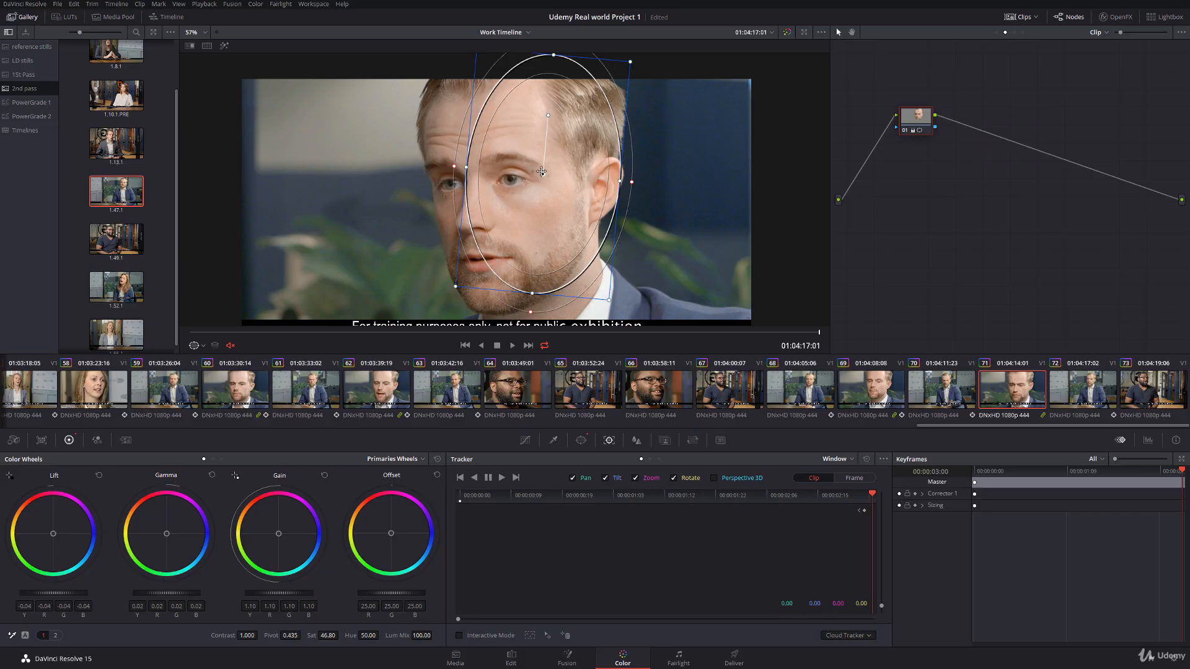
drag(542, 172, 516, 182)
Step: On clip 71's first frame, adjust the oval window's rotation to the head's tilt and centre it over the face
key(Up)
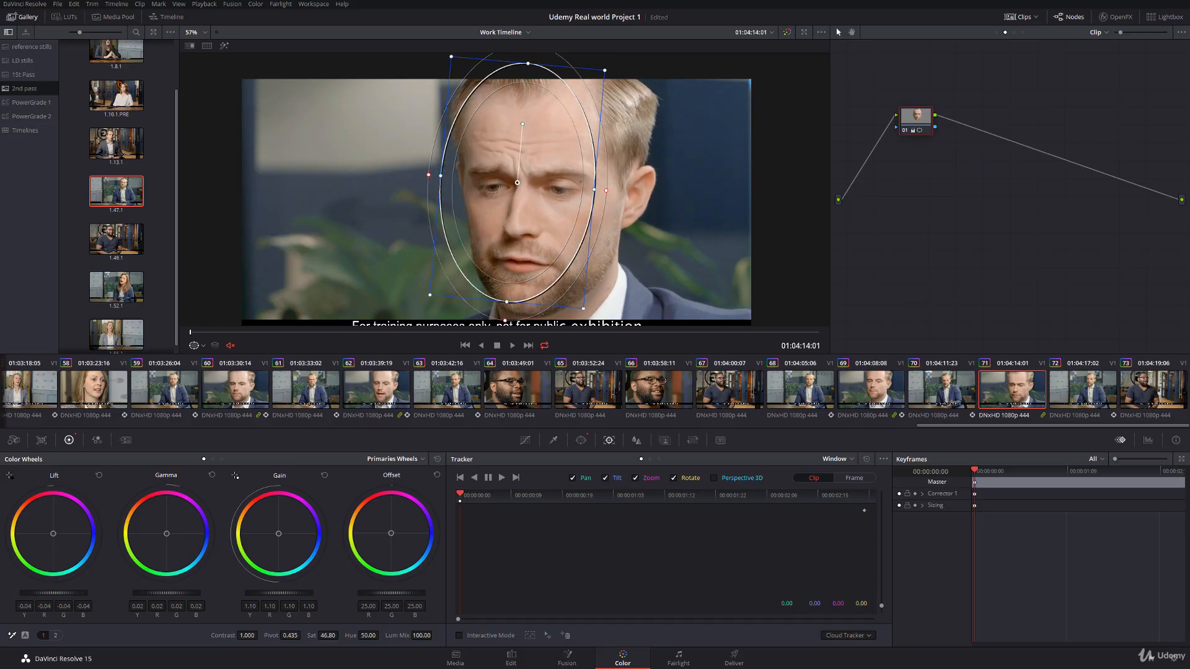
drag(522, 125, 514, 124)
drag(520, 179, 543, 181)
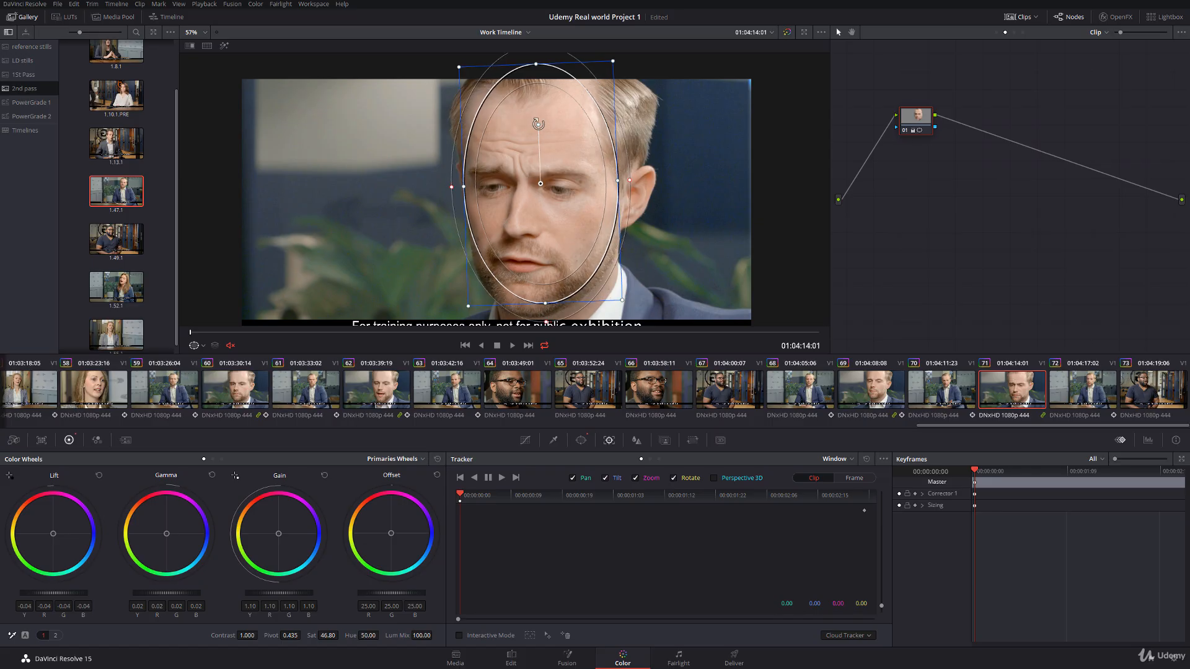
drag(537, 125, 548, 125)
drag(539, 181, 545, 184)
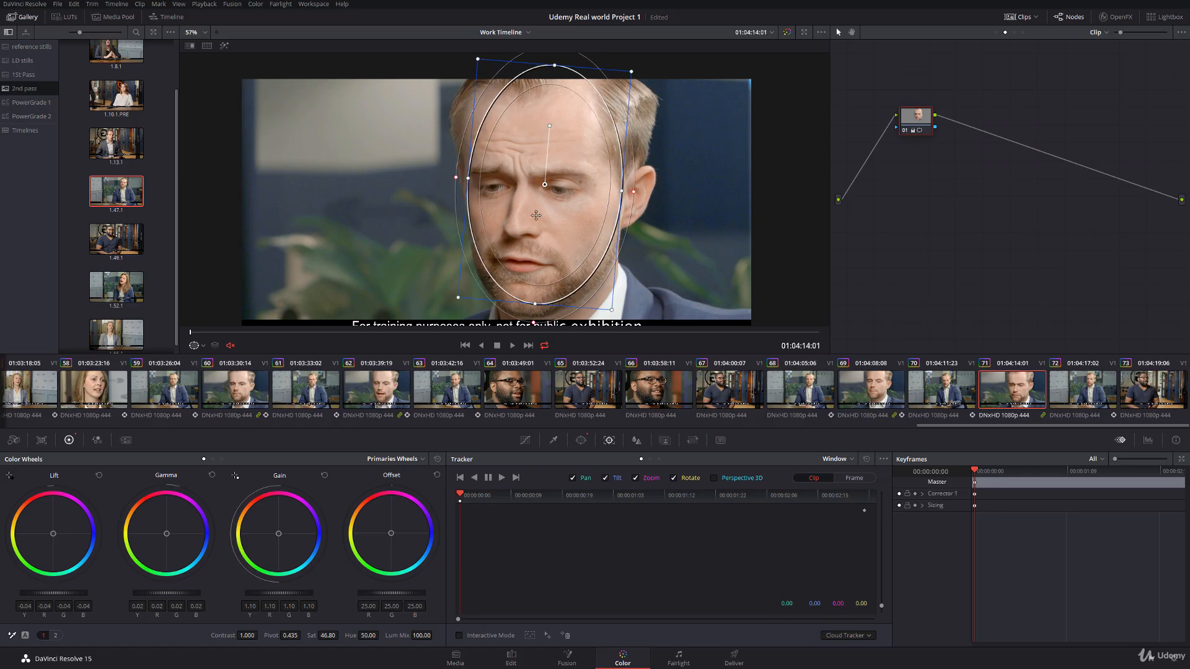
Step: Track clip 71's oval window forward through the clip, and return to the clip's first frame
click(503, 477)
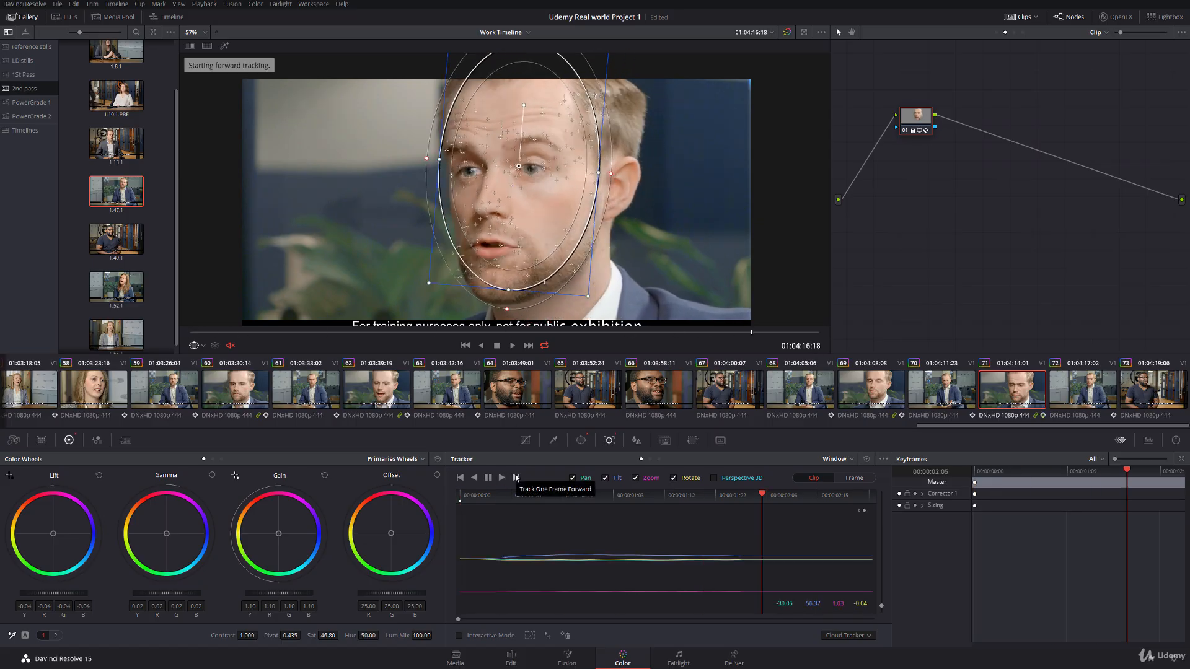
click(773, 495)
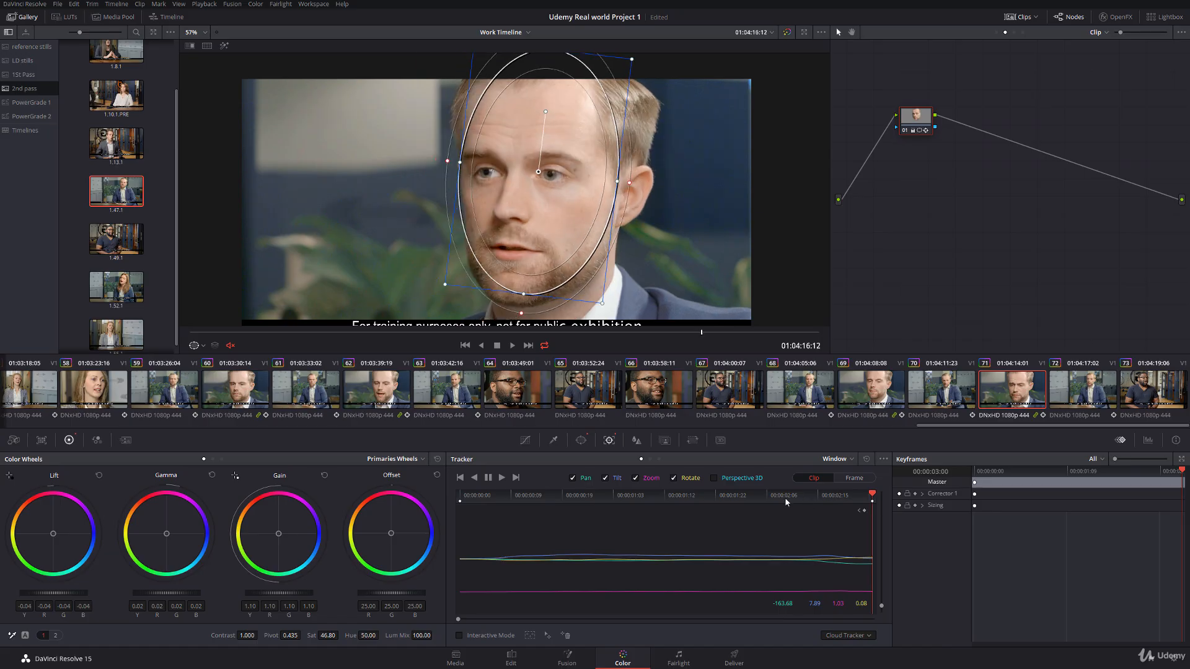
click(880, 395)
click(1024, 399)
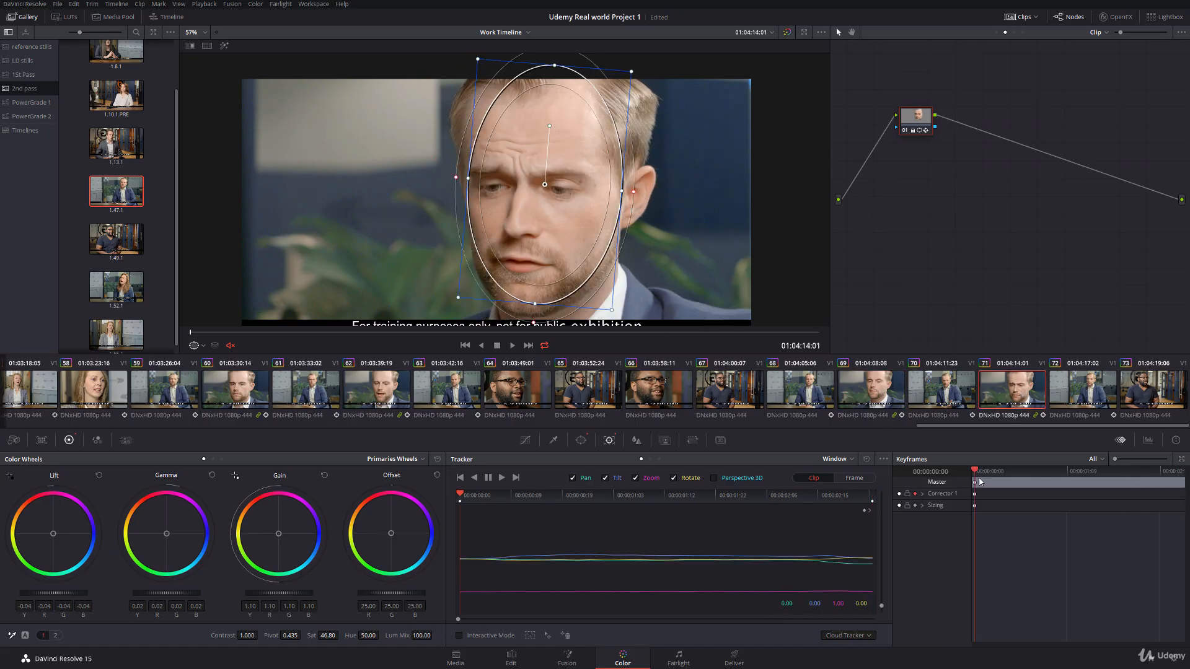
Step: Reposition clip 71's oval window over the face at 00:00:00:12 and 00:00:01:09 to keyframe its position
drag(975, 474, 1009, 476)
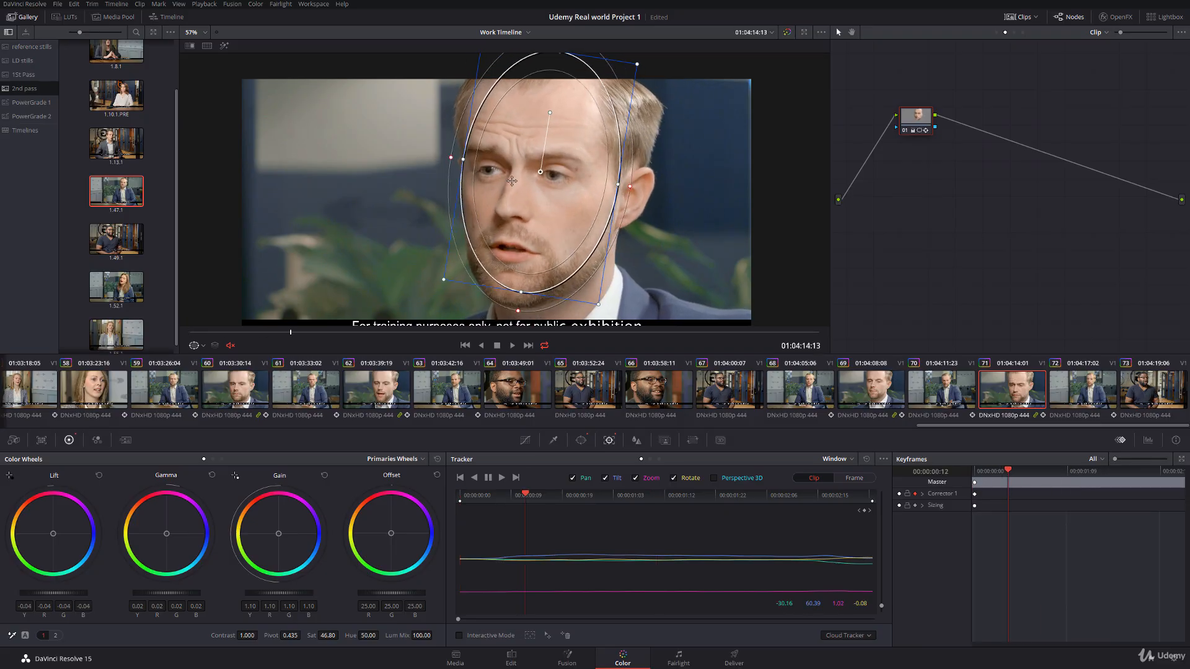
drag(538, 171, 545, 176)
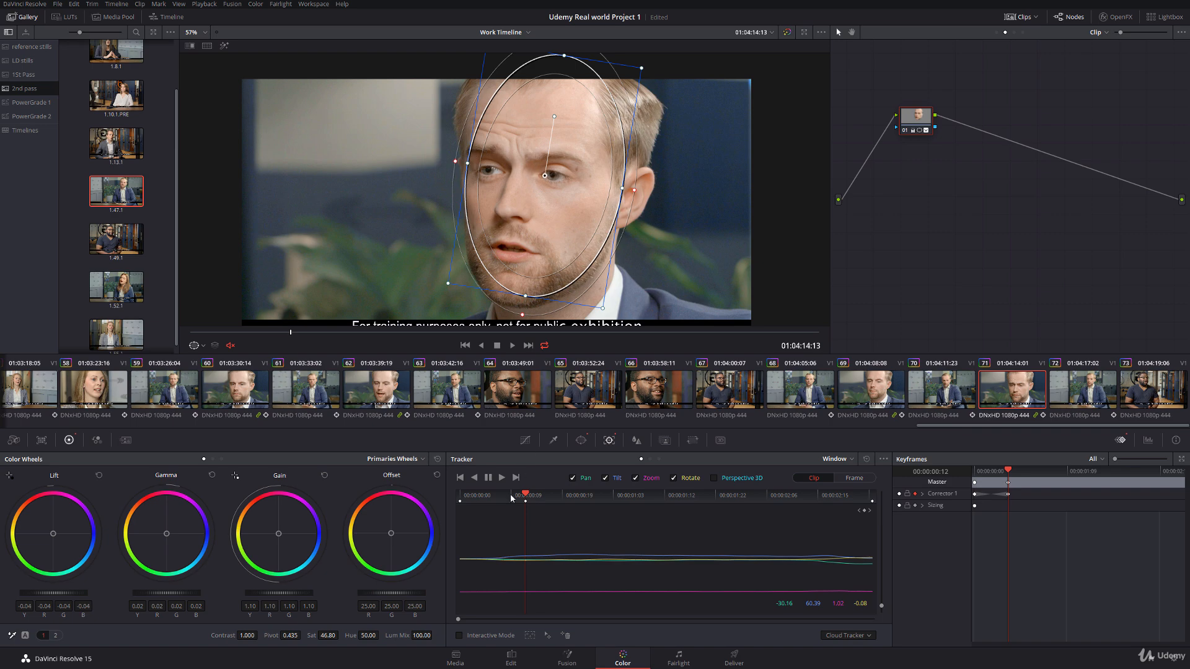
drag(543, 496, 647, 496)
drag(536, 175, 539, 170)
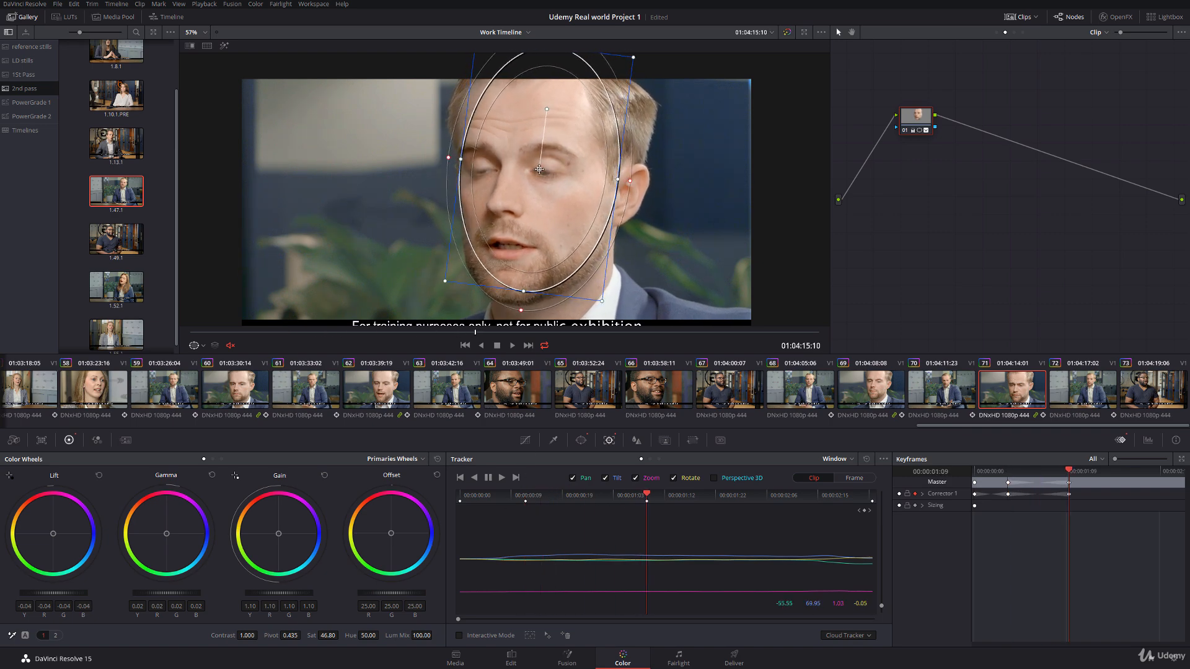
Step: Add a keyframe to Corrector 1 at 00:00:02:10
drag(660, 496, 789, 507)
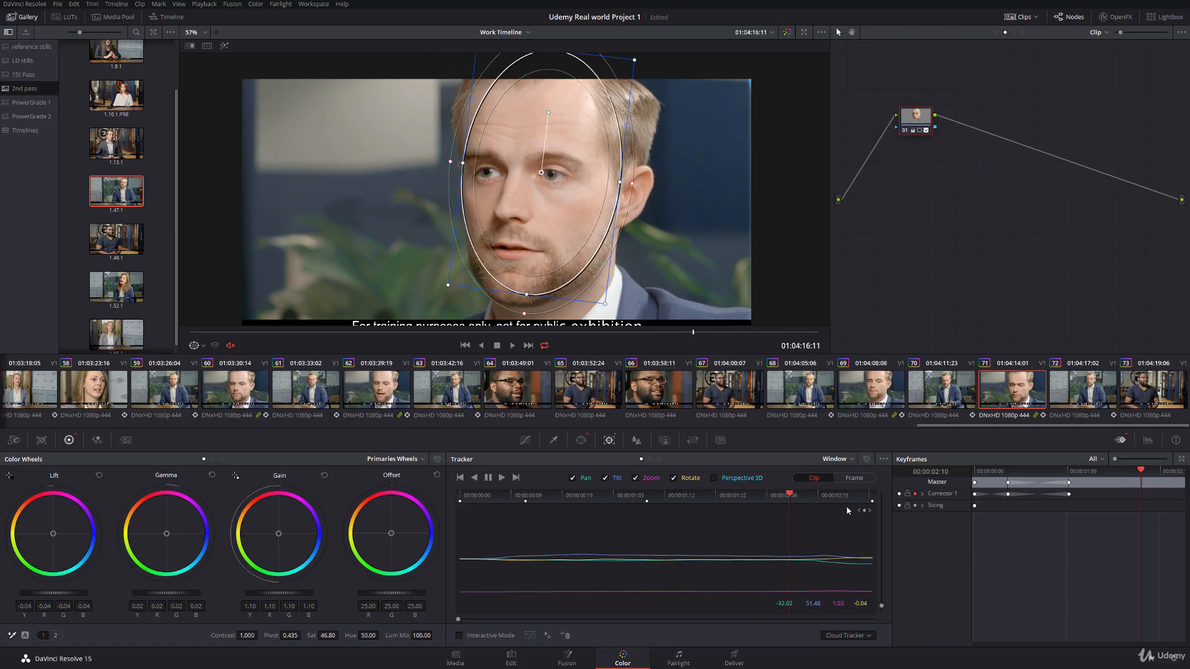
right_click(1126, 497)
click(1079, 509)
Step: At 00:00:02:24 in clip 71, rotate the oval window to the head's tilt and centre it over the face
drag(803, 492, 878, 498)
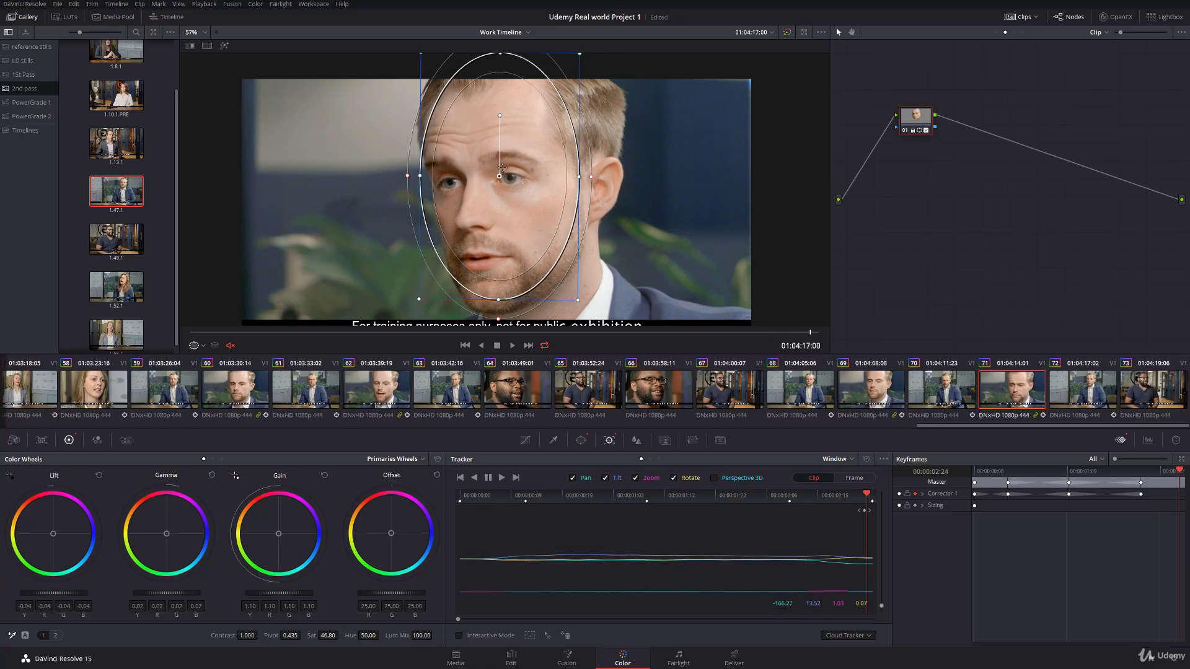
drag(503, 168, 516, 170)
drag(514, 116, 519, 115)
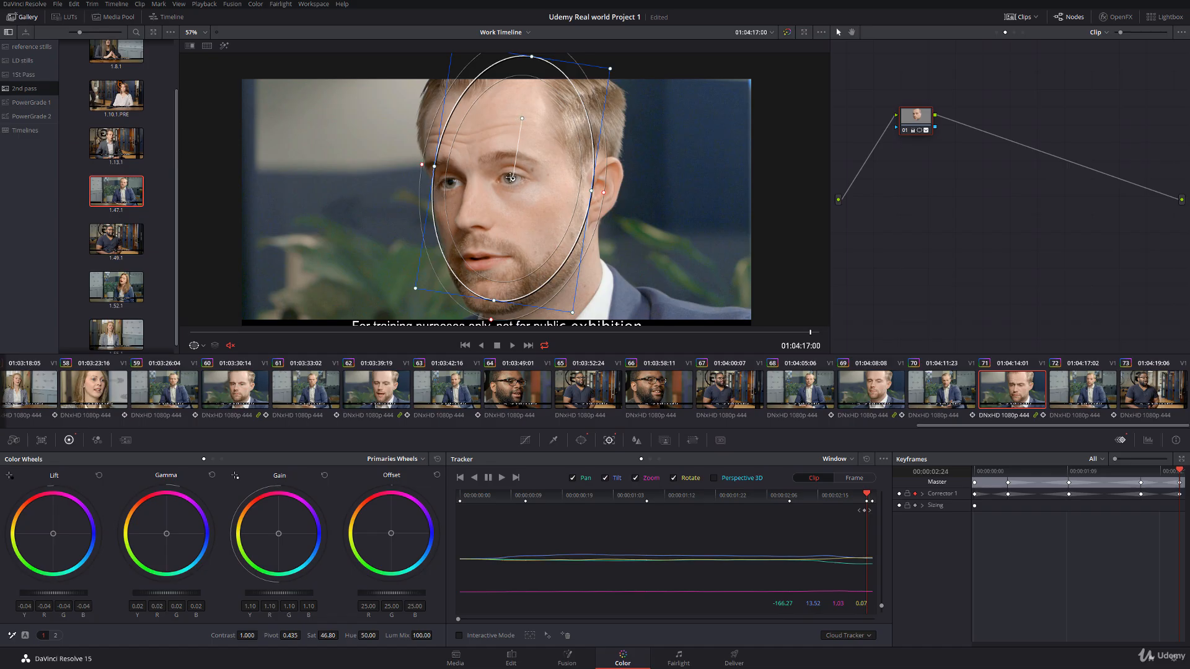
drag(510, 178, 519, 183)
mouse_move(526, 131)
mouse_down()
mouse_move(462, 117)
mouse_move(510, 119)
mouse_up()
drag(515, 187, 505, 187)
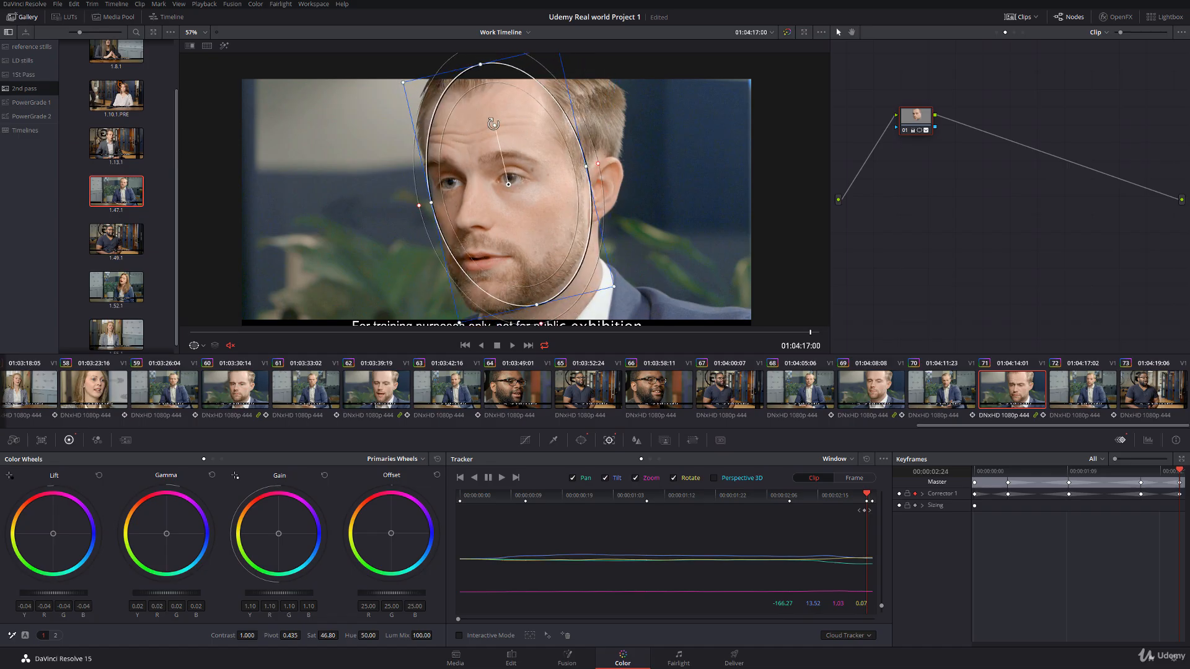
drag(493, 124, 498, 124)
drag(508, 184, 512, 181)
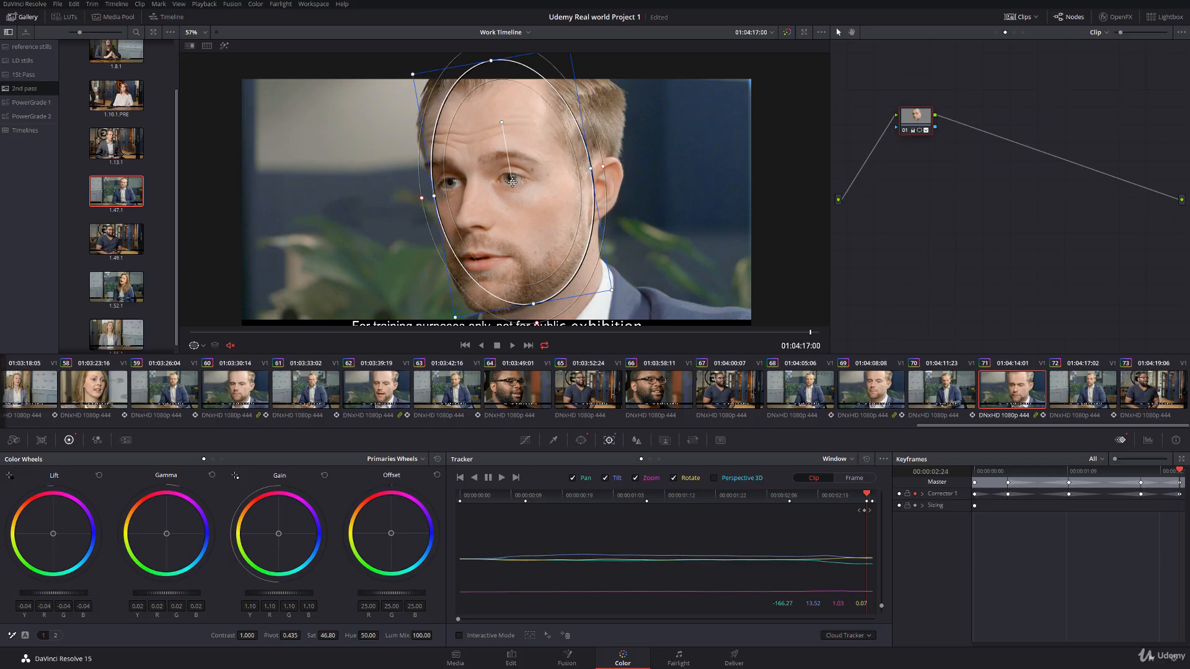
Step: Save the project with the window outline hidden, and play clip 71 from its start in full screen
click(204, 349)
click(214, 362)
drag(223, 333, 176, 336)
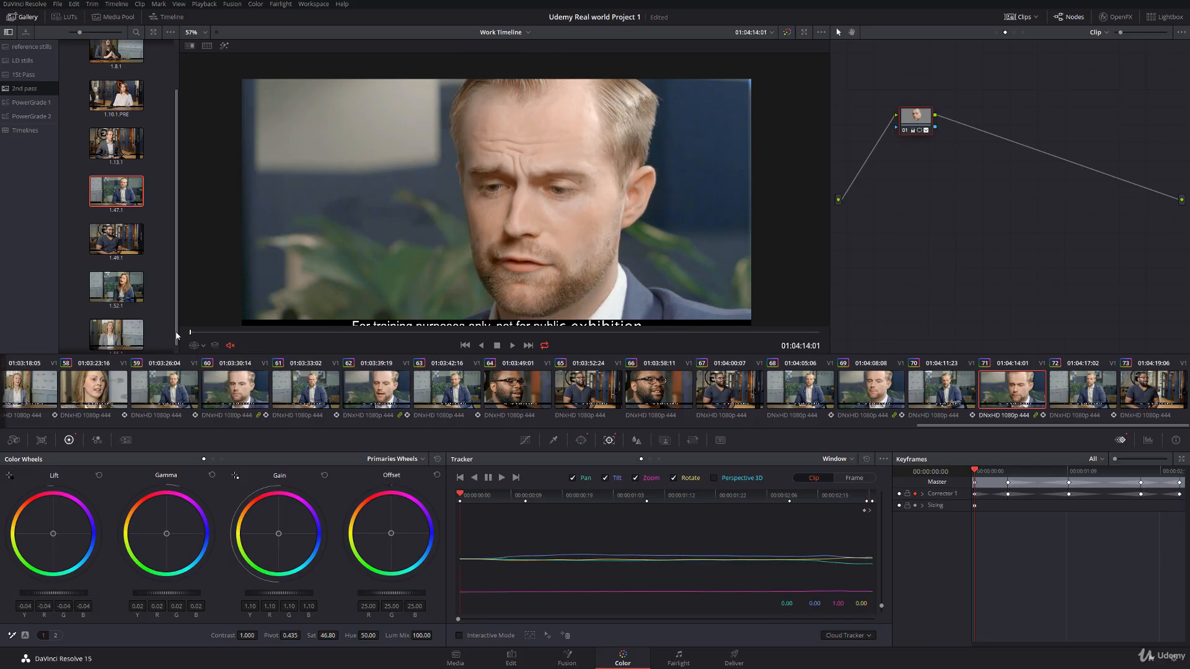
key(ctrl+s)
key(ctrl+f)
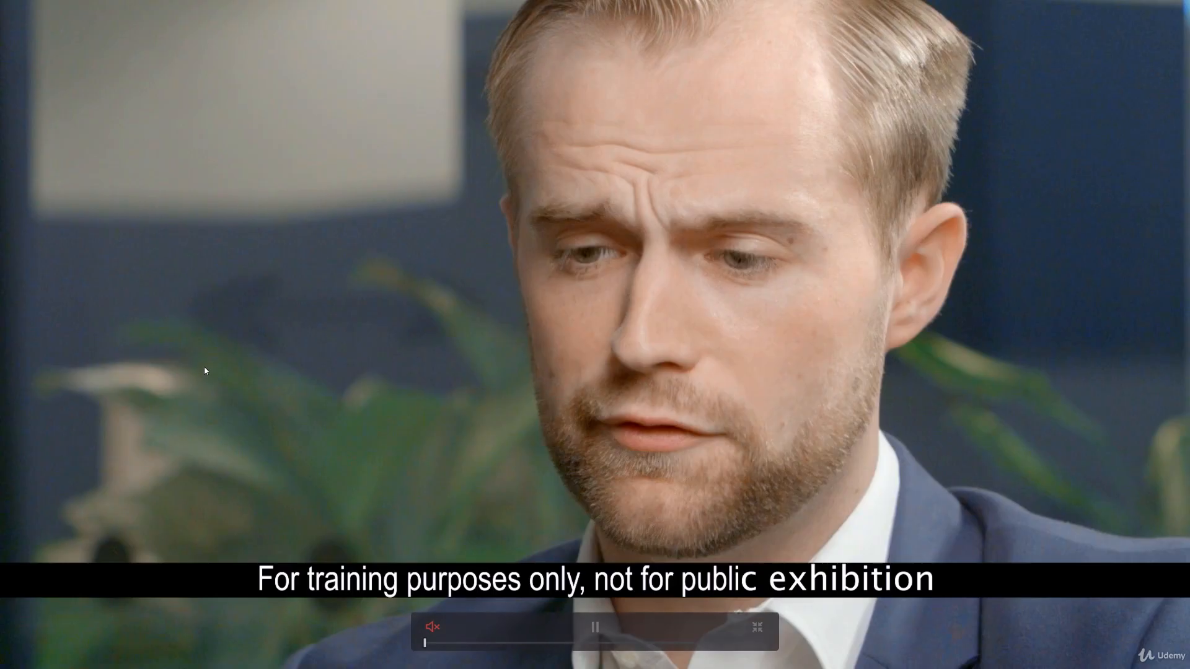
key(space)
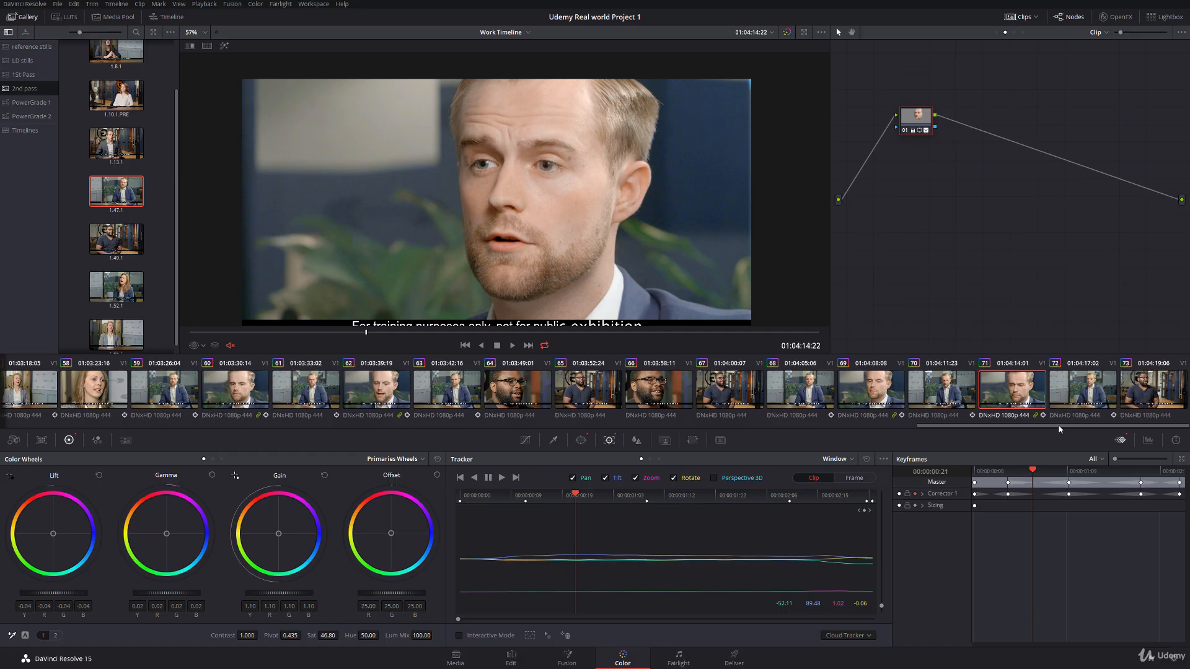
Step: Check ungraded clip 64 with the whole frame in view, and grab a gallery still from the matching graded close-up, clip 52
click(549, 389)
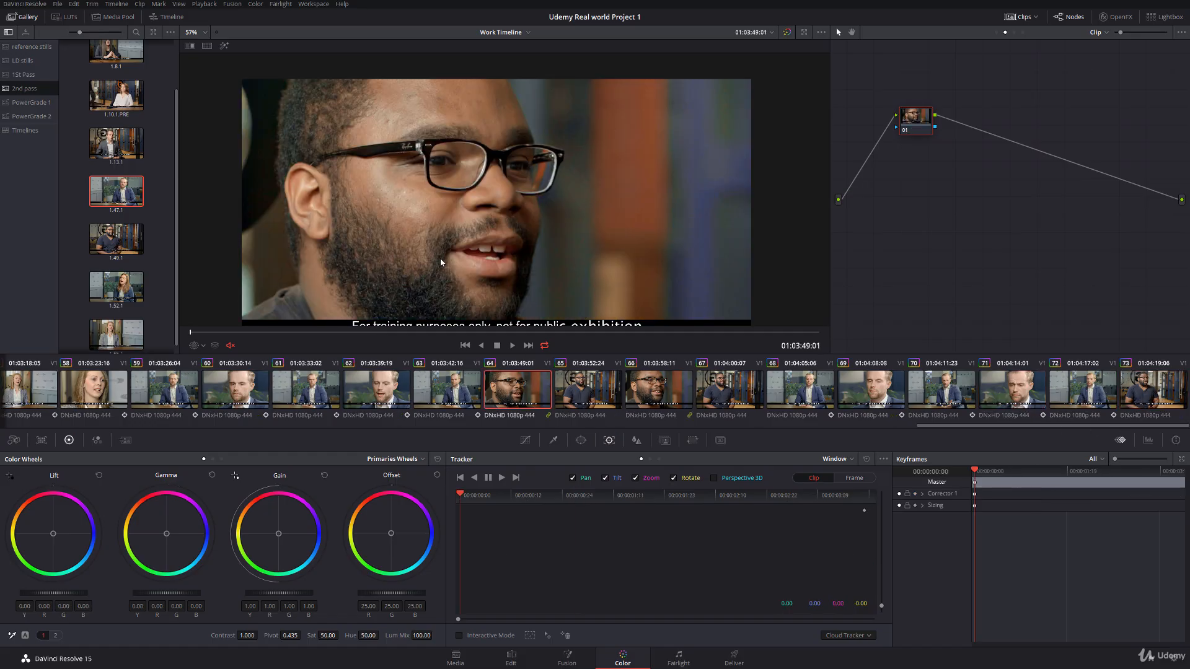
scroll(442, 262, down, 2)
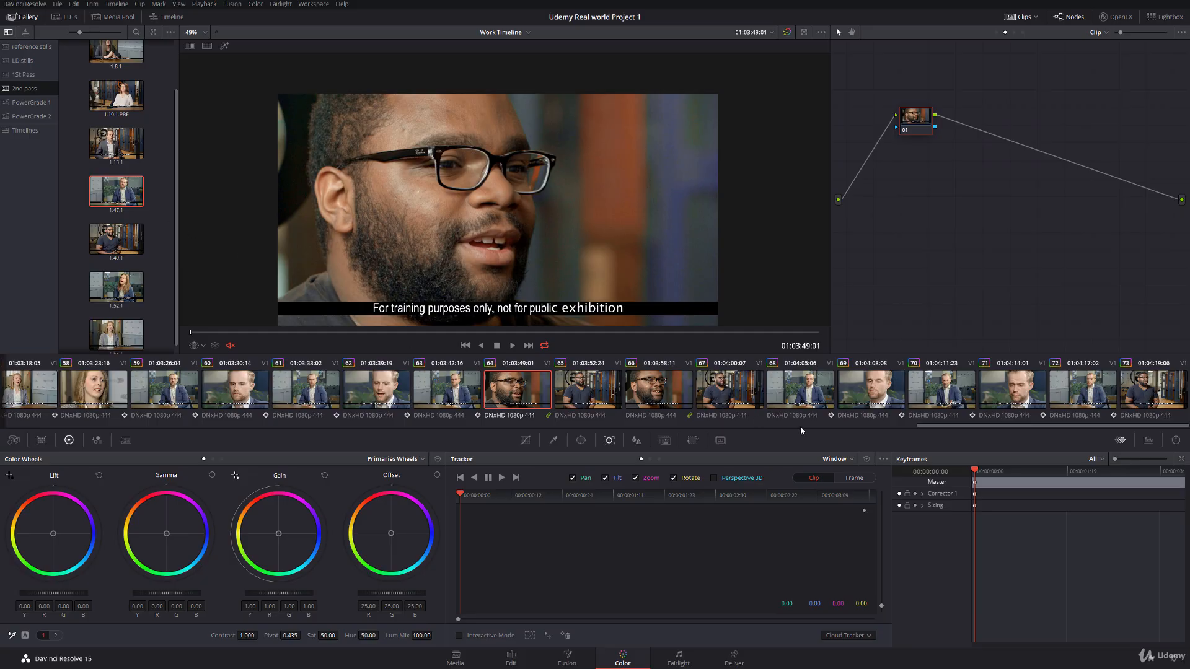
drag(921, 427, 744, 409)
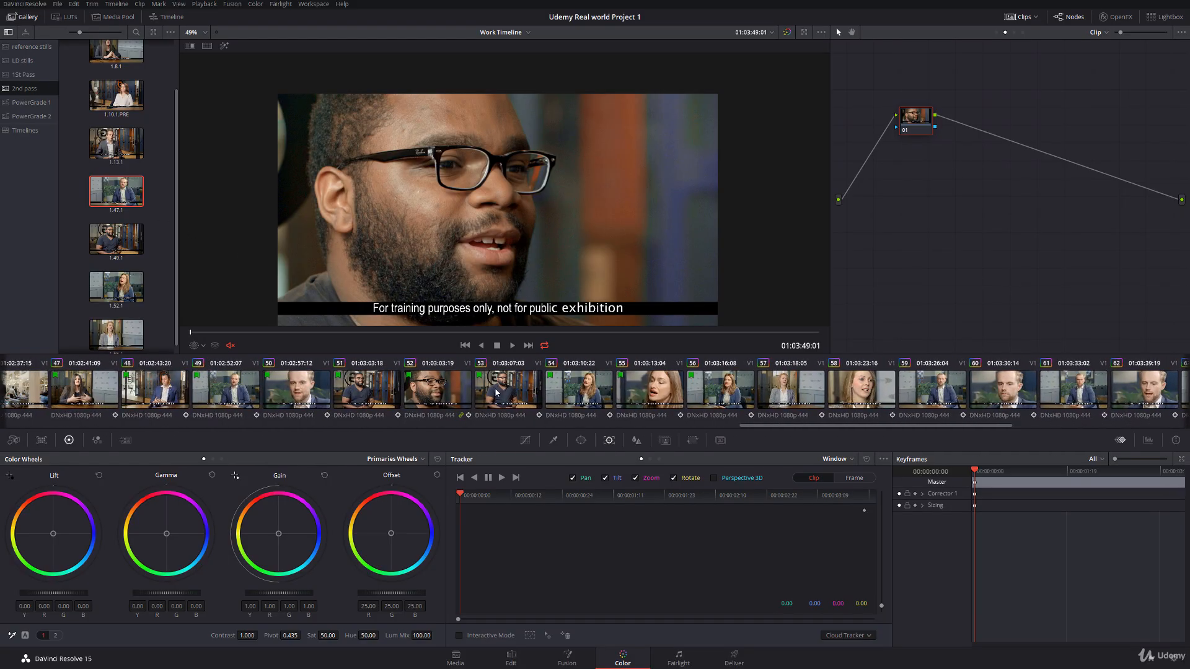
click(437, 389)
right_click(430, 218)
click(443, 227)
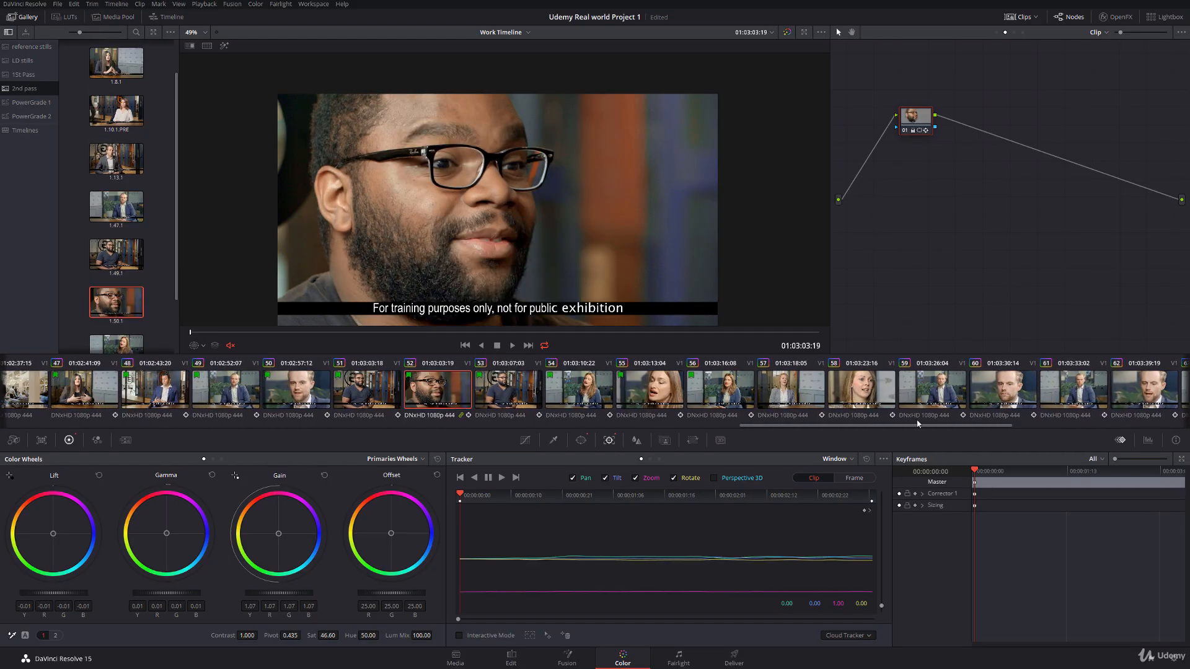
Step: Apply the grade from clip 52's still to clip 64, and shift its displayed oval power window over the face
drag(916, 426, 1138, 441)
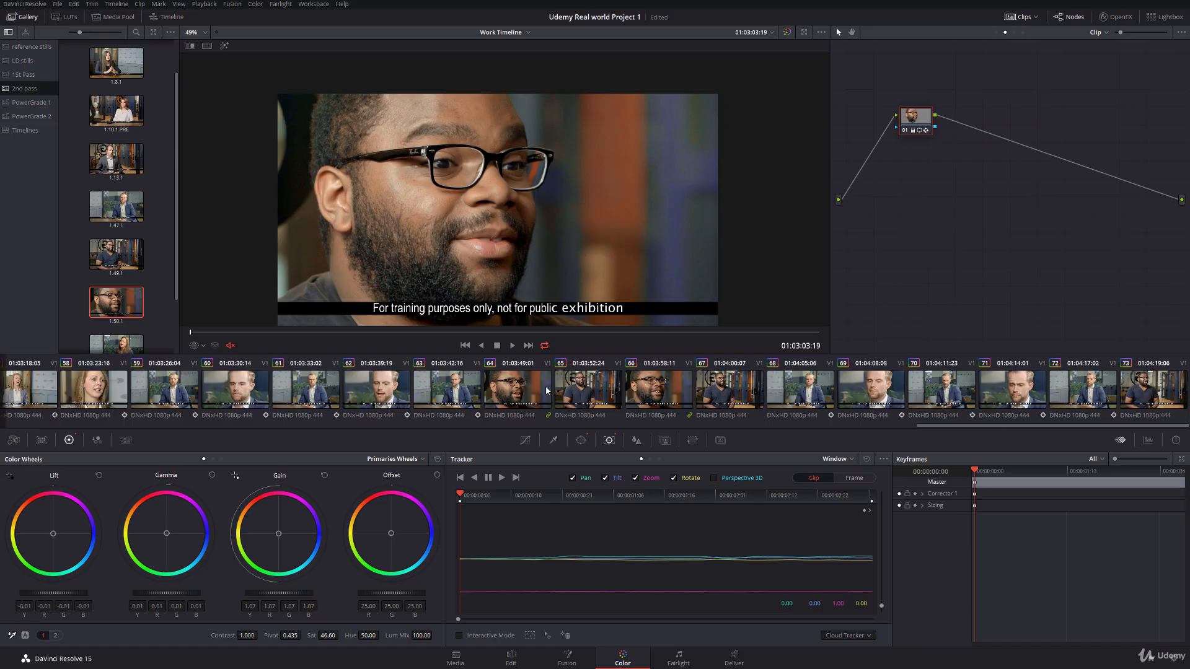
click(521, 390)
middle_click(131, 308)
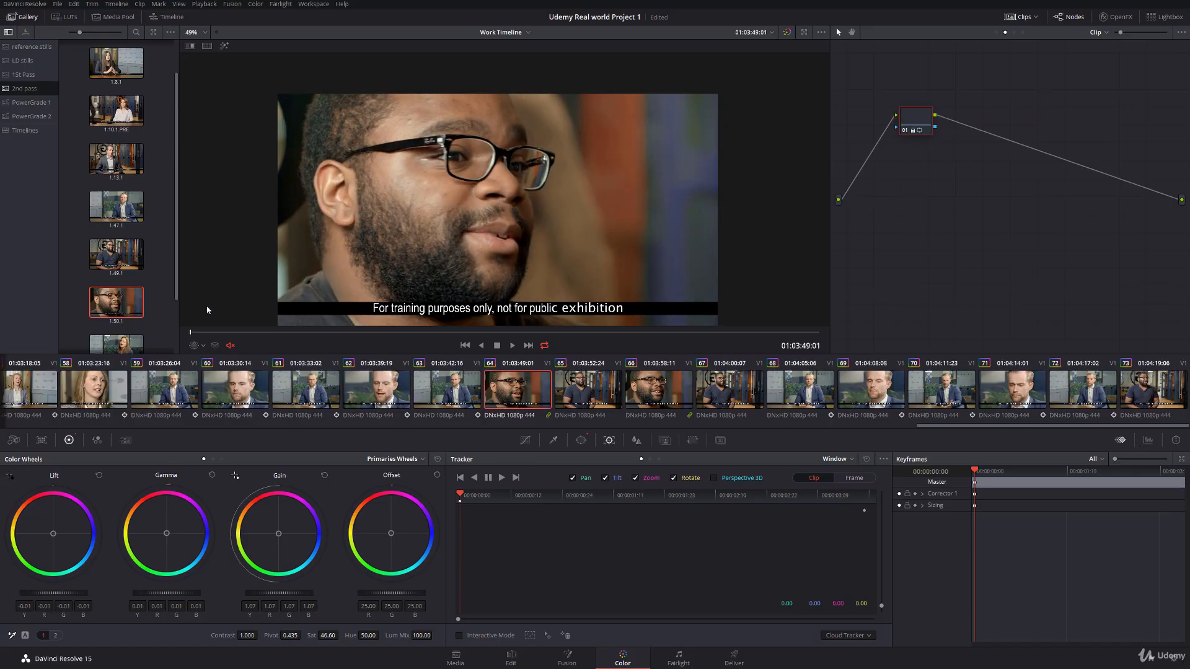
click(203, 346)
click(211, 386)
drag(420, 190, 423, 190)
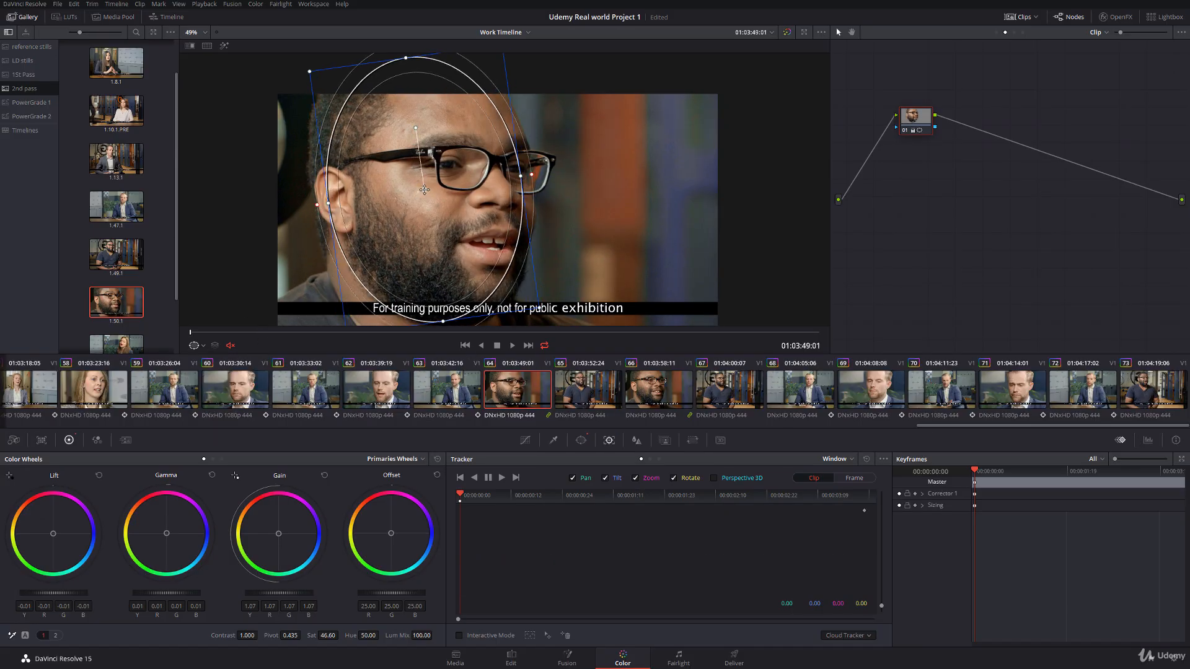
Step: Try to delete the tracking points over the caption bar using the tracker's interactive mode
click(459, 636)
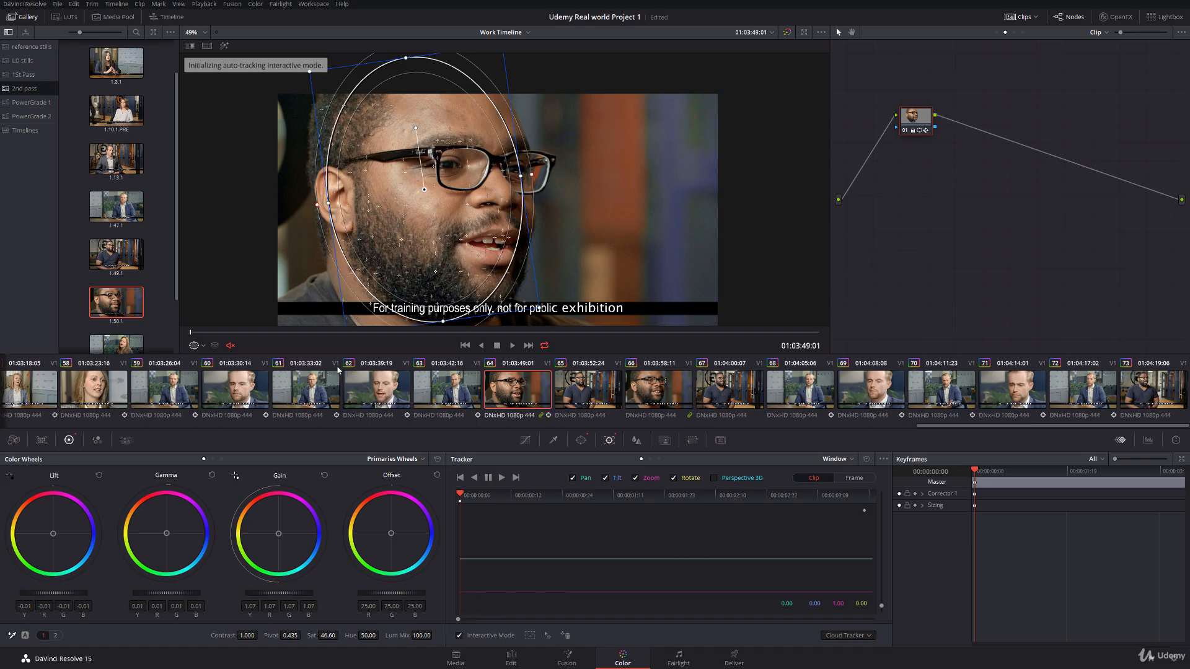
drag(303, 264, 319, 231)
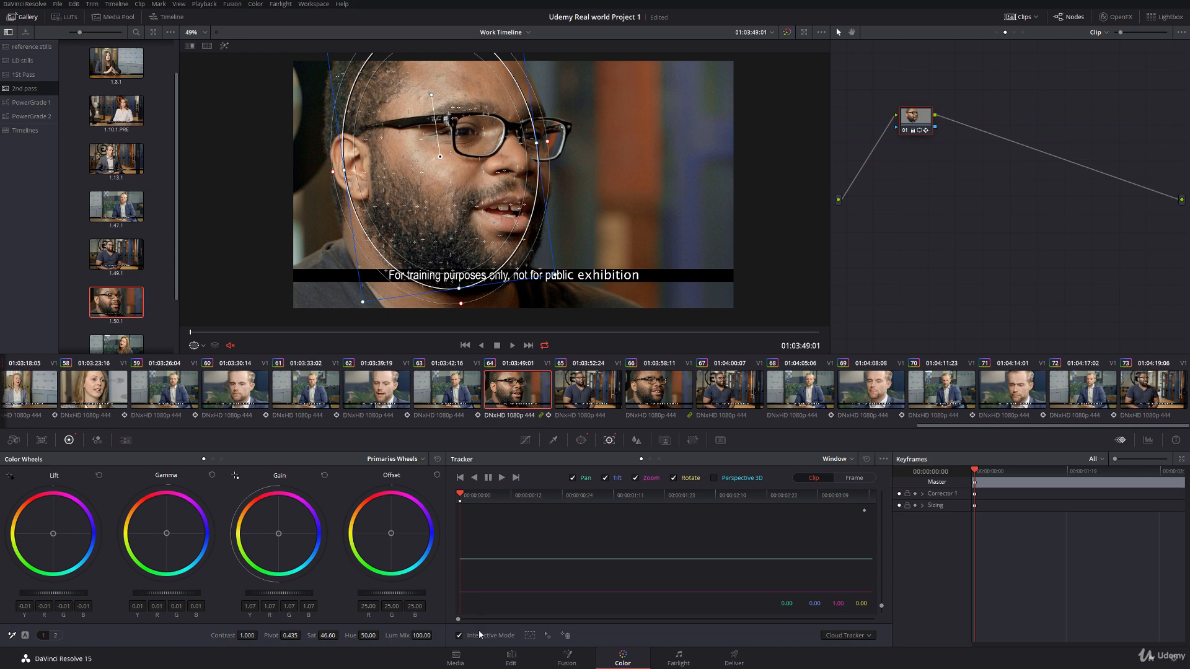
drag(382, 276, 642, 315)
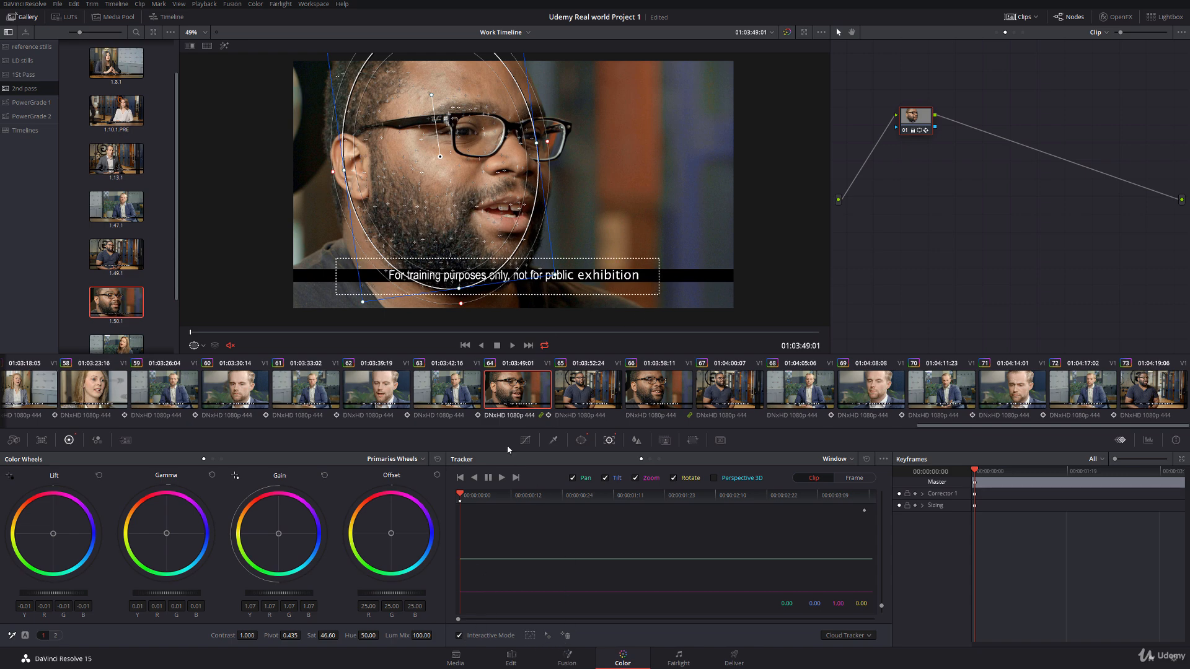
click(564, 635)
click(459, 636)
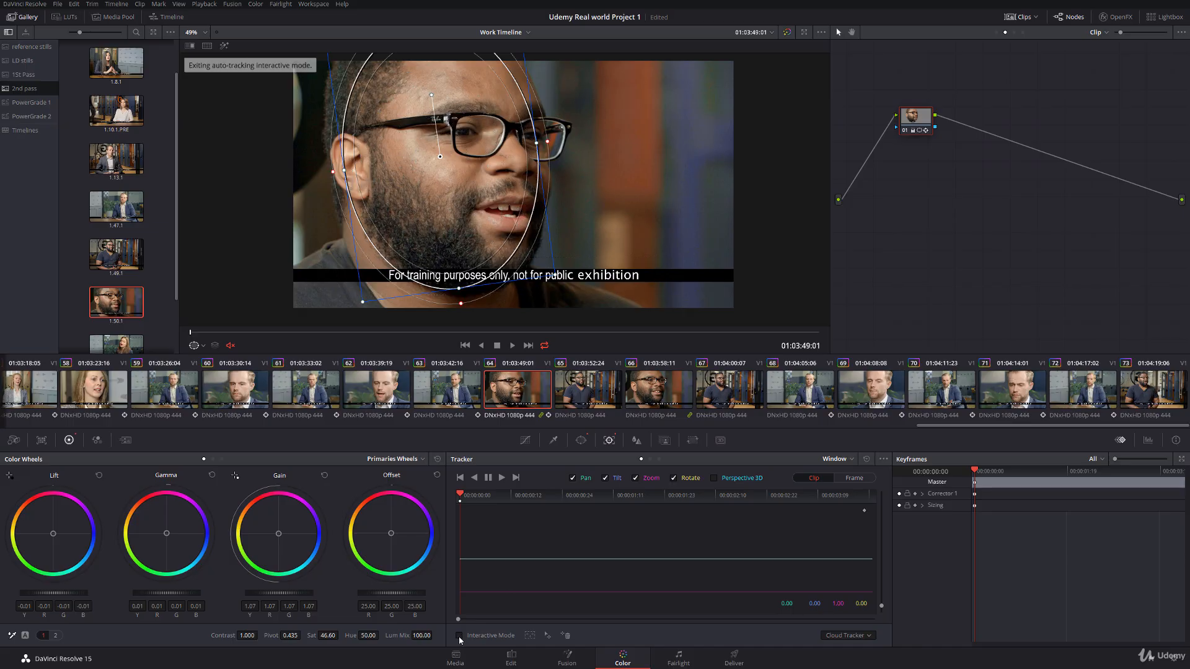
Step: Track clip 64's oval window forward to the end of the clip with the power window outline shown
click(203, 346)
click(204, 360)
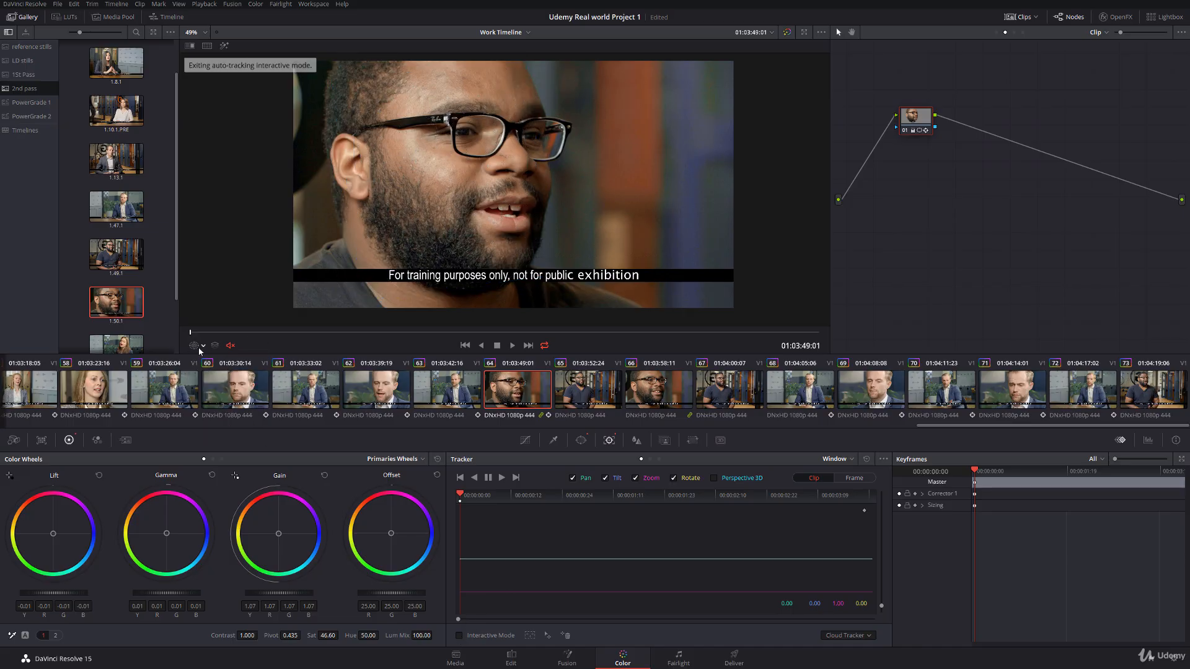
click(203, 345)
click(207, 385)
click(502, 479)
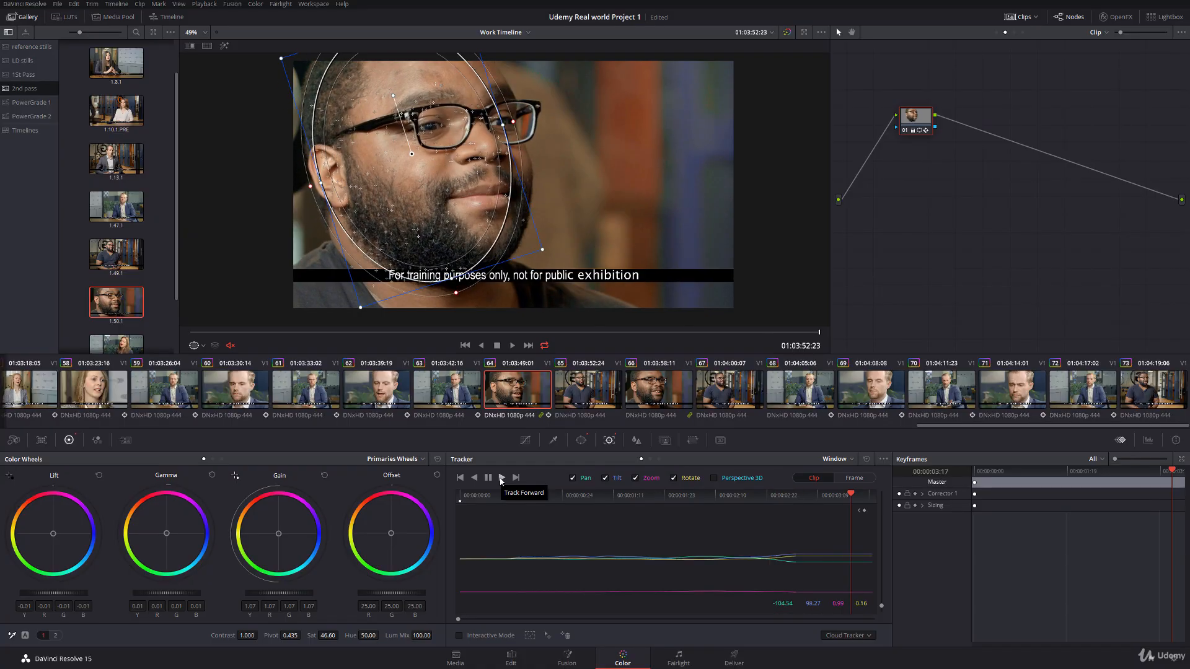
Step: Centre clip 65's oval window over the man's face and track it forward, correcting its position at the last frame
click(592, 391)
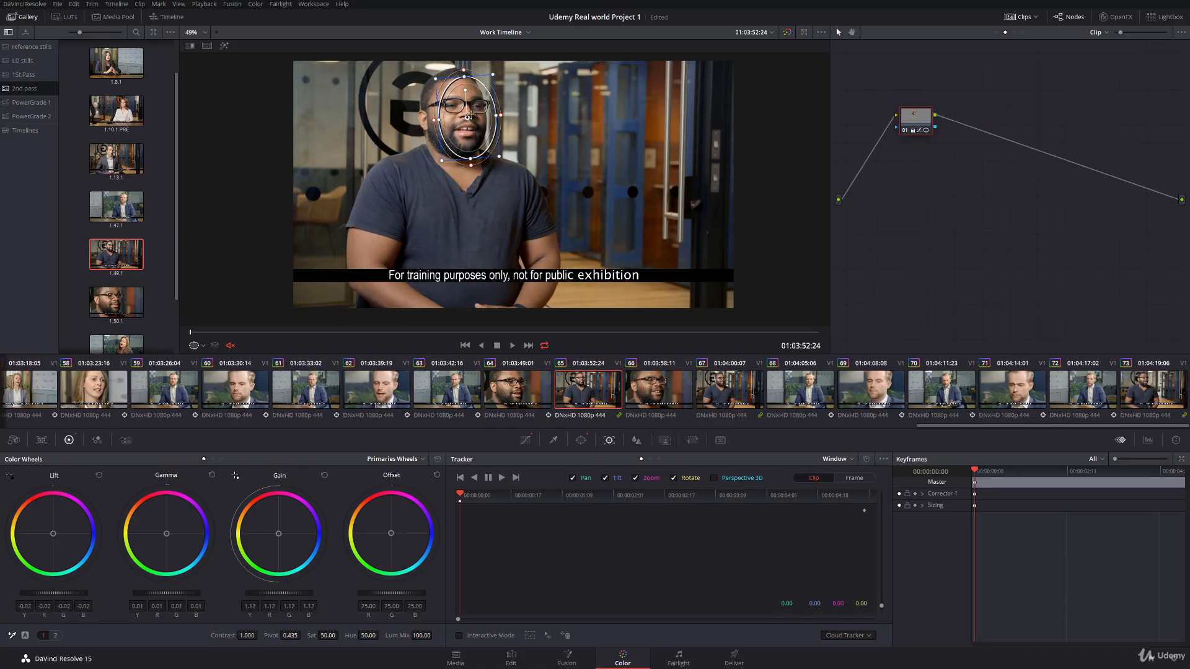
drag(471, 115, 456, 114)
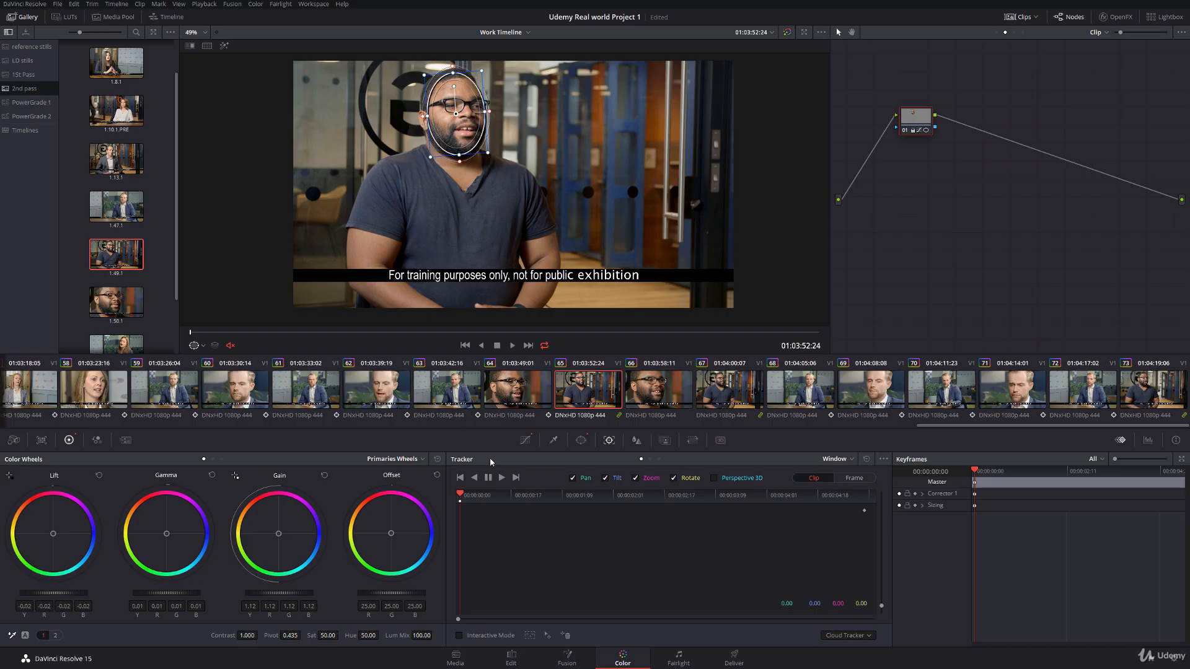
click(502, 478)
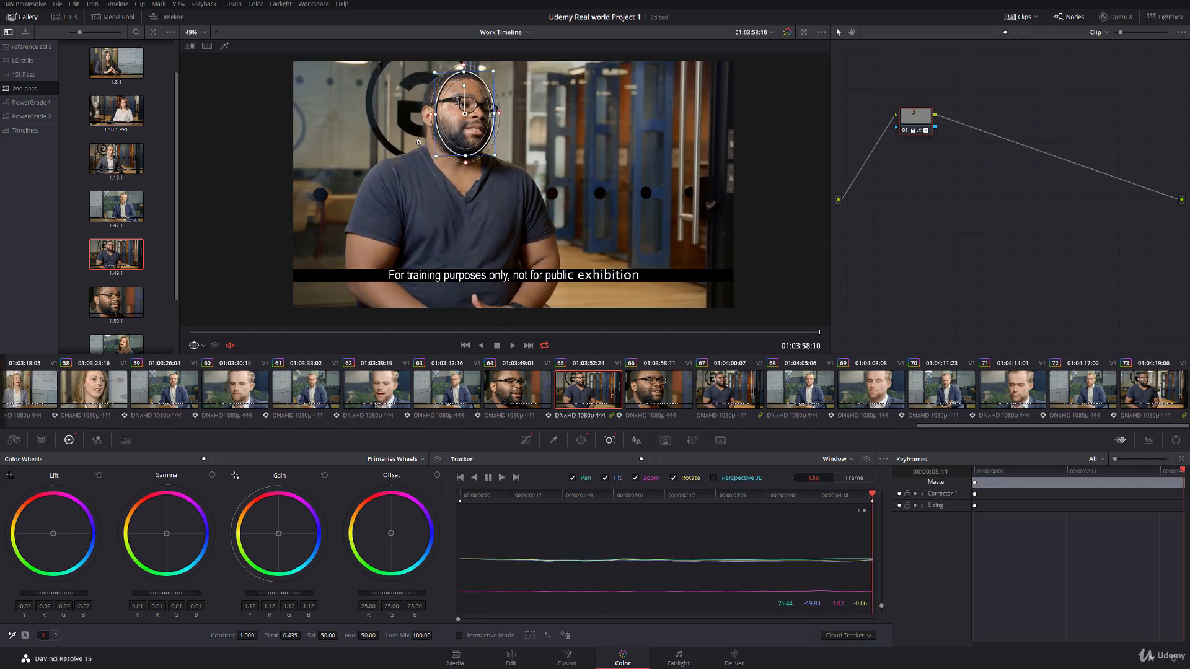
scroll(476, 98, up, 2)
drag(458, 101, 454, 101)
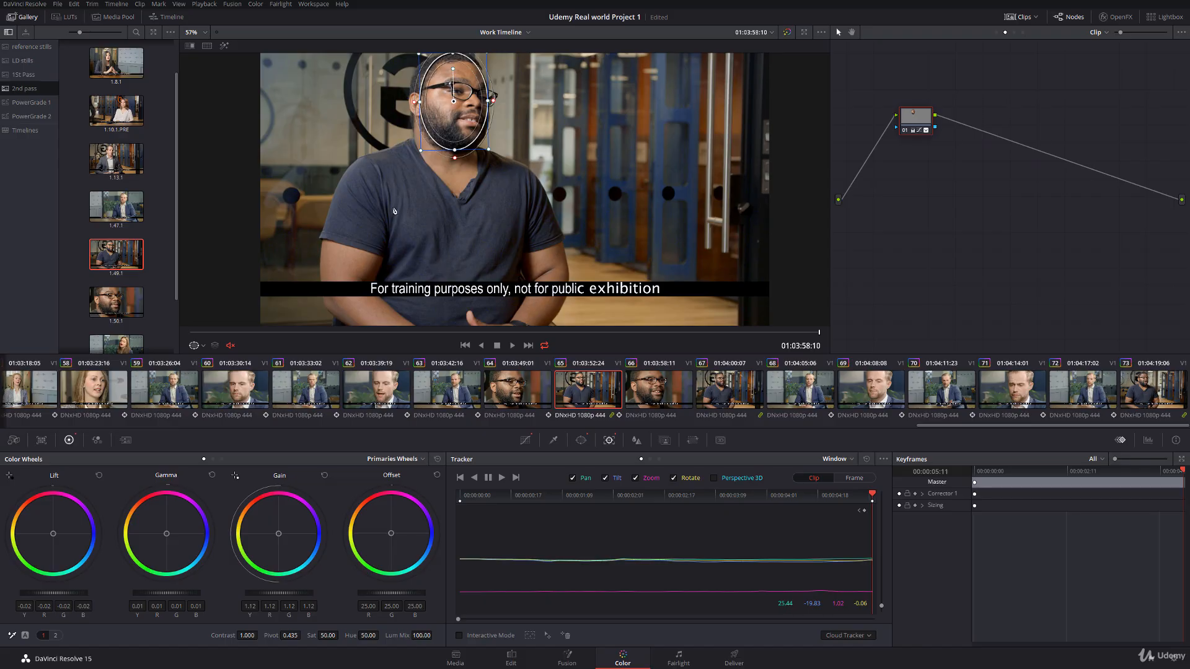
Step: Hide the window outline and scrub through clip 65, including in full screen, to examine the tracked face grade
click(199, 346)
click(206, 361)
drag(220, 332, 826, 332)
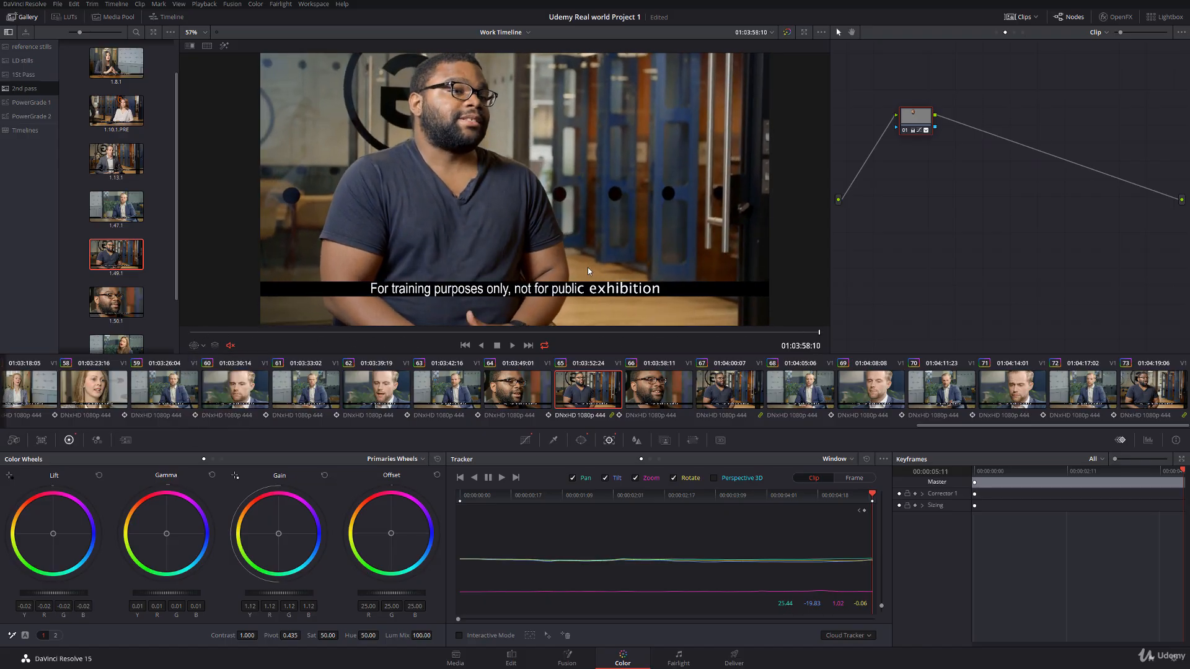
key(ctrl+f)
drag(426, 642, 736, 645)
key(ctrl+f)
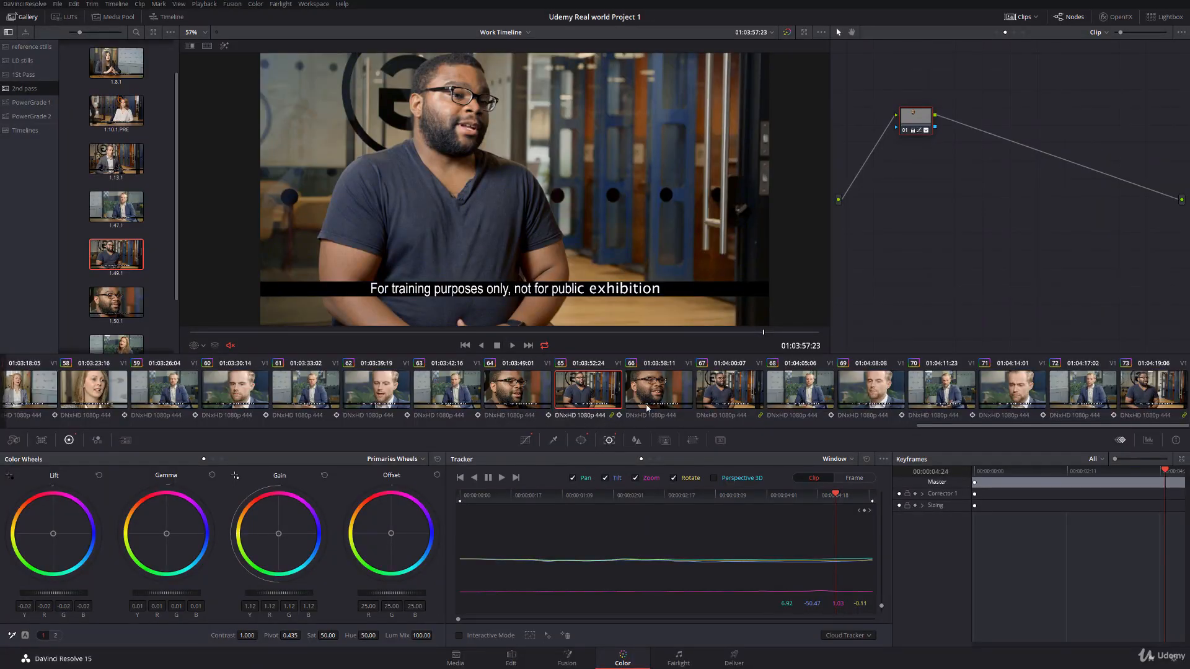
Step: Show clip 66's power window outline, delete the tracking points over the caption bar in interactive mode, and track the window forward
click(646, 407)
click(198, 345)
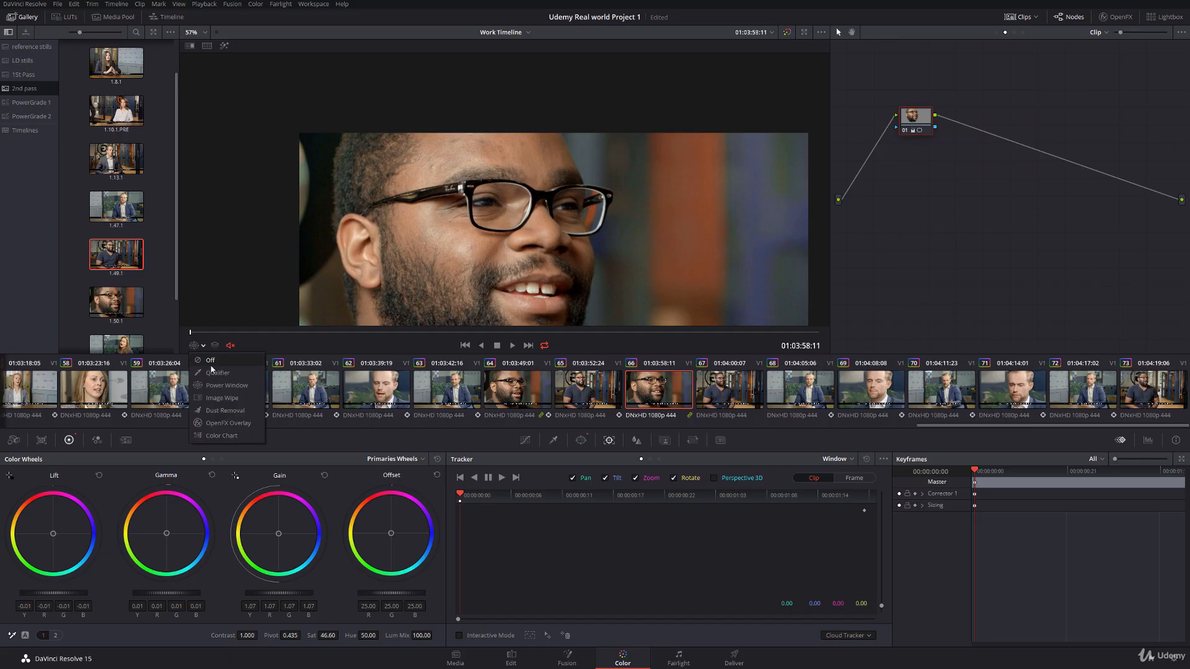
click(225, 386)
drag(493, 250, 509, 190)
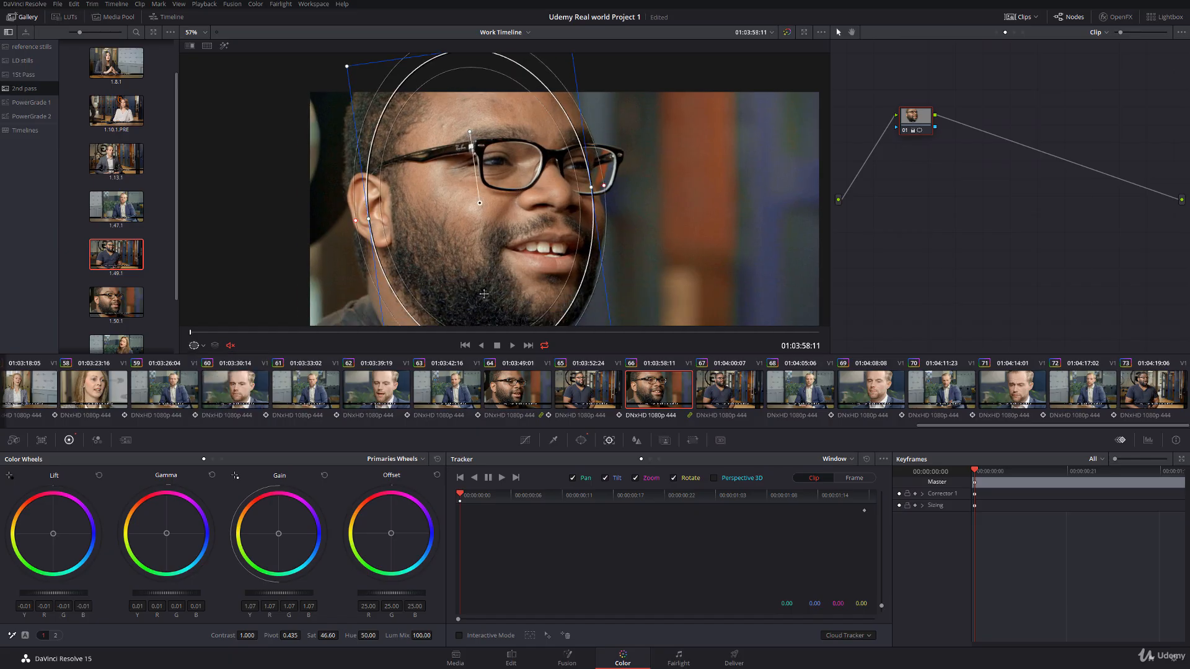
click(459, 635)
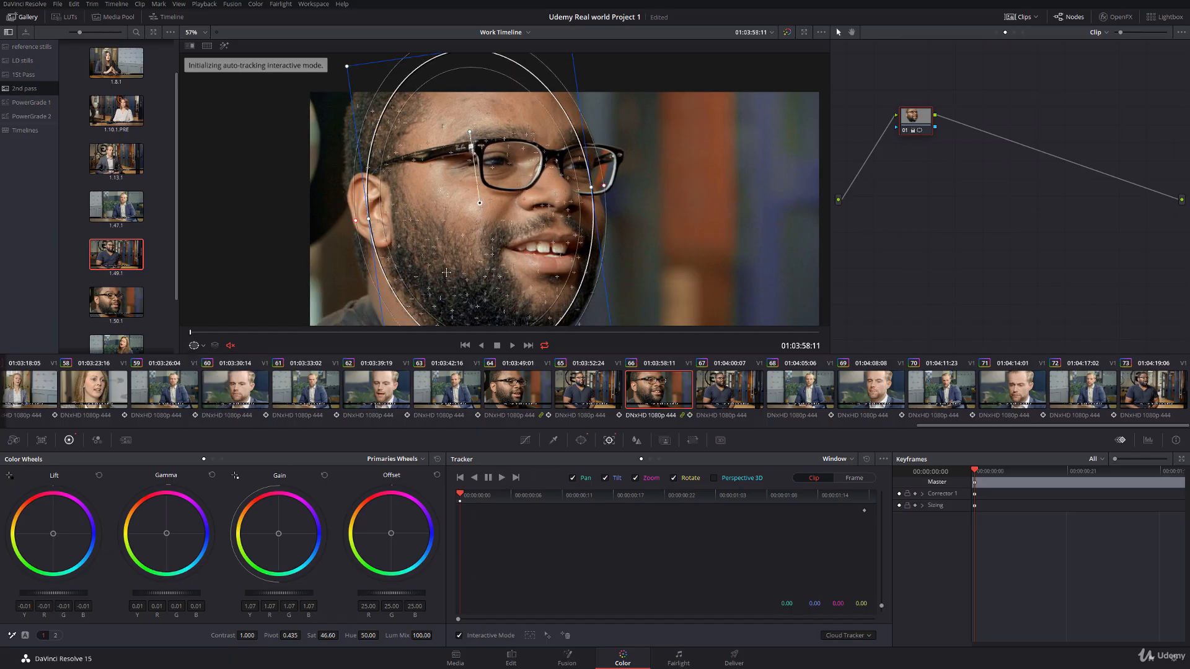
click(566, 635)
click(503, 478)
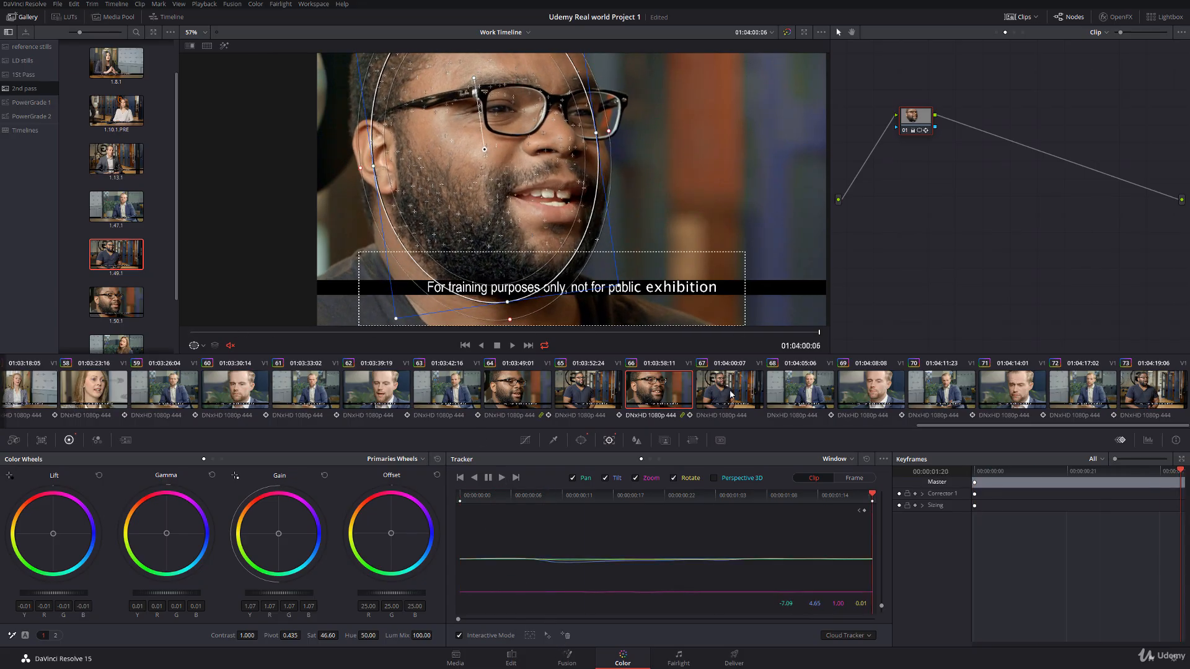
Step: Copy clip 65's grade to clip 67, track its oval face window forward to the end, and hide the window outline
key(Down)
middle_click(581, 388)
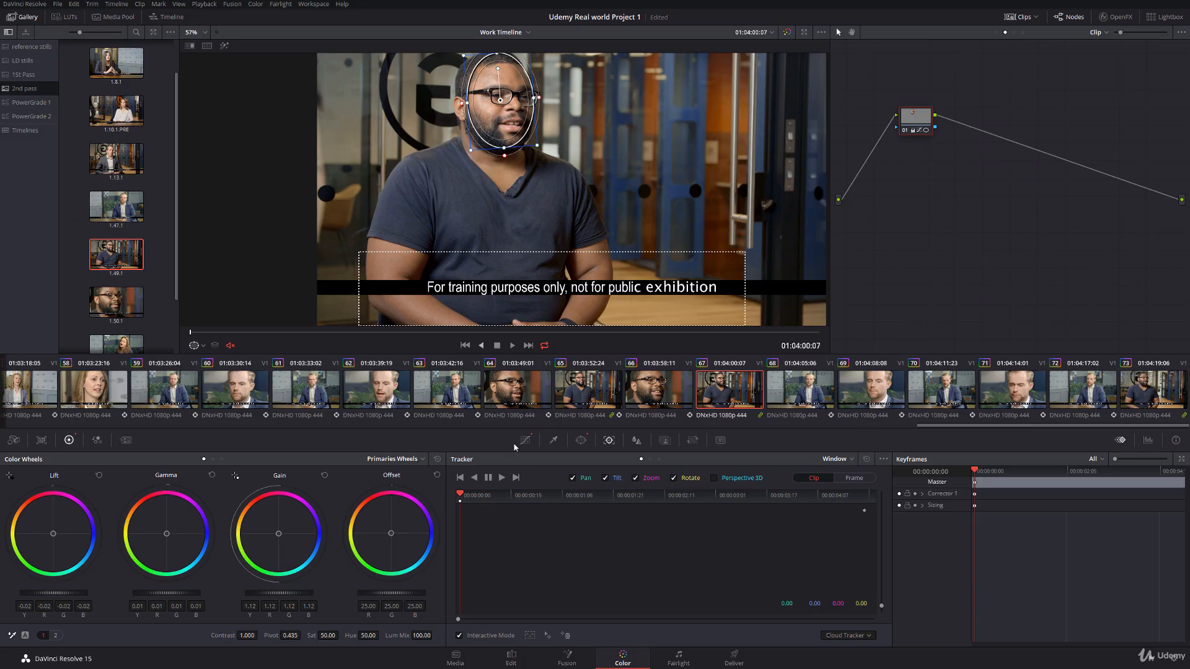
click(502, 478)
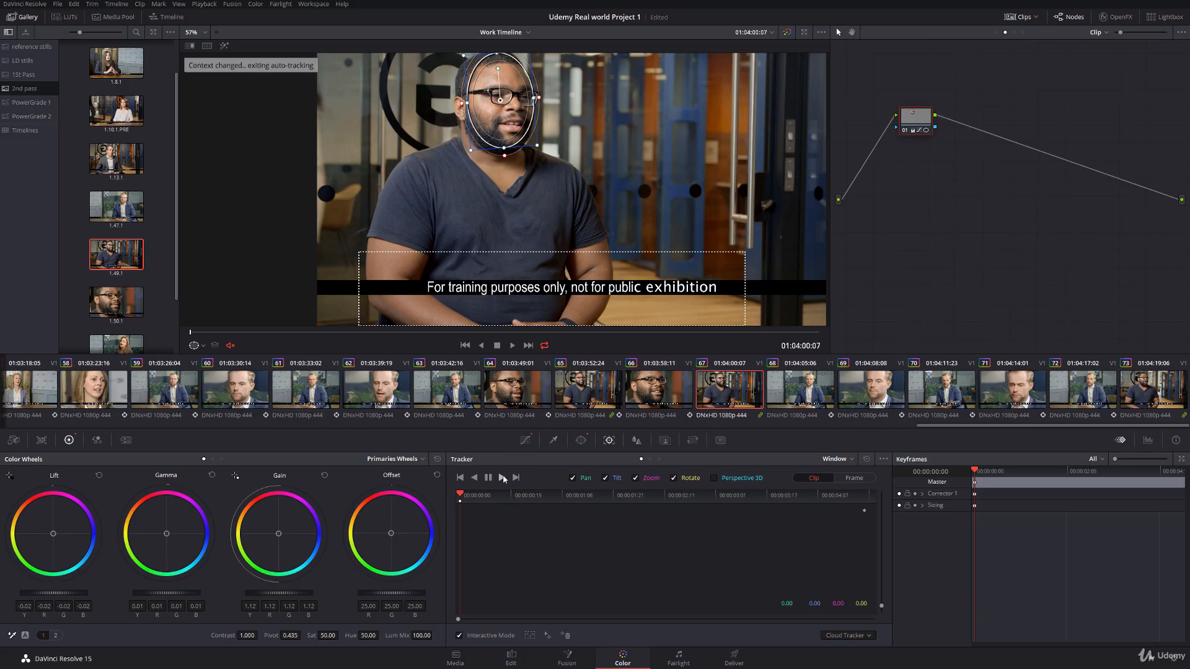
click(503, 479)
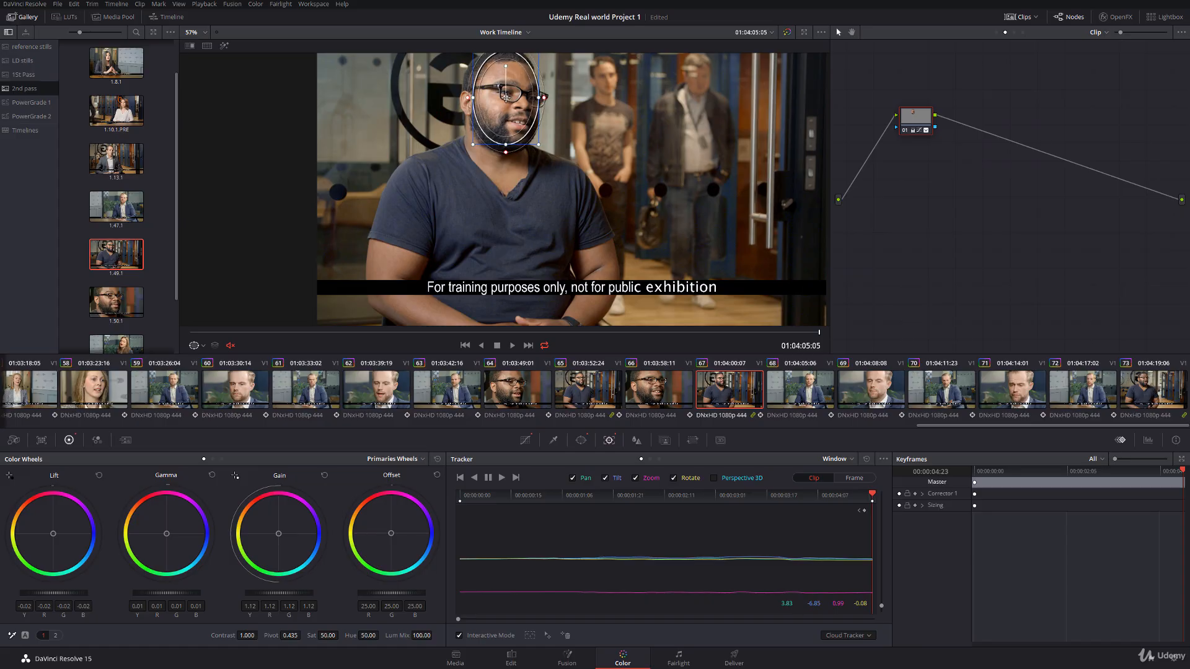
click(196, 346)
click(197, 362)
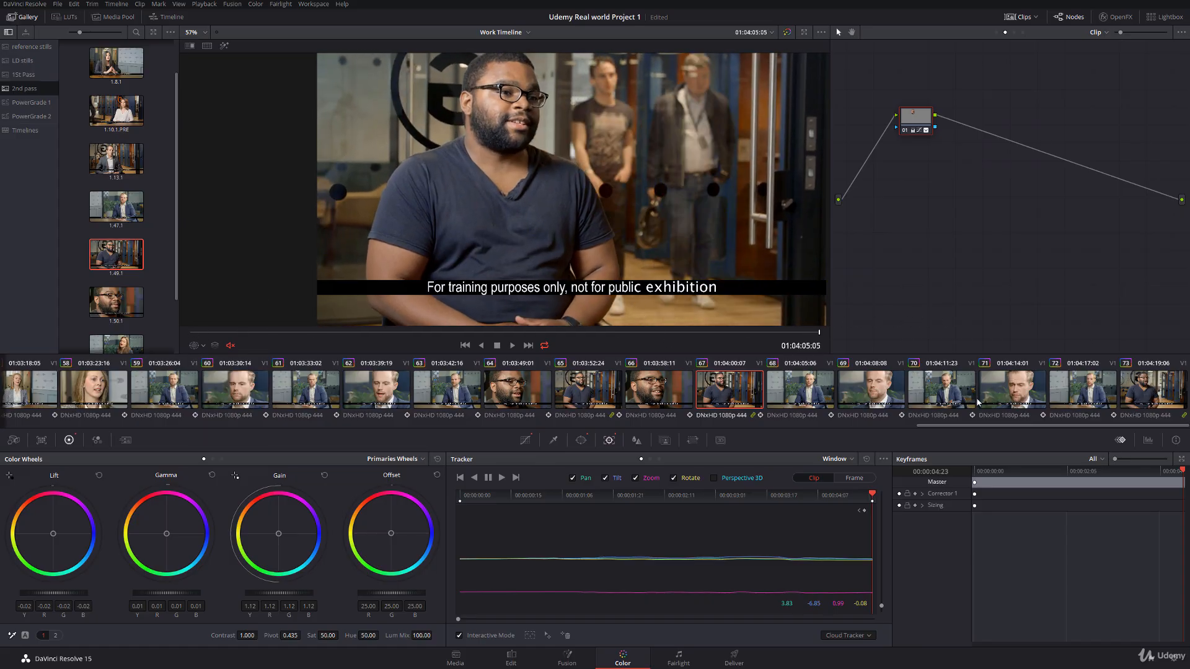
Step: Apply the 2nd pass still of the man in the navy T-shirt to clip 73, centre its oval window over his face, and track it forward
click(1139, 377)
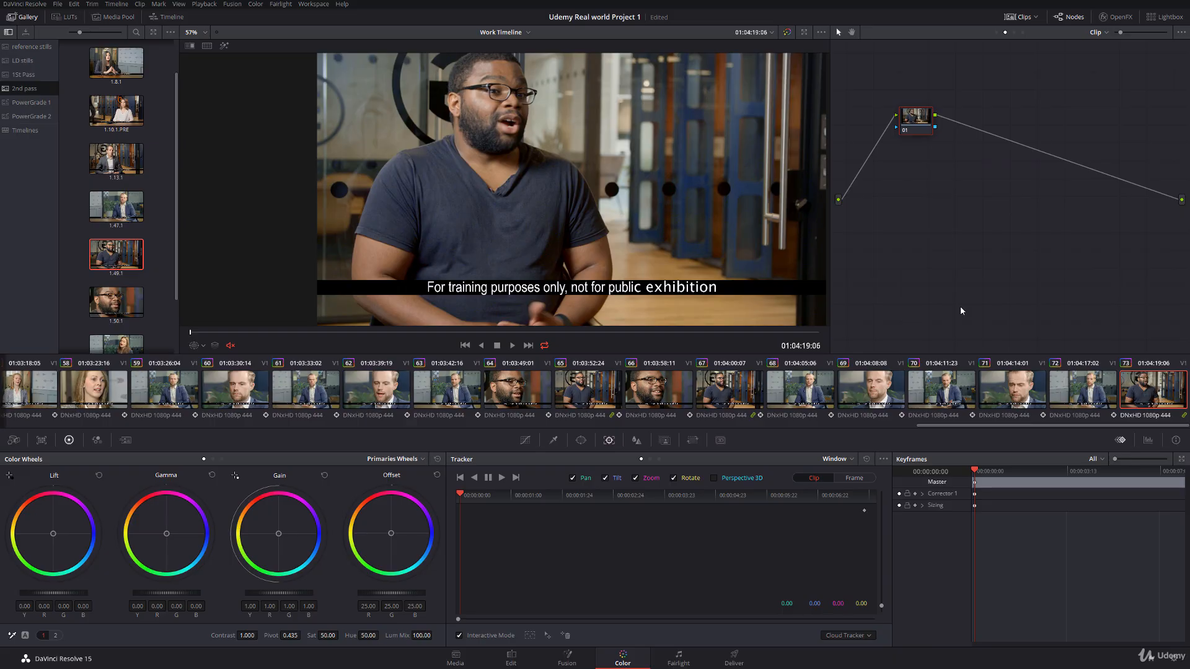
middle_click(121, 258)
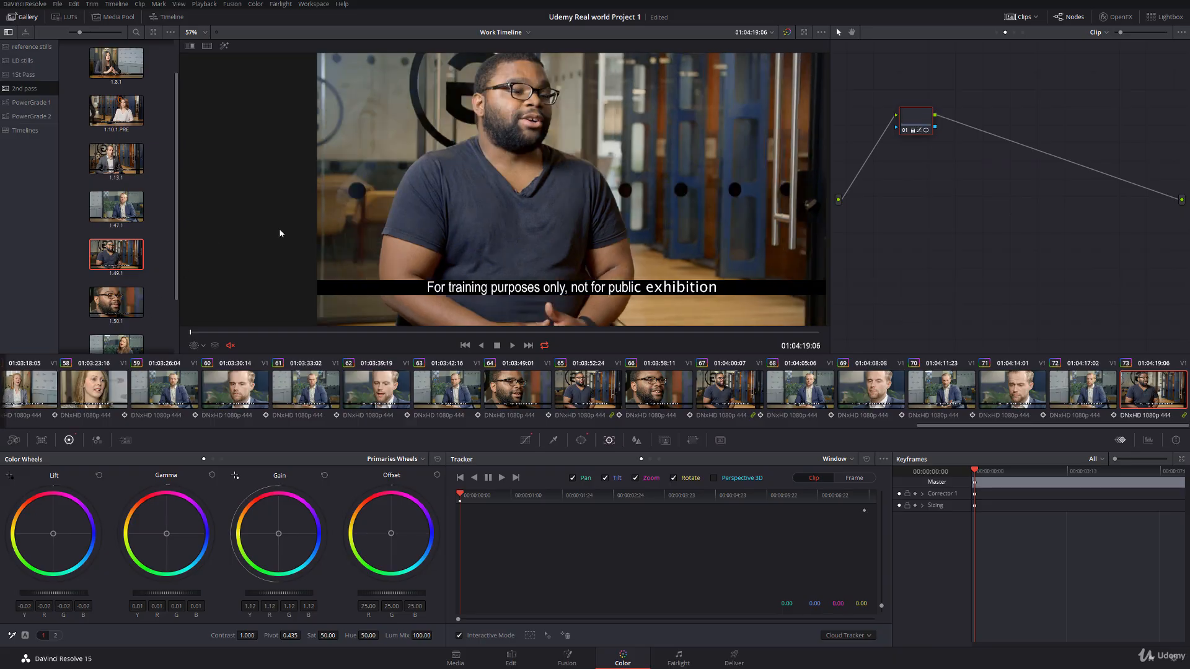
click(203, 346)
click(209, 375)
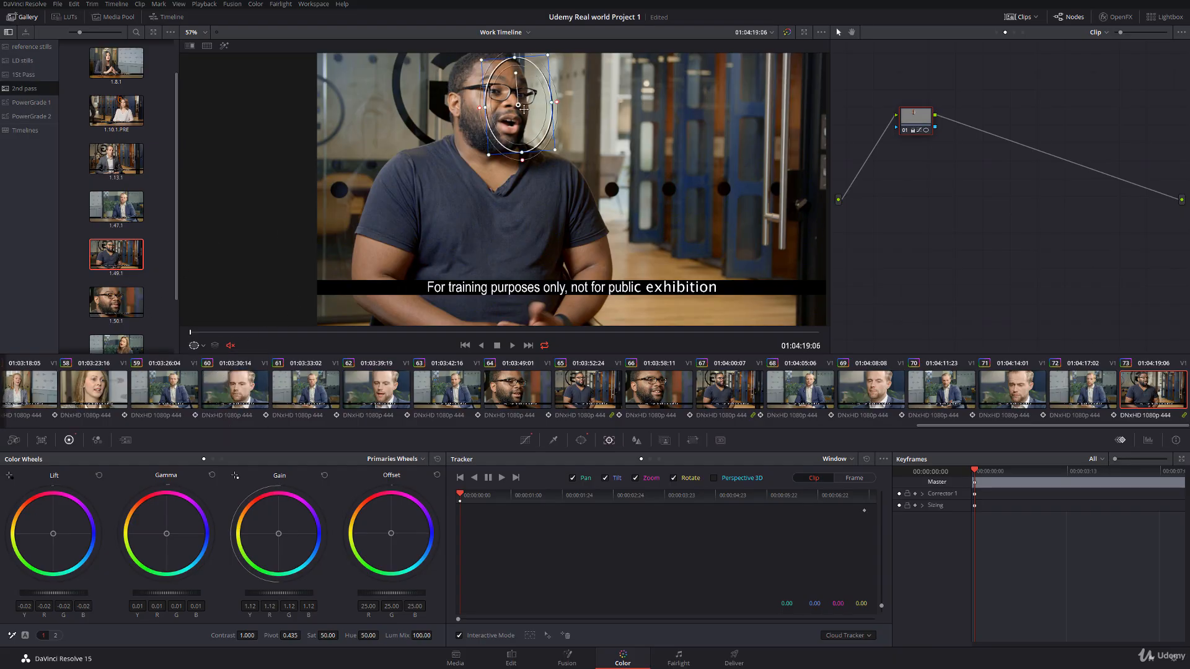
drag(518, 104, 493, 66)
click(503, 477)
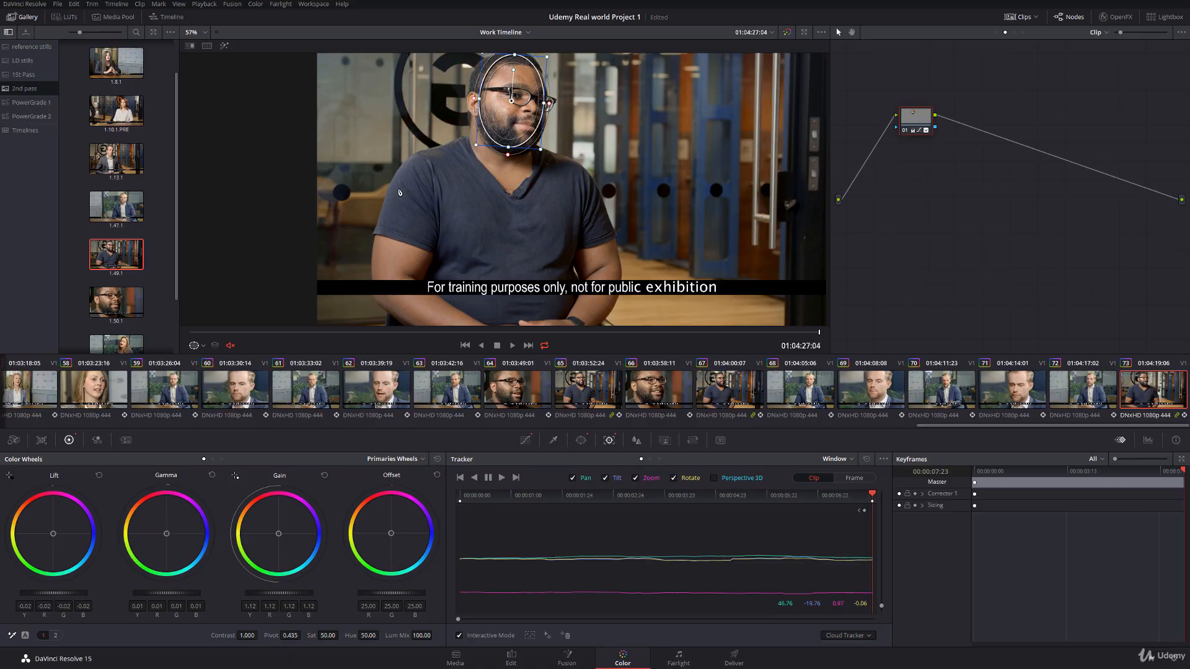
Step: Hide clip 73's window outline, scrub through the clip in full screen to check the face grade, and save the project
click(194, 346)
key(ctrl+f)
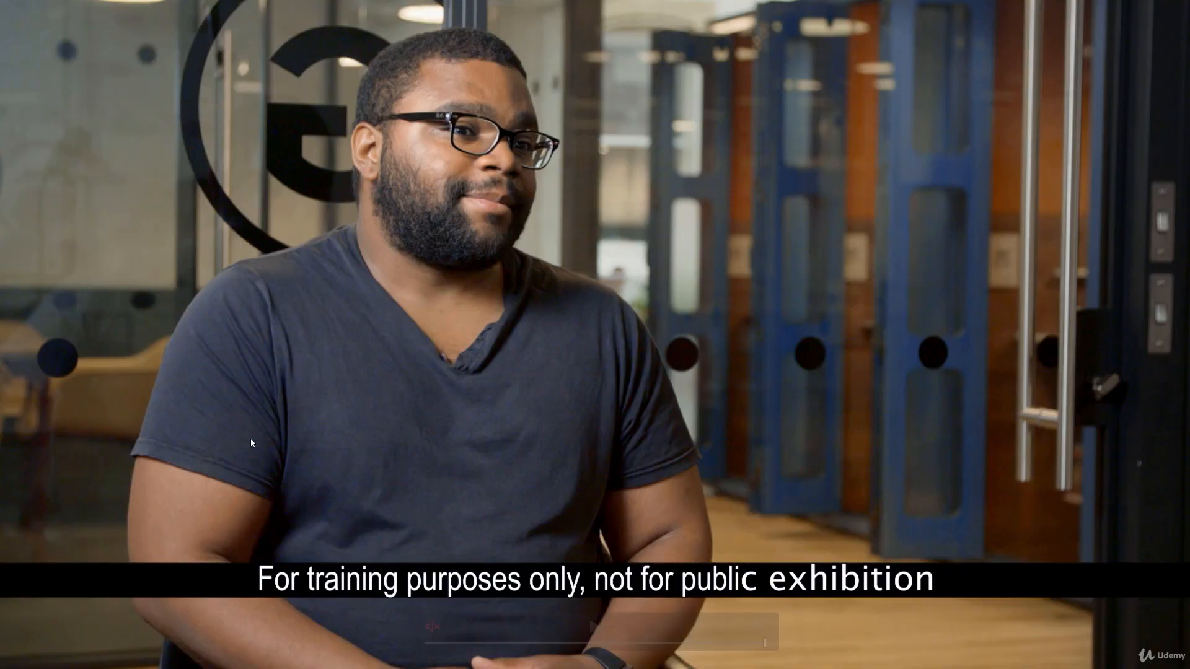
drag(425, 644, 808, 611)
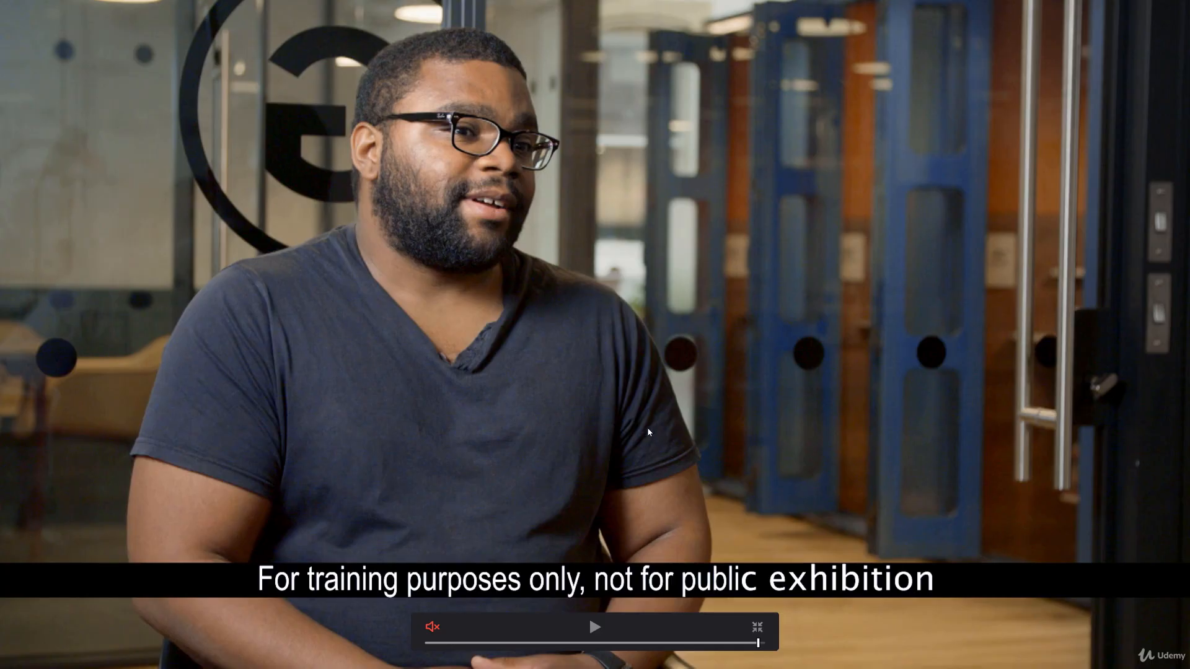
key(ctrl+f)
key(ctrl+s)
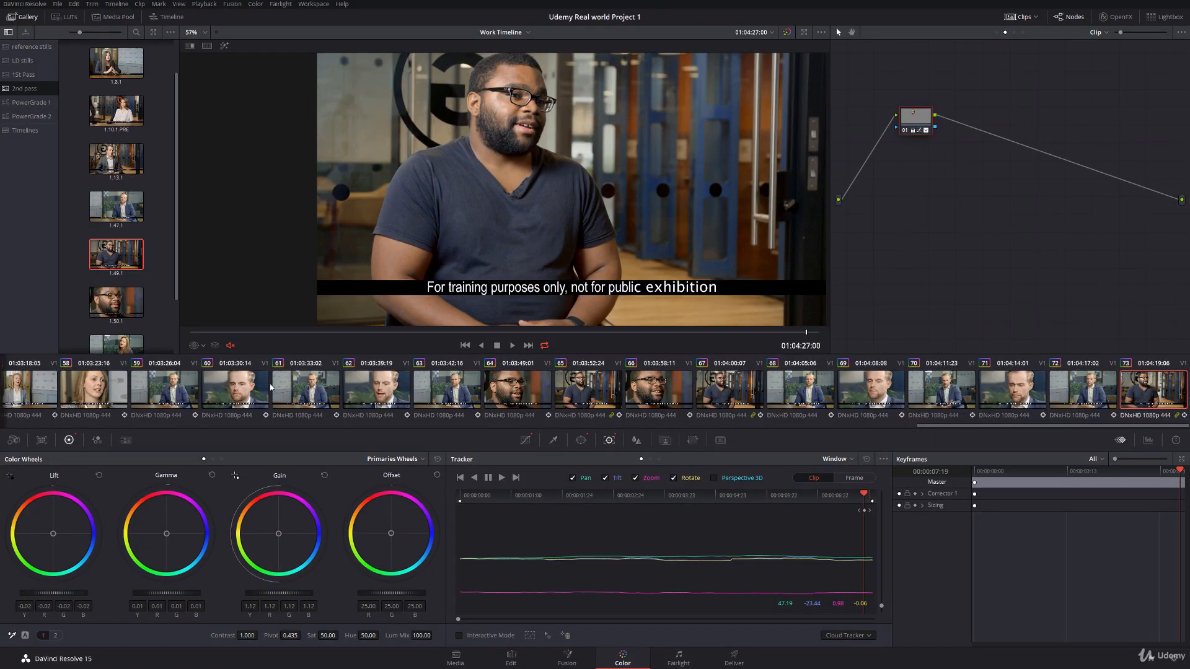
Step: Select clips 57 through 73 in the thumbnail timeline and flag them all green
drag(928, 427, 802, 427)
click(567, 390)
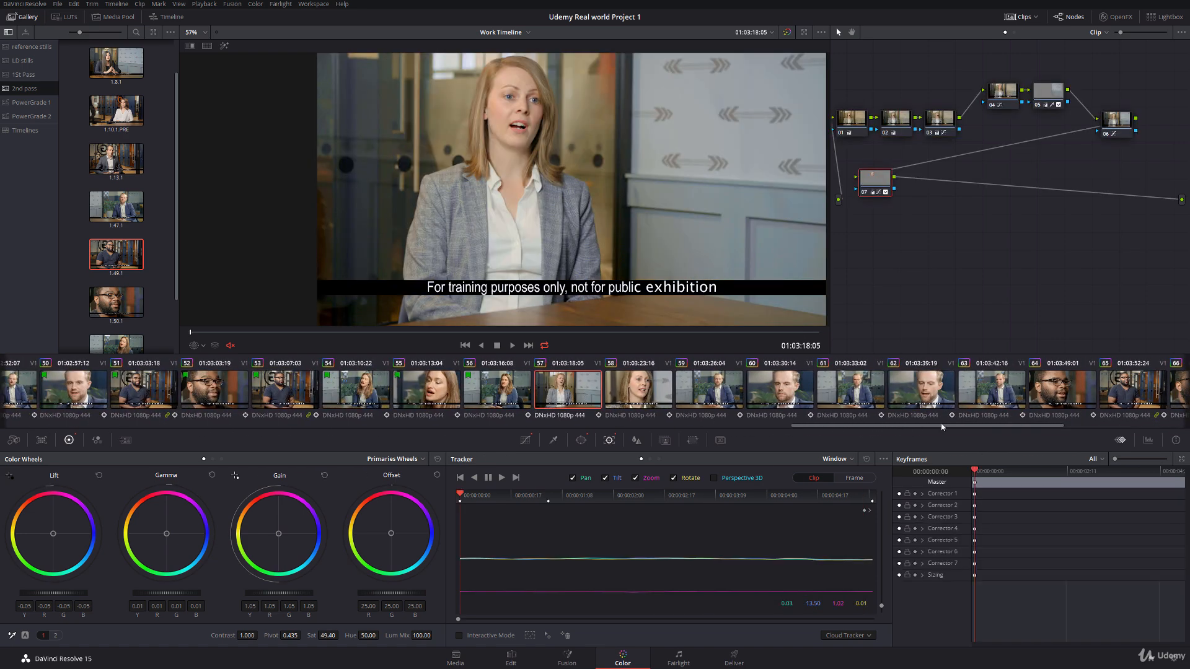
drag(1058, 427, 1167, 378)
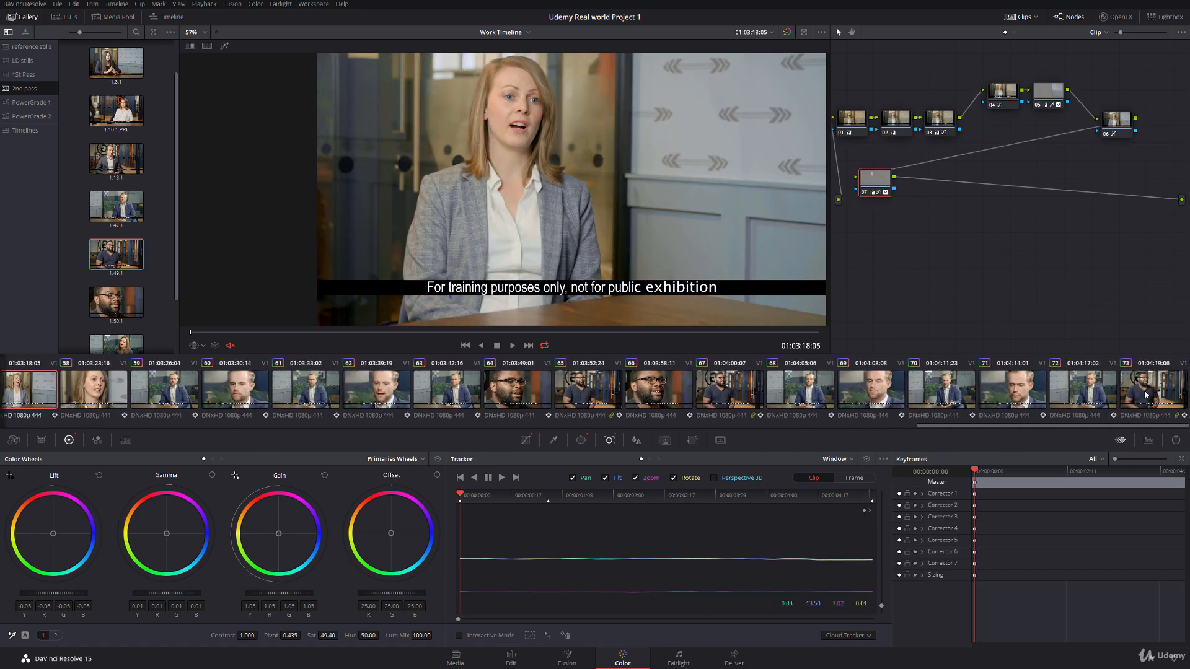
shift+click(1146, 395)
right_click(1146, 395)
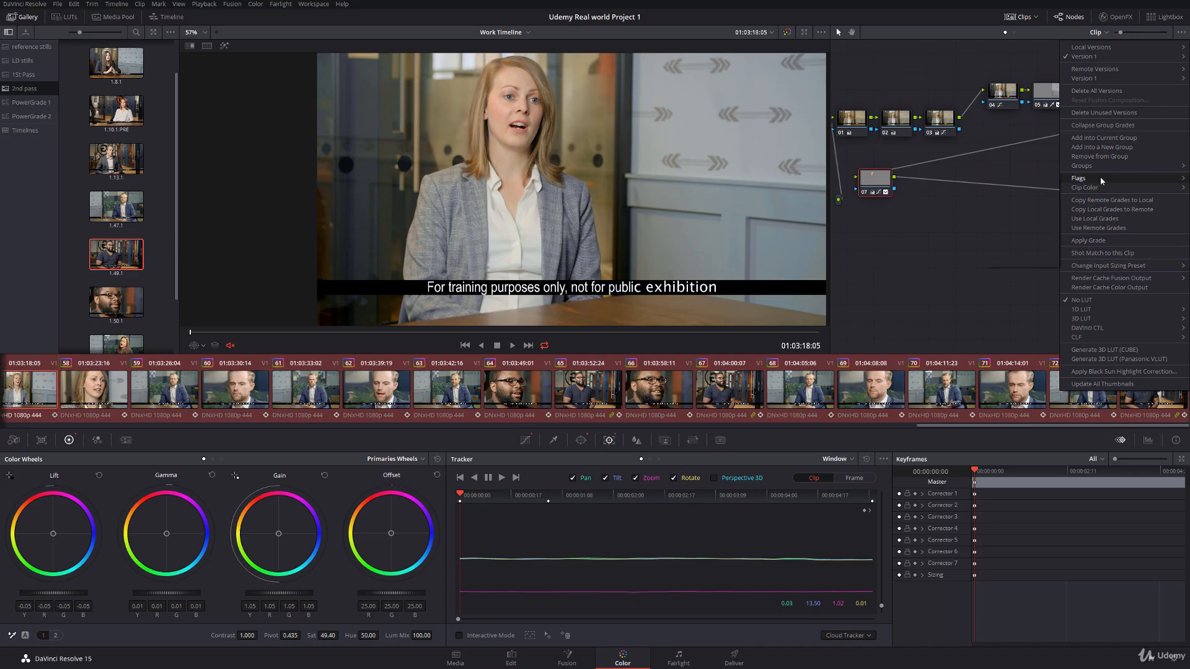
mouse_move(1100, 177)
click(1022, 226)
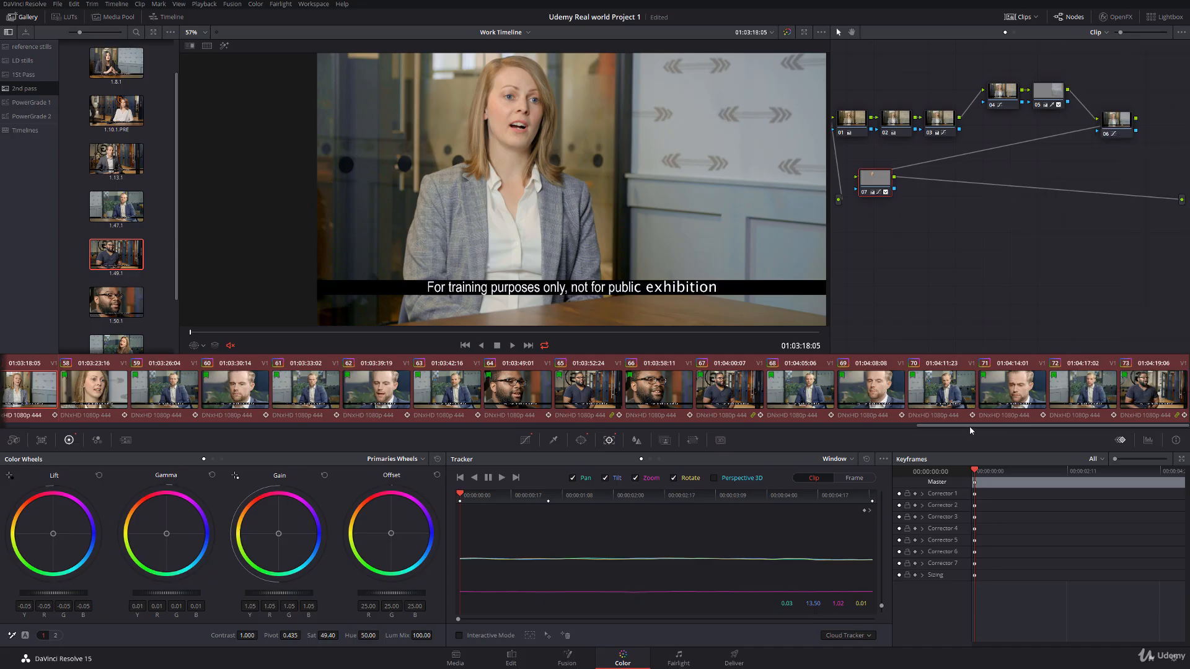
Step: Check clip 20, then return to the first clip and examine its full frame in the viewer
drag(969, 426, 282, 414)
click(688, 391)
click(474, 389)
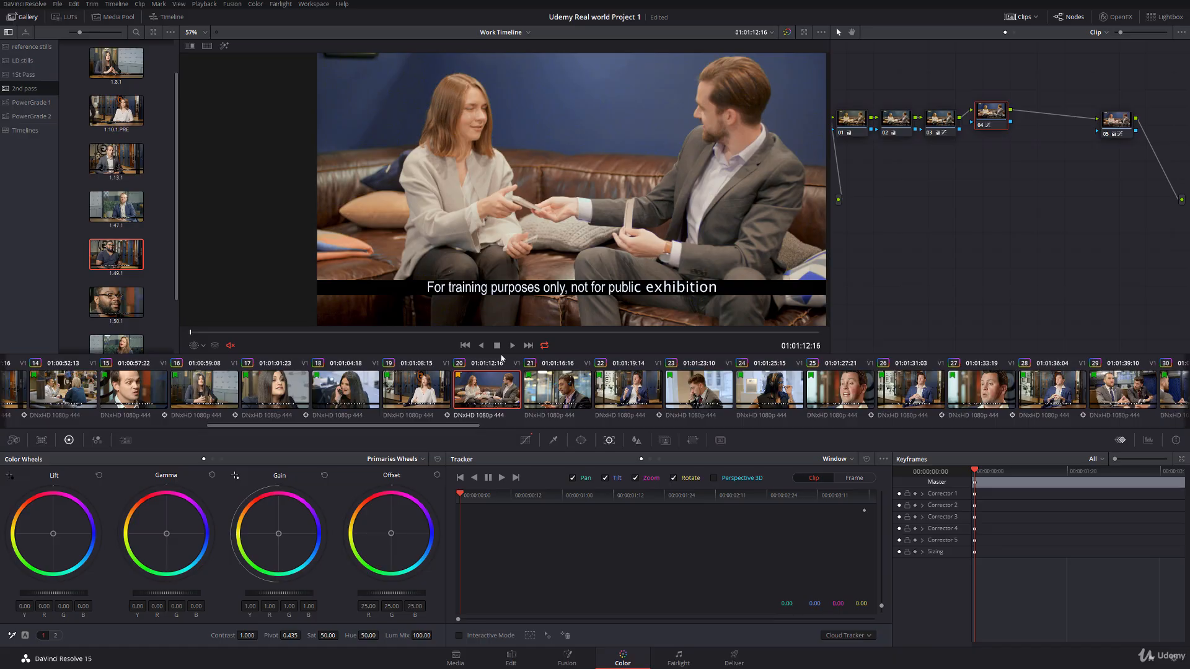
drag(473, 427, 266, 426)
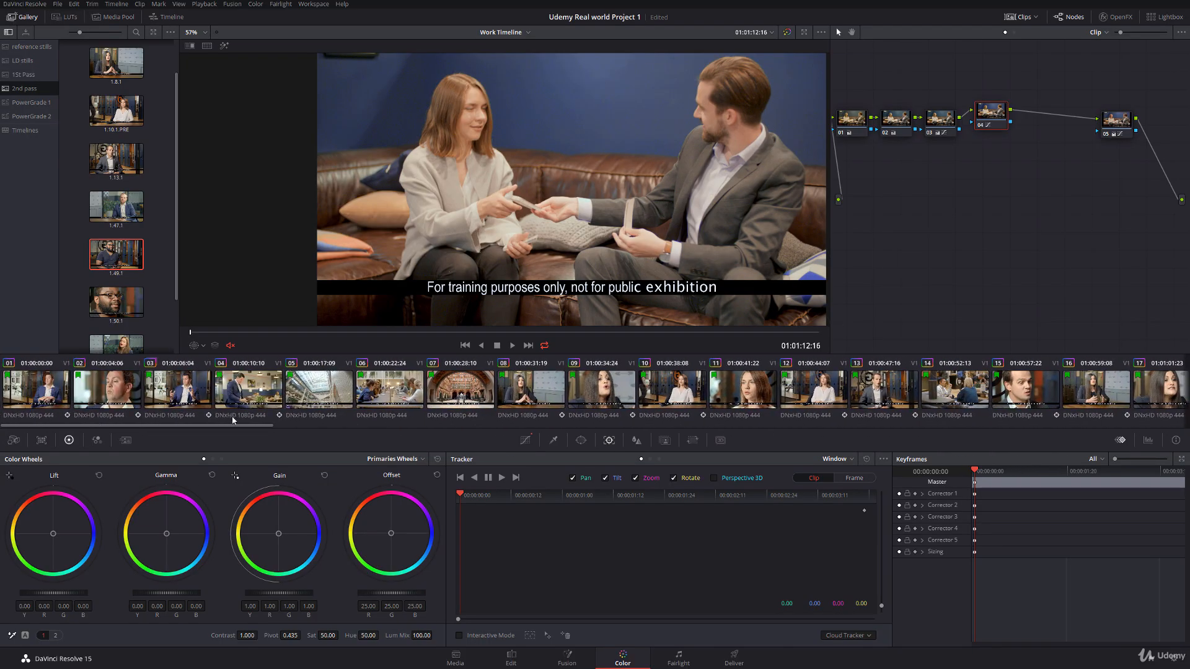
key(Home)
scroll(489, 251, up, 5)
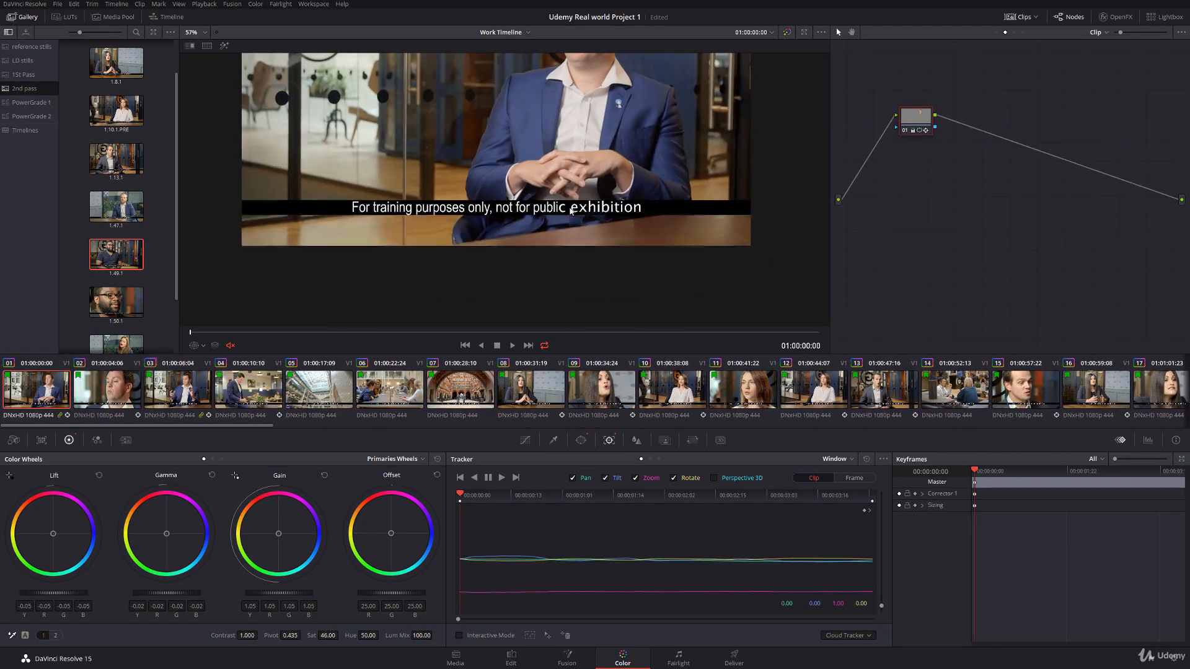
scroll(432, 232, down, 5)
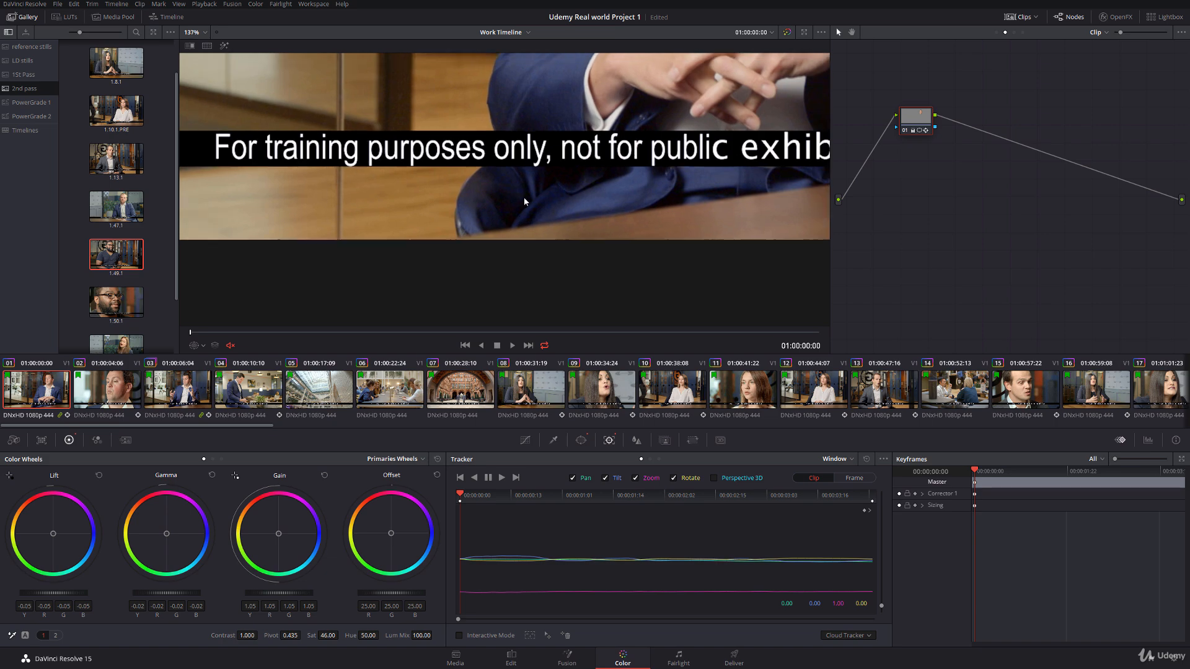
scroll(496, 173, down, 3)
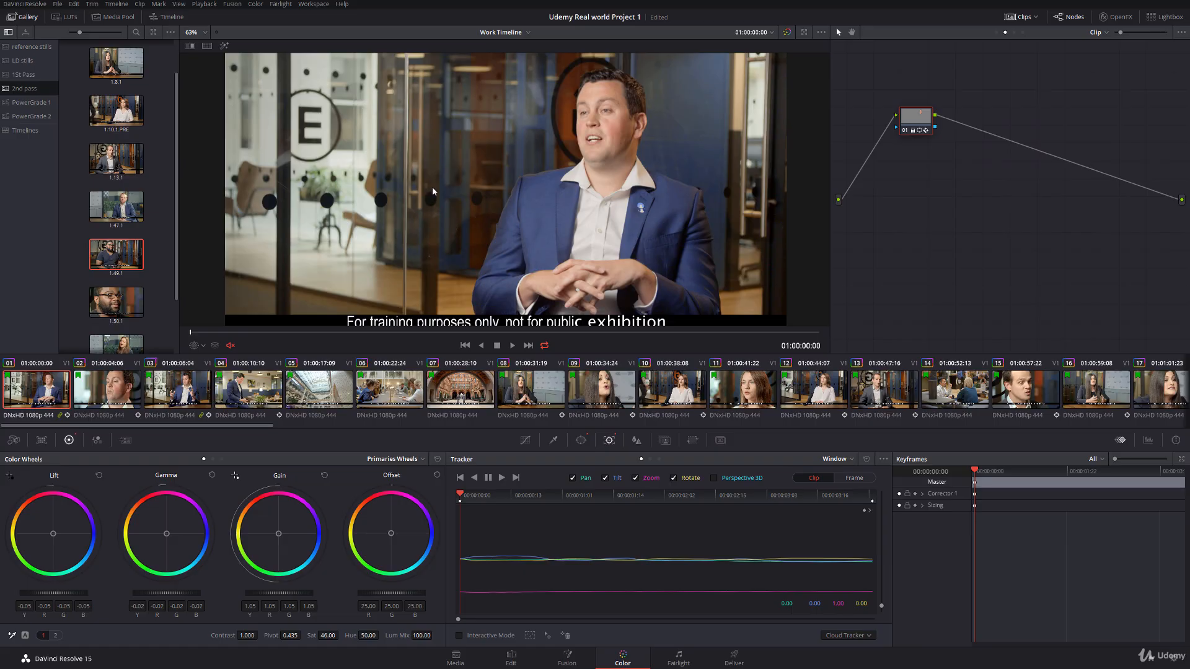
scroll(473, 173, down, 1)
drag(491, 174, 492, 165)
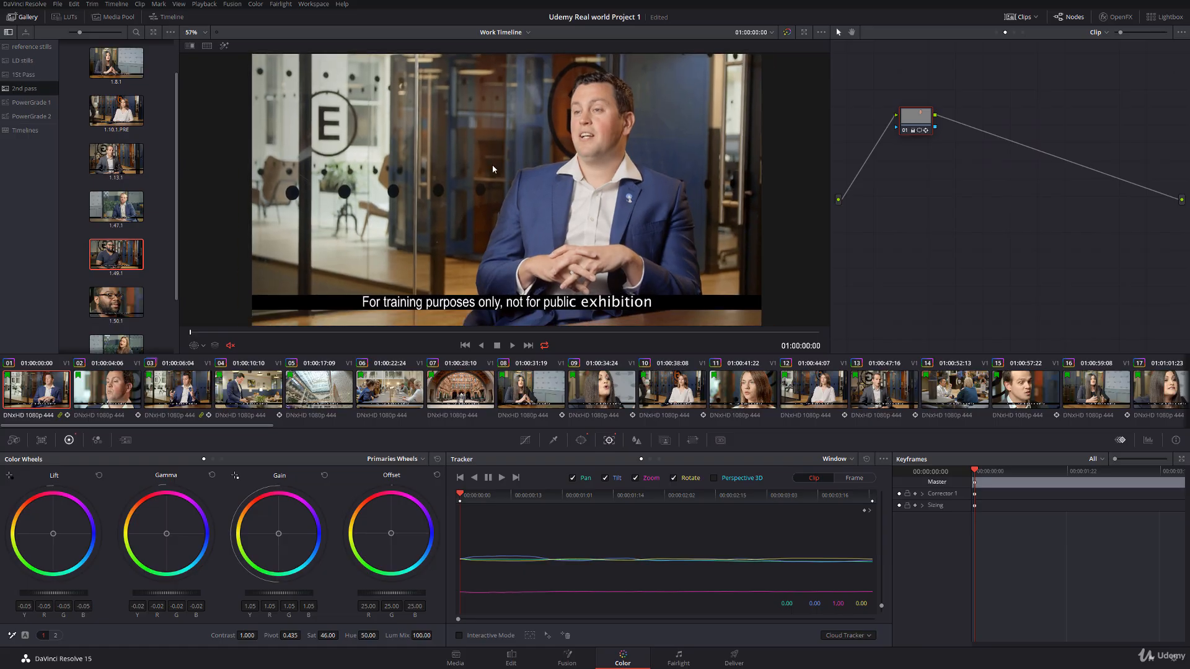
Step: Step through clips 08 to 12 and look along the whole thumbnail timeline to review the second-pass grades
click(541, 398)
click(589, 392)
click(673, 388)
click(733, 390)
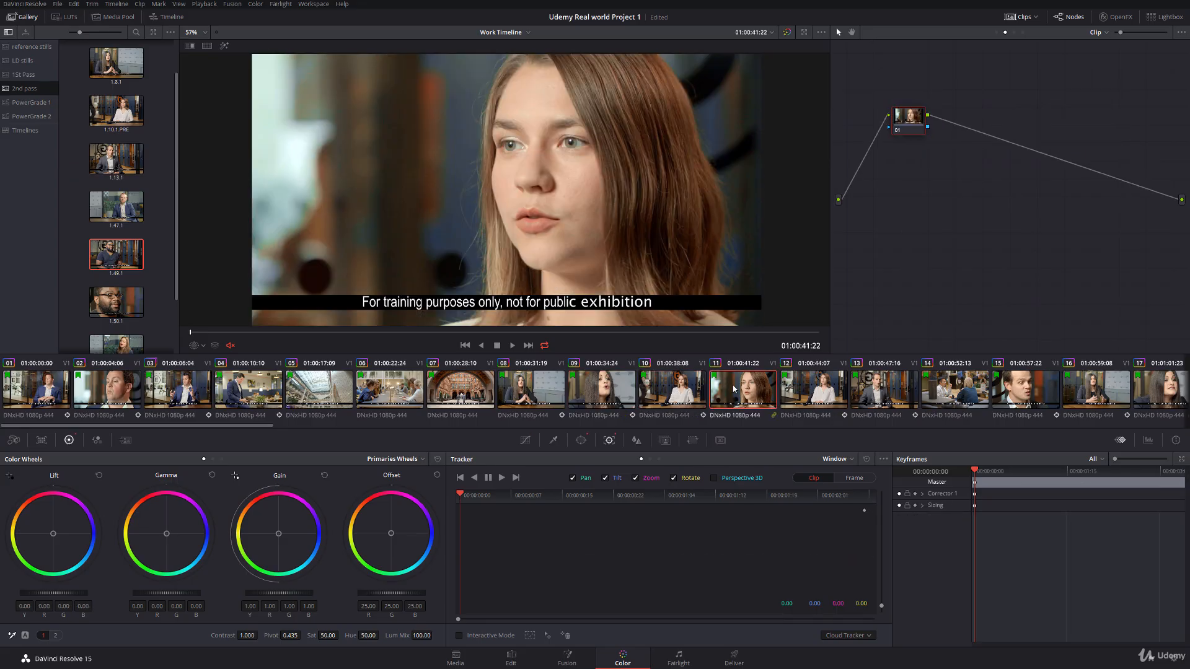
click(810, 390)
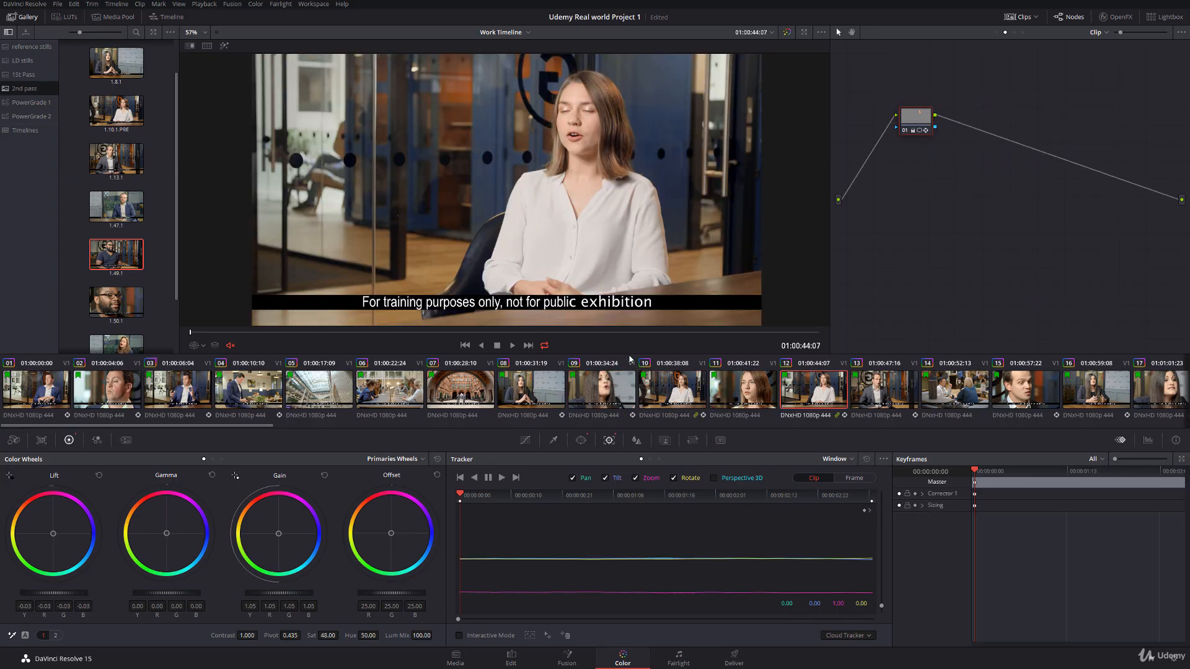
scroll(878, 382, down, 15)
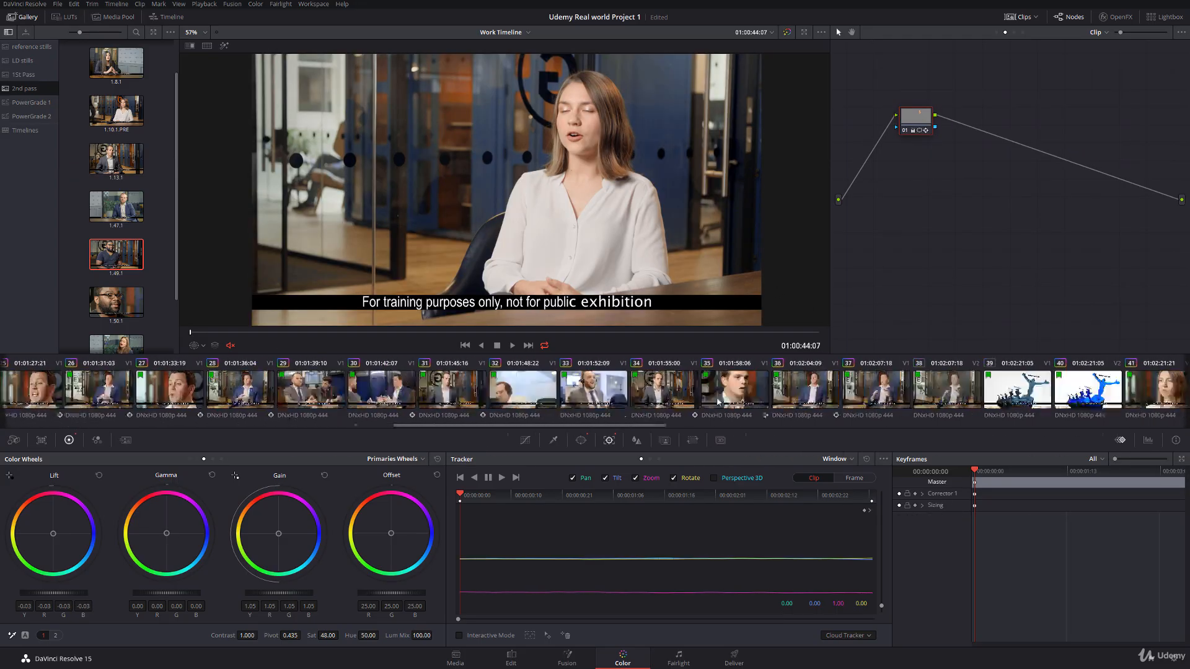
scroll(878, 382, up, 5)
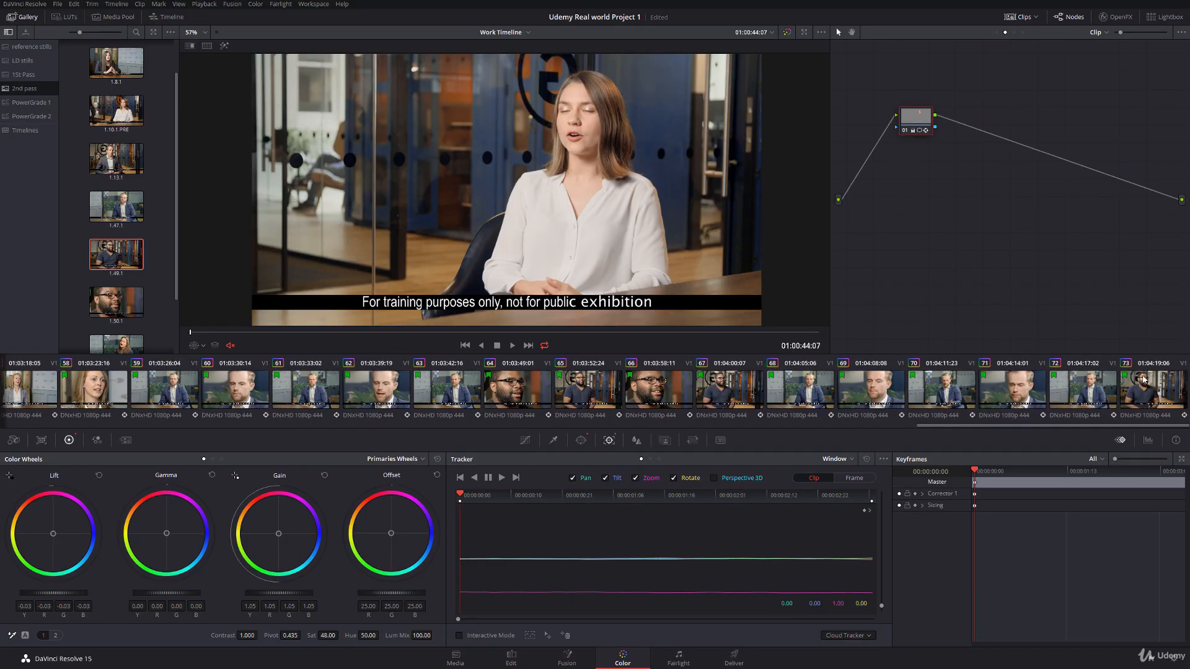
drag(638, 340, 192, 283)
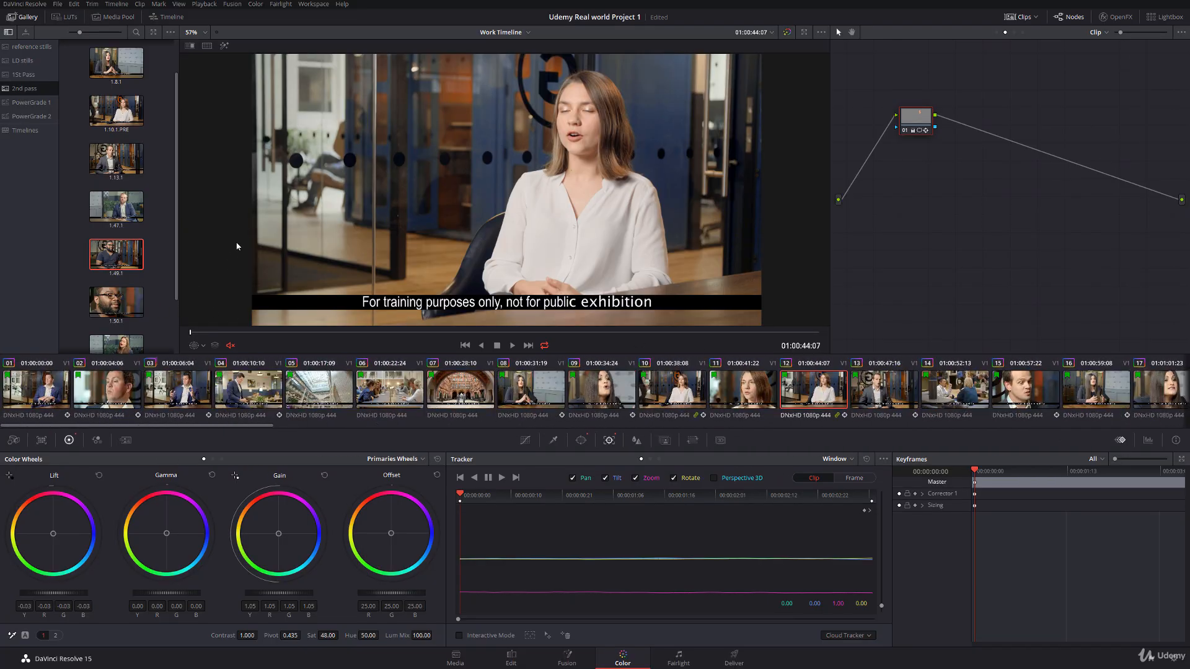